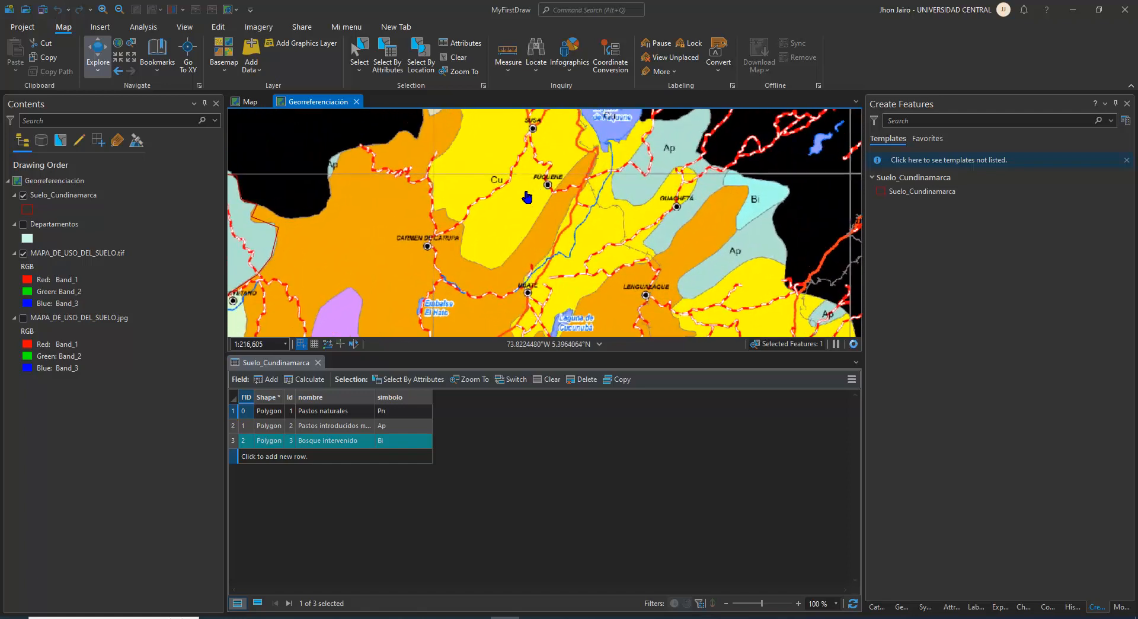
# Examine the land-use zones across the northern and western parts of the Cundinamarca map
pyautogui.moveTo(532, 180); pyautogui.dragTo(504, 241)
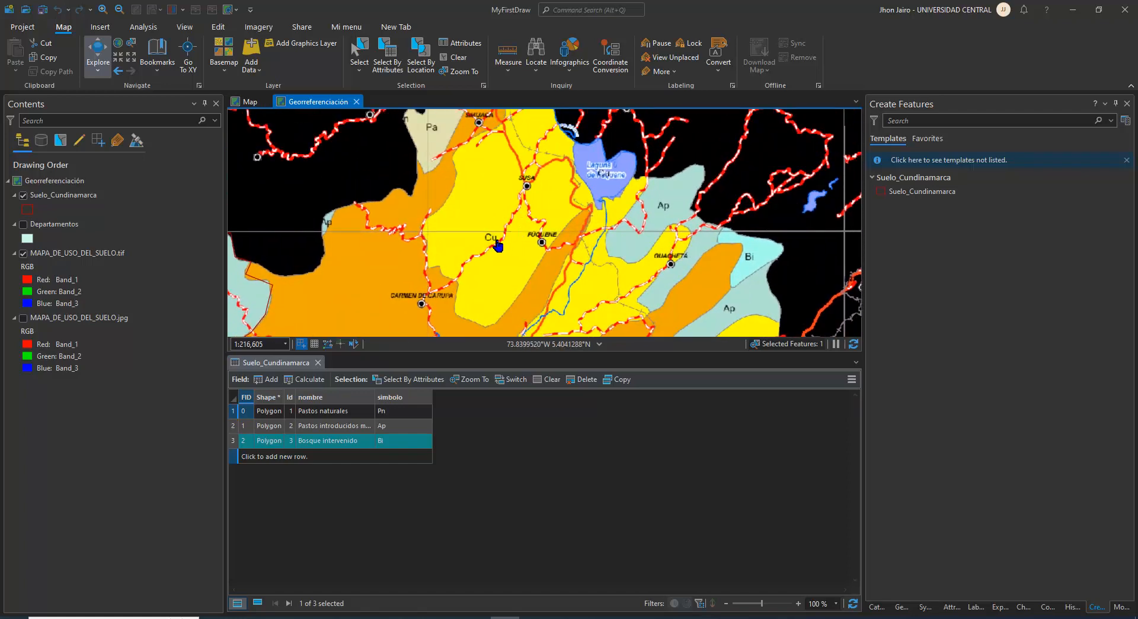
pyautogui.moveTo(506, 273); pyautogui.dragTo(722, 108)
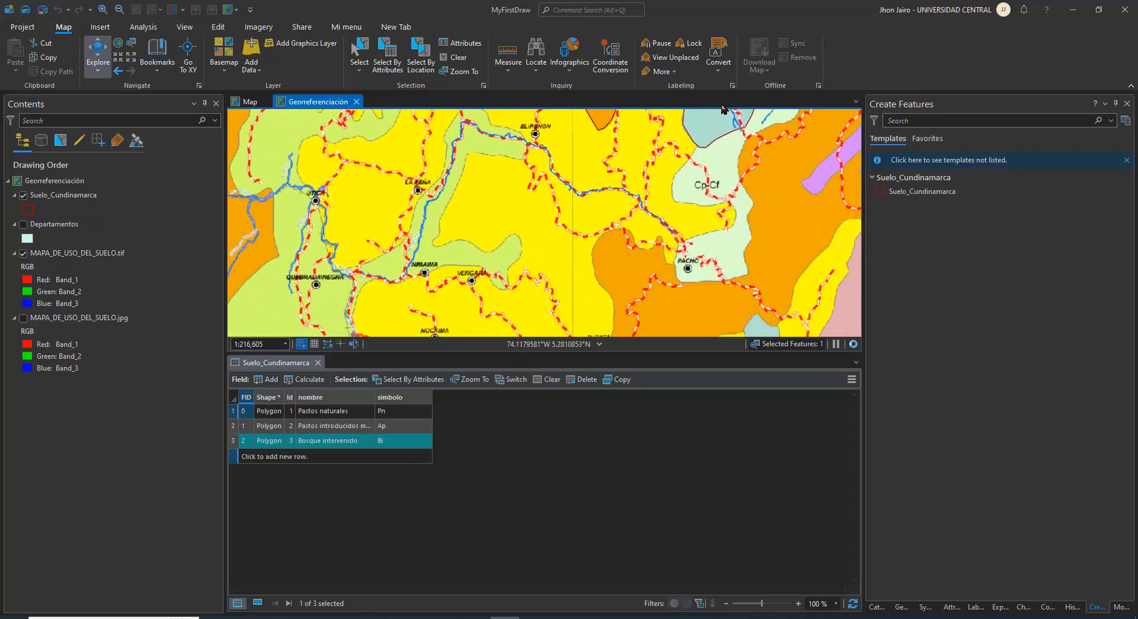
pyautogui.scroll(-4, 563, 219)
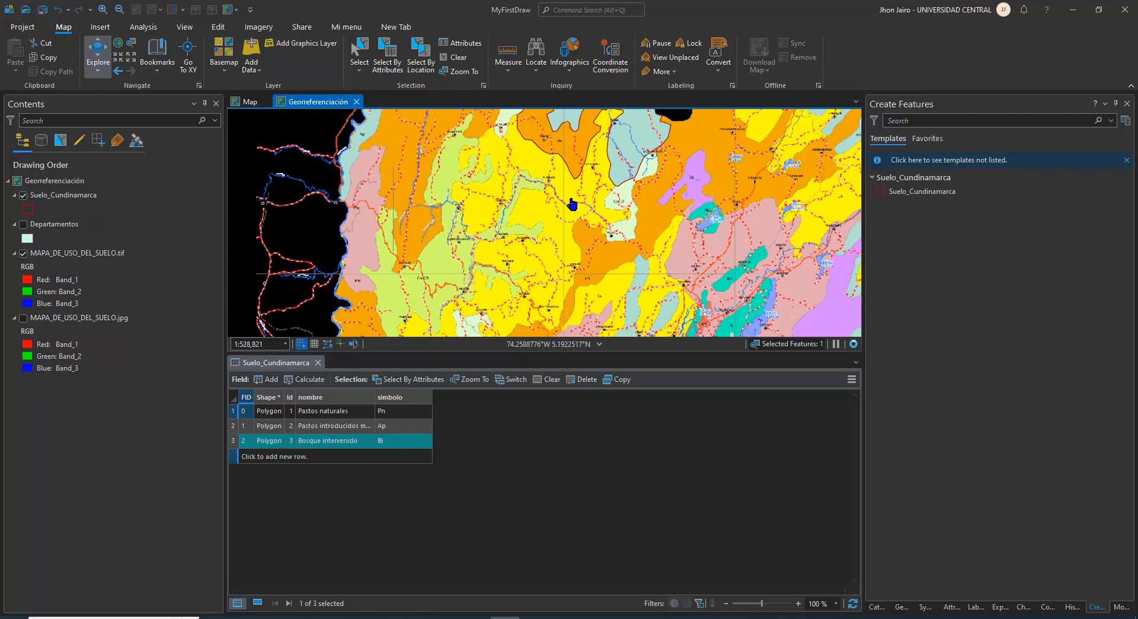
pyautogui.scroll(2, 577, 196)
pyautogui.moveTo(500, 172); pyautogui.dragTo(687, 317)
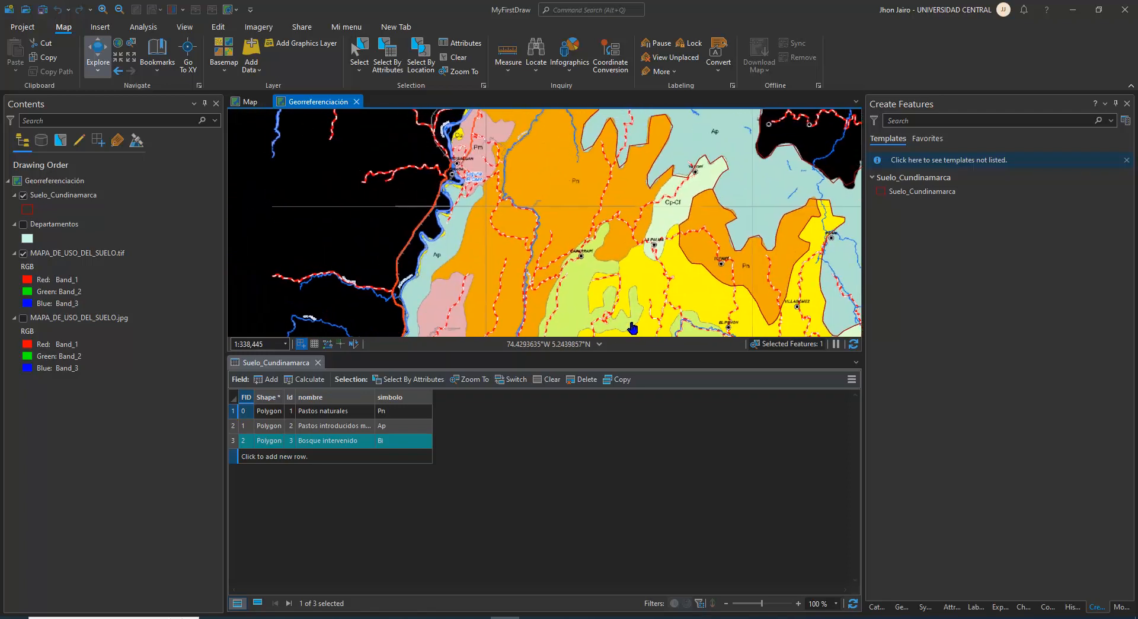
pyautogui.moveTo(501, 148); pyautogui.dragTo(487, 293)
pyautogui.scroll(3, 487, 293)
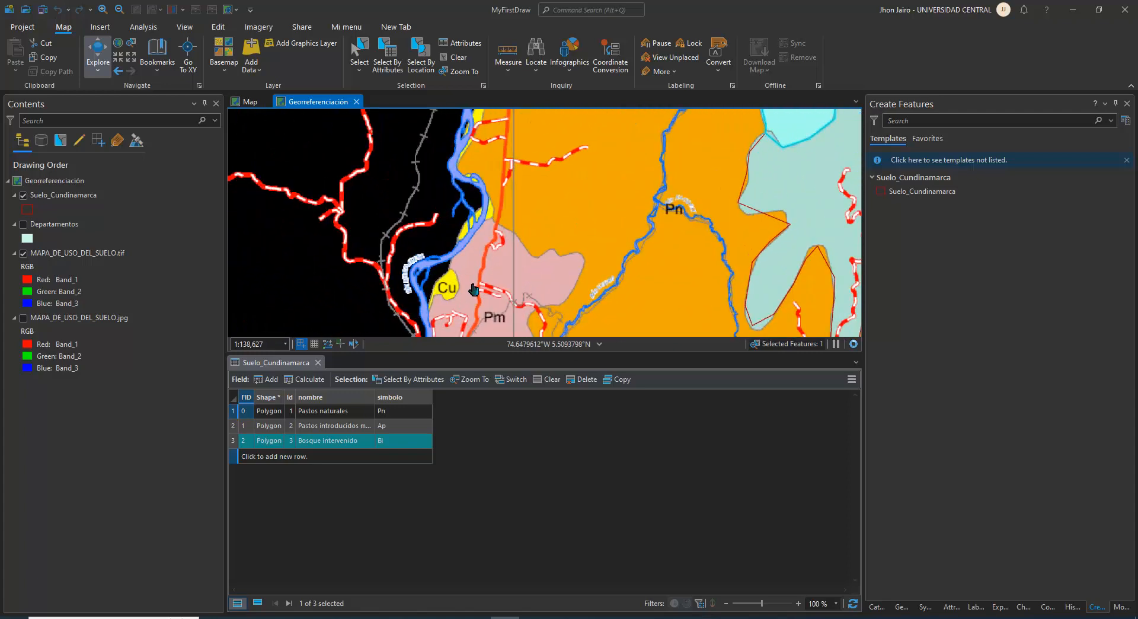
pyautogui.scroll(-3, 521, 231)
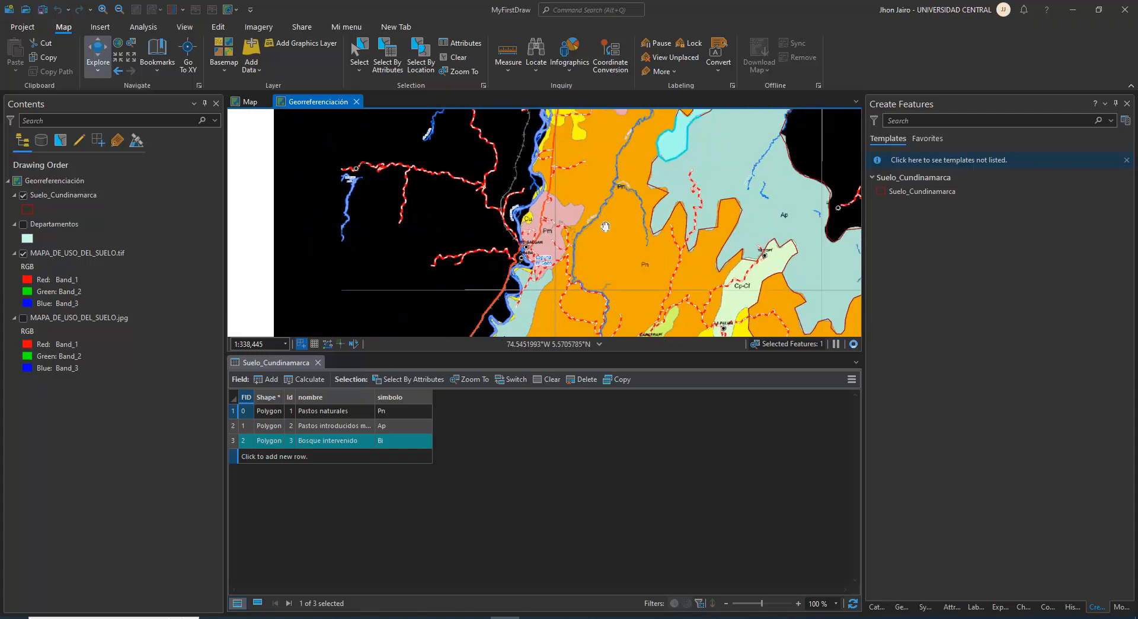
pyautogui.scroll(3, 533, 210)
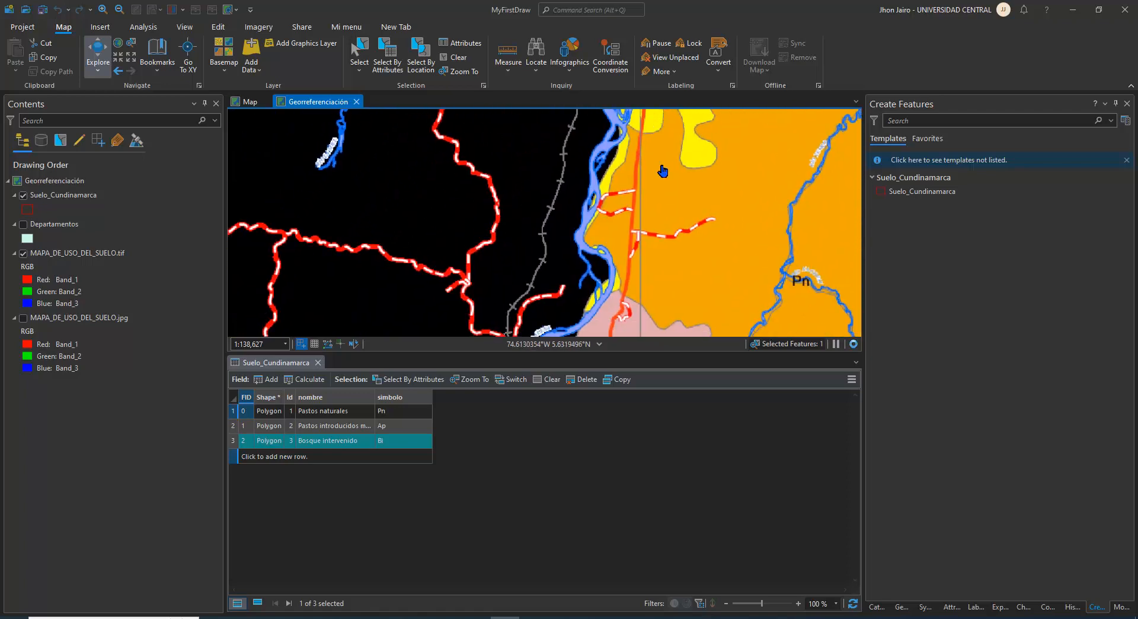
pyautogui.moveTo(675, 173)
pyautogui.mouseDown()
pyautogui.moveTo(681, 161)
pyautogui.moveTo(671, 173)
pyautogui.mouseUp()
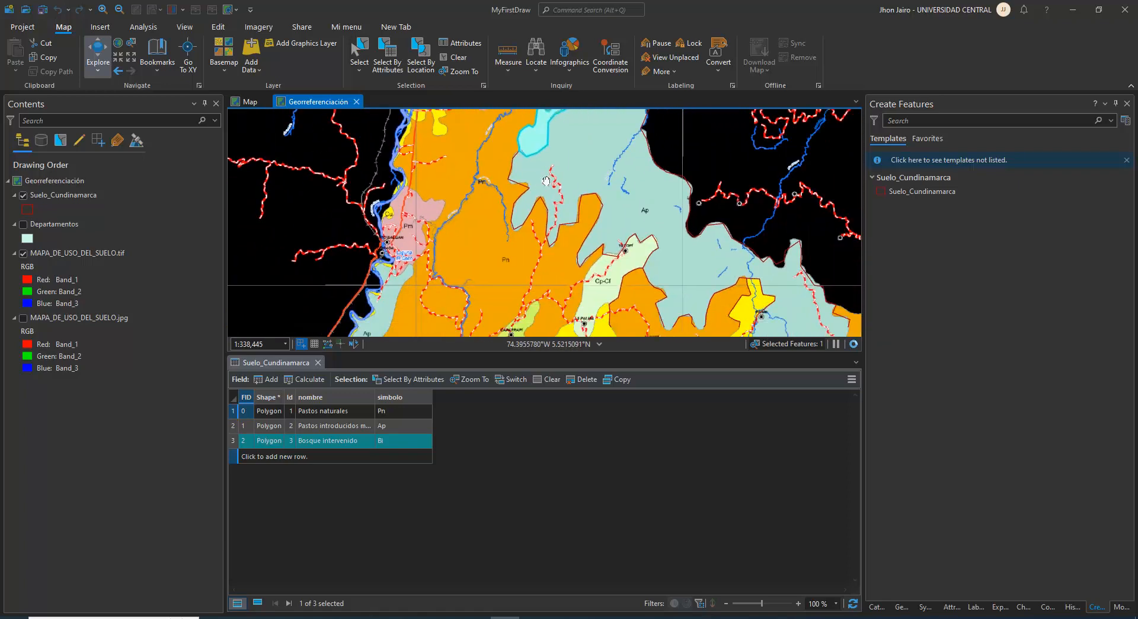
pyautogui.moveTo(556, 234); pyautogui.dragTo(477, 122)
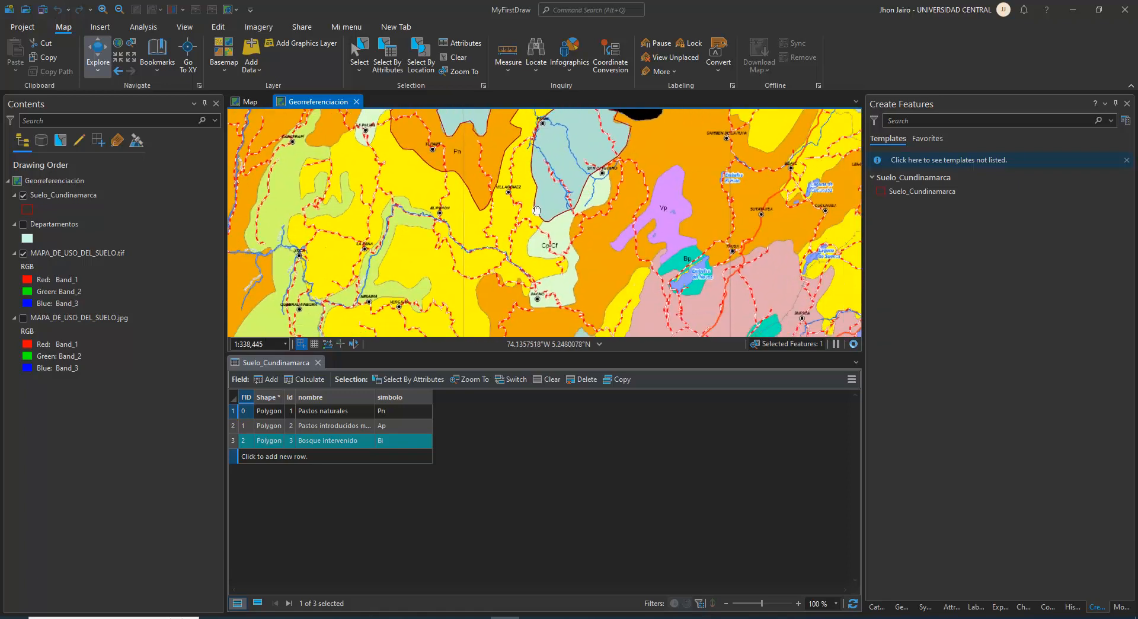
# Inspect the eastern part of the land-use map around the purple Vp zones, up to the area near Villapinzón
pyautogui.moveTo(537, 209); pyautogui.dragTo(492, 167)
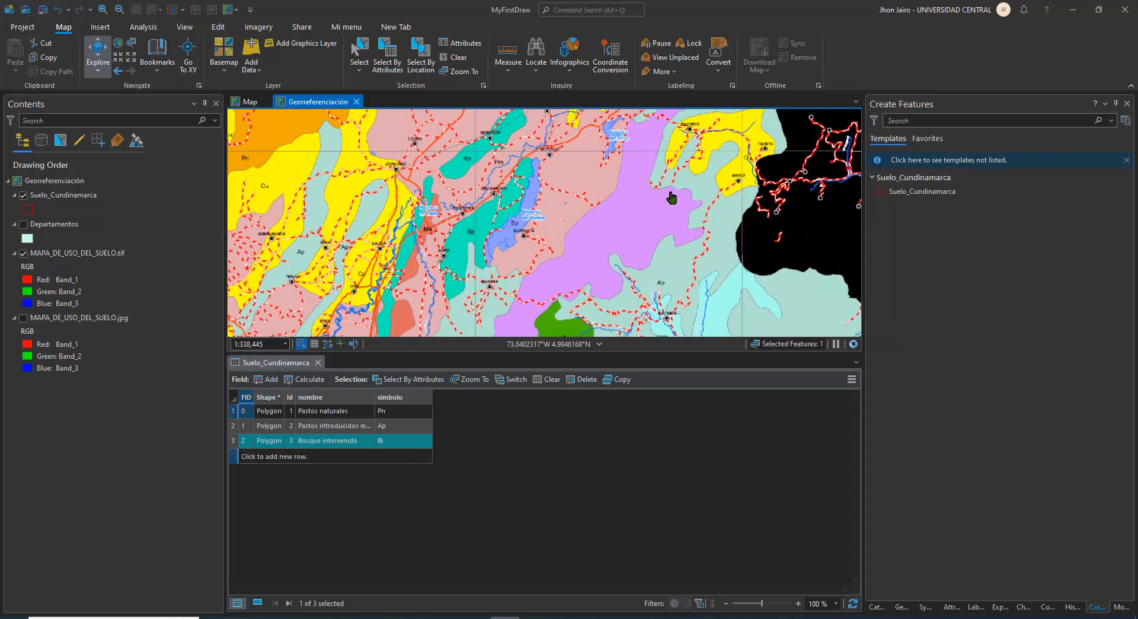
pyautogui.scroll(-2, 689, 173)
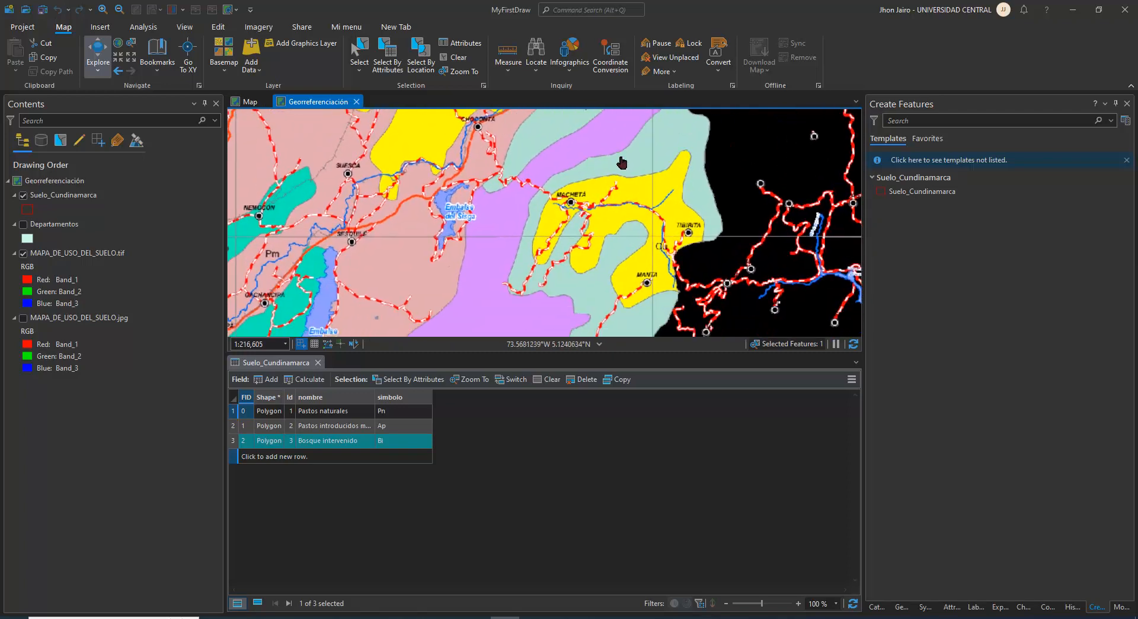
pyautogui.moveTo(598, 205); pyautogui.dragTo(623, 118)
pyautogui.moveTo(566, 222); pyautogui.dragTo(568, 185)
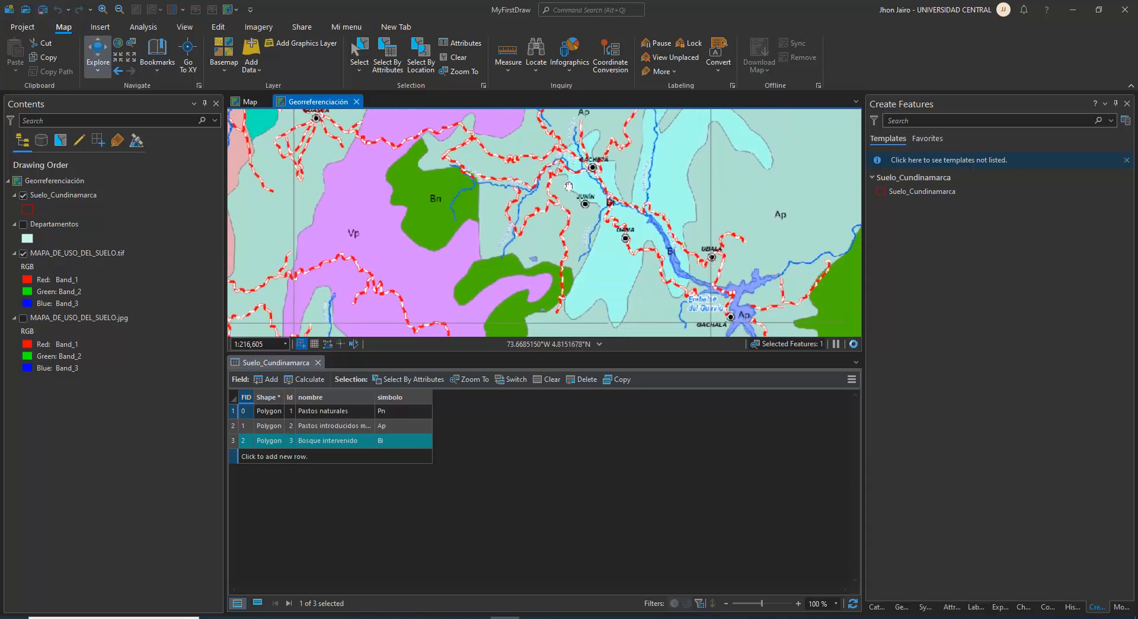
pyautogui.scroll(-2, 565, 180)
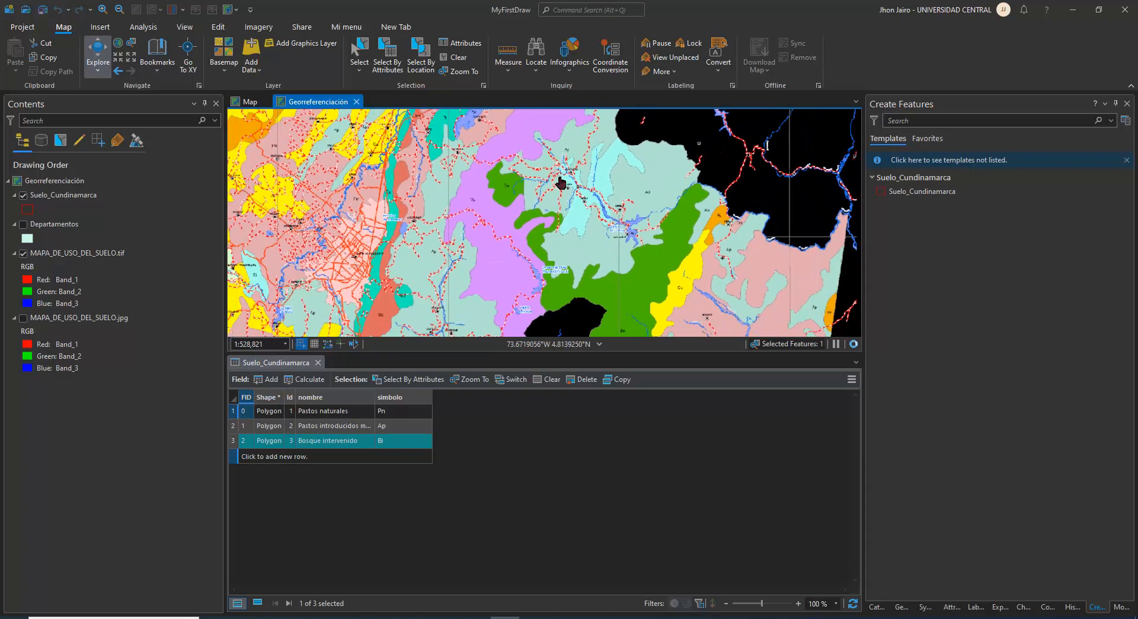
pyautogui.scroll(2, 486, 212)
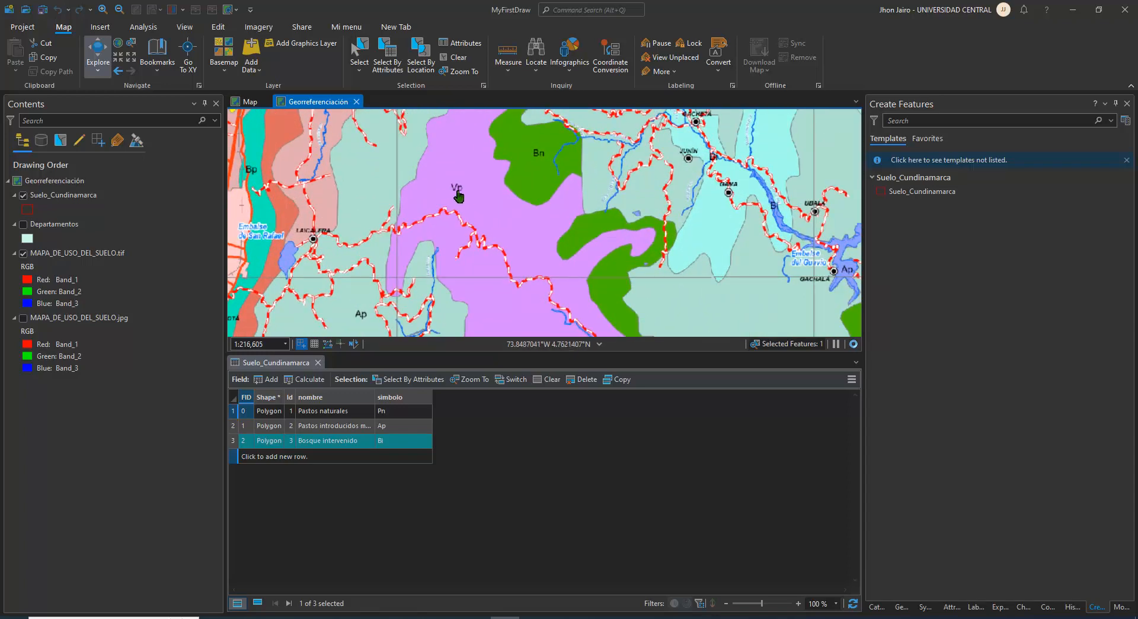
pyautogui.moveTo(535, 173); pyautogui.dragTo(545, 323)
pyautogui.moveTo(628, 172)
pyautogui.mouseDown()
pyautogui.moveTo(589, 236)
pyautogui.moveTo(545, 271)
pyautogui.mouseUp()
pyautogui.moveTo(598, 203)
pyautogui.mouseDown()
pyautogui.moveTo(573, 302)
pyautogui.moveTo(564, 219)
pyautogui.moveTo(541, 241)
pyautogui.mouseUp()
pyautogui.moveTo(619, 186); pyautogui.dragTo(564, 259)
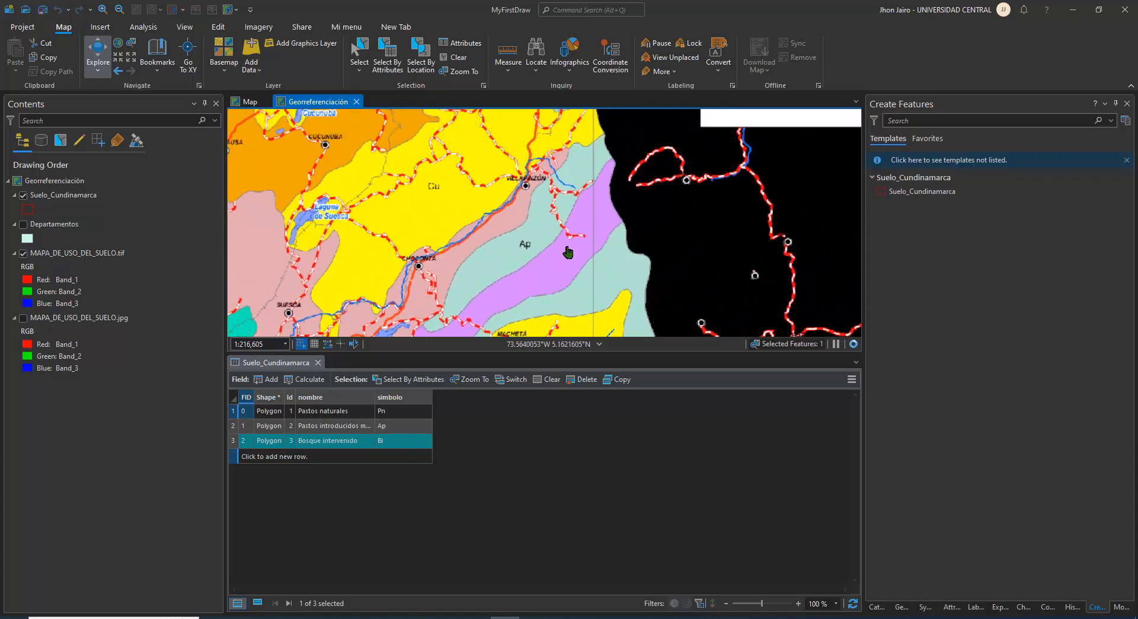
# Close the attribute table and begin a Suelo_Cundinamarca polygon, tracing the purple zone's outer border northward from its eastern corner near Villapinzón
pyautogui.click(318, 363)
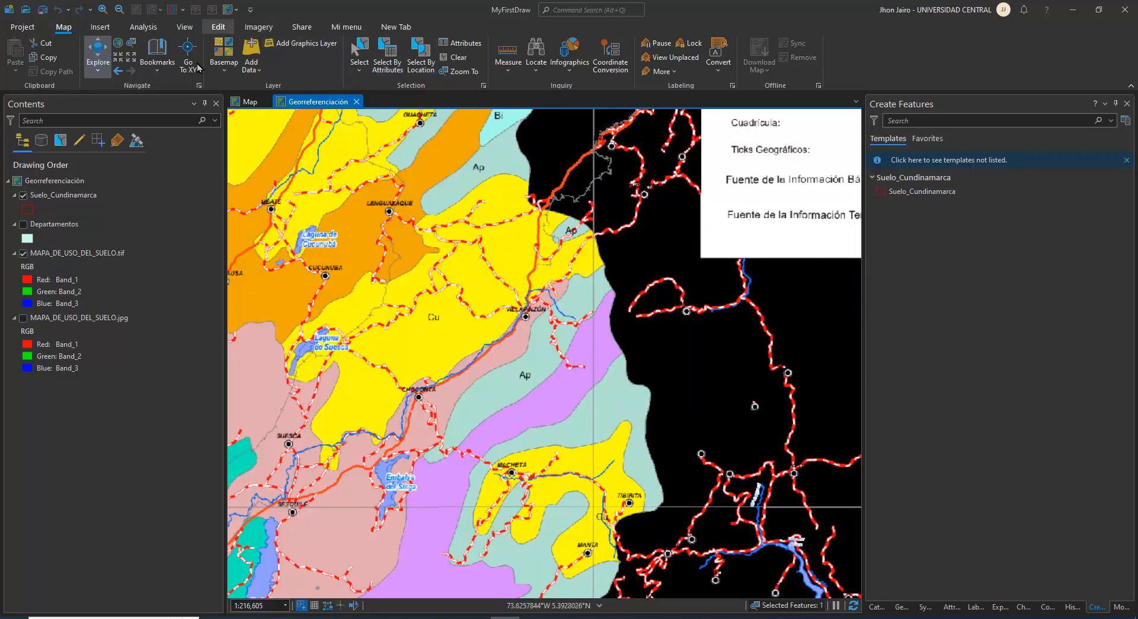
pyautogui.click(66, 197)
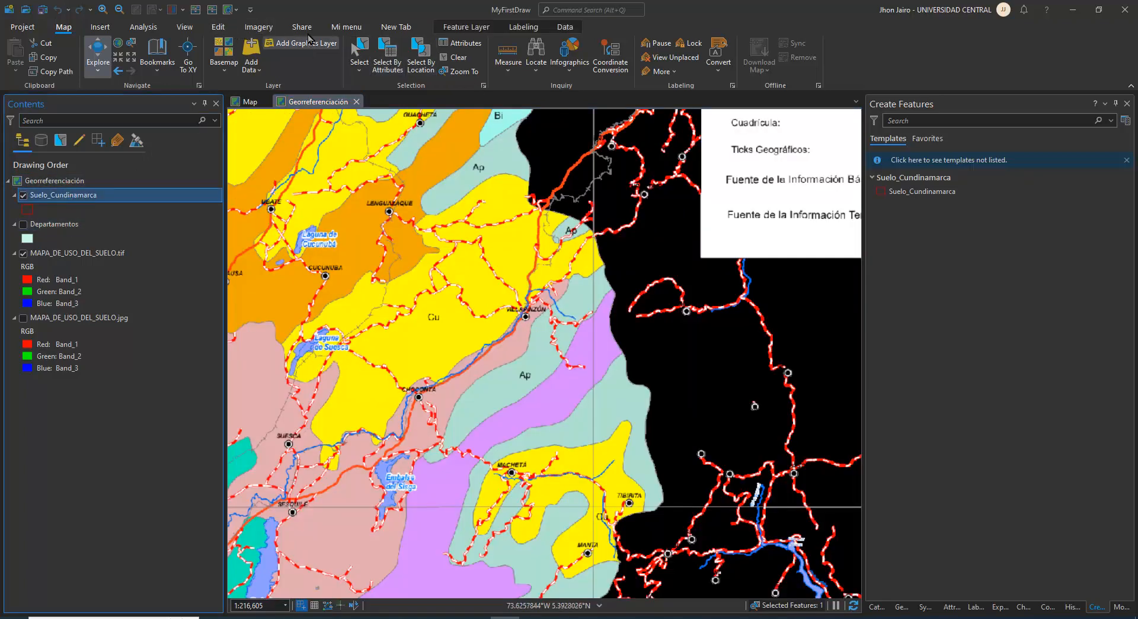
pyautogui.click(217, 27)
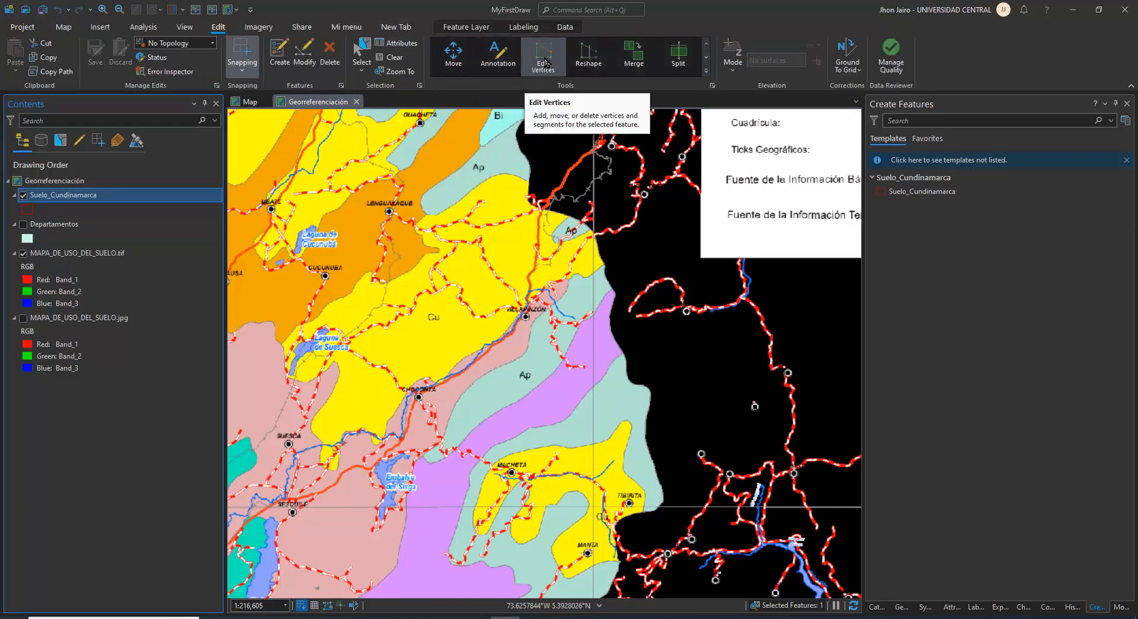
pyautogui.click(279, 55)
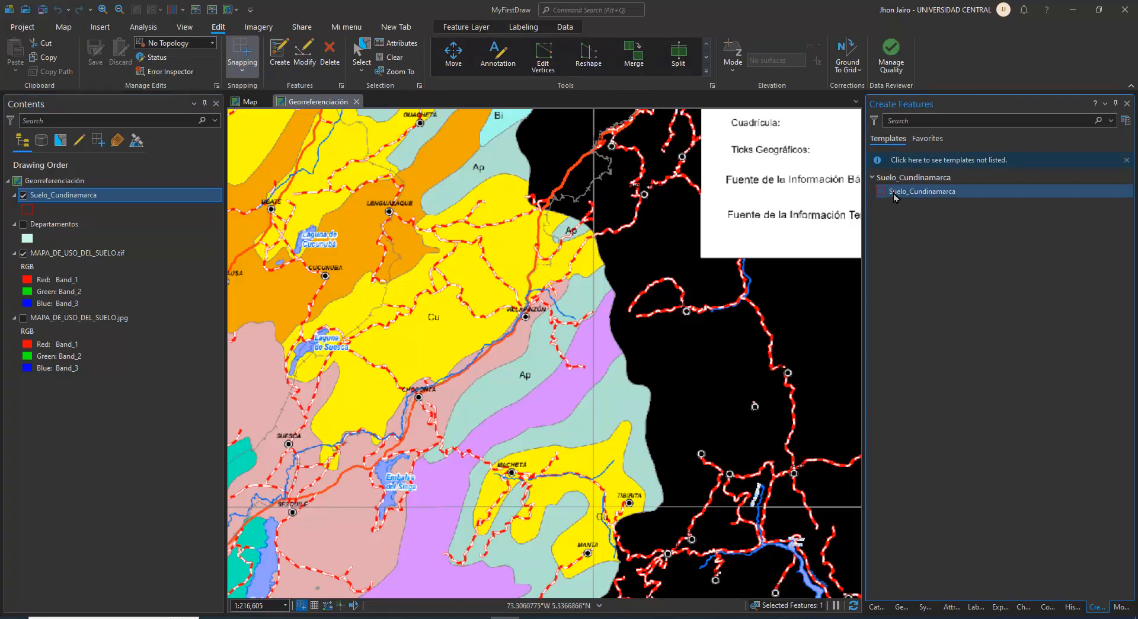
pyautogui.click(920, 191)
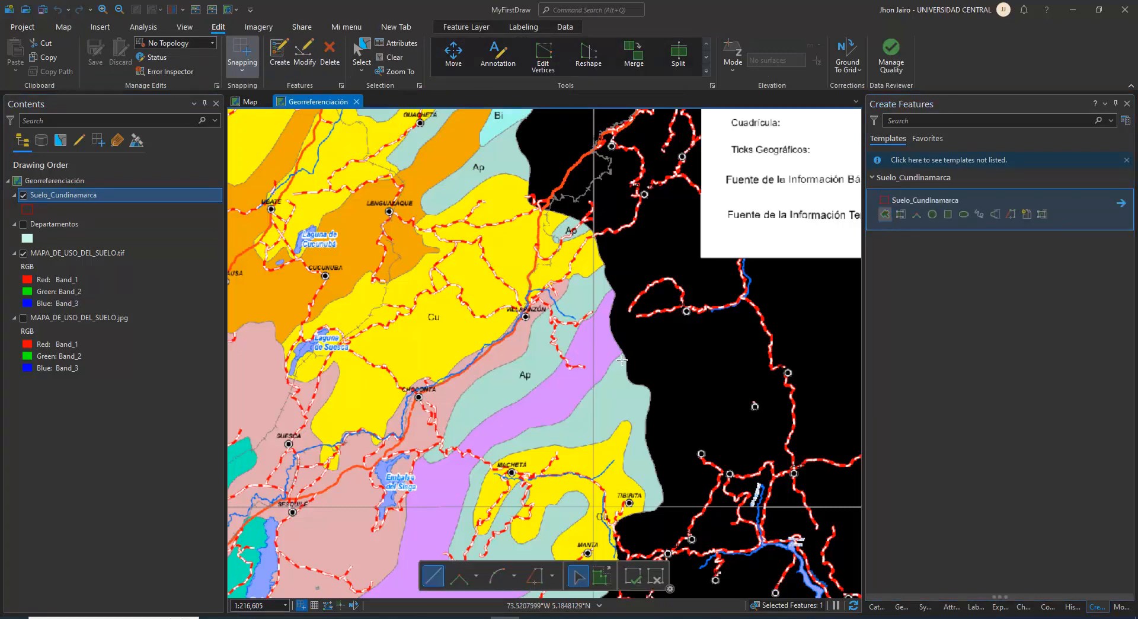
pyautogui.scroll(5, 621, 359)
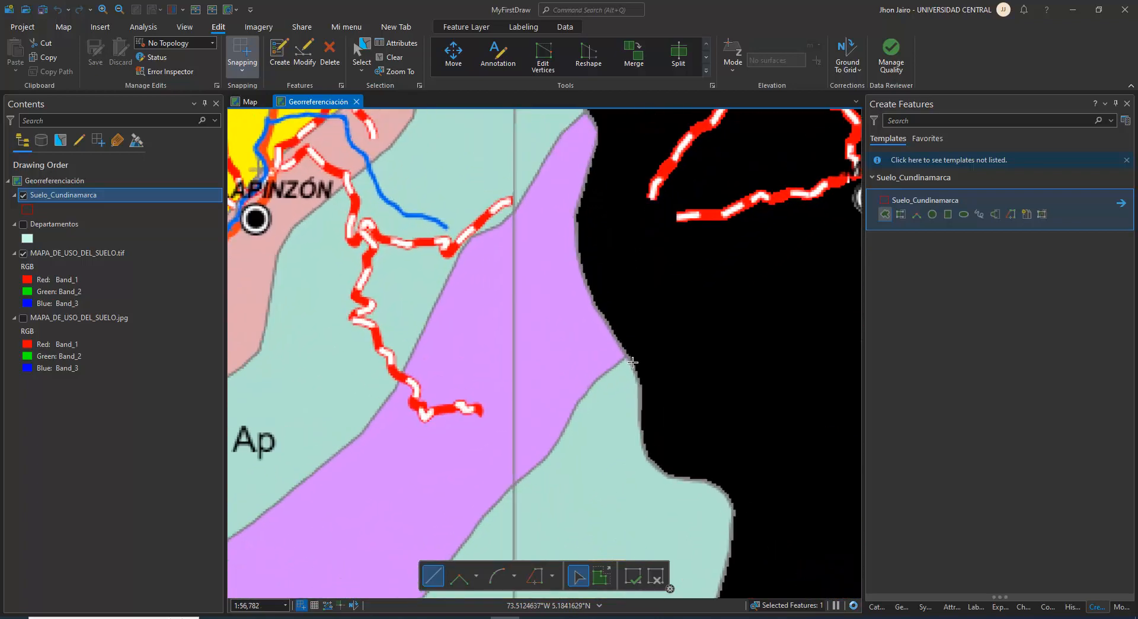
pyautogui.scroll(2, 632, 361)
pyautogui.click(627, 353)
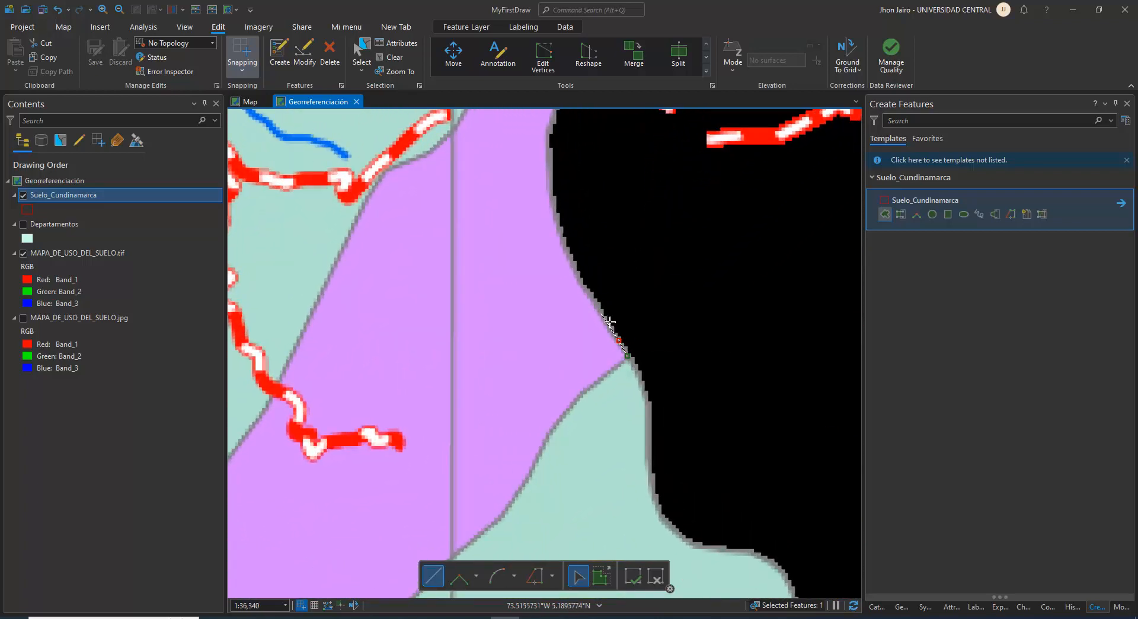
pyautogui.click(590, 291)
pyautogui.click(580, 274)
pyautogui.click(555, 212)
pyautogui.click(551, 187)
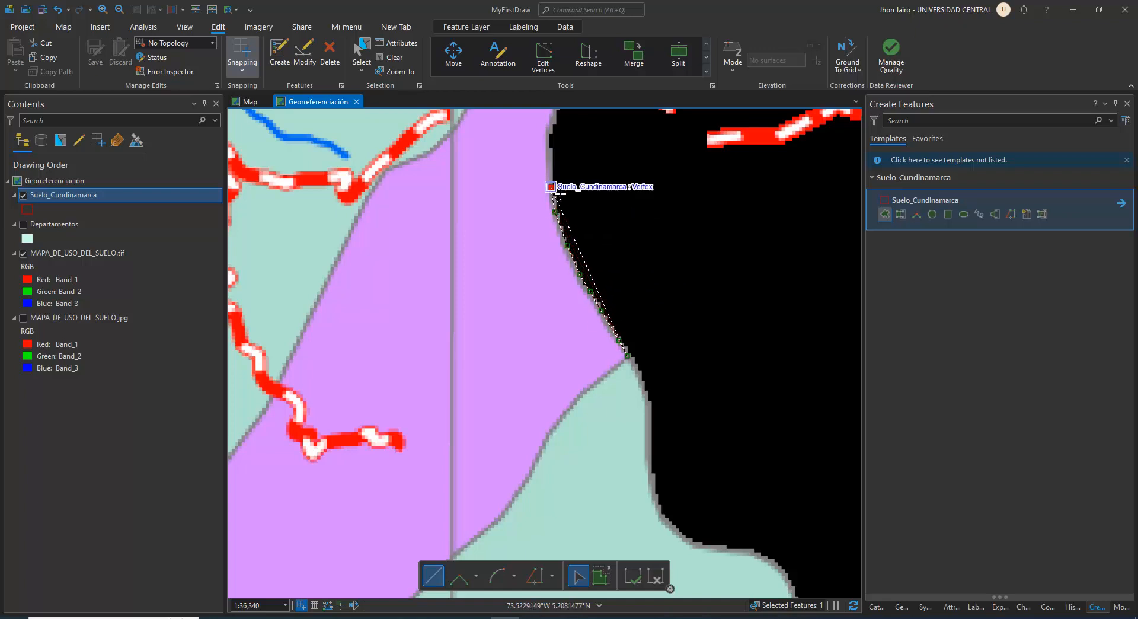
# Continue the polygon outline along the purple zone's eastern border up to its northern tip
pyautogui.moveTo(559, 222); pyautogui.dragTo(562, 344)
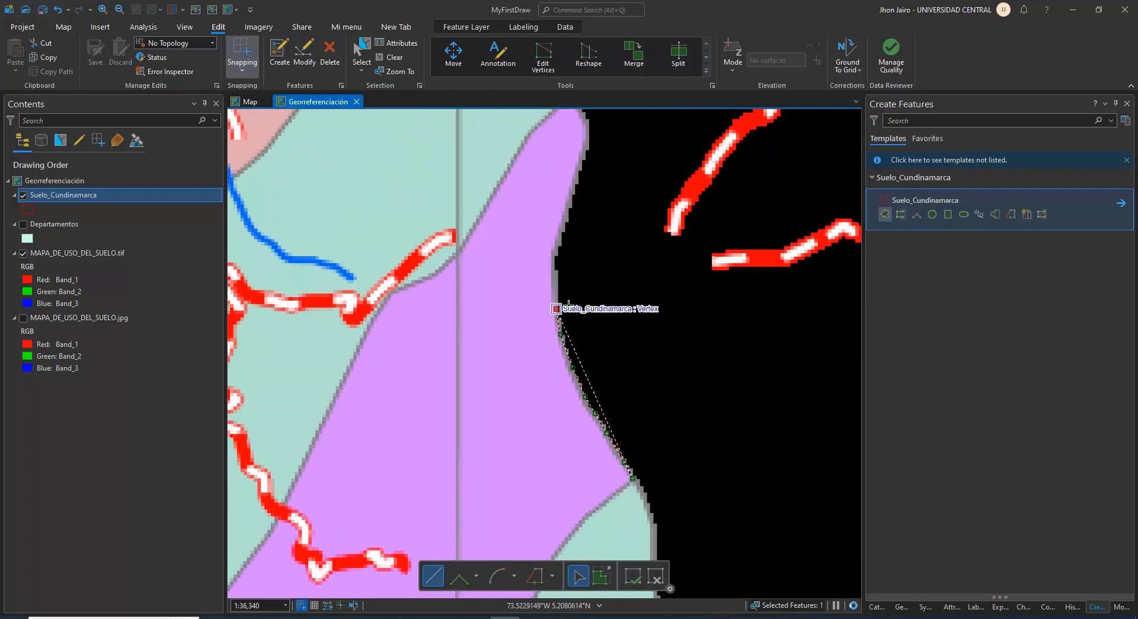
pyautogui.click(554, 263)
pyautogui.click(569, 203)
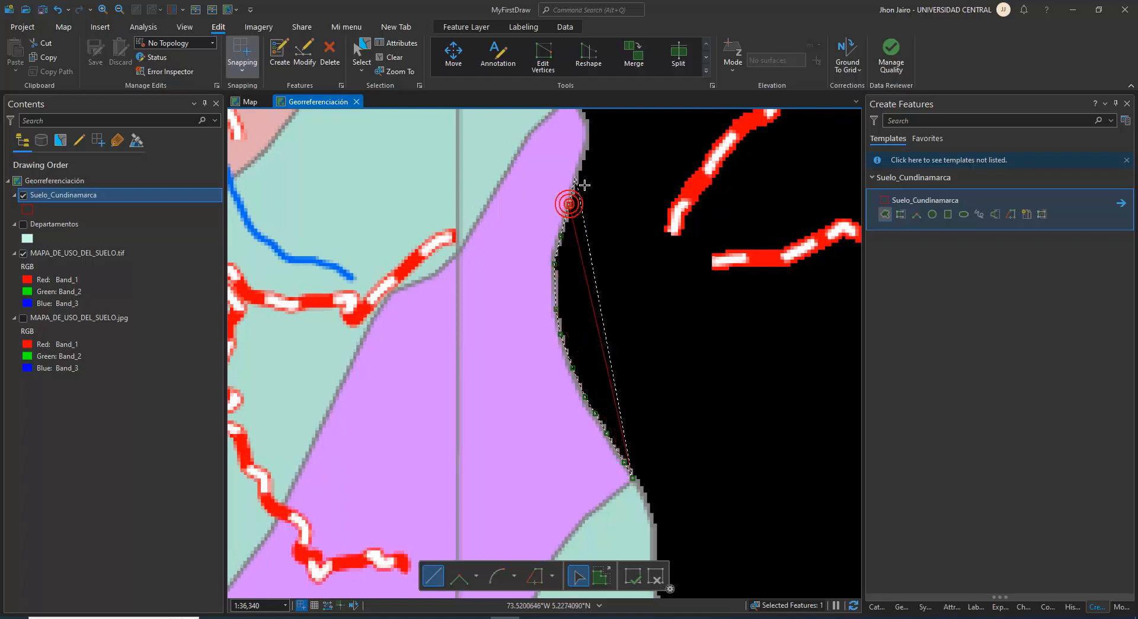
pyautogui.click(576, 175)
pyautogui.moveTo(595, 155); pyautogui.dragTo(618, 265)
pyautogui.click(609, 246)
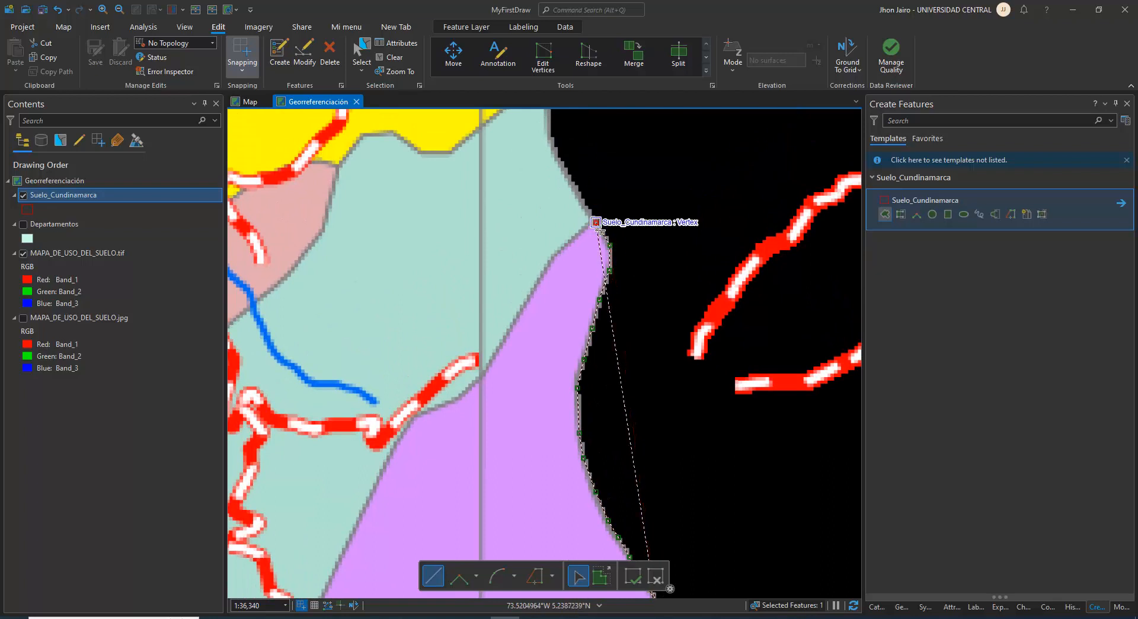
pyautogui.click(597, 229)
pyautogui.click(590, 223)
# Trace the polygon from the northern tip down the purple zone's northwestern border to the bend beside the red-and-white road
pyautogui.click(583, 230)
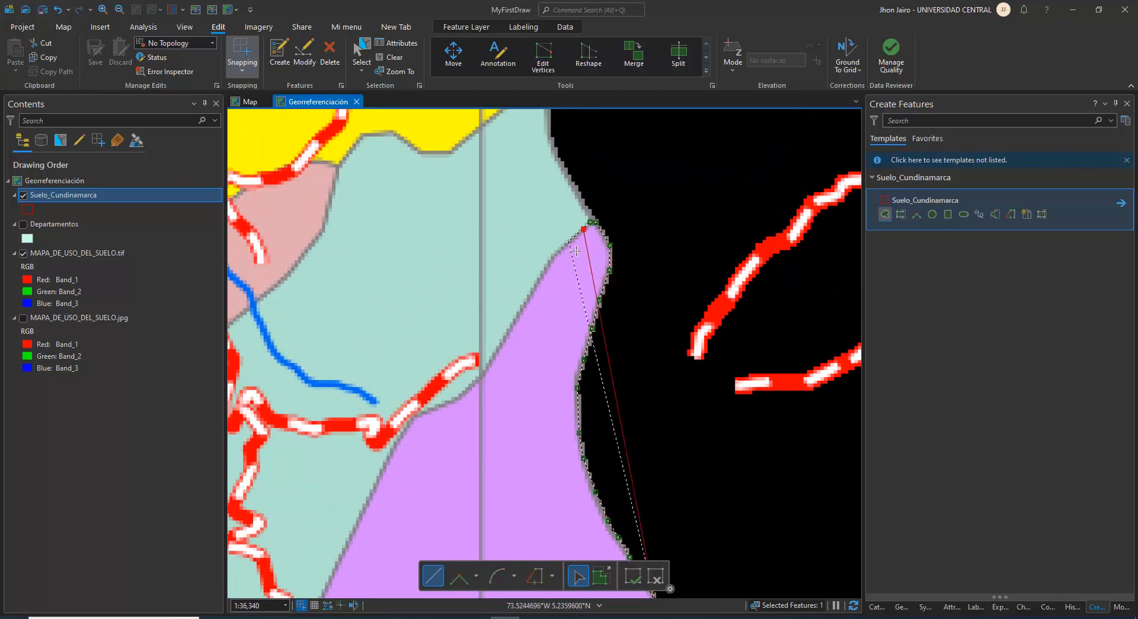
pyautogui.click(563, 246)
pyautogui.click(546, 266)
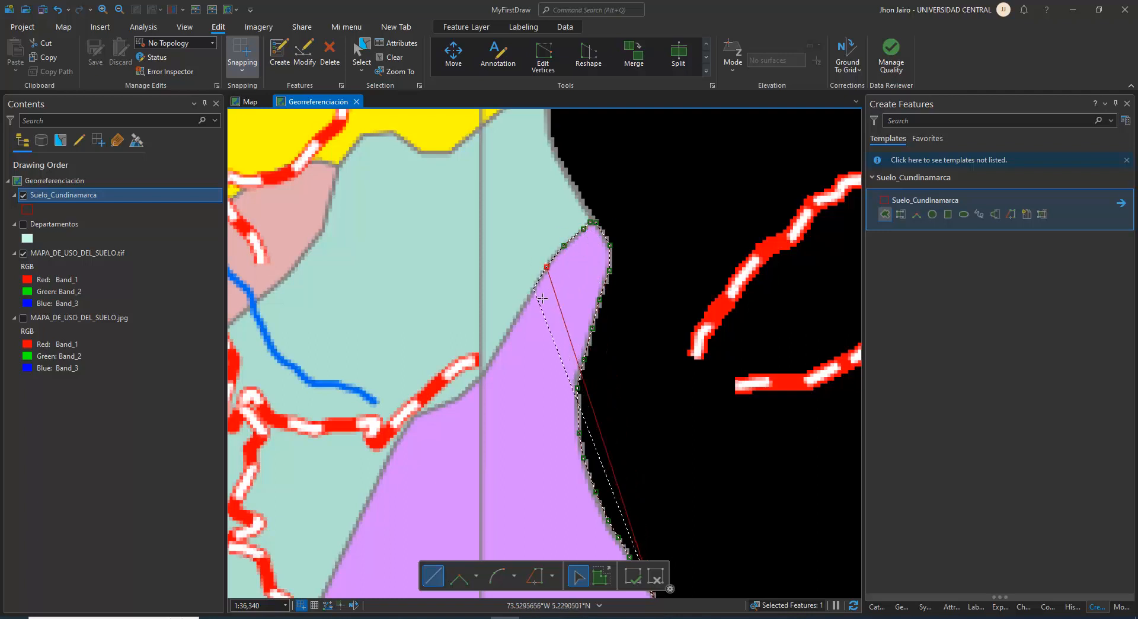
pyautogui.click(534, 290)
pyautogui.click(516, 313)
pyautogui.click(504, 341)
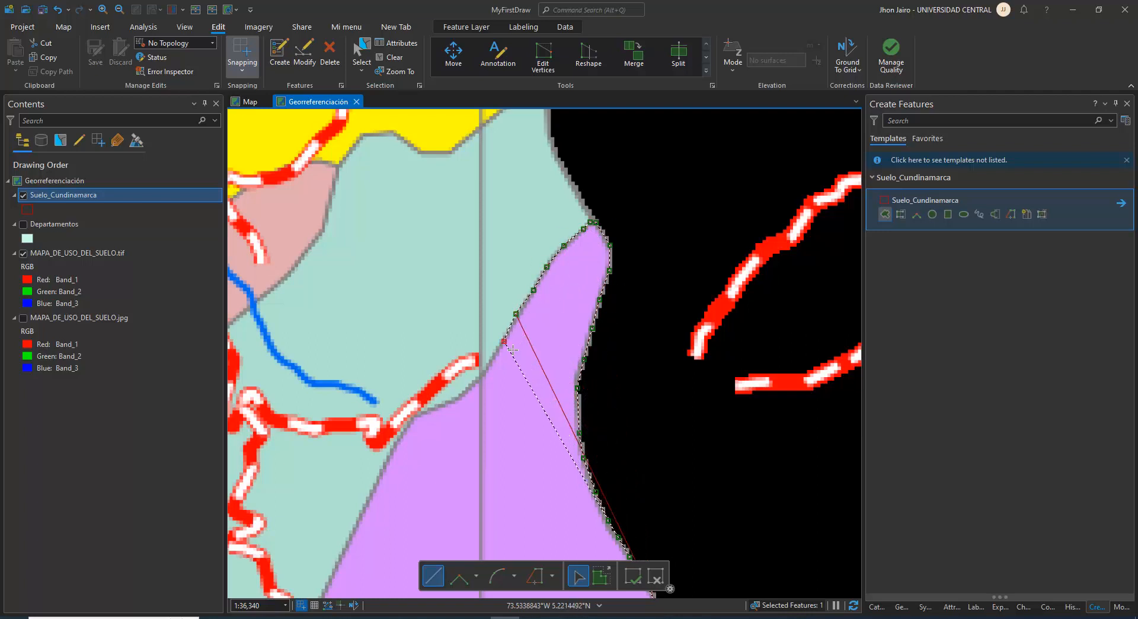
pyautogui.click(492, 362)
pyautogui.click(474, 379)
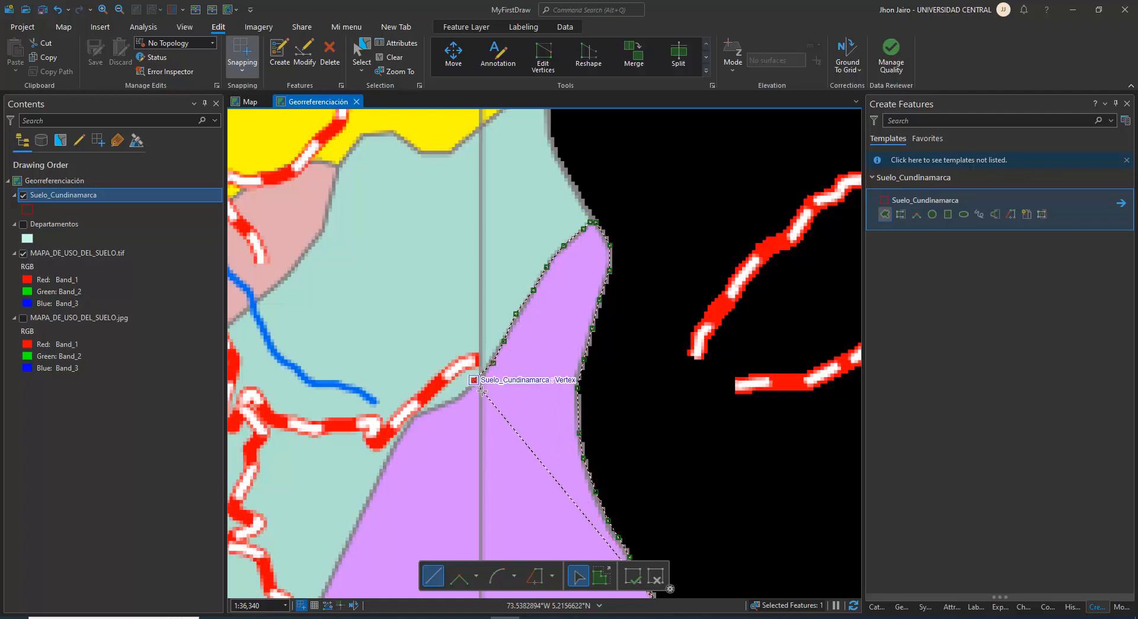
pyautogui.click(460, 395)
pyautogui.click(443, 404)
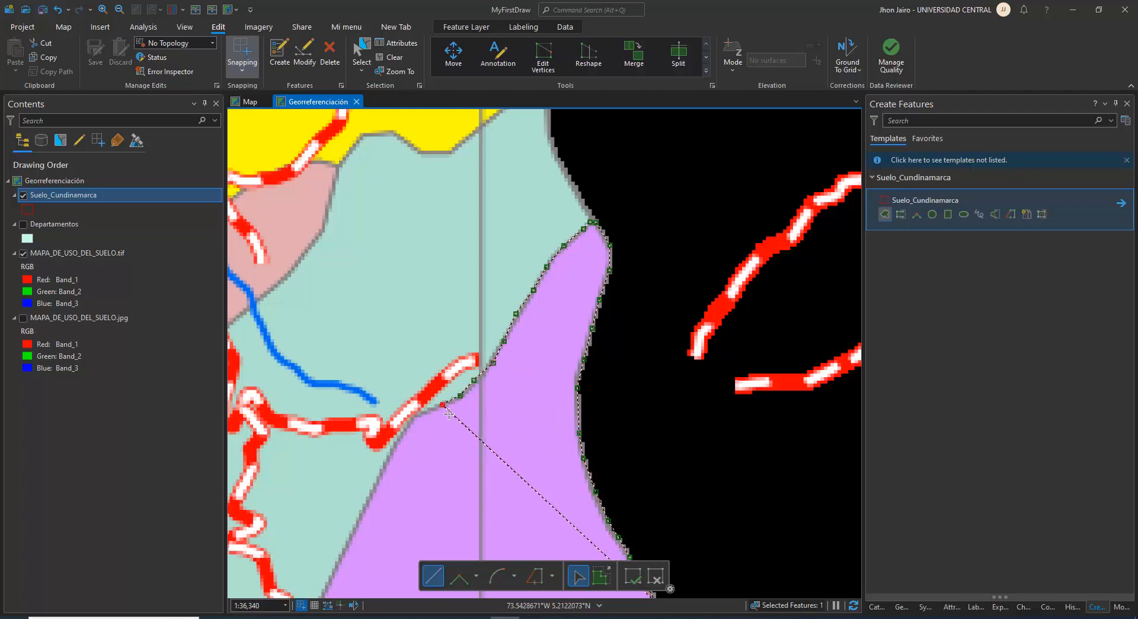
pyautogui.click(412, 415)
# Continue the polygon down the purple zone's northwestern border from the road bend to just above the next red-and-white road crossing
pyautogui.moveTo(455, 383)
pyautogui.mouseDown()
pyautogui.moveTo(579, 265)
pyautogui.moveTo(620, 206)
pyautogui.mouseUp()
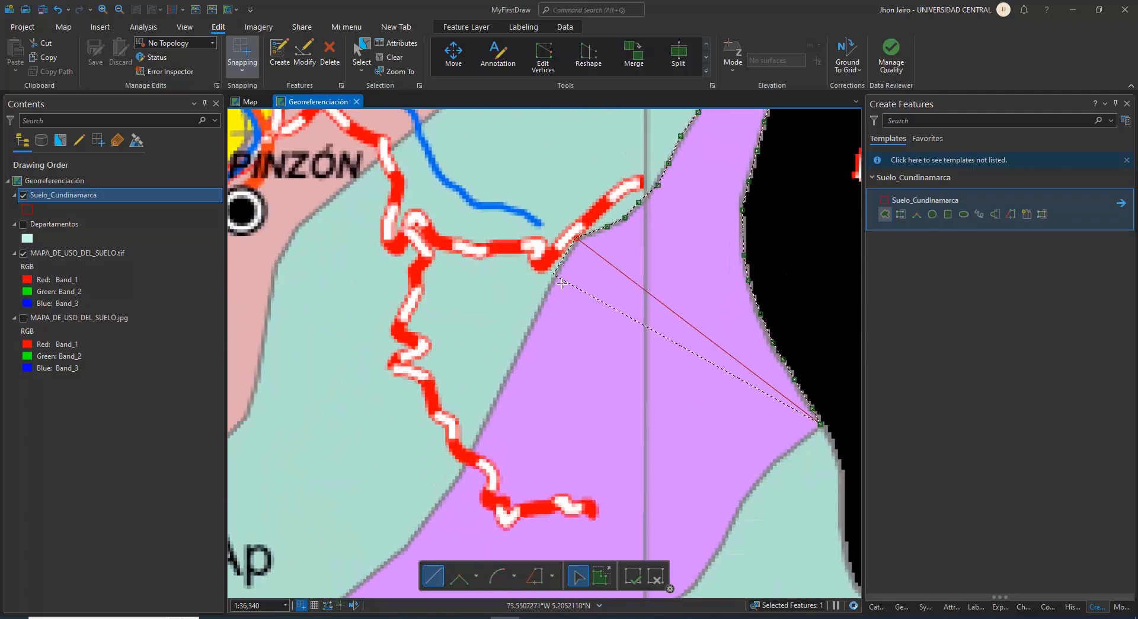
pyautogui.click(553, 278)
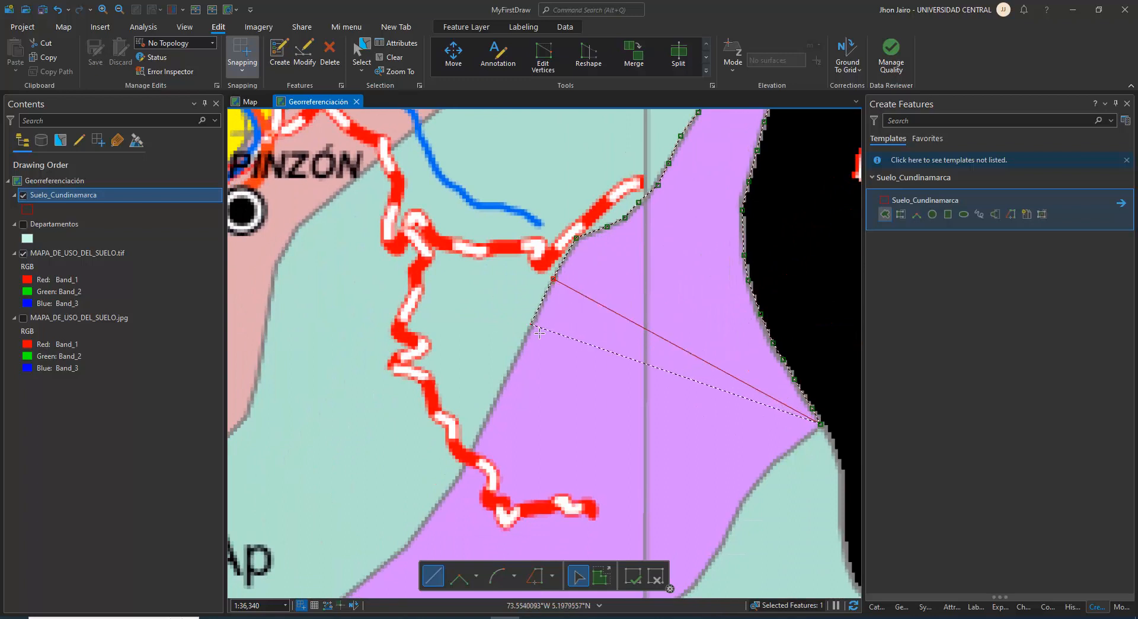
pyautogui.click(530, 324)
pyautogui.click(508, 371)
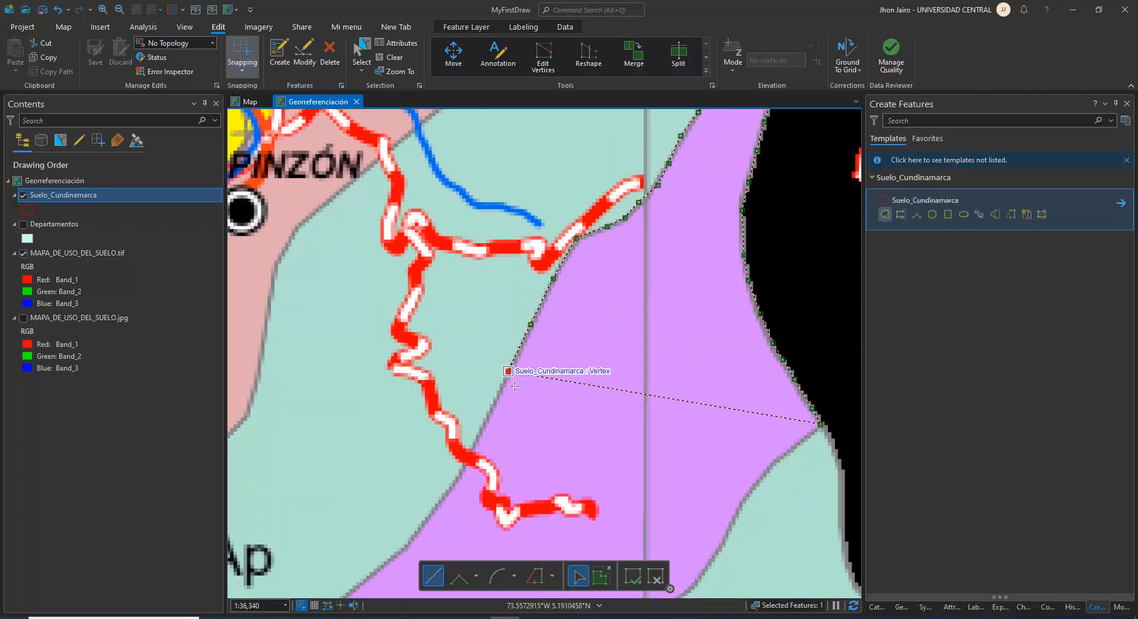
pyautogui.click(492, 404)
pyautogui.click(480, 431)
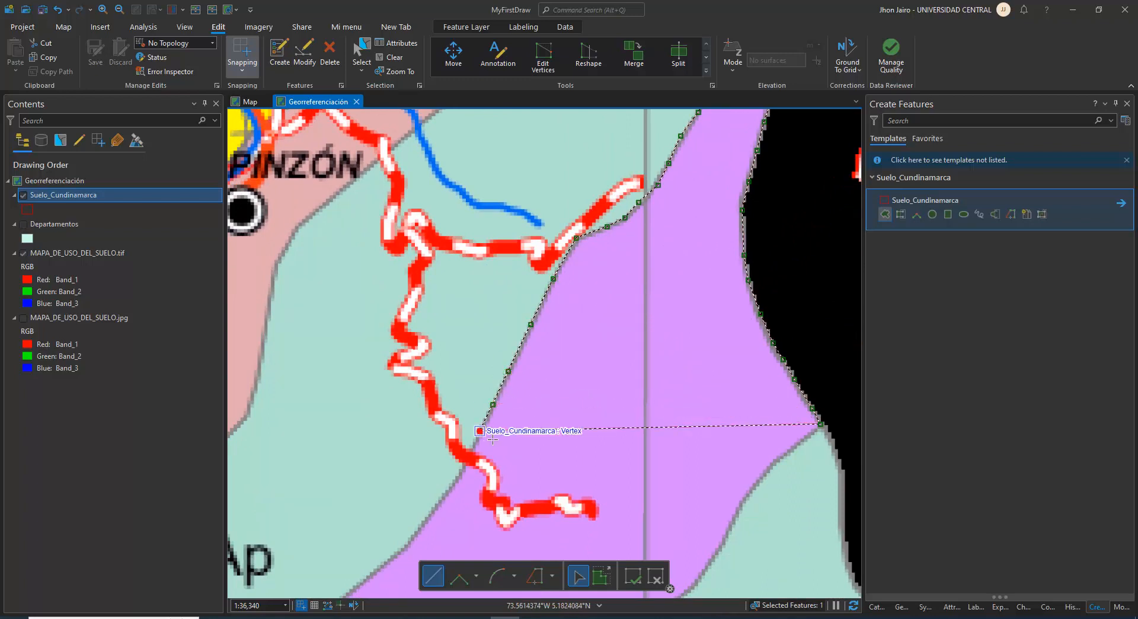
# Extend the outline across the red-and-white road crossing southeast of Villapinzón, down to the border's bend to the southwest
pyautogui.moveTo(515, 403); pyautogui.dragTo(553, 335)
pyautogui.scroll(2, 553, 335)
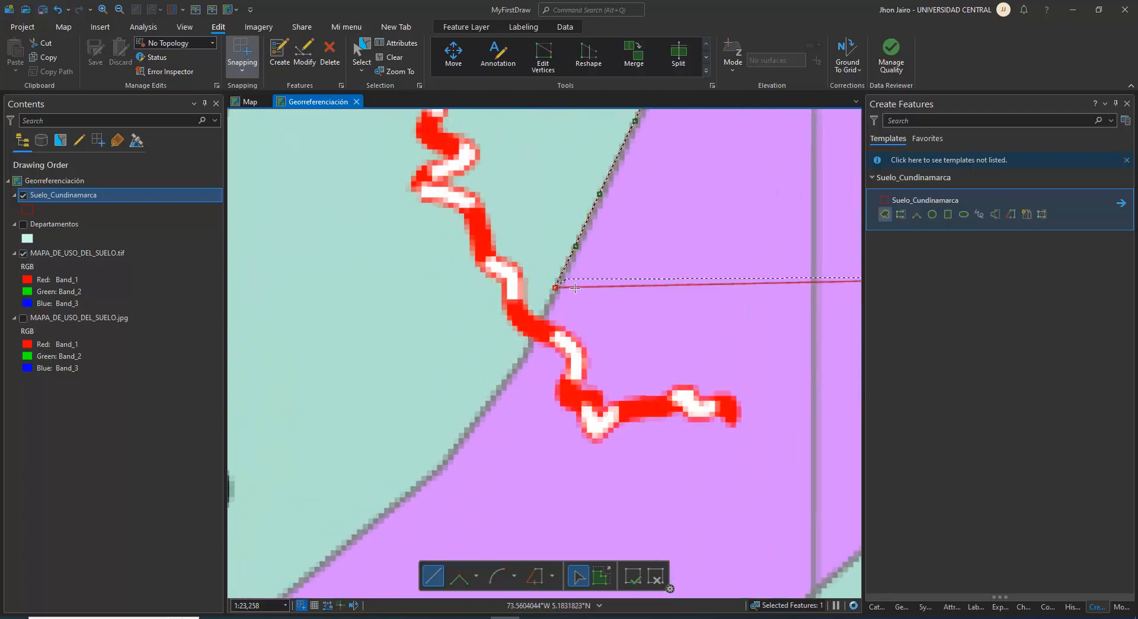
pyautogui.click(528, 350)
pyautogui.click(495, 394)
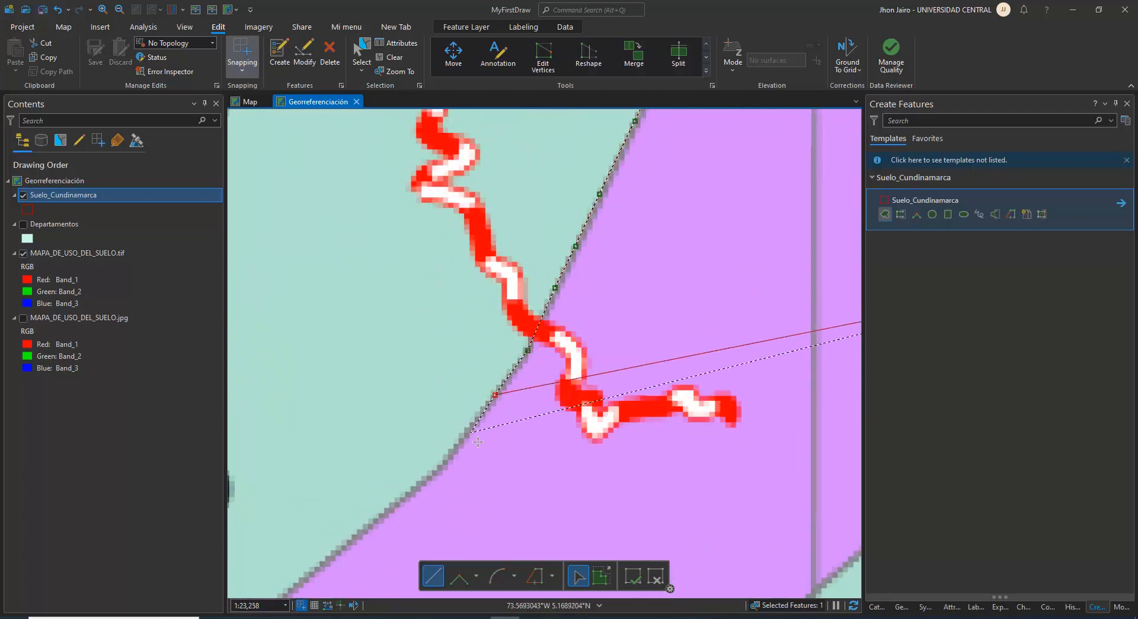
pyautogui.click(466, 435)
pyautogui.click(444, 465)
# Trace the polygon southwestward along the border between the purple zone and the green Ap zone south of Villapinzón
pyautogui.moveTo(483, 422); pyautogui.dragTo(522, 352)
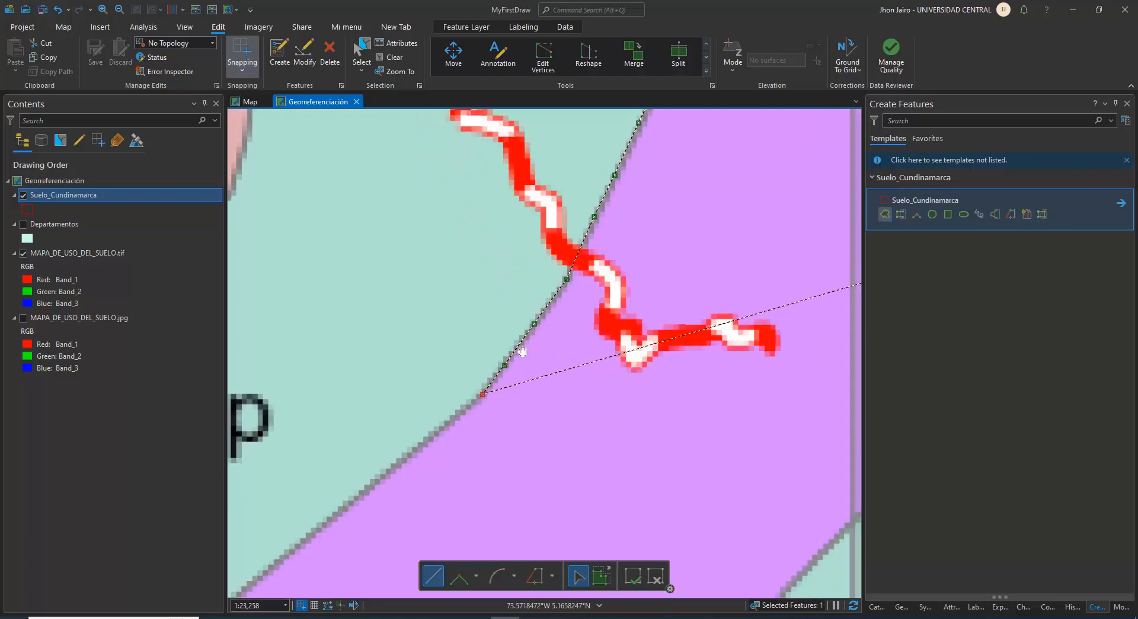
pyautogui.scroll(-3, 520, 335)
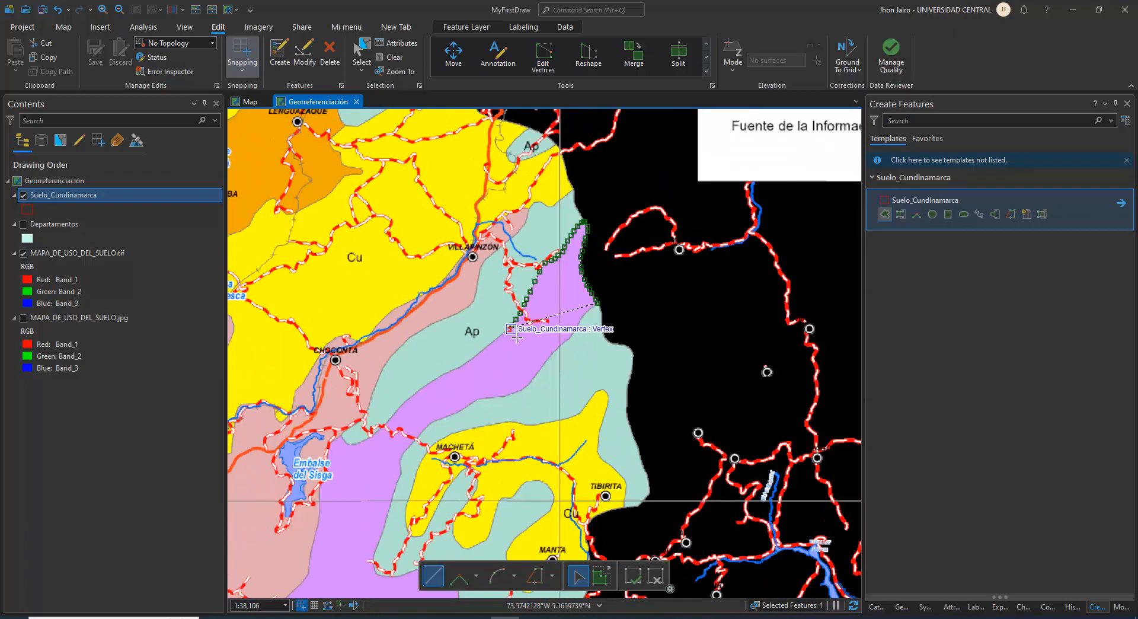
pyautogui.scroll(-3, 516, 336)
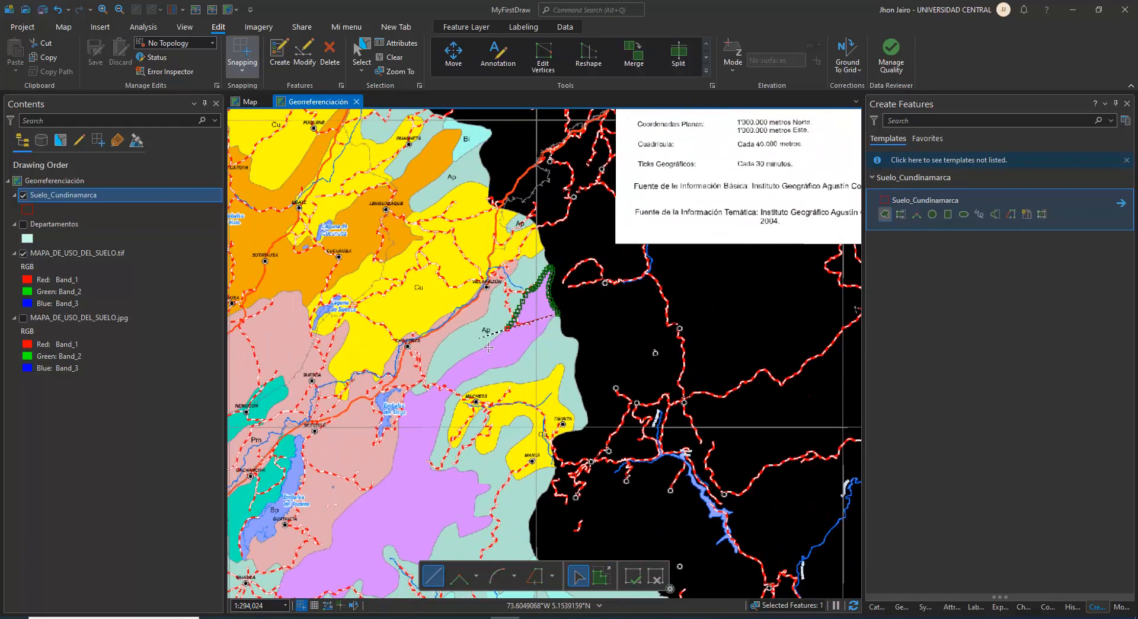
pyautogui.scroll(2, 489, 347)
pyautogui.scroll(4, 498, 349)
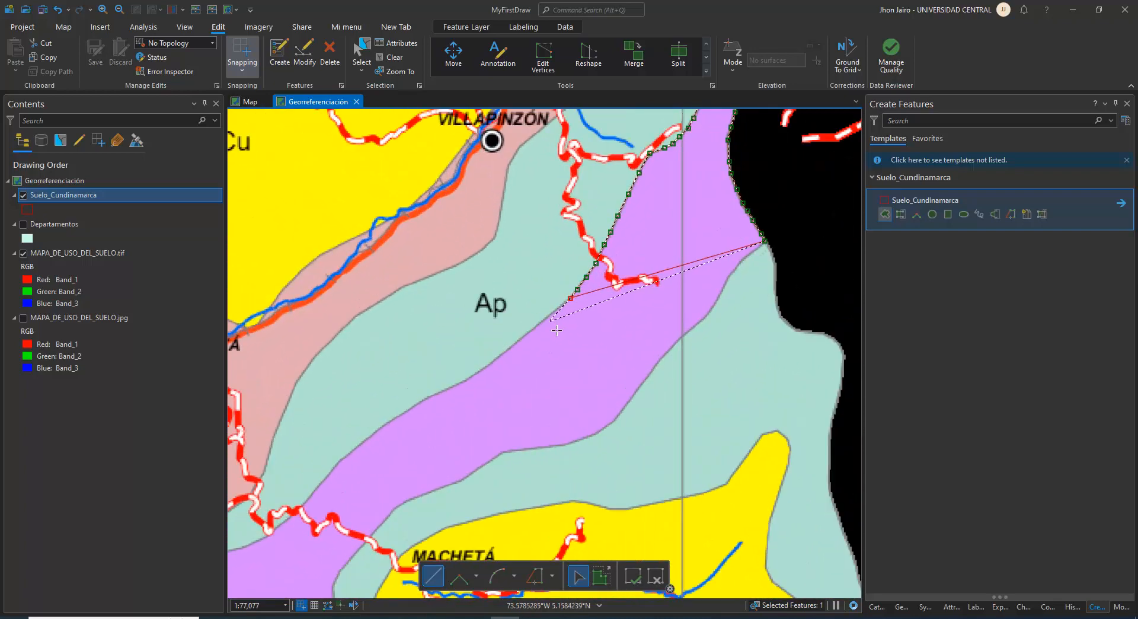
pyautogui.click(542, 320)
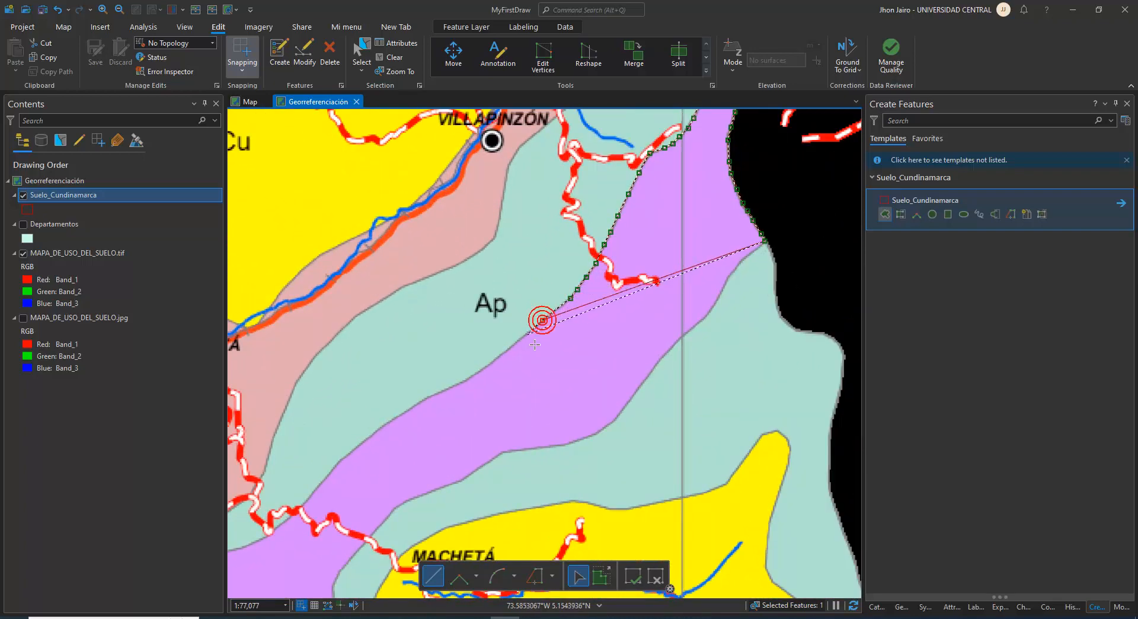
pyautogui.click(527, 351)
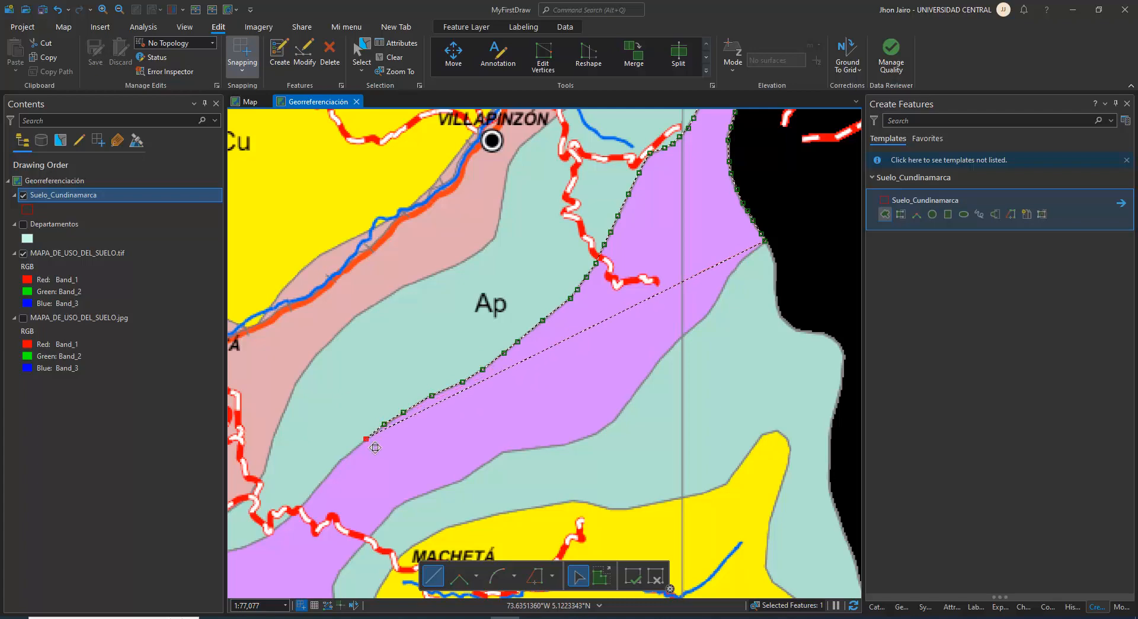
# Trace the outline across the road southeast of Chocontá and around the rounded southwestern end of the green Ap zone
pyautogui.moveTo(375, 447)
pyautogui.mouseDown()
pyautogui.moveTo(498, 326)
pyautogui.moveTo(491, 342)
pyautogui.mouseUp()
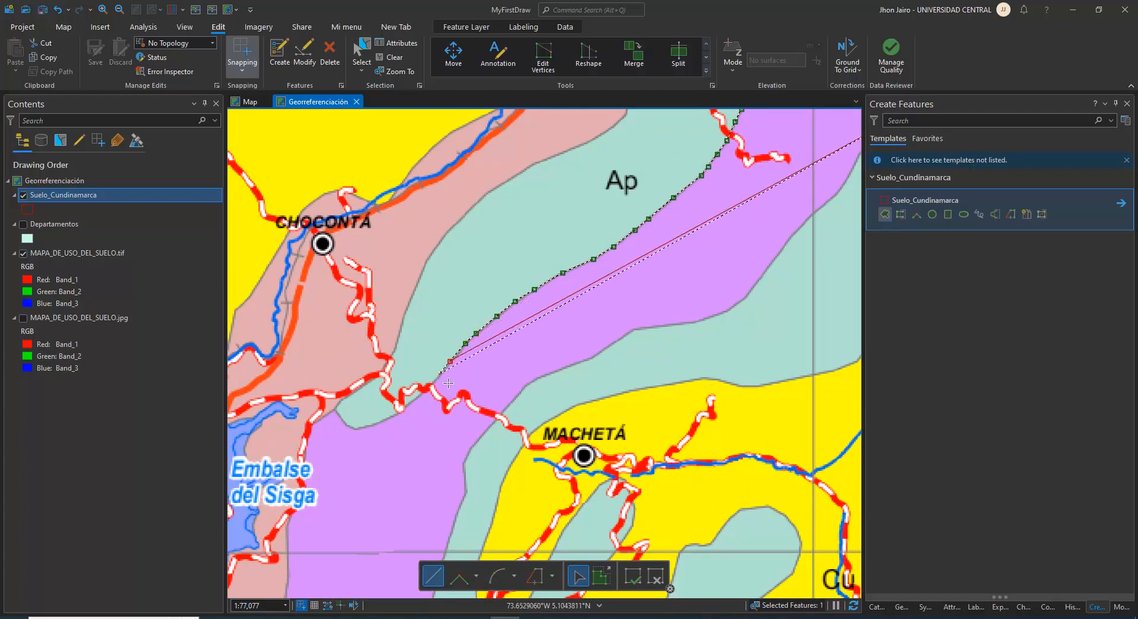
pyautogui.click(406, 410)
pyautogui.click(393, 417)
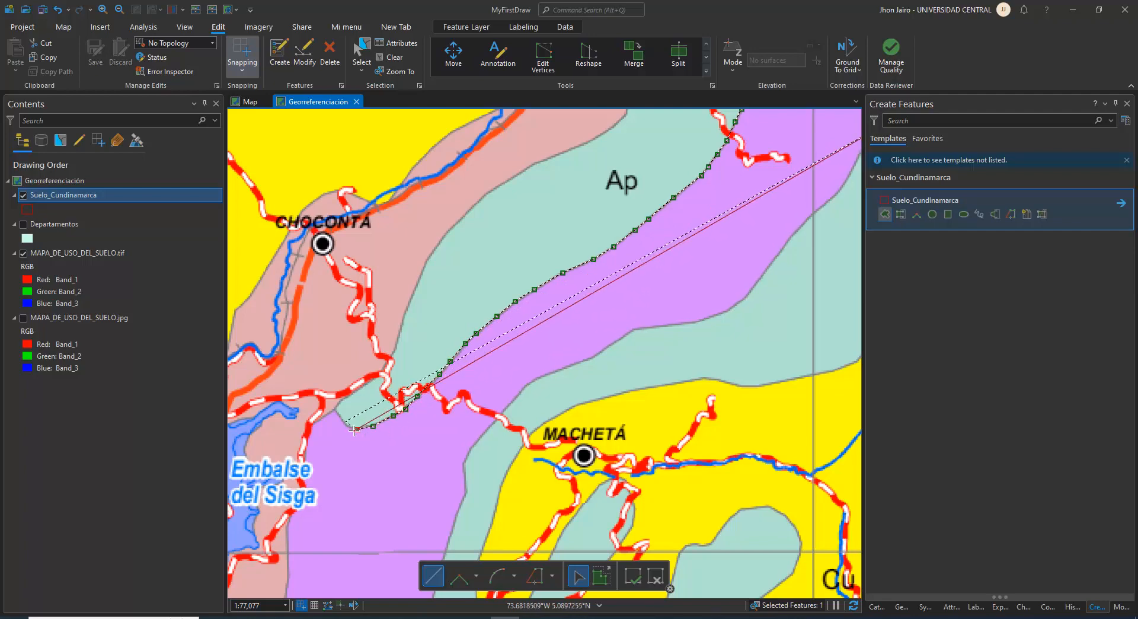
pyautogui.click(356, 428)
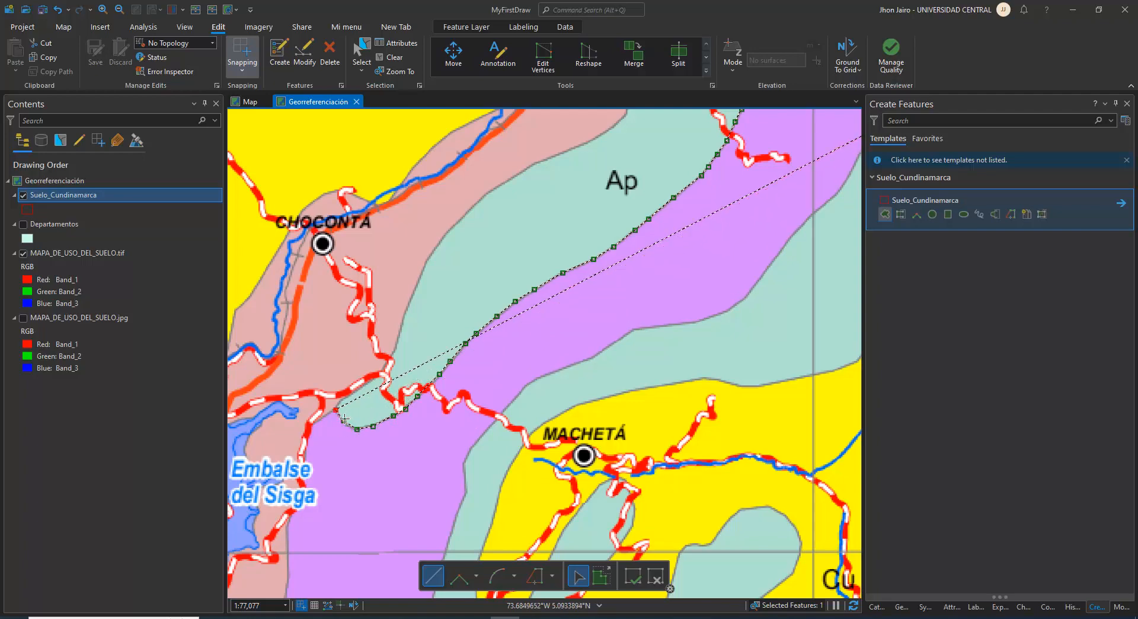
pyautogui.click(344, 419)
# Continue the outline from the Ap zone's tip southward along the red-and-white road to the top of the Embalse del Sisga label
pyautogui.moveTo(343, 419); pyautogui.dragTo(746, 193)
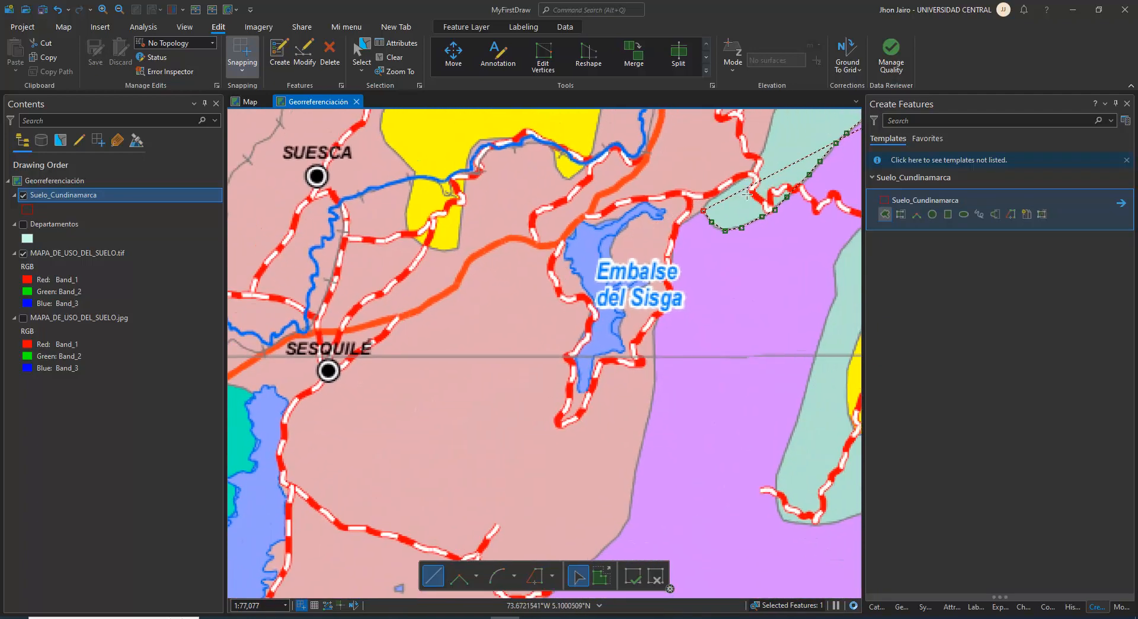
pyautogui.scroll(5, 747, 194)
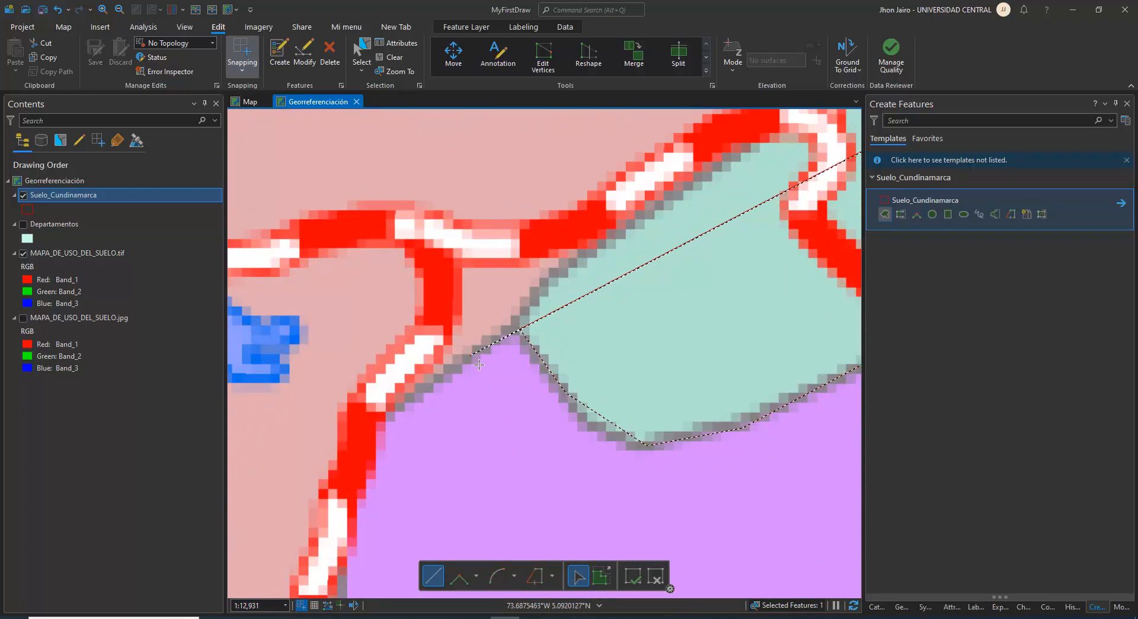
pyautogui.click(390, 435)
pyautogui.moveTo(389, 435); pyautogui.dragTo(501, 238)
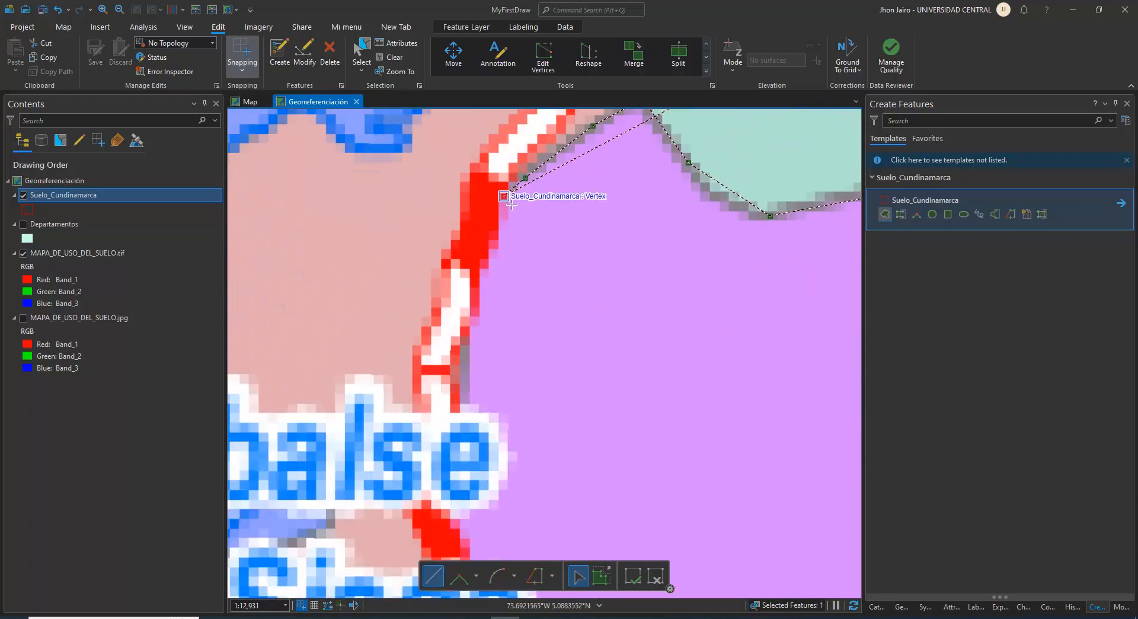
pyautogui.click(493, 230)
pyautogui.click(485, 266)
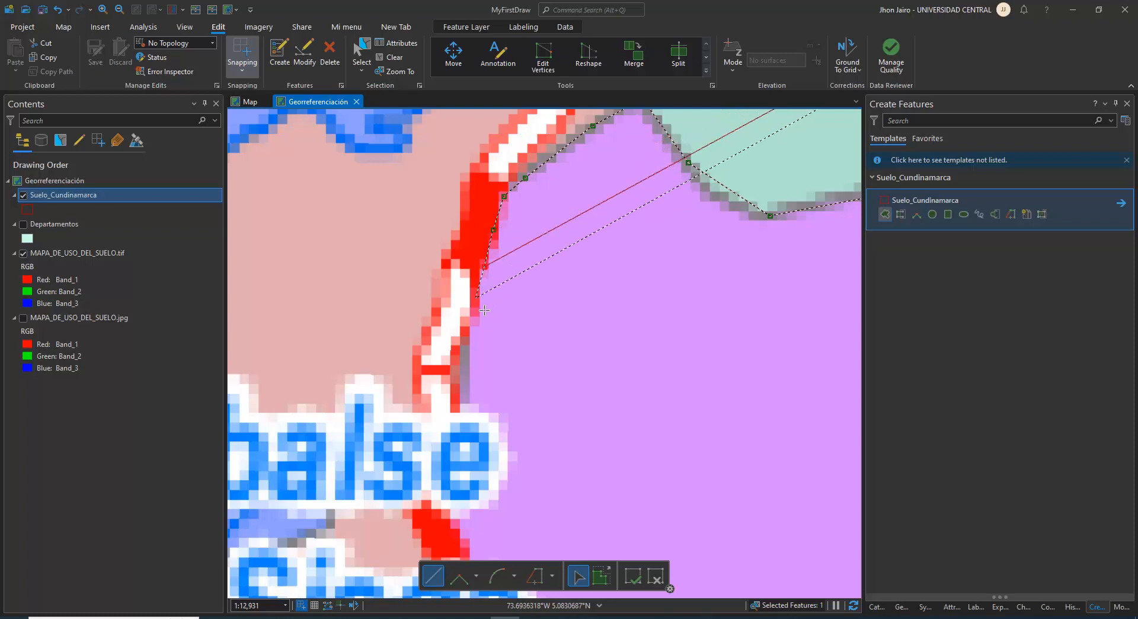
pyautogui.click(475, 301)
pyautogui.click(468, 324)
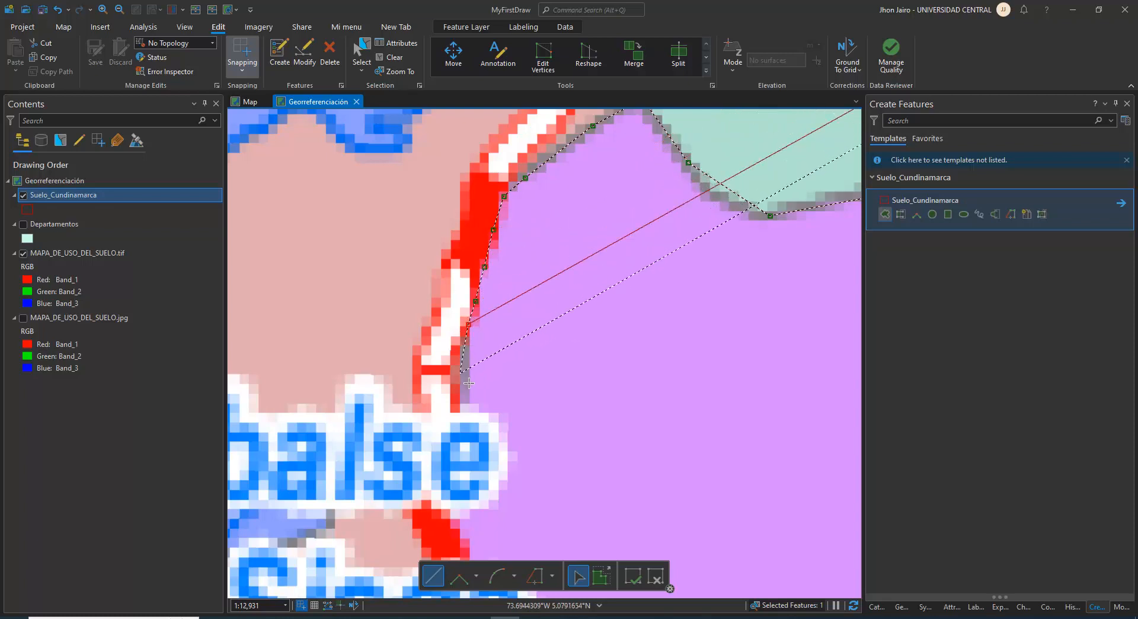
pyautogui.click(461, 375)
pyautogui.click(462, 399)
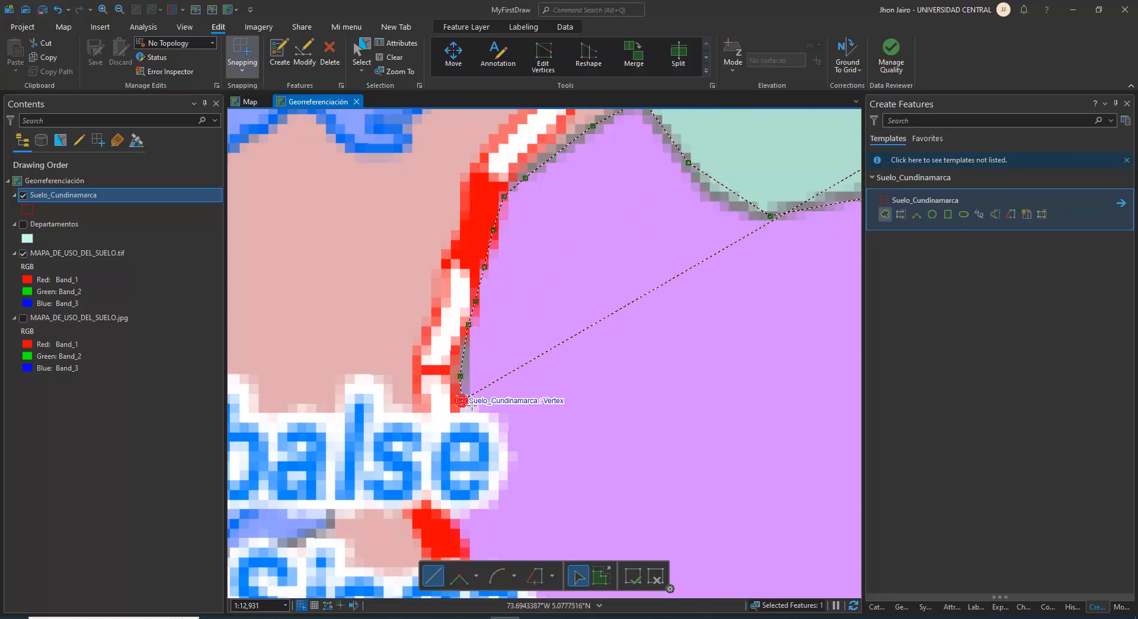
# Trace the purple zone's western border past the Embalse del Sisga label and down across the horizontal grid line
pyautogui.scroll(2, 475, 368)
pyautogui.moveTo(501, 285); pyautogui.dragTo(521, 114)
pyautogui.scroll(-5, 536, 133)
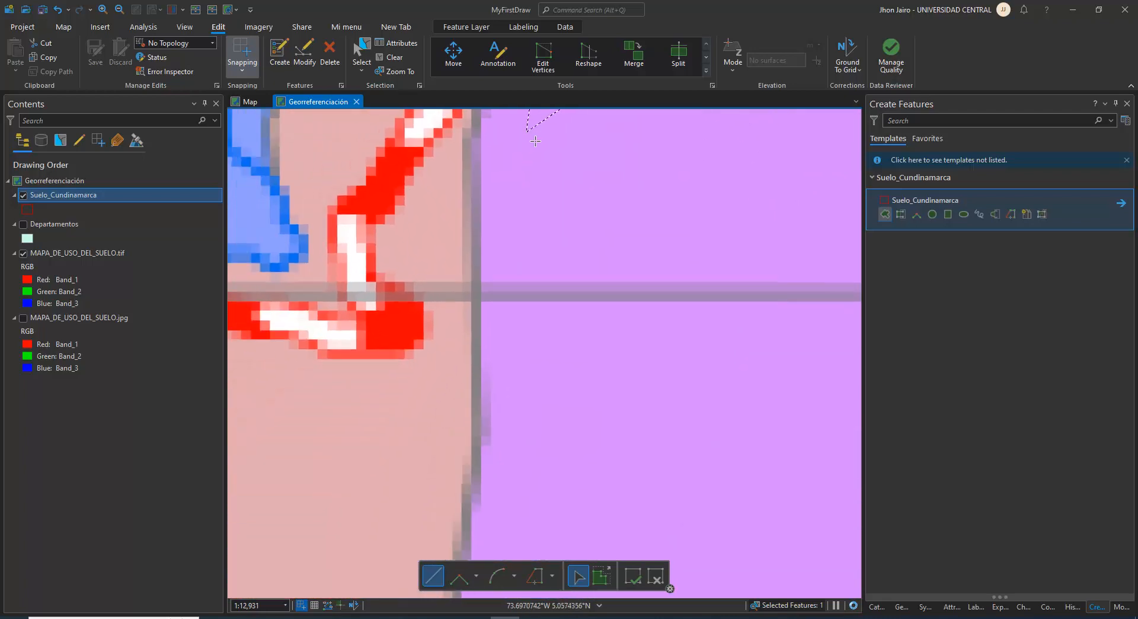
pyautogui.scroll(-2, 573, 135)
pyautogui.moveTo(524, 224); pyautogui.dragTo(466, 326)
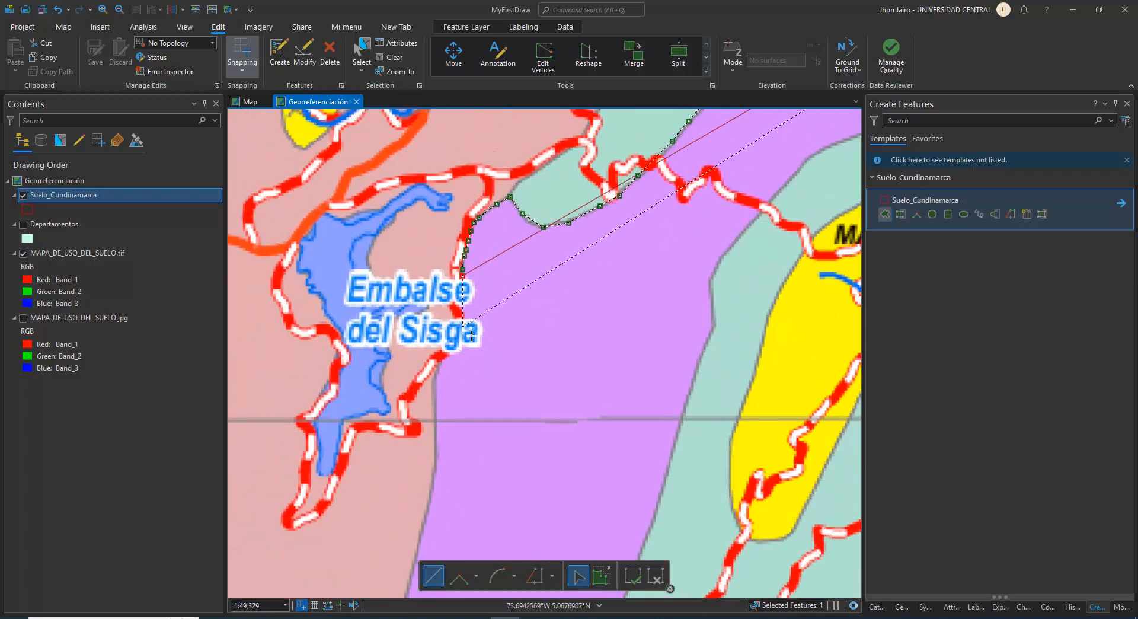
pyautogui.click(457, 307)
pyautogui.click(456, 324)
pyautogui.click(449, 343)
pyautogui.click(436, 367)
pyautogui.click(435, 390)
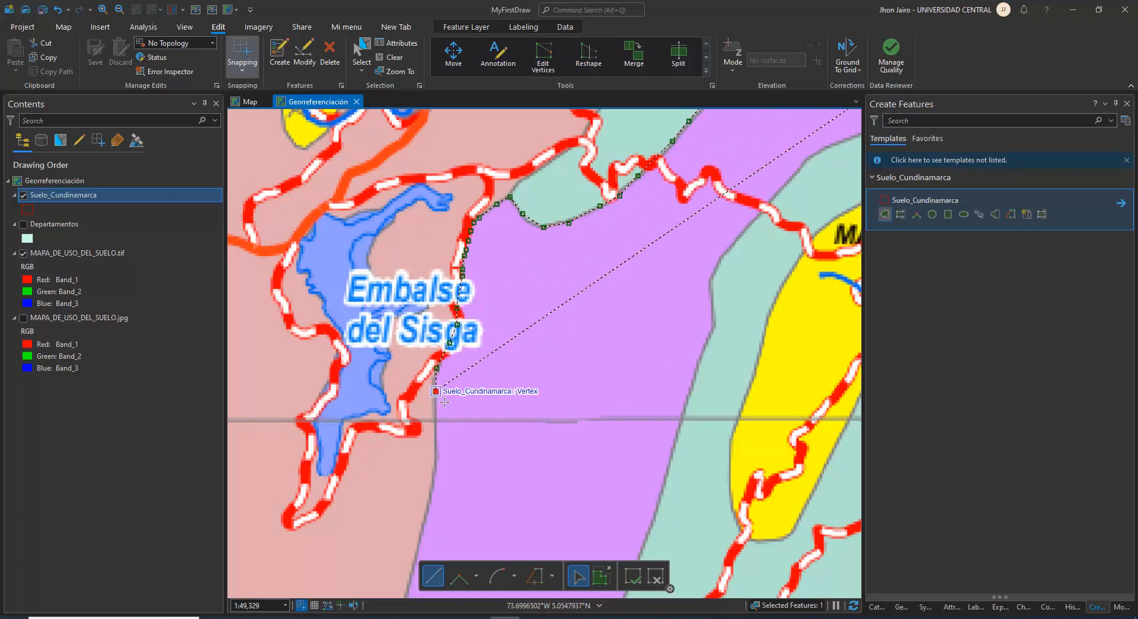
pyautogui.click(436, 435)
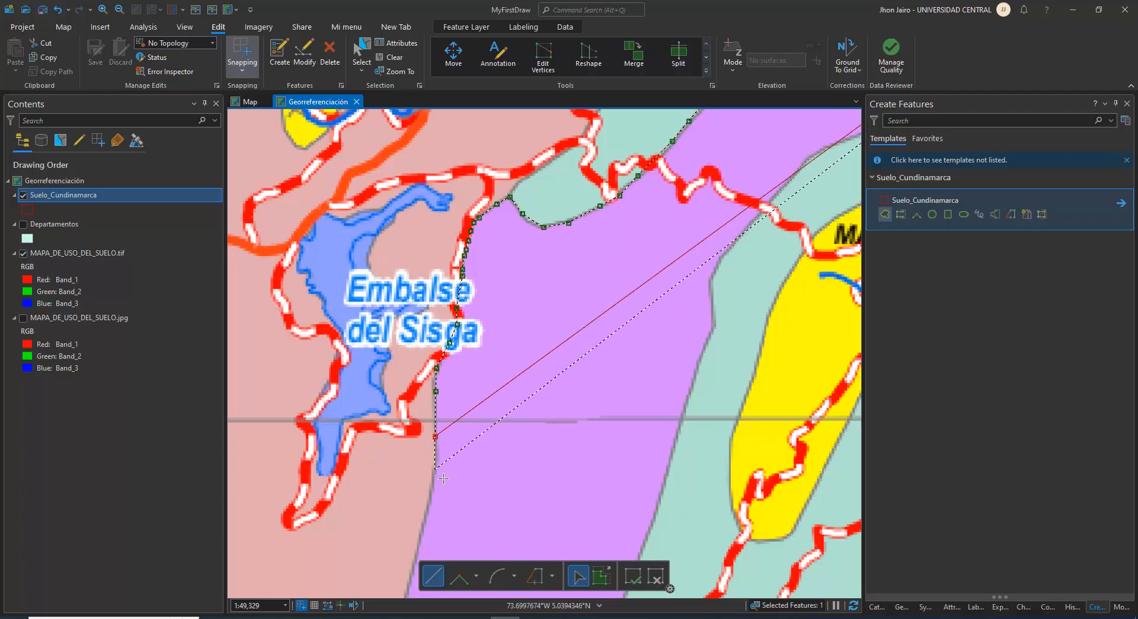
# Extend the polygon south of Embalse del Sisga, following the pink-purple border as it turns southwest toward Guatavita
pyautogui.press('Down')
pyautogui.press('Down')
pyautogui.press('Down')
pyautogui.press('Down')
pyautogui.press('Down')
pyautogui.press('Down')
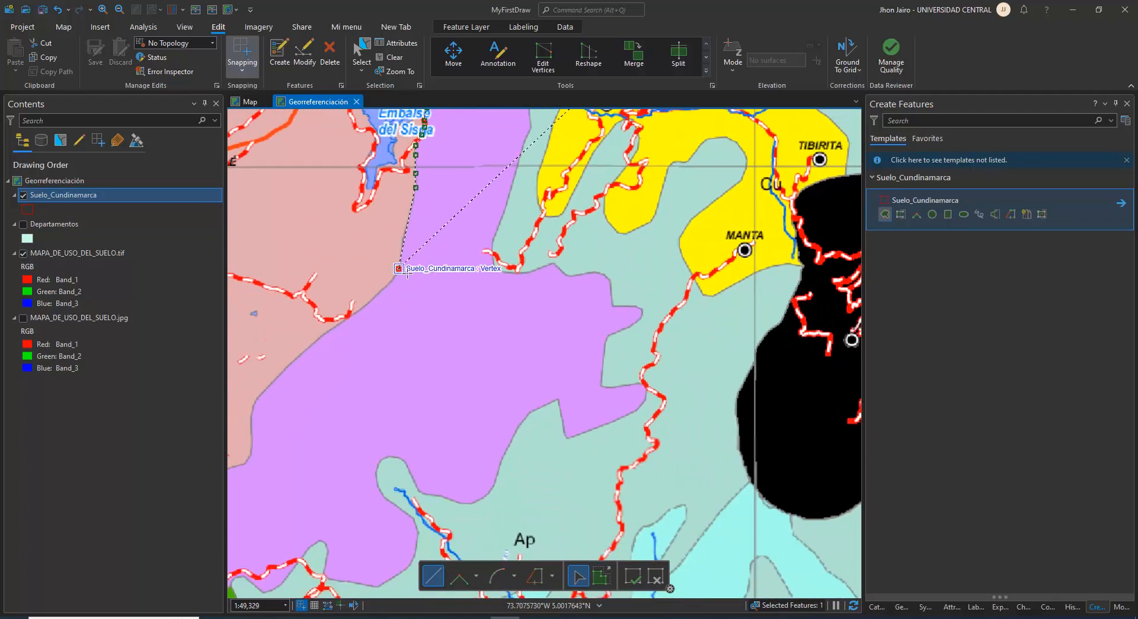
pyautogui.click(407, 273)
pyautogui.scroll(-3, 407, 273)
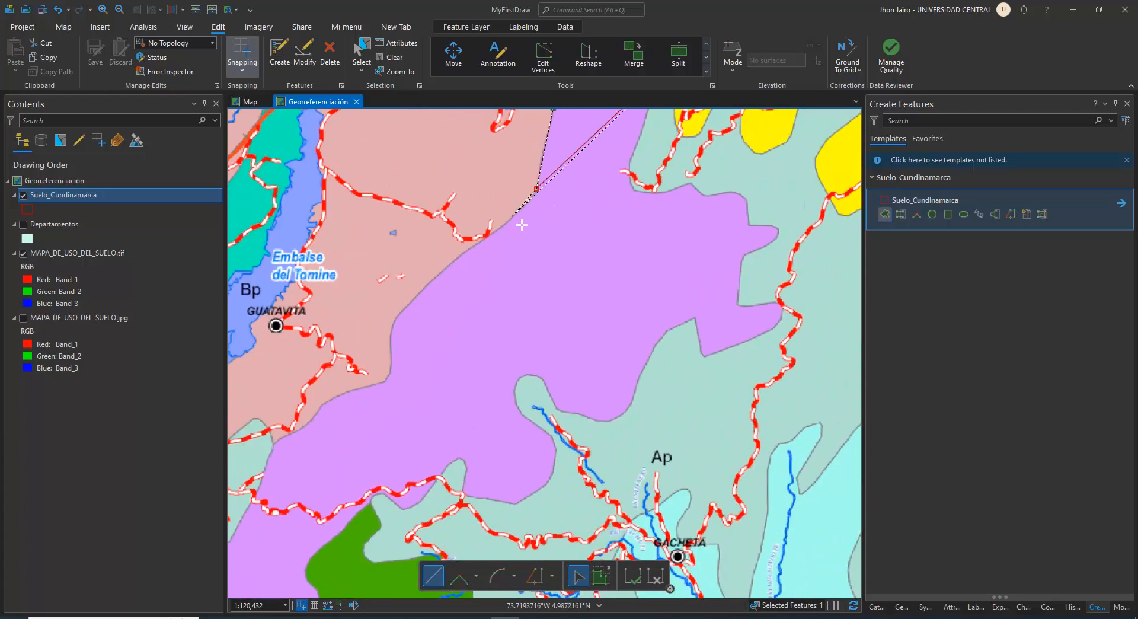
pyautogui.click(514, 215)
pyautogui.click(493, 233)
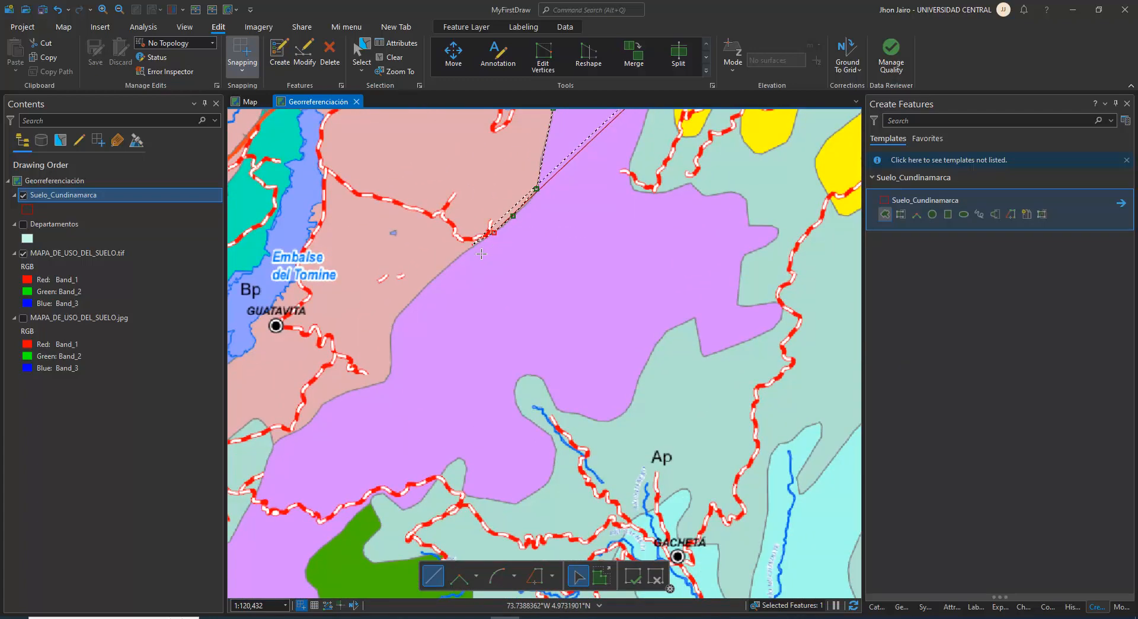
pyautogui.click(480, 253)
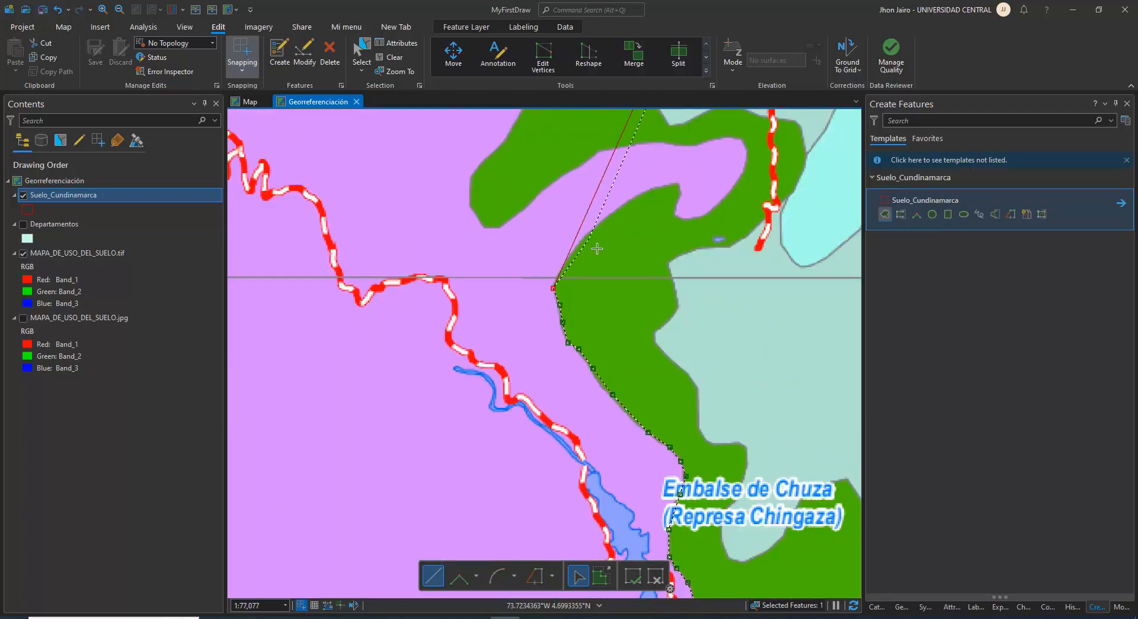
# Trace the outline from the horizontal grid line north of Embalse de Chuza northeastward along the green zone's edge to its pointed notch
pyautogui.scroll(3, 581, 296)
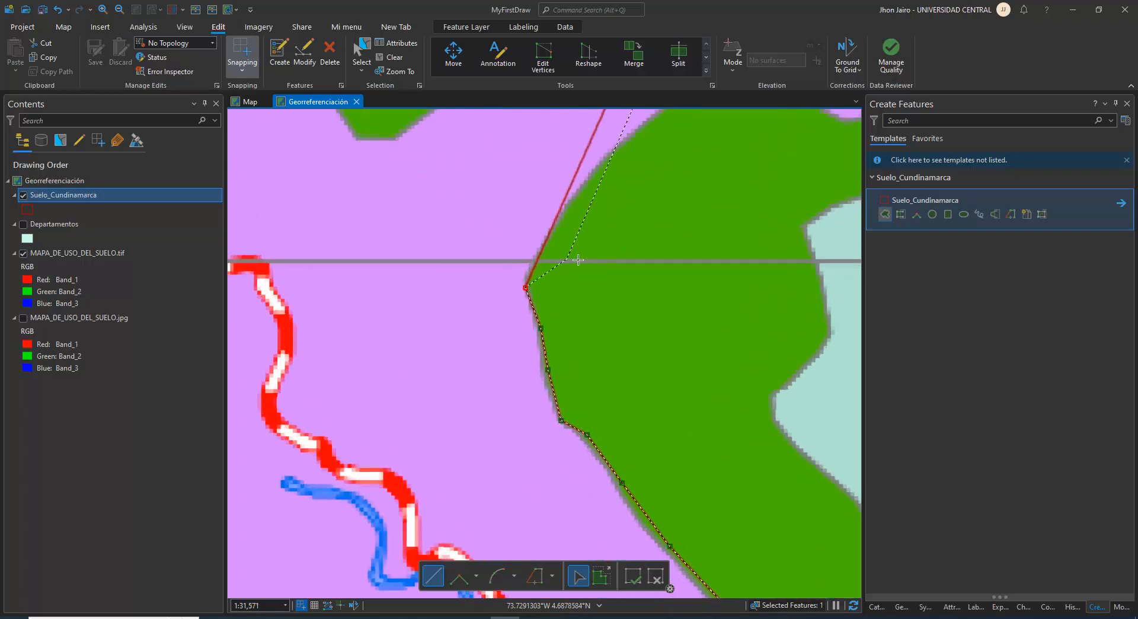
pyautogui.click(571, 203)
pyautogui.click(618, 150)
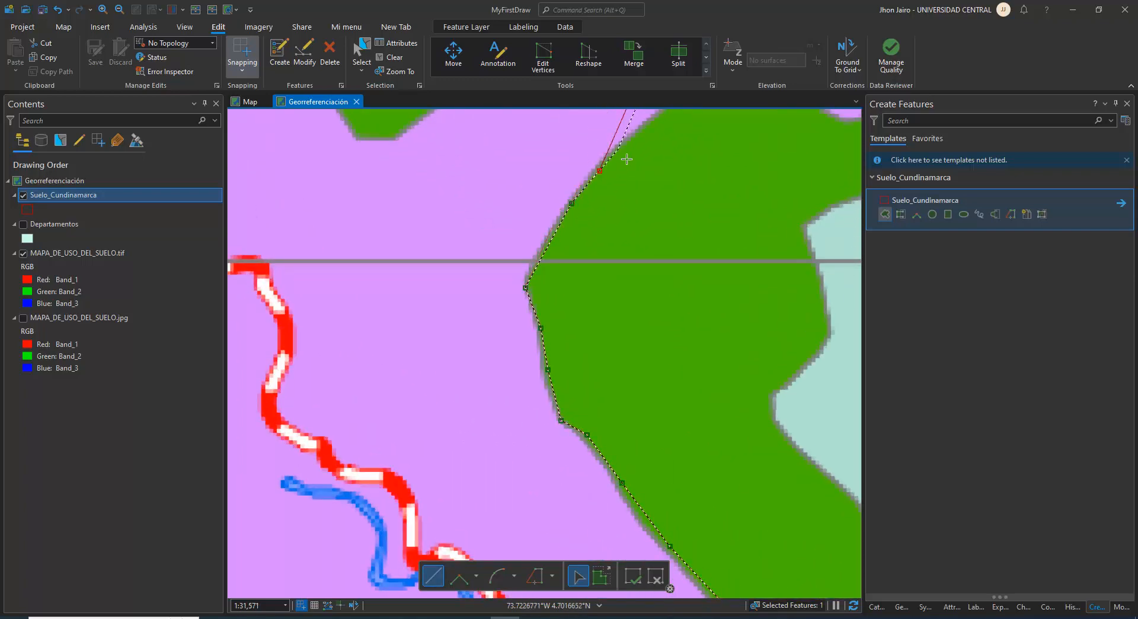
pyautogui.moveTo(629, 183); pyautogui.dragTo(463, 456)
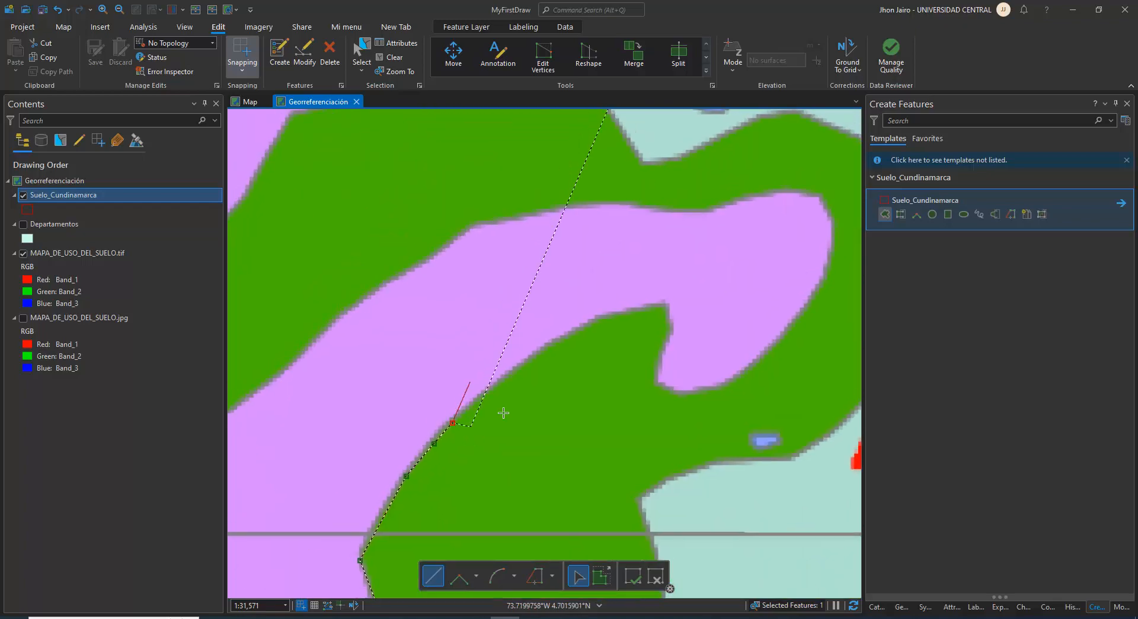
pyautogui.click(536, 350)
pyautogui.click(570, 334)
pyautogui.click(605, 316)
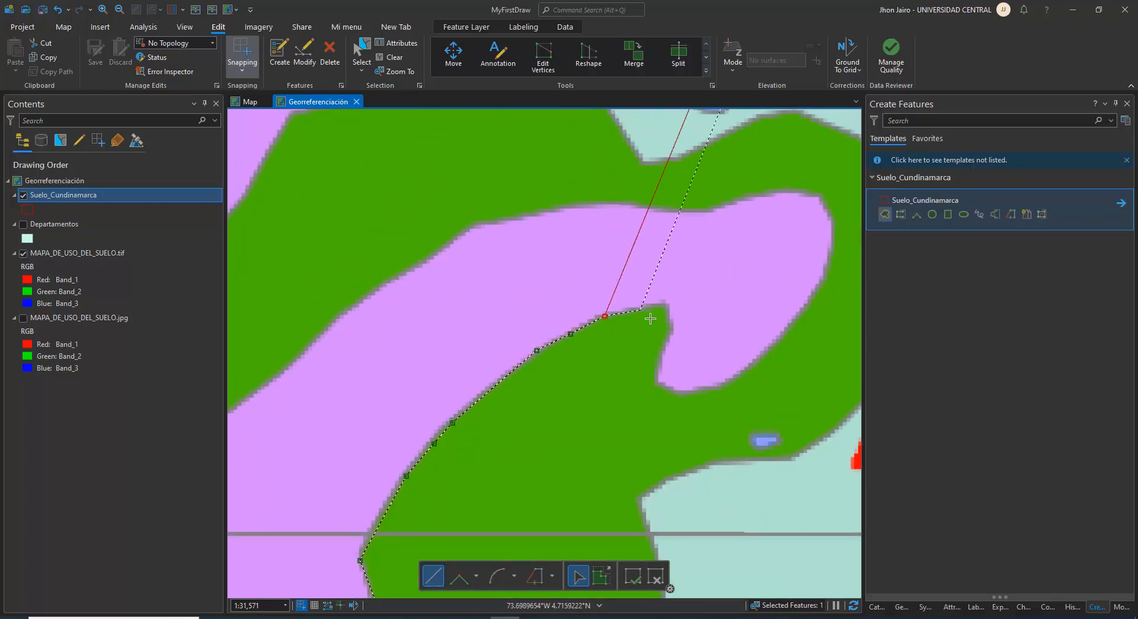
pyautogui.click(665, 305)
# Continue the outline down into the green notch and around the underside of the purple tongue toward its eastern end
pyautogui.click(670, 327)
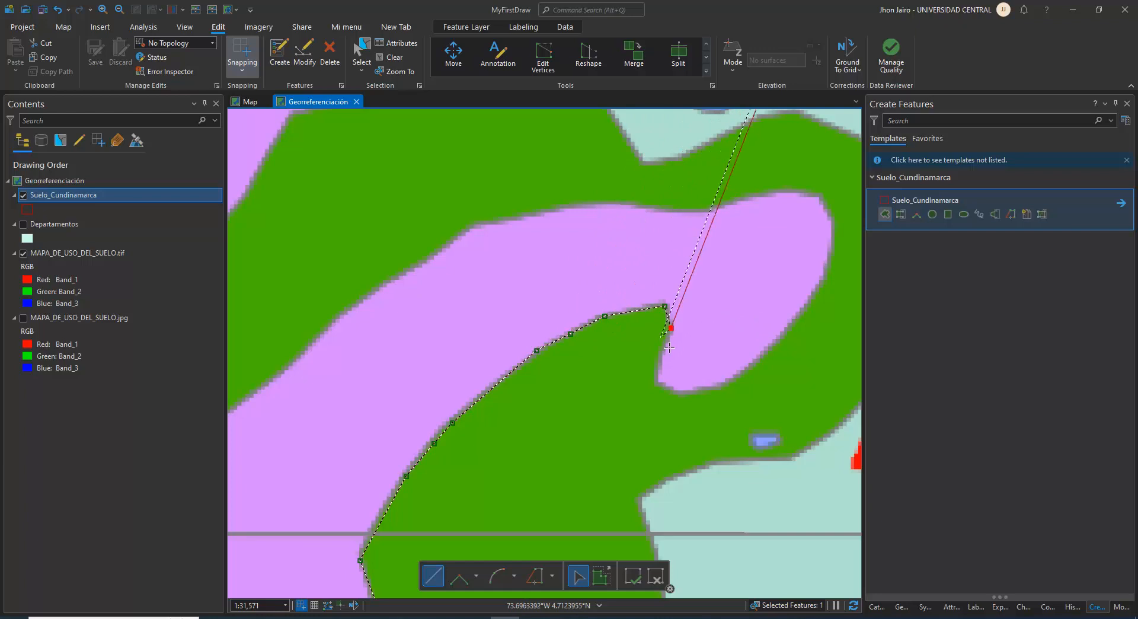
pyautogui.click(660, 358)
pyautogui.click(658, 382)
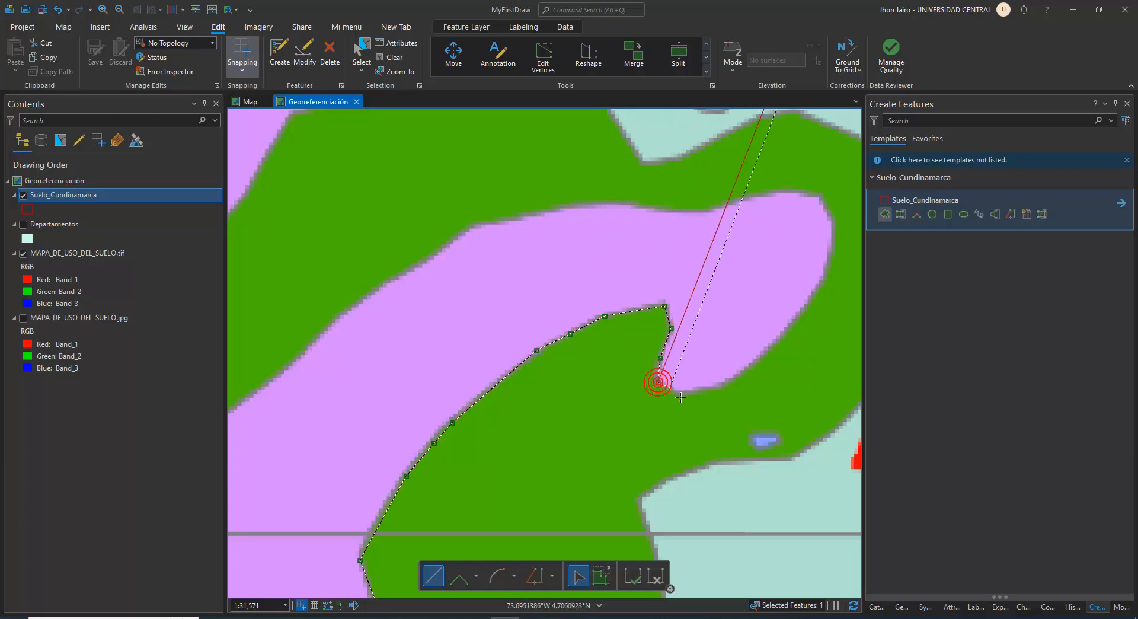
pyautogui.click(678, 392)
pyautogui.click(713, 386)
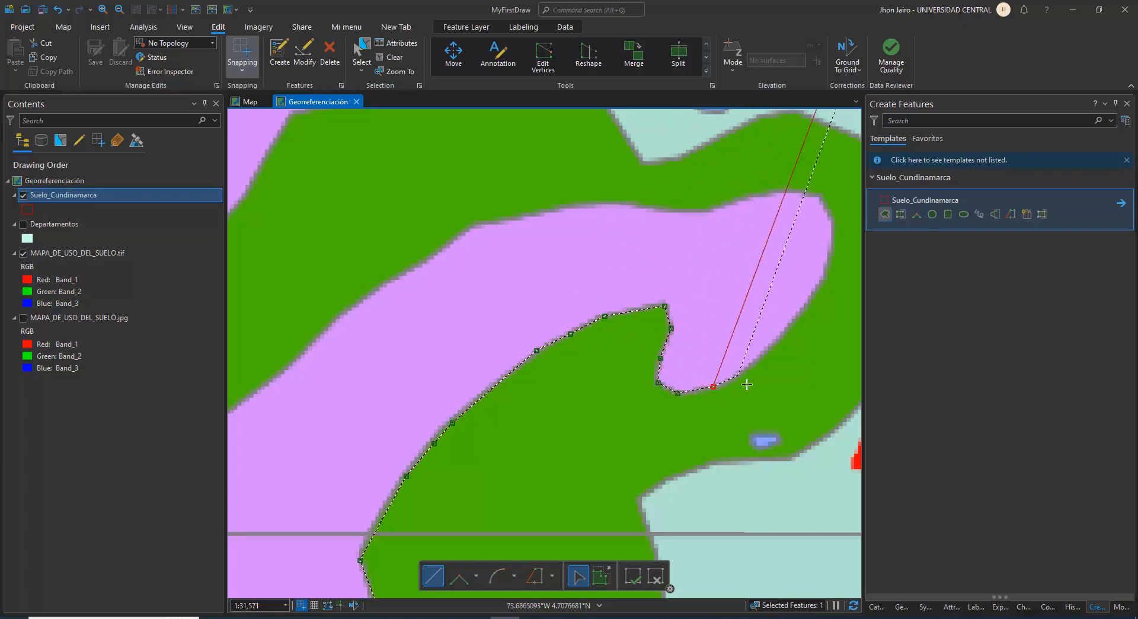
pyautogui.click(737, 374)
pyautogui.click(778, 338)
pyautogui.click(814, 298)
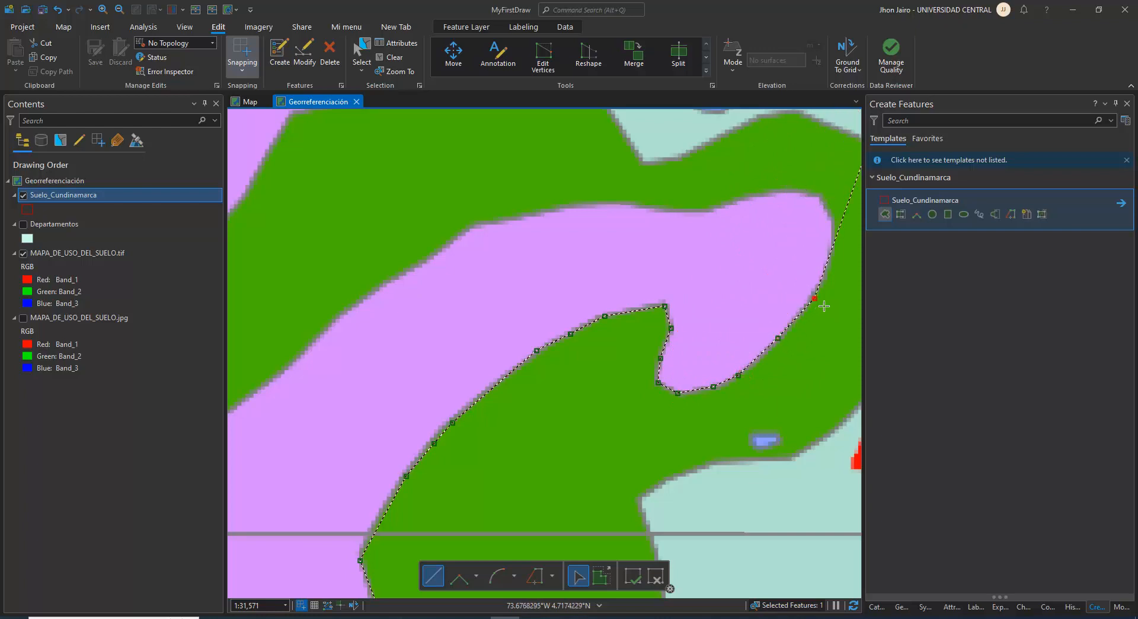
# Trace around the purple tongue's rounded eastern end and back westward along the start of its northern edge
pyautogui.click(838, 259)
pyautogui.click(830, 223)
pyautogui.click(821, 199)
pyautogui.click(772, 193)
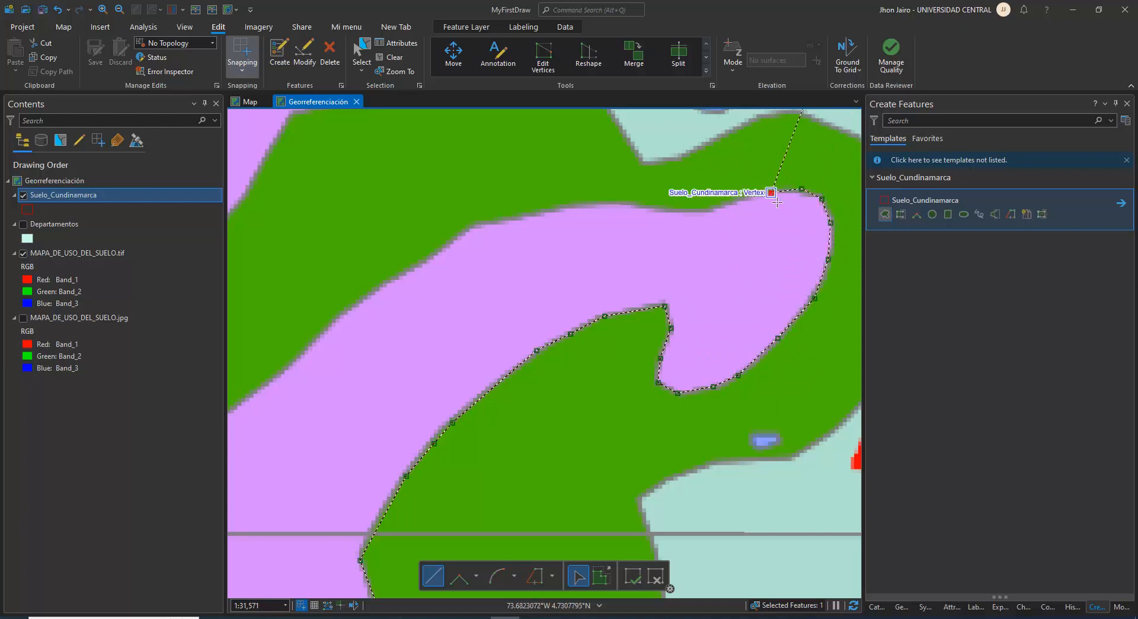
pyautogui.click(739, 200)
pyautogui.click(717, 206)
pyautogui.click(694, 212)
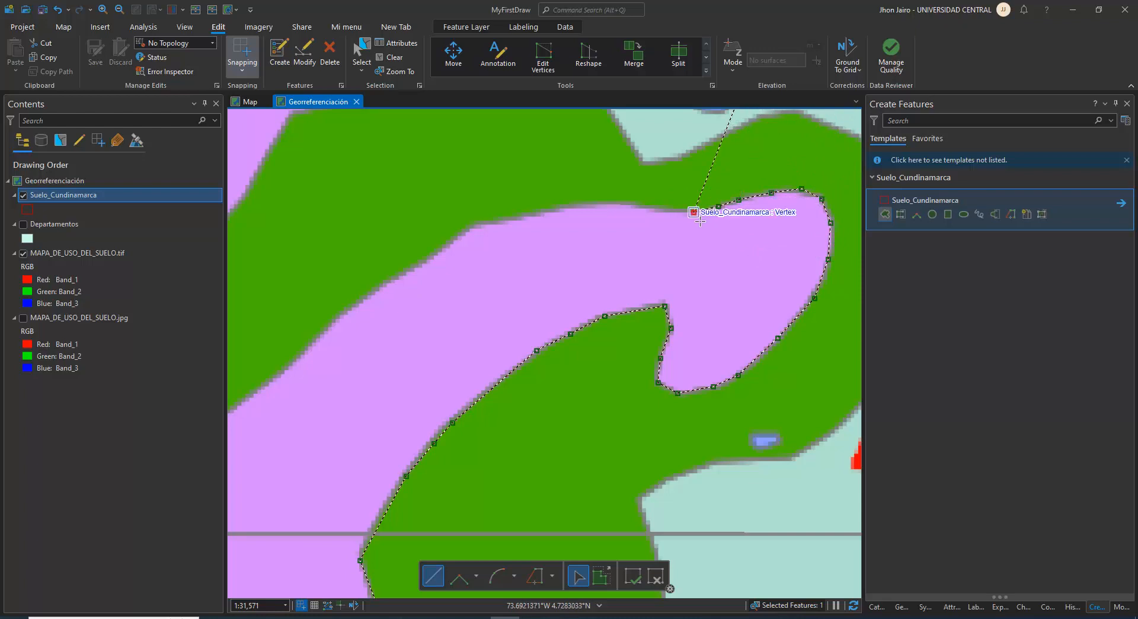
# Follow the purple tongue's northern border with the green zone westward and then southwestward
pyautogui.click(645, 206)
pyautogui.click(604, 205)
pyautogui.click(559, 207)
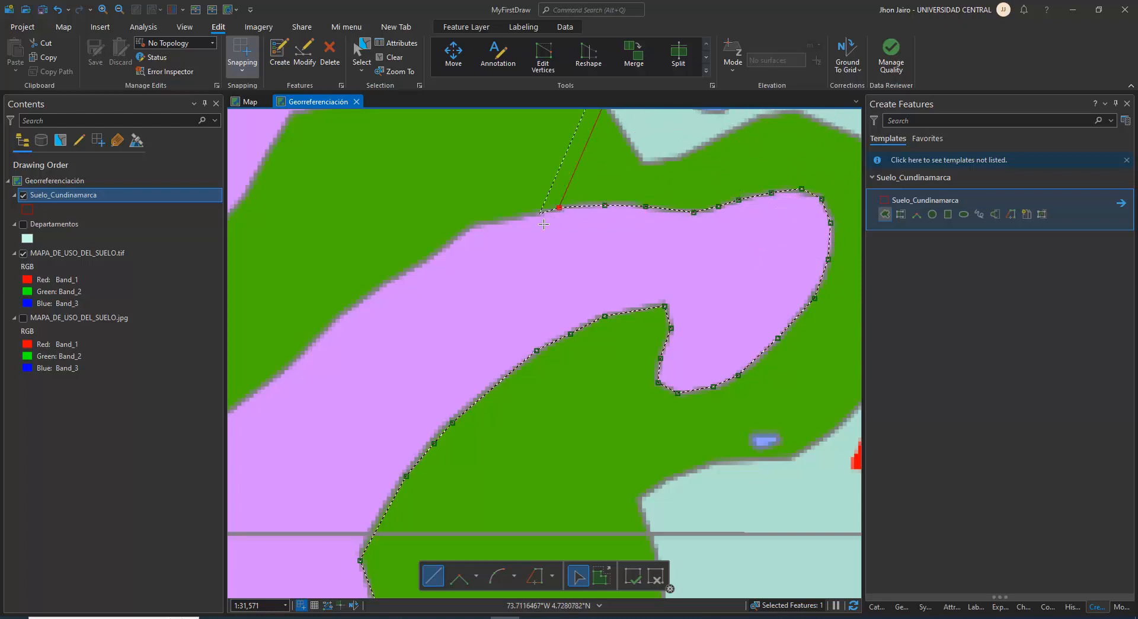
pyautogui.click(524, 218)
pyautogui.click(476, 224)
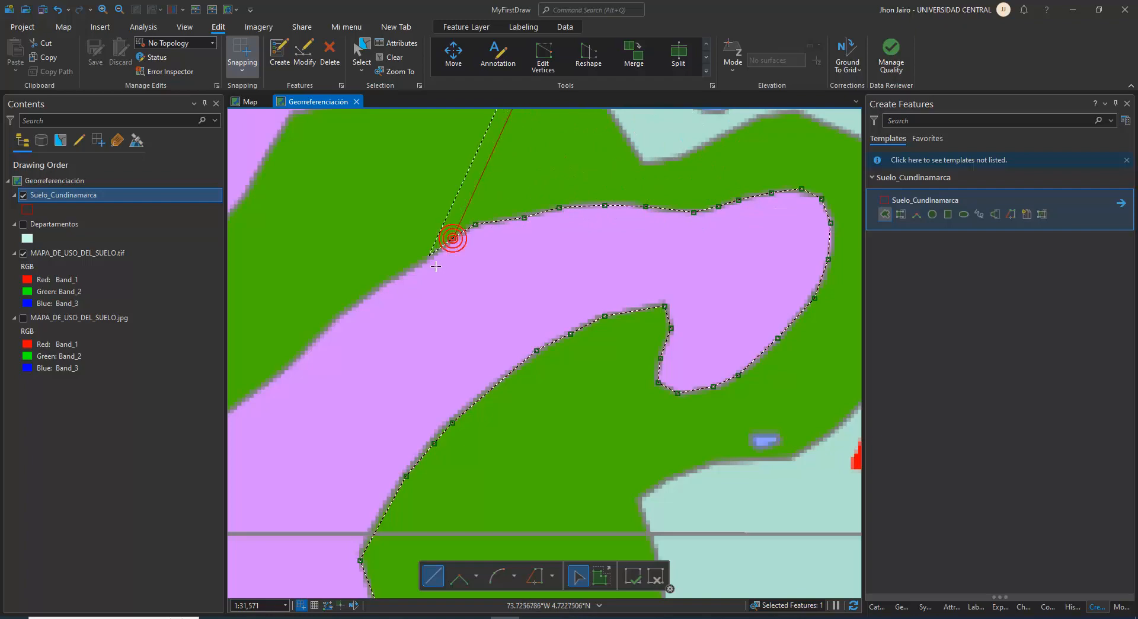
pyautogui.click(453, 238)
pyautogui.click(420, 262)
pyautogui.click(364, 295)
# Trace the outline around the blunt southwestern tip of the green zone above the horizontal grid line
pyautogui.moveTo(329, 342); pyautogui.dragTo(584, 312)
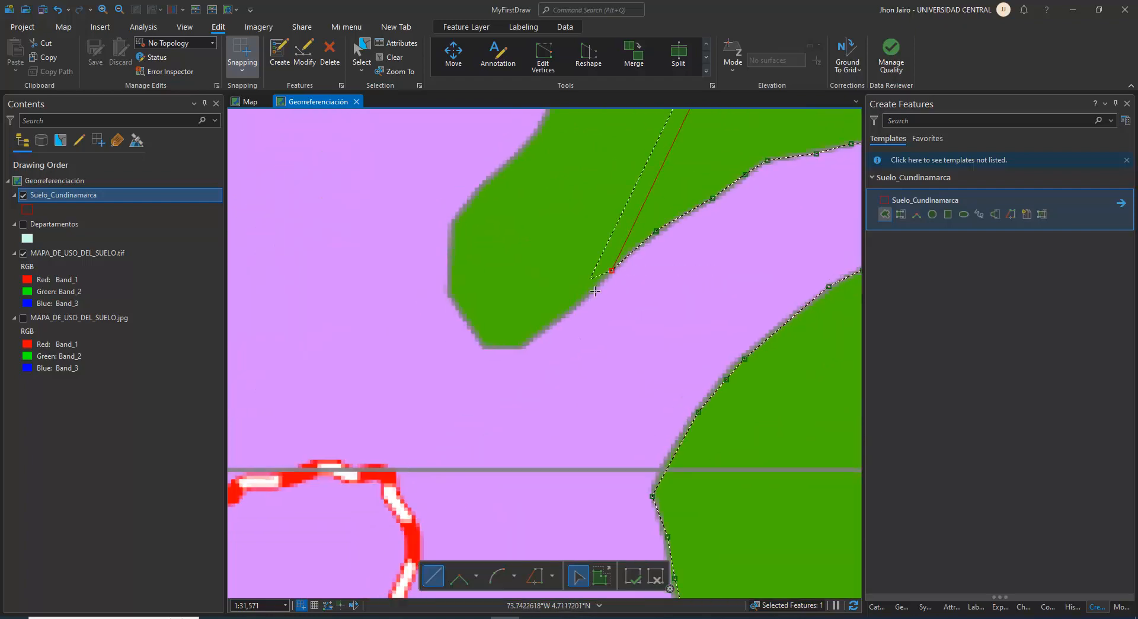
pyautogui.click(523, 345)
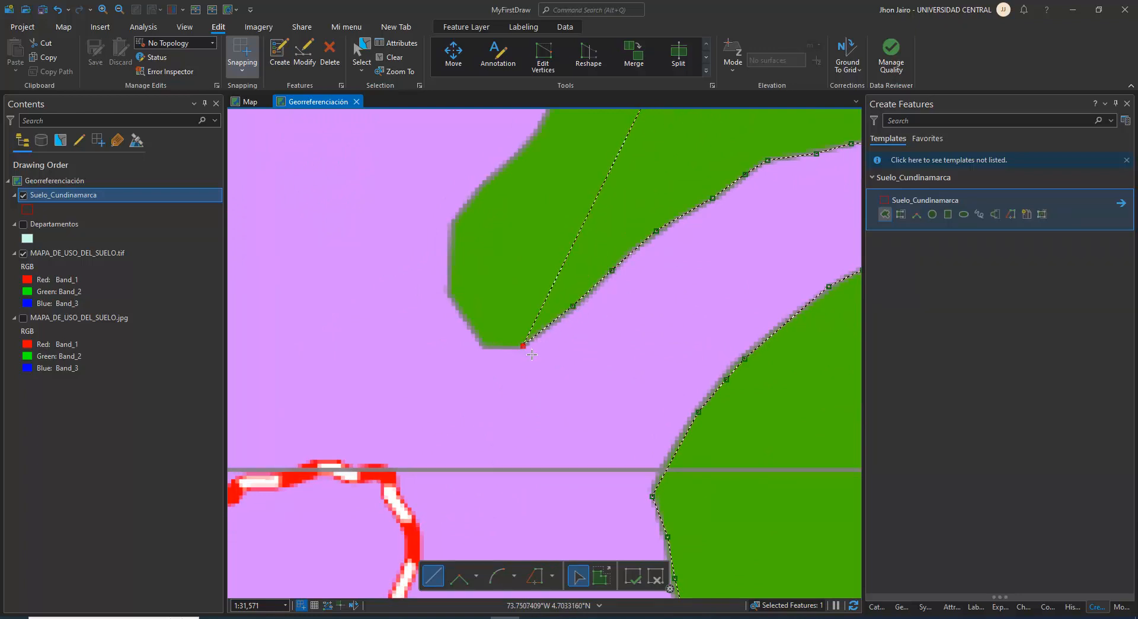
pyautogui.click(485, 348)
pyautogui.click(449, 293)
pyautogui.click(449, 221)
# Extend the outline northeastward along the green zone's northwestern edge and around the corner onto the pale green zone's border
pyautogui.moveTo(510, 191); pyautogui.dragTo(459, 335)
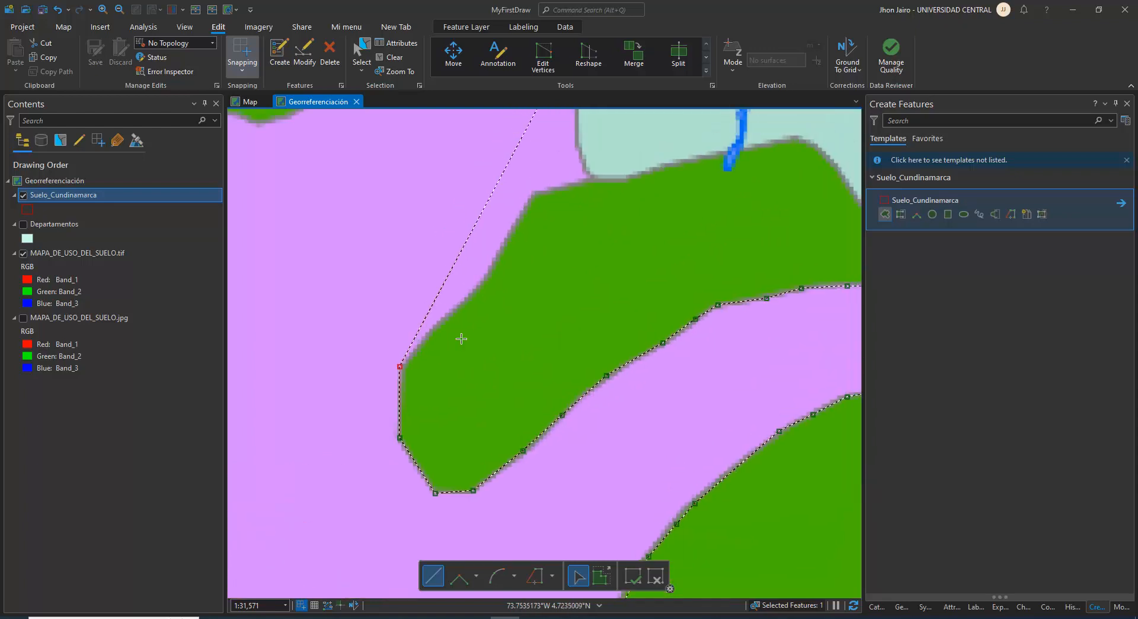
pyautogui.click(464, 301)
pyautogui.click(494, 267)
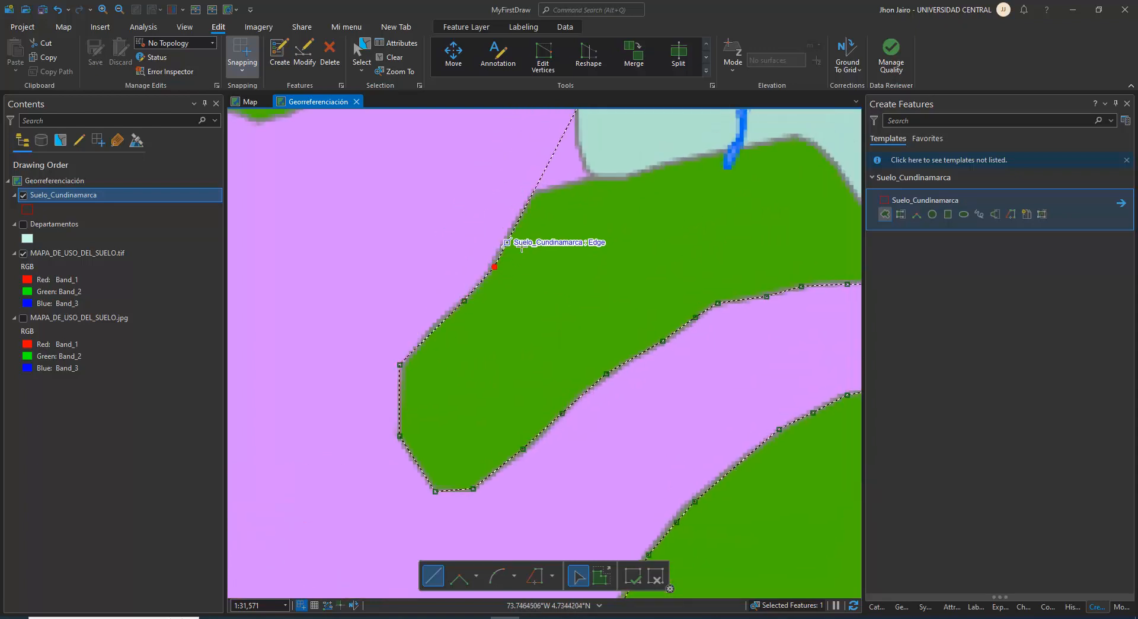
pyautogui.click(523, 211)
pyautogui.click(536, 190)
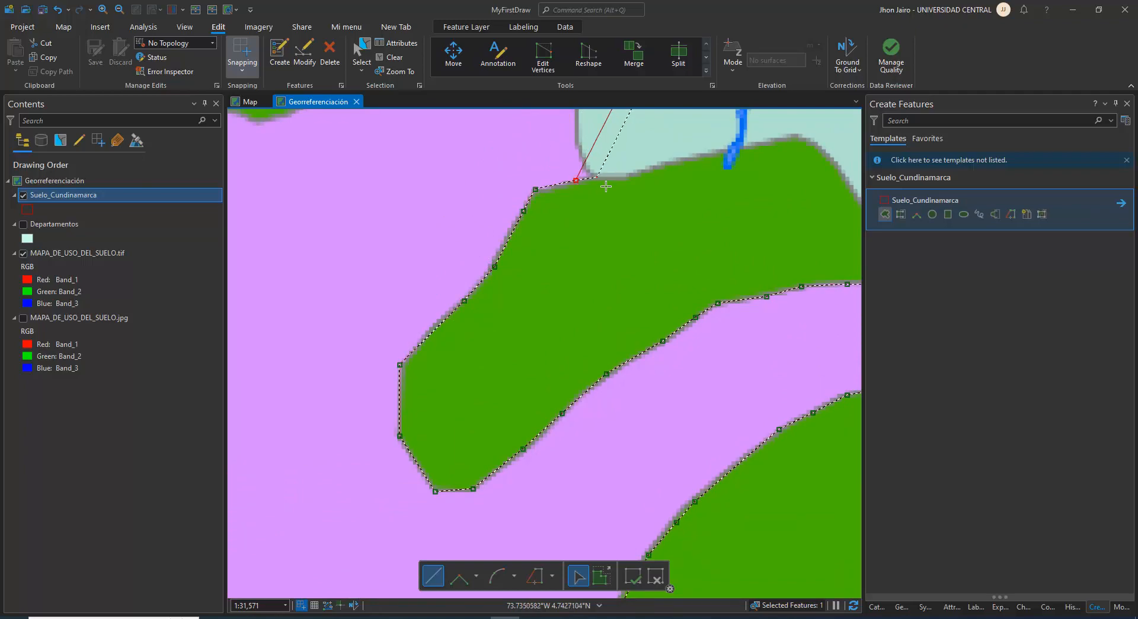
pyautogui.click(578, 145)
# Continue the outline north along the pale green zone's straight border, up the eastern side of the green Bn zone to the river
pyautogui.scroll(-3, 576, 145)
pyautogui.scroll(-6, 560, 160)
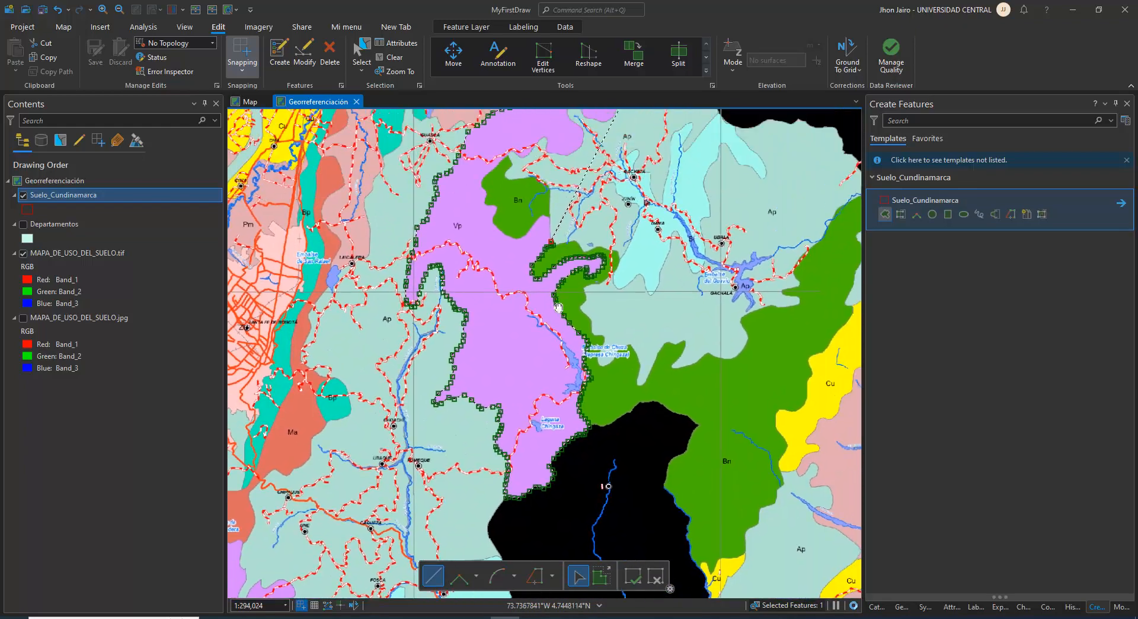
pyautogui.scroll(3, 573, 325)
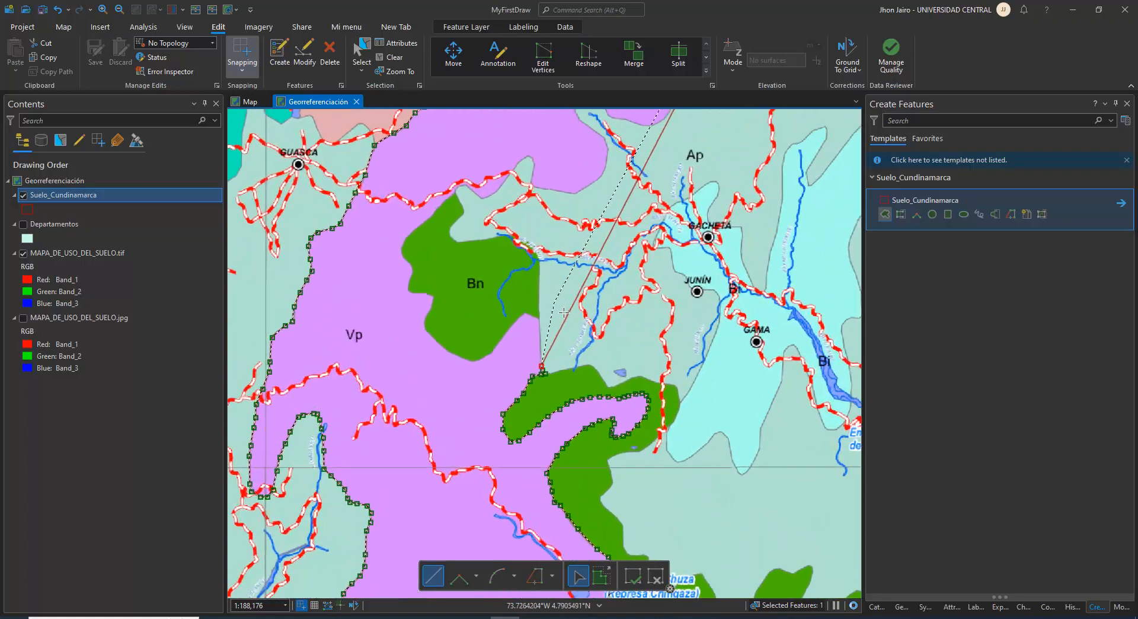
pyautogui.click(537, 327)
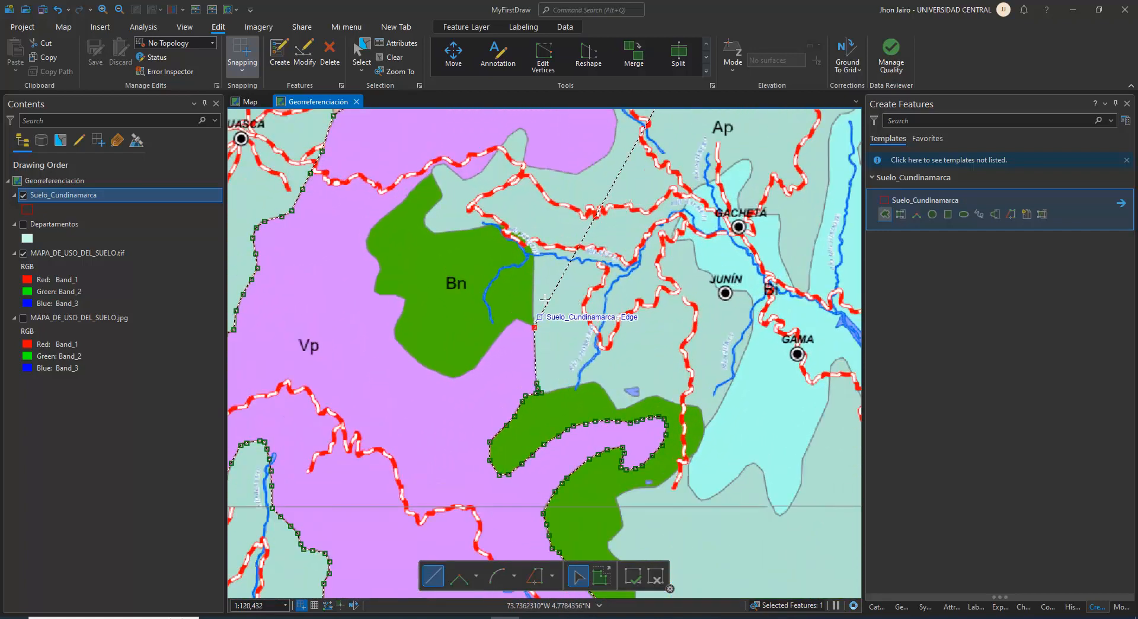
pyautogui.click(534, 256)
# Trace the Bn zone's northeastern corner, following its edge beneath the road and river label
pyautogui.scroll(4, 534, 251)
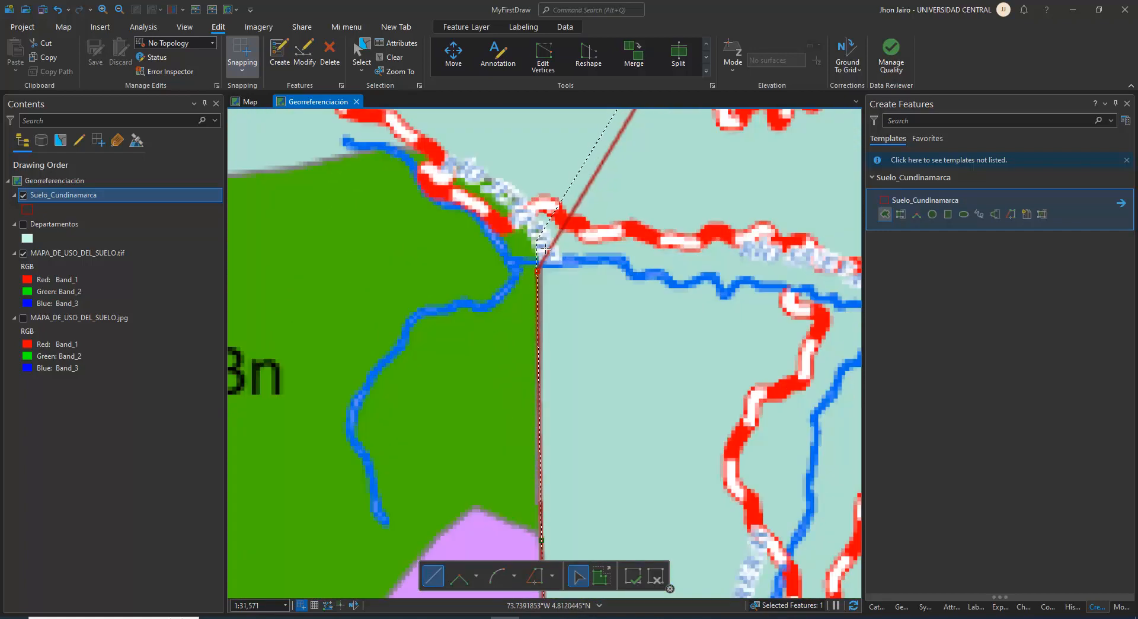
pyautogui.click(495, 191)
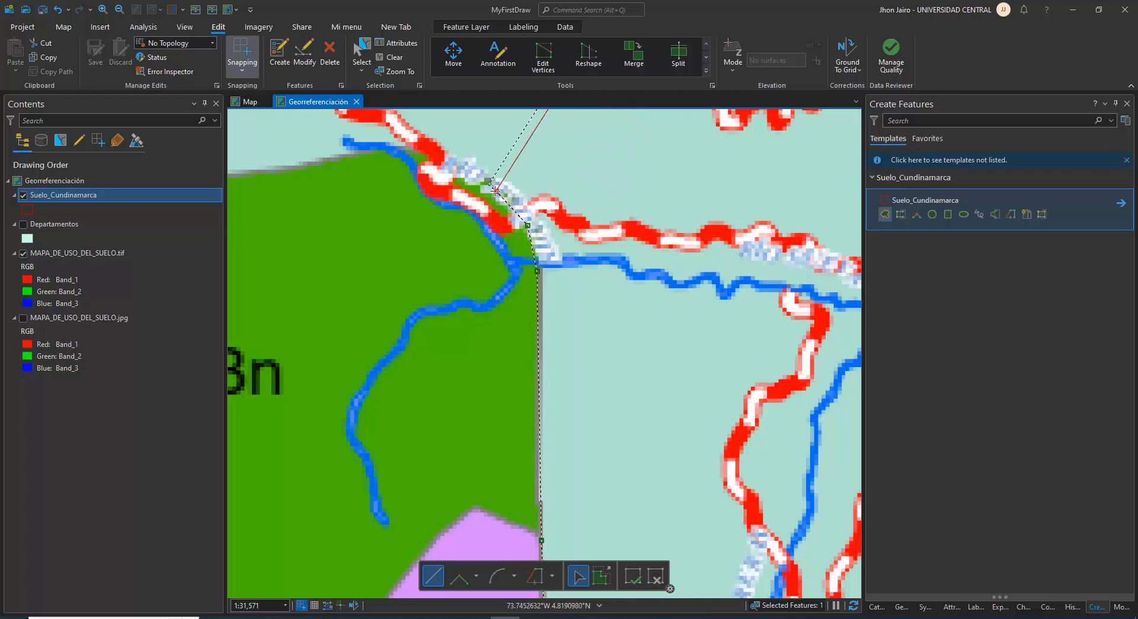
pyautogui.click(447, 160)
pyautogui.click(393, 150)
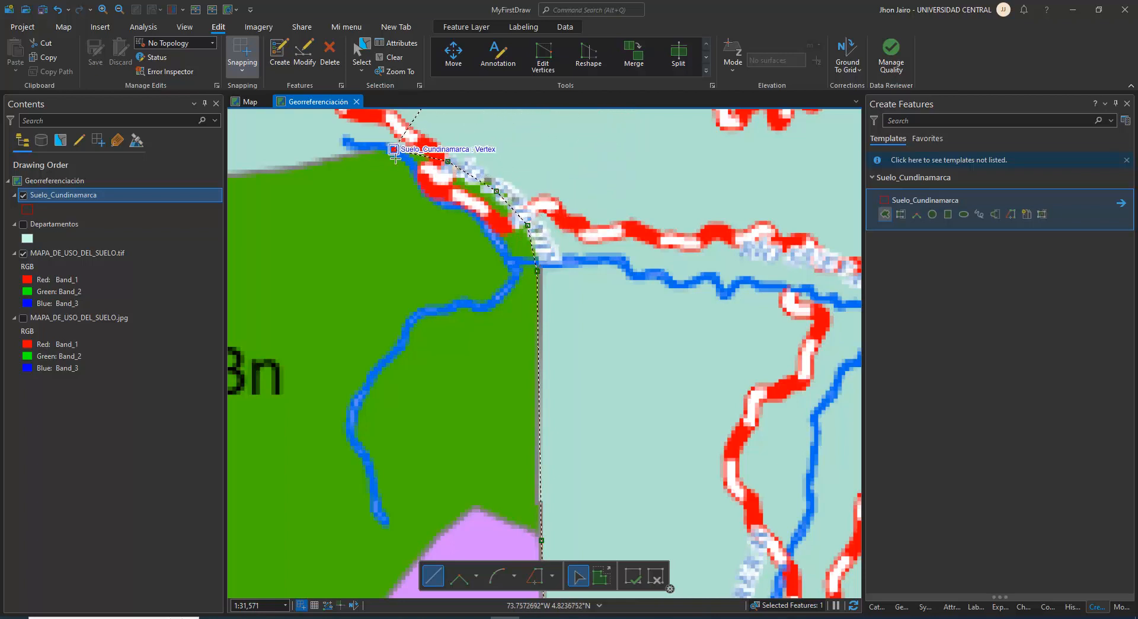
# Follow the Bn zone's northern edge westward from the end of the river toward the pale green bay
pyautogui.moveTo(431, 218)
pyautogui.mouseDown()
pyautogui.moveTo(500, 255)
pyautogui.moveTo(747, 338)
pyautogui.mouseUp()
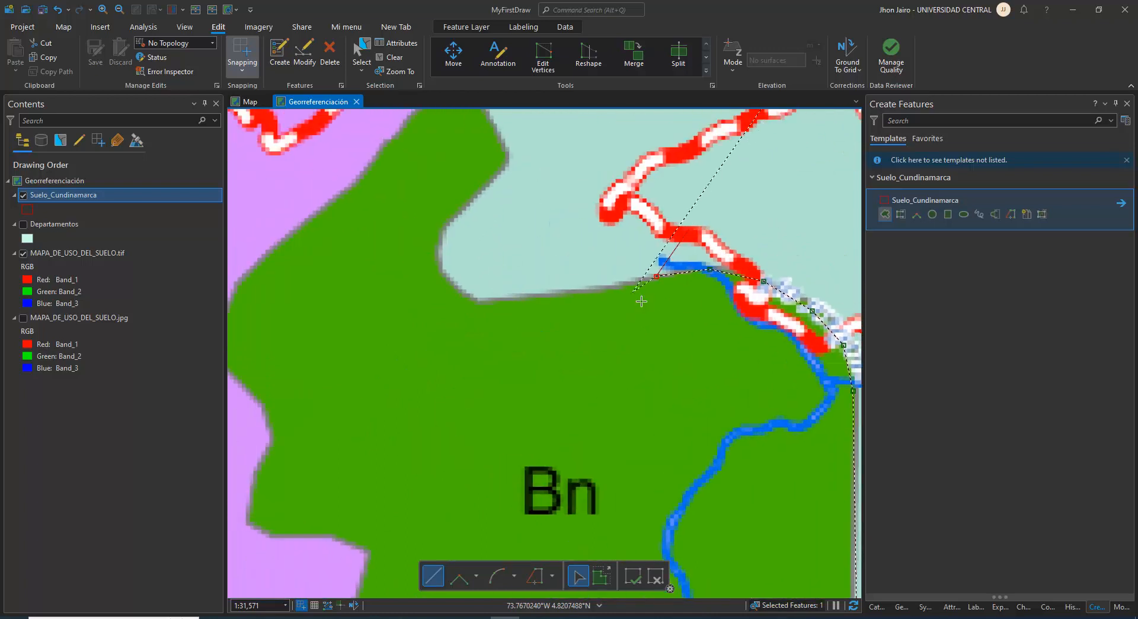
pyautogui.click(614, 286)
pyautogui.click(569, 293)
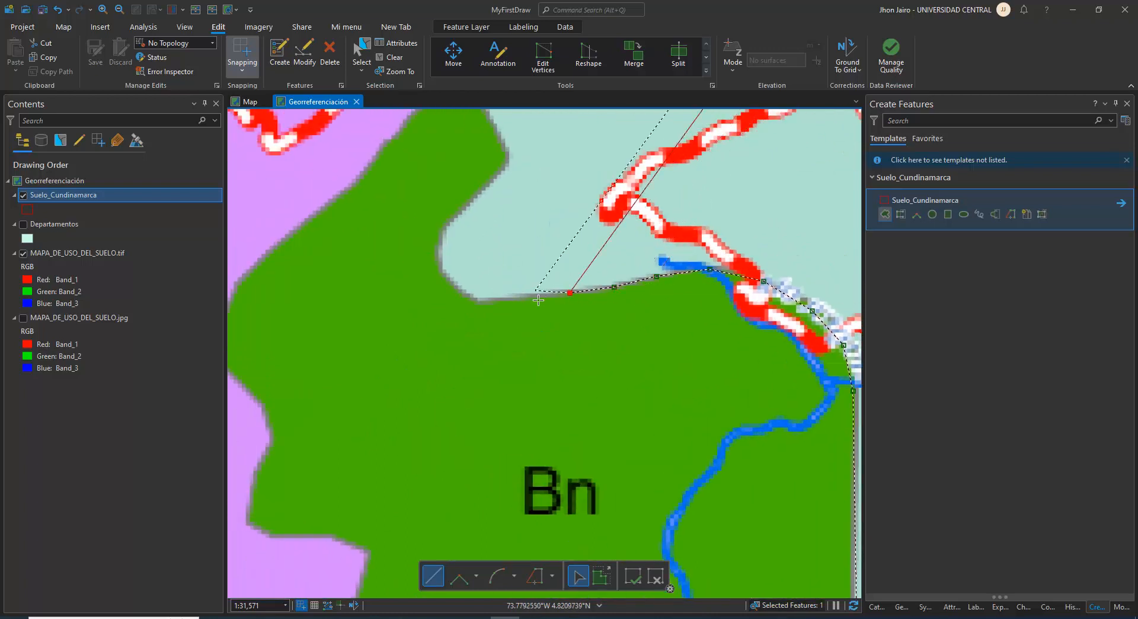
pyautogui.click(524, 296)
pyautogui.click(491, 301)
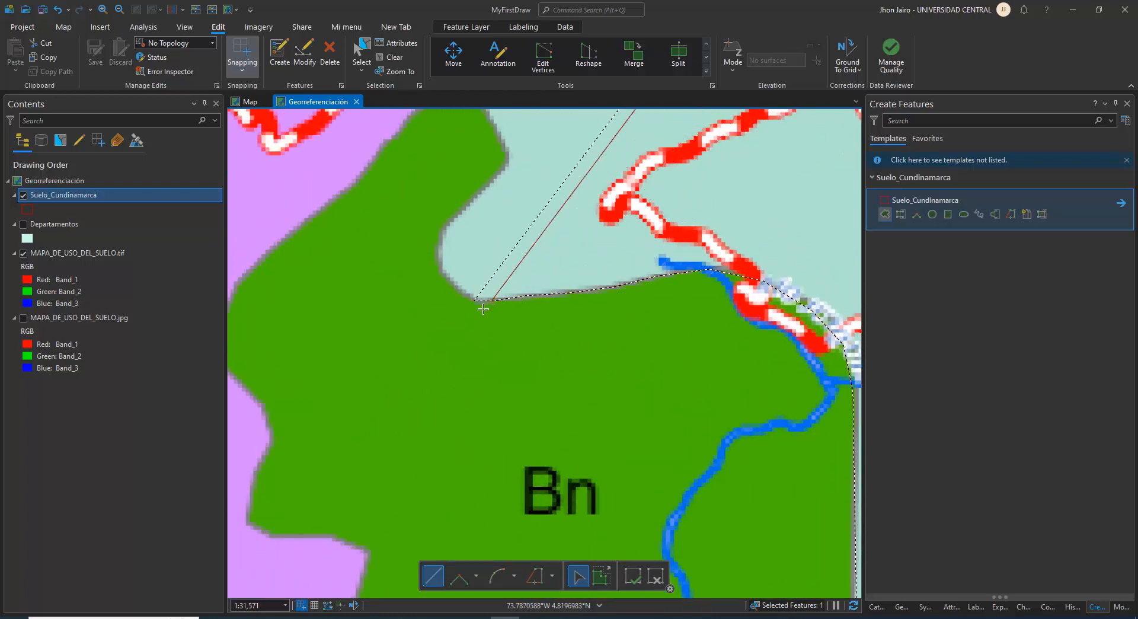
# Trace around the pale green bay's rounded southwestern end and up its northeastward edge against the Bn zone
pyautogui.click(474, 300)
pyautogui.click(453, 285)
pyautogui.click(443, 267)
pyautogui.click(442, 237)
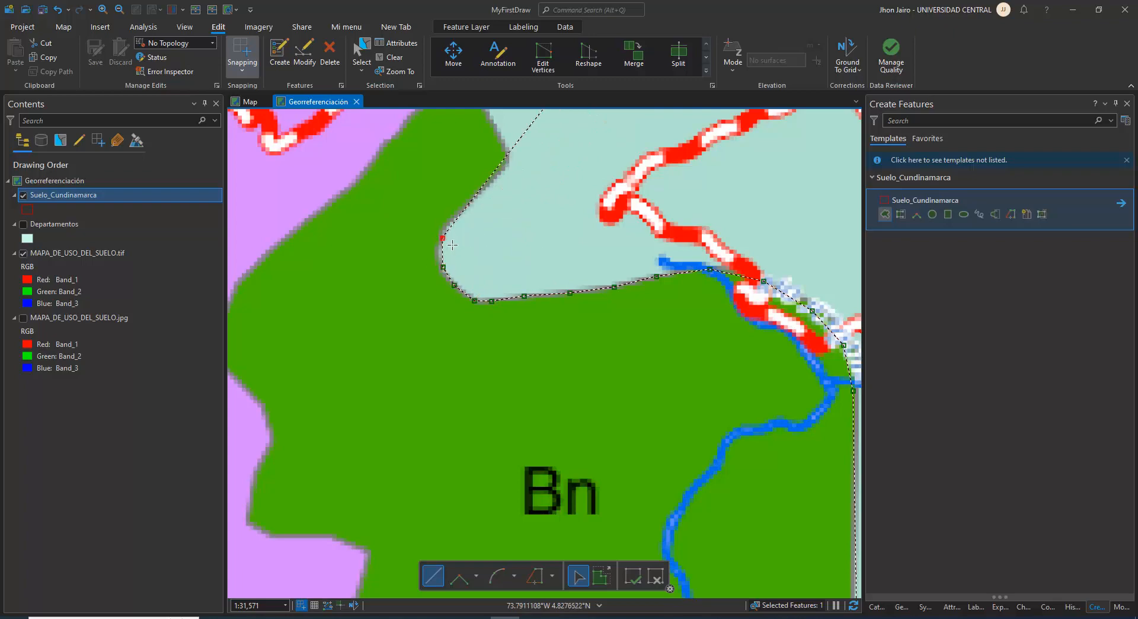
pyautogui.click(451, 218)
pyautogui.click(480, 188)
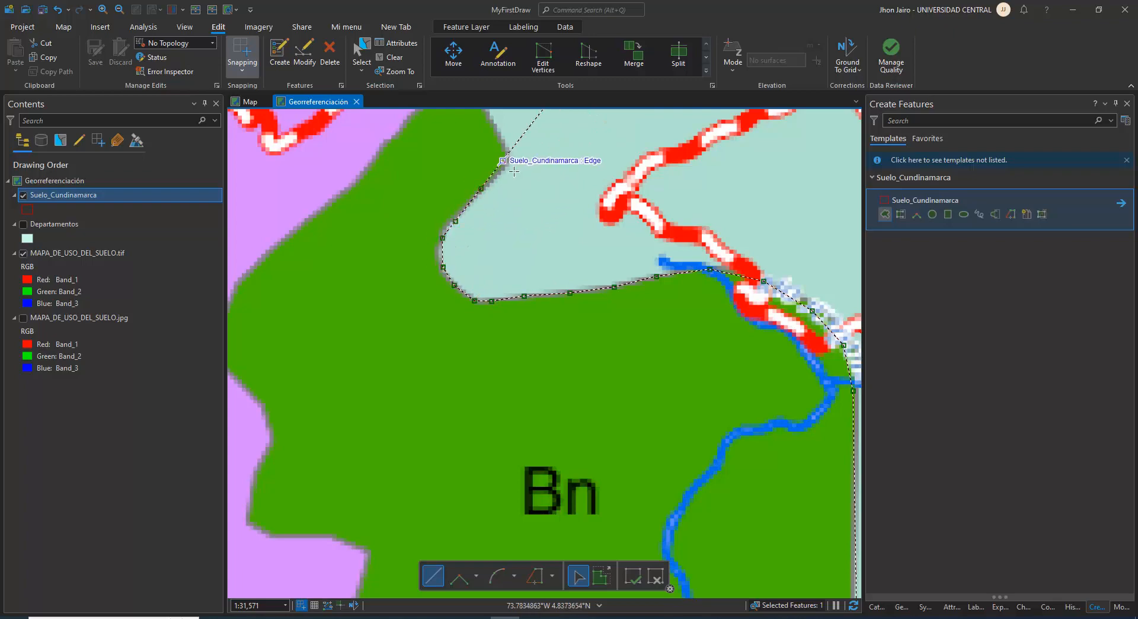
pyautogui.click(503, 161)
# Continue the outline north past the Bn zone's tip to the upper corner of the pale green lobe just below the road
pyautogui.moveTo(516, 170); pyautogui.dragTo(519, 353)
pyautogui.click(504, 322)
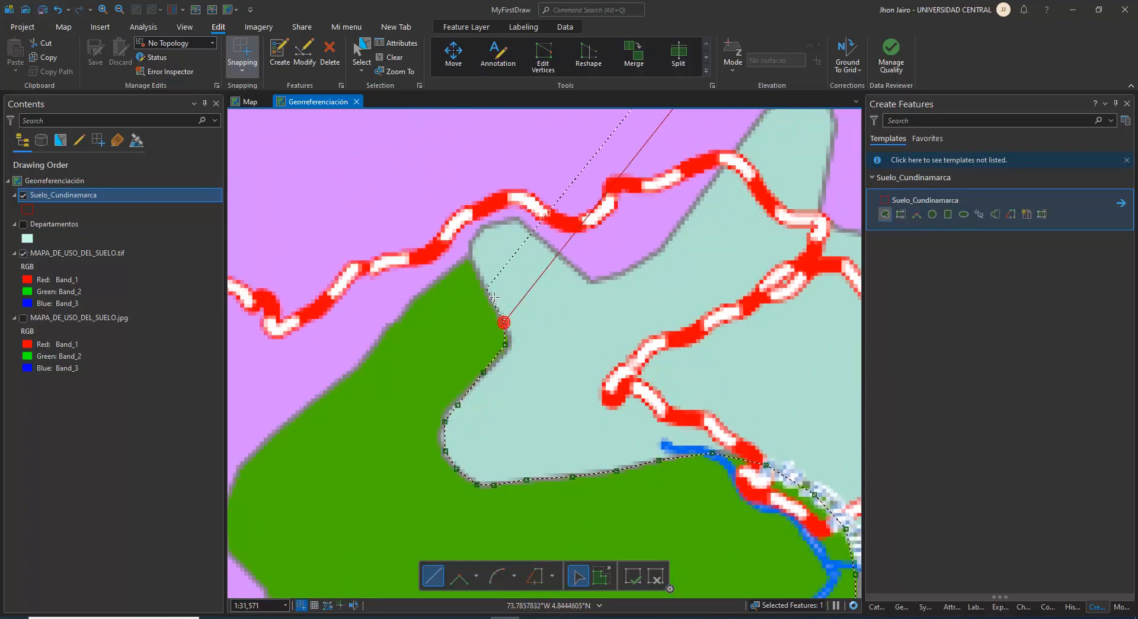
pyautogui.click(480, 282)
pyautogui.click(472, 256)
pyautogui.click(473, 233)
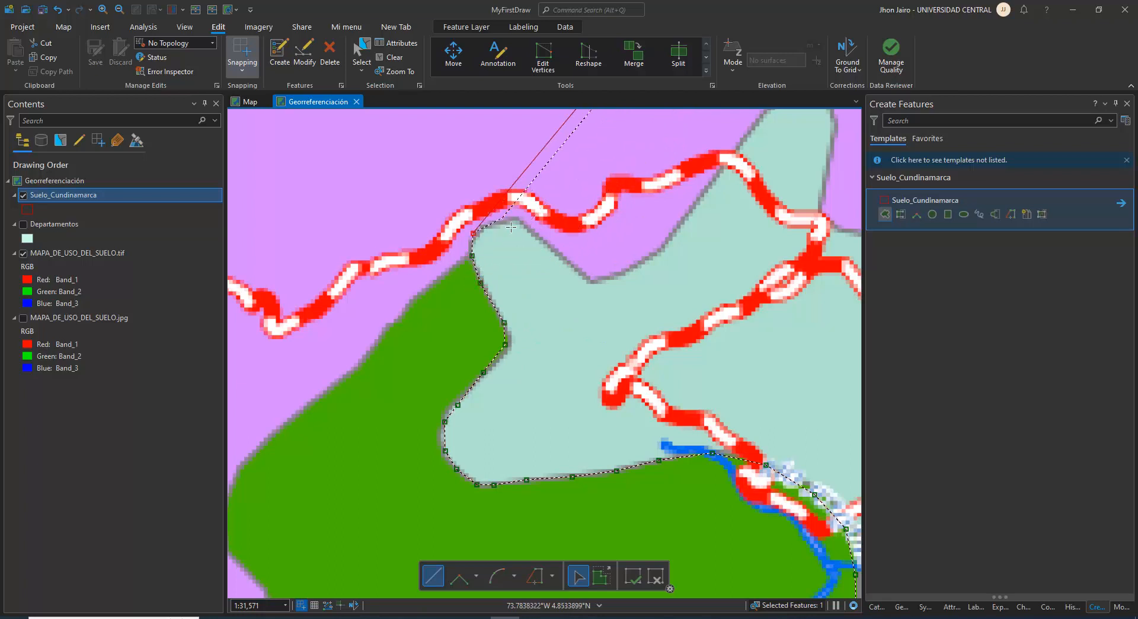
# Trace over the rounded top of the pale green lobe and down southeast to the low point of the purple wedge
pyautogui.click(507, 220)
pyautogui.click(527, 226)
pyautogui.click(555, 251)
pyautogui.click(578, 274)
pyautogui.click(595, 282)
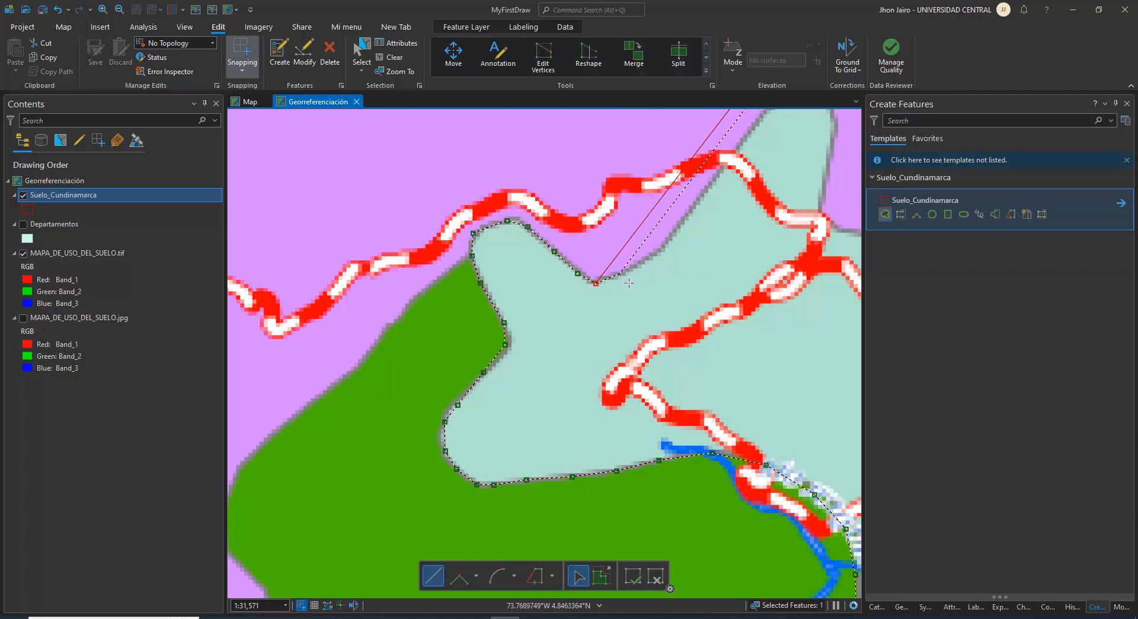
# Trace from the low point of the purple wedge northeast across the road to just below the pale green finger's rounded tip
pyautogui.click(621, 273)
pyautogui.click(648, 259)
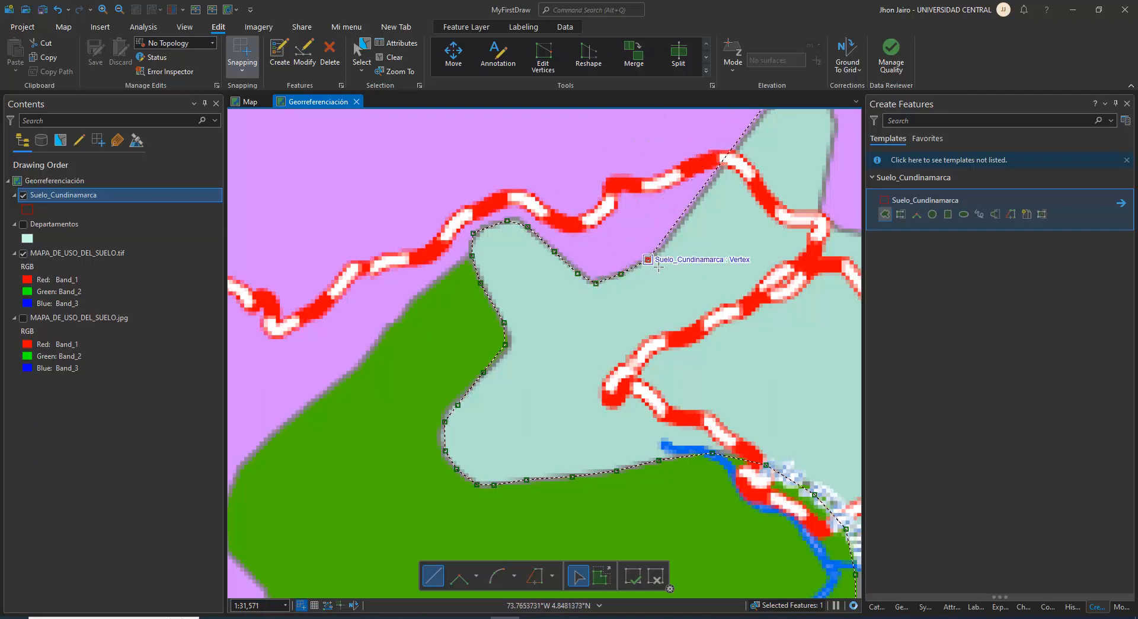
pyautogui.click(685, 240)
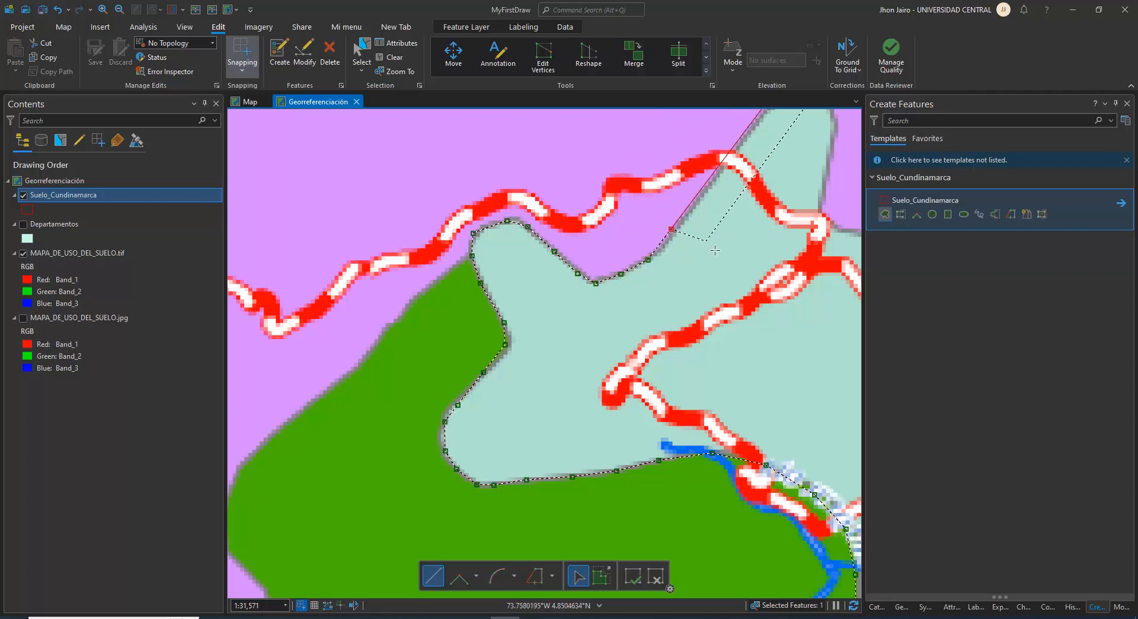
pyautogui.click(681, 227)
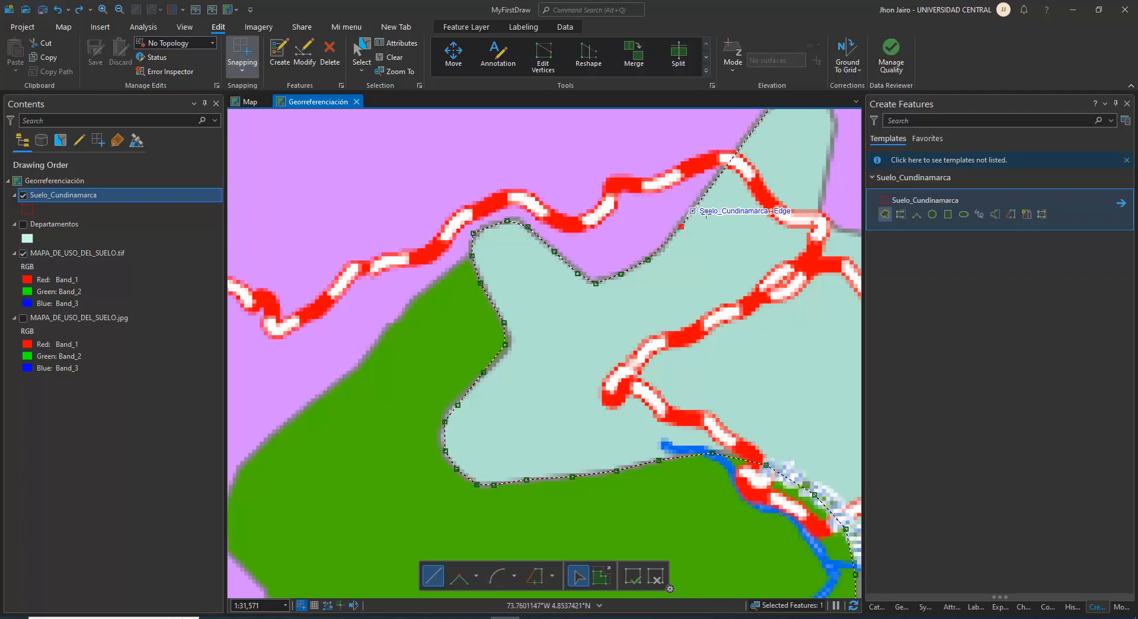
pyautogui.click(711, 202)
pyautogui.moveTo(687, 245); pyautogui.dragTo(575, 438)
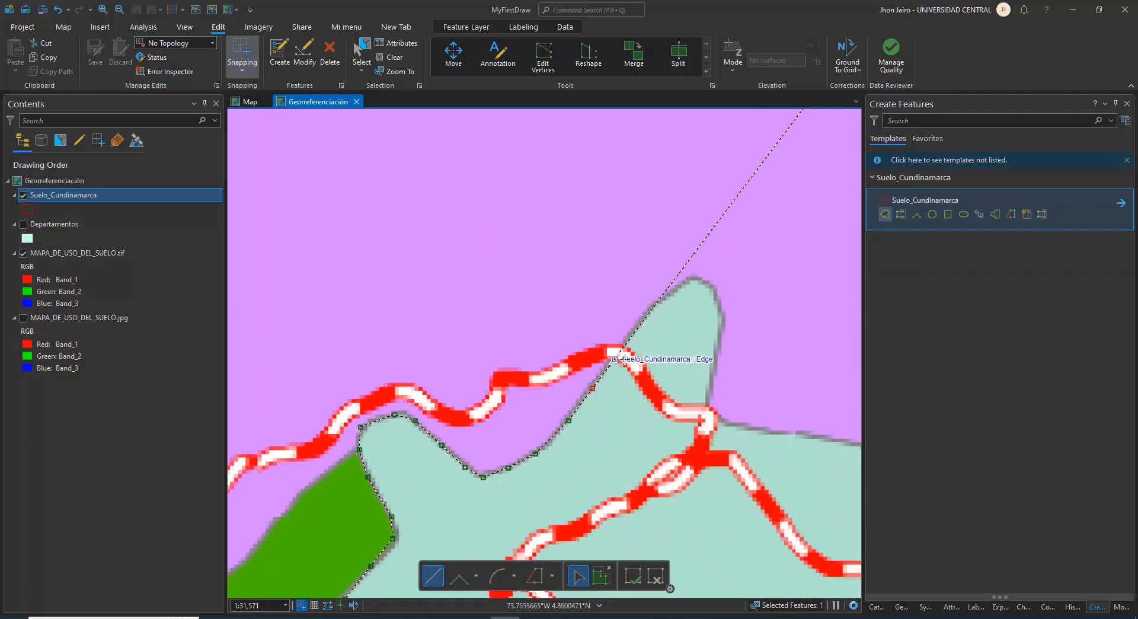
pyautogui.click(651, 330)
pyautogui.click(675, 301)
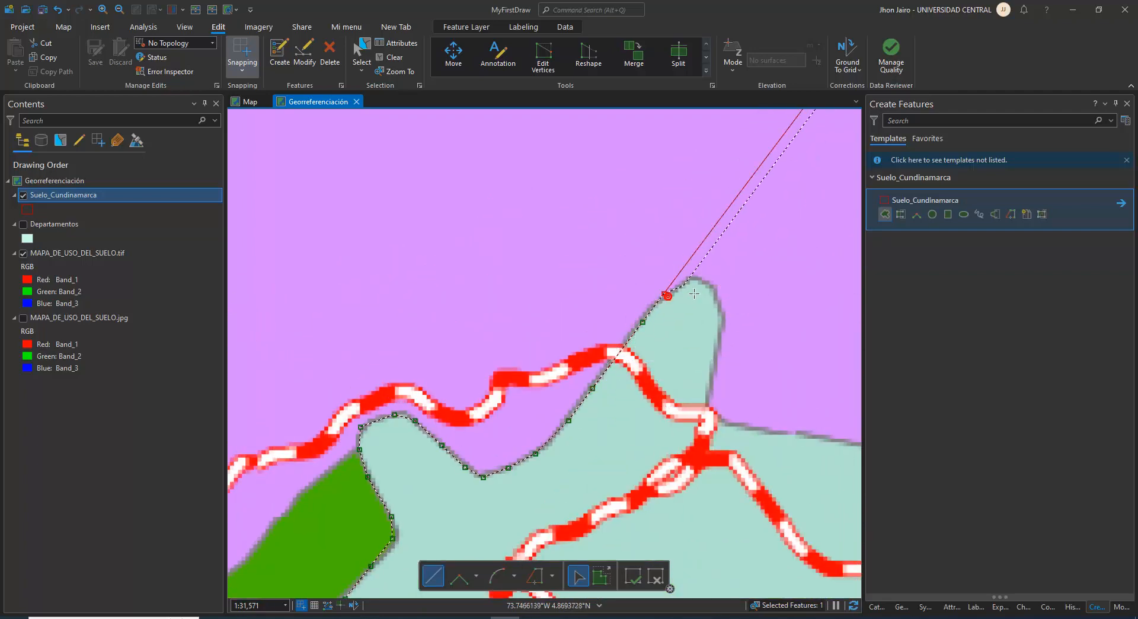
# Continue the outline around the pale green finger's rounded tip and down its eastern side to the road
pyautogui.click(702, 290)
pyautogui.click(701, 280)
pyautogui.click(715, 291)
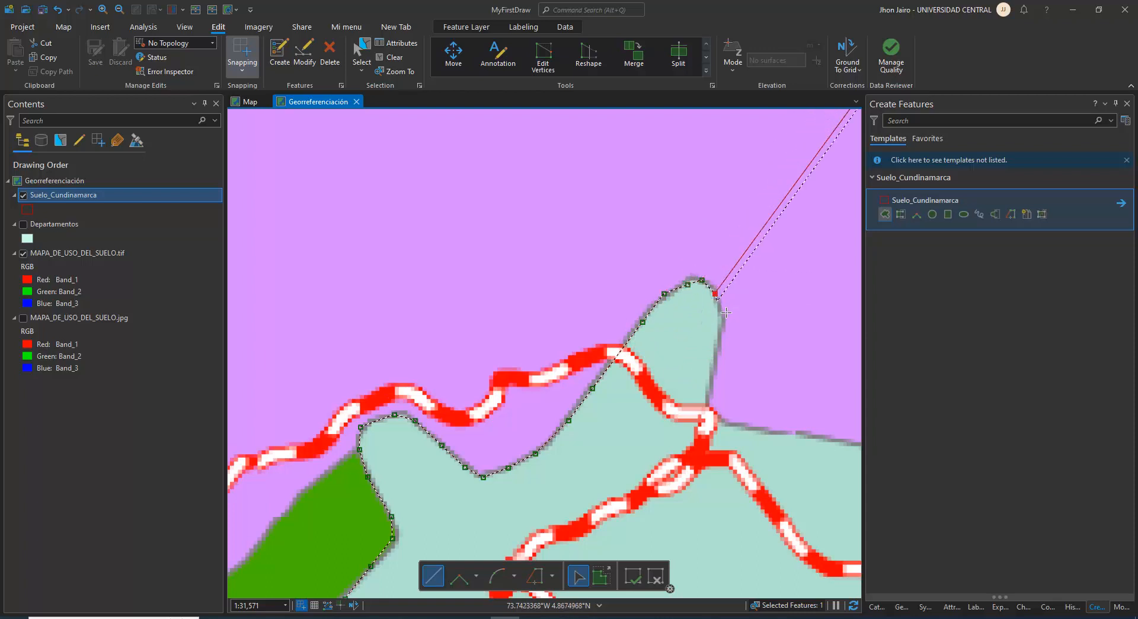
pyautogui.click(721, 315)
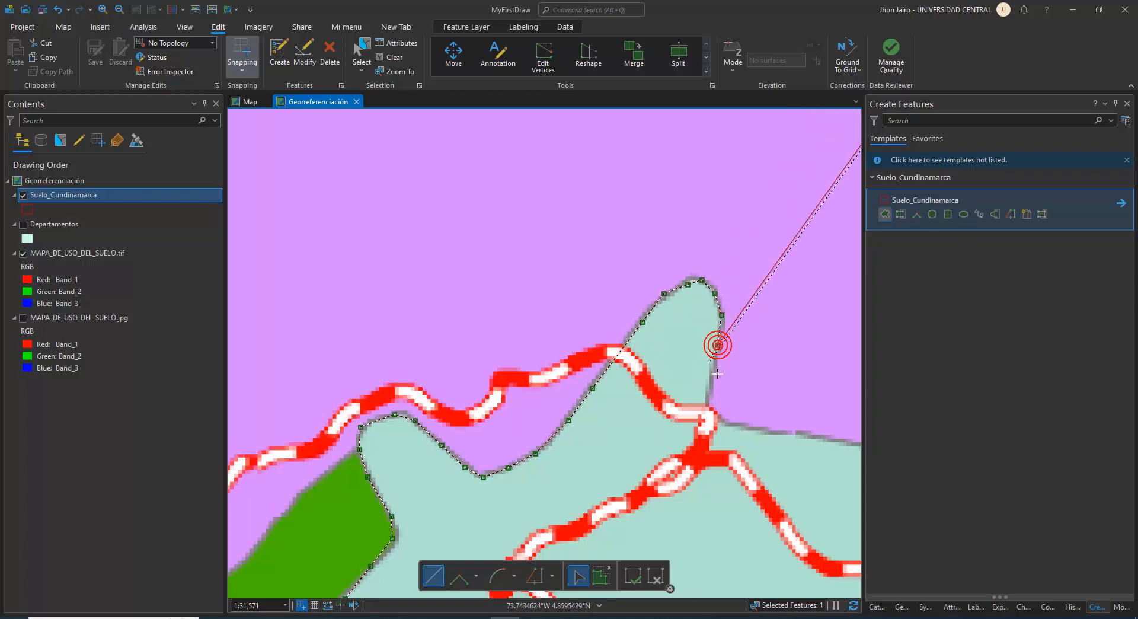
pyautogui.click(718, 344)
pyautogui.click(710, 380)
pyautogui.click(707, 403)
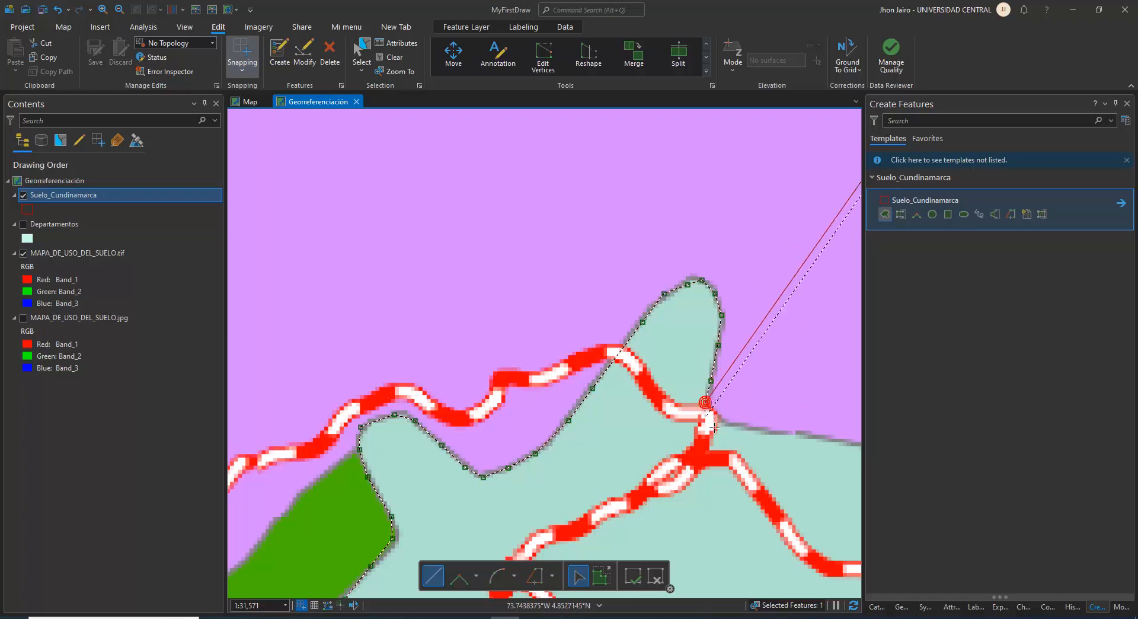
# Extend the outline from the road bend at the finger's base eastward along the boundary between the purple and pale green zones
pyautogui.click(705, 415)
pyautogui.click(732, 425)
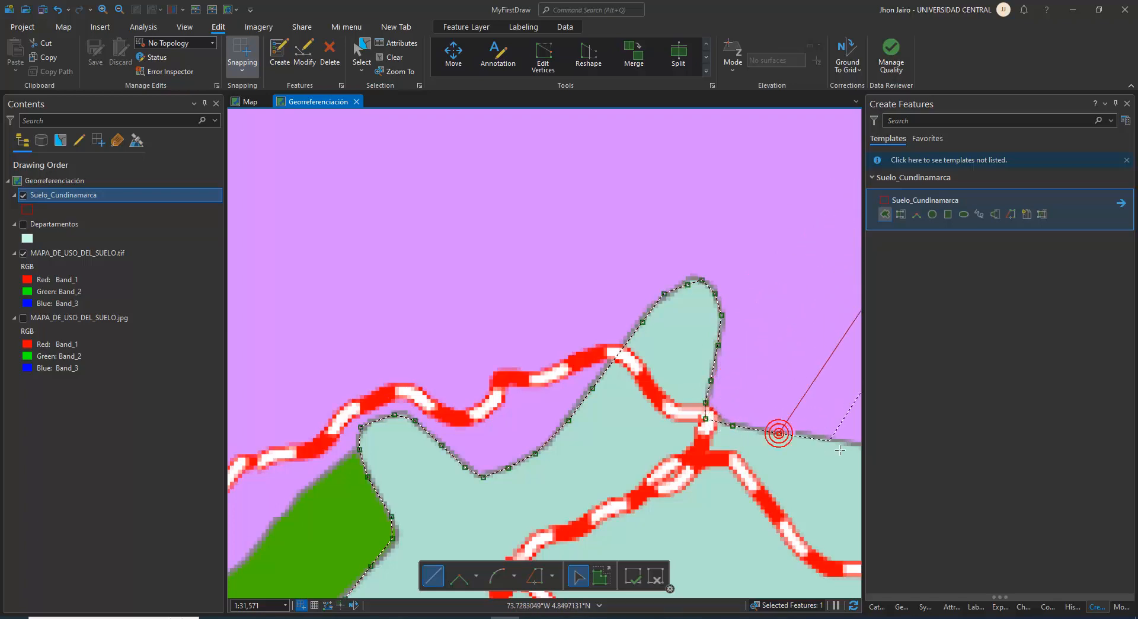
pyautogui.click(779, 433)
pyautogui.click(833, 440)
# Trace the southeastern edge of the northern purple strip northeastward to just past the vertical grid line
pyautogui.scroll(-6, 842, 450)
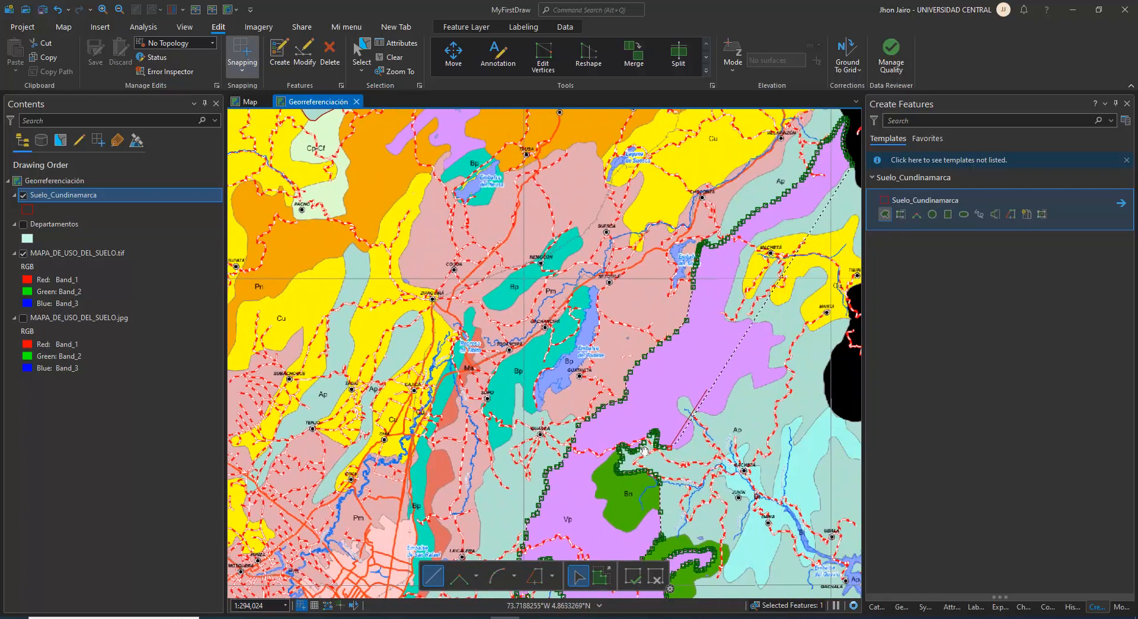
pyautogui.moveTo(644, 451); pyautogui.dragTo(535, 454)
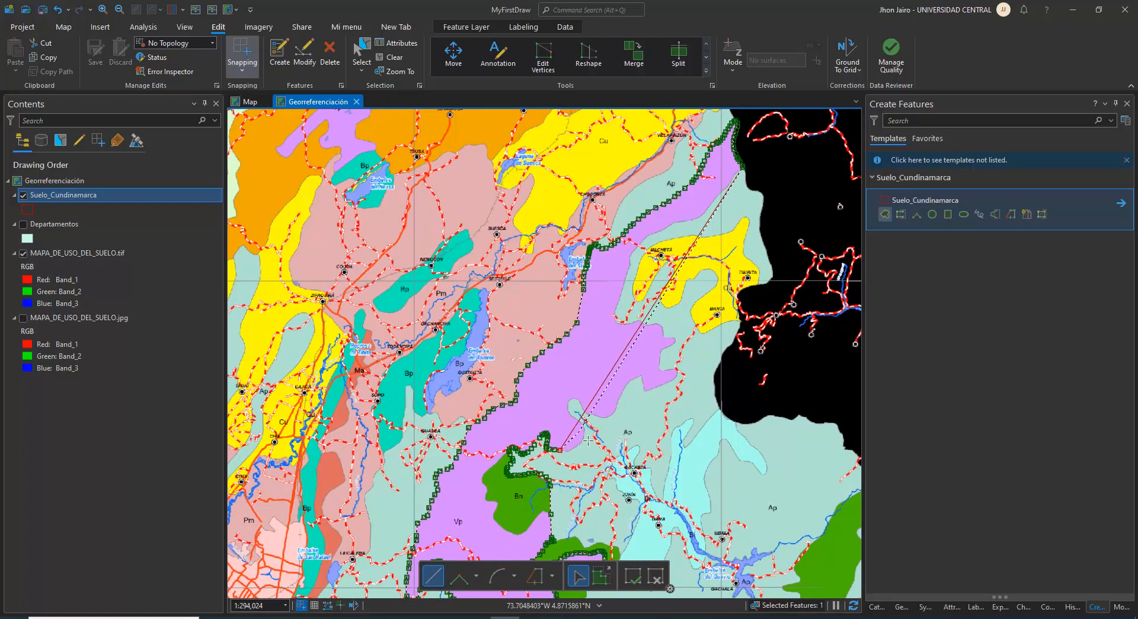
pyautogui.scroll(5, 587, 440)
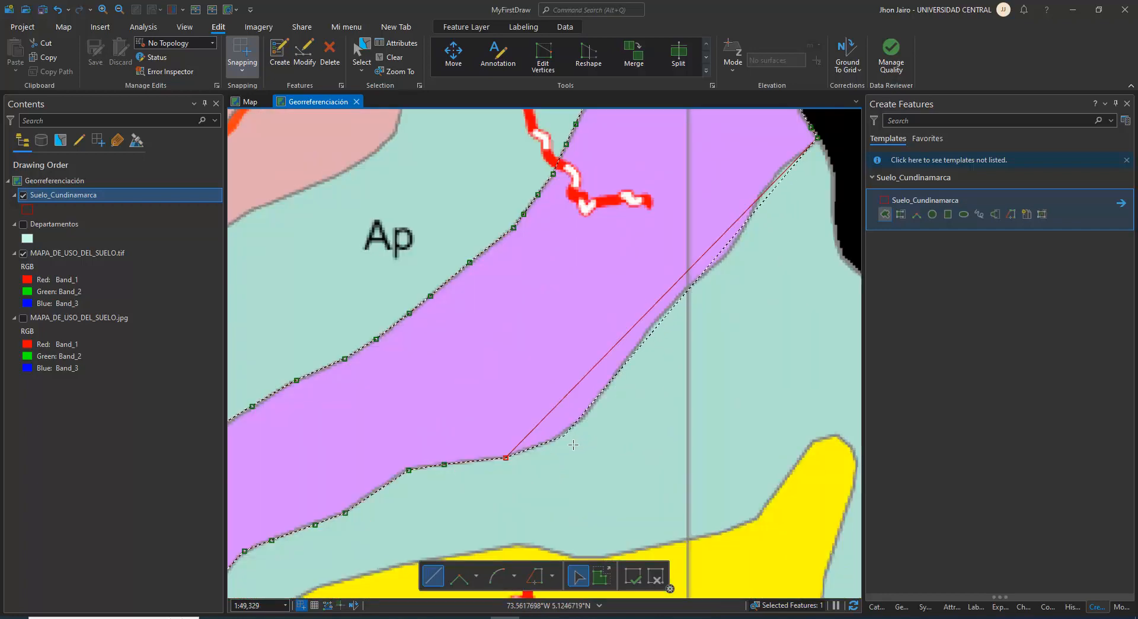
pyautogui.click(564, 434)
pyautogui.click(591, 404)
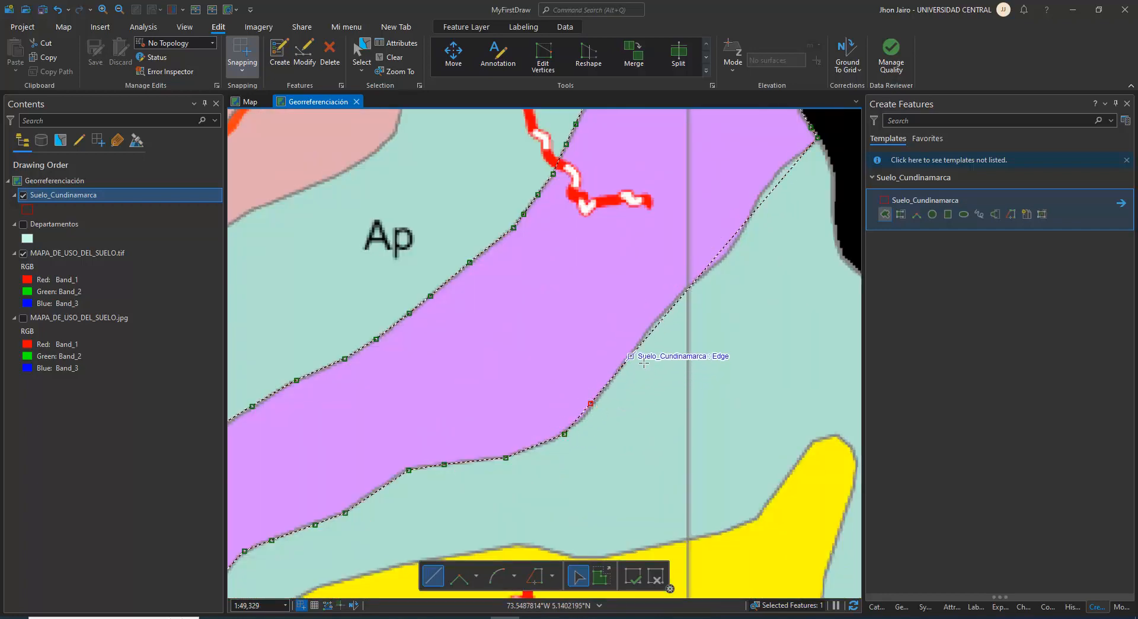
pyautogui.click(646, 343)
pyautogui.scroll(3, 649, 332)
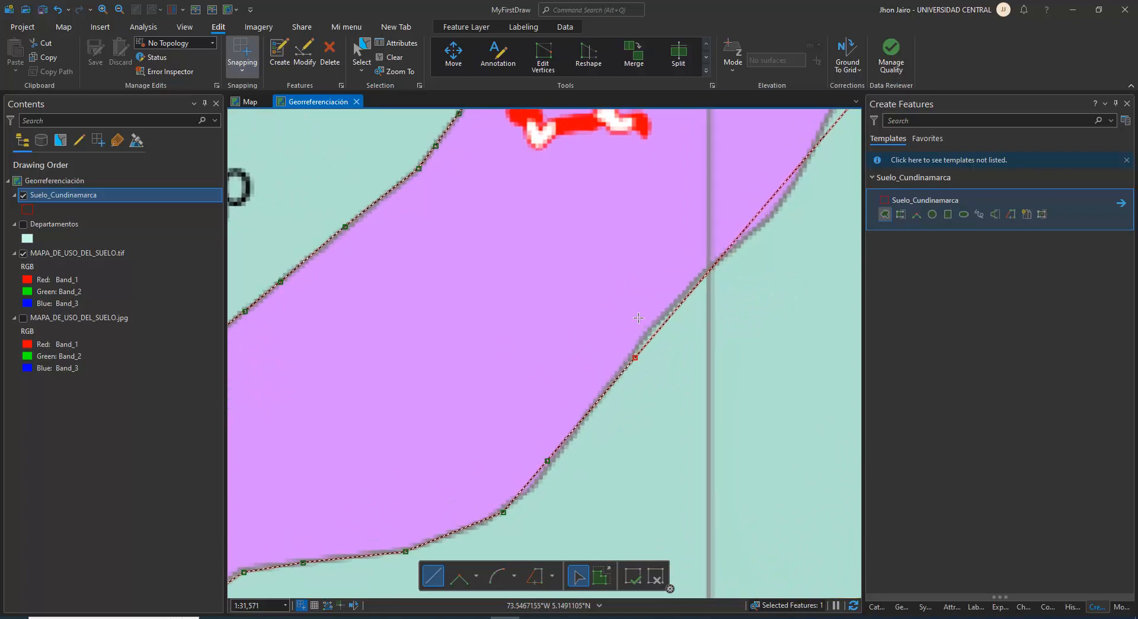
pyautogui.click(683, 315)
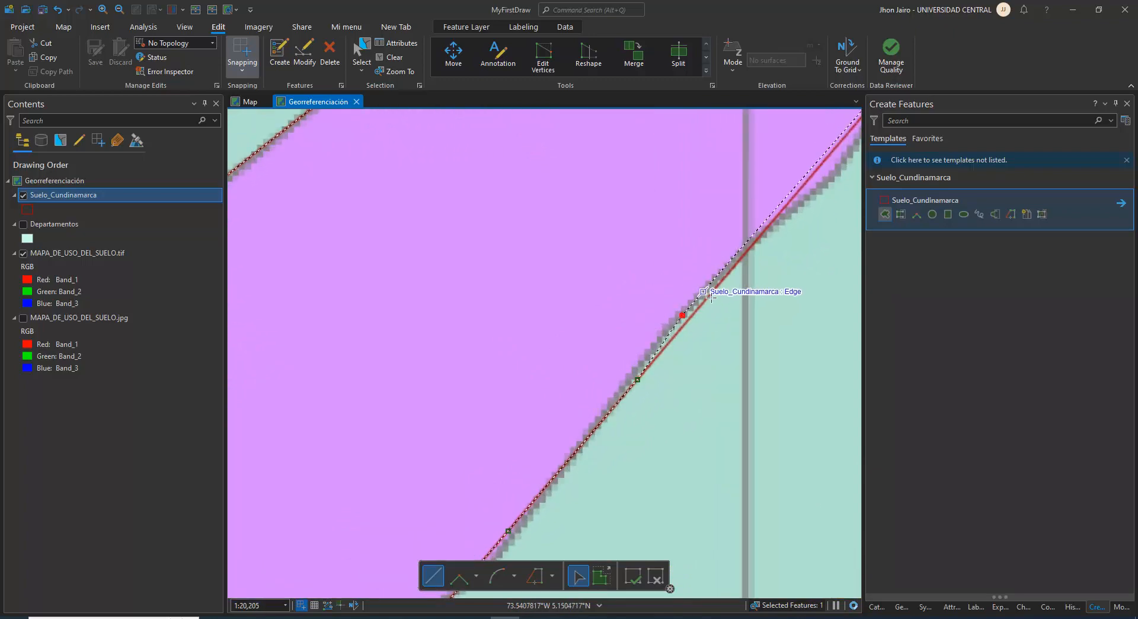
pyautogui.click(737, 272)
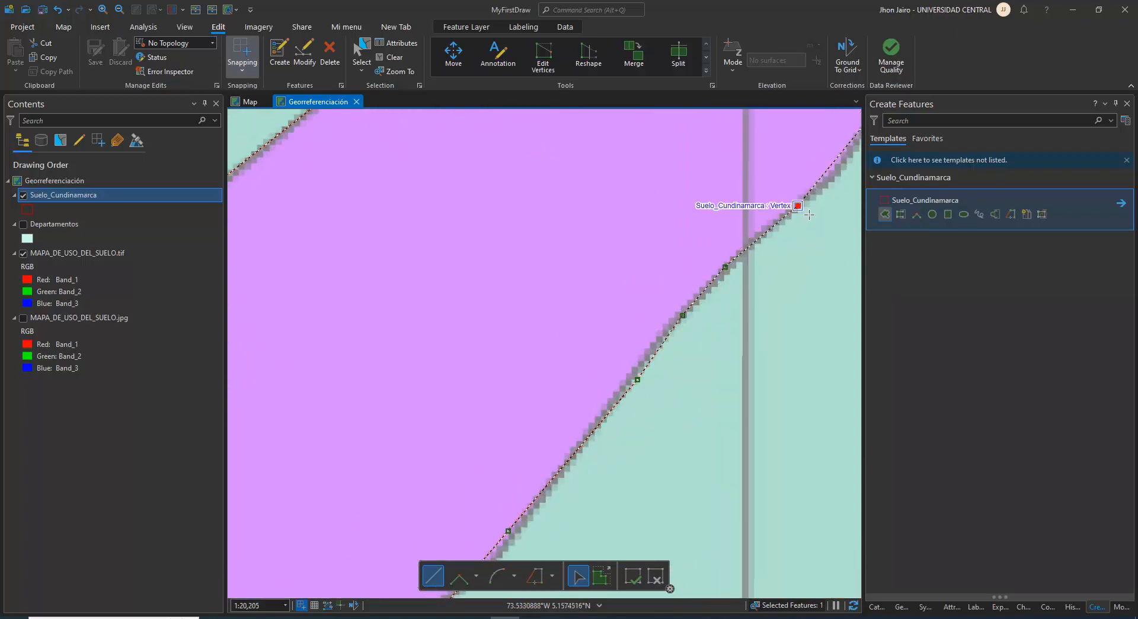
pyautogui.click(798, 205)
# Follow the remaining strip edge northeast toward the black map border and finish the Vp polygon
pyautogui.moveTo(748, 277); pyautogui.dragTo(421, 573)
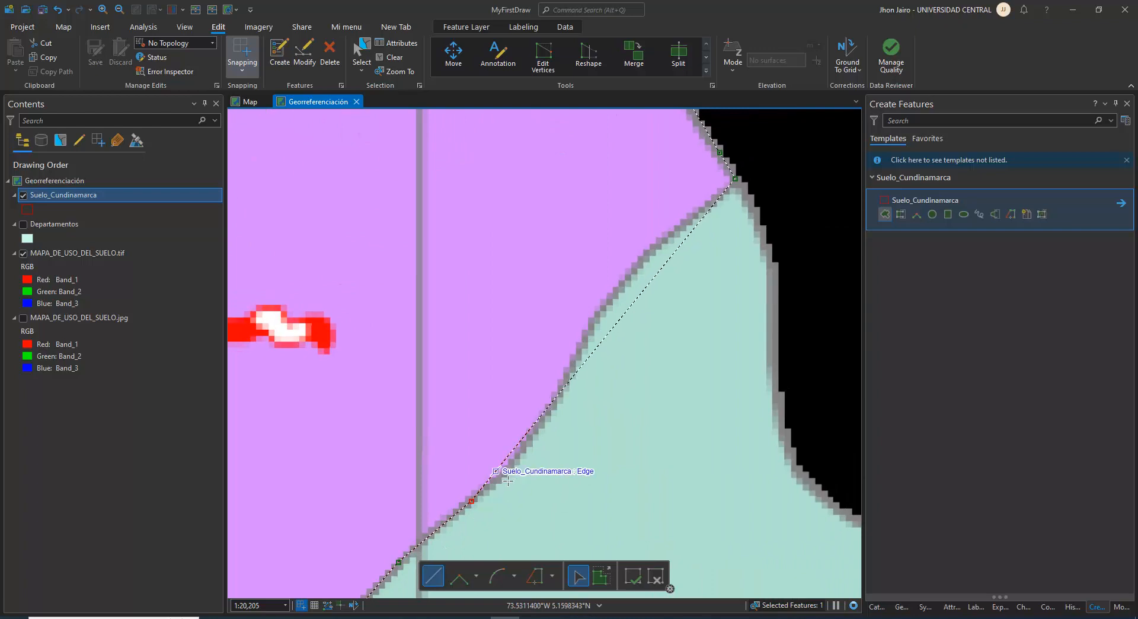
pyautogui.click(521, 452)
pyautogui.click(557, 396)
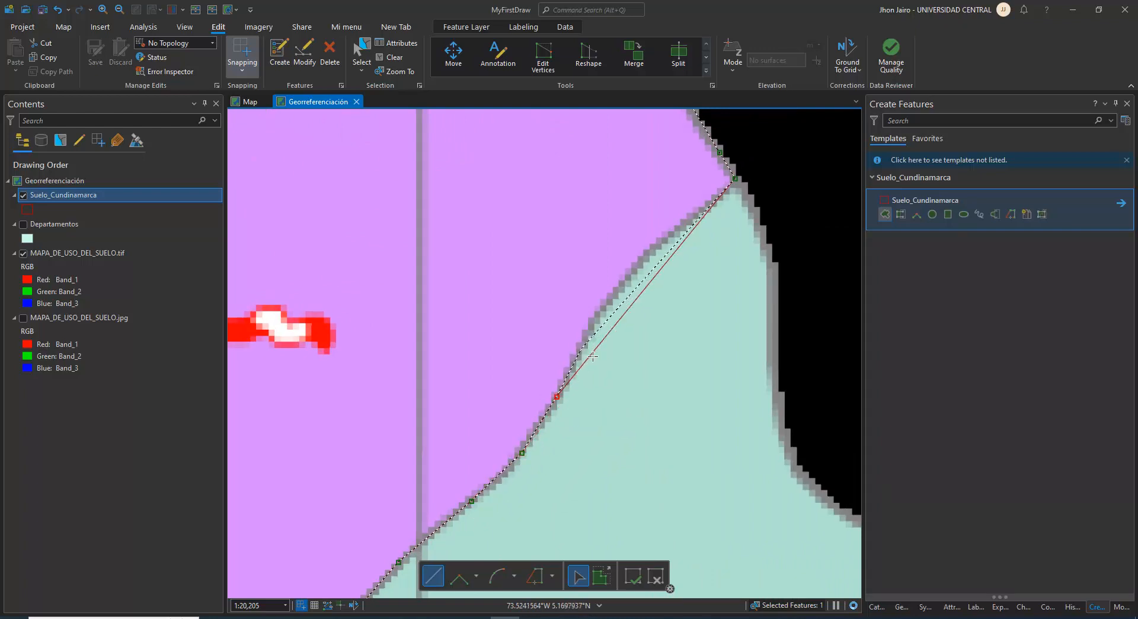
pyautogui.click(598, 354)
pyautogui.click(617, 291)
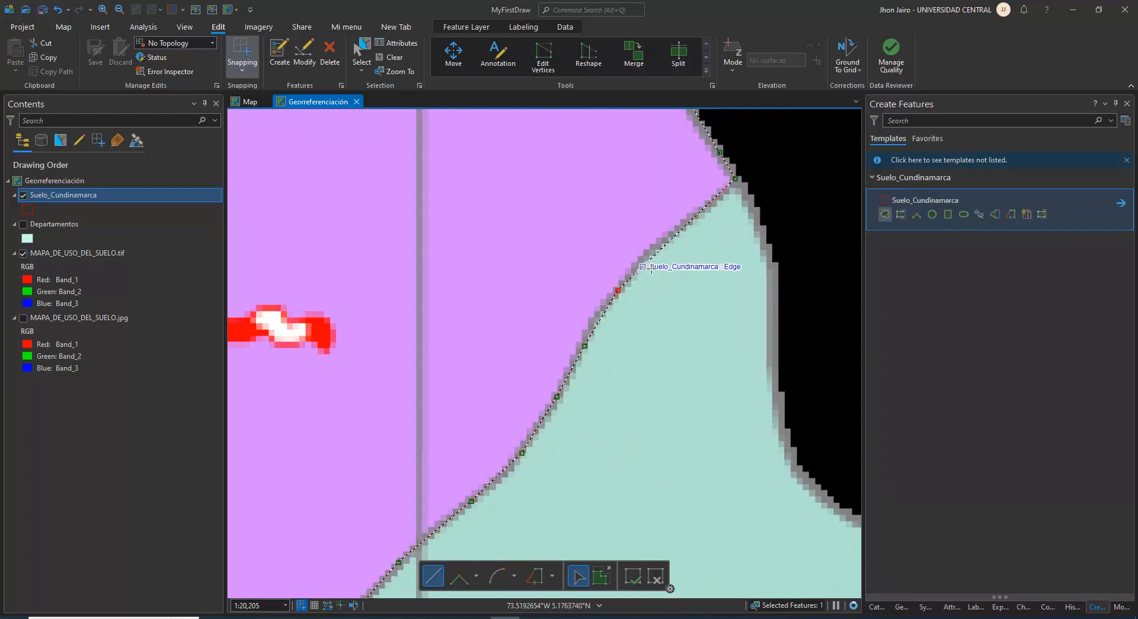
pyautogui.click(661, 259)
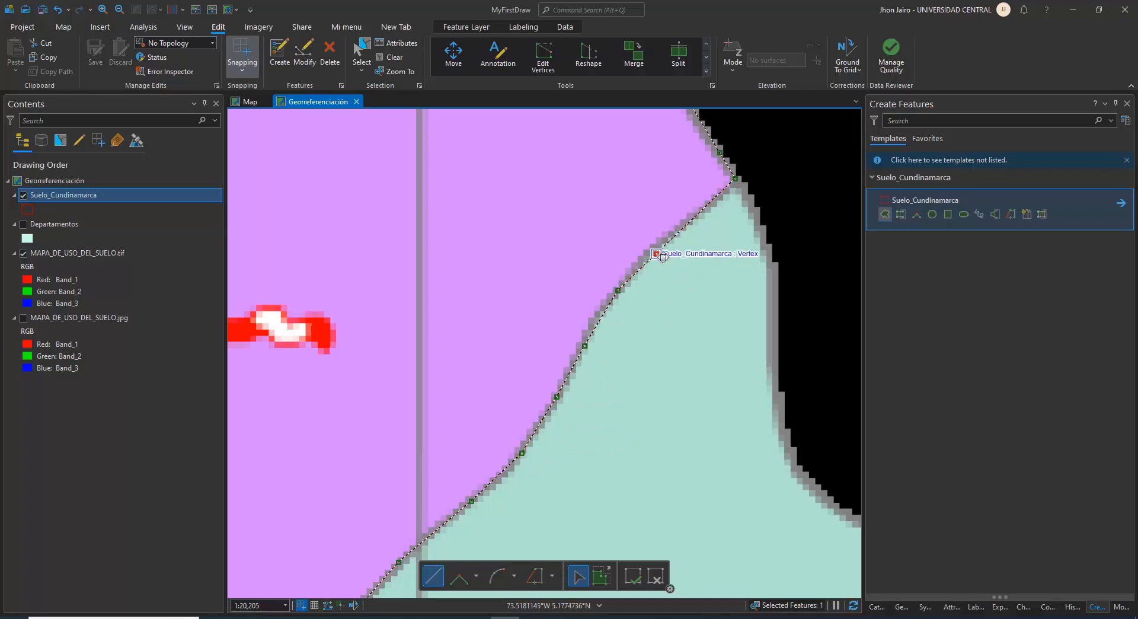
pyautogui.doubleClick(663, 256)
# Open the new polygon's attributes and enter Id 4, nombre Vp and simbolo Vp
pyautogui.scroll(-4, 556, 322)
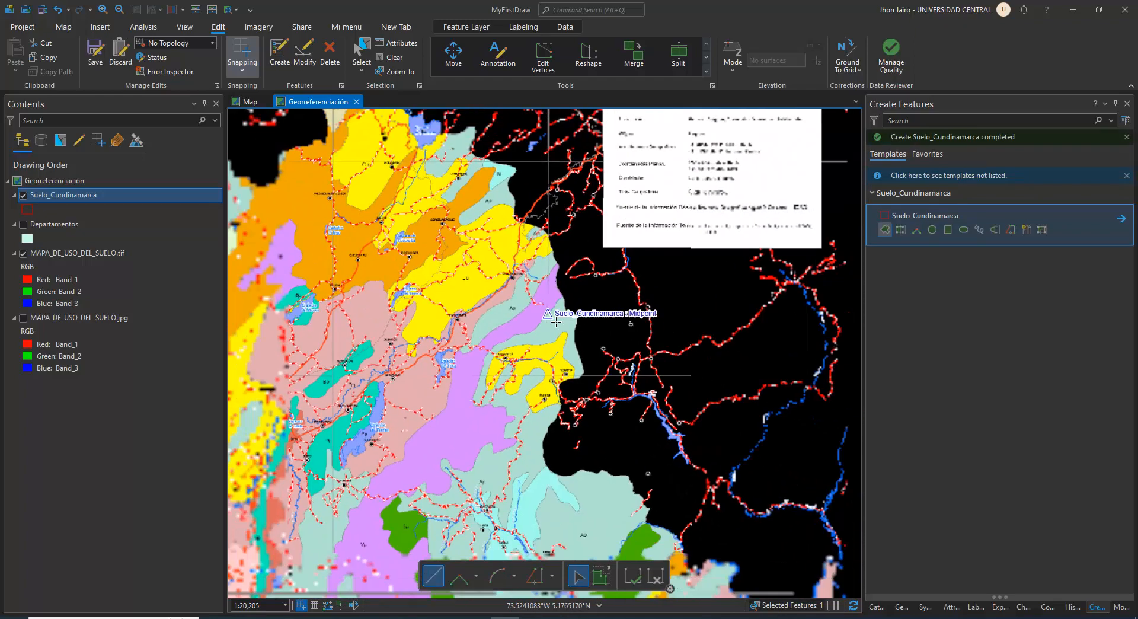
pyautogui.moveTo(463, 462); pyautogui.dragTo(543, 347)
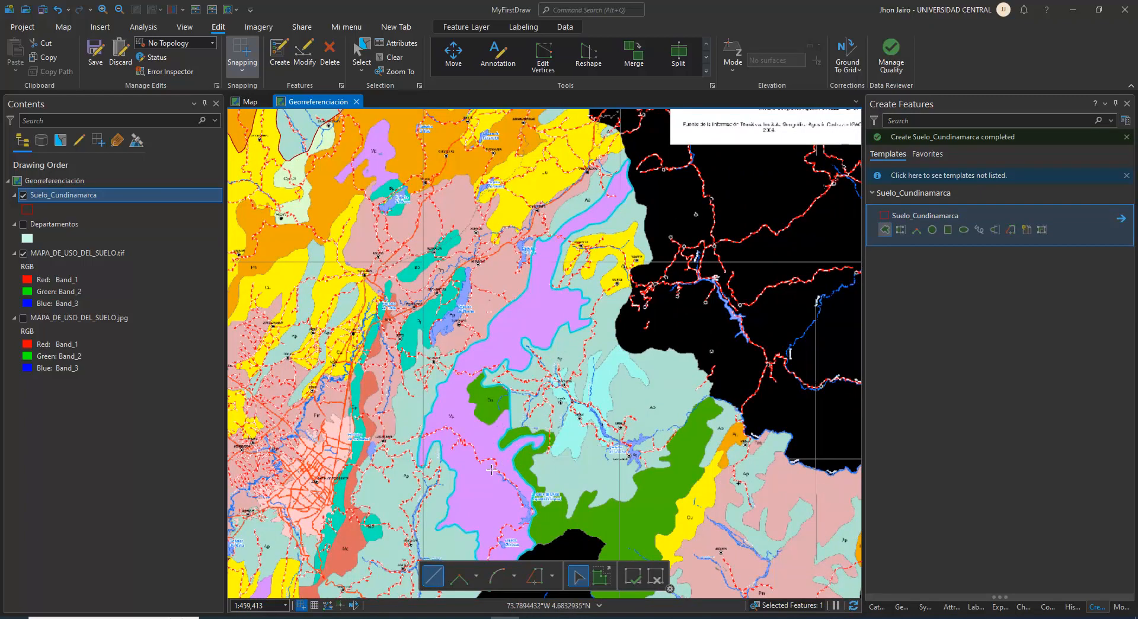
pyautogui.scroll(3, 503, 471)
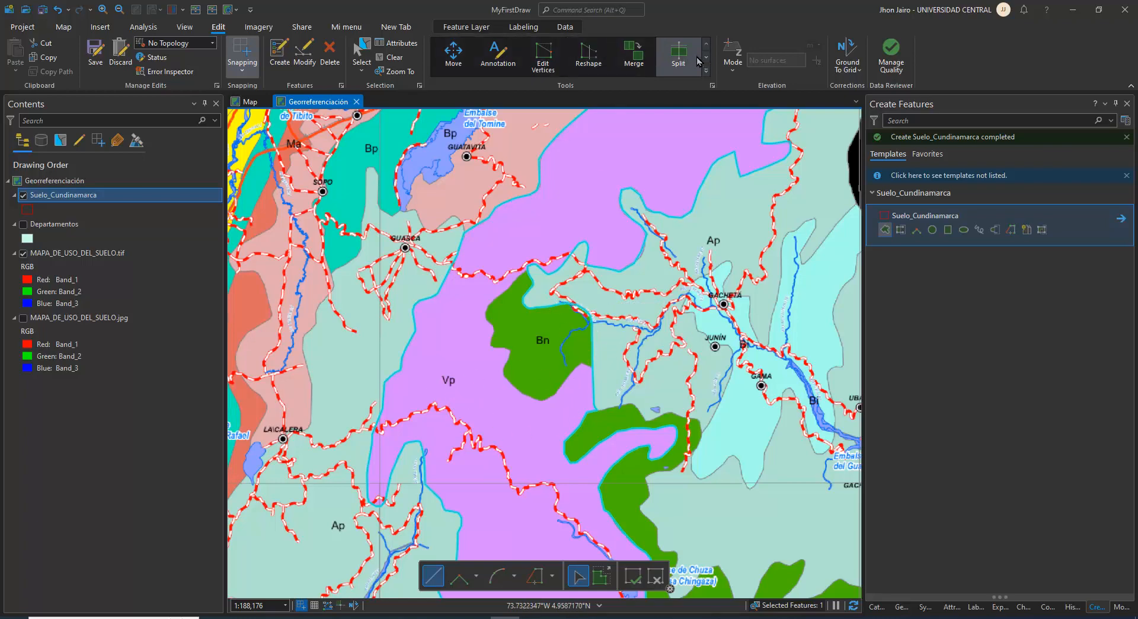
pyautogui.click(400, 49)
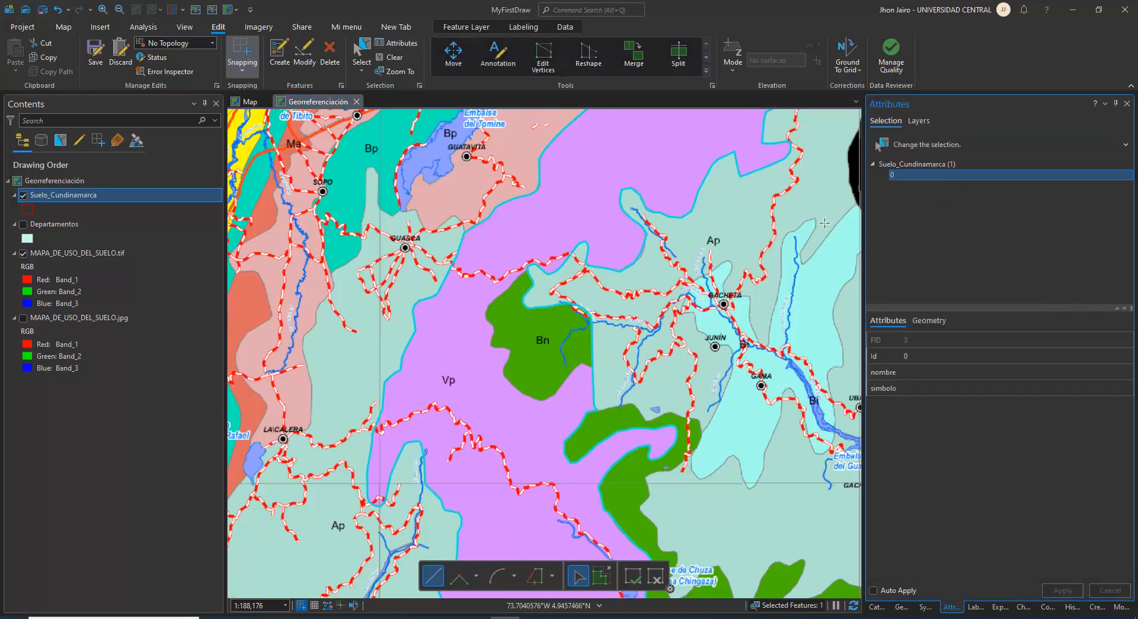
pyautogui.click(921, 359)
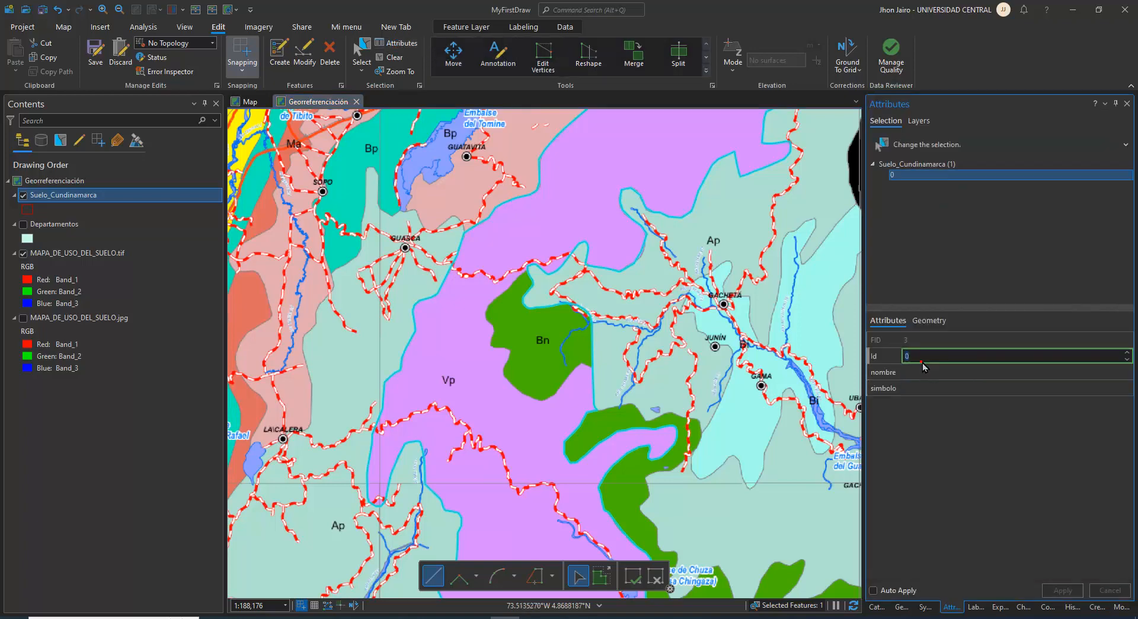
pyautogui.click(919, 372)
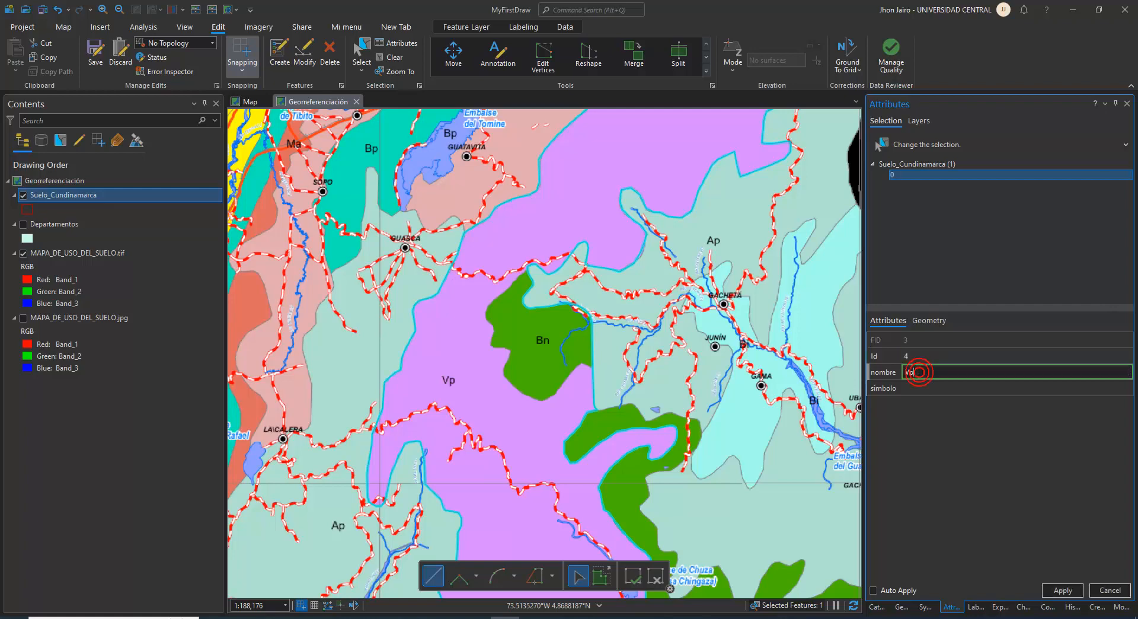
pyautogui.click(963, 388)
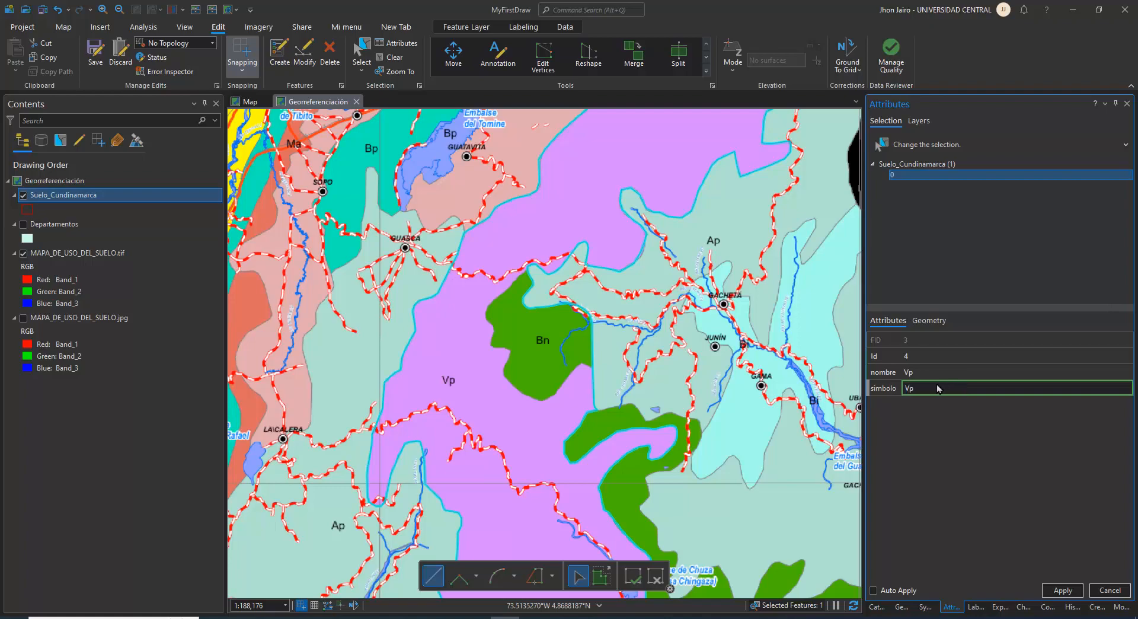
# Replace the polygon's nombre with the map legend's description for Vp, "Vegetación de Páramo", and apply the attribute edits
pyautogui.click(926, 373)
pyautogui.scroll(-5, 706, 444)
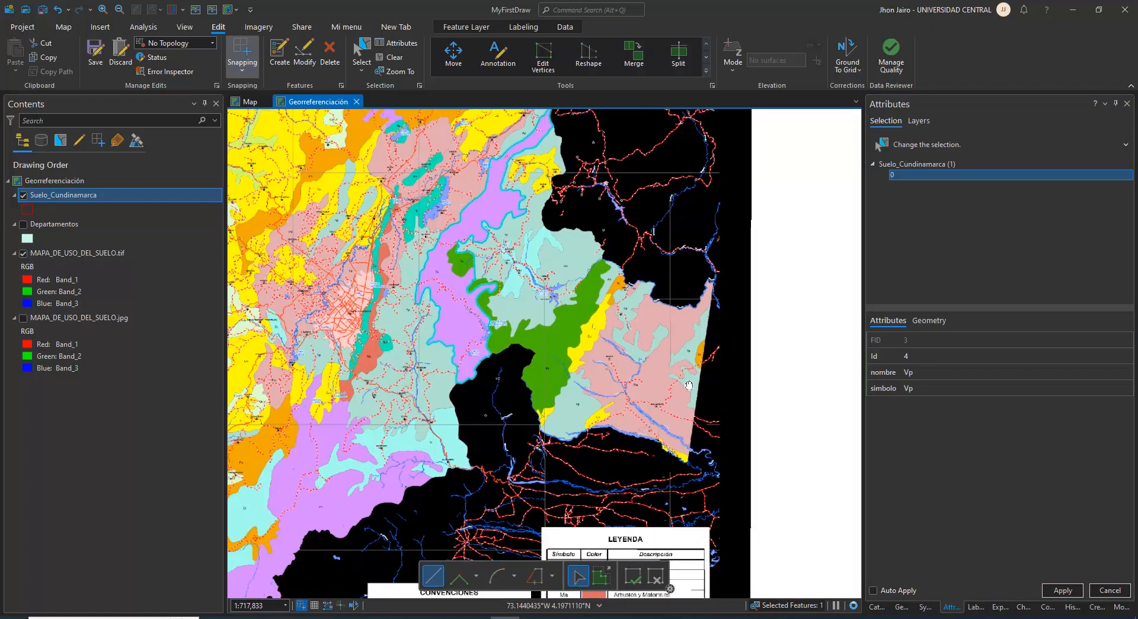
pyautogui.moveTo(689, 385); pyautogui.dragTo(689, 178)
pyautogui.scroll(8, 577, 475)
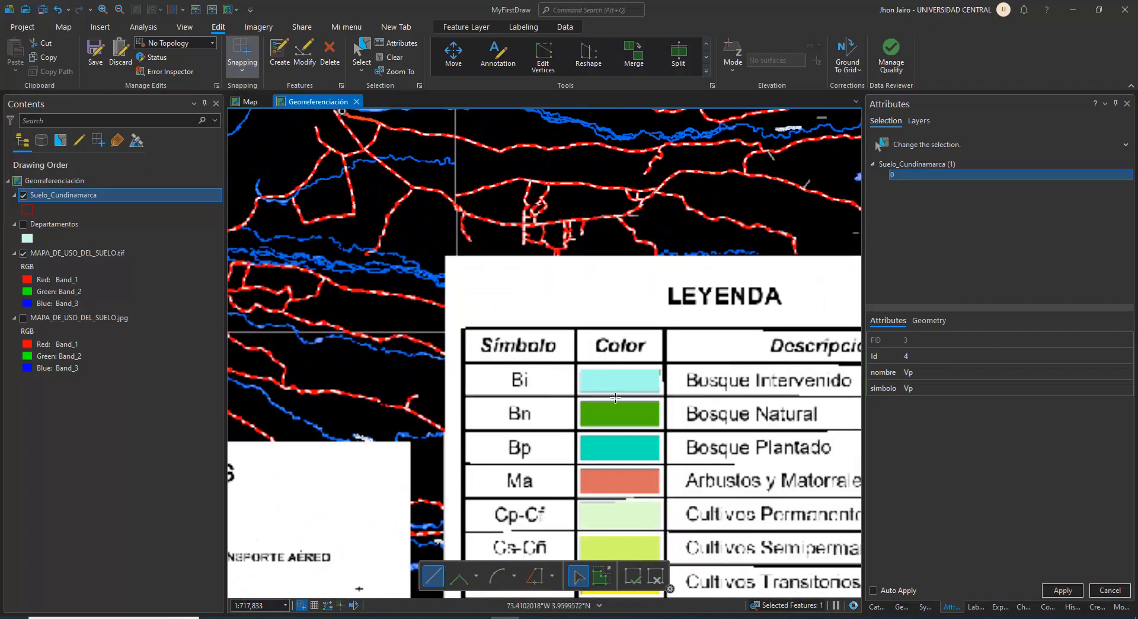
pyautogui.moveTo(577, 475); pyautogui.dragTo(678, 186)
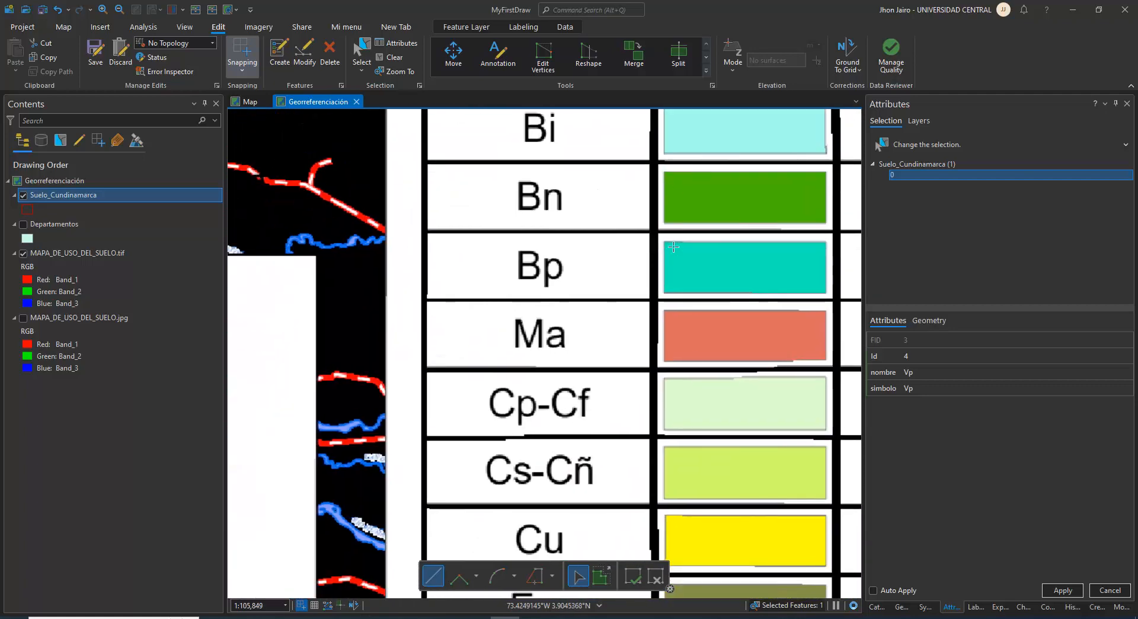
pyautogui.scroll(-2, 652, 472)
pyautogui.moveTo(652, 473); pyautogui.dragTo(613, 192)
pyautogui.moveTo(714, 413); pyautogui.dragTo(534, 422)
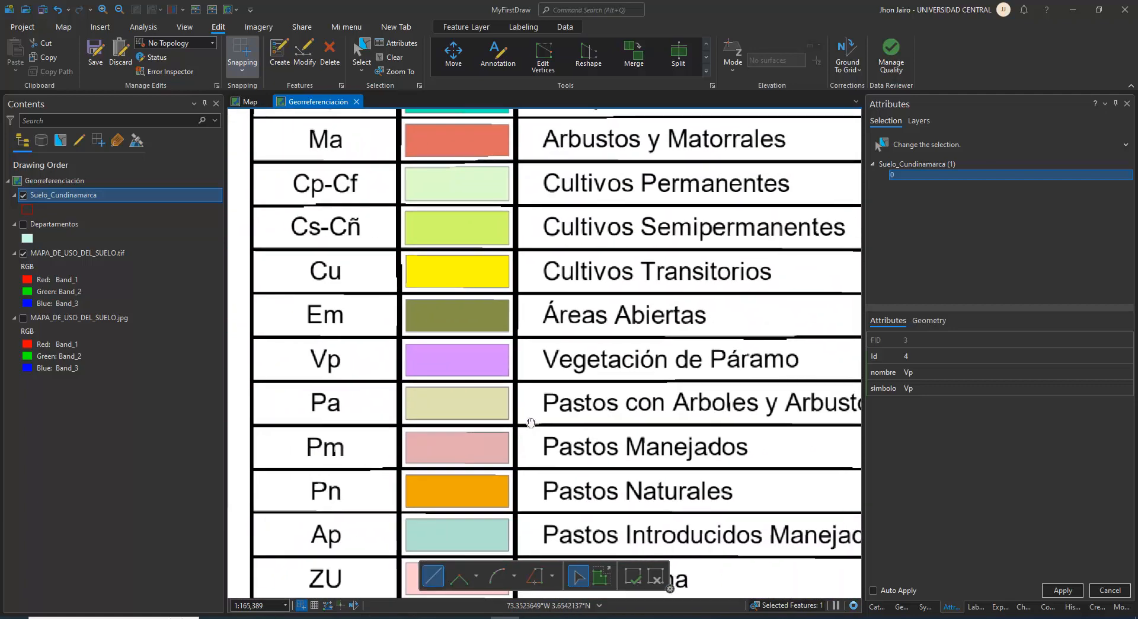
pyautogui.click(932, 374)
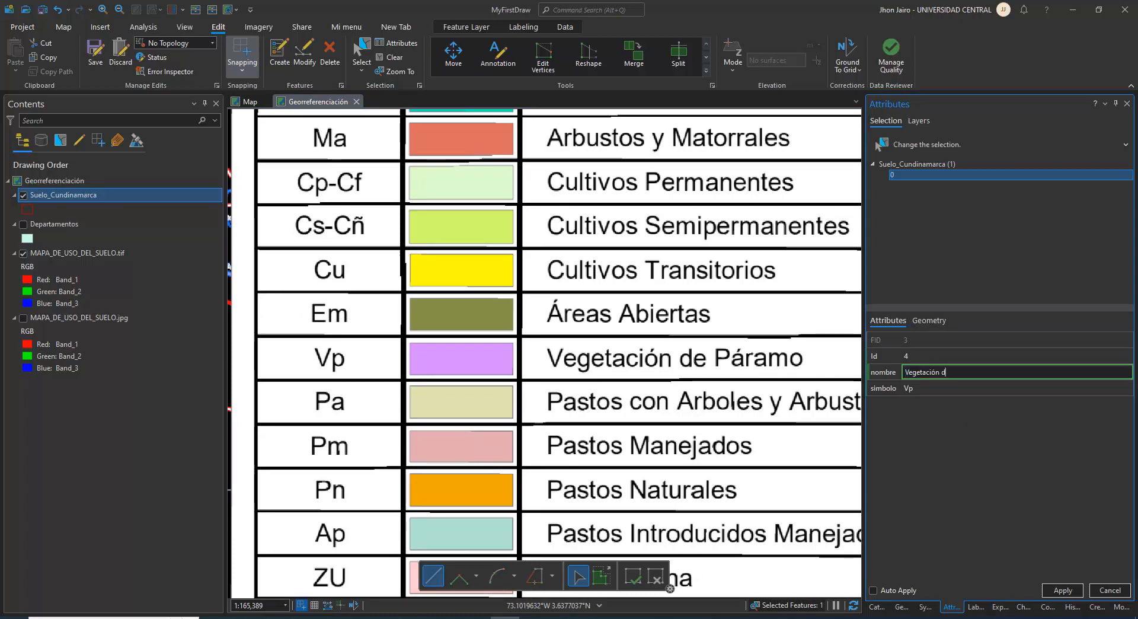
pyautogui.write('Vegetación de paramo')
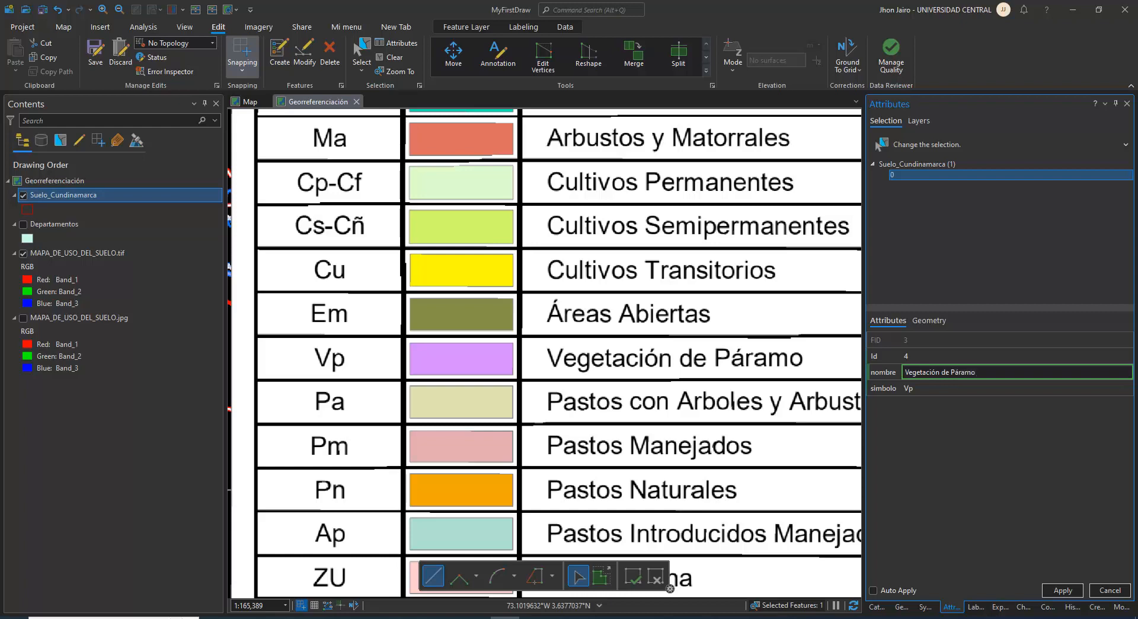
pyautogui.click(1060, 583)
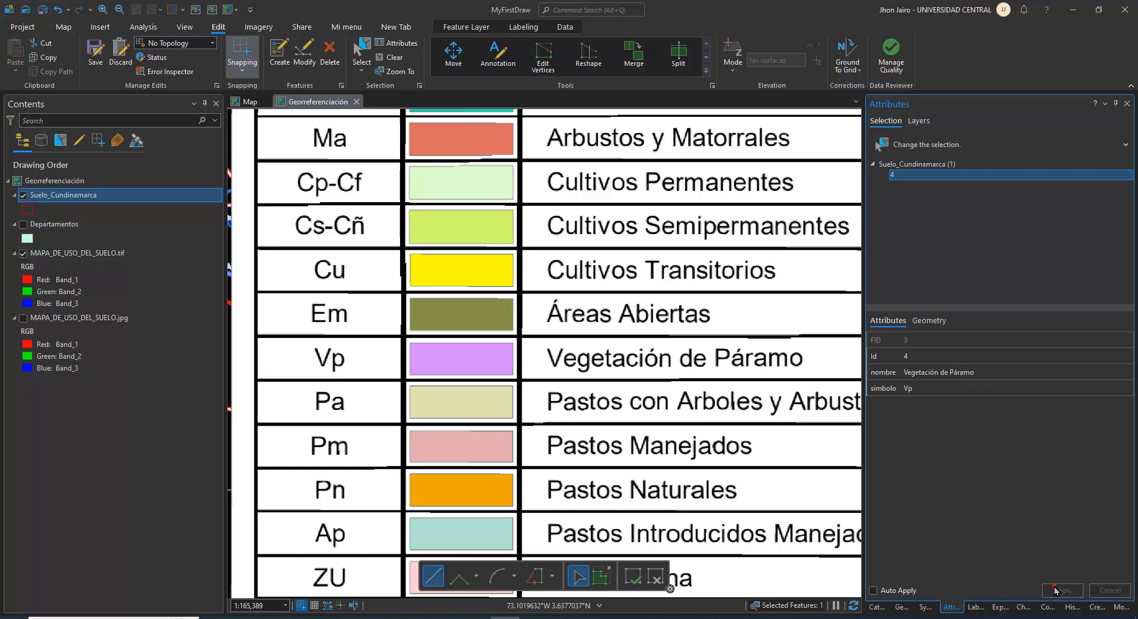
pyautogui.scroll(-5, 583, 299)
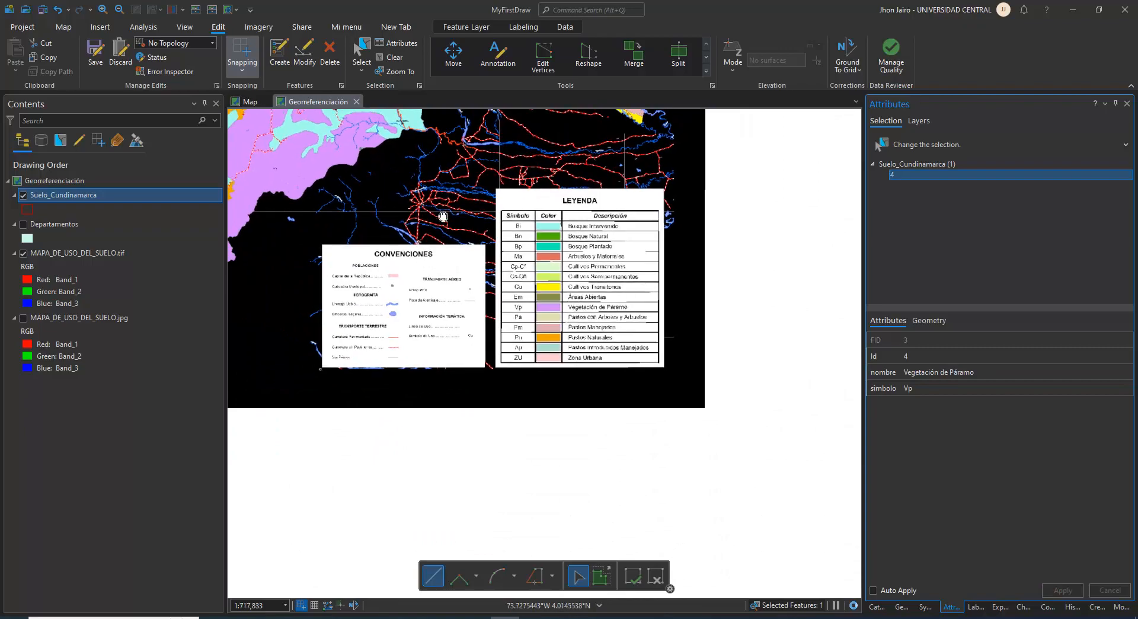
# Split the Vp polygon starting just outside the green Bn zone's northern tip, tracing its western edge down to the notch
pyautogui.scroll(3, 522, 359)
pyautogui.scroll(4, 599, 342)
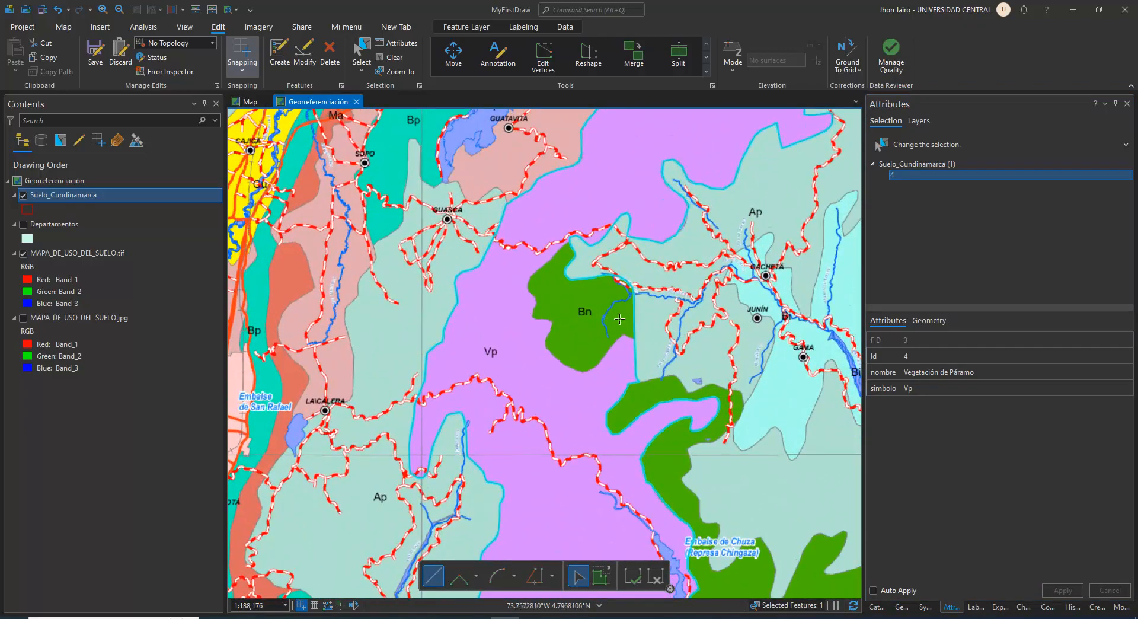
pyautogui.scroll(3, 619, 318)
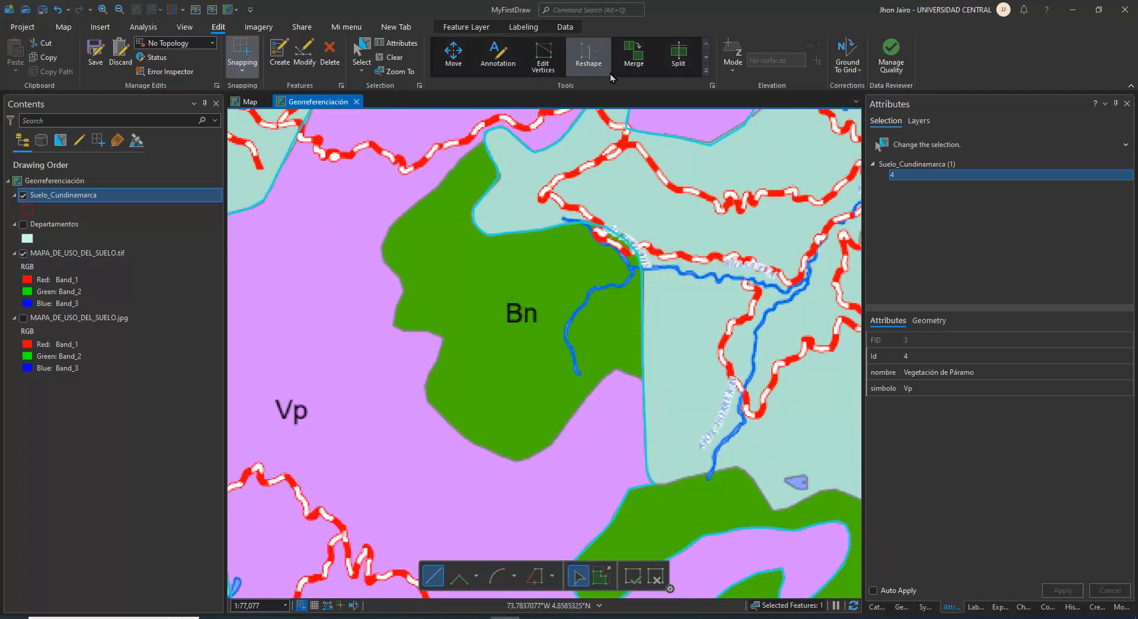
pyautogui.click(678, 56)
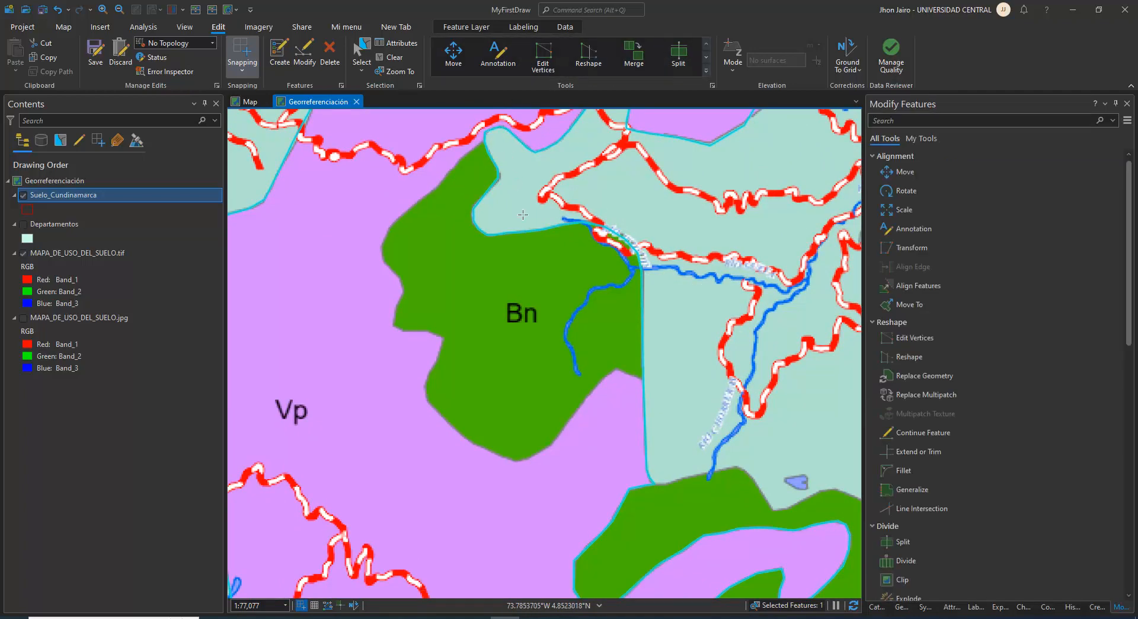
pyautogui.moveTo(519, 165); pyautogui.dragTo(568, 285)
pyautogui.scroll(3, 541, 266)
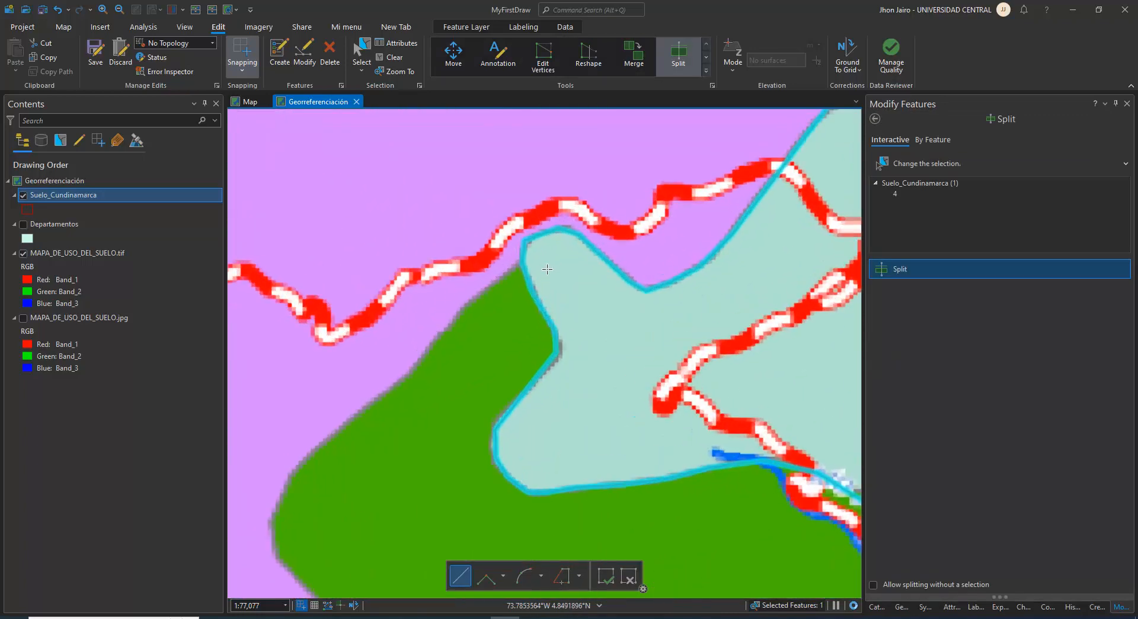
pyautogui.click(539, 257)
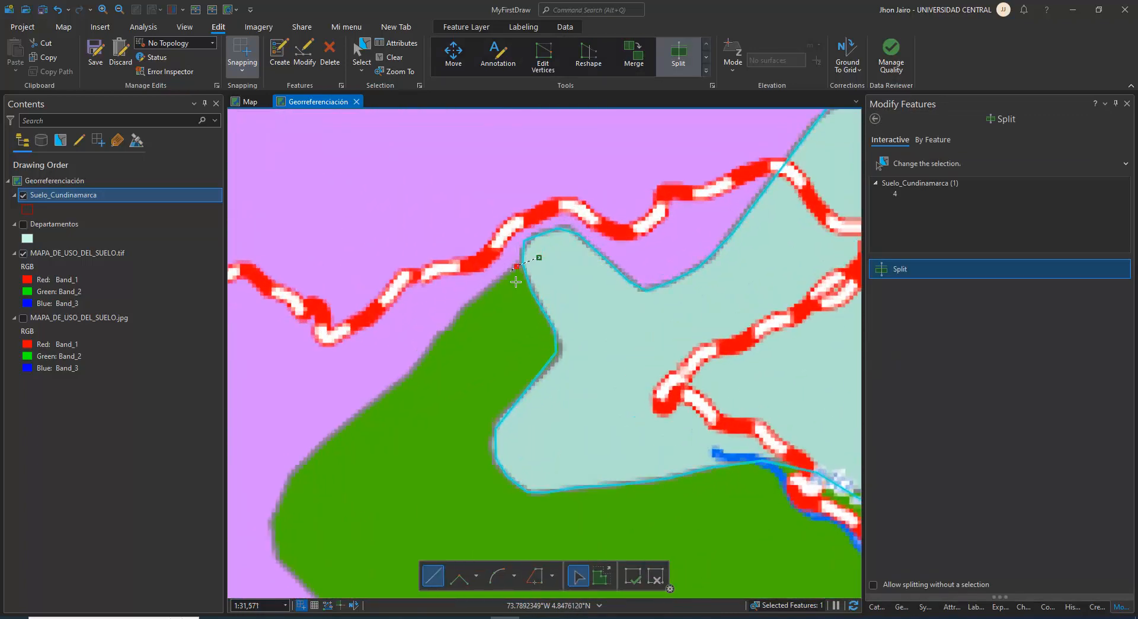
pyautogui.click(461, 312)
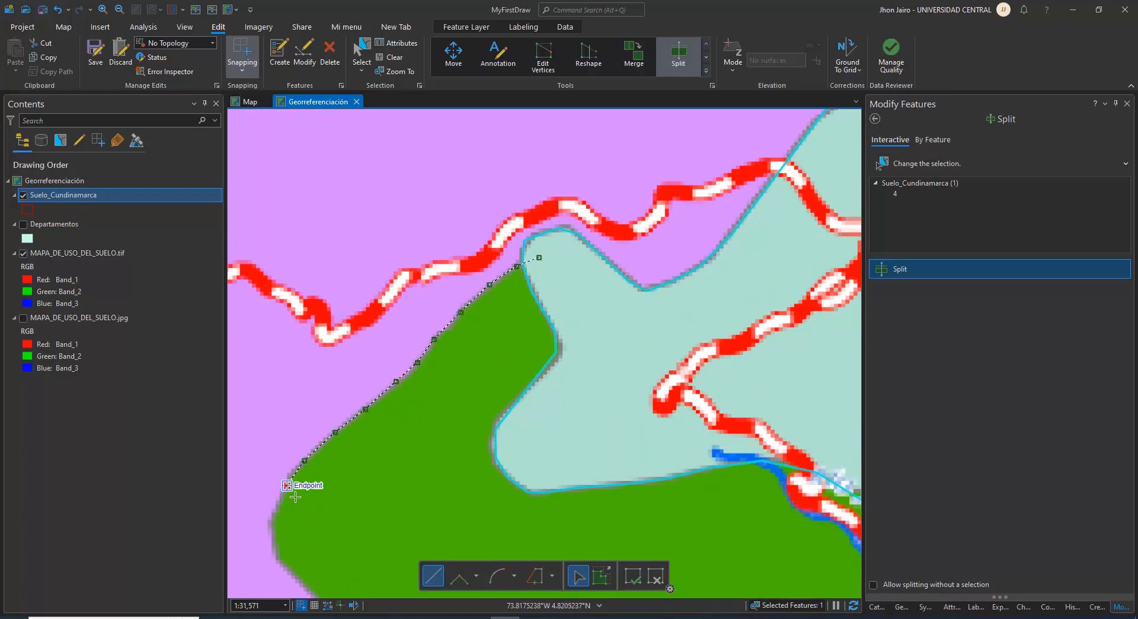
pyautogui.moveTo(295, 497); pyautogui.dragTo(386, 287)
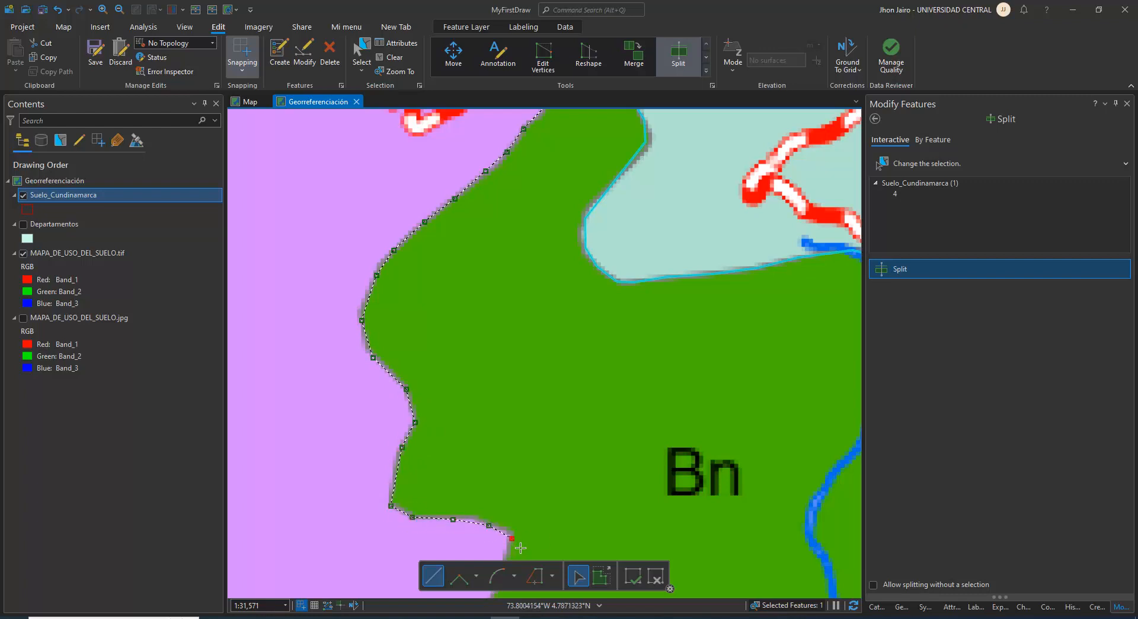
# Trace the rest of the Bn zone's southwestern and southern edge and finish the split just past the polygon's eastern boundary
pyautogui.scroll(1, 520, 548)
pyautogui.scroll(1, 543, 491)
pyautogui.scroll(-2, 557, 487)
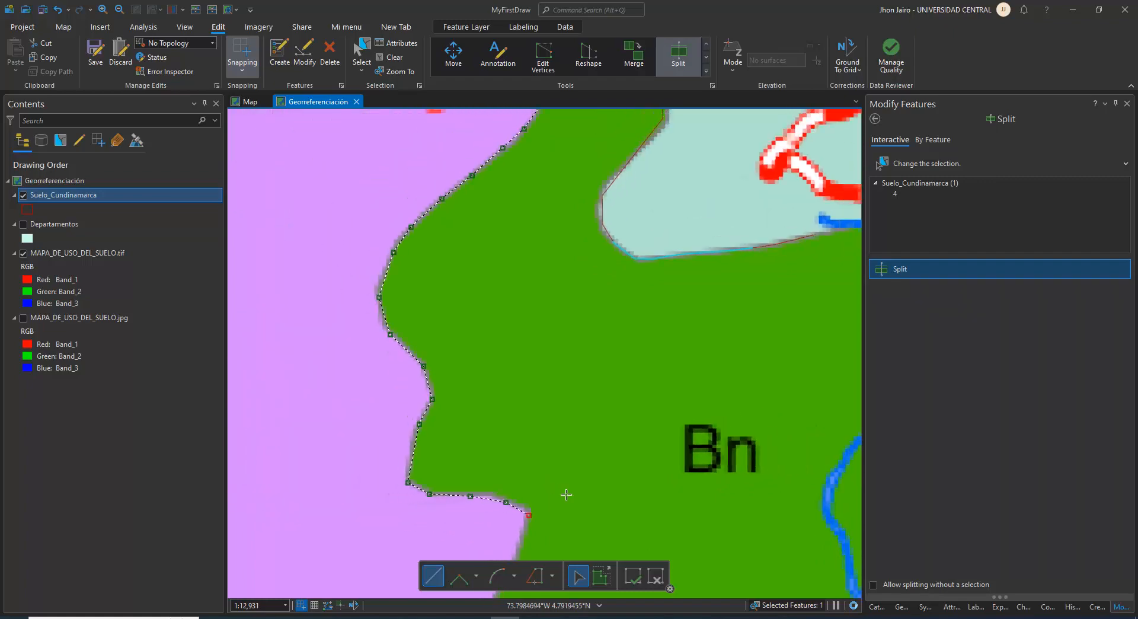
pyautogui.scroll(-5, 566, 494)
pyautogui.moveTo(570, 512); pyautogui.dragTo(516, 413)
pyautogui.scroll(2, 501, 412)
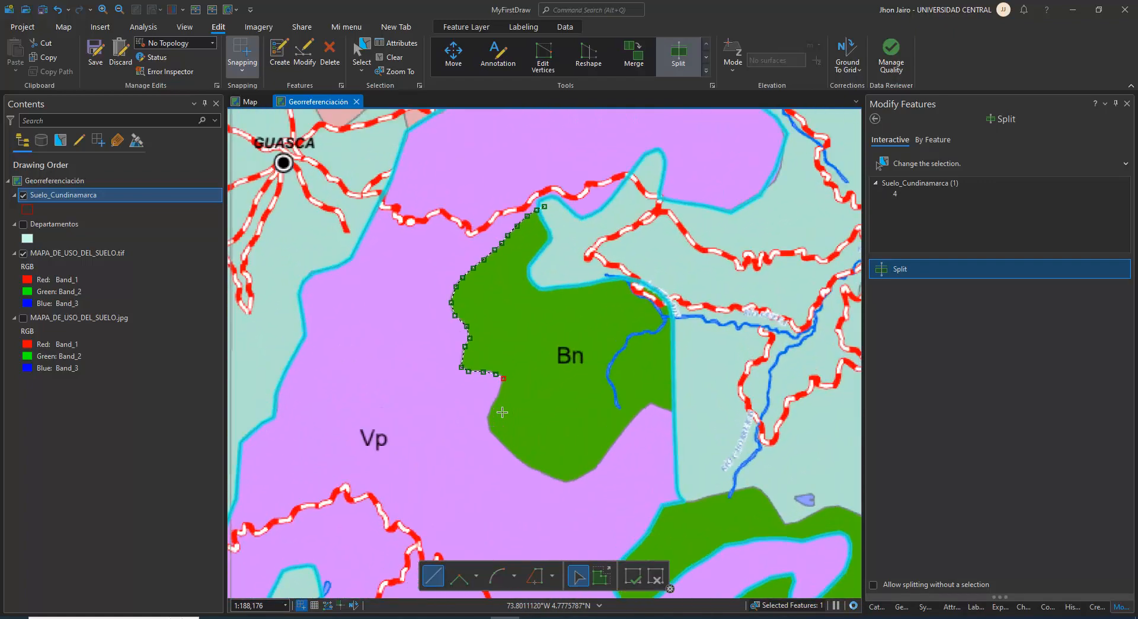
pyautogui.scroll(2, 502, 412)
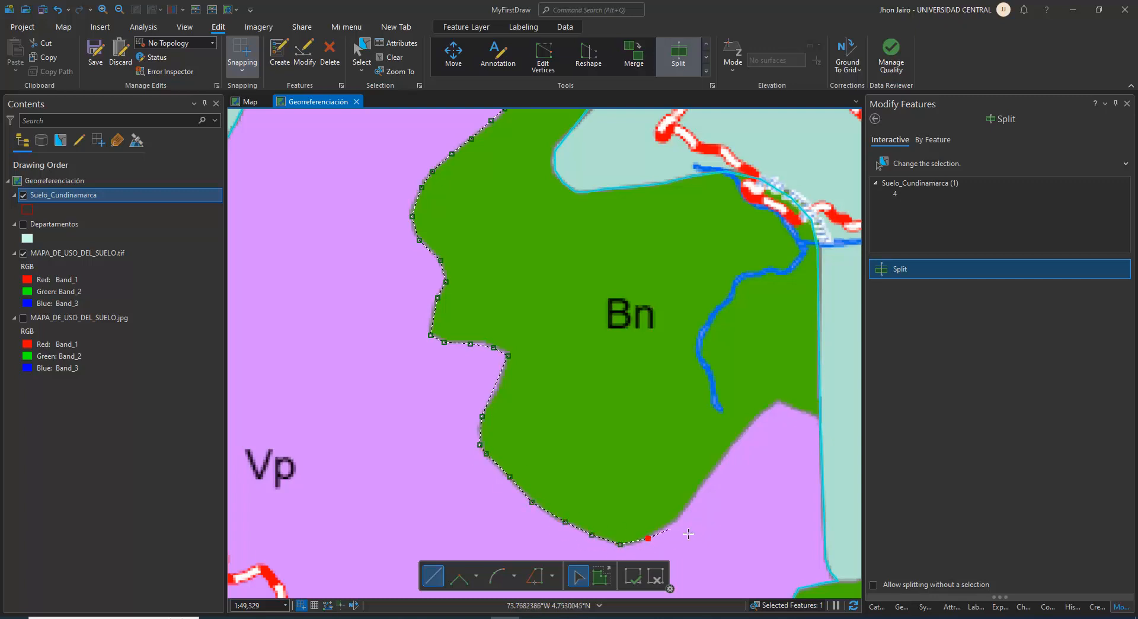
pyautogui.moveTo(742, 453); pyautogui.dragTo(620, 492)
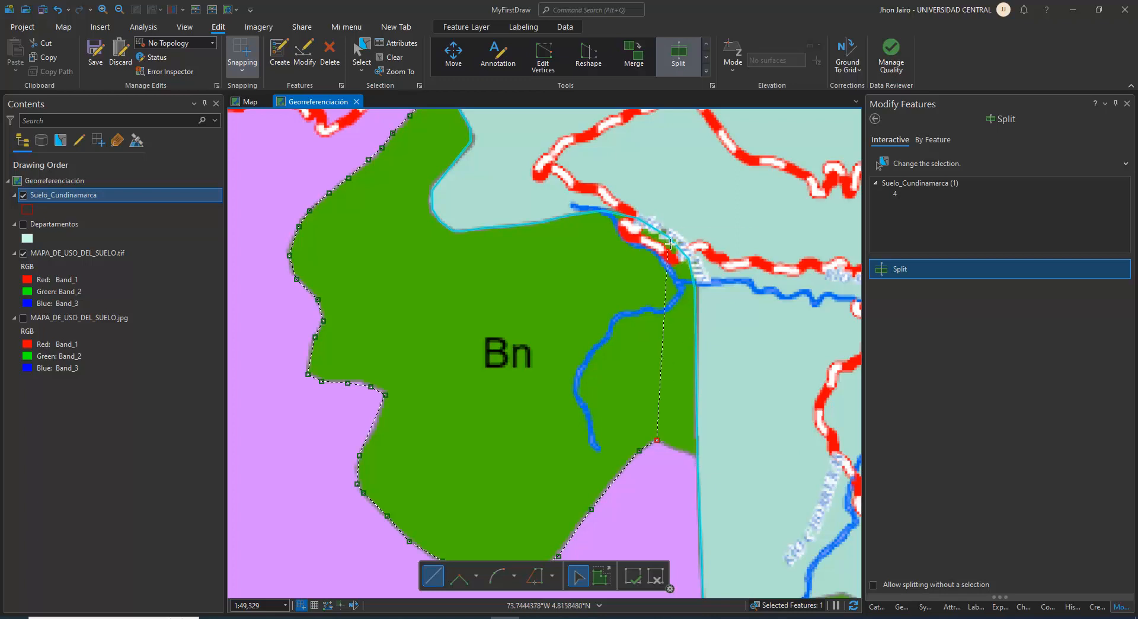
pyautogui.doubleClick(722, 466)
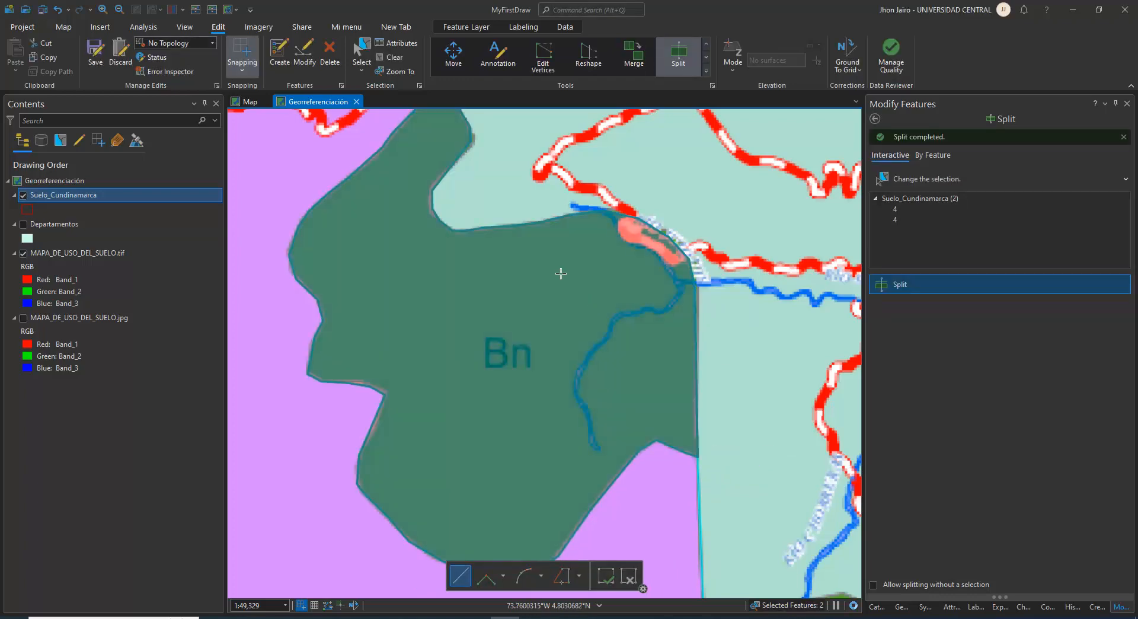
# Clear the selection, check the remaining Vp polygon by selecting it, and select only the split-off Bn polygon
pyautogui.moveTo(387, 332); pyautogui.dragTo(593, 444)
pyautogui.scroll(-4, 528, 406)
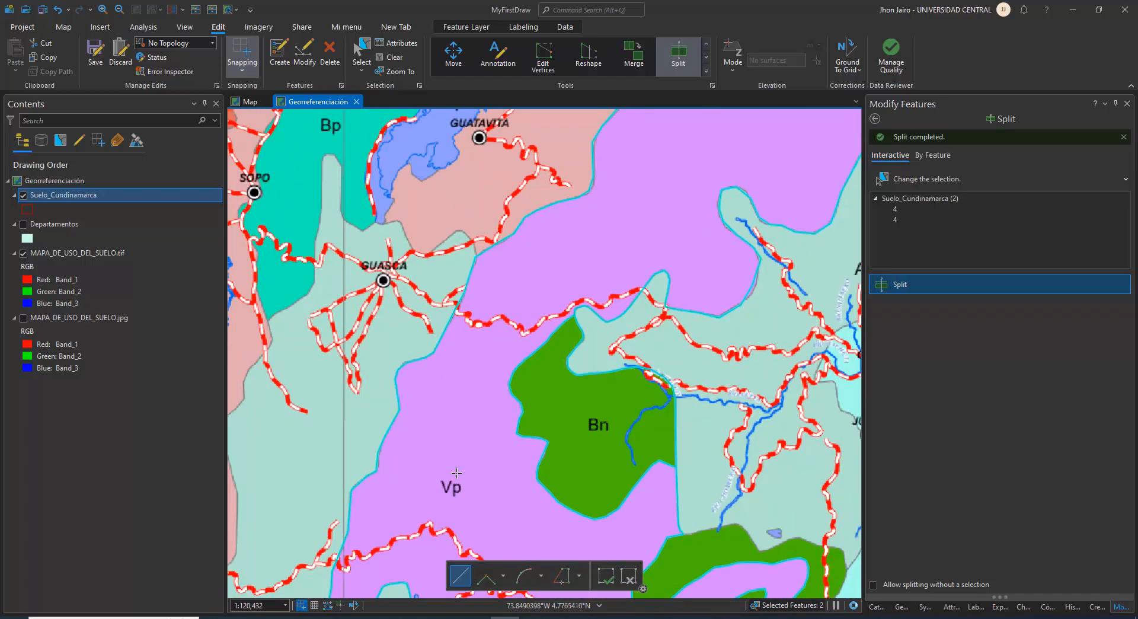
pyautogui.click(390, 59)
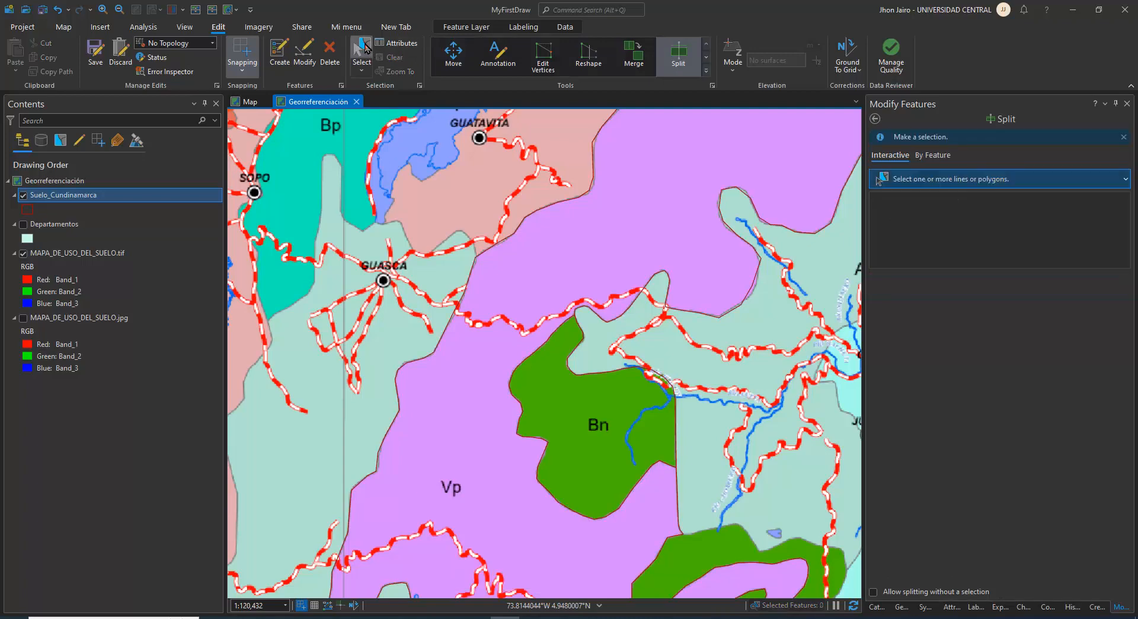
pyautogui.click(497, 458)
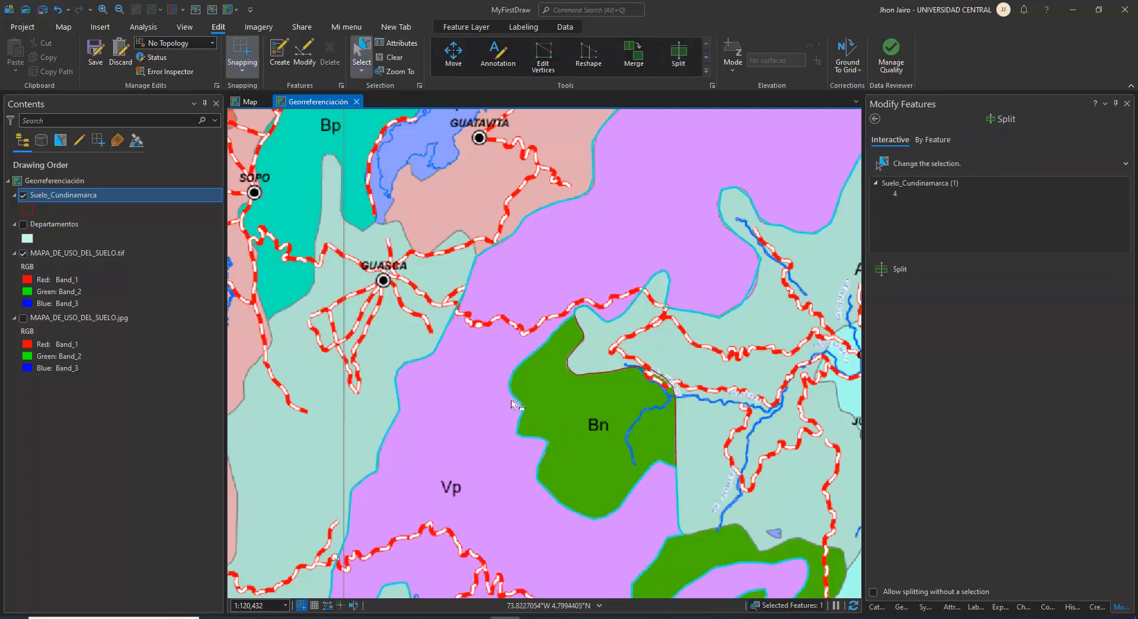
pyautogui.click(583, 442)
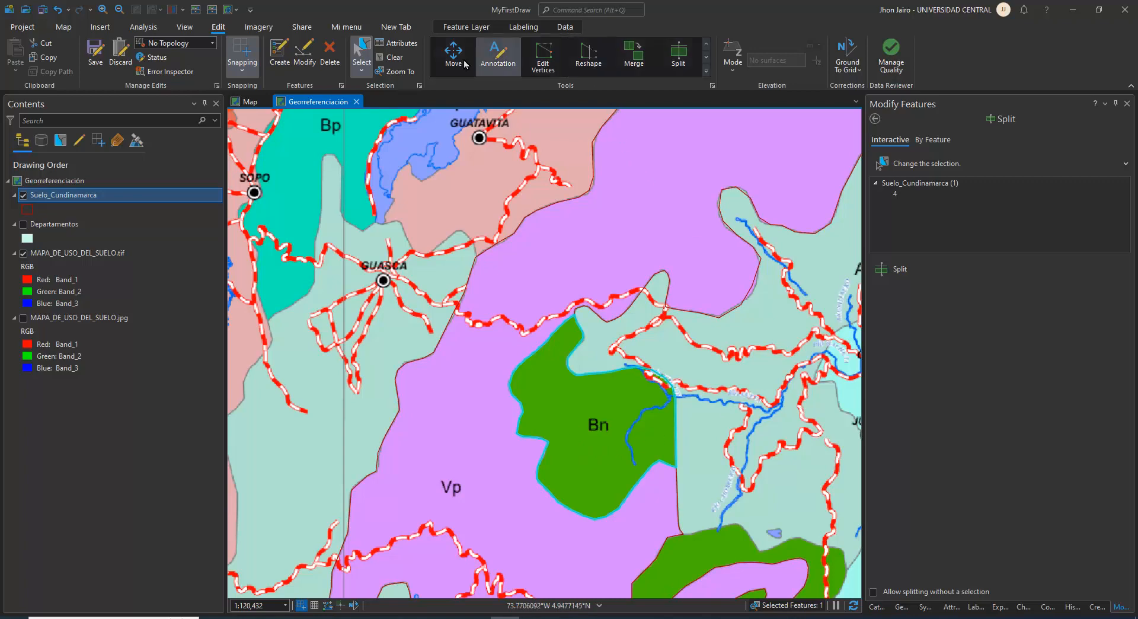
# Open the Bn polygon's attributes and set its simbolo to Bn
pyautogui.click(396, 43)
pyautogui.click(929, 388)
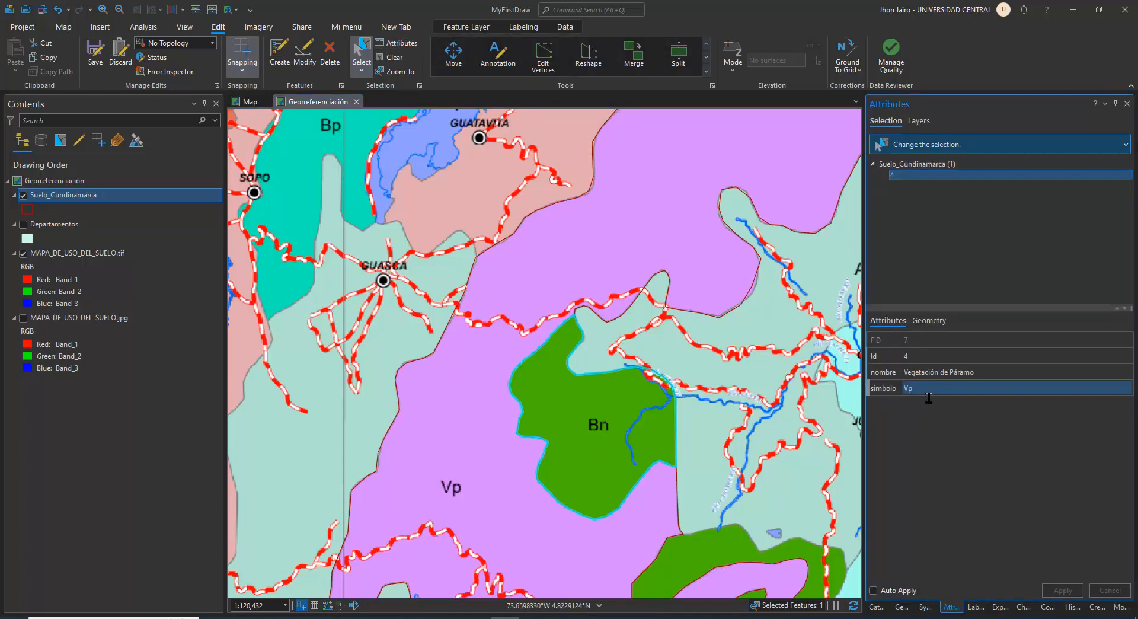
pyautogui.click(928, 394)
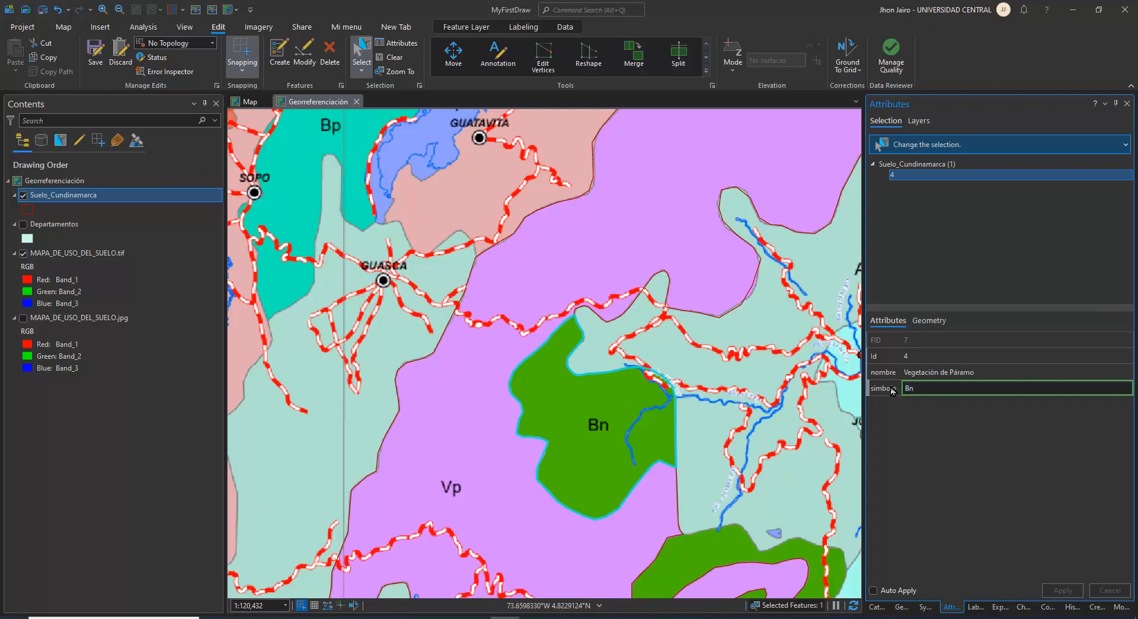
# Look up Bn in the map legend and set the polygon's nombre to Bosque Natural
pyautogui.moveTo(724, 466); pyautogui.dragTo(430, 288)
pyautogui.scroll(-5, 563, 429)
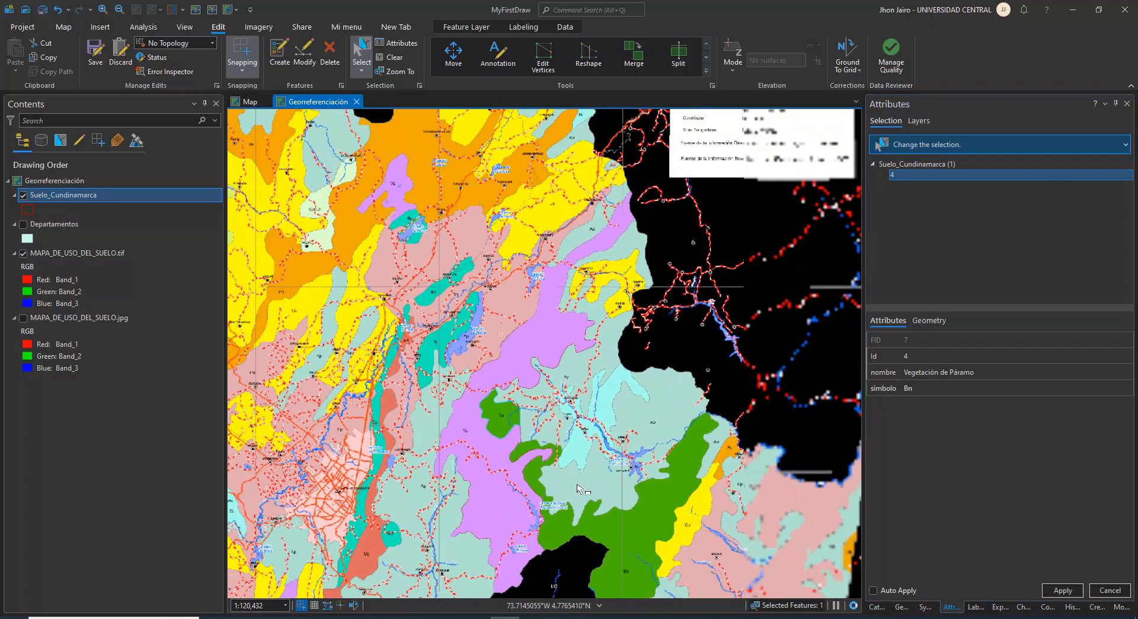
pyautogui.moveTo(596, 462); pyautogui.dragTo(435, 255)
pyautogui.moveTo(510, 479); pyautogui.dragTo(555, 301)
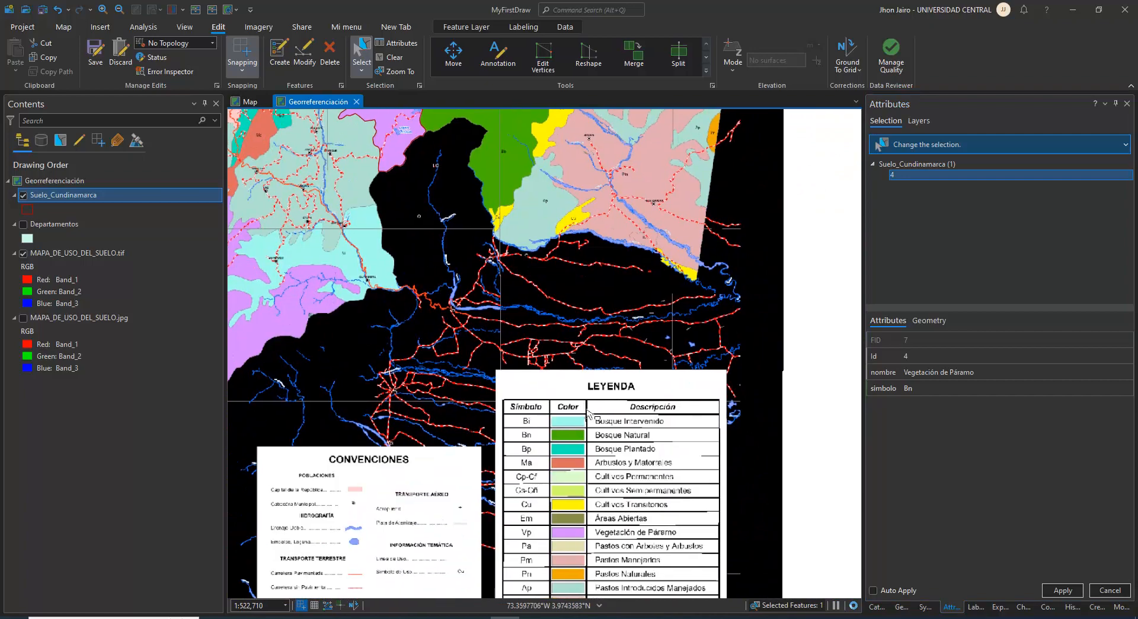
pyautogui.scroll(3, 584, 444)
pyautogui.scroll(5, 586, 451)
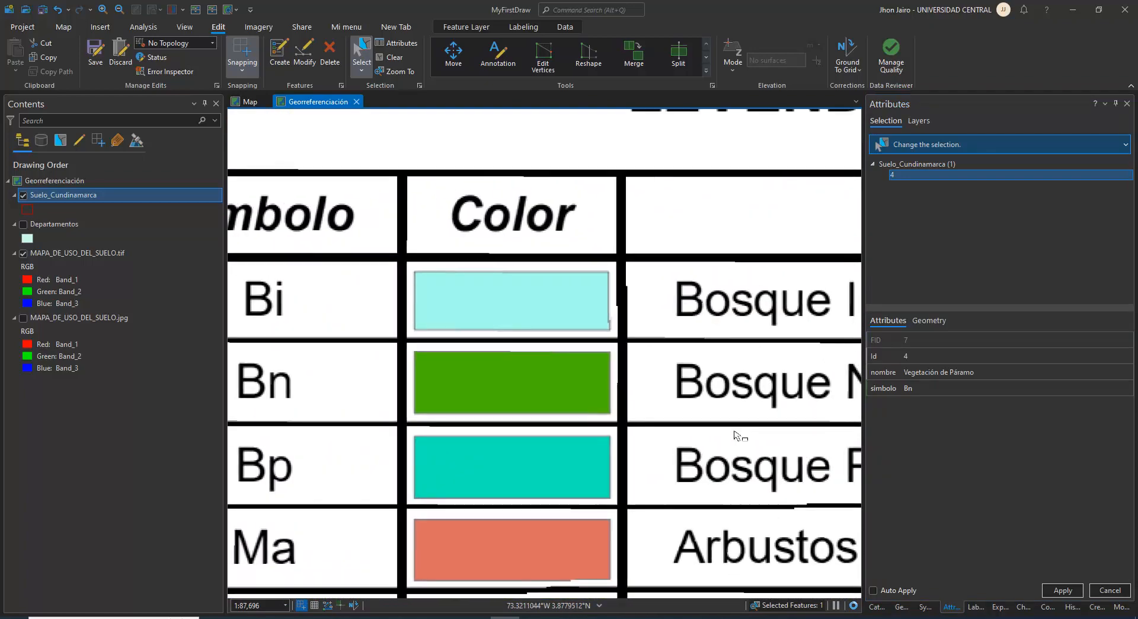
pyautogui.scroll(-2, 741, 436)
pyautogui.moveTo(741, 437); pyautogui.dragTo(592, 417)
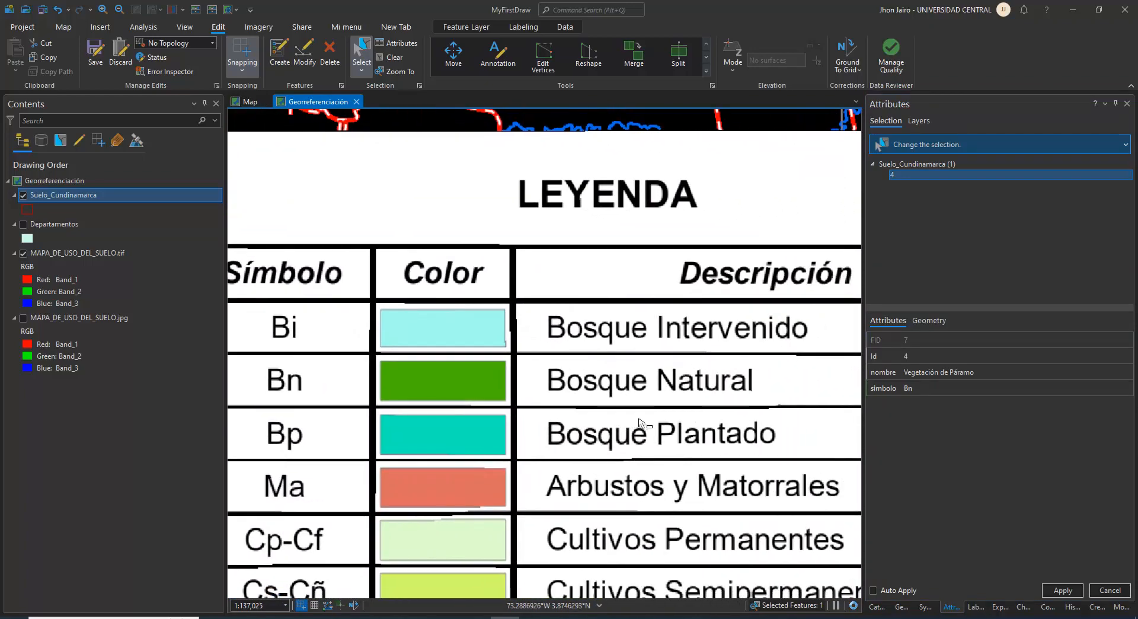
pyautogui.click(945, 378)
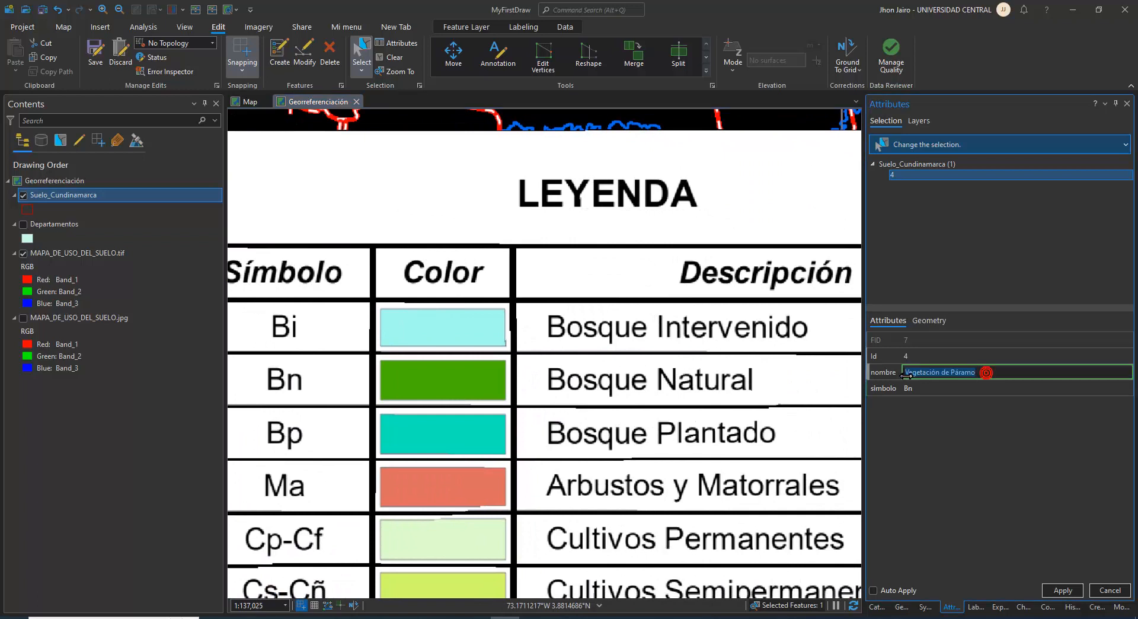
pyautogui.write('Bosque Natural')
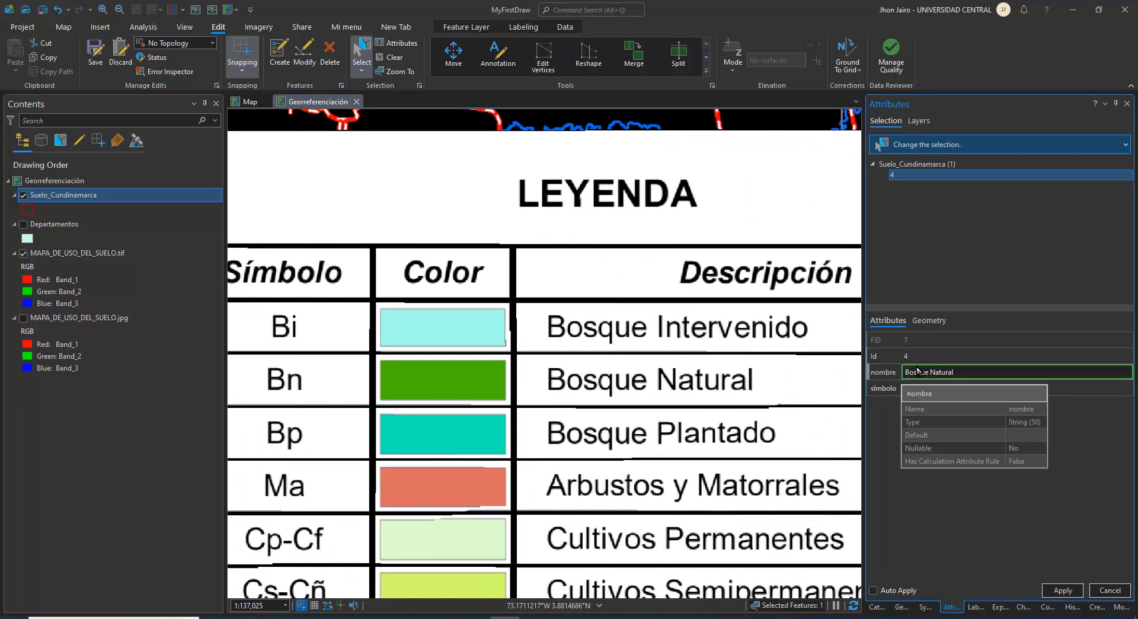
# Set the Bn polygon's Id to 5 and apply the attribute edits
pyautogui.click(924, 358)
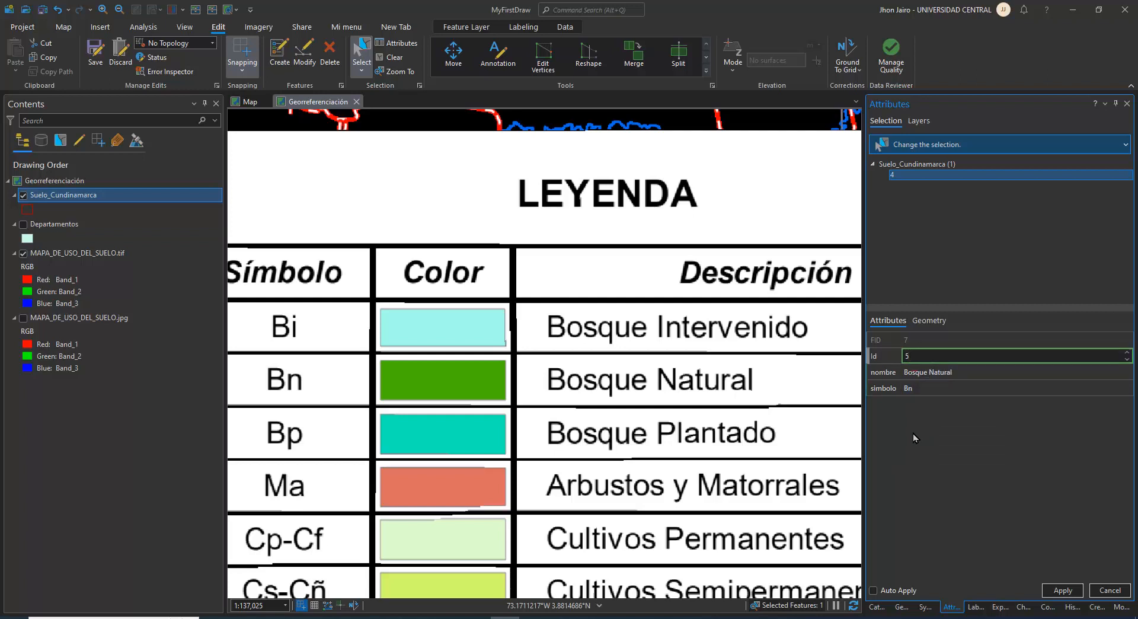
pyautogui.write('5')
pyautogui.click(1053, 592)
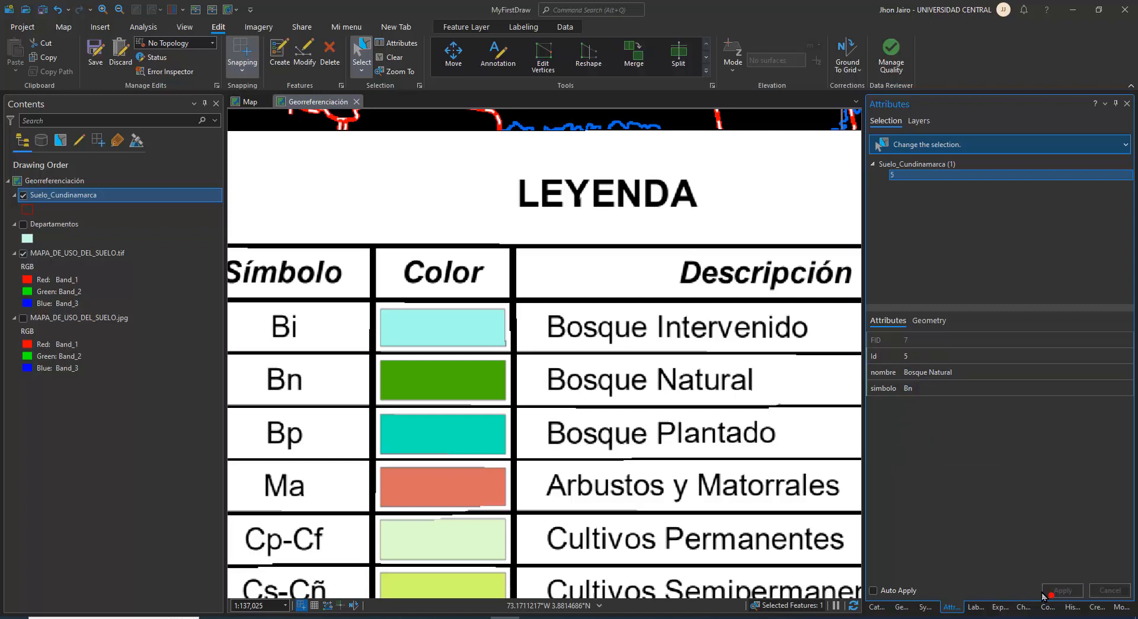
# Open the Suelo_Cundinamarca attribute table and enlarge it to review the polygon records
pyautogui.rightClick(54, 199)
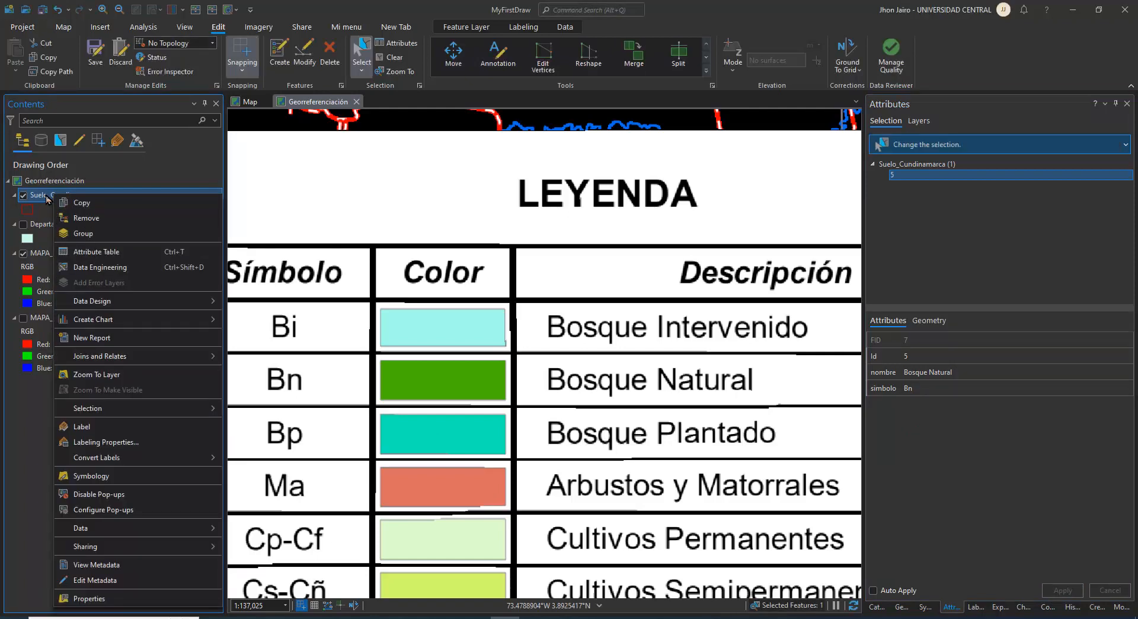
pyautogui.rightClick(48, 199)
pyautogui.click(69, 252)
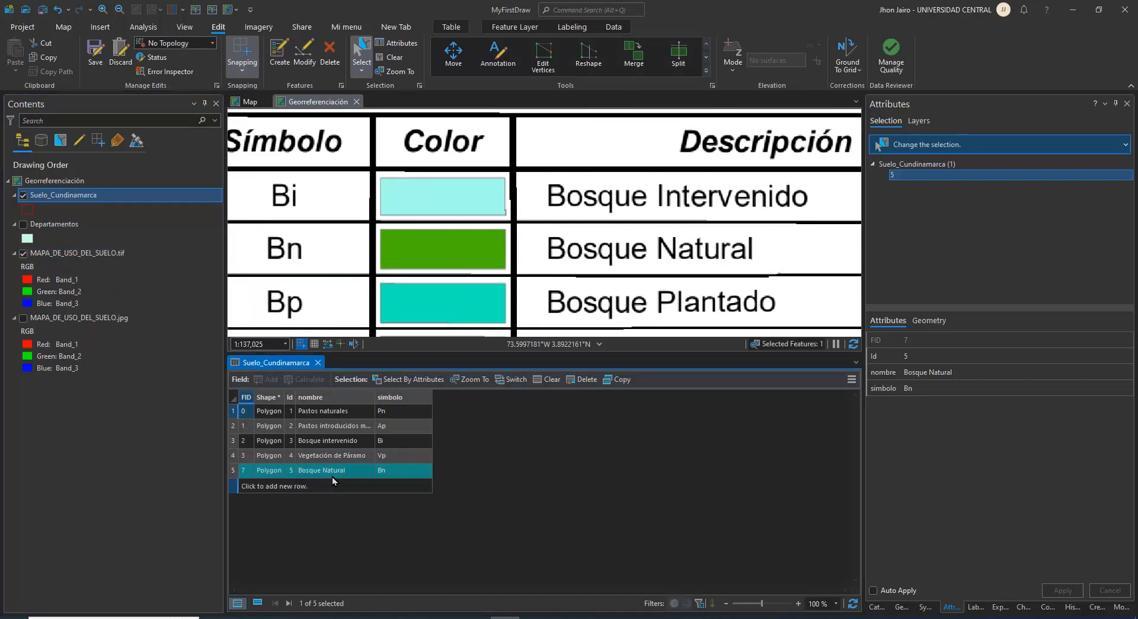
pyautogui.keyDown('ctrl'); pyautogui.scroll(6, 341, 480); pyautogui.keyUp('ctrl')
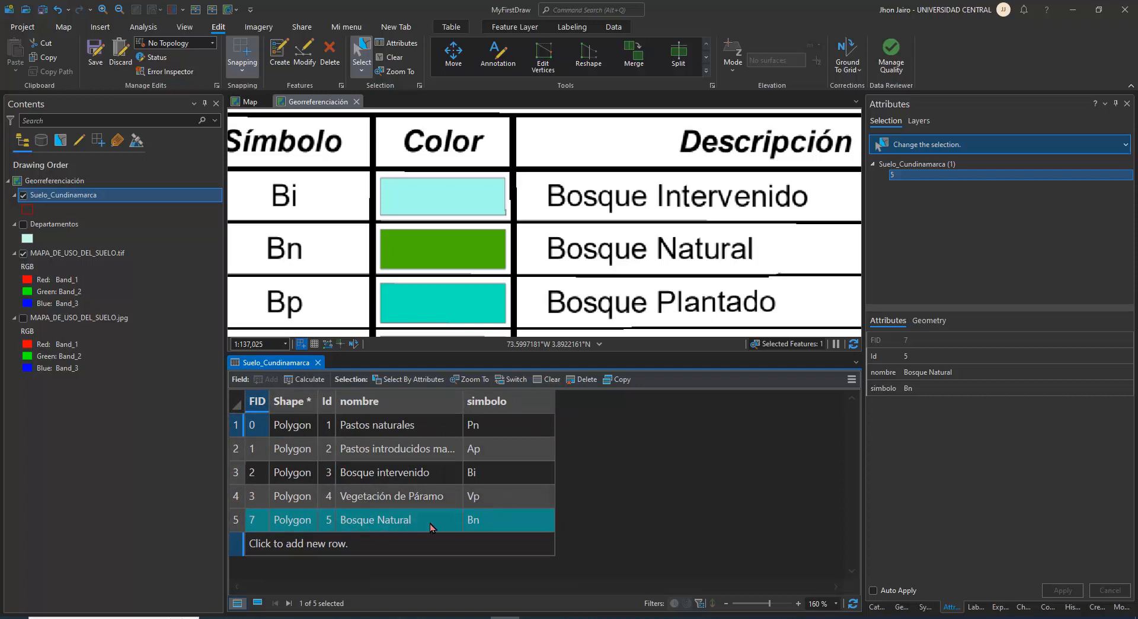
# Save all edits to Suelo_Cundinamarca and clear the feature selection
pyautogui.click(96, 47)
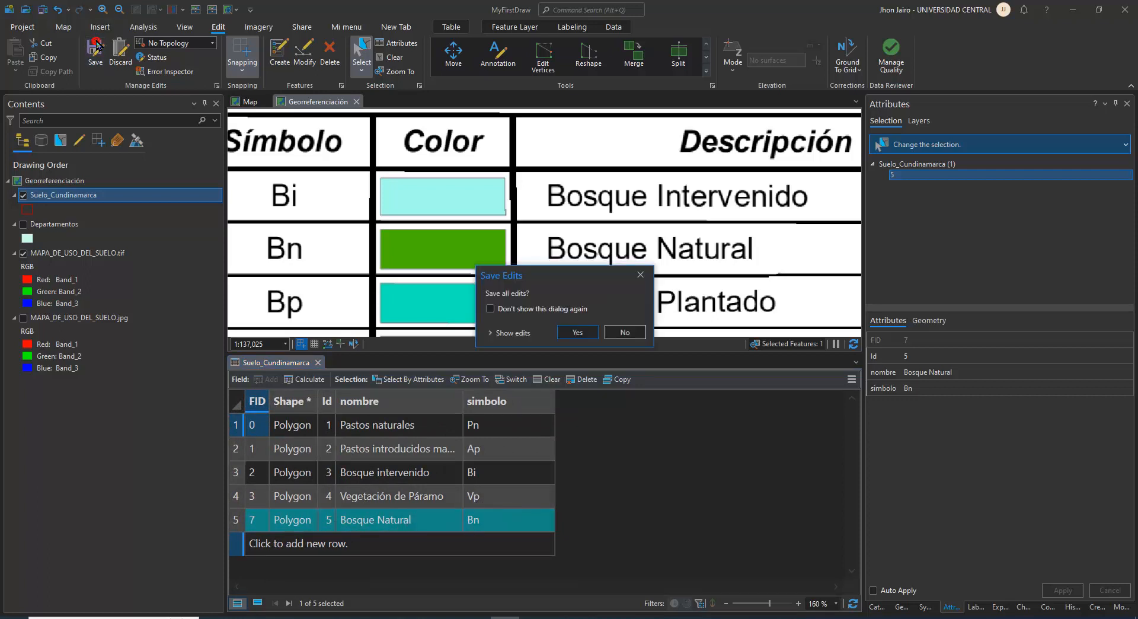
pyautogui.click(570, 332)
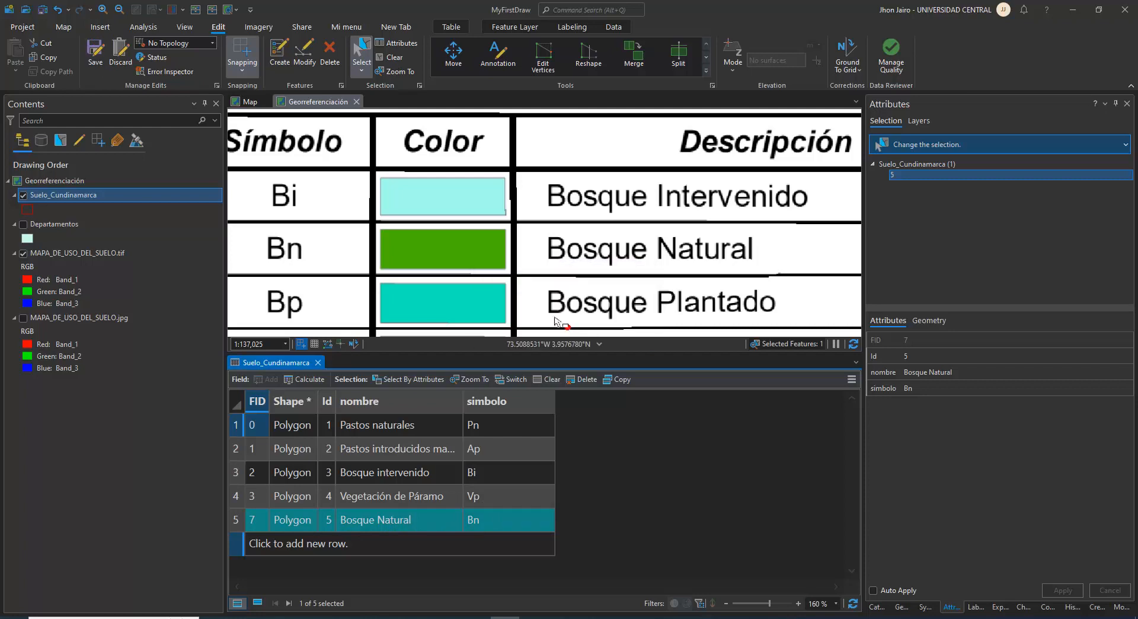
pyautogui.click(386, 59)
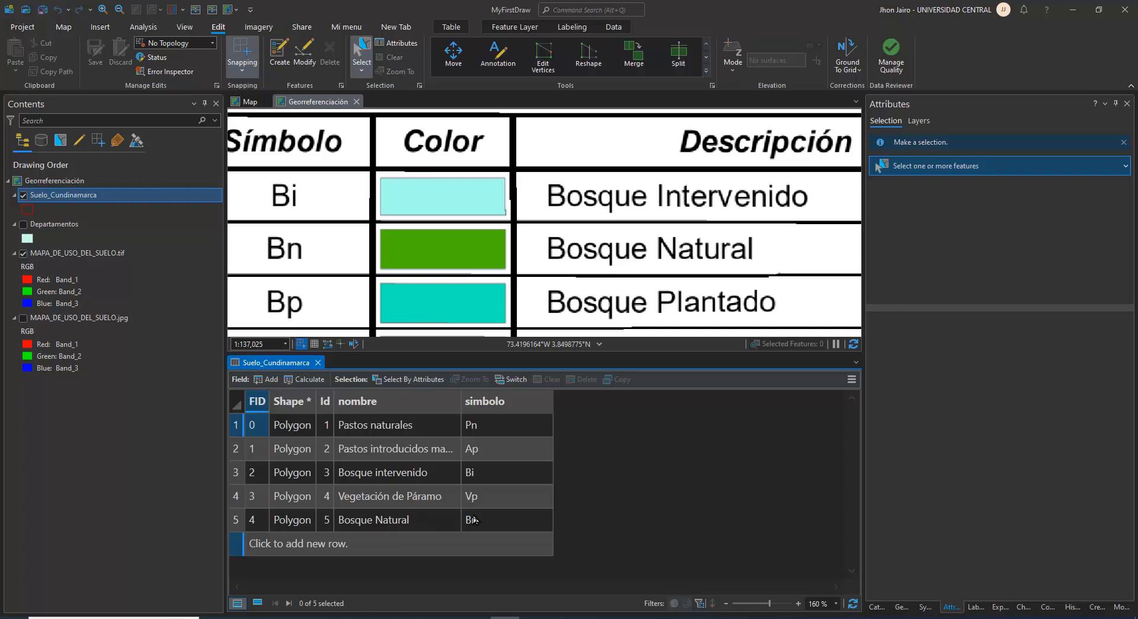
pyautogui.scroll(-8, 454, 220)
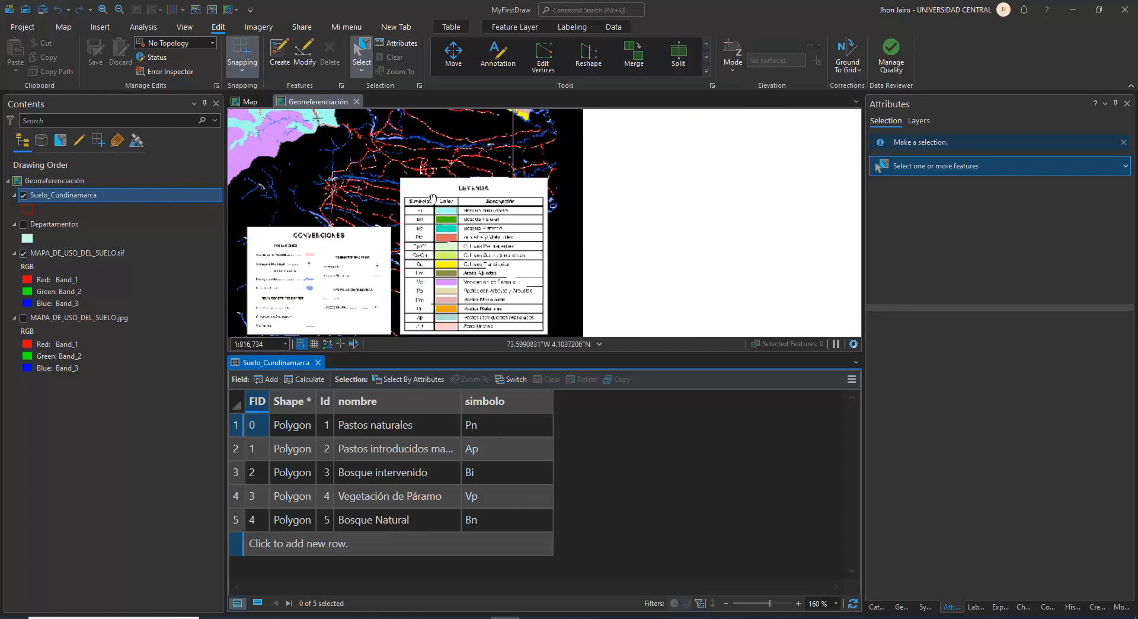
pyautogui.moveTo(391, 160); pyautogui.dragTo(647, 345)
pyautogui.moveTo(607, 179); pyautogui.dragTo(583, 213)
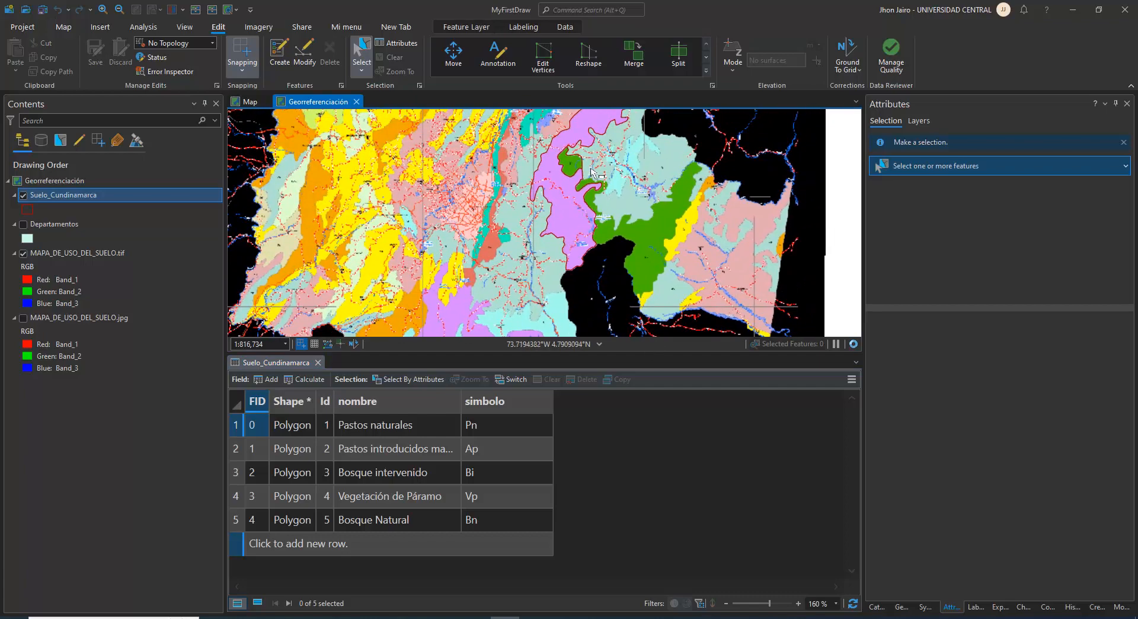
pyautogui.scroll(3, 591, 170)
pyautogui.moveTo(790, 234); pyautogui.dragTo(723, 290)
pyautogui.scroll(-6, 554, 213)
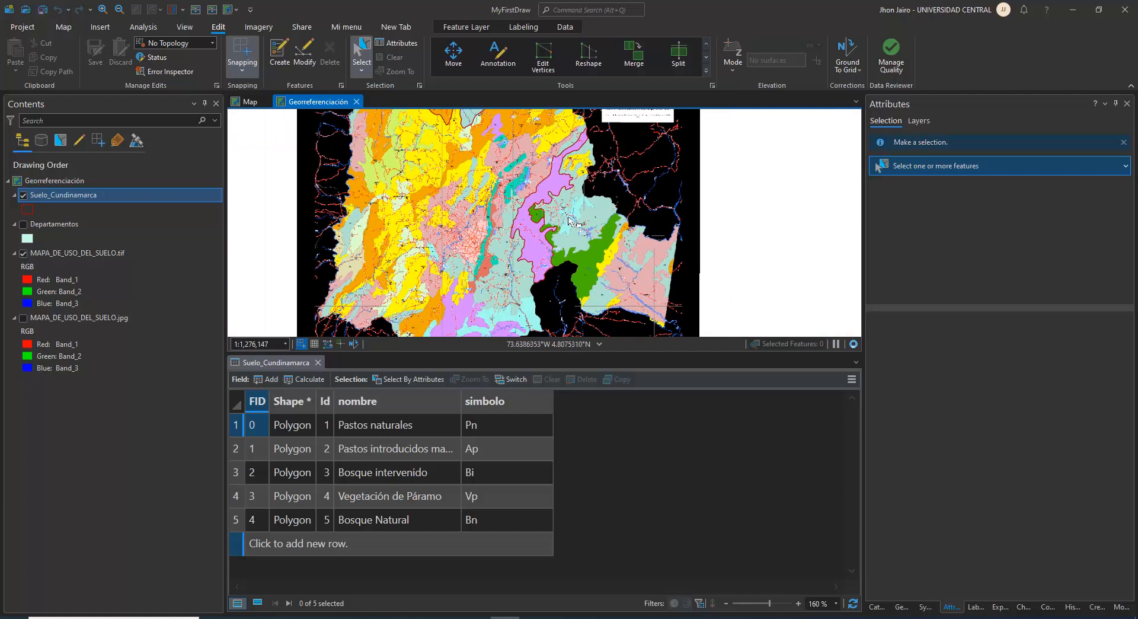
# Start a new Suelo_Cundinamarca polygon at the southern tip of the large eastern Bn zone and sketch its edge along the small Cu zone
pyautogui.scroll(3, 583, 272)
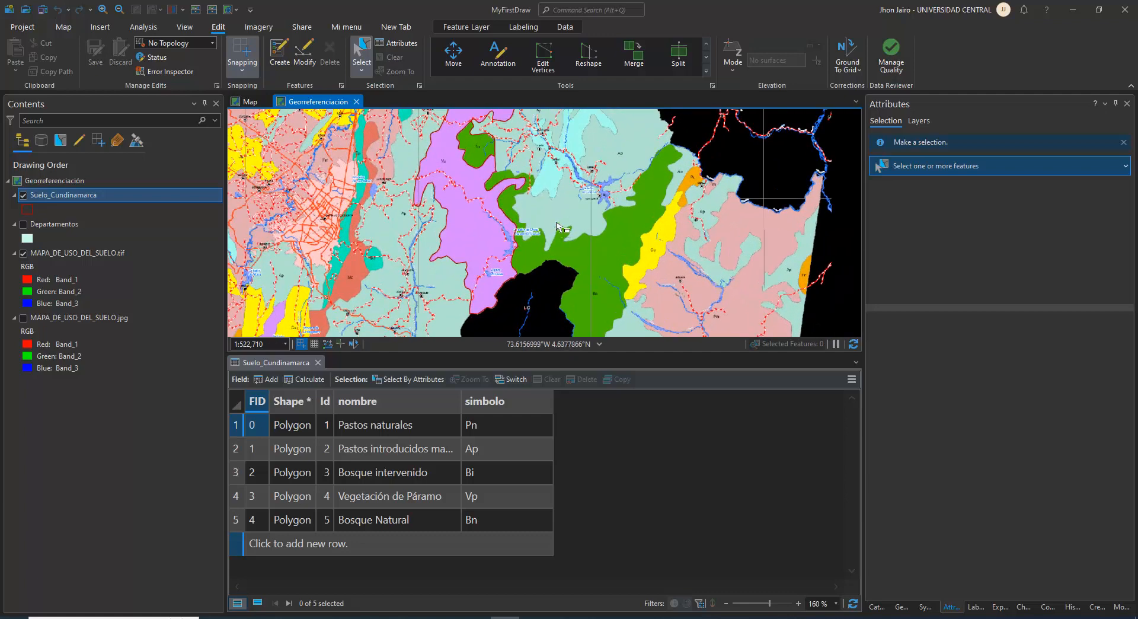
pyautogui.scroll(2, 557, 225)
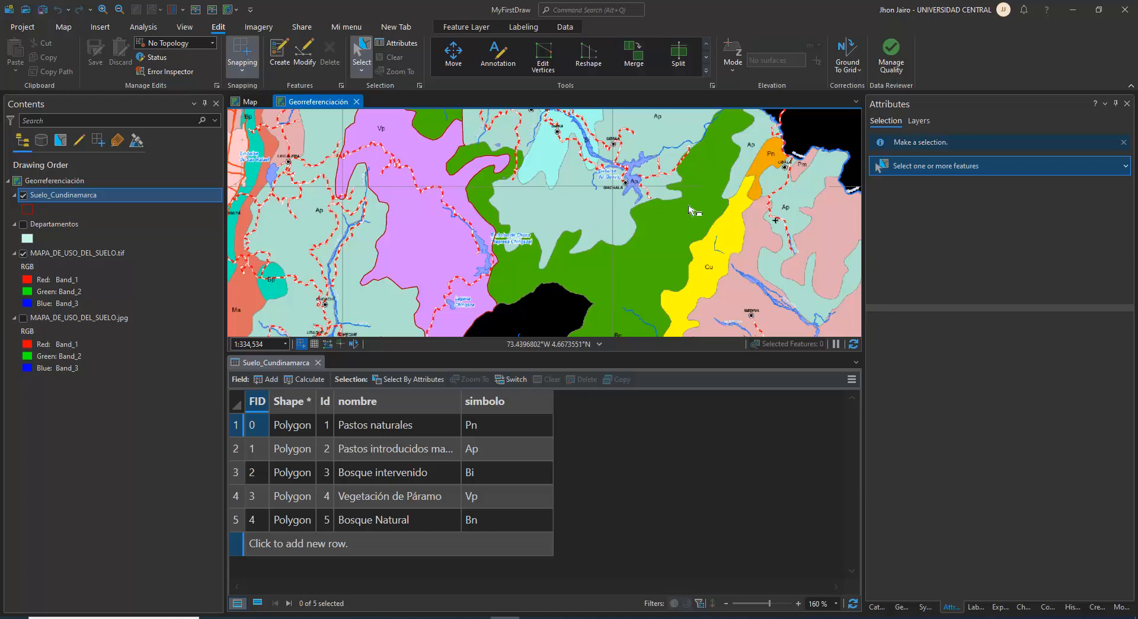
pyautogui.moveTo(689, 210); pyautogui.dragTo(622, 148)
pyautogui.moveTo(578, 292); pyautogui.dragTo(585, 183)
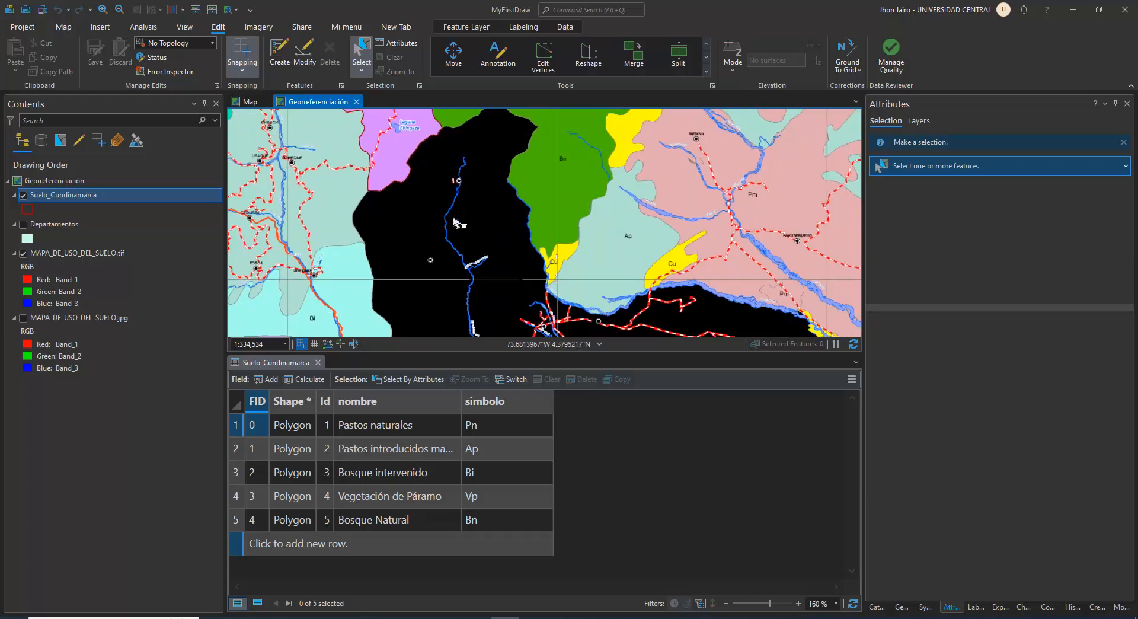
pyautogui.click(279, 53)
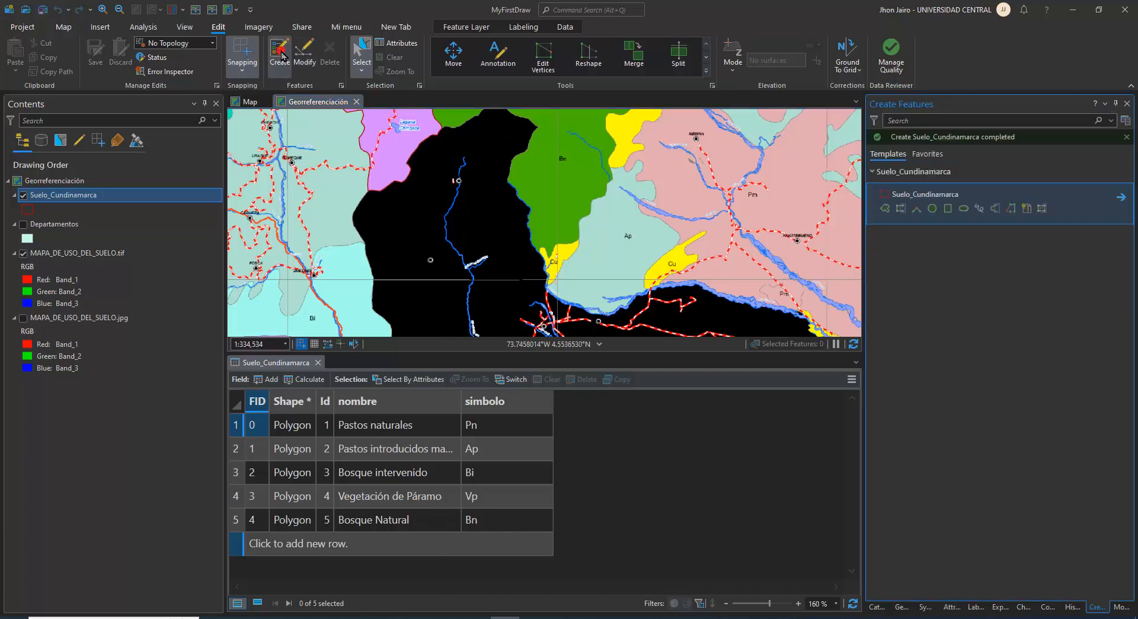
pyautogui.click(885, 230)
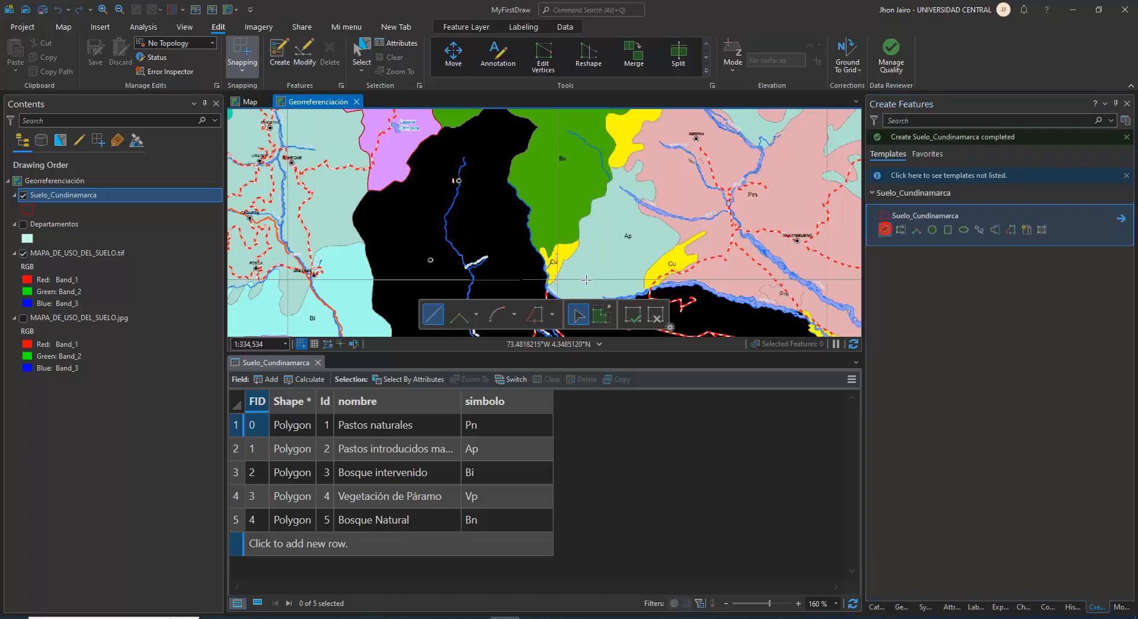
pyautogui.scroll(3, 533, 255)
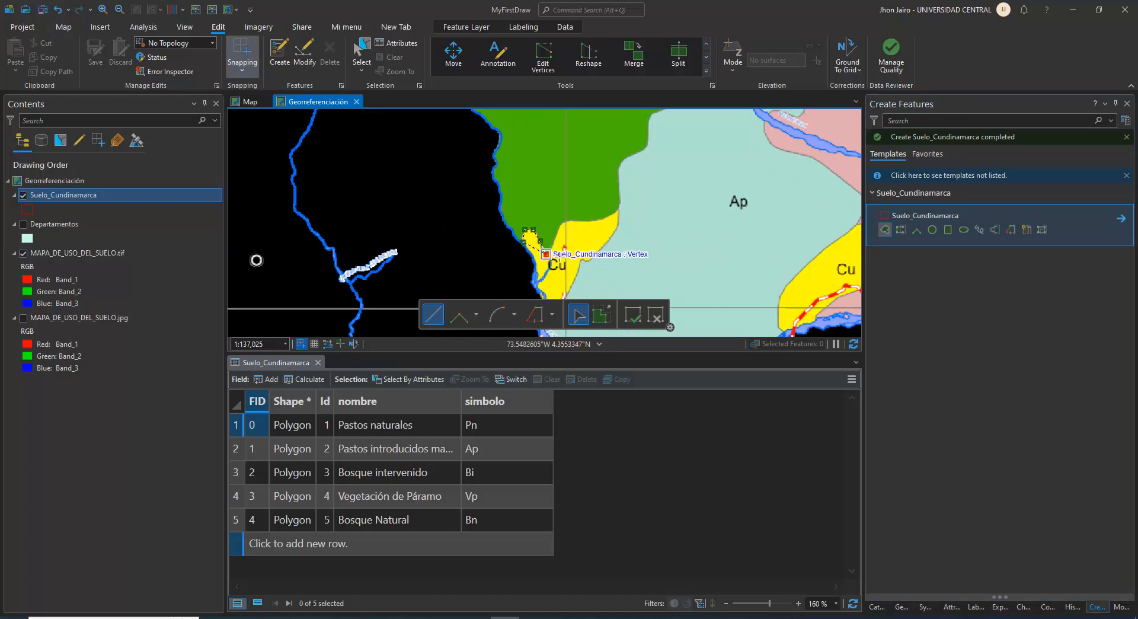
pyautogui.click(561, 223)
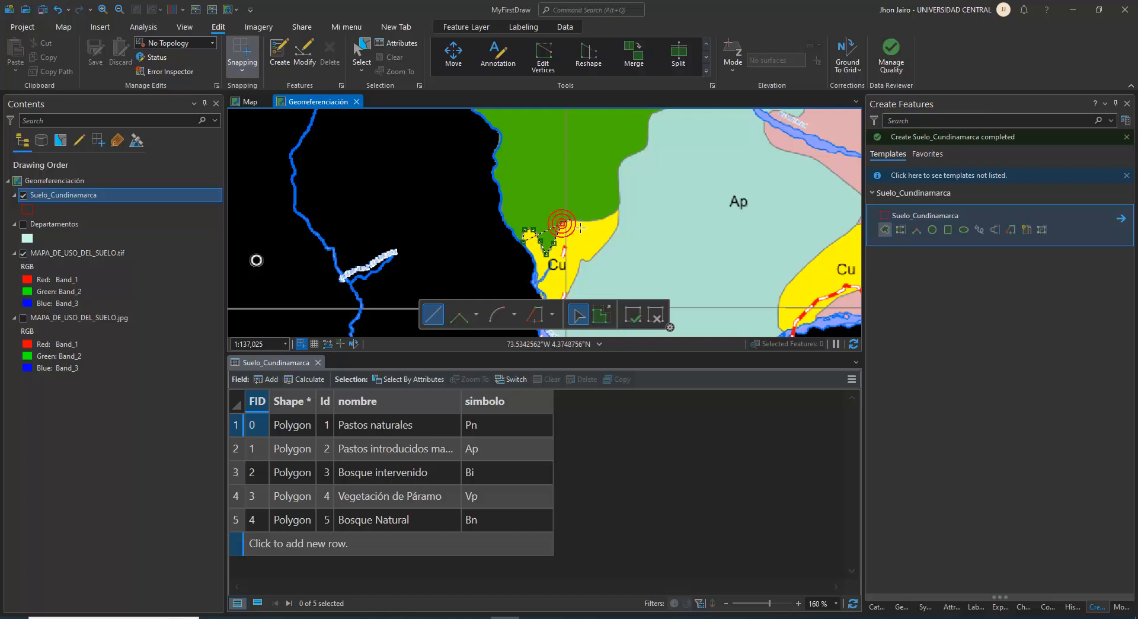
pyautogui.click(589, 220)
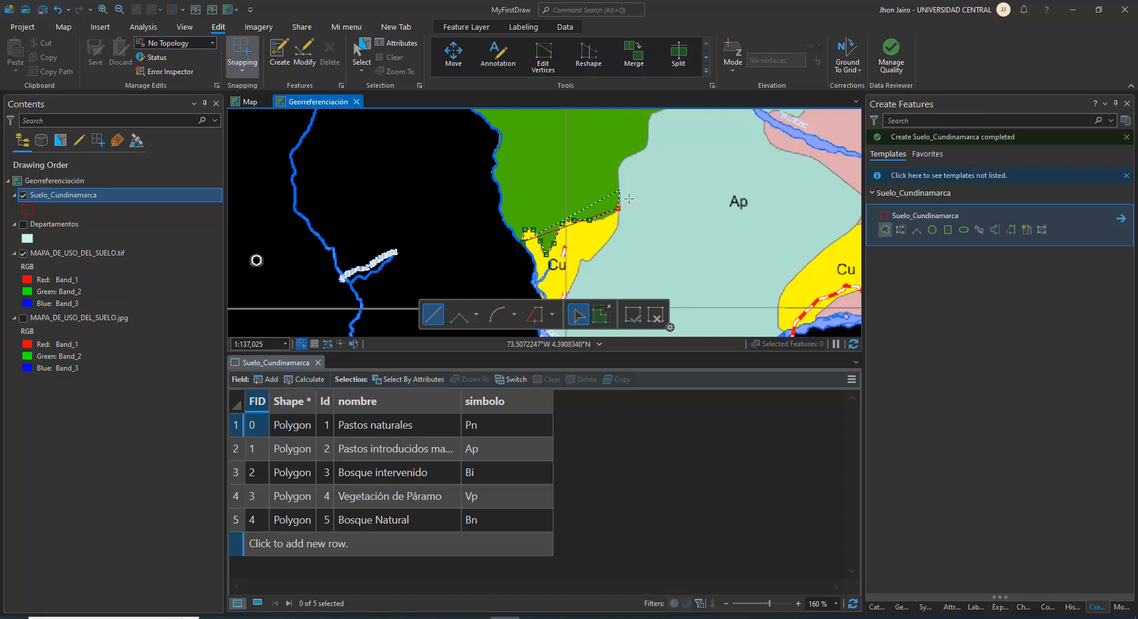
# Undo the misplaced vertex and sketch the Bn outline along the rest of the small Cu zone's upper edge to the Ap zone
pyautogui.scroll(5, 619, 207)
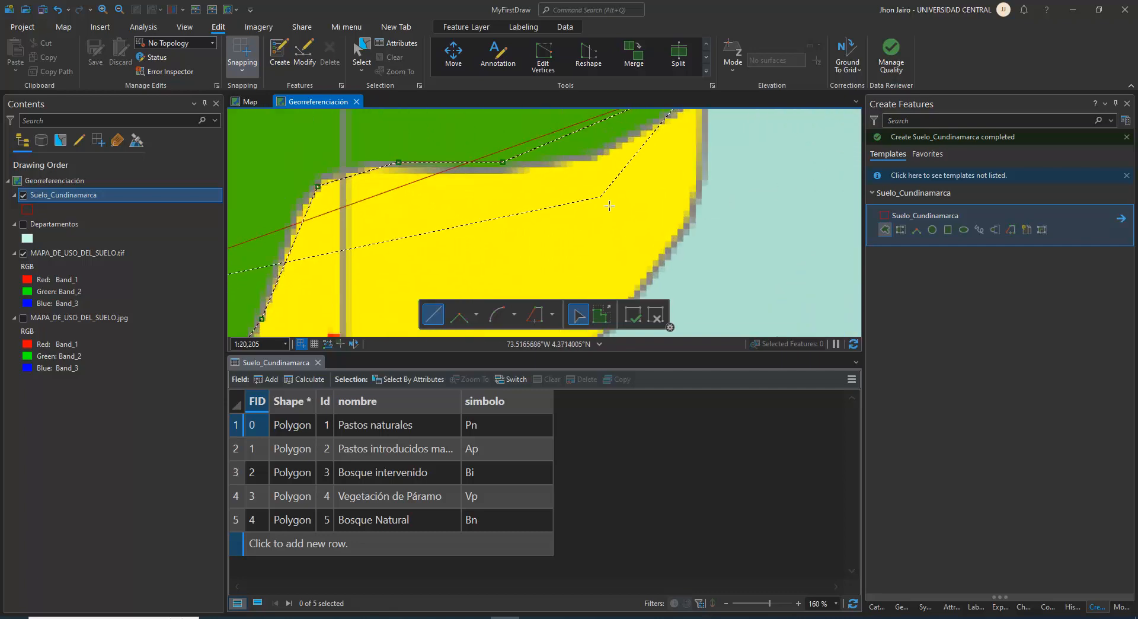
pyautogui.hotkey('ctrl', 'z')
pyautogui.click(561, 163)
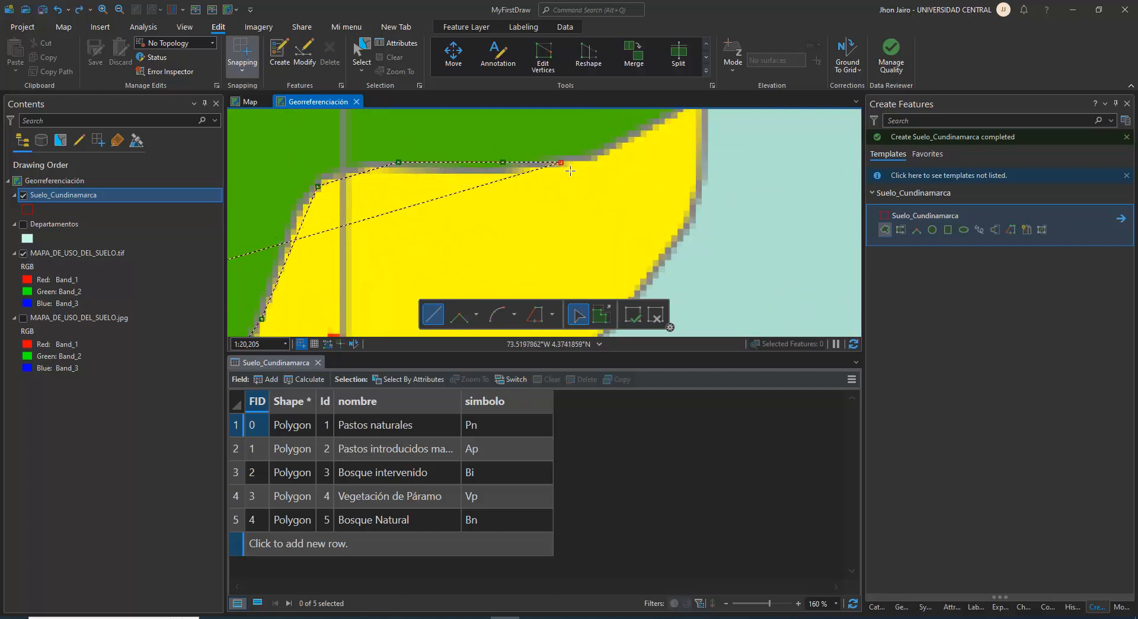
pyautogui.click(597, 150)
pyautogui.moveTo(639, 145); pyautogui.dragTo(576, 263)
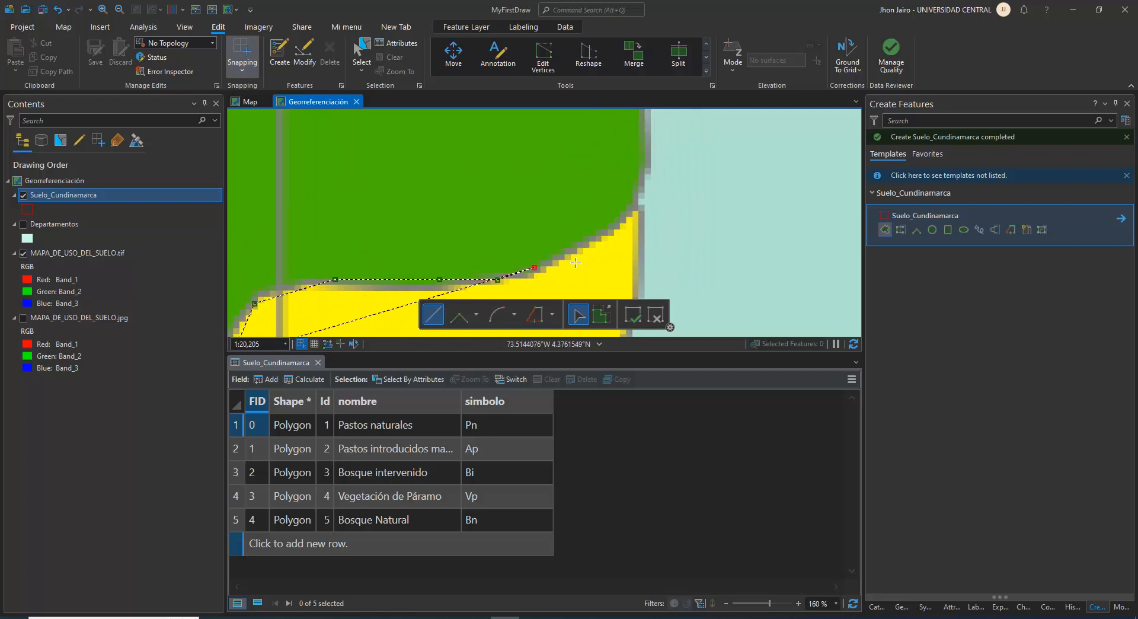
pyautogui.click(604, 231)
pyautogui.click(637, 204)
# Continue the Bn outline north along the Ap border and around its first bend
pyautogui.click(649, 150)
pyautogui.moveTo(649, 151); pyautogui.dragTo(645, 265)
pyautogui.click(638, 192)
pyautogui.scroll(-3, 647, 201)
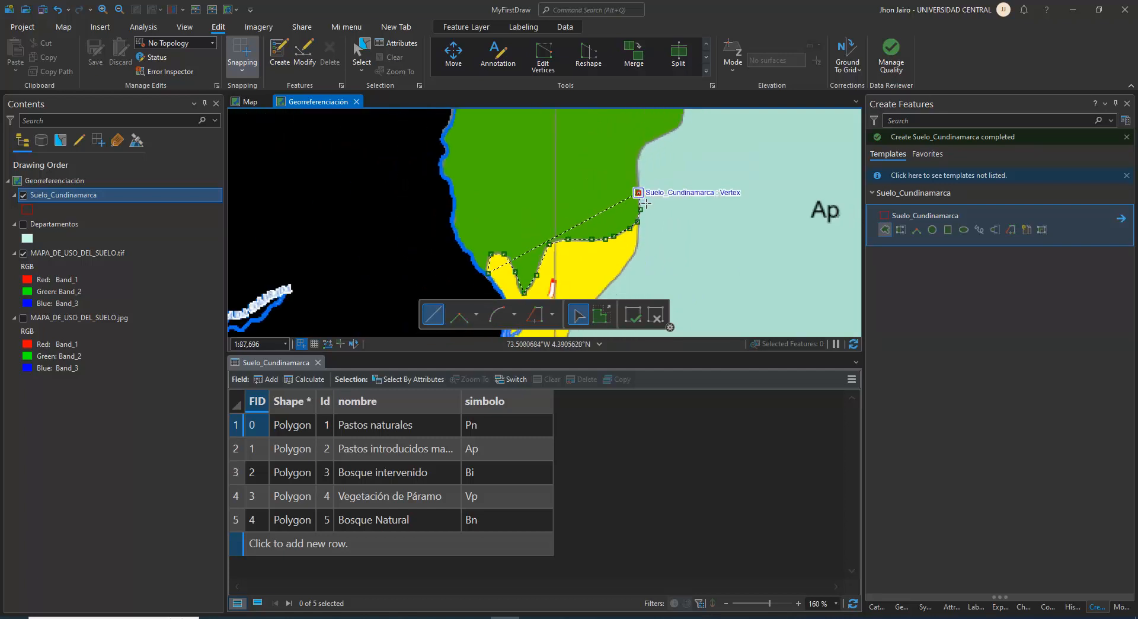
pyautogui.click(639, 163)
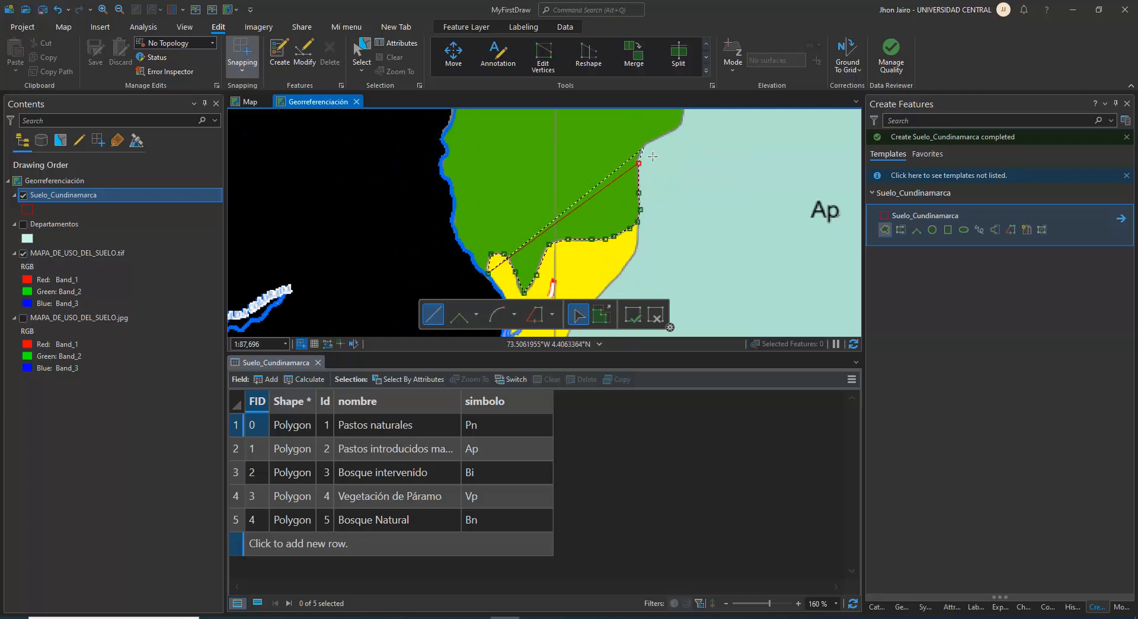
pyautogui.click(644, 147)
pyautogui.click(656, 138)
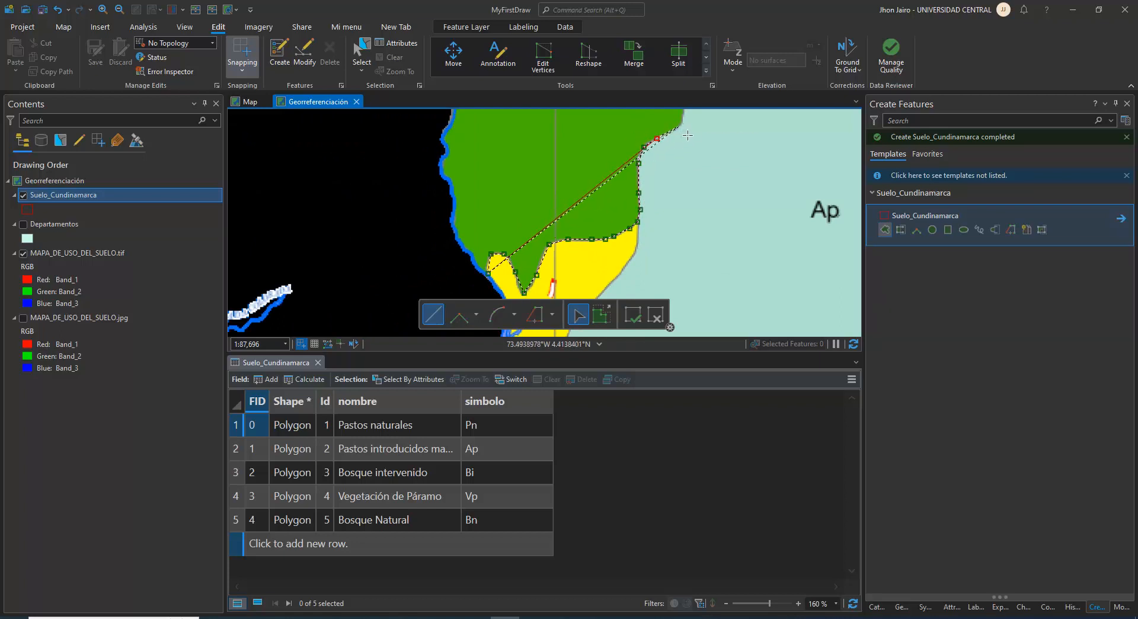
# Extend the Bn outline northeast along the next curve of the Ap border
pyautogui.moveTo(681, 129); pyautogui.dragTo(631, 249)
pyautogui.scroll(2, 628, 247)
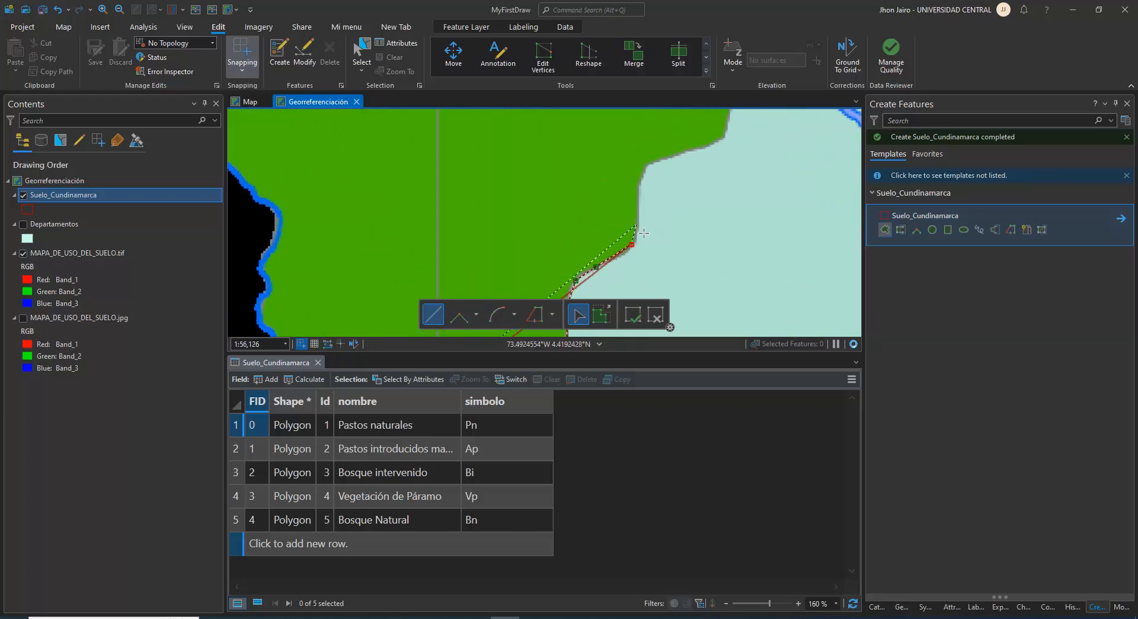
pyautogui.click(651, 190)
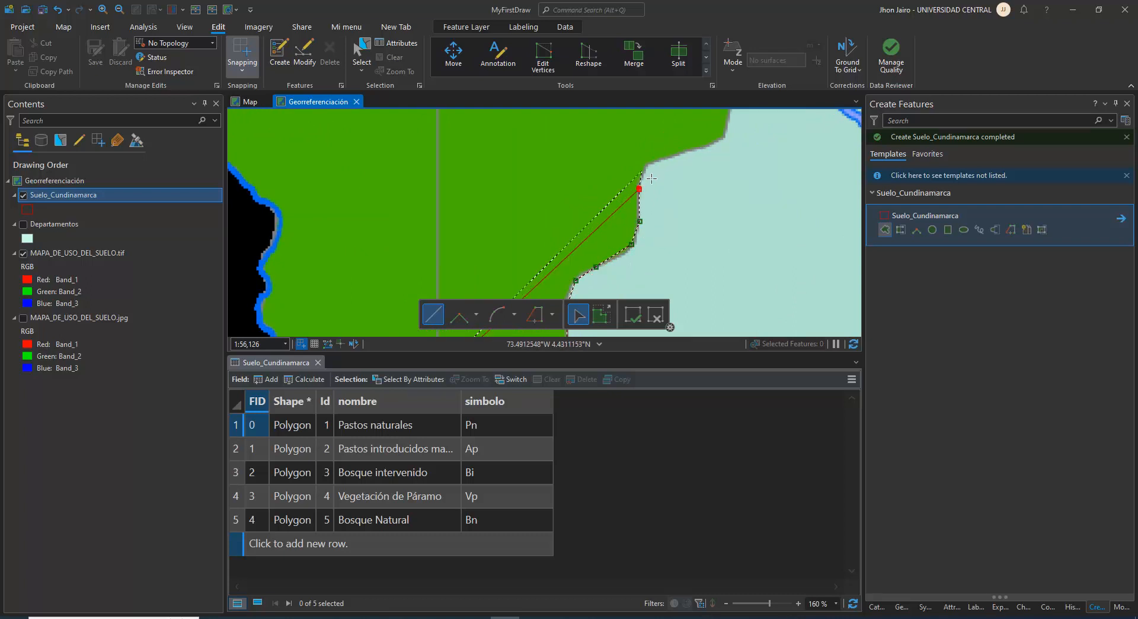
pyautogui.click(659, 159)
pyautogui.click(681, 151)
pyautogui.click(721, 155)
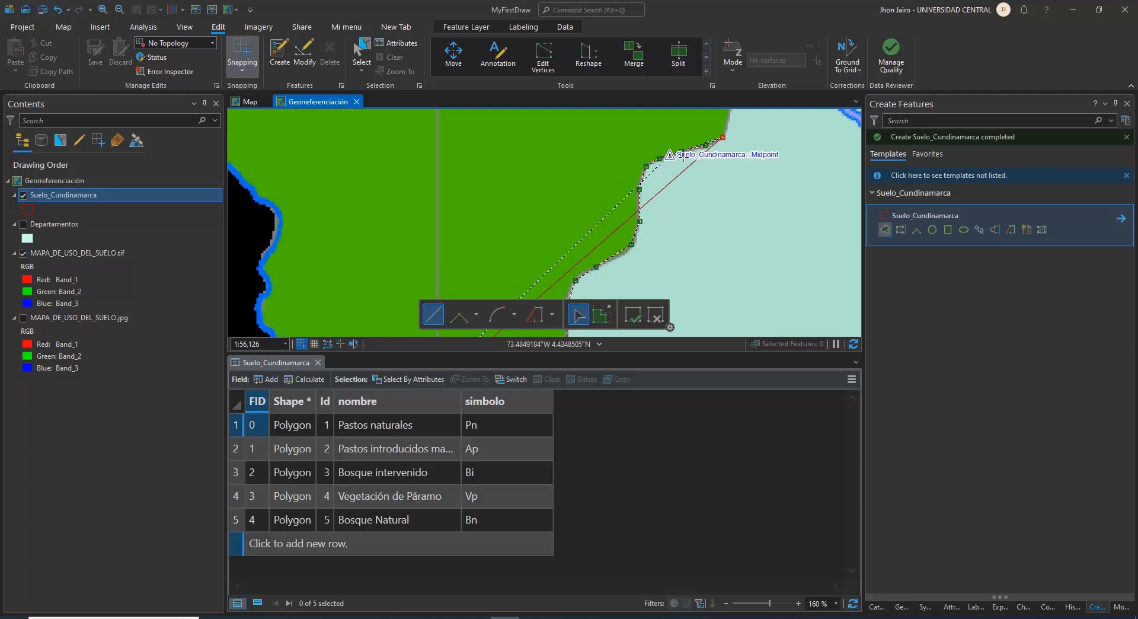
# Sketch the Bn outline around the eastern end of the curved Bn arm southwest of Gama, beside the light-blue zone
pyautogui.scroll(-5, 729, 195)
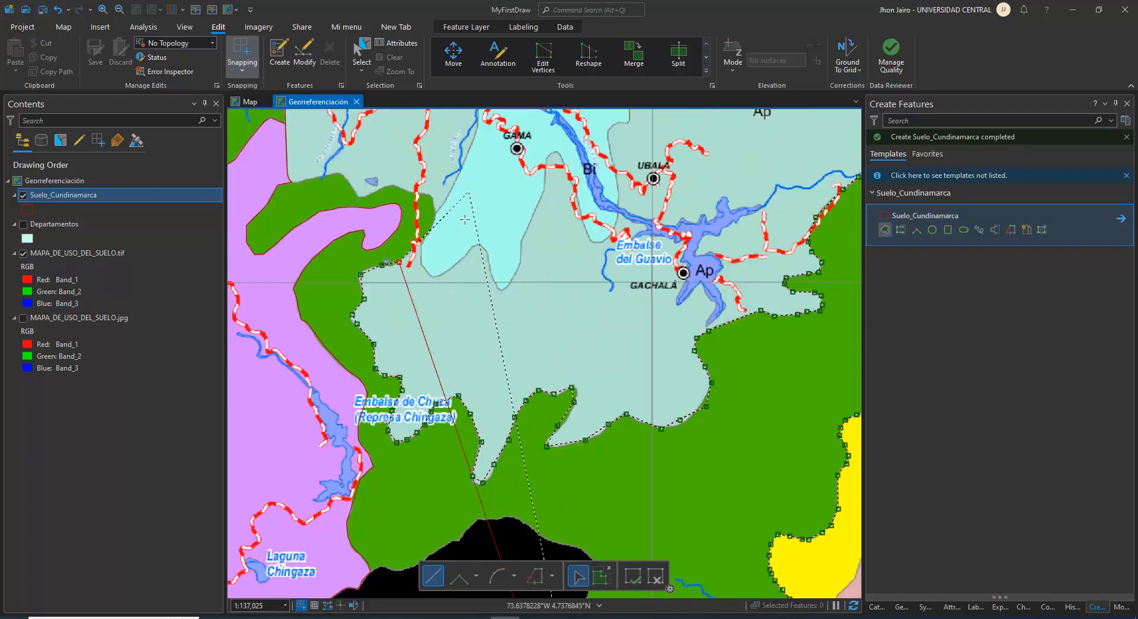
pyautogui.scroll(3, 399, 262)
pyautogui.click(386, 268)
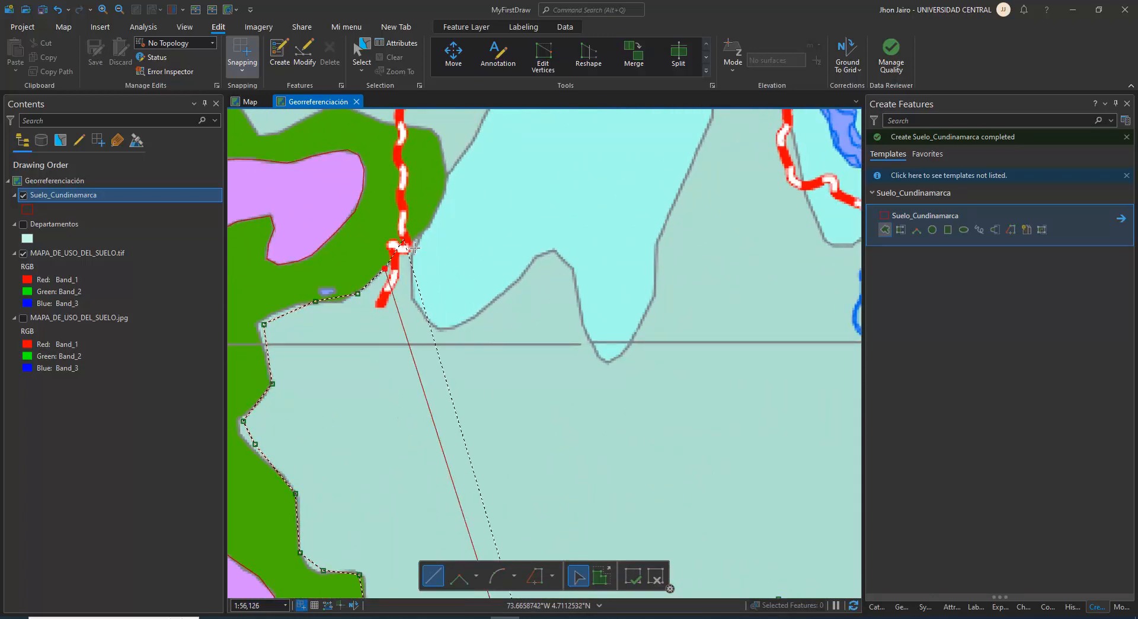
pyautogui.click(418, 236)
pyautogui.click(441, 206)
pyautogui.click(448, 176)
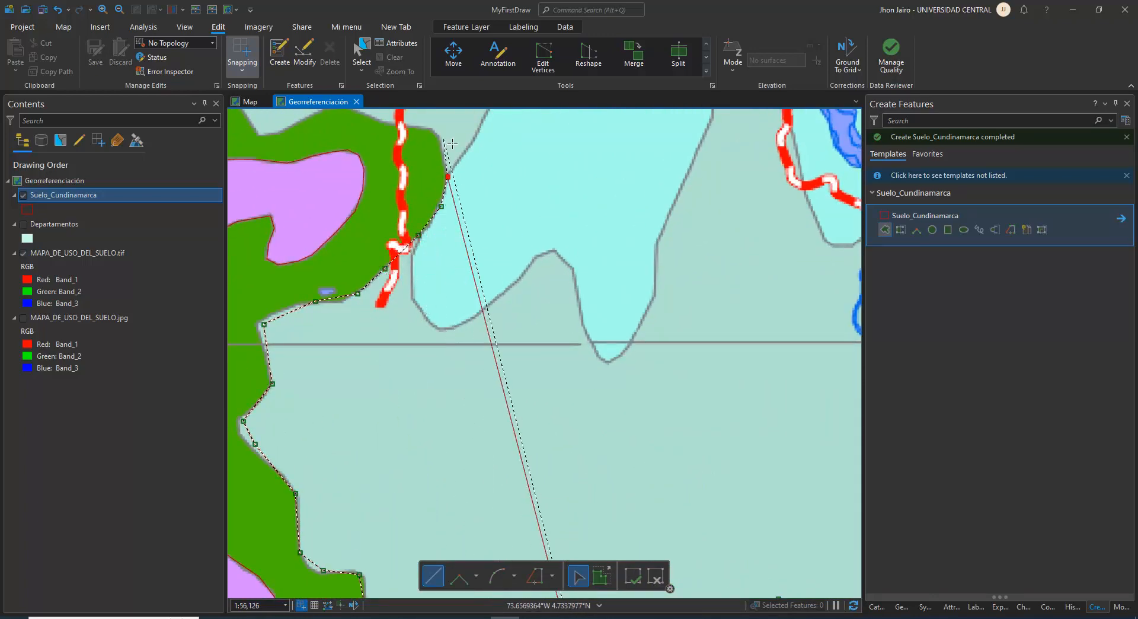
pyautogui.click(428, 142)
# Sketch the outline west along the Bn arm's northern edge, across the road to the notch below the small lake
pyautogui.moveTo(428, 143); pyautogui.dragTo(601, 293)
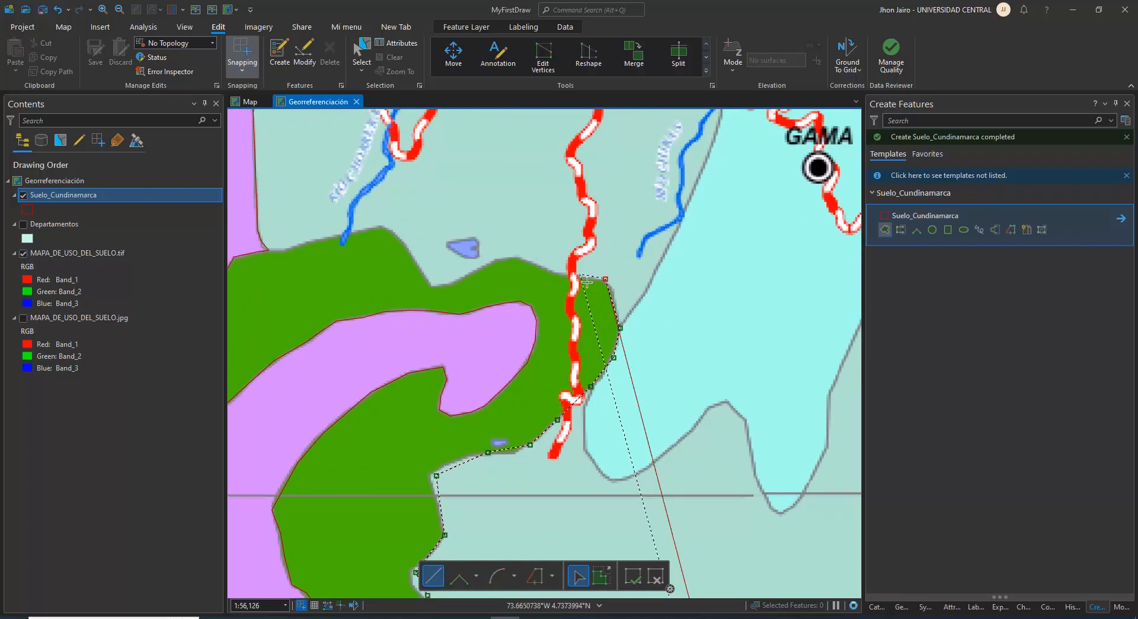
pyautogui.click(529, 264)
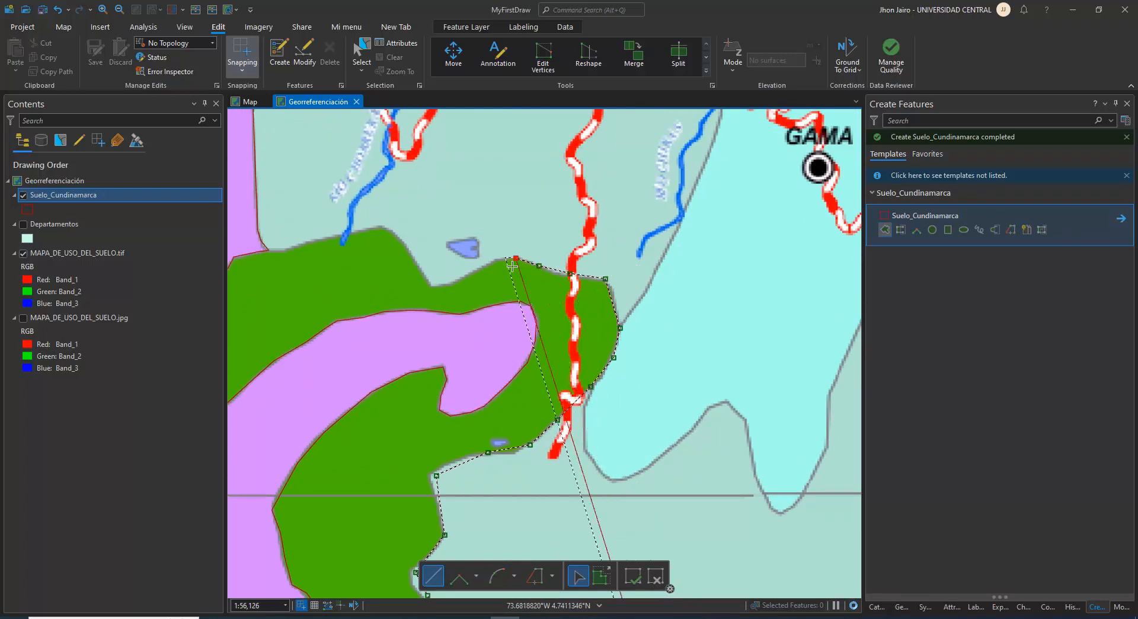
pyautogui.click(513, 261)
pyautogui.click(501, 259)
pyautogui.click(479, 269)
pyautogui.click(454, 282)
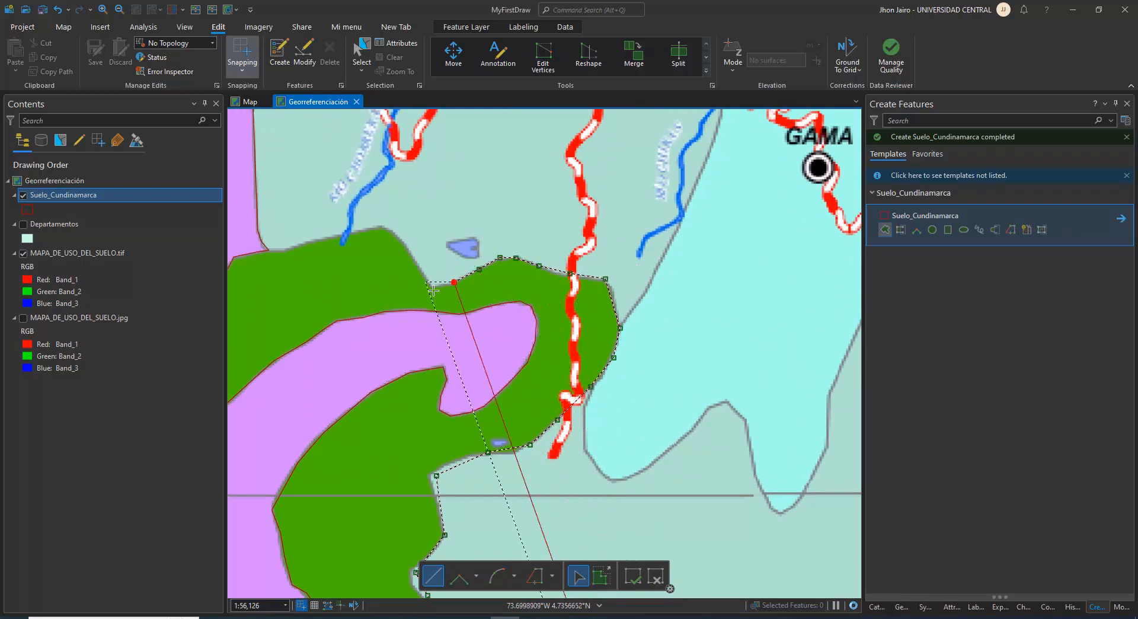
pyautogui.click(432, 284)
# Carry the outline from the notch over the Bn arm's northern crest toward the Vp boundary
pyautogui.click(387, 227)
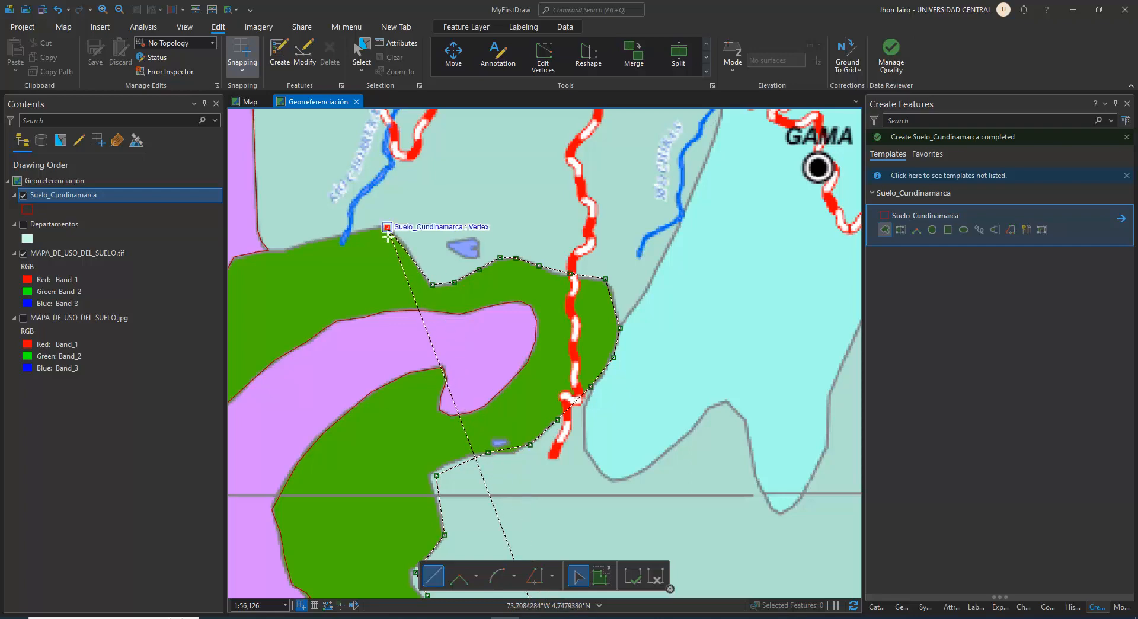
pyautogui.click(367, 229)
pyautogui.click(334, 235)
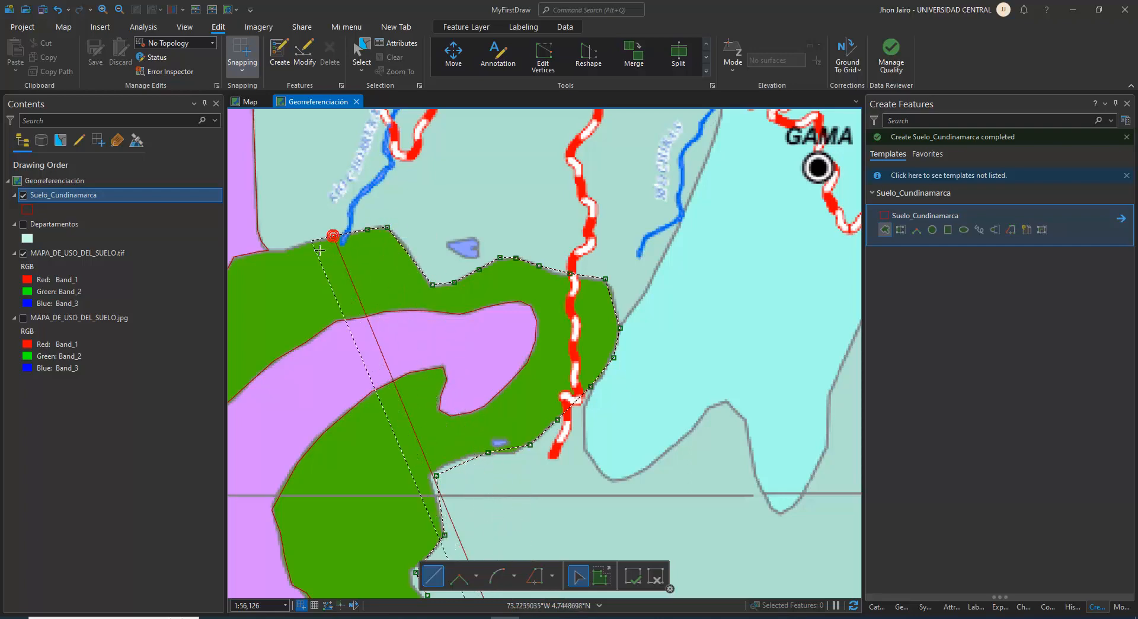
pyautogui.click(306, 243)
# Trace the existing Vp polygon's edge around the Bn arm and south to the corner at the black area
pyautogui.moveTo(379, 268); pyautogui.dragTo(672, 338)
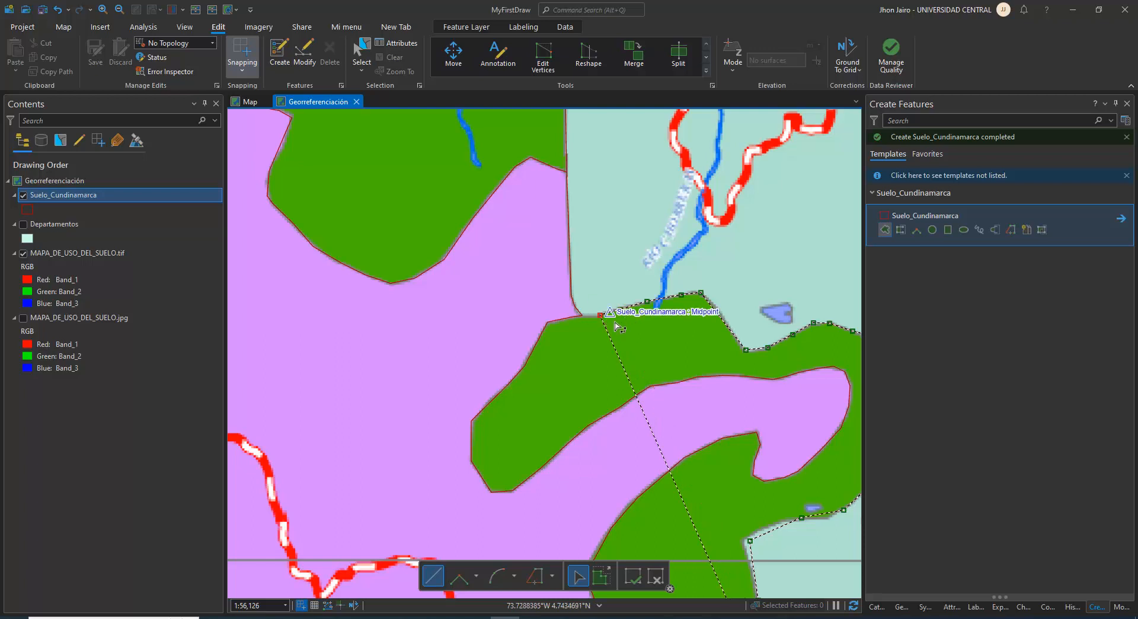
pyautogui.click(533, 573)
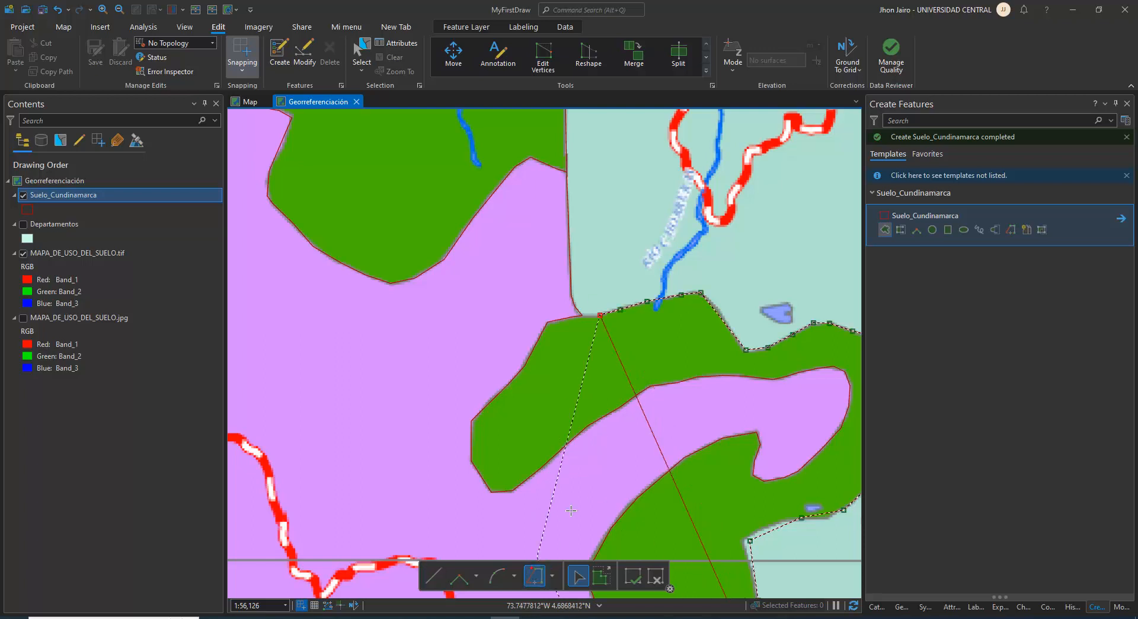
pyautogui.click(599, 316)
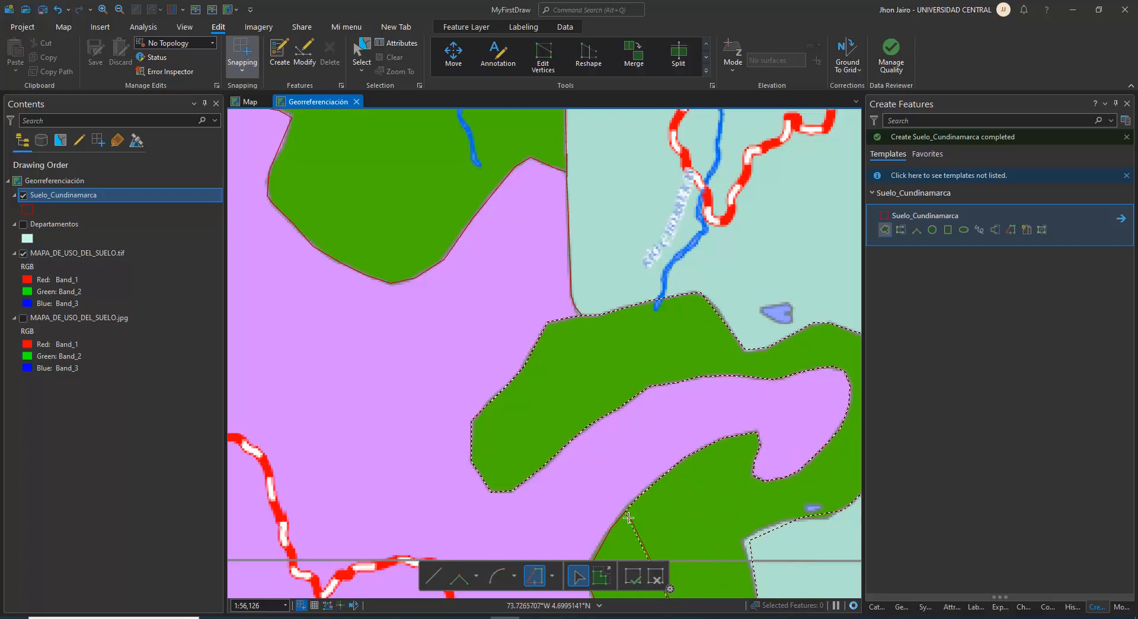
pyautogui.moveTo(617, 523)
pyautogui.mouseDown()
pyautogui.moveTo(615, 452)
pyautogui.moveTo(515, 302)
pyautogui.mouseUp()
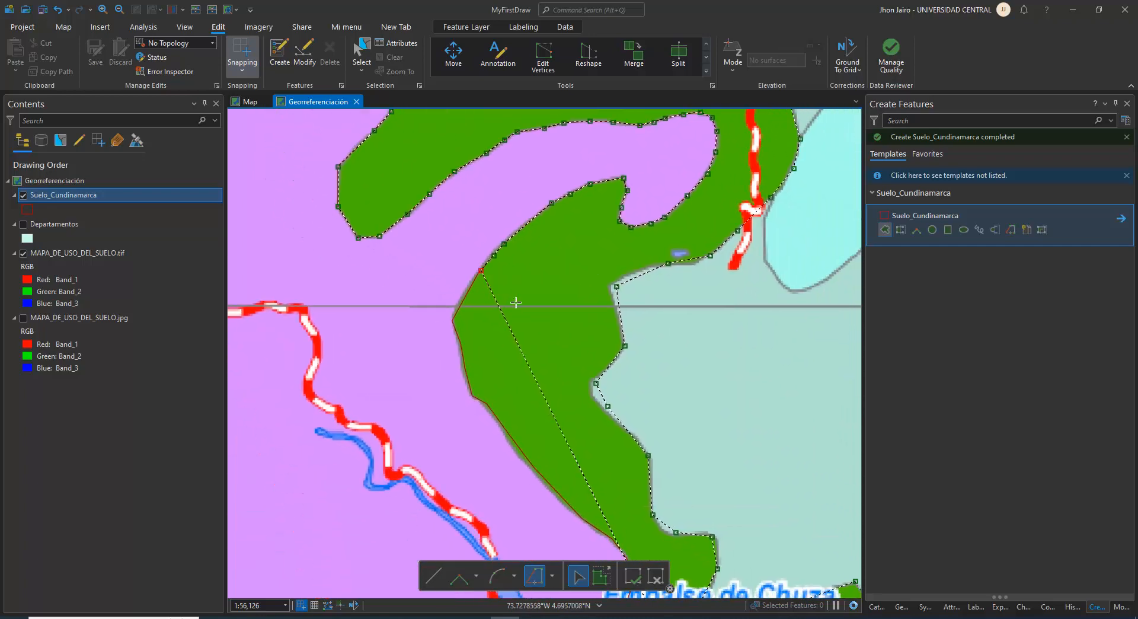
pyautogui.scroll(-3, 516, 302)
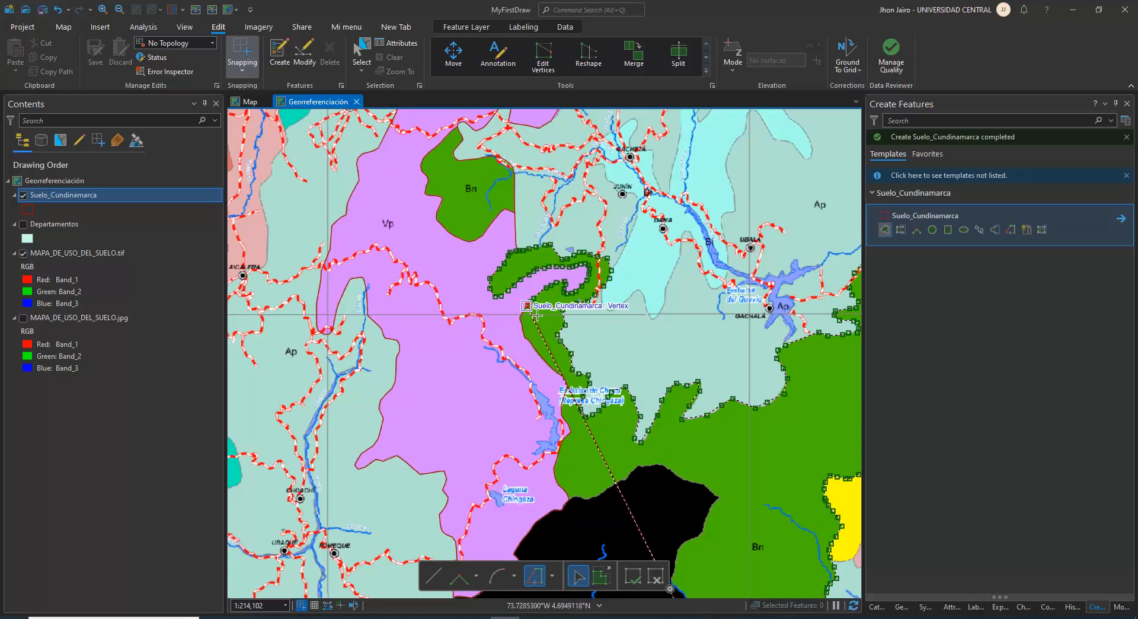
pyautogui.click(536, 316)
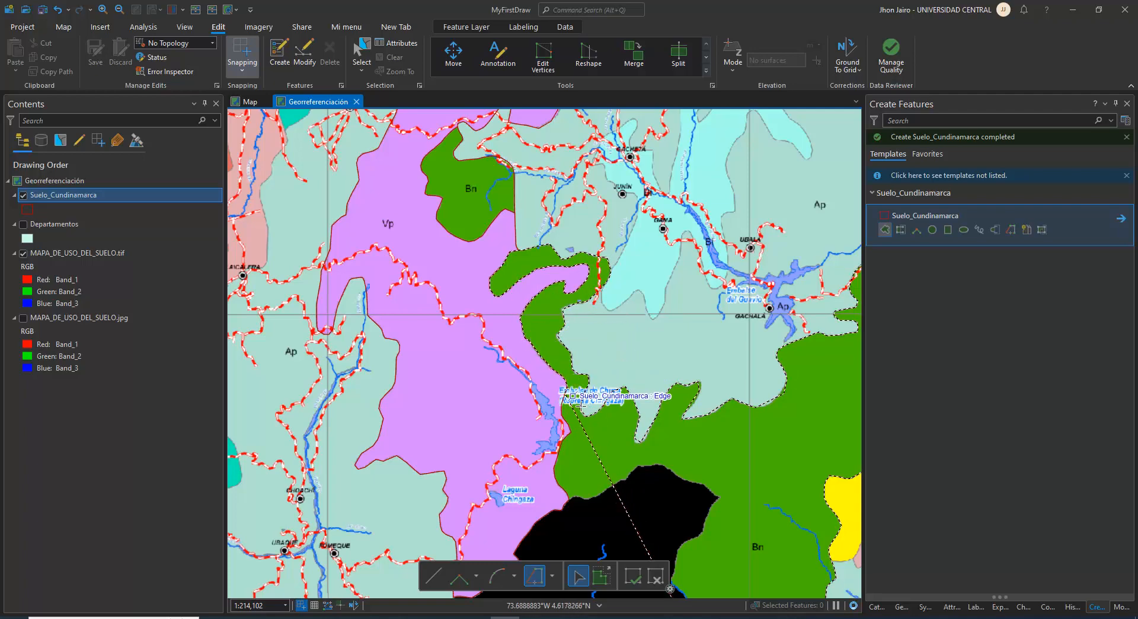
pyautogui.click(576, 509)
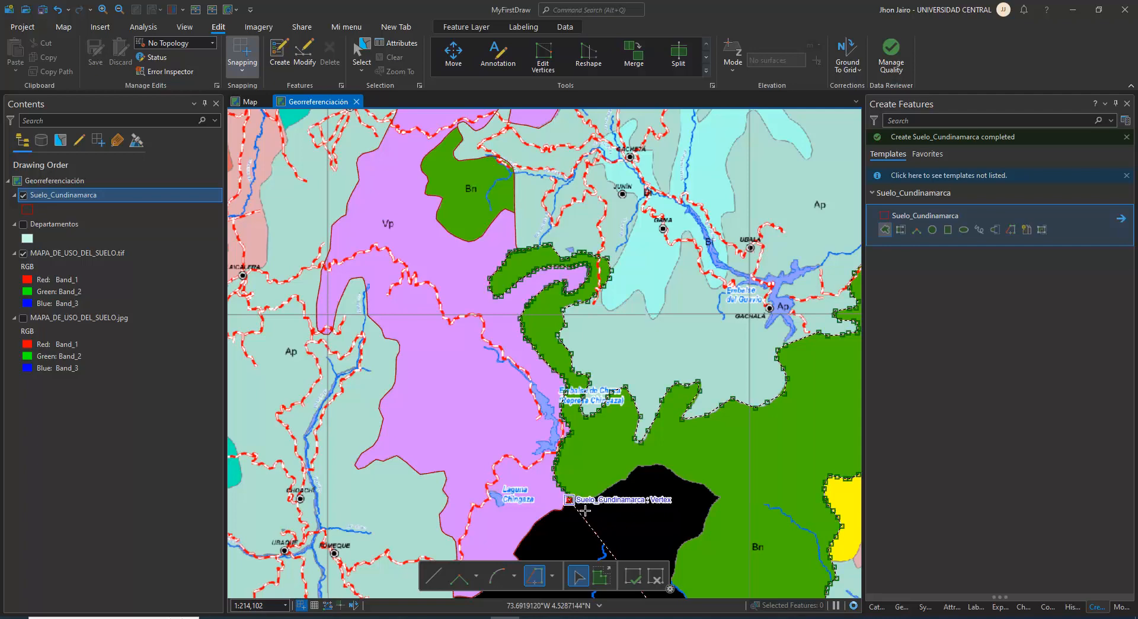
# Switch from tracing to straight line segments and sketch the Bn edge from the Vp corner northeast along the black area
pyautogui.moveTo(615, 516); pyautogui.dragTo(485, 336)
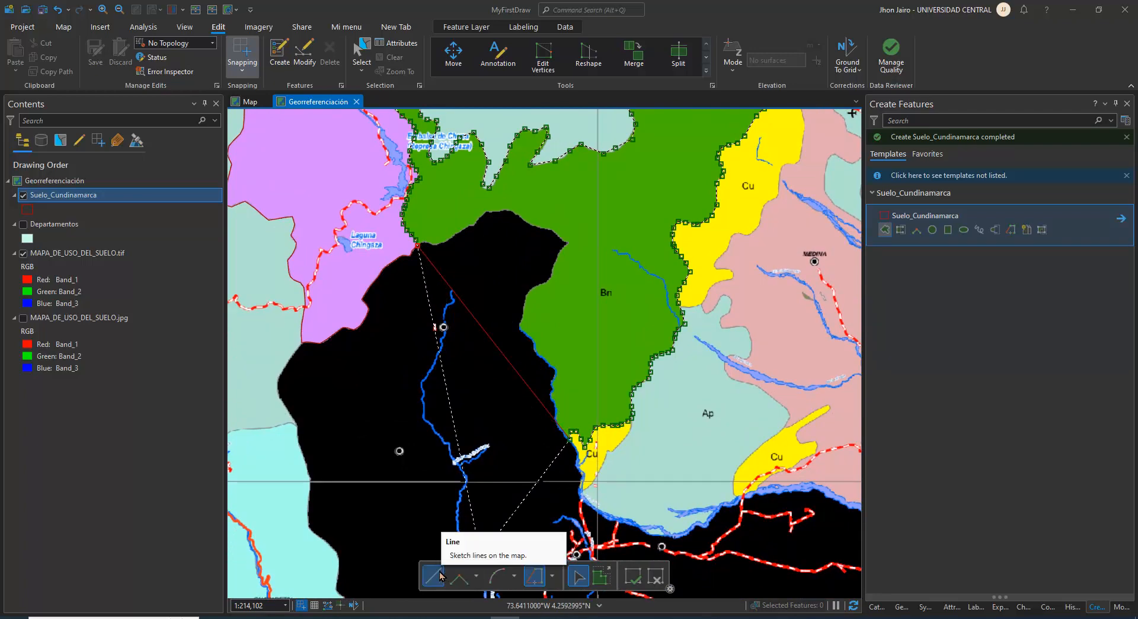
pyautogui.scroll(4, 424, 243)
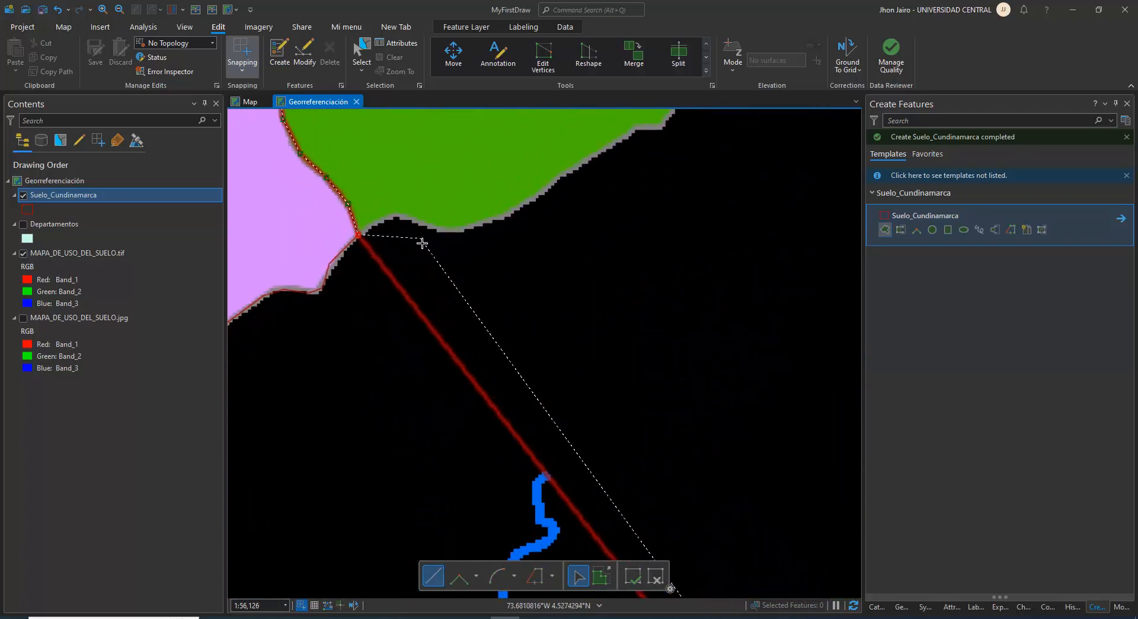
pyautogui.scroll(1, 374, 240)
pyautogui.click(390, 212)
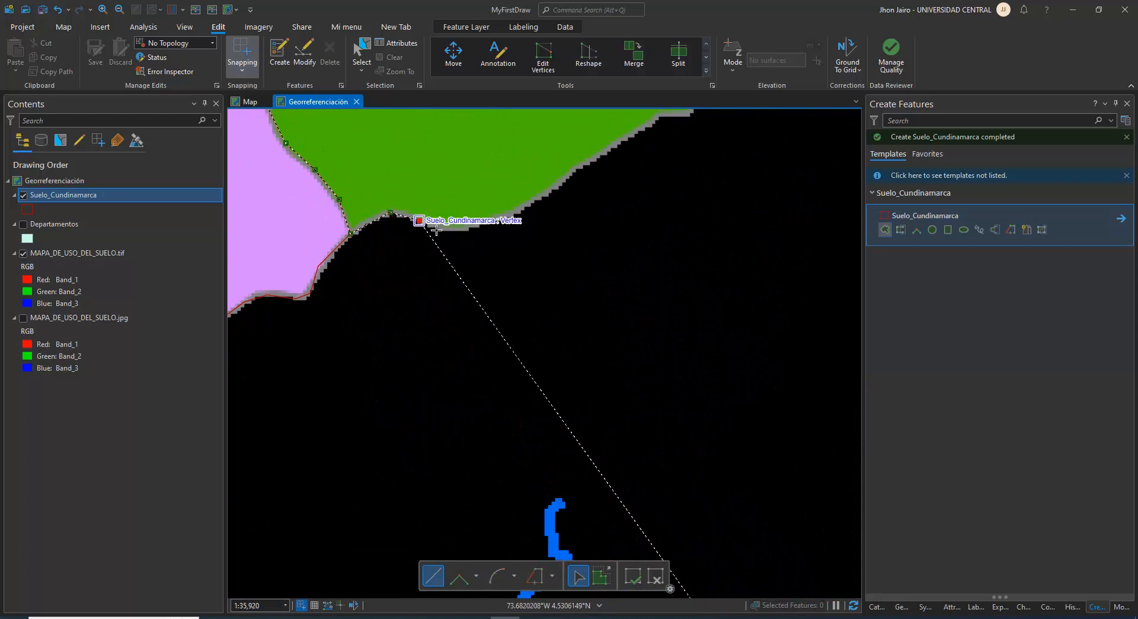
pyautogui.click(437, 229)
pyautogui.click(445, 227)
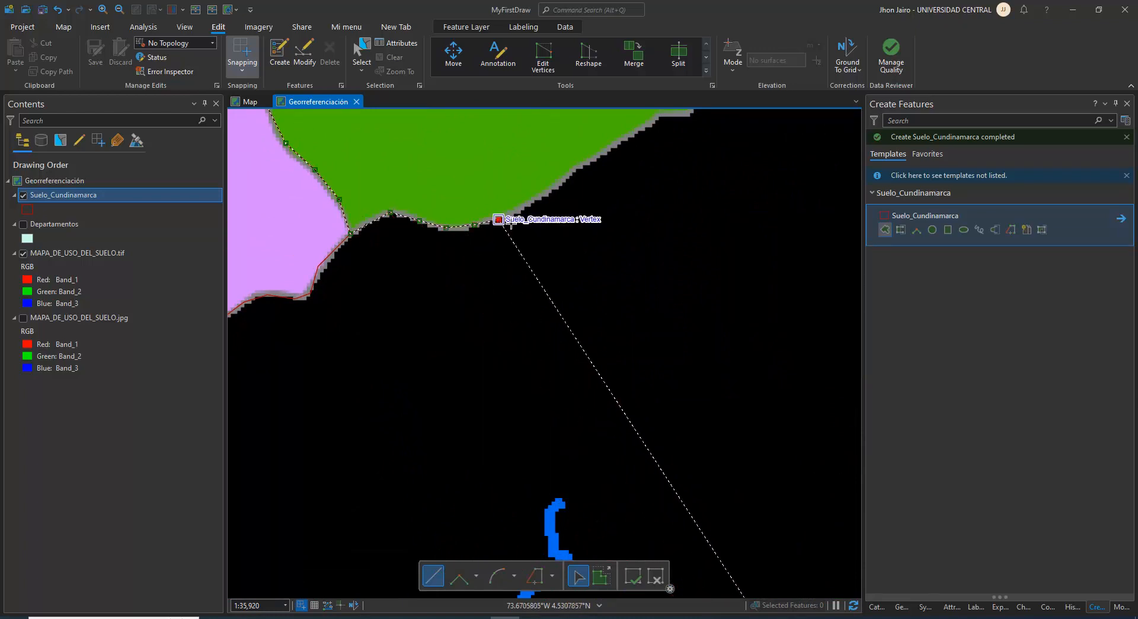
pyautogui.click(498, 219)
pyautogui.click(533, 202)
pyautogui.click(580, 166)
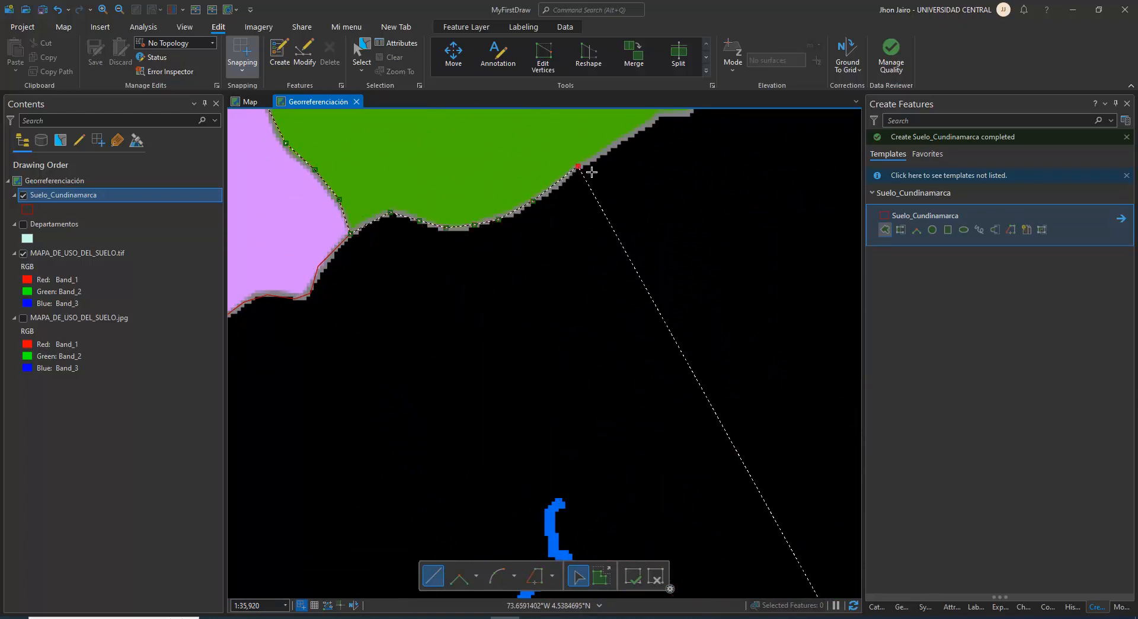
pyautogui.click(618, 144)
# Sketch the outline up the stepped Bn edge to the western end of the black area's northern crest
pyautogui.moveTo(612, 183); pyautogui.dragTo(534, 243)
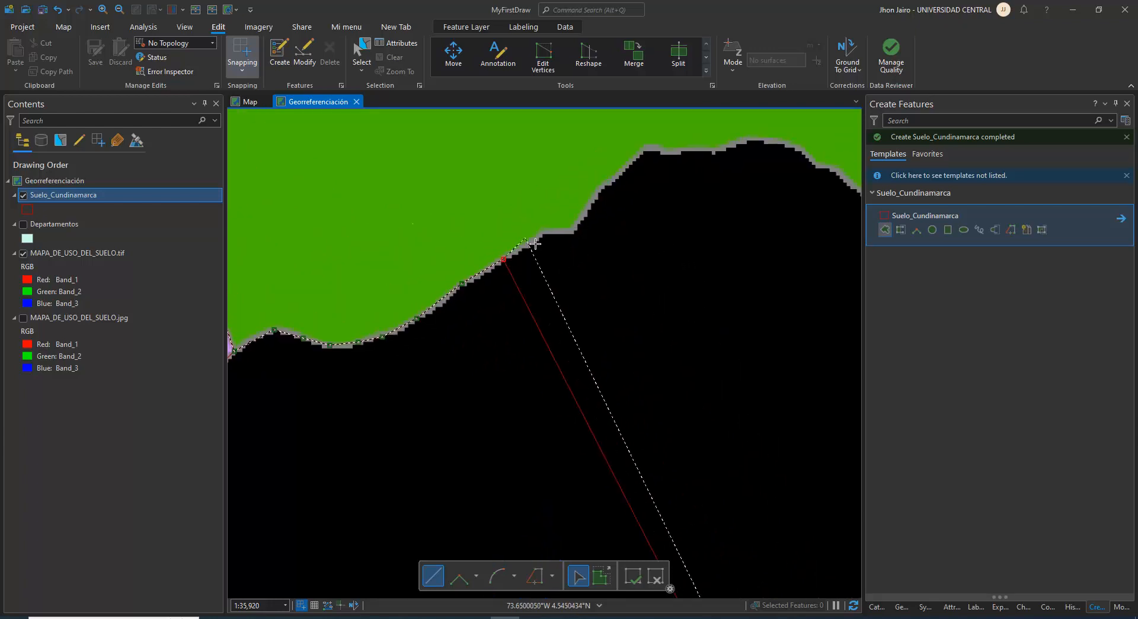
pyautogui.click(544, 231)
pyautogui.click(571, 229)
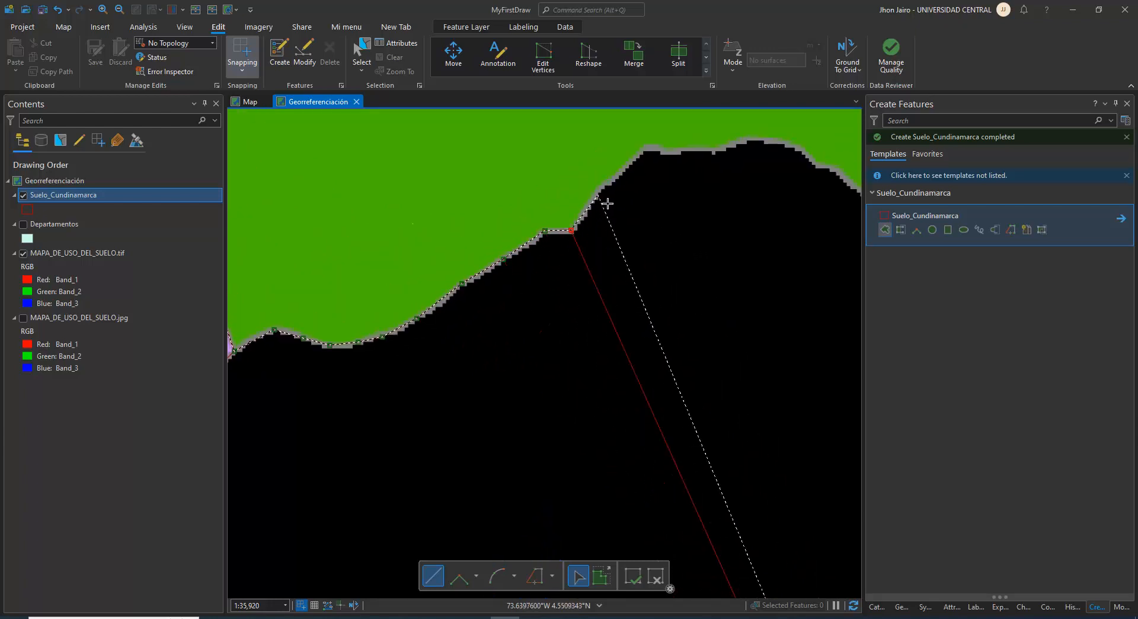
pyautogui.click(604, 191)
pyautogui.click(646, 148)
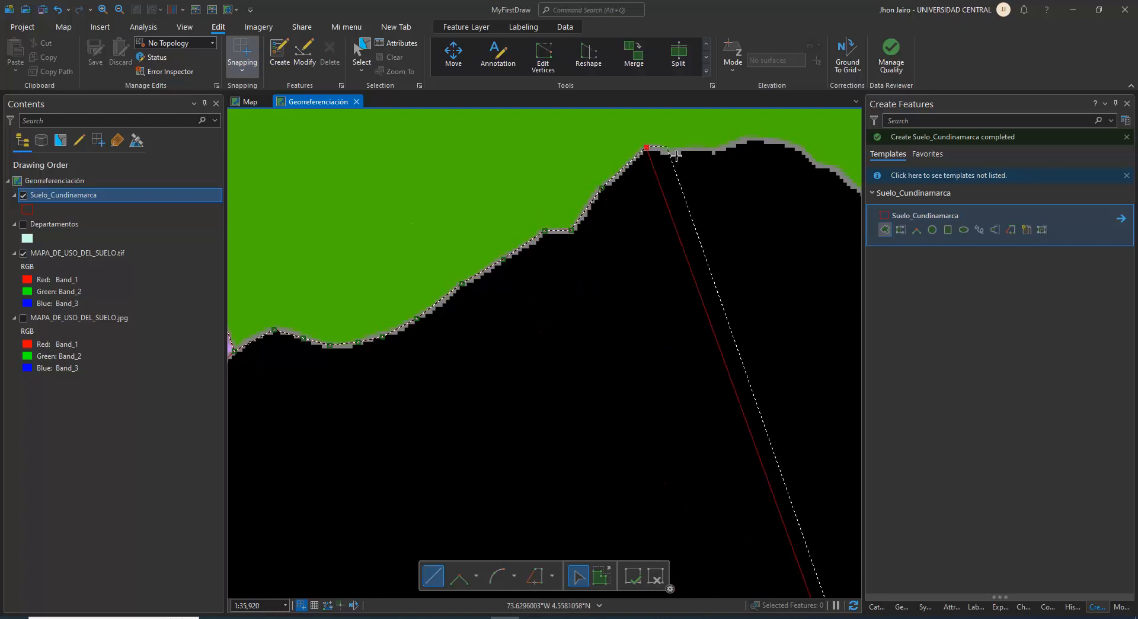
# Carry the Bn outline east across the black area's northern crest to the start of its southeast slope
pyautogui.click(676, 151)
pyautogui.click(703, 151)
pyautogui.click(724, 148)
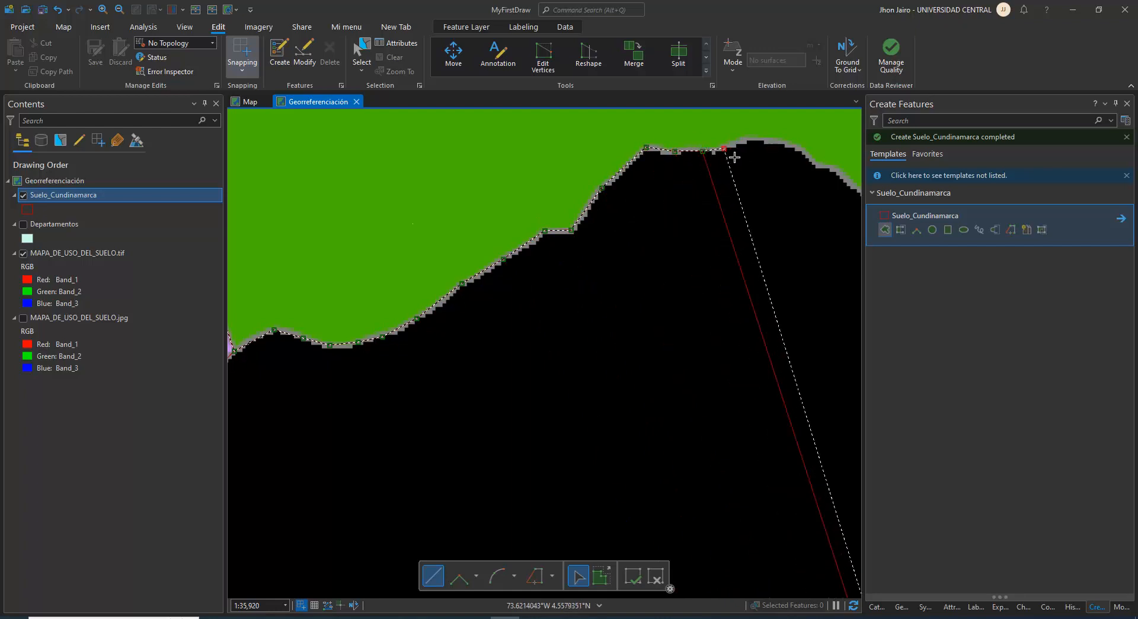
pyautogui.click(749, 141)
pyautogui.click(776, 142)
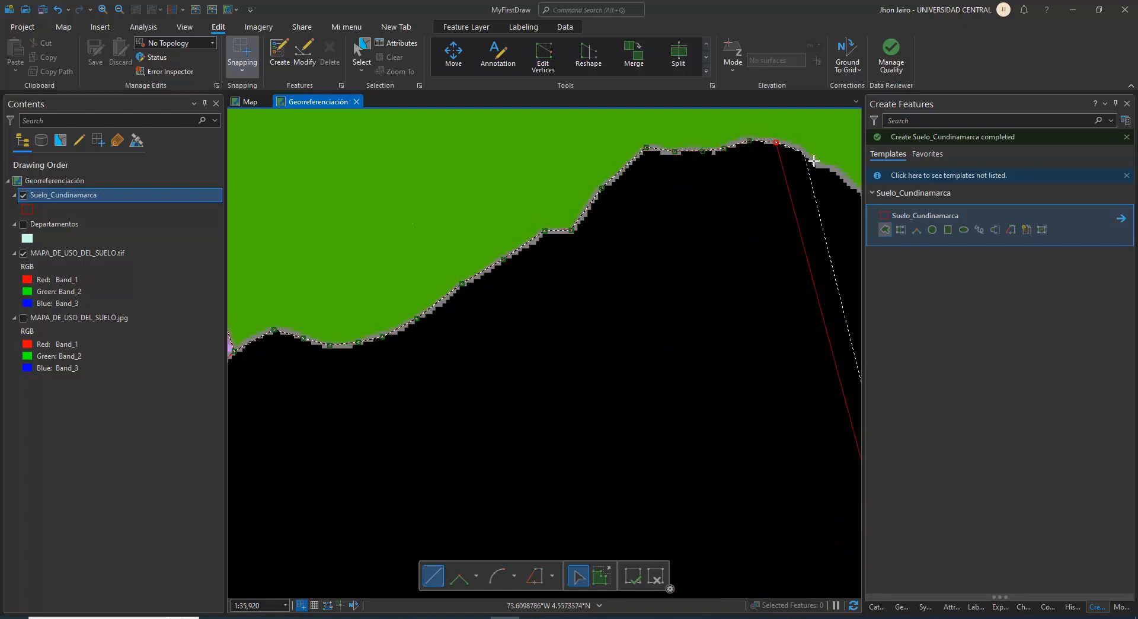
pyautogui.click(807, 152)
pyautogui.click(819, 166)
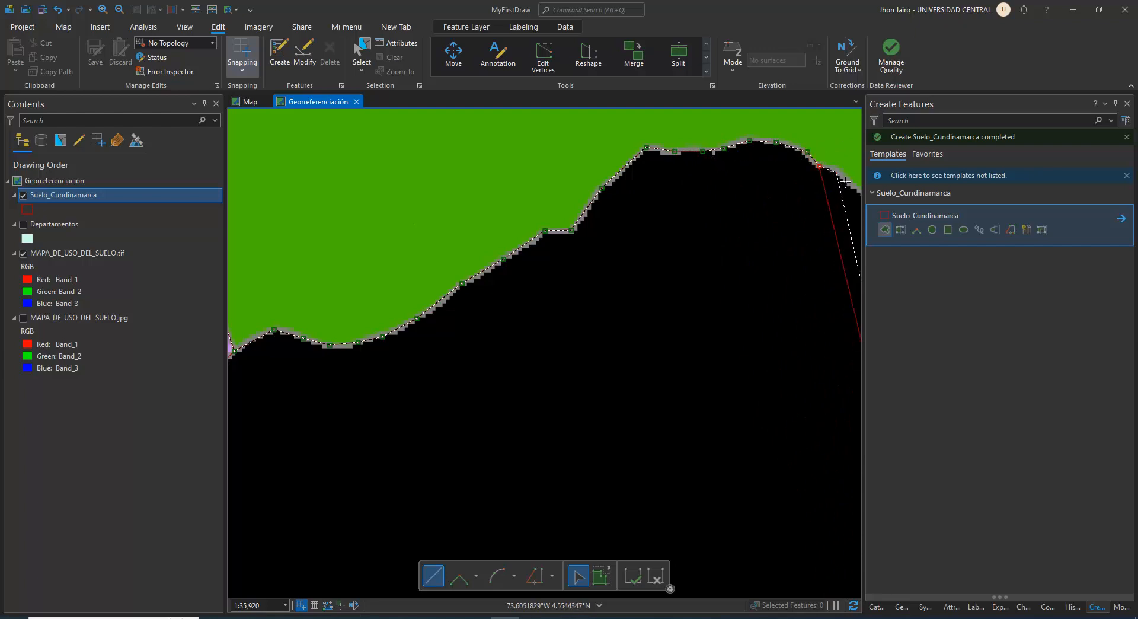
pyautogui.click(837, 173)
# Sketch the outline down the black area's northeast slope to the shoulder before its pointed eastern tip
pyautogui.moveTo(841, 182); pyautogui.dragTo(535, 160)
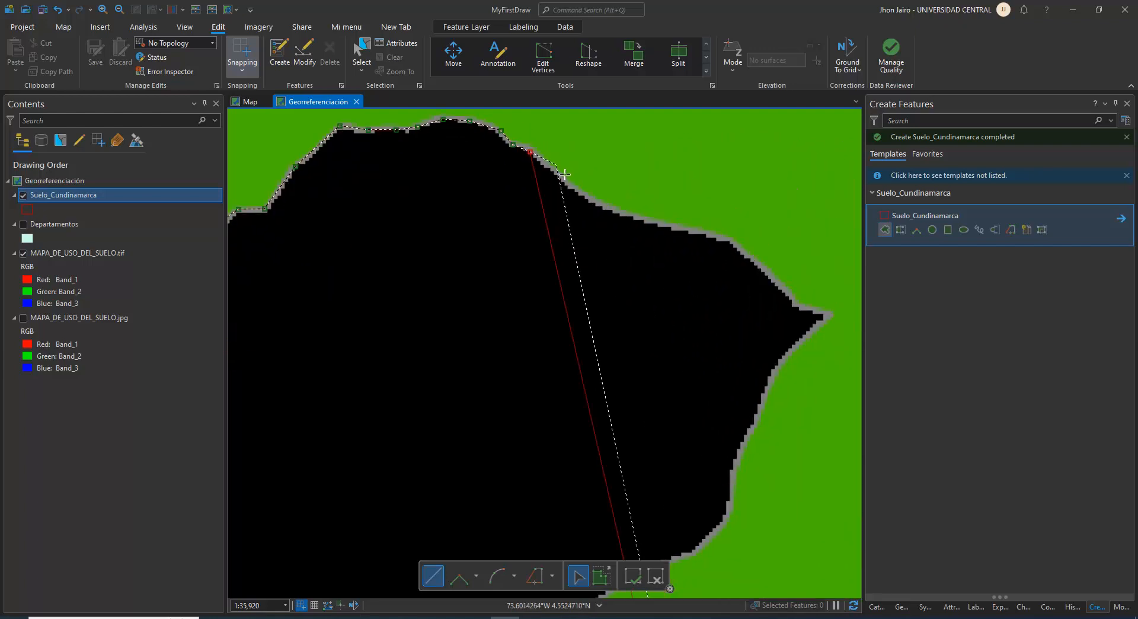
pyautogui.click(563, 173)
pyautogui.click(585, 197)
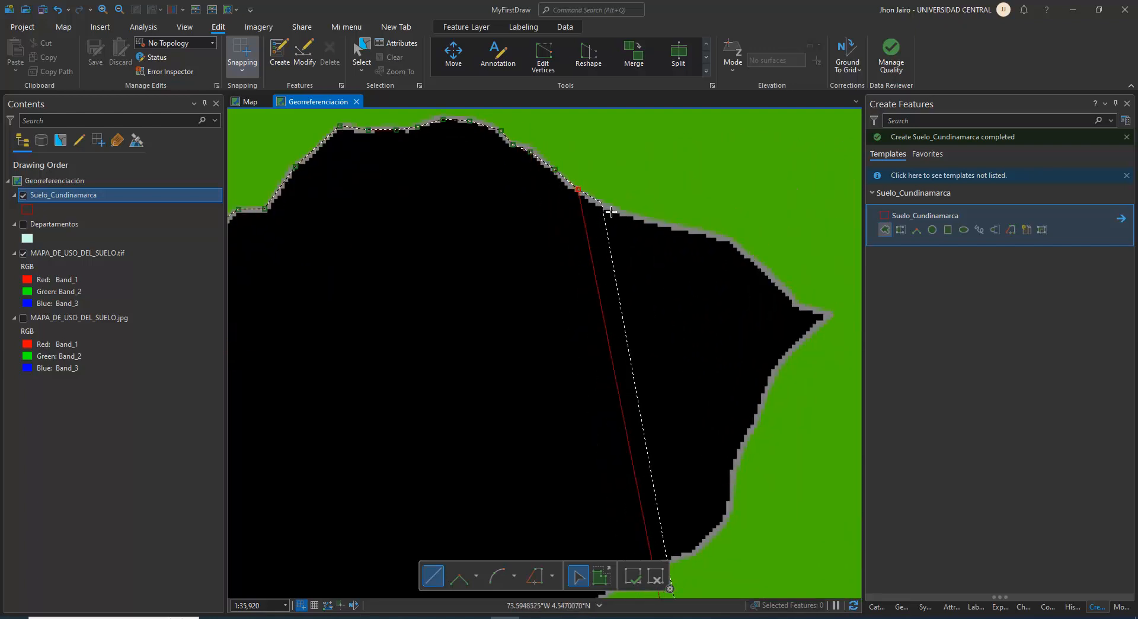
pyautogui.click(602, 205)
pyautogui.click(633, 217)
pyautogui.click(658, 221)
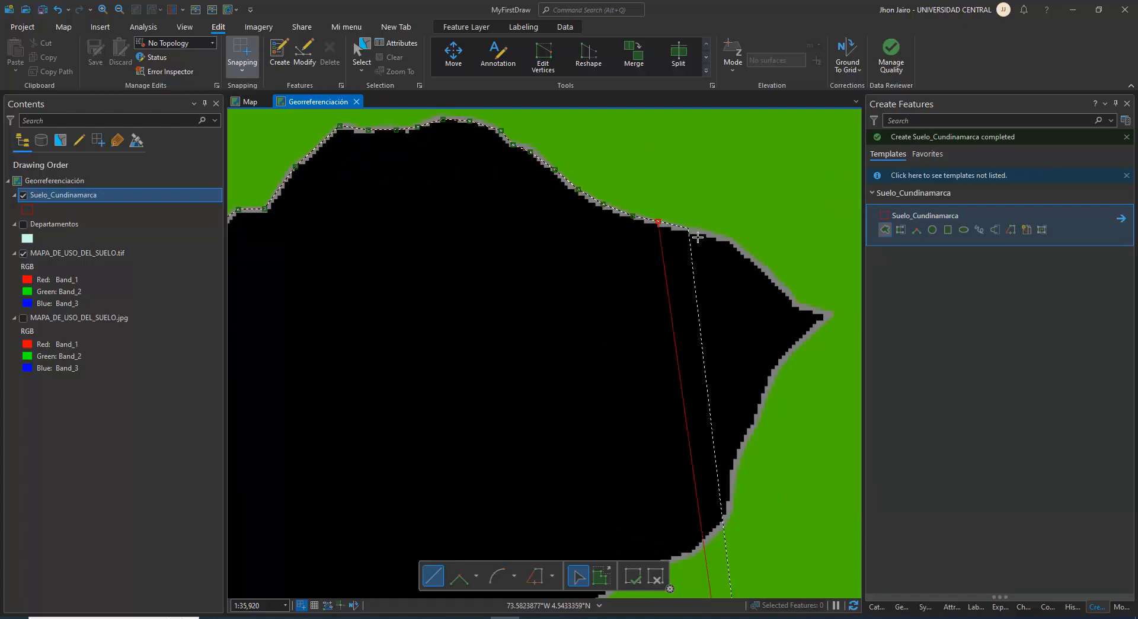
pyautogui.click(689, 229)
pyautogui.click(722, 237)
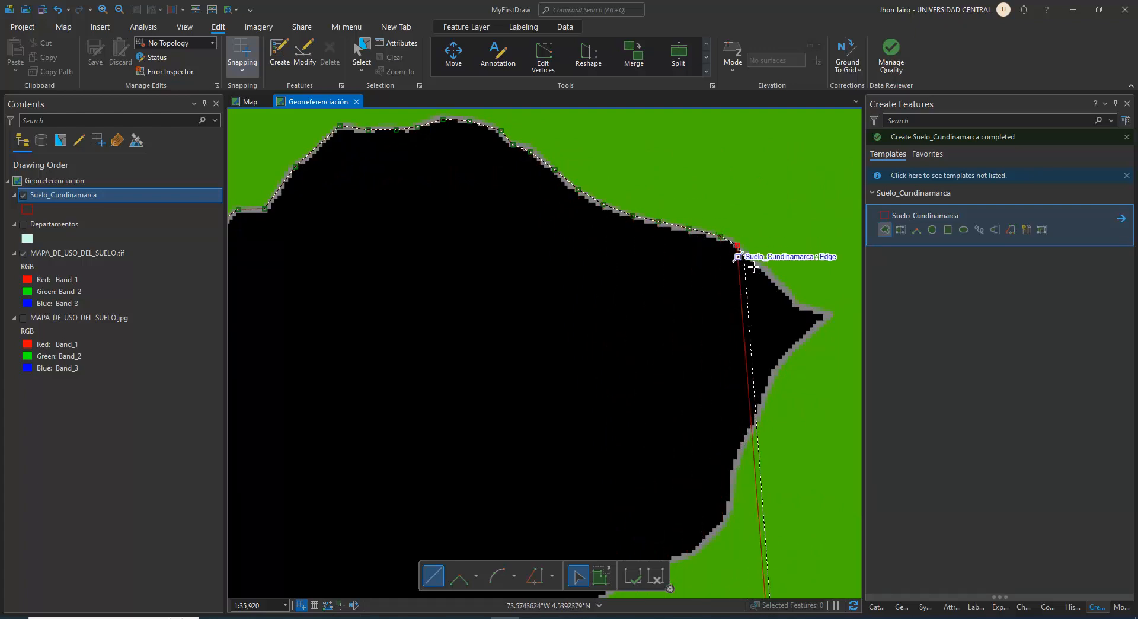
# Extend the Bn outline from the shoulder southeast to the black area's pointed eastern tip
pyautogui.click(736, 244)
pyautogui.click(762, 266)
pyautogui.click(789, 292)
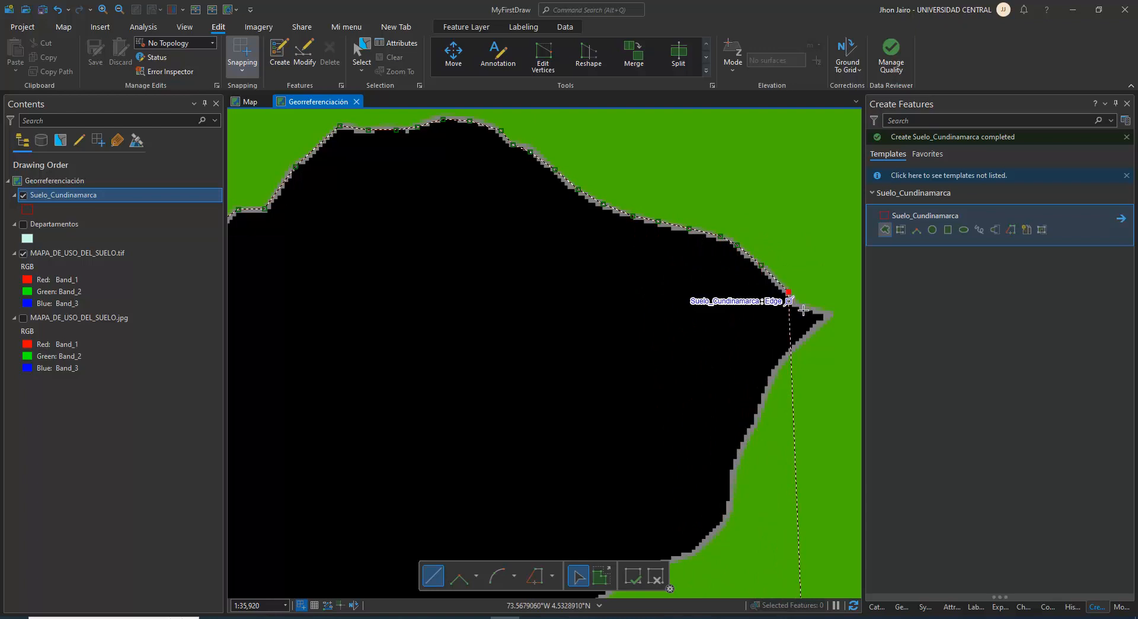
pyautogui.click(798, 306)
pyautogui.click(828, 313)
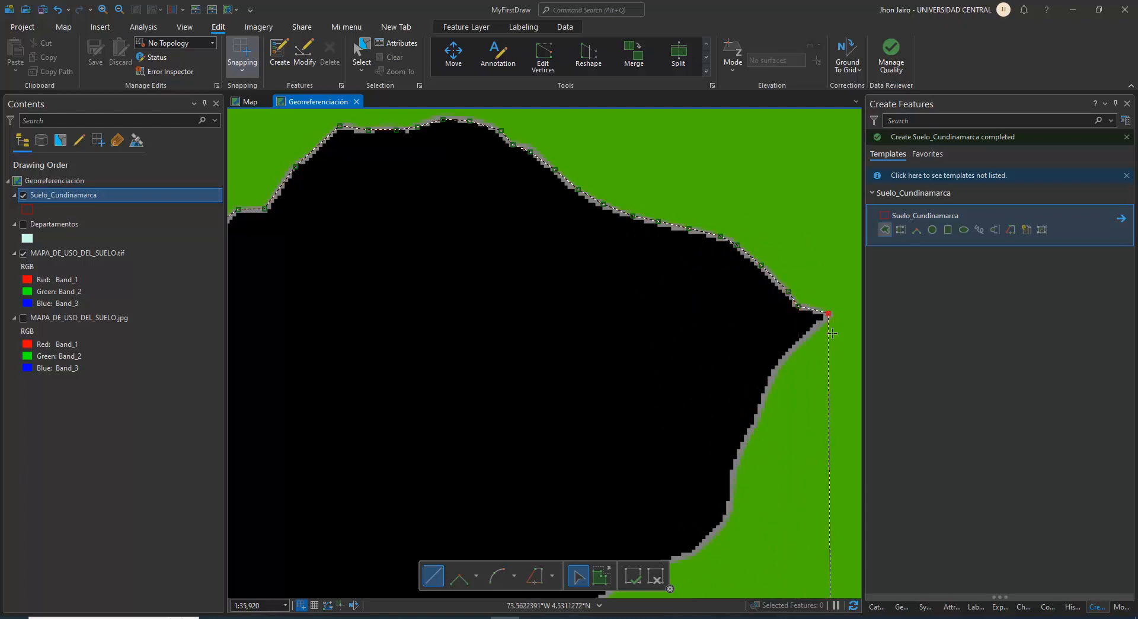
# Sketch the outline from the eastern tip southwest along the curved boundary between Bn and the black area
pyautogui.click(797, 344)
pyautogui.click(766, 384)
pyautogui.click(743, 448)
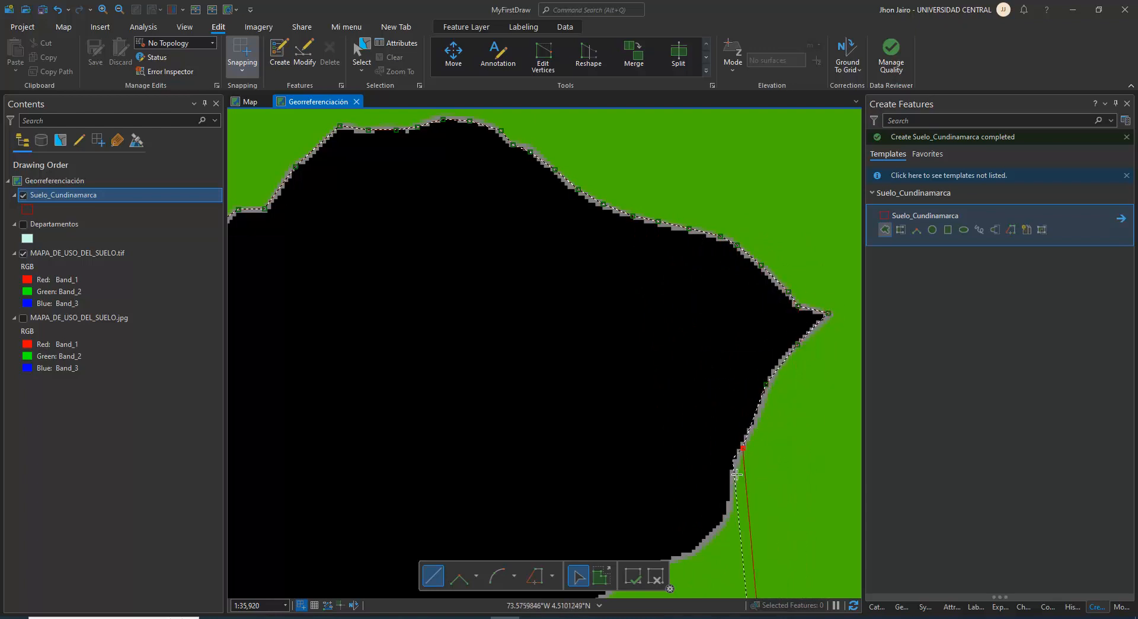
pyautogui.moveTo(737, 512); pyautogui.dragTo(703, 246)
pyautogui.click(672, 283)
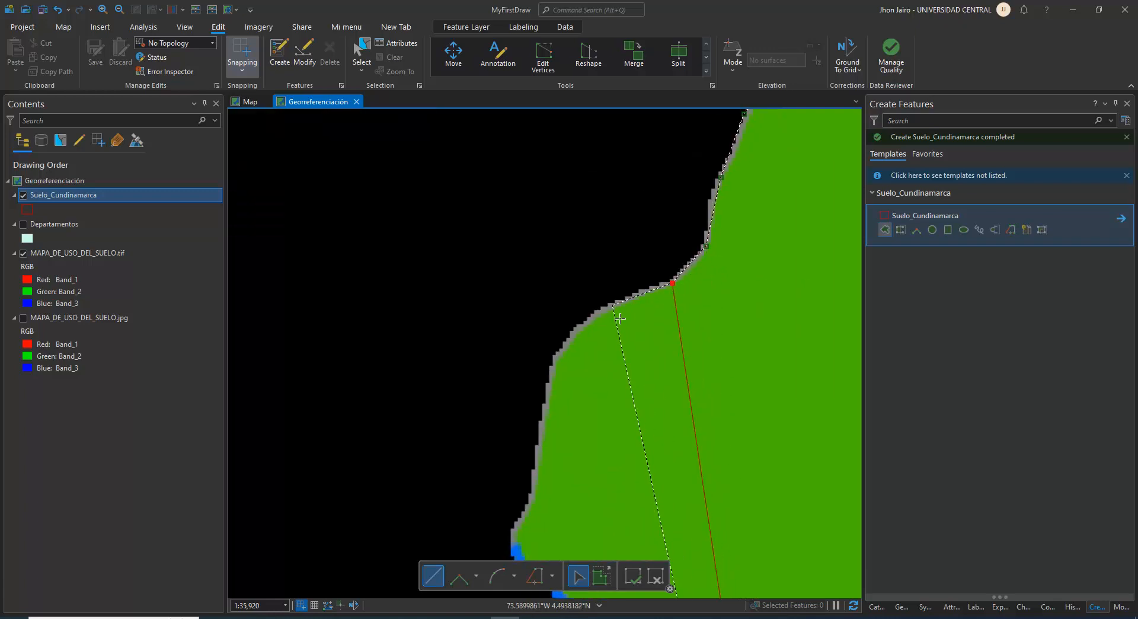
pyautogui.click(601, 309)
pyautogui.click(564, 345)
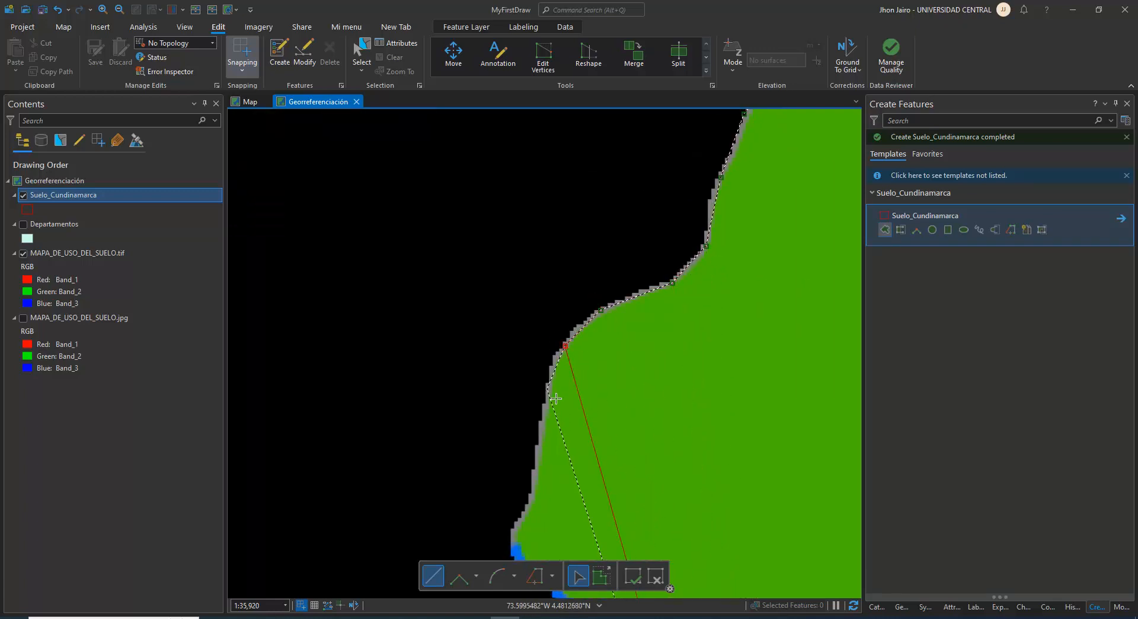
pyautogui.click(546, 389)
# Continue the Bn outline past the upper end of the blue river and southeast along its eastern bank
pyautogui.moveTo(534, 480); pyautogui.dragTo(491, 302)
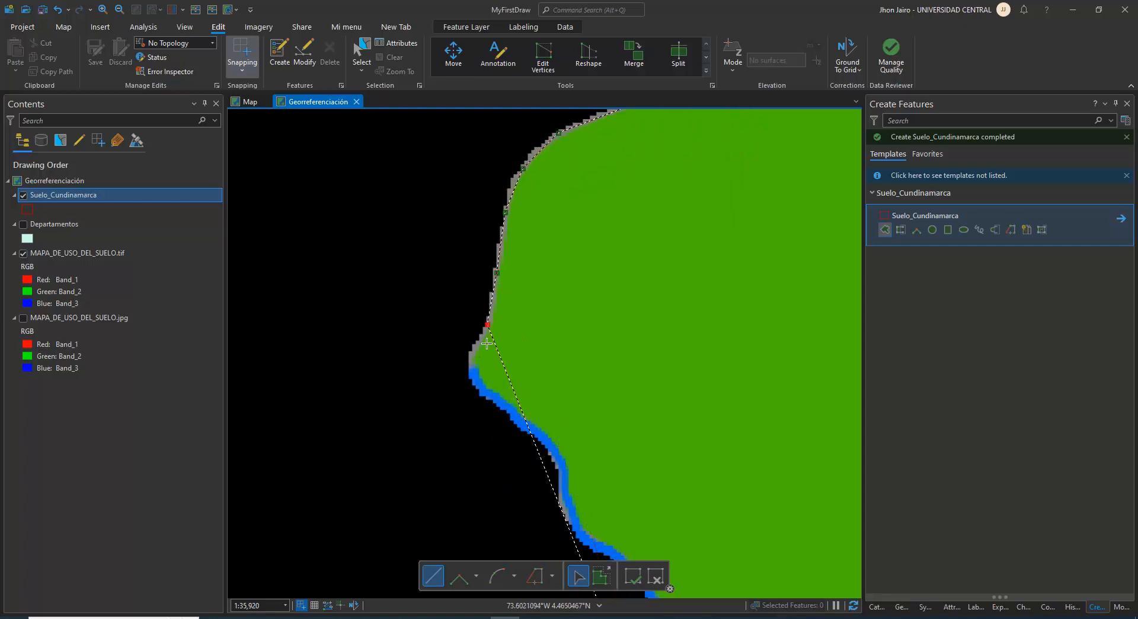
pyautogui.click(481, 387)
pyautogui.moveTo(575, 469); pyautogui.dragTo(547, 254)
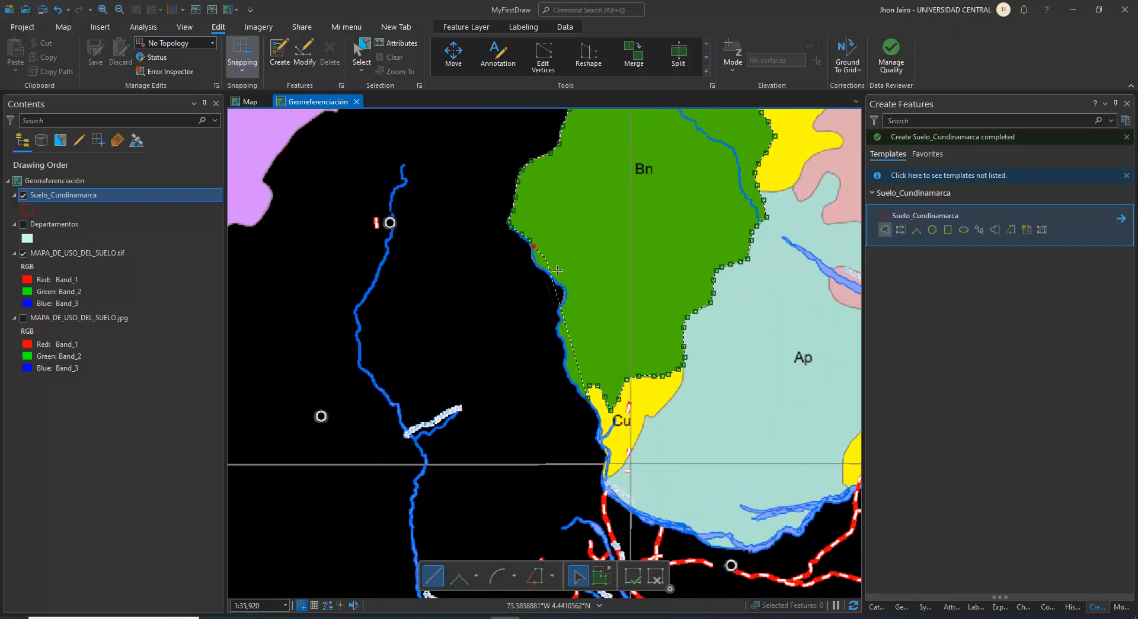
pyautogui.scroll(4, 560, 273)
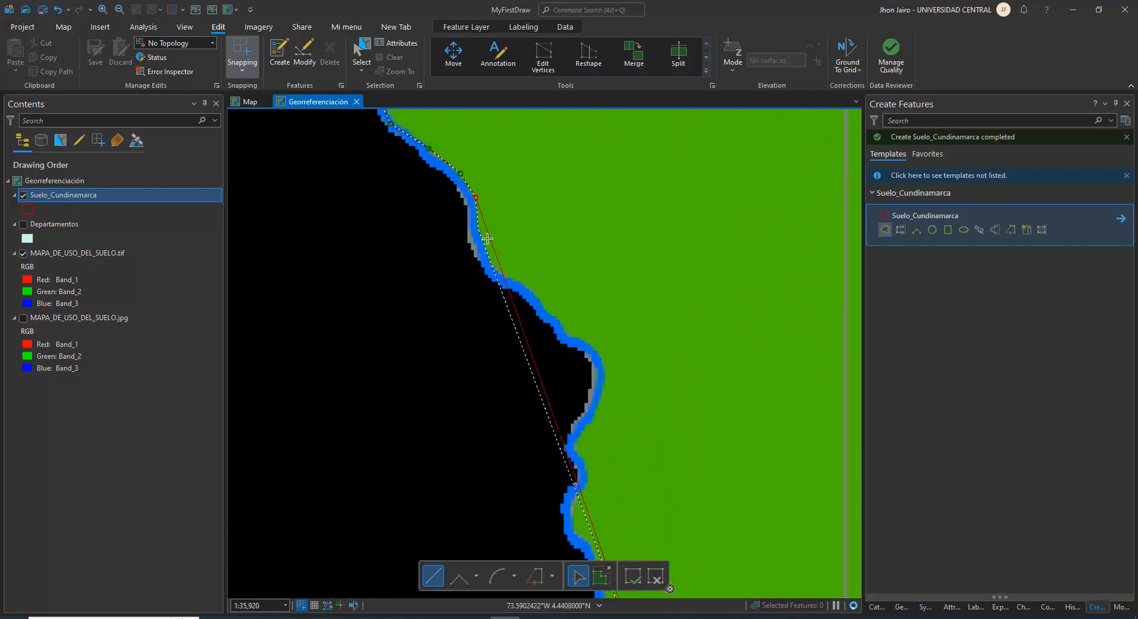
pyautogui.click(491, 261)
pyautogui.click(511, 276)
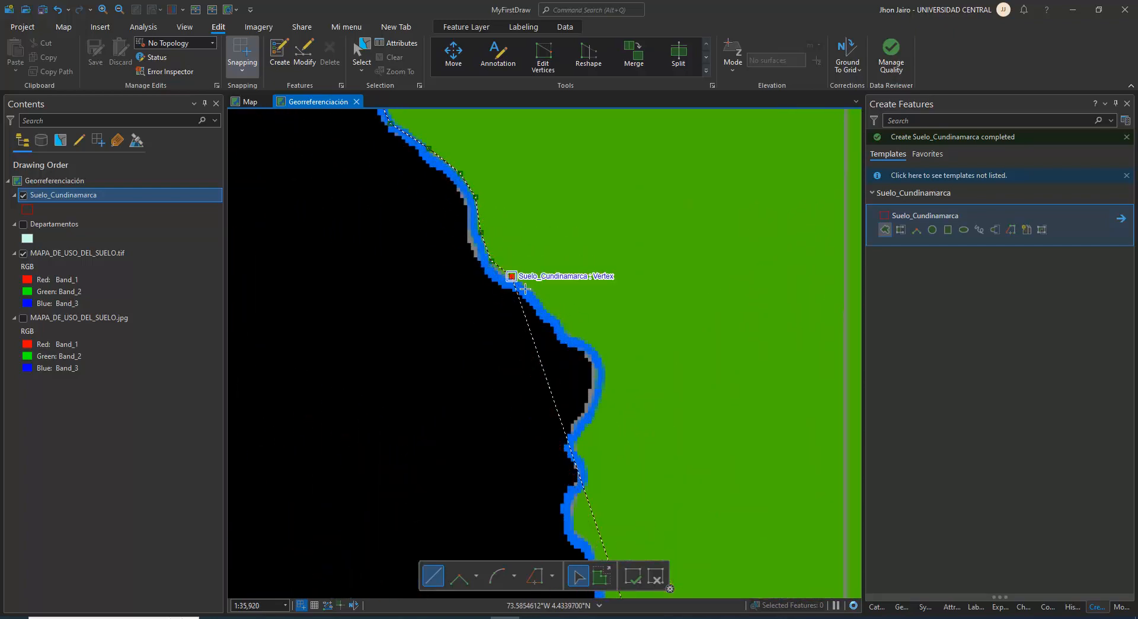
pyautogui.click(535, 290)
pyautogui.click(553, 311)
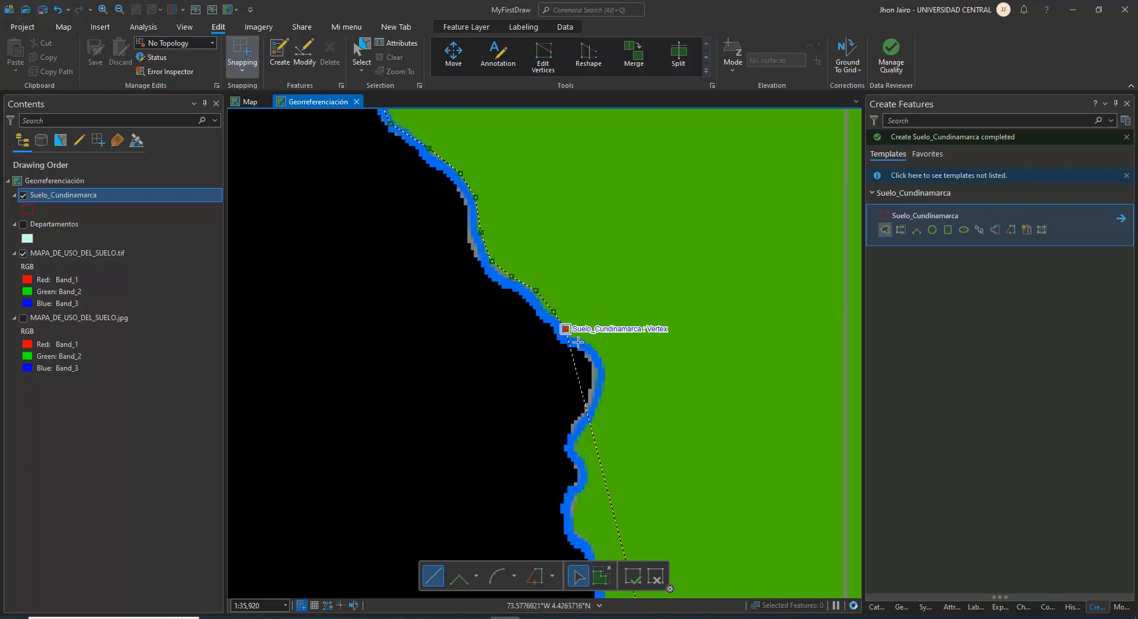
# Sketch the outline around the river's eastward bulge and back in to the narrow bend south of it
pyautogui.click(566, 329)
pyautogui.click(586, 340)
pyautogui.click(602, 356)
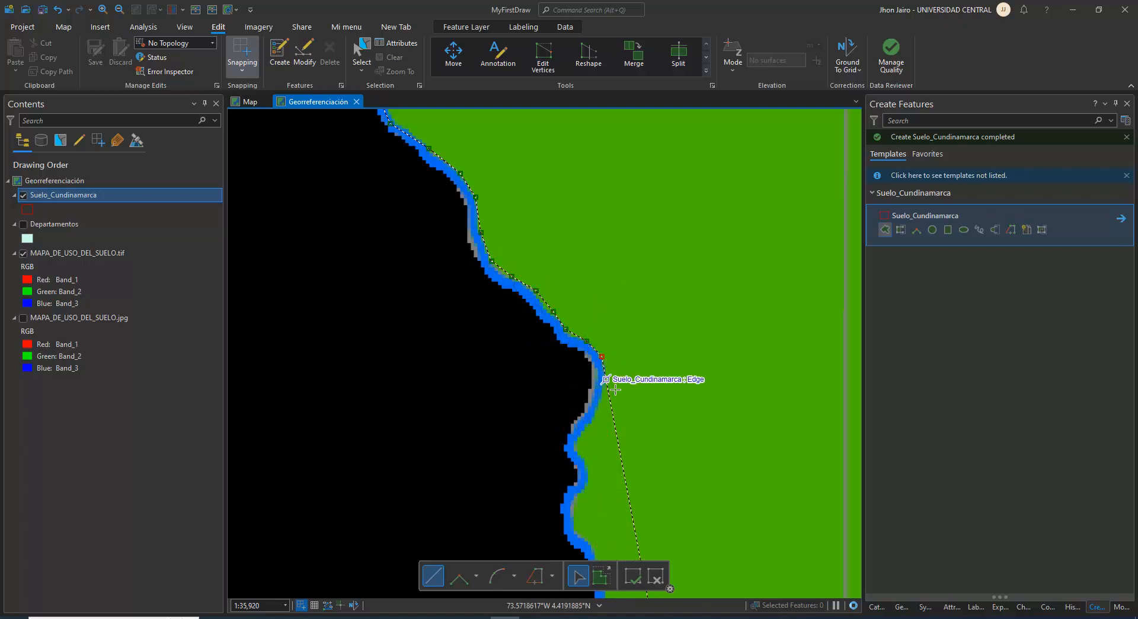
pyautogui.click(612, 396)
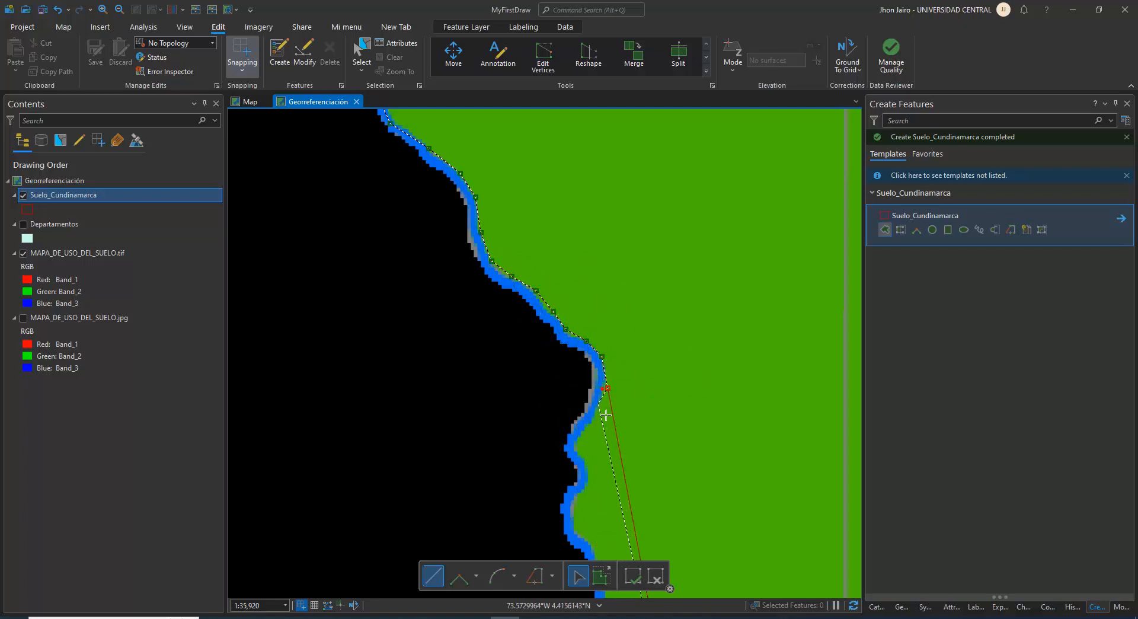
pyautogui.click(579, 433)
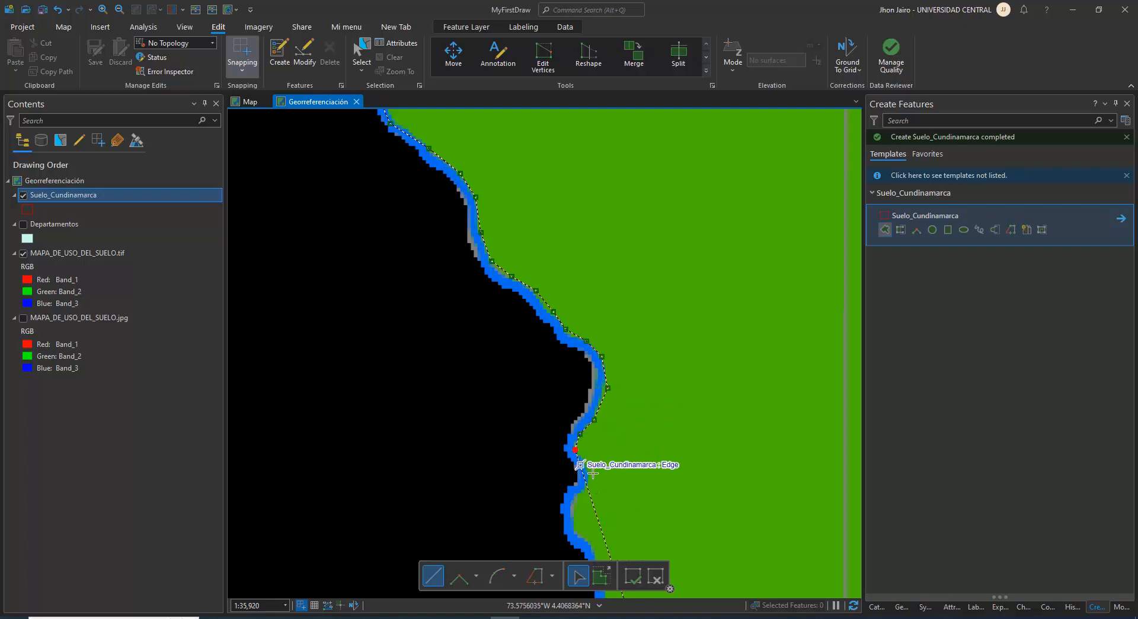
pyautogui.click(574, 449)
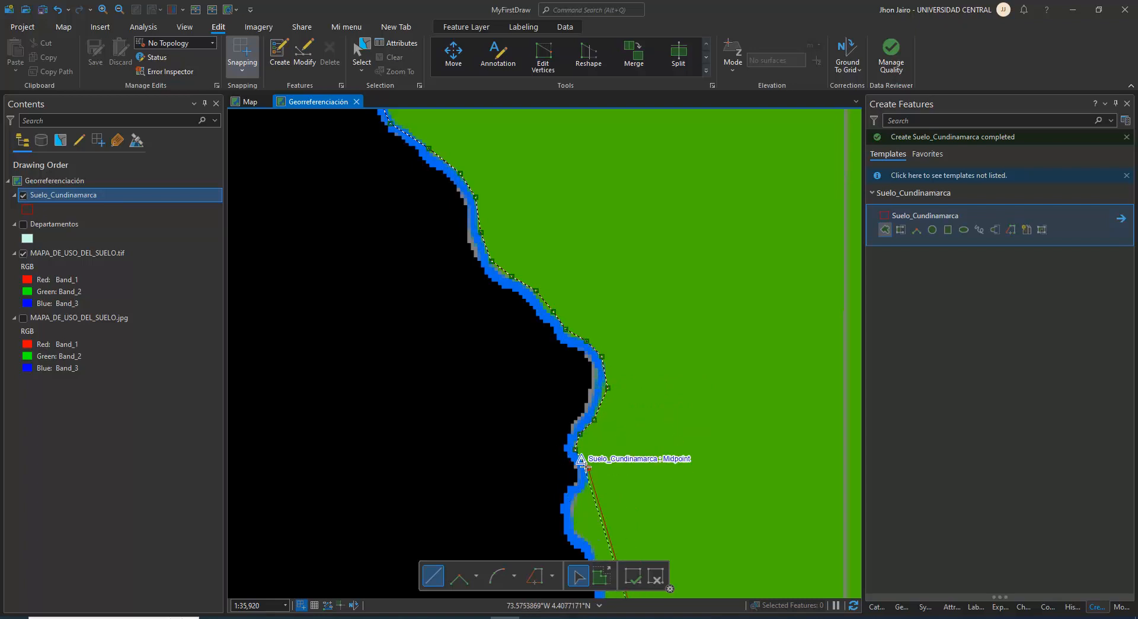
# Turn off snapping and sketch the outline around the river's small westward bend and south along its bank
pyautogui.moveTo(584, 467); pyautogui.dragTo(531, 363)
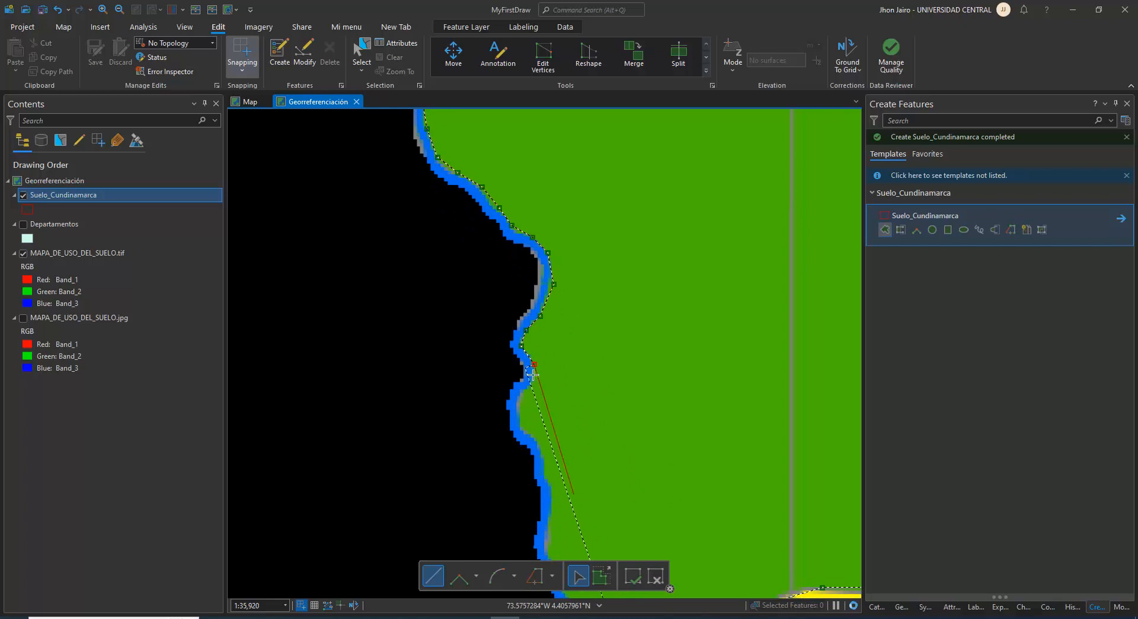
pyautogui.click(241, 47)
pyautogui.scroll(2, 542, 428)
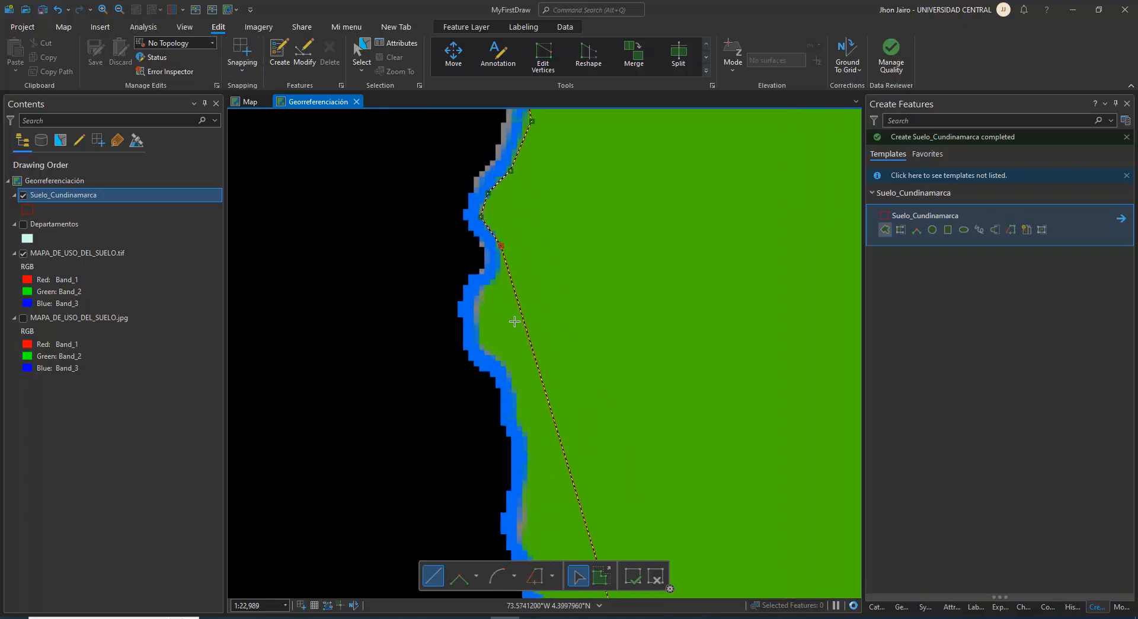
pyautogui.click(498, 273)
pyautogui.click(484, 290)
pyautogui.click(478, 323)
pyautogui.click(483, 345)
pyautogui.click(500, 360)
pyautogui.click(513, 384)
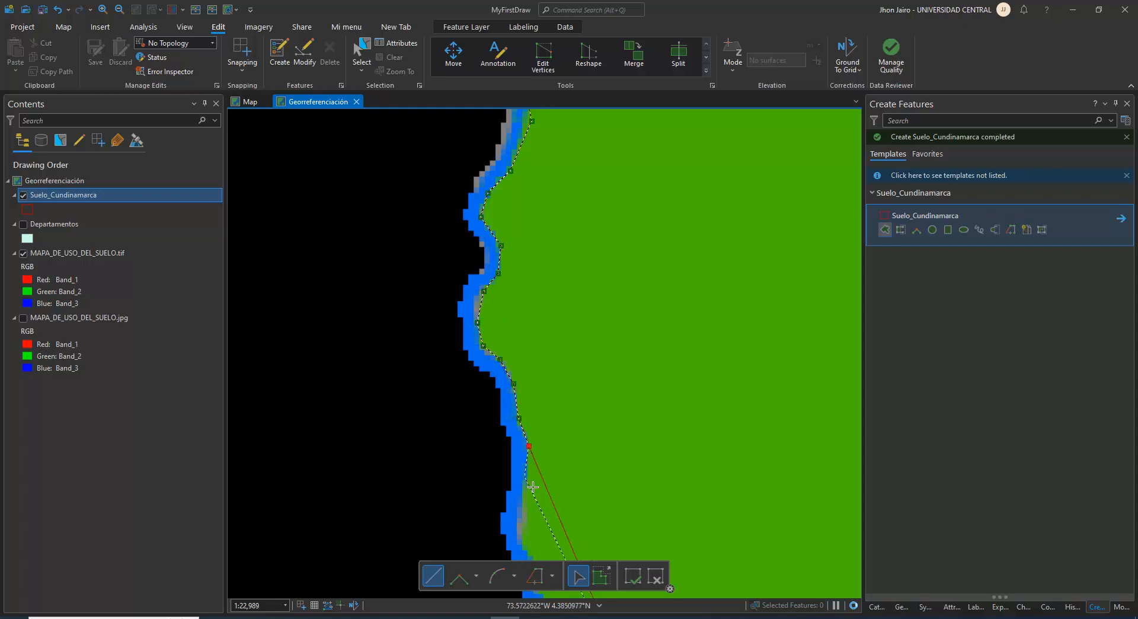
# Sketch the Bn outline down the river's eastern bank to the Cu zone, turn snapping back on and finish the polygon
pyautogui.moveTo(530, 488); pyautogui.dragTo(509, 280)
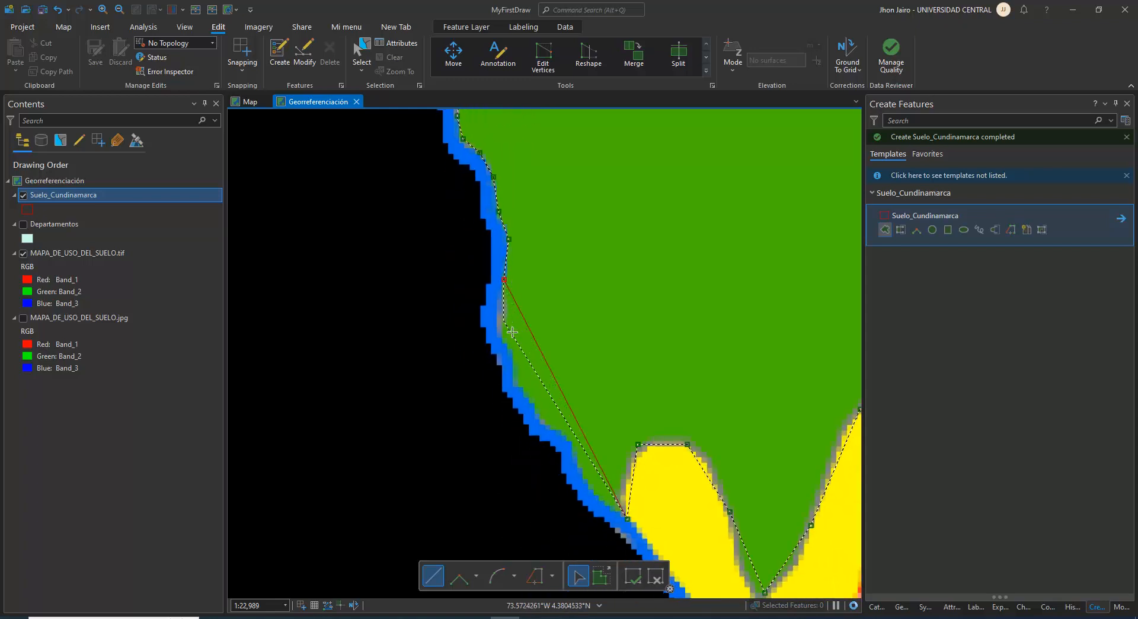
pyautogui.click(503, 324)
pyautogui.click(515, 357)
pyautogui.click(526, 393)
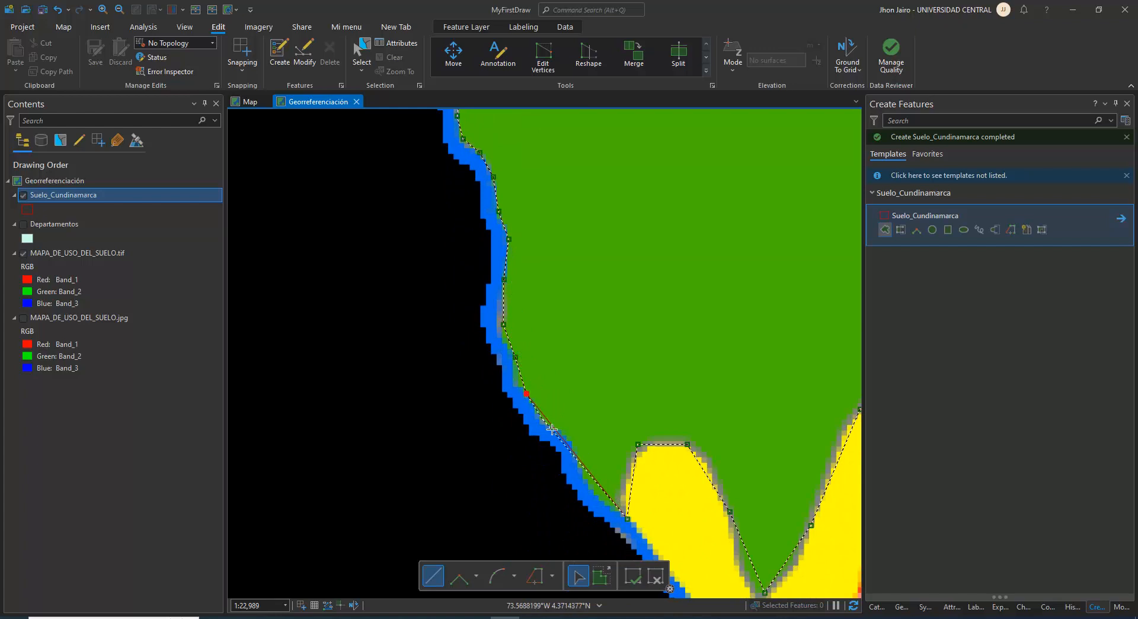
pyautogui.click(586, 480)
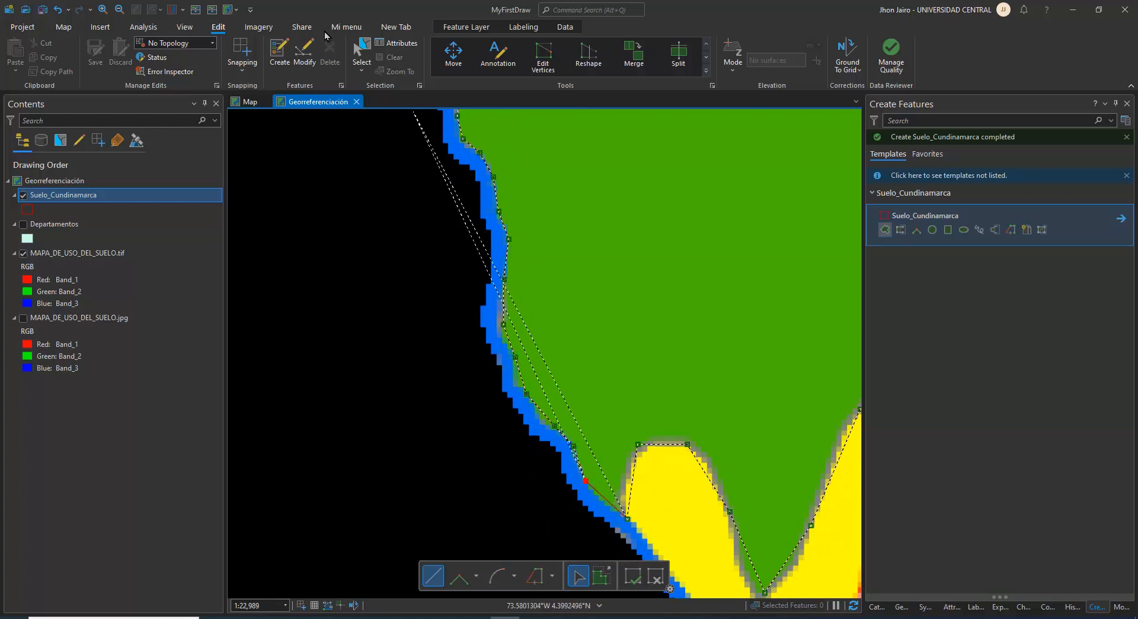
pyautogui.click(236, 50)
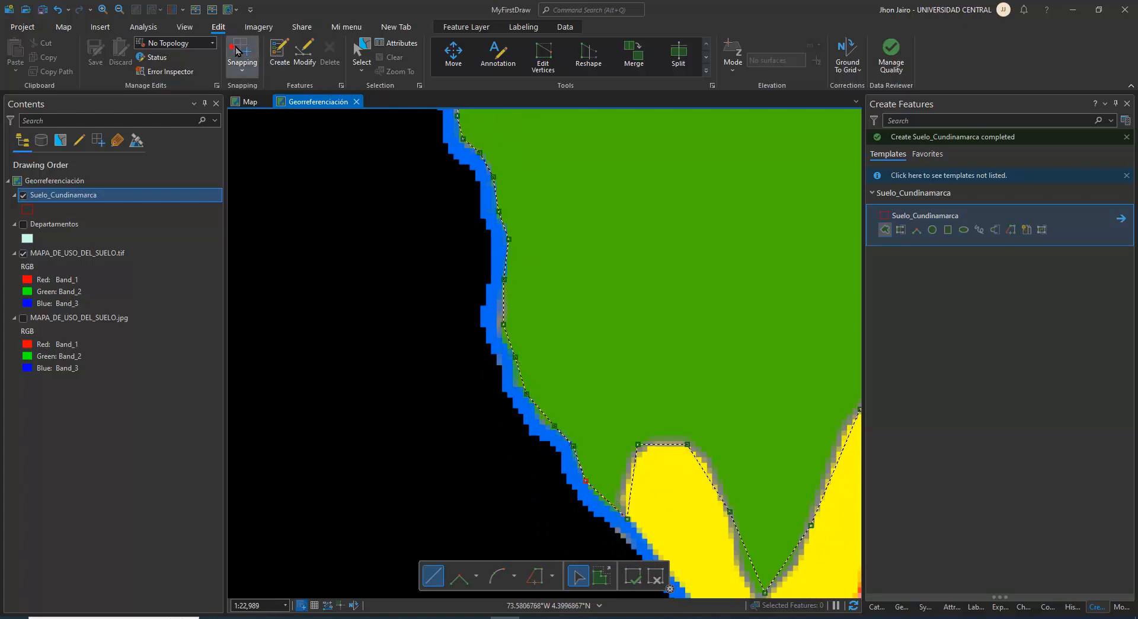
pyautogui.doubleClick(609, 508)
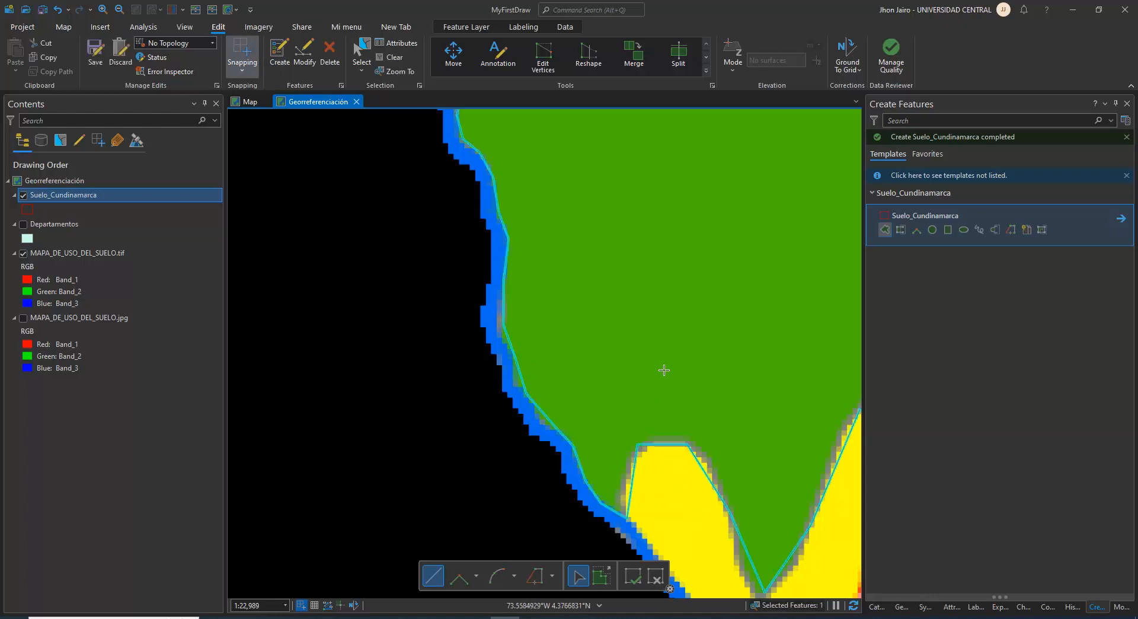
# Open the attribute table of the Suelo_Cundinamarca layer
pyautogui.scroll(-12, 663, 370)
pyautogui.moveTo(722, 260); pyautogui.dragTo(586, 381)
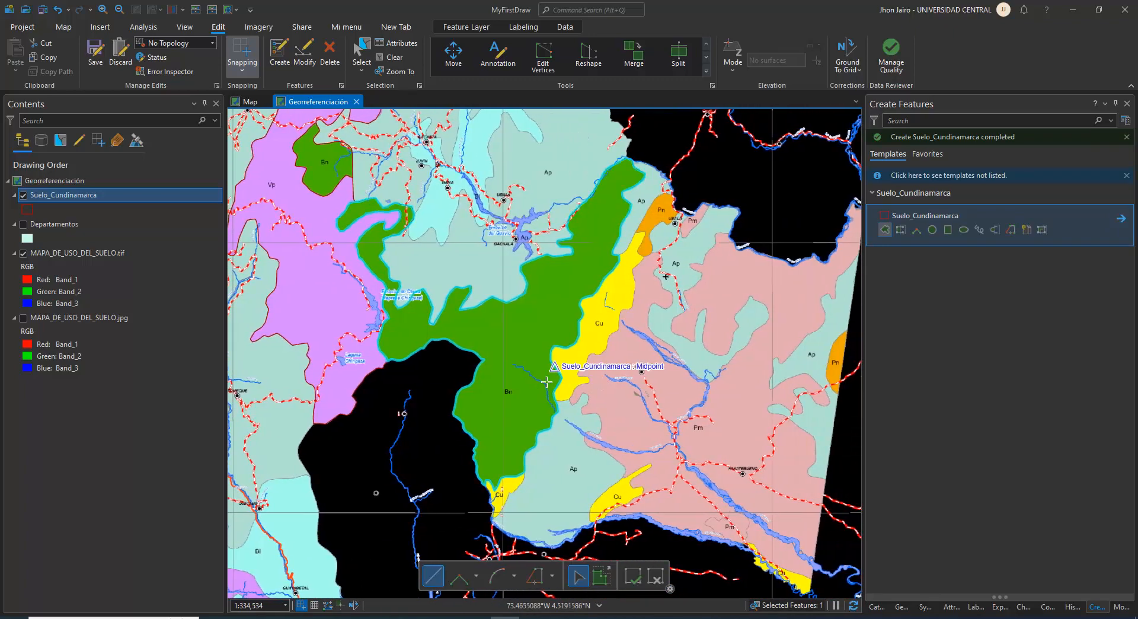
pyautogui.click(59, 196)
pyautogui.rightClick(59, 196)
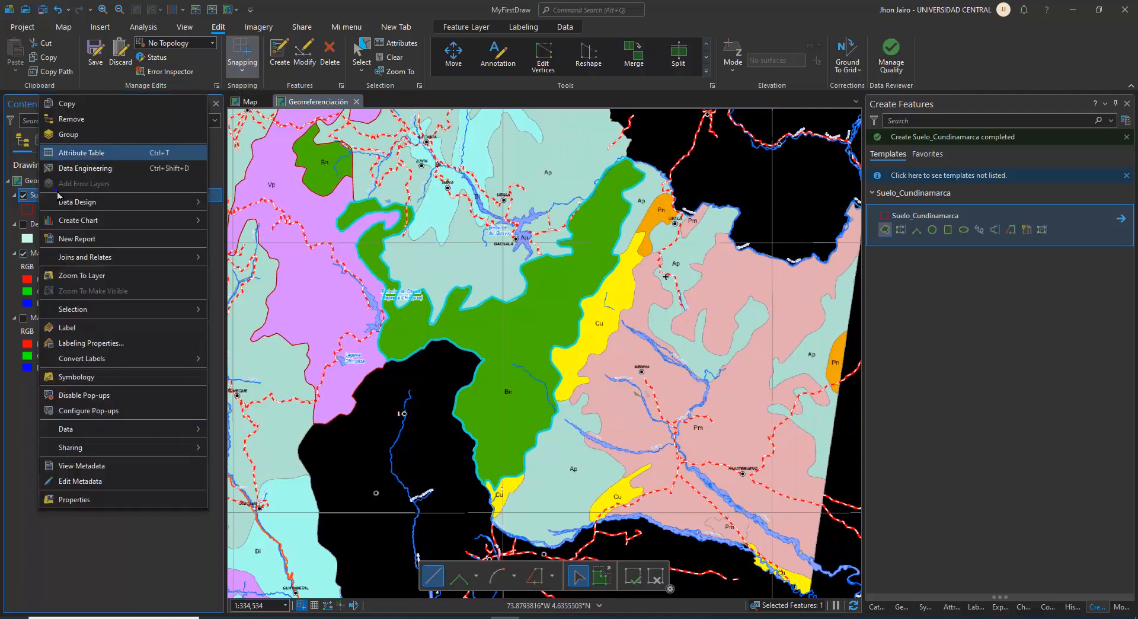
pyautogui.click(82, 158)
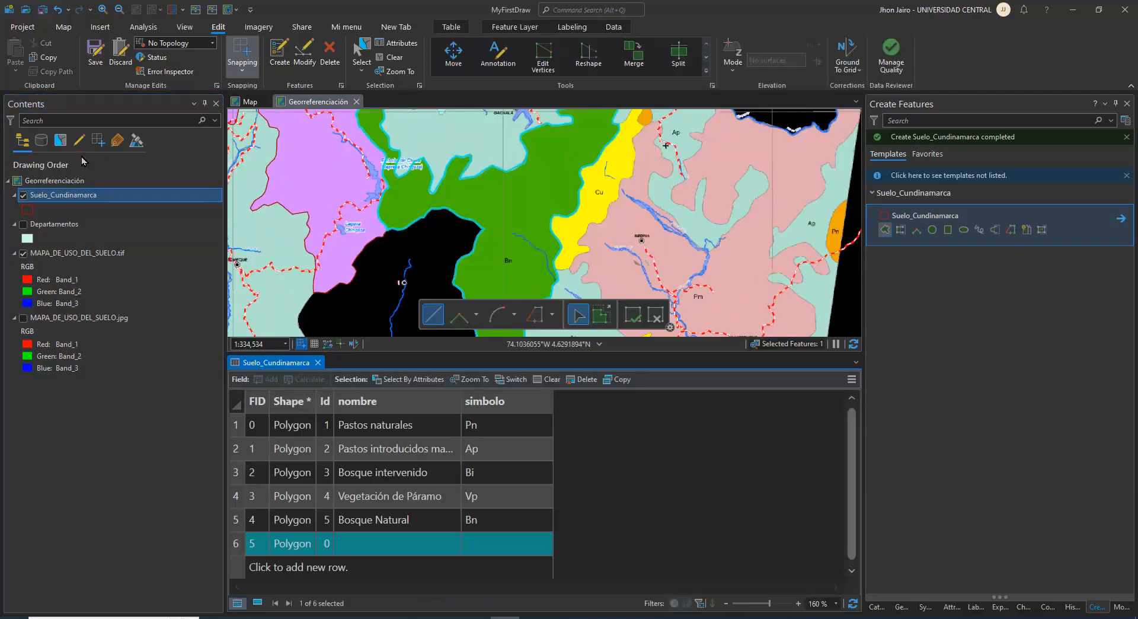
# Give the new polygon Id 5, nombre "Bosque Natural" and simbolo "Bn", and save the edits
pyautogui.click(328, 541)
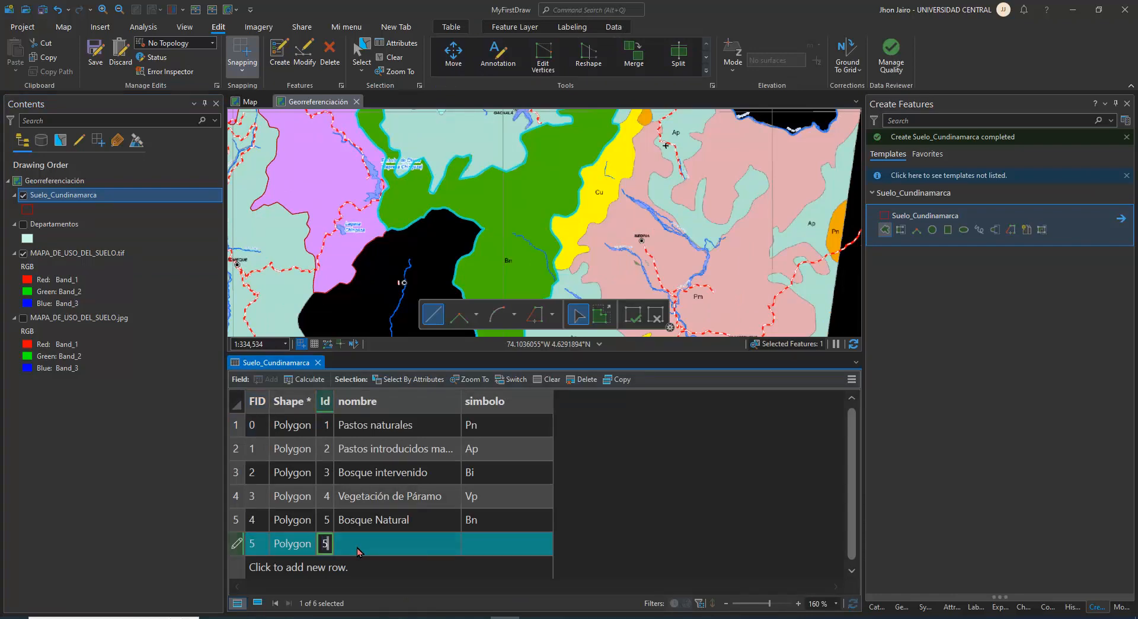
pyautogui.click(408, 520)
pyautogui.click(409, 521)
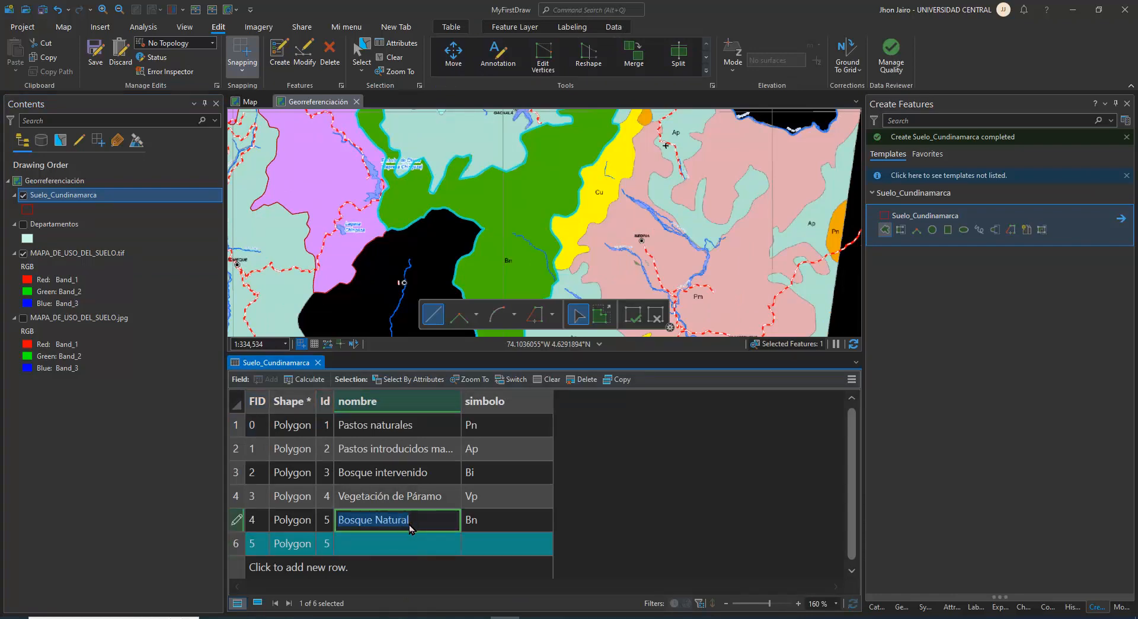
pyautogui.doubleClick(407, 541)
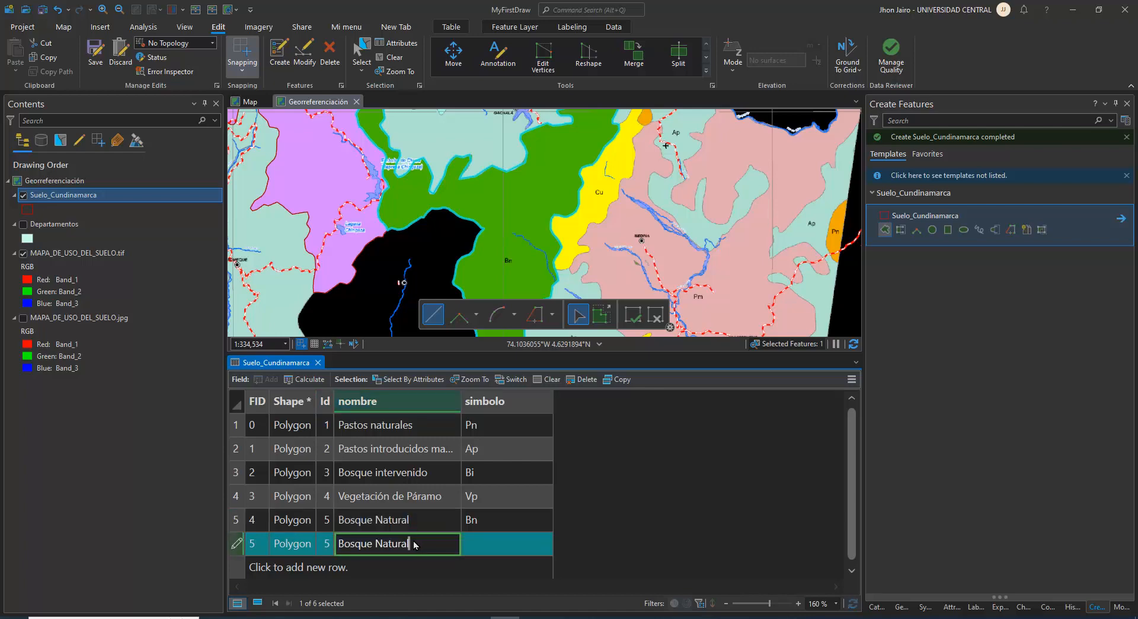
pyautogui.doubleClick(475, 521)
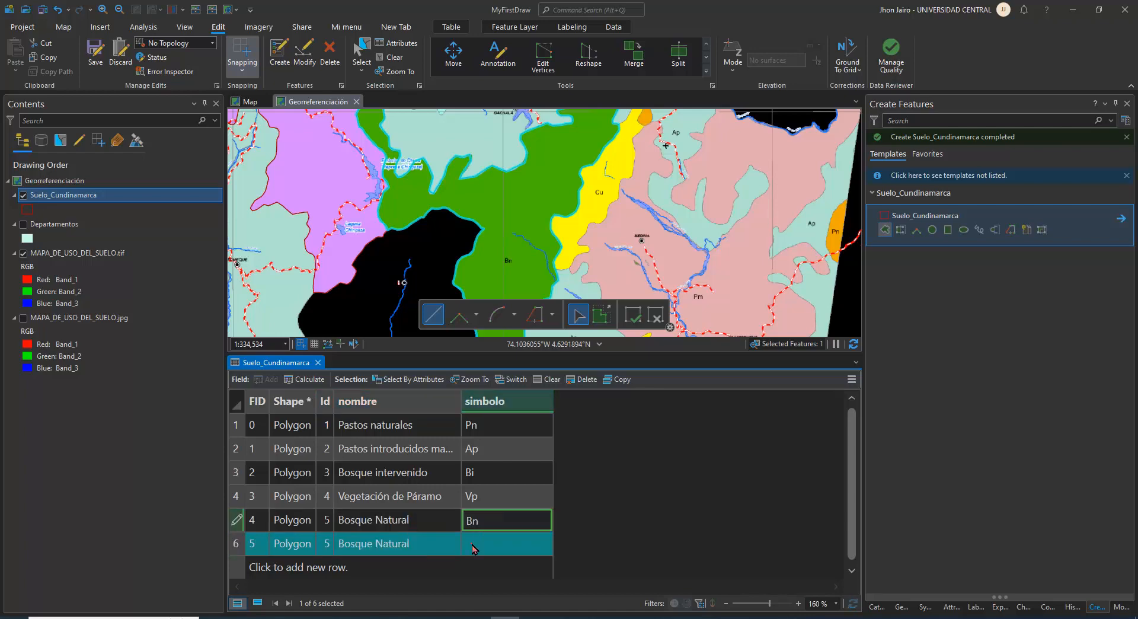
pyautogui.doubleClick(471, 546)
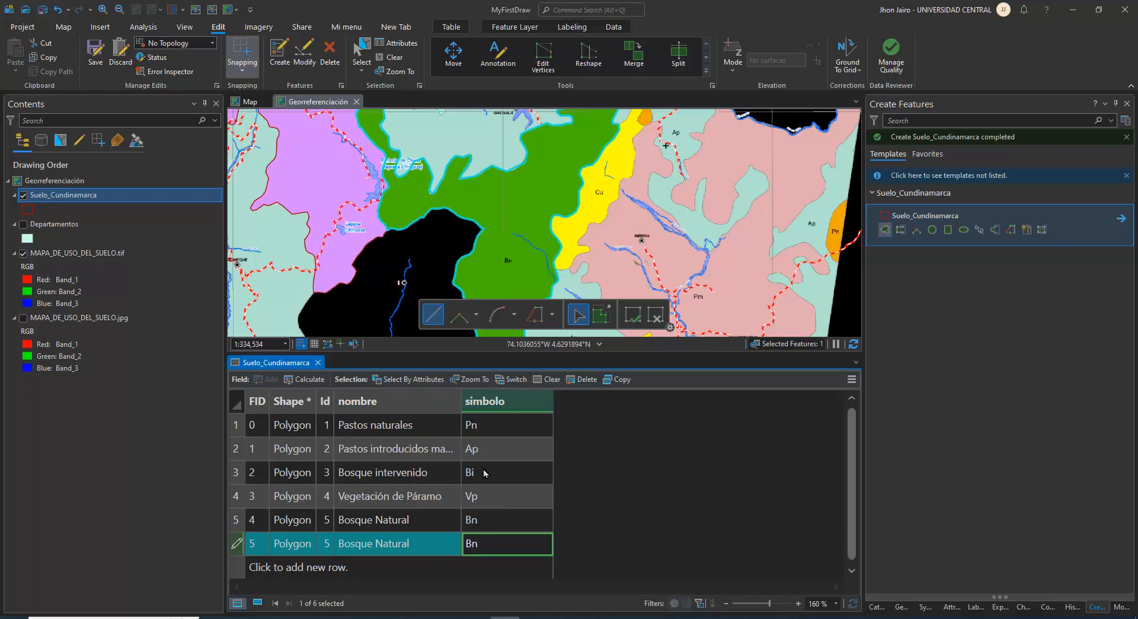
pyautogui.click(97, 50)
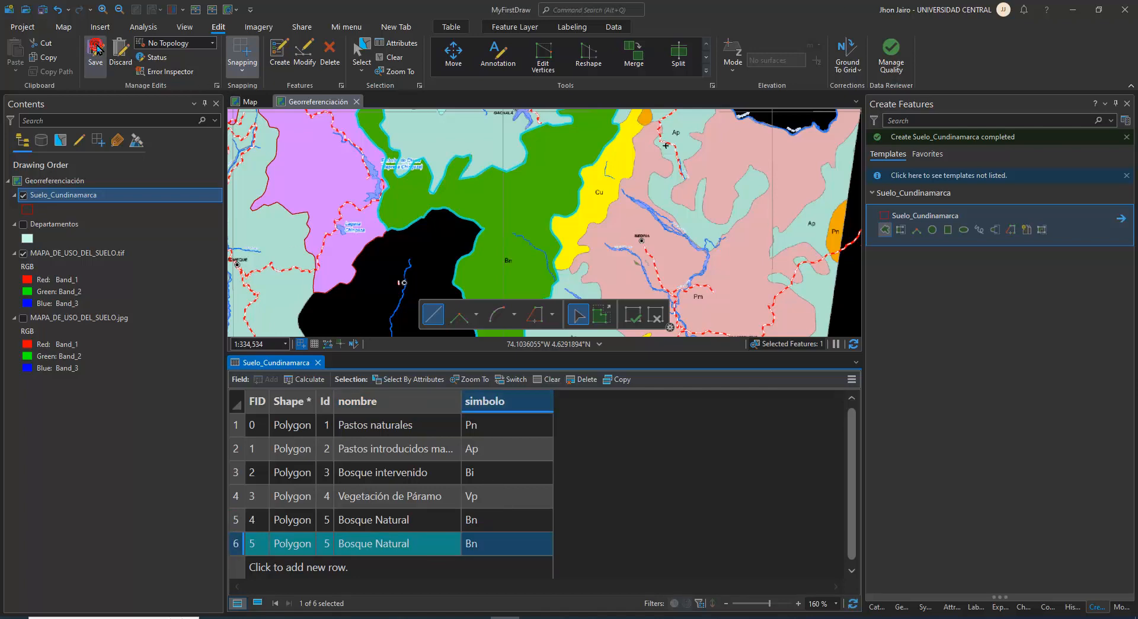
# Examine the northeastern part of the map around Villapinzón for the next zone to digitize
pyautogui.scroll(-4, 530, 218)
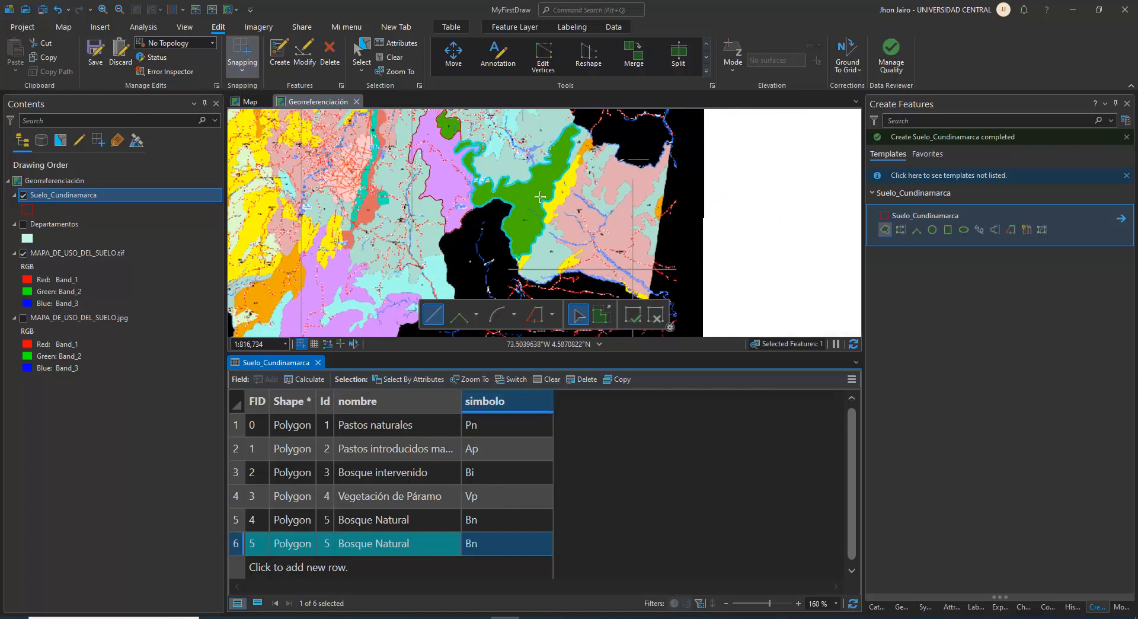
pyautogui.moveTo(530, 219); pyautogui.dragTo(506, 283)
pyautogui.moveTo(504, 173); pyautogui.dragTo(470, 265)
pyautogui.scroll(2, 470, 265)
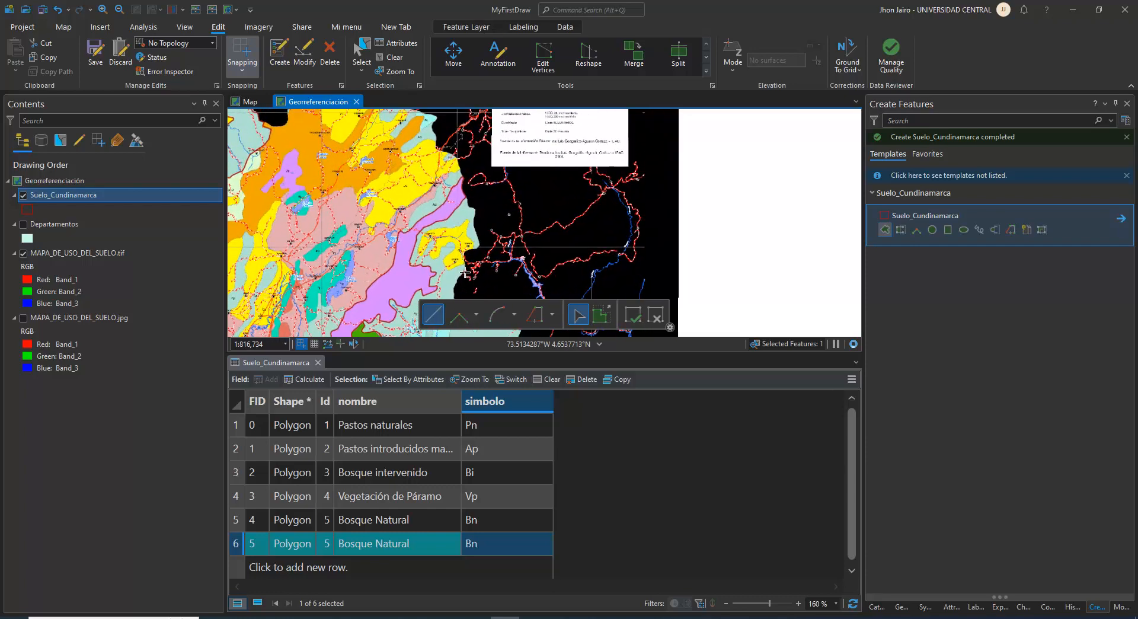
pyautogui.scroll(1, 467, 236)
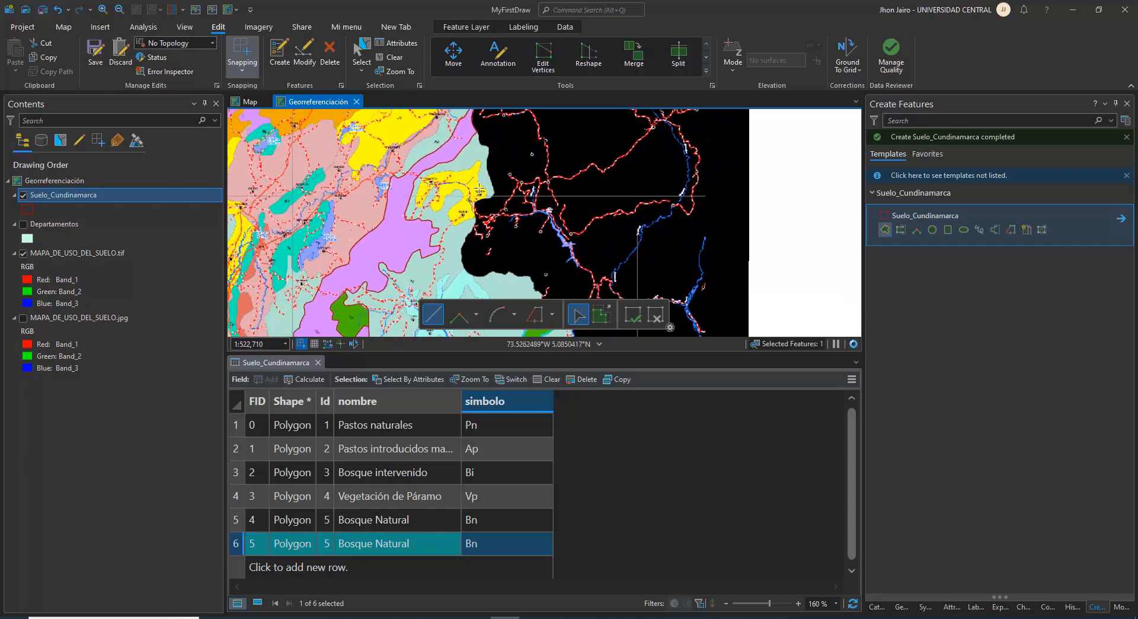
pyautogui.scroll(1, 468, 178)
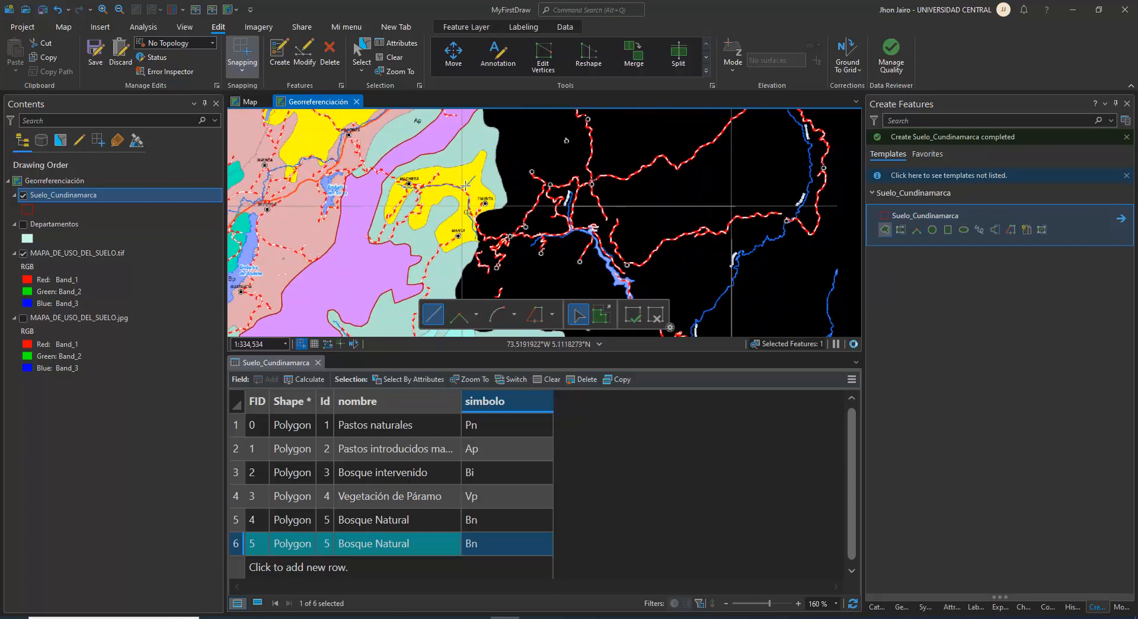
pyautogui.scroll(2, 408, 133)
pyautogui.scroll(2, 472, 237)
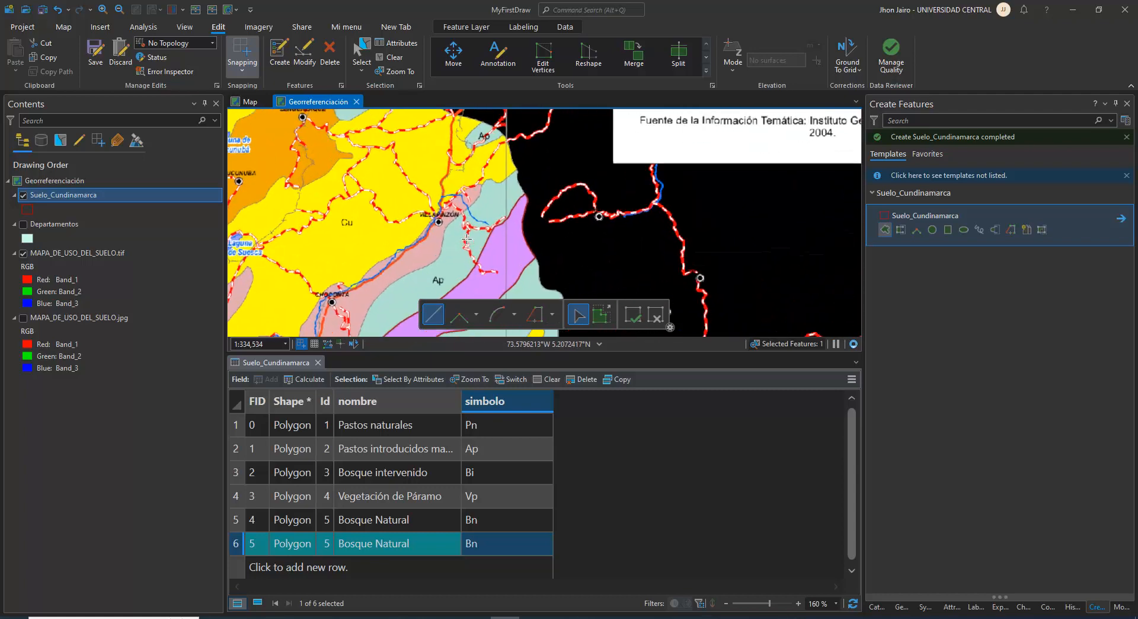
pyautogui.moveTo(485, 242); pyautogui.dragTo(525, 162)
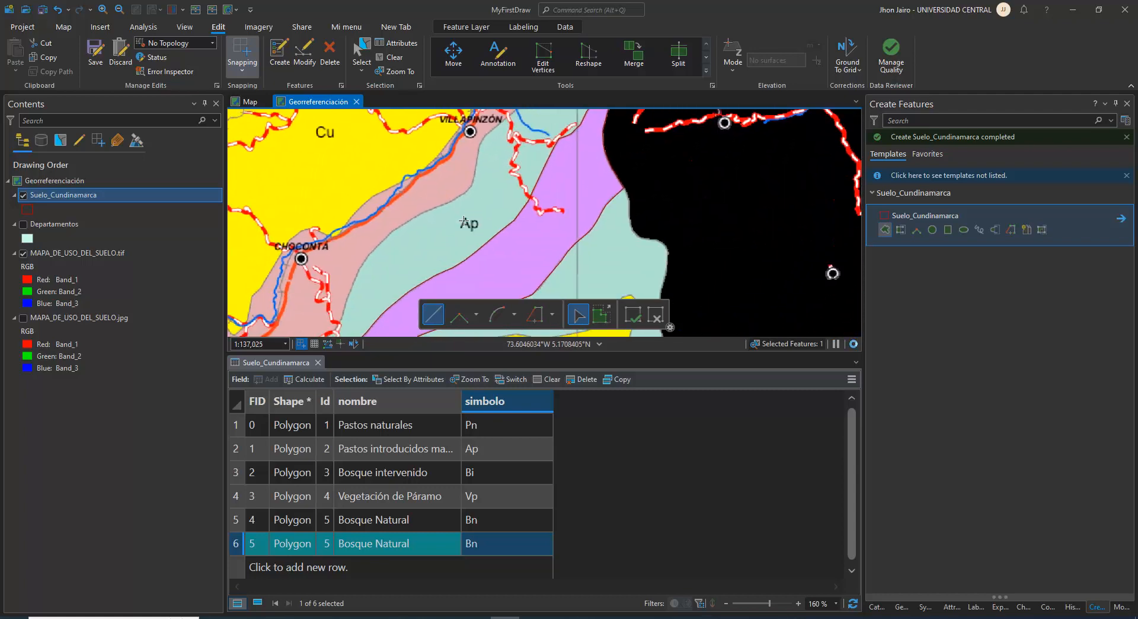
pyautogui.scroll(-1, 464, 221)
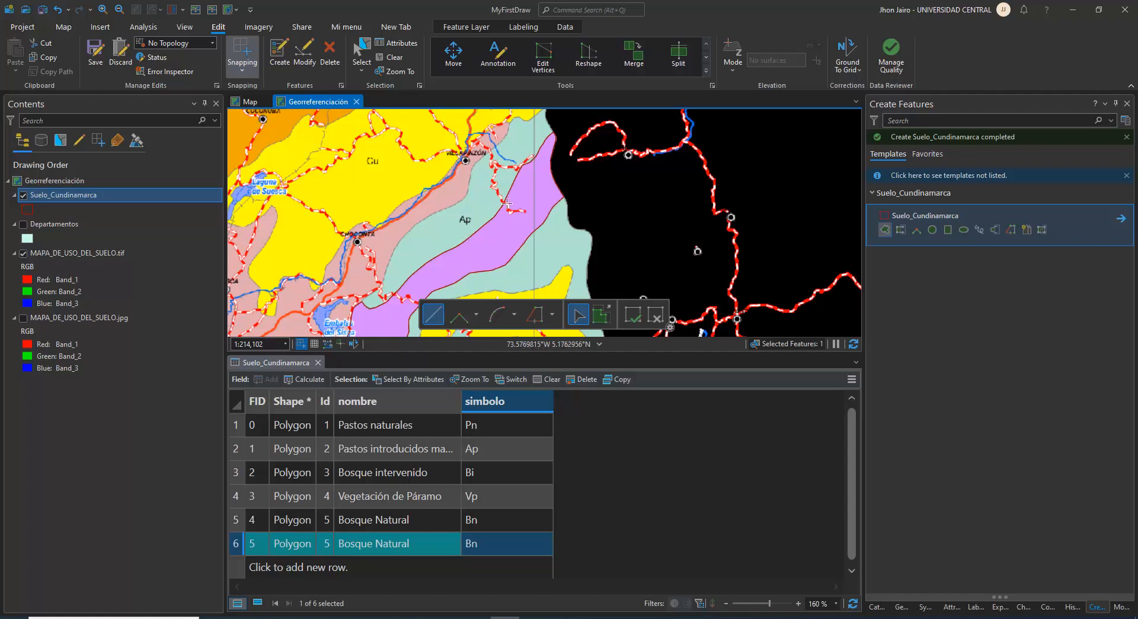
pyautogui.moveTo(538, 156); pyautogui.dragTo(488, 237)
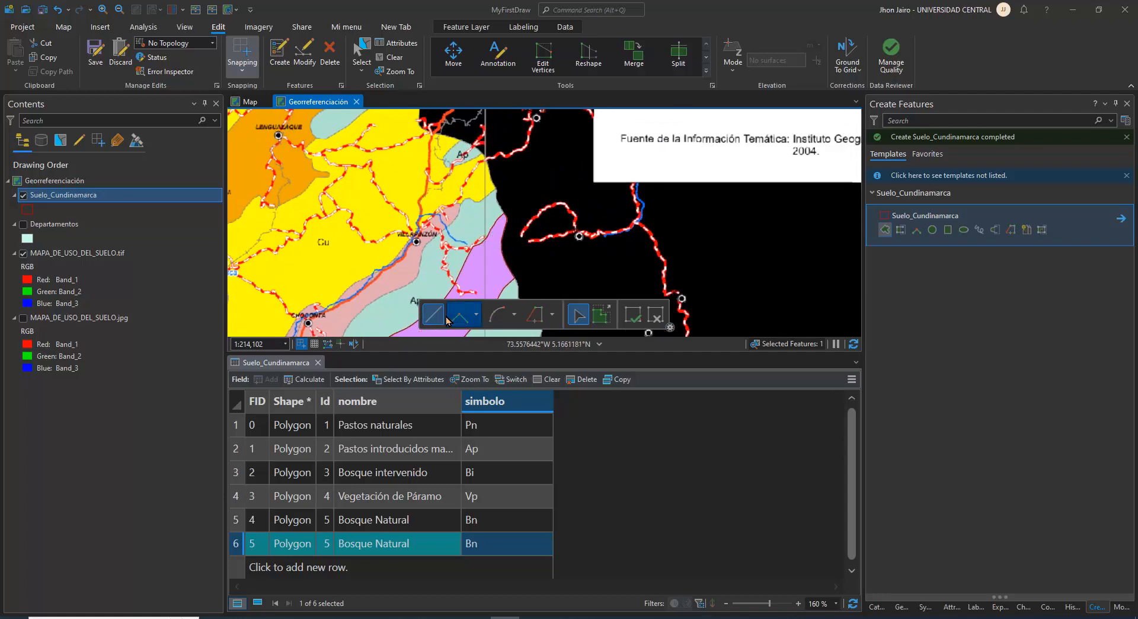
pyautogui.scroll(2, 515, 217)
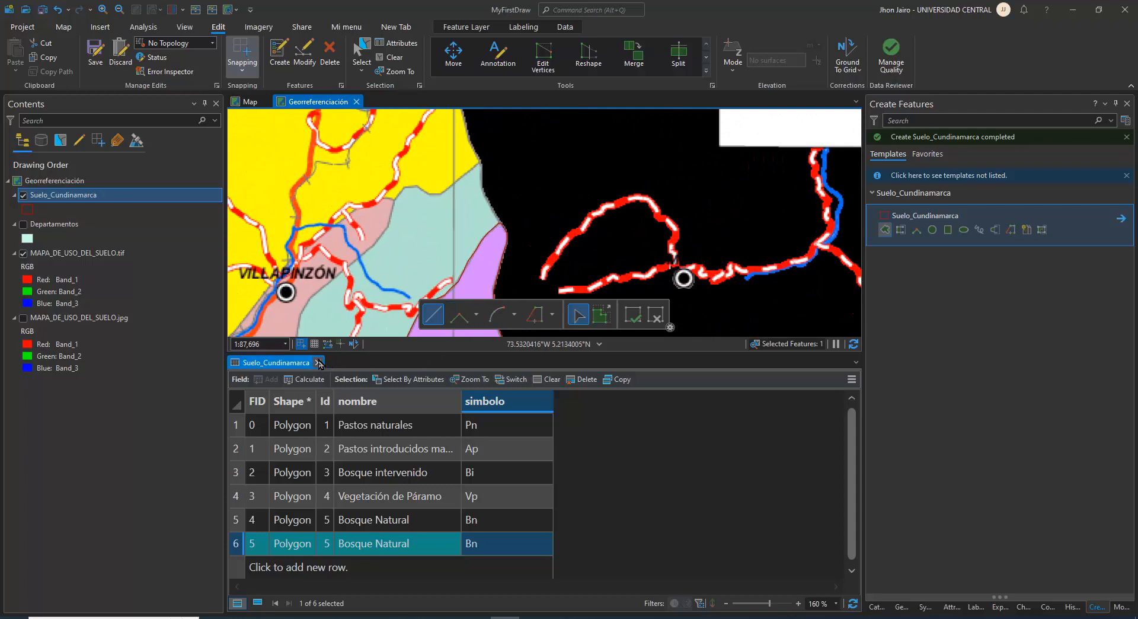
# Close the attribute table and sketch the Ap outline from the purple zone's northern tip along the black edge and the Cu boundary
pyautogui.click(318, 362)
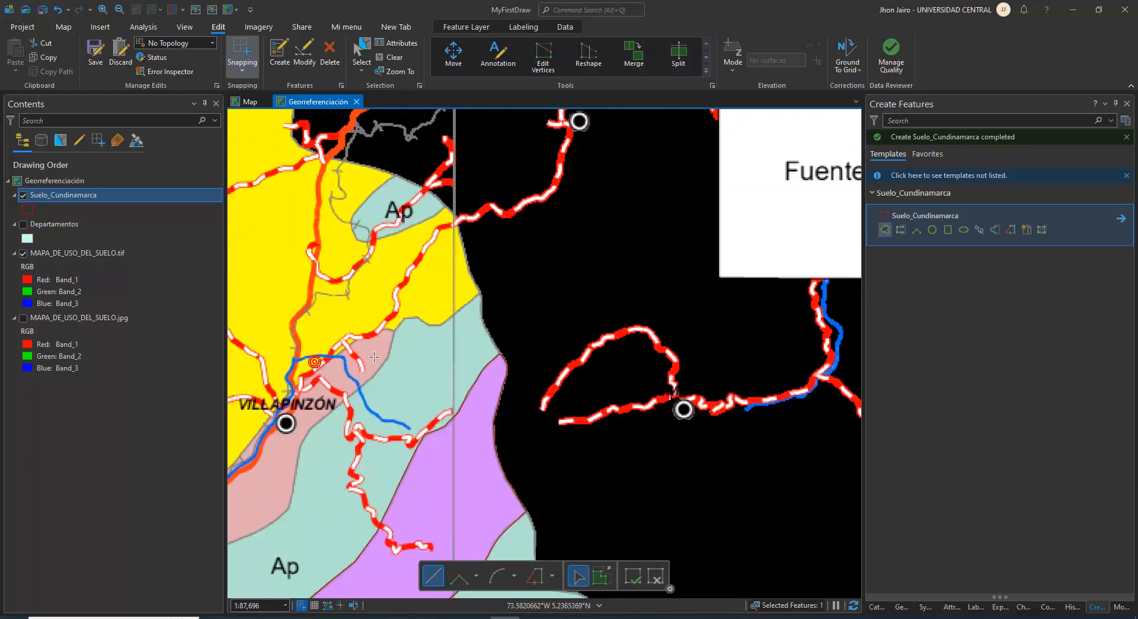
pyautogui.click(500, 353)
pyautogui.click(489, 336)
pyautogui.click(483, 320)
pyautogui.click(482, 292)
pyautogui.click(471, 300)
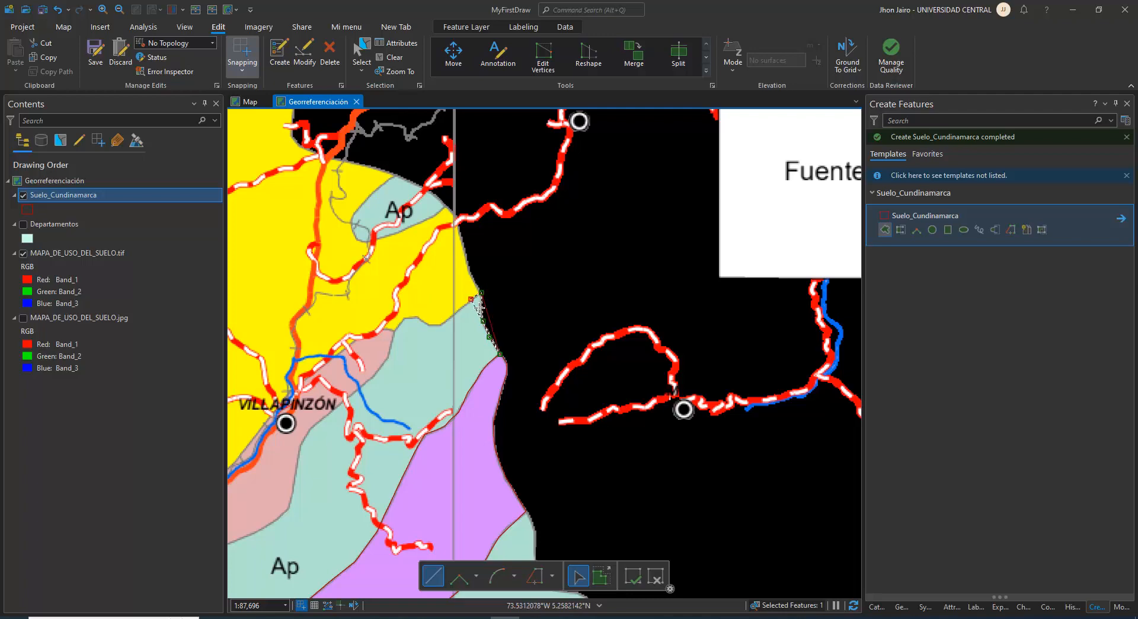
pyautogui.click(437, 323)
pyautogui.click(428, 323)
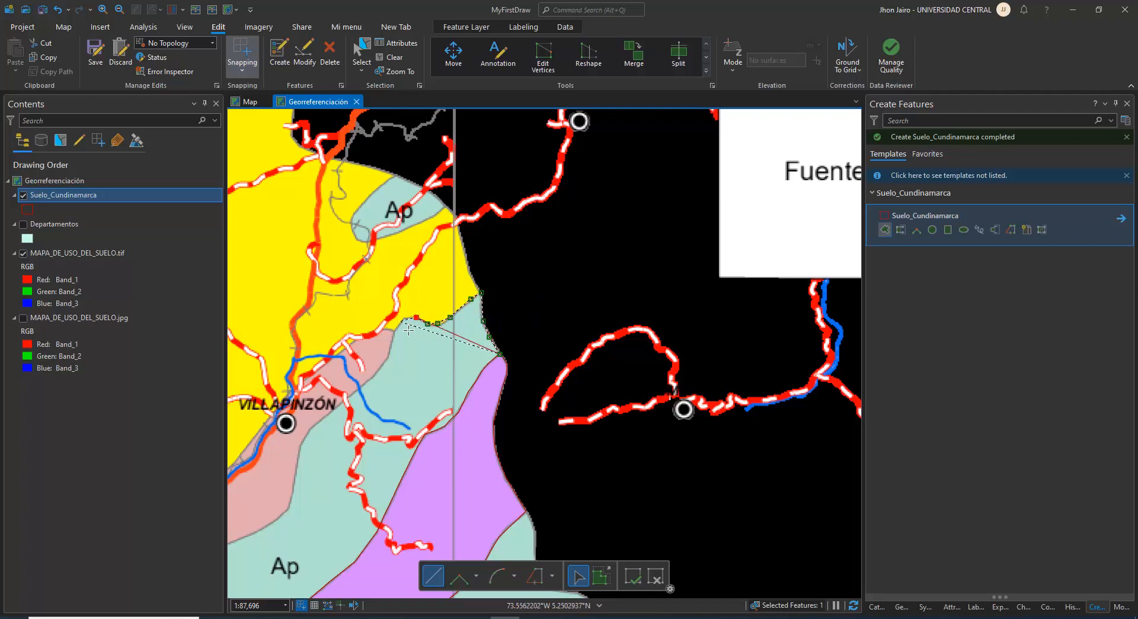
# Continue the Ap outline southwest along the pink zone's boundary past Villapinzón
pyautogui.click(378, 371)
pyautogui.click(355, 391)
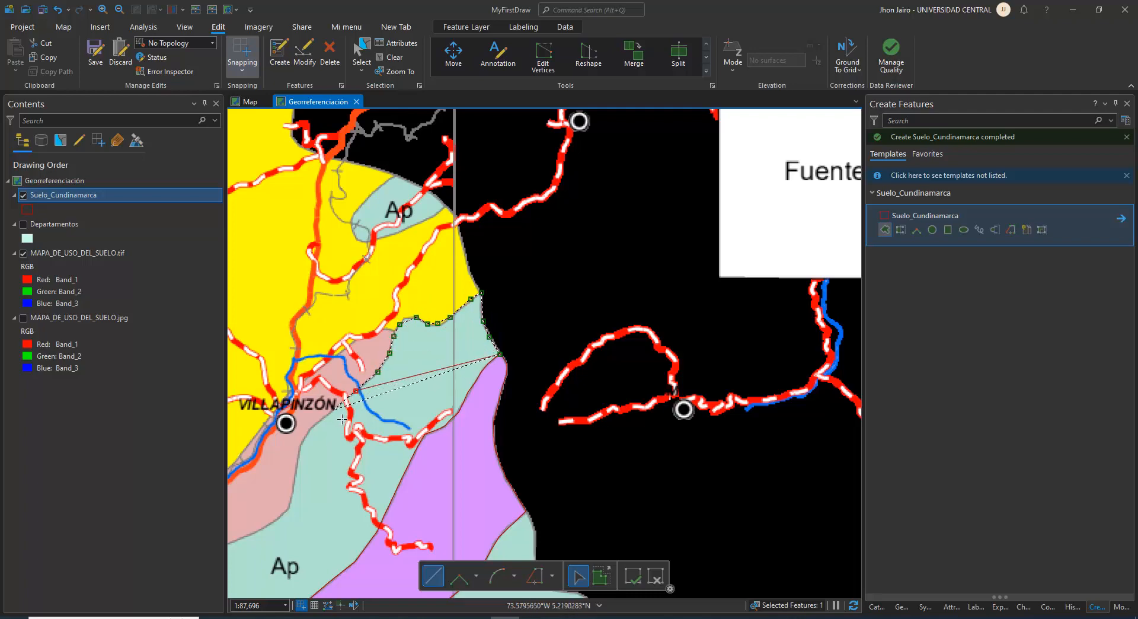
pyautogui.click(333, 409)
pyautogui.click(301, 444)
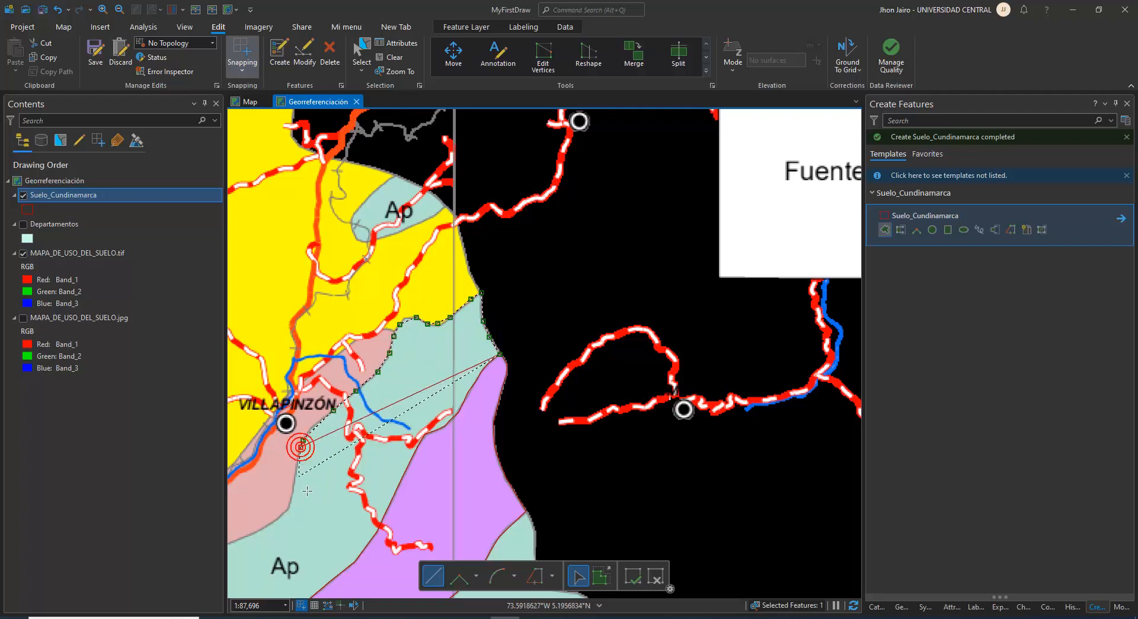
pyautogui.click(288, 508)
pyautogui.moveTo(301, 518); pyautogui.dragTo(523, 378)
pyautogui.click(478, 384)
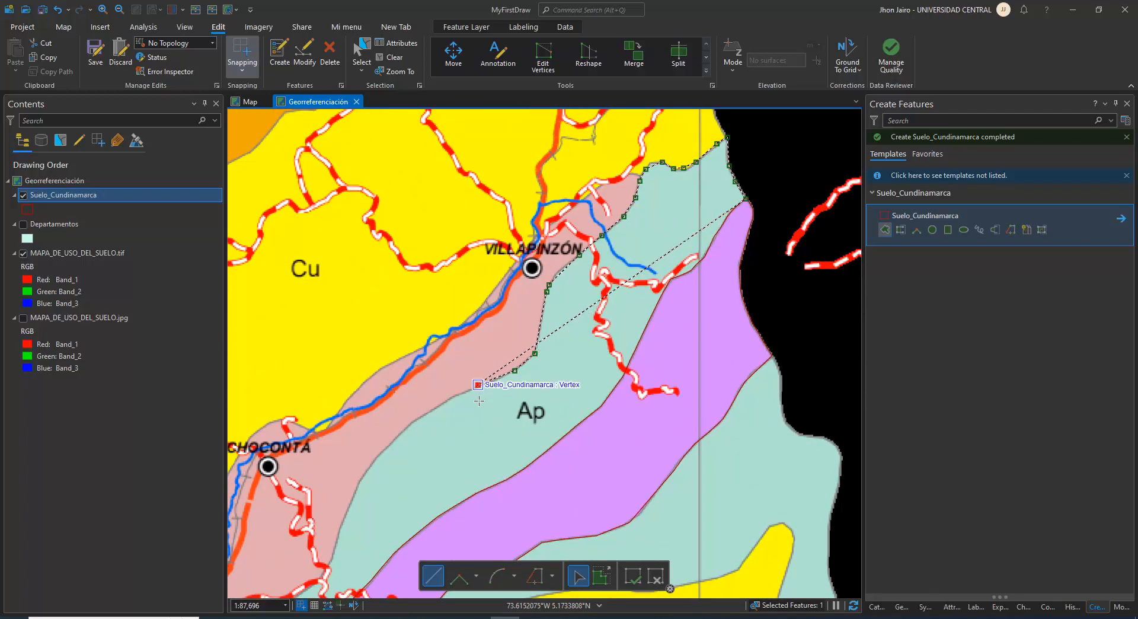
# Sketch the Ap outline further southwest along the pink boundary to the bend east of Chocontá
pyautogui.click(452, 398)
pyautogui.click(424, 414)
pyautogui.click(412, 422)
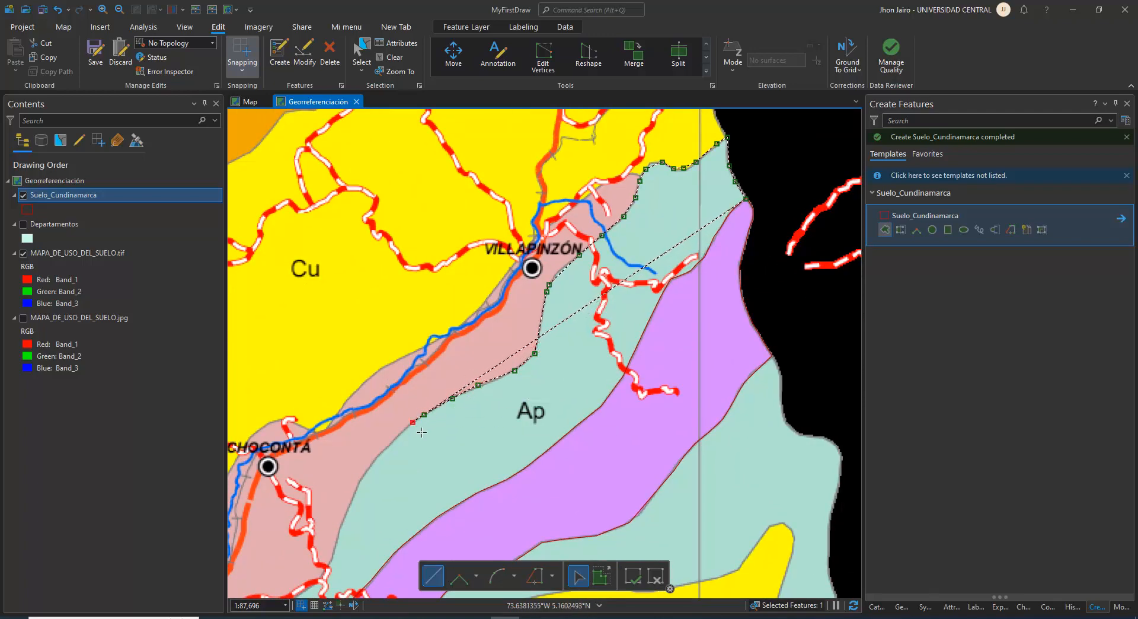
pyautogui.click(391, 443)
pyautogui.moveTo(400, 452); pyautogui.dragTo(472, 385)
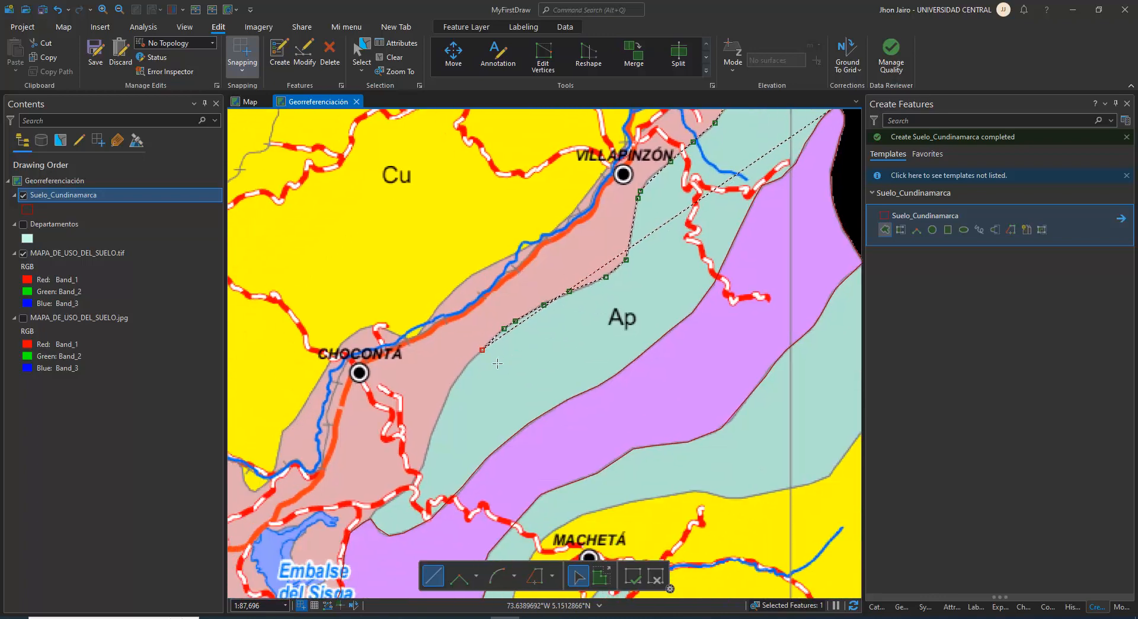
pyautogui.click(459, 376)
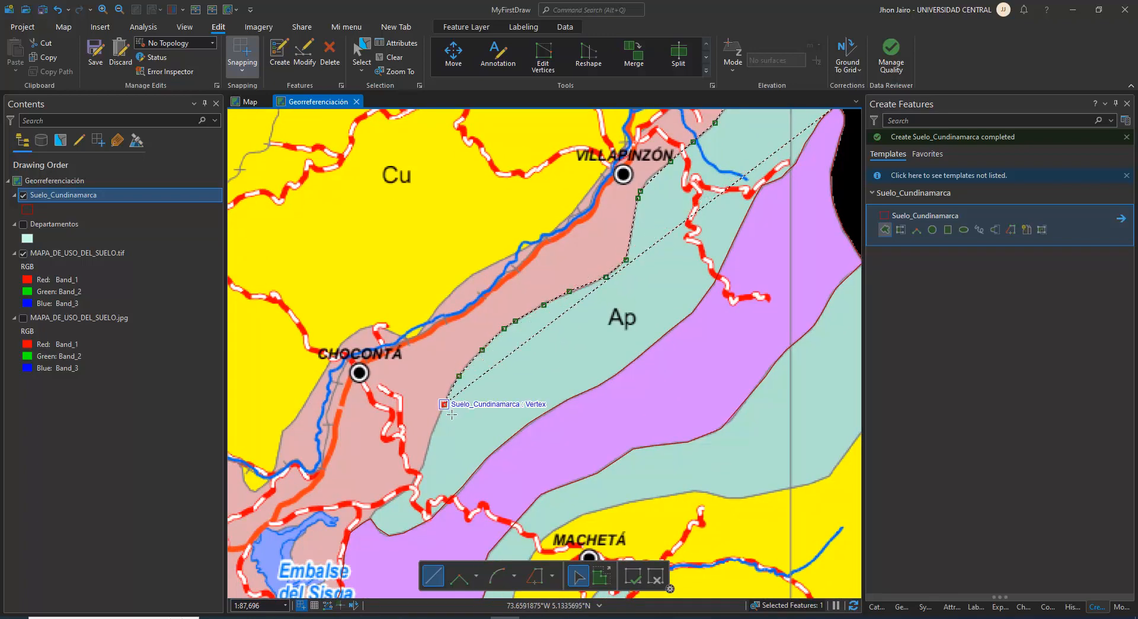
# Sketch the Ap outline south across the road to its southwestern end near Embalse del Sisga
pyautogui.click(444, 404)
pyautogui.click(429, 439)
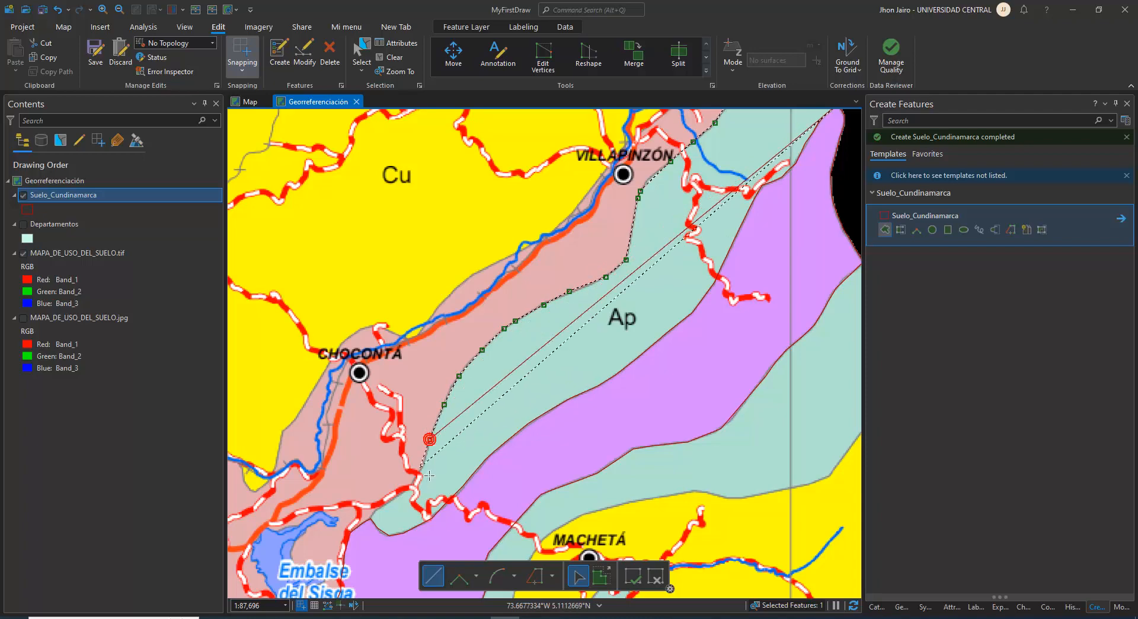
pyautogui.click(422, 466)
pyautogui.click(418, 475)
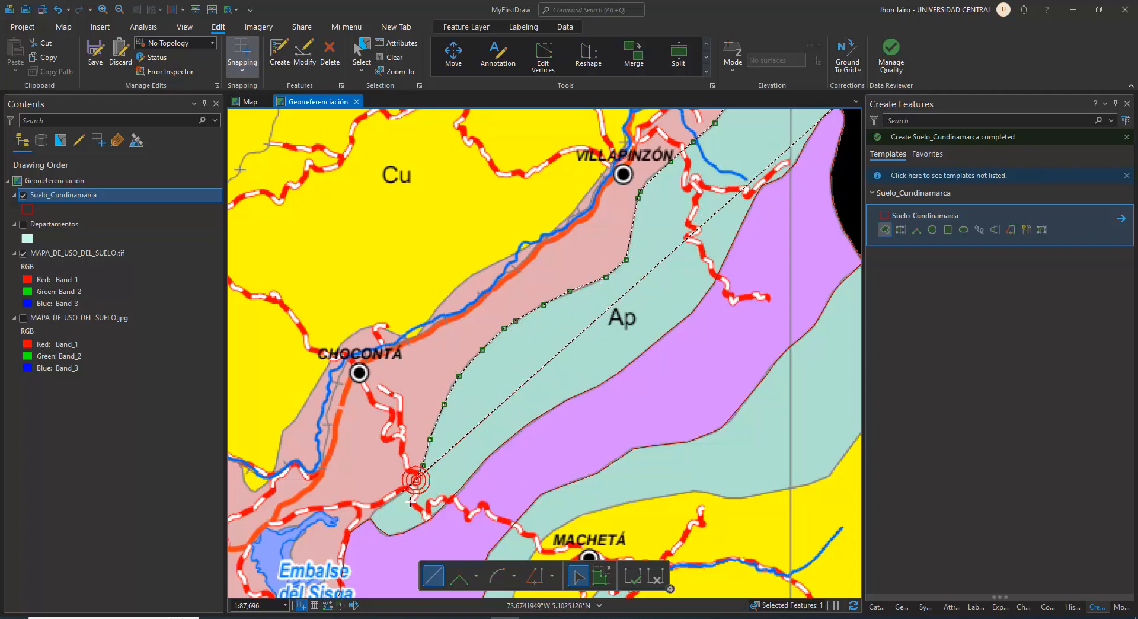
pyautogui.click(416, 479)
pyautogui.click(401, 491)
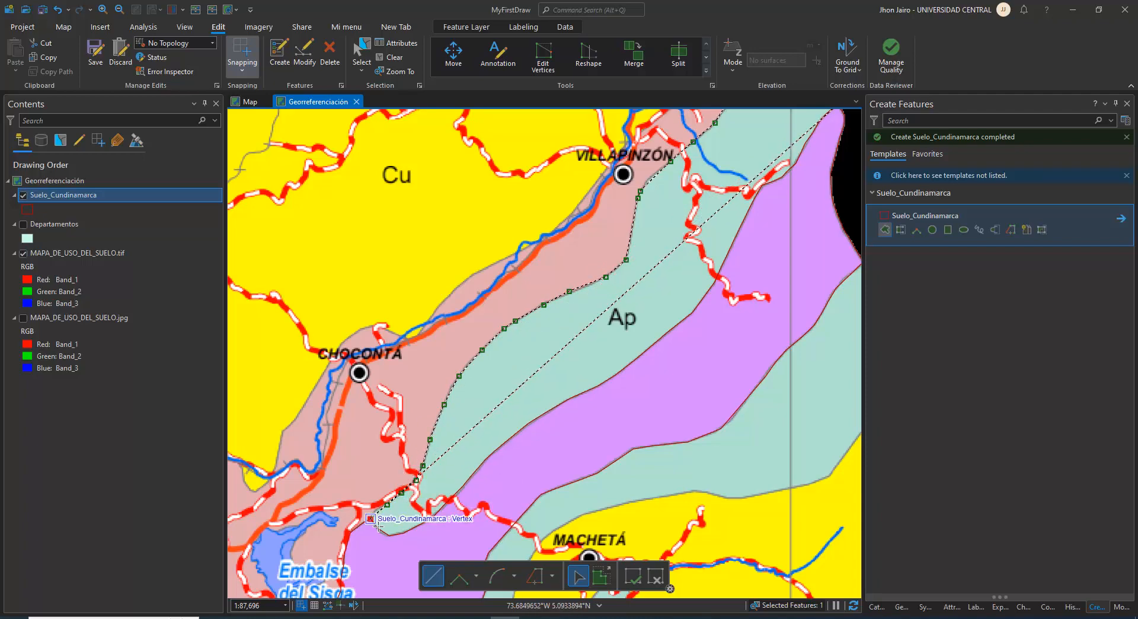
# Trace the existing purple polygon's northwestern edge from the Ap zone's southwestern end back to the outline's starting vertex
pyautogui.click(534, 575)
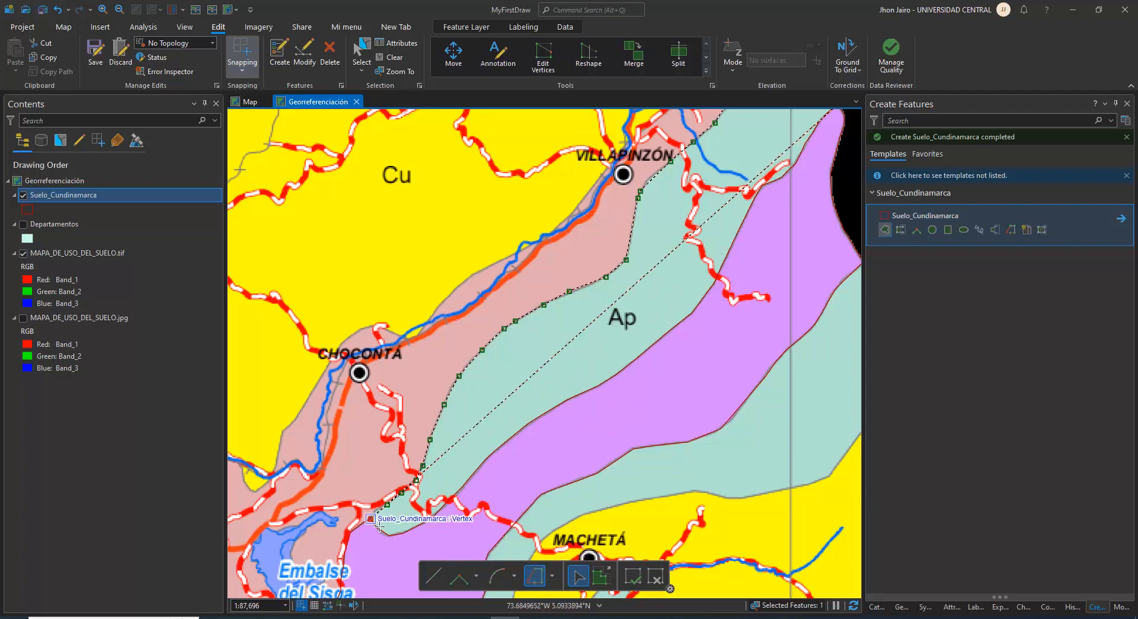
pyautogui.doubleClick(380, 525)
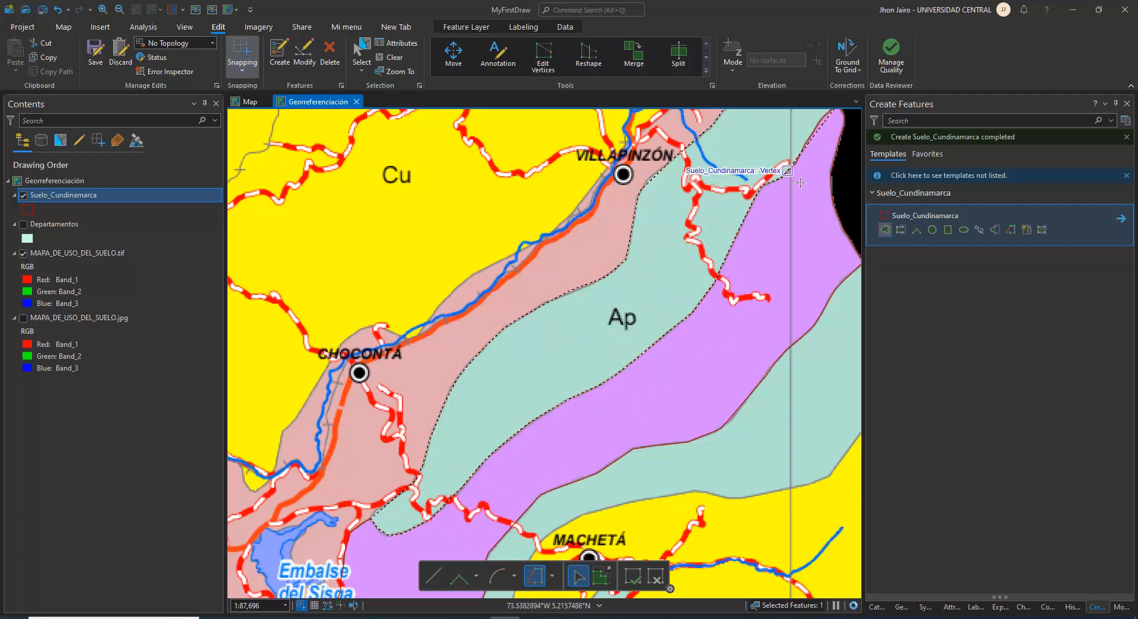
pyautogui.moveTo(792, 199); pyautogui.dragTo(697, 312)
pyautogui.scroll(1, 705, 259)
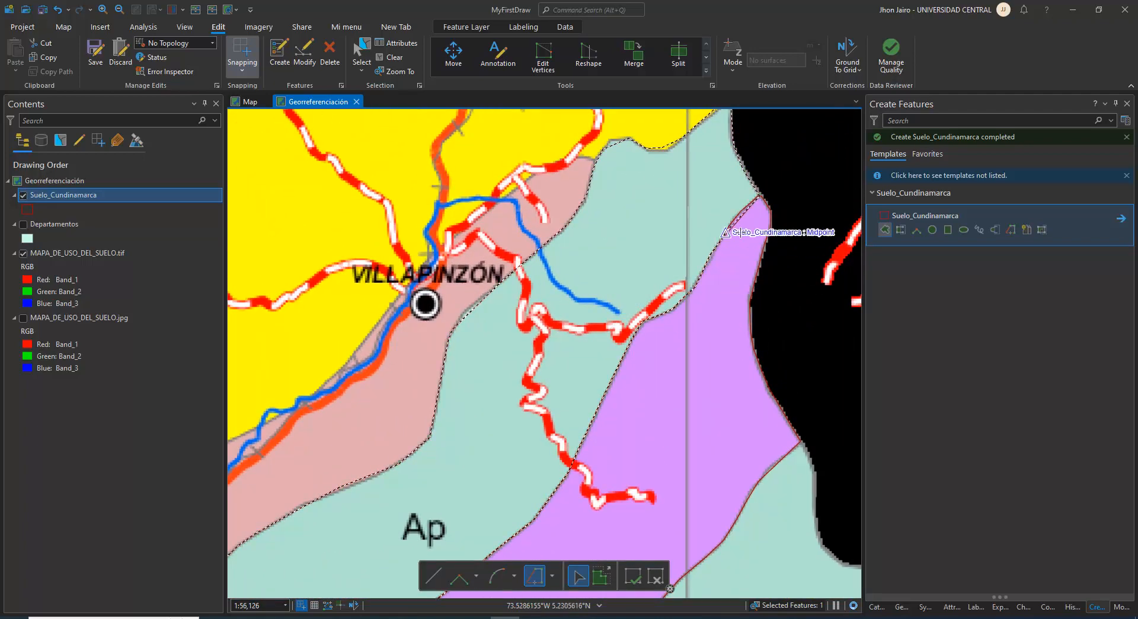
pyautogui.click(768, 205)
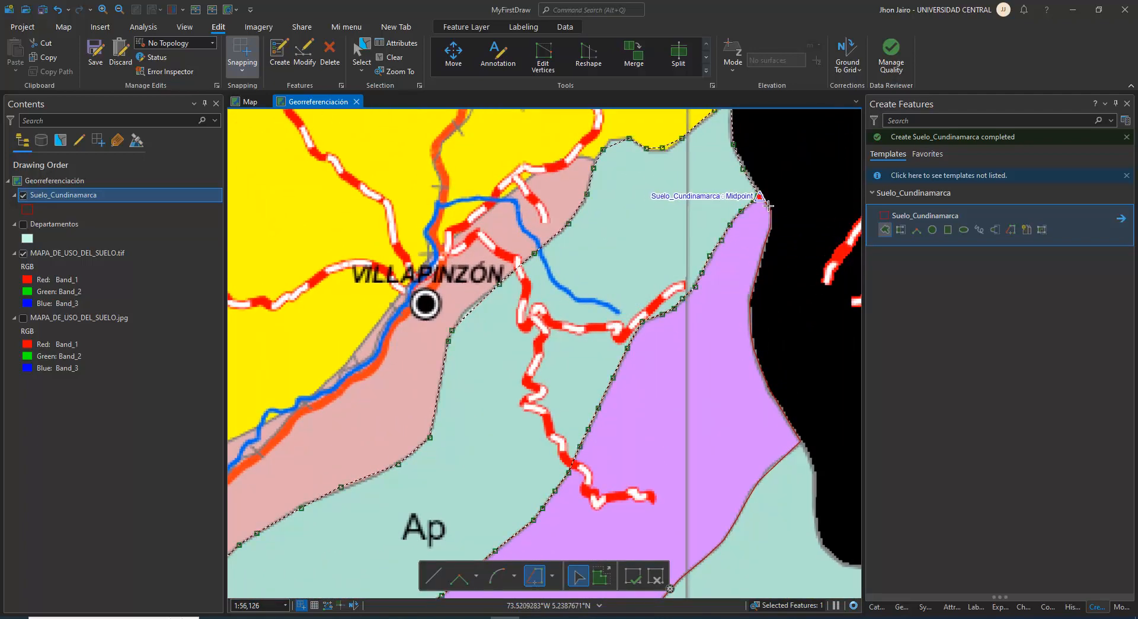
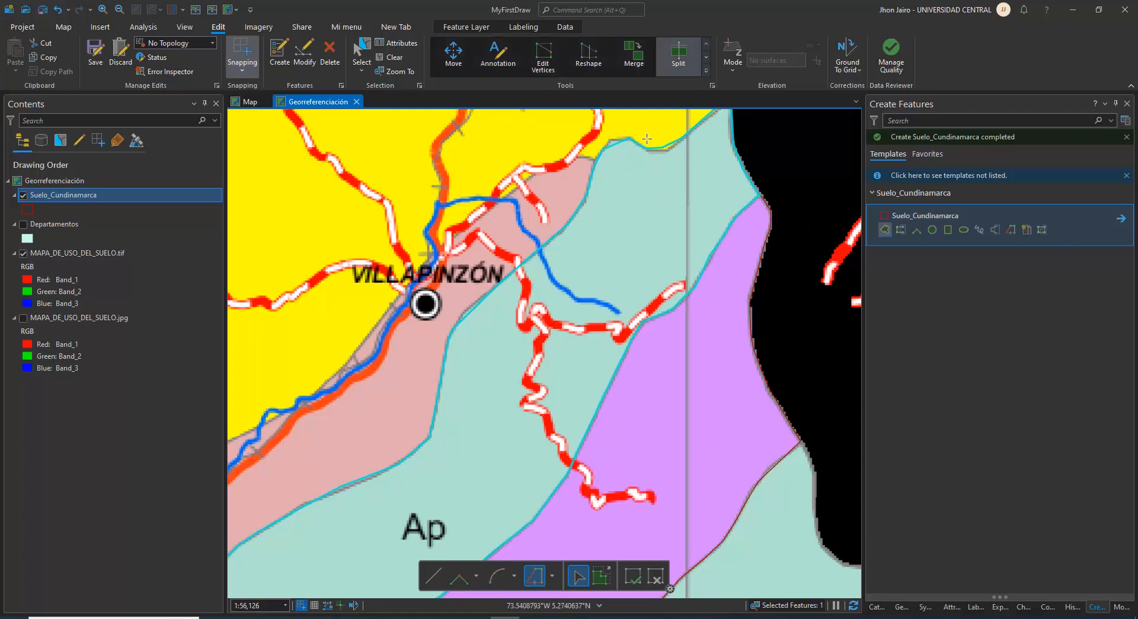
# Open the Suelo_Cundinamarca attribute table and give the new polygon Id 2 and nombre "Pastos introducidos manejados"
pyautogui.click(71, 197)
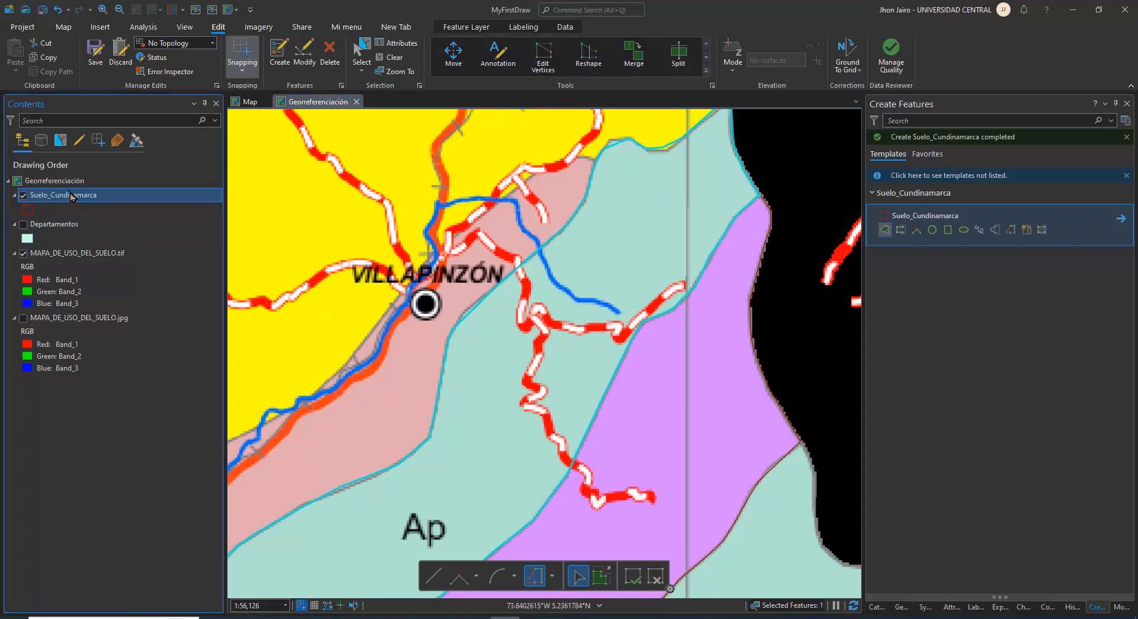
pyautogui.rightClick(72, 197)
pyautogui.click(90, 155)
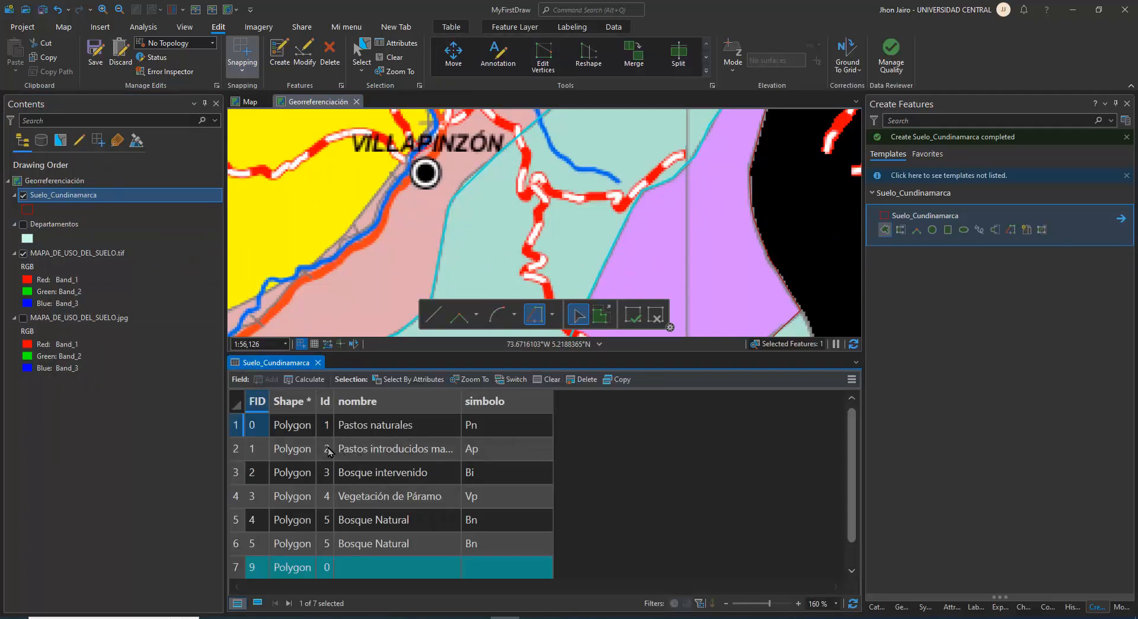
pyautogui.click(326, 572)
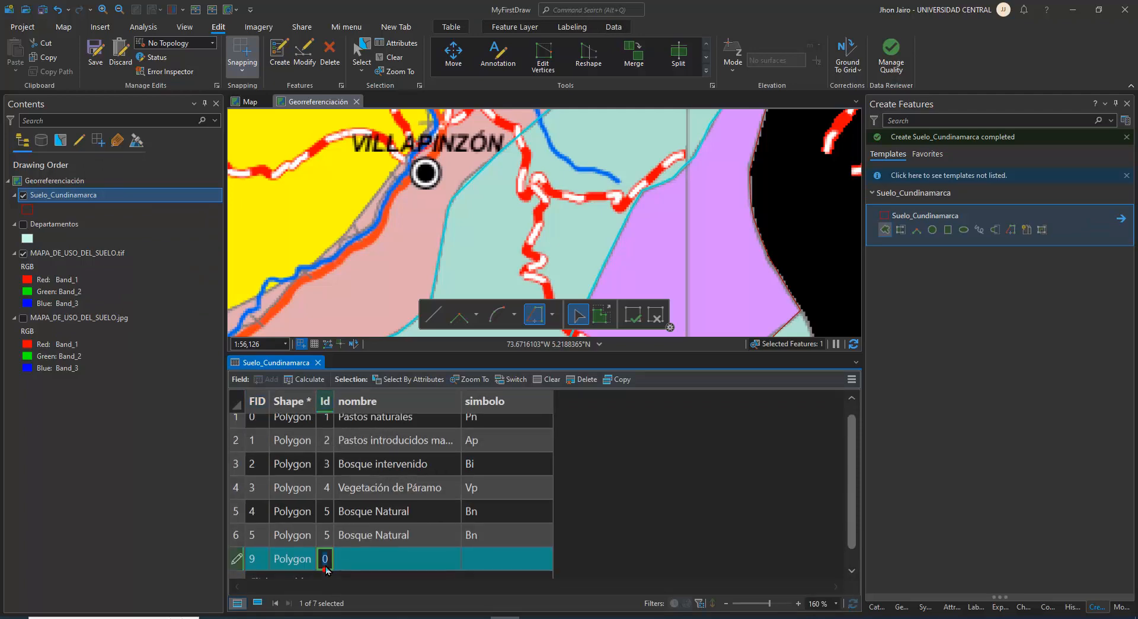
pyautogui.doubleClick(374, 441)
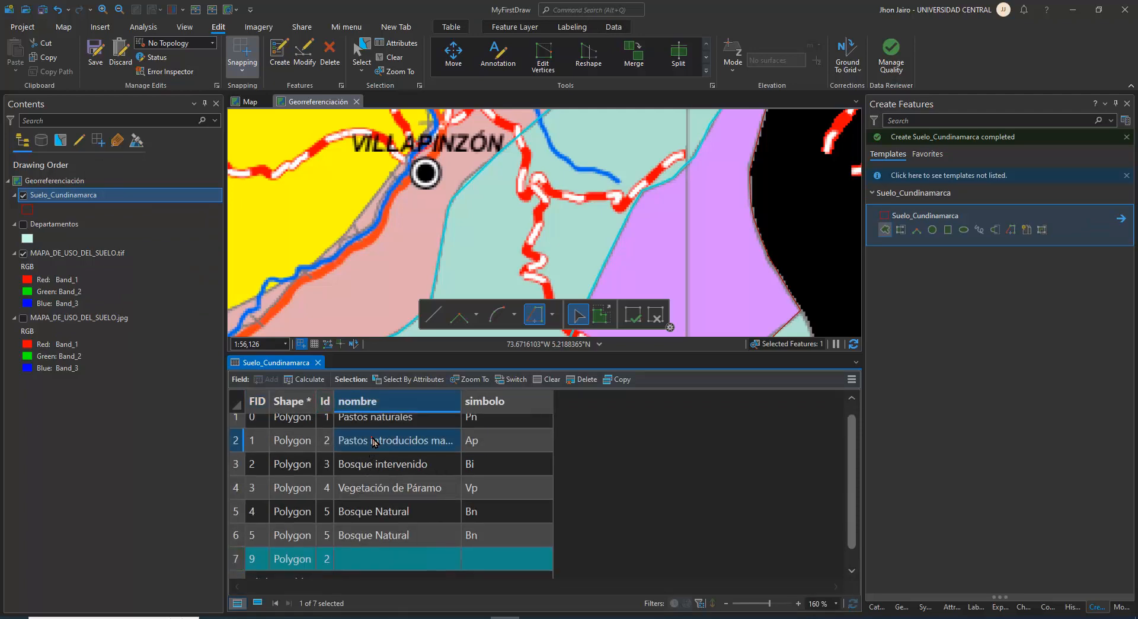
pyautogui.hotkey('ctrl', 'c')
pyautogui.click(371, 564)
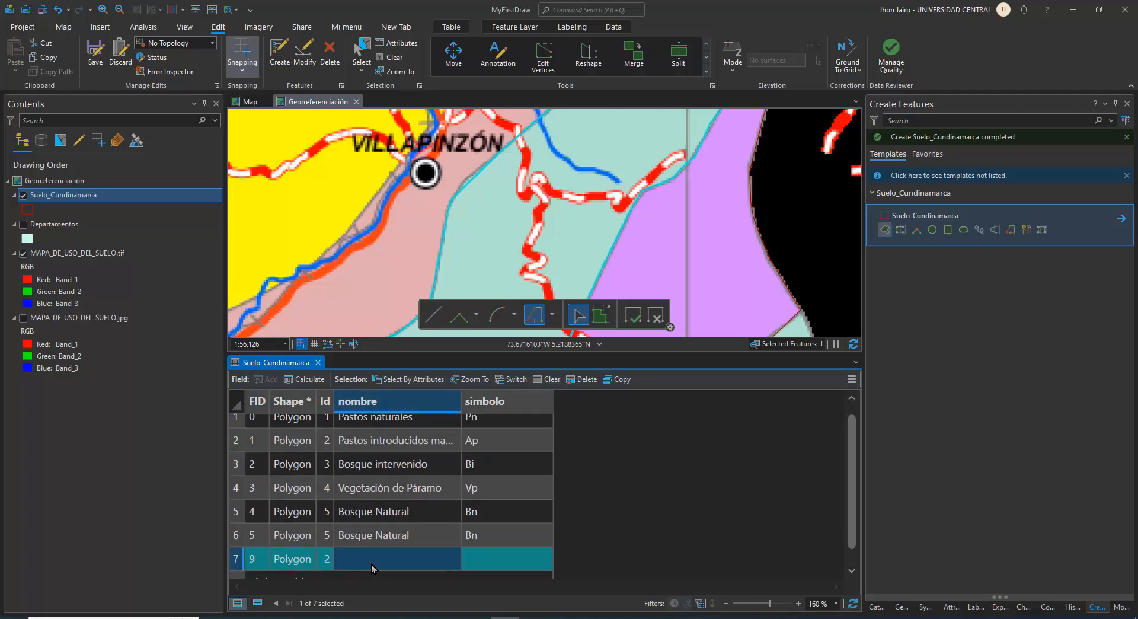
pyautogui.click(371, 564)
pyautogui.hotkey('ctrl', 'v')
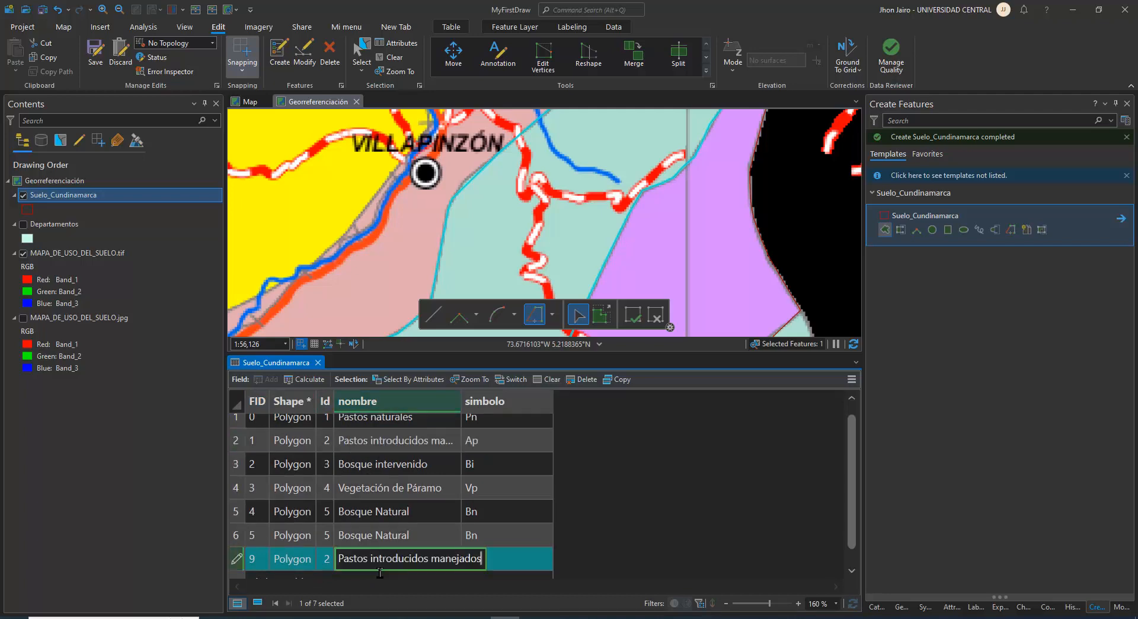
# Set the new polygon's simbolo to Ap, save the edits and close the attribute table
pyautogui.doubleClick(477, 447)
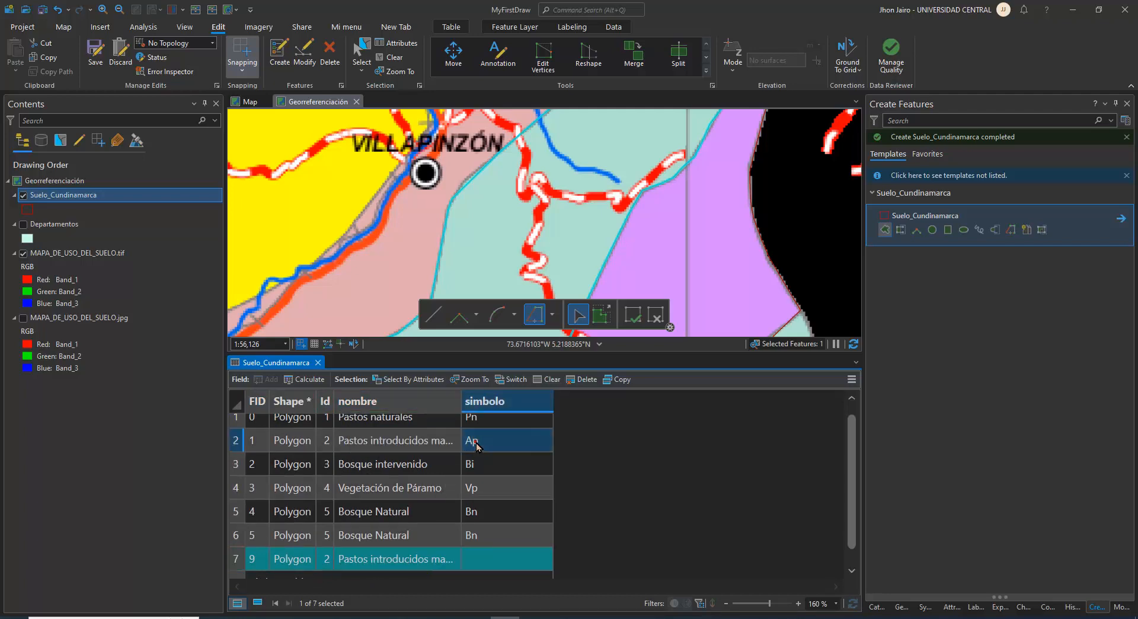
pyautogui.doubleClick(487, 568)
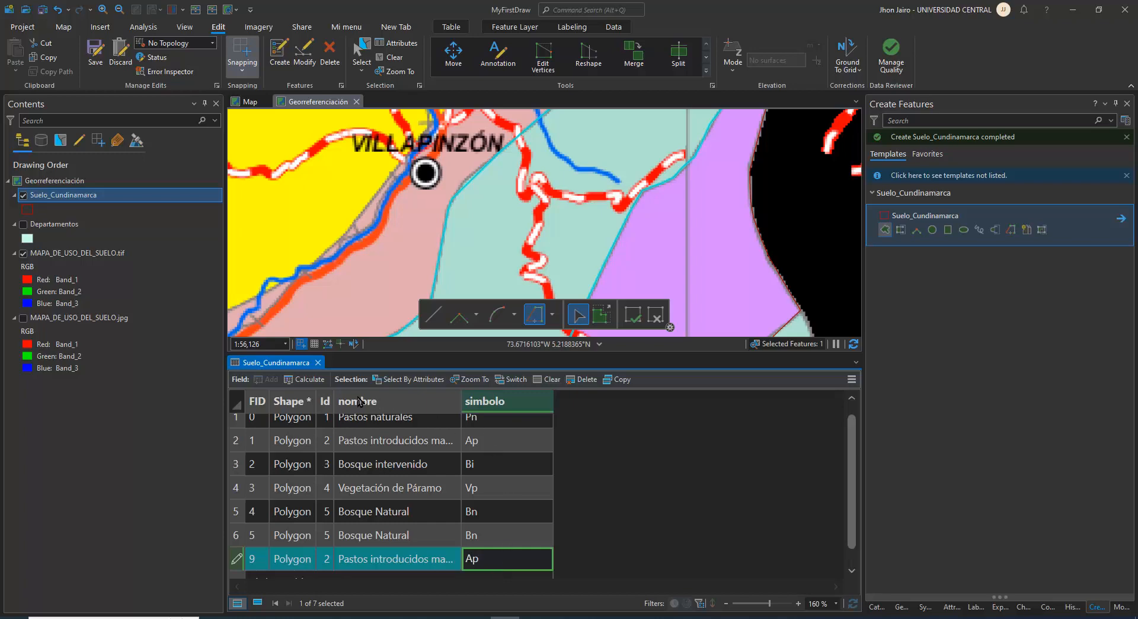
pyautogui.click(98, 53)
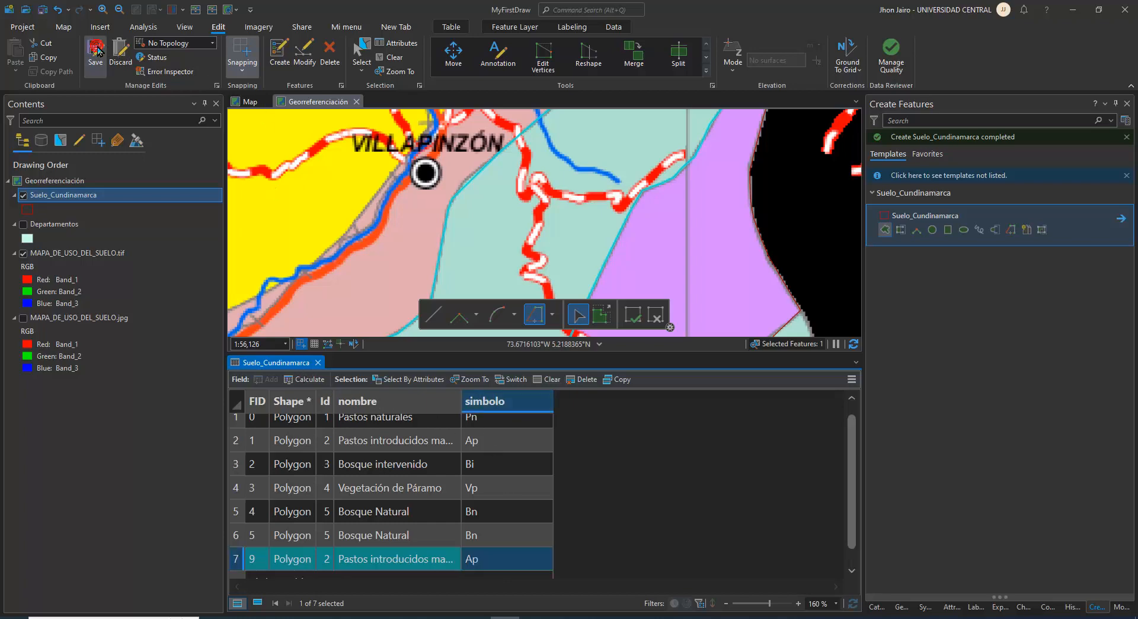
pyautogui.click(318, 363)
# Start a new polygon at the northern tip of the green zone northwest of Ubalá and sketch it north along the department border
pyautogui.scroll(-4, 596, 447)
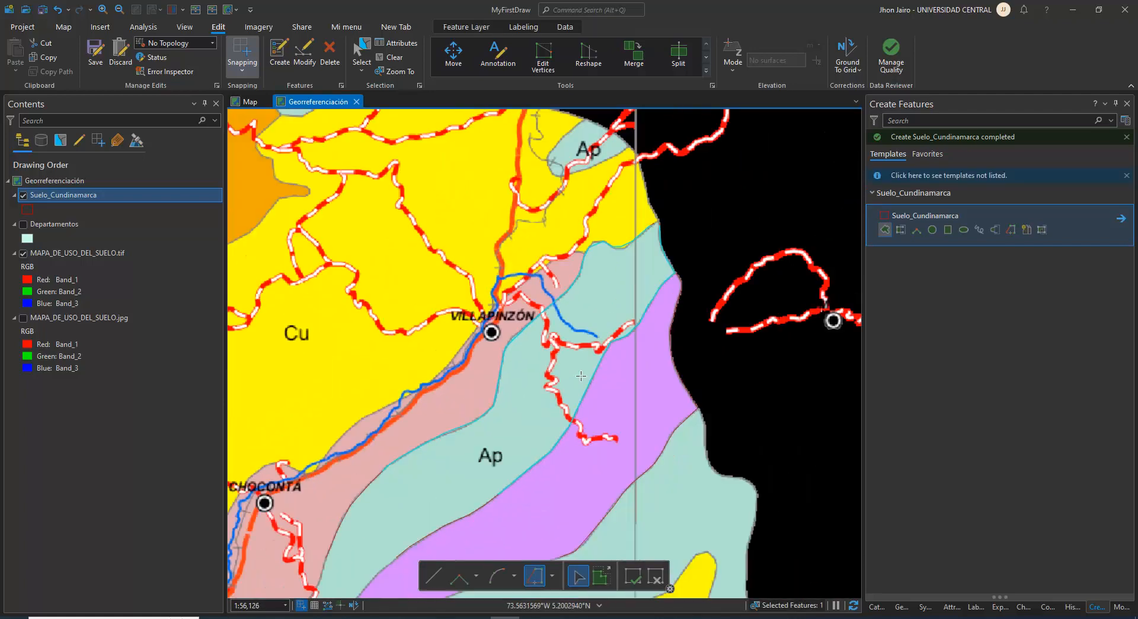
pyautogui.moveTo(596, 447); pyautogui.dragTo(588, 368)
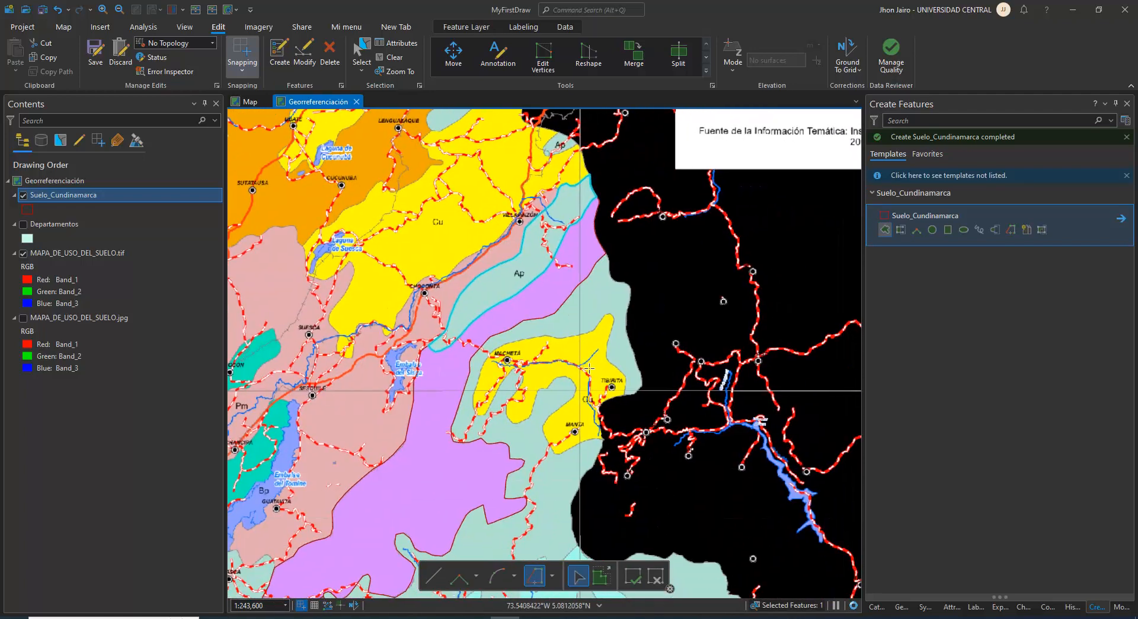
pyautogui.moveTo(586, 448); pyautogui.dragTo(568, 376)
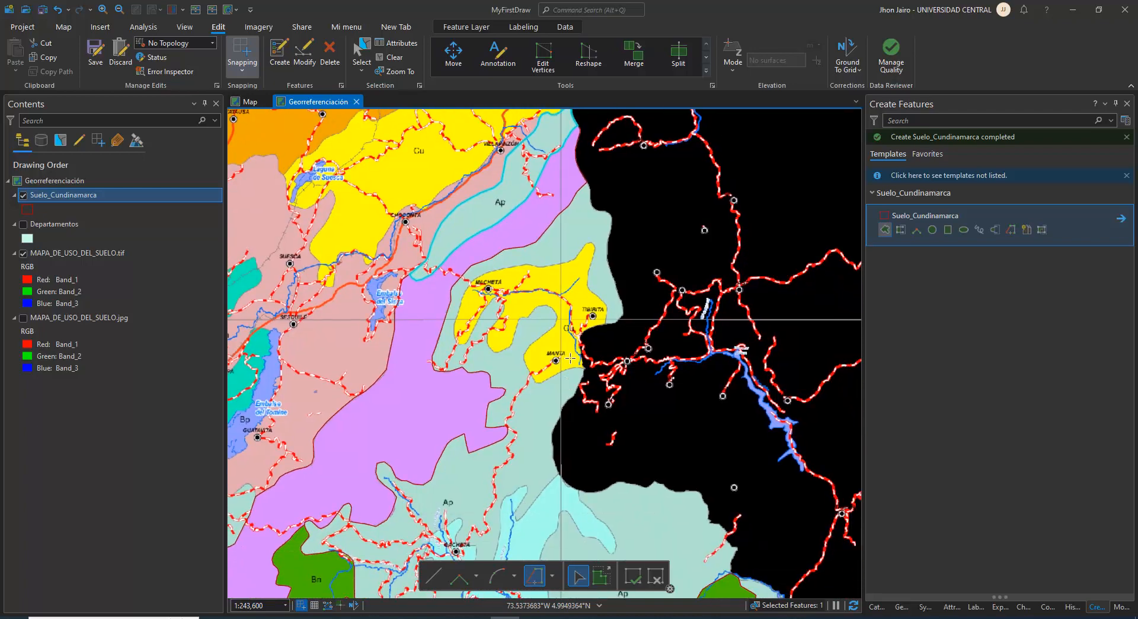
pyautogui.moveTo(576, 451); pyautogui.dragTo(512, 288)
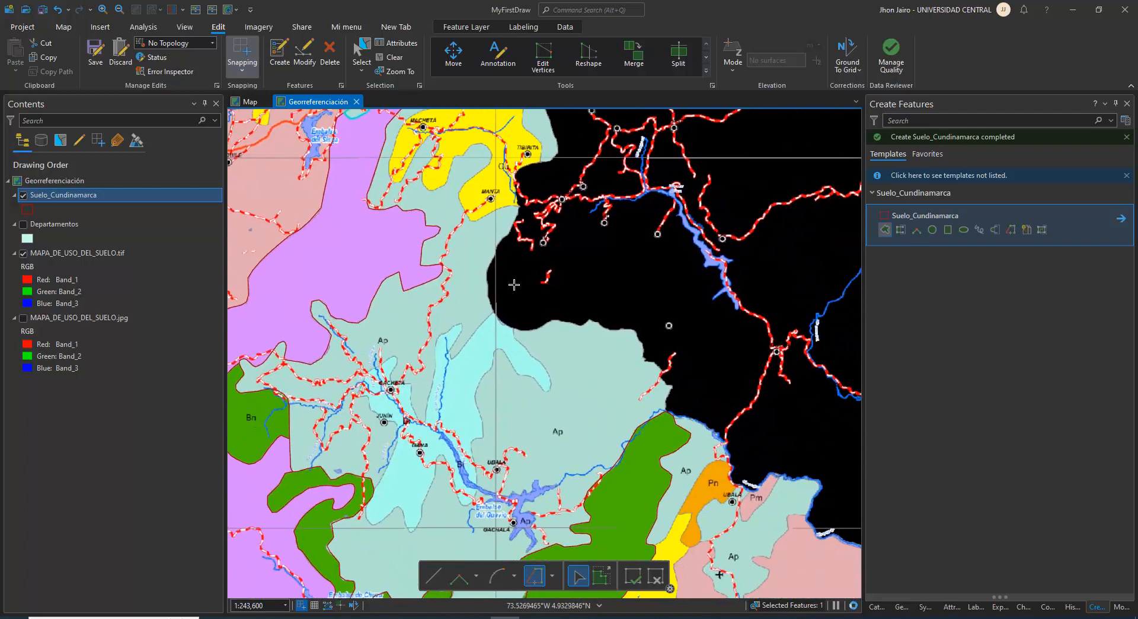
pyautogui.moveTo(506, 485); pyautogui.dragTo(504, 322)
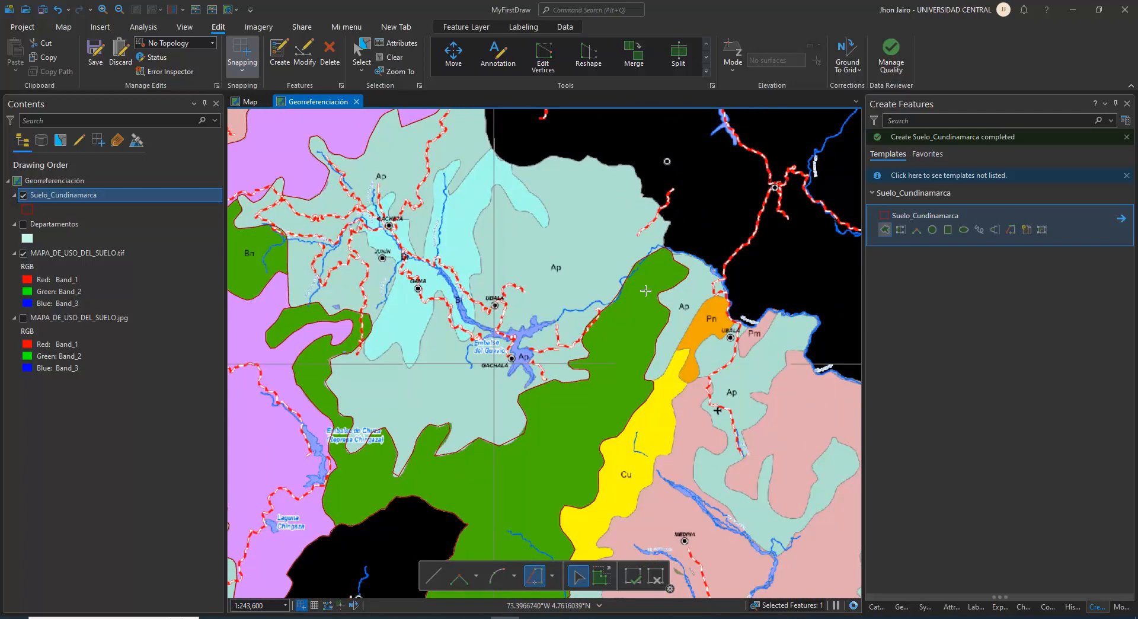
pyautogui.scroll(3, 675, 249)
pyautogui.scroll(2, 666, 263)
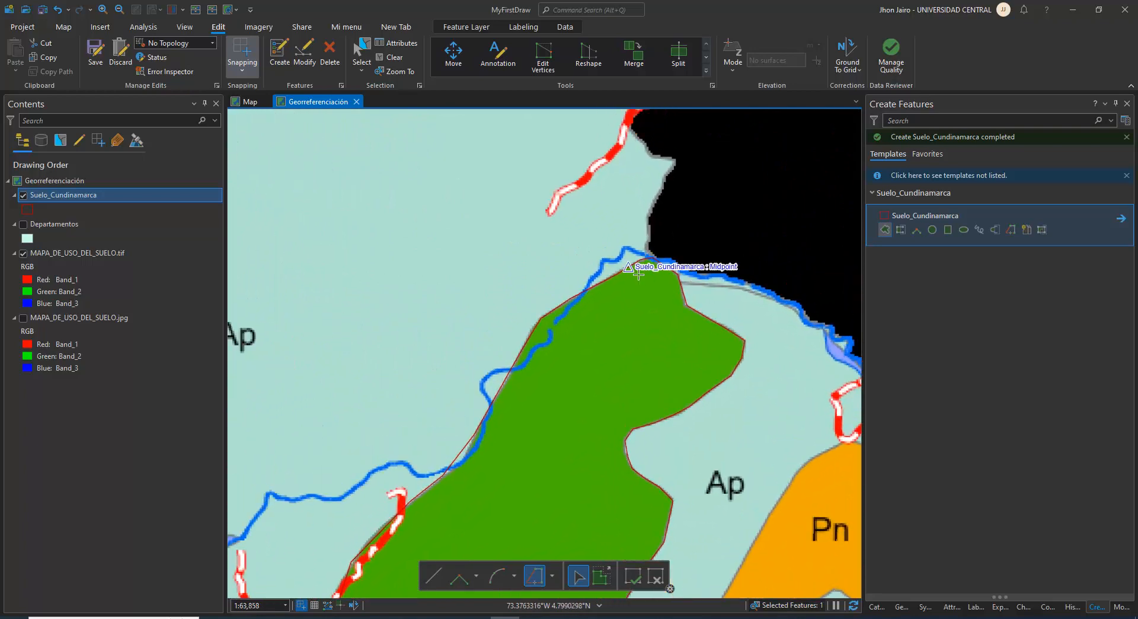
pyautogui.scroll(-2, 638, 274)
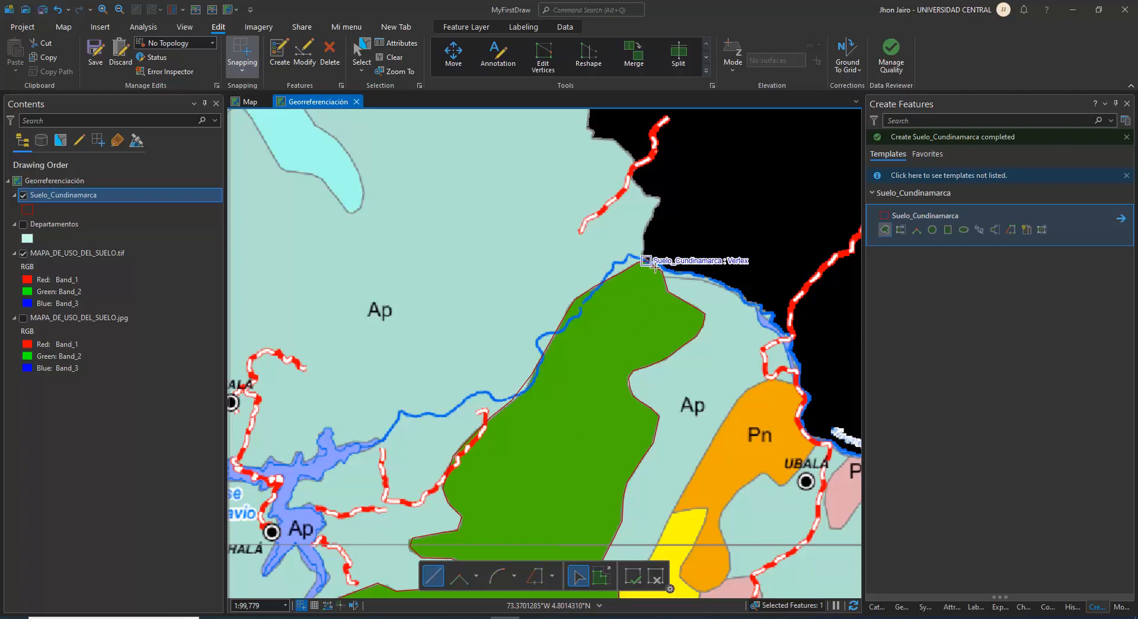
pyautogui.click(647, 259)
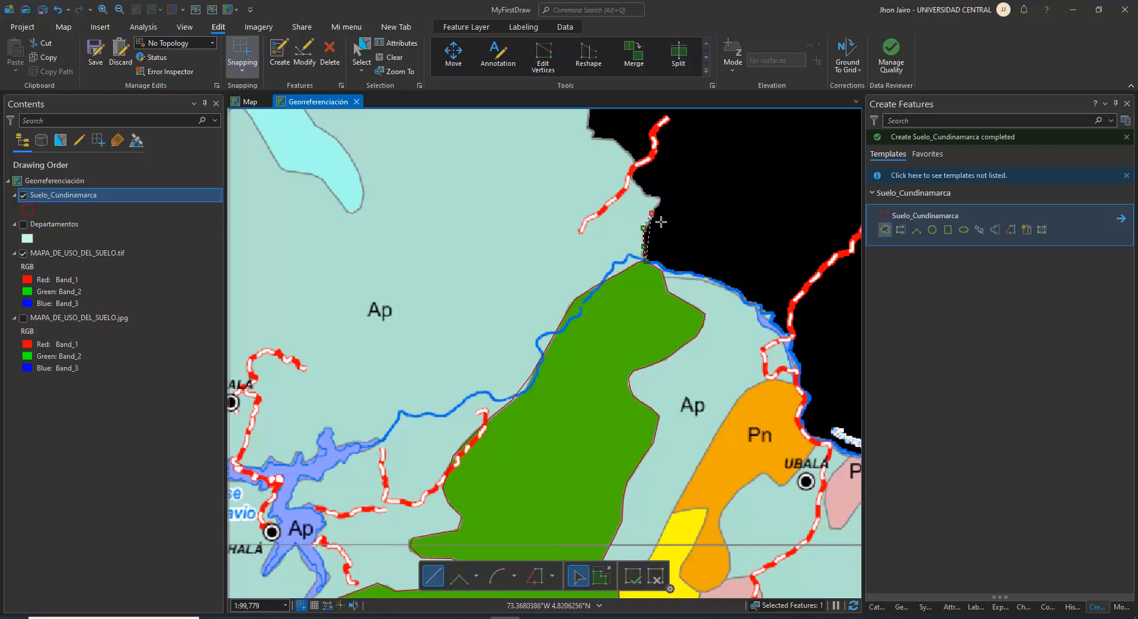
pyautogui.click(655, 203)
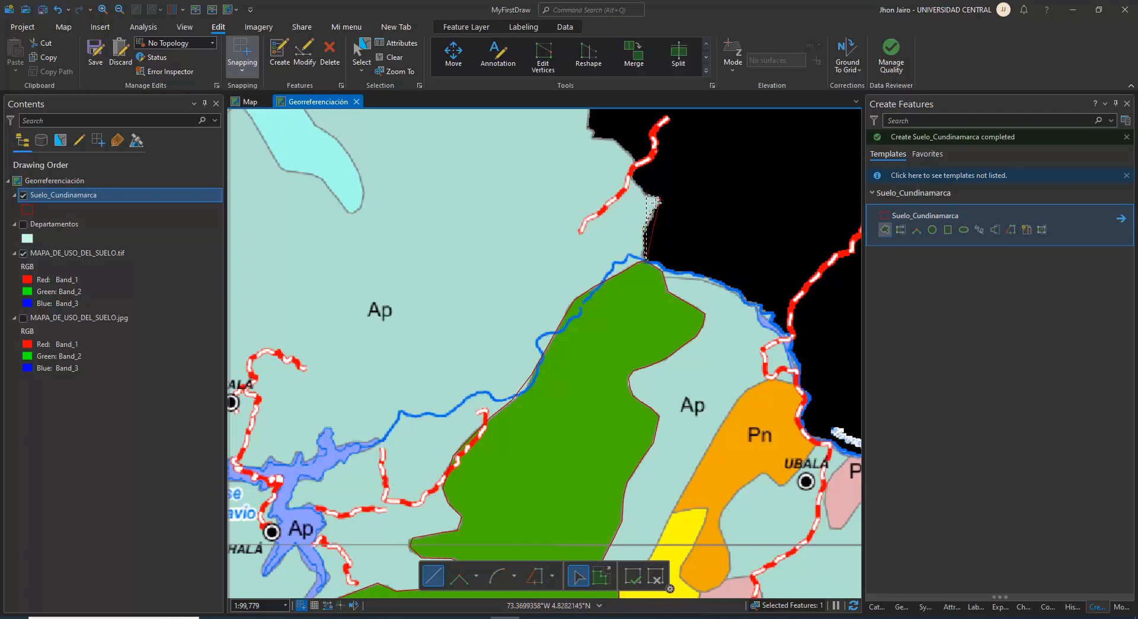
pyautogui.click(634, 178)
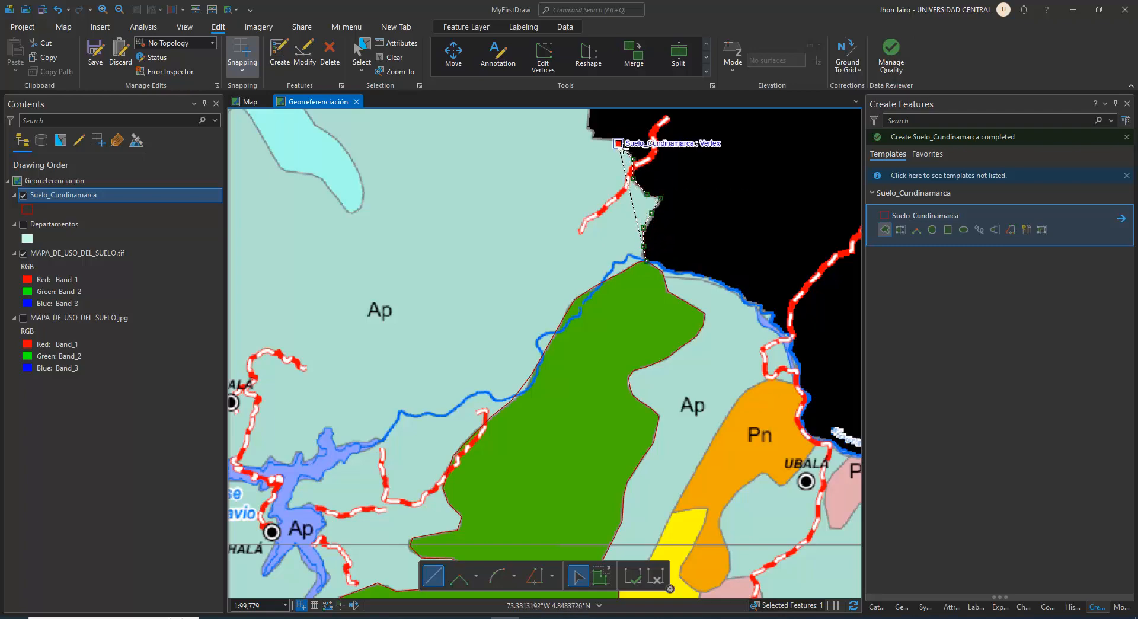
pyautogui.moveTo(594, 138); pyautogui.dragTo(574, 360)
pyautogui.click(570, 348)
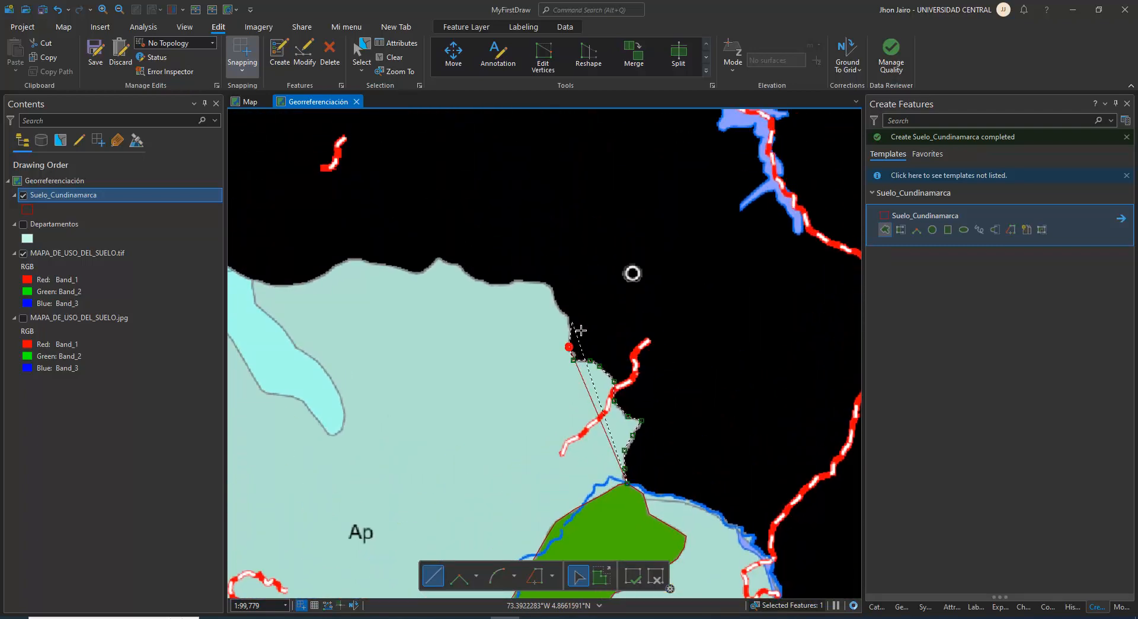
# Continue the Ap outline around the border's northeastern corner and west to the small pointed crest
pyautogui.click(548, 284)
pyautogui.click(519, 281)
pyautogui.click(501, 284)
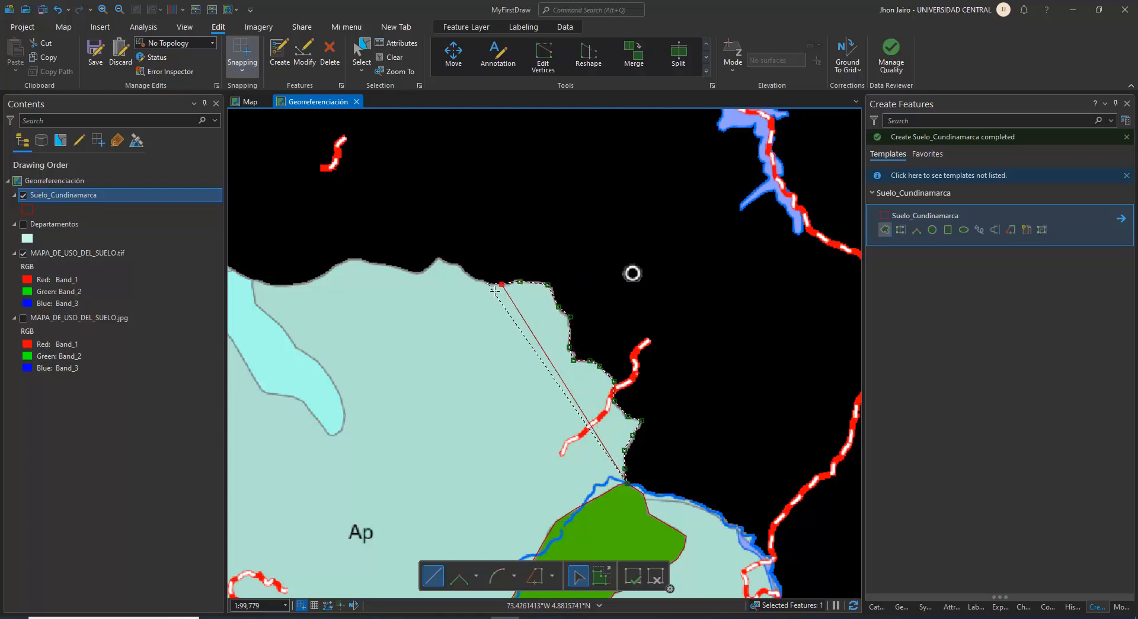
pyautogui.click(481, 282)
pyautogui.click(461, 266)
pyautogui.click(444, 264)
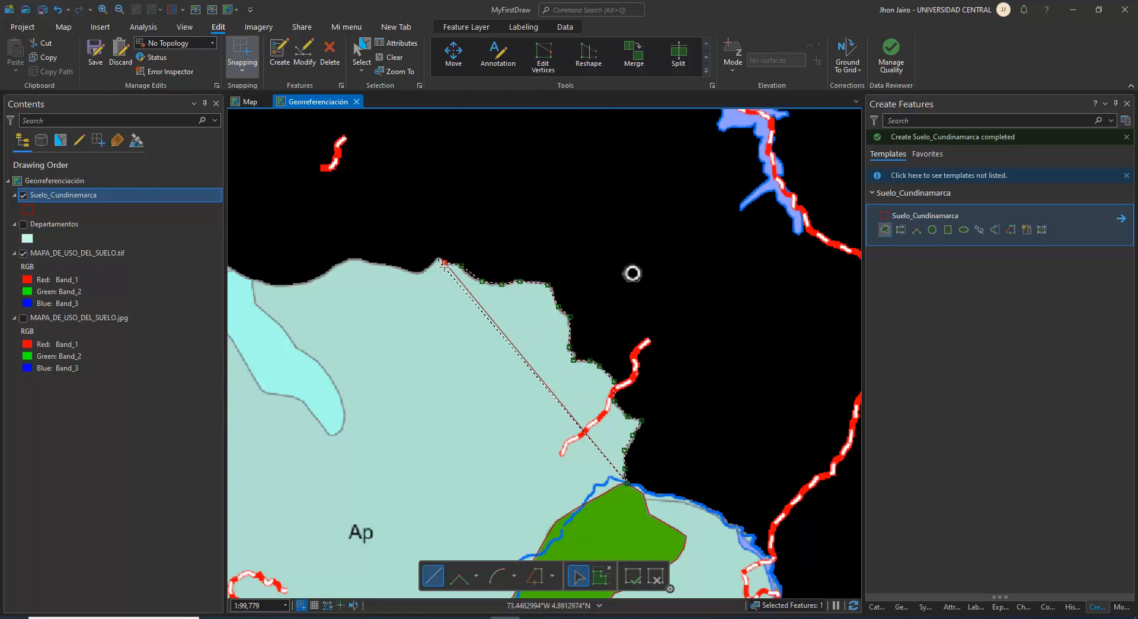
# Sketch the Ap outline further west along the department border to the light-cyan Bi zone's northeastern corner
pyautogui.click(421, 272)
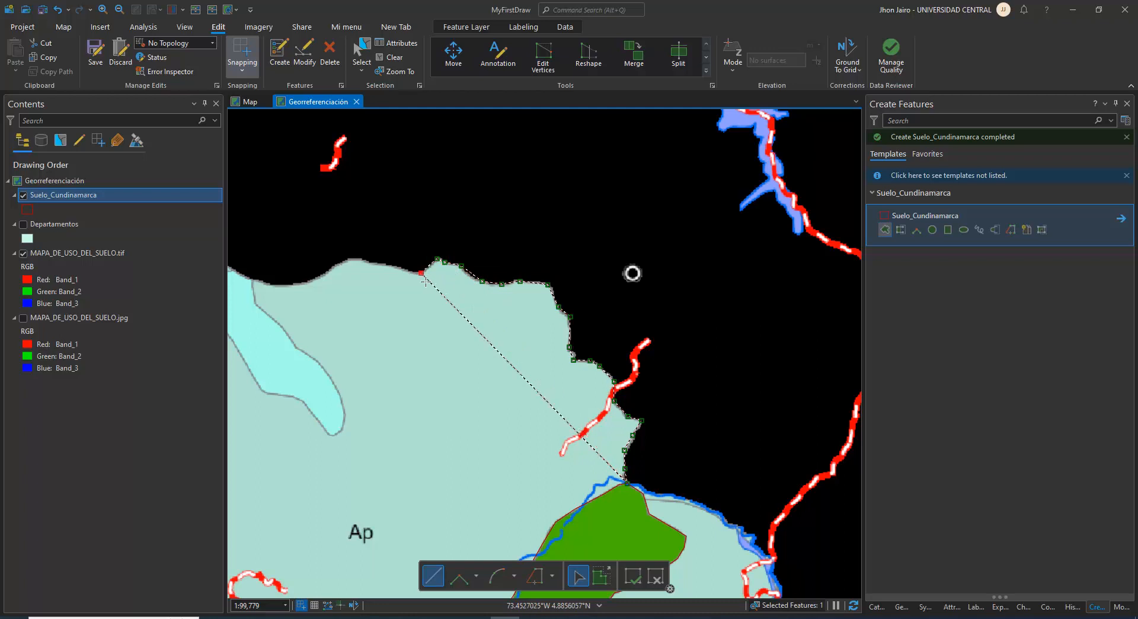
pyautogui.click(408, 270)
pyautogui.click(385, 262)
pyautogui.click(350, 259)
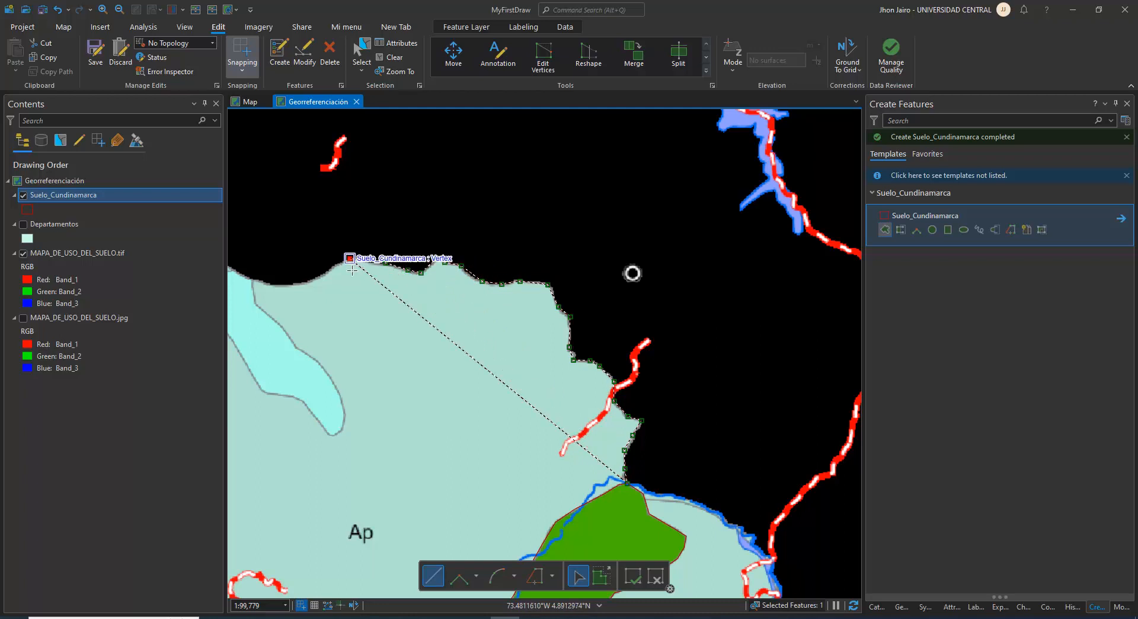
pyautogui.moveTo(396, 283); pyautogui.dragTo(498, 295)
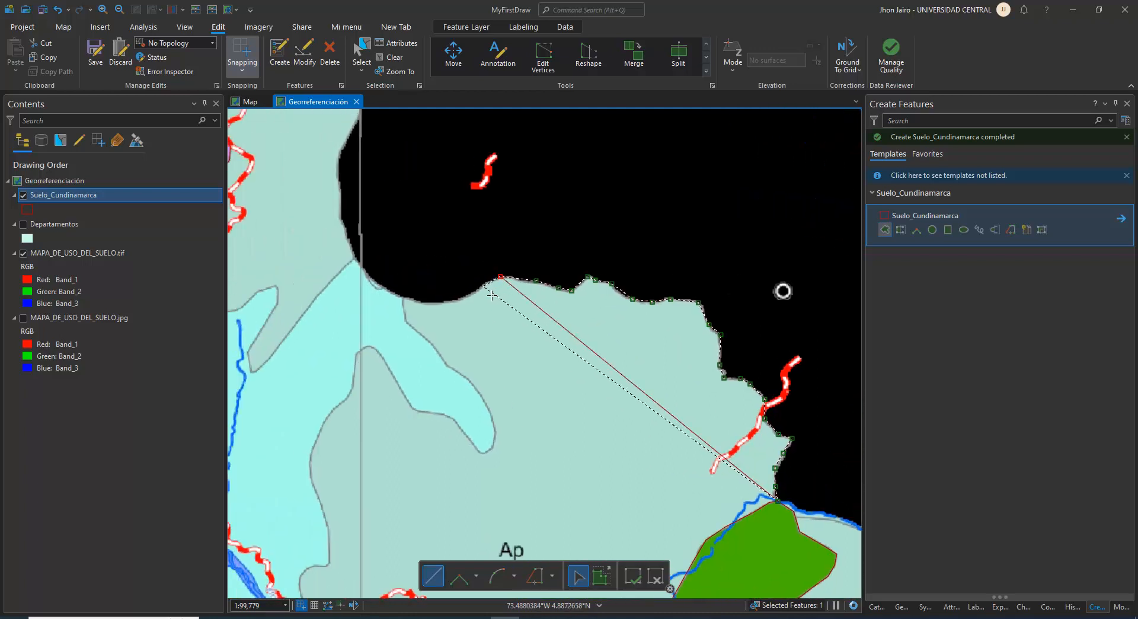
pyautogui.click(462, 297)
pyautogui.click(439, 302)
pyautogui.click(411, 299)
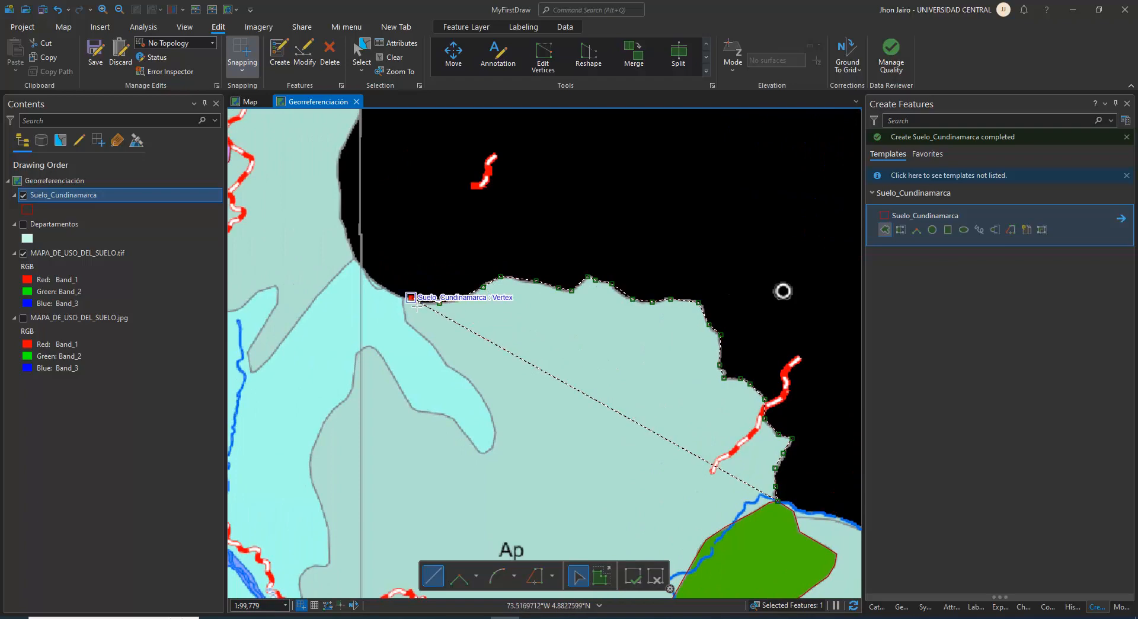
# Examine how the Ap zone surrounds the Bi zone from Gachetá and Gama down to the Embalse del Guavio
pyautogui.moveTo(393, 312); pyautogui.dragTo(579, 307)
pyautogui.moveTo(478, 515); pyautogui.dragTo(533, 344)
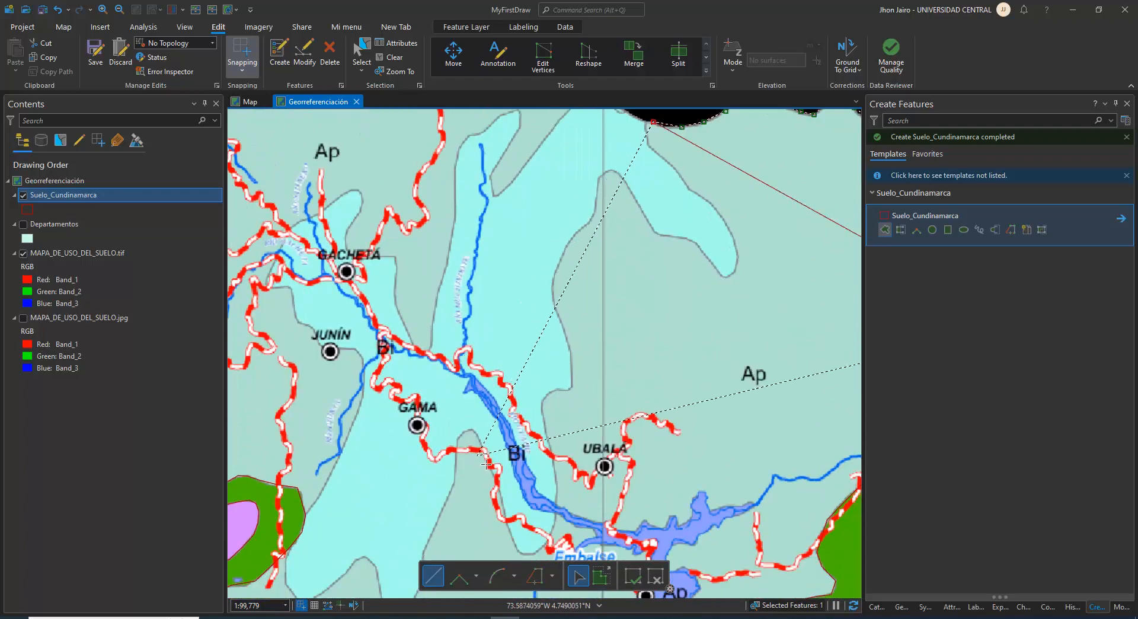
pyautogui.moveTo(486, 465); pyautogui.dragTo(507, 348)
pyautogui.scroll(-5, 576, 341)
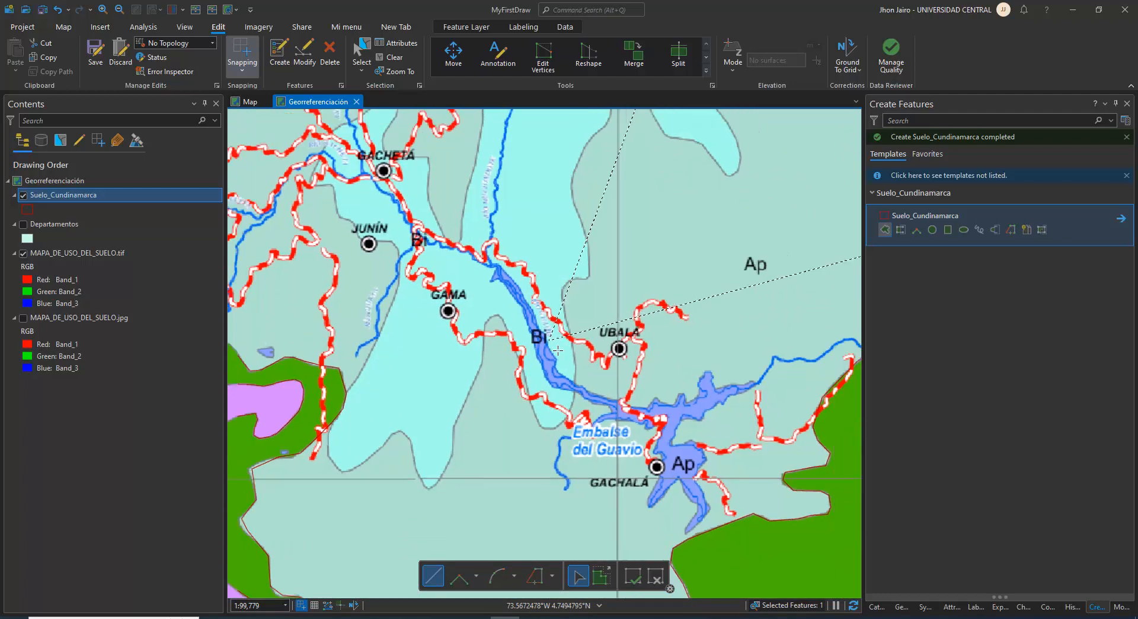
pyautogui.scroll(2, 562, 284)
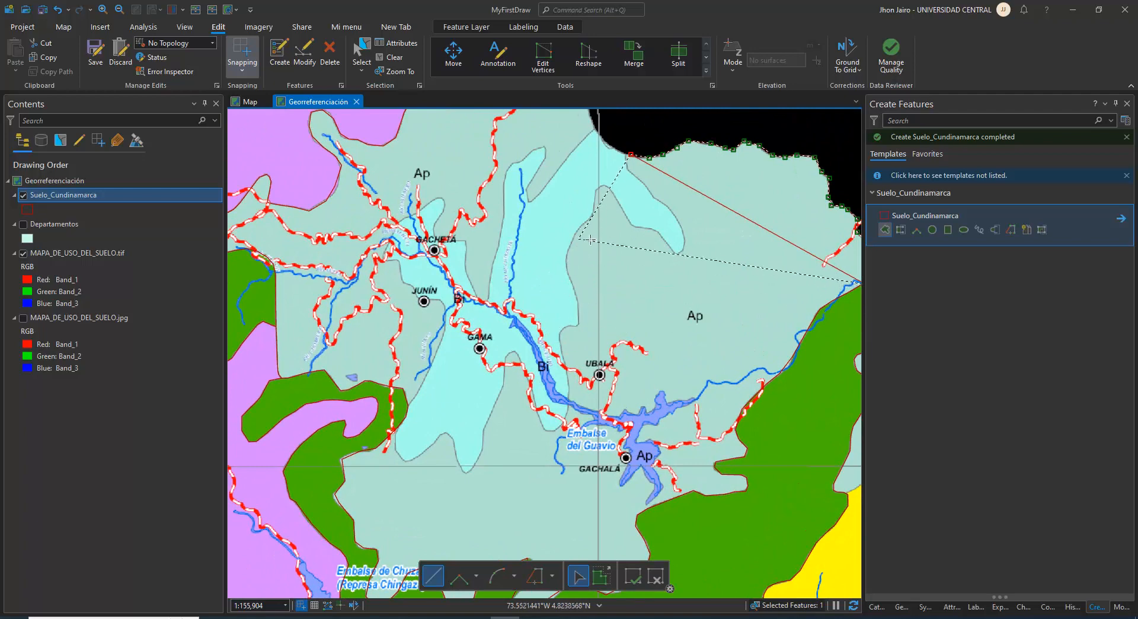
pyautogui.moveTo(583, 236); pyautogui.dragTo(533, 362)
pyautogui.scroll(1, 578, 268)
pyautogui.scroll(1, 583, 285)
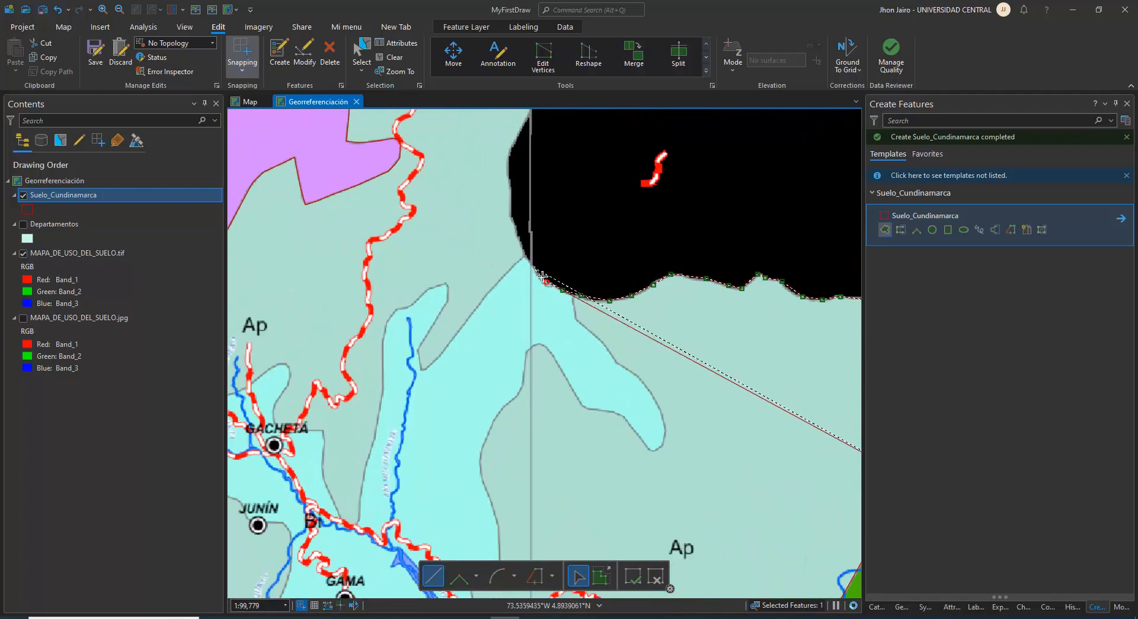
# Continue the outline past the Bi zone's northern tip and north along the curved department border
pyautogui.click(534, 268)
pyautogui.click(524, 253)
pyautogui.click(515, 224)
pyautogui.click(511, 194)
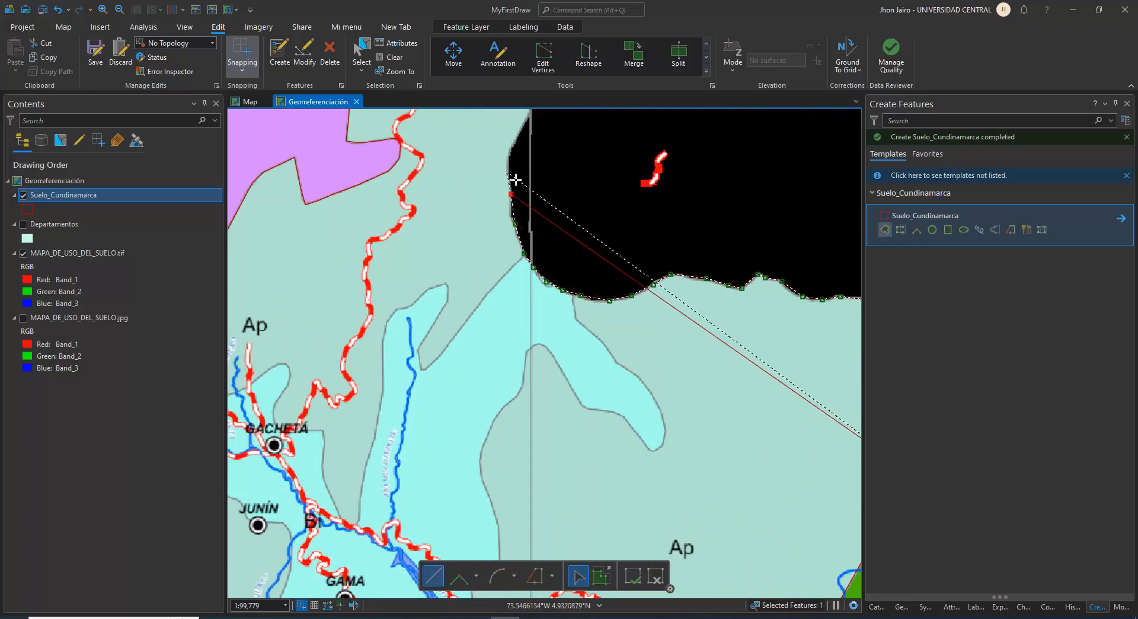
pyautogui.moveTo(510, 147); pyautogui.dragTo(466, 334)
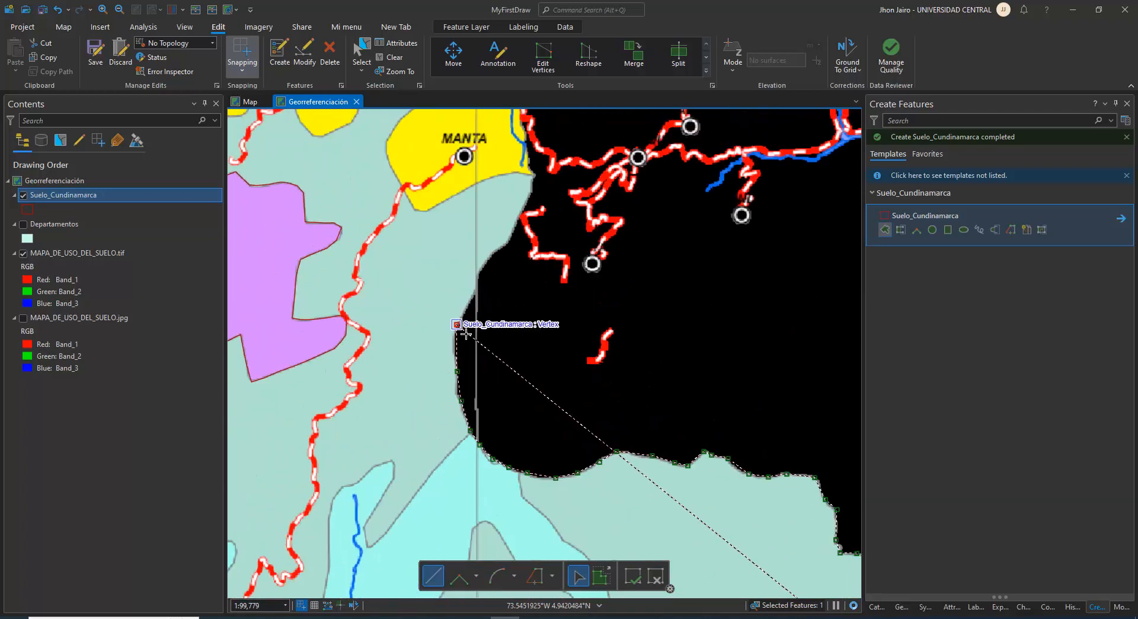
pyautogui.click(465, 334)
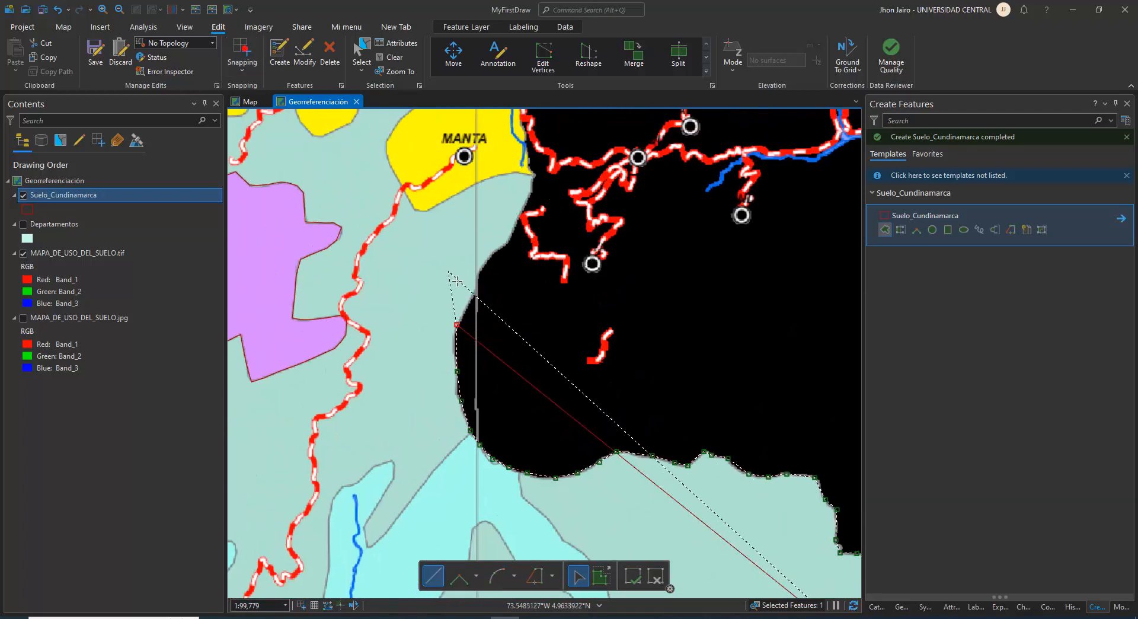
# Continue the Ap outline north along the department border to the southern edge of Manta's yellow Cu zone
pyautogui.click(476, 293)
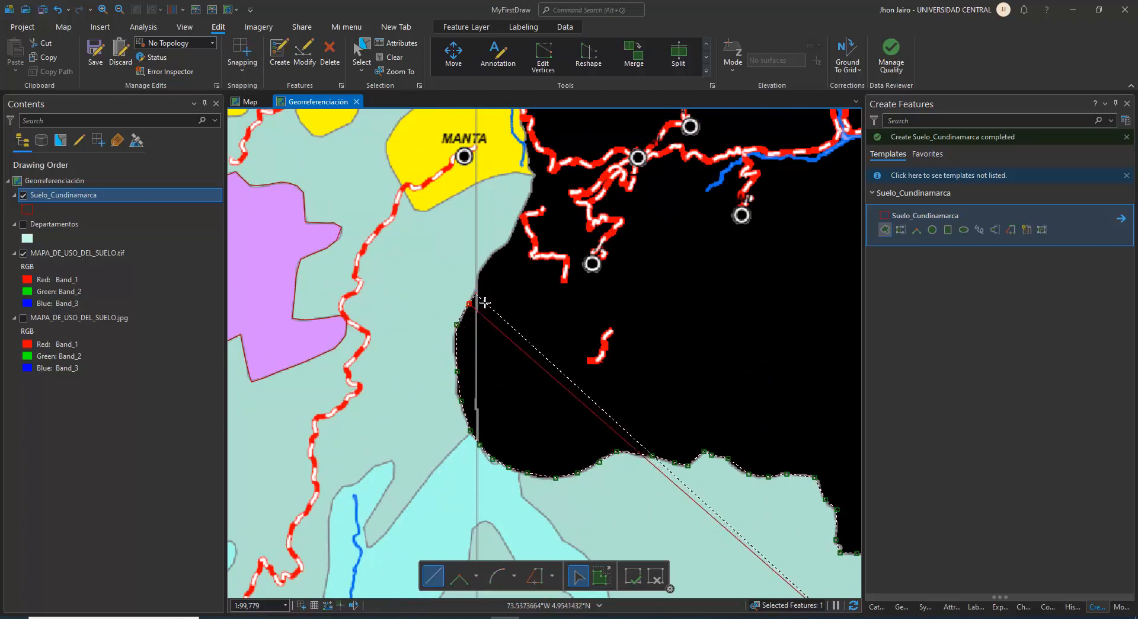
pyautogui.click(479, 270)
pyautogui.click(493, 254)
pyautogui.click(508, 242)
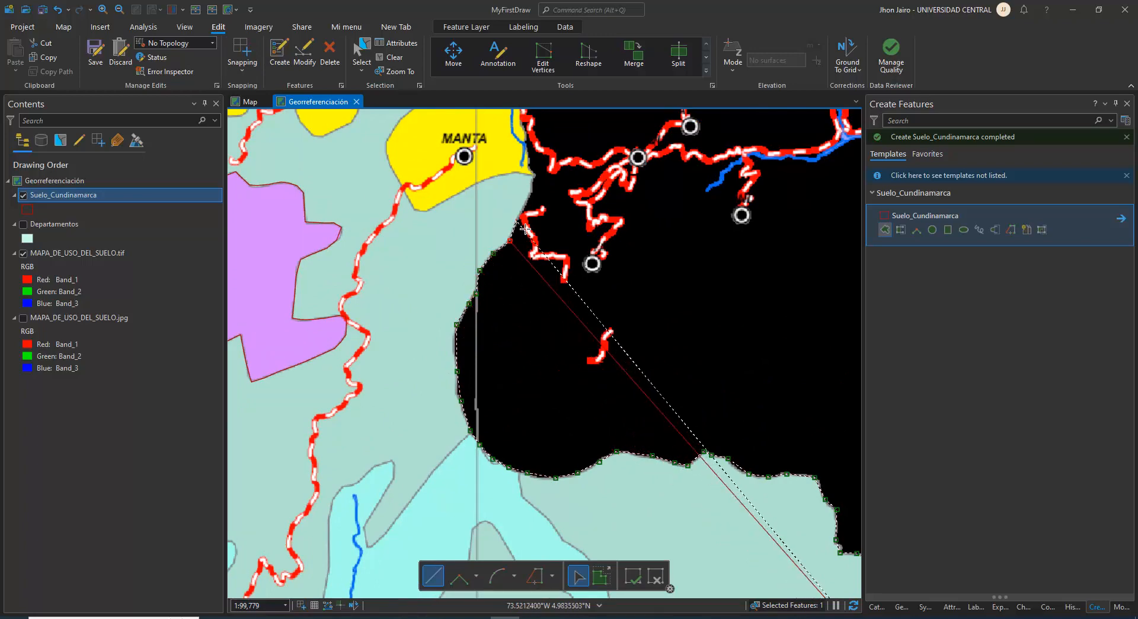
pyautogui.click(516, 221)
pyautogui.click(524, 201)
pyautogui.click(534, 176)
# Continue the outline along the border past Manta and below Tibirita to the border corner east of Tibirita
pyautogui.moveTo(539, 181); pyautogui.dragTo(540, 341)
pyautogui.click(528, 298)
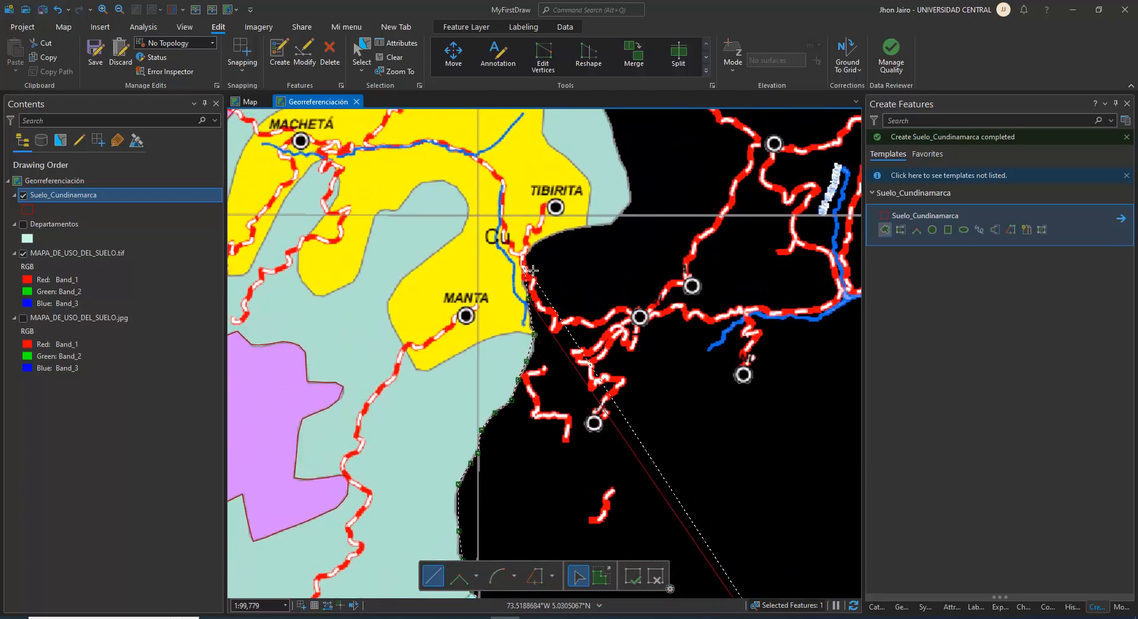
pyautogui.click(525, 263)
pyautogui.click(534, 246)
pyautogui.click(543, 238)
pyautogui.click(561, 231)
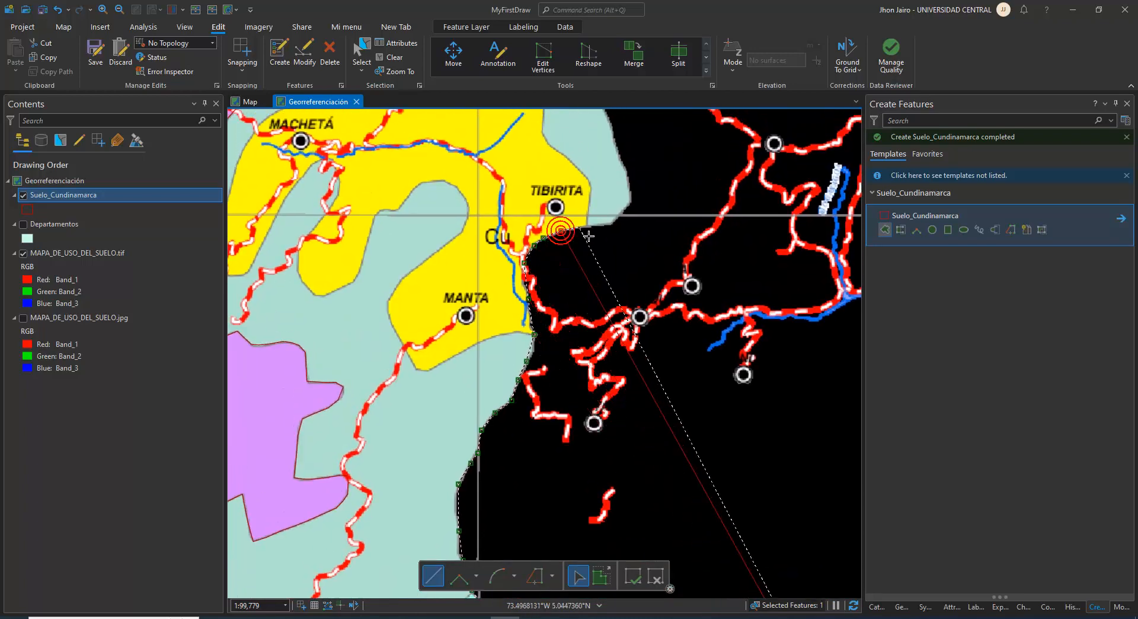
pyautogui.click(580, 226)
pyautogui.click(610, 222)
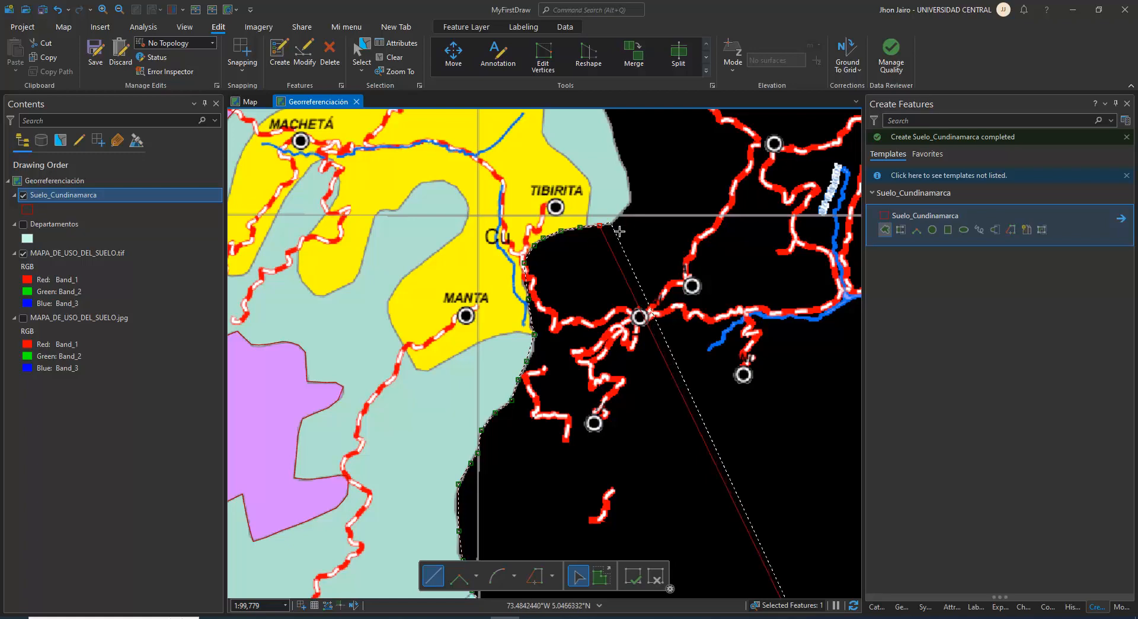
pyautogui.click(630, 202)
# Extend the Ap outline north along the department border from the corner east of Tibirita, past the Cu zone's northern tip
pyautogui.moveTo(637, 208); pyautogui.dragTo(613, 331)
pyautogui.click(607, 304)
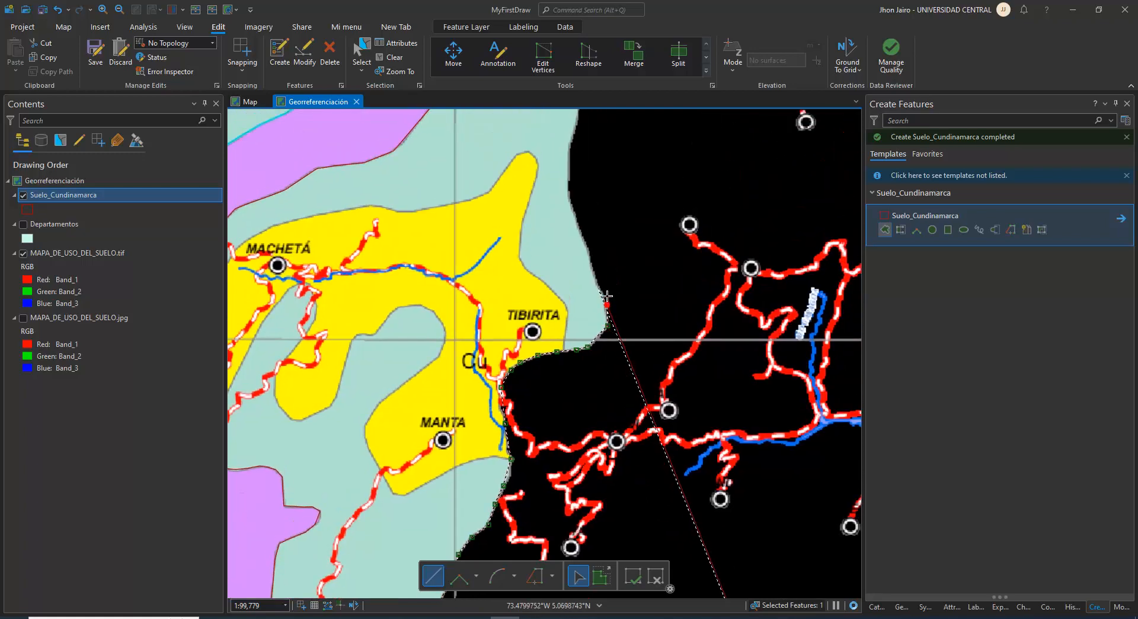
pyautogui.click(597, 281)
pyautogui.click(589, 257)
pyautogui.click(582, 233)
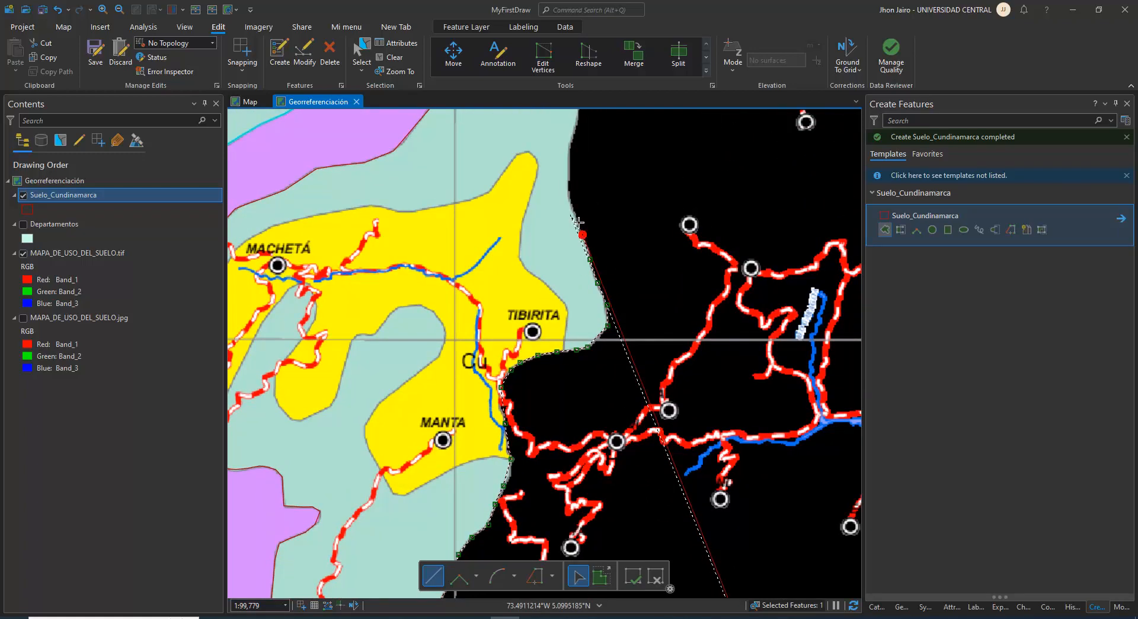
pyautogui.click(574, 203)
pyautogui.click(569, 178)
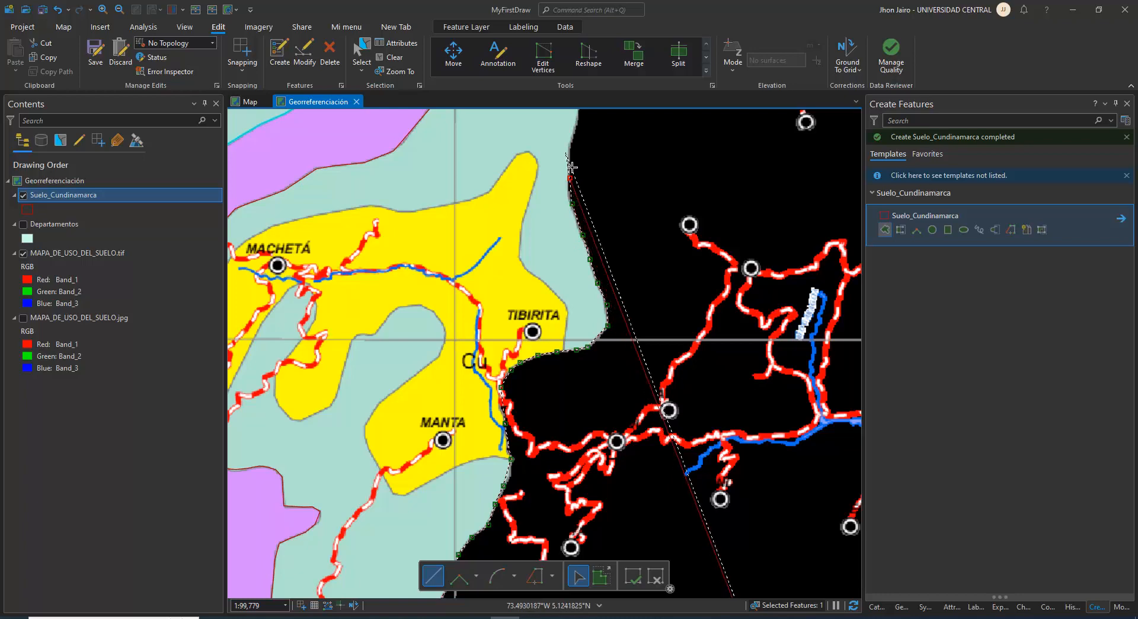
# Sketch the outline around the border bulge north of Tibirita, up to just below the purple Vp zone's corner
pyautogui.moveTo(571, 167); pyautogui.dragTo(520, 369)
pyautogui.click(515, 342)
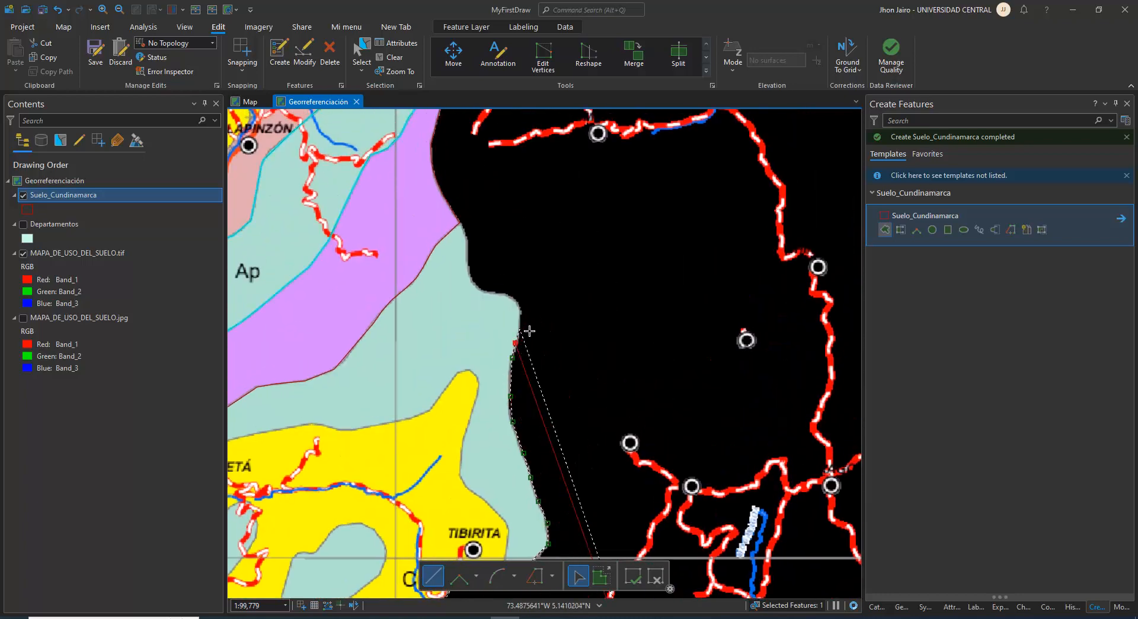
pyautogui.click(519, 317)
pyautogui.click(515, 303)
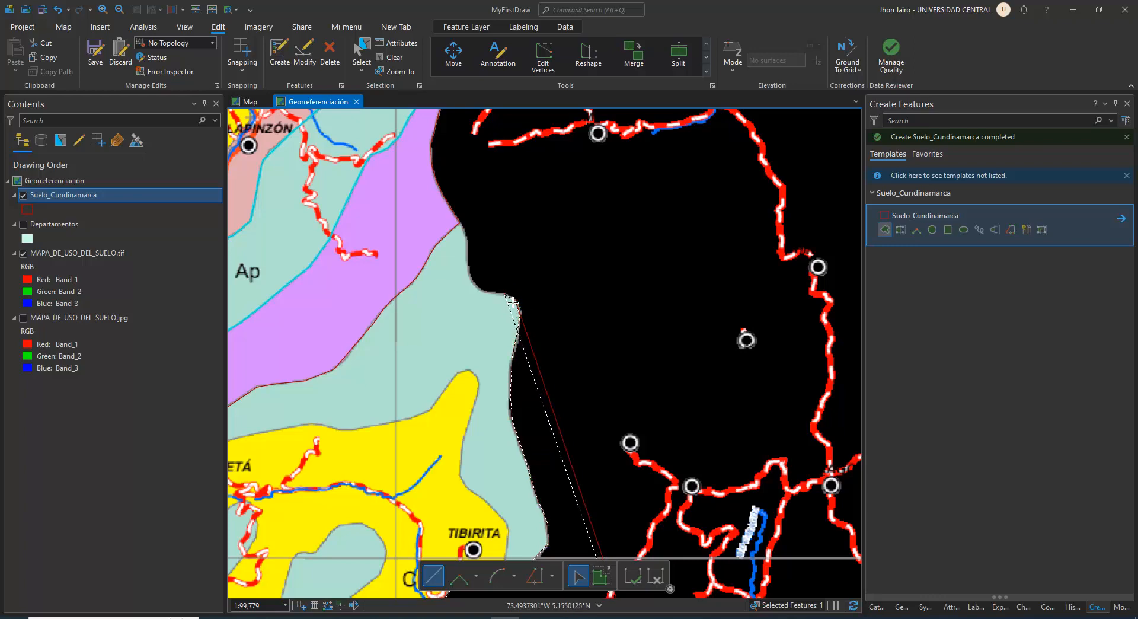
pyautogui.click(504, 295)
pyautogui.click(487, 292)
pyautogui.click(479, 285)
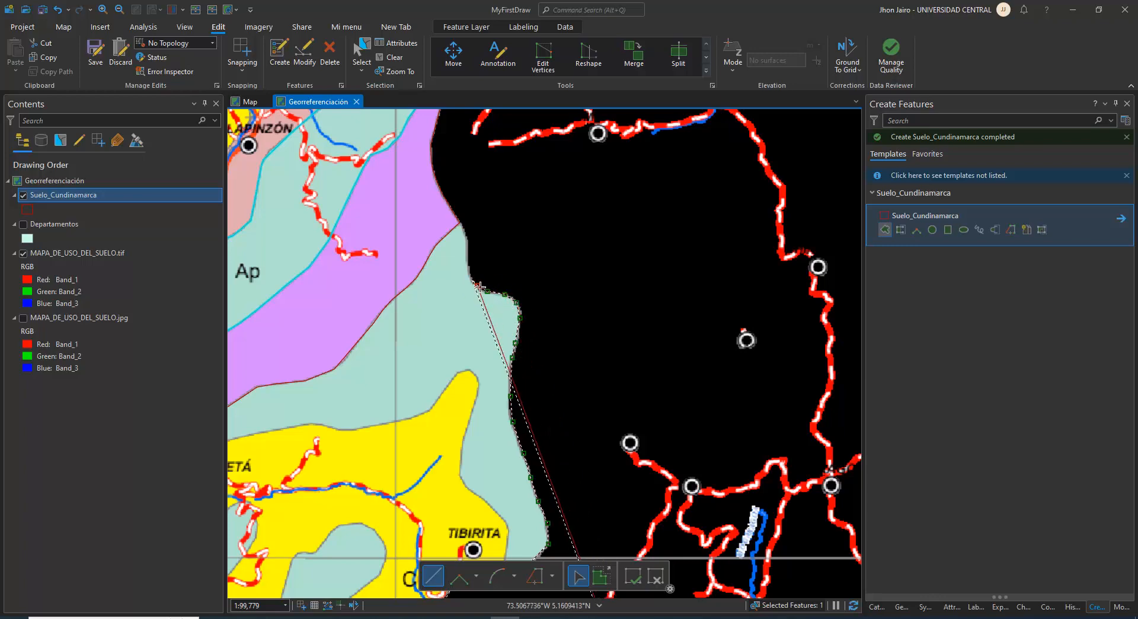
pyautogui.click(469, 275)
pyautogui.click(468, 260)
pyautogui.click(467, 241)
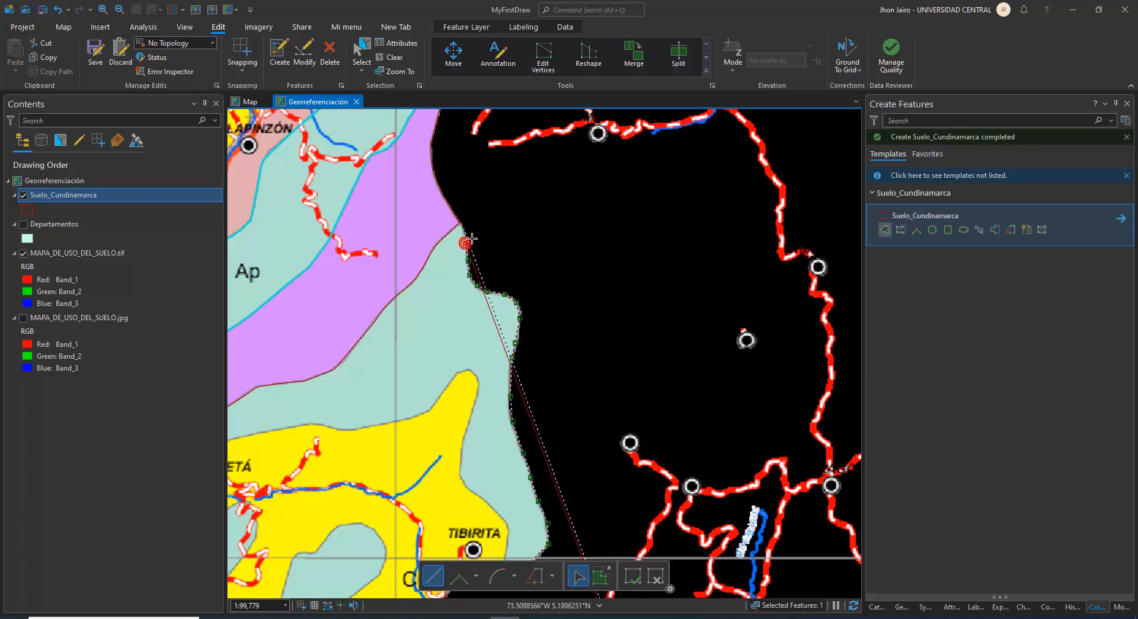
# Enable snapping, trace the shared Vp and Bn polygon boundaries back to the eastern border, and finish the Ap polygon
pyautogui.click(244, 46)
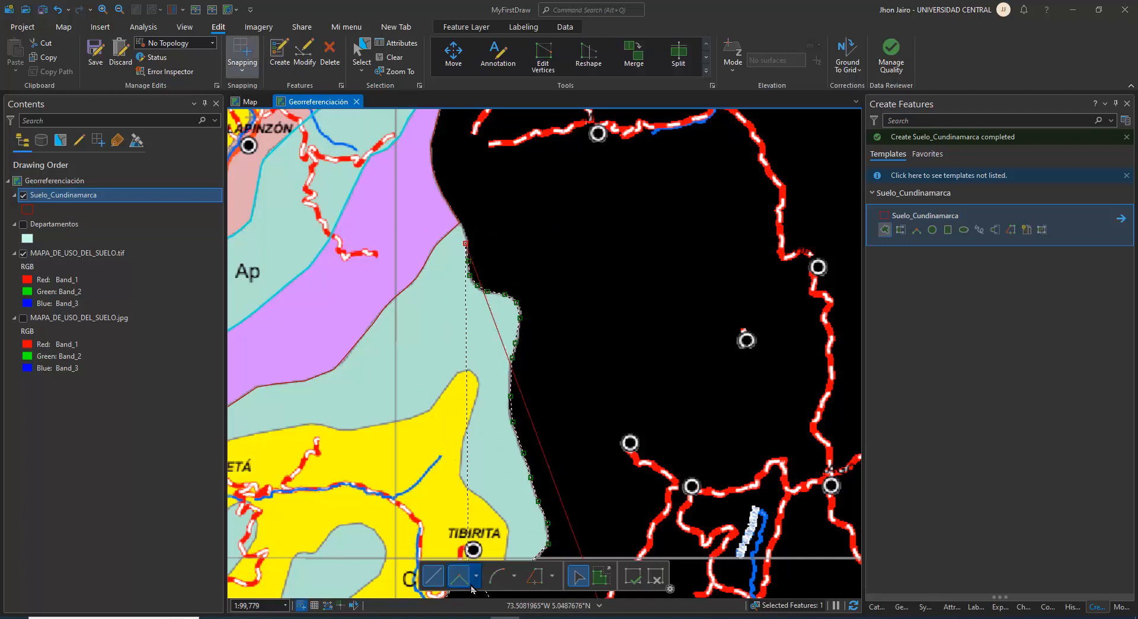
pyautogui.click(541, 575)
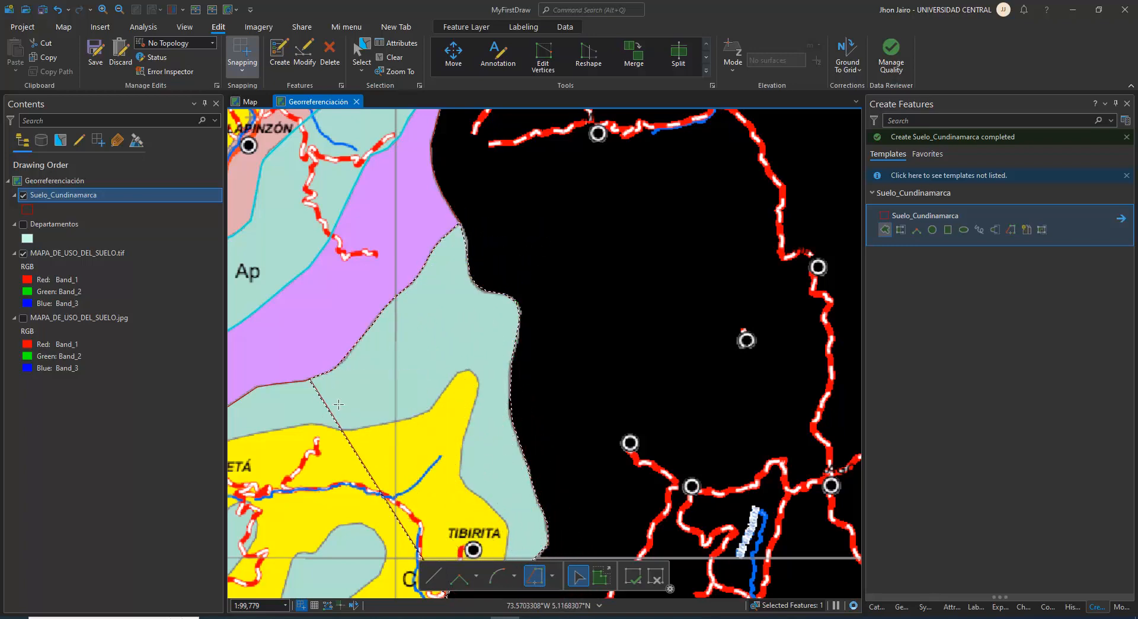
pyautogui.scroll(-1, 325, 413)
pyautogui.scroll(1, 325, 413)
pyautogui.scroll(-2, 330, 416)
pyautogui.scroll(2, 315, 423)
pyautogui.scroll(-2, 315, 423)
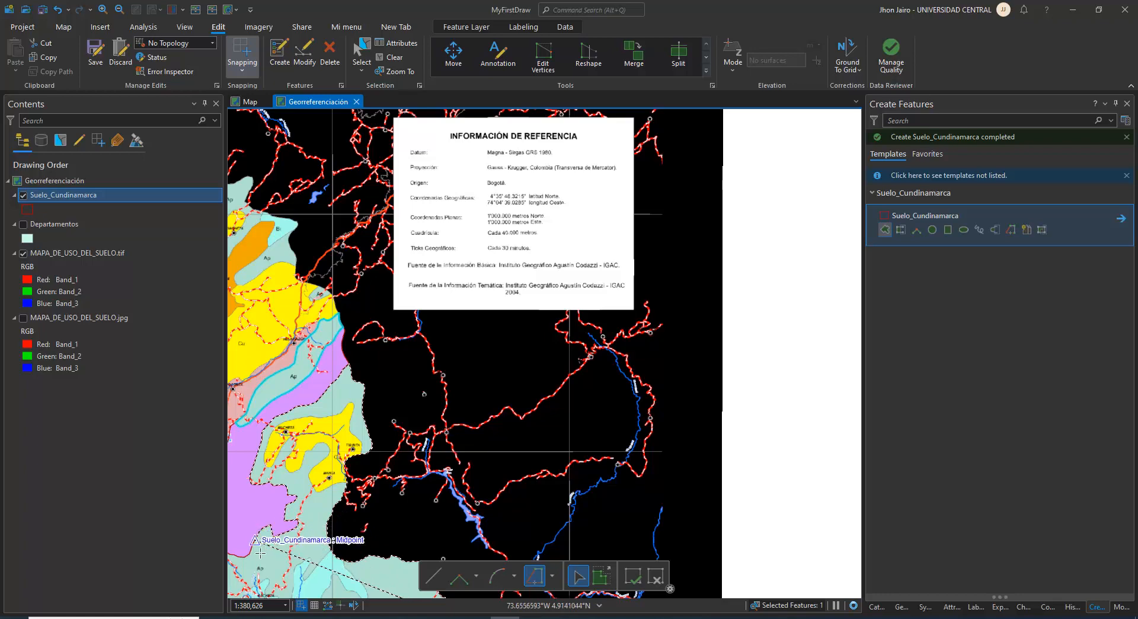
pyautogui.scroll(-1, 305, 537)
pyautogui.scroll(1, 306, 537)
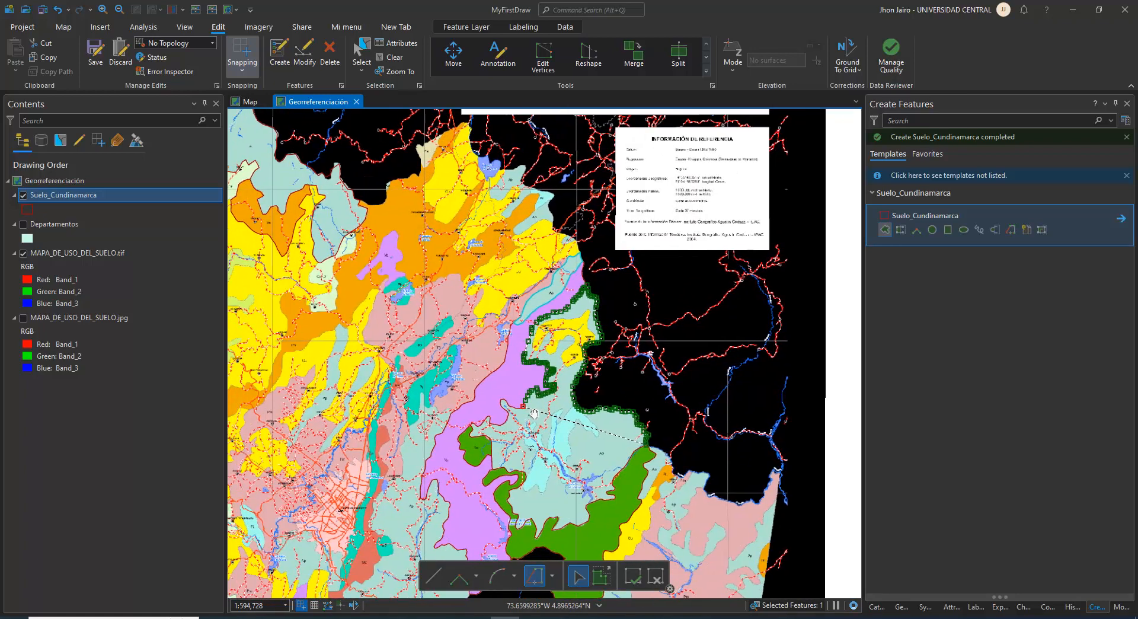
pyautogui.moveTo(527, 340); pyautogui.dragTo(509, 306)
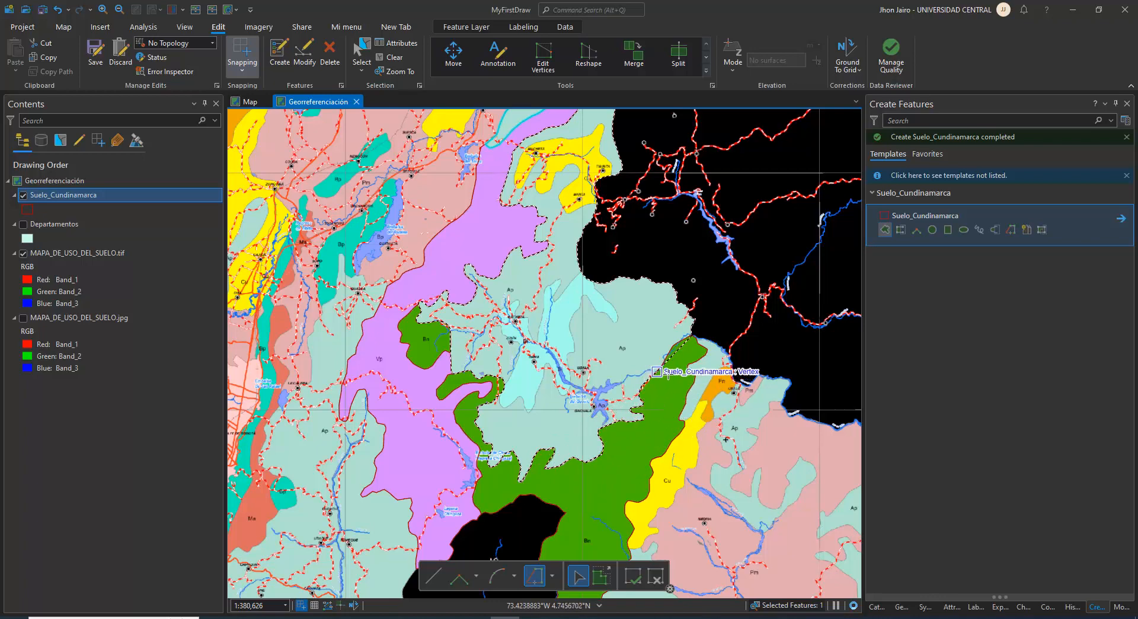
pyautogui.click(684, 350)
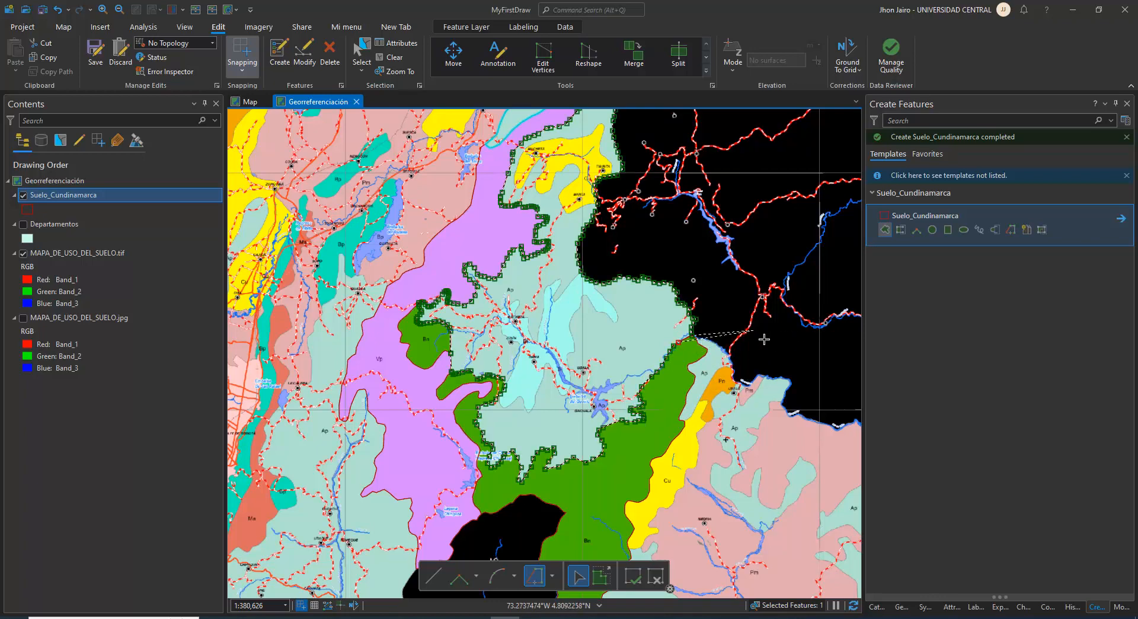
pyautogui.press('F2')
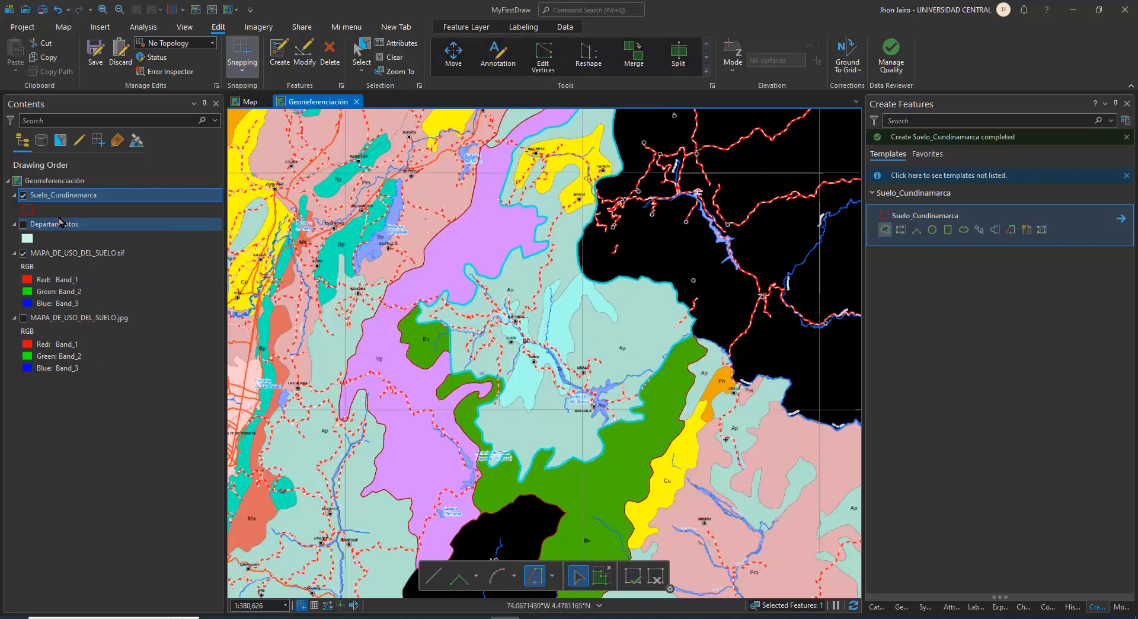
# In the Suelo_Cundinamarca attribute table, give the new polygon Id 2, nombre "Pastos introducidos manejados" and simbolo Ap
pyautogui.rightClick(65, 195)
pyautogui.click(77, 158)
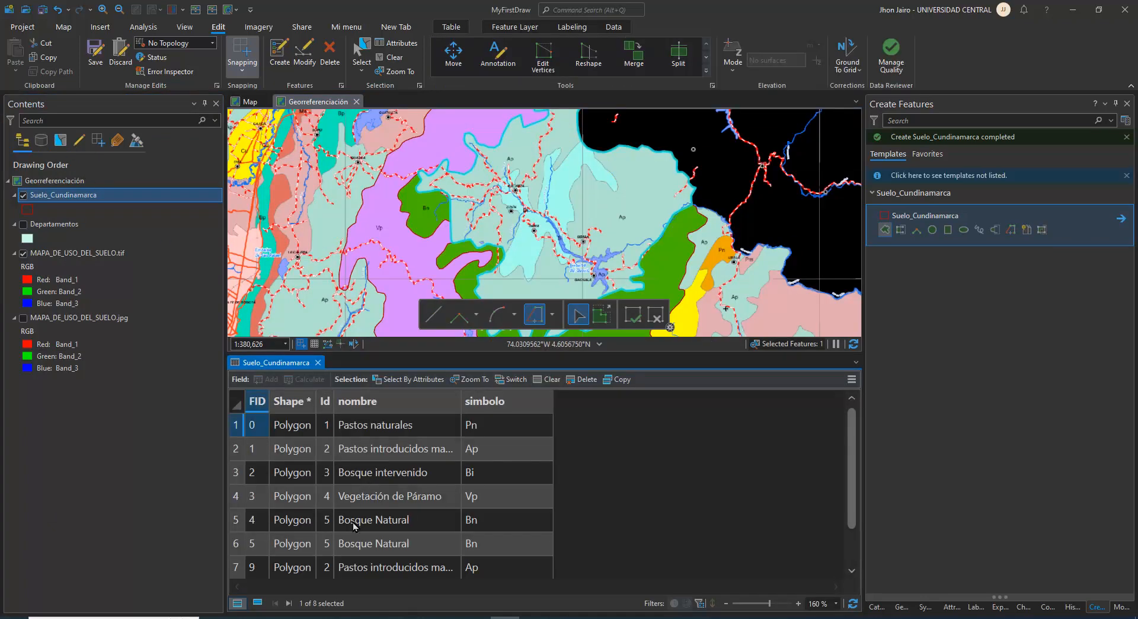
pyautogui.scroll(-1, 353, 525)
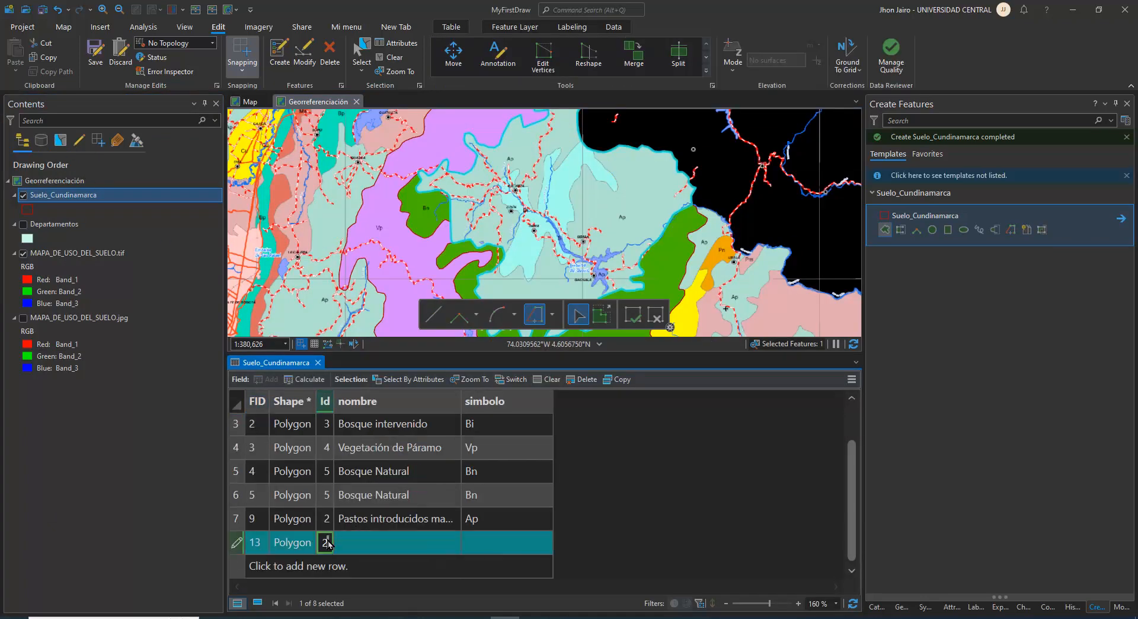
pyautogui.click(357, 519)
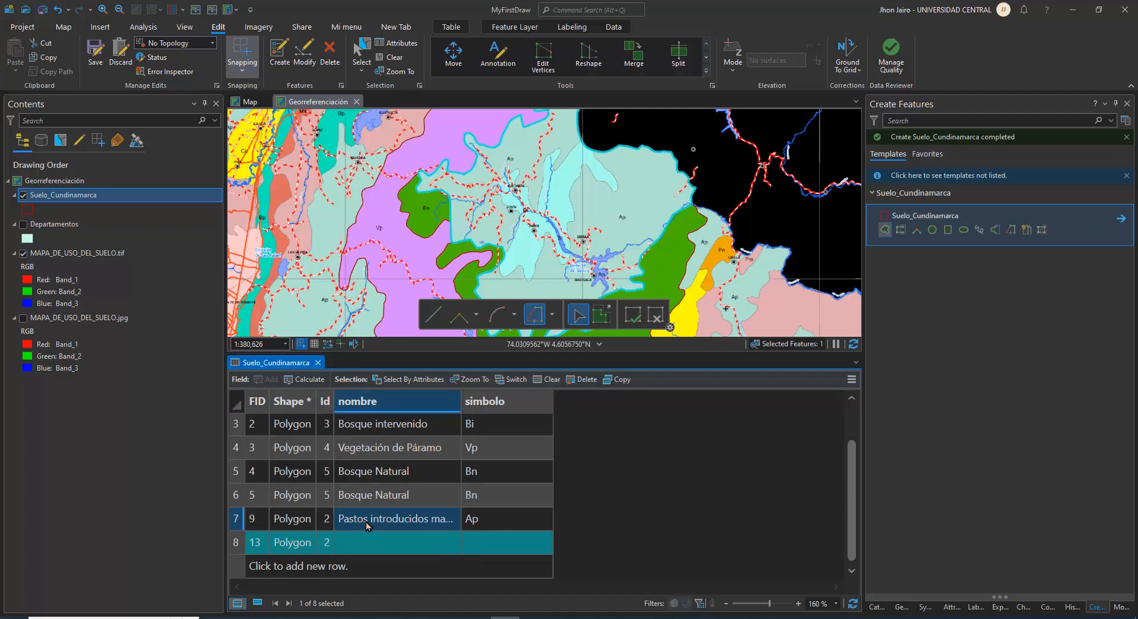
pyautogui.click(367, 541)
pyautogui.write('Pastos introducidos manejados')
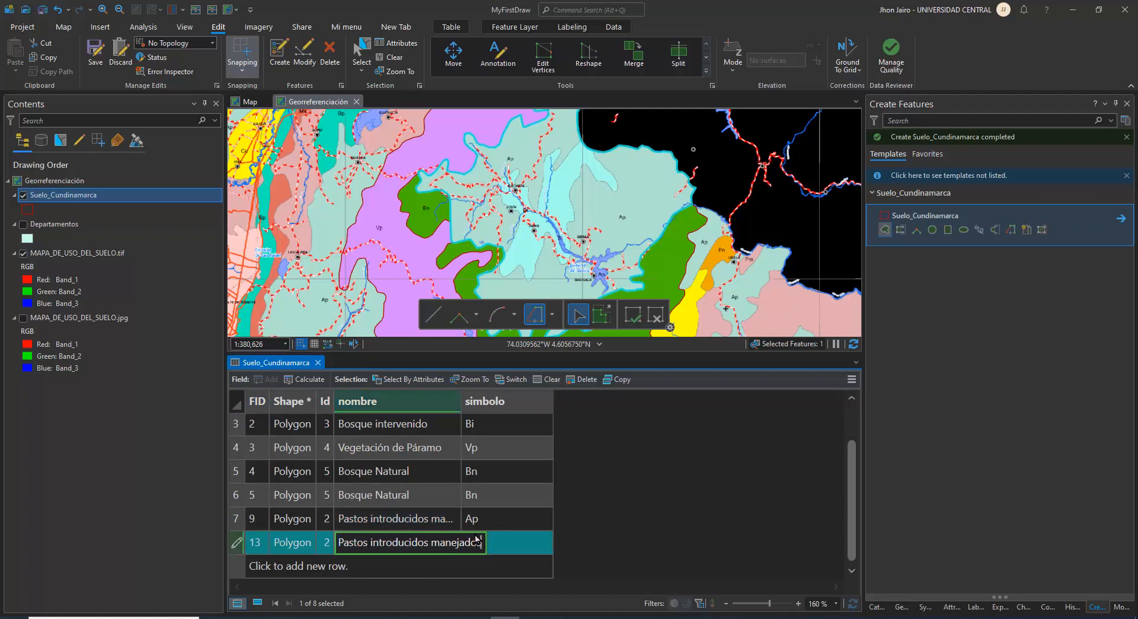
pyautogui.click(490, 522)
pyautogui.click(473, 545)
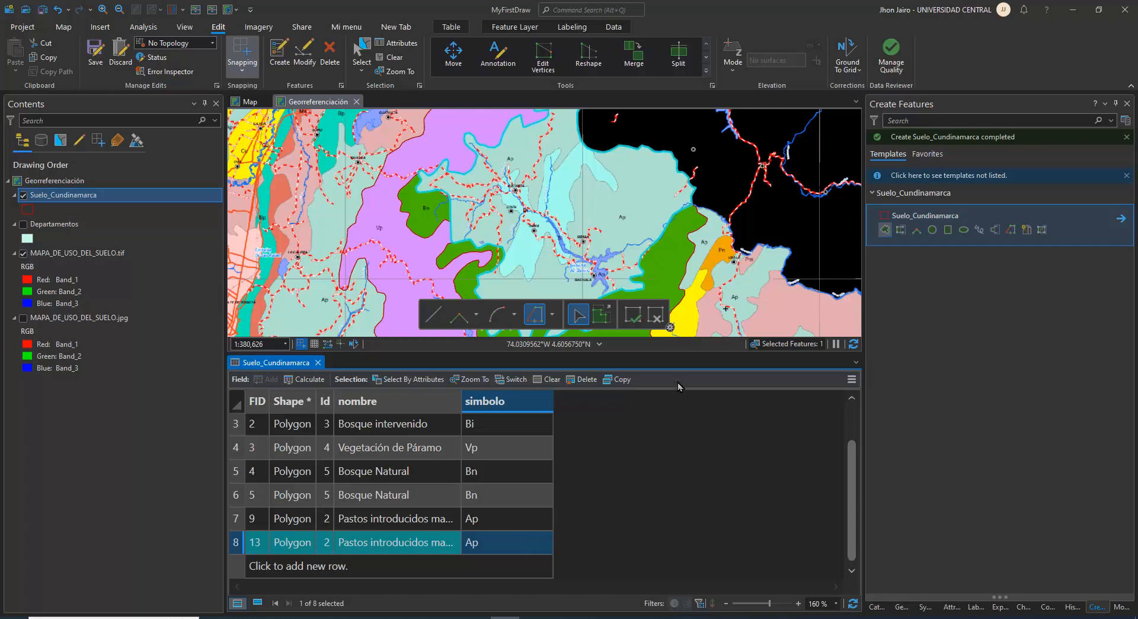
# Save all edits and close the attribute table
pyautogui.click(96, 53)
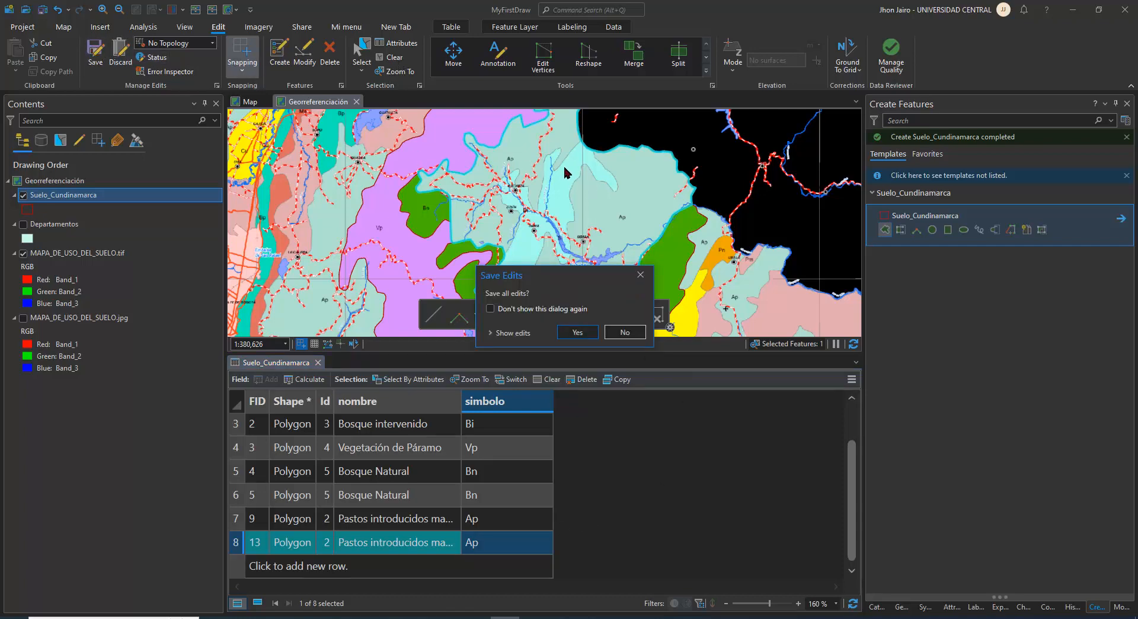
pyautogui.click(573, 332)
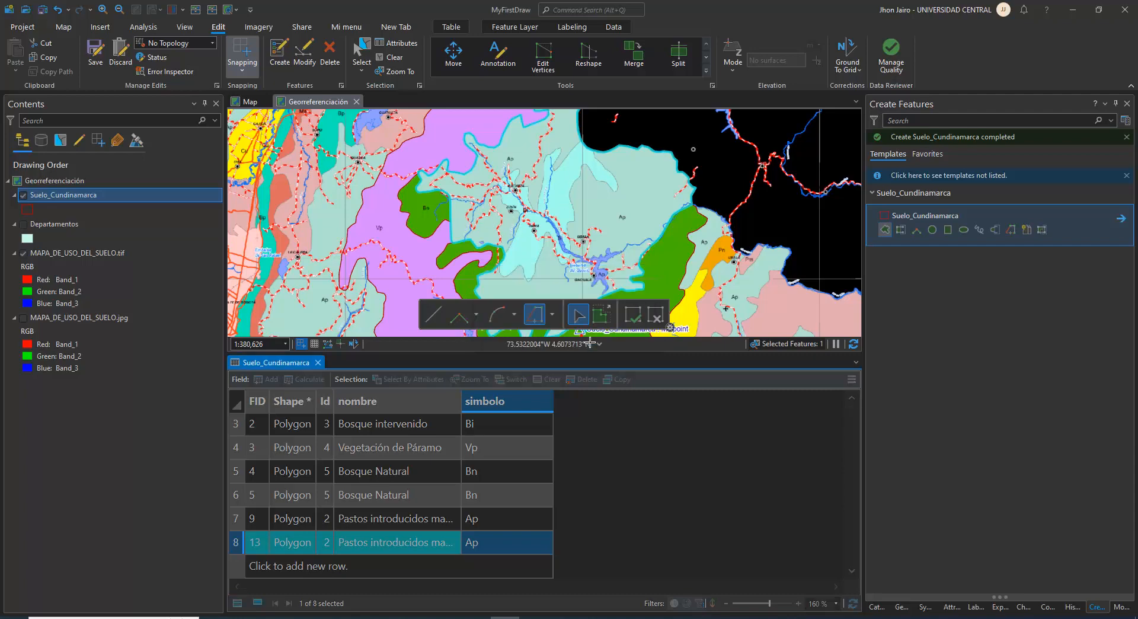
pyautogui.click(319, 363)
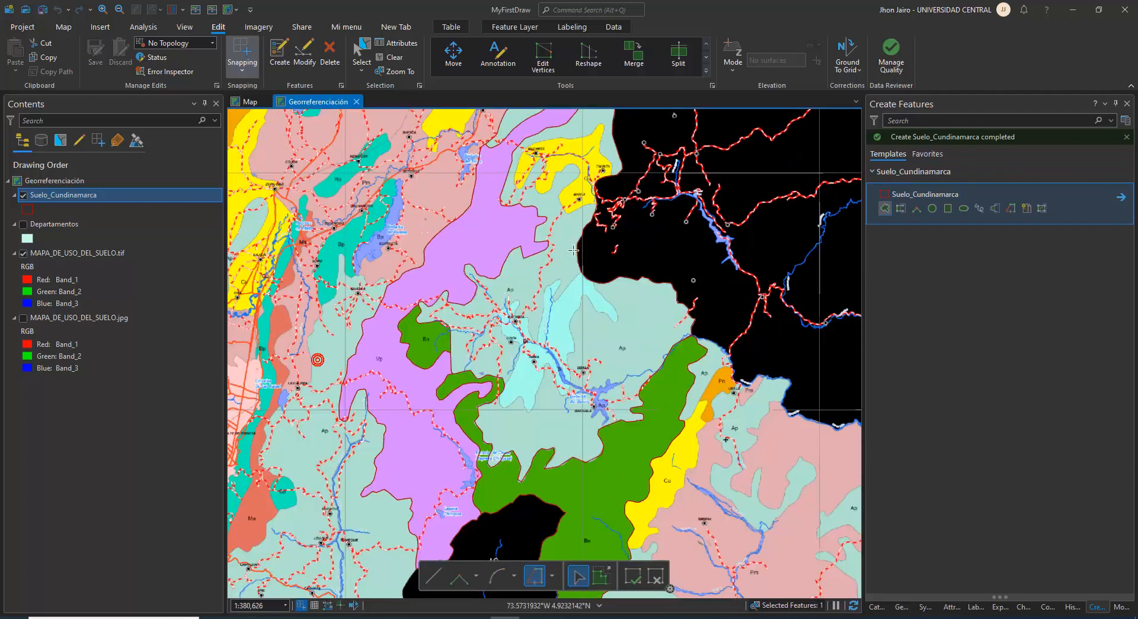
# Start splitting the new Ap polygon with a line from outside the border southeast of Tibirita, north along the Cu zone's eastern edge
pyautogui.scroll(3, 546, 295)
pyautogui.scroll(3, 547, 295)
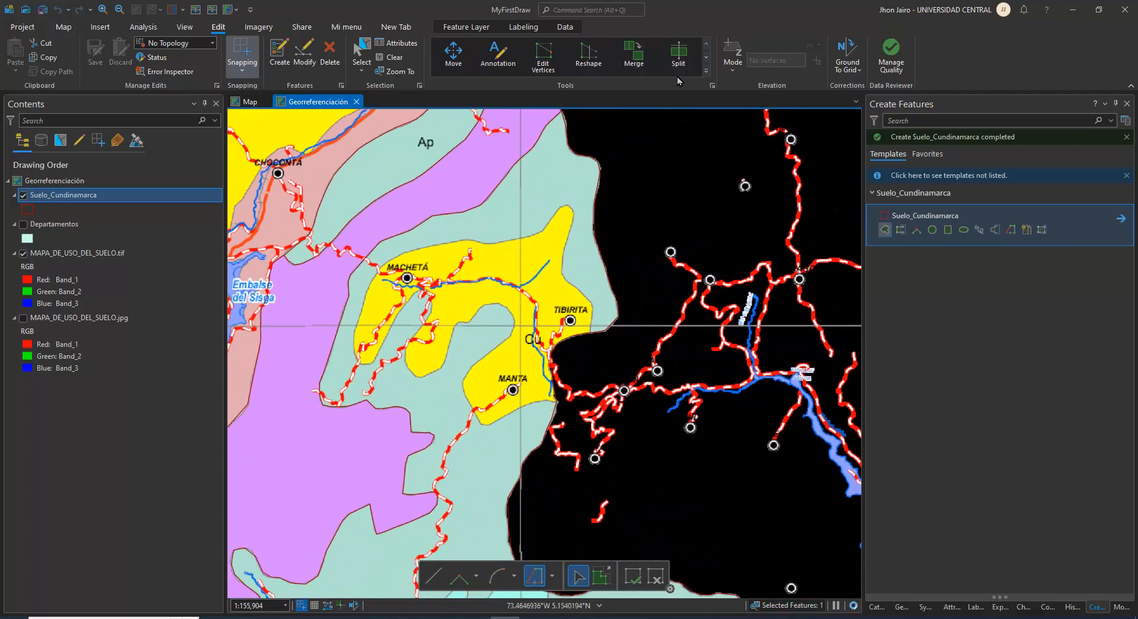
pyautogui.click(678, 54)
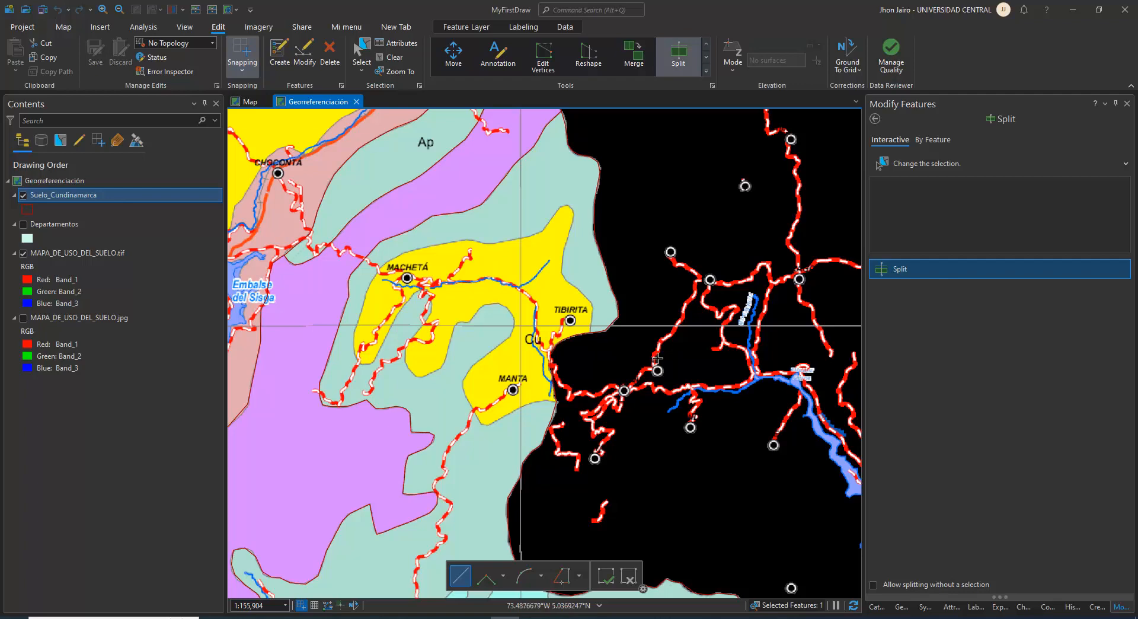
pyautogui.click(932, 165)
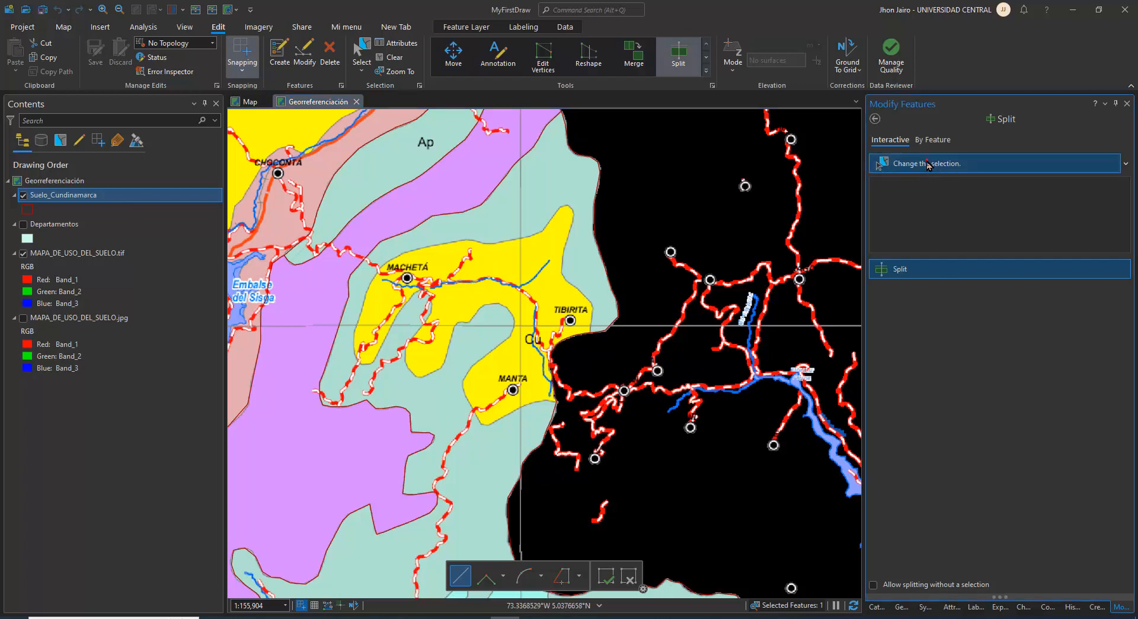
pyautogui.click(555, 203)
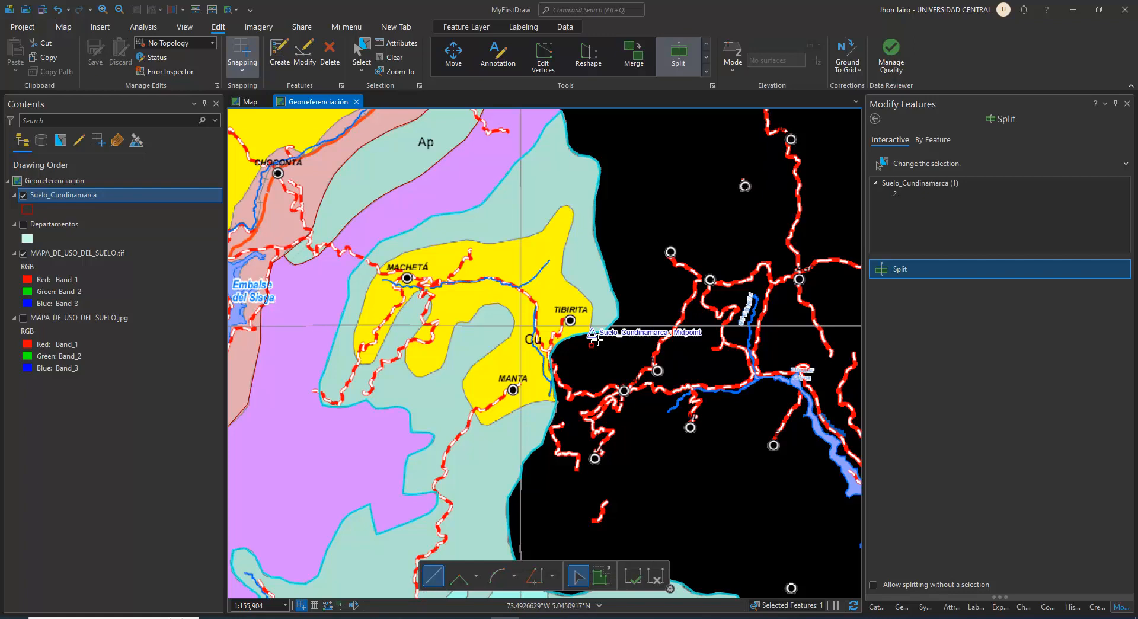
pyautogui.scroll(3, 595, 339)
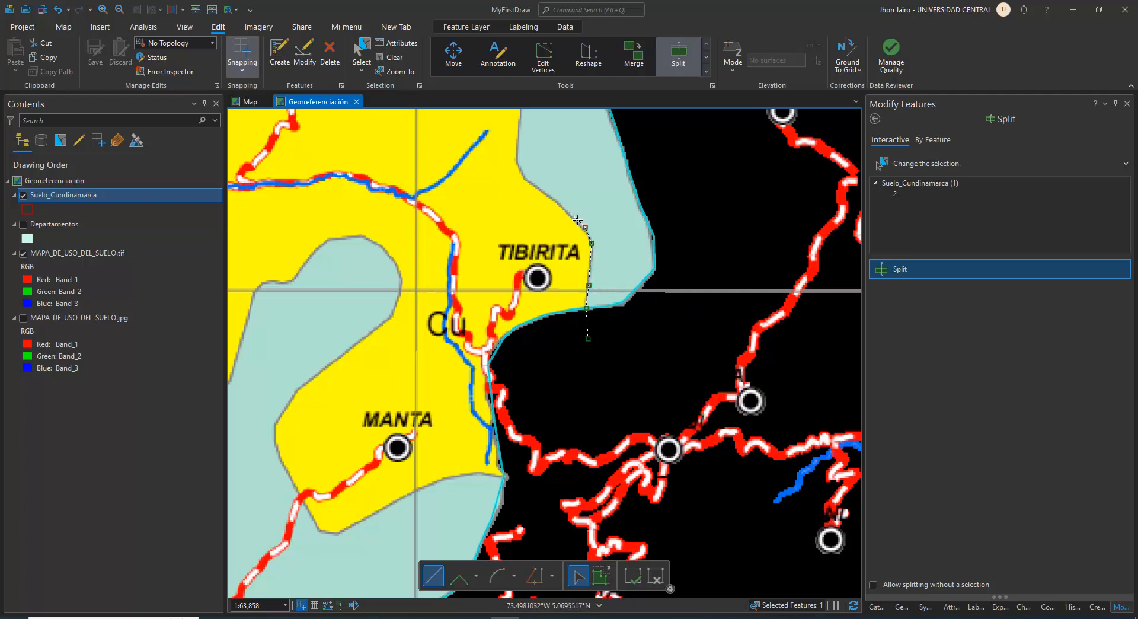
pyautogui.click(517, 164)
# Continue the split line around the Cu zone's northern tip and west along its upper edge to Machetá
pyautogui.moveTo(517, 165); pyautogui.dragTo(544, 366)
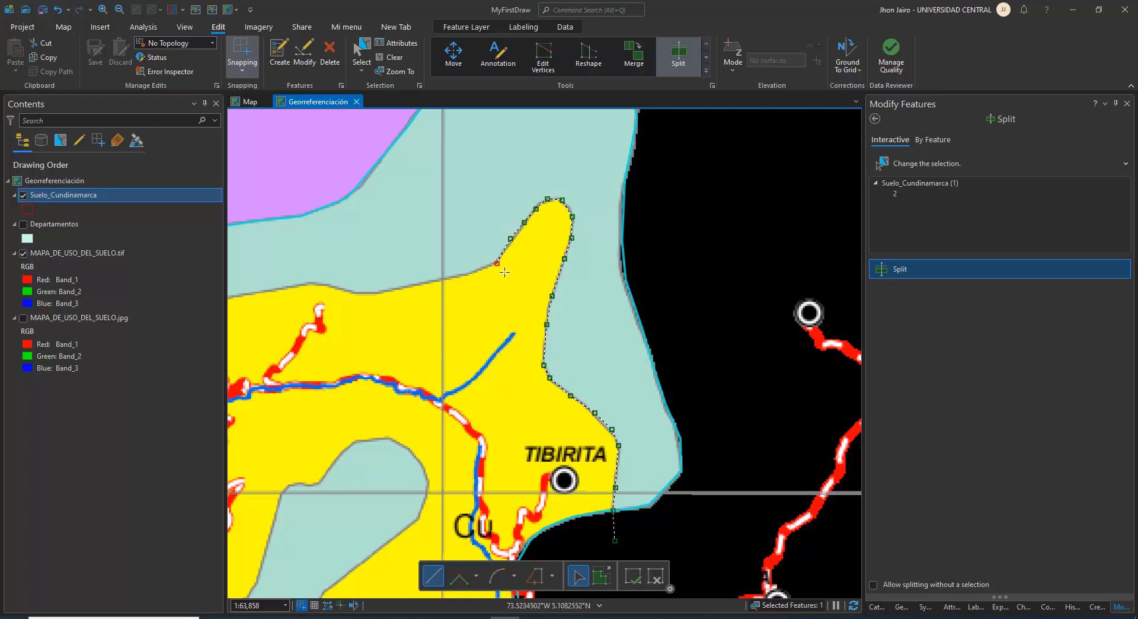
pyautogui.click(415, 283)
pyautogui.click(357, 293)
pyautogui.moveTo(320, 293); pyautogui.dragTo(544, 305)
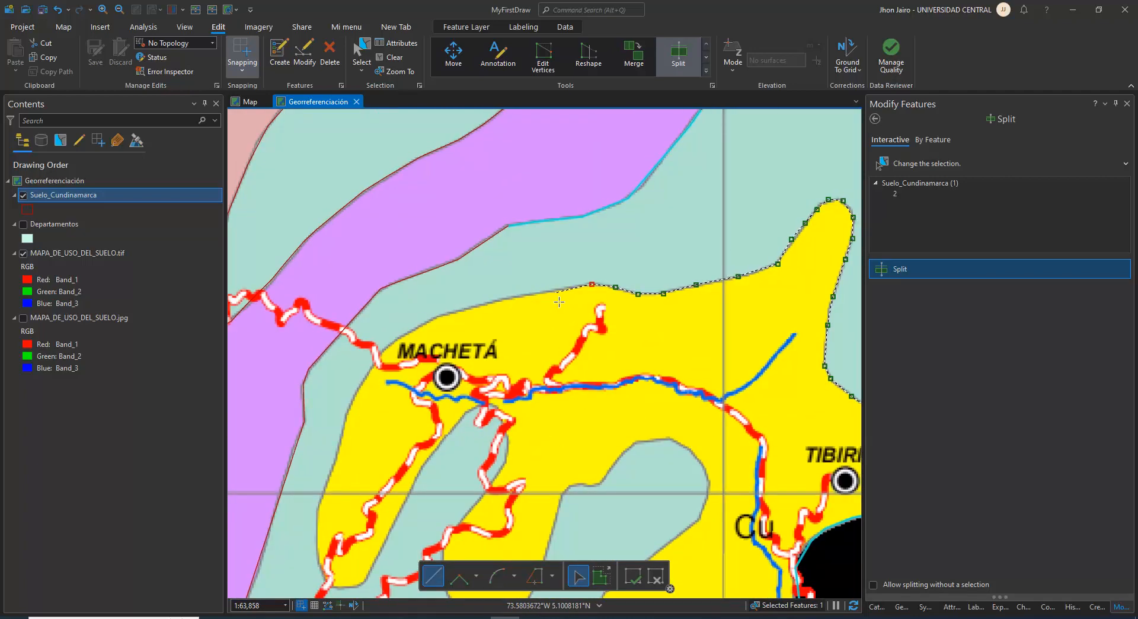
pyautogui.click(487, 301)
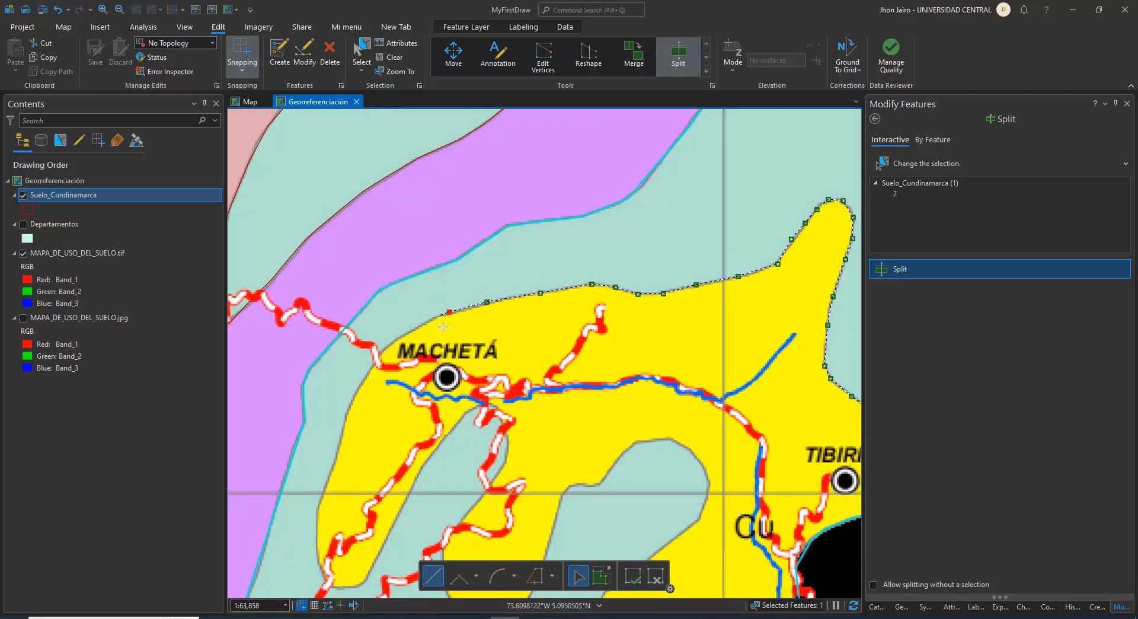
pyautogui.click(449, 311)
pyautogui.click(428, 319)
pyautogui.click(401, 336)
# Trace the split line down the Cu zone's western edge to the foot of the lobe southwest of Machetá
pyautogui.click(379, 354)
pyautogui.click(363, 383)
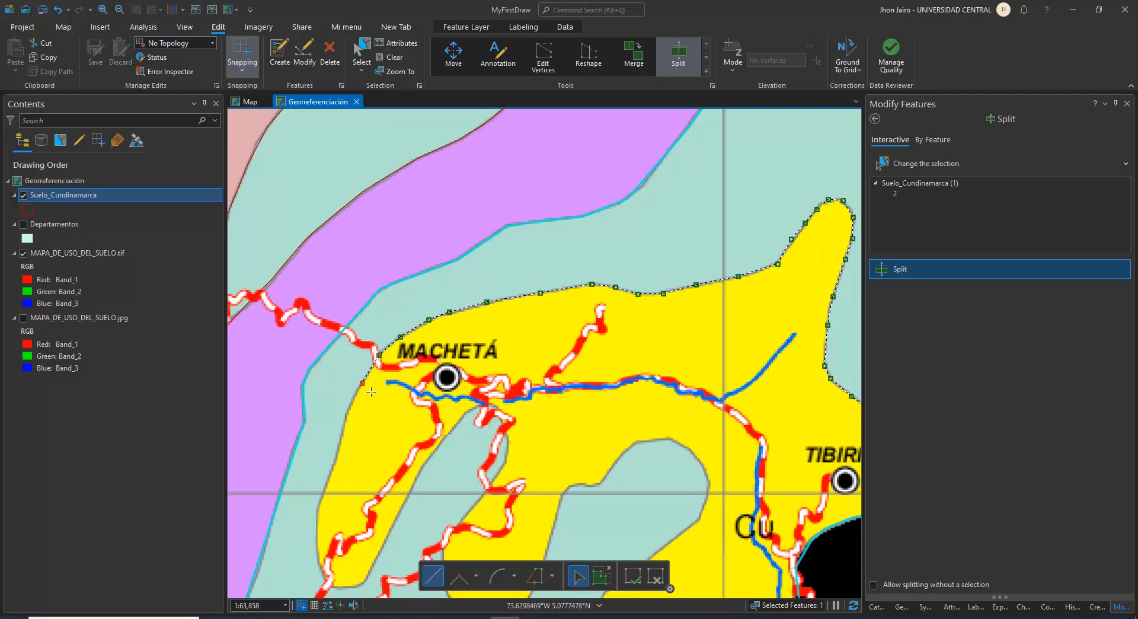
pyautogui.click(342, 442)
pyautogui.click(331, 479)
pyautogui.moveTo(332, 506); pyautogui.dragTo(368, 363)
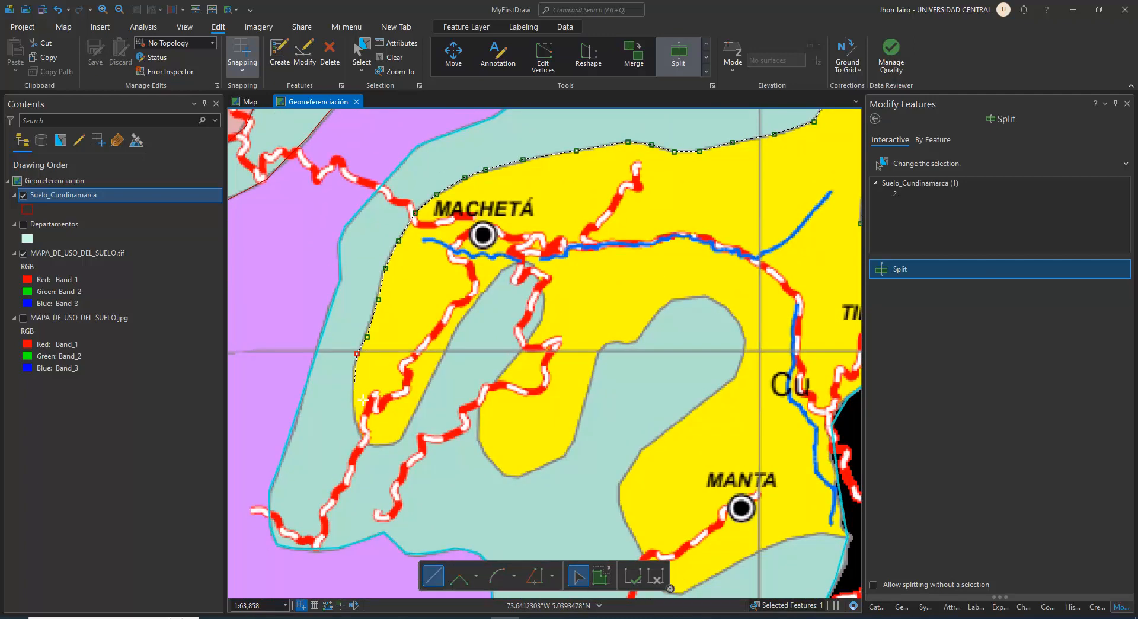
pyautogui.click(352, 368)
pyautogui.click(354, 400)
pyautogui.click(355, 425)
# Trace the split line back up the western lobe's inner side and around the narrow Ap inlet south of Machetá
pyautogui.click(411, 420)
pyautogui.click(426, 387)
pyautogui.click(453, 332)
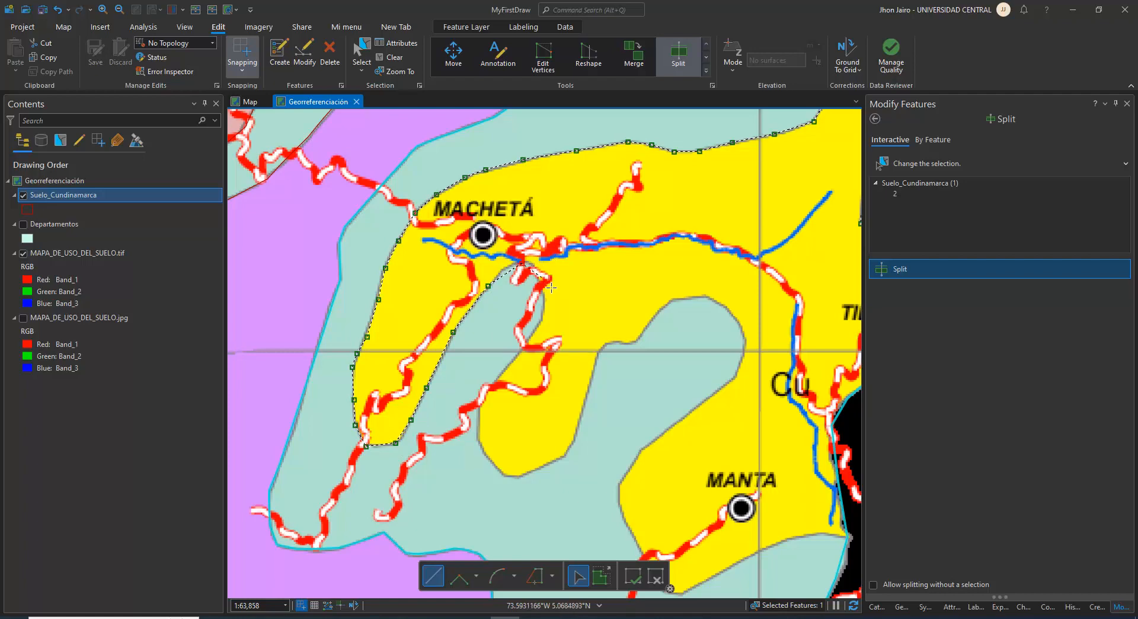
pyautogui.click(544, 307)
pyautogui.click(541, 320)
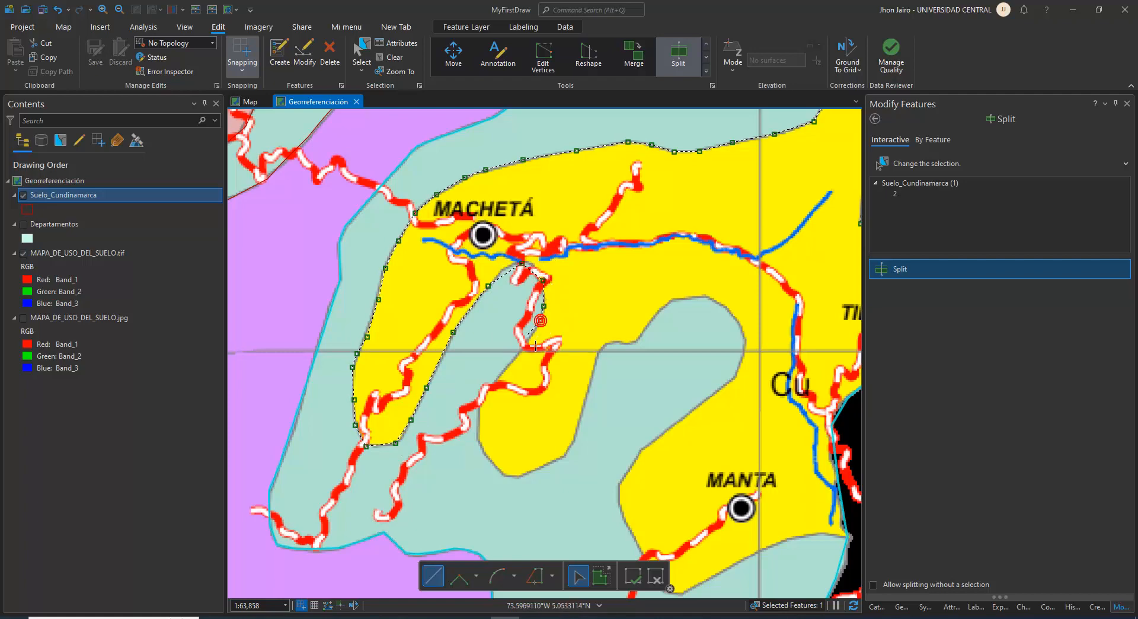
pyautogui.click(525, 340)
pyautogui.click(507, 365)
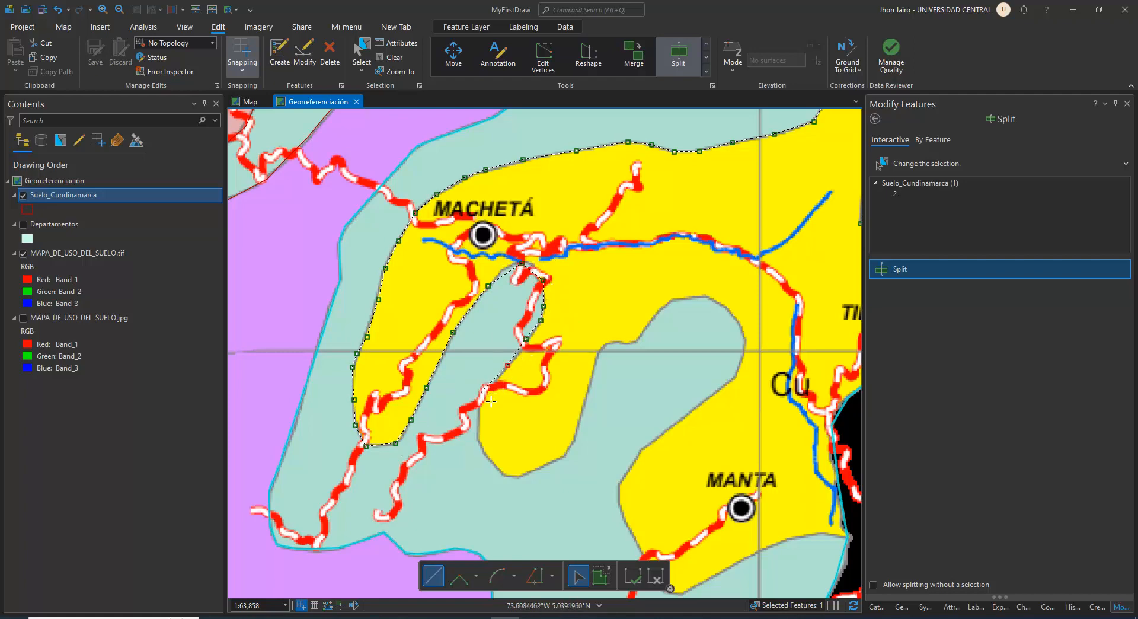
# Trace the split line around the Cu zone's middle lobe and up its eastern side to the wider Ap inlet
pyautogui.click(479, 424)
pyautogui.click(479, 440)
pyautogui.click(495, 467)
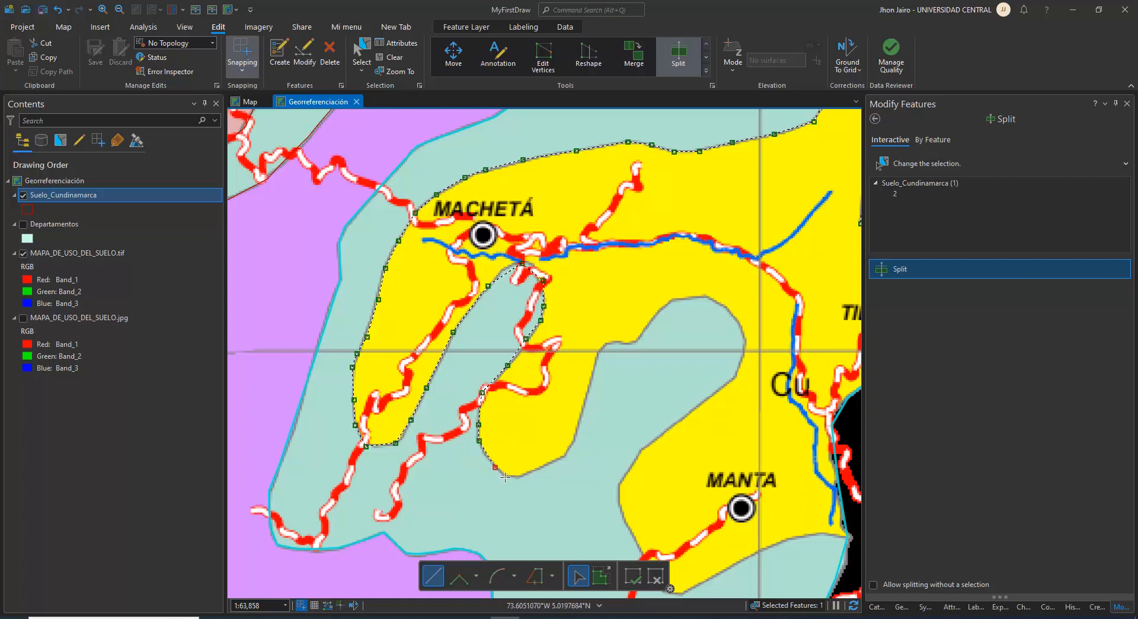
pyautogui.click(556, 463)
pyautogui.click(574, 439)
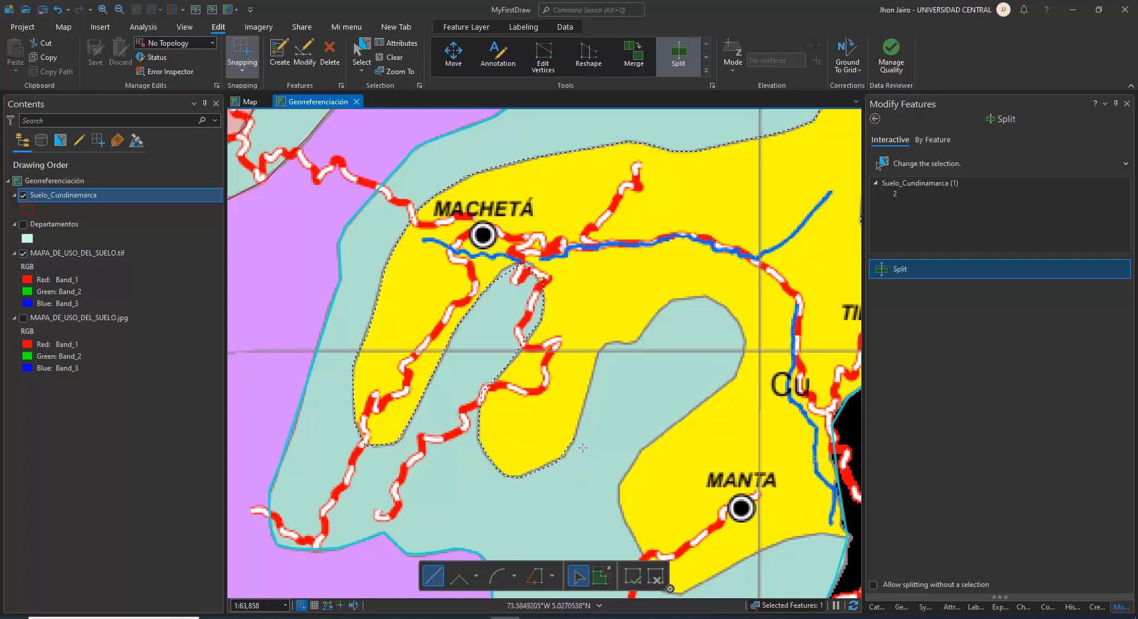
pyautogui.click(584, 406)
pyautogui.click(603, 343)
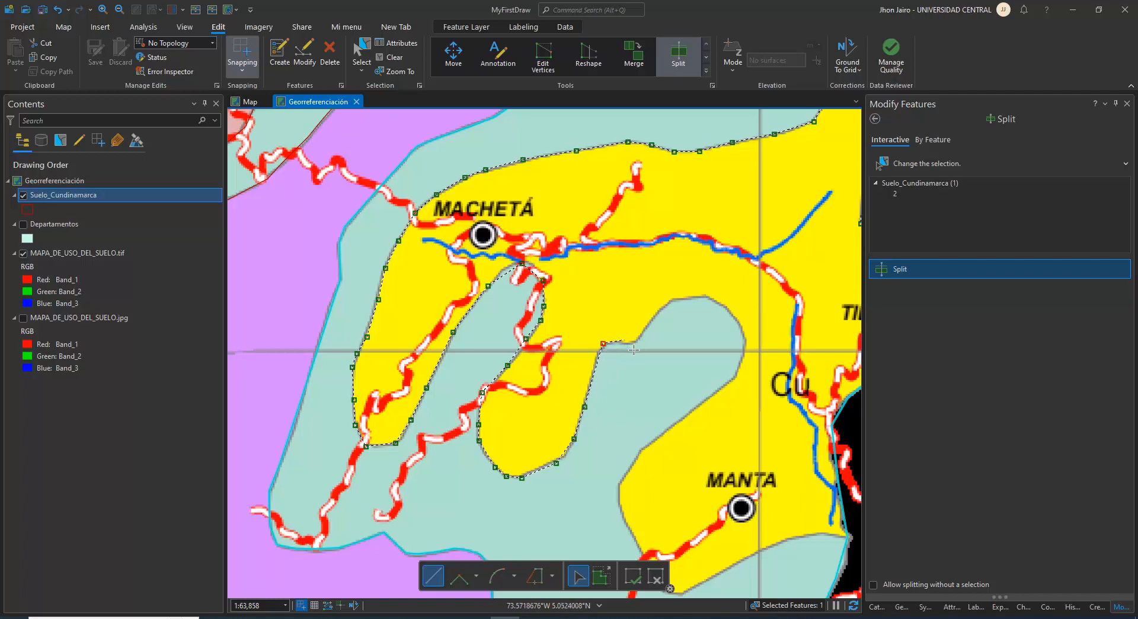
# Follow the rounded end of the wider Ap inlet with the split line and head southwest toward Manta
pyautogui.click(640, 339)
pyautogui.click(660, 309)
pyautogui.click(720, 303)
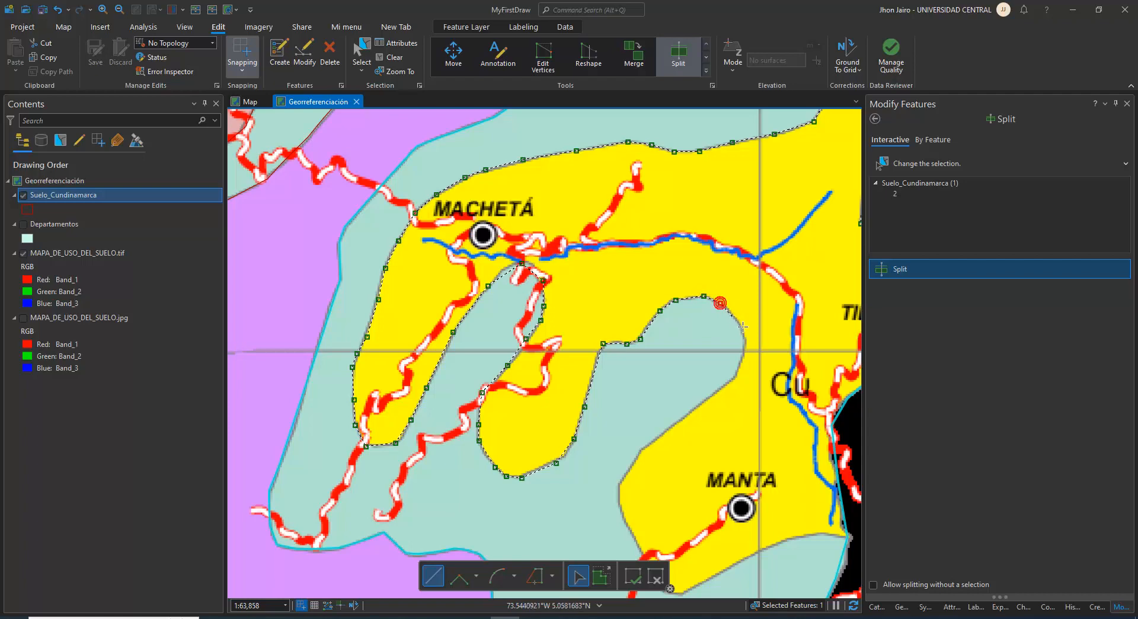
pyautogui.click(736, 319)
pyautogui.click(742, 340)
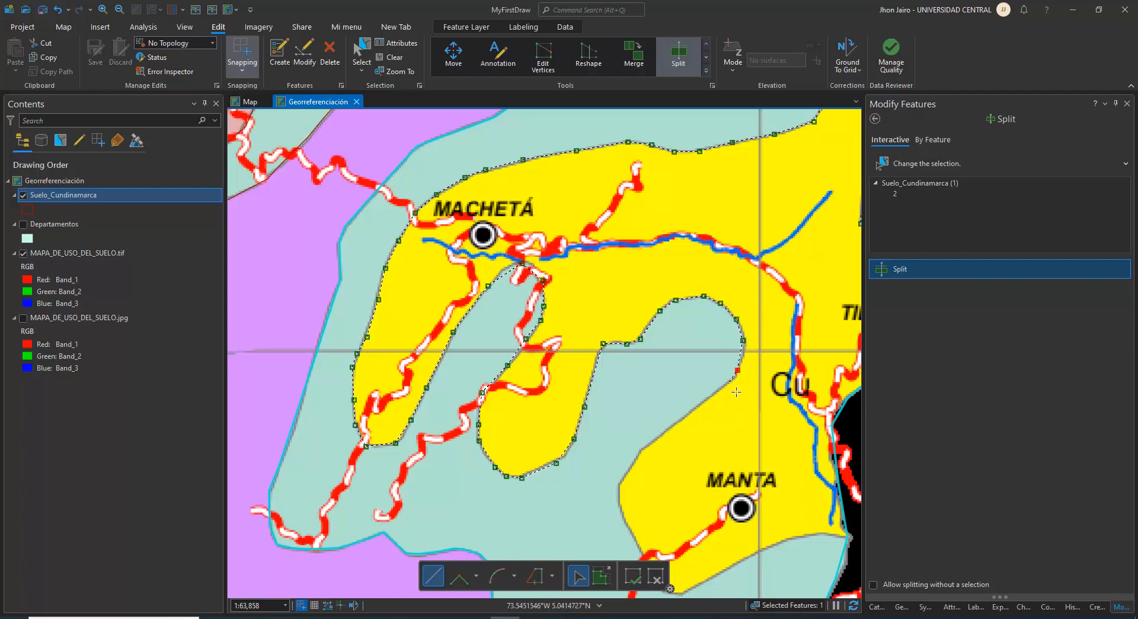
pyautogui.click(738, 370)
pyautogui.click(725, 384)
pyautogui.click(697, 405)
# Trace the split line around the Manta lobe to the eastern border and finish the split of the Ap polygon
pyautogui.moveTo(657, 458); pyautogui.dragTo(586, 342)
pyautogui.click(557, 355)
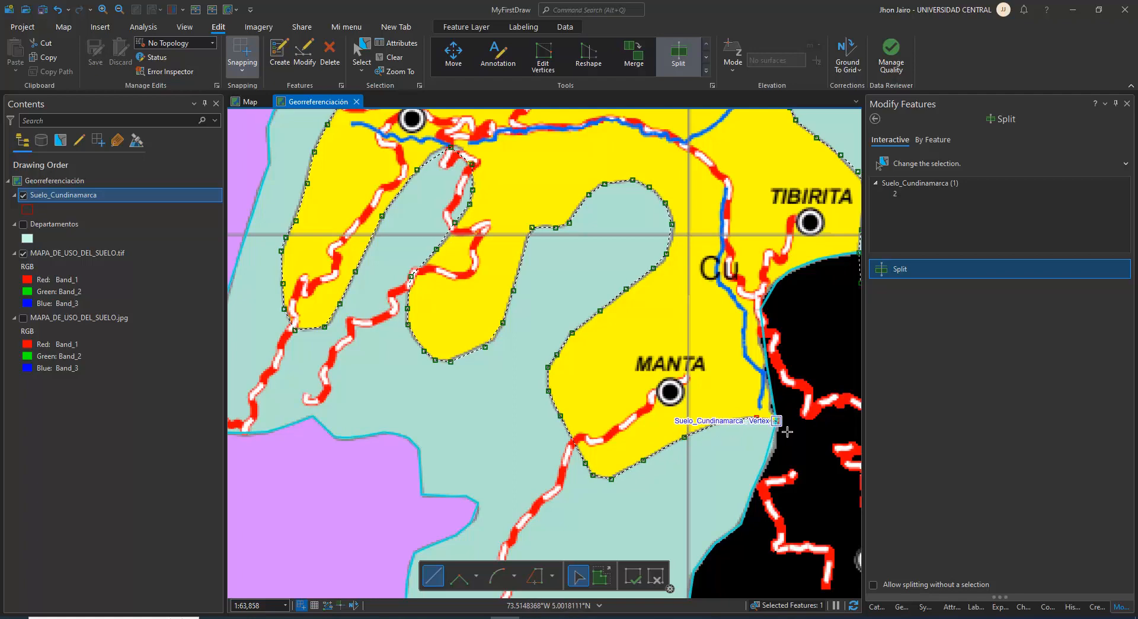
pyautogui.doubleClick(768, 425)
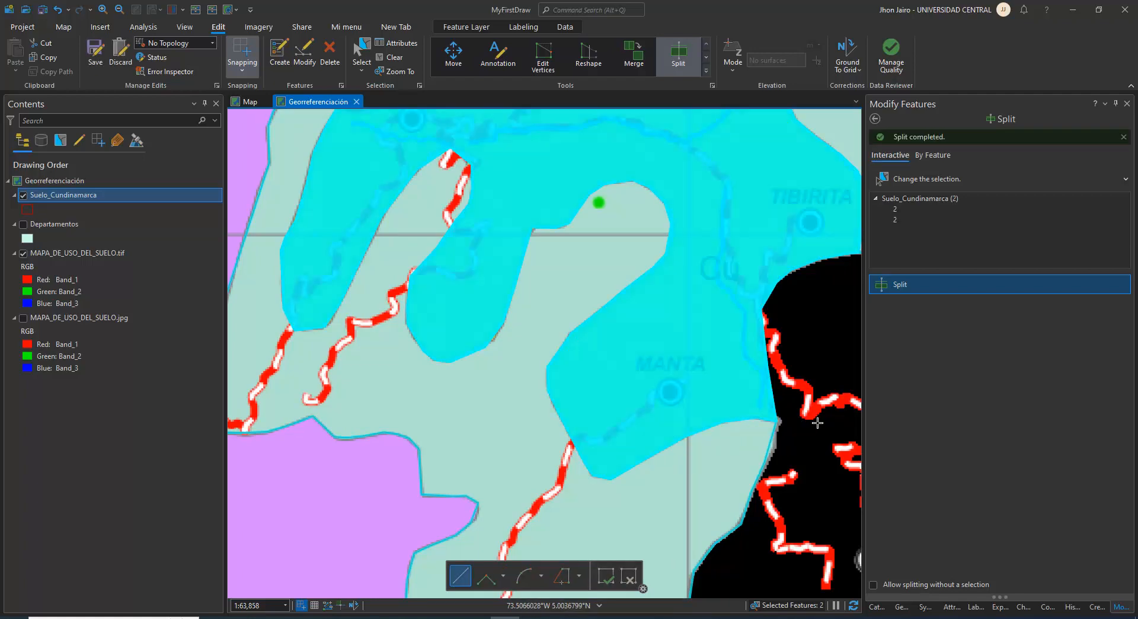
# Examine the map legend for the description of the Cu symbol
pyautogui.scroll(-3, 686, 417)
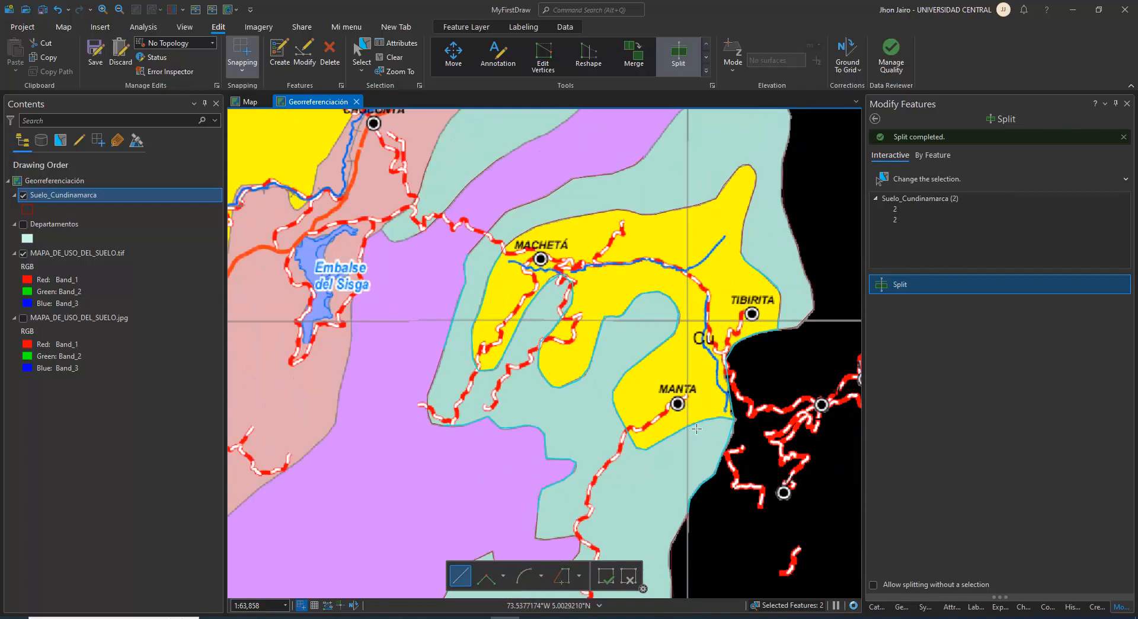
pyautogui.moveTo(743, 515); pyautogui.dragTo(429, 228)
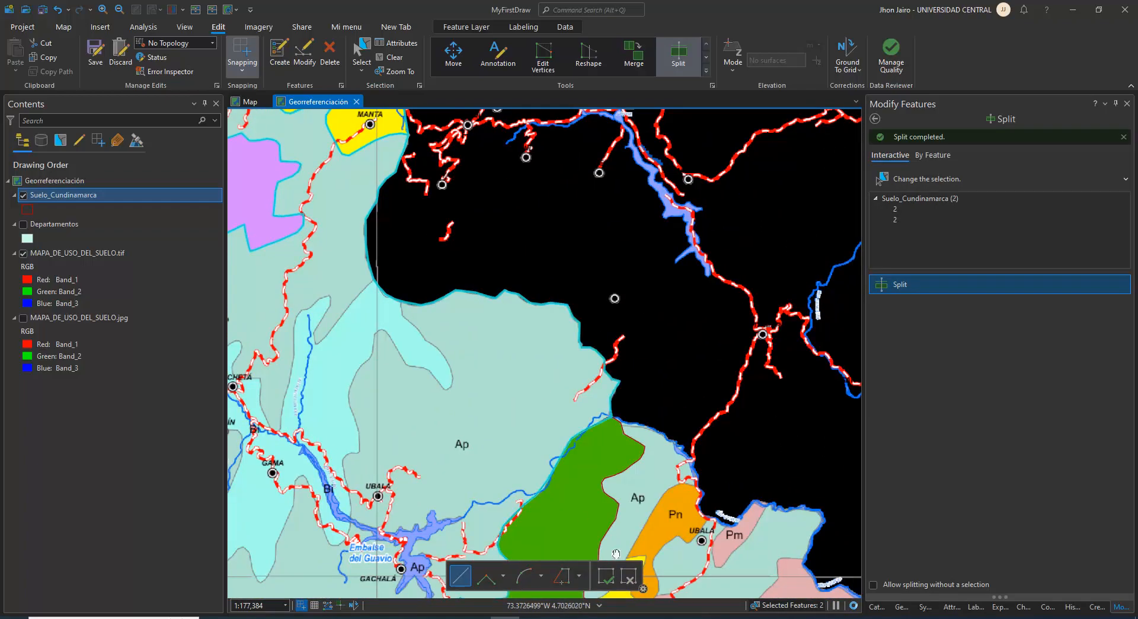
pyautogui.moveTo(616, 554); pyautogui.dragTo(428, 237)
pyautogui.scroll(-2, 422, 225)
pyautogui.scroll(-2, 521, 466)
pyautogui.moveTo(523, 471); pyautogui.dragTo(527, 205)
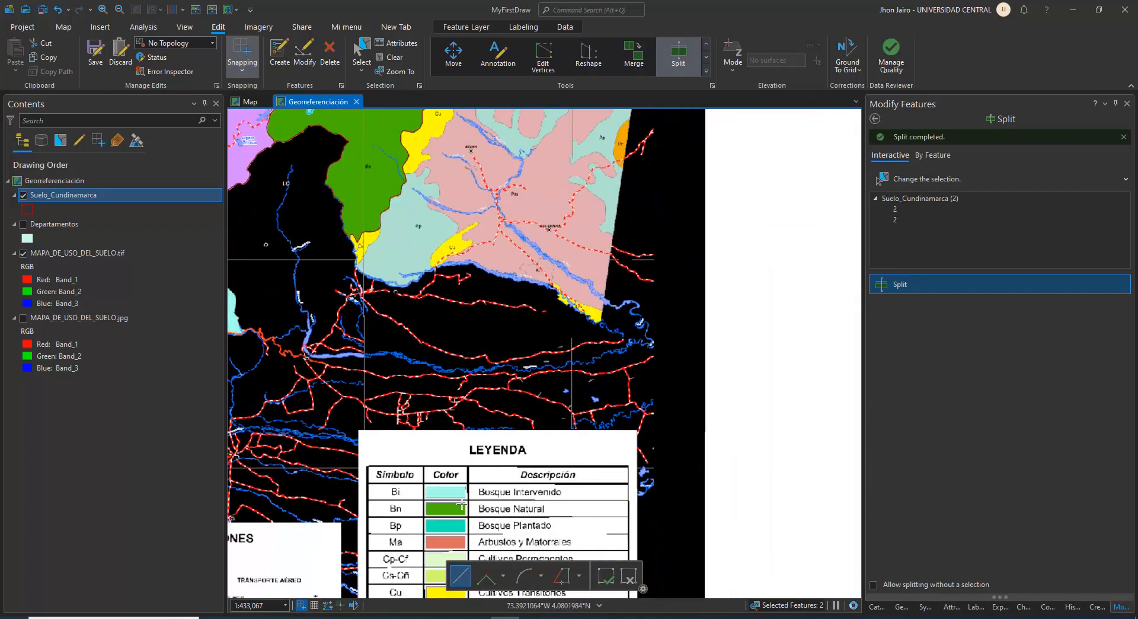
pyautogui.moveTo(470, 522); pyautogui.dragTo(507, 324)
pyautogui.scroll(4, 445, 404)
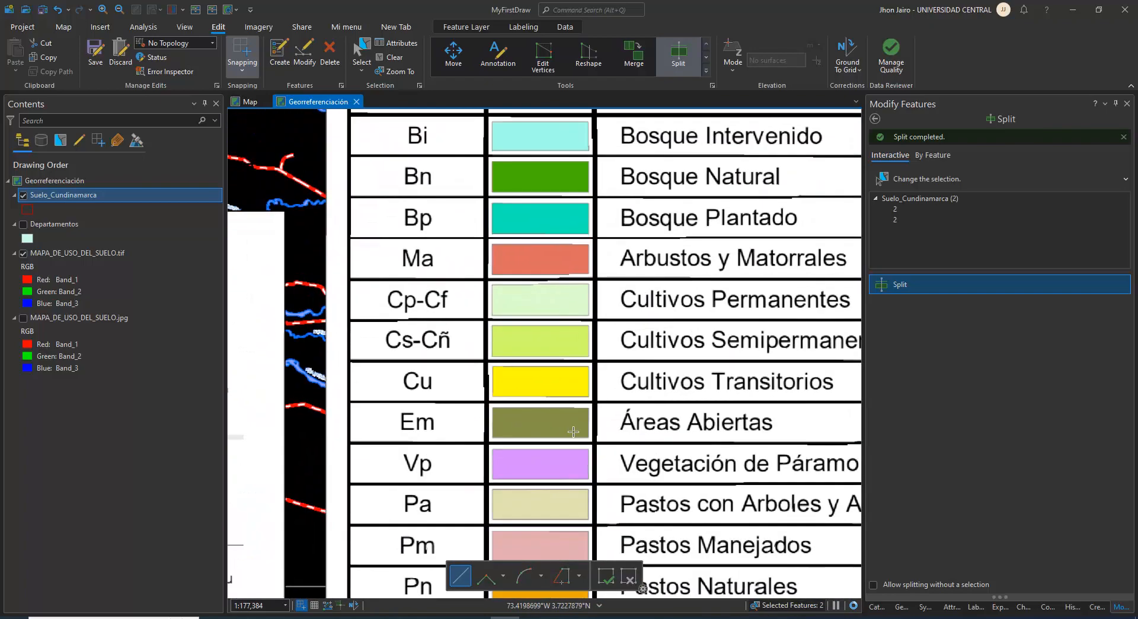
# Open the Suelo_Cundinamarca attribute table and select only the FID 7 record of the two split polygons
pyautogui.rightClick(78, 198)
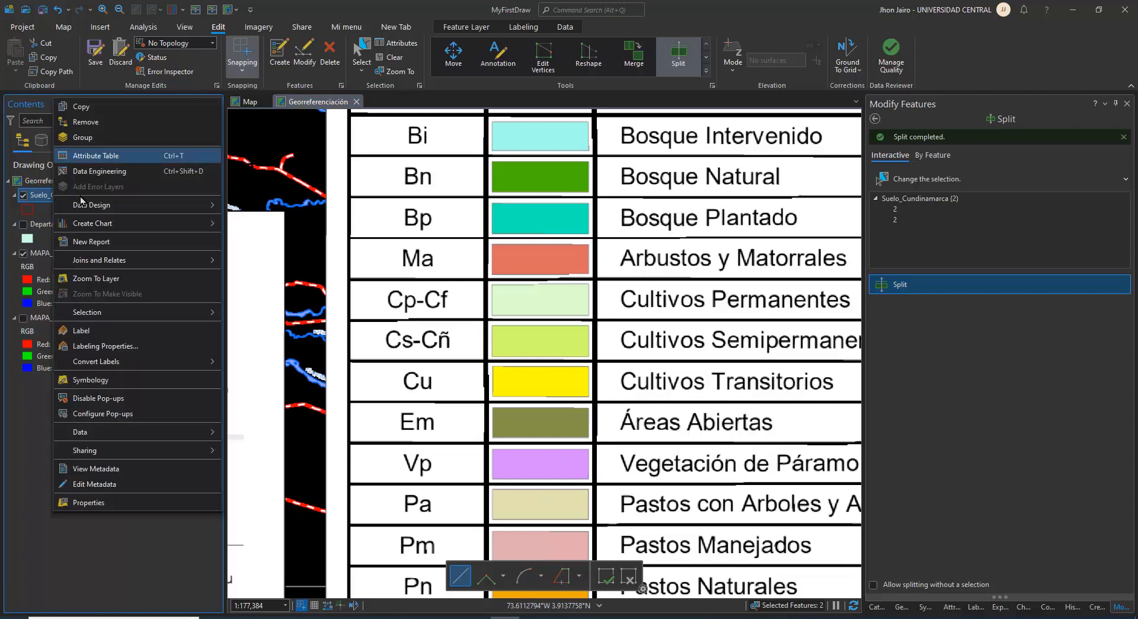
pyautogui.click(83, 161)
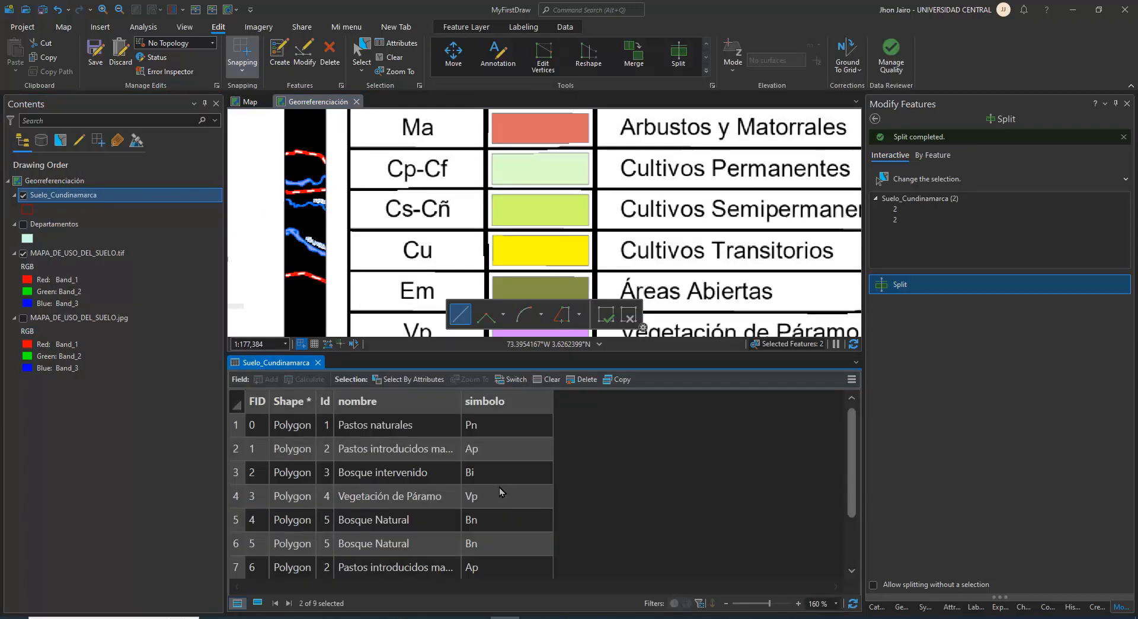
pyautogui.scroll(-2, 417, 550)
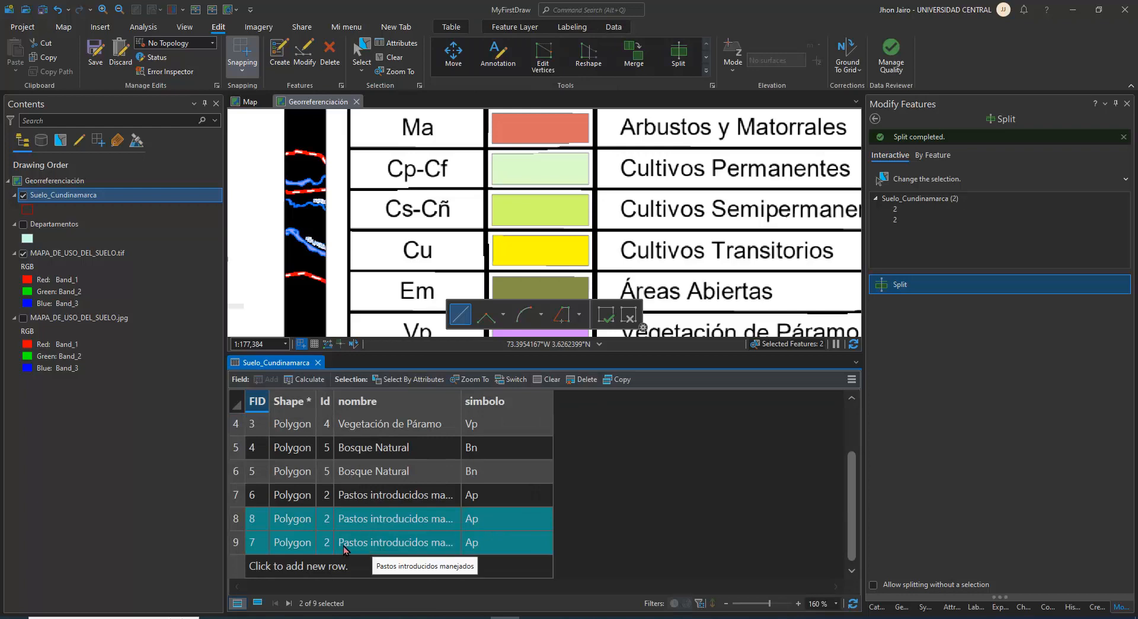
pyautogui.click(243, 547)
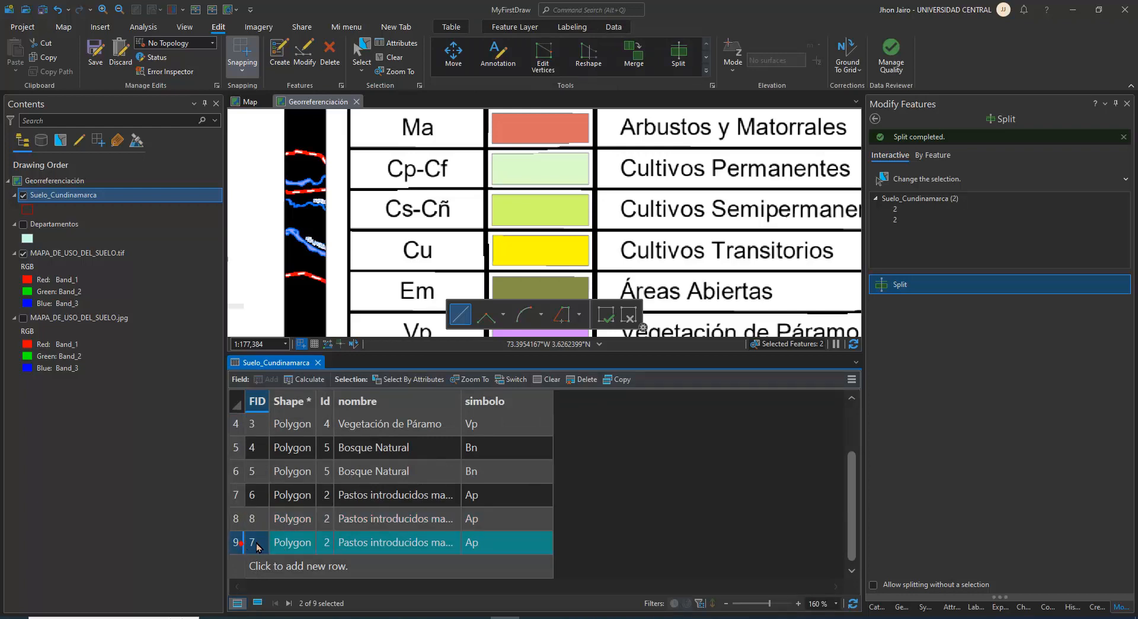
# Zoom to the selected FID 7 polygon and check its outline around the Cu zone near Machetá and Tibirita
pyautogui.scroll(-4, 656, 256)
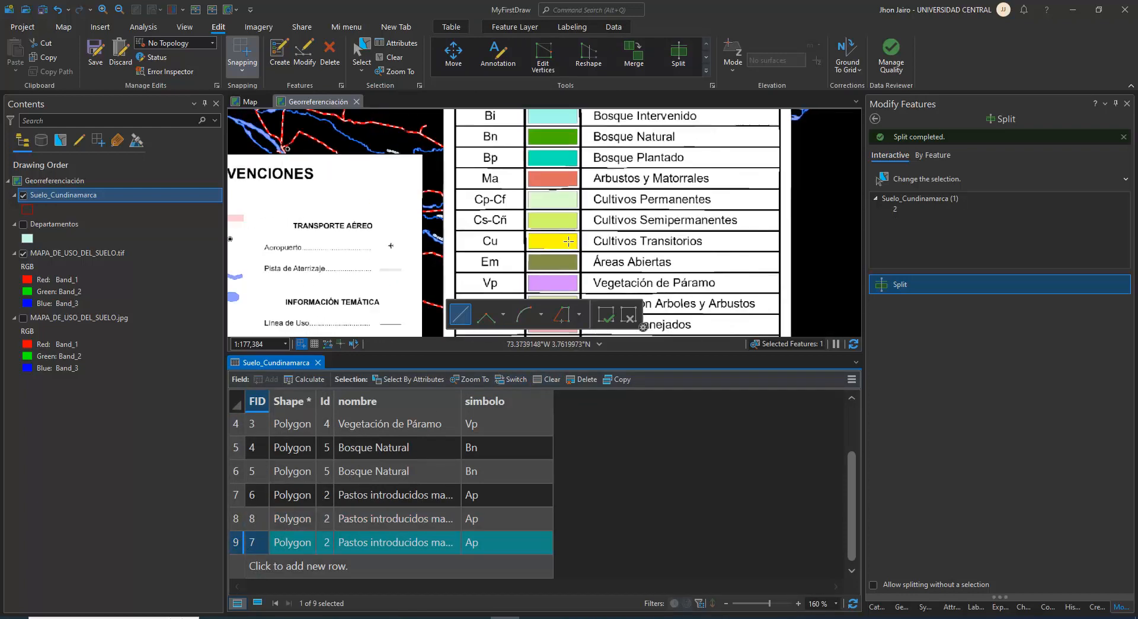
pyautogui.click(469, 379)
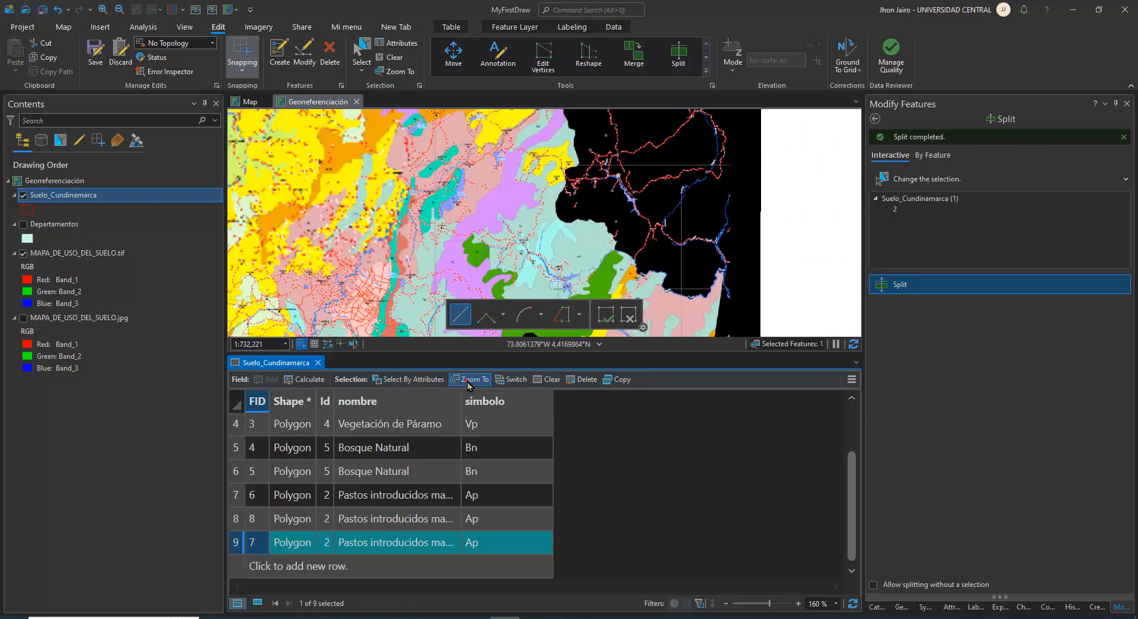
pyautogui.moveTo(577, 262); pyautogui.dragTo(528, 200)
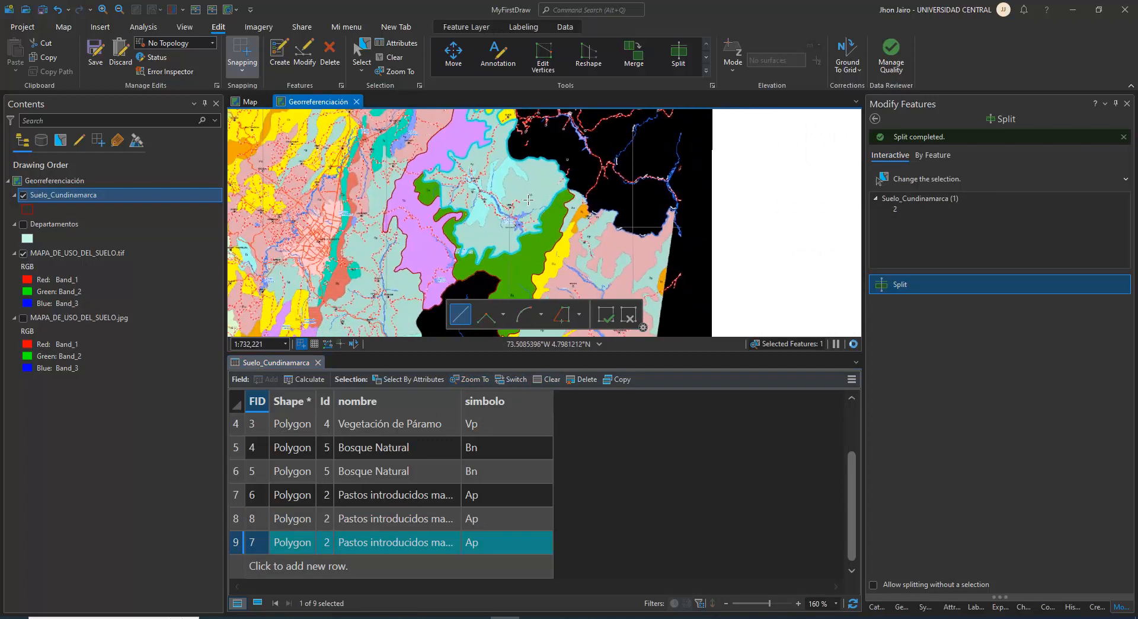
pyautogui.scroll(3, 533, 191)
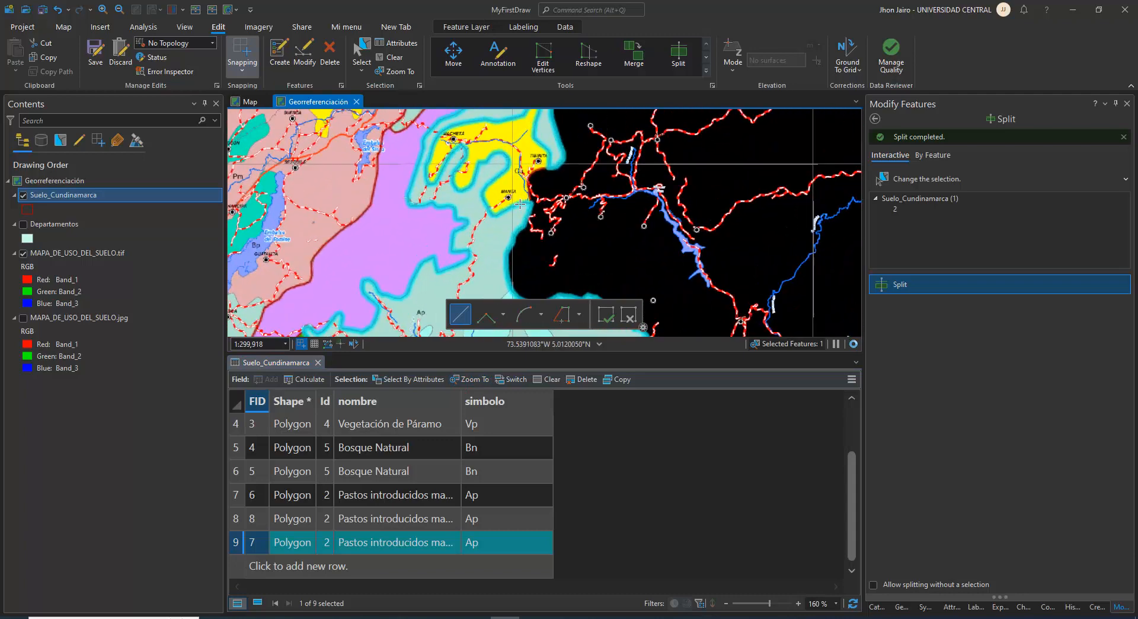
pyautogui.scroll(2, 519, 190)
pyautogui.moveTo(520, 189); pyautogui.dragTo(544, 290)
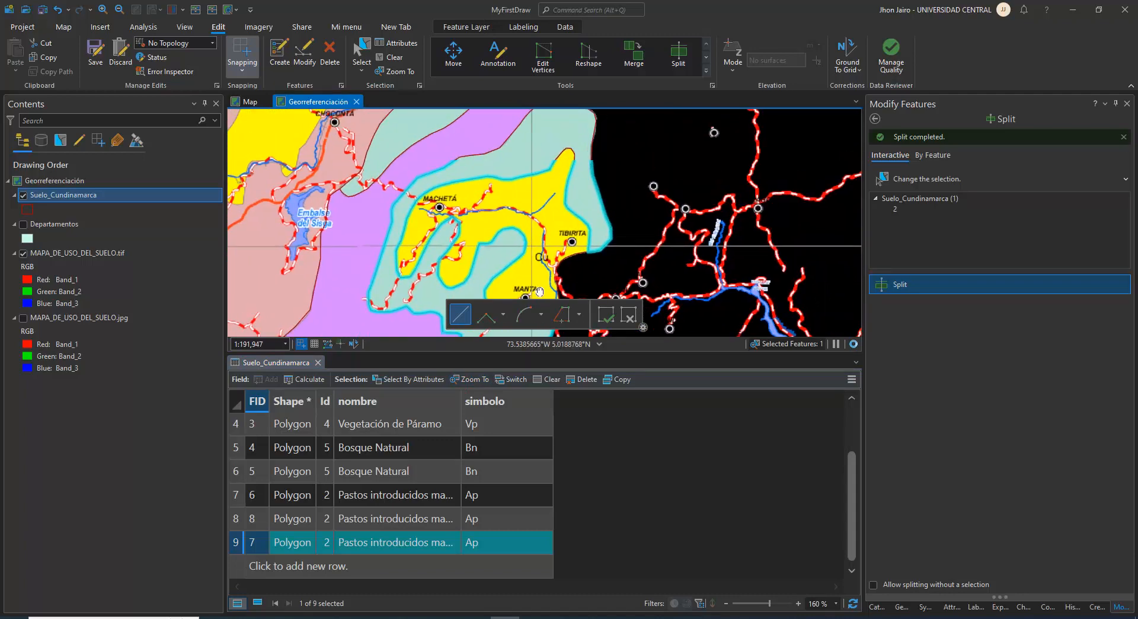
# Select the FID 8 record and give it Id 6, simbolo Cu and nombre "Cultivos transitorios"
pyautogui.click(237, 522)
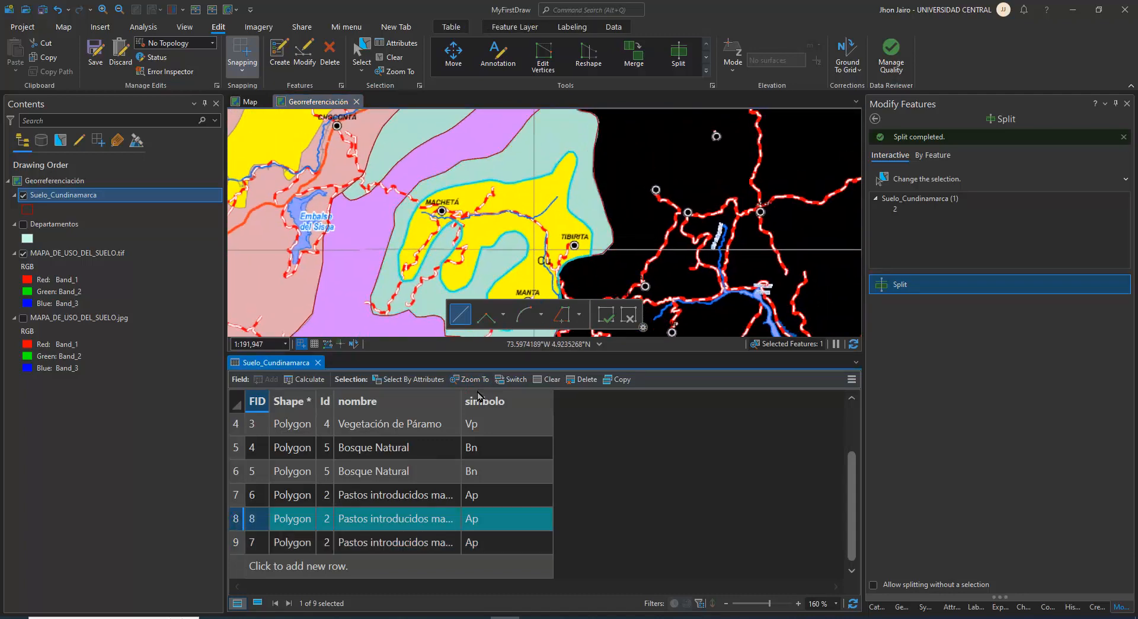
pyautogui.moveTo(557, 276); pyautogui.dragTo(577, 194)
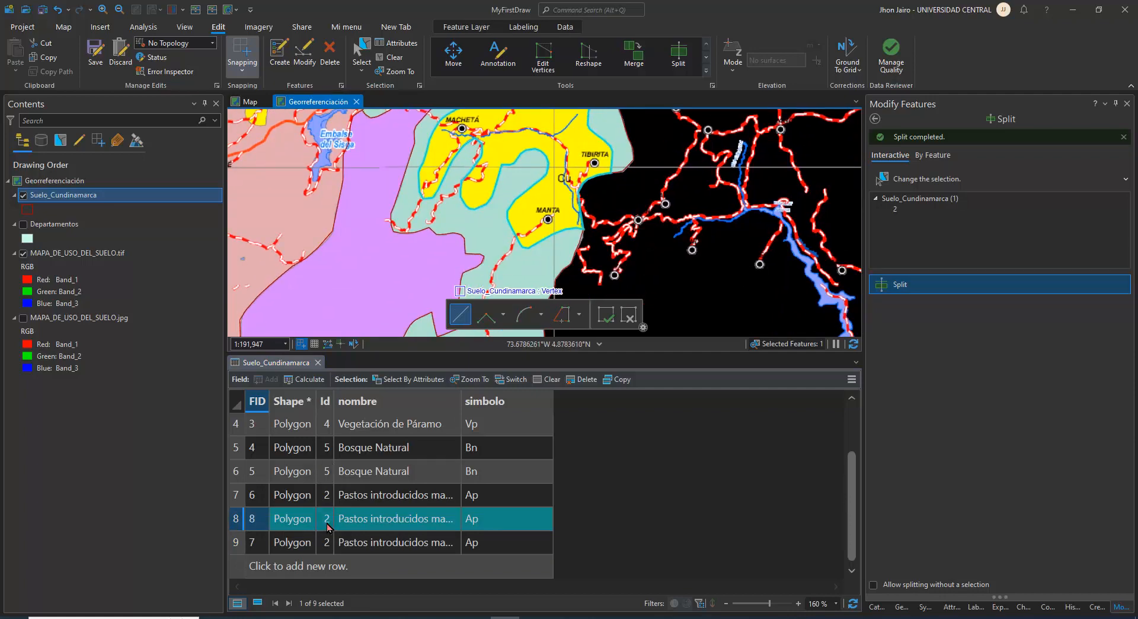
pyautogui.scroll(3, 326, 526)
pyautogui.scroll(-3, 356, 489)
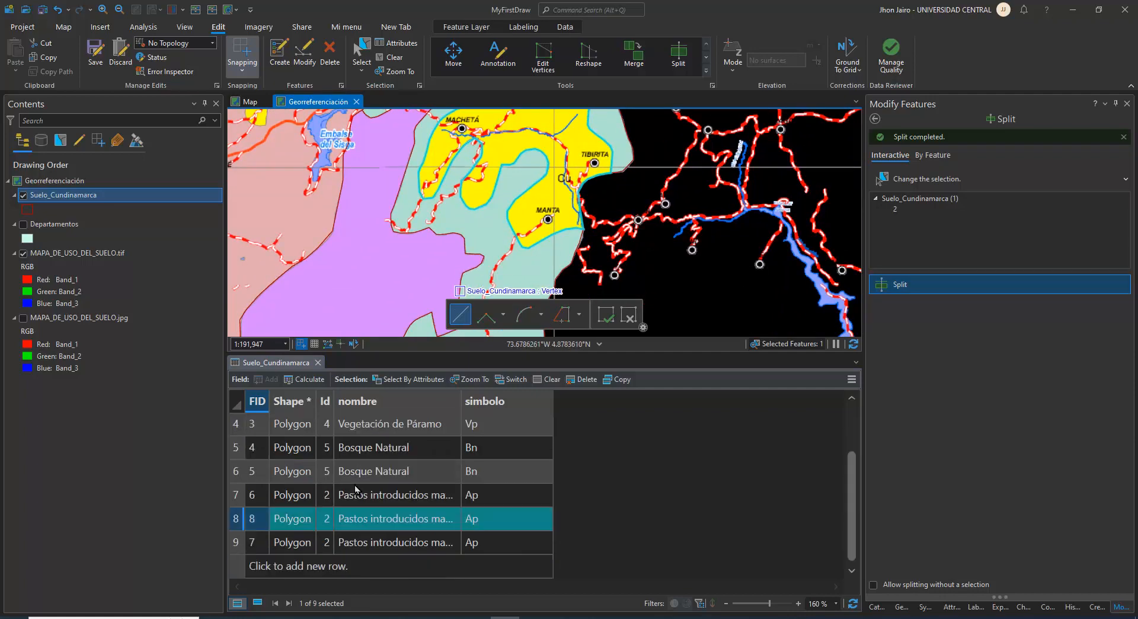
pyautogui.click(326, 519)
pyautogui.write('6')
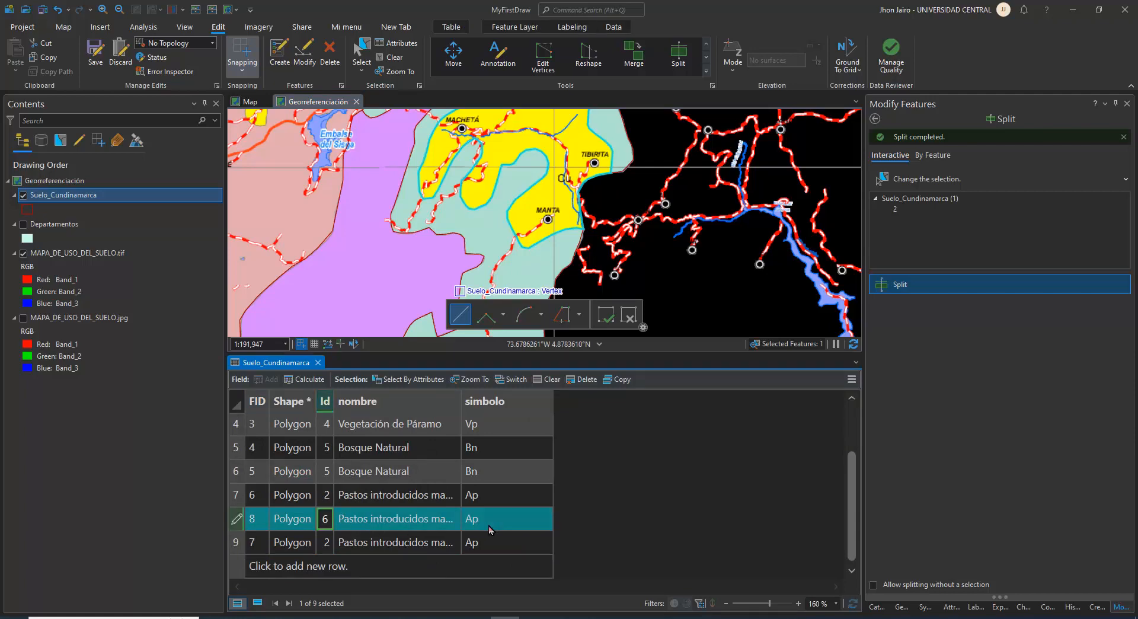
pyautogui.click(490, 527)
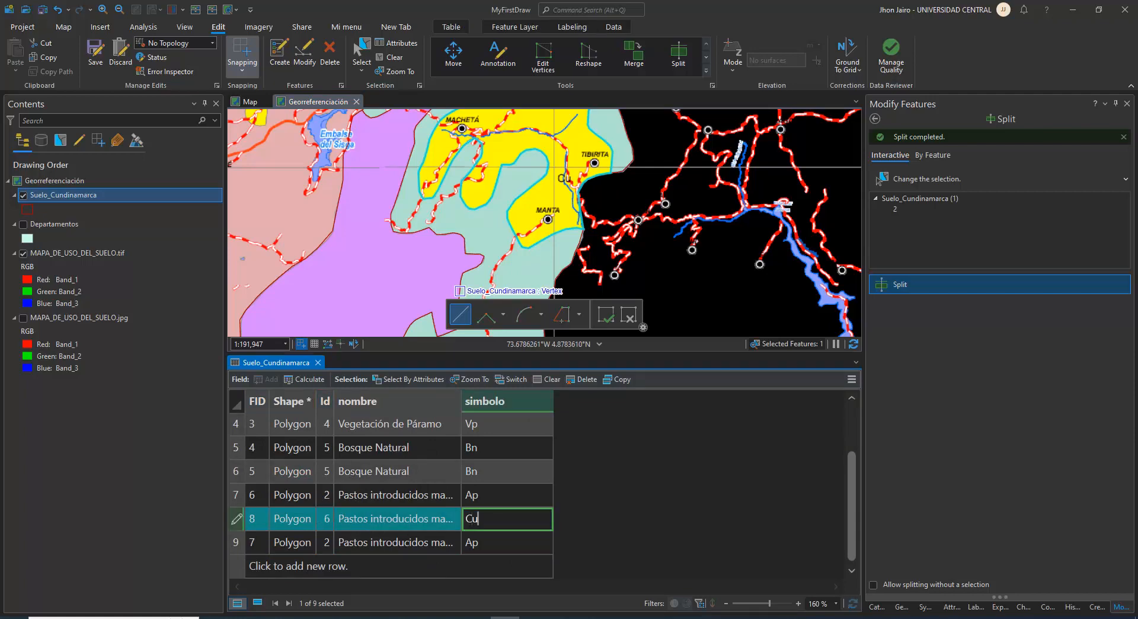
pyautogui.click(418, 517)
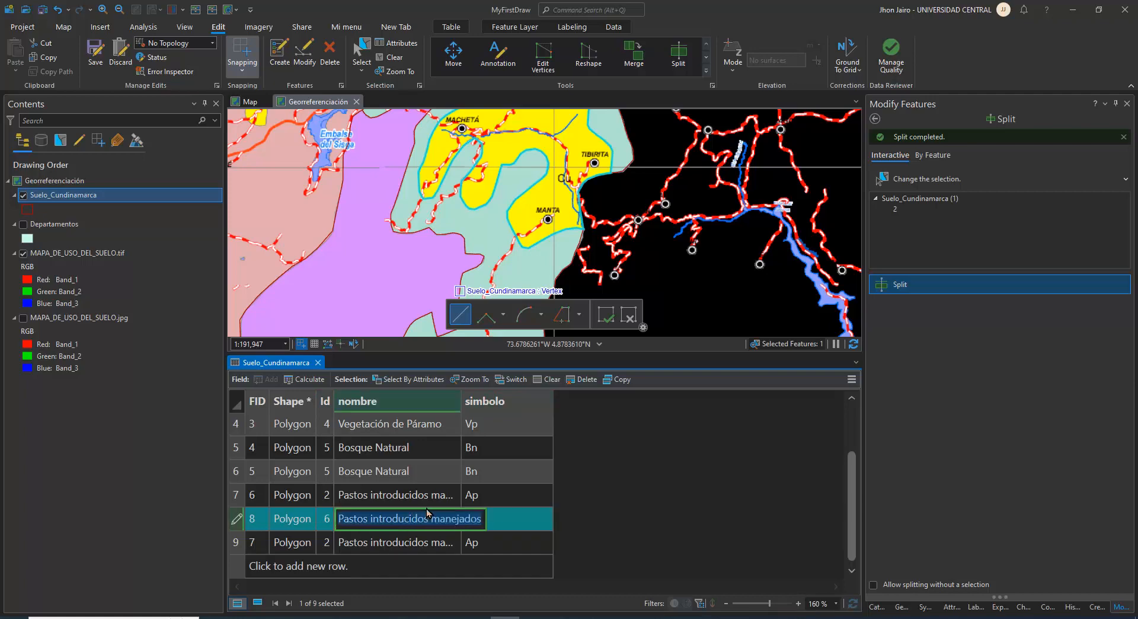
pyautogui.write('Cu')
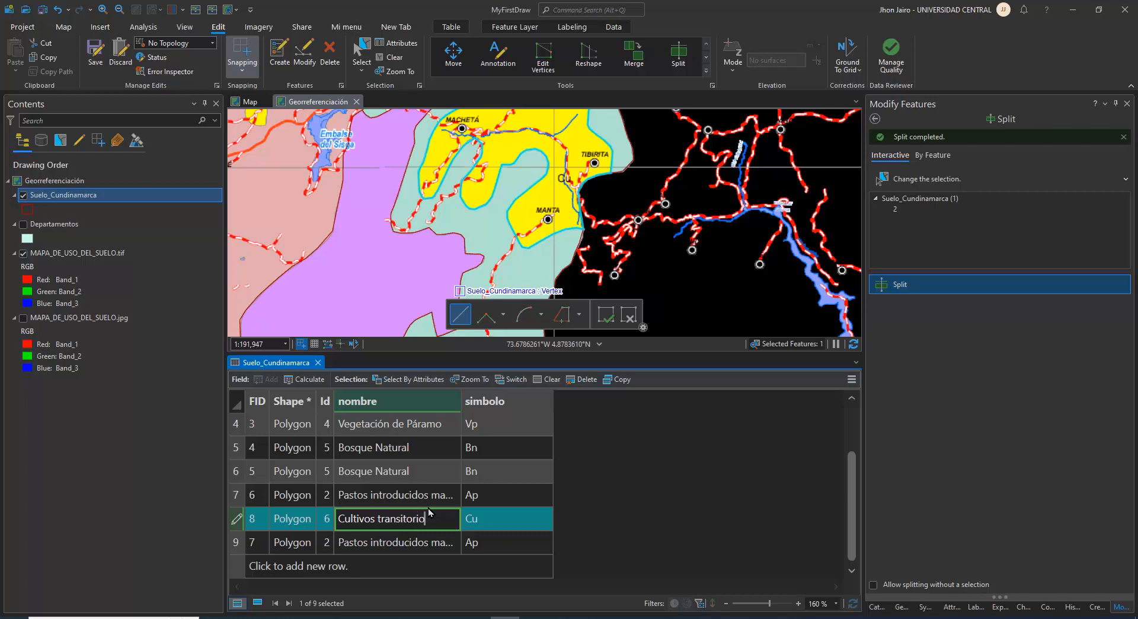
pyautogui.click(518, 504)
# Select only the large Ap polygon enclosing the Bi zone near Gachetá and Ubalá and start the Split tool on it
pyautogui.scroll(-4, 519, 204)
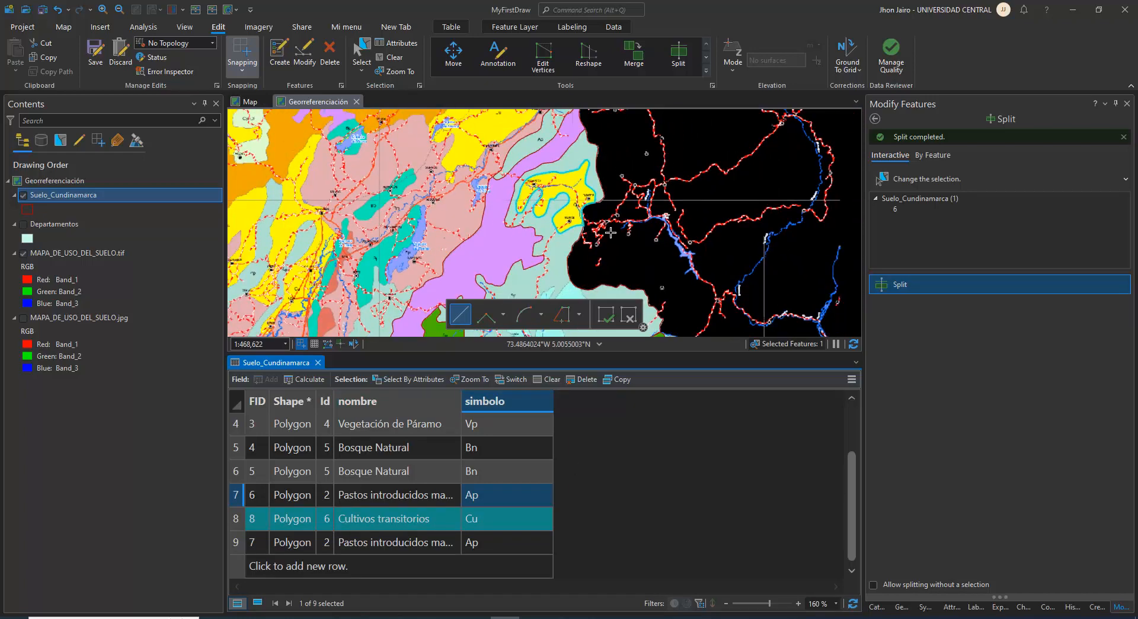
pyautogui.moveTo(518, 204); pyautogui.dragTo(622, 361)
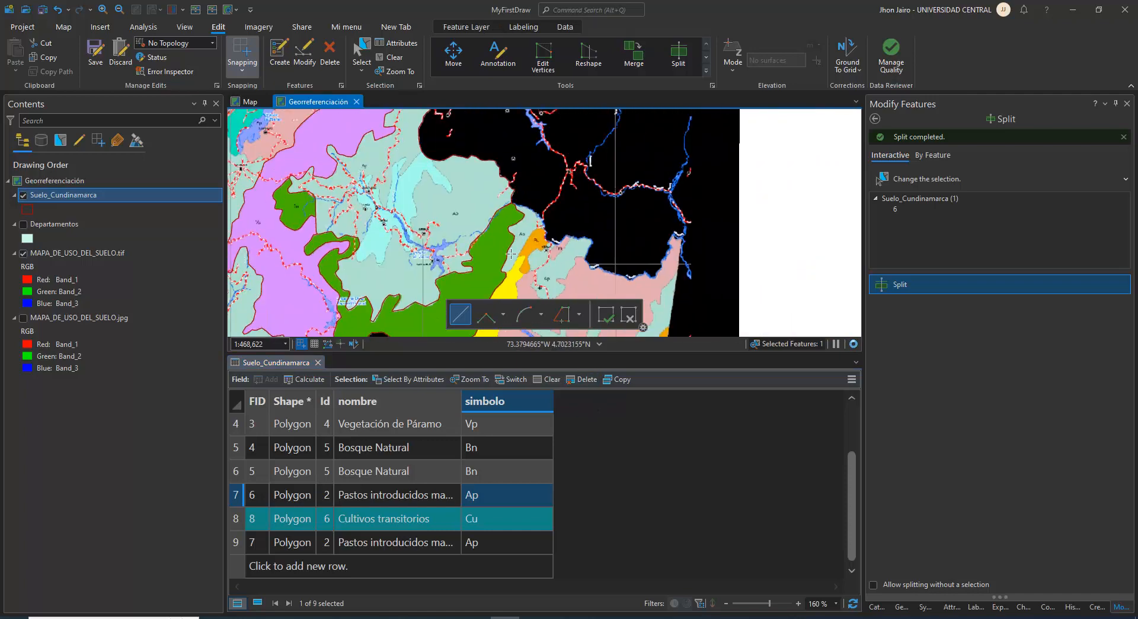
pyautogui.scroll(6, 412, 202)
pyautogui.moveTo(412, 202); pyautogui.dragTo(541, 167)
pyautogui.scroll(-4, 566, 213)
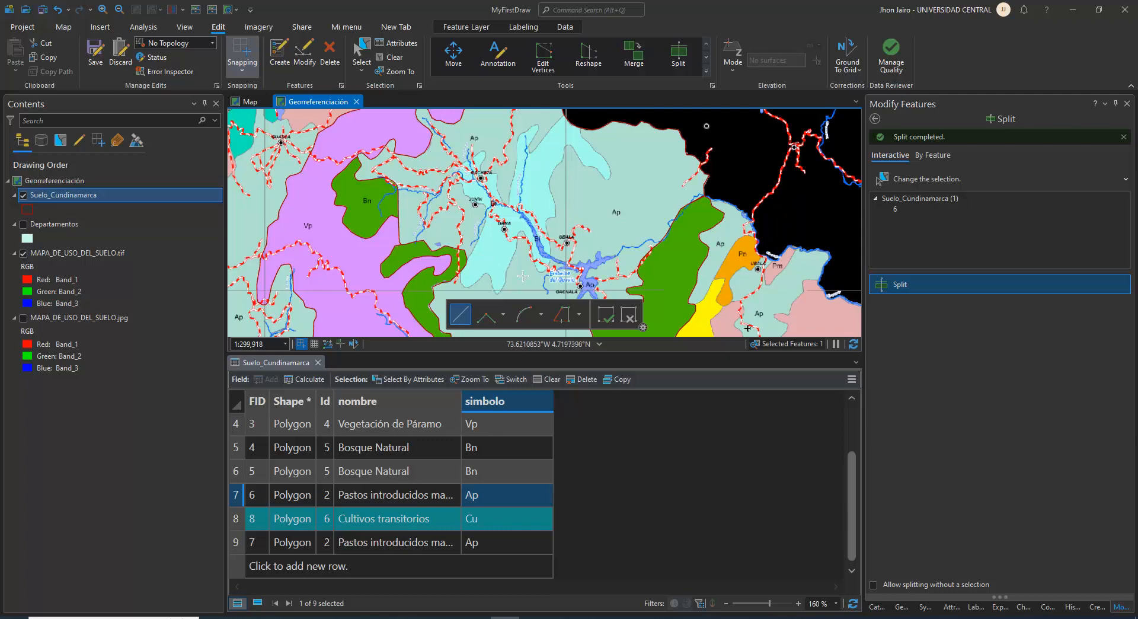
pyautogui.scroll(2, 554, 218)
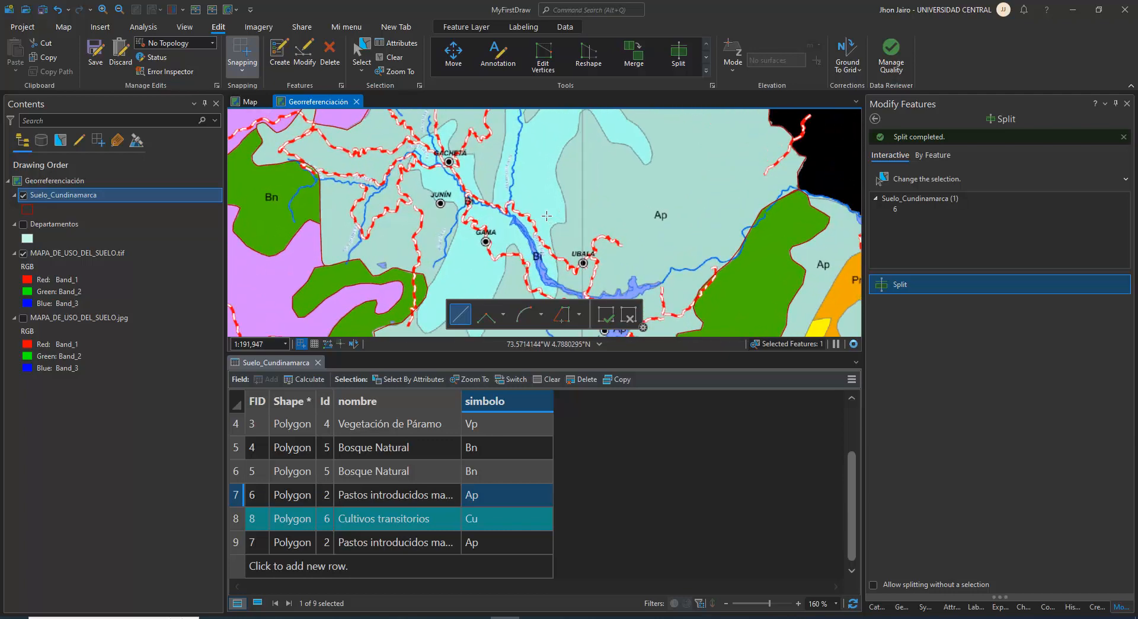
pyautogui.moveTo(586, 114); pyautogui.dragTo(543, 231)
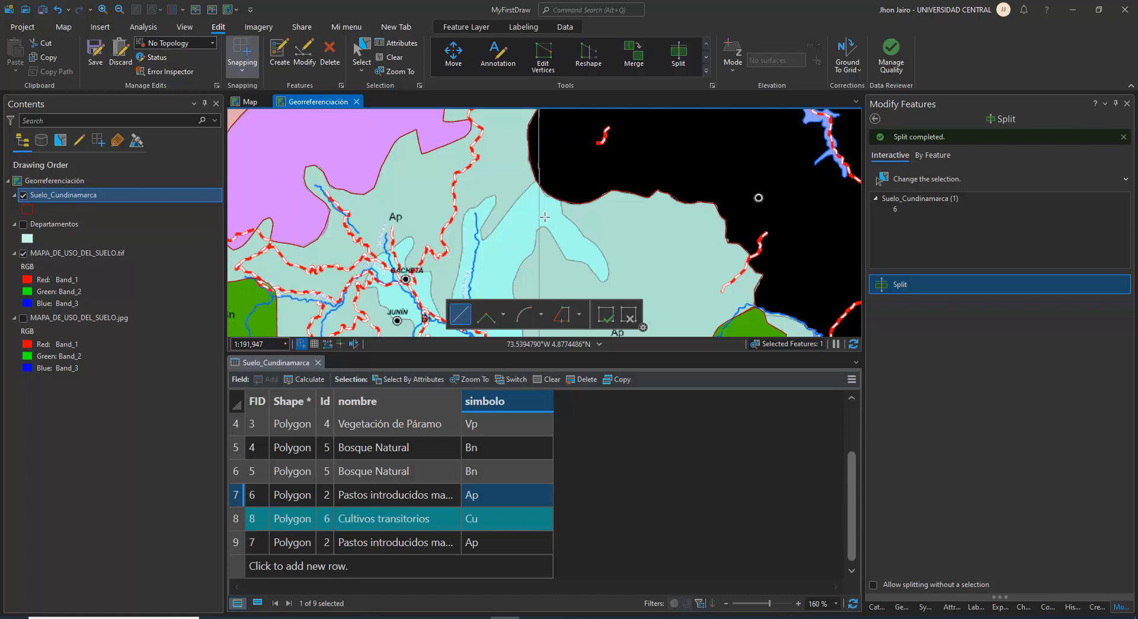
pyautogui.click(391, 57)
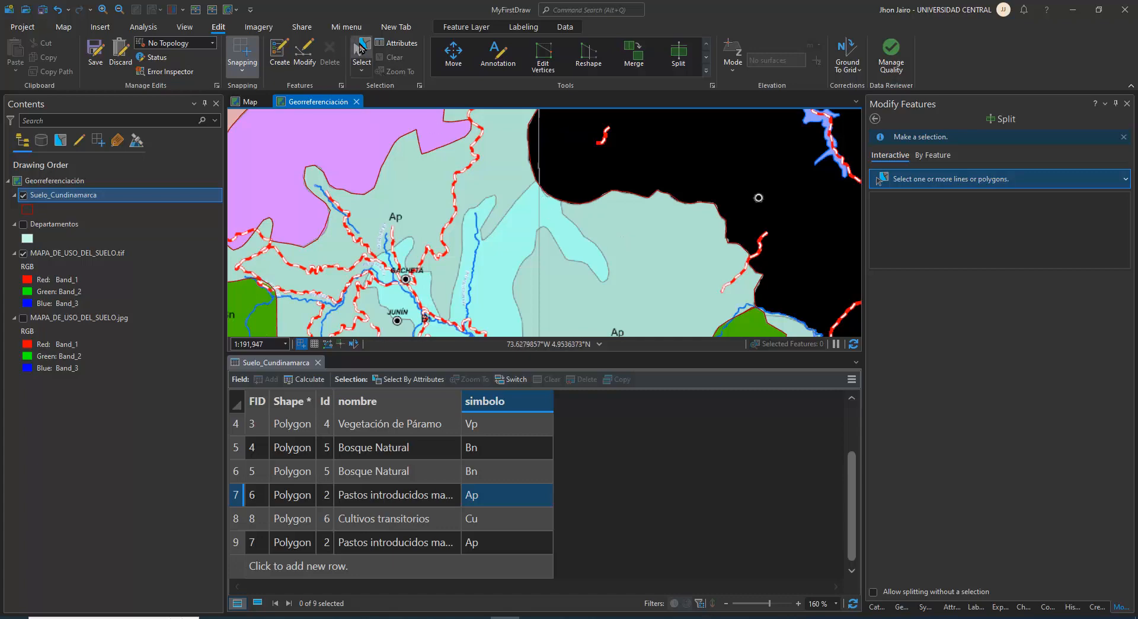
pyautogui.click(682, 255)
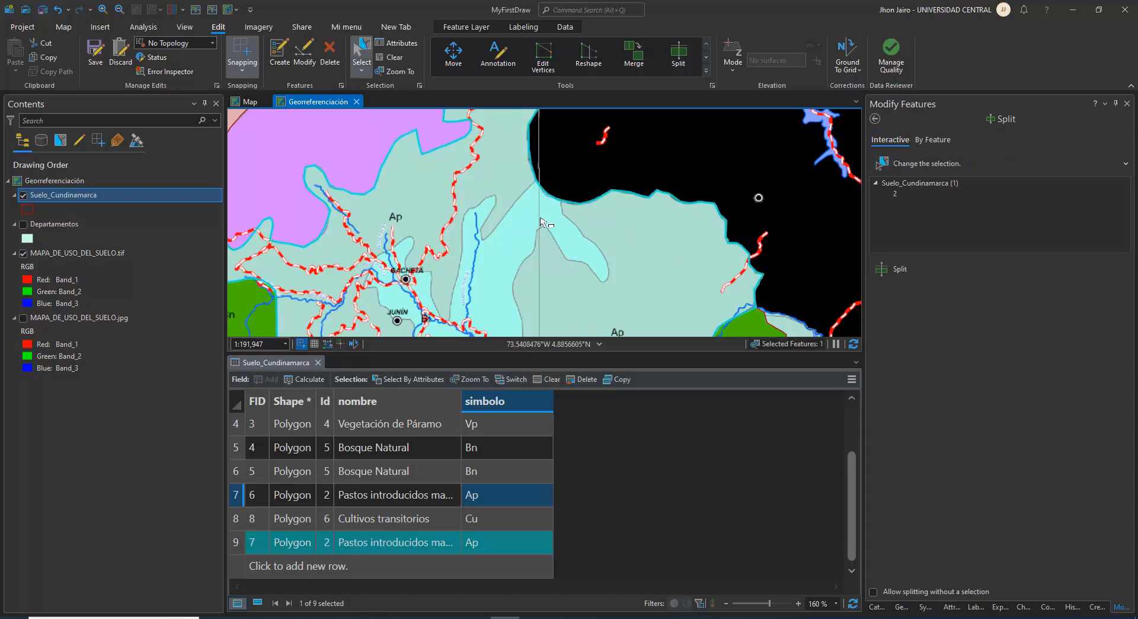
pyautogui.click(678, 55)
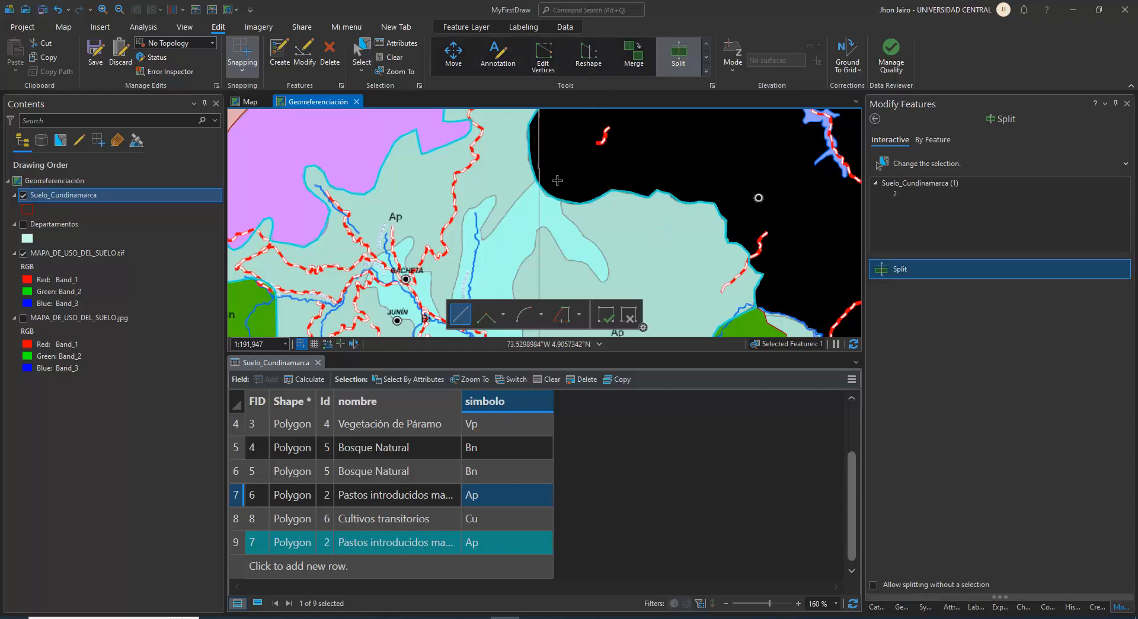
# Begin the split line outside the Ap polygon's northern boundary and trace it southwest along the western edge of the light-blue Bi zone
pyautogui.scroll(3, 557, 180)
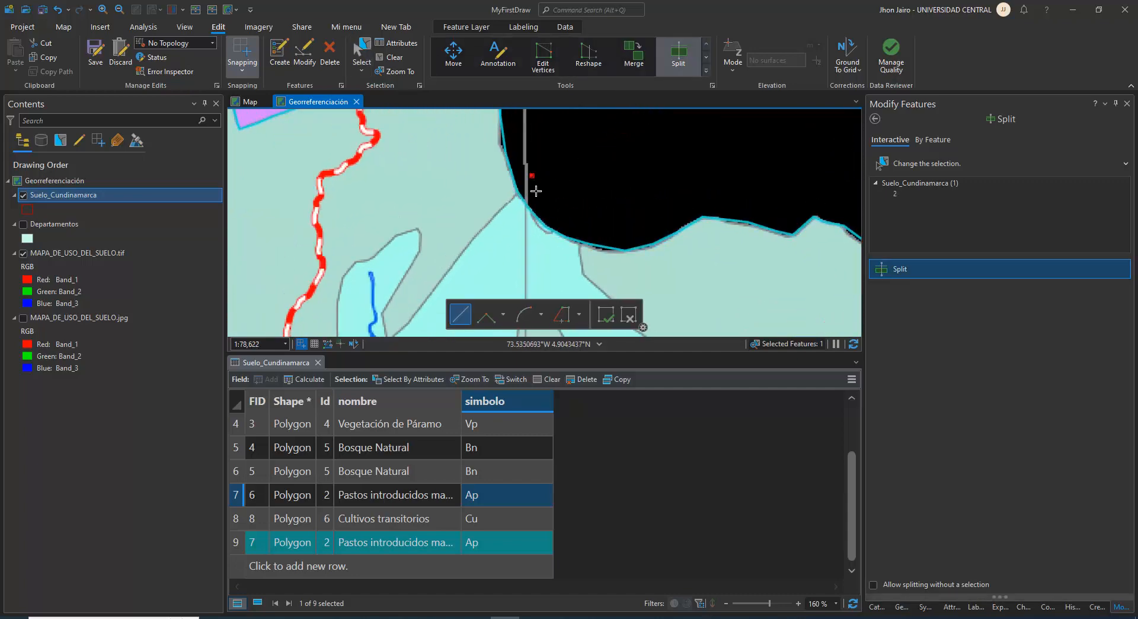
pyautogui.click(531, 176)
pyautogui.click(517, 190)
pyautogui.click(502, 208)
pyautogui.click(480, 230)
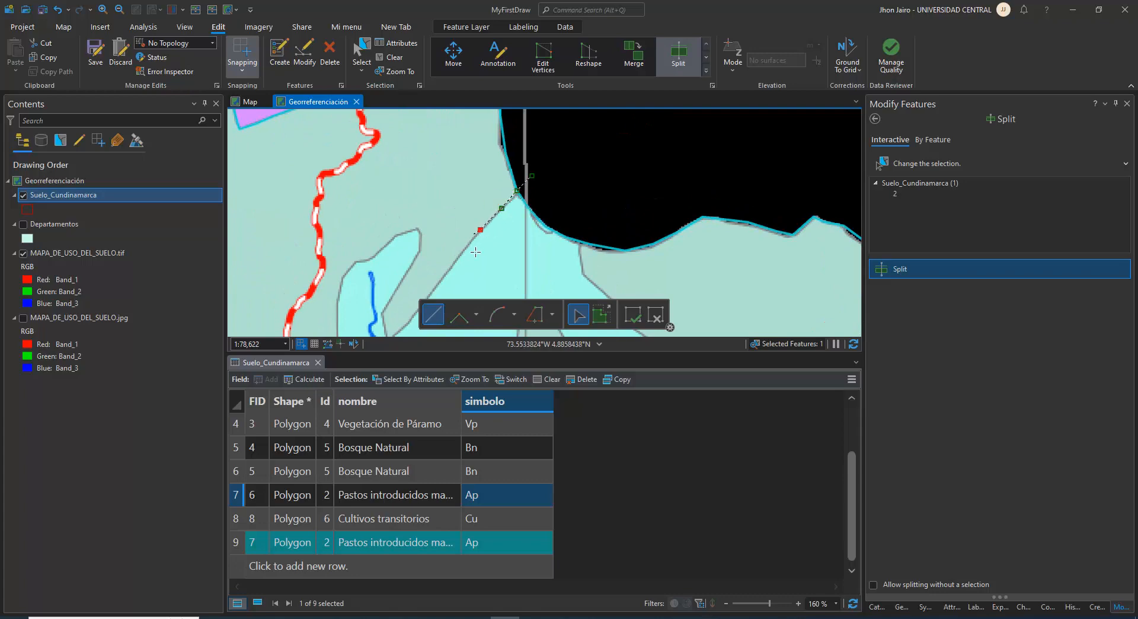
pyautogui.click(461, 253)
pyautogui.click(449, 271)
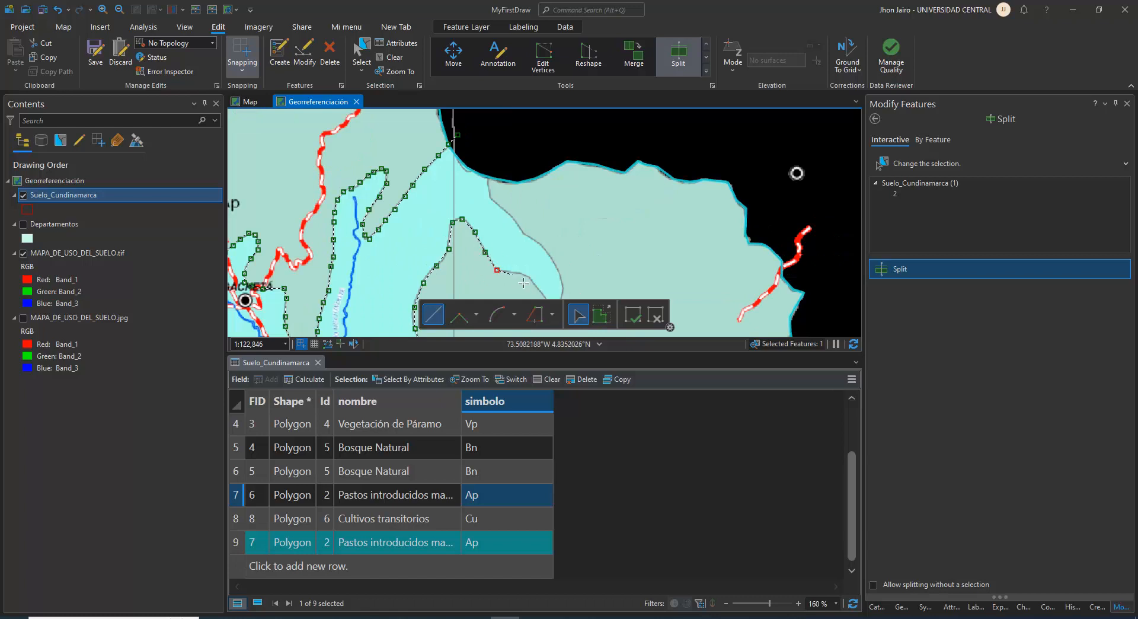
# Trace the split line around the Bi zone's northeastern lobe and finish it beyond the northern boundary to split the Ap polygon
pyautogui.press('Down')
pyautogui.press('Right')
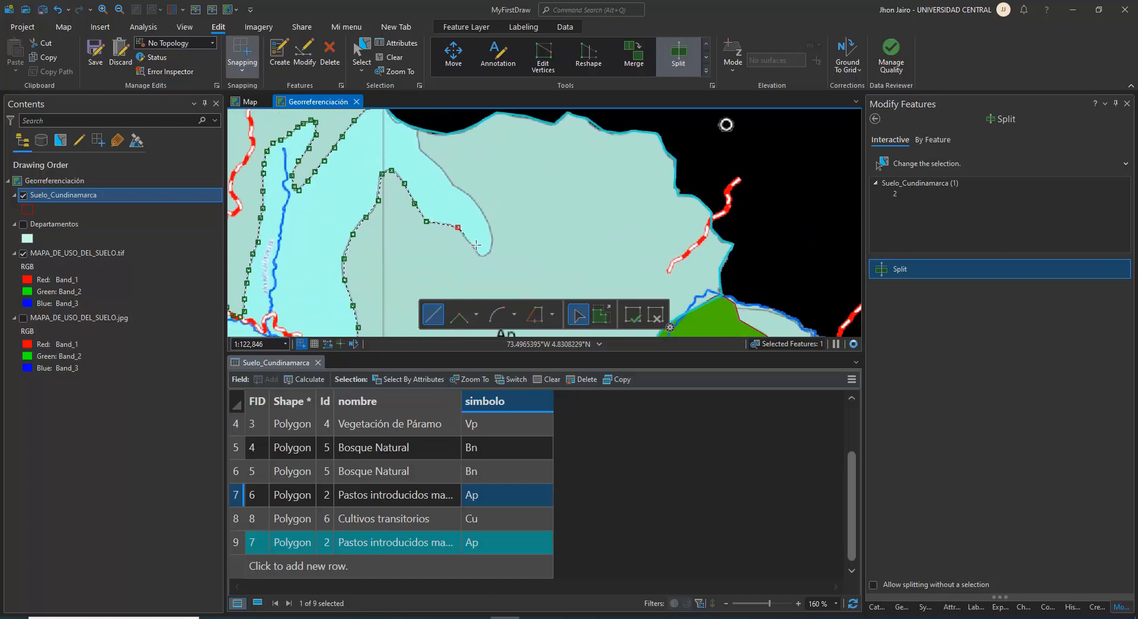
pyautogui.click(470, 245)
pyautogui.click(482, 257)
pyautogui.click(493, 231)
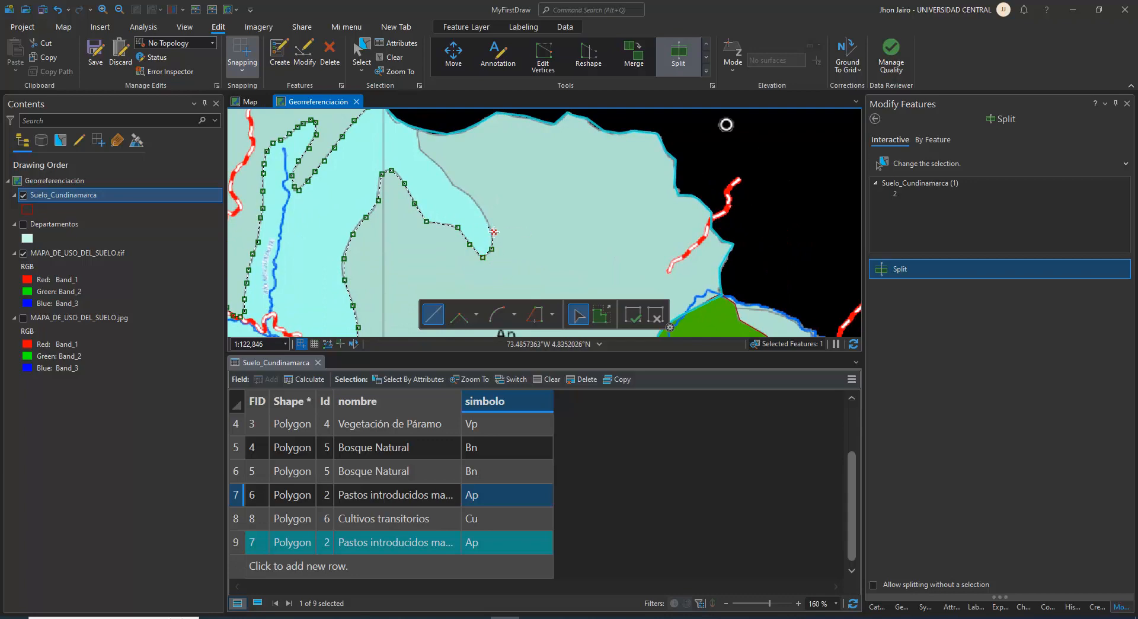
pyautogui.click(470, 195)
pyautogui.click(452, 185)
pyautogui.click(442, 167)
pyautogui.moveTo(457, 180); pyautogui.dragTo(409, 252)
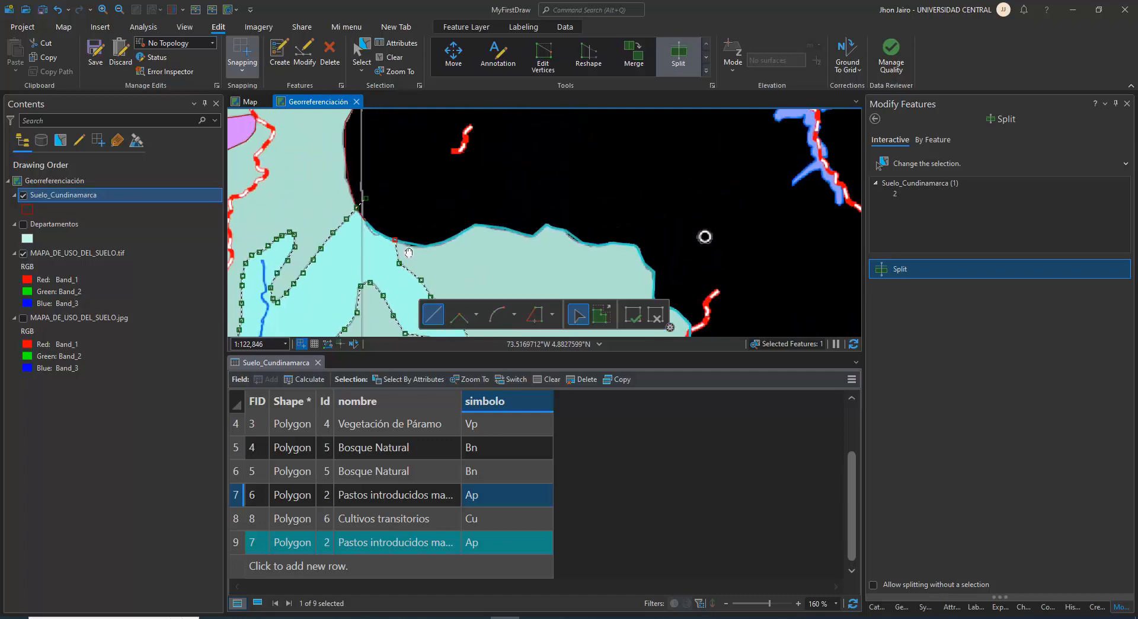
pyautogui.click(399, 223)
pyautogui.doubleClick(429, 207)
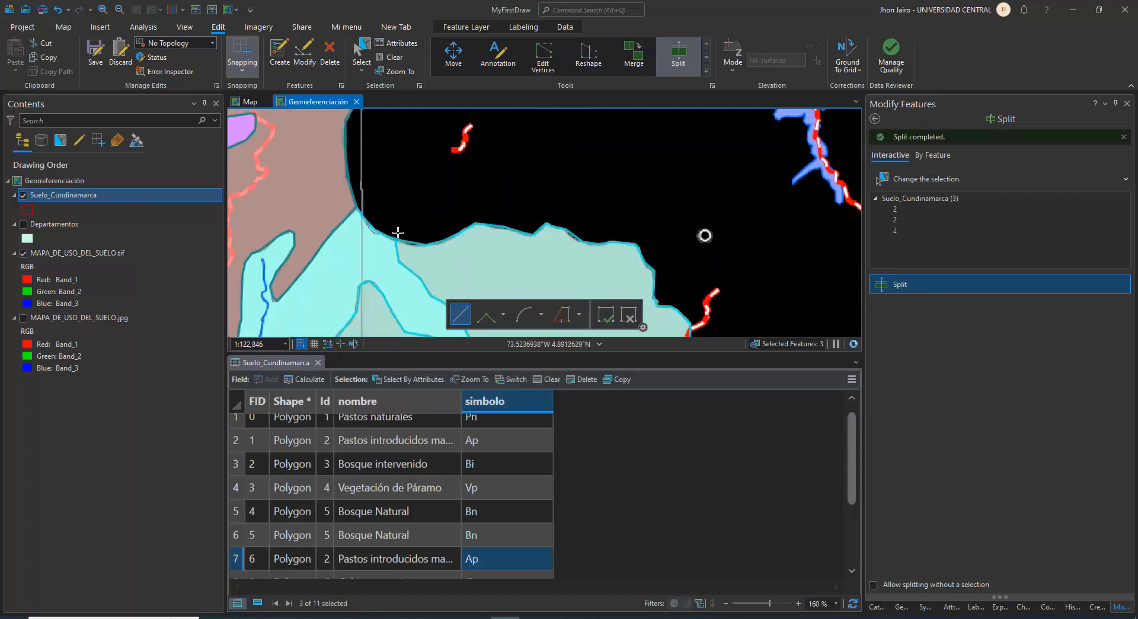
# Clear the selection of the split pieces and select only the new light-blue Bi polygon near Gachetá
pyautogui.moveTo(368, 294); pyautogui.dragTo(454, 189)
pyautogui.scroll(-2, 445, 213)
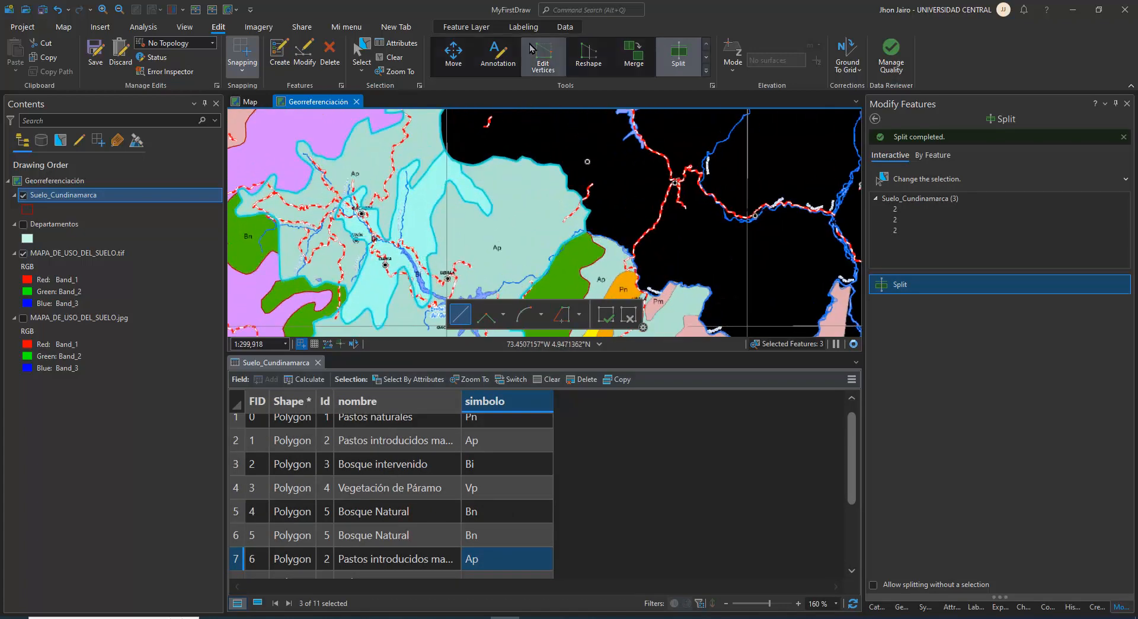
pyautogui.click(388, 57)
pyautogui.click(371, 54)
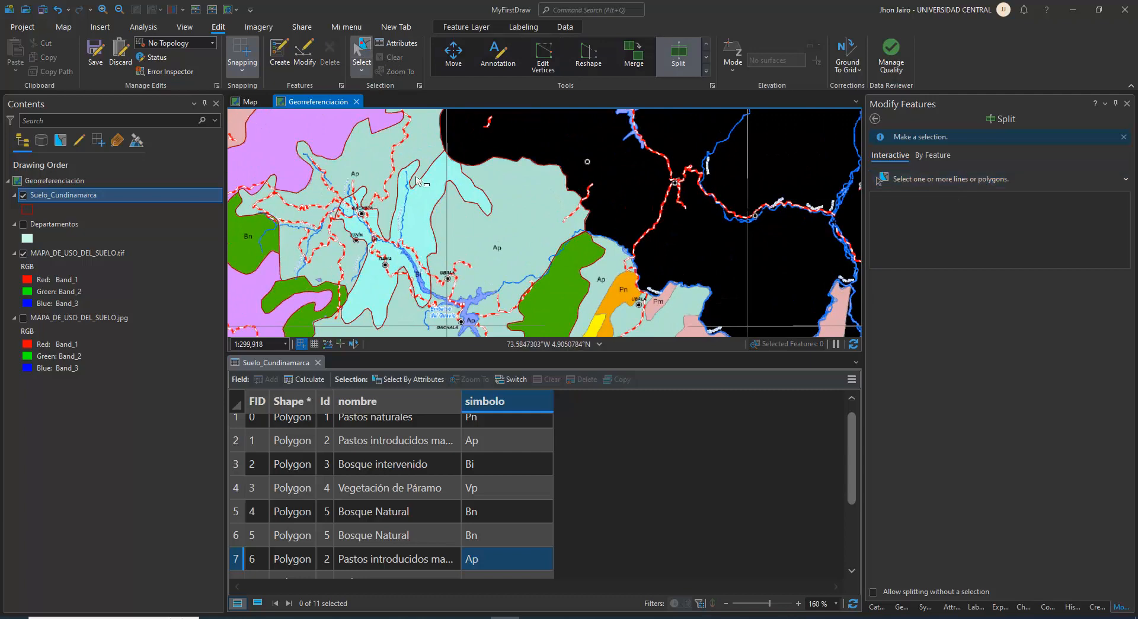
pyautogui.click(418, 223)
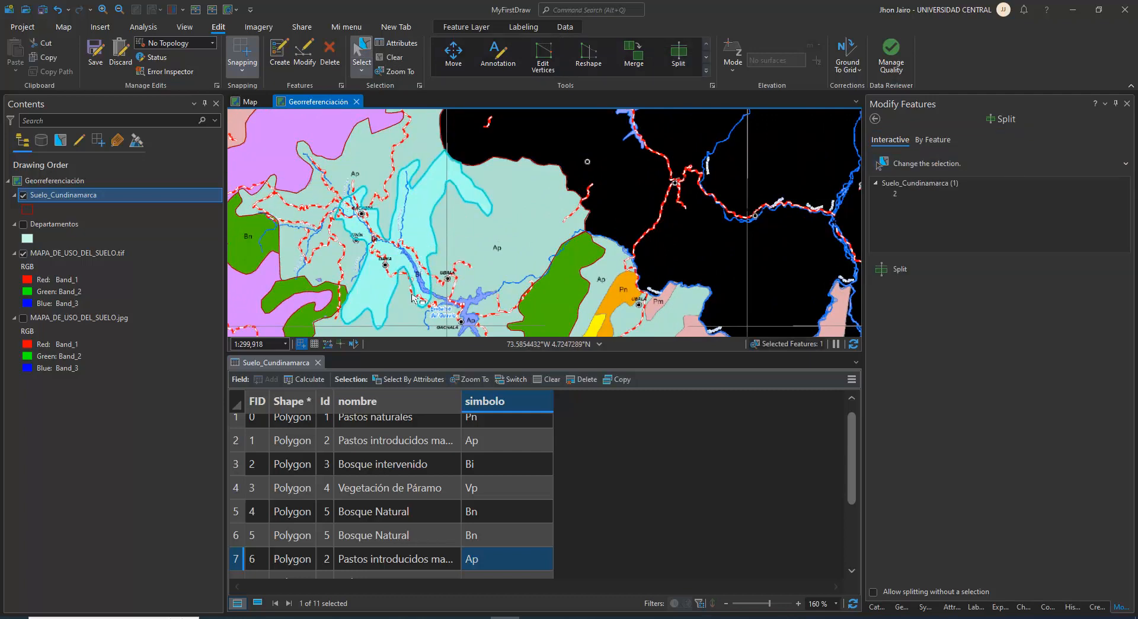
# Check the map legend for the Bi symbol and set the Id of the selected FID 14 record to 3
pyautogui.scroll(2, 435, 249)
pyautogui.scroll(-3, 468, 295)
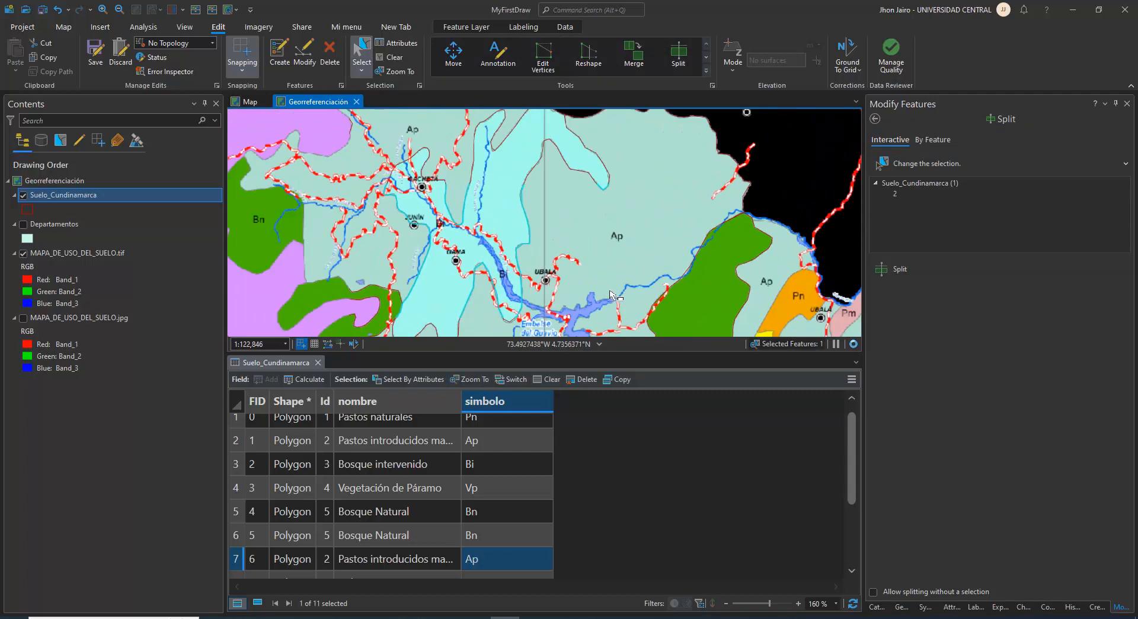
pyautogui.scroll(-2, 468, 278)
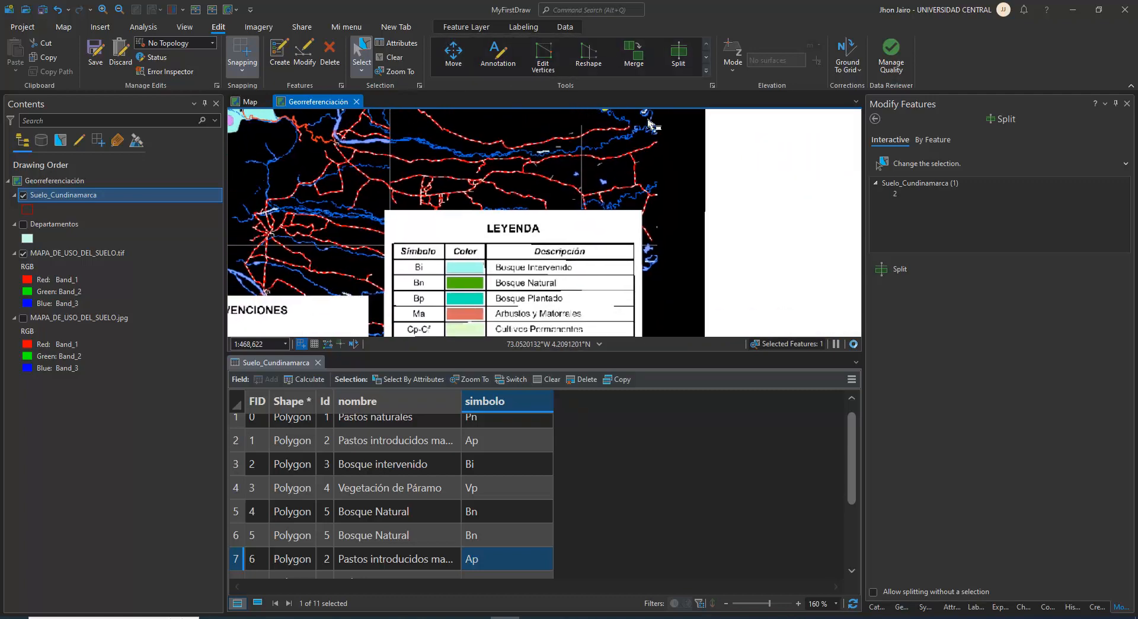
pyautogui.scroll(2, 487, 195)
pyautogui.scroll(1, 487, 194)
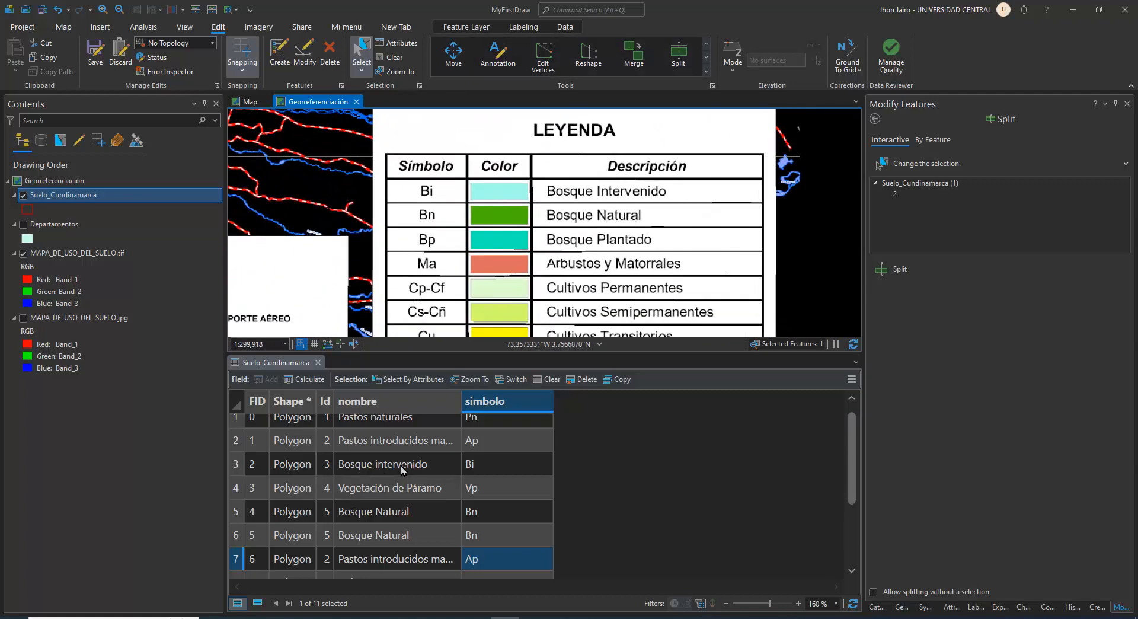
pyautogui.scroll(-2, 401, 466)
pyautogui.scroll(2, 342, 487)
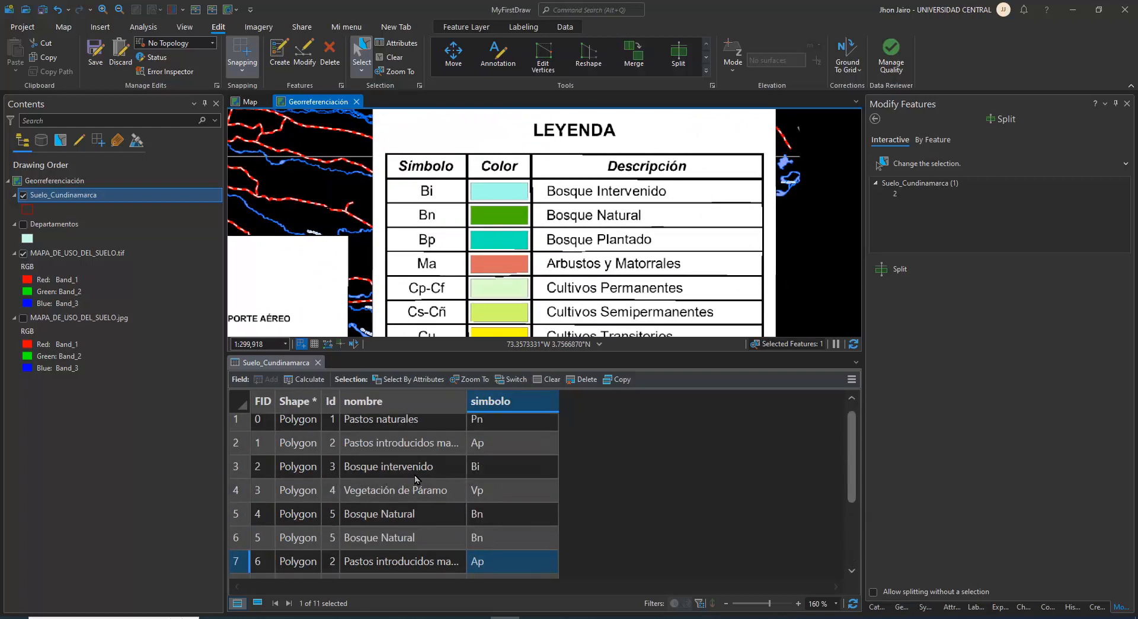
pyautogui.scroll(-2, 417, 480)
pyautogui.click(327, 498)
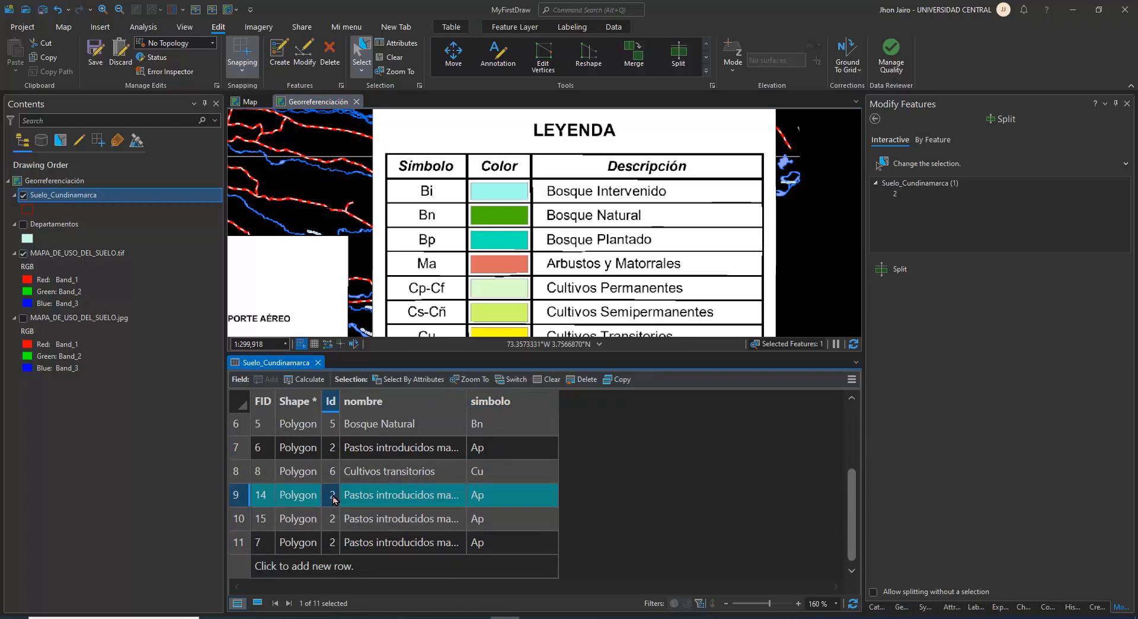
pyautogui.write('3')
pyautogui.press('Return')
# Copy the nombre "Bosque intervenido" from the FID 2 record into the FID 14 record and set its simbolo to Bi
pyautogui.scroll(3, 410, 486)
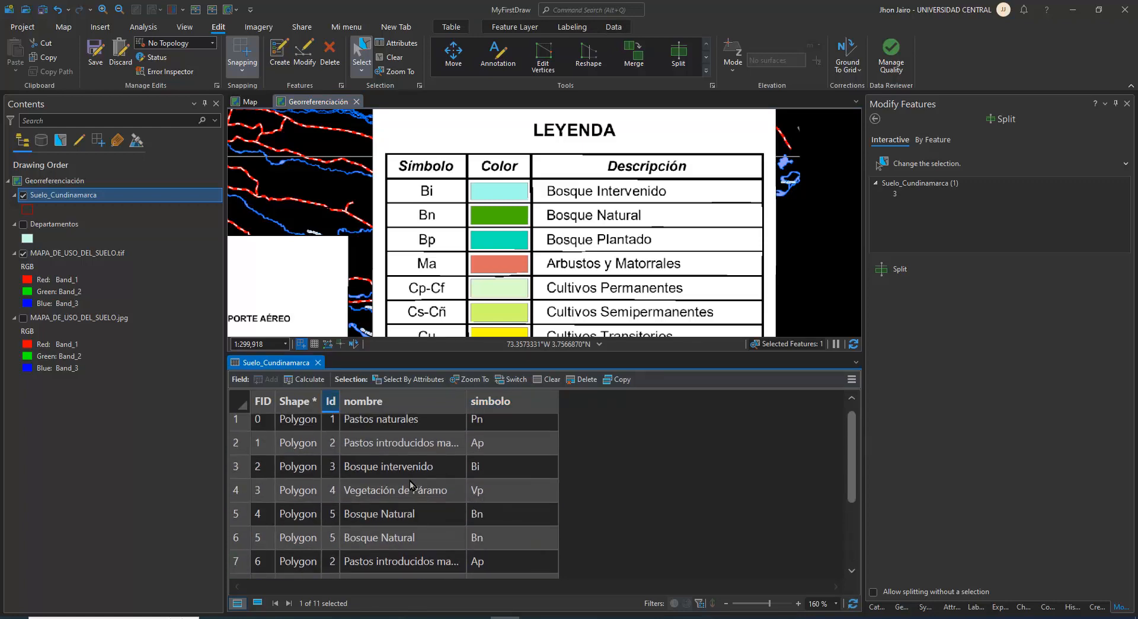
pyautogui.click(407, 470)
pyautogui.scroll(-3, 409, 471)
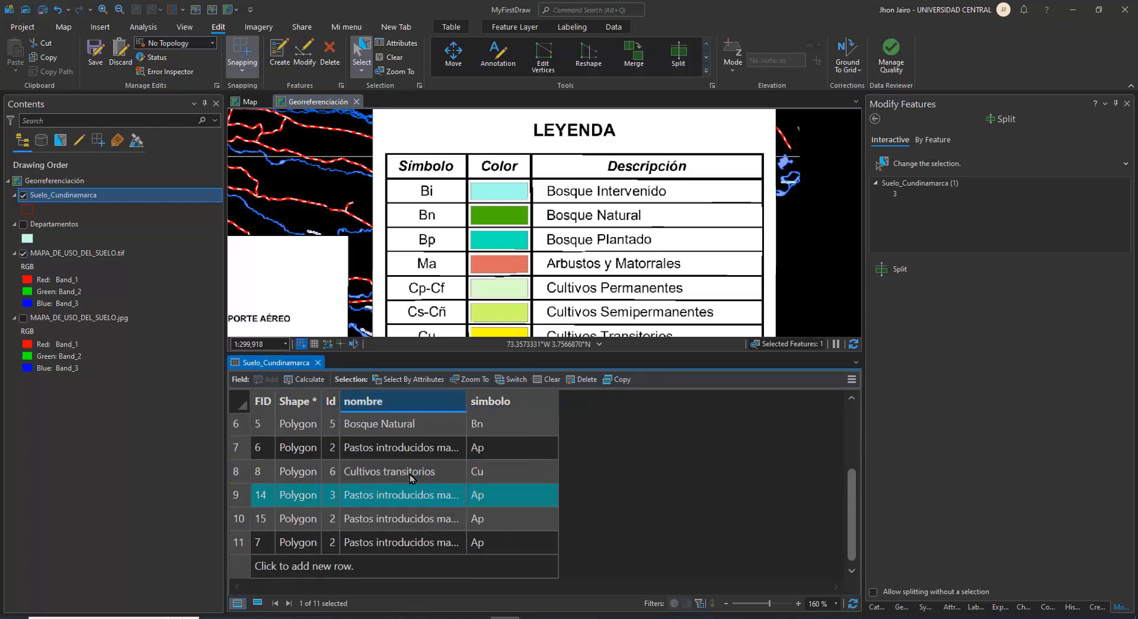
pyautogui.click(392, 495)
pyautogui.write('Bosque intervenido')
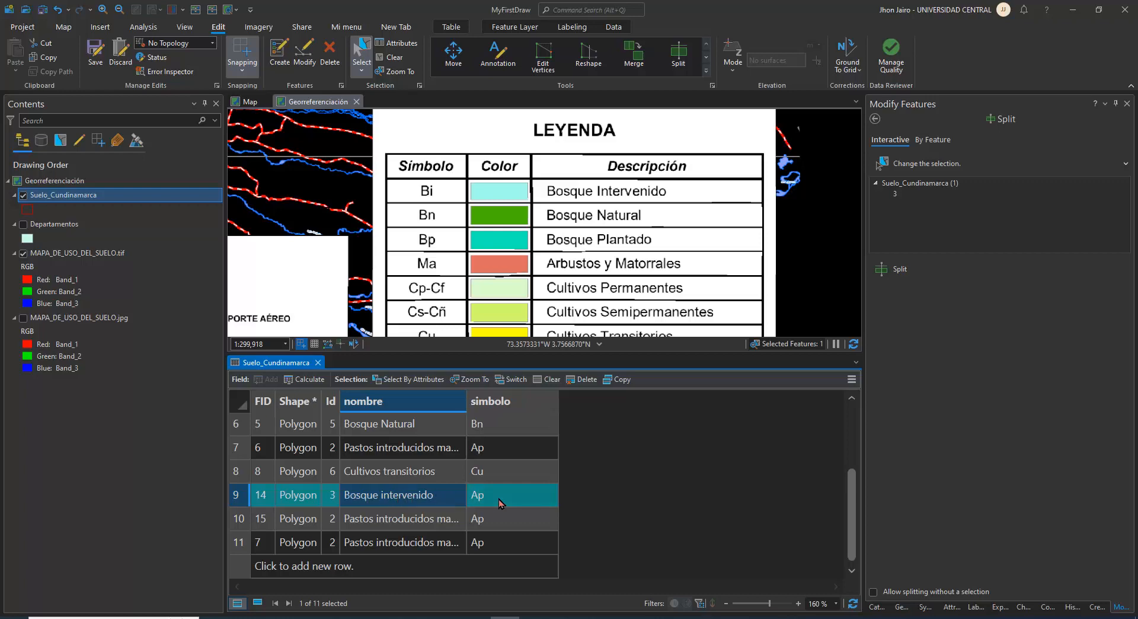
pyautogui.click(499, 502)
pyautogui.write('Bi')
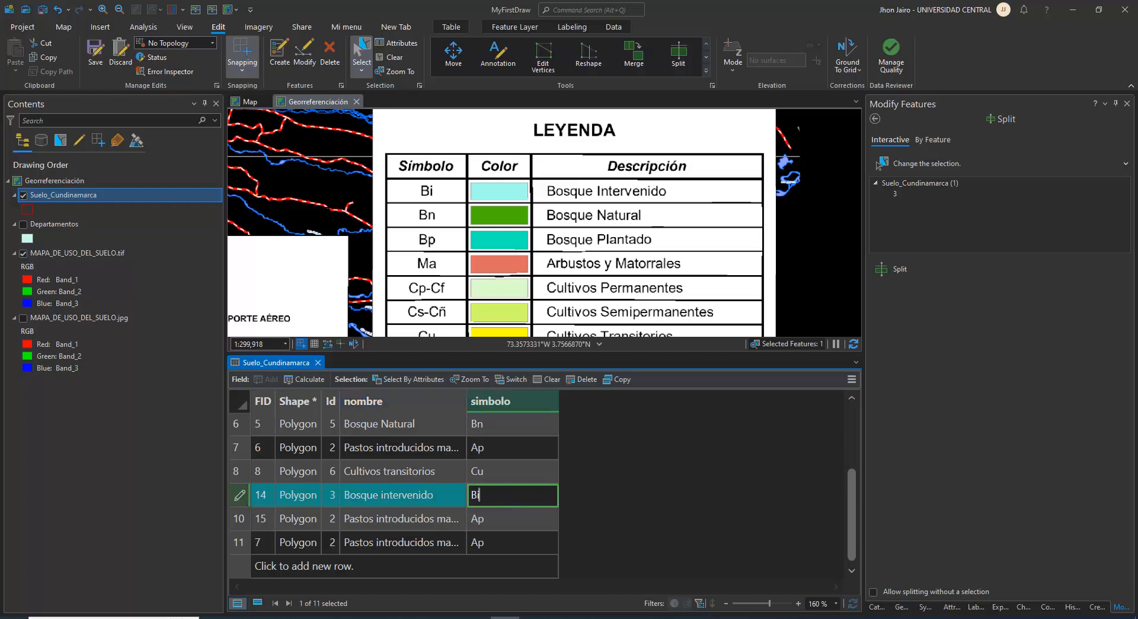
# Clear the selection and save all edits to the Suelo_Cundinamarca layer
pyautogui.click(400, 59)
pyautogui.click(95, 50)
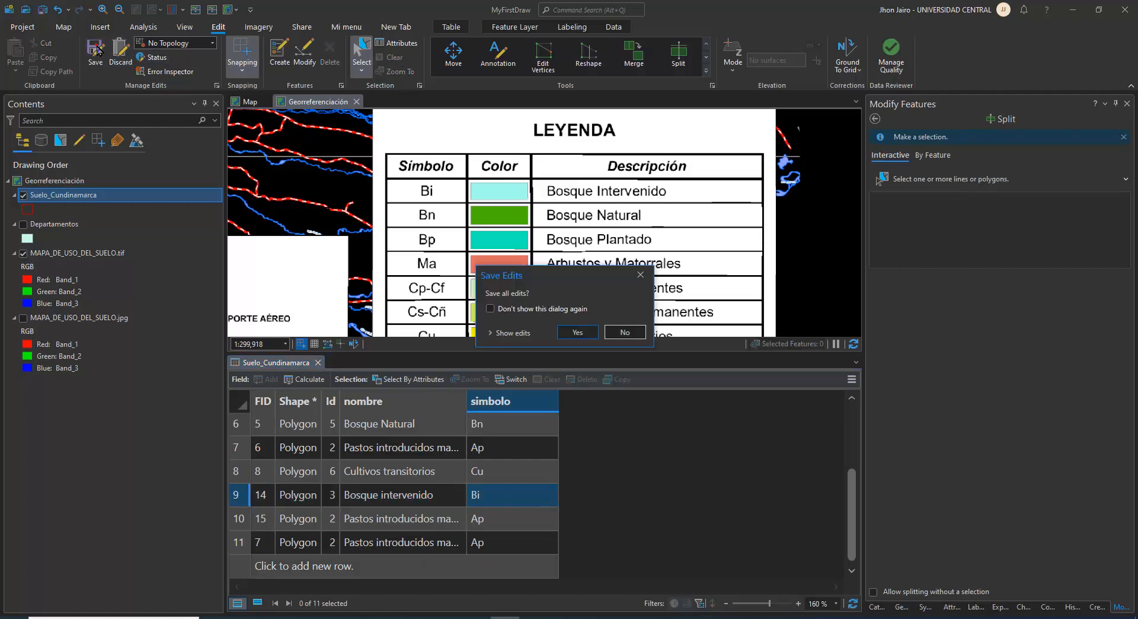
pyautogui.click(569, 332)
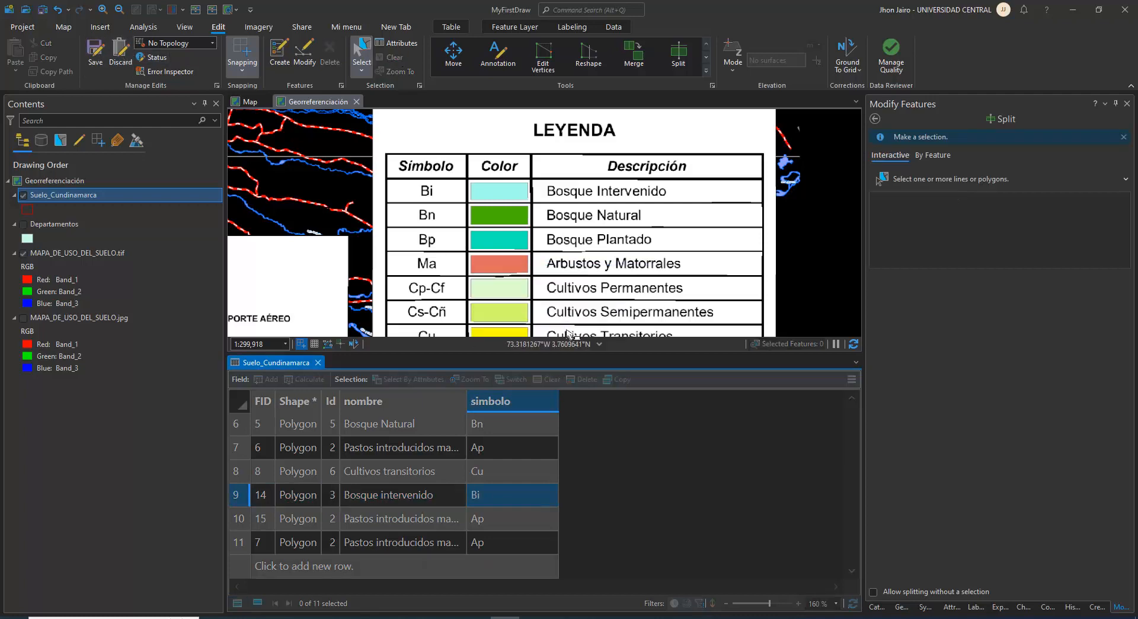
# Examine the eastern part of the map for undigitized zones, including the Cu, Pn, Pm and Ap areas beside the Bn polygon
pyautogui.scroll(-5, 377, 235)
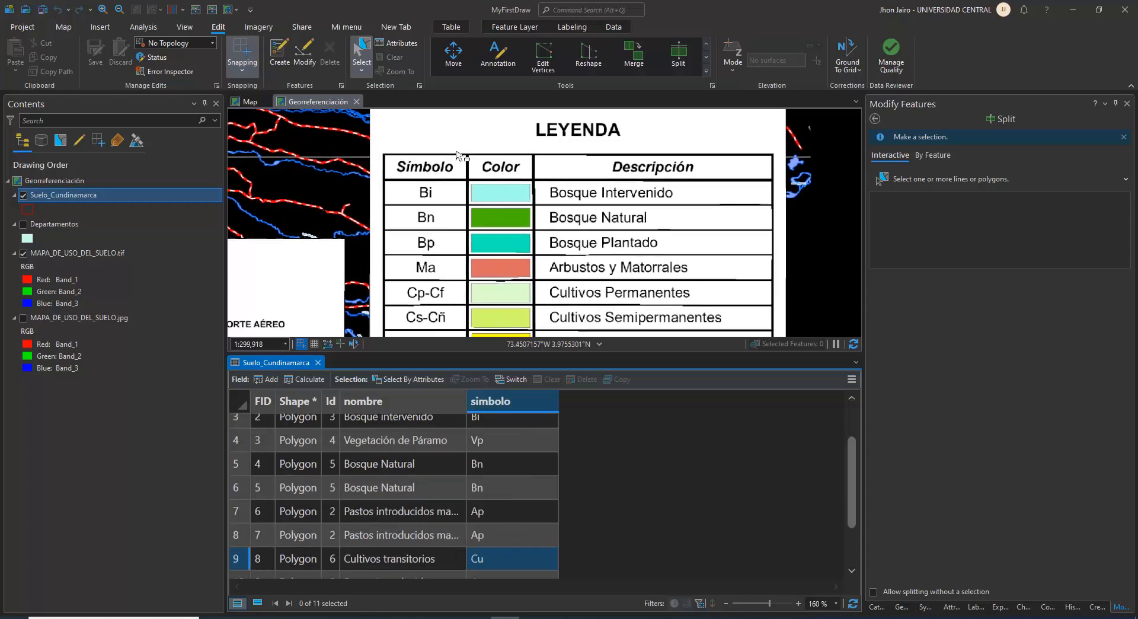
pyautogui.scroll(3, 479, 227)
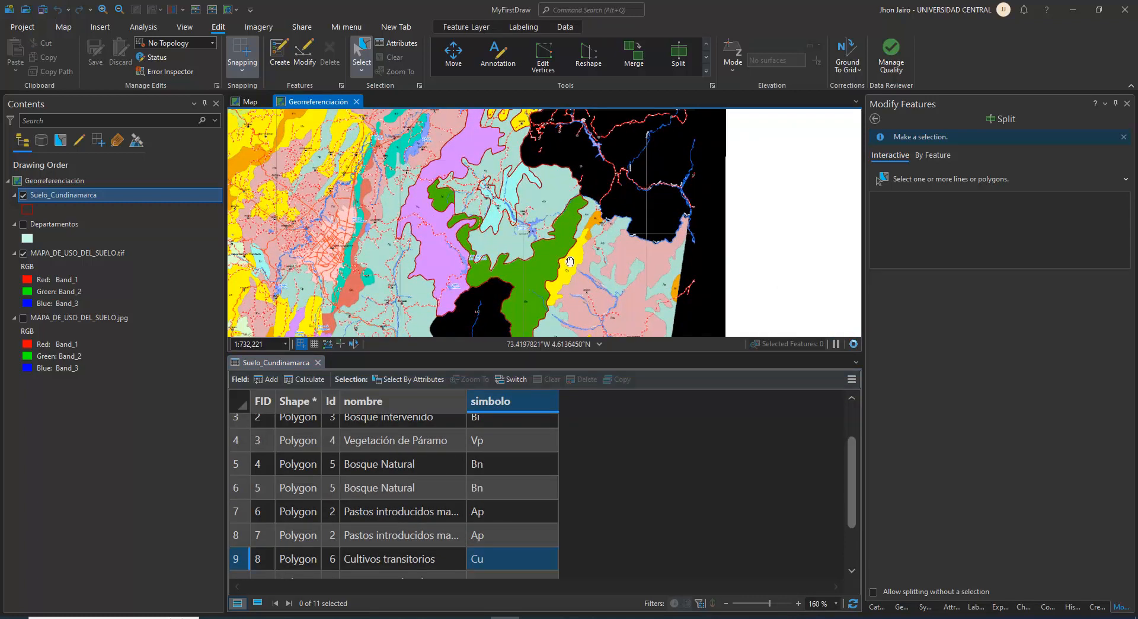
pyautogui.moveTo(566, 262); pyautogui.dragTo(480, 200)
pyautogui.scroll(2, 526, 225)
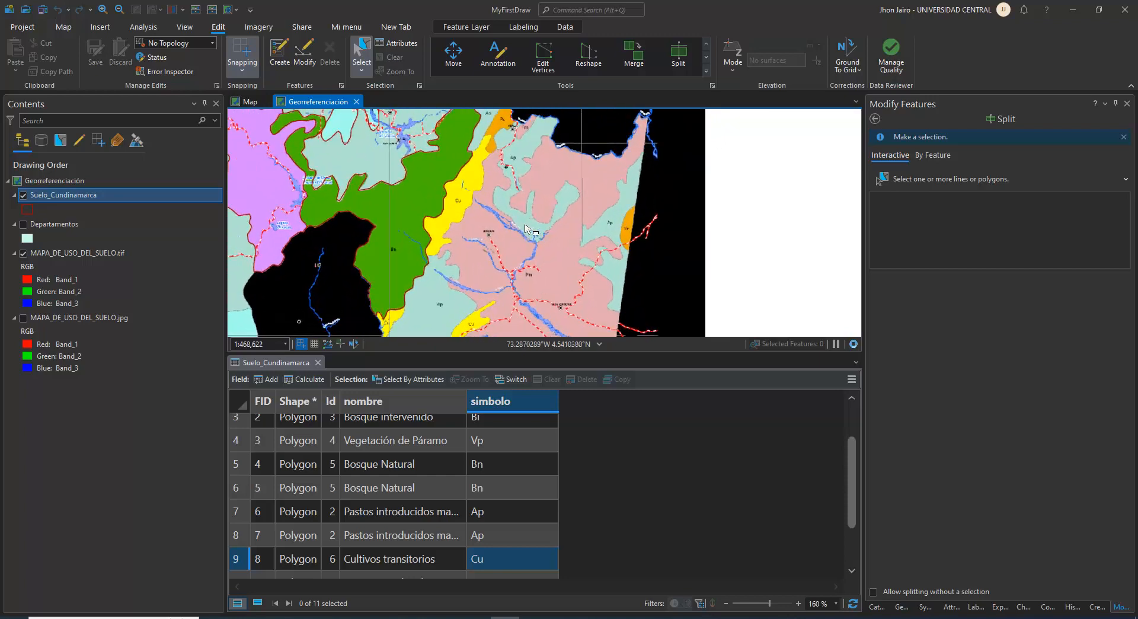
pyautogui.moveTo(504, 241); pyautogui.dragTo(563, 166)
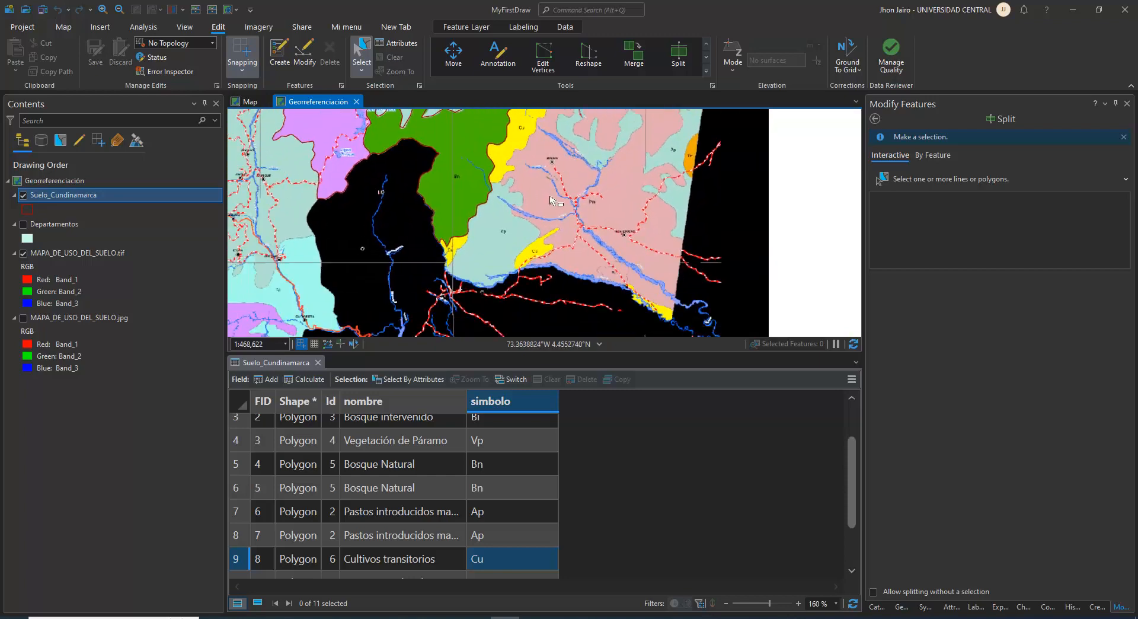
pyautogui.moveTo(413, 174); pyautogui.dragTo(472, 274)
pyautogui.scroll(2, 619, 227)
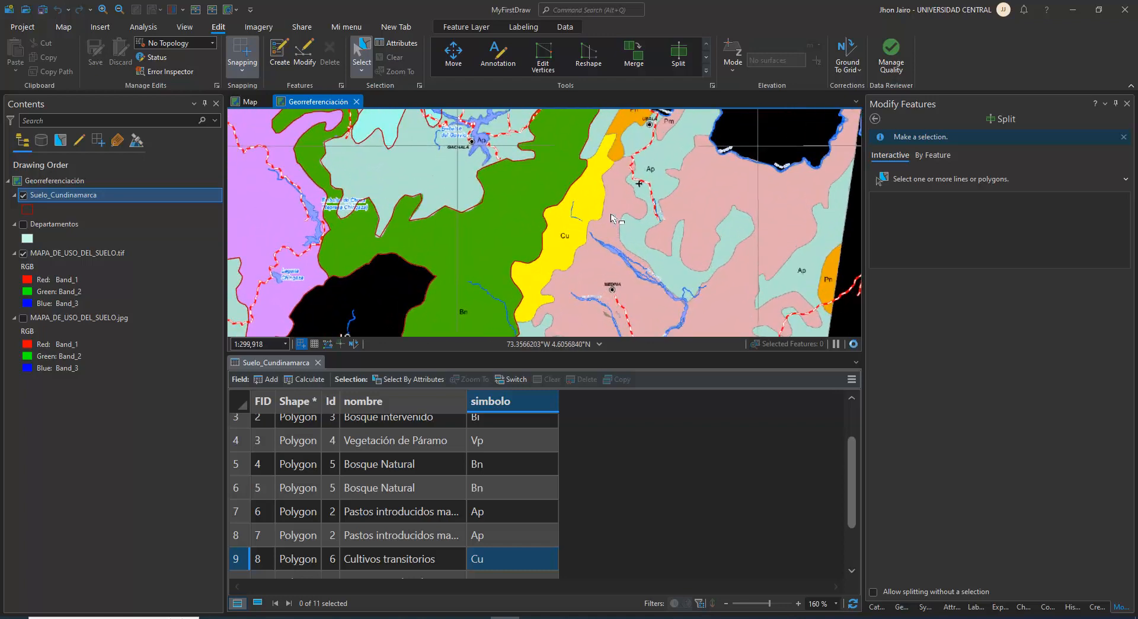
pyautogui.moveTo(625, 188); pyautogui.dragTo(517, 254)
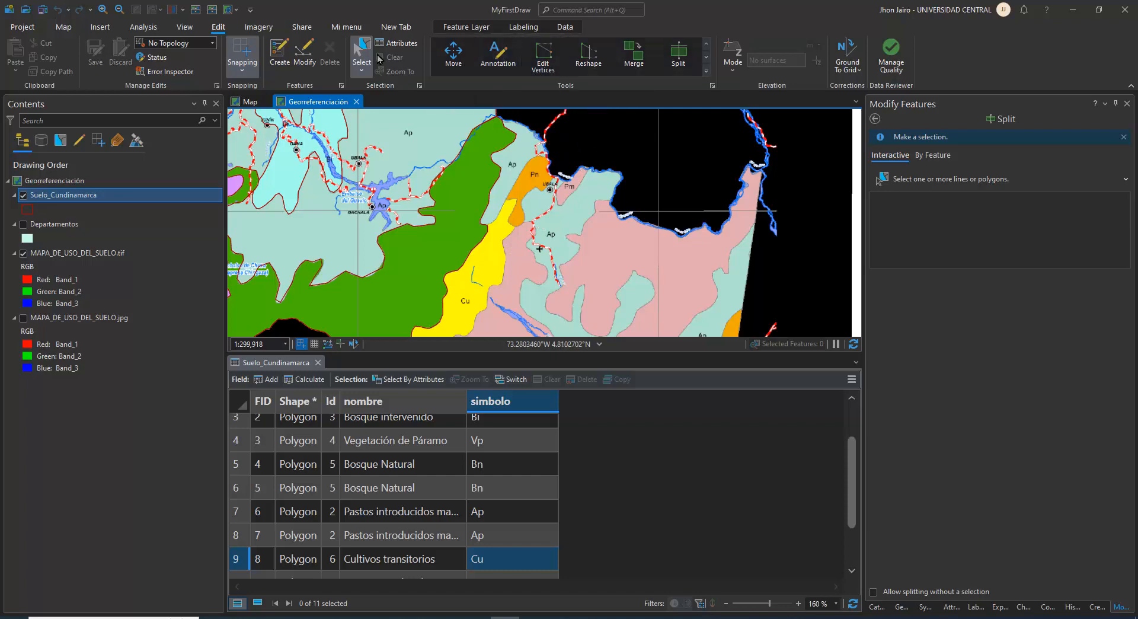
# Create a Suelo_Cundinamarca polygon over the upper Ap zone, bounded by the department border, the Pn zone and a straight closing edge at the Bn polygon
pyautogui.click(279, 53)
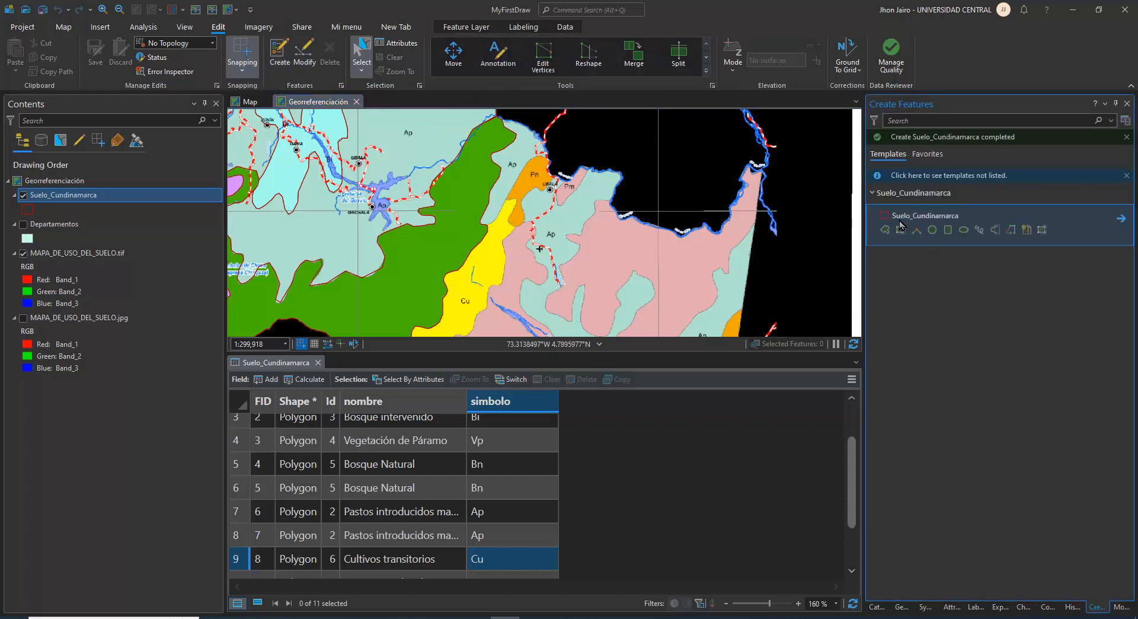
pyautogui.click(883, 229)
pyautogui.scroll(2, 542, 145)
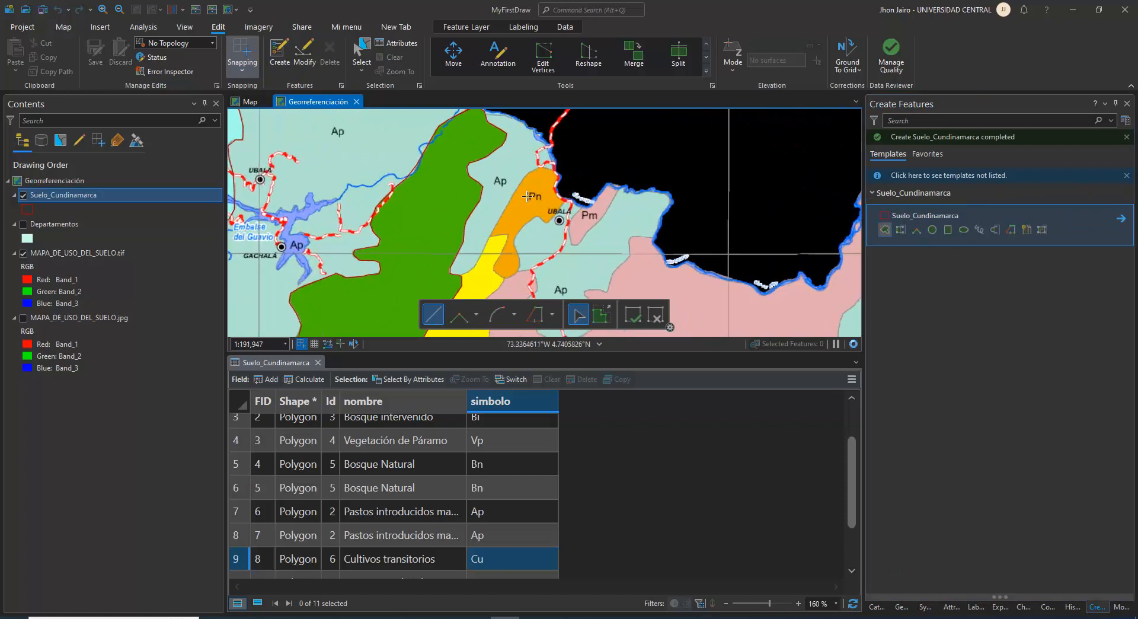
pyautogui.moveTo(531, 193); pyautogui.dragTo(543, 260)
pyautogui.scroll(2, 544, 260)
pyautogui.moveTo(492, 298); pyautogui.dragTo(490, 269)
pyautogui.moveTo(494, 118); pyautogui.dragTo(480, 201)
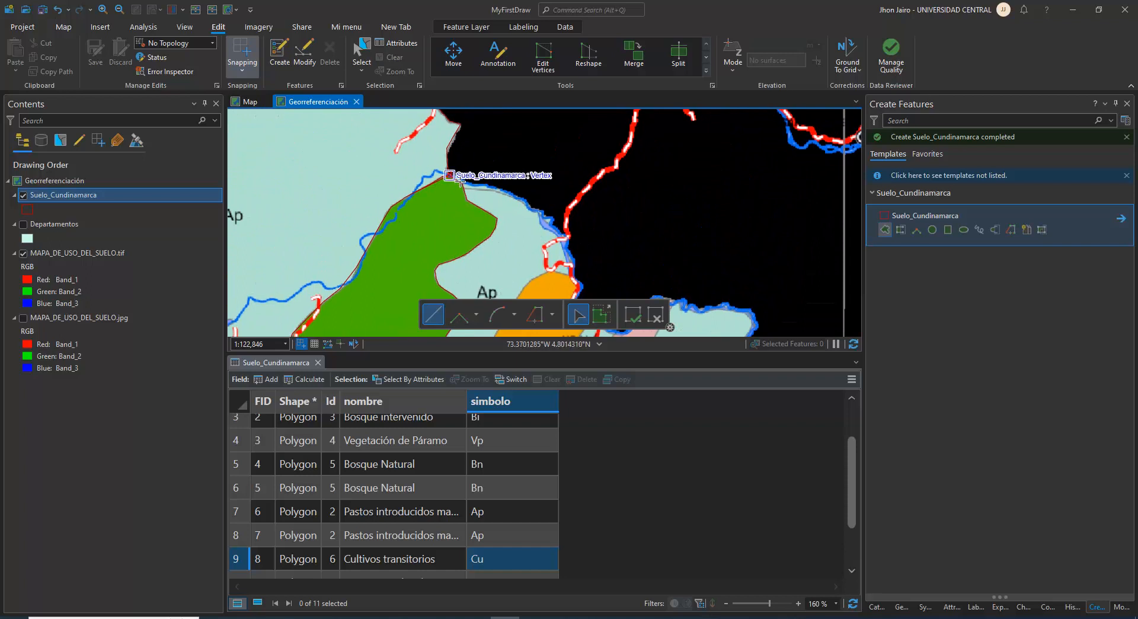
pyautogui.click(460, 180)
pyautogui.click(492, 189)
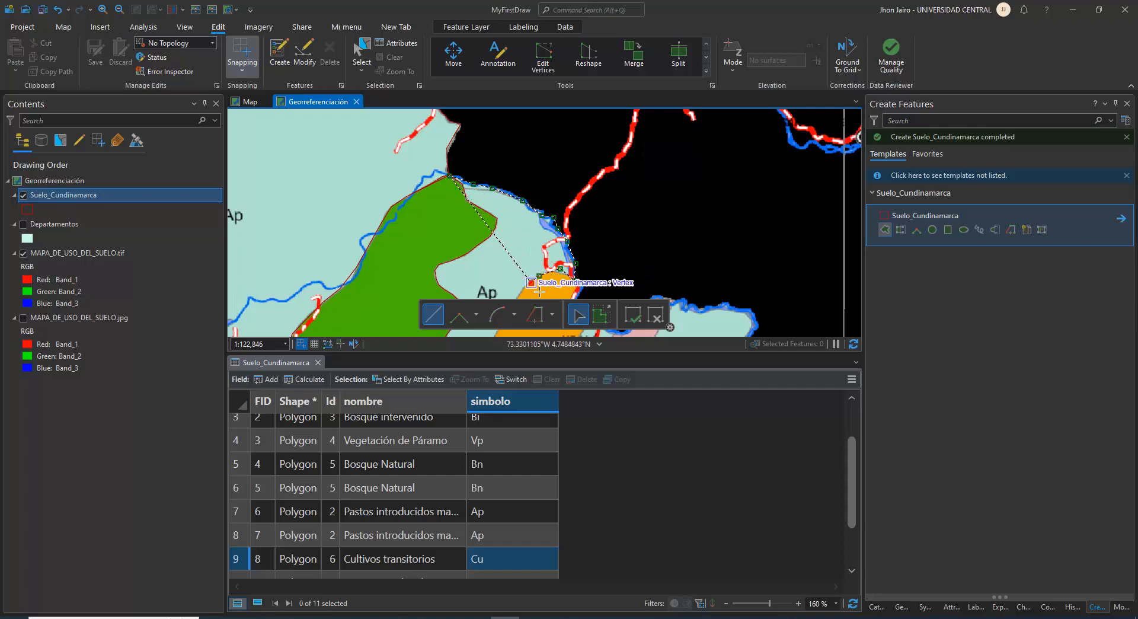
pyautogui.scroll(2, 537, 290)
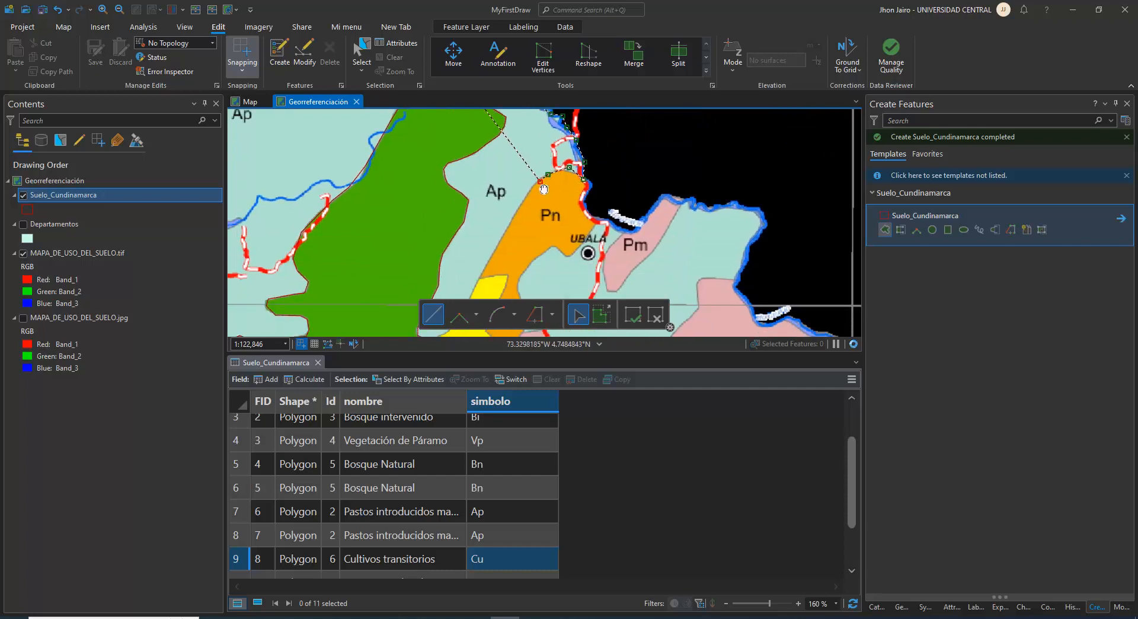
pyautogui.scroll(-2, 529, 263)
pyautogui.click(533, 265)
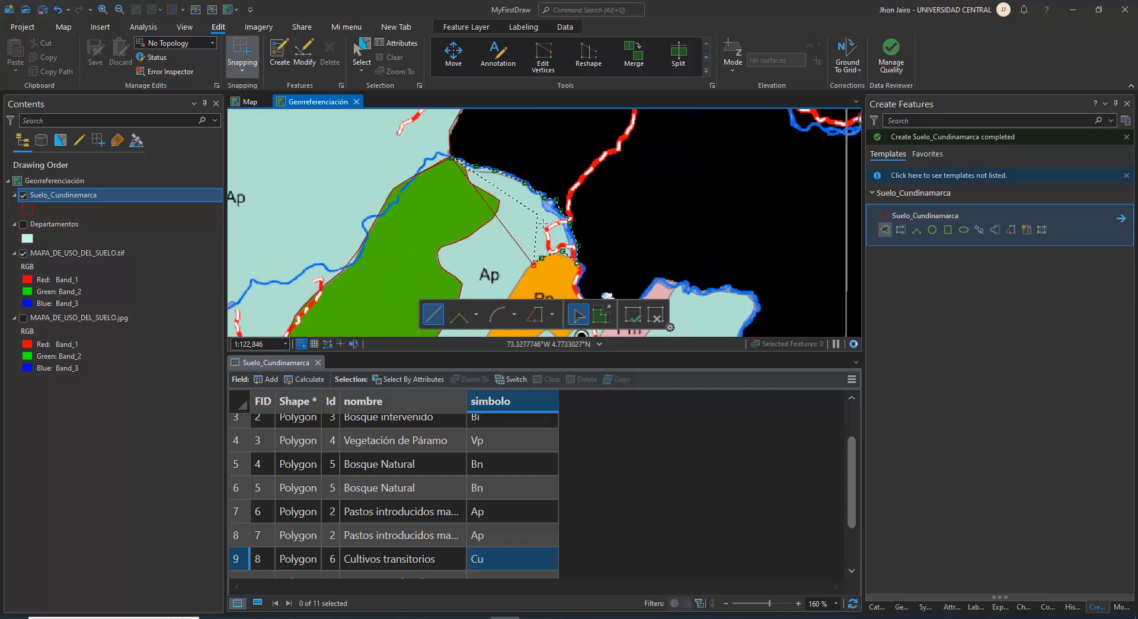
pyautogui.doubleClick(509, 221)
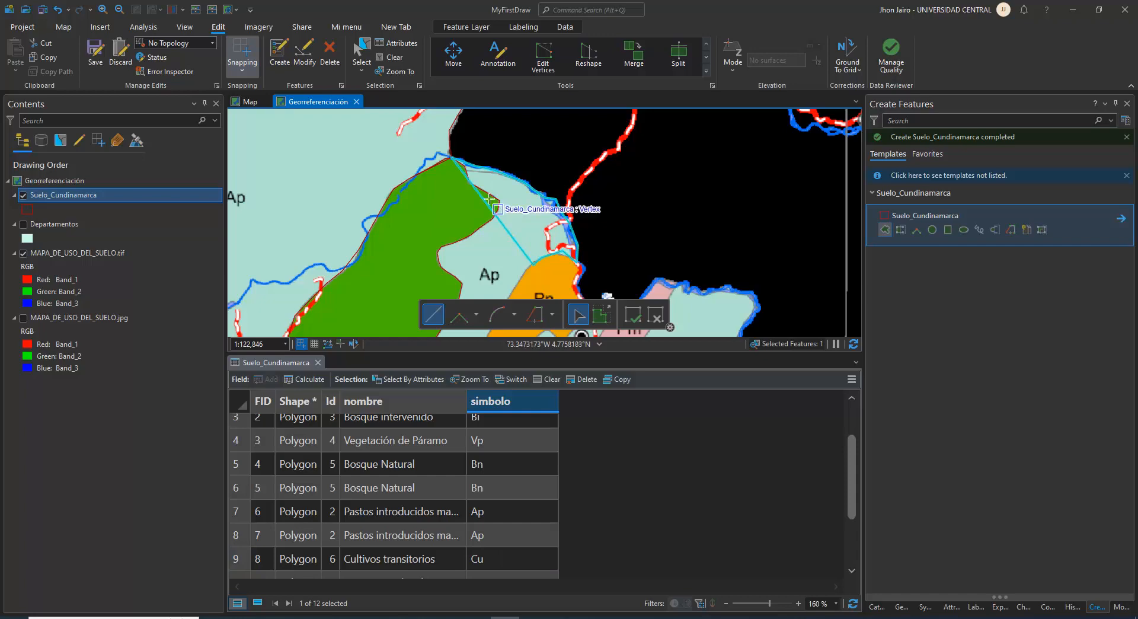
# Clear the selection and save all edits, including the new upper Ap polygon
pyautogui.click(393, 59)
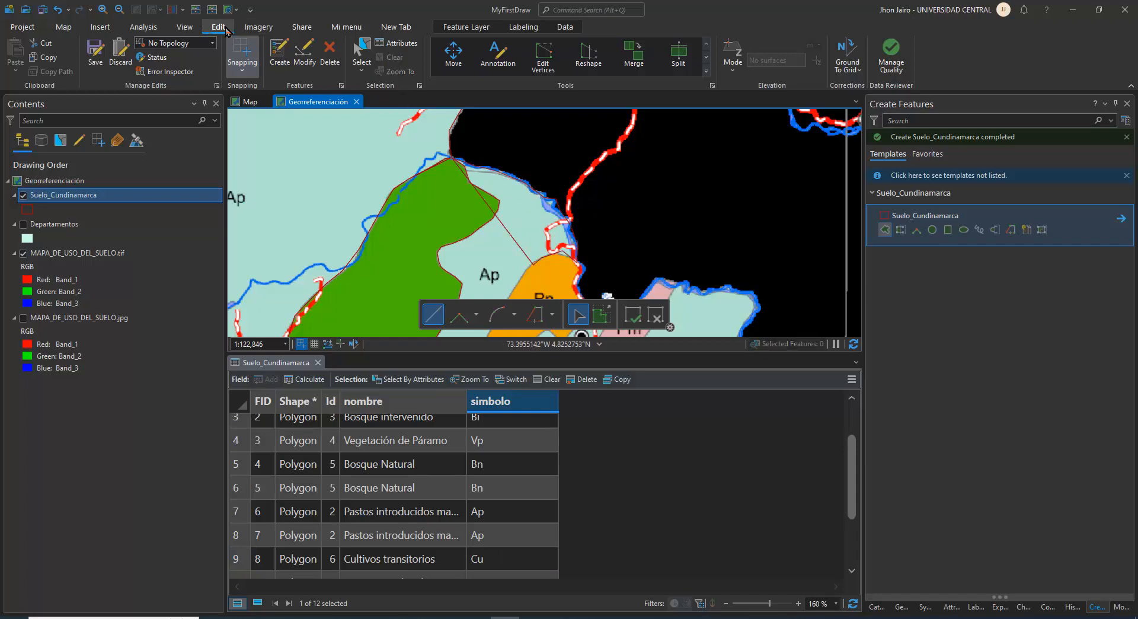
pyautogui.click(99, 56)
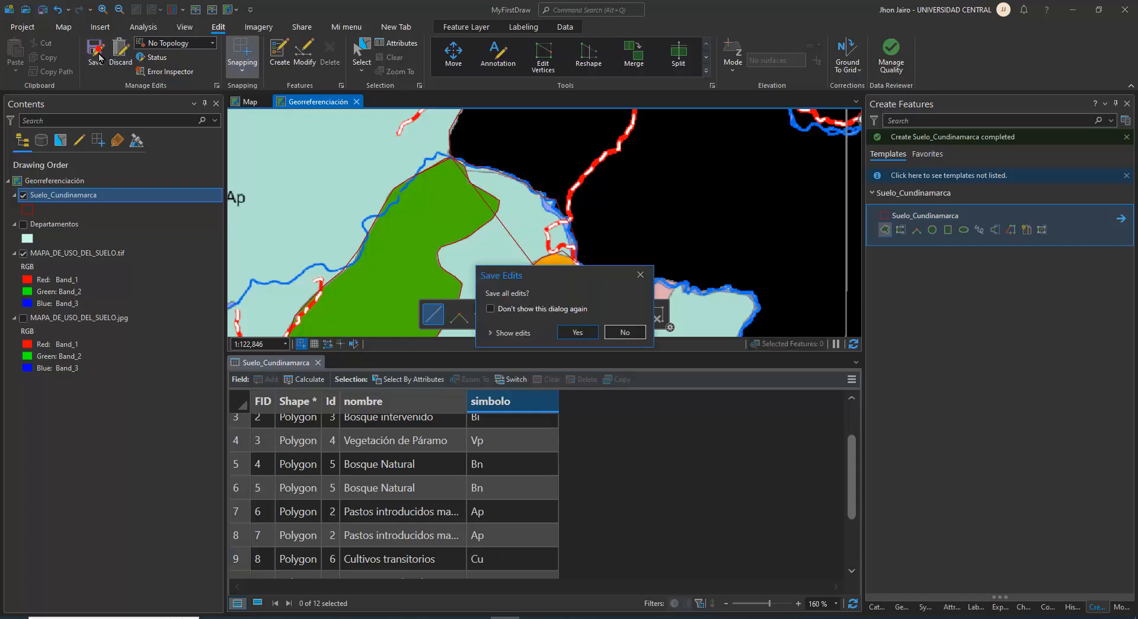
pyautogui.click(575, 332)
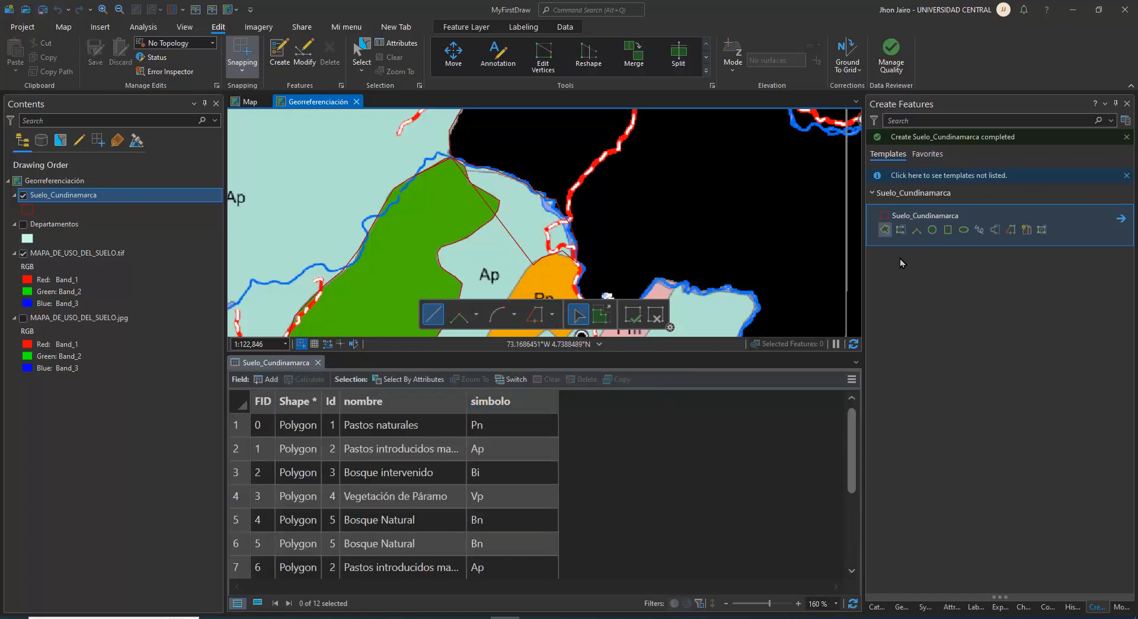
# Start a second Ap polygon at the upper polygon's Pn corner and digitize its edge along the Pn and Cu zones down to the Bn boundary
pyautogui.click(886, 230)
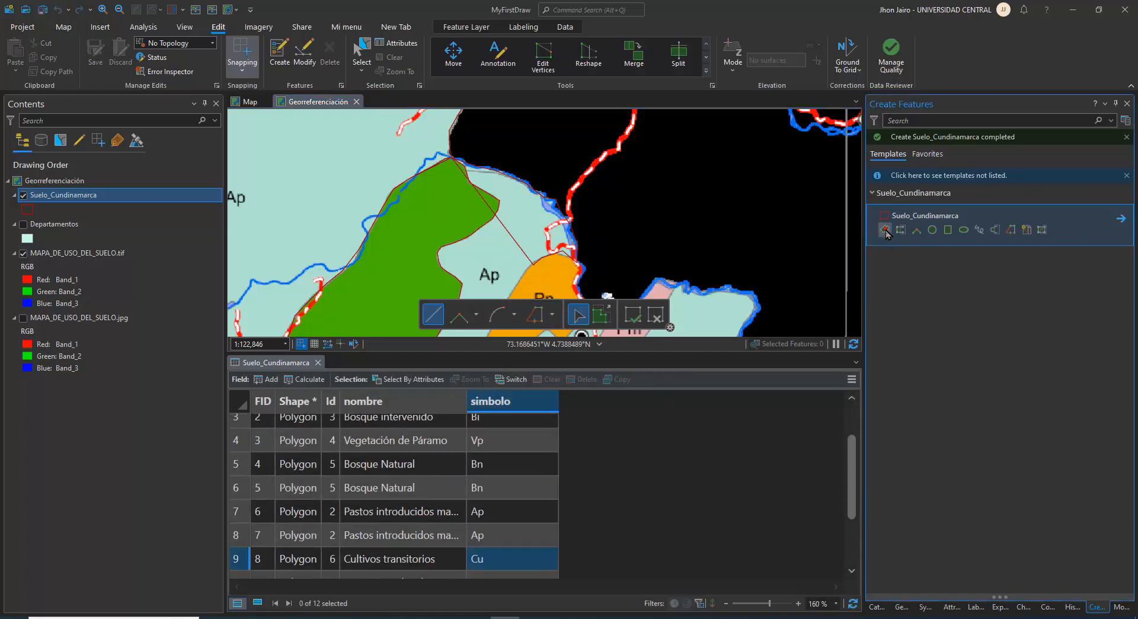
pyautogui.click(538, 273)
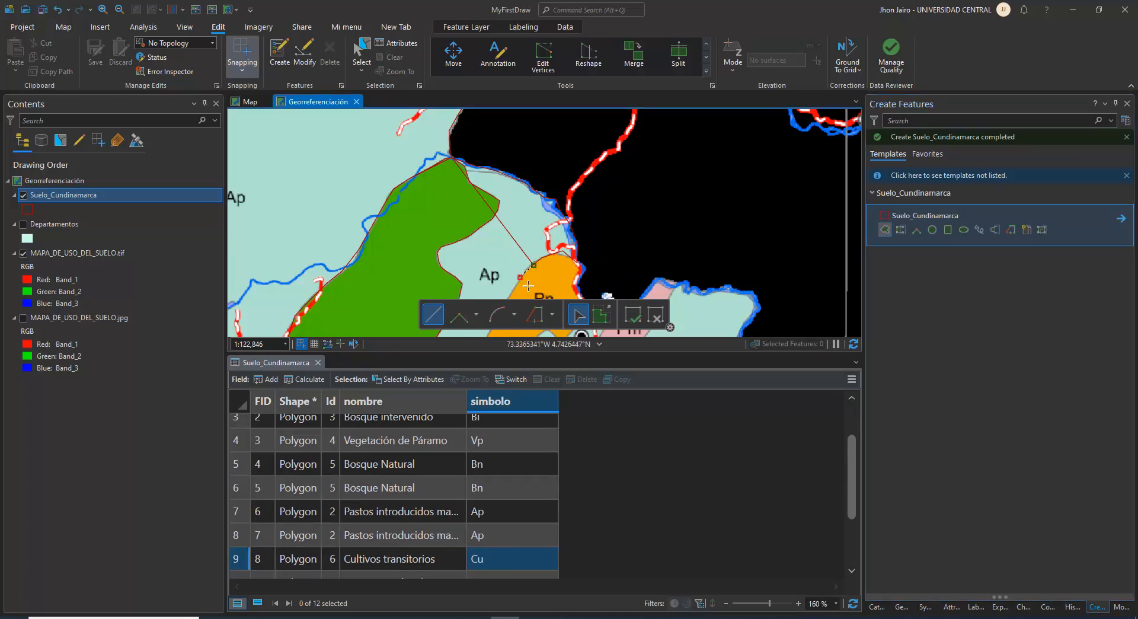
pyautogui.moveTo(528, 286); pyautogui.dragTo(580, 208)
pyautogui.click(560, 217)
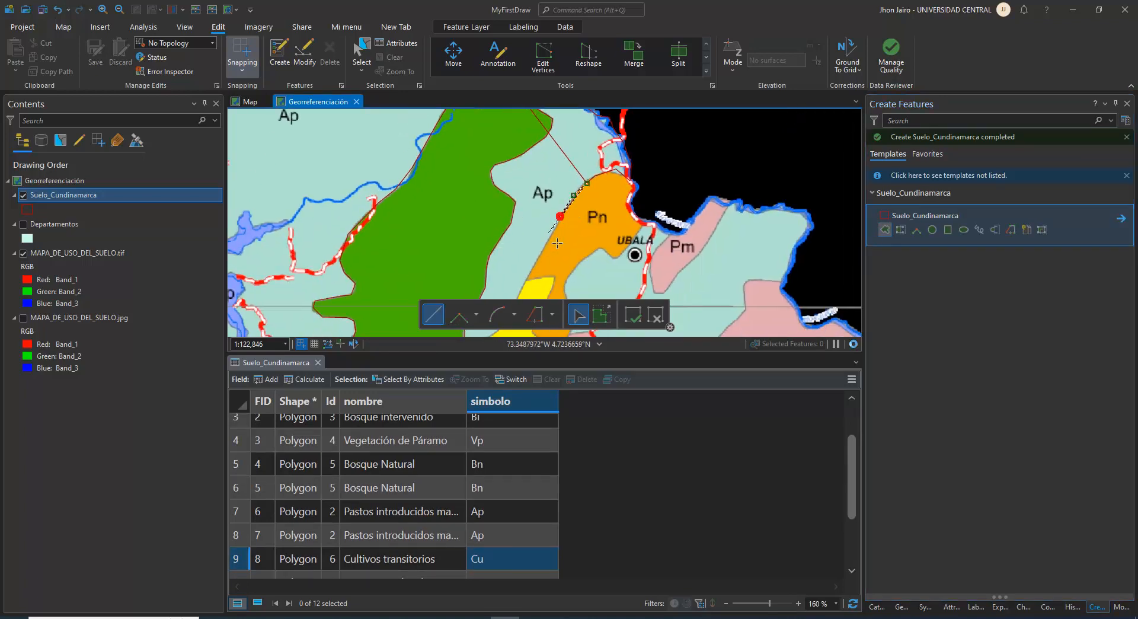
pyautogui.click(535, 262)
pyautogui.moveTo(536, 288); pyautogui.dragTo(618, 223)
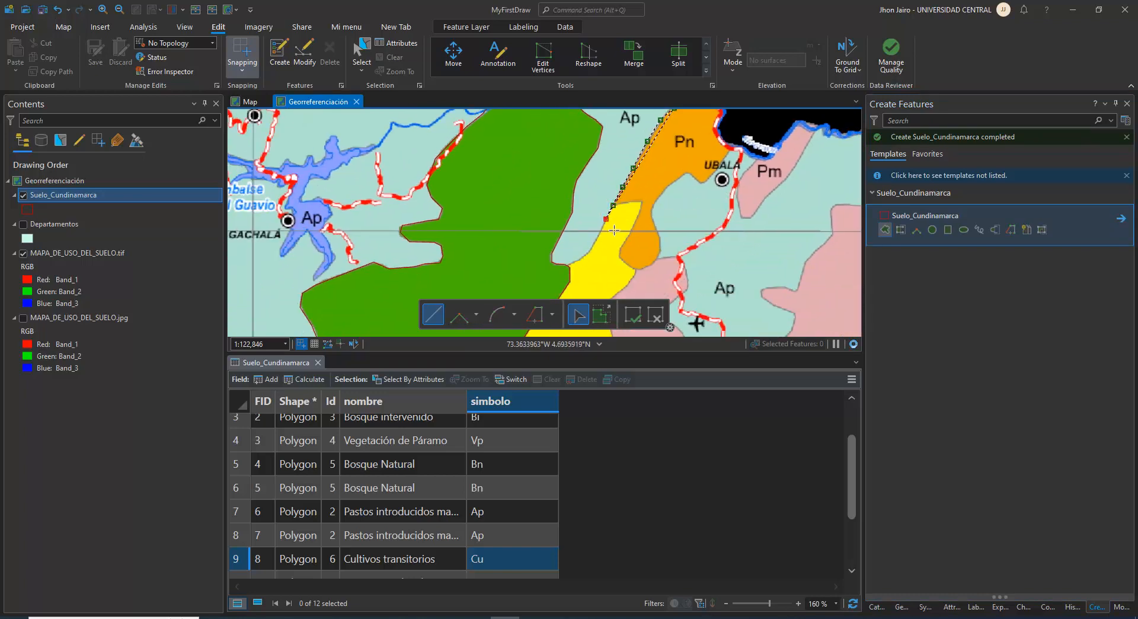
pyautogui.click(597, 238)
pyautogui.click(587, 252)
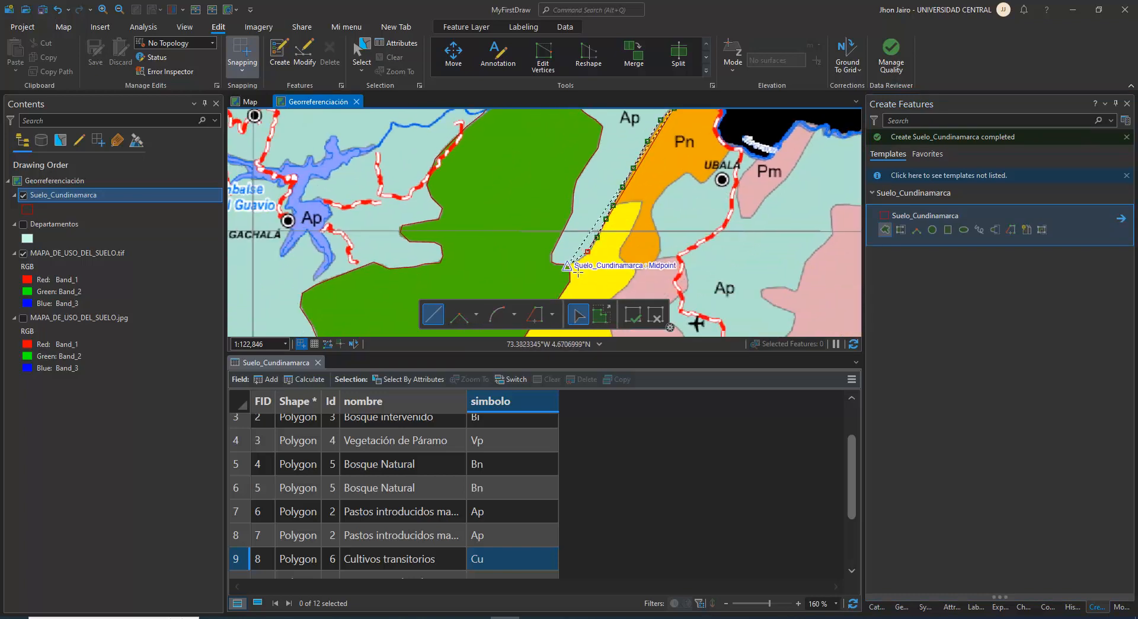
pyautogui.click(569, 267)
# Trace the Bn polygon's eastern boundary up to its northern tip and finish the second Ap polygon
pyautogui.press('t')
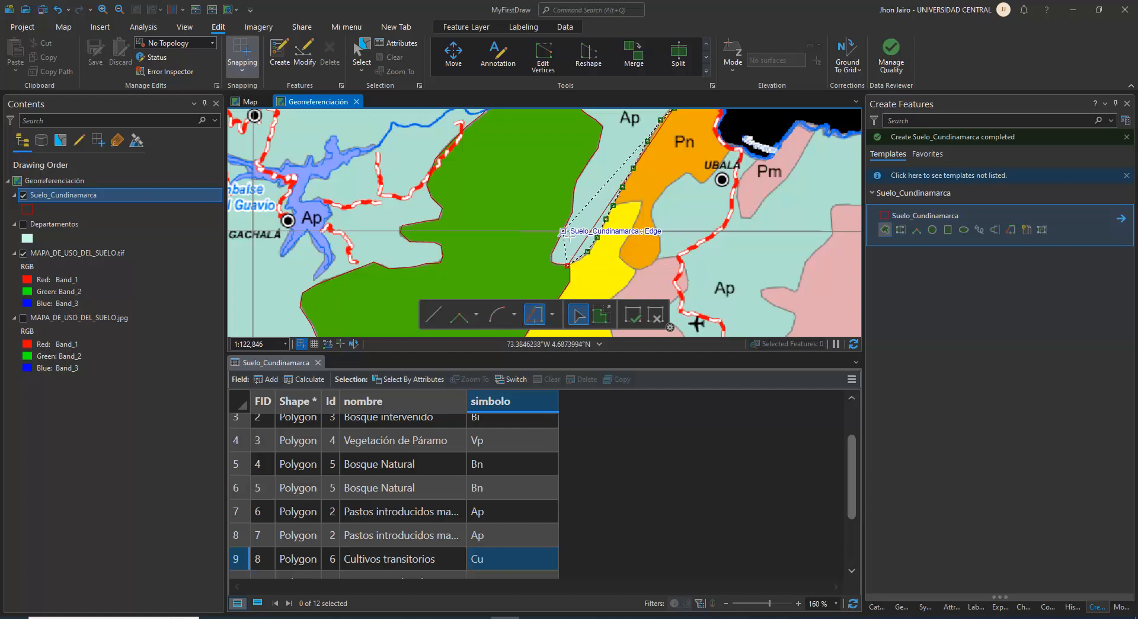
pyautogui.click(574, 271)
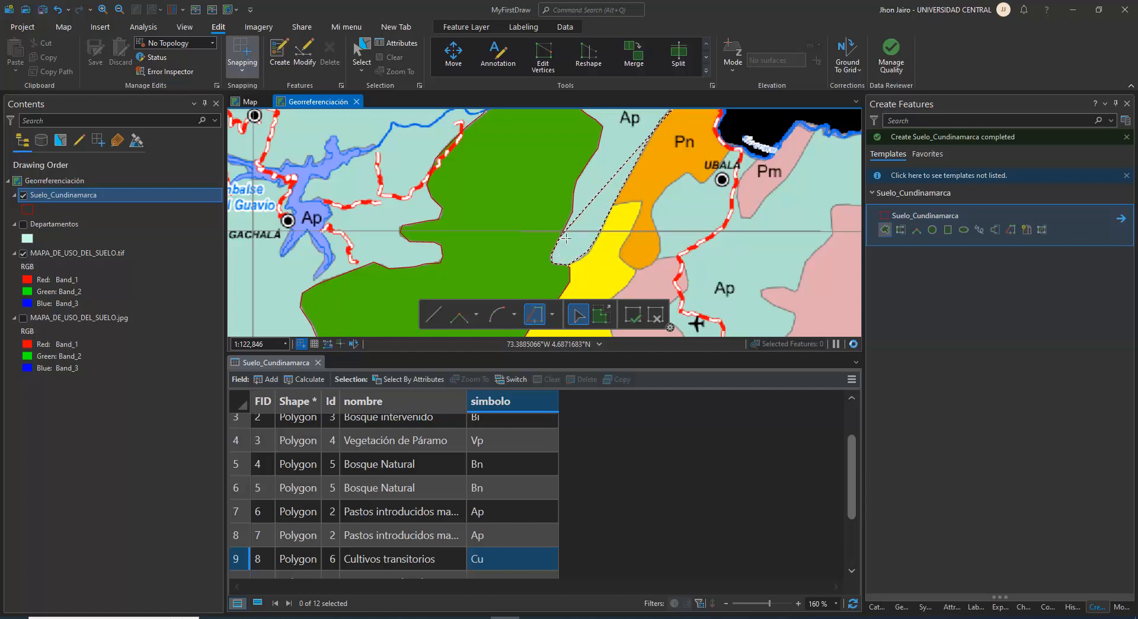
pyautogui.scroll(-2, 617, 150)
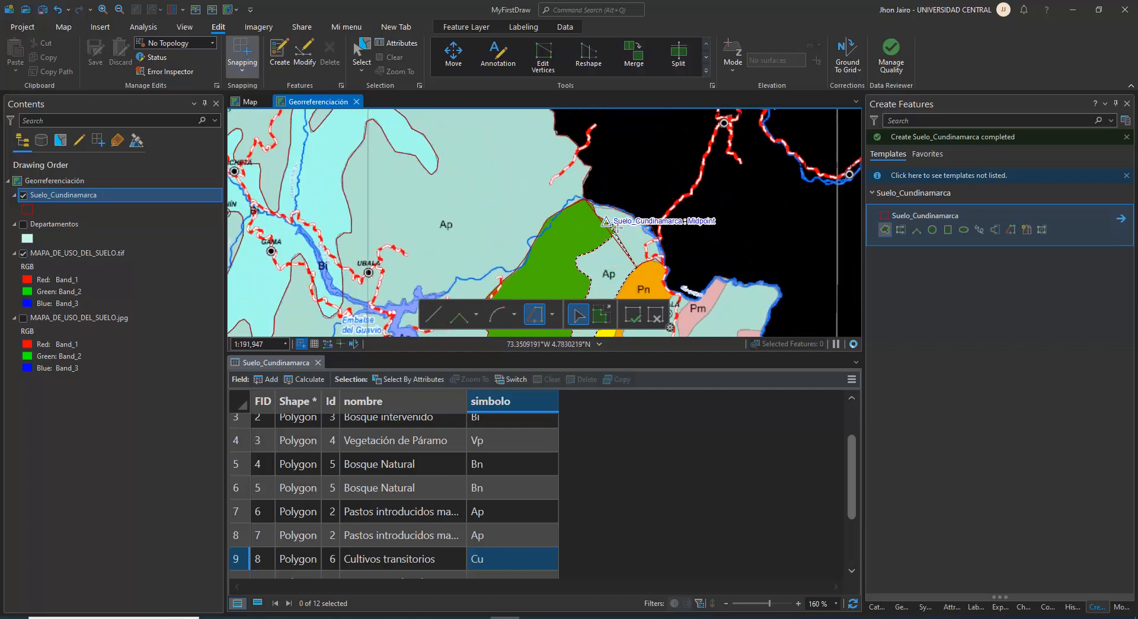
pyautogui.scroll(2, 615, 226)
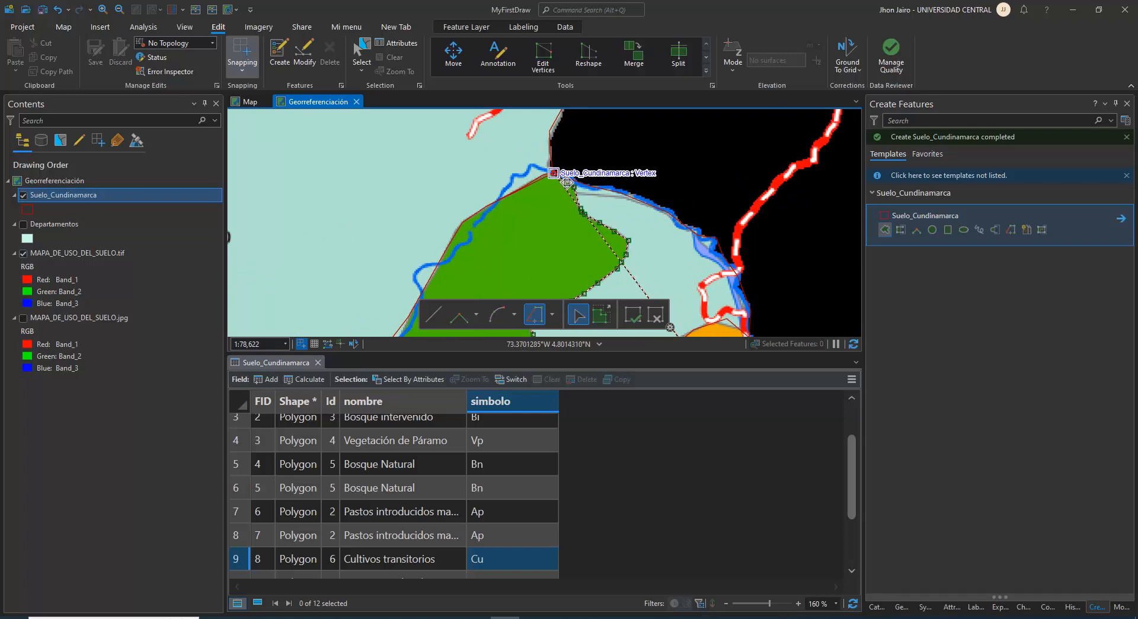
pyautogui.doubleClick(567, 181)
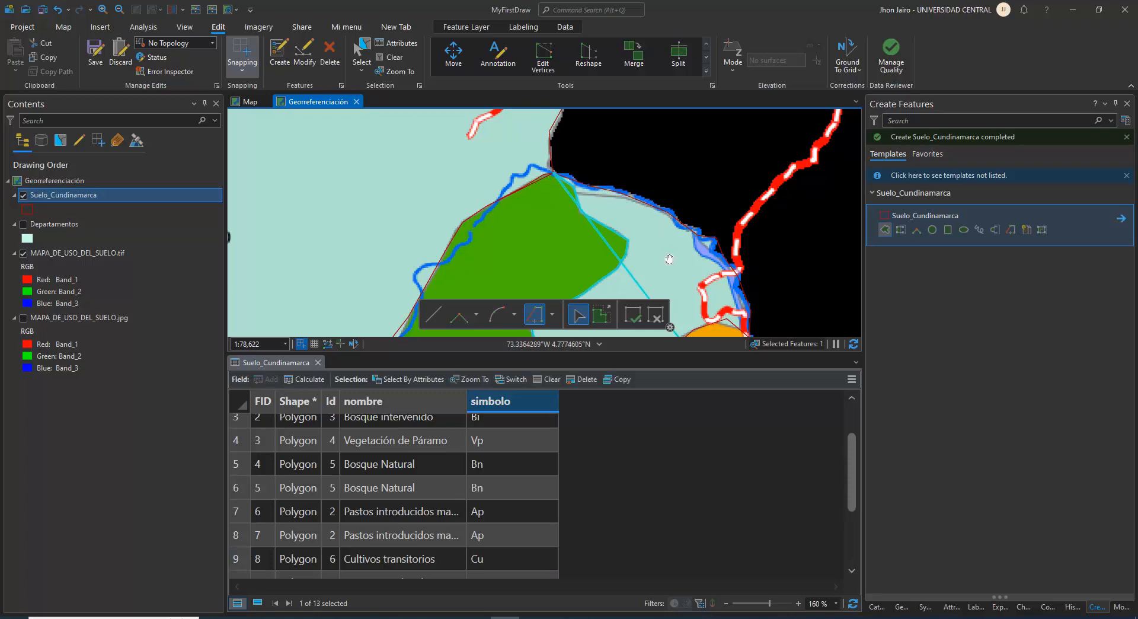
# Hide the MAPA_DE_USO_DEL_SUELO.tif layer and select both new Ap polygons
pyautogui.scroll(-5, 669, 259)
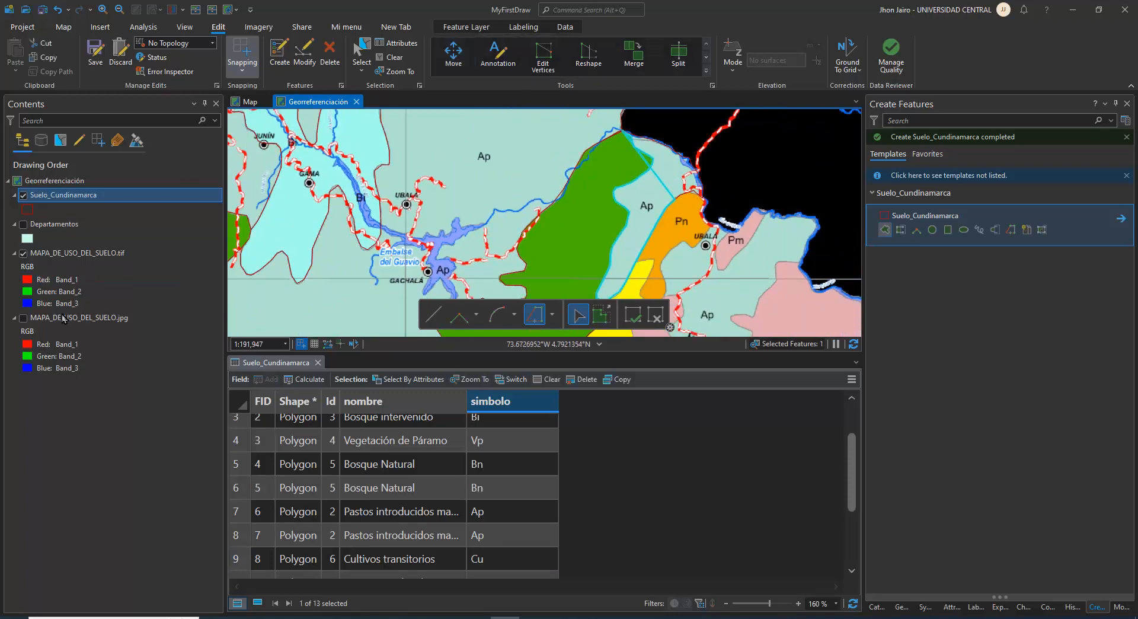
pyautogui.click(23, 254)
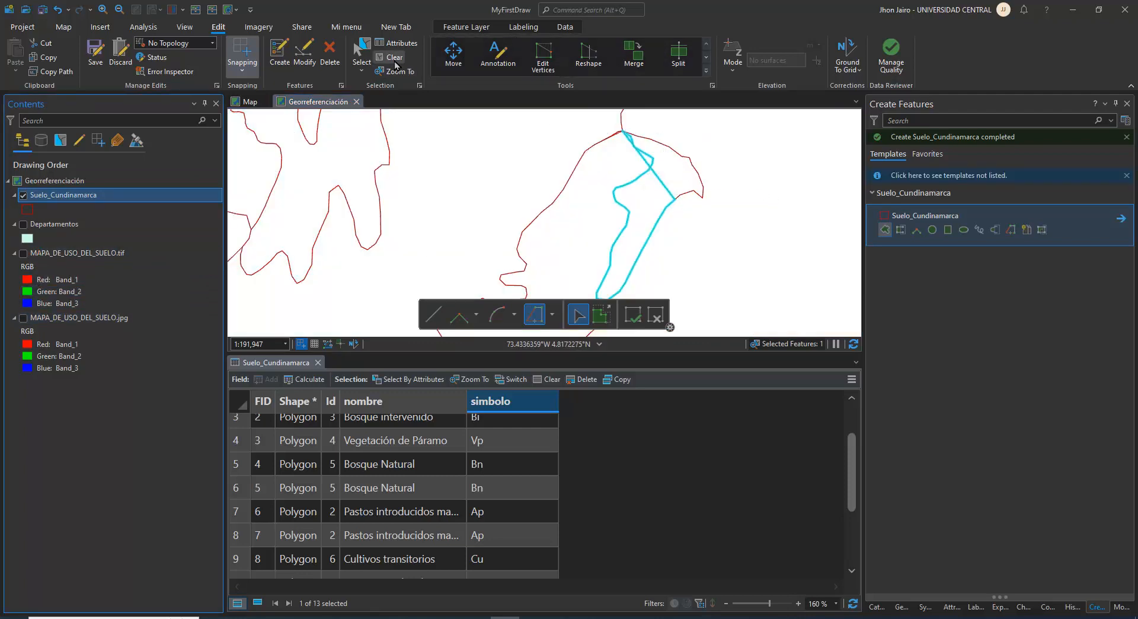
pyautogui.click(363, 53)
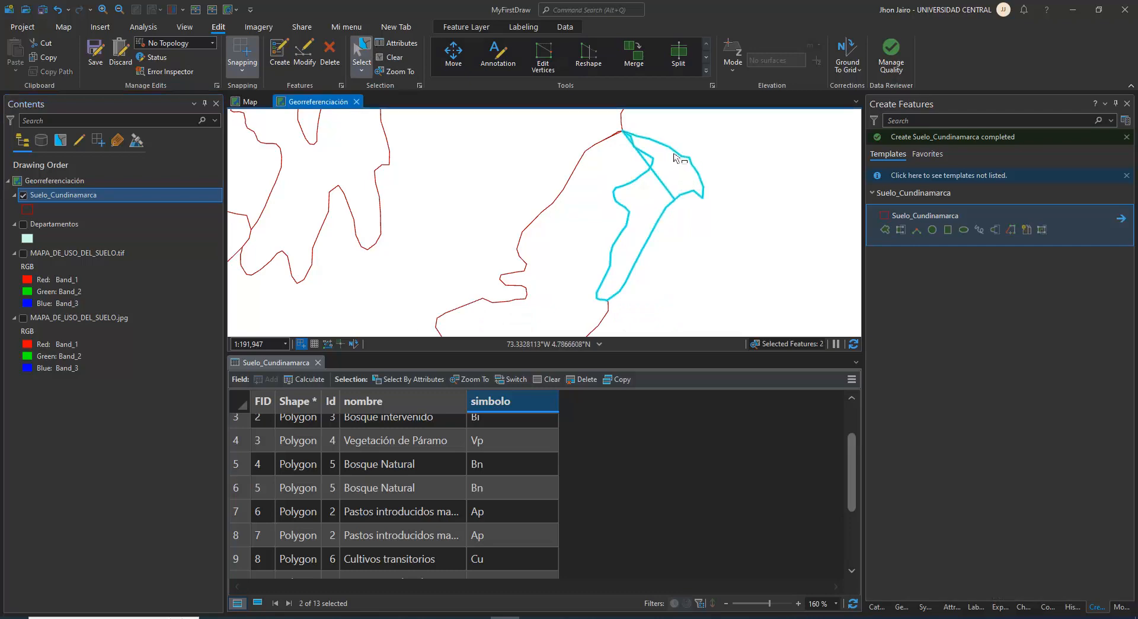
# Close the attribute table and merge the two selected Ap polygons into one existing Suelo_Cundinamarca feature
pyautogui.click(317, 363)
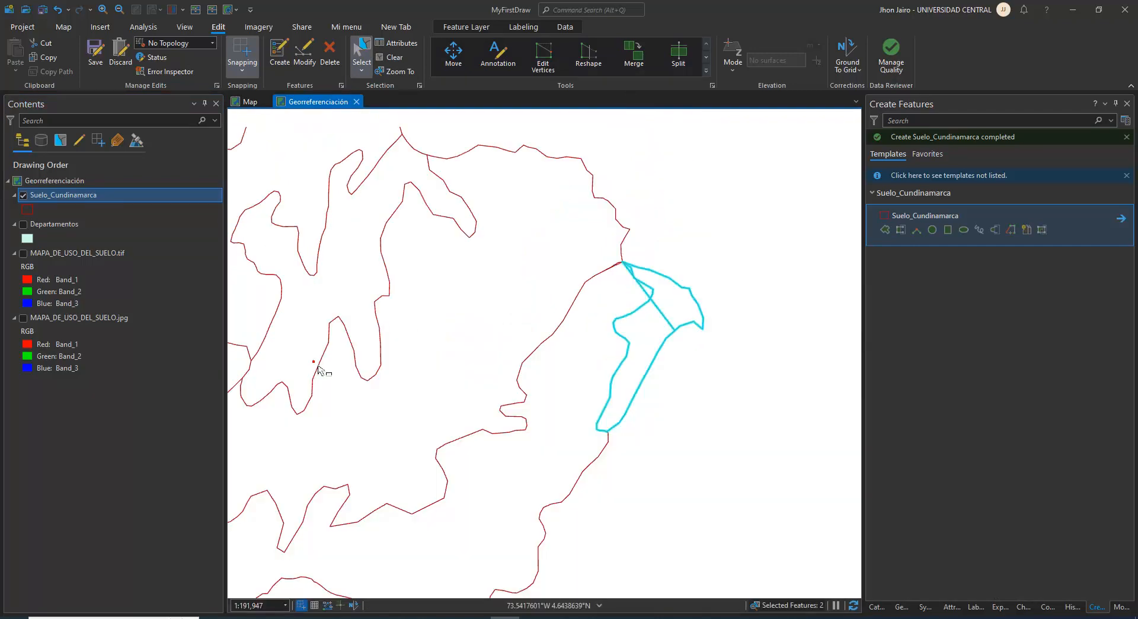
pyautogui.click(634, 59)
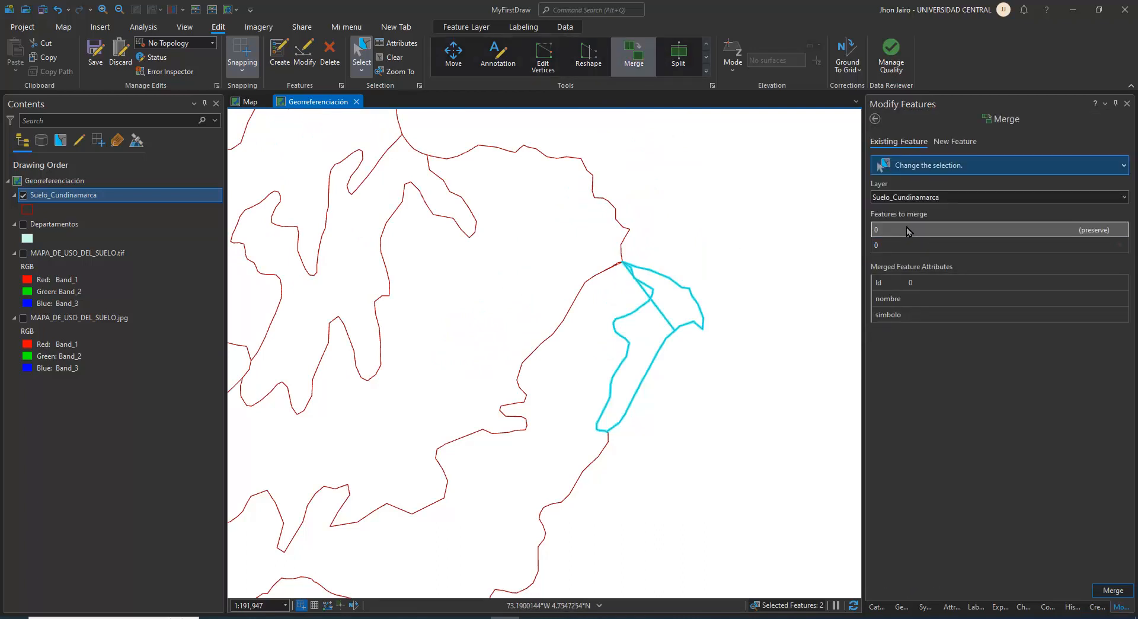
pyautogui.click(898, 231)
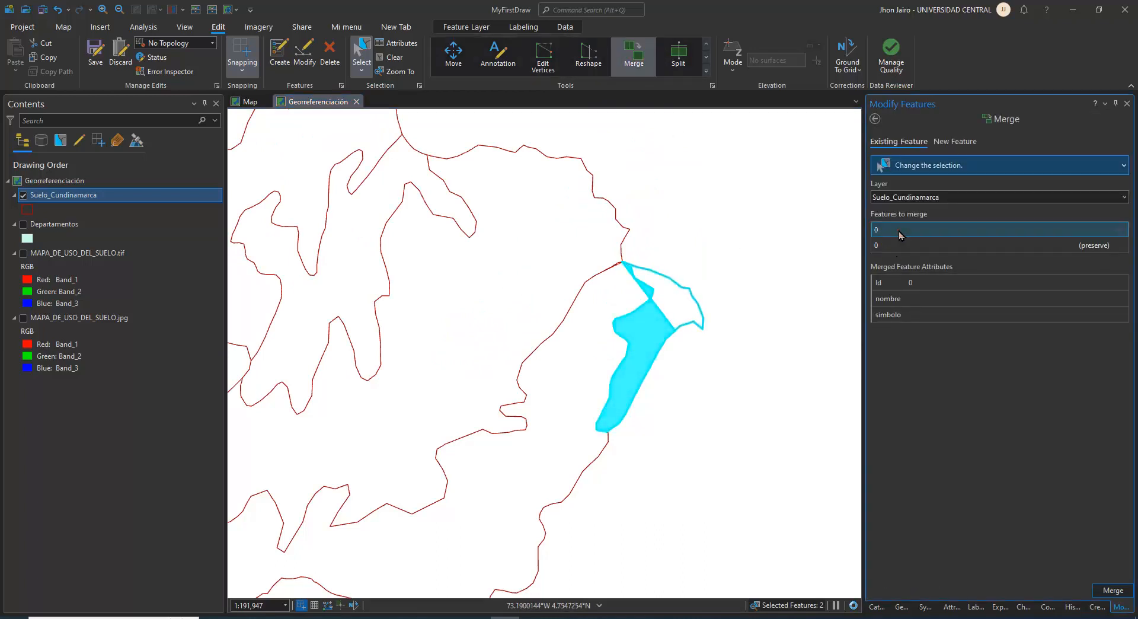
pyautogui.click(1113, 591)
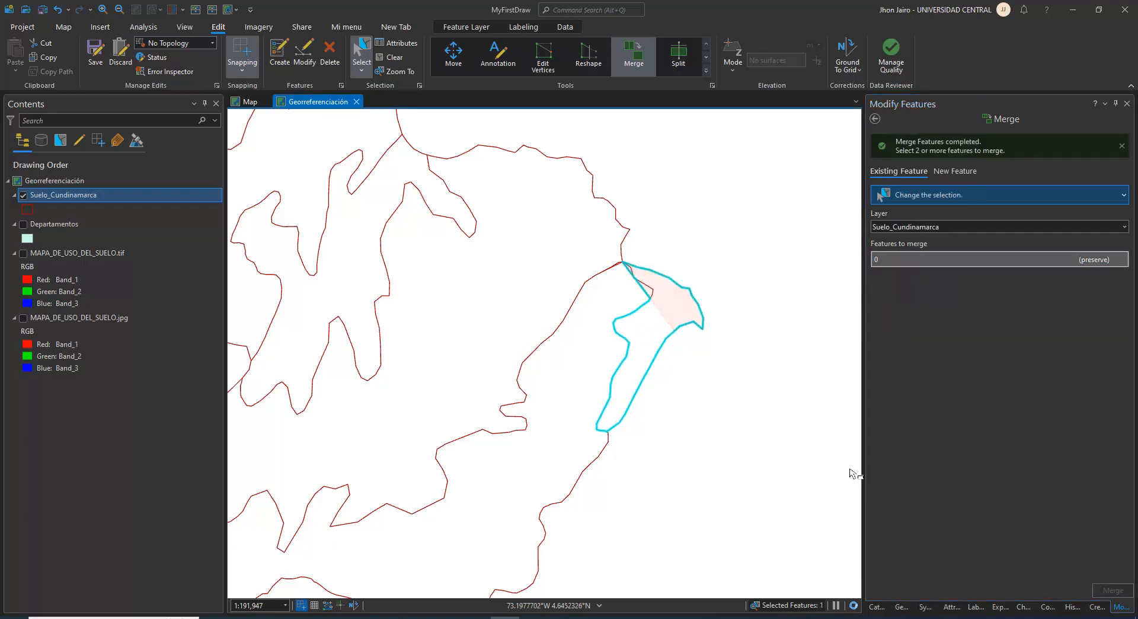
# Add vertices to the merged polygon's two straight segments that deviate from the Bn boundary near its northern tip
pyautogui.scroll(2, 646, 304)
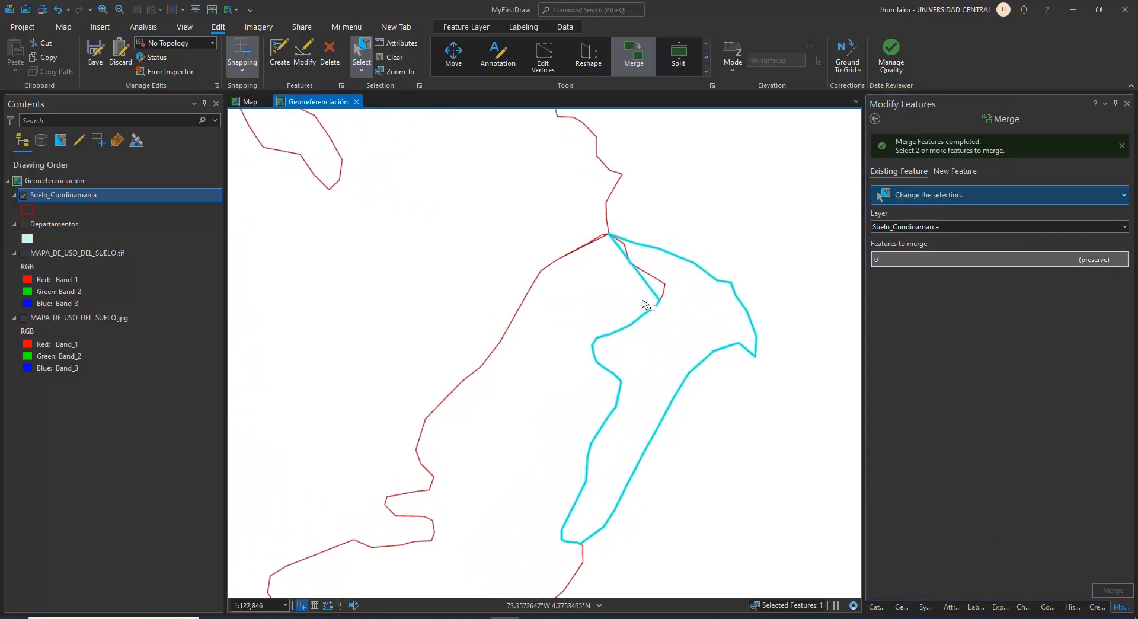
pyautogui.scroll(10, 644, 304)
pyautogui.scroll(-4, 739, 302)
pyautogui.moveTo(773, 310); pyautogui.dragTo(622, 371)
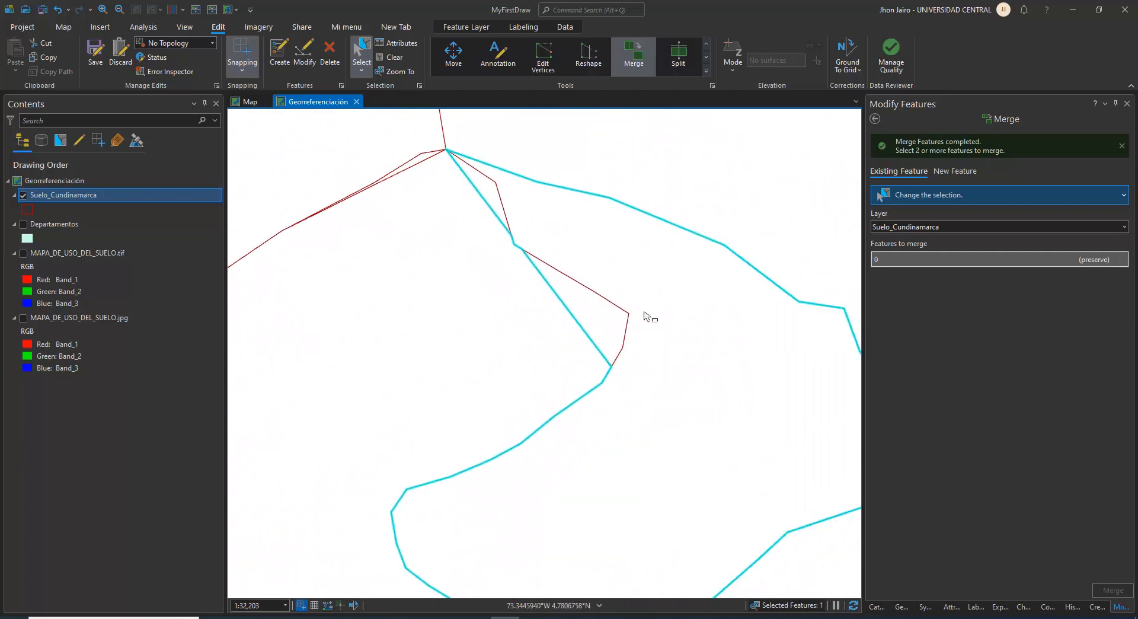
pyautogui.click(543, 60)
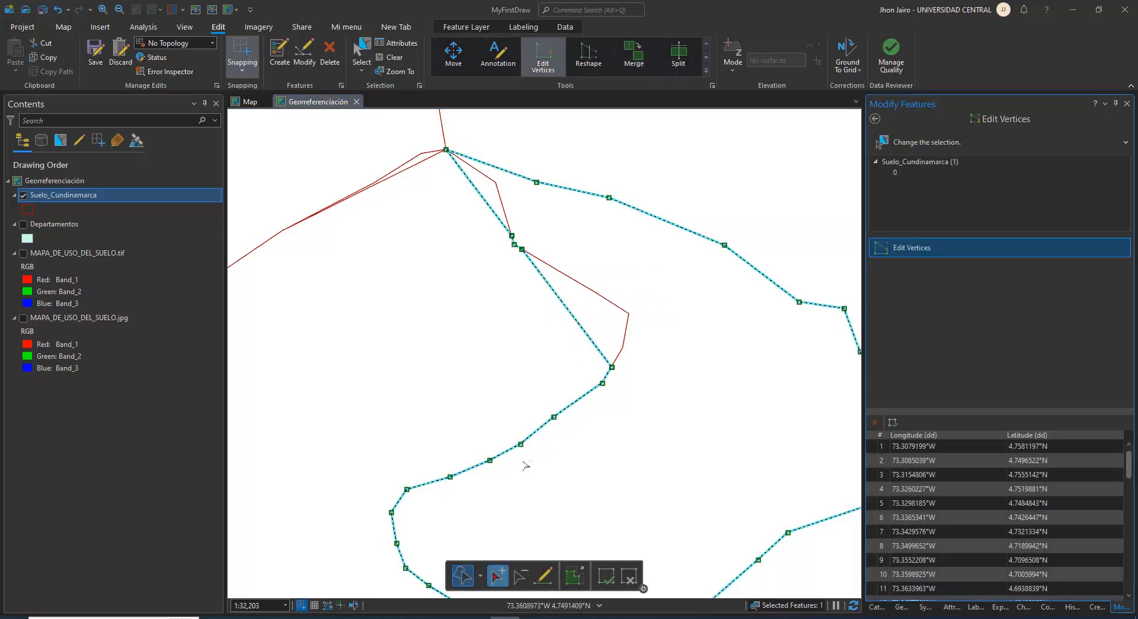
pyautogui.click(597, 347)
pyautogui.click(574, 322)
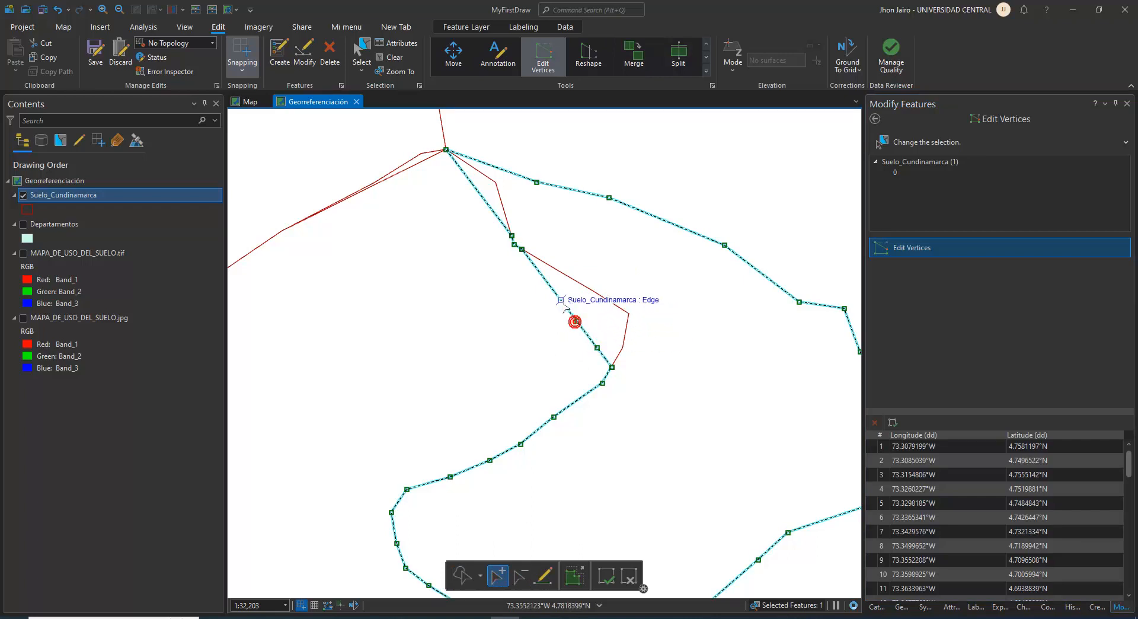
pyautogui.click(556, 294)
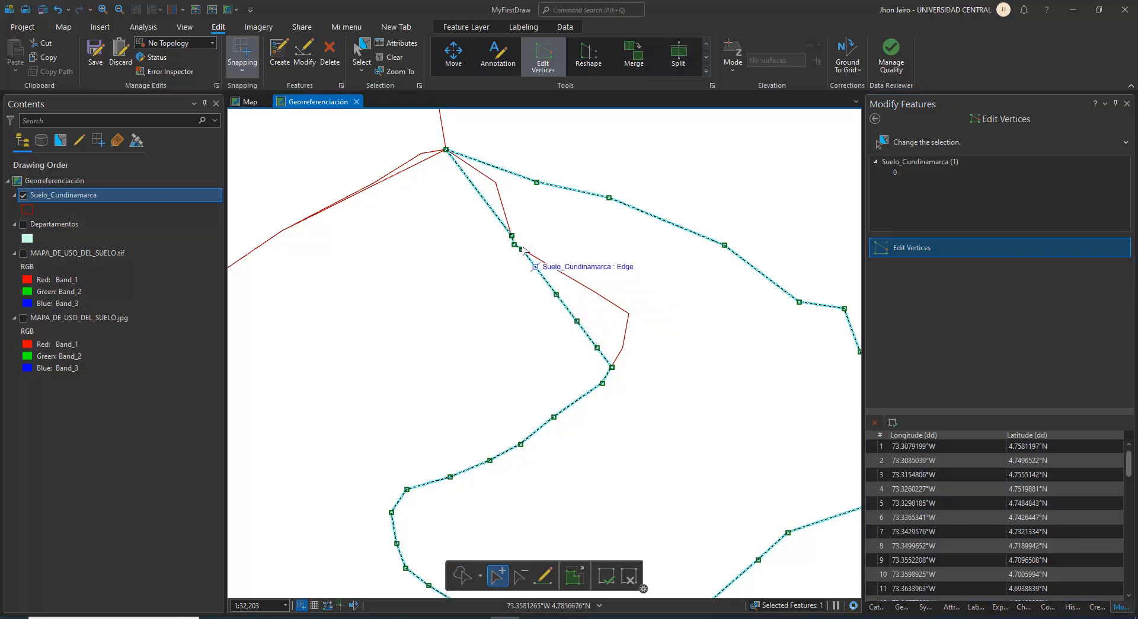
pyautogui.click(487, 203)
pyautogui.click(475, 189)
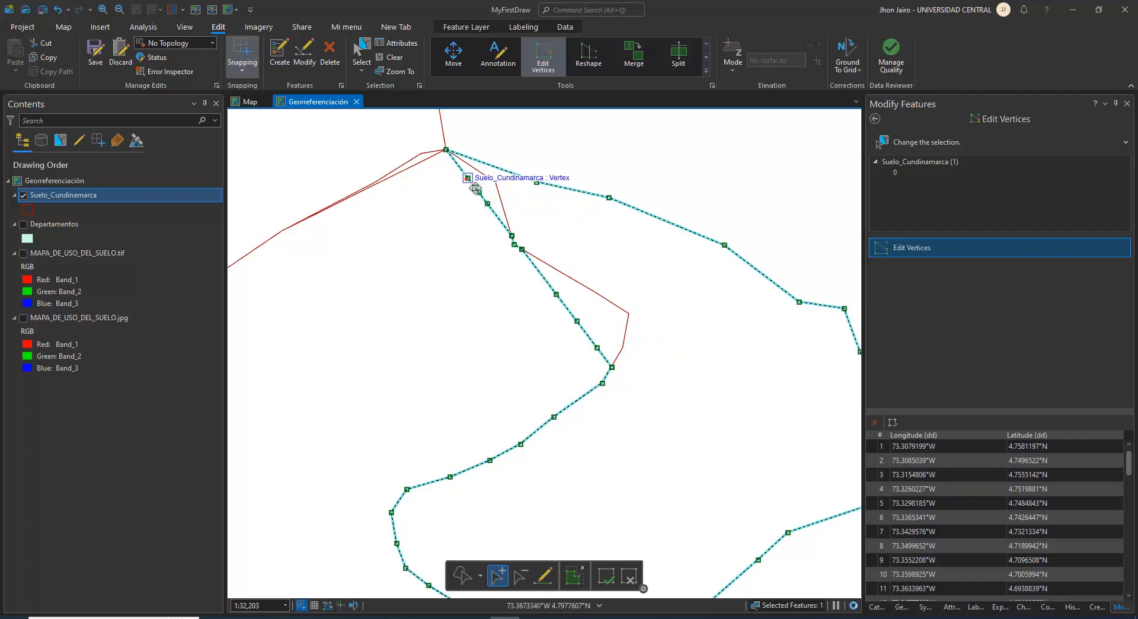
# Move the vertices on the merged polygon's lower straight segment onto the adjoining Bn boundary
pyautogui.click(462, 575)
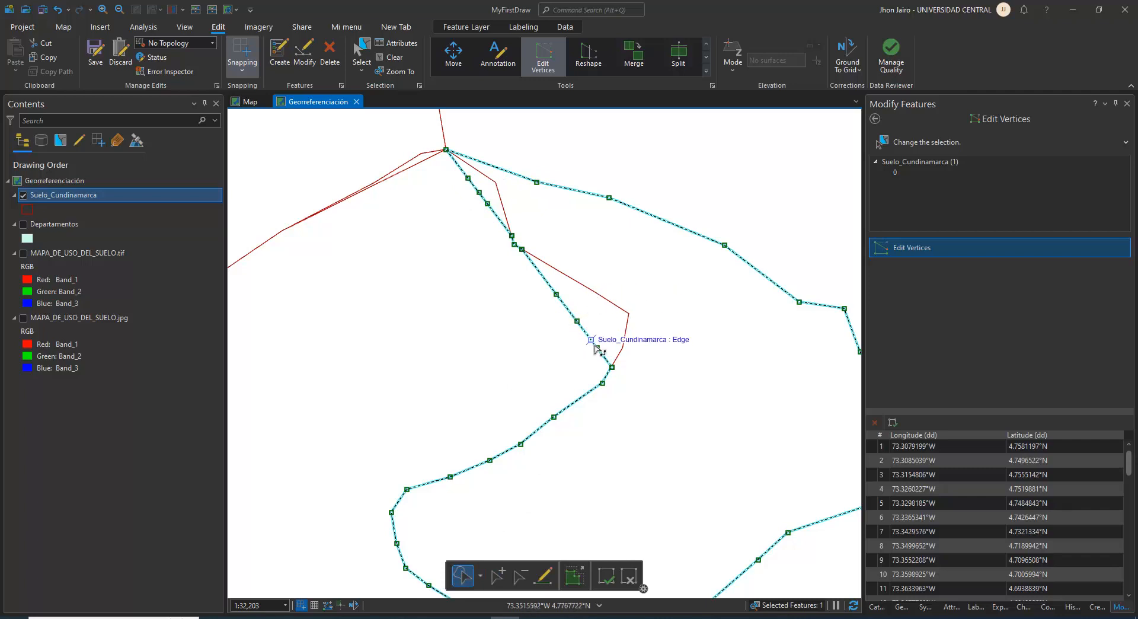
pyautogui.moveTo(598, 348)
pyautogui.mouseDown()
pyautogui.moveTo(631, 356)
pyautogui.moveTo(584, 331)
pyautogui.moveTo(646, 326)
pyautogui.moveTo(636, 321)
pyautogui.mouseUp()
pyautogui.click(557, 295)
pyautogui.press('Delete')
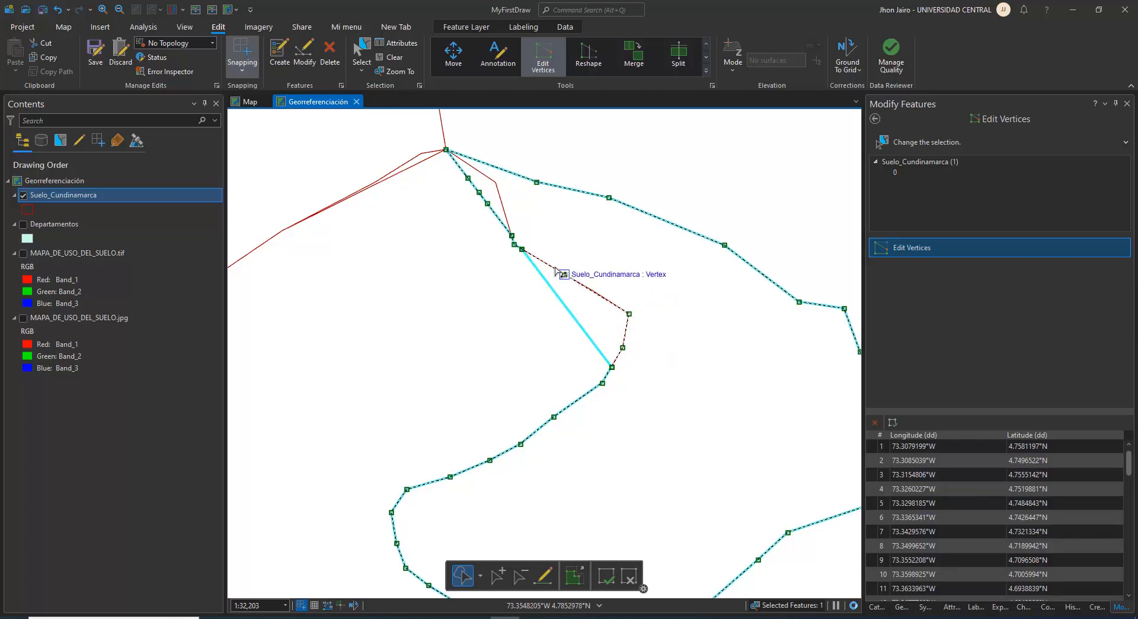
# Move the upper straight segment's vertices onto the Bn boundary near the northern tip and finish the vertex edit
pyautogui.scroll(5, 521, 249)
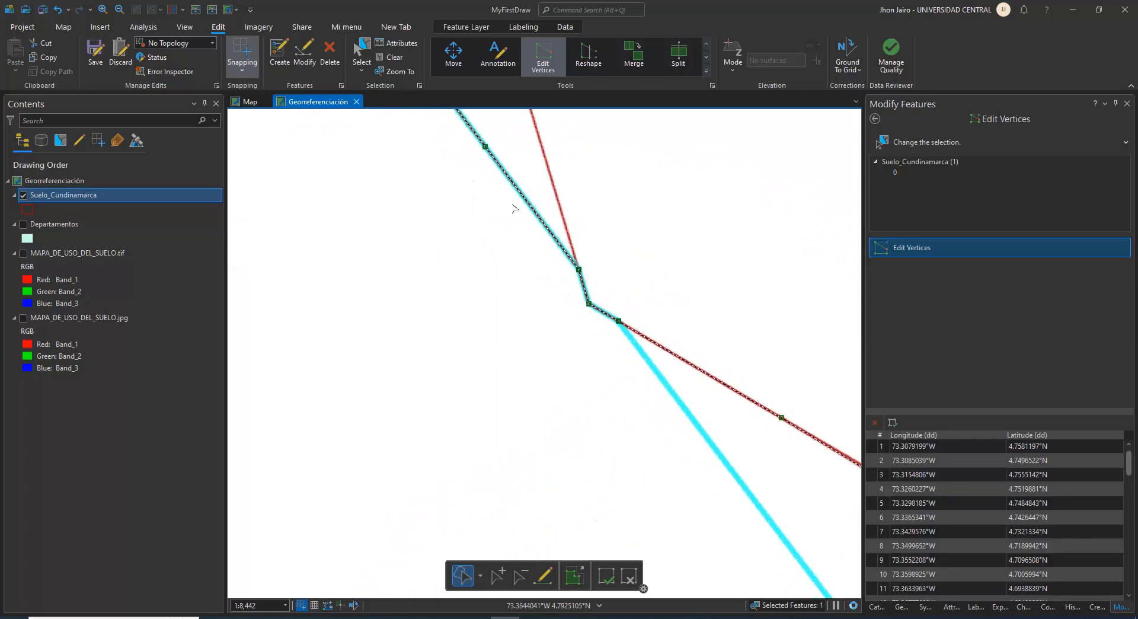
pyautogui.scroll(2, 521, 406)
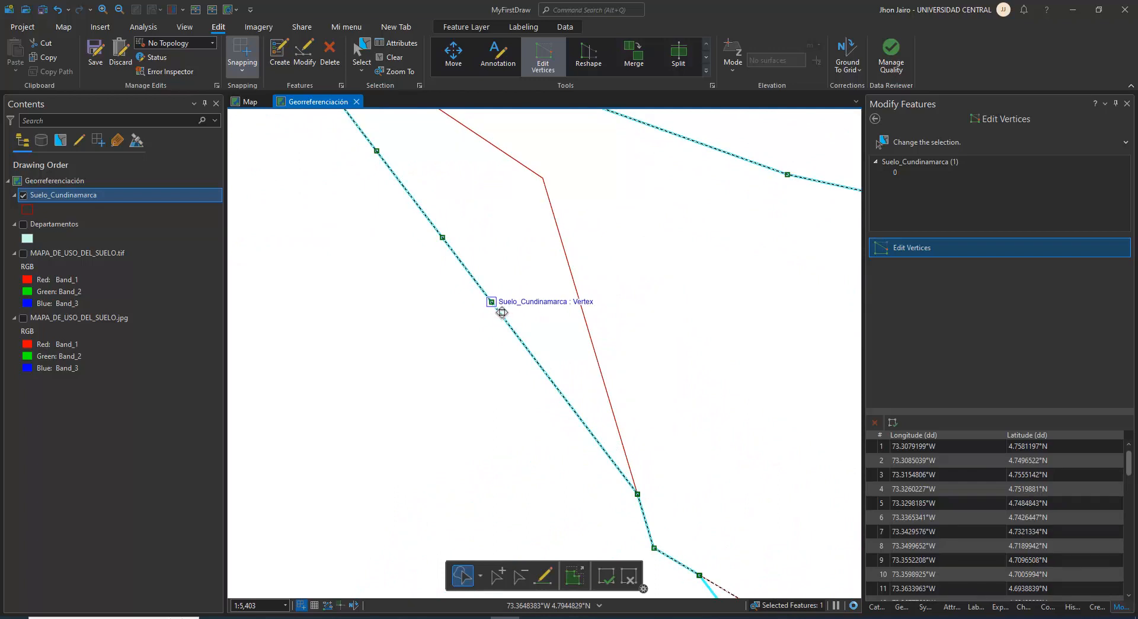
pyautogui.moveTo(502, 312); pyautogui.dragTo(569, 261)
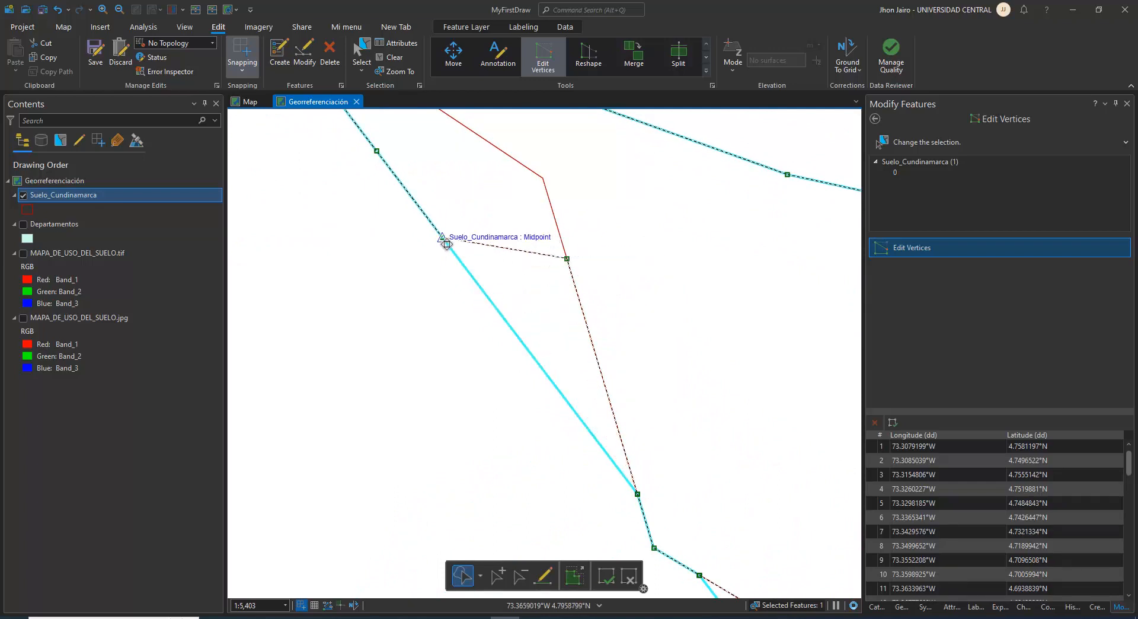
pyautogui.moveTo(450, 243)
pyautogui.mouseDown()
pyautogui.moveTo(553, 186)
pyautogui.moveTo(560, 259)
pyautogui.moveTo(619, 407)
pyautogui.mouseUp()
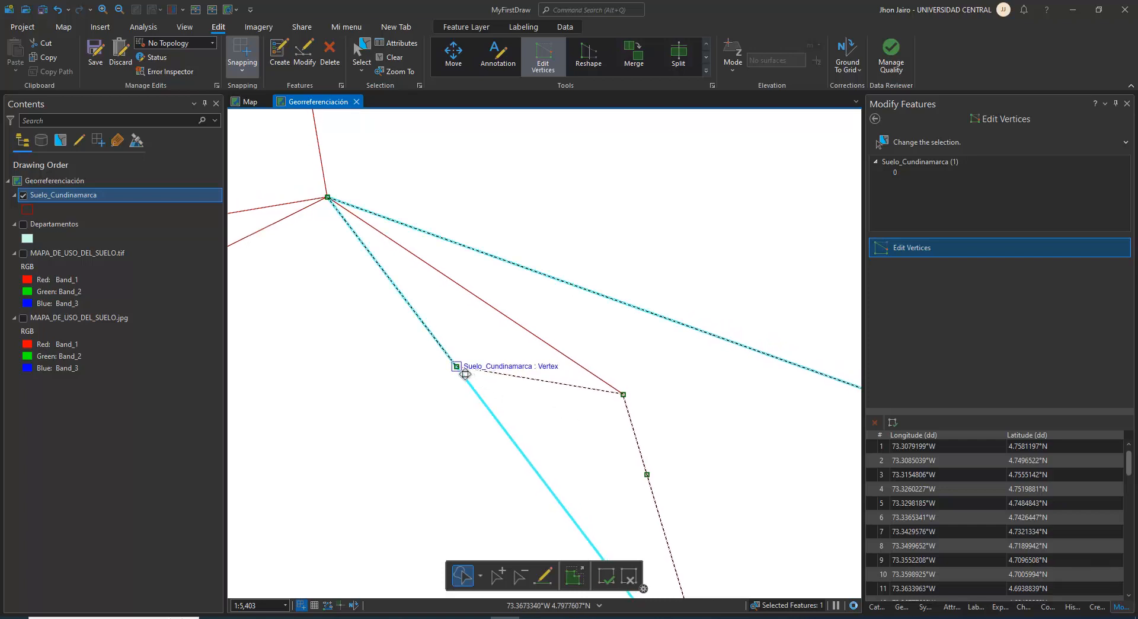
pyautogui.moveTo(464, 374)
pyautogui.mouseDown()
pyautogui.moveTo(498, 329)
pyautogui.moveTo(515, 327)
pyautogui.mouseUp()
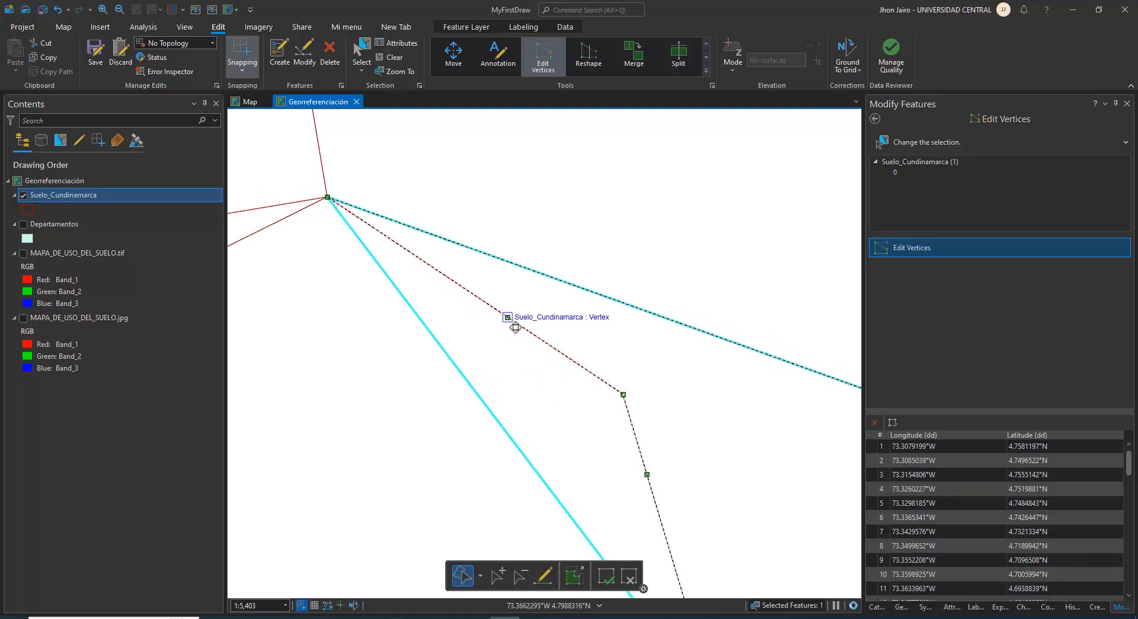
pyautogui.press('F2')
# Show the MAPA_DE_USO_DEL_SUELO.tif layer and examine the map legend for the description of symbol Ap
pyautogui.scroll(-4, 596, 381)
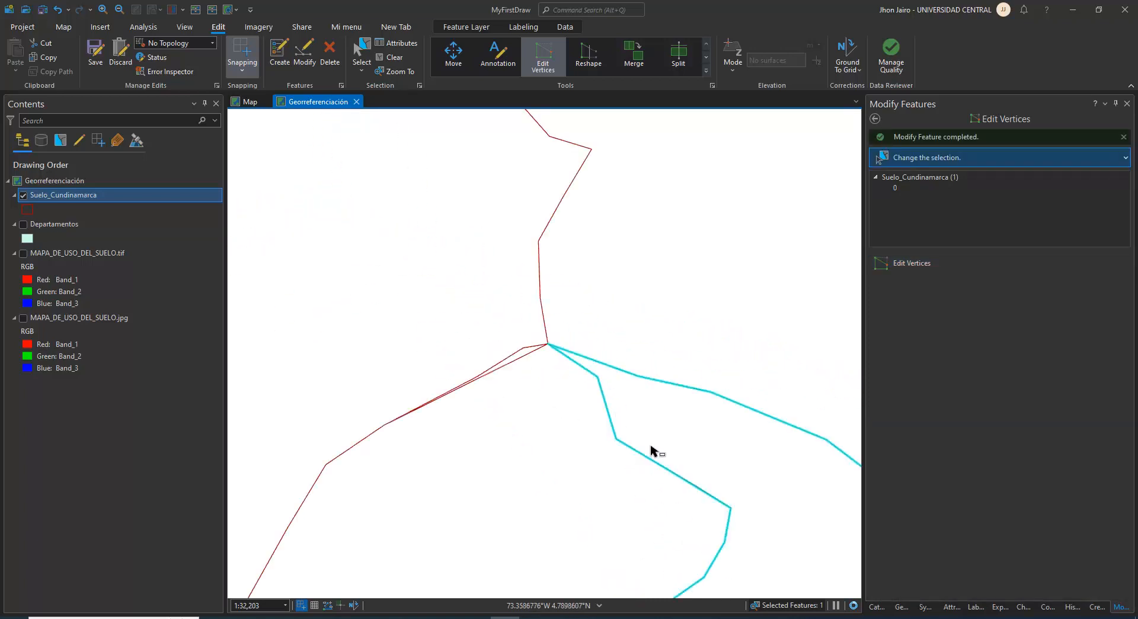
pyautogui.scroll(-3, 541, 273)
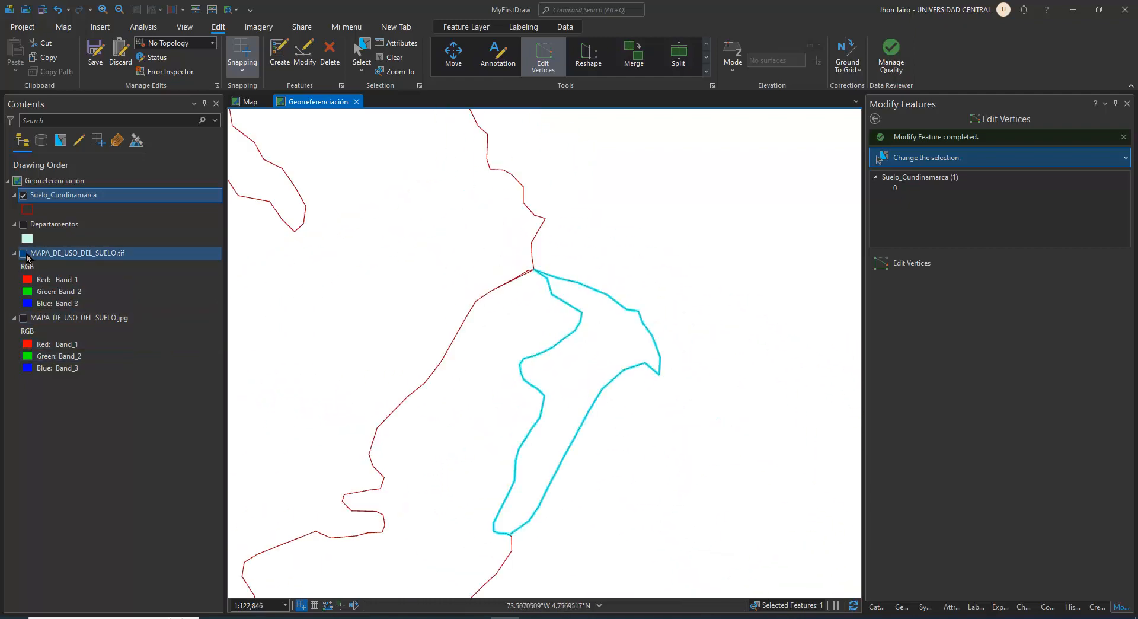
pyautogui.click(23, 253)
pyautogui.moveTo(553, 472); pyautogui.dragTo(557, 403)
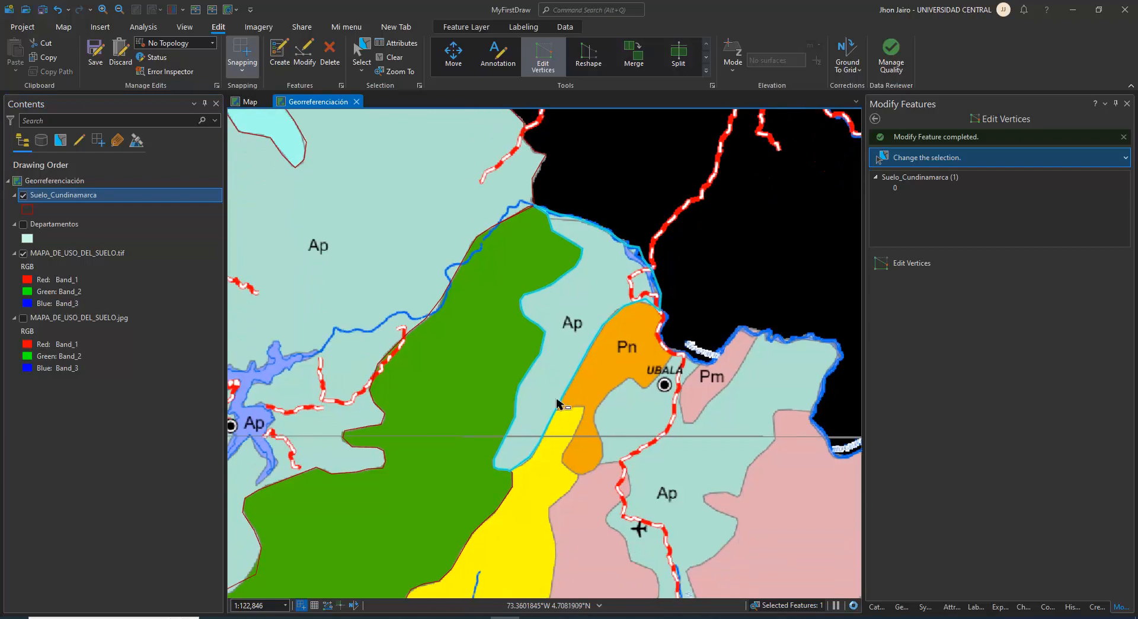
pyautogui.scroll(-3, 557, 403)
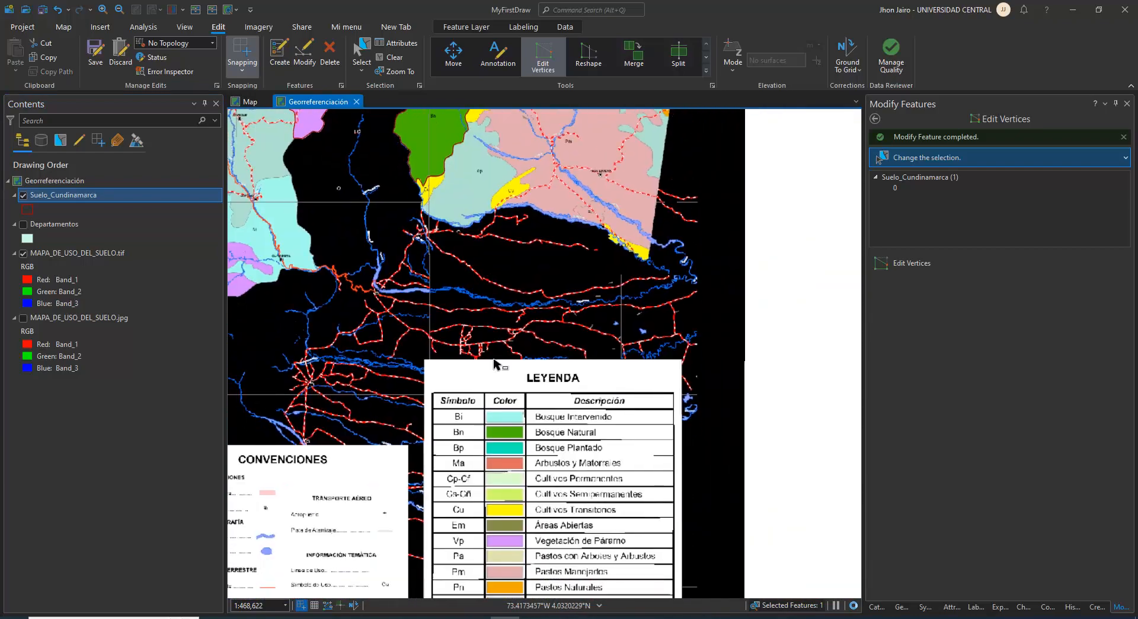
pyautogui.scroll(2, 572, 524)
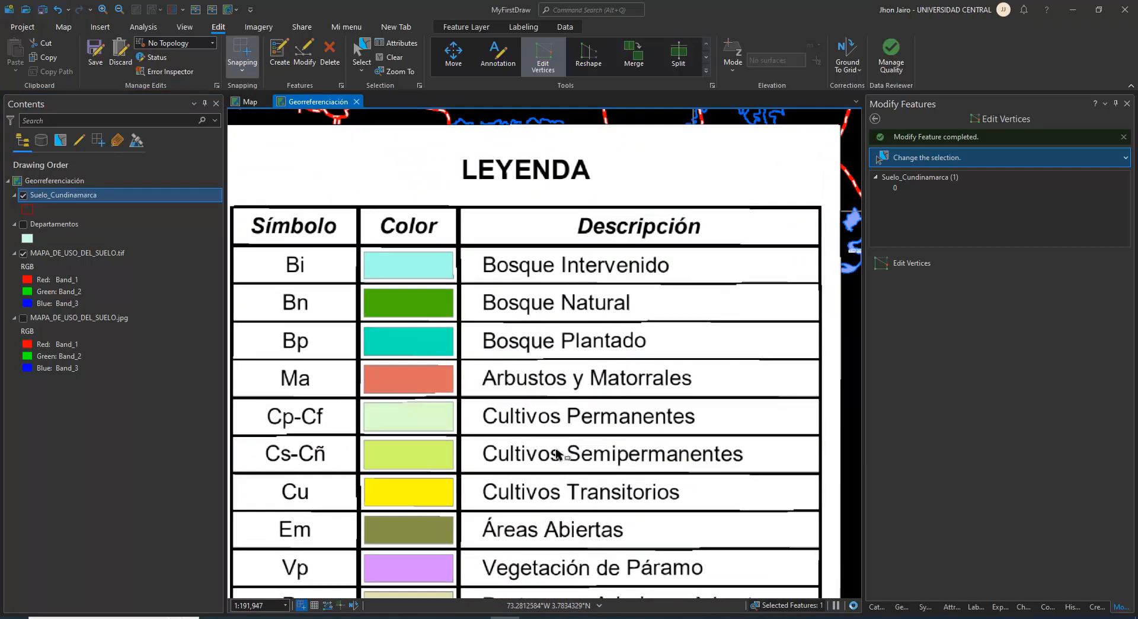
pyautogui.moveTo(417, 501); pyautogui.dragTo(500, 332)
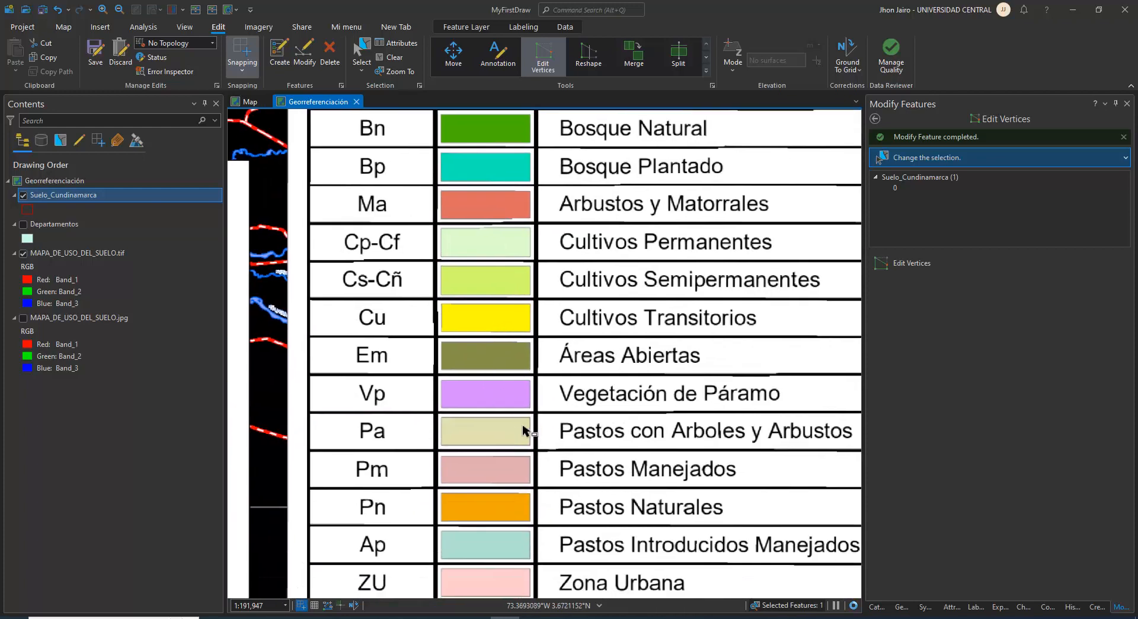
pyautogui.moveTo(659, 541); pyautogui.dragTo(622, 442)
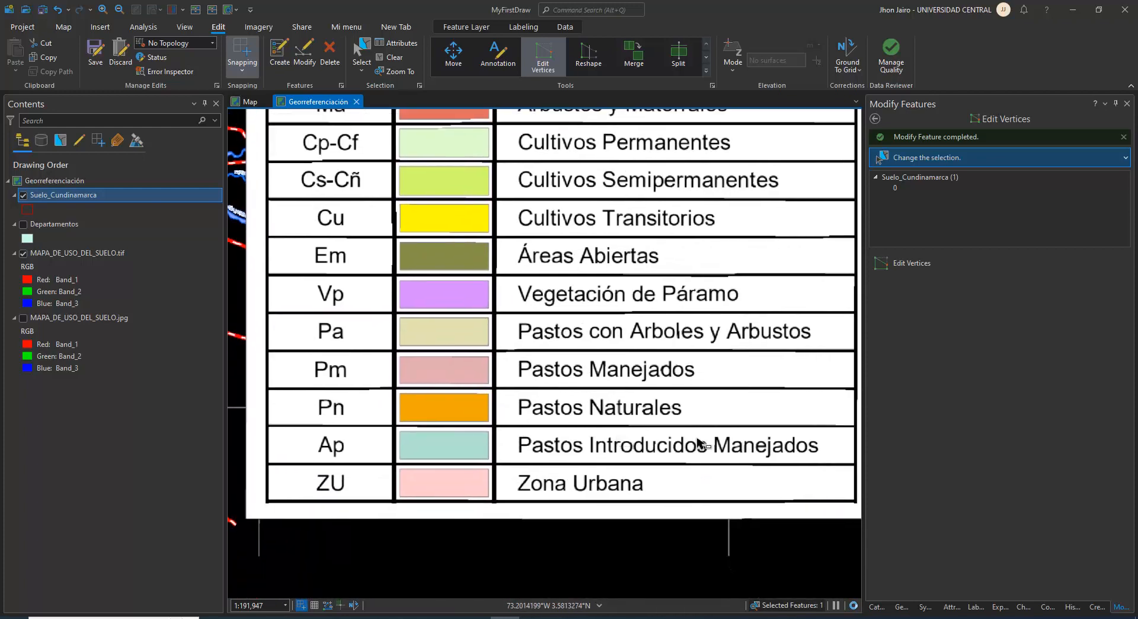
pyautogui.moveTo(698, 442); pyautogui.dragTo(663, 486)
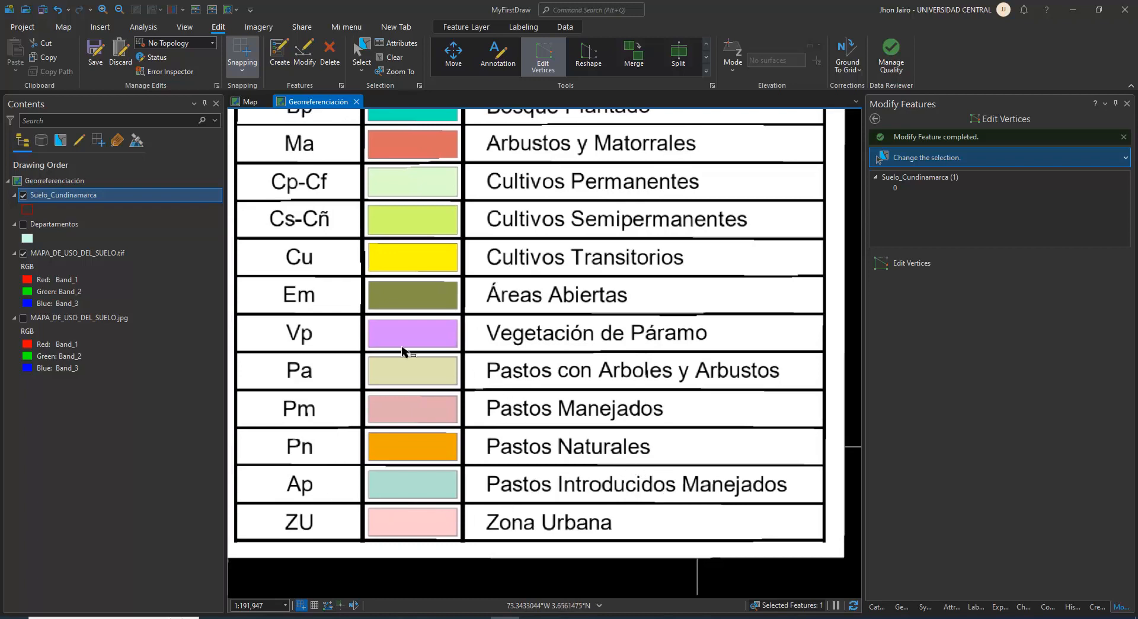
# Open the Suelo_Cundinamarca attribute table and copy the Pastos introducidos manejados nombre from an existing Ap row into the new polygon's row
pyautogui.rightClick(64, 198)
pyautogui.click(97, 162)
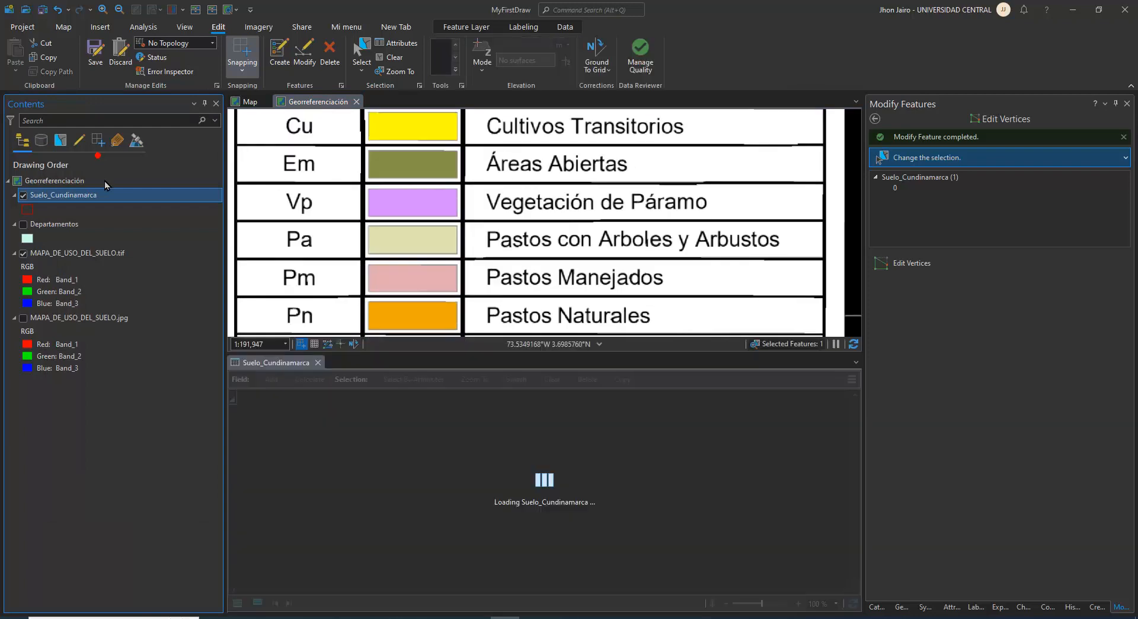
pyautogui.scroll(-2, 394, 474)
pyautogui.scroll(2, 396, 538)
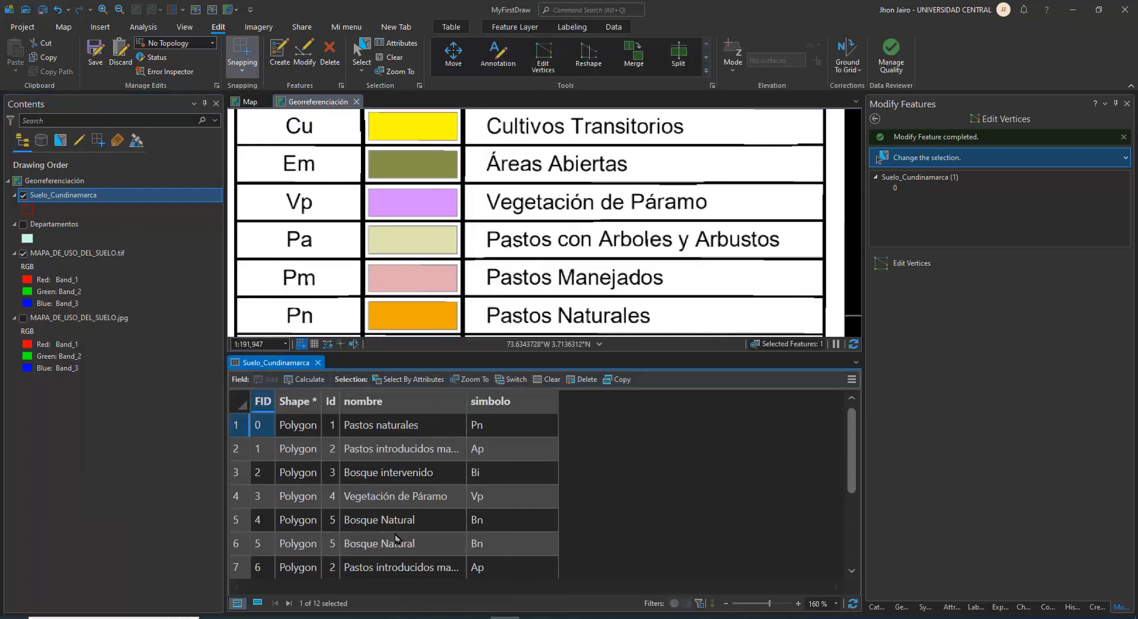
pyautogui.scroll(-3, 396, 537)
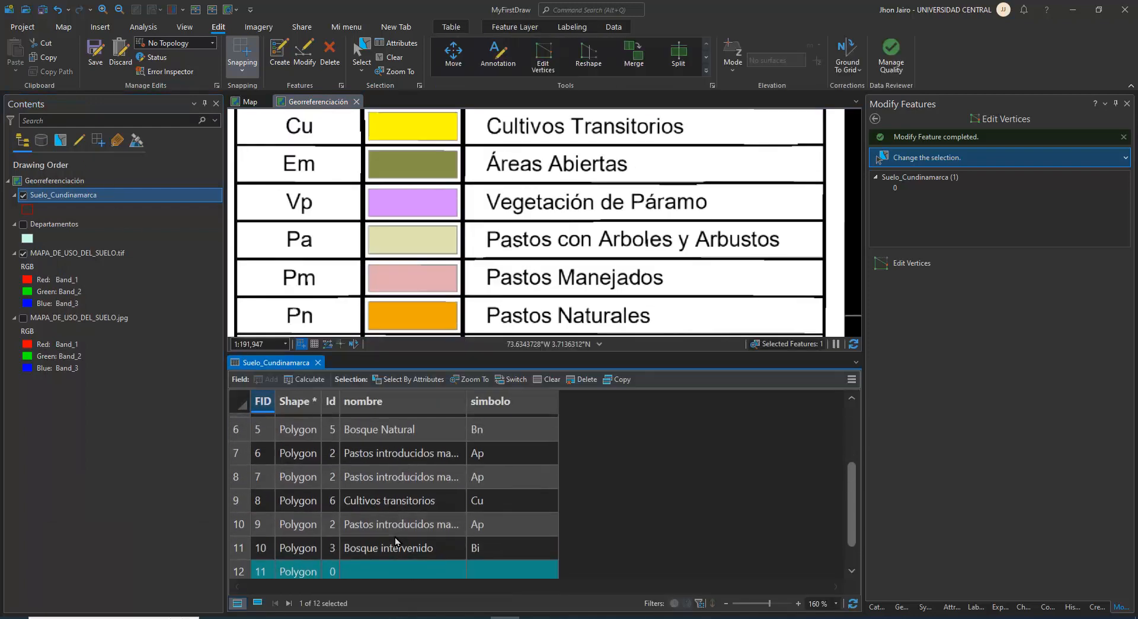
pyautogui.click(385, 478)
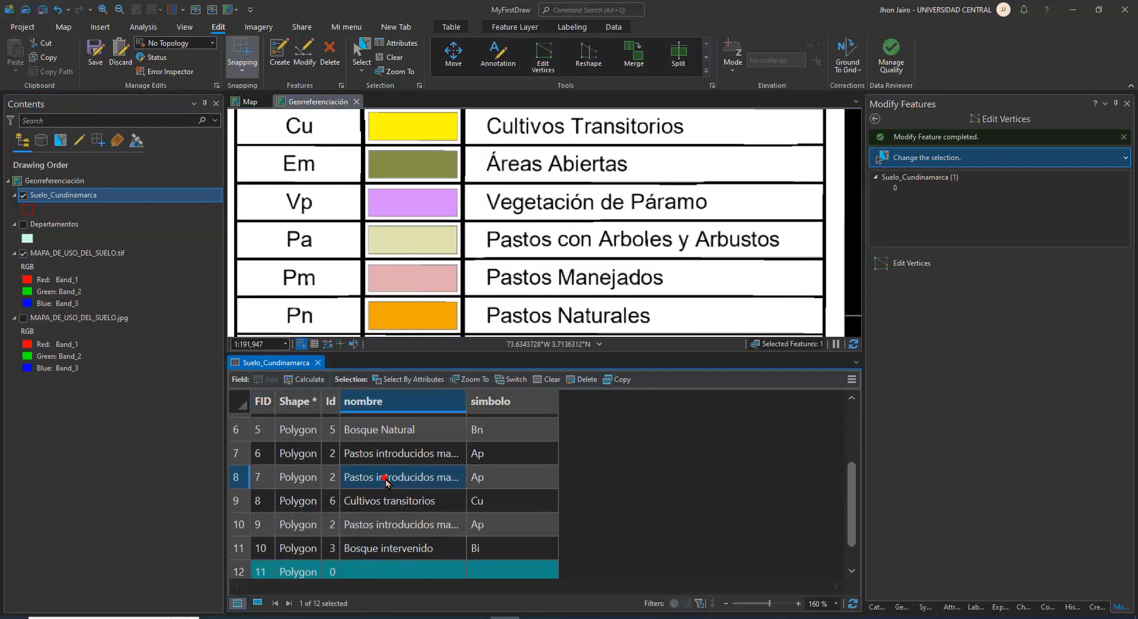
pyautogui.click(361, 574)
pyautogui.hotkey('ctrl', 'v')
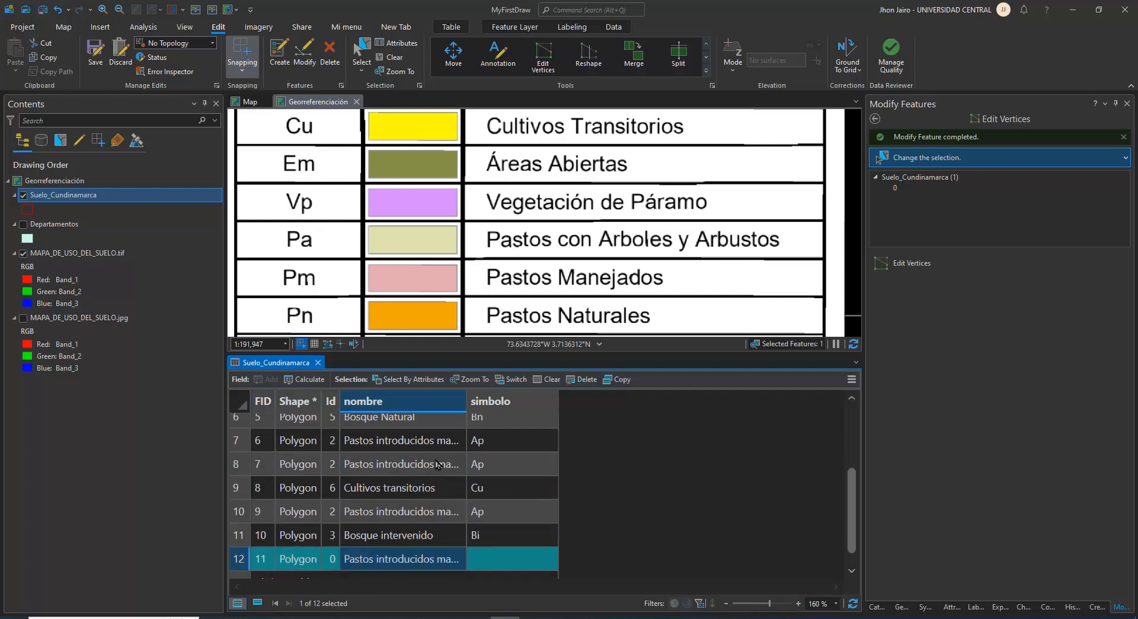
# Fill the new polygon's simbolo with Ap copied from an existing row and set its Id to 2
pyautogui.click(489, 444)
pyautogui.click(477, 557)
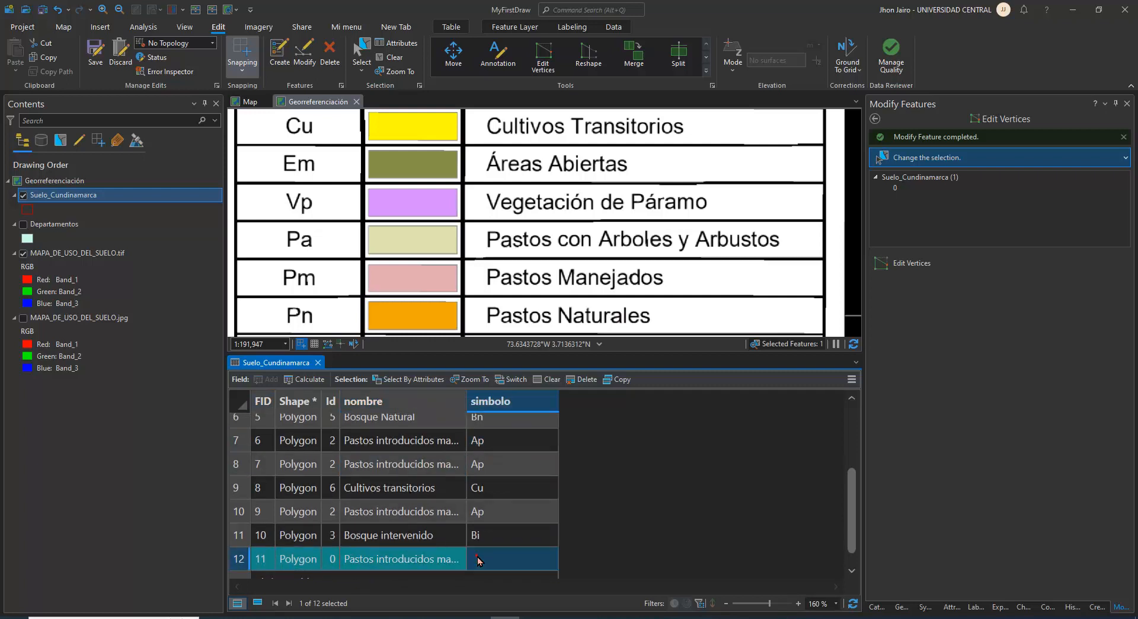
pyautogui.click(333, 558)
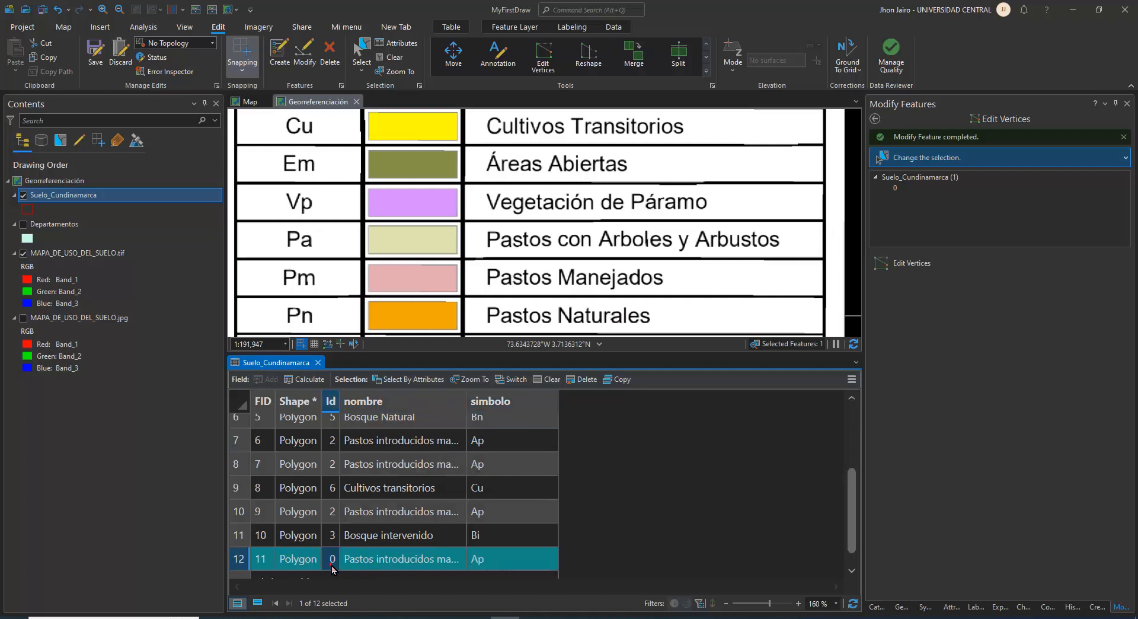
pyautogui.write('2')
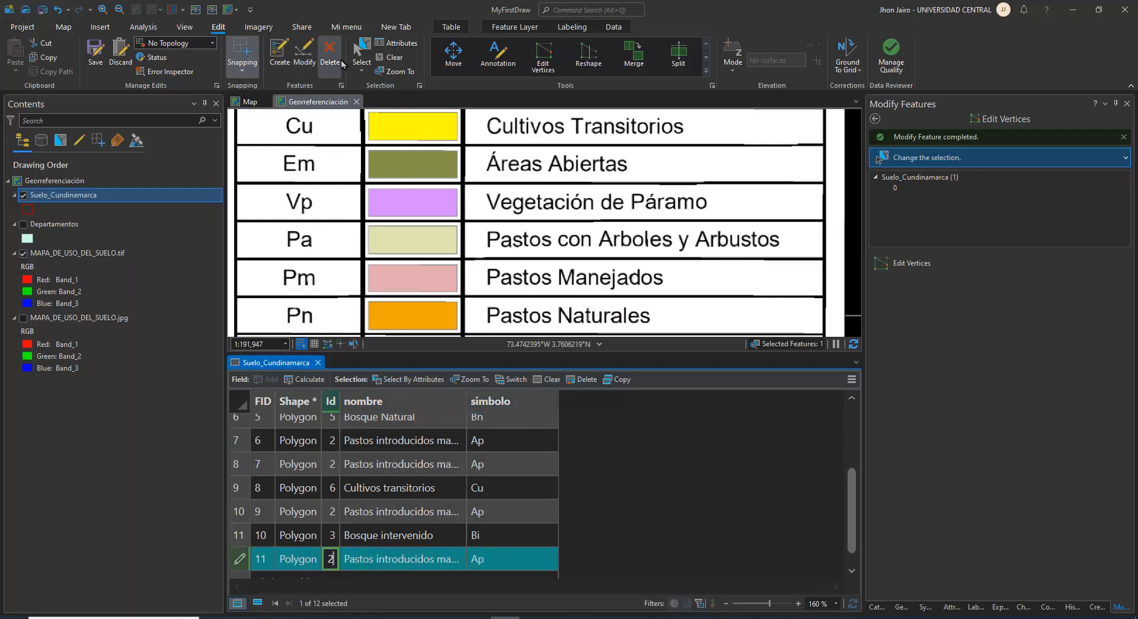
# Clear the feature selection and save the Suelo_Cundinamarca edits
pyautogui.click(391, 57)
pyautogui.click(93, 55)
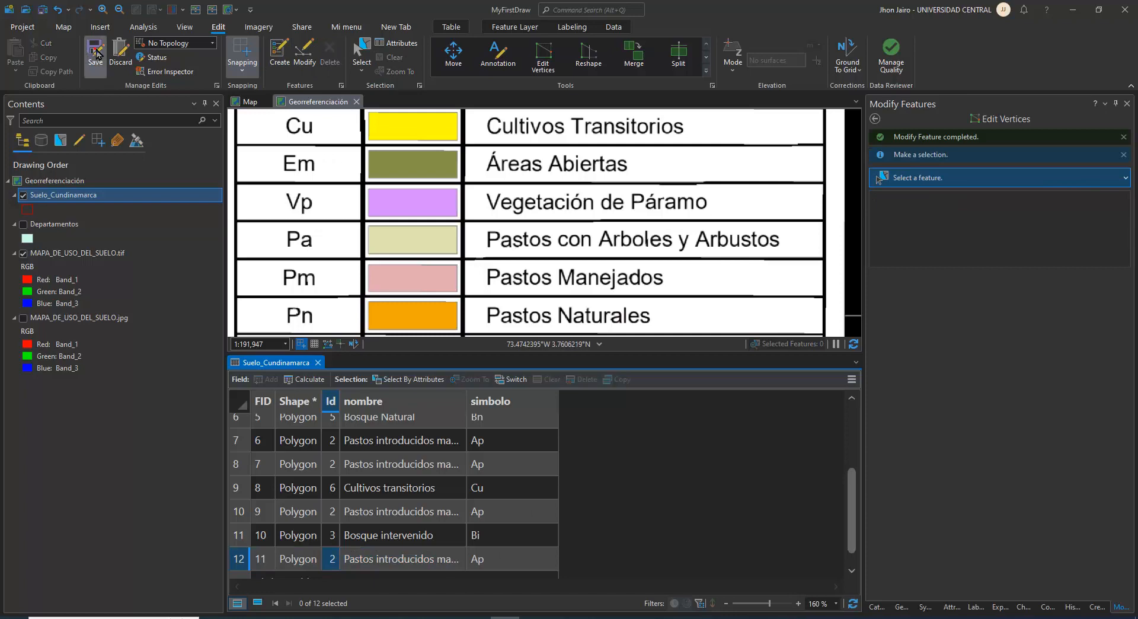
pyautogui.click(577, 332)
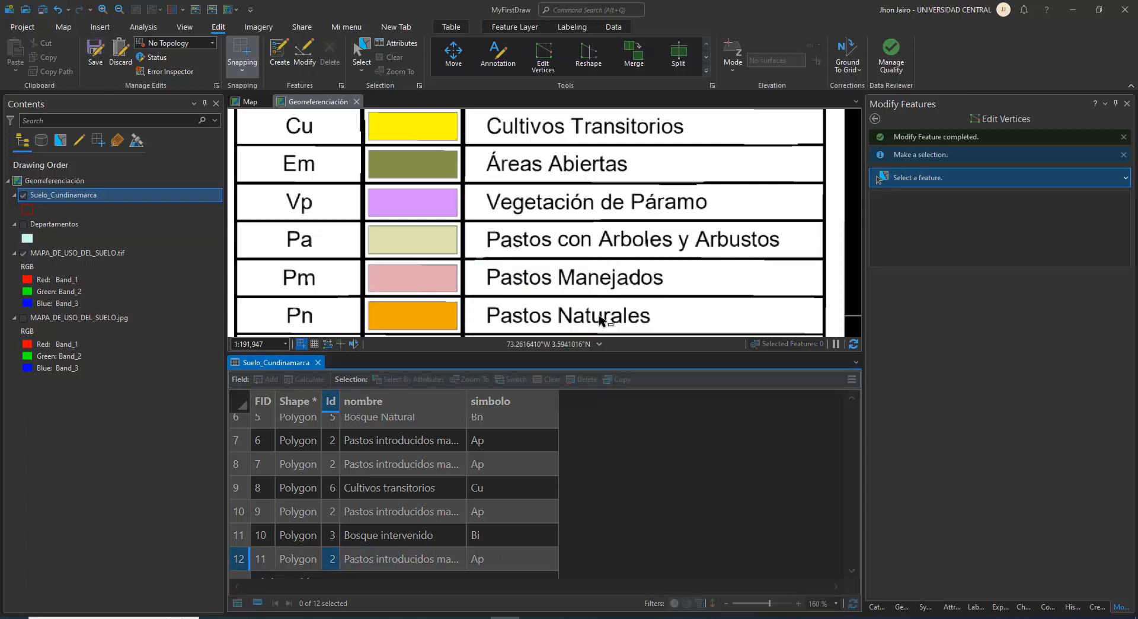
# Hide the MAPA_DE_USO_DEL_SUELO.tif layer to examine all digitized polygon outlines, and show the raster again
pyautogui.moveTo(508, 171); pyautogui.dragTo(648, 333)
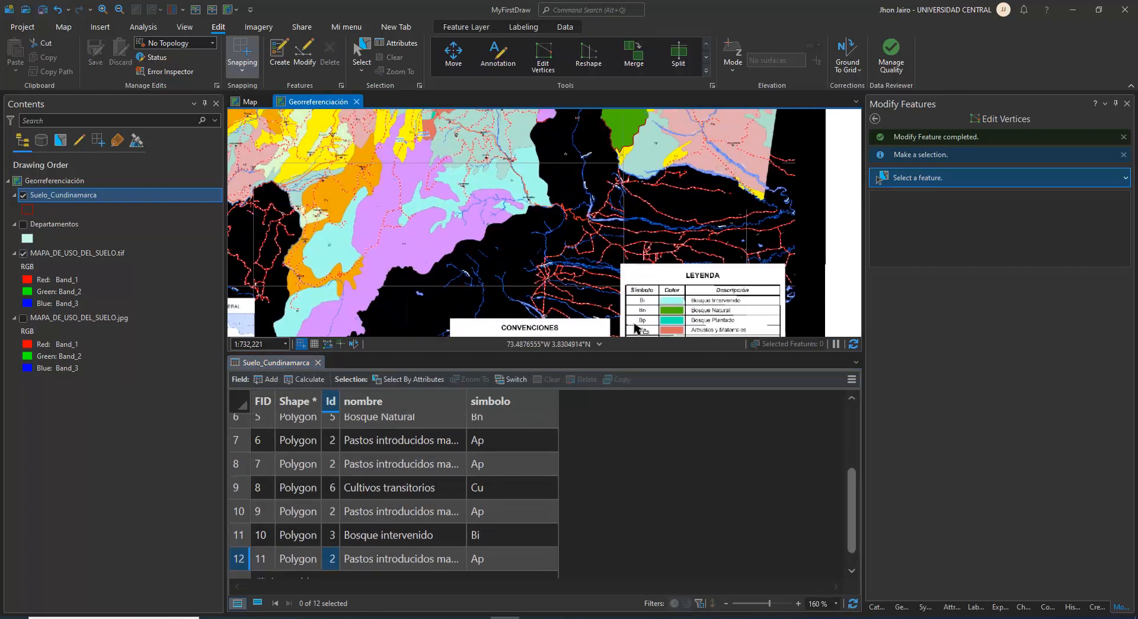
pyautogui.moveTo(533, 134); pyautogui.dragTo(574, 264)
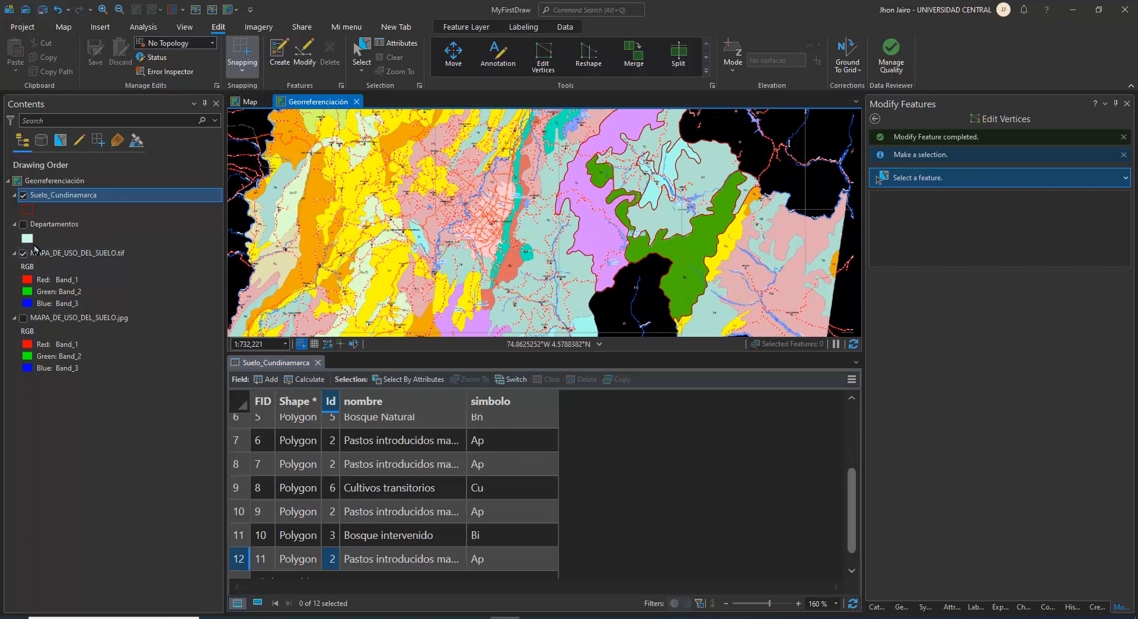
pyautogui.click(24, 254)
pyautogui.scroll(-2, 584, 216)
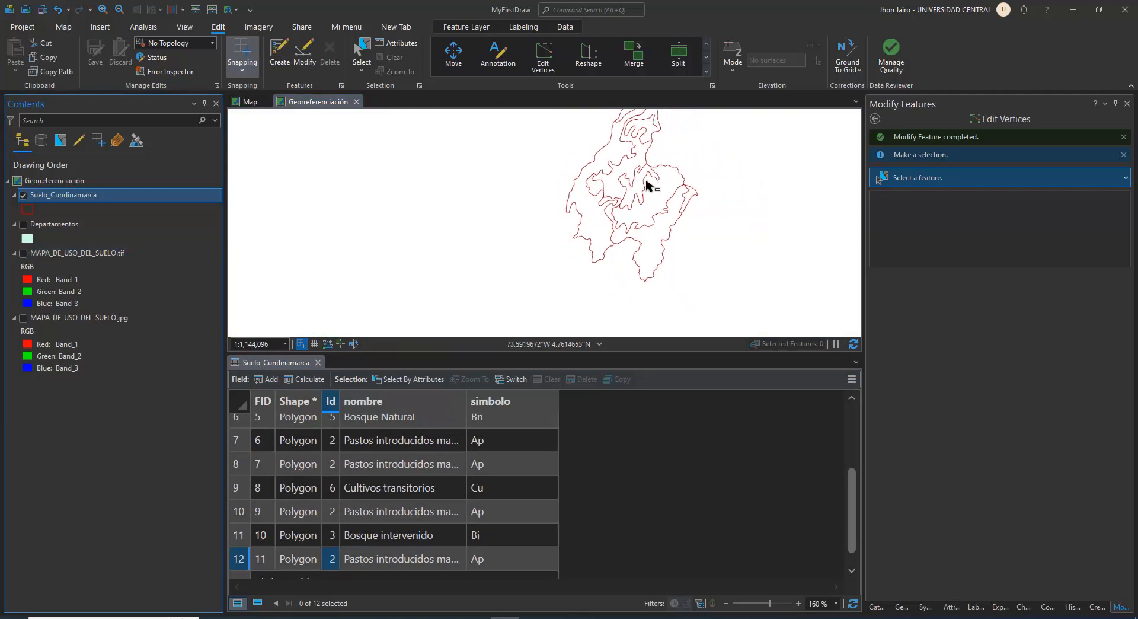
pyautogui.moveTo(628, 190); pyautogui.dragTo(588, 234)
pyautogui.scroll(3, 564, 190)
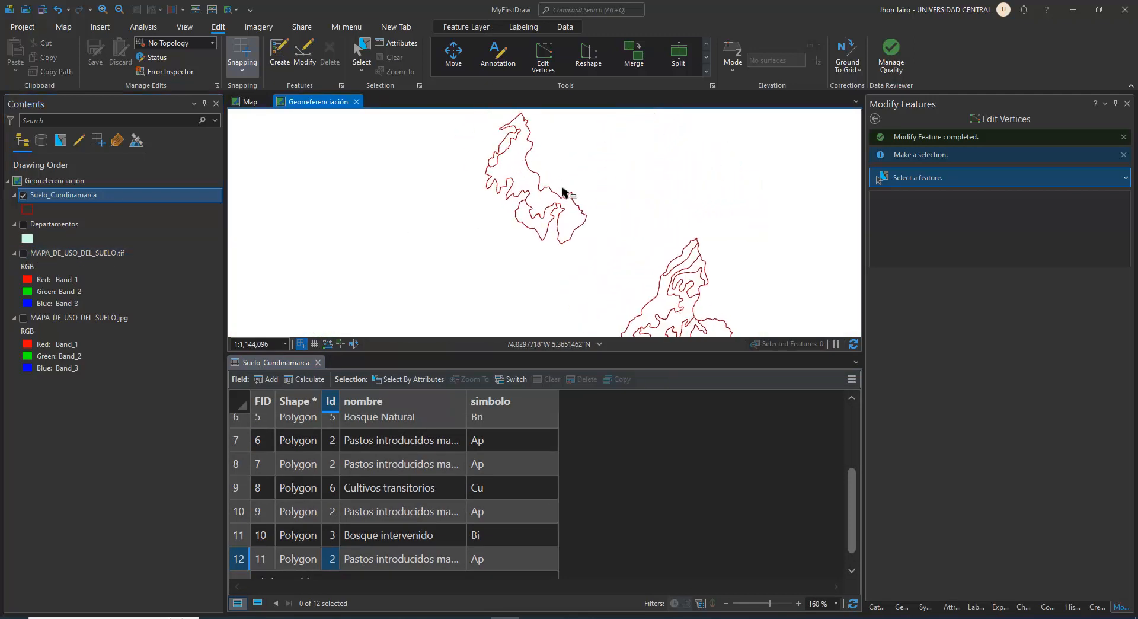
pyautogui.scroll(-2, 538, 181)
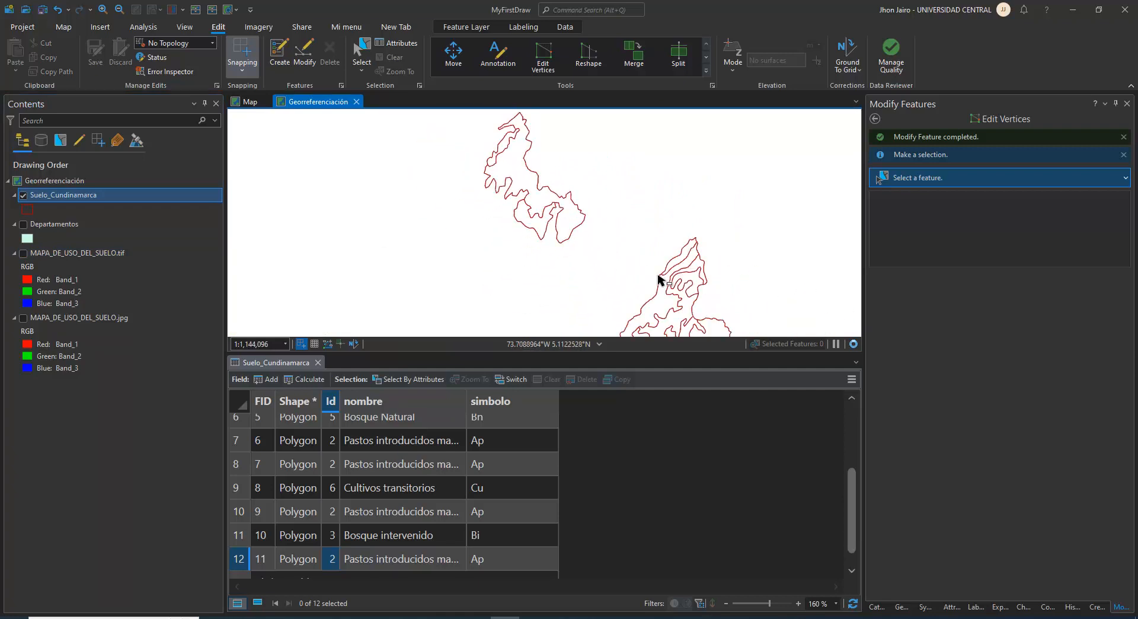
pyautogui.moveTo(659, 275); pyautogui.dragTo(609, 183)
pyautogui.scroll(2, 553, 189)
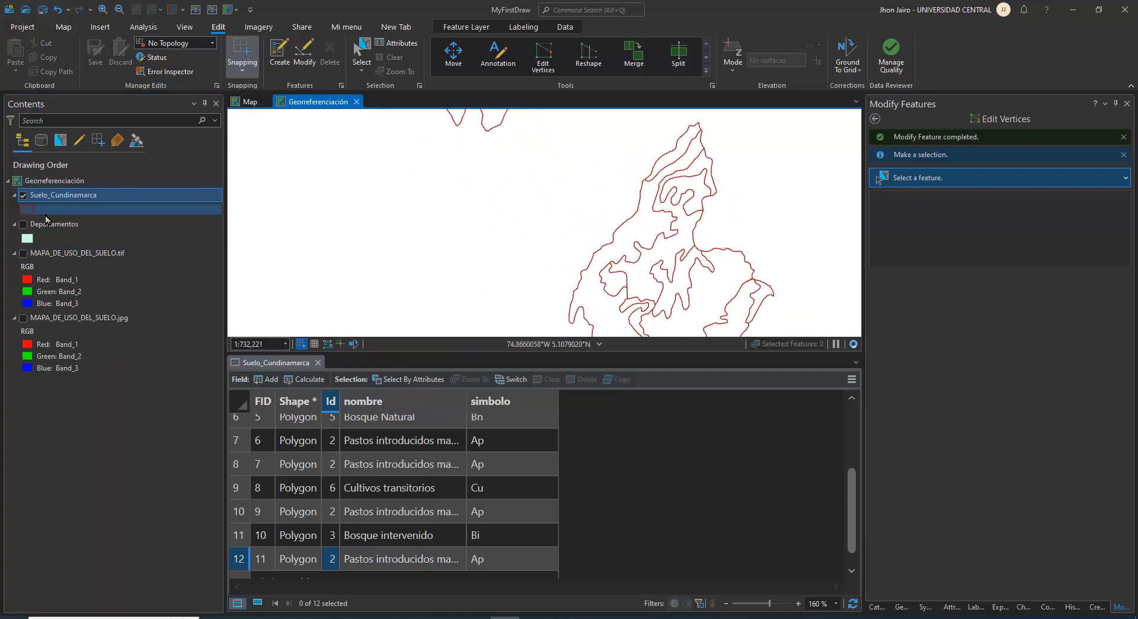
pyautogui.click(23, 253)
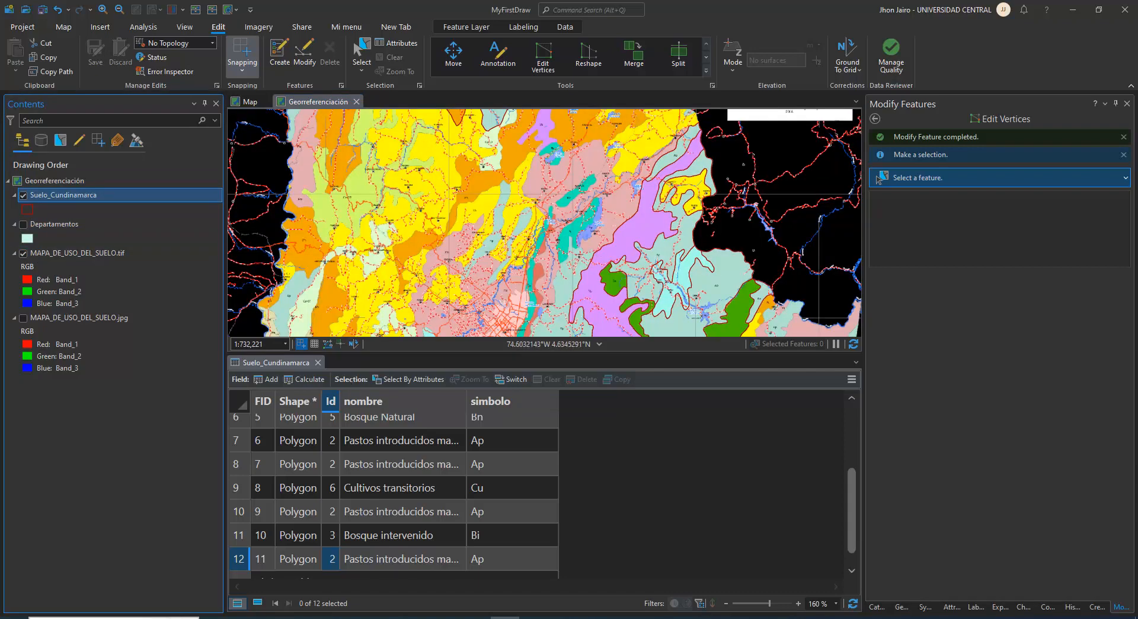
# Open the Windows Magnifier (Lupa) to view the attribute table enlarged
pyautogui.press('super')
pyautogui.write('lup')
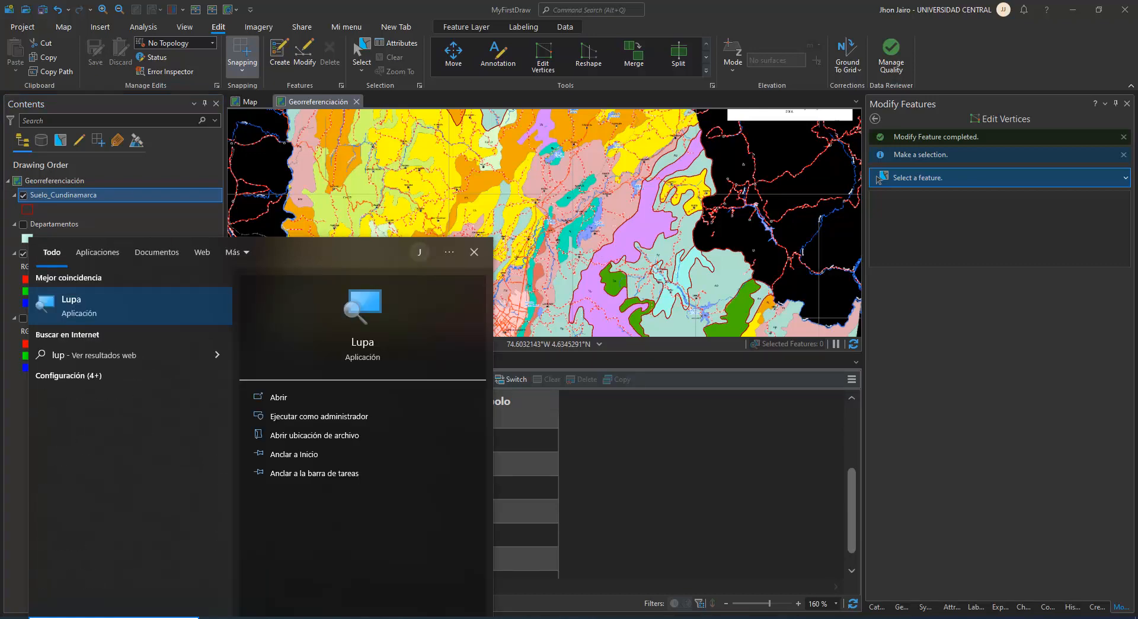
pyautogui.press('Return')
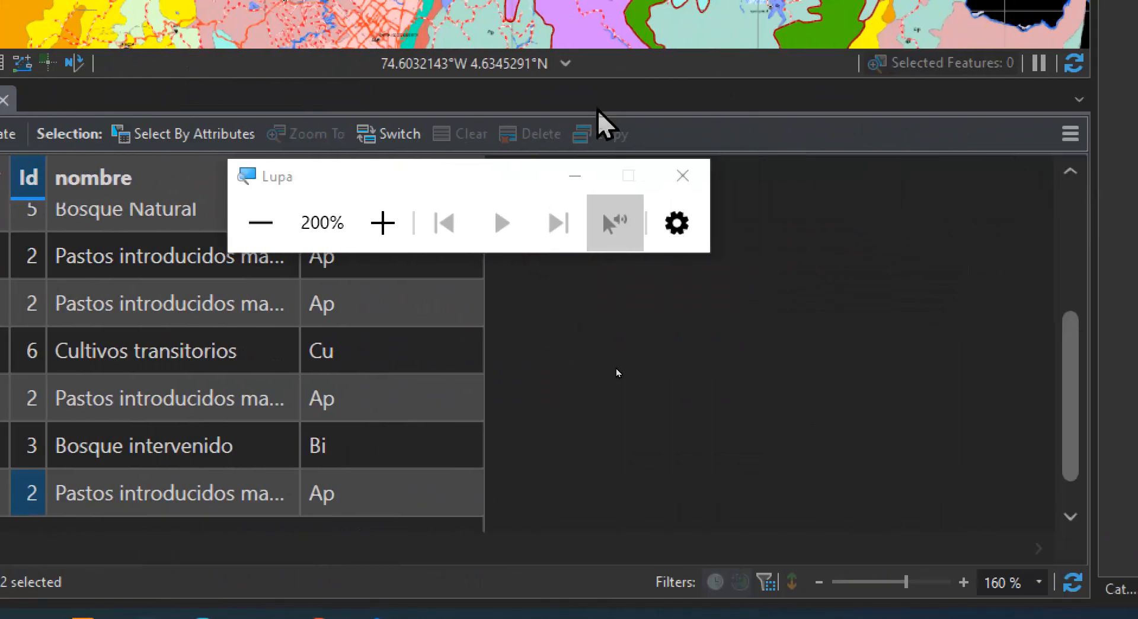
pyautogui.click(574, 175)
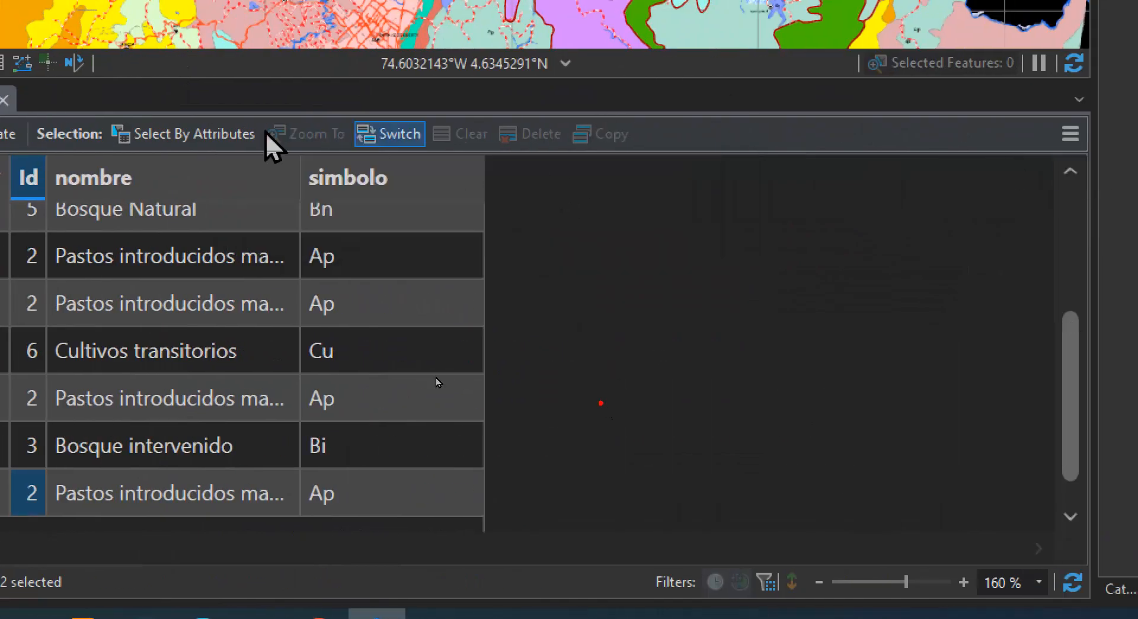
# Select rows 7 to 12 of the Suelo_Cundinamarca table one by one to compare their simbolo values, and clear the selection
pyautogui.click(608, 263)
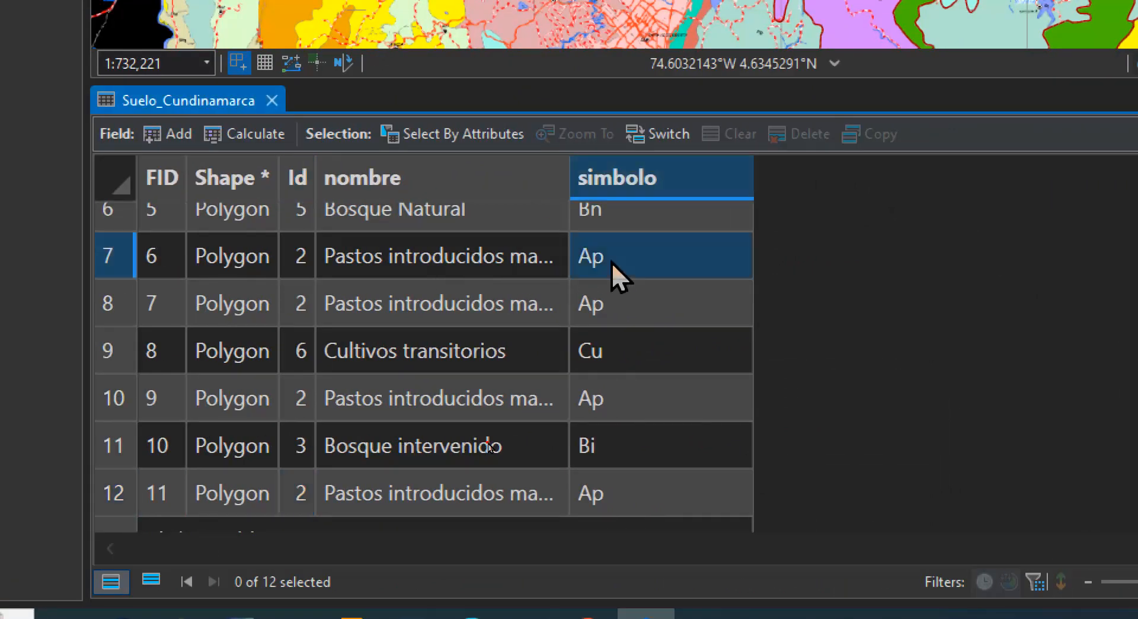
pyautogui.click(109, 261)
pyautogui.click(113, 293)
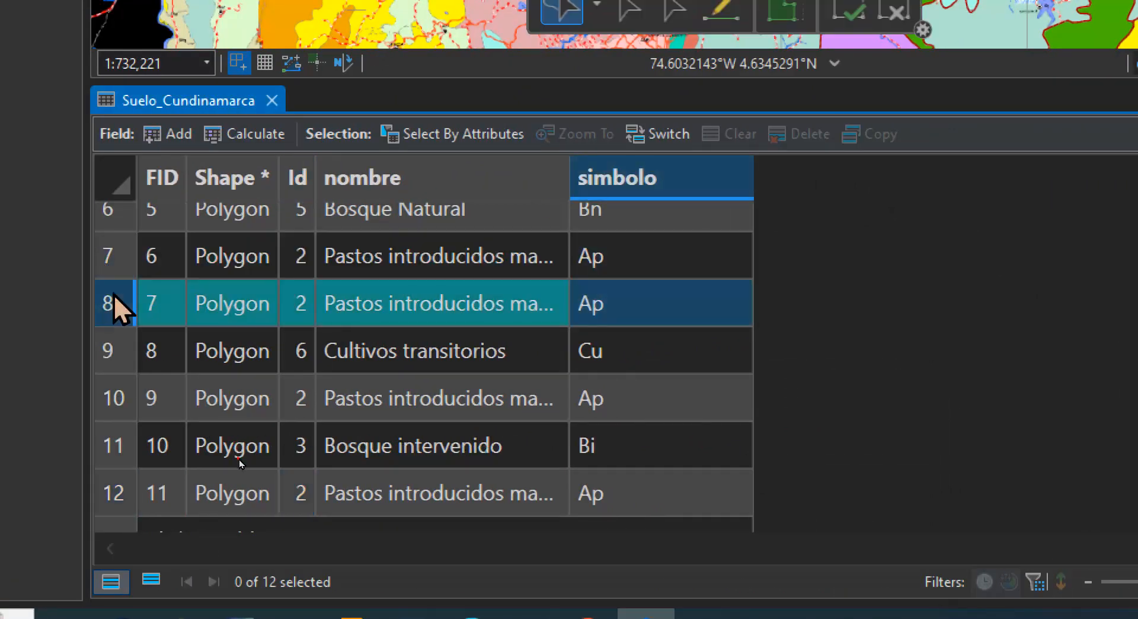
pyautogui.click(110, 348)
pyautogui.click(109, 401)
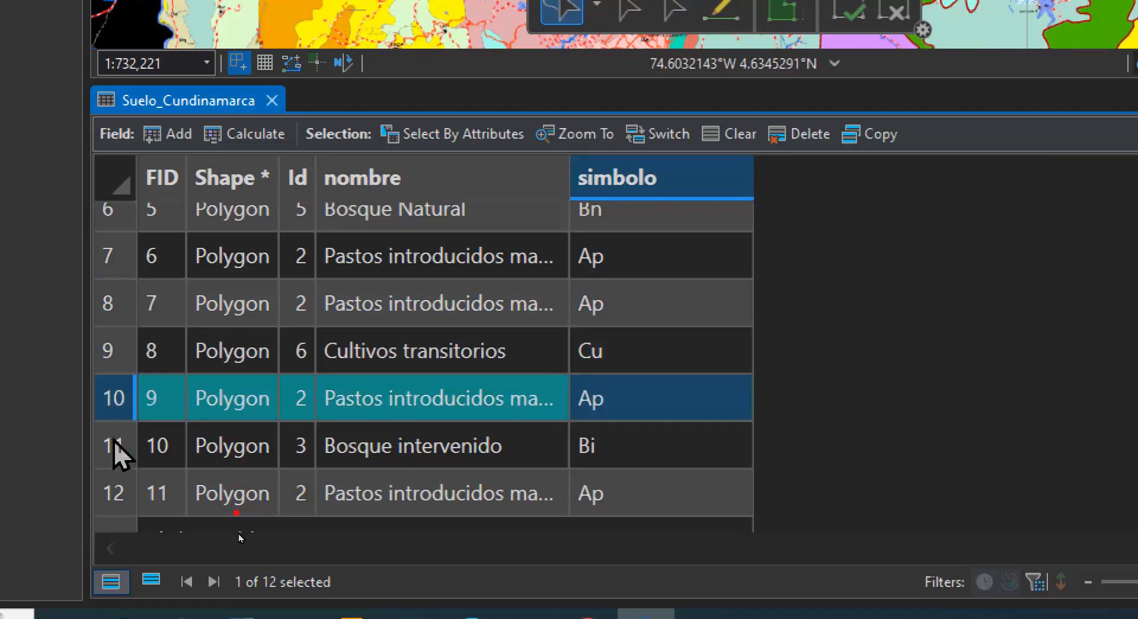
pyautogui.click(112, 447)
pyautogui.click(111, 495)
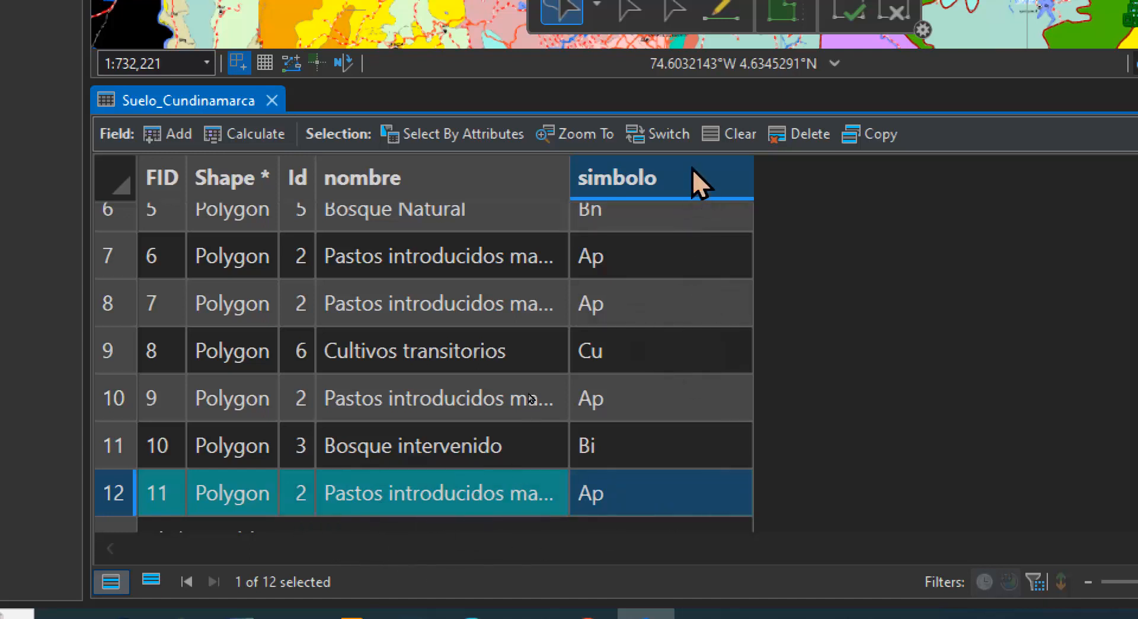
pyautogui.click(720, 128)
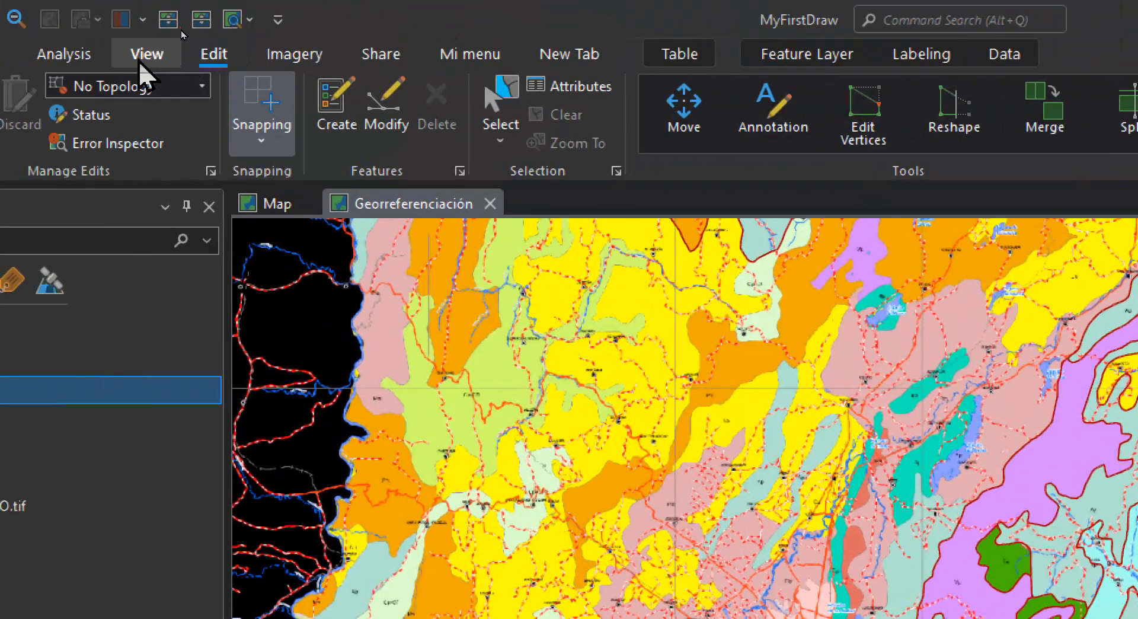
# Search the geoprocessing tools for dissolve and open Dissolve (Data Management Tools)
pyautogui.click(95, 55)
pyautogui.click(340, 94)
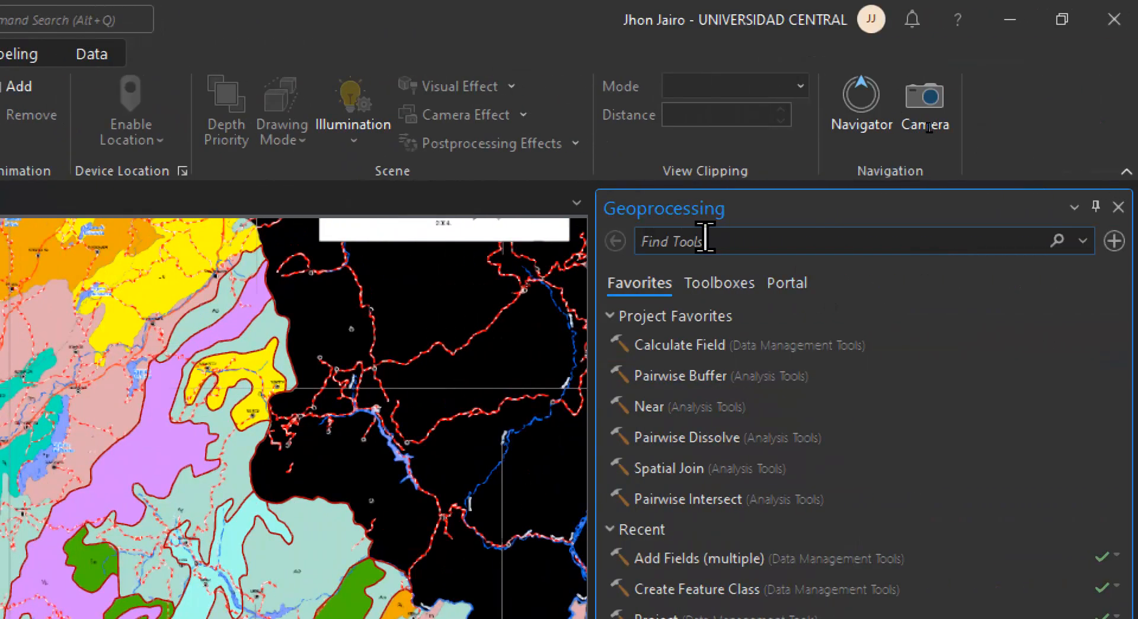
pyautogui.click(875, 240)
pyautogui.write('diss')
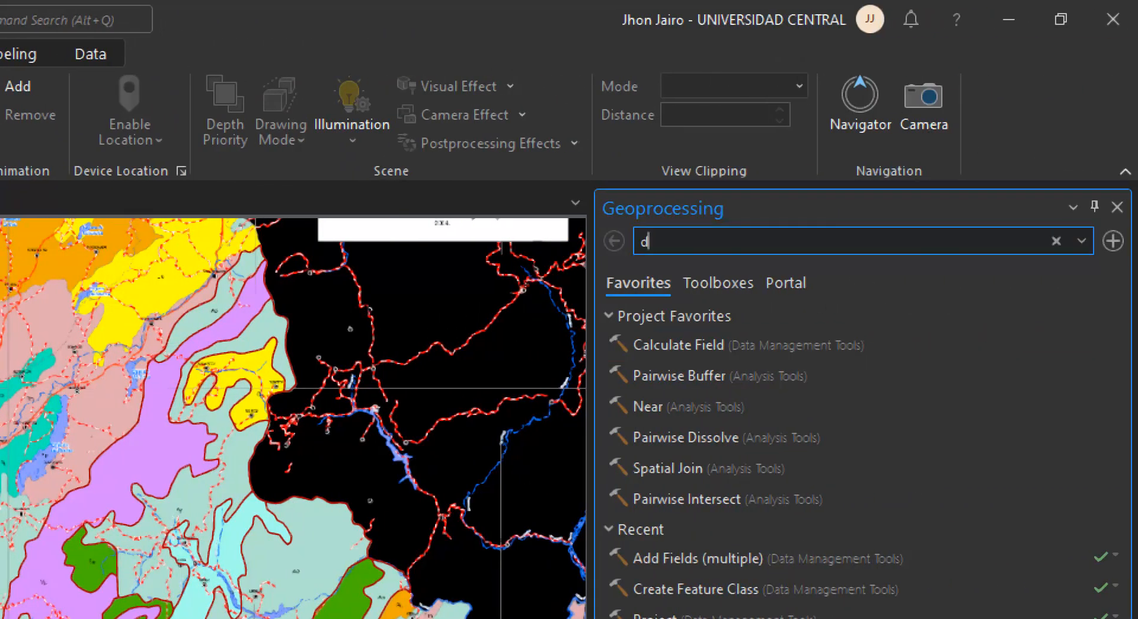
pyautogui.write('olve')
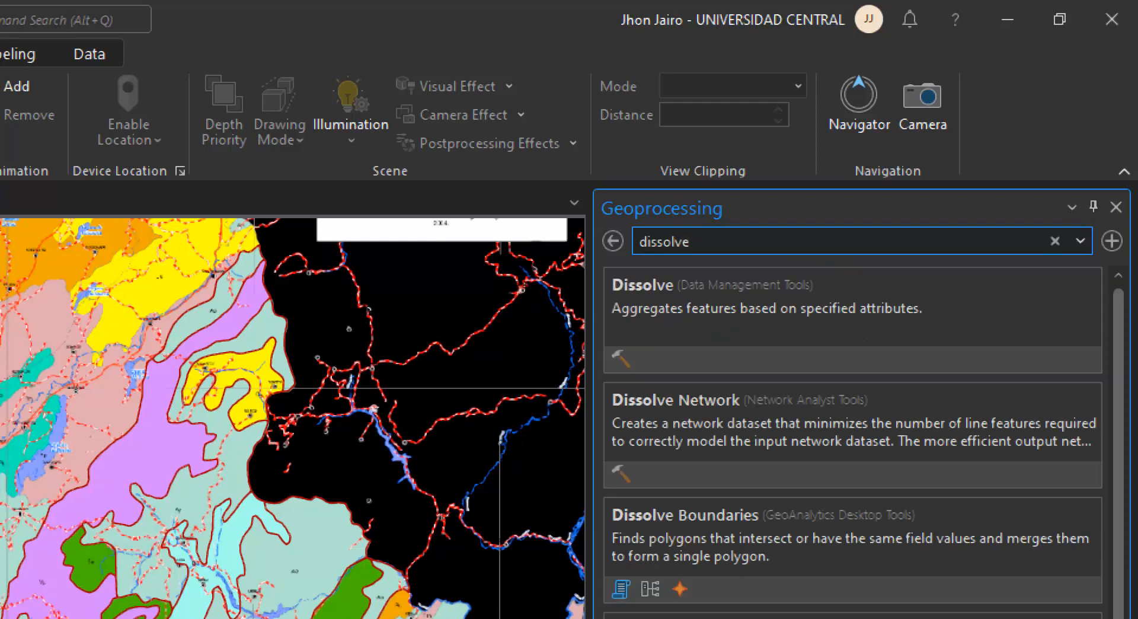
pyautogui.click(862, 289)
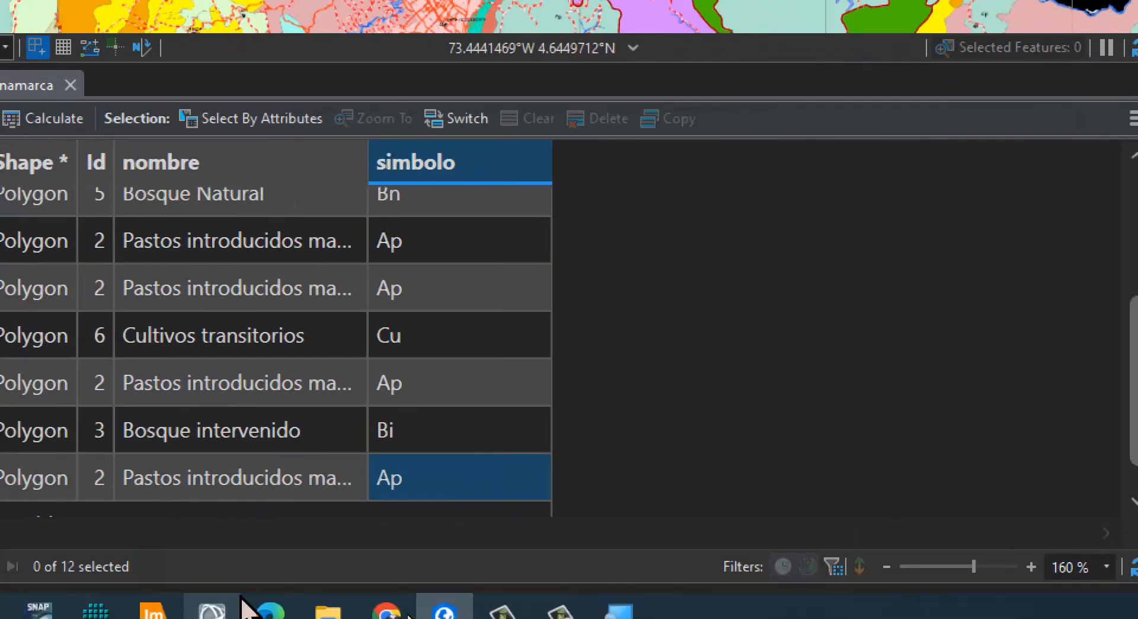
# Set the Windows Magnifier (Lupa) to 100% and switch to Chrome
pyautogui.click(619, 612)
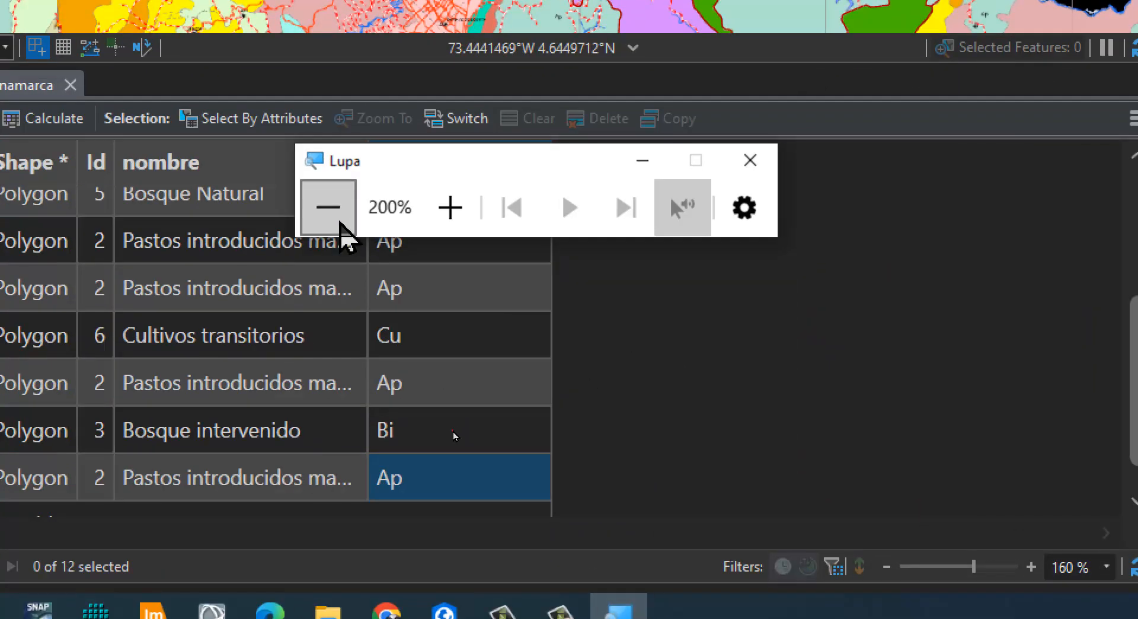
pyautogui.click(329, 208)
pyautogui.click(476, 618)
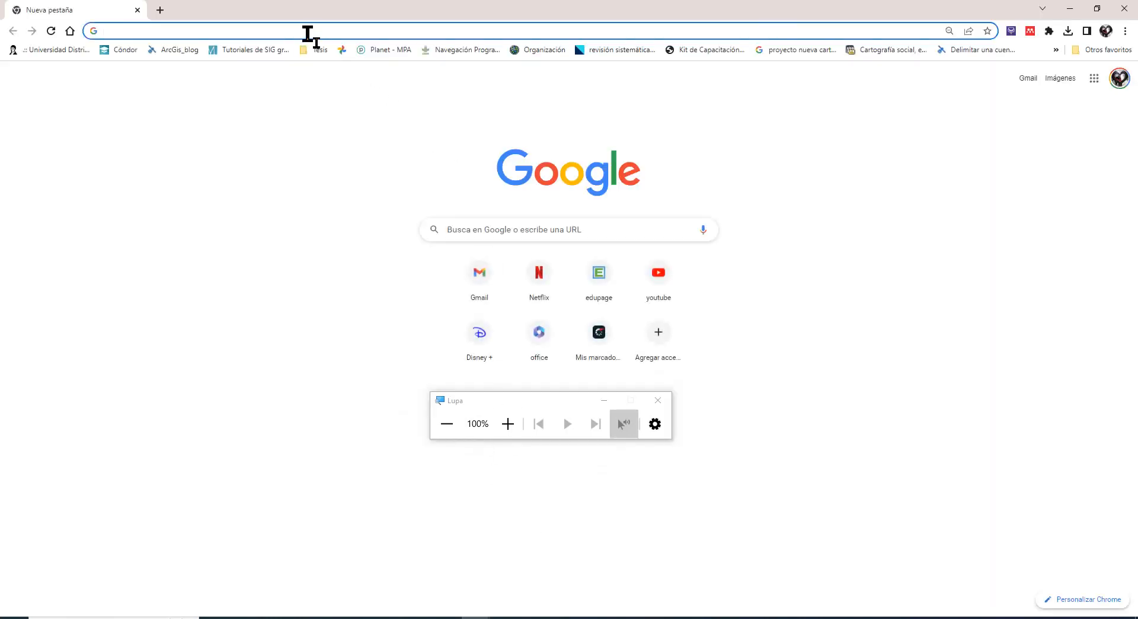
# Search Google for dissolve and refine the search to dissolve arcgis
pyautogui.click(307, 34)
pyautogui.write('dissolve')
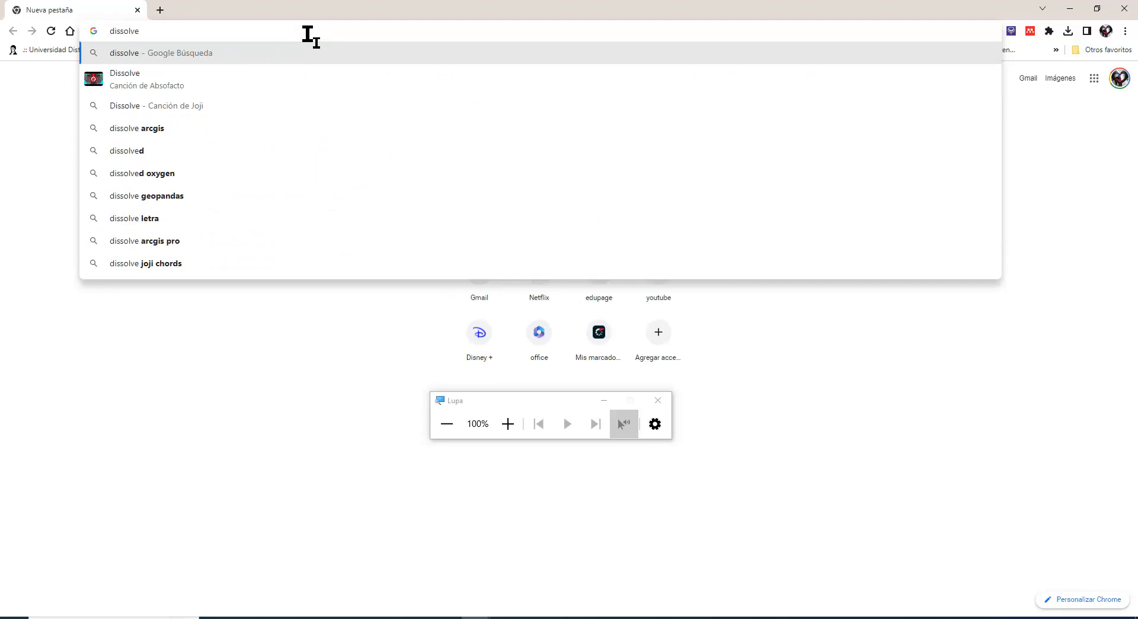
pyautogui.press('Return')
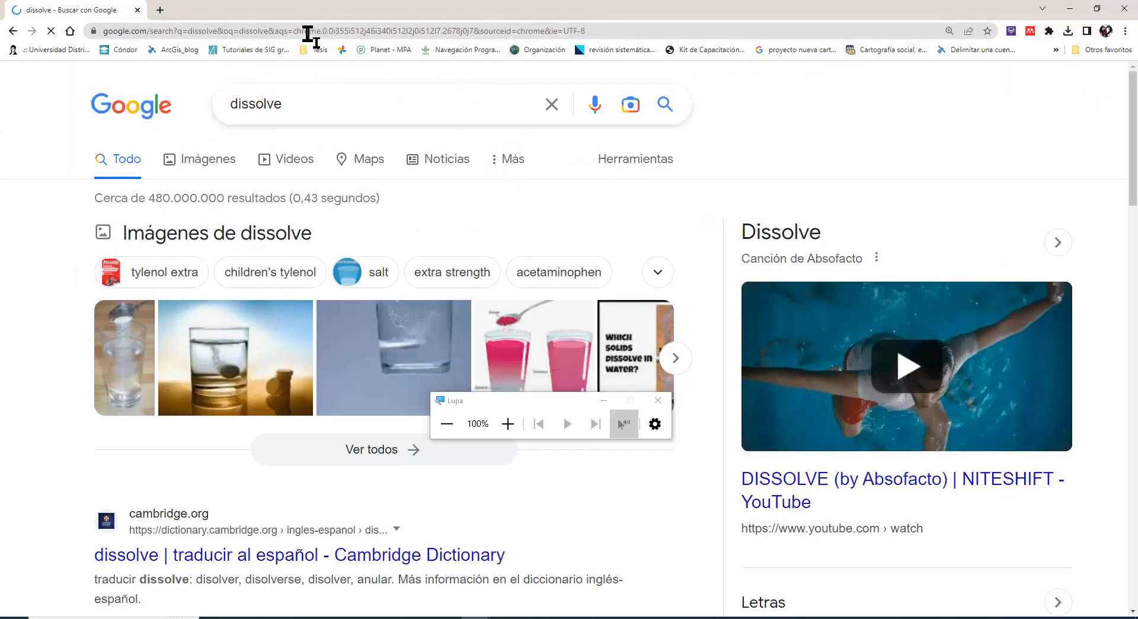
pyautogui.scroll(-1, 290, 160)
pyautogui.click(329, 70)
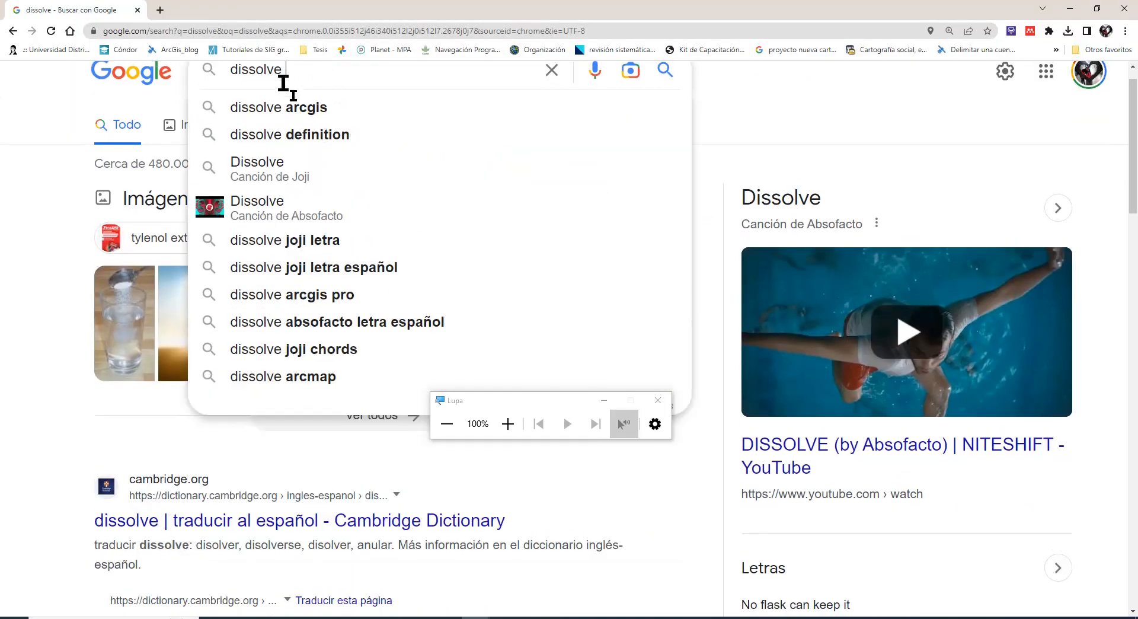
pyautogui.click(294, 107)
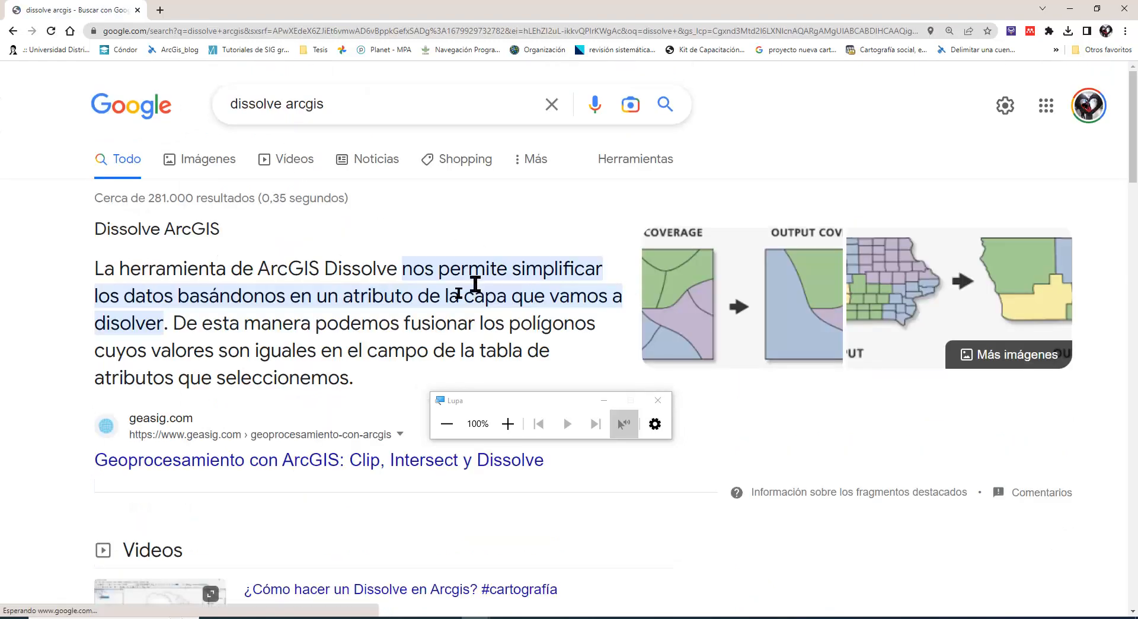
# Examine the Dissolve section of the geasig.com article on Geoprocesamiento con ArcGIS and return to the search results
pyautogui.click(175, 463)
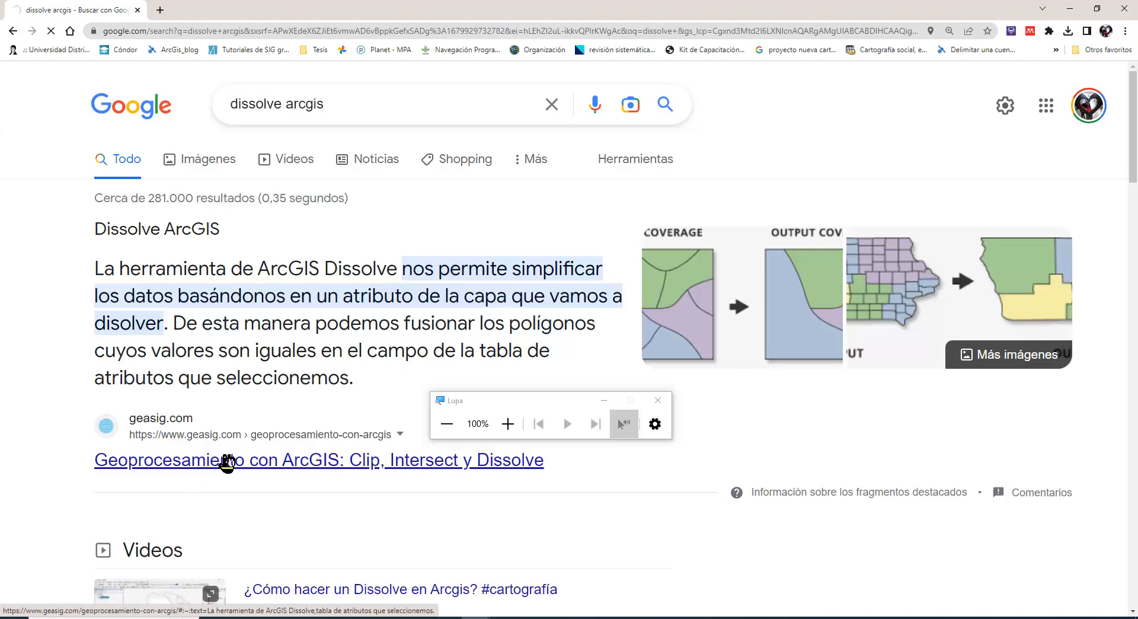
pyautogui.click(790, 290)
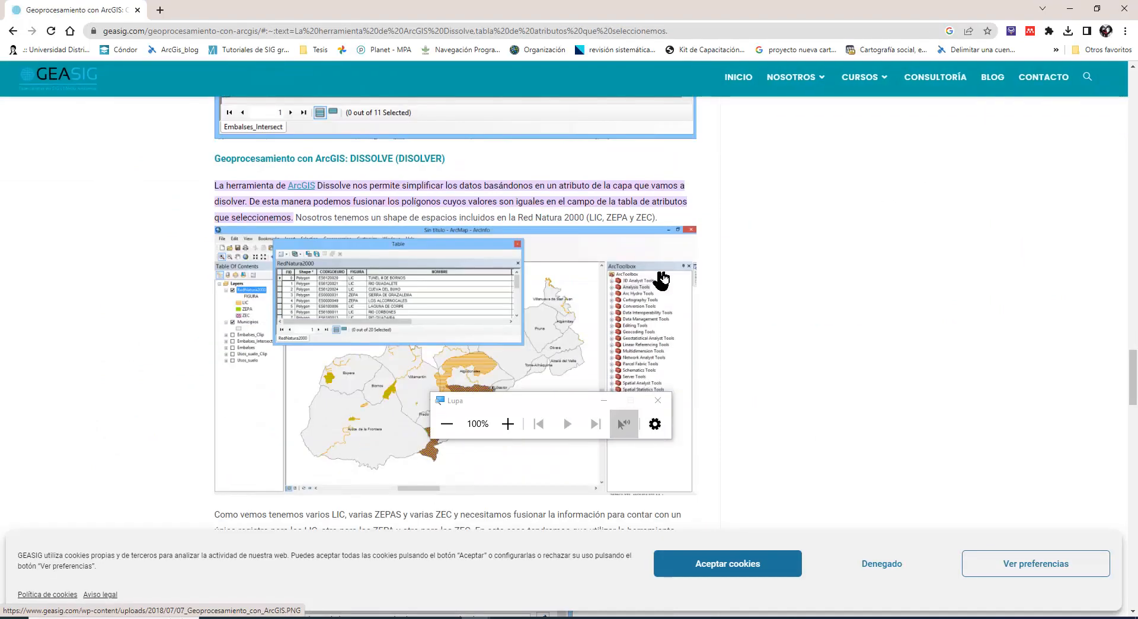
pyautogui.scroll(-9, 662, 281)
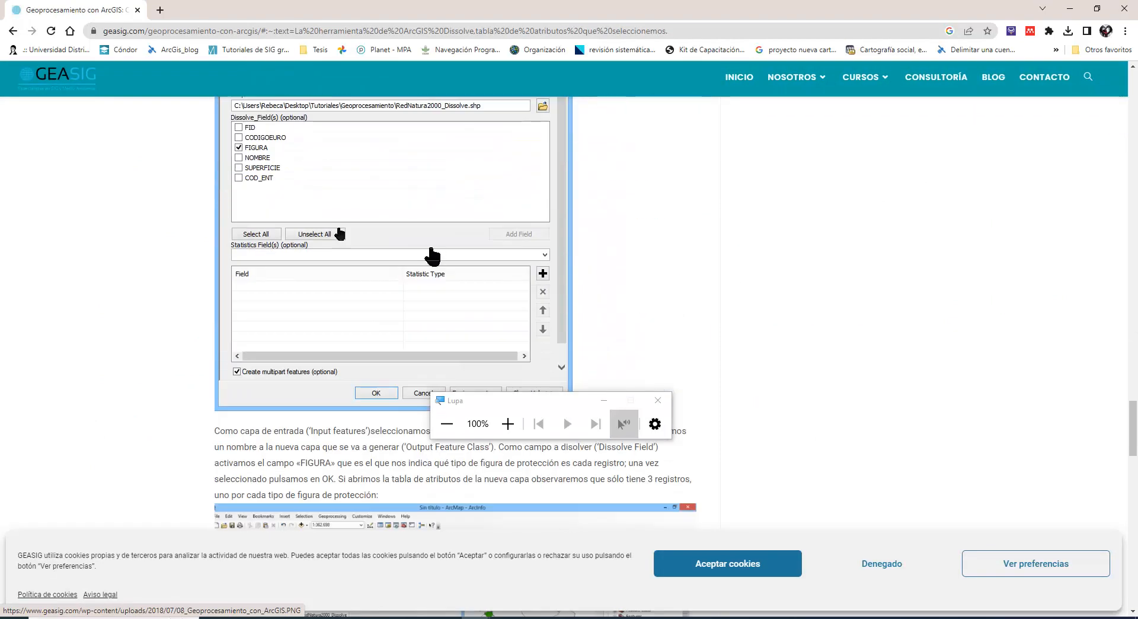
pyautogui.click(11, 31)
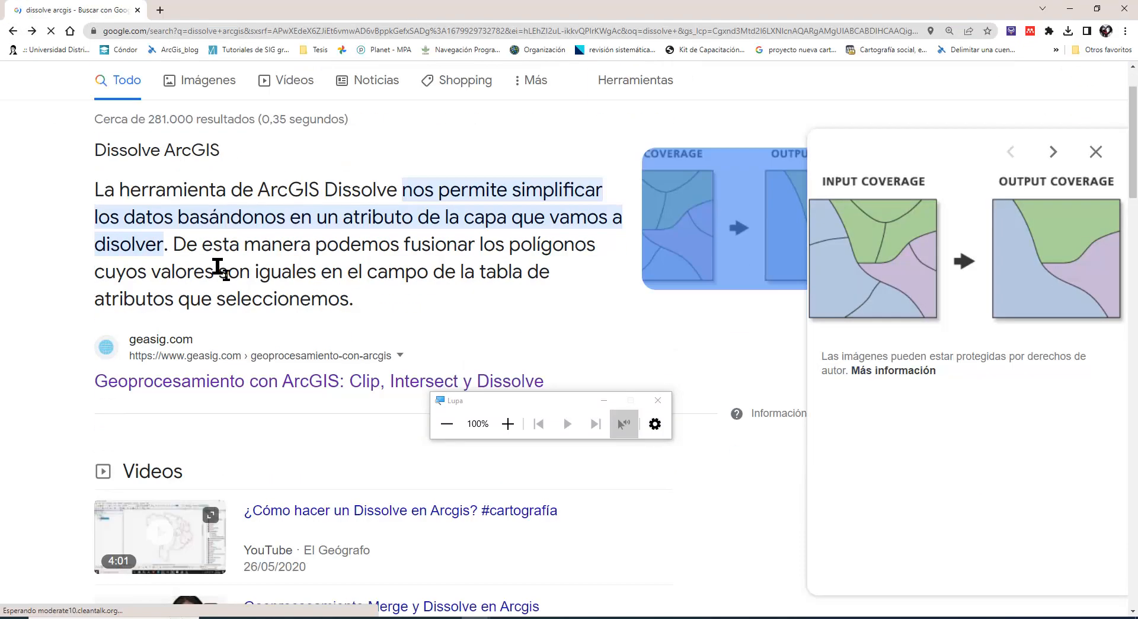
# Open the ArcGIS Pro reference page Disolver (Administración de datos) from the search results
pyautogui.scroll(-10, 220, 270)
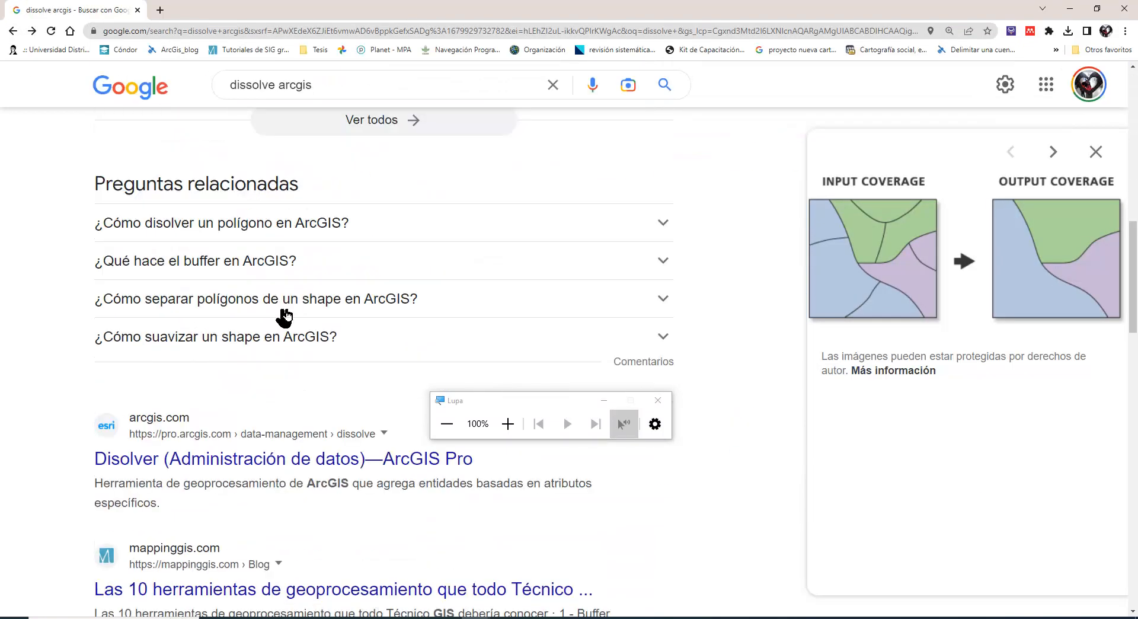
pyautogui.scroll(-1, 285, 314)
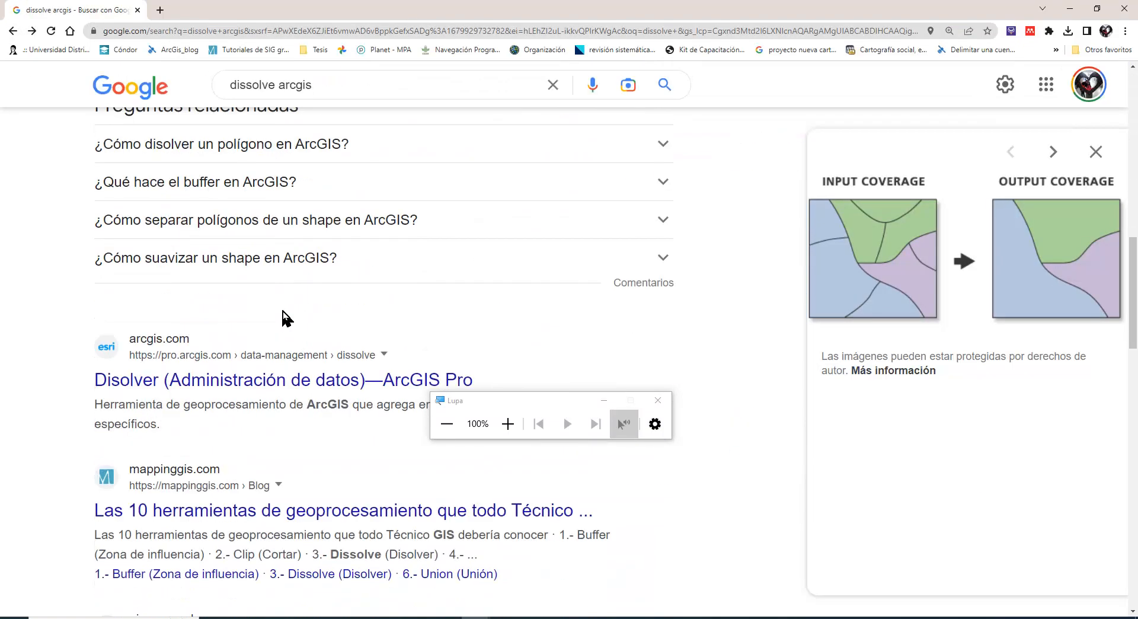
pyautogui.click(165, 387)
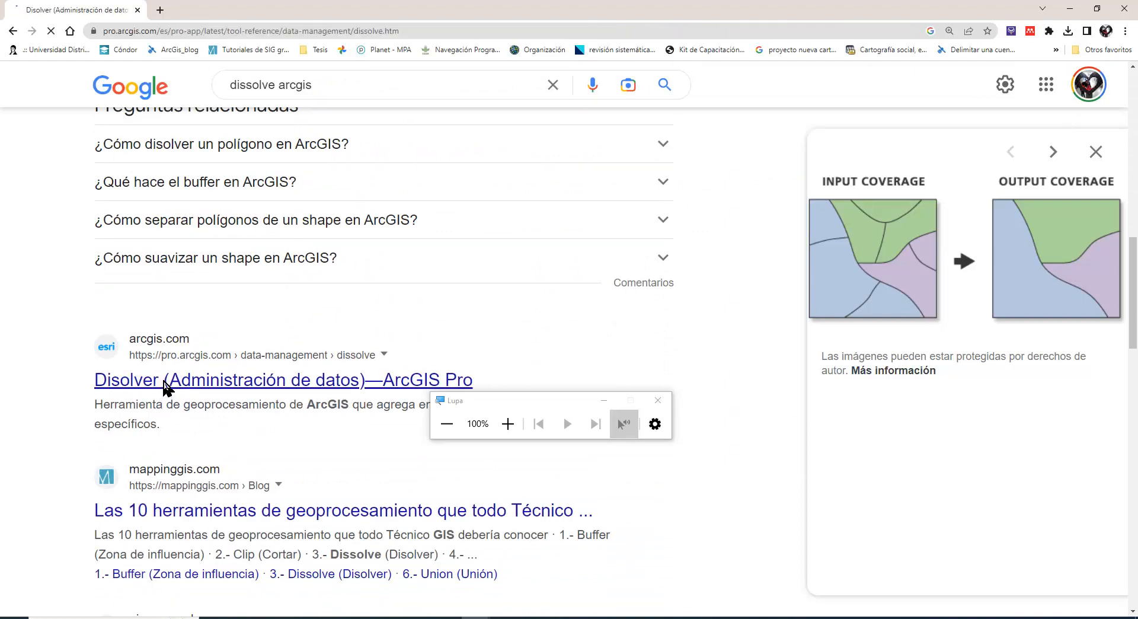
# Minimize the Lupa window and examine the input and output polygons in the Disolver page's Ilustración section
pyautogui.scroll(-1, 538, 246)
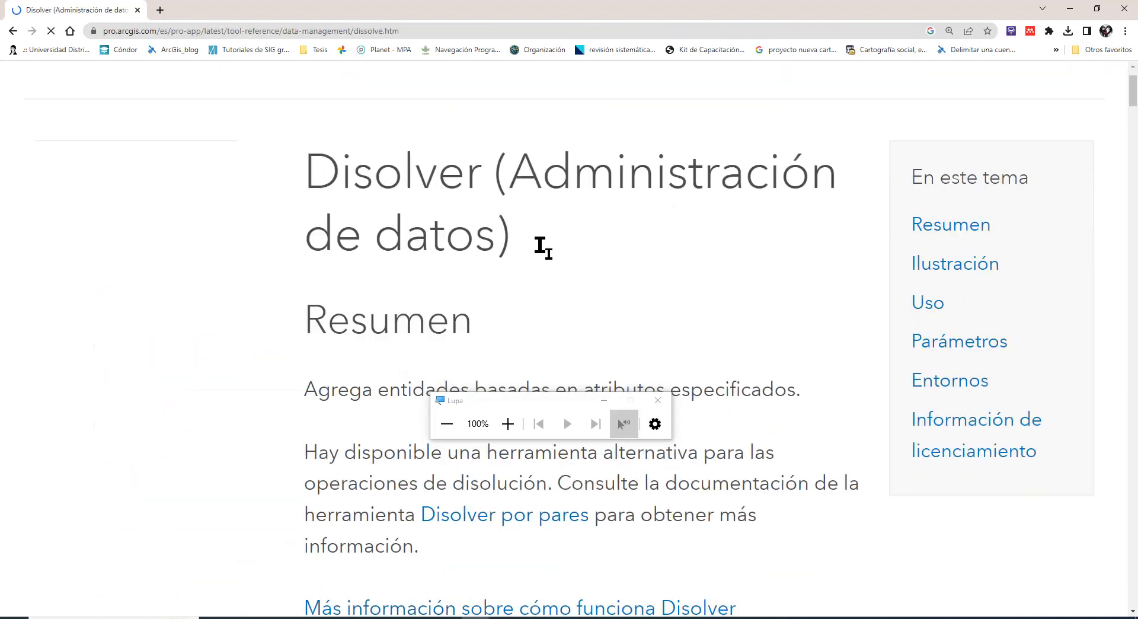
pyautogui.scroll(-4, 537, 255)
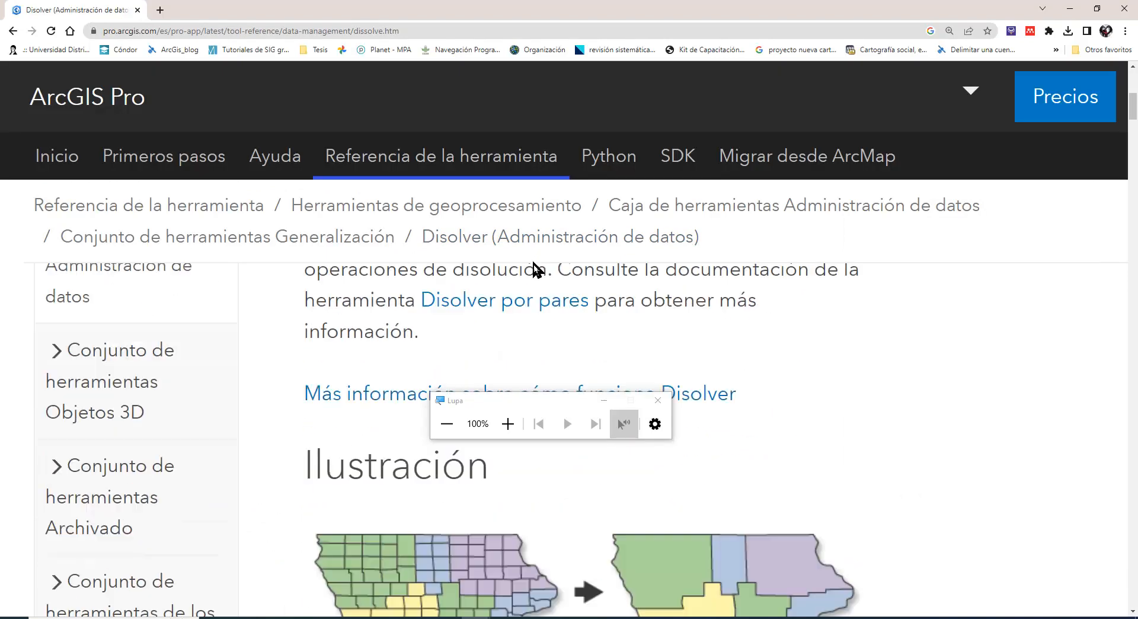
pyautogui.click(604, 401)
pyautogui.scroll(-2, 604, 402)
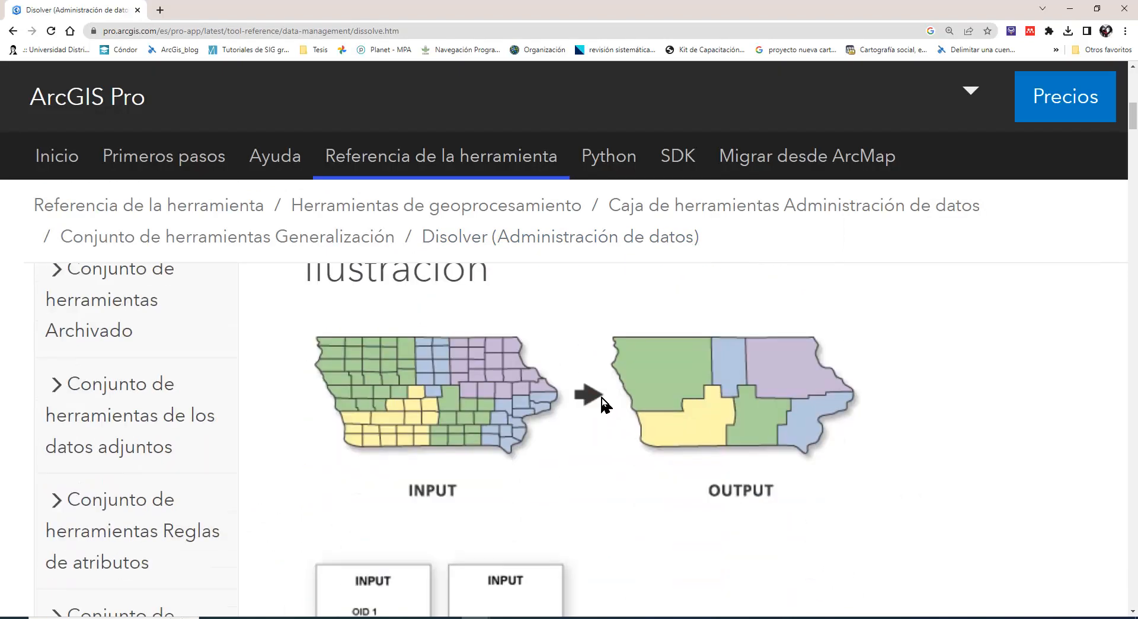
pyautogui.scroll(-1, 596, 403)
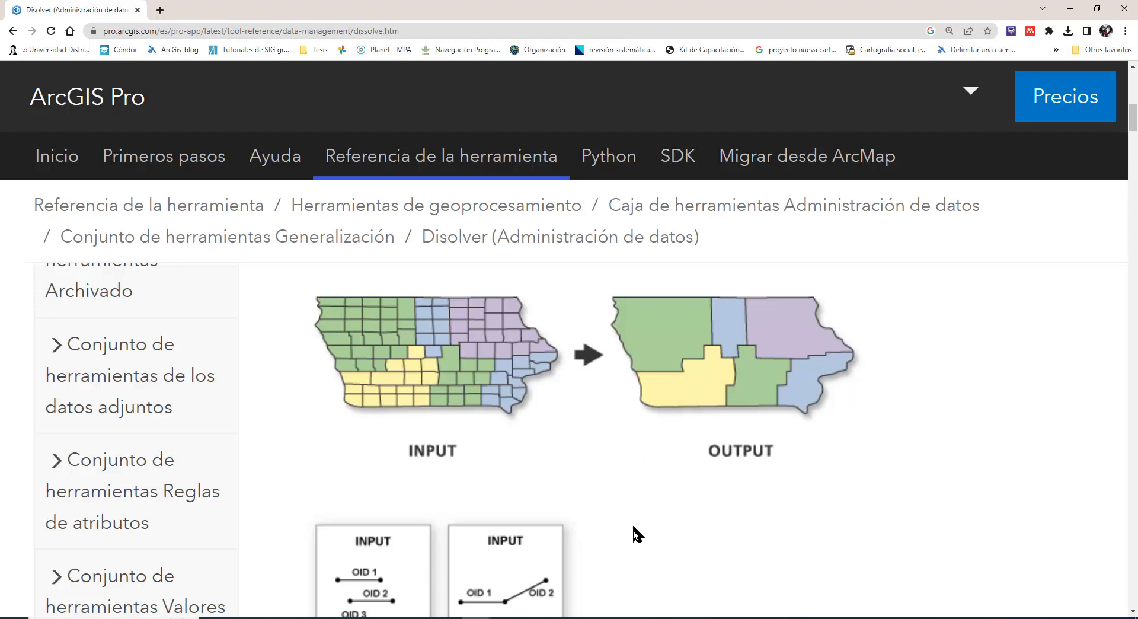
# Switch to ArcGIS Pro and set Suelo_Cundinamarca as the Dissolve tool's input features
pyautogui.hotkey('alt', 'Tab')
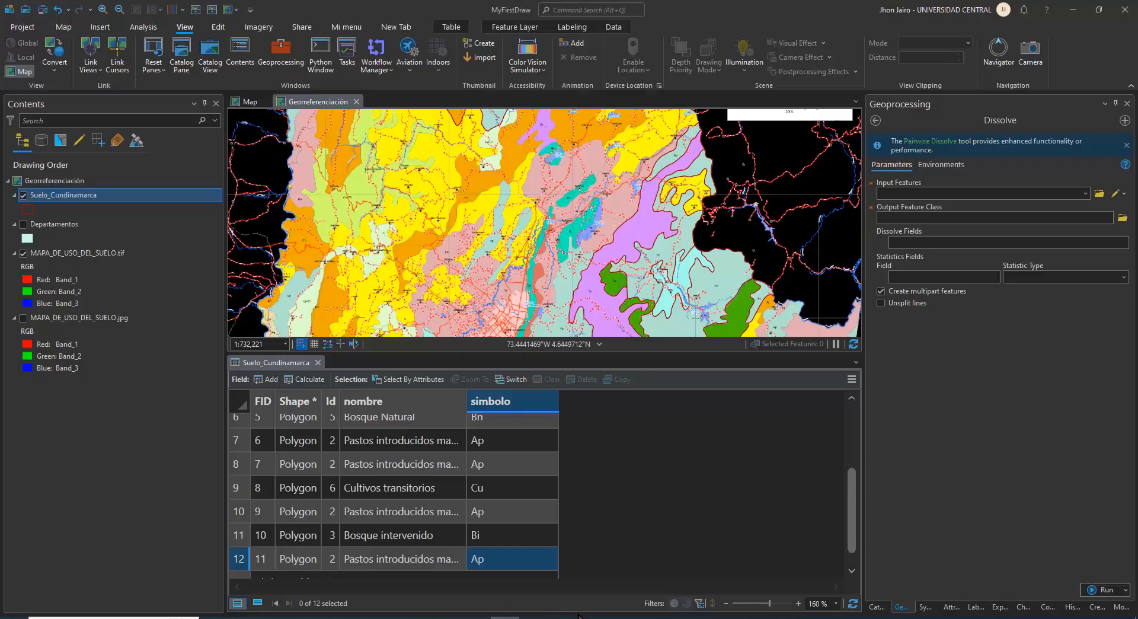
pyautogui.press('super+plus')
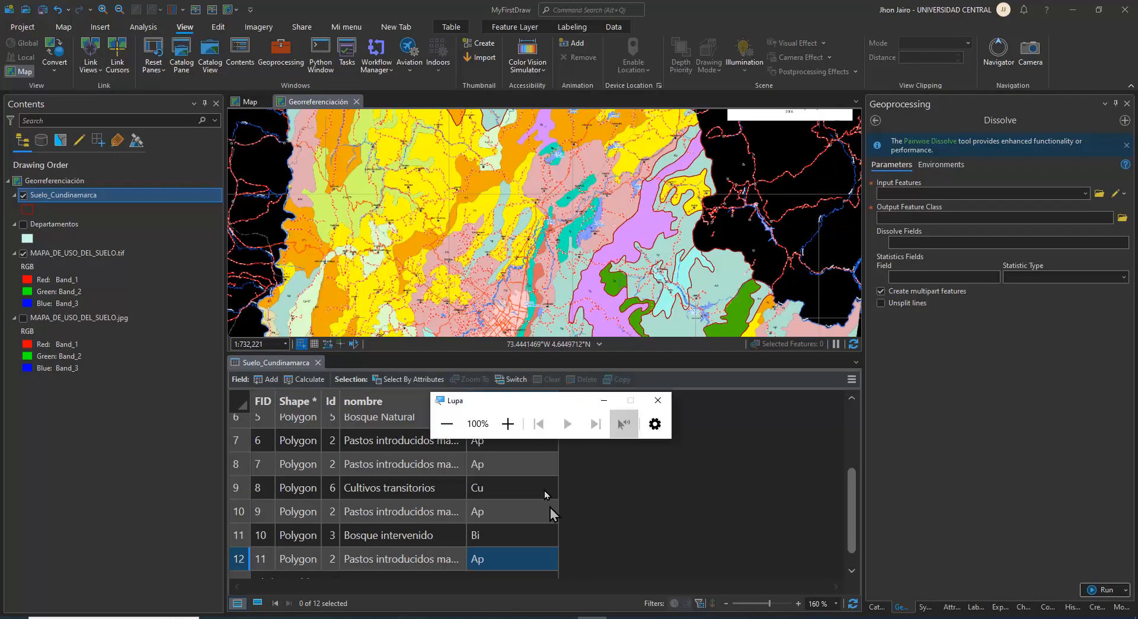
pyautogui.click(510, 423)
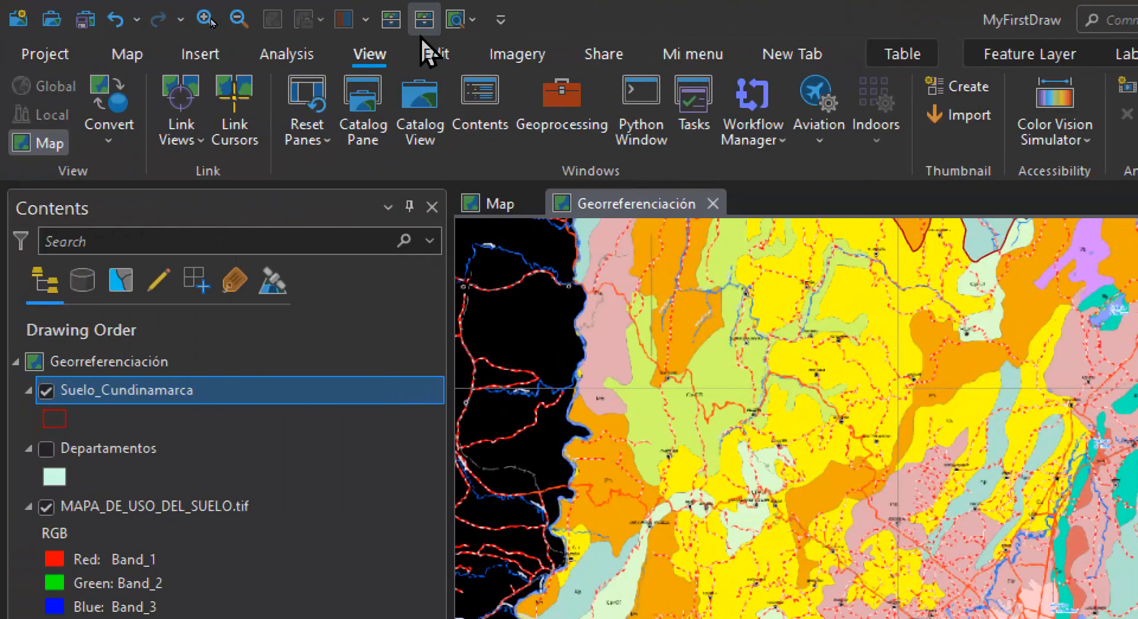
pyautogui.click(422, 52)
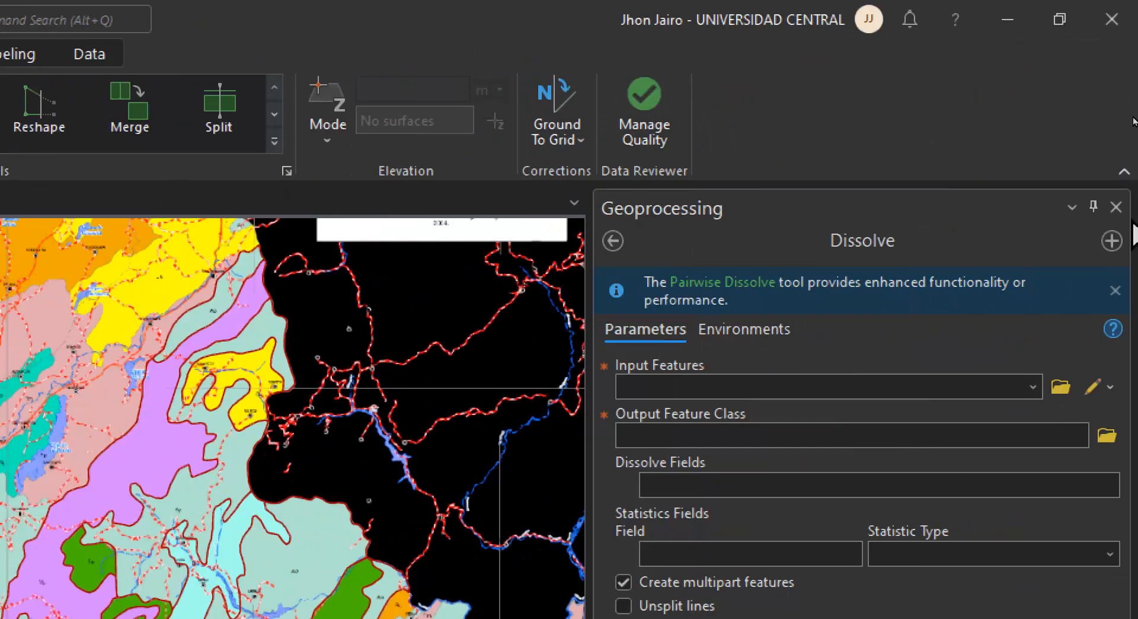
pyautogui.click(1032, 387)
pyautogui.click(840, 409)
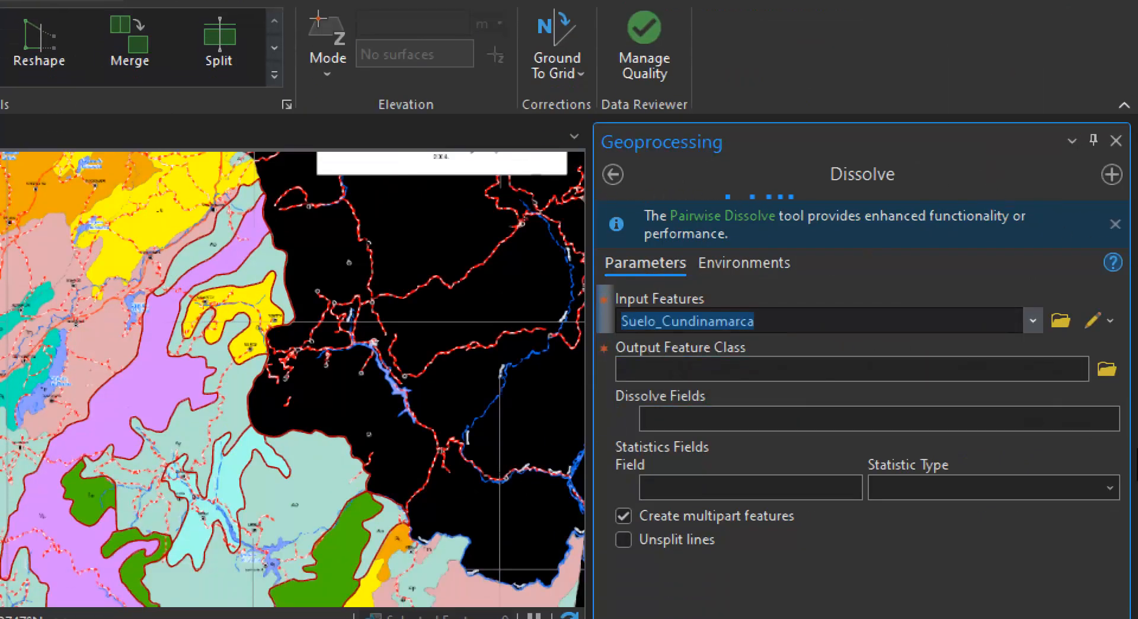
# Set the Dissolve output feature class to Suelo_CundinamarcaD.shp in the USOS folder inside Dibujo
pyautogui.click(1108, 370)
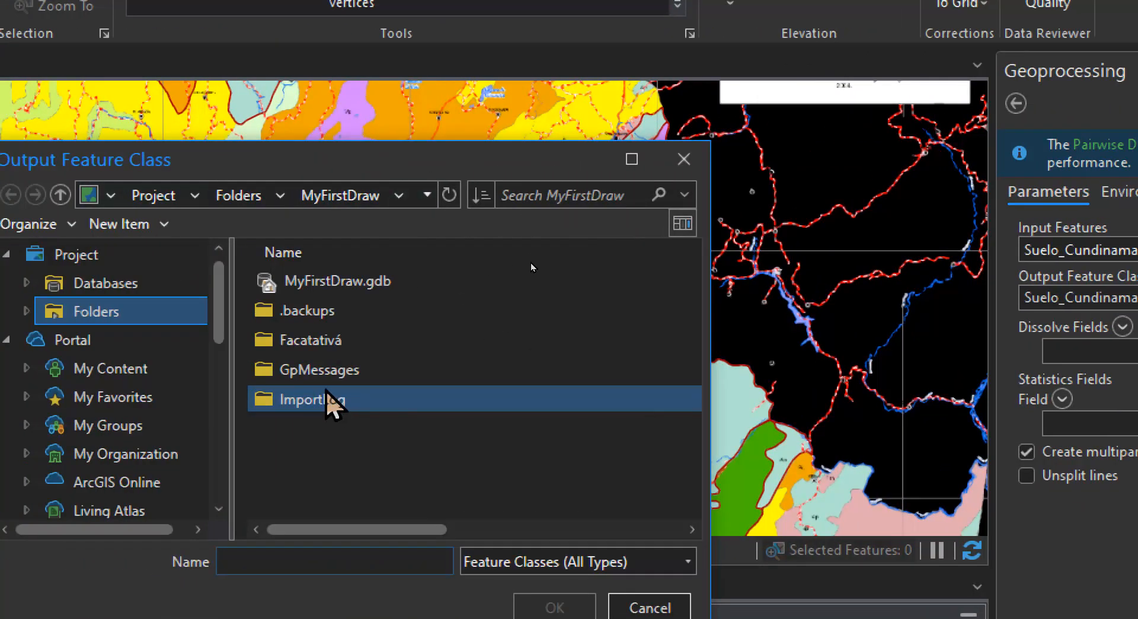
pyautogui.doubleClick(331, 285)
pyautogui.click(176, 198)
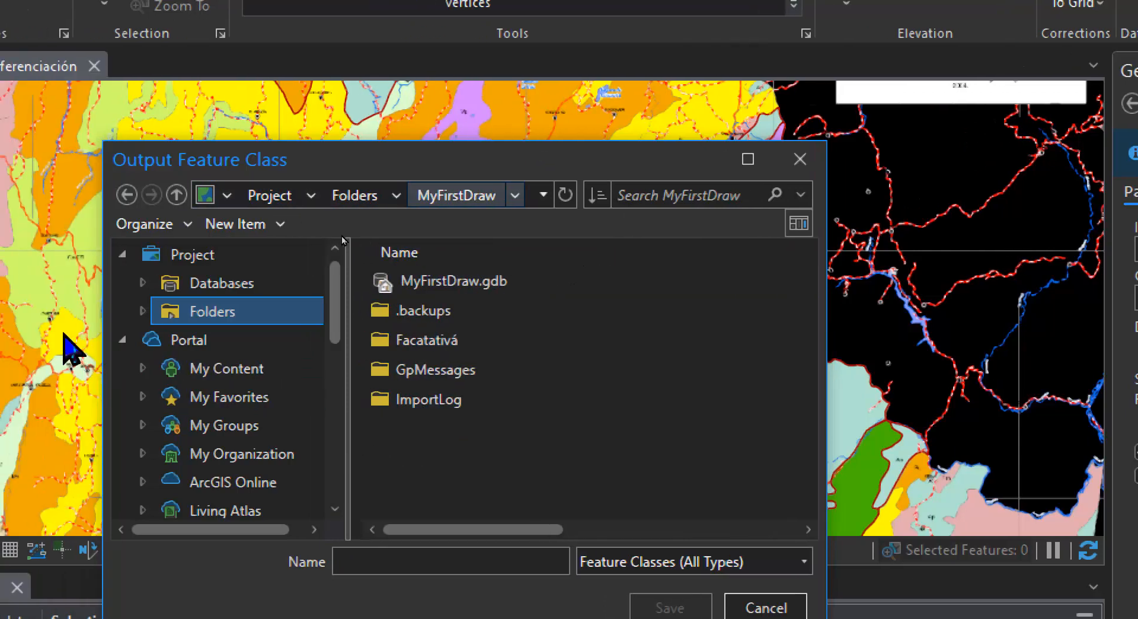
pyautogui.click(224, 312)
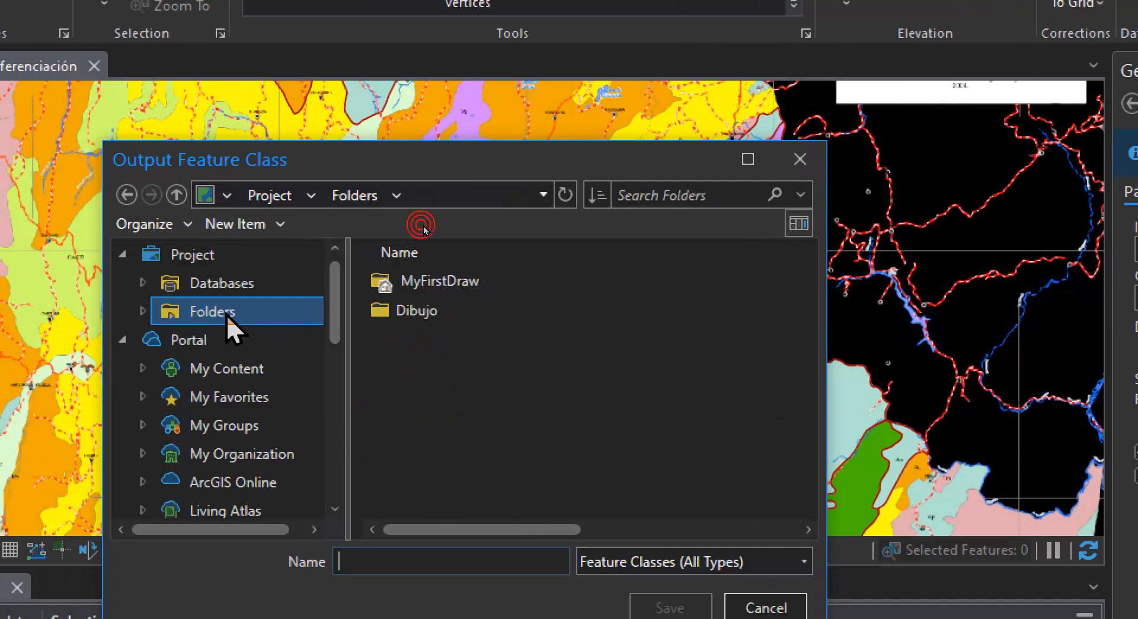
pyautogui.doubleClick(393, 312)
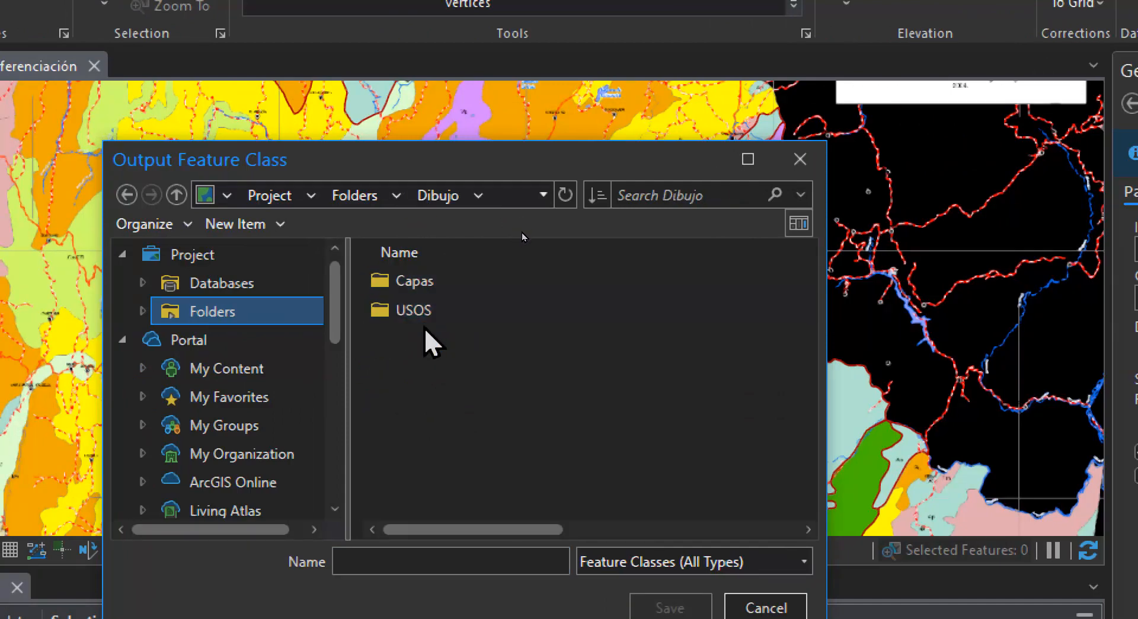
pyautogui.doubleClick(427, 314)
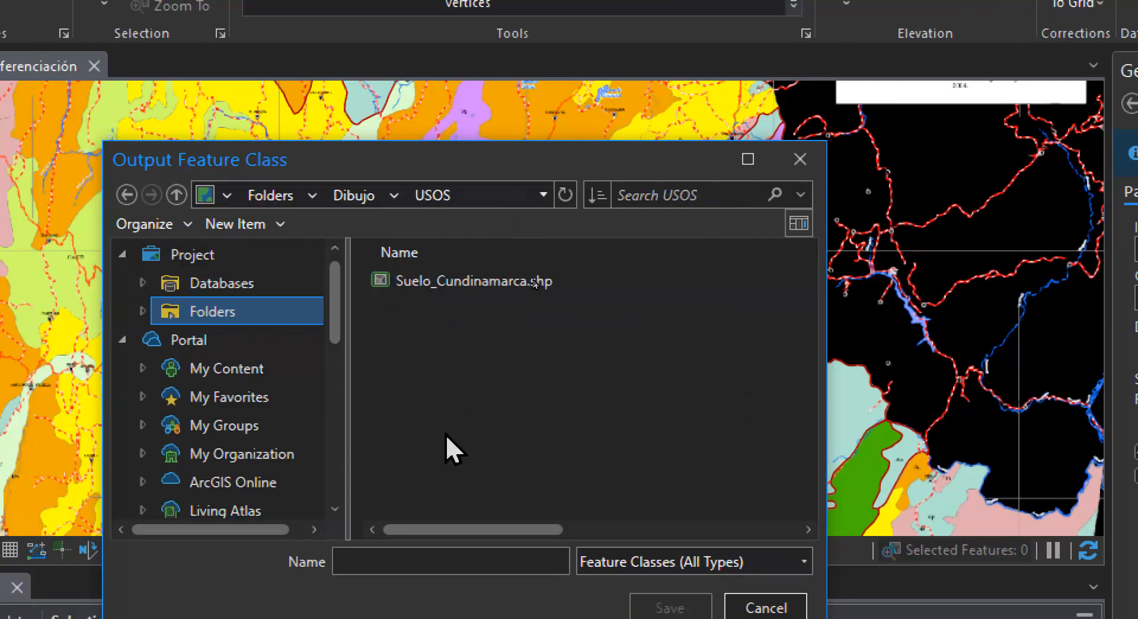
pyautogui.click(433, 282)
pyautogui.click(471, 561)
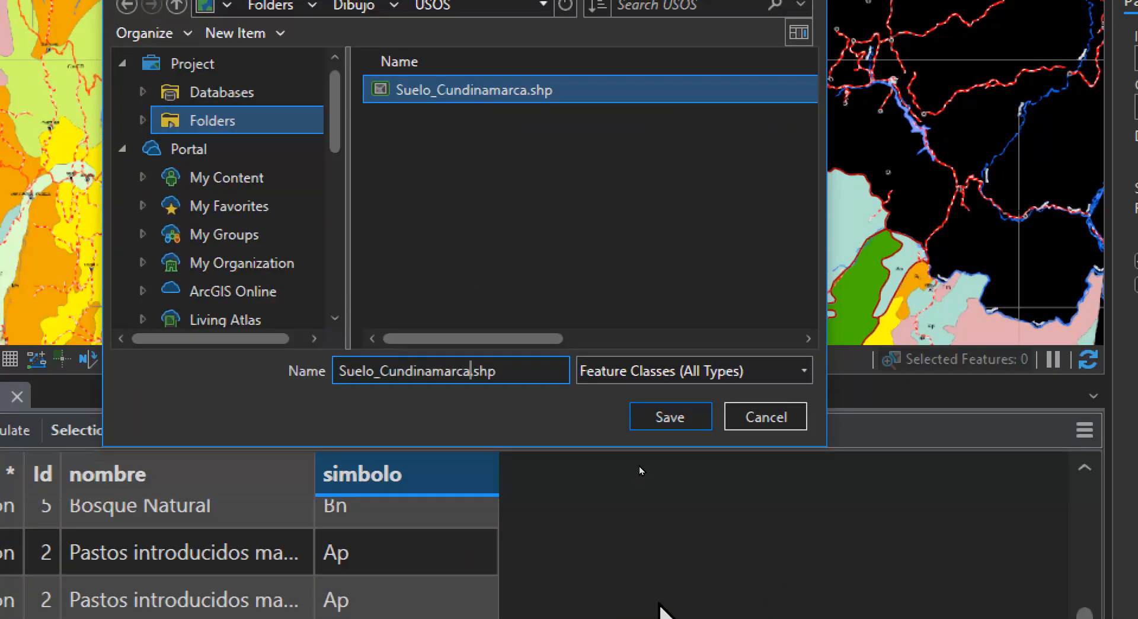
pyautogui.write('D')
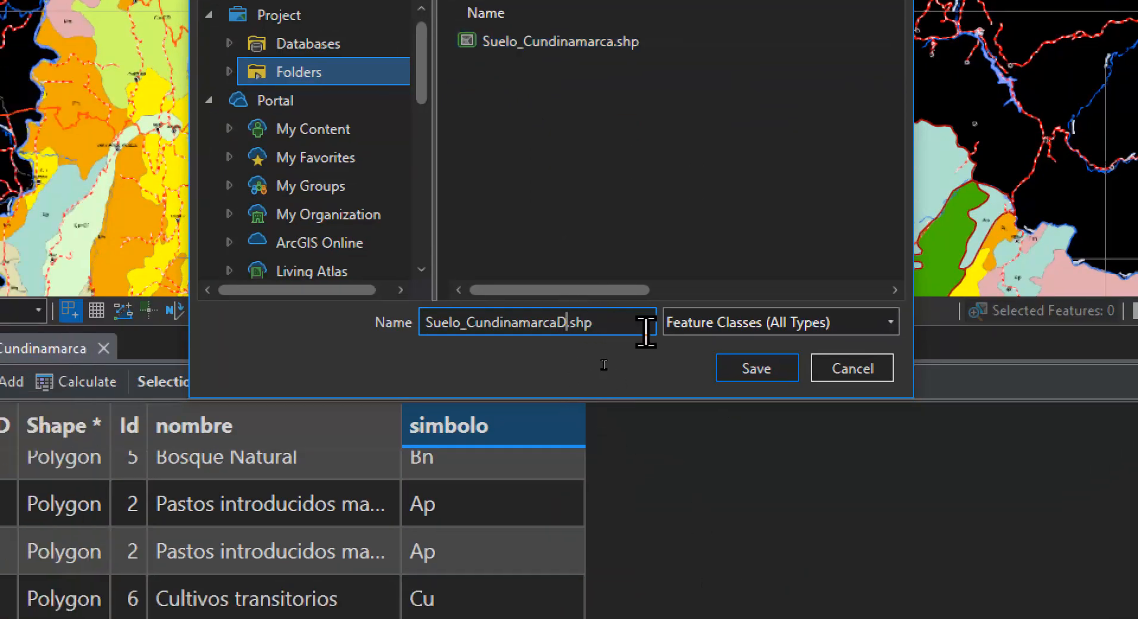
pyautogui.click(768, 379)
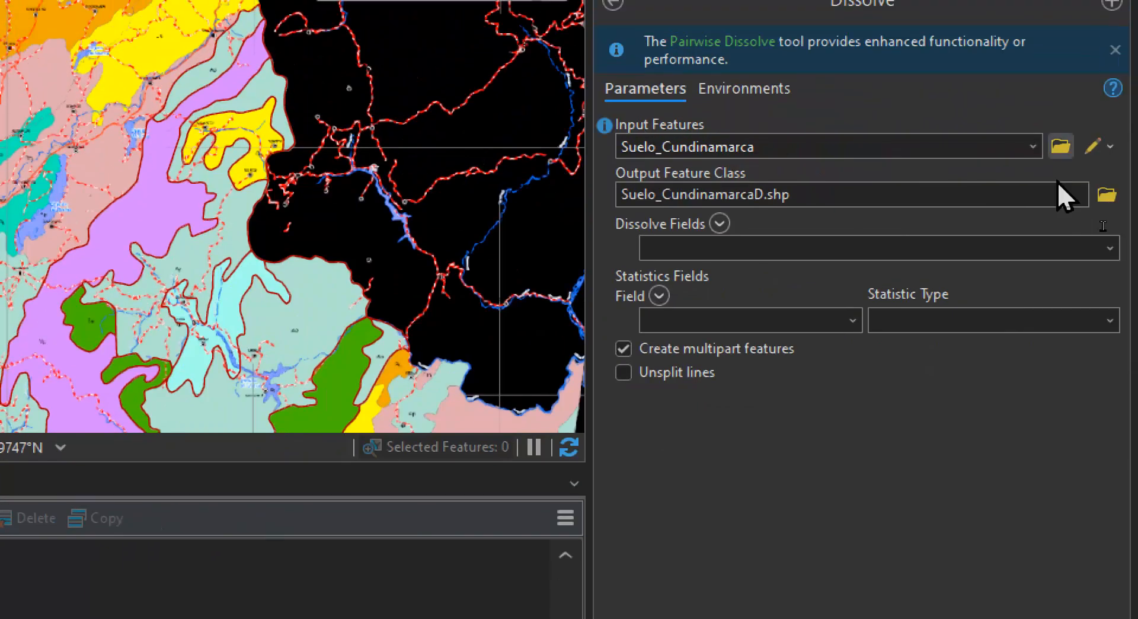
# Choose Id, nombre and simbolo as the dissolve fields and run the Dissolve tool
pyautogui.click(1110, 249)
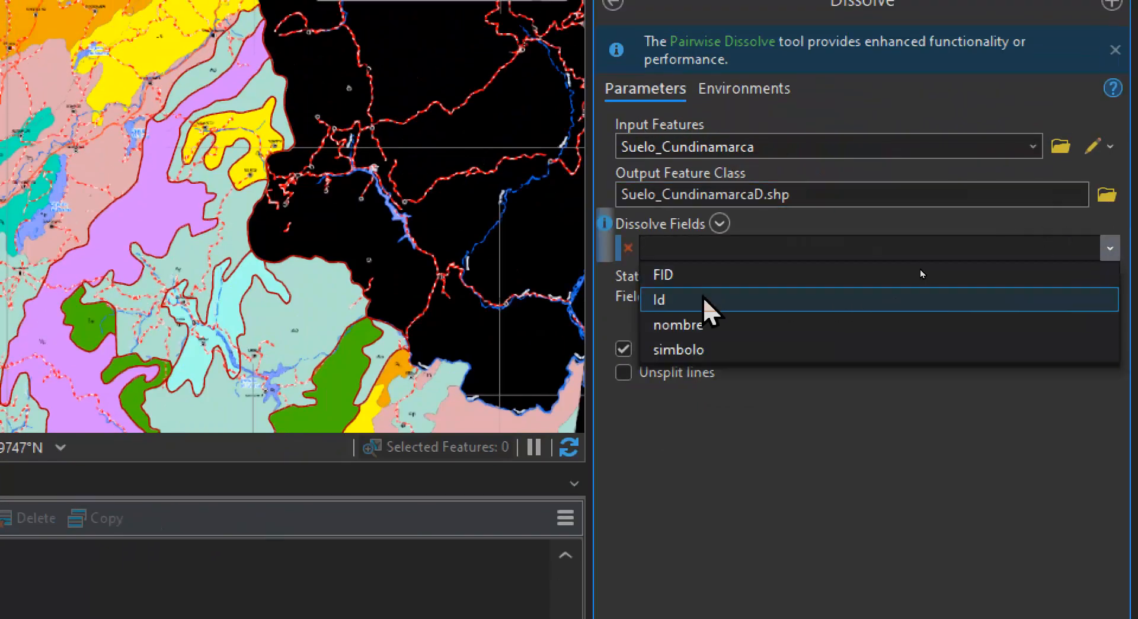
pyautogui.click(703, 297)
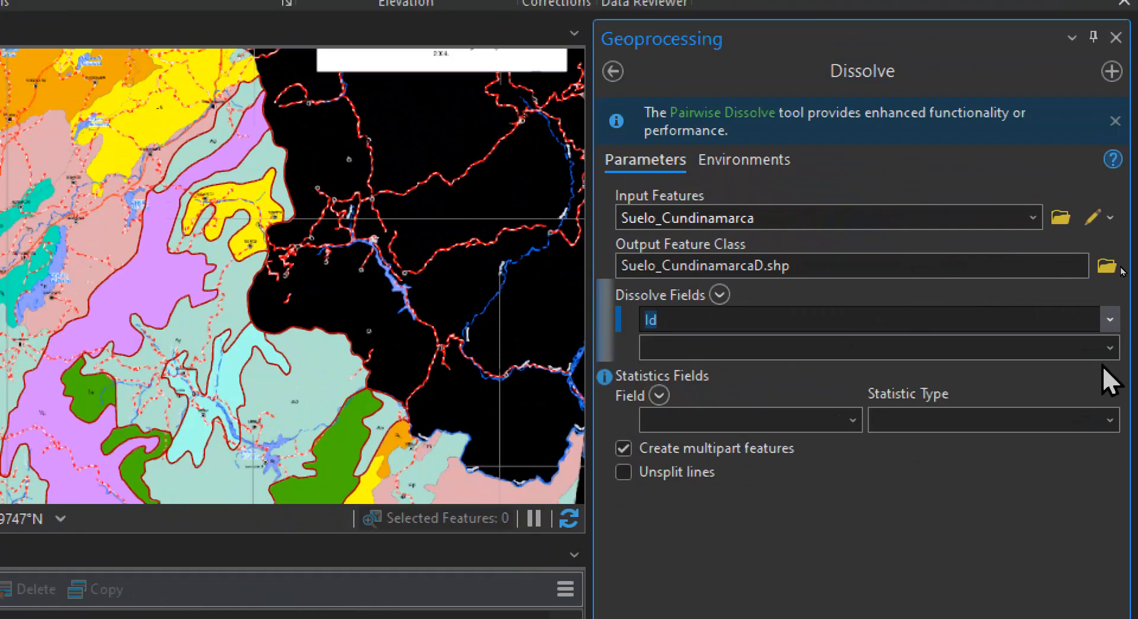
pyautogui.click(1109, 347)
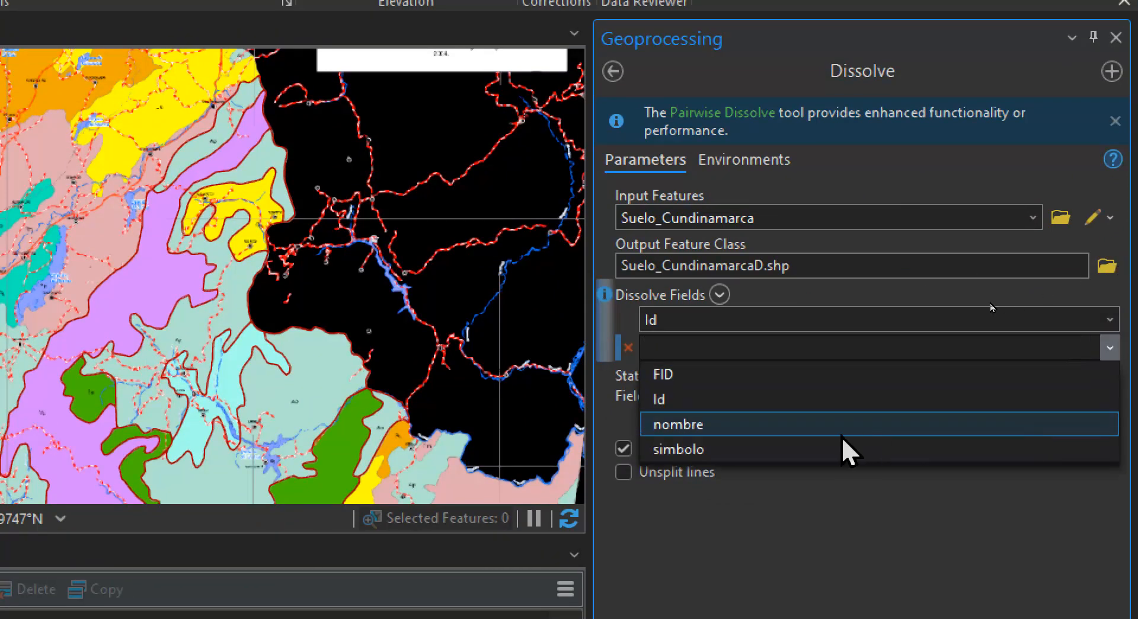
pyautogui.click(842, 424)
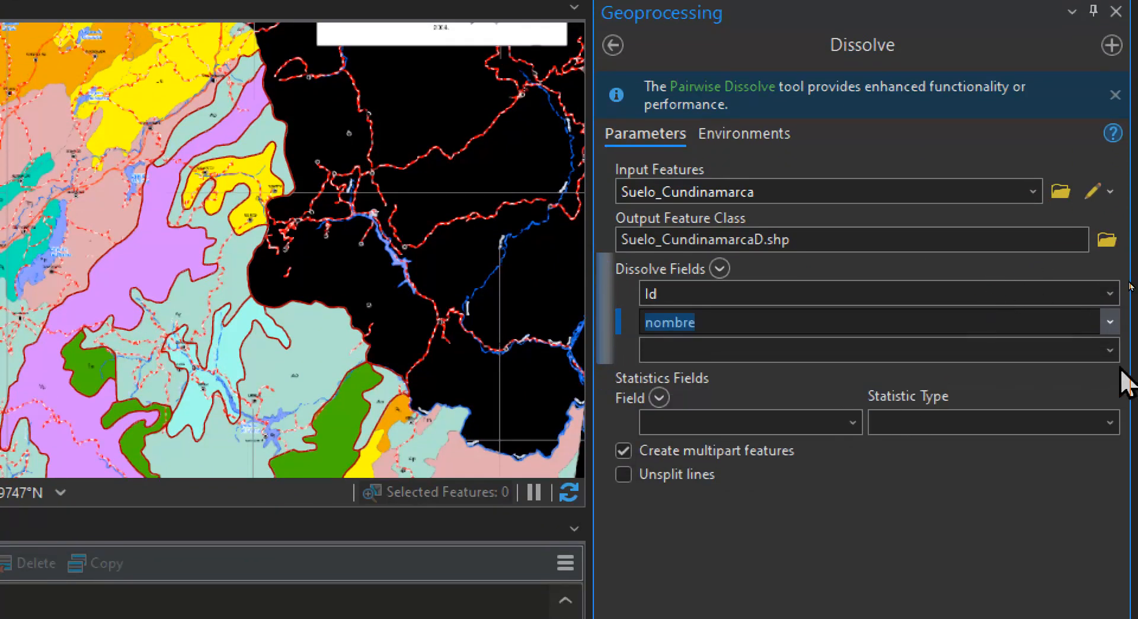
pyautogui.click(1109, 349)
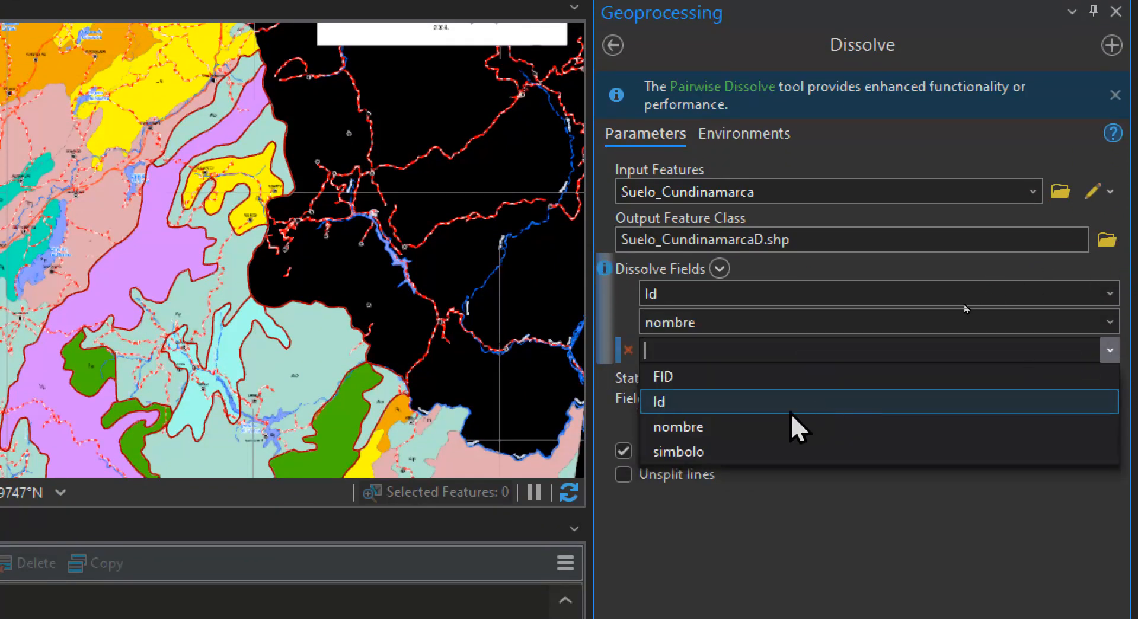
pyautogui.click(741, 453)
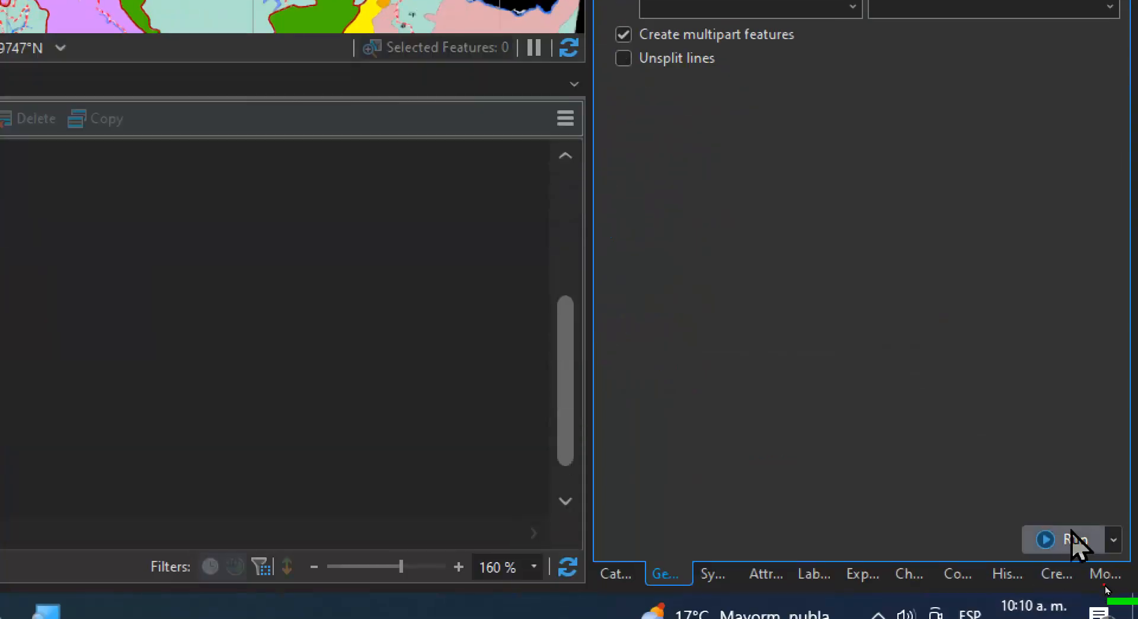
pyautogui.click(1071, 536)
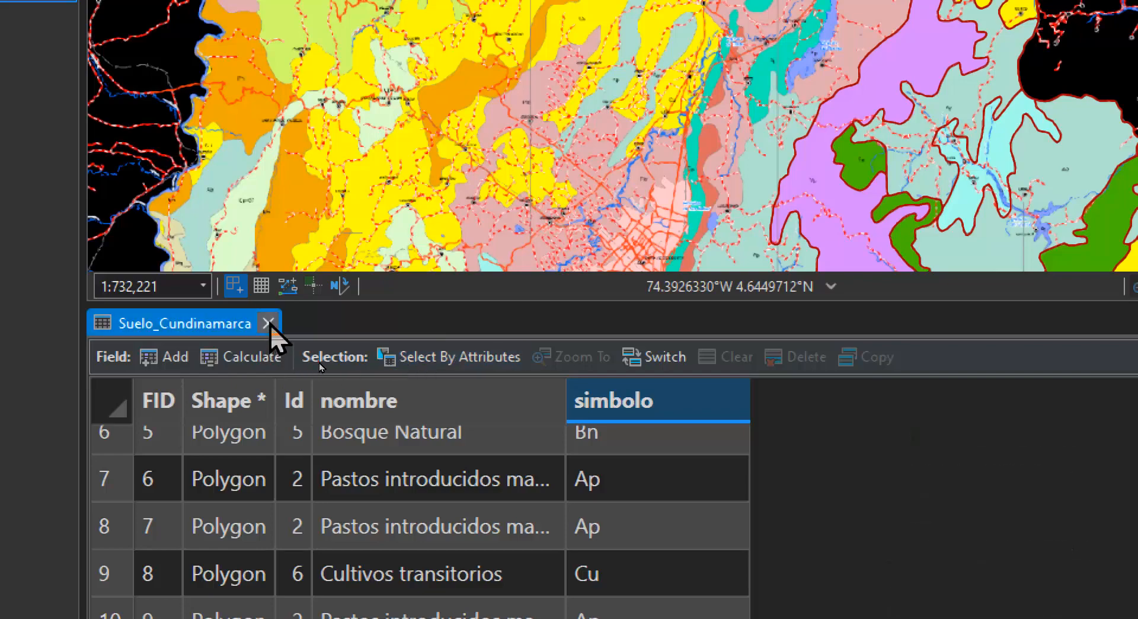
# Hide the Suelo_Cundinamarca layer, then open the attribute table of Suelo_CundinamarcaD and widen its nombre column
pyautogui.click(269, 325)
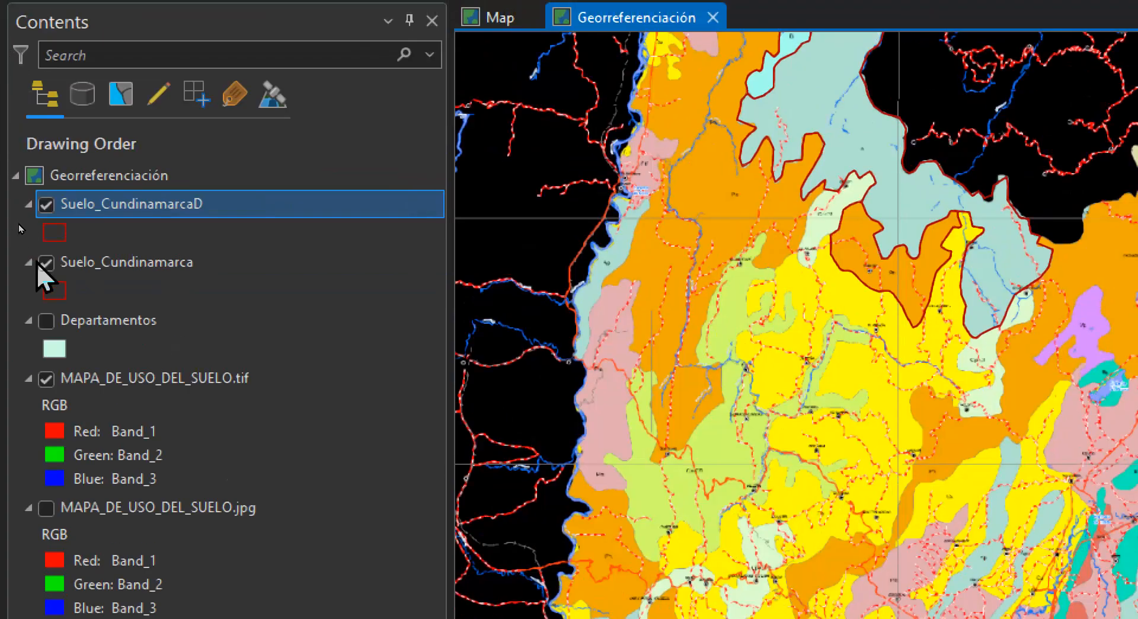
pyautogui.click(42, 262)
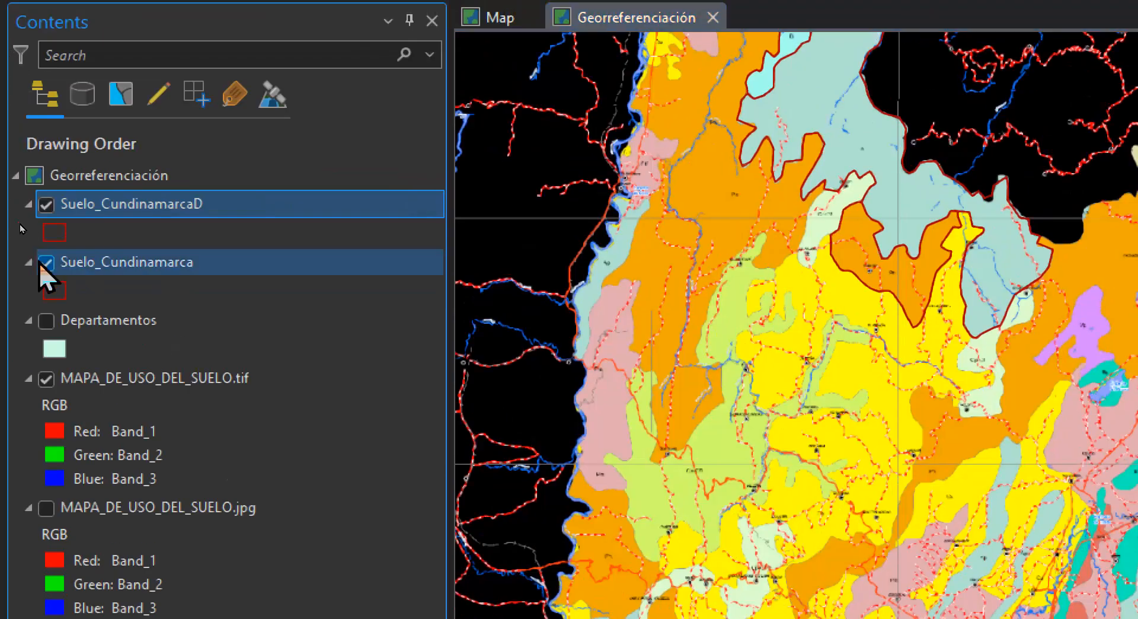
pyautogui.rightClick(72, 204)
pyautogui.click(189, 130)
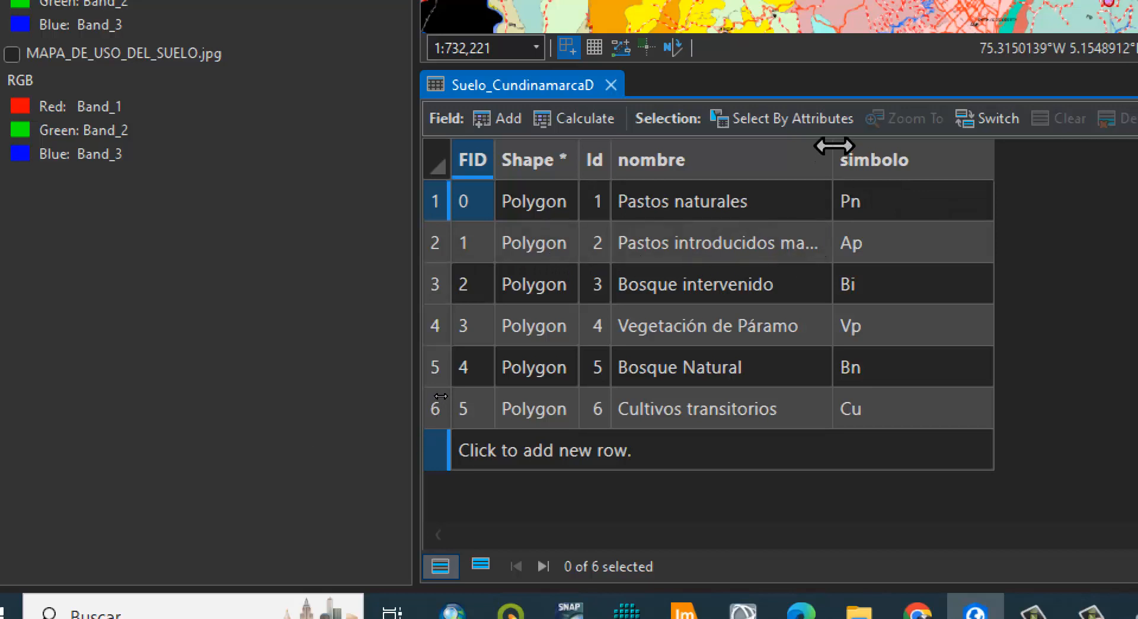
pyautogui.moveTo(833, 148); pyautogui.dragTo(977, 149)
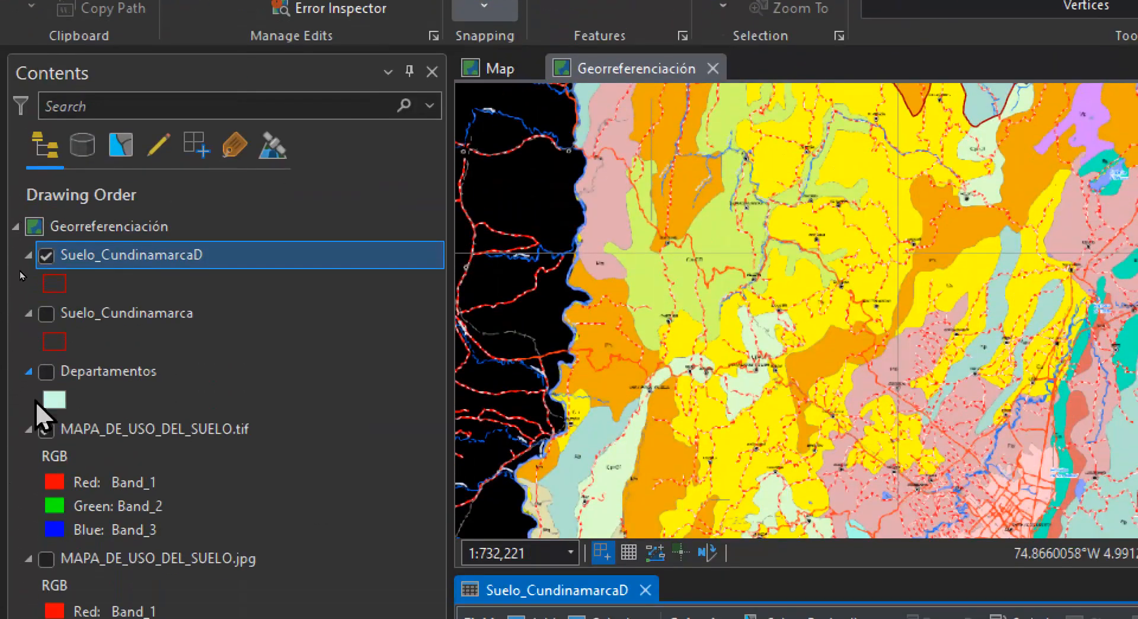
# Hide MAPA_DE_USO_DEL_SUELO.tif and symbolize Suelo_CundinamarcaD with Unique Values on the nombre field
pyautogui.click(46, 428)
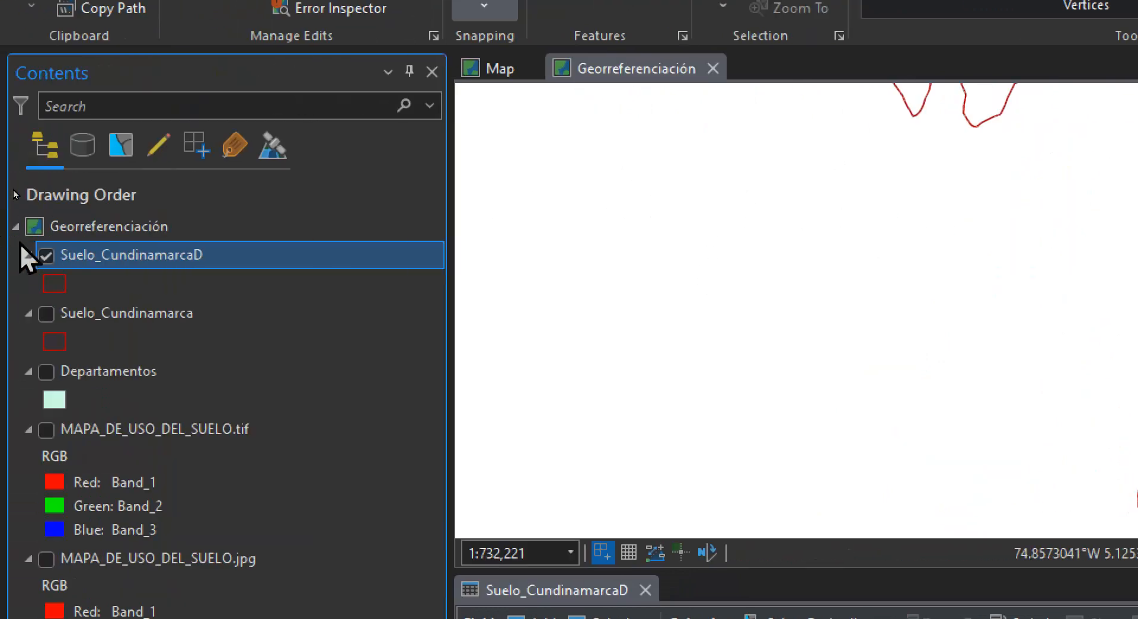
pyautogui.rightClick(86, 254)
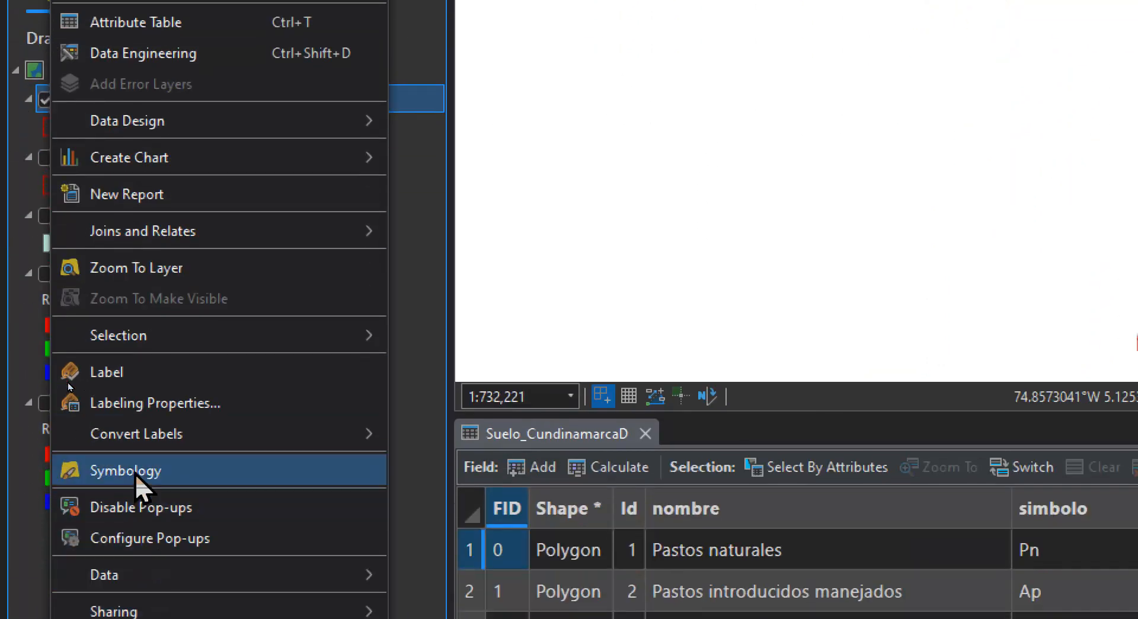
pyautogui.click(134, 471)
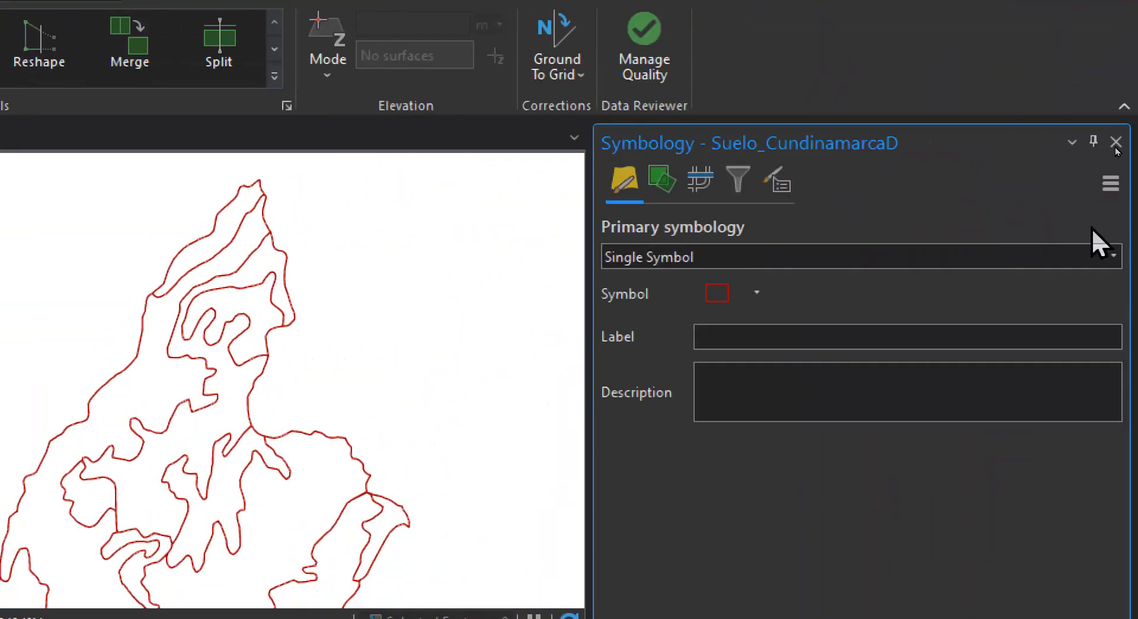
pyautogui.click(1112, 256)
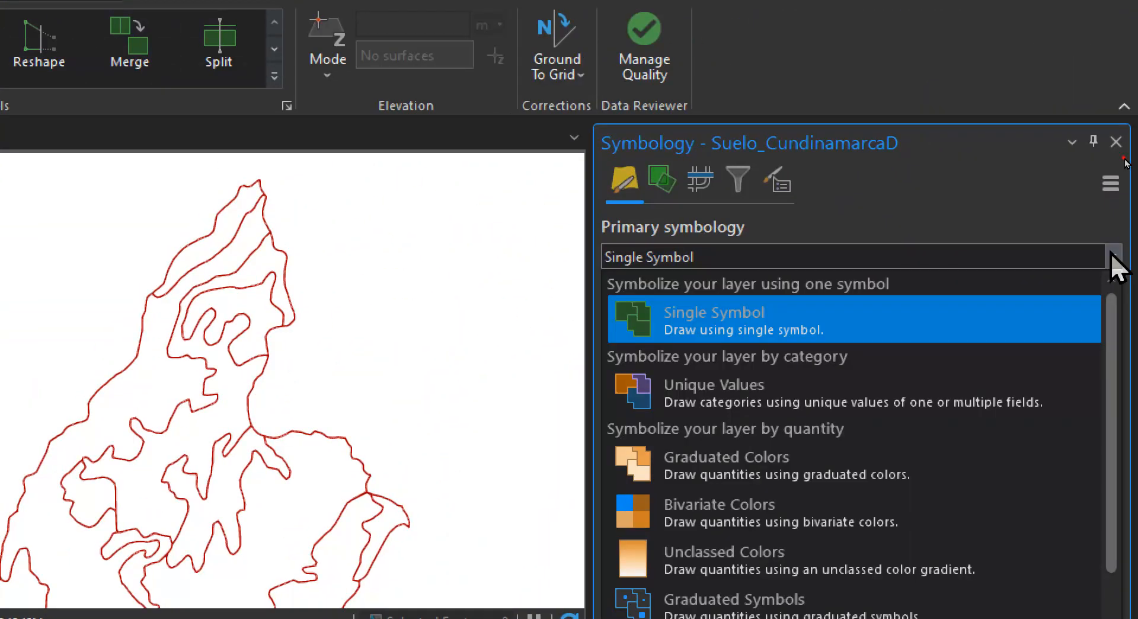
pyautogui.click(764, 391)
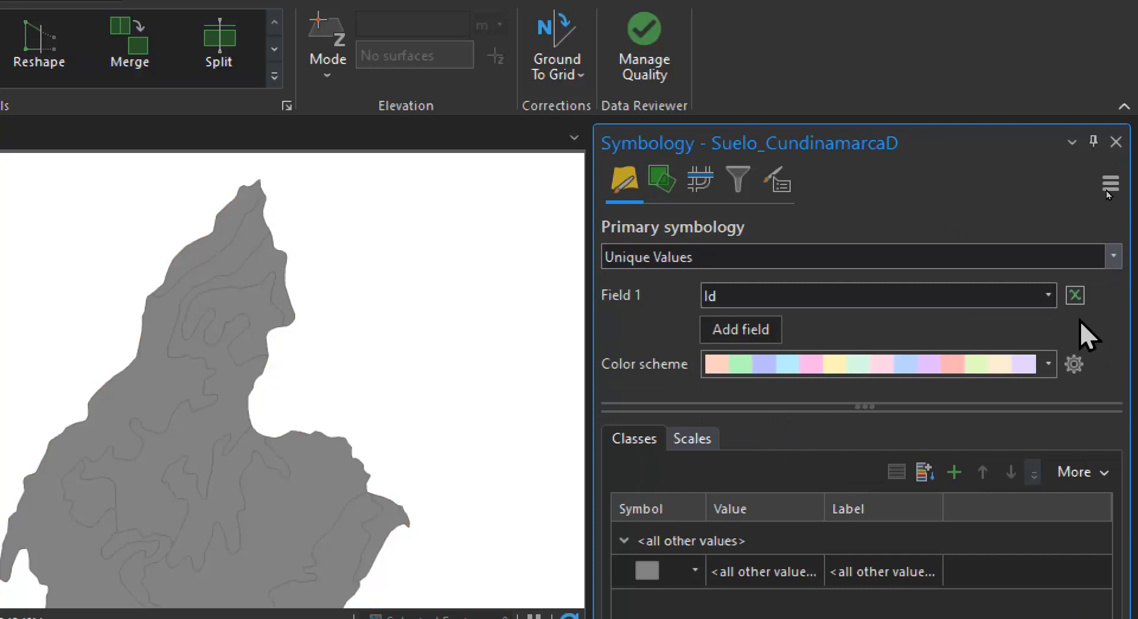
pyautogui.click(1048, 294)
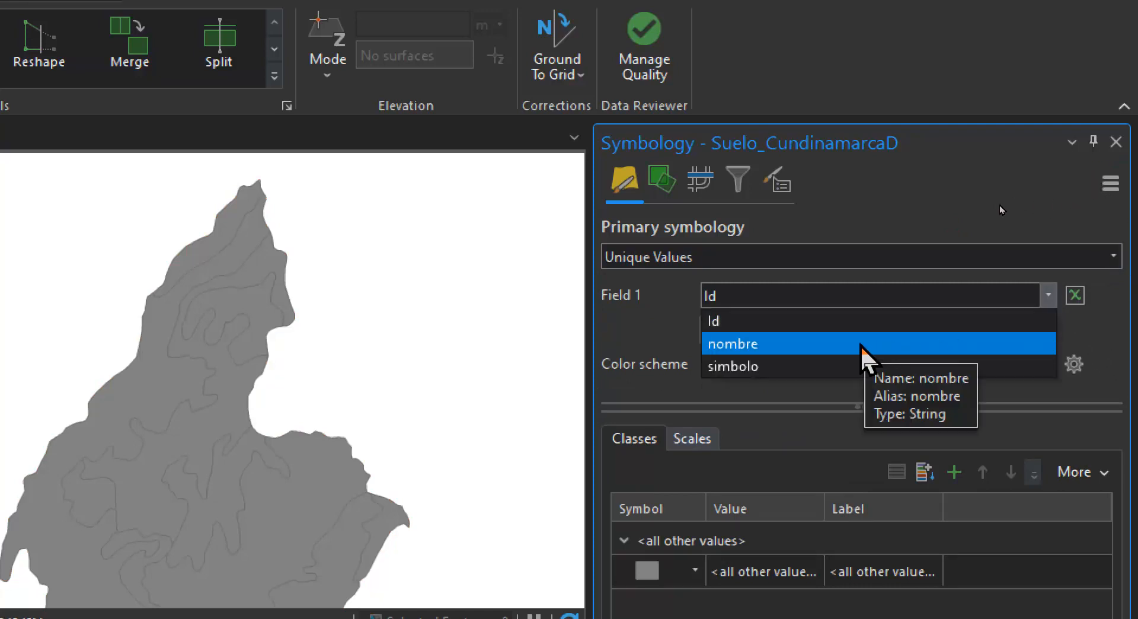
pyautogui.click(859, 343)
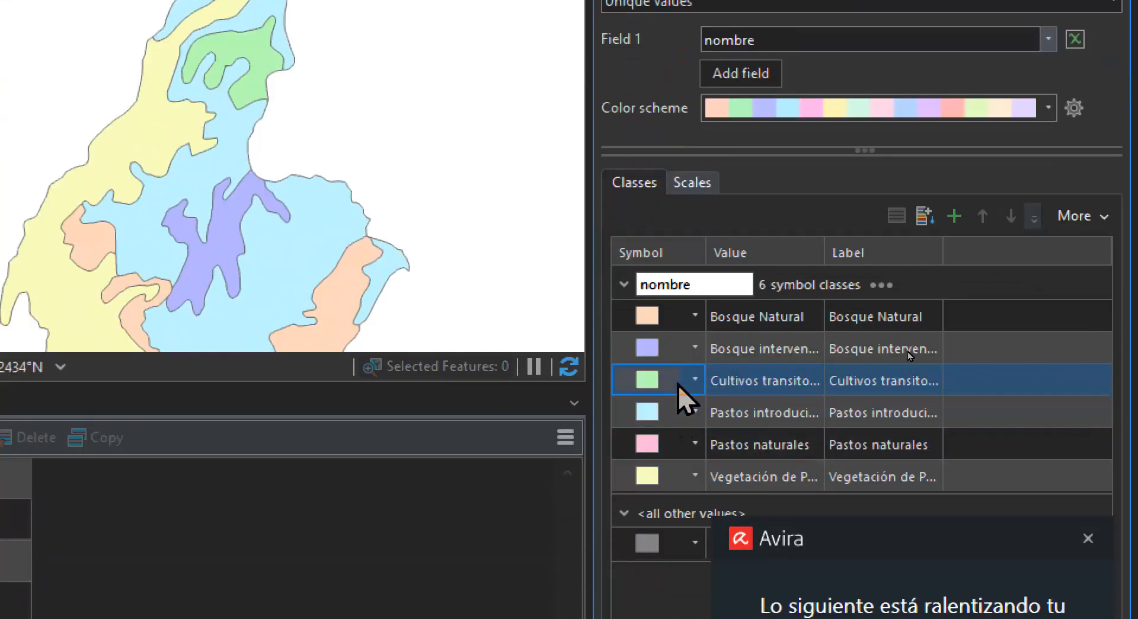
# Dismiss the Avira notification and remove the <all other values> class from the Suelo_CundinamarcaD symbology
pyautogui.click(676, 616)
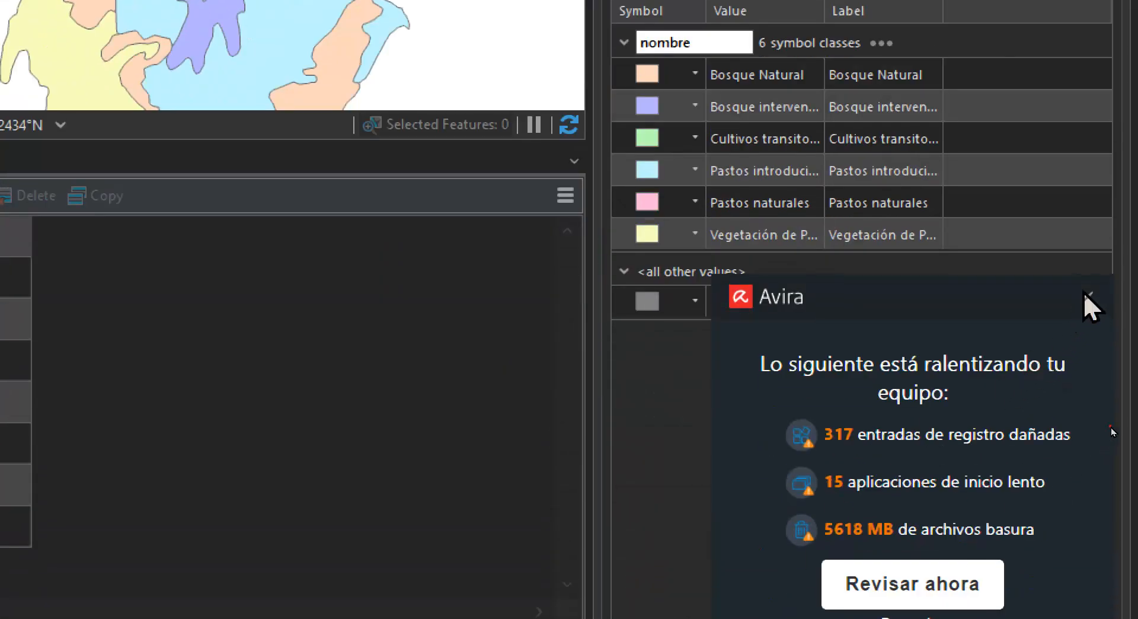
pyautogui.click(1088, 300)
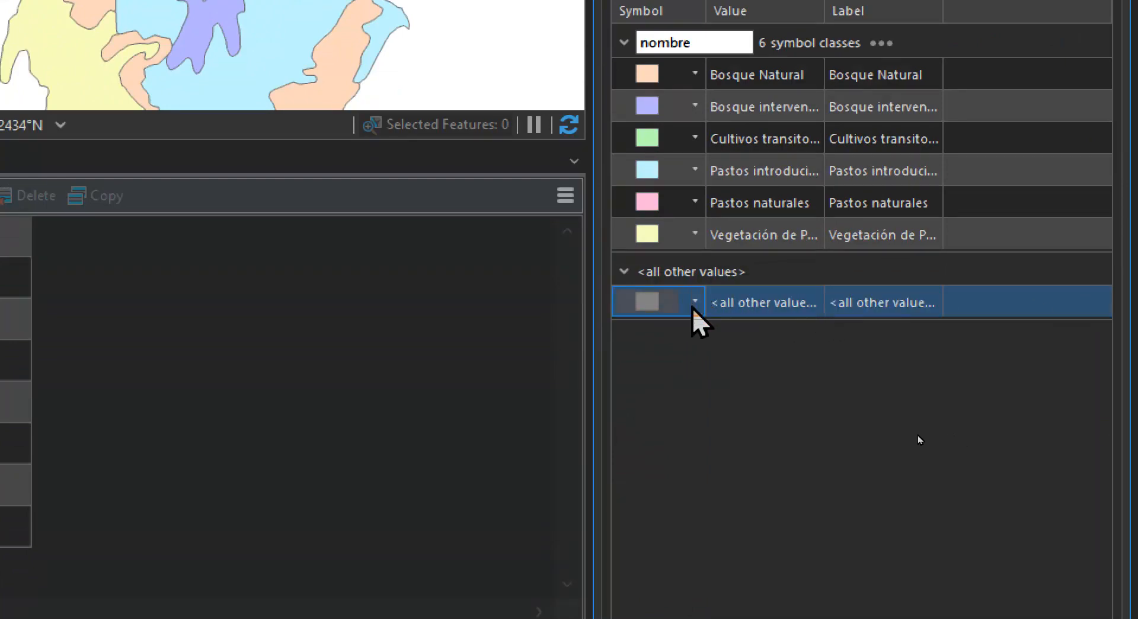
pyautogui.rightClick(751, 308)
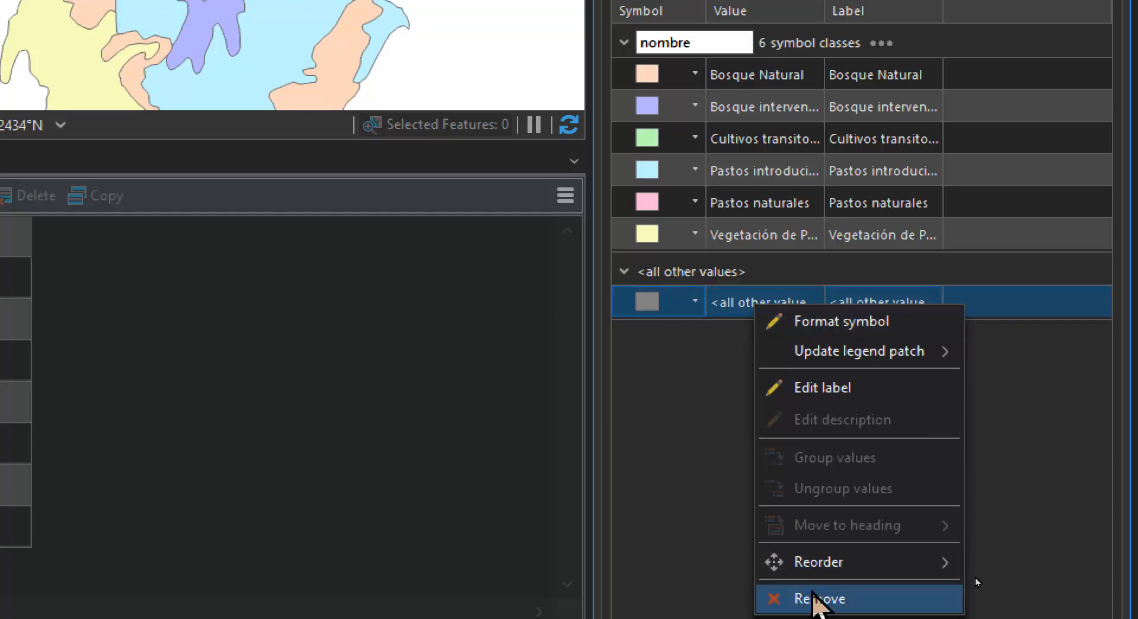
pyautogui.click(818, 598)
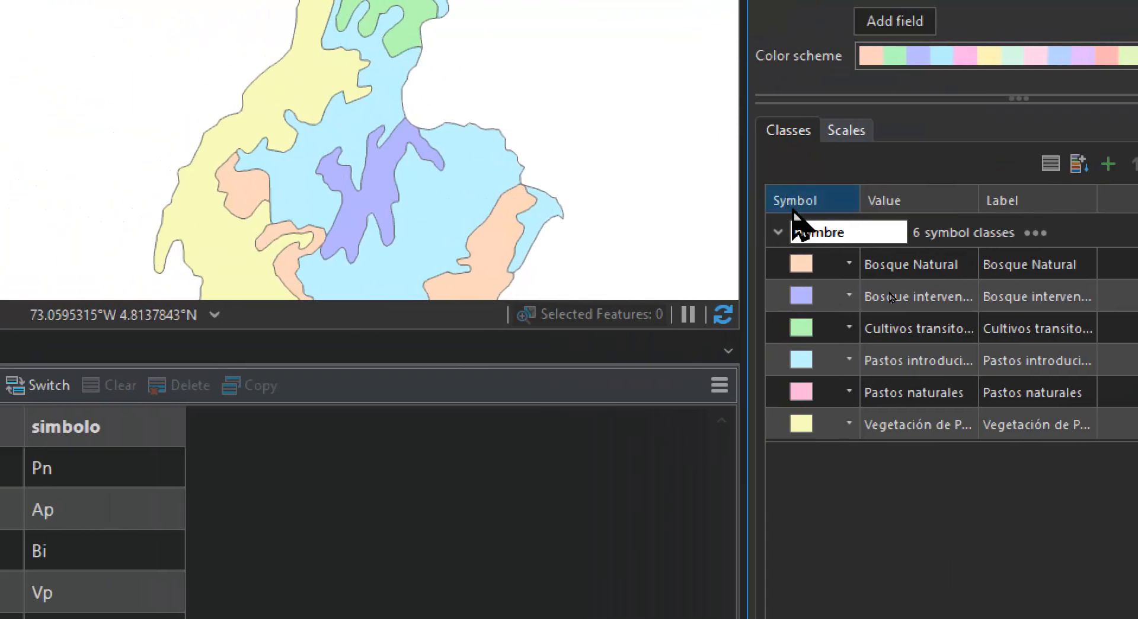
pyautogui.click(659, 267)
pyautogui.click(813, 268)
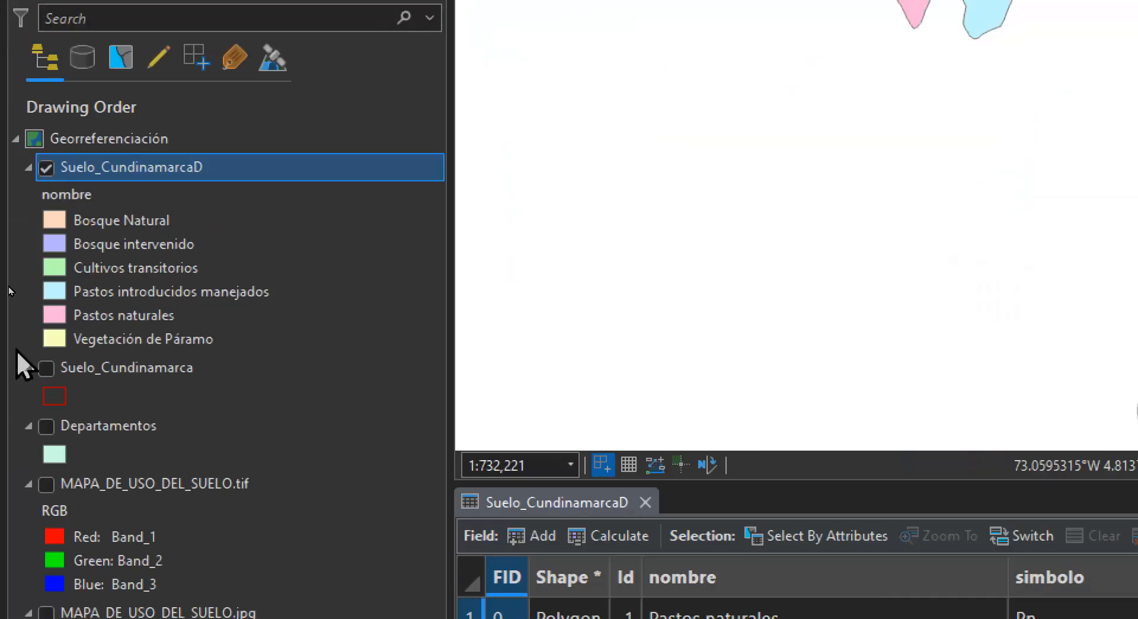
# Show MAPA_DE_USO_DEL_SUELO.tif as a colour reference and try a bright multicolour scheme on the Vegetación de Páramo class
pyautogui.click(46, 484)
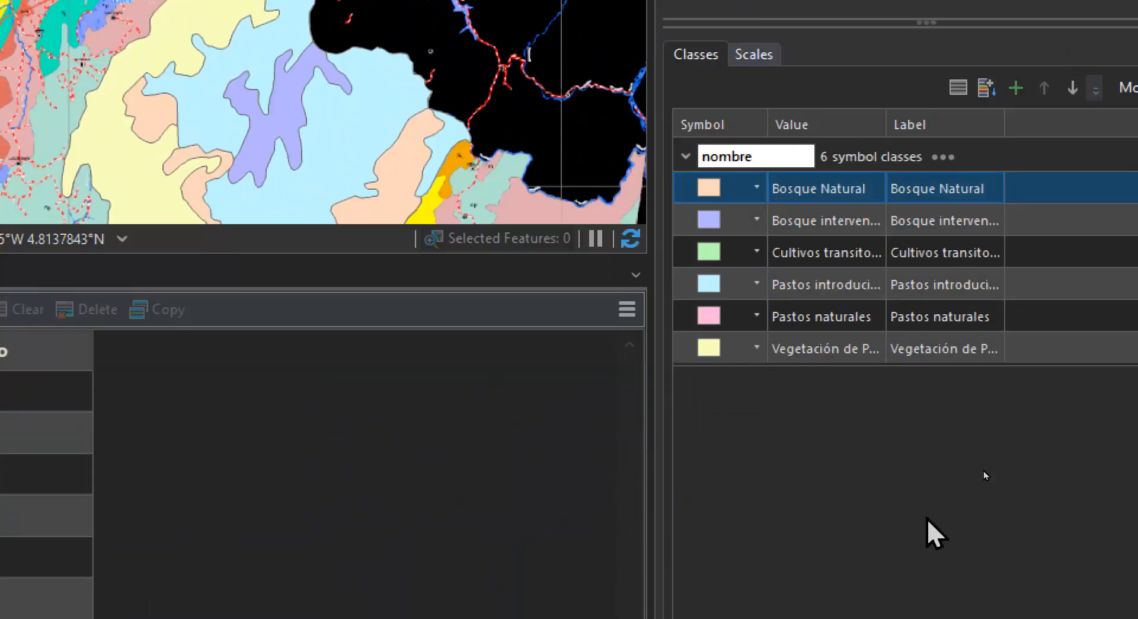
pyautogui.rightClick(739, 354)
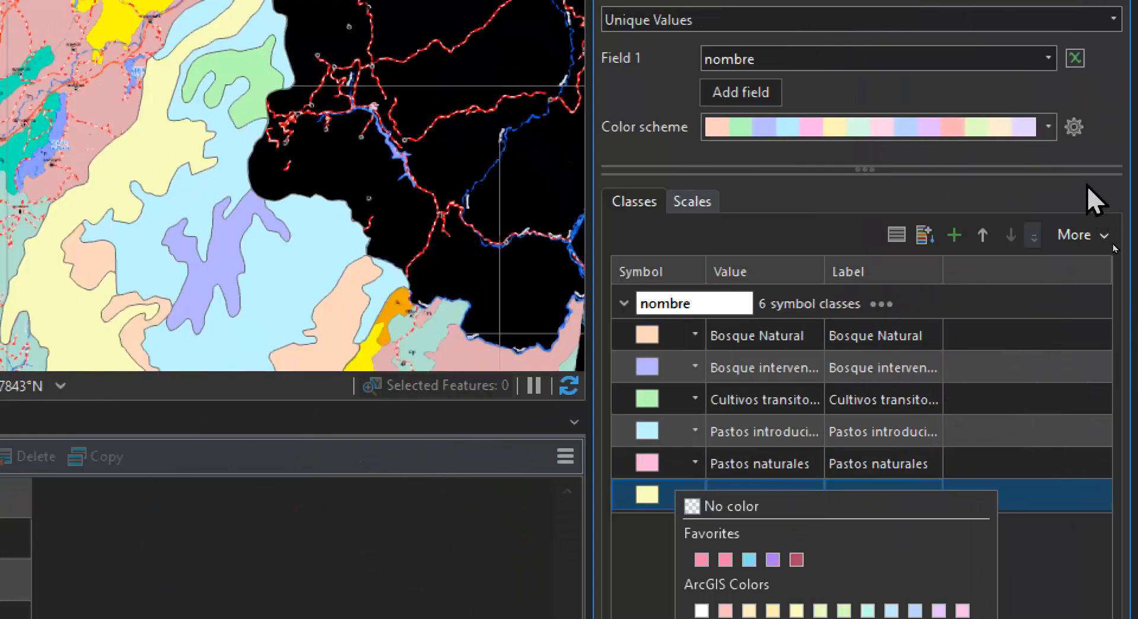
pyautogui.click(1046, 126)
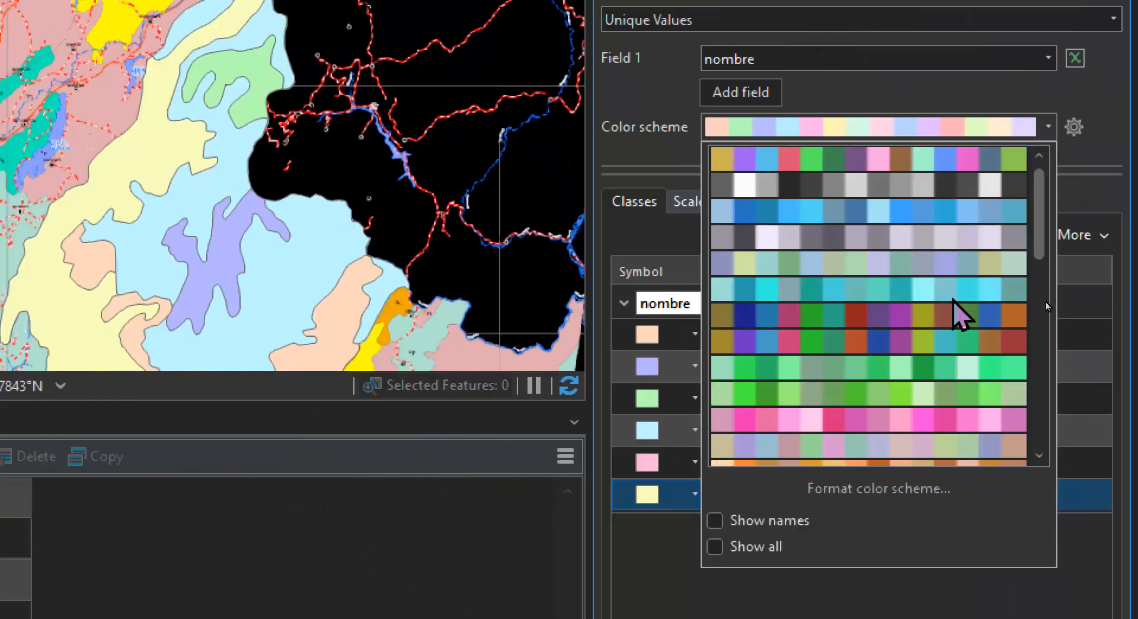
pyautogui.click(855, 157)
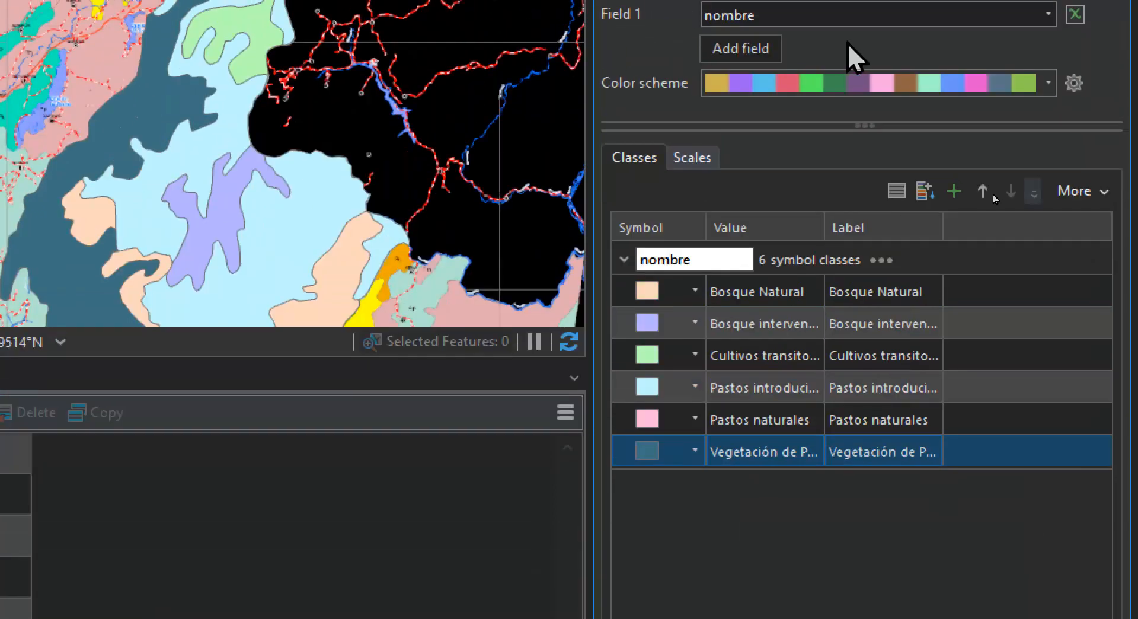
# Try a dark multicolour scheme on Vegetación de Páramo, return to the bright multicolour scheme, and hide MAPA_DE_USO_DEL_SUELO.tif
pyautogui.click(1048, 83)
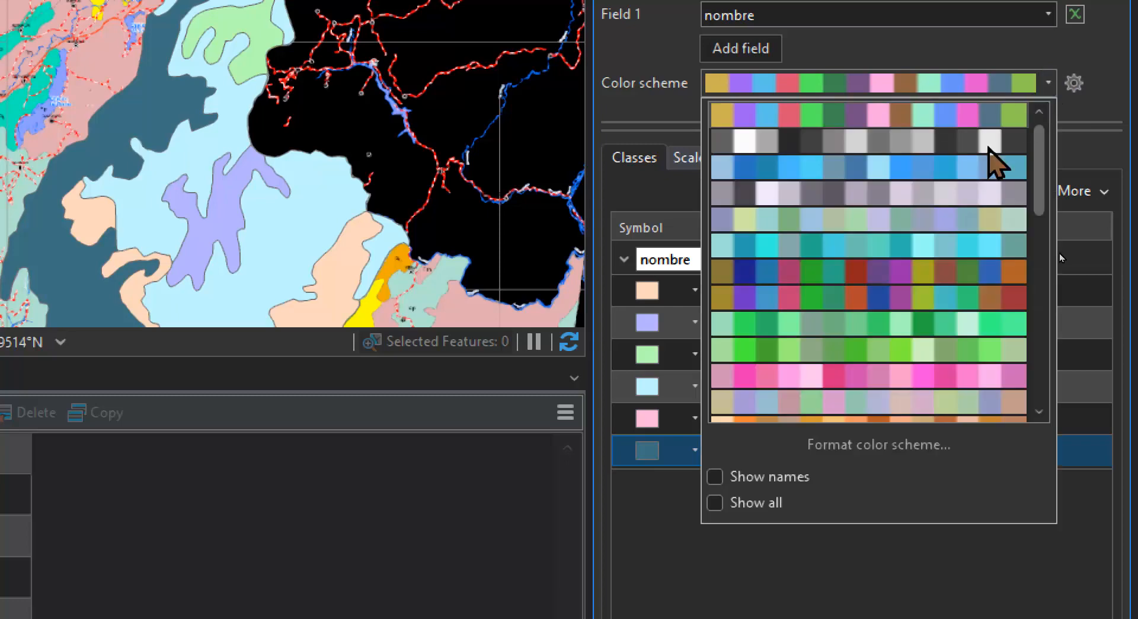
pyautogui.click(898, 270)
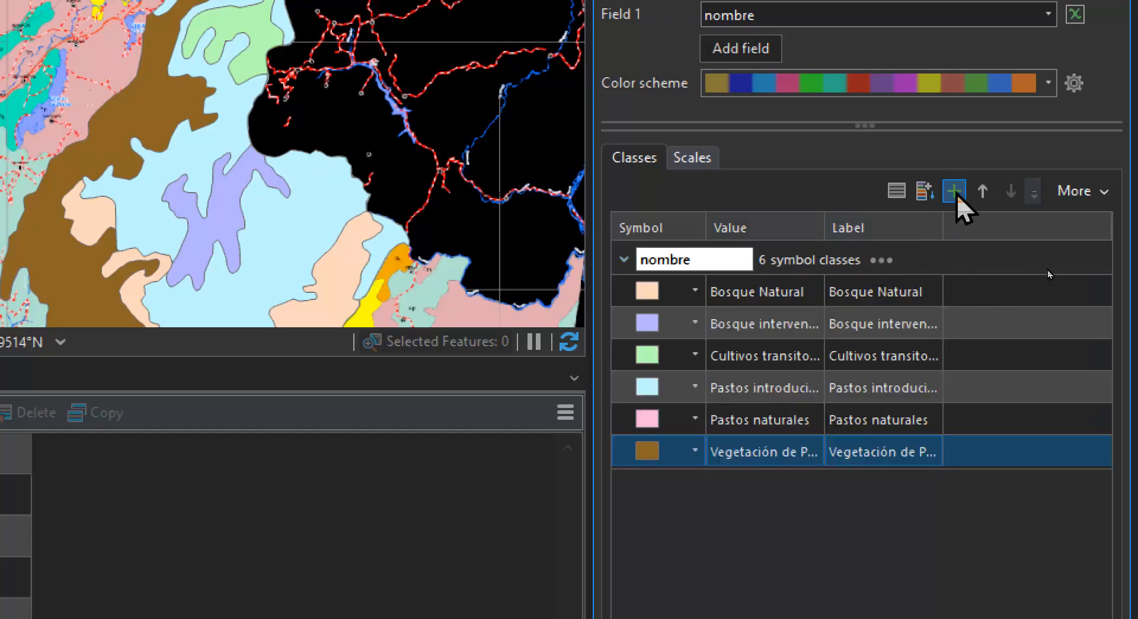
pyautogui.click(1048, 83)
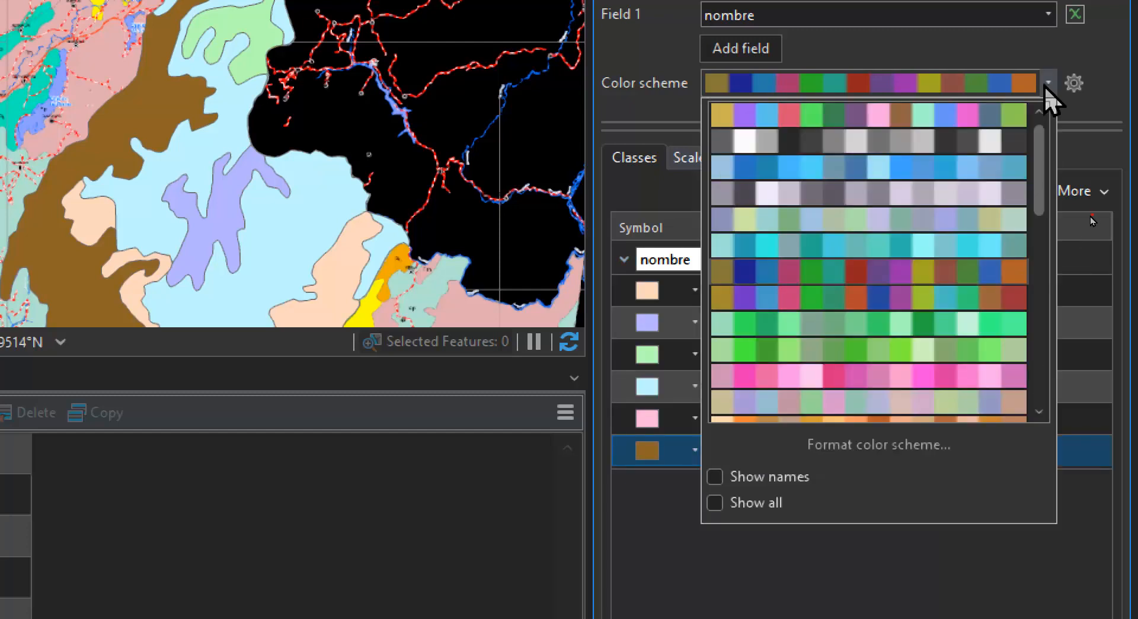
pyautogui.click(847, 116)
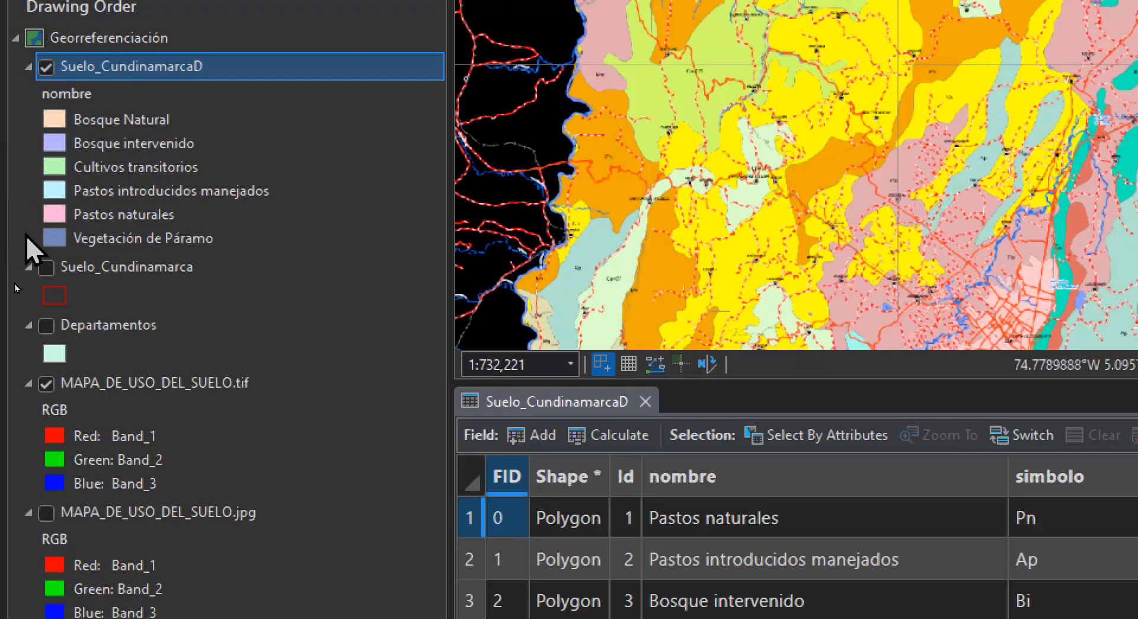
pyautogui.click(47, 383)
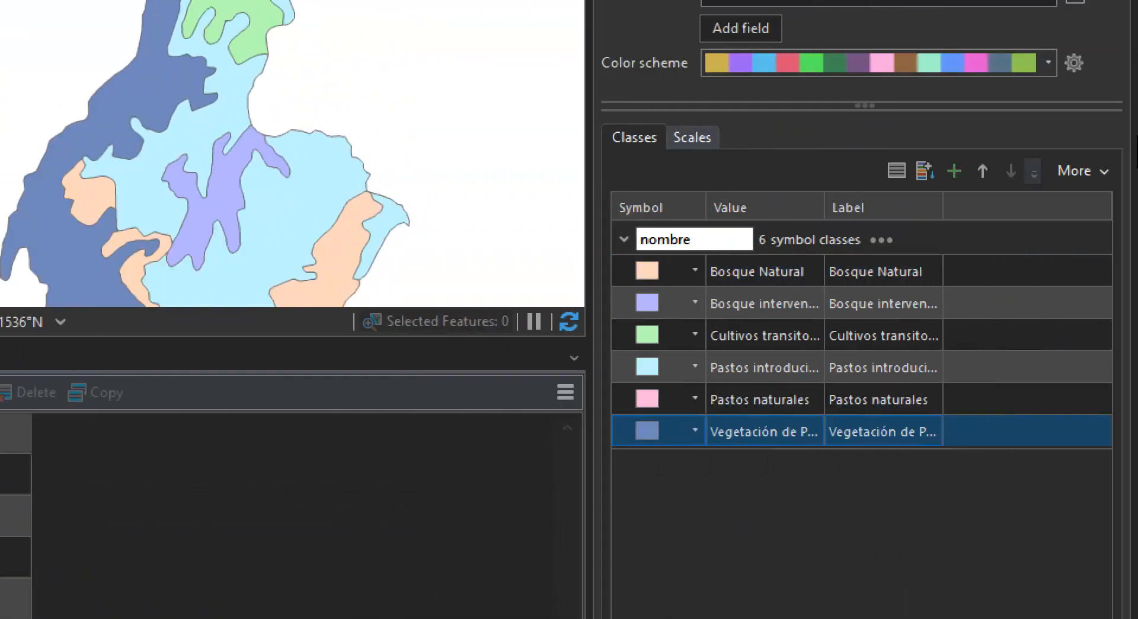
# Try vivid, orange and muted colour schemes on the Vegetación de Páramo class, applying the muted one to fill and outline
pyautogui.click(1047, 63)
pyautogui.click(926, 277)
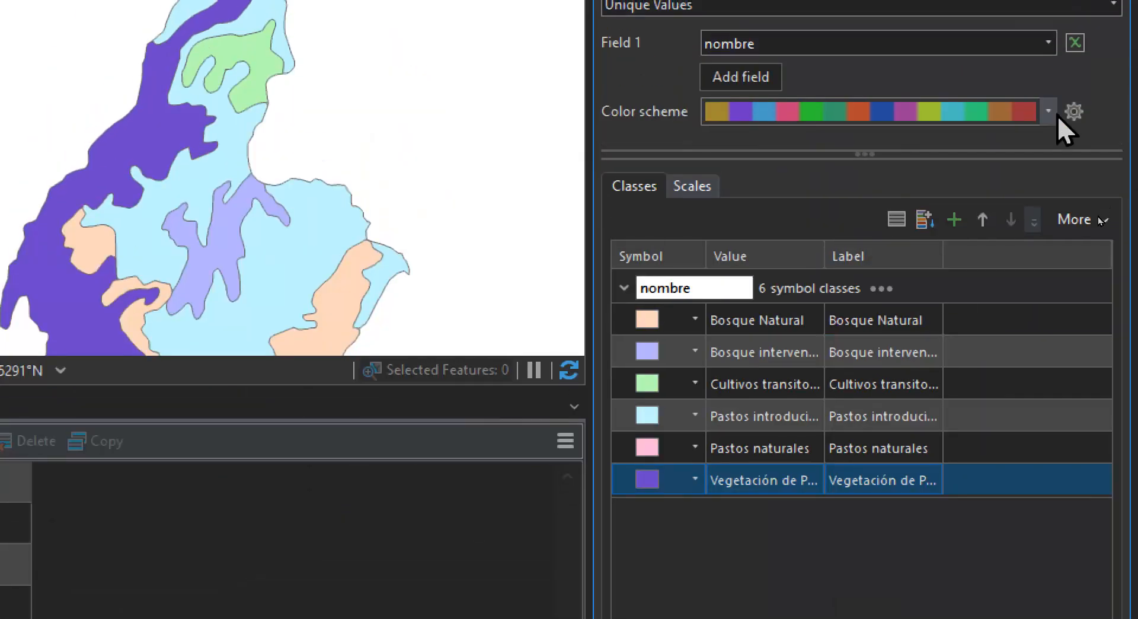
pyautogui.click(1048, 111)
pyautogui.scroll(-5, 946, 363)
pyautogui.click(945, 362)
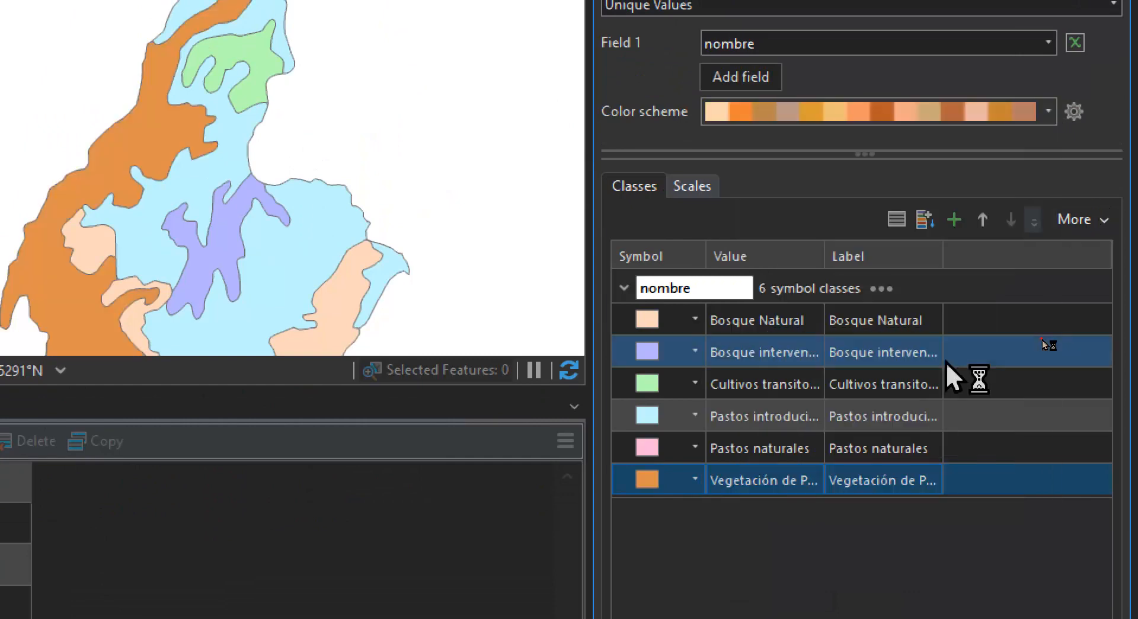
pyautogui.click(1049, 111)
pyautogui.click(874, 325)
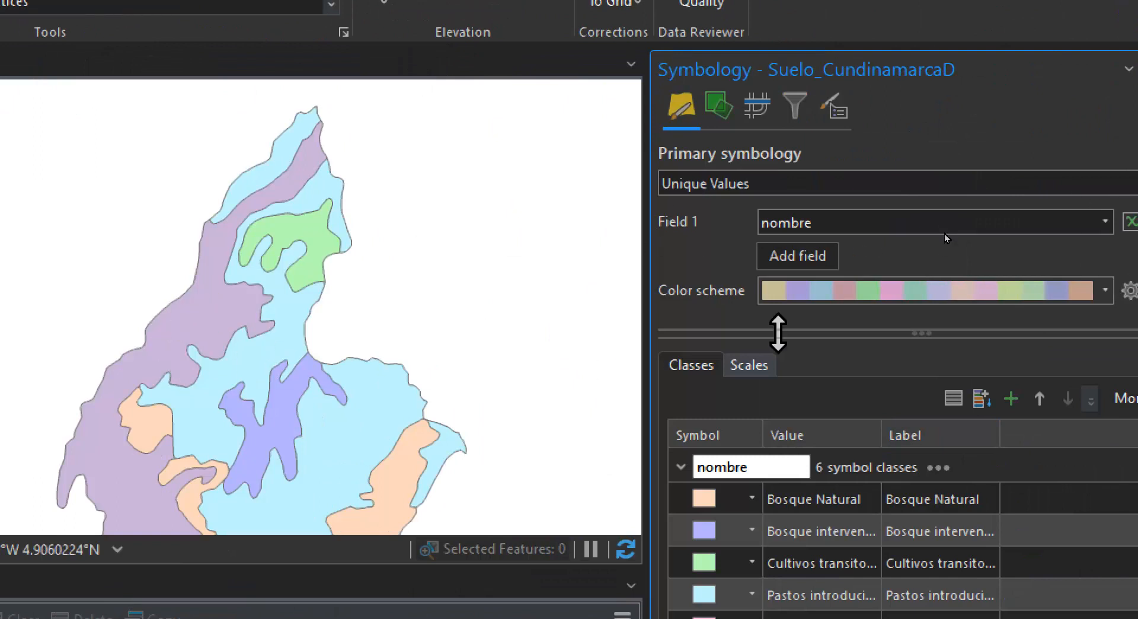
pyautogui.click(1076, 292)
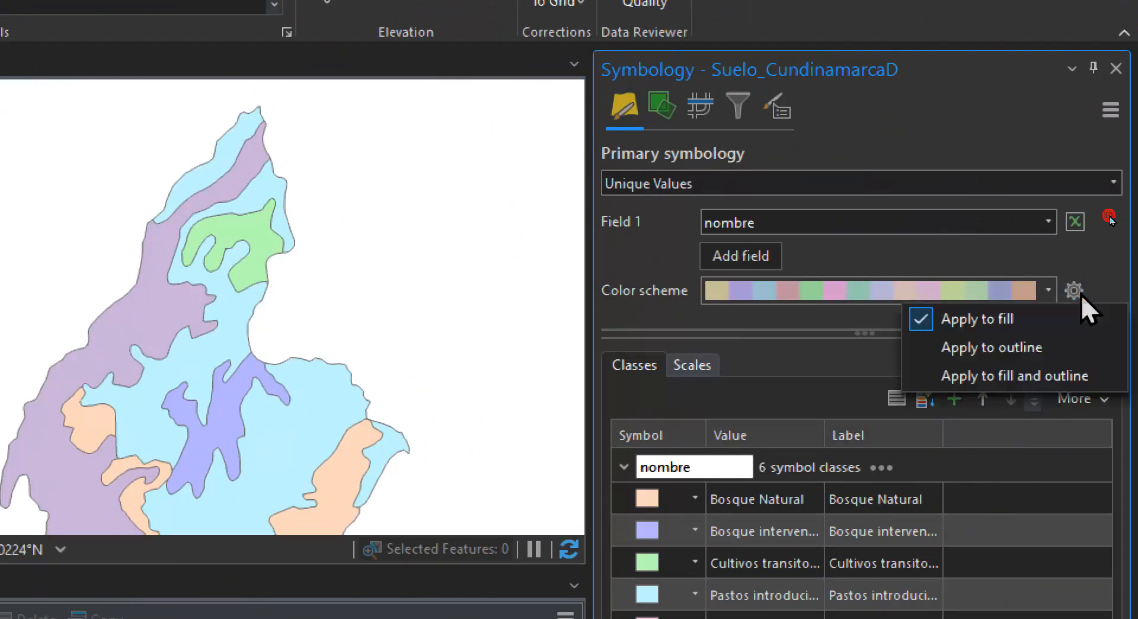
pyautogui.click(997, 375)
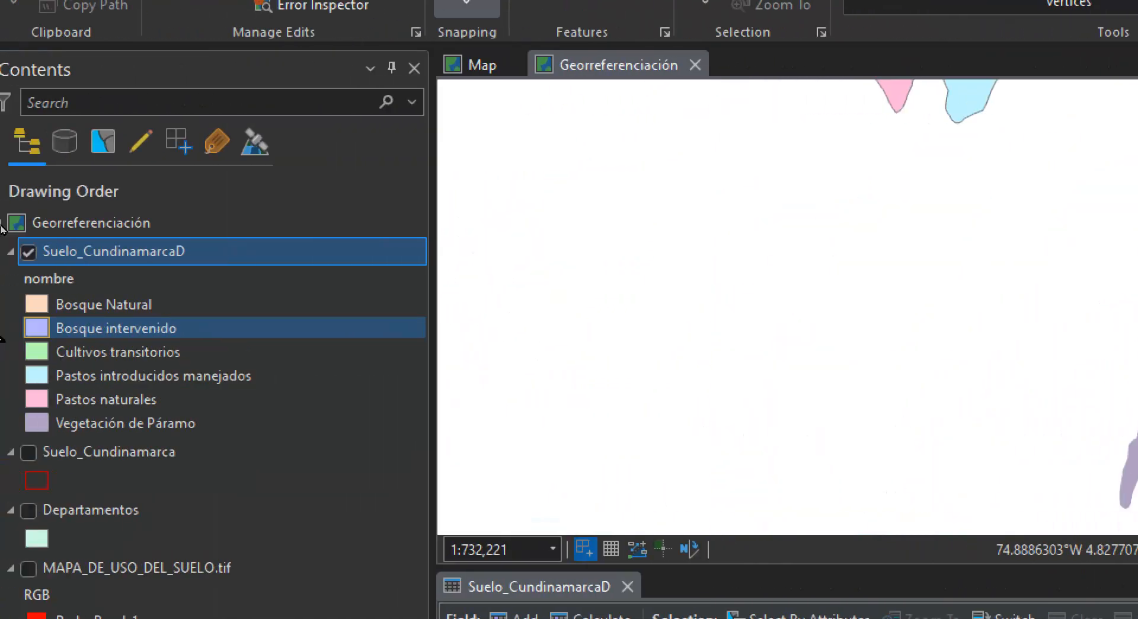
# Compare Suelo_CundinamarcaD with the Suelo_Cundinamarca outlines by toggling their visibility, and select then clear the Pastos naturales record
pyautogui.click(47, 251)
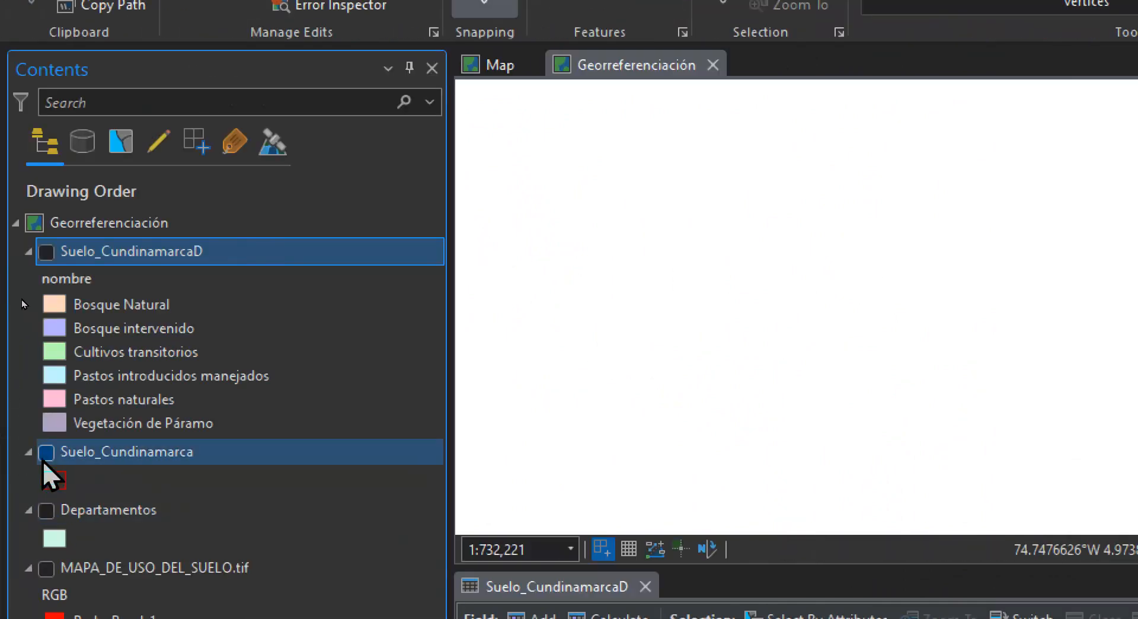
pyautogui.click(46, 452)
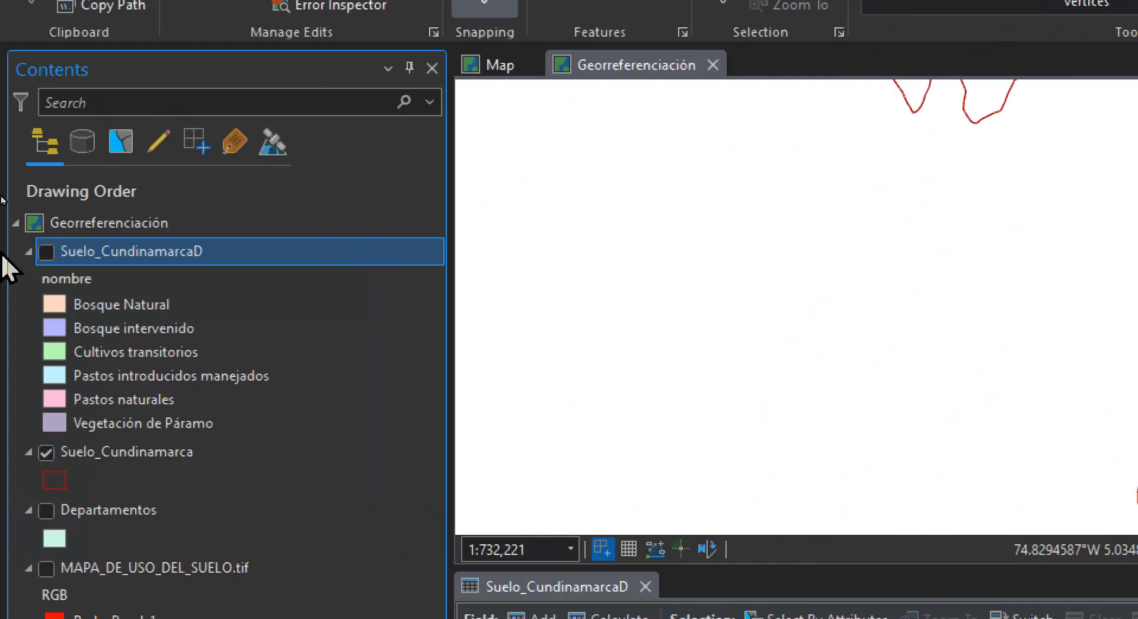
pyautogui.click(46, 252)
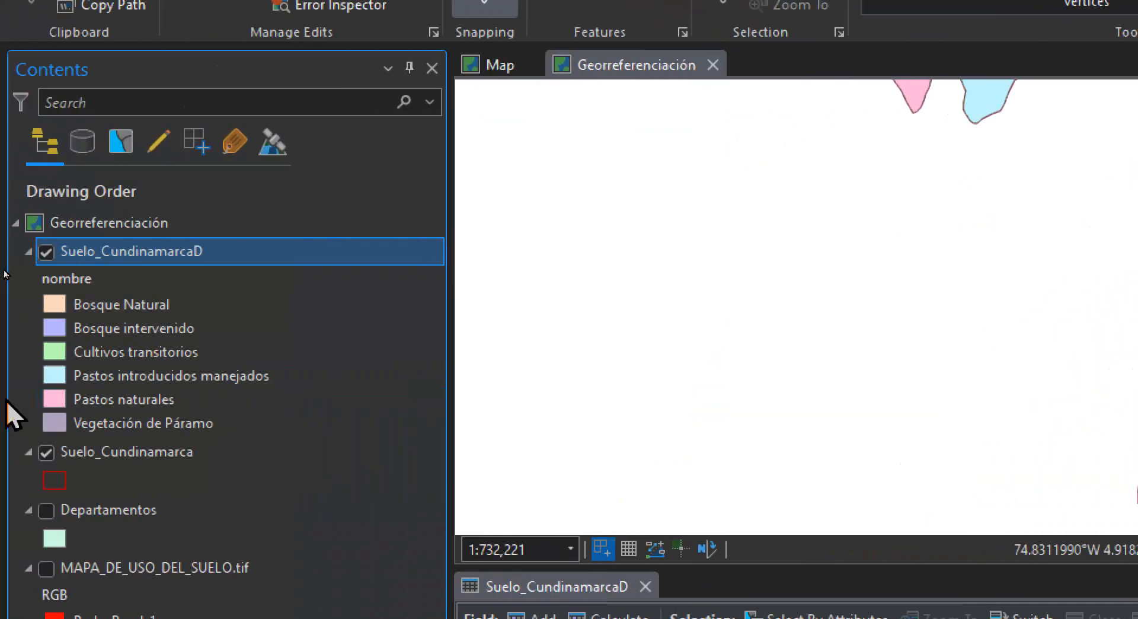
pyautogui.click(45, 451)
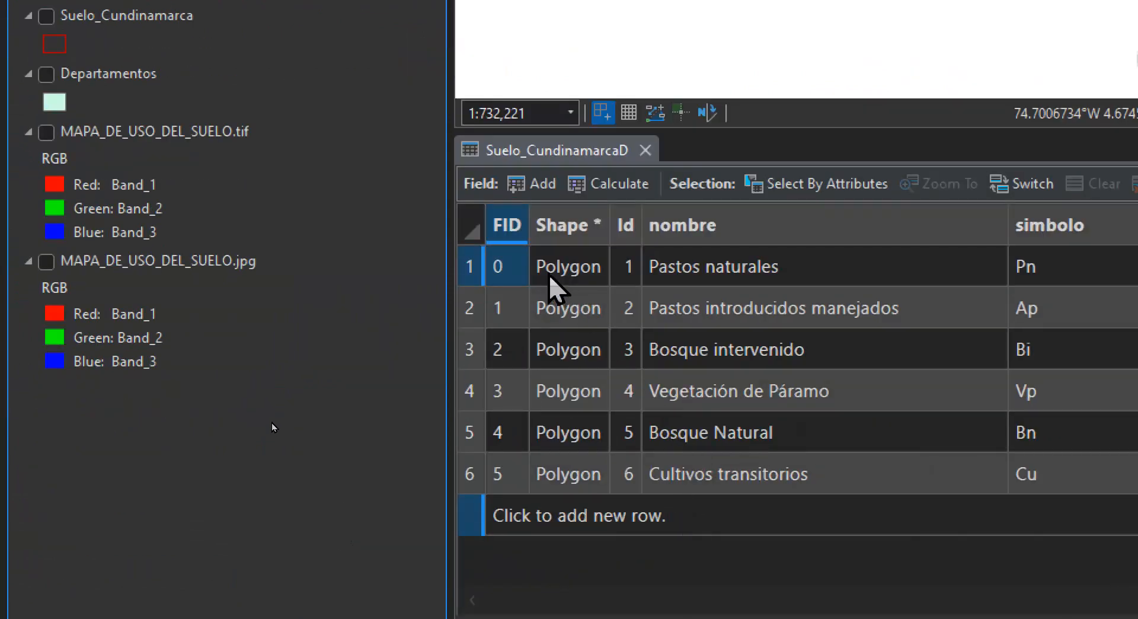
pyautogui.click(474, 269)
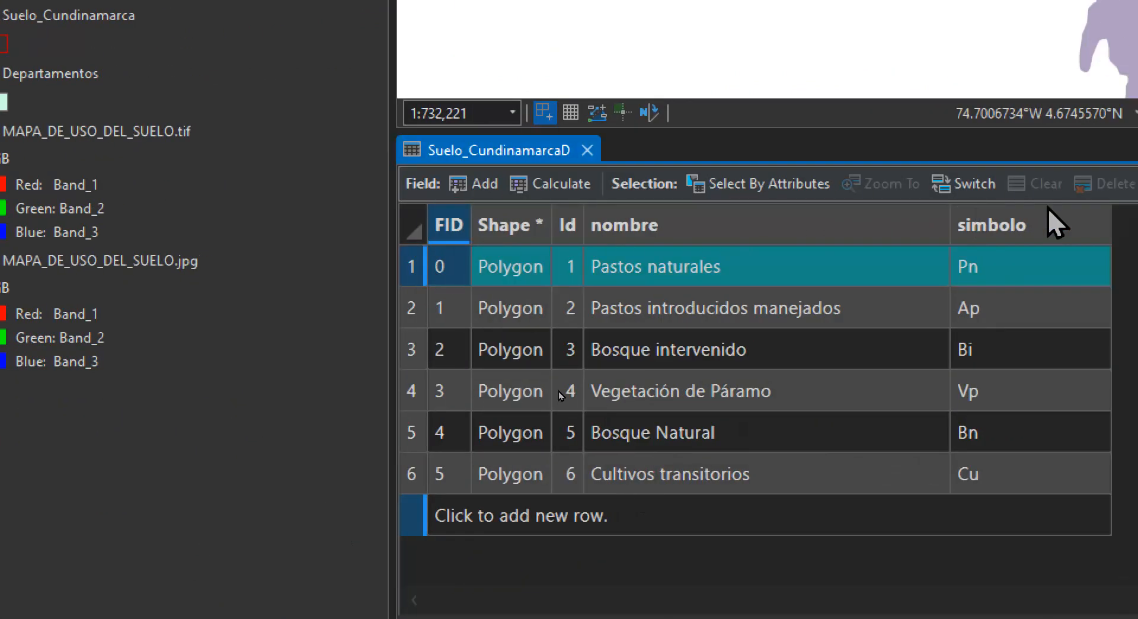
pyautogui.click(1046, 187)
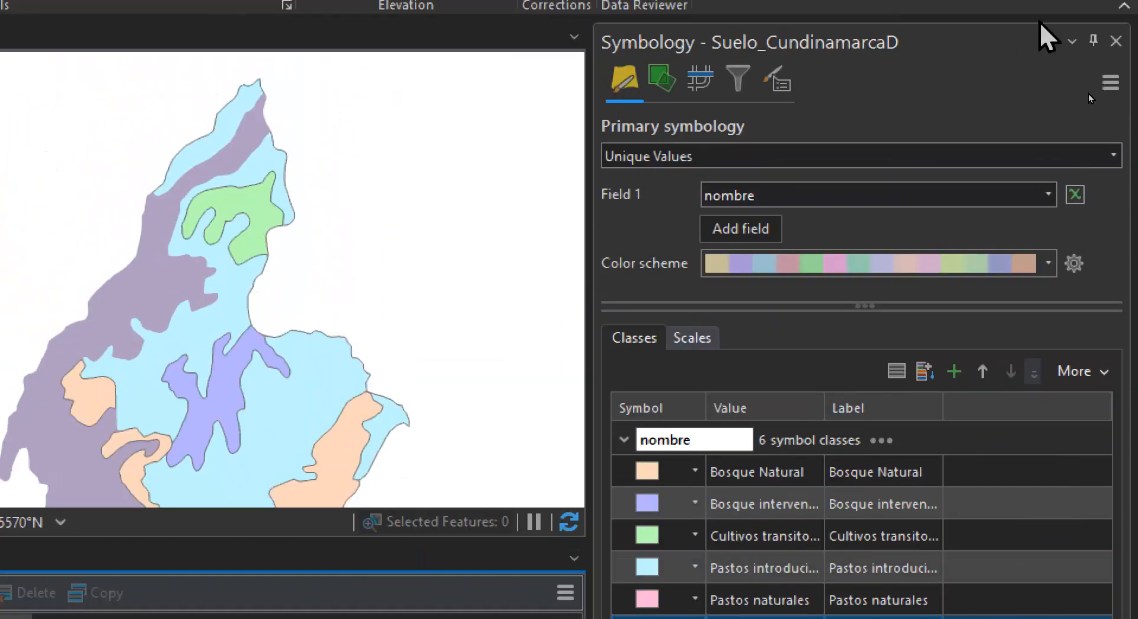
# Reset Suelo_CundinamarcaD to Single Symbol and symbolize it again with Unique Values on the nombre field
pyautogui.click(1106, 154)
pyautogui.click(891, 188)
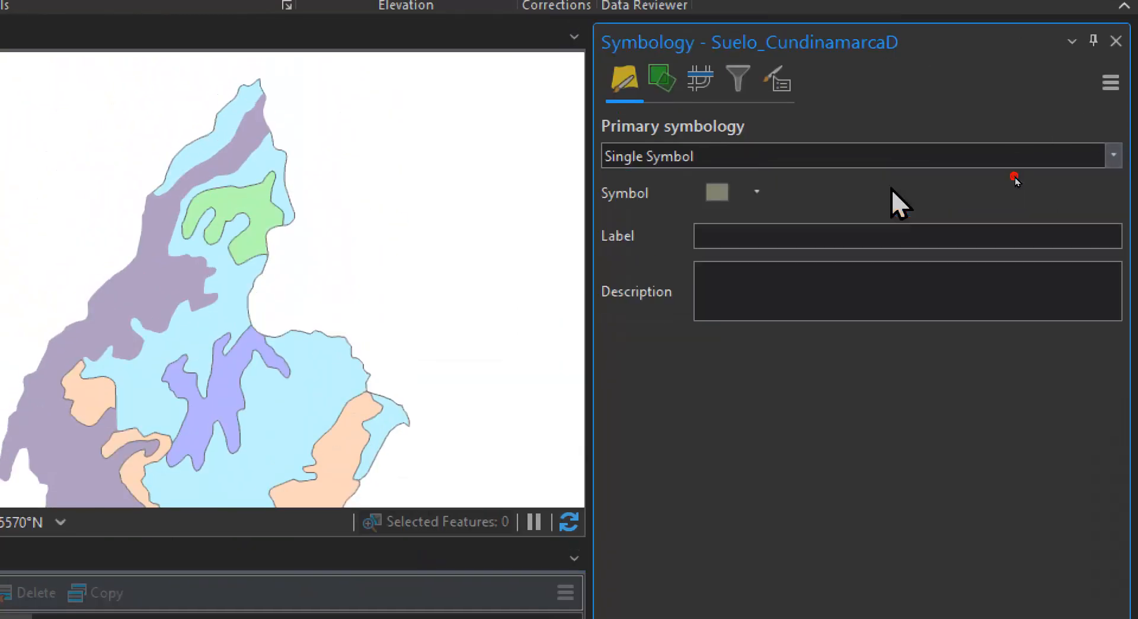
pyautogui.click(1113, 155)
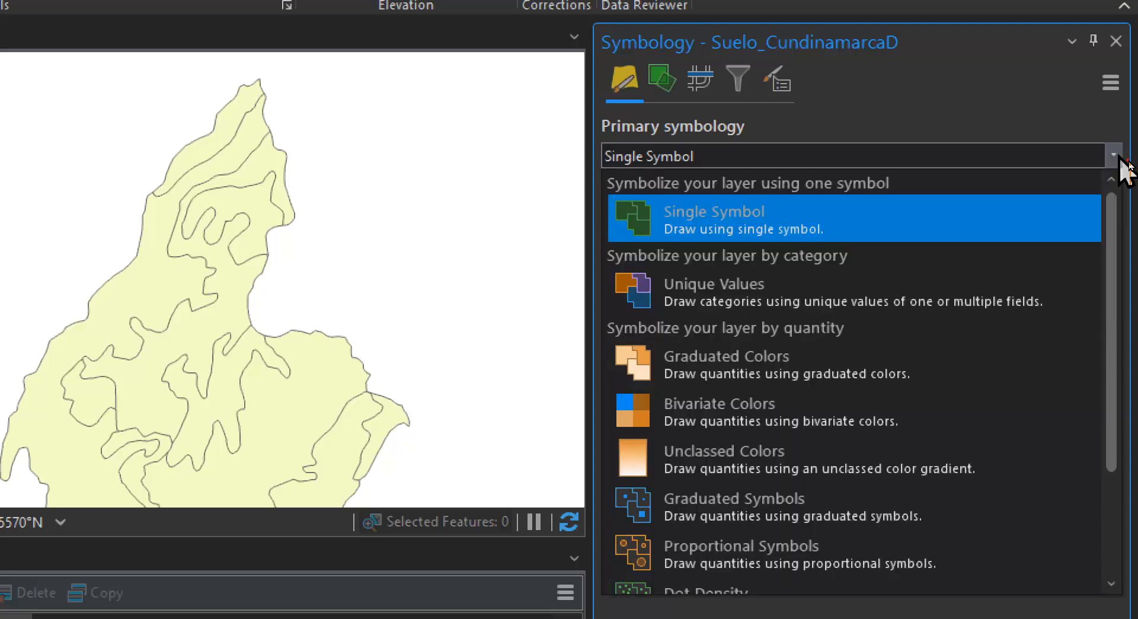
pyautogui.click(770, 308)
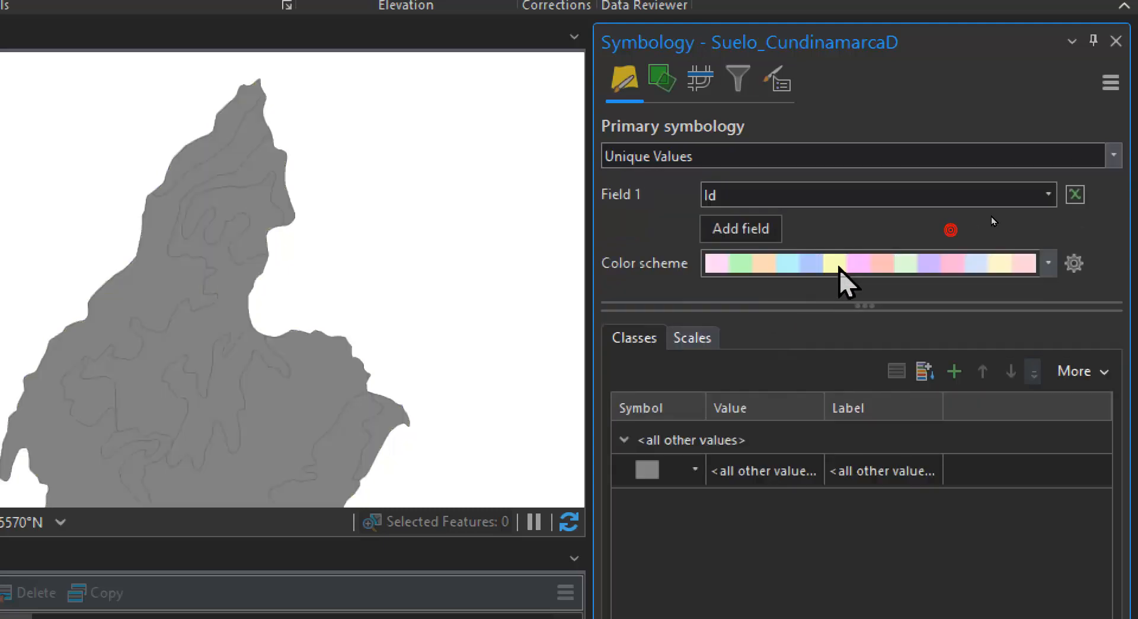
pyautogui.click(1049, 193)
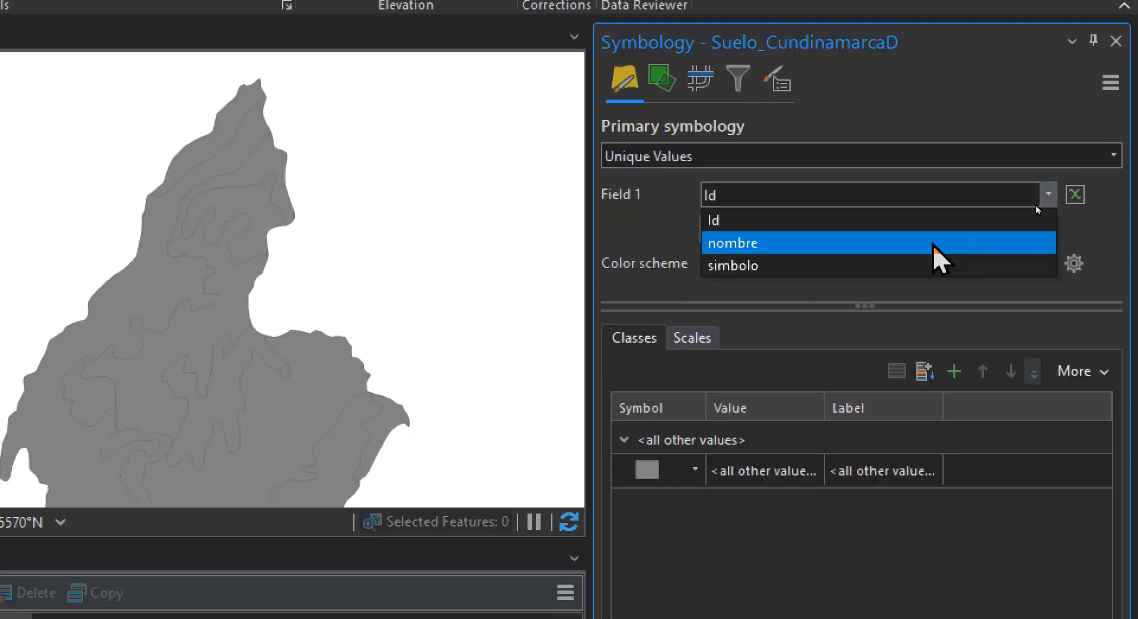
pyautogui.click(936, 243)
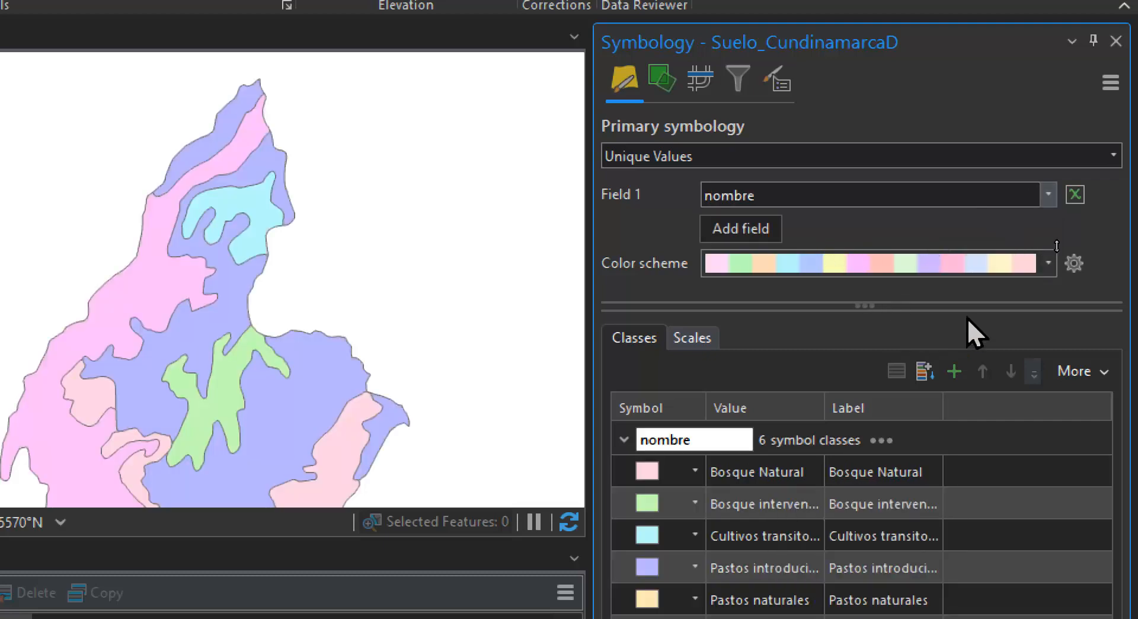
# Apply the colour scheme to fill and outline, and choose the bright multicolour scheme for the nombre classes
pyautogui.click(1072, 264)
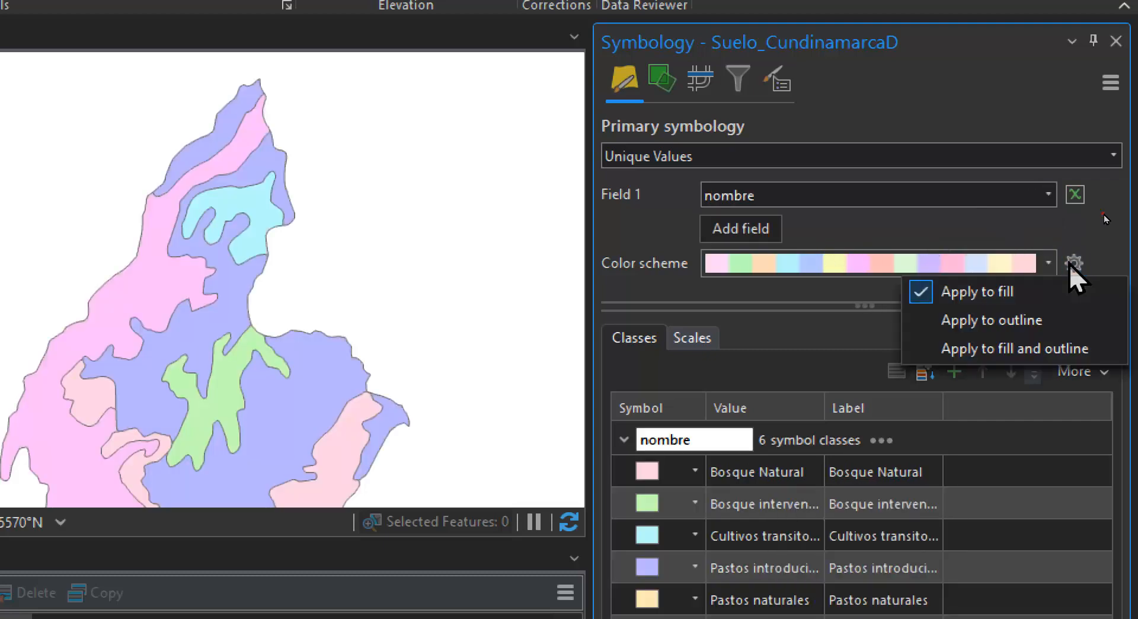
pyautogui.click(1037, 352)
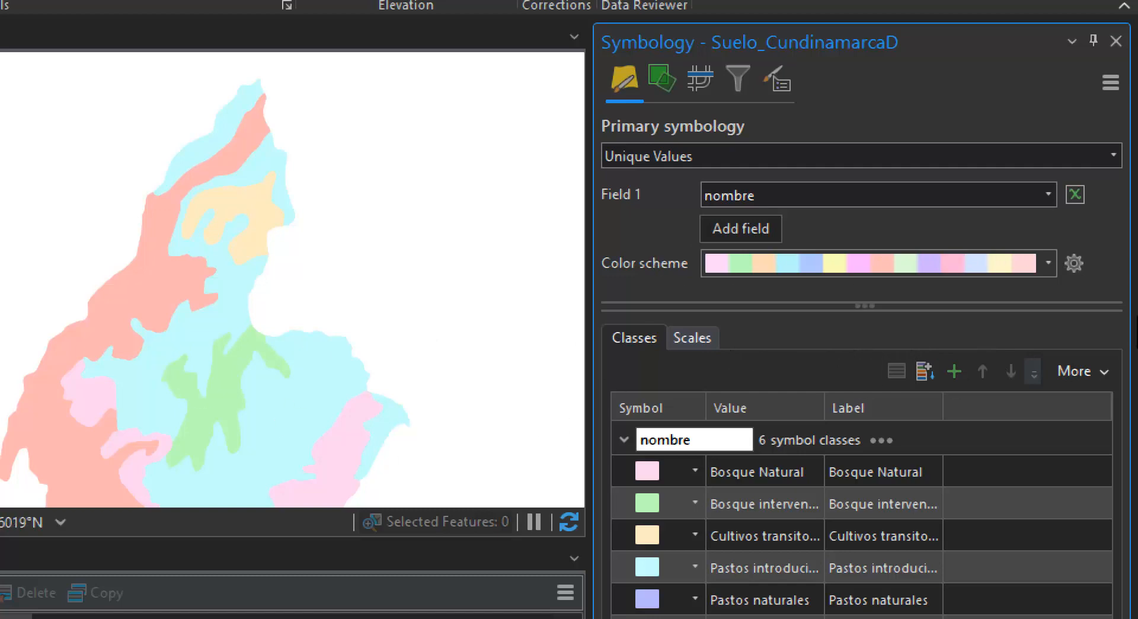
pyautogui.click(1047, 262)
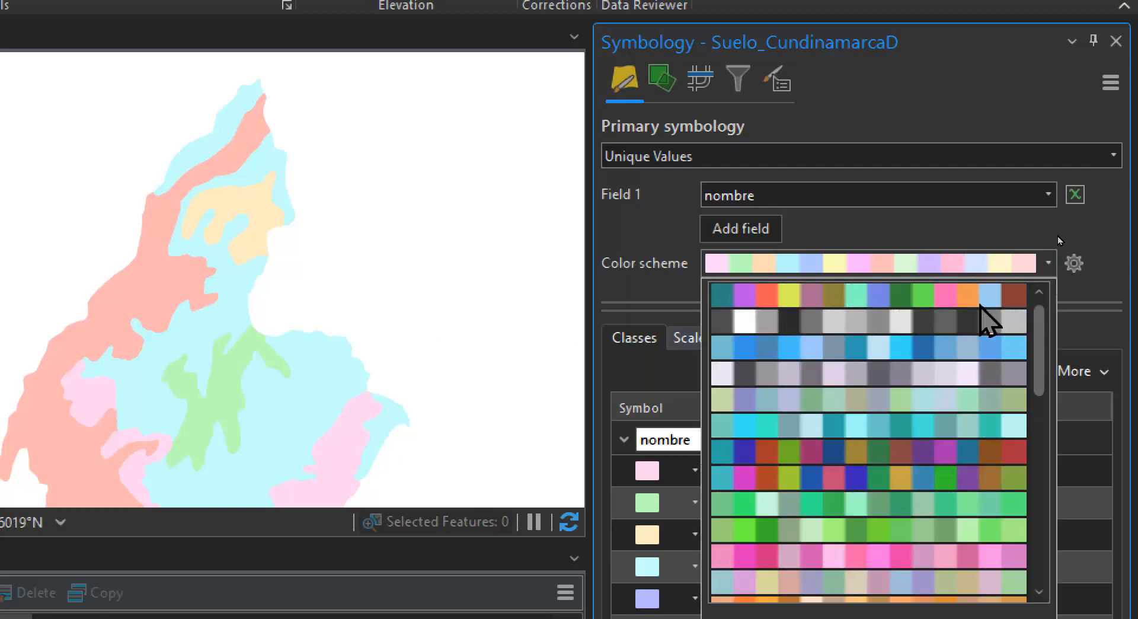
pyautogui.click(947, 297)
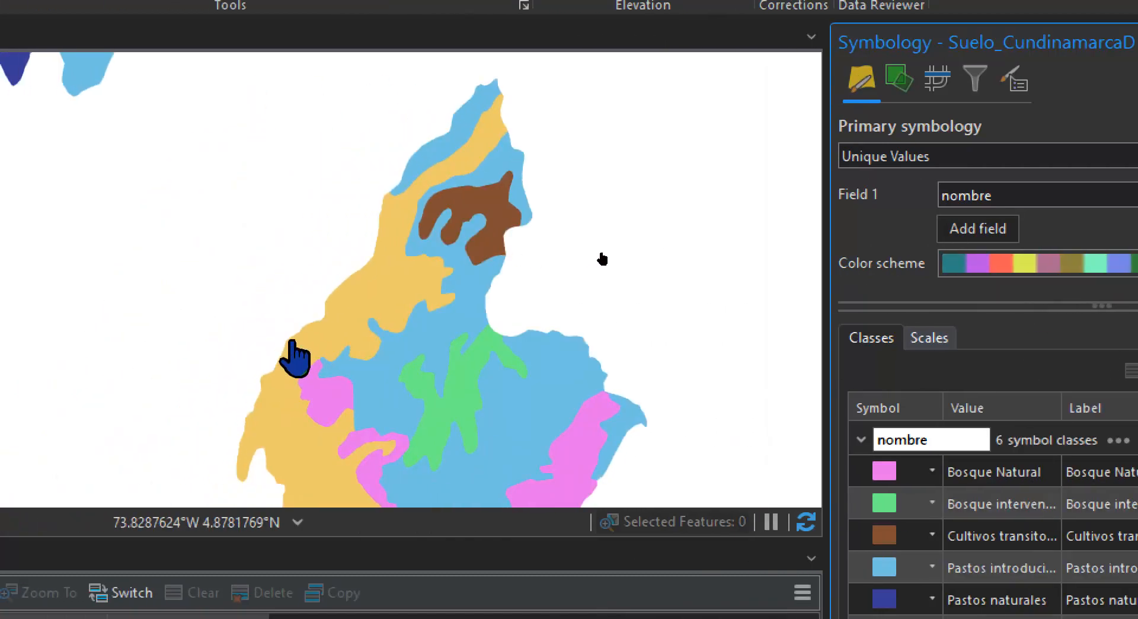
pyautogui.scroll(-2, 421, 247)
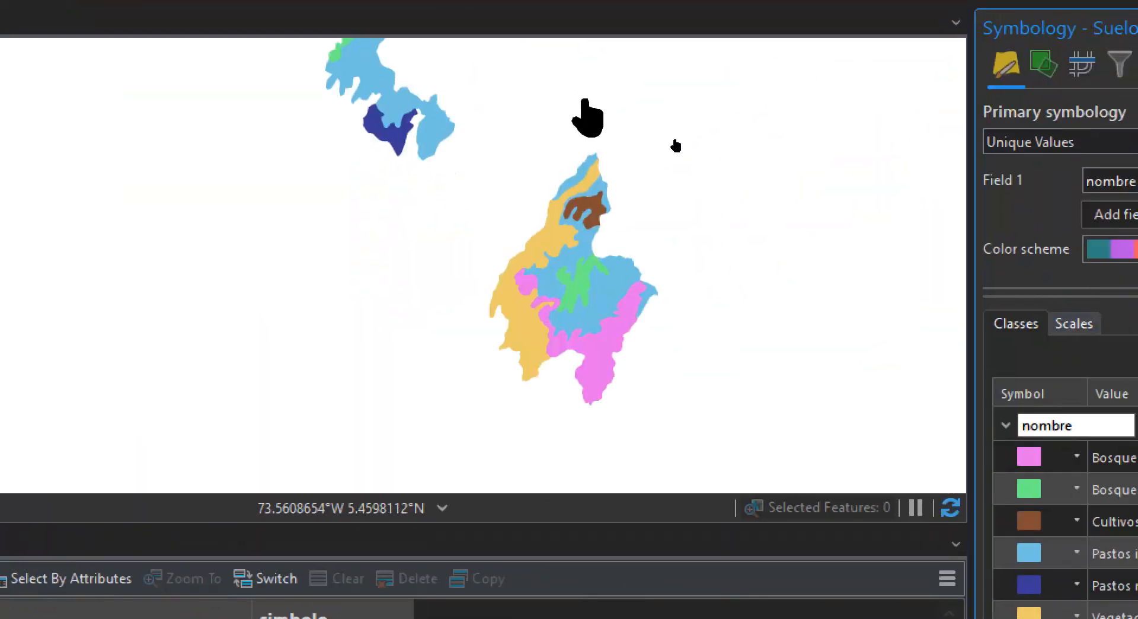
pyautogui.moveTo(427, 149); pyautogui.dragTo(381, 254)
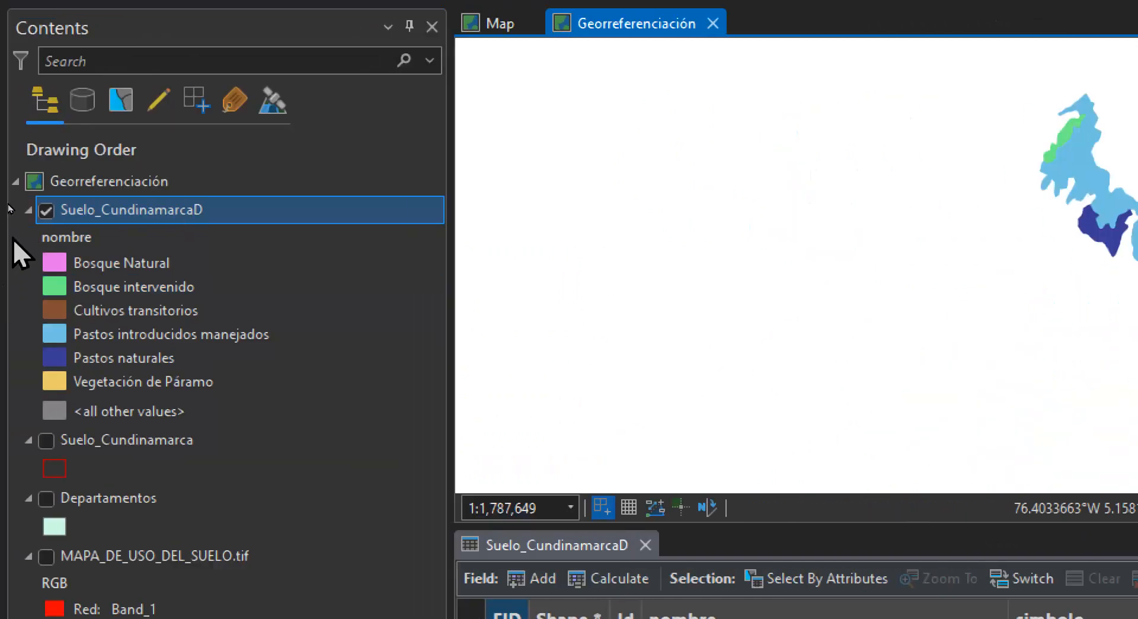
# Turn on labels for the Suelo_CundinamarcaD layer and open its labeling properties
pyautogui.rightClick(121, 214)
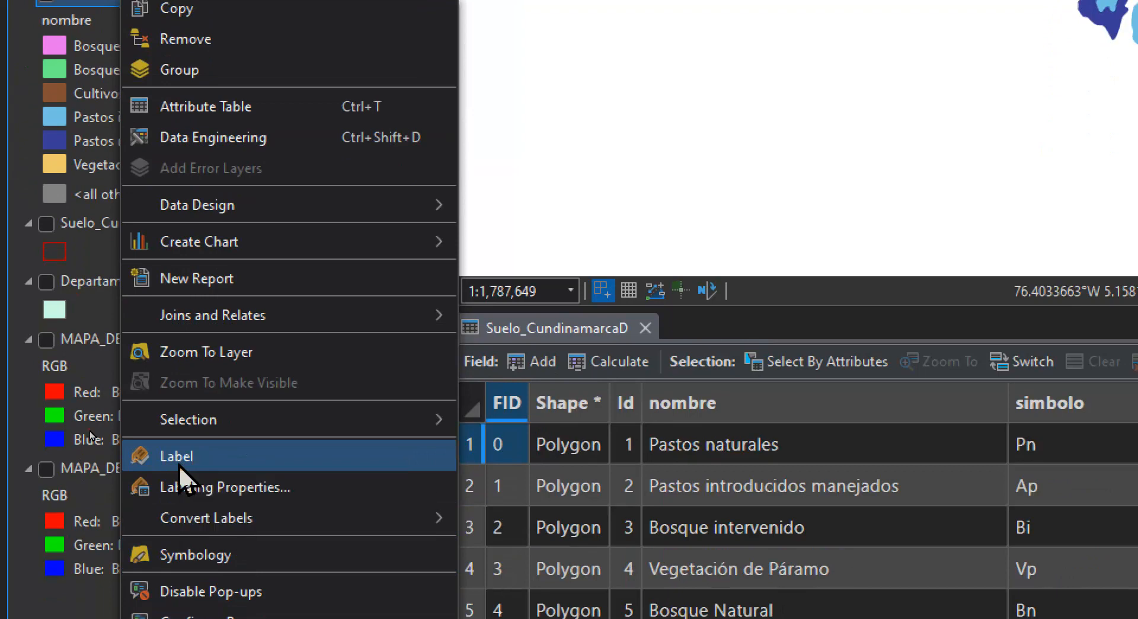
pyautogui.click(179, 464)
pyautogui.rightClick(116, 228)
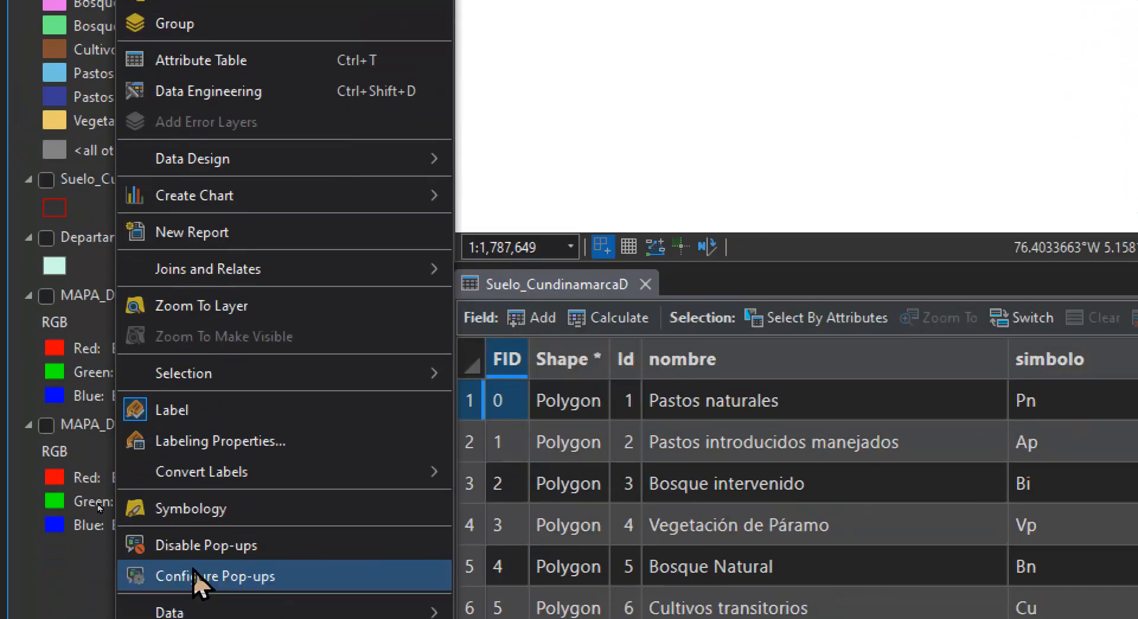
pyautogui.click(194, 447)
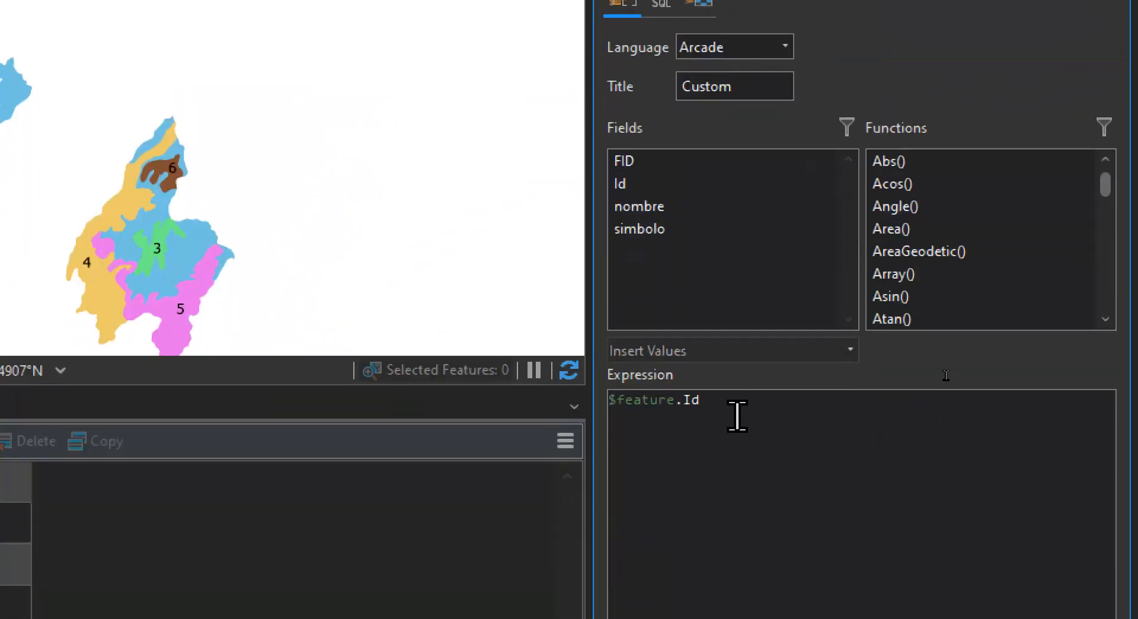
# Replace the label expression of Suelo_CundinamarcaD with $feature.simbolo and apply it
pyautogui.moveTo(736, 415); pyautogui.dragTo(610, 398)
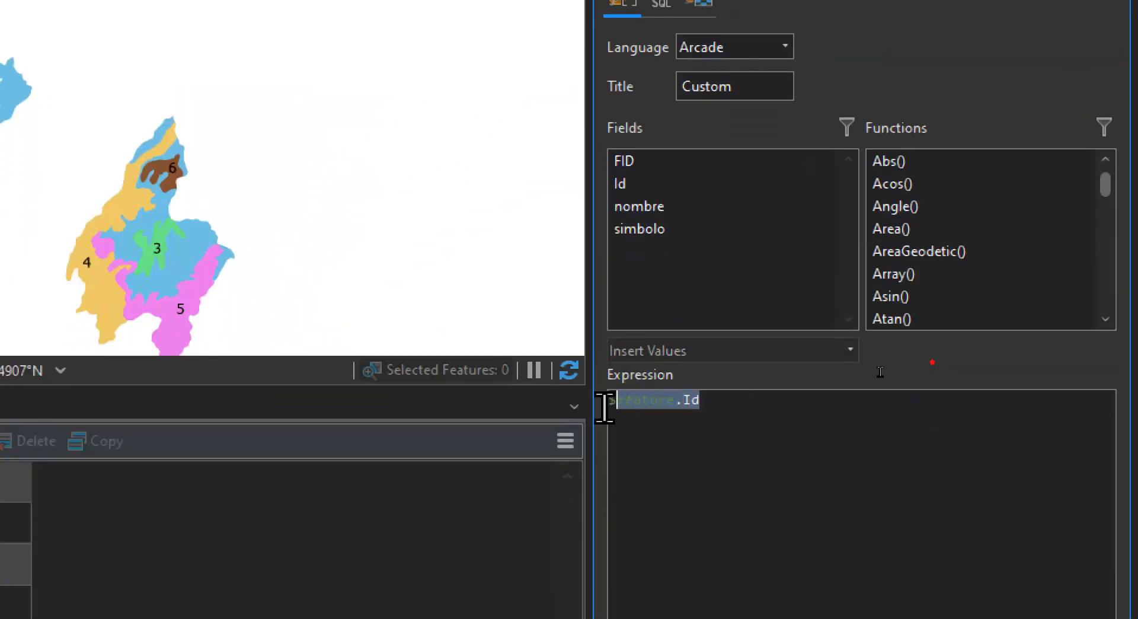
pyautogui.press('Delete')
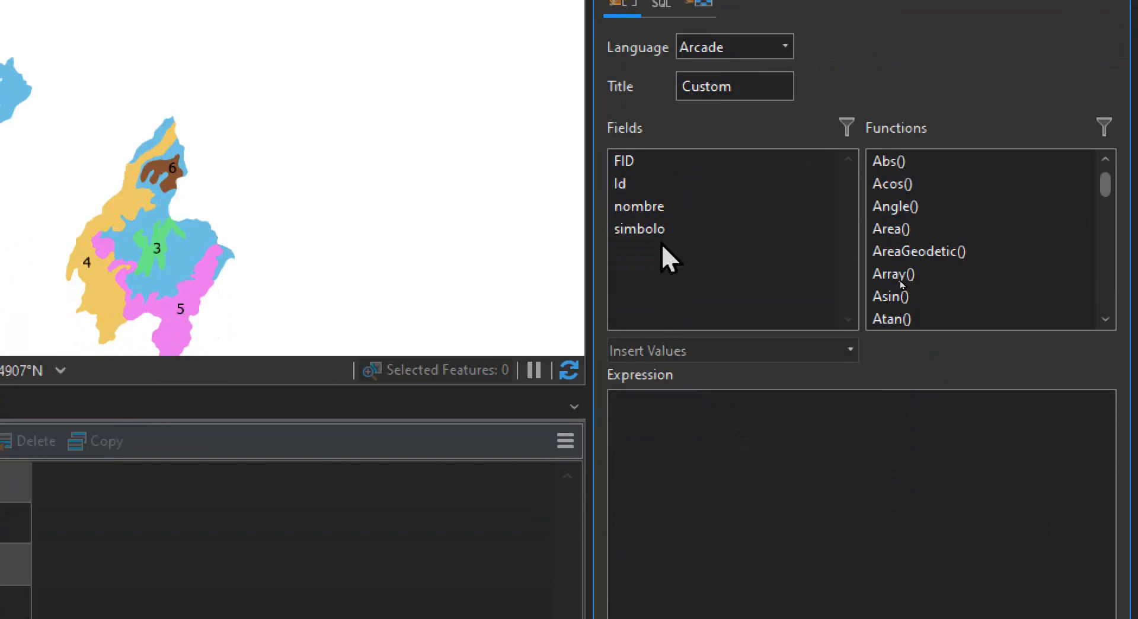
pyautogui.doubleClick(641, 226)
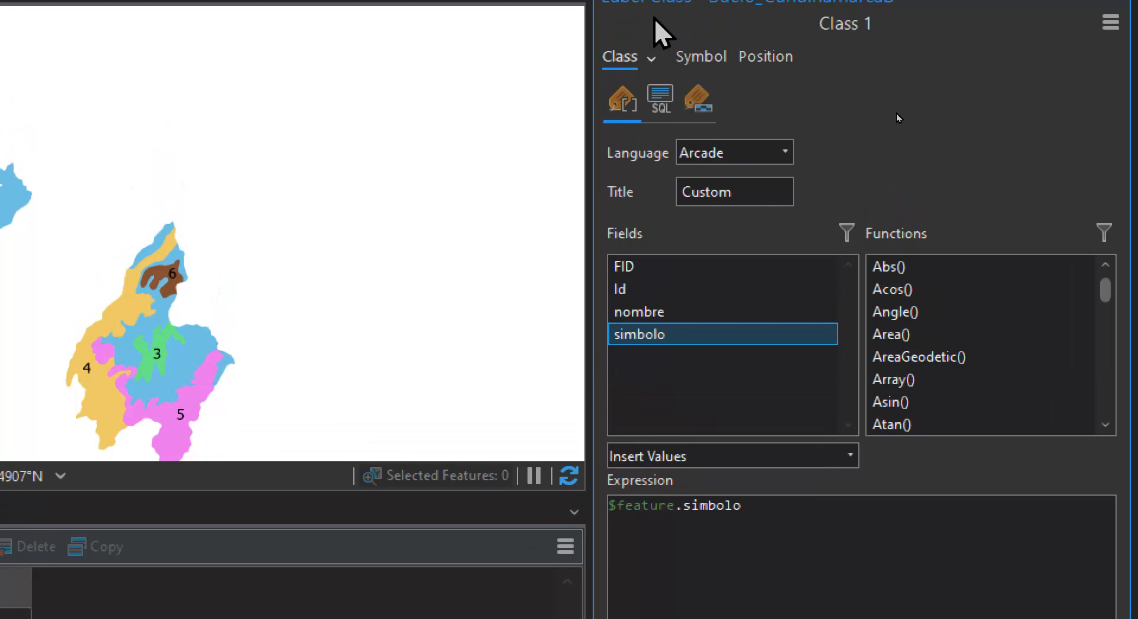
pyautogui.click(689, 56)
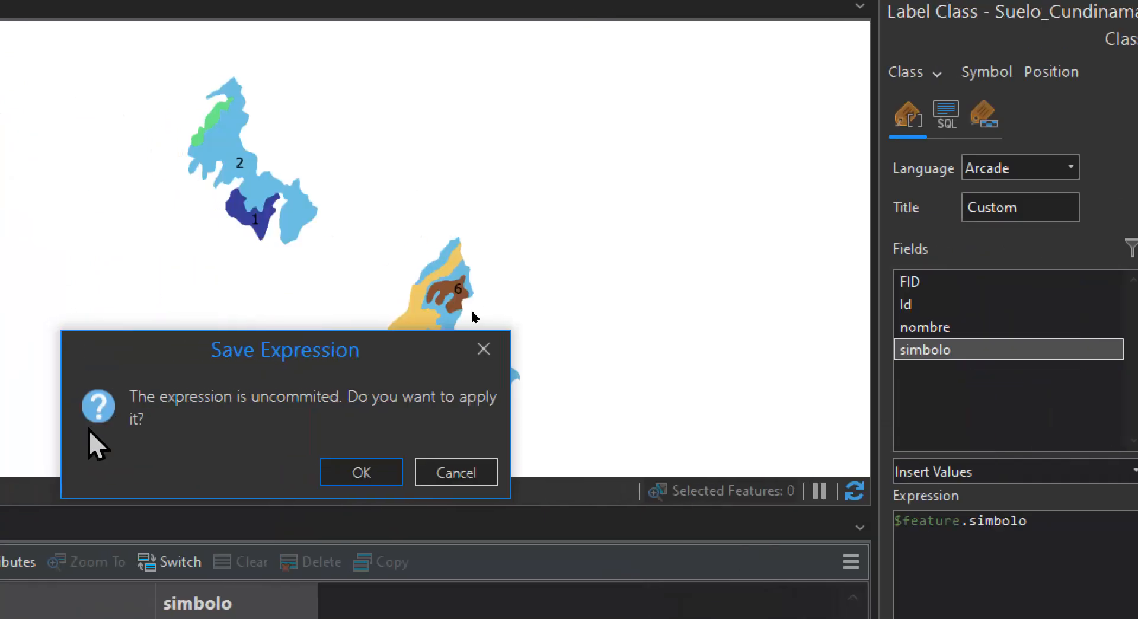
pyautogui.click(48, 477)
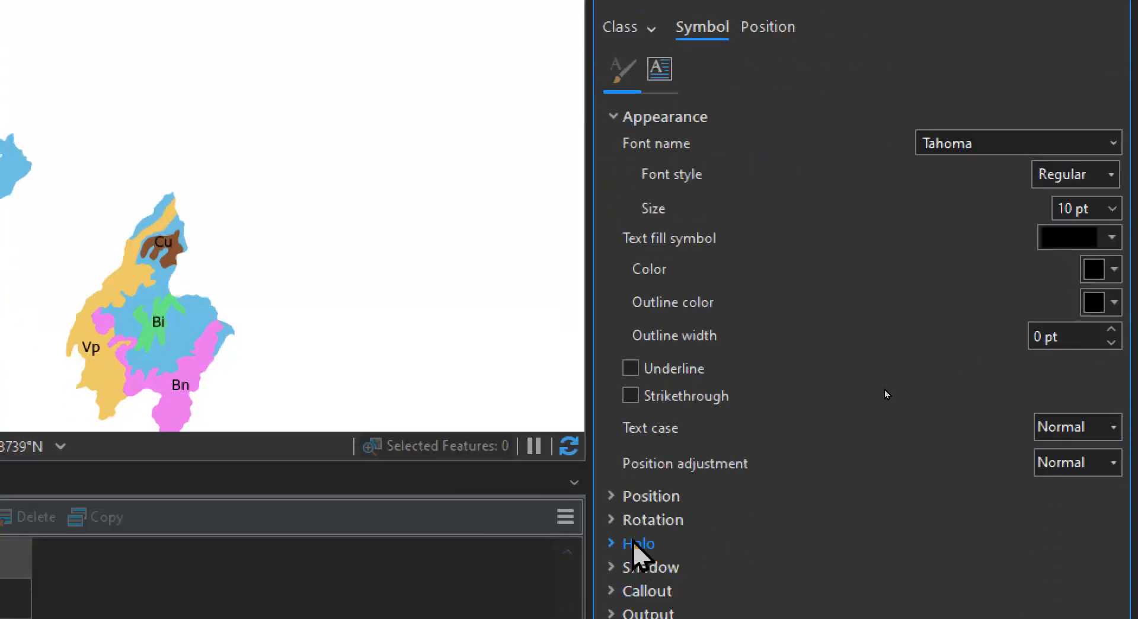
pyautogui.click(612, 495)
pyautogui.click(612, 495)
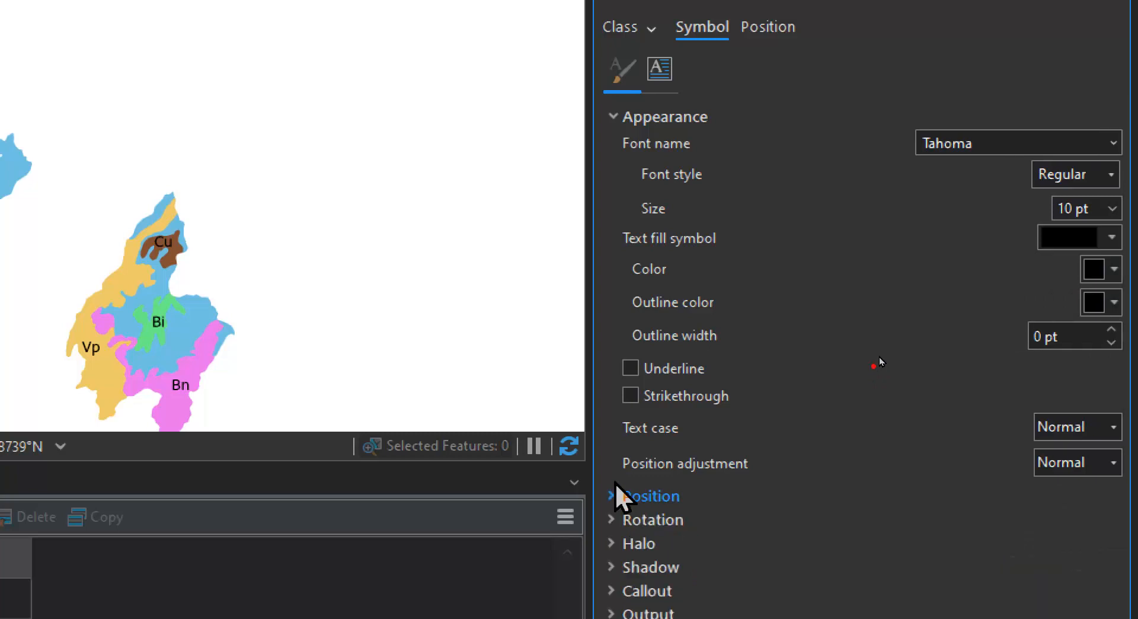
pyautogui.click(614, 225)
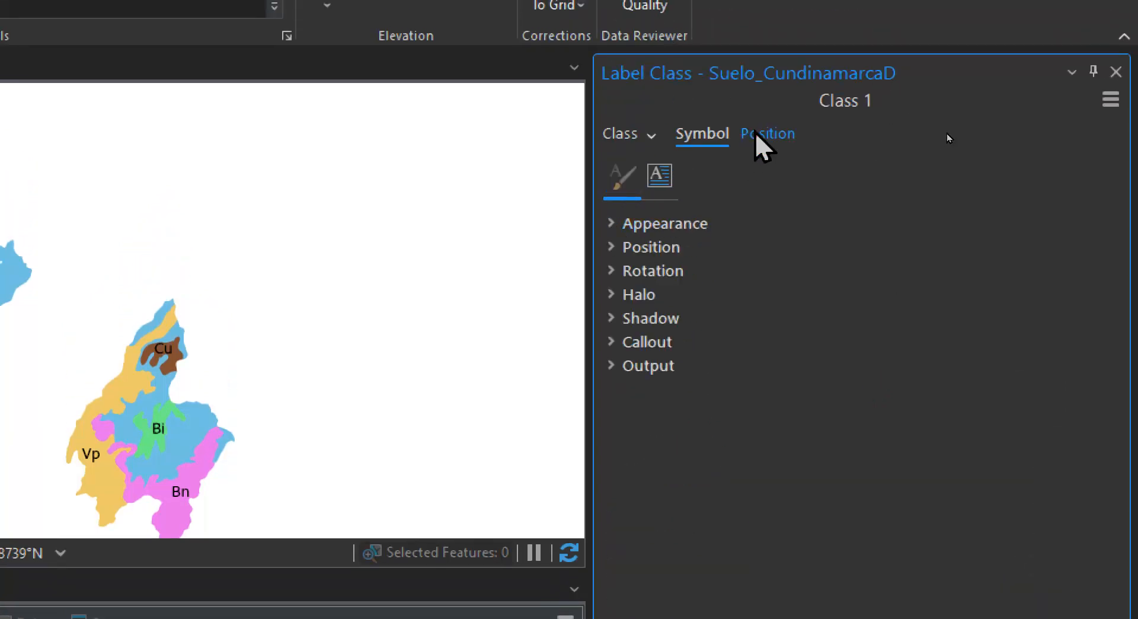
# Set the label placement to Land parcel placement with Straight in polygon, and save the project
pyautogui.click(755, 131)
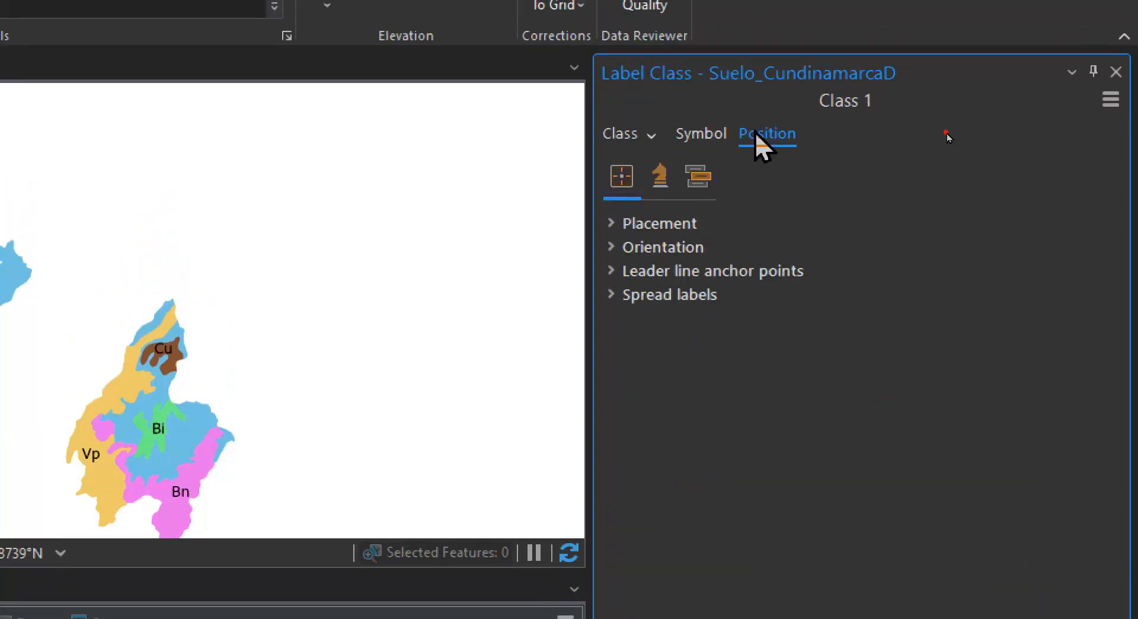
pyautogui.click(613, 225)
pyautogui.click(837, 252)
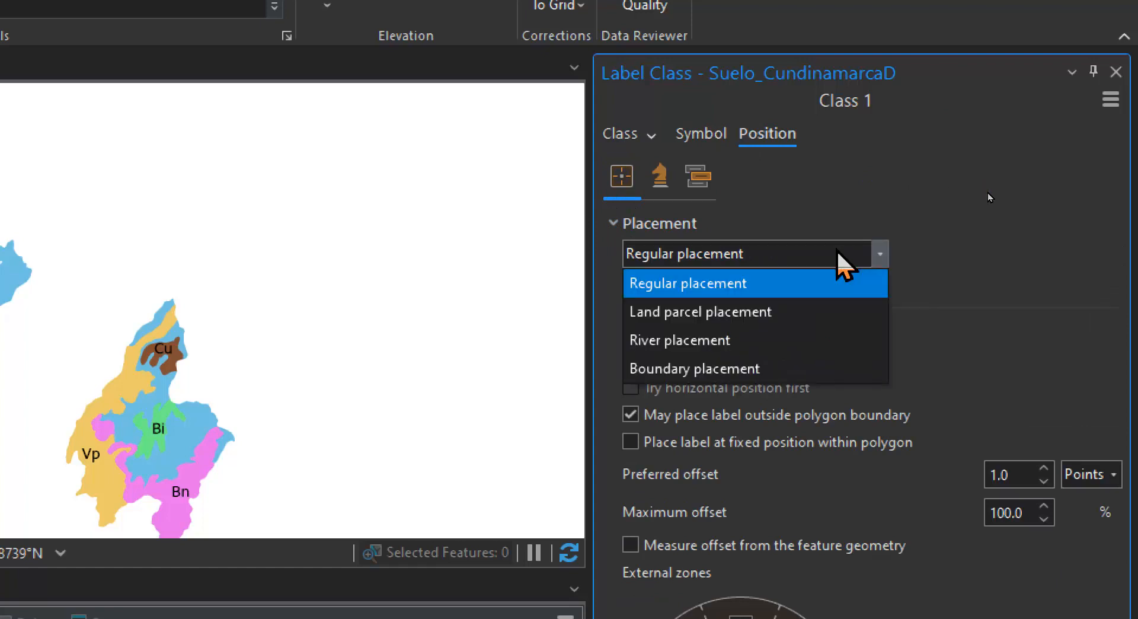
pyautogui.click(791, 316)
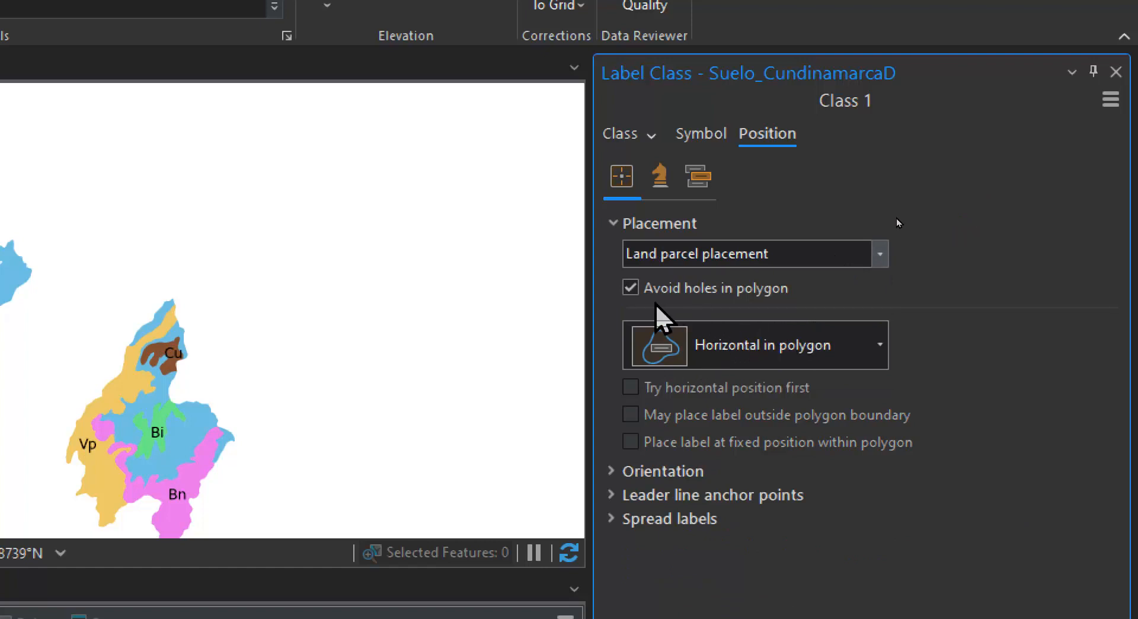
pyautogui.click(821, 351)
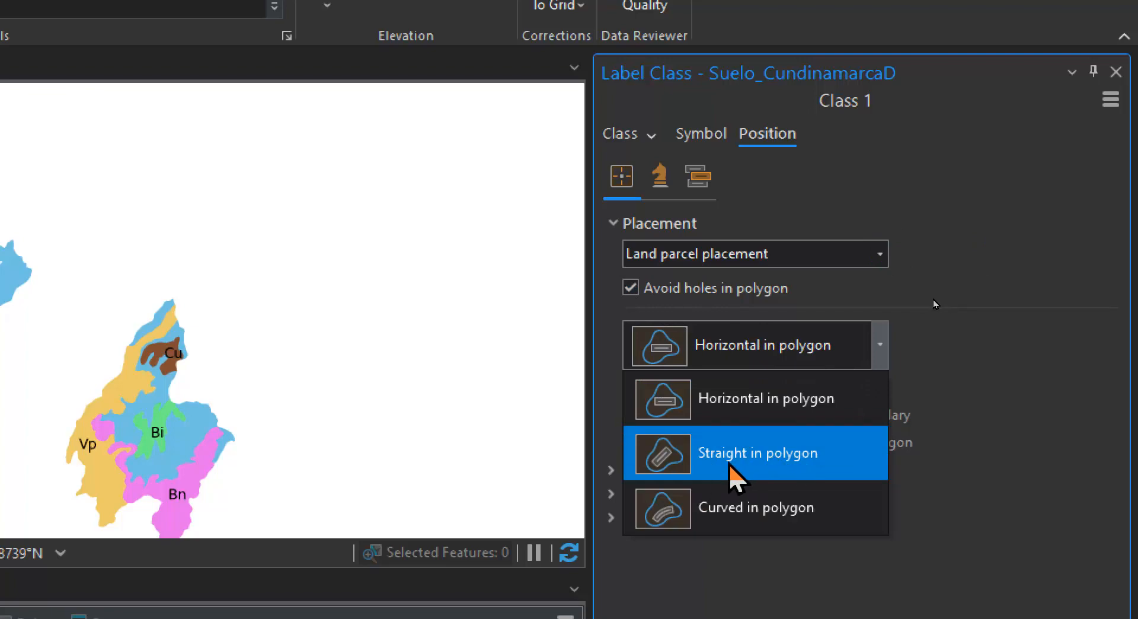
pyautogui.click(698, 464)
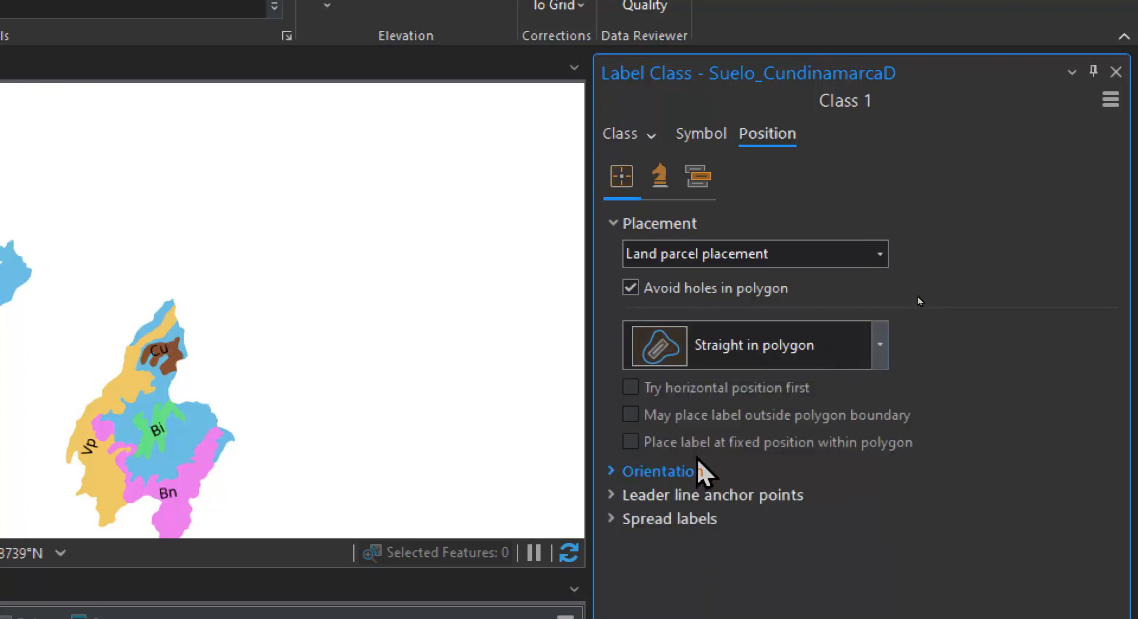
pyautogui.scroll(2, 178, 393)
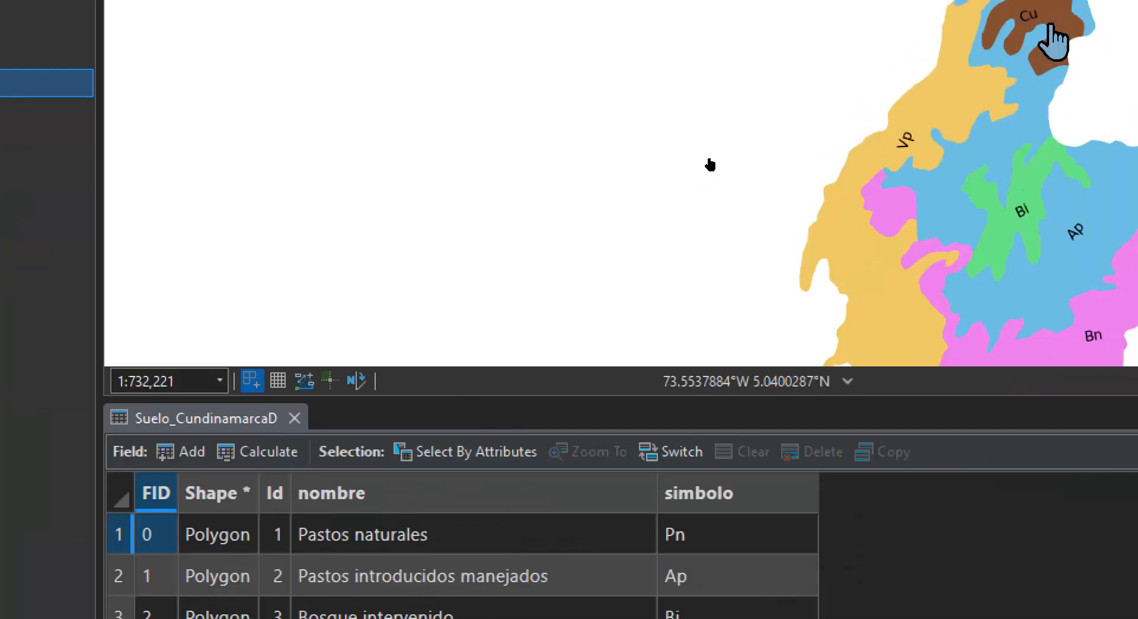
pyautogui.scroll(2, 224, 299)
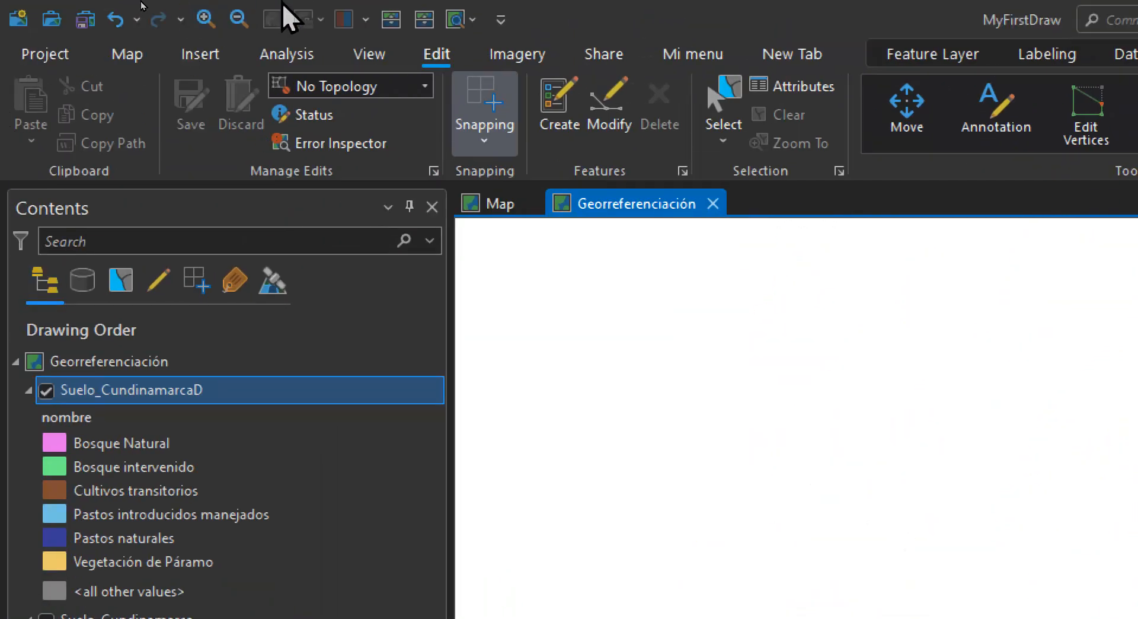
pyautogui.click(74, 21)
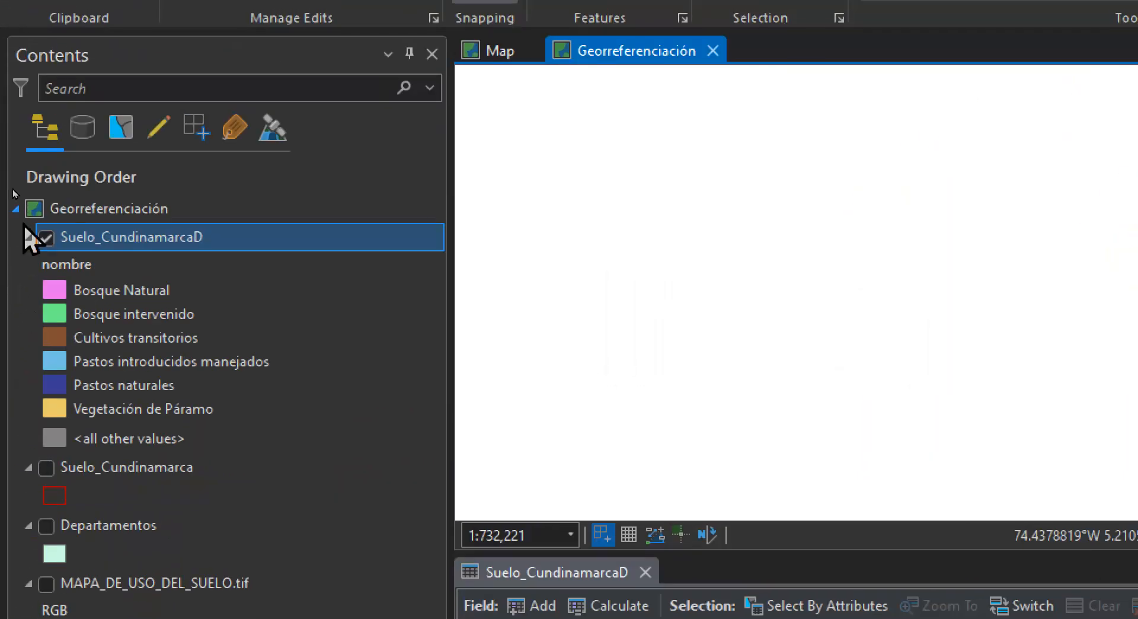
# Hide Suelo_CundinamarcaD, collapse its legend, and show the MAPA_DE_USO_DEL_SUELO.tif raster
pyautogui.click(47, 243)
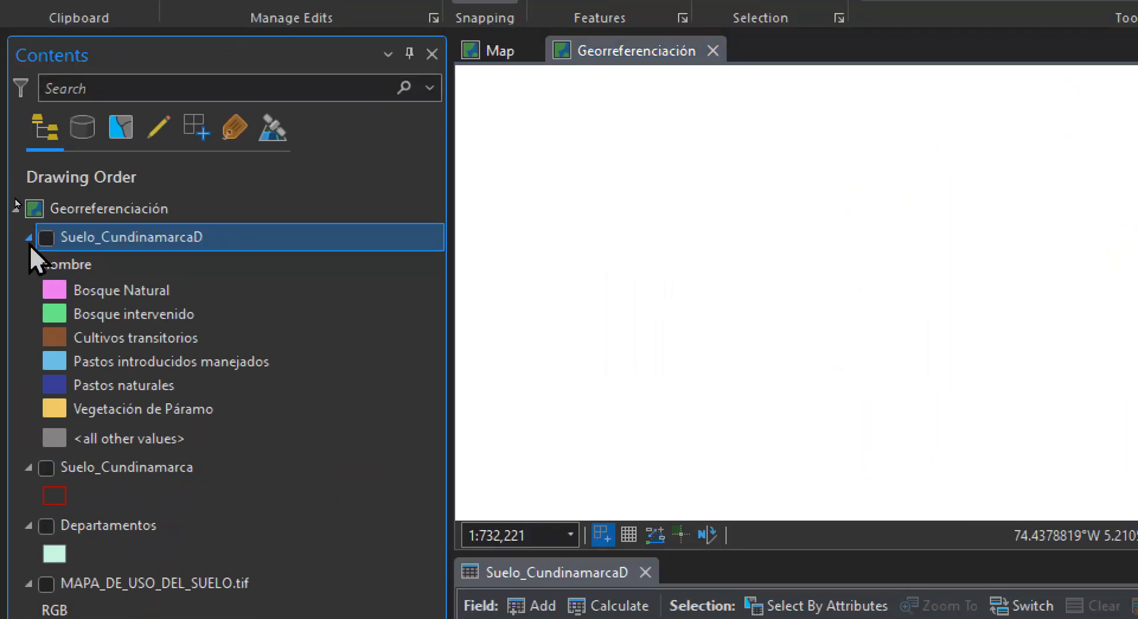
pyautogui.click(28, 243)
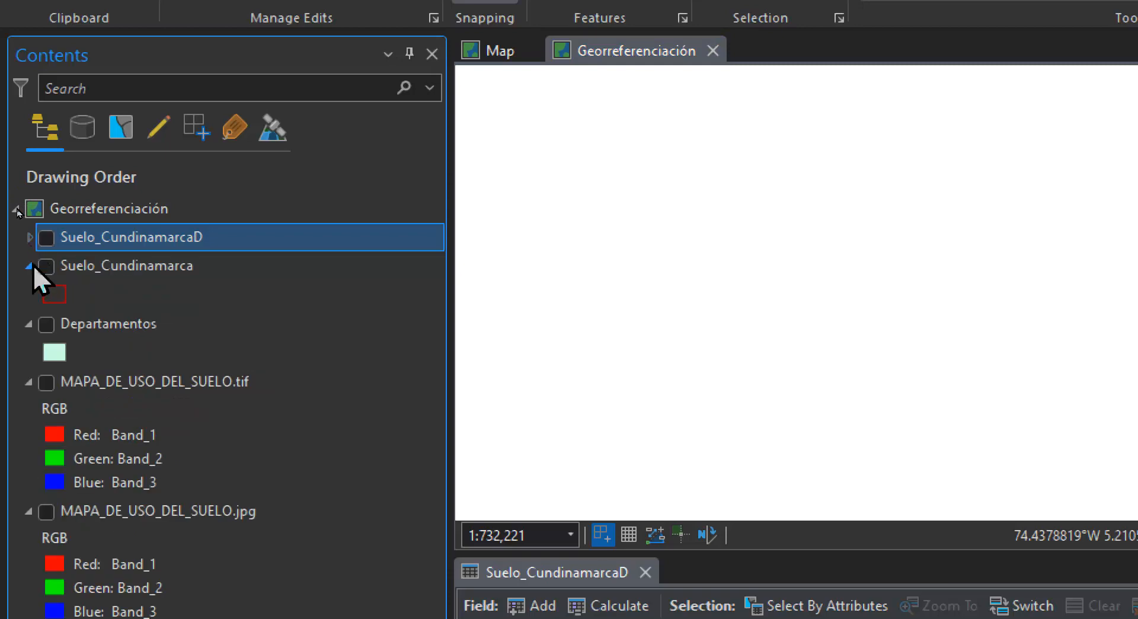
pyautogui.click(47, 383)
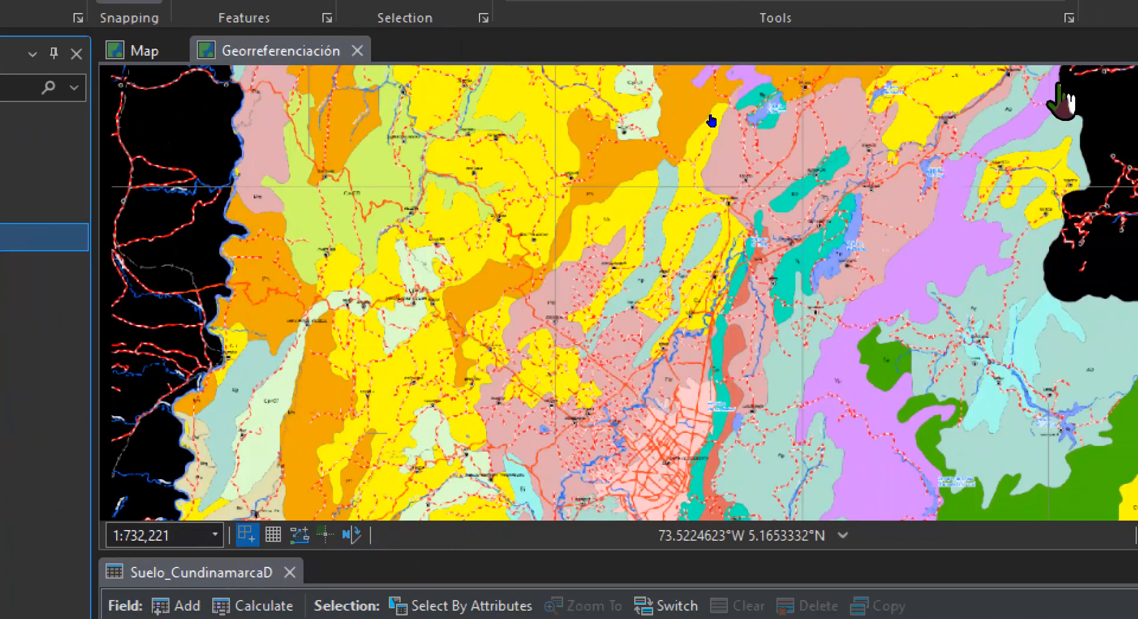
# Examine the roads and land-use zones on the scanned map and its legend entries for hydrography and land transport
pyautogui.scroll(4, 599, 271)
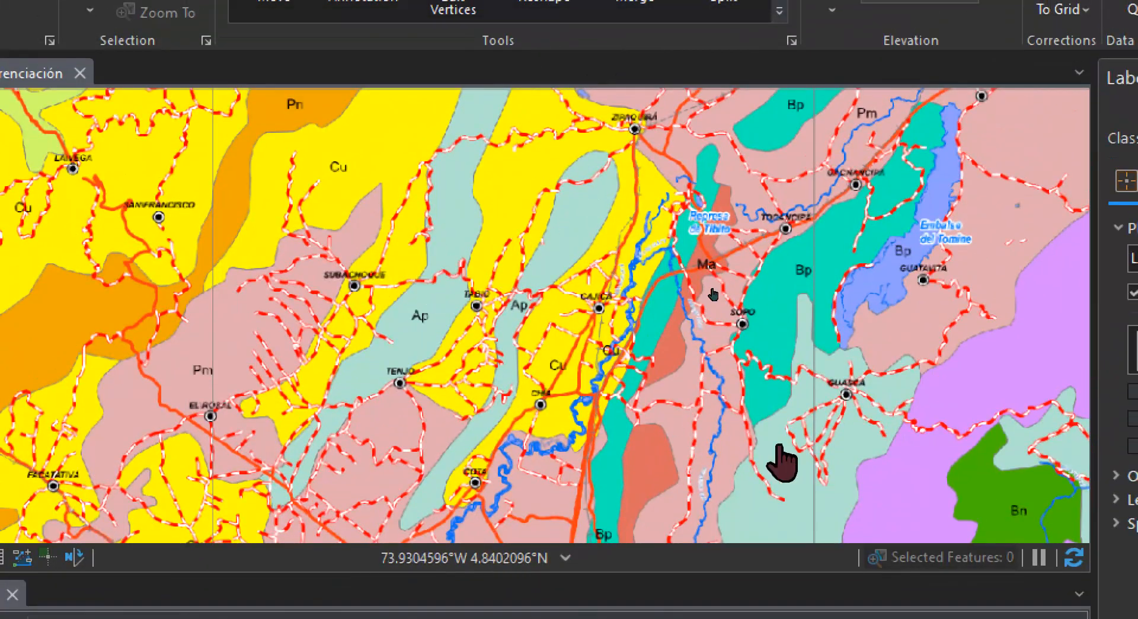
pyautogui.moveTo(777, 459); pyautogui.dragTo(719, 119)
pyautogui.moveTo(521, 510); pyautogui.dragTo(733, 177)
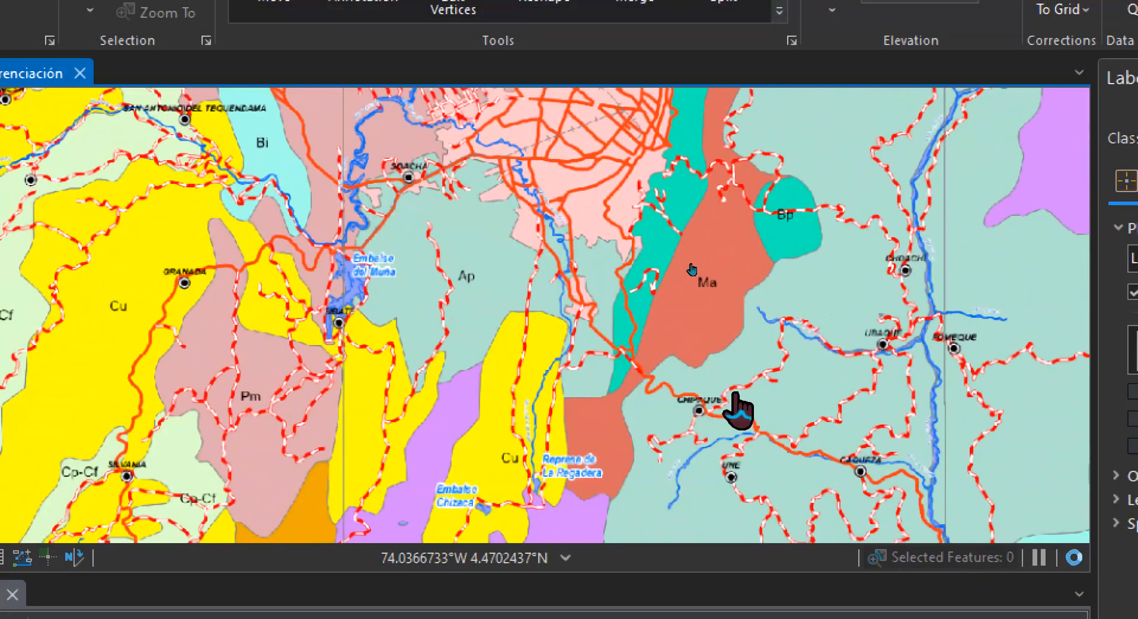
pyautogui.moveTo(802, 463); pyautogui.dragTo(668, 95)
pyautogui.moveTo(485, 428); pyautogui.dragTo(715, 264)
pyautogui.scroll(-2, 714, 264)
pyautogui.moveTo(607, 450); pyautogui.dragTo(829, 202)
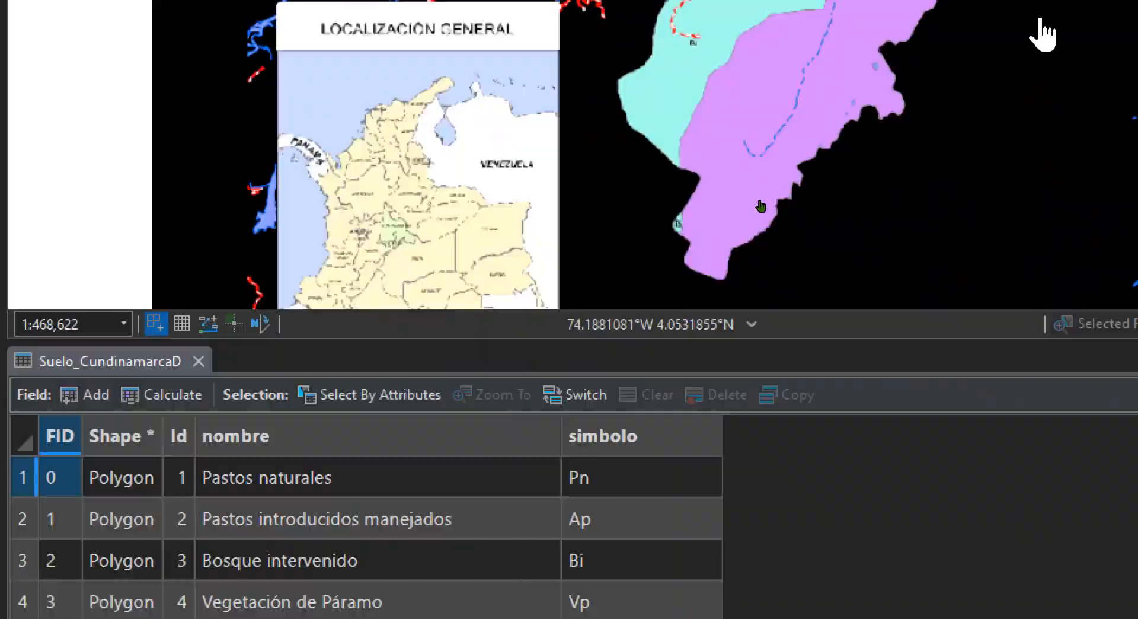
pyautogui.moveTo(1043, 391); pyautogui.dragTo(619, 283)
pyautogui.scroll(2, 689, 223)
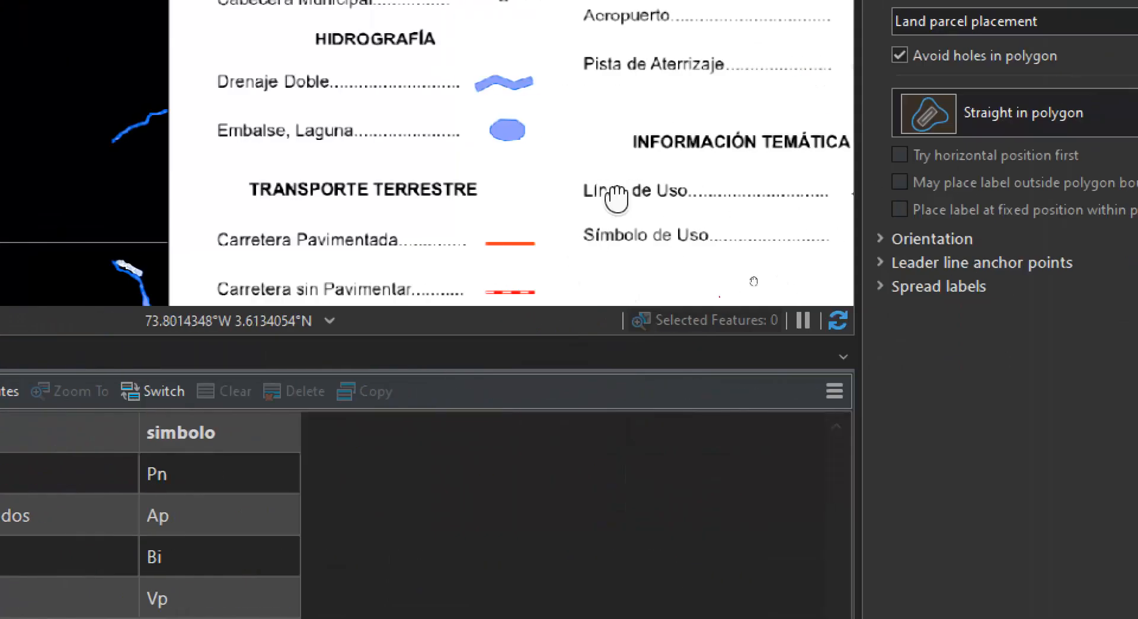
pyautogui.moveTo(617, 198); pyautogui.dragTo(676, 136)
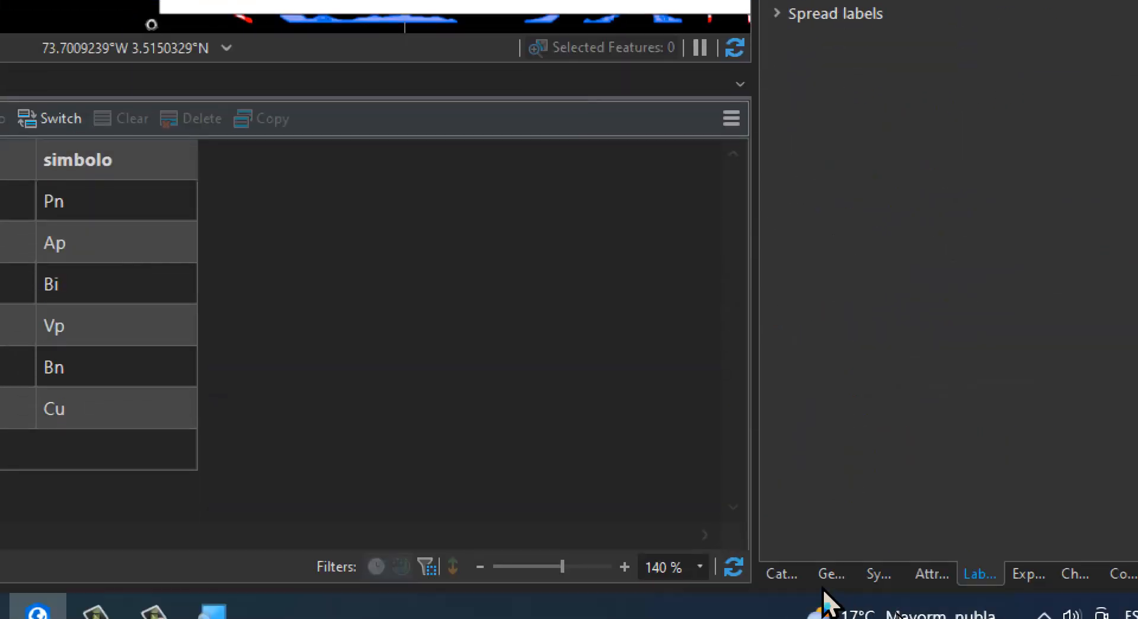
# Start a new shapefile in the USOS folder inside Dibujo
pyautogui.click(791, 576)
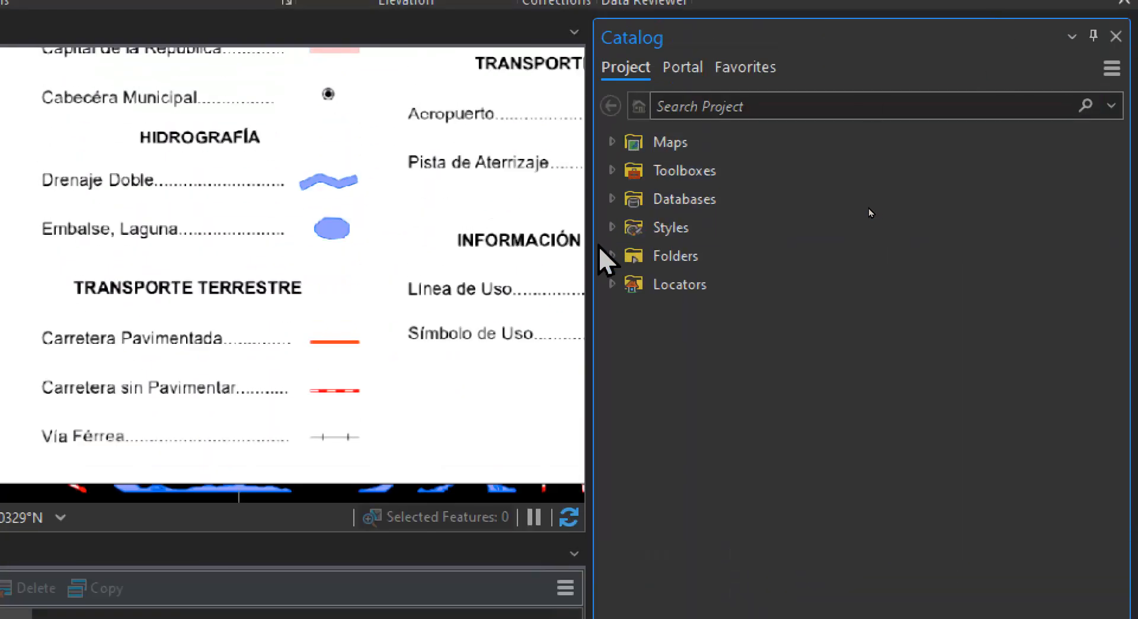
pyautogui.click(610, 255)
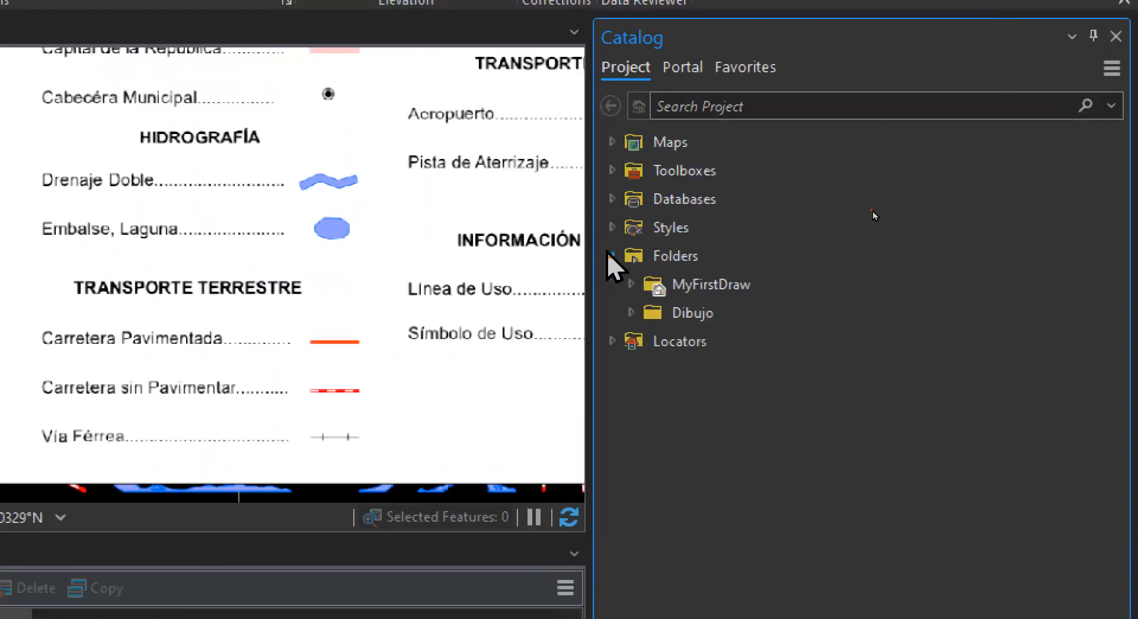
pyautogui.click(628, 312)
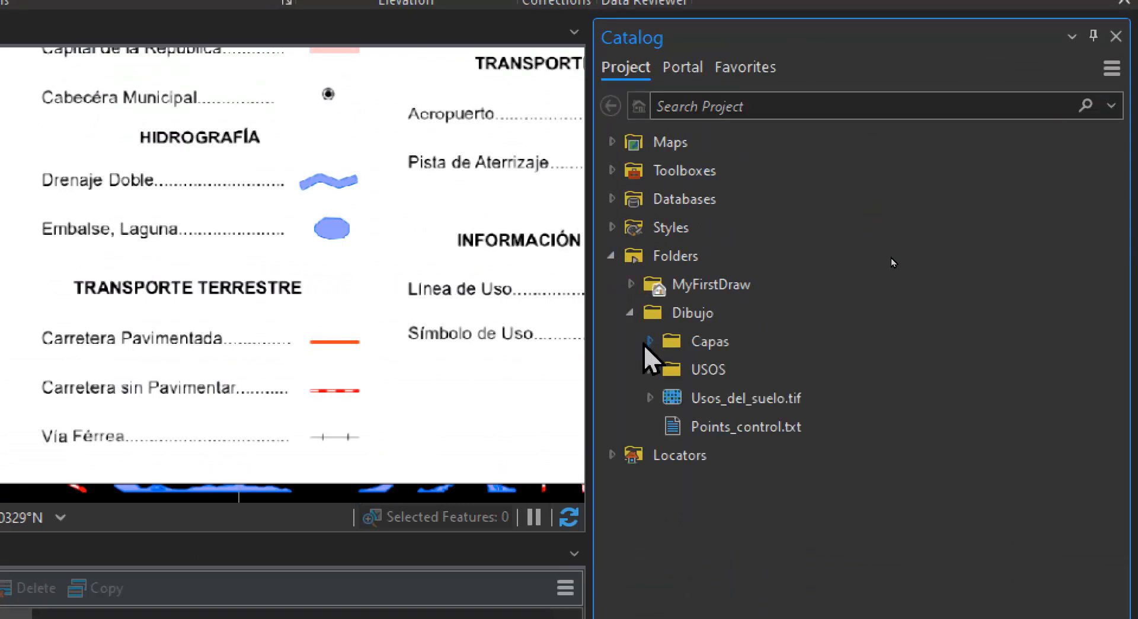
pyautogui.click(649, 368)
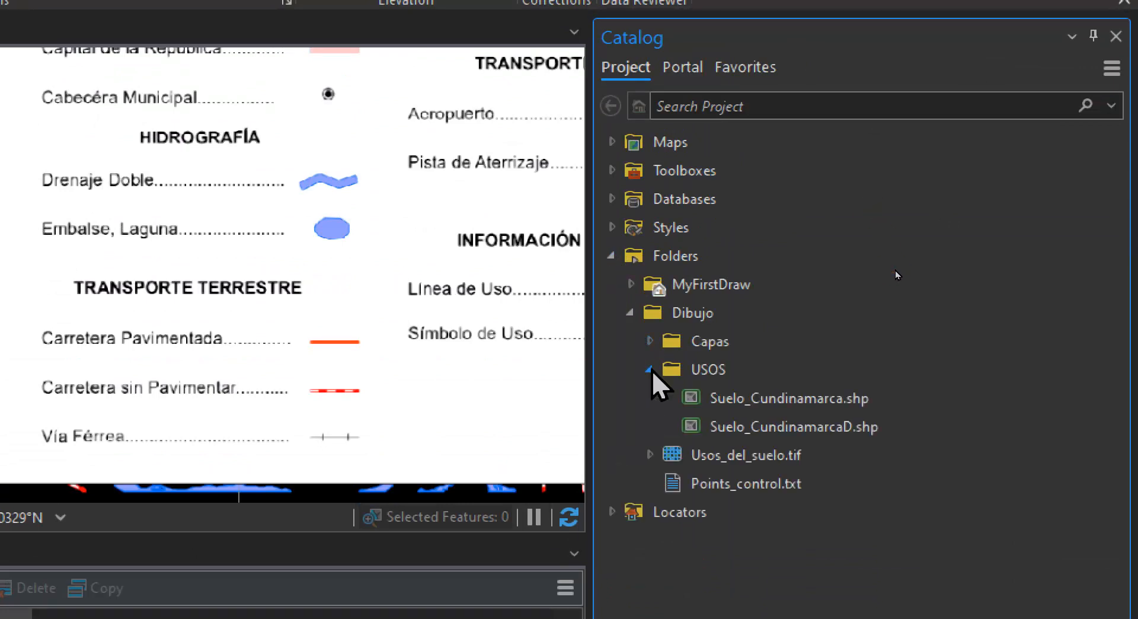
pyautogui.click(650, 368)
pyautogui.rightClick(701, 368)
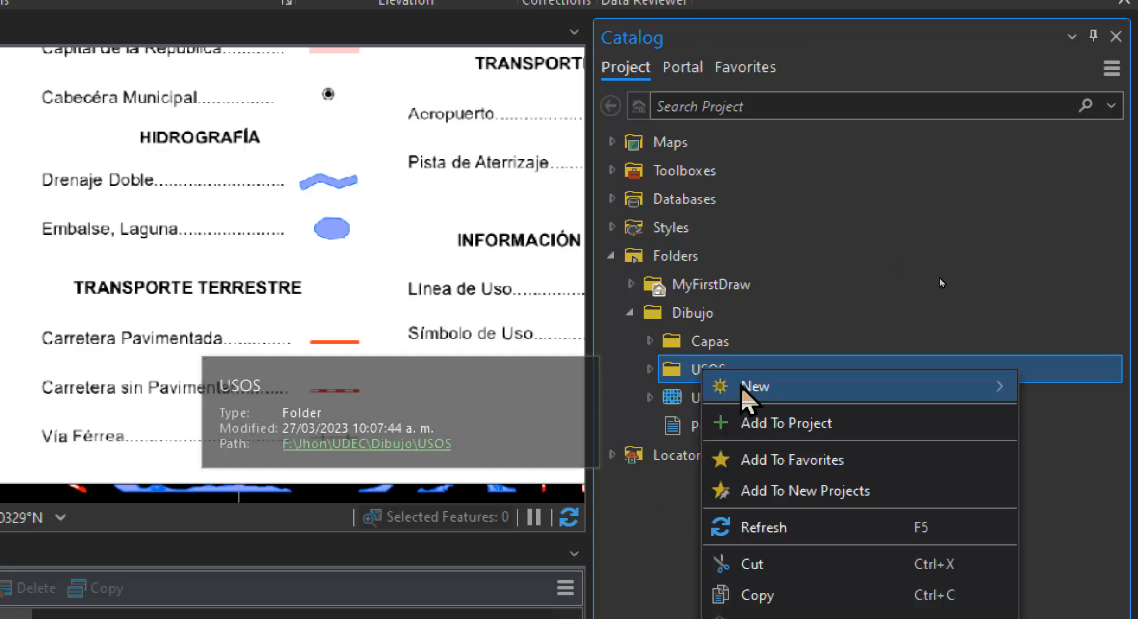
pyautogui.moveTo(745, 385)
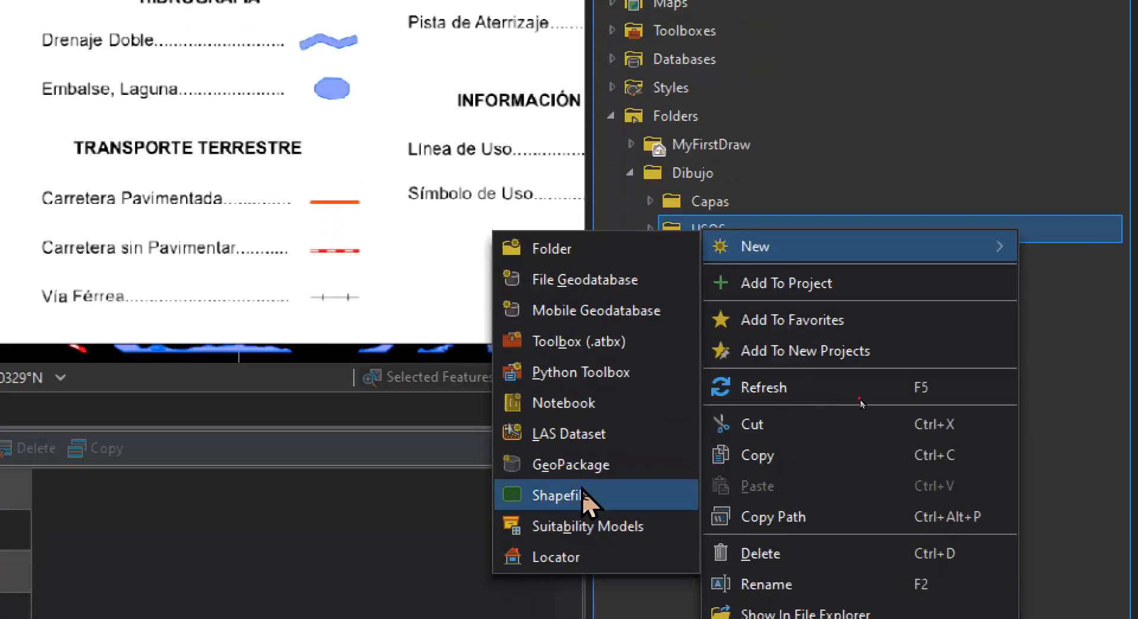
pyautogui.click(584, 495)
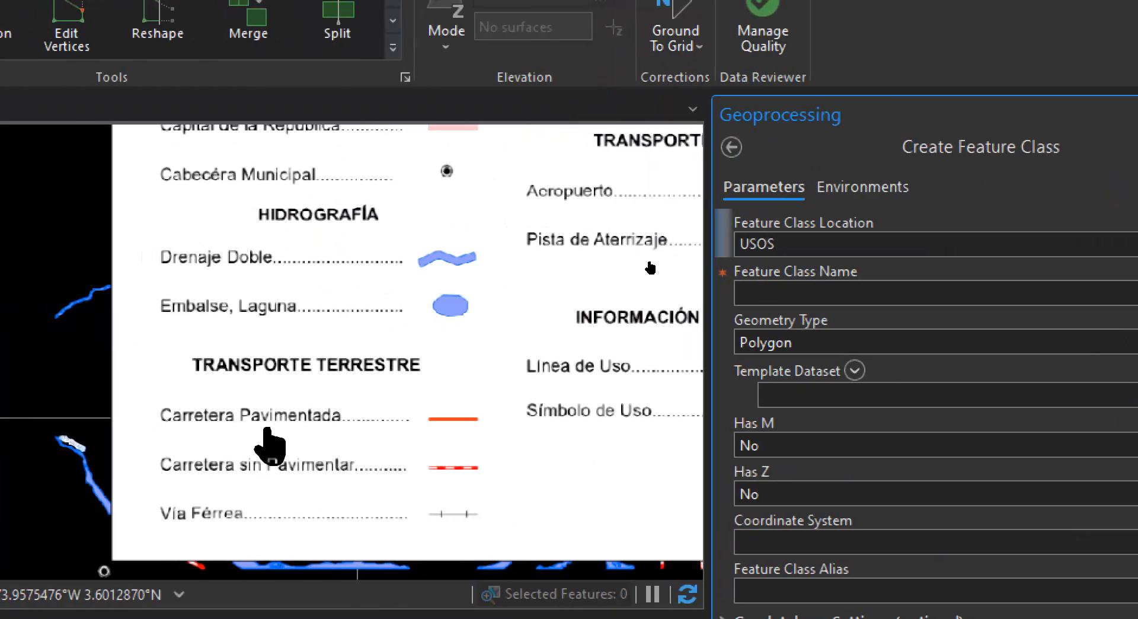
# Name the new feature class Carretera sin Pavimentar and set its geometry type to Polyline
pyautogui.click(1108, 292)
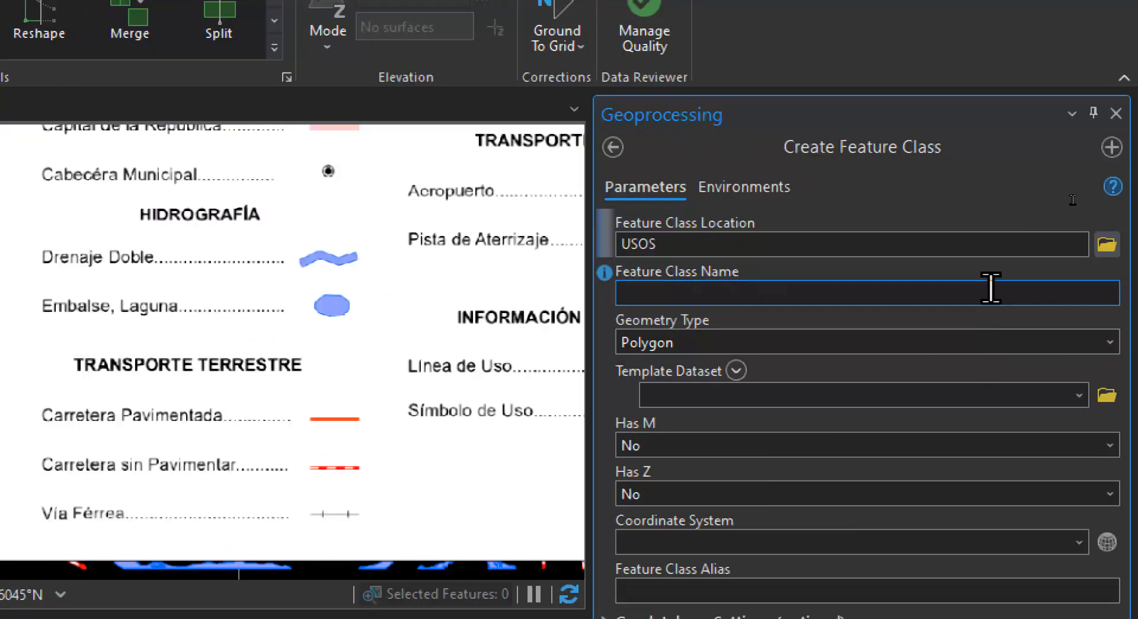
pyautogui.click(760, 290)
pyautogui.write('c')
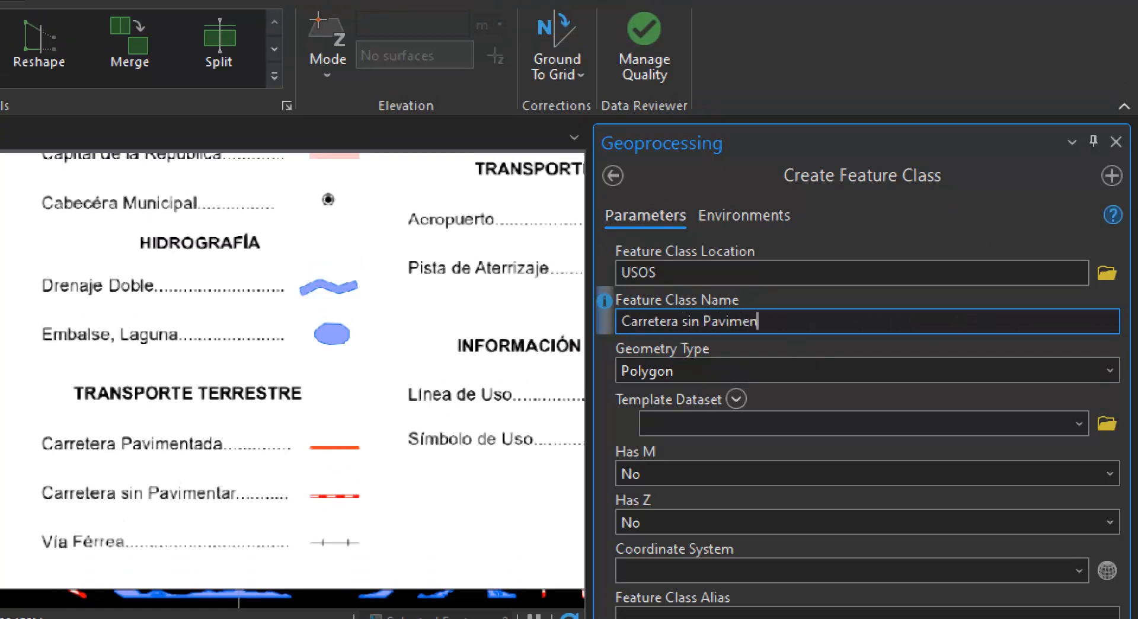
pyautogui.write('arretera sin Pavimentar')
pyautogui.press('Tab')
pyautogui.click(1109, 370)
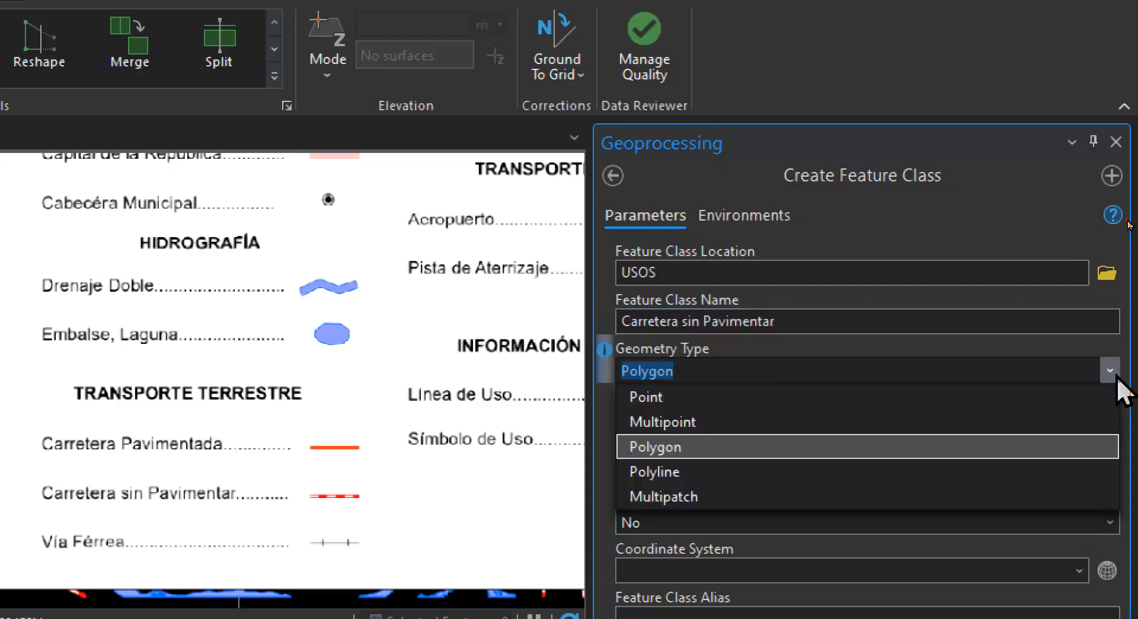
pyautogui.click(732, 471)
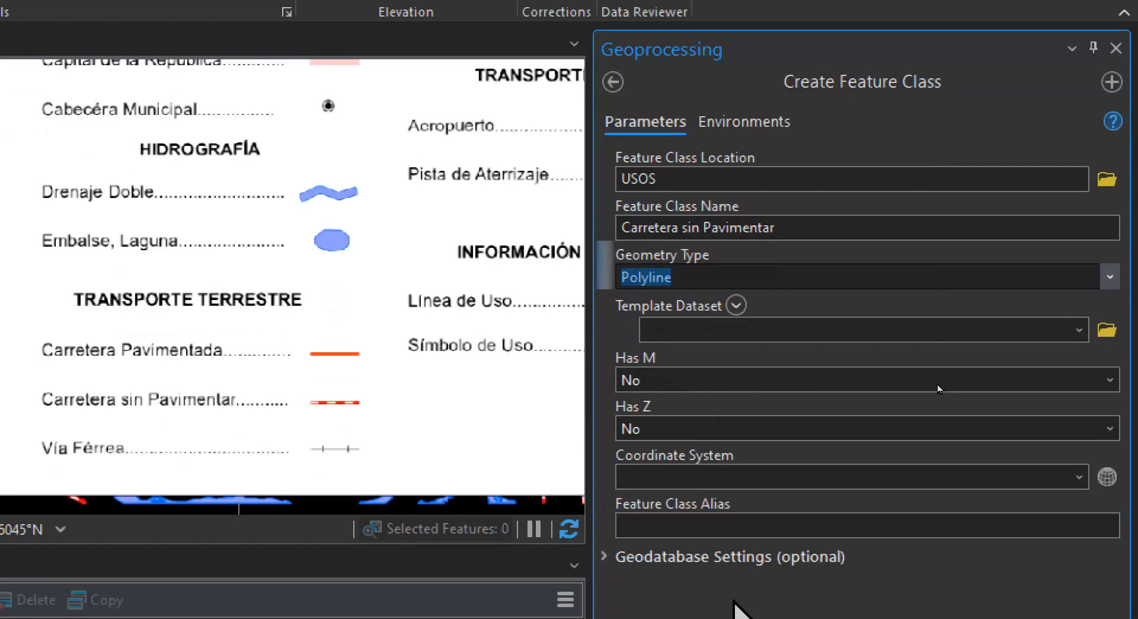
# Set the coordinate system to 9377 and create the feature class
pyautogui.click(749, 570)
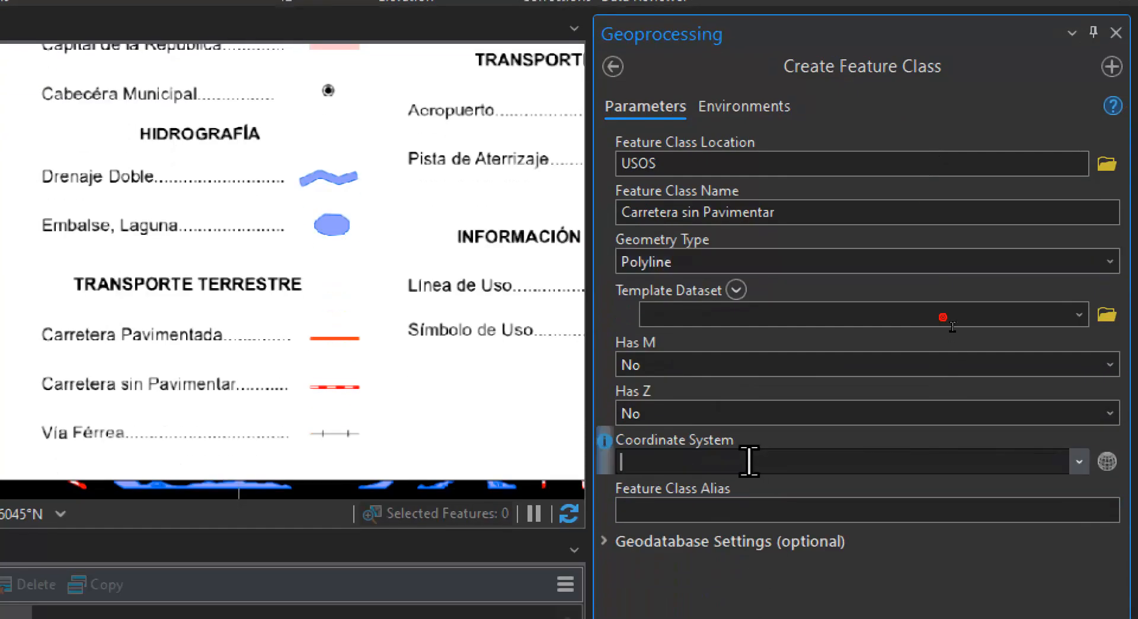
pyautogui.write('9377')
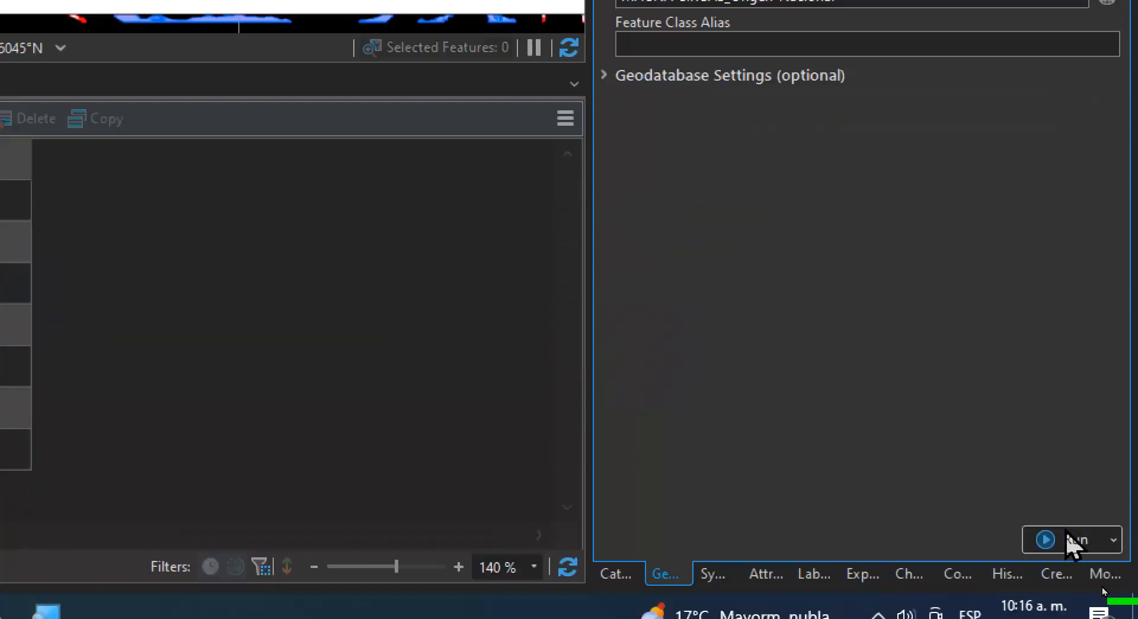
pyautogui.click(1072, 539)
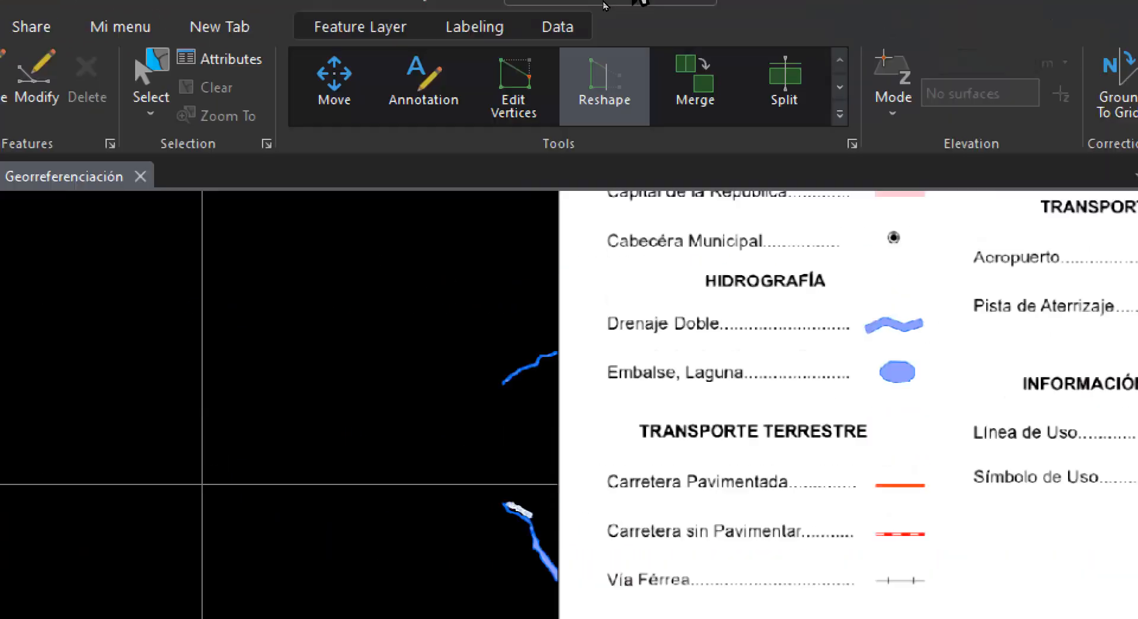
# Examine the unpaved roads in the southeastern part of the scanned land-use map
pyautogui.scroll(-2, 444, 324)
pyautogui.scroll(-4, 444, 339)
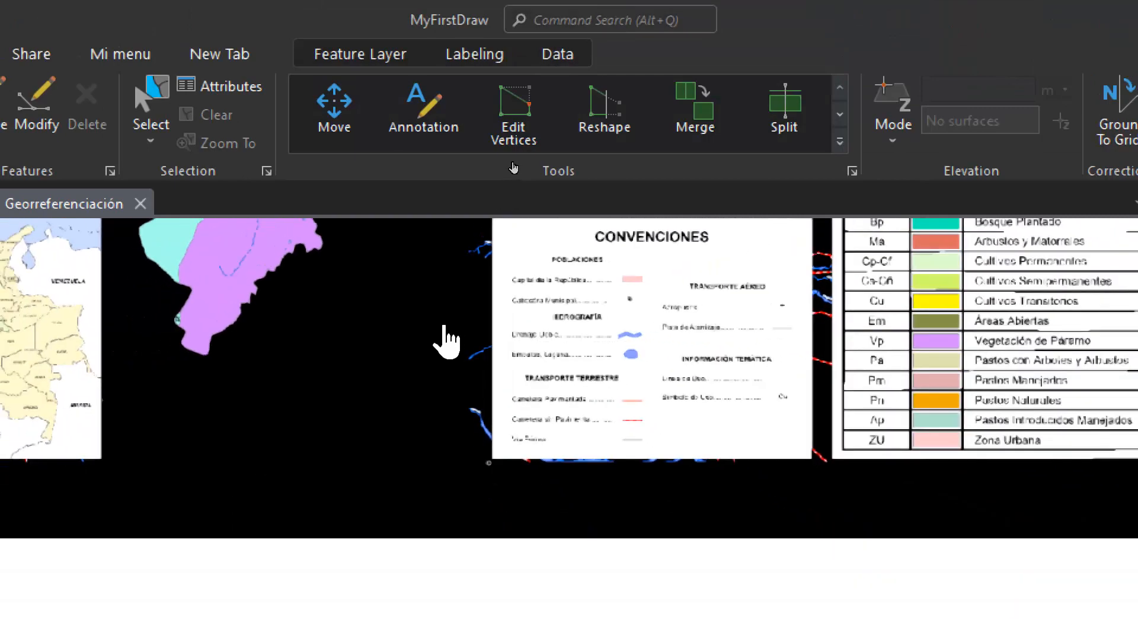
pyautogui.moveTo(444, 318); pyautogui.dragTo(444, 500)
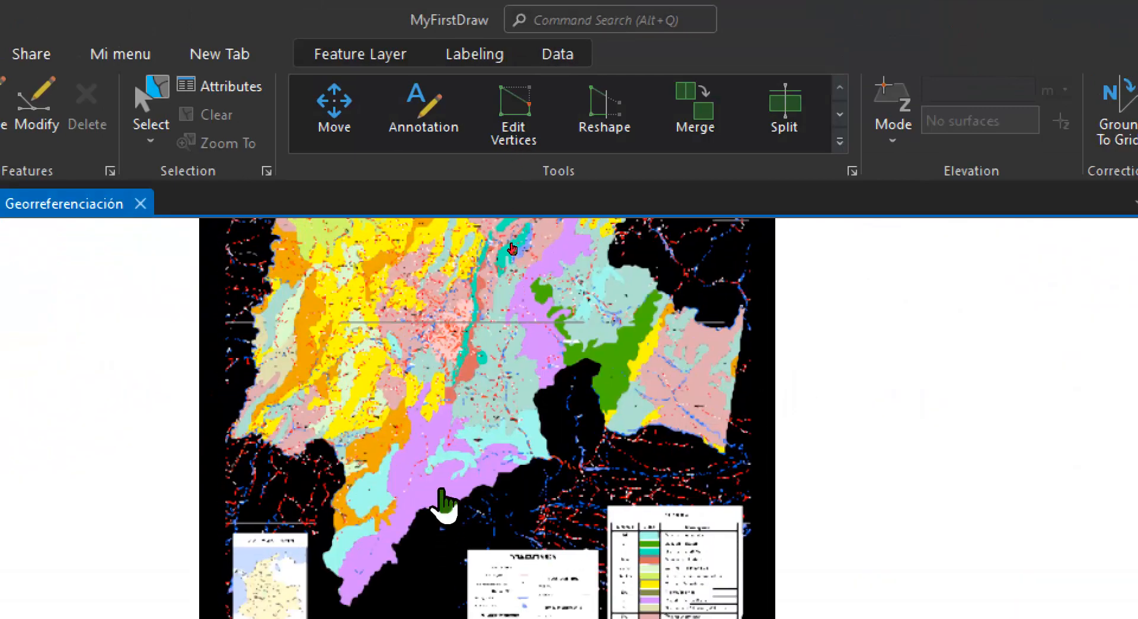
pyautogui.scroll(2, 694, 444)
pyautogui.scroll(2, 698, 435)
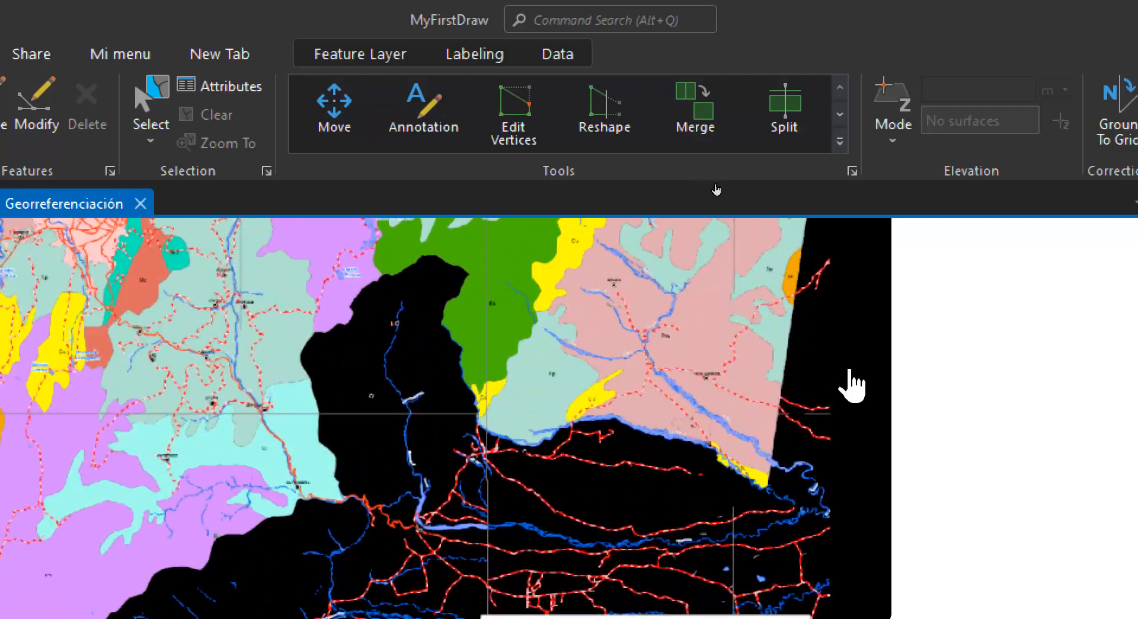
pyautogui.scroll(3, 734, 420)
pyautogui.scroll(1, 709, 408)
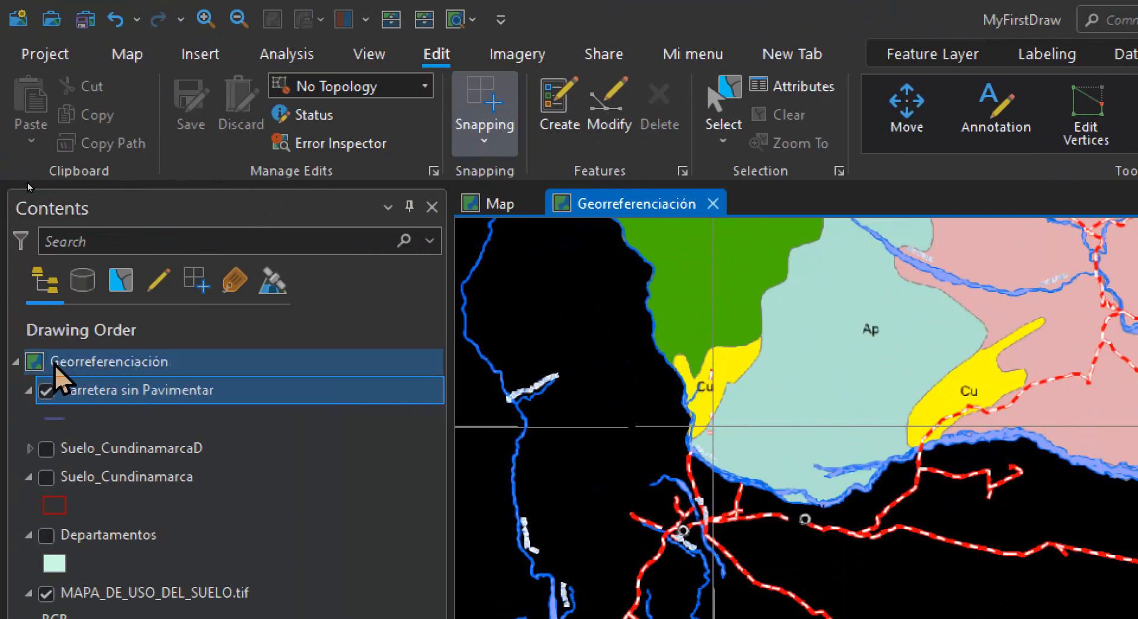
# Apply the Single, Nautical Dash line symbol from the ArcGIS 2D style to the Carretera sin Pavimentar layer
pyautogui.rightClick(56, 418)
pyautogui.rightClick(97, 393)
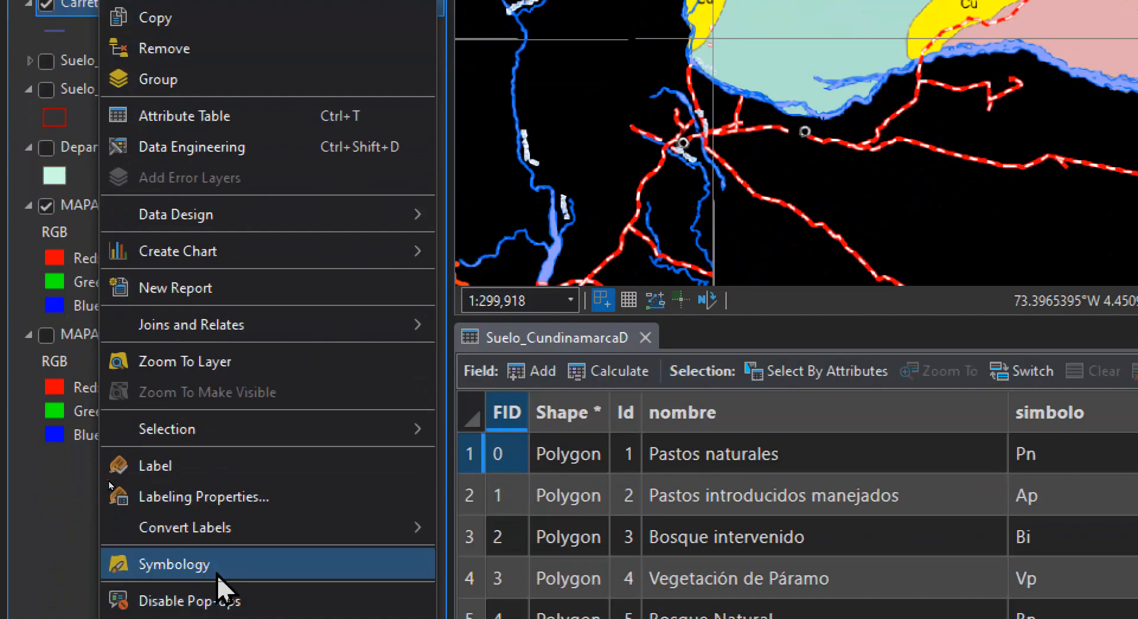
pyautogui.click(215, 611)
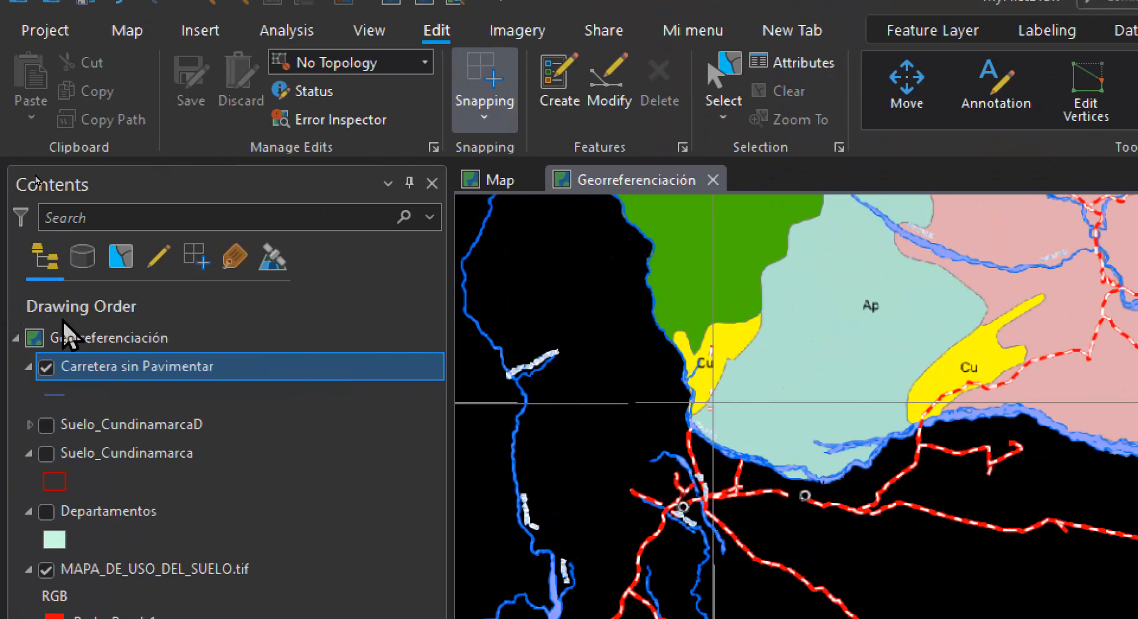
pyautogui.click(52, 396)
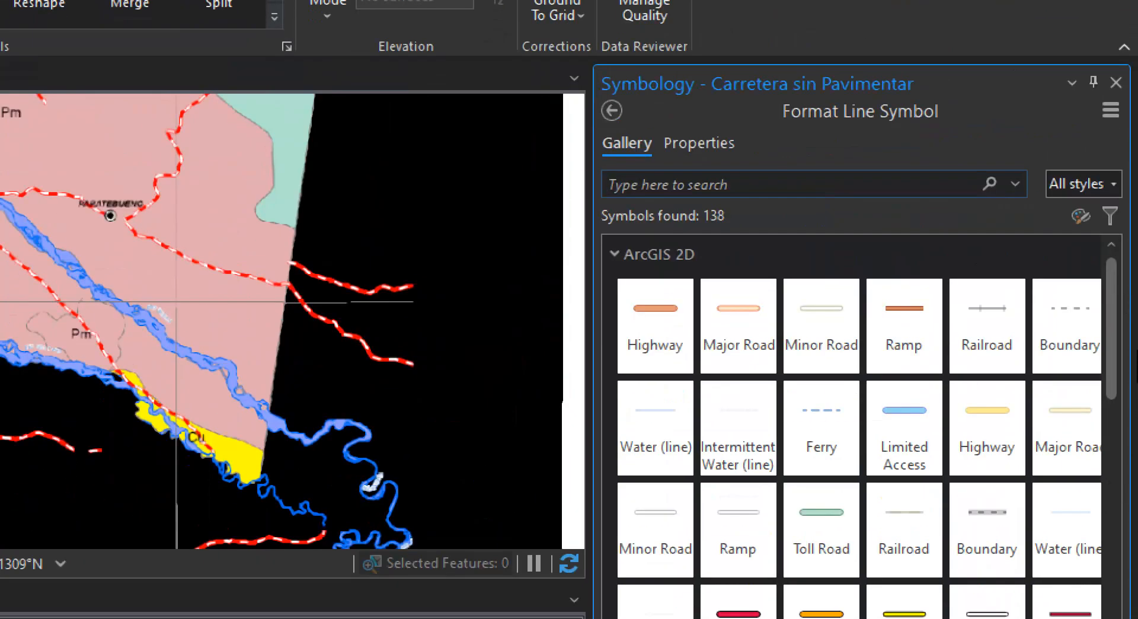
pyautogui.click(1114, 185)
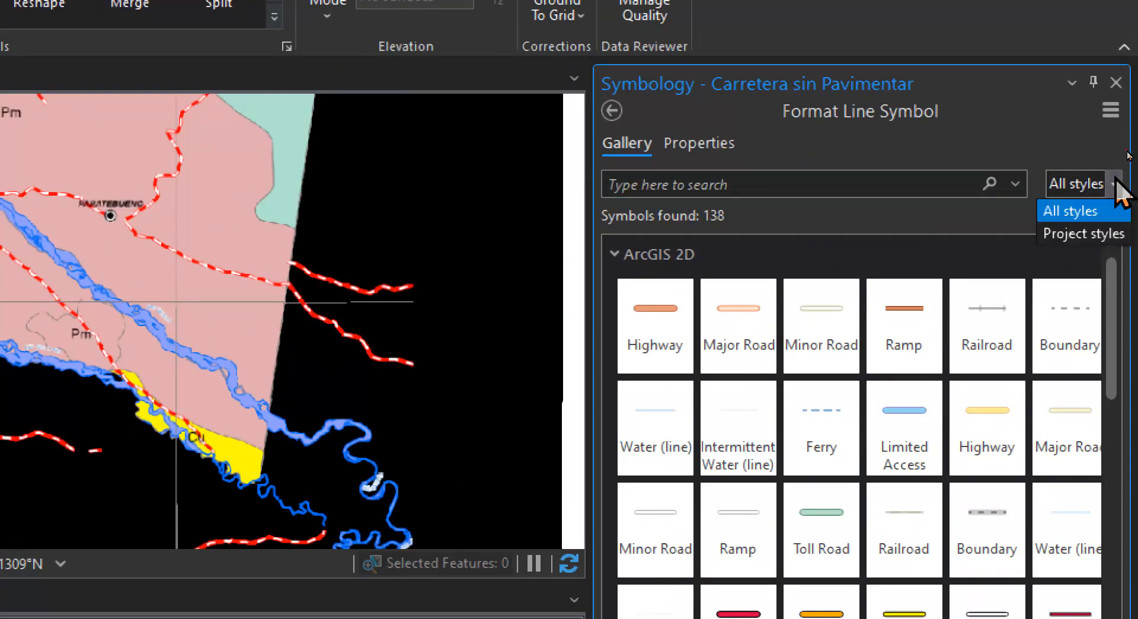
pyautogui.click(1124, 211)
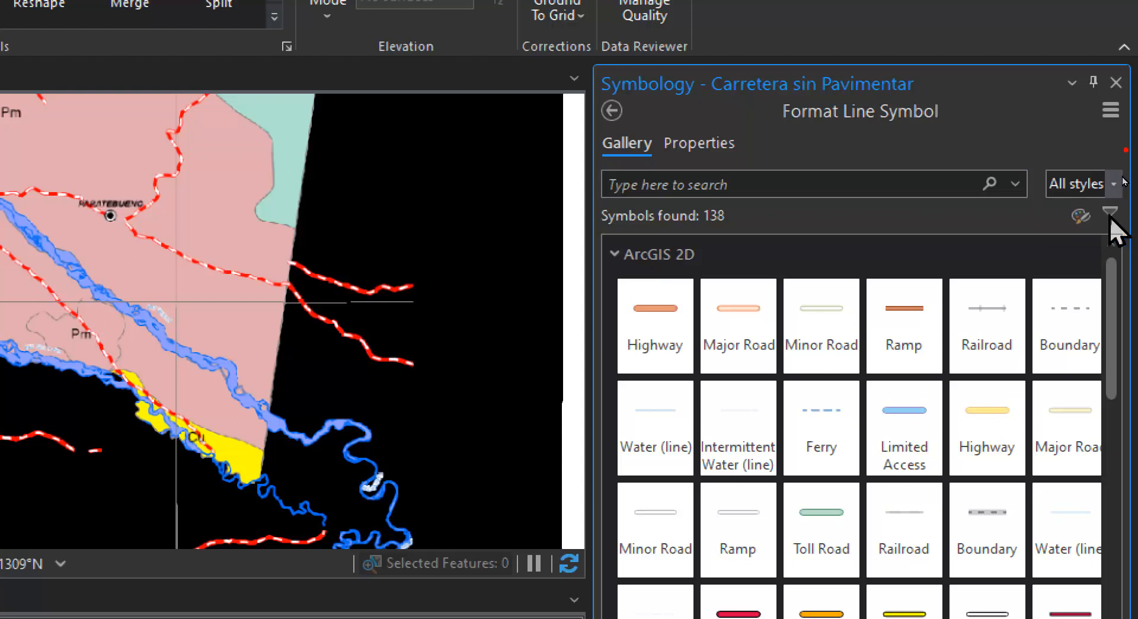
pyautogui.scroll(-3, 1122, 320)
pyautogui.moveTo(1114, 305); pyautogui.dragTo(1100, 460)
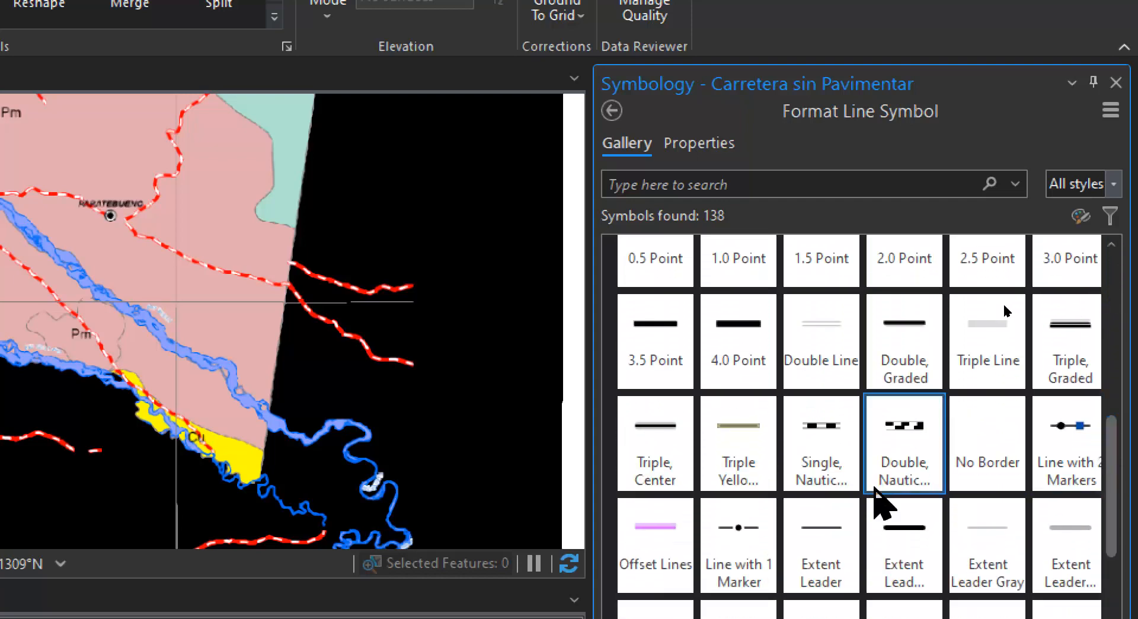
pyautogui.click(813, 474)
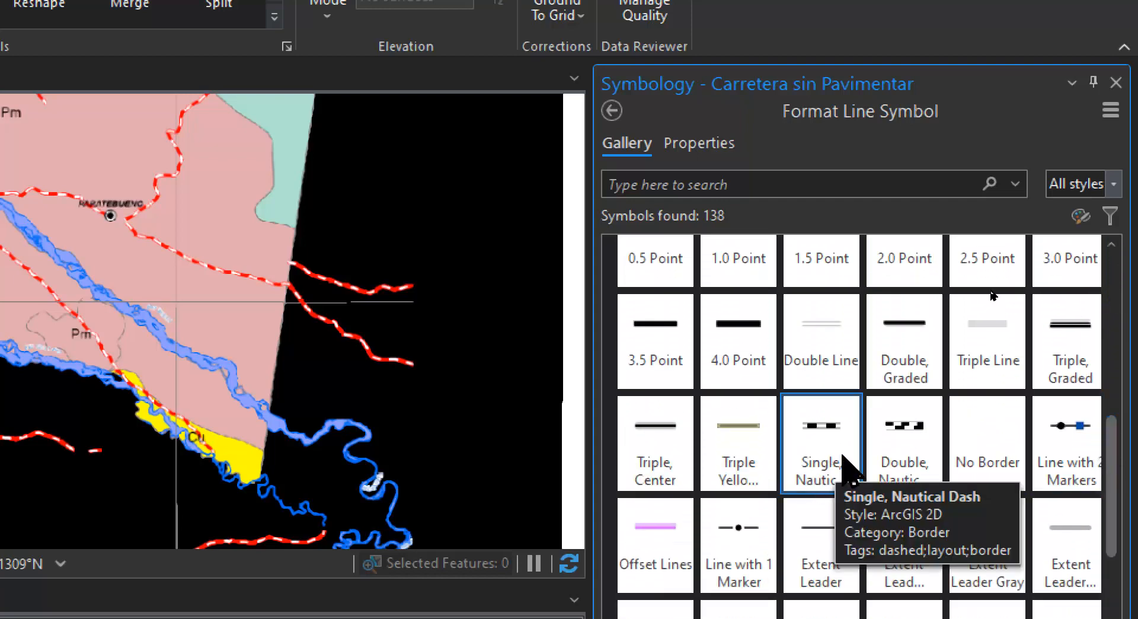
pyautogui.click(989, 285)
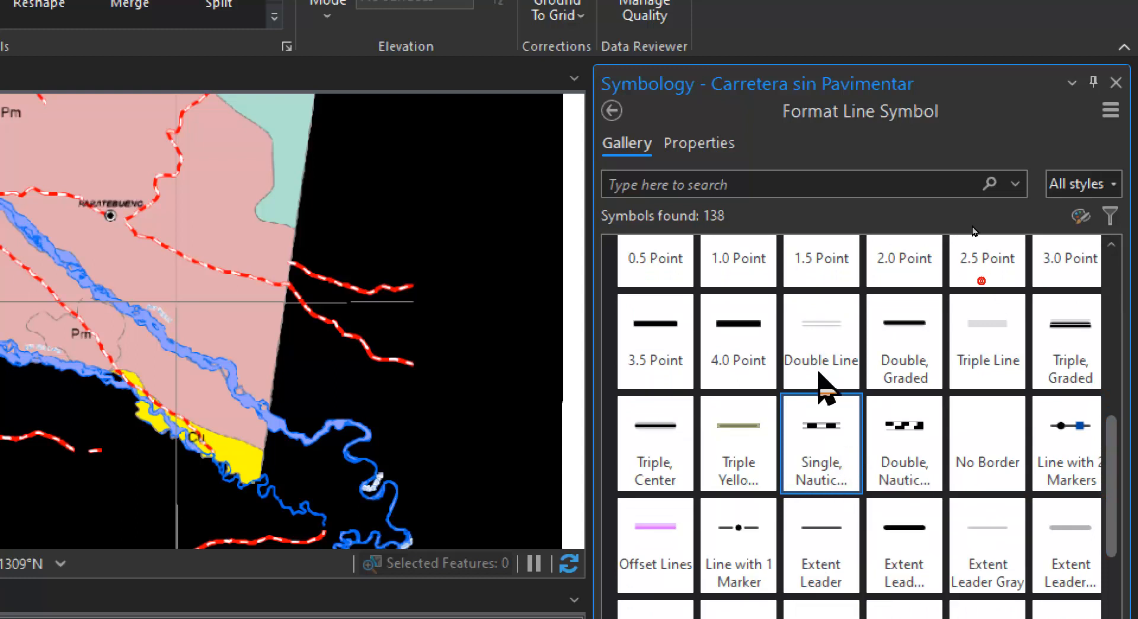
# Change the nautical dash symbol's color to red and apply it to the layer
pyautogui.click(696, 145)
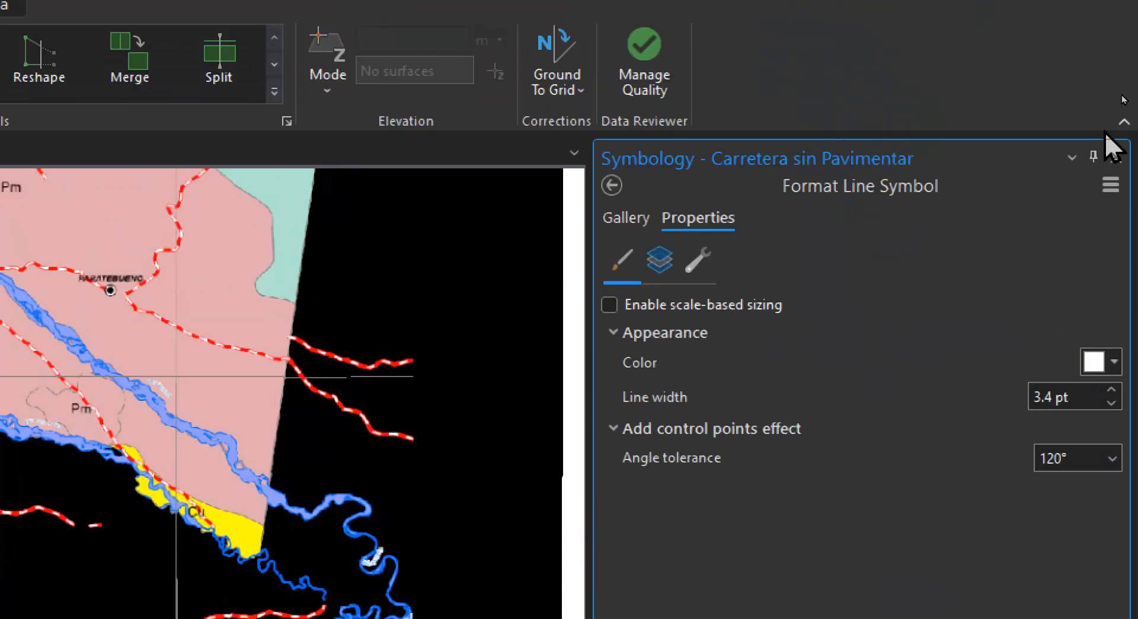
pyautogui.click(1115, 362)
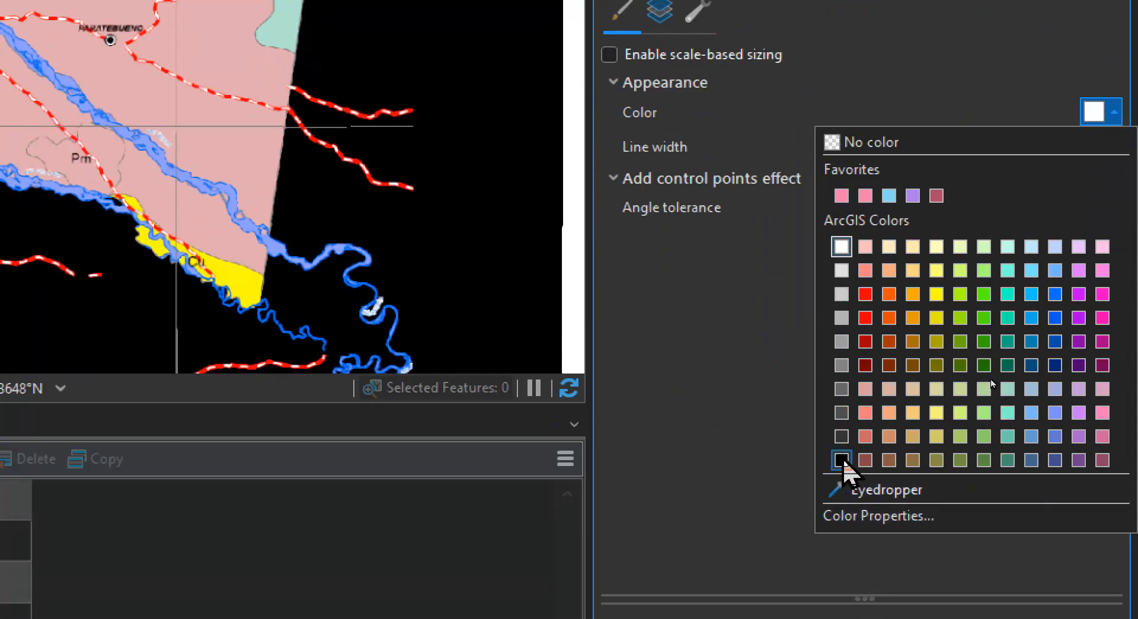
pyautogui.click(846, 461)
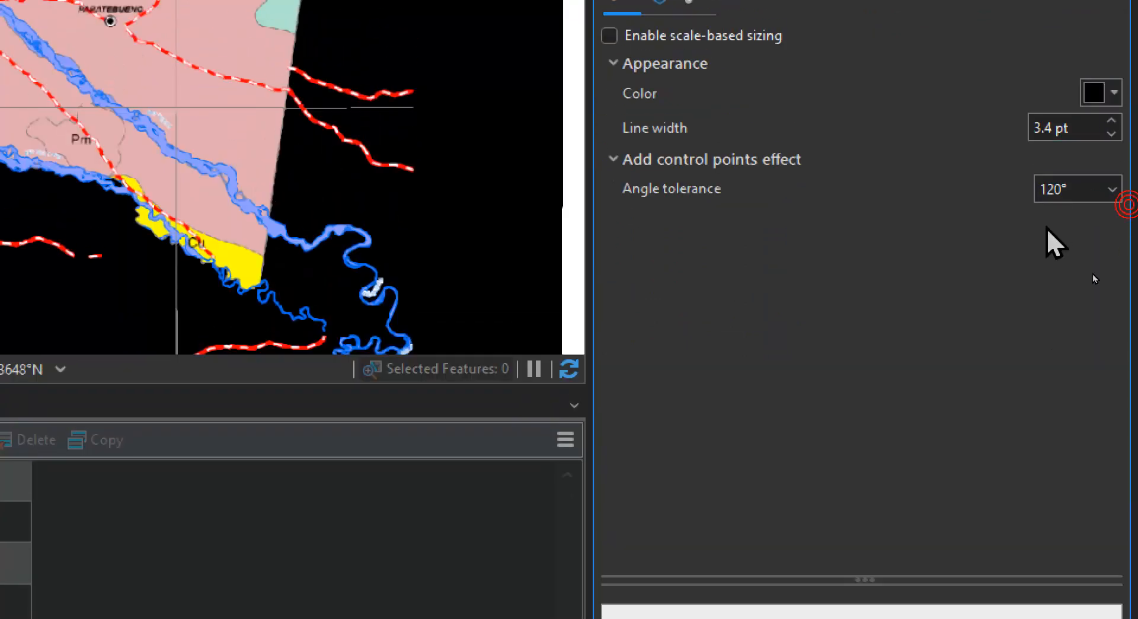
pyautogui.click(1114, 94)
pyautogui.click(866, 298)
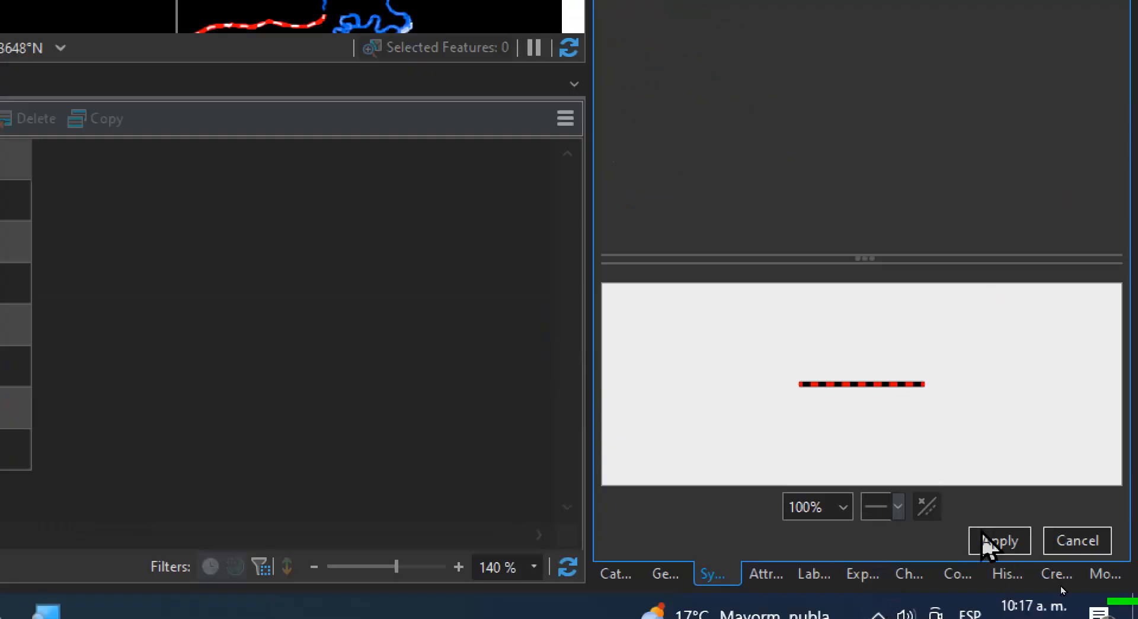
pyautogui.click(984, 538)
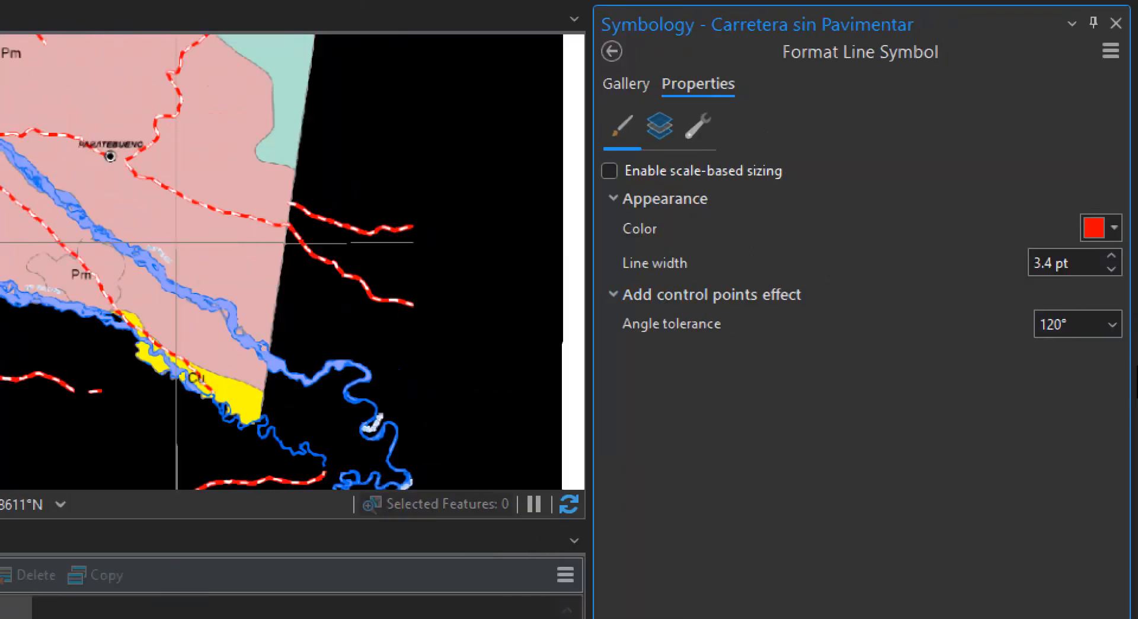
# Set the black solid stroke beneath the red dashes to white and apply the symbol
pyautogui.click(659, 148)
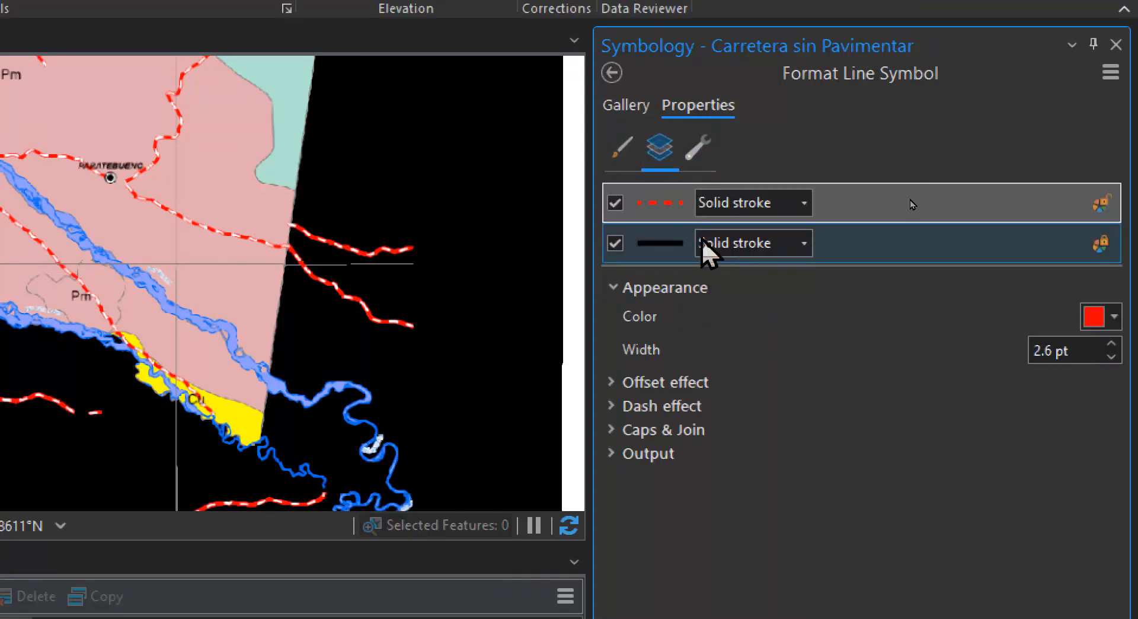
pyautogui.click(650, 243)
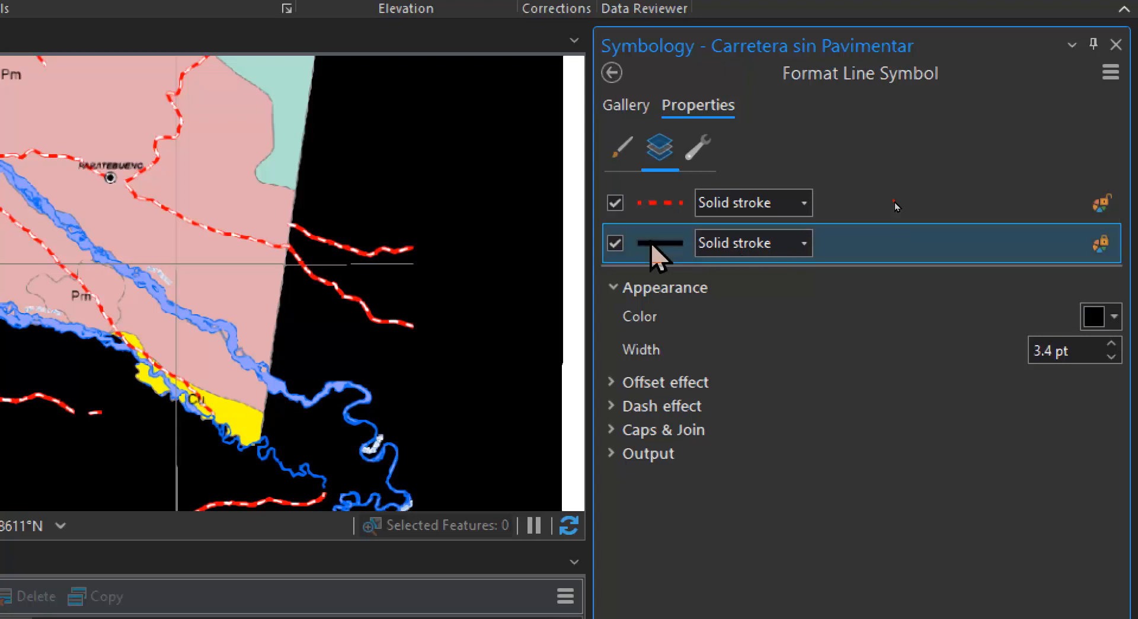
pyautogui.click(1113, 323)
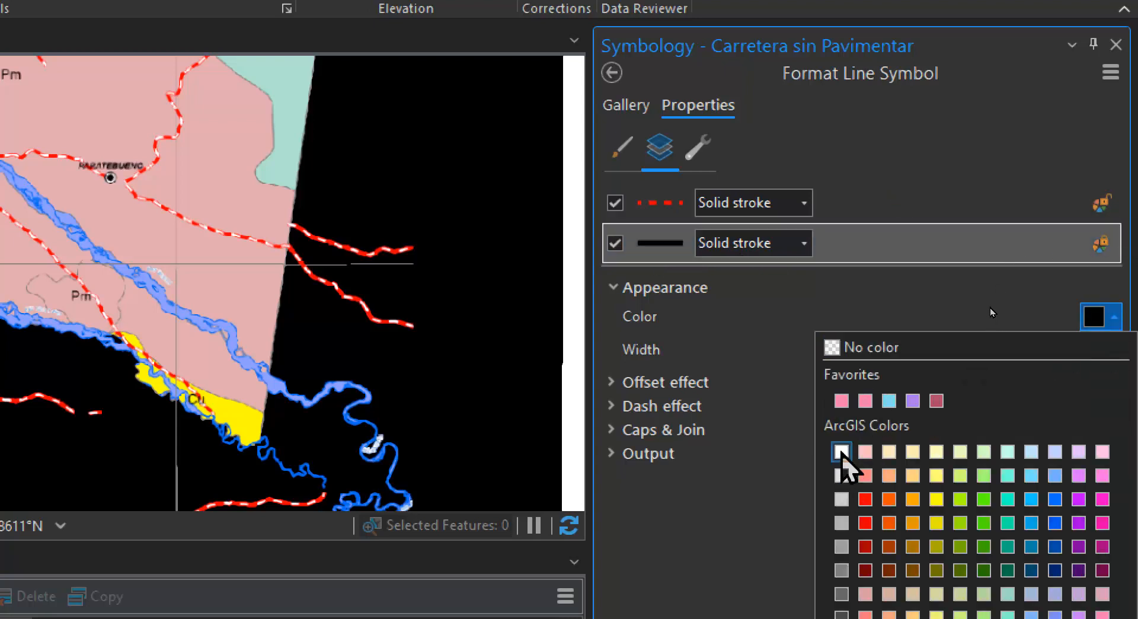
pyautogui.click(842, 452)
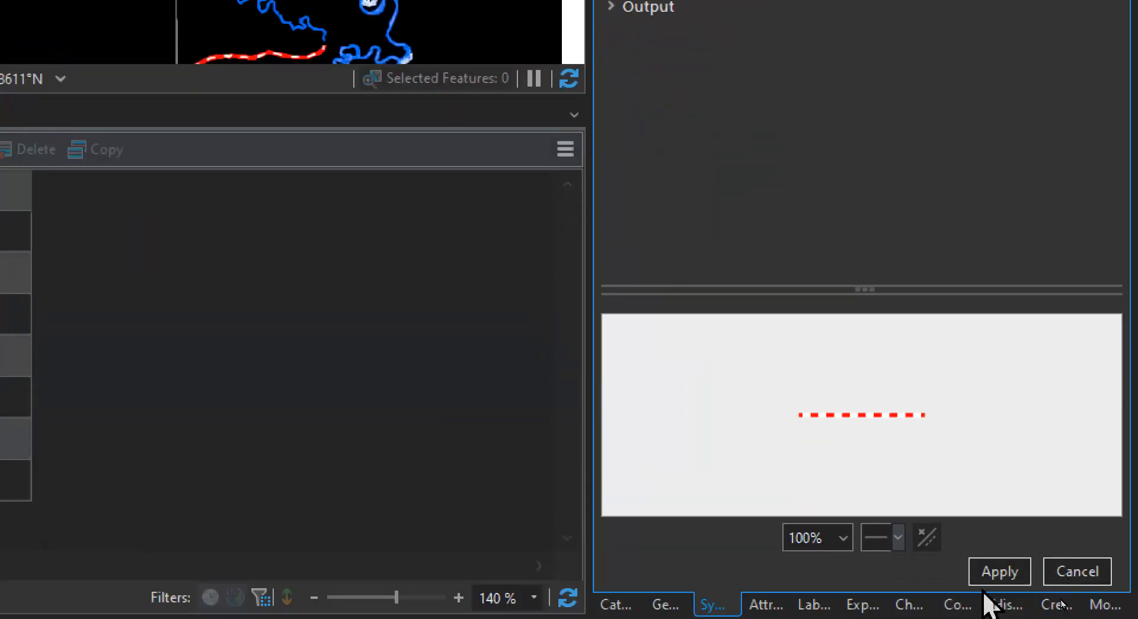
pyautogui.click(990, 568)
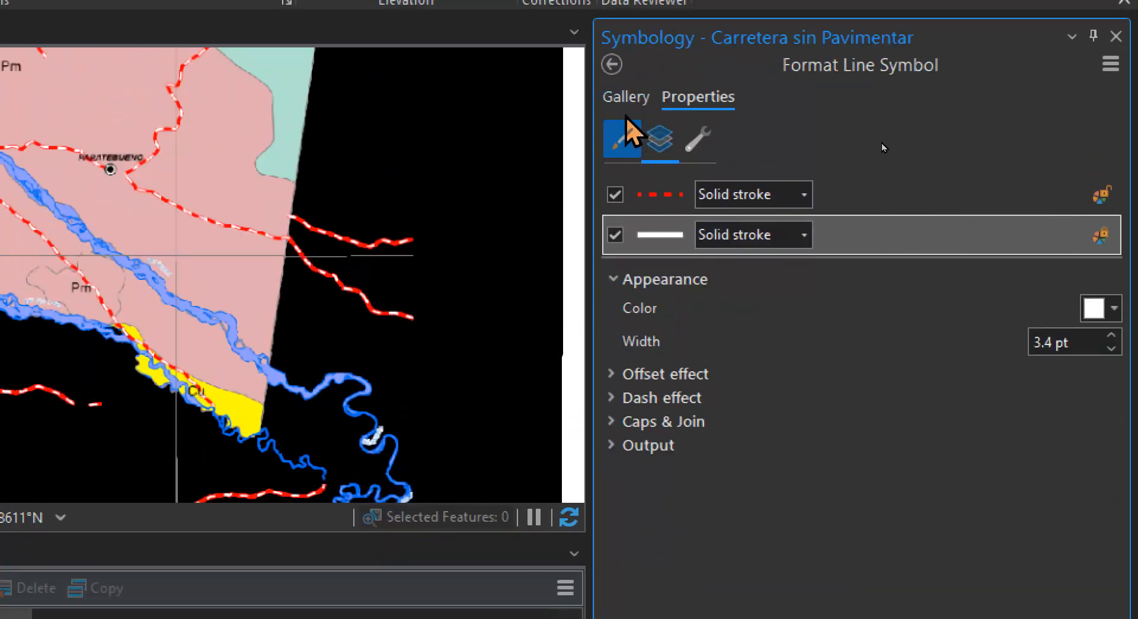
# Review the symbol's structure and layers, then increase its overall line width and apply the change
pyautogui.click(698, 140)
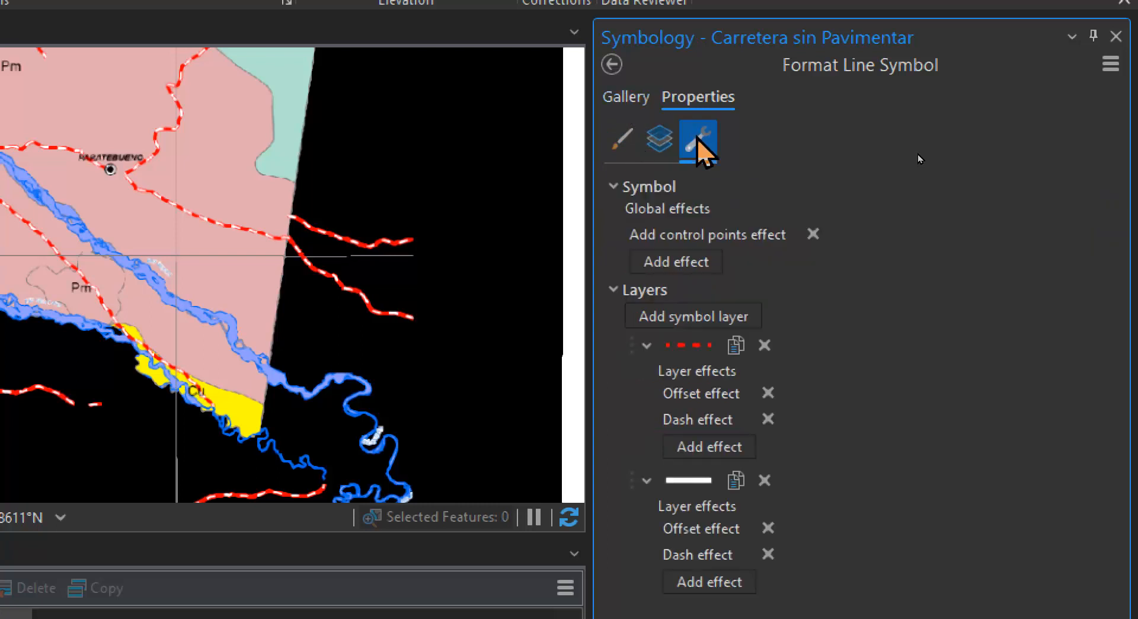
pyautogui.click(659, 140)
pyautogui.click(622, 139)
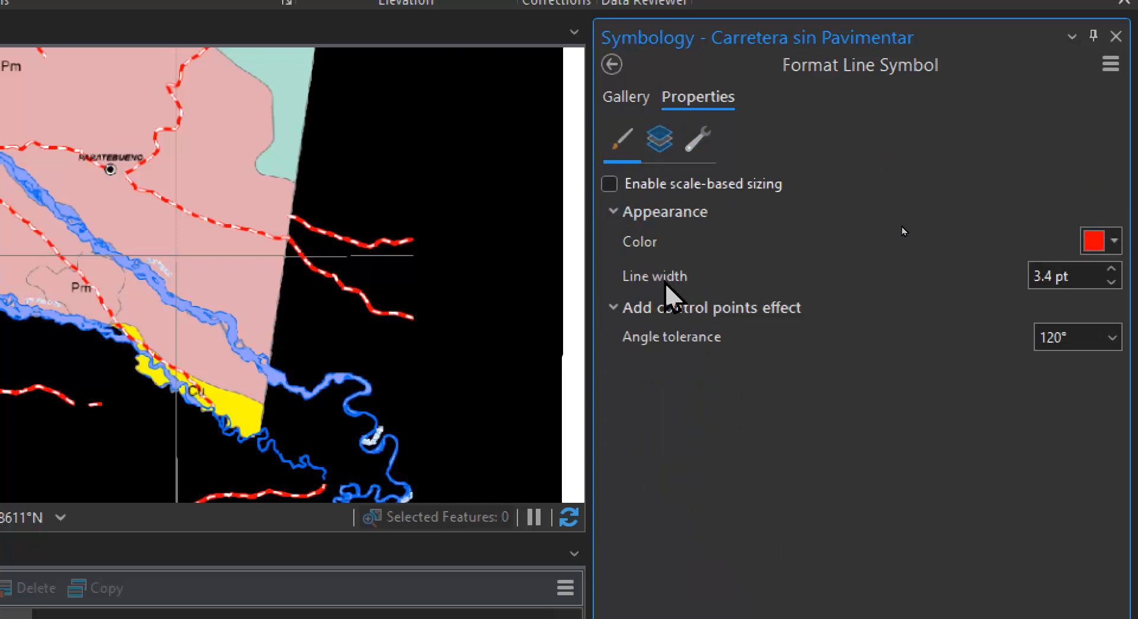
pyautogui.click(1110, 268)
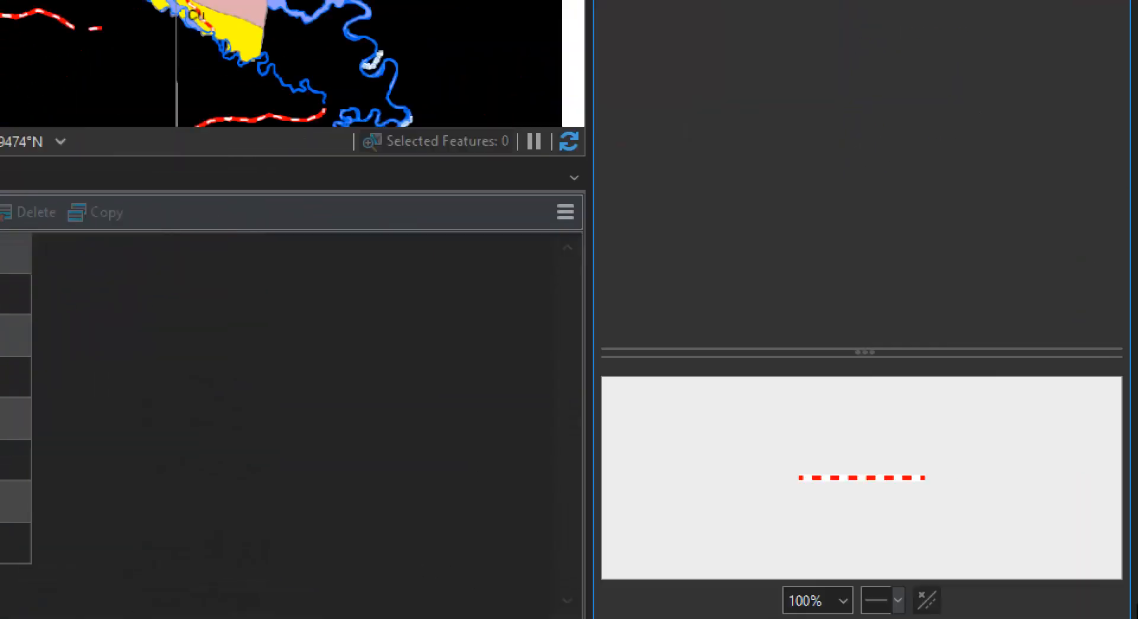
pyautogui.click(1003, 603)
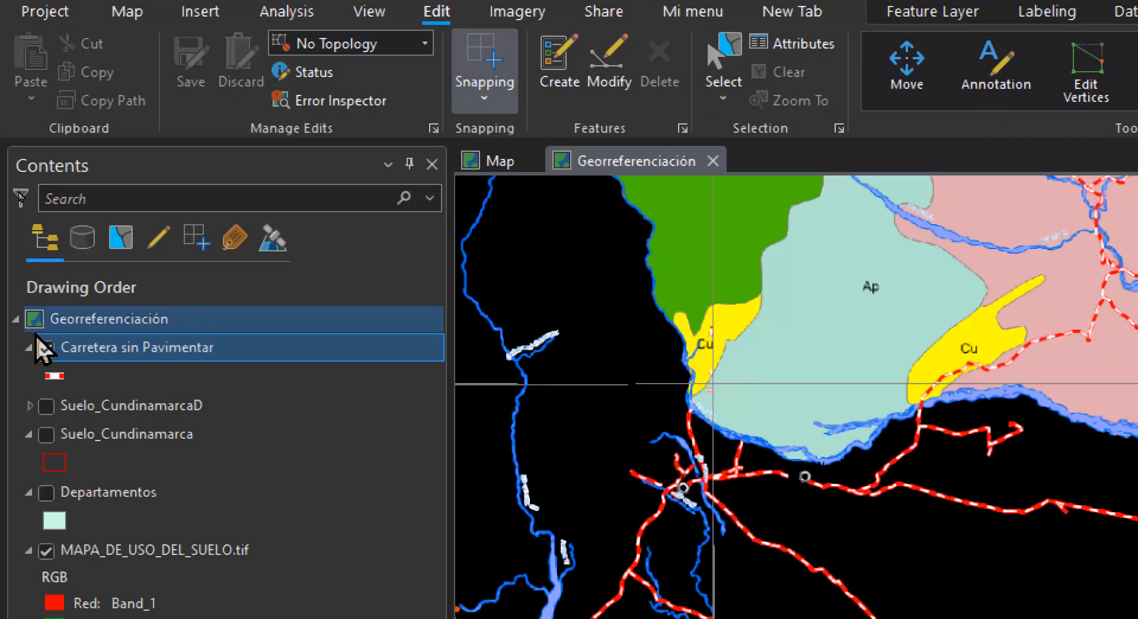
# Start a Carretera sin Pavimentar line at the eastern end of the lower road outside the department and trace its bends northwestward
pyautogui.click(47, 379)
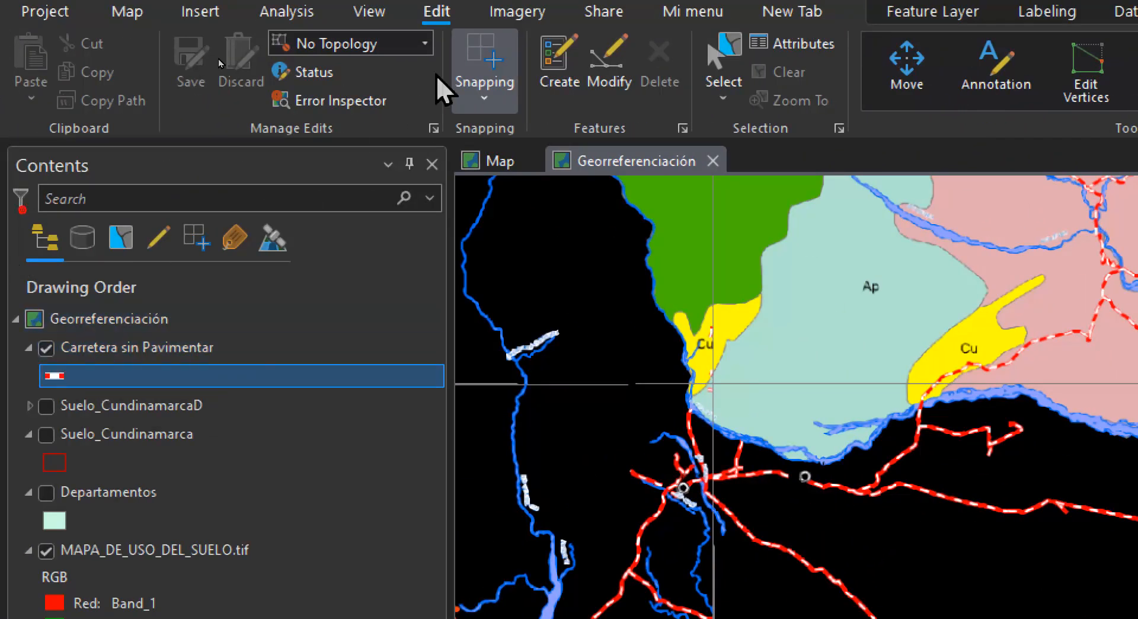
pyautogui.click(568, 74)
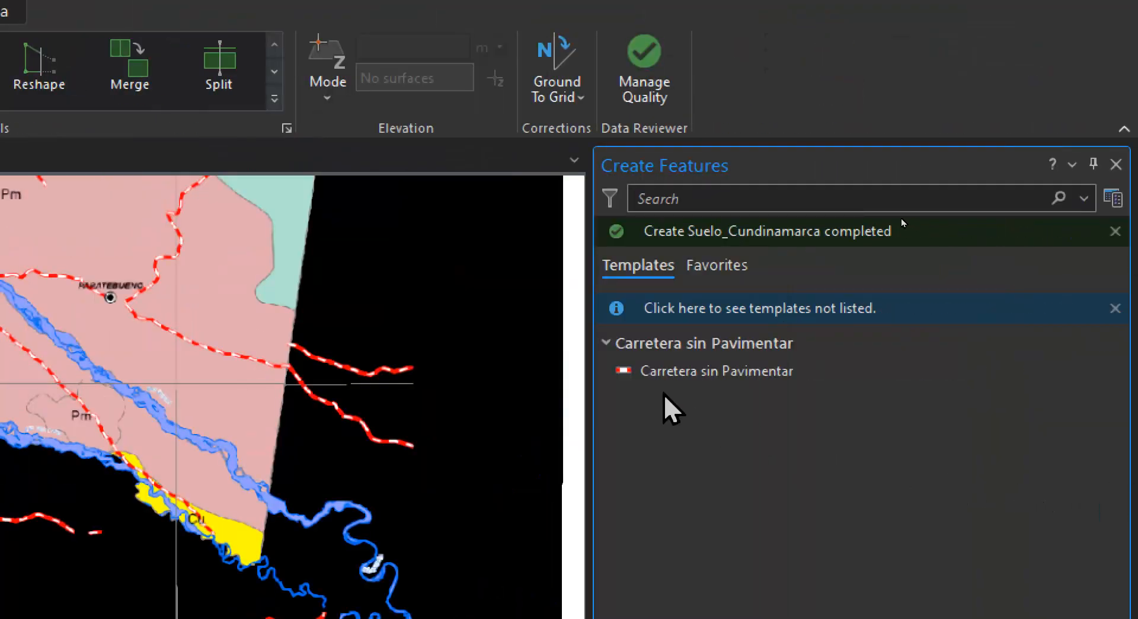
pyautogui.click(652, 371)
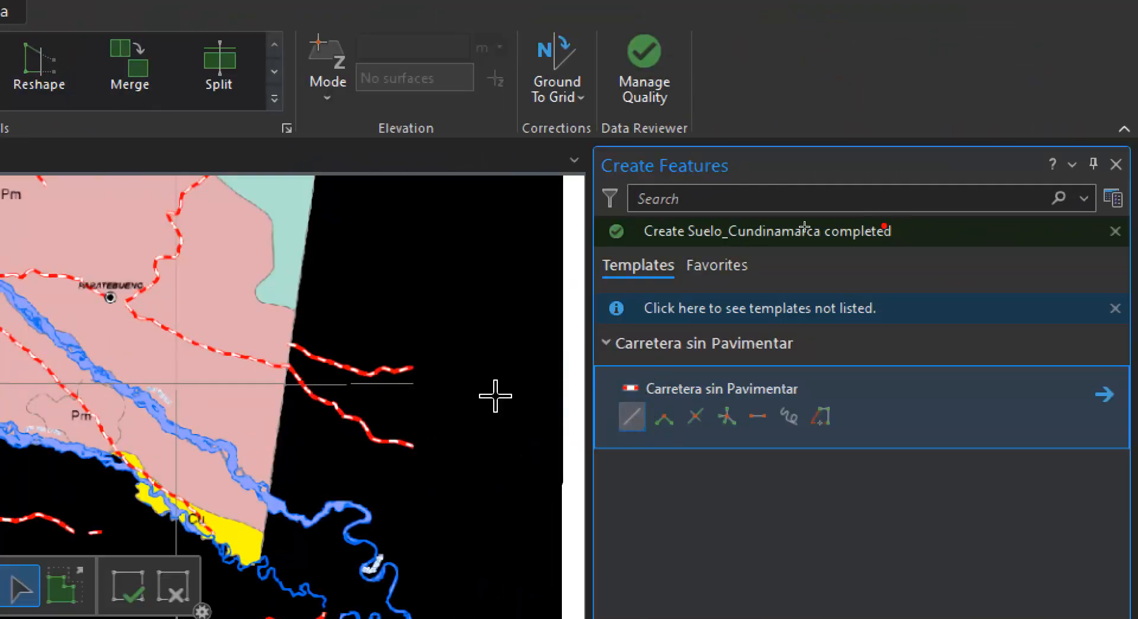
pyautogui.moveTo(268, 484); pyautogui.dragTo(405, 470)
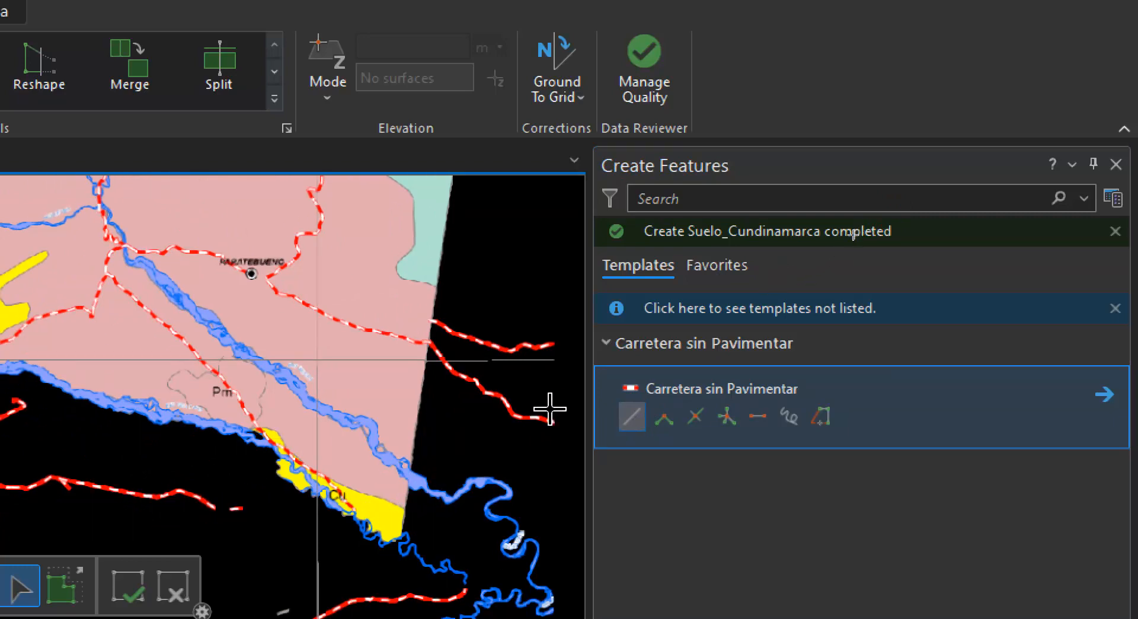
pyautogui.scroll(5, 391, 409)
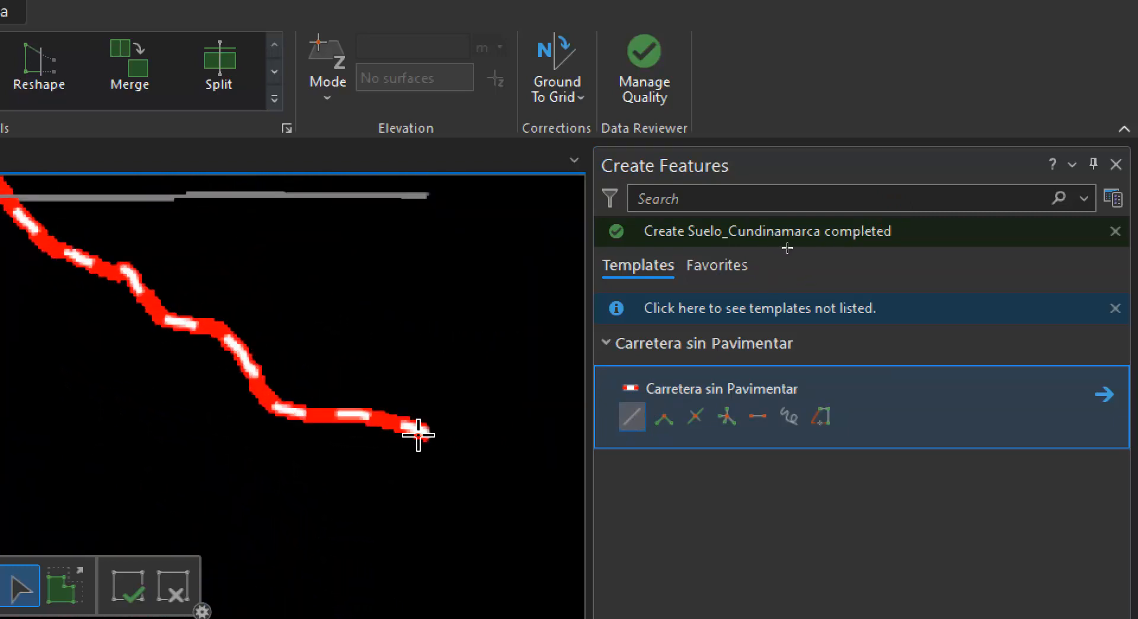
pyautogui.click(424, 433)
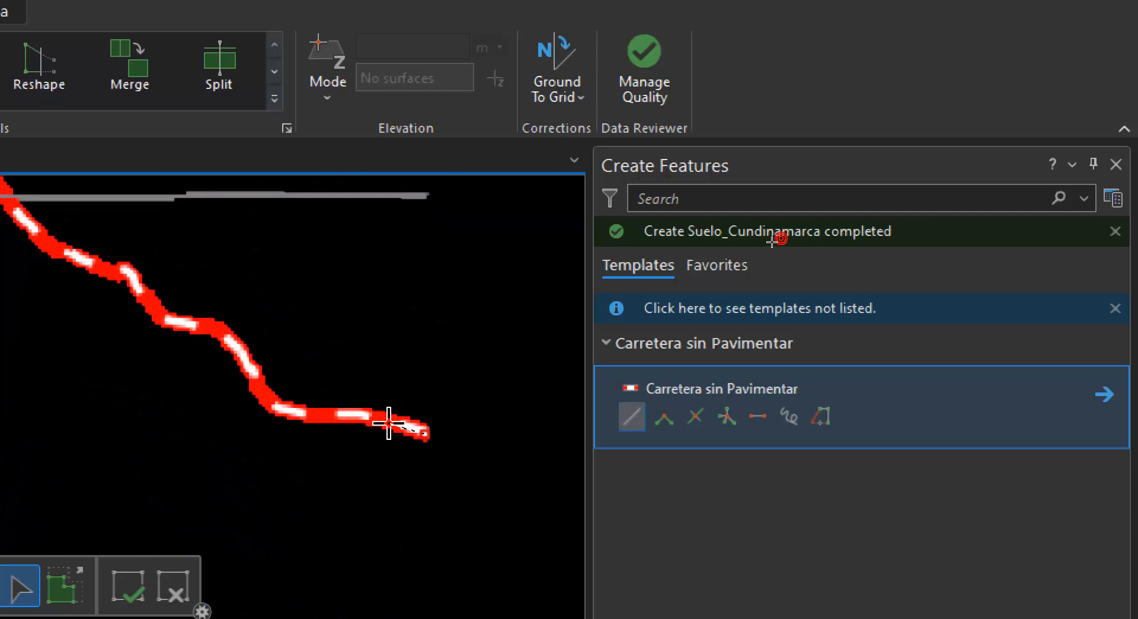
pyautogui.click(344, 416)
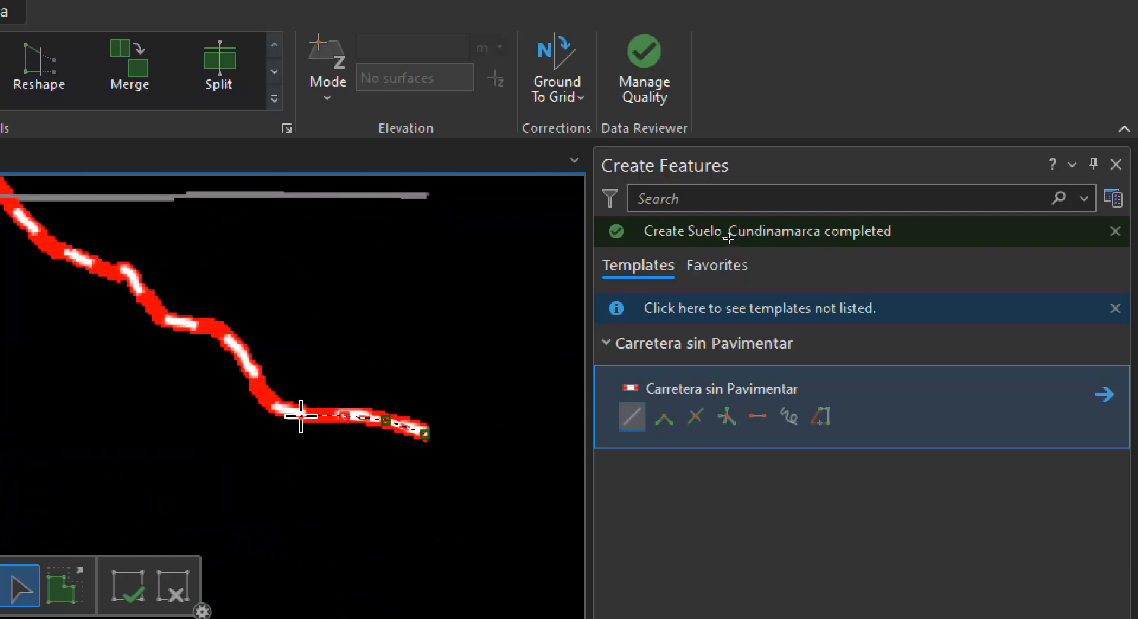
pyautogui.click(301, 415)
pyautogui.click(273, 406)
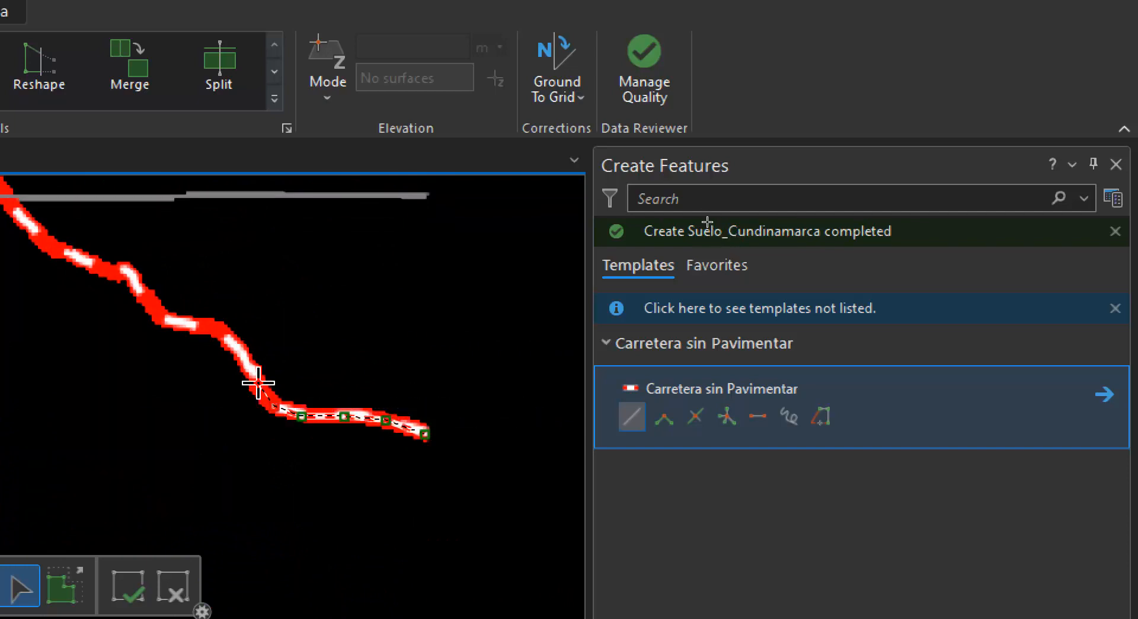
pyautogui.click(232, 343)
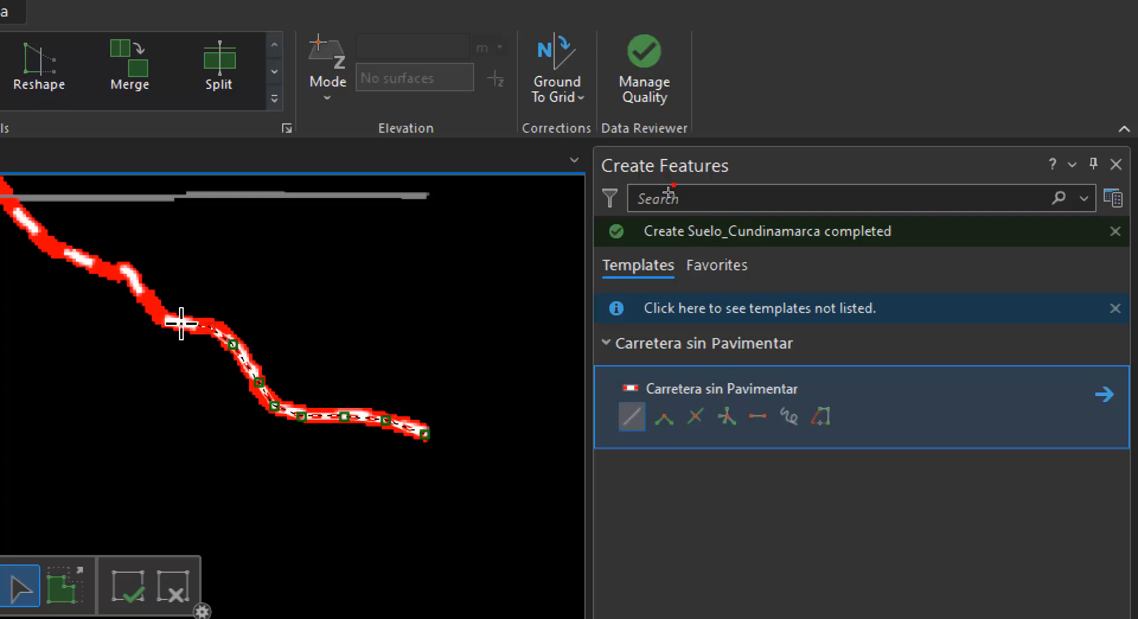
pyautogui.click(180, 323)
pyautogui.click(143, 282)
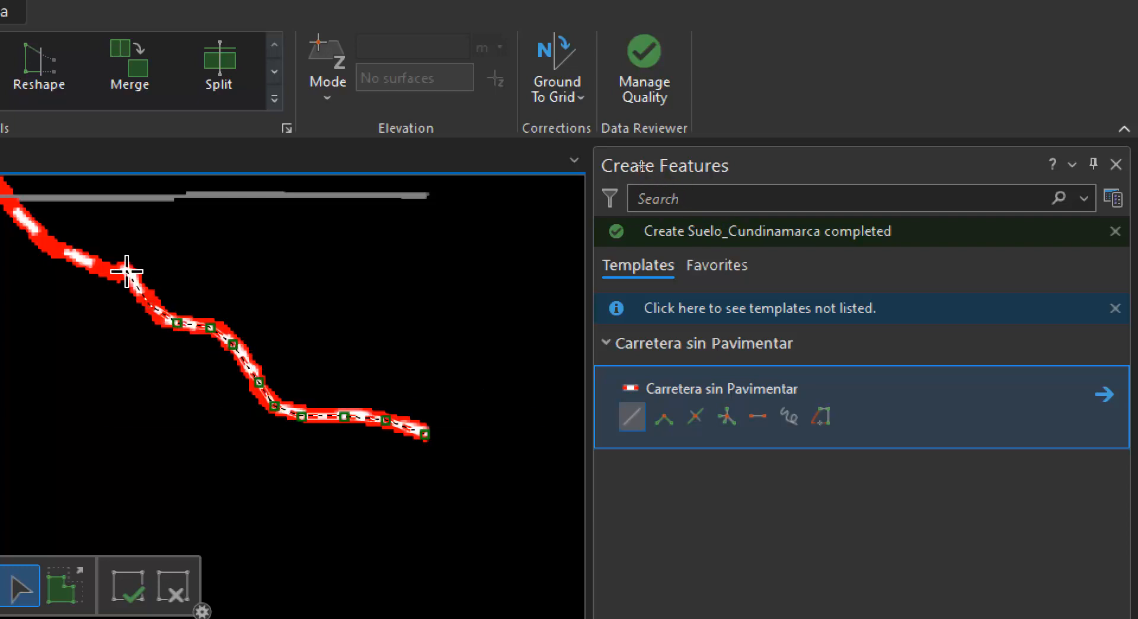
# Continue the road line northwest to the department's eastern boundary and a short way into the pink area
pyautogui.moveTo(109, 293); pyautogui.dragTo(351, 403)
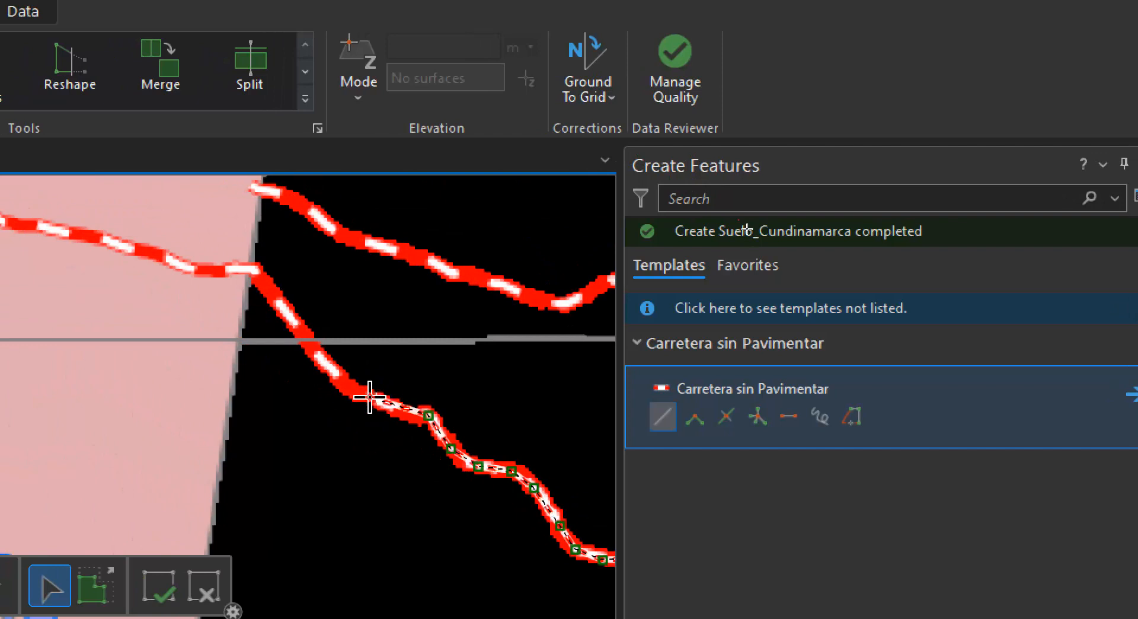
pyautogui.click(332, 372)
pyautogui.click(298, 327)
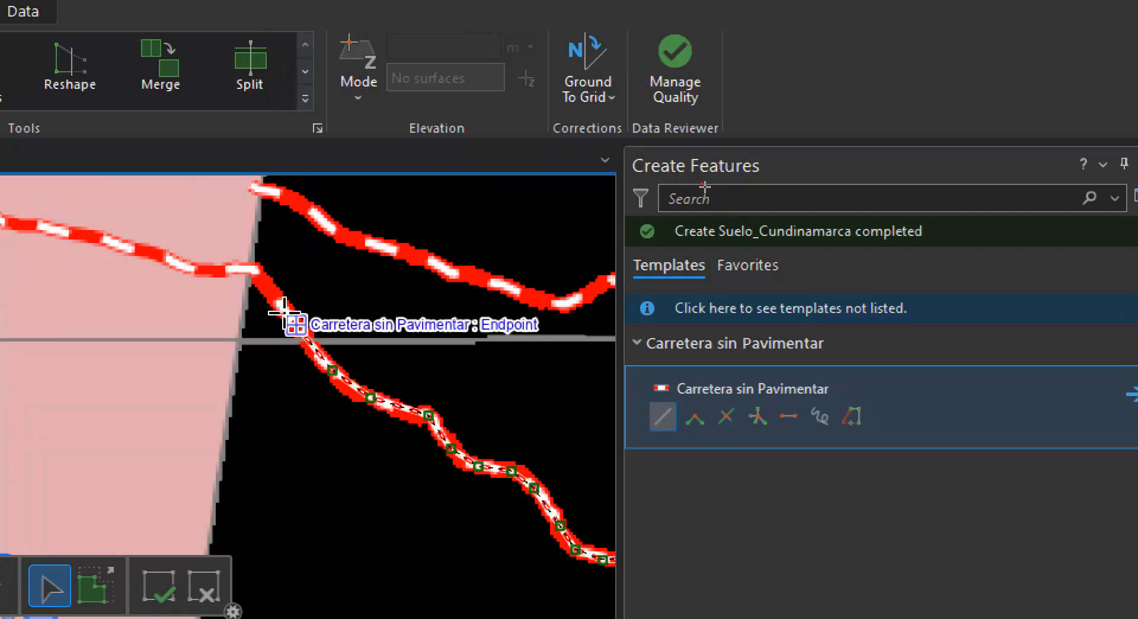
pyautogui.click(256, 275)
pyautogui.click(253, 270)
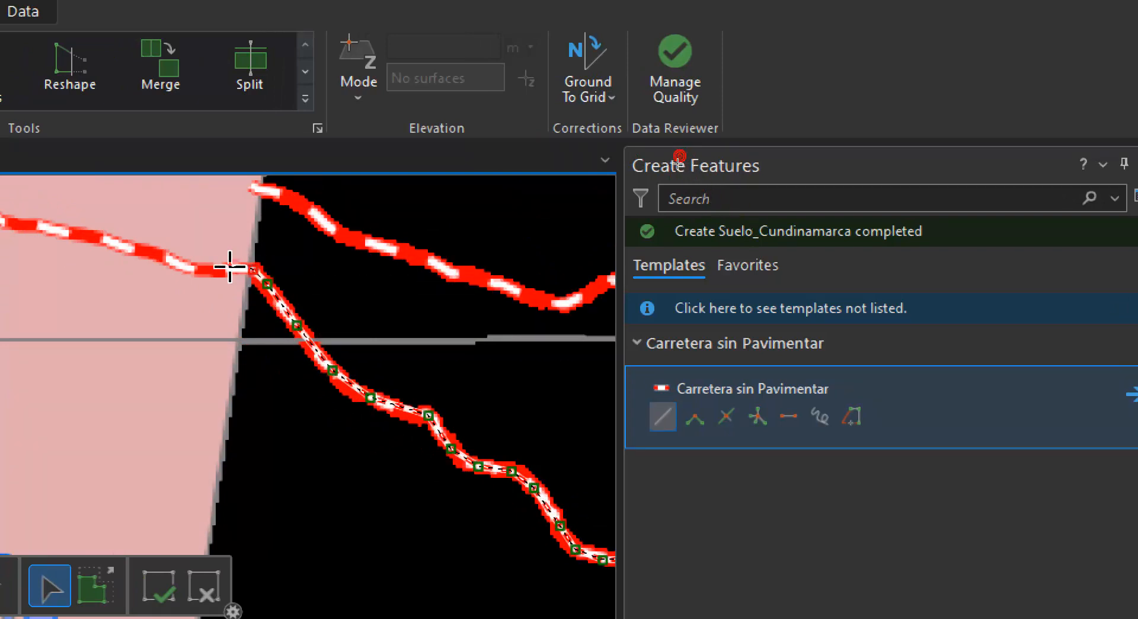
pyautogui.click(228, 265)
pyautogui.click(174, 259)
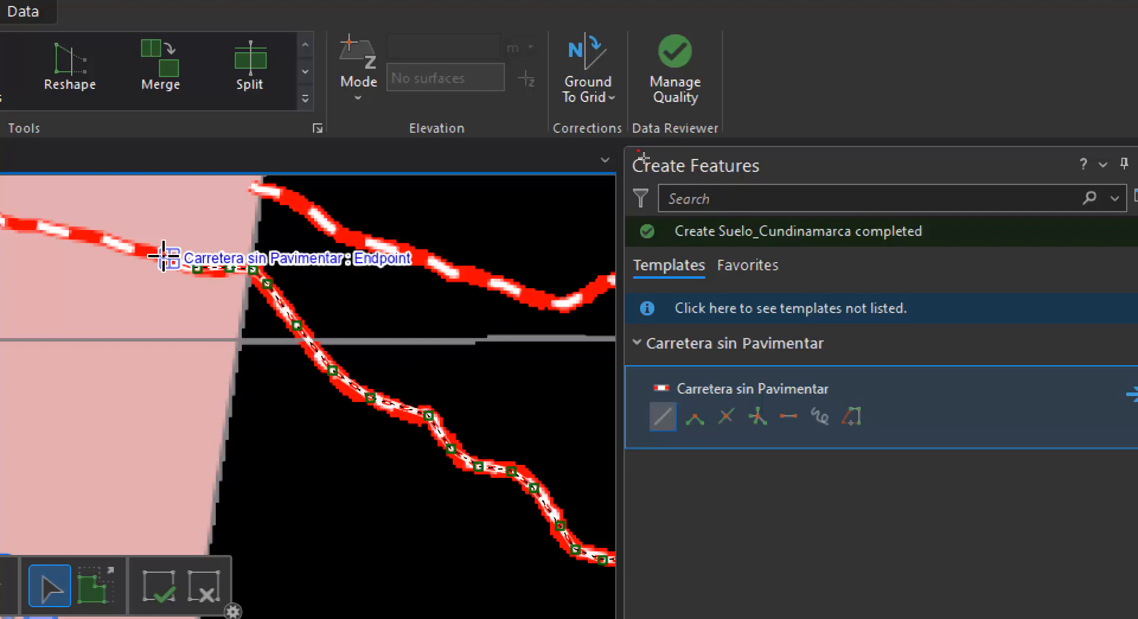
pyautogui.click(135, 249)
# Extend the road line northwest across the pink area to just past the vertical grid line
pyautogui.moveTo(135, 256); pyautogui.dragTo(539, 411)
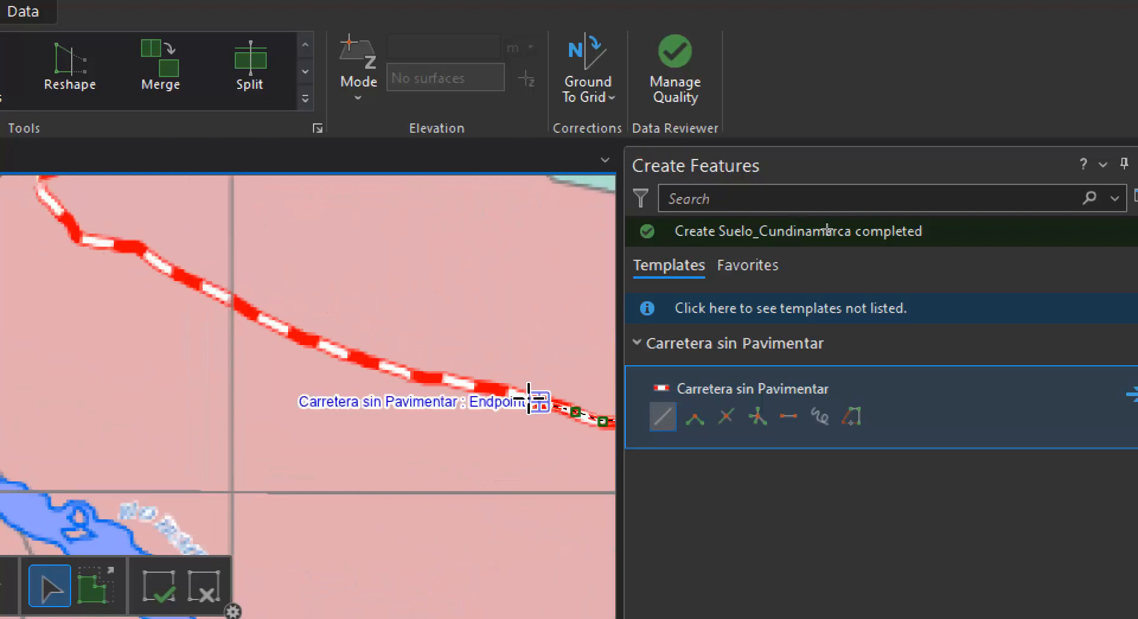
pyautogui.click(454, 380)
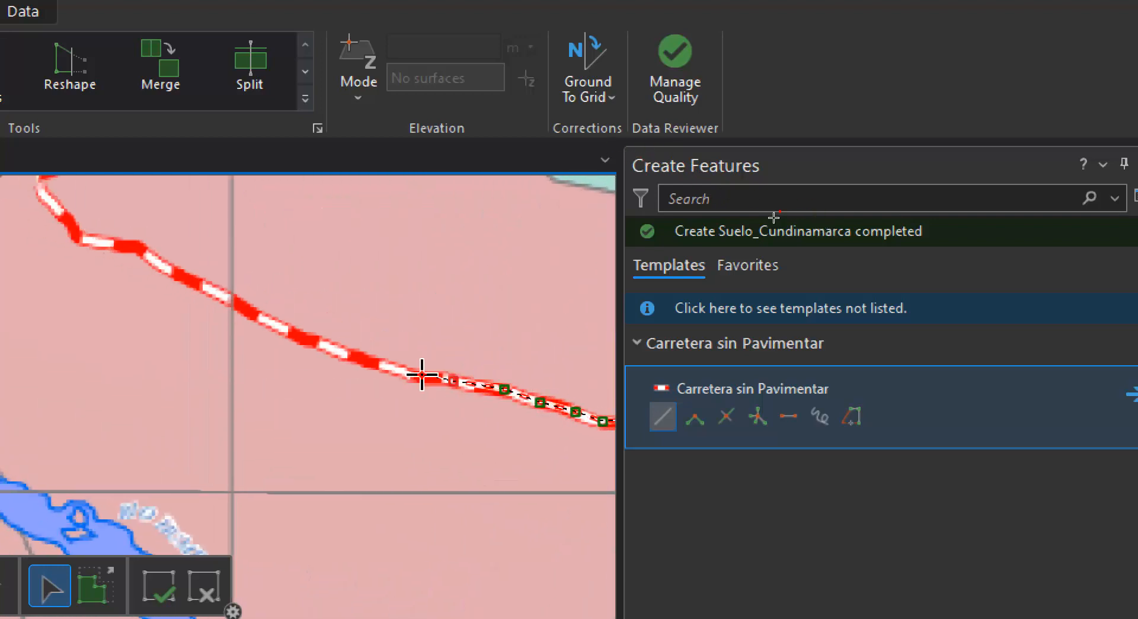
pyautogui.click(408, 374)
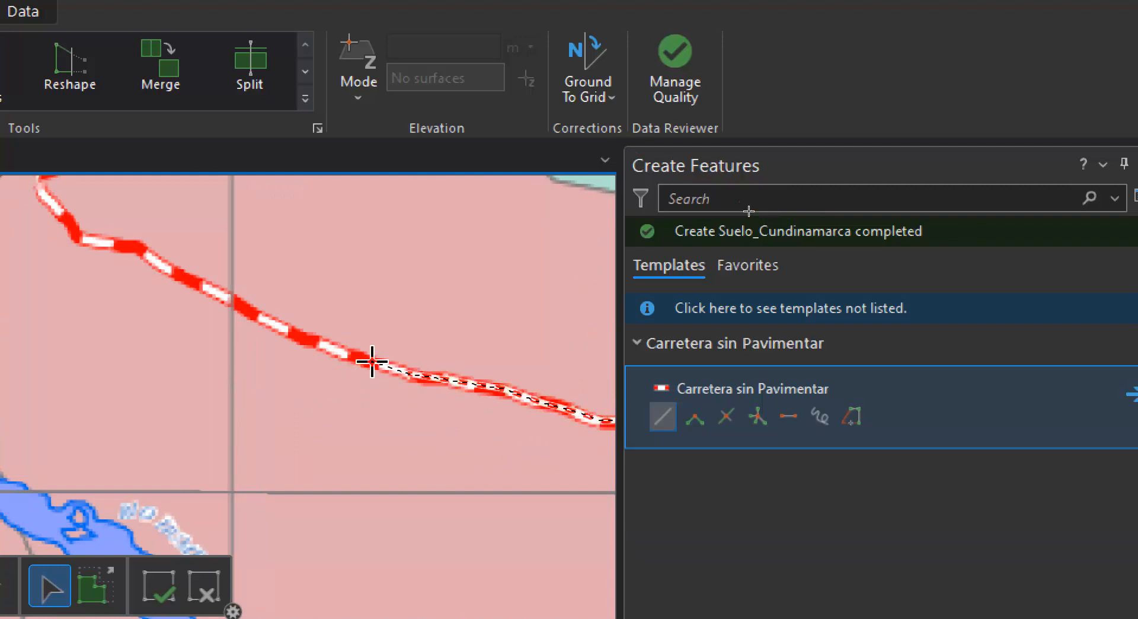
pyautogui.click(300, 339)
pyautogui.click(259, 315)
pyautogui.click(219, 296)
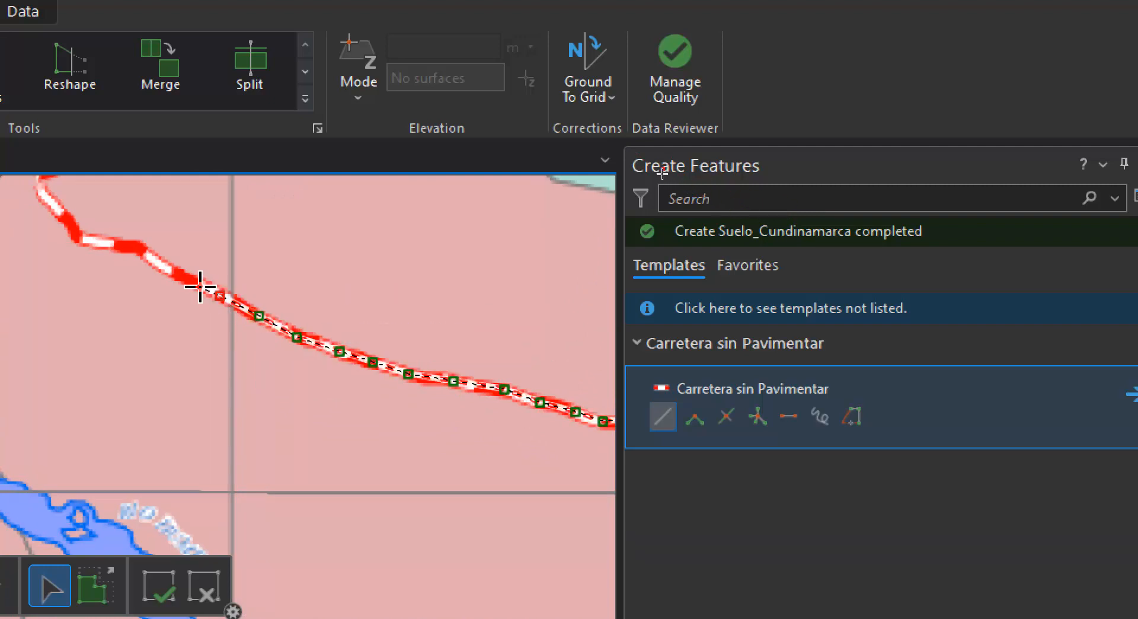
# Trace the road around the sharp turn east of Paratebueno and northeast to its next bend
pyautogui.moveTo(136, 251); pyautogui.dragTo(340, 389)
pyautogui.click(314, 380)
pyautogui.click(284, 376)
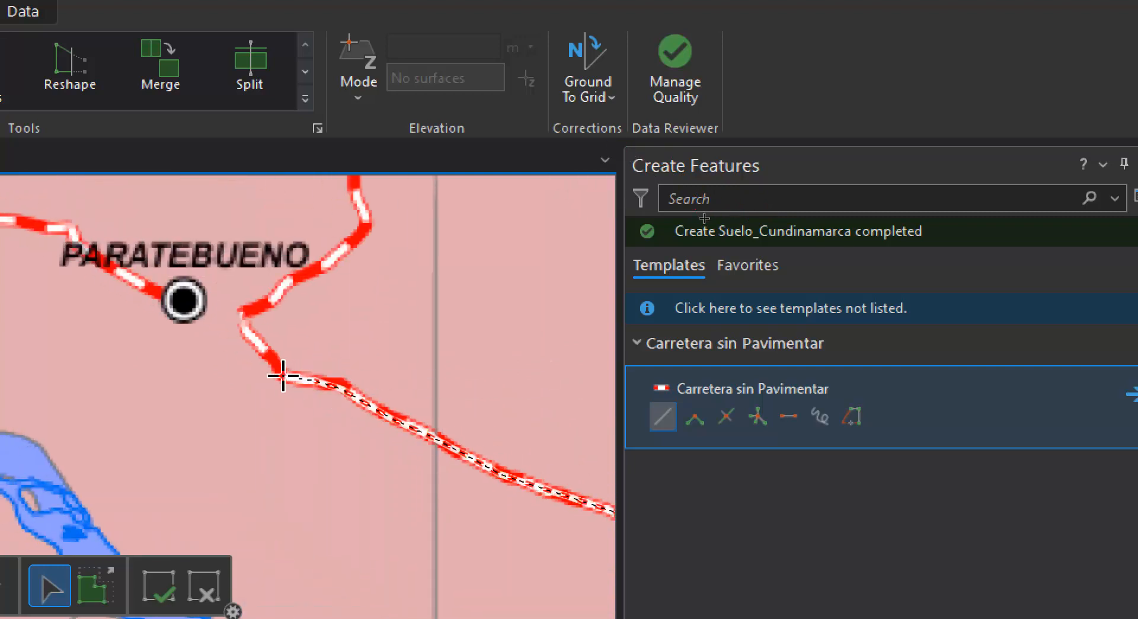
pyautogui.click(263, 348)
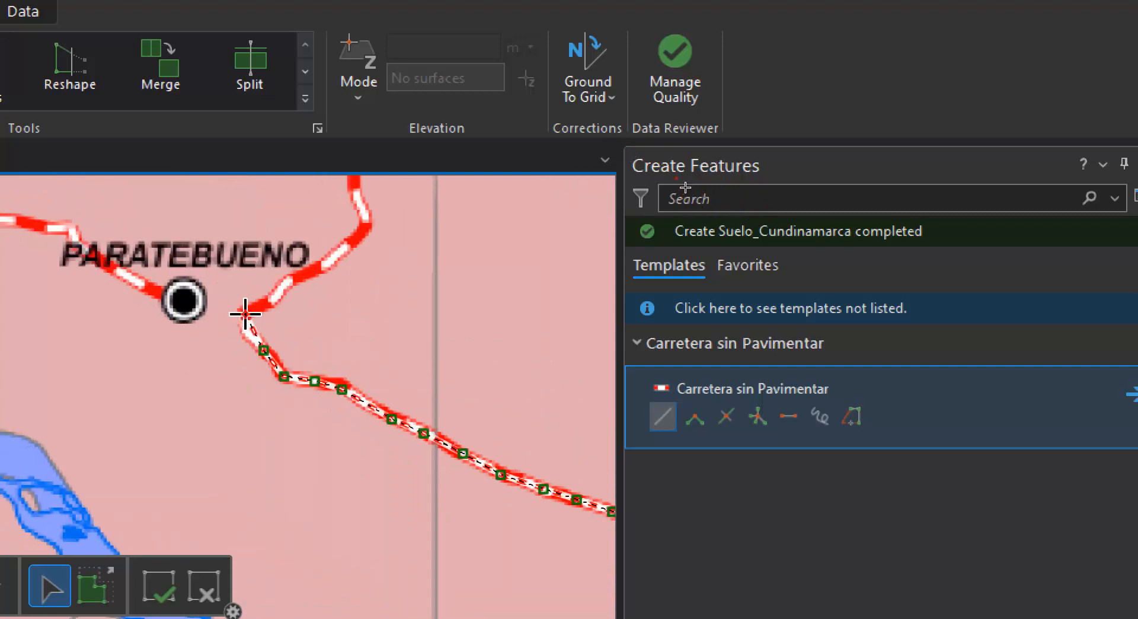
pyautogui.click(308, 272)
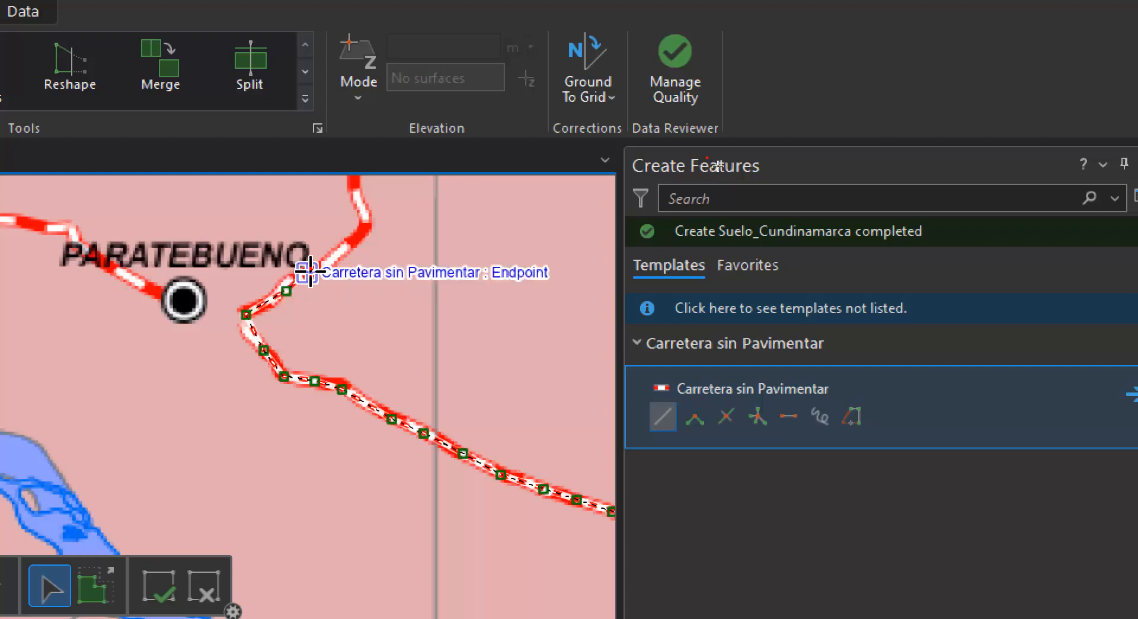
pyautogui.click(353, 238)
pyautogui.click(366, 215)
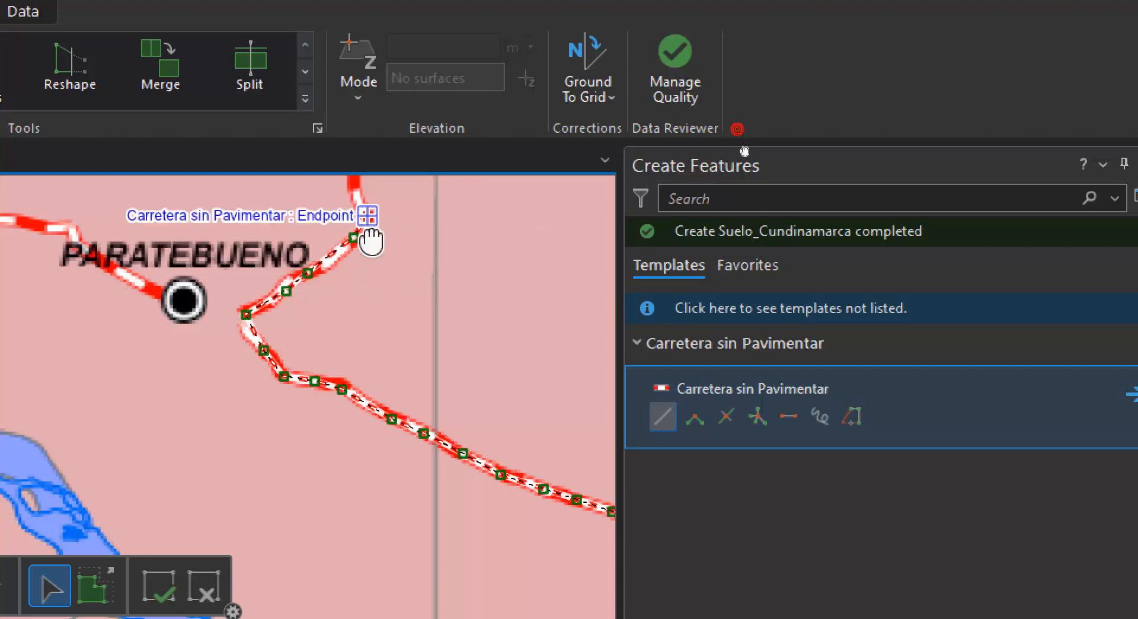
# Trace the step-shaped stretch northeast of Paratebueno and the curve just across the vertical grid line
pyautogui.moveTo(368, 226); pyautogui.dragTo(375, 394)
pyautogui.click(369, 373)
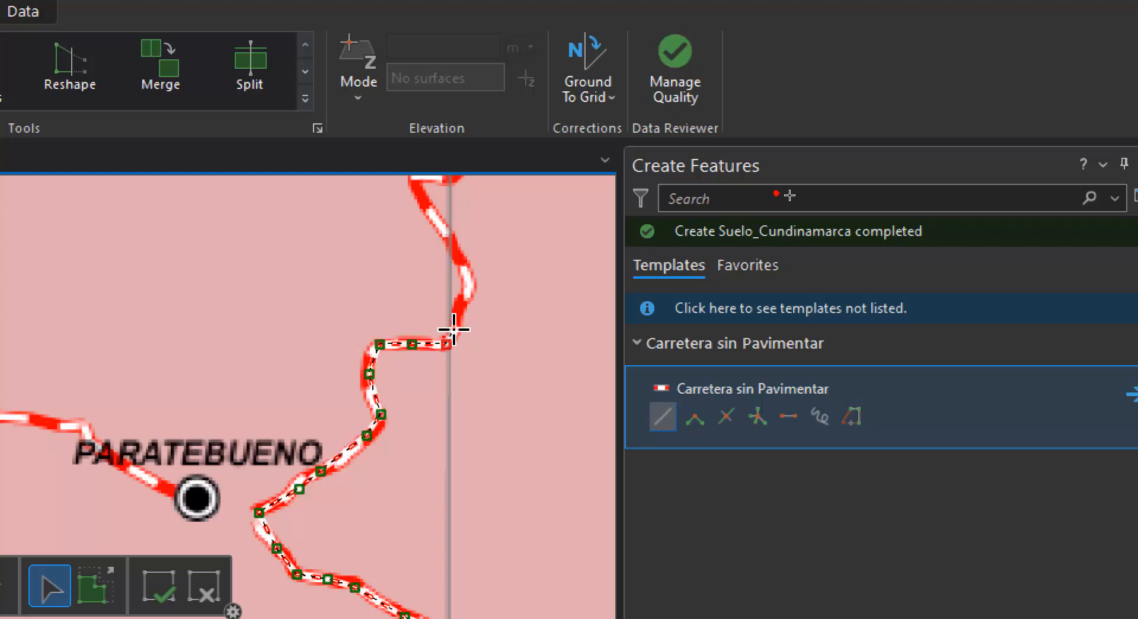
pyautogui.click(467, 301)
pyautogui.click(467, 284)
pyautogui.click(458, 253)
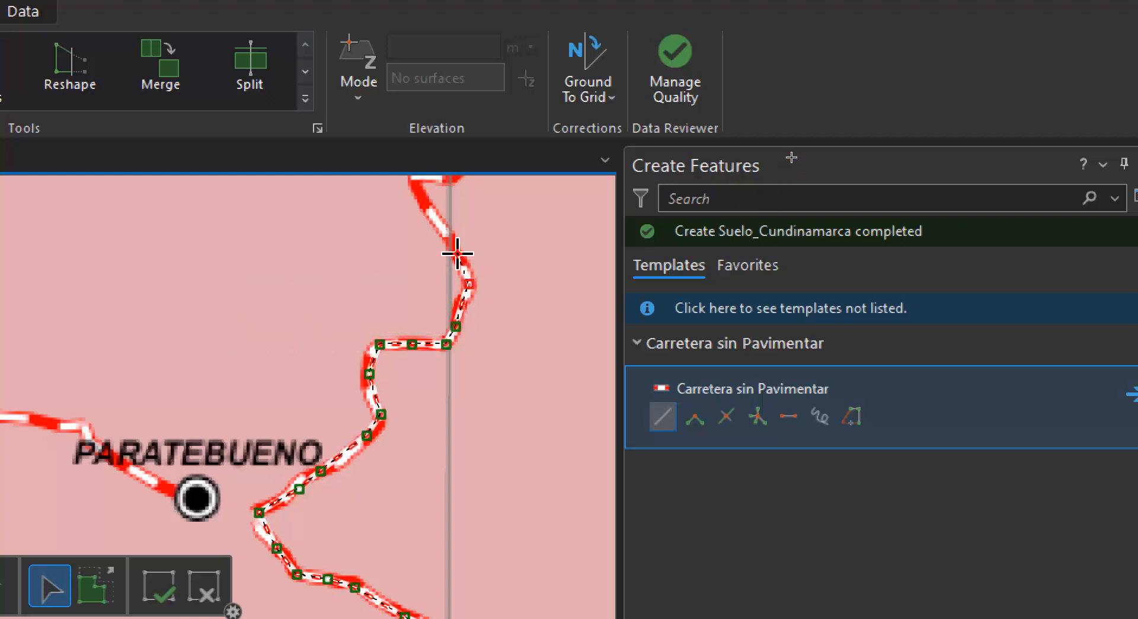
# Trace the road through the hairpin corner north of the curve and back across the vertical grid line
pyautogui.scroll(-3, 589, 310)
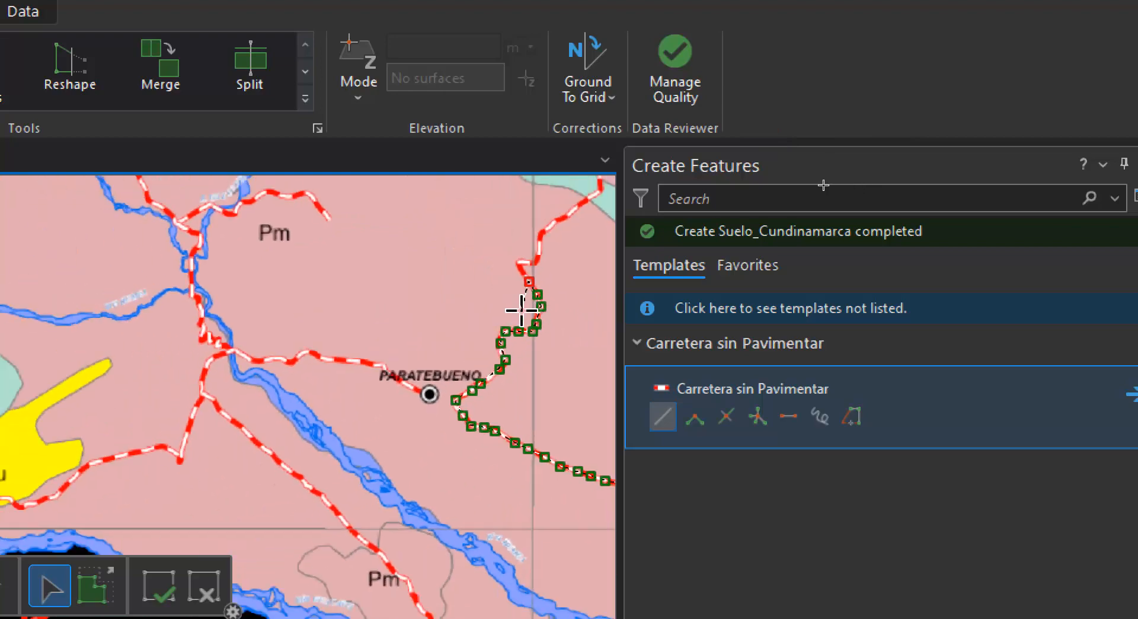
pyautogui.moveTo(523, 310)
pyautogui.mouseDown()
pyautogui.moveTo(393, 394)
pyautogui.moveTo(328, 409)
pyautogui.mouseUp()
pyautogui.scroll(5, 328, 409)
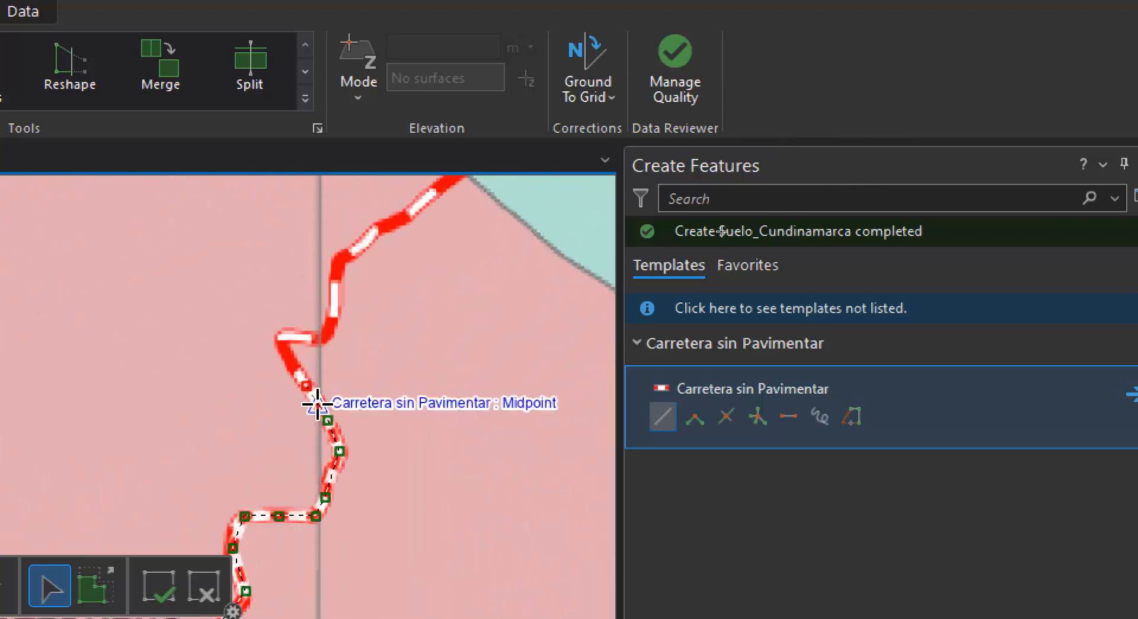
pyautogui.click(230, 246)
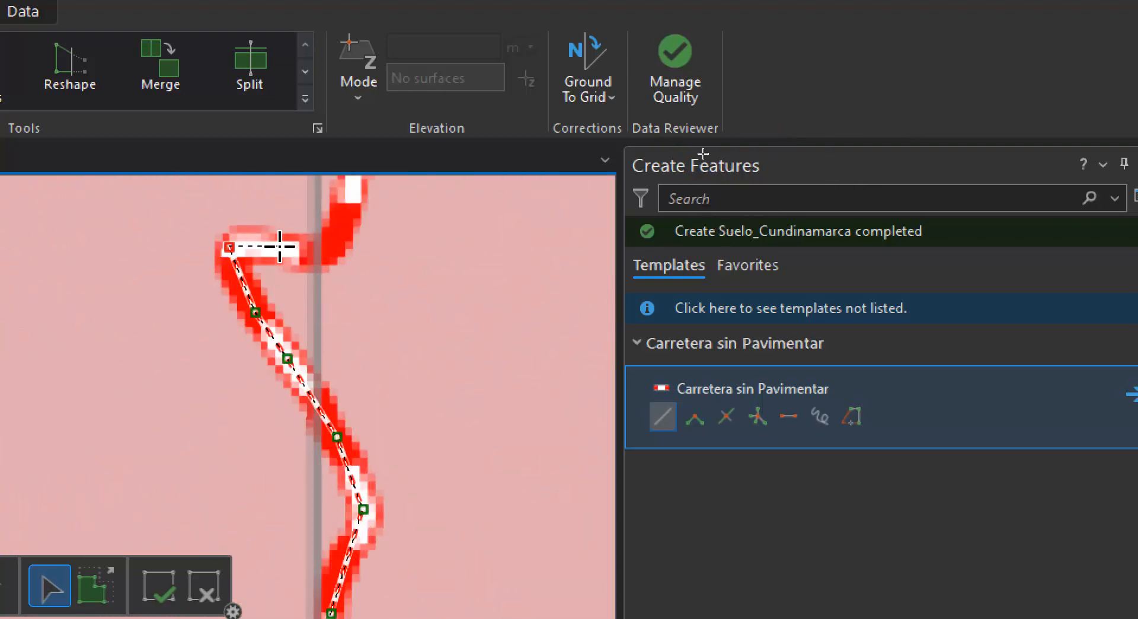
pyautogui.click(285, 247)
pyautogui.click(349, 203)
# Continue the road line north and then diagonally northeast toward the green land-use area
pyautogui.moveTo(349, 205); pyautogui.dragTo(292, 499)
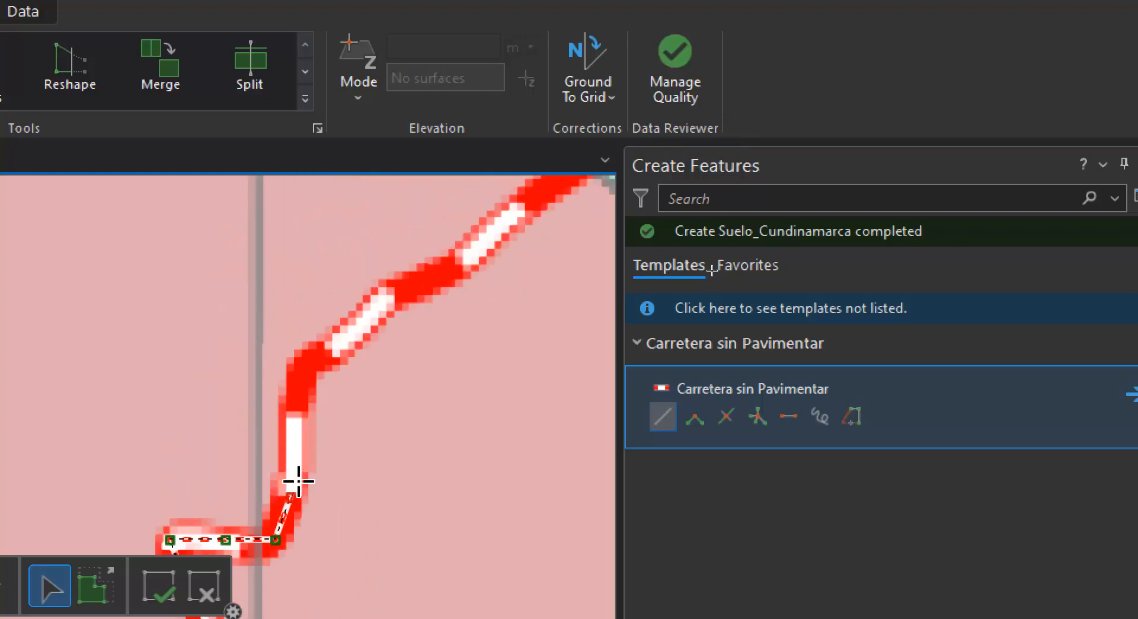
pyautogui.click(299, 384)
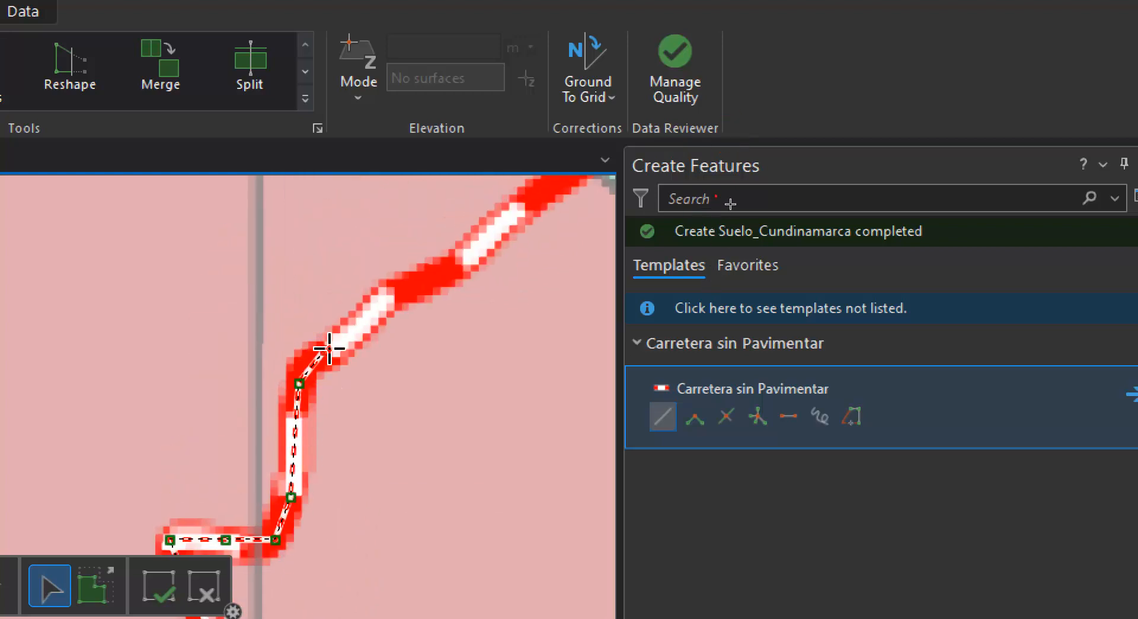
pyautogui.click(394, 297)
pyautogui.click(470, 258)
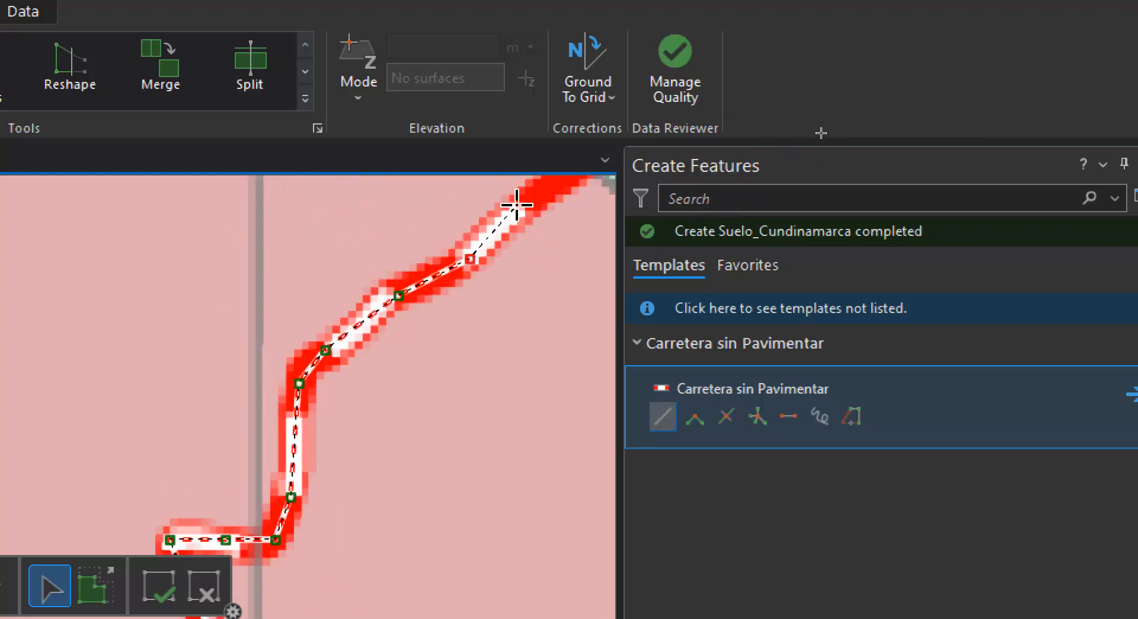
pyautogui.click(519, 205)
# Trace the road across the green strip, following its turn to the north
pyautogui.moveTo(519, 206); pyautogui.dragTo(323, 406)
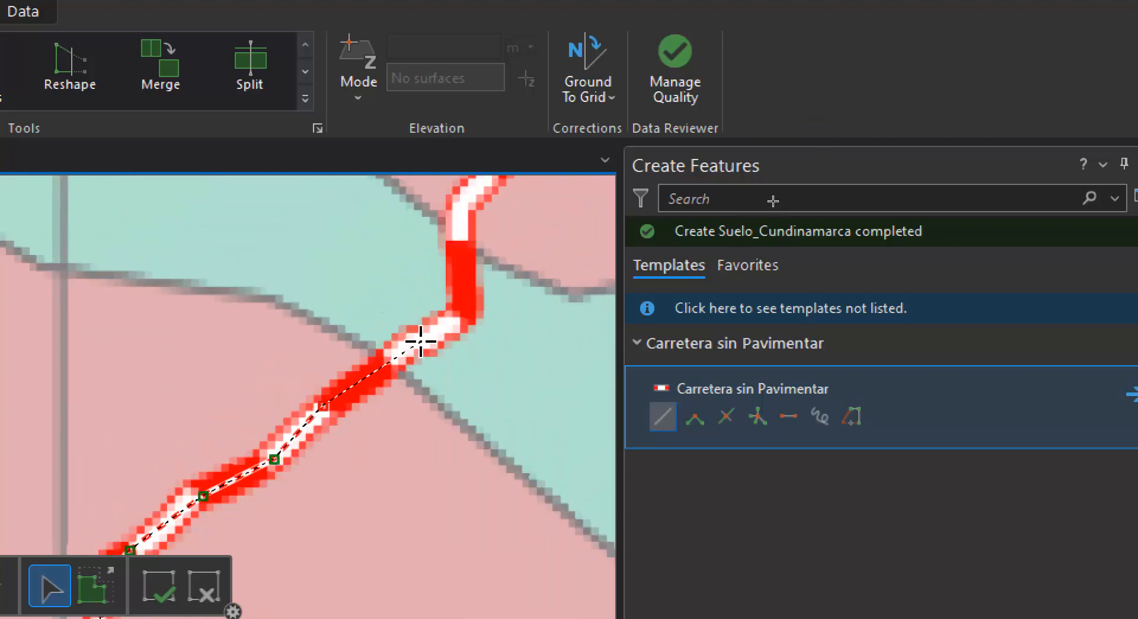
pyautogui.click(420, 341)
pyautogui.click(464, 305)
pyautogui.click(461, 209)
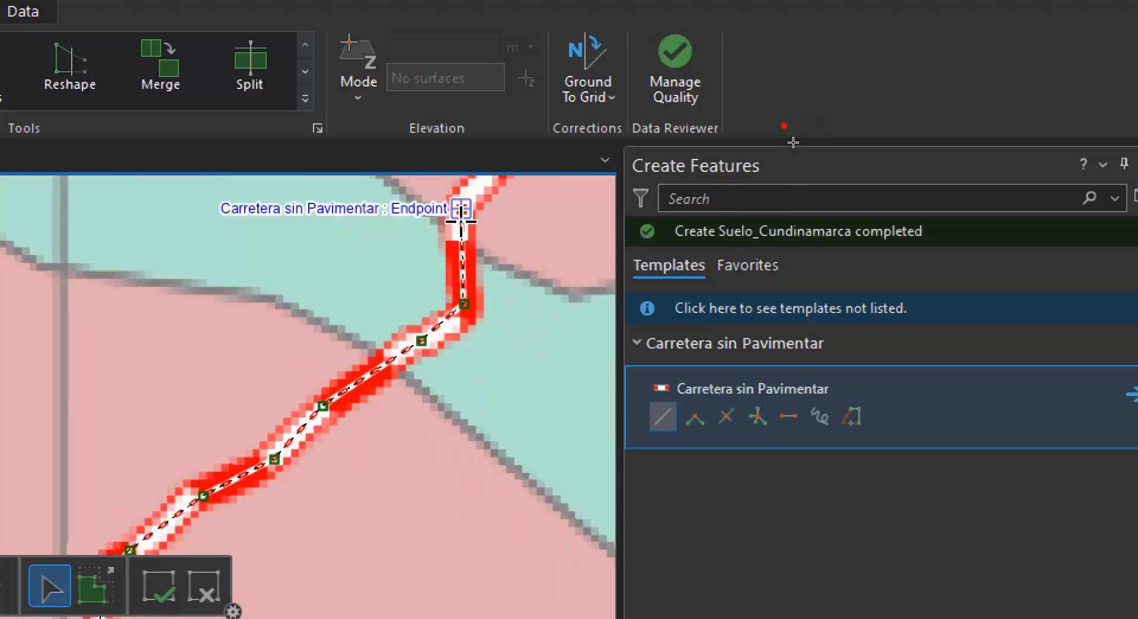
# Continue the road line north-northeast from the green strip through the adjoining pink area
pyautogui.moveTo(463, 262); pyautogui.dragTo(368, 523)
pyautogui.click(431, 360)
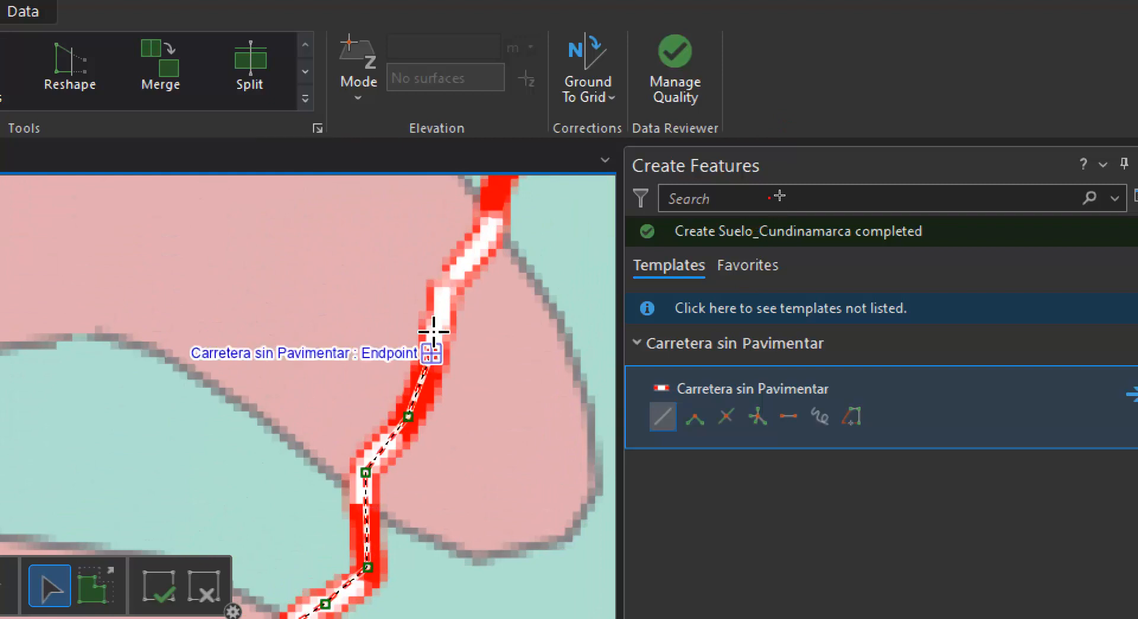
pyautogui.click(450, 291)
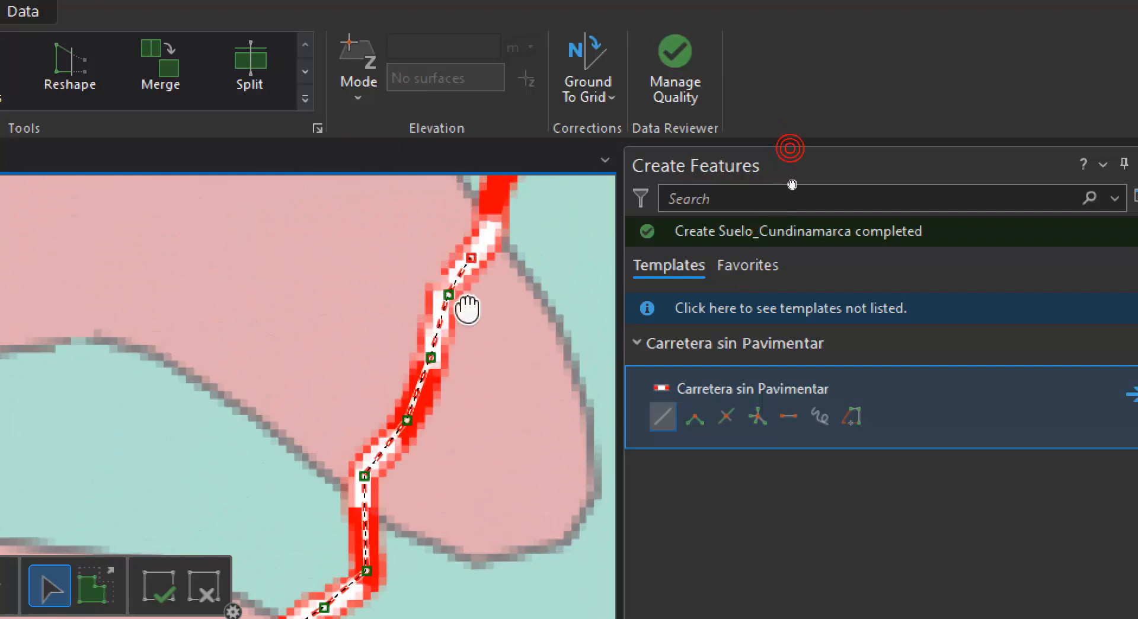
# Trace the road up to the green lobe and around its bend toward the east
pyautogui.moveTo(457, 304); pyautogui.dragTo(334, 535)
pyautogui.click(349, 485)
pyautogui.click(388, 393)
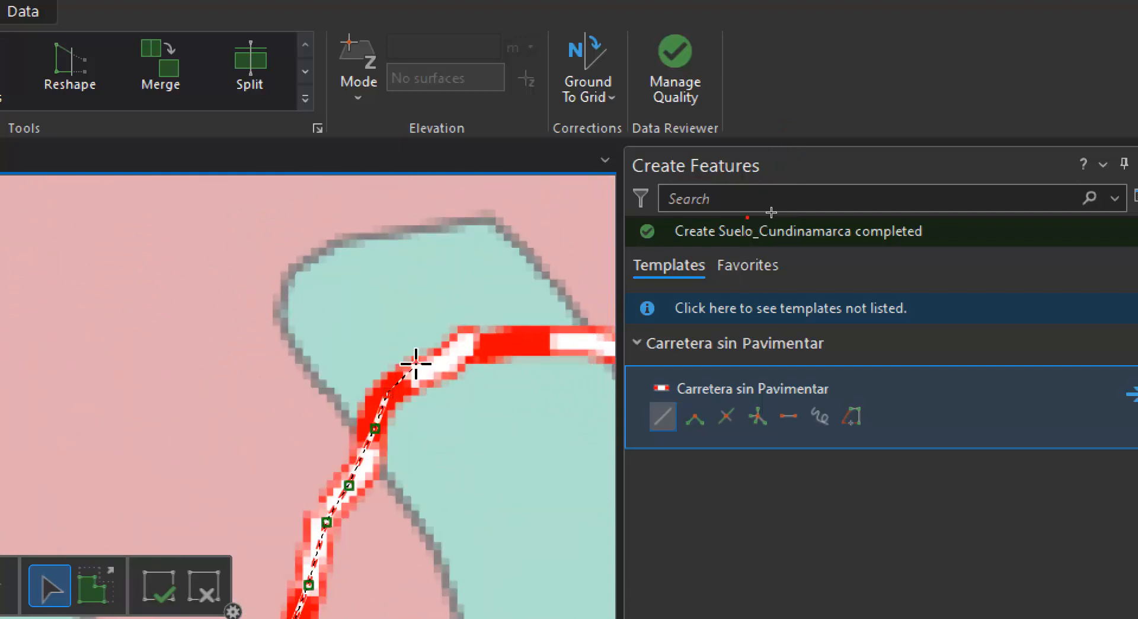
pyautogui.click(453, 359)
pyautogui.click(479, 342)
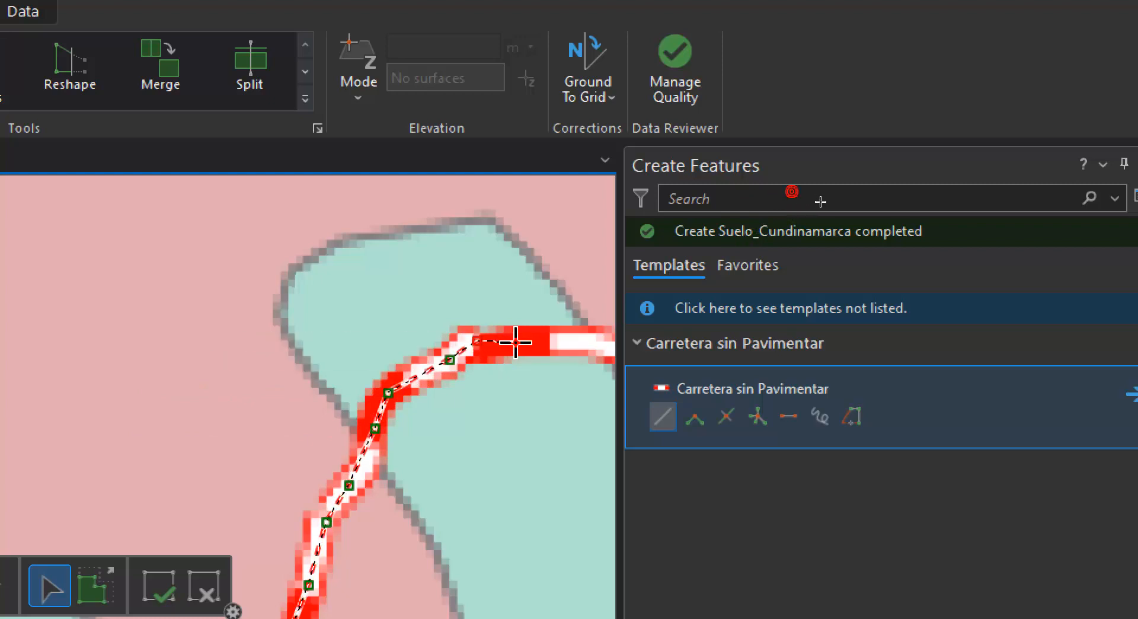
# Trace the road east across the pink area and northeast through the green strip toward the orange Pn area
pyautogui.moveTo(461, 424)
pyautogui.mouseDown()
pyautogui.moveTo(394, 453)
pyautogui.moveTo(208, 484)
pyautogui.mouseUp()
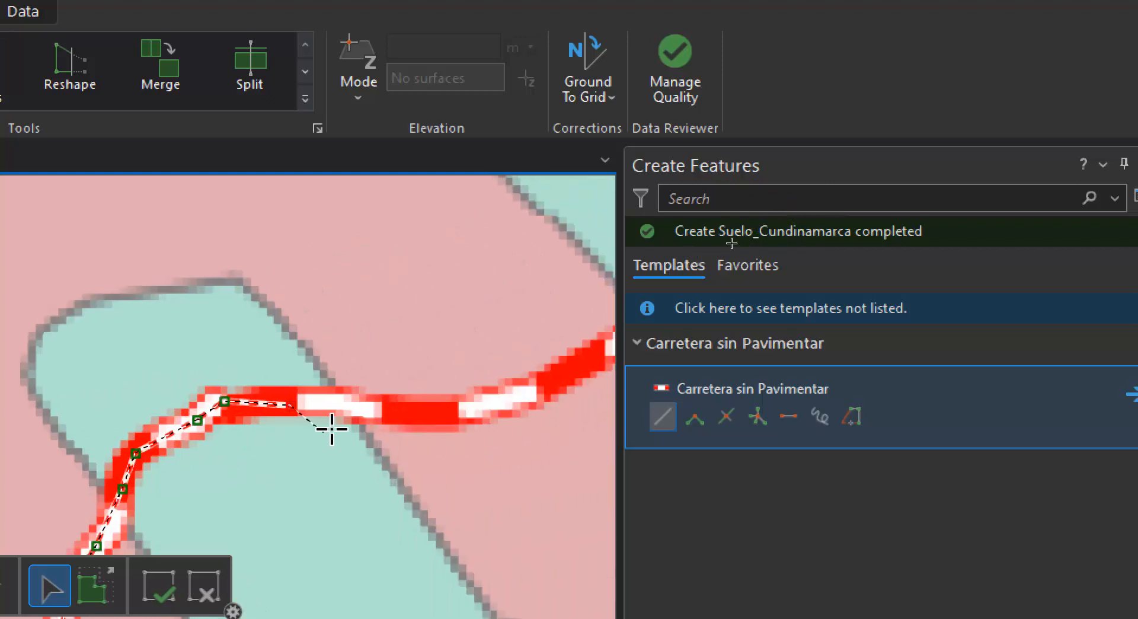
pyautogui.click(388, 409)
pyautogui.click(498, 401)
pyautogui.moveTo(474, 431); pyautogui.dragTo(333, 457)
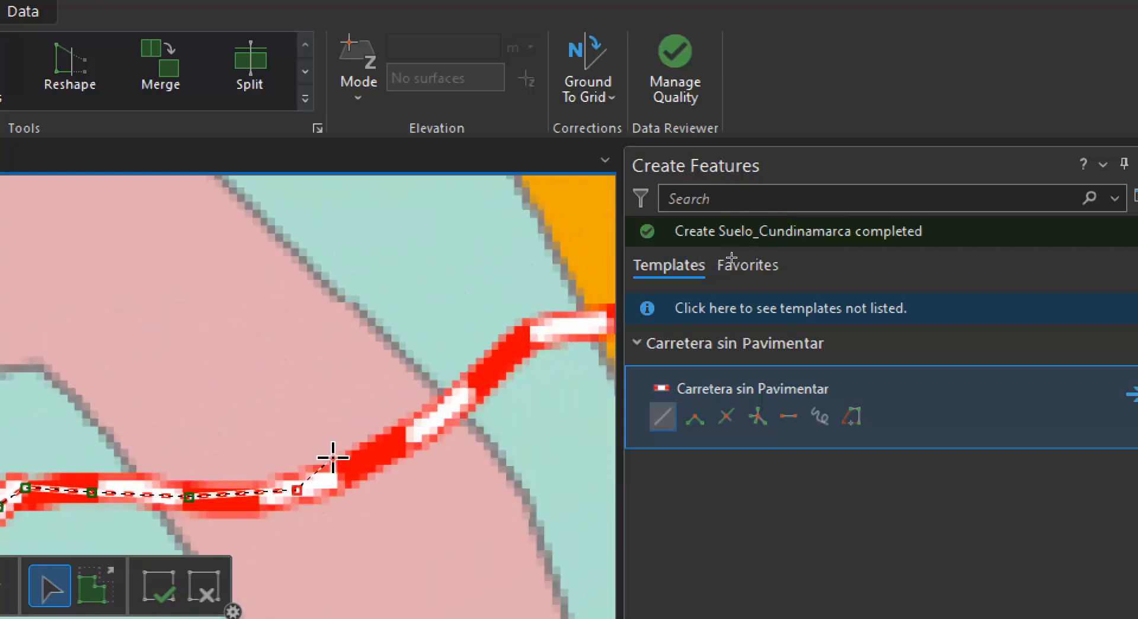
pyautogui.click(377, 452)
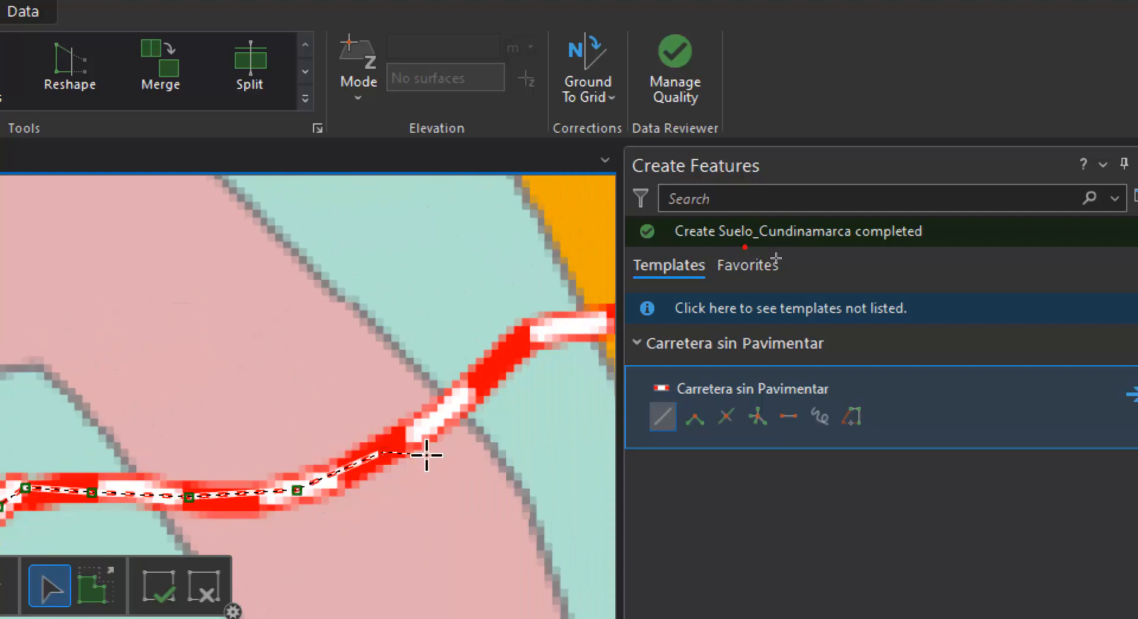
pyautogui.click(531, 336)
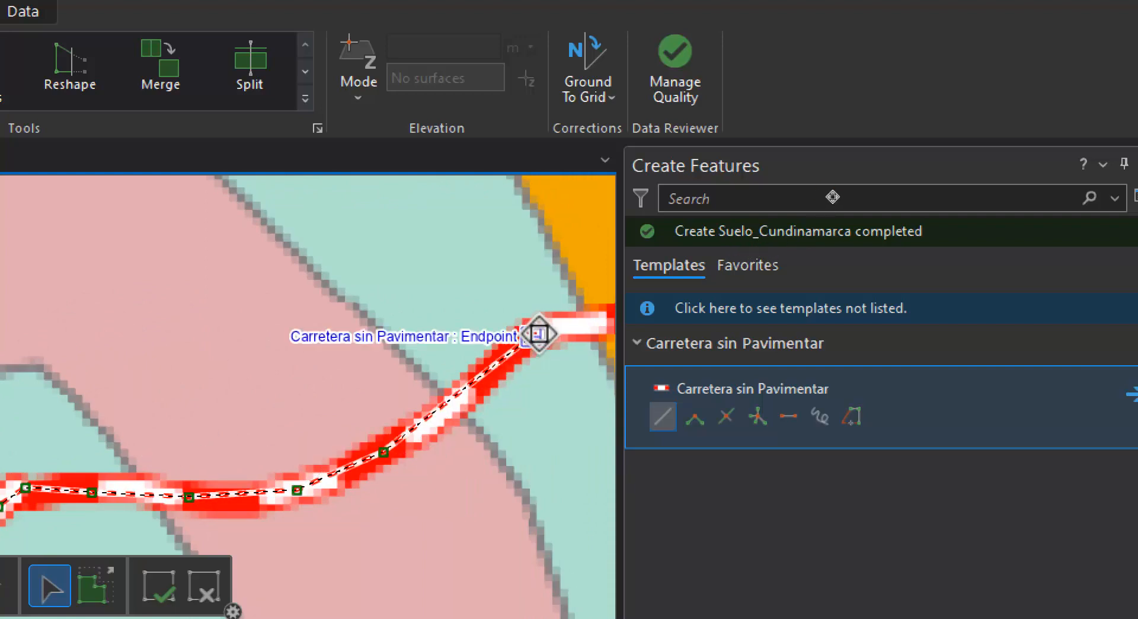
# Continue the road line across the orange Pn area and past the map's eastern boundary
pyautogui.click(569, 322)
pyautogui.moveTo(567, 343); pyautogui.dragTo(246, 375)
pyautogui.scroll(-3, 246, 375)
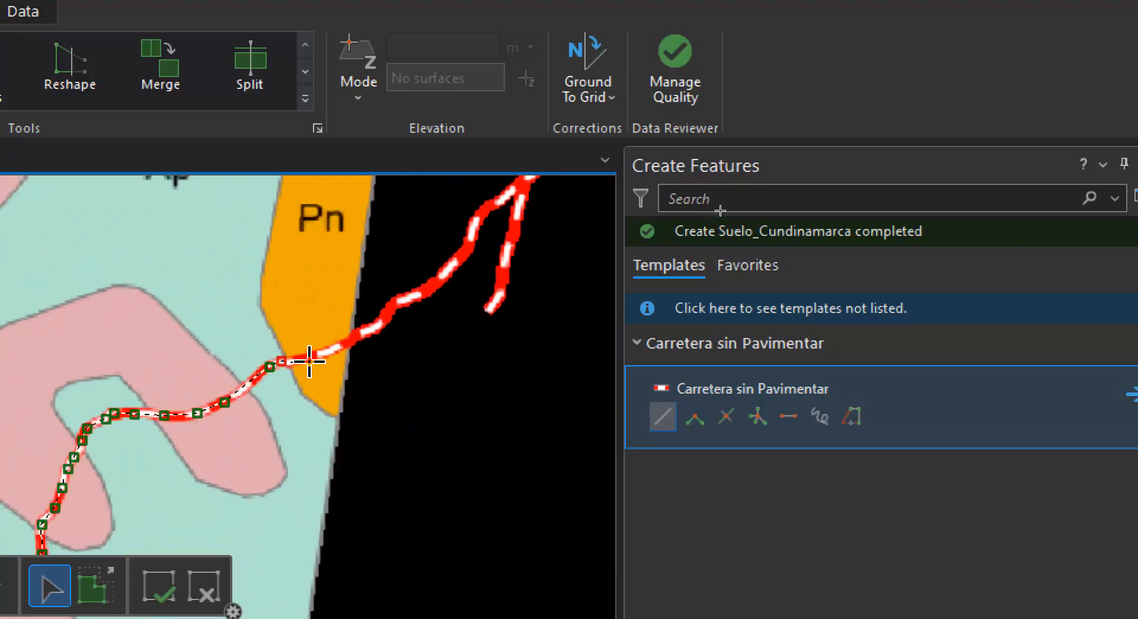
pyautogui.click(307, 357)
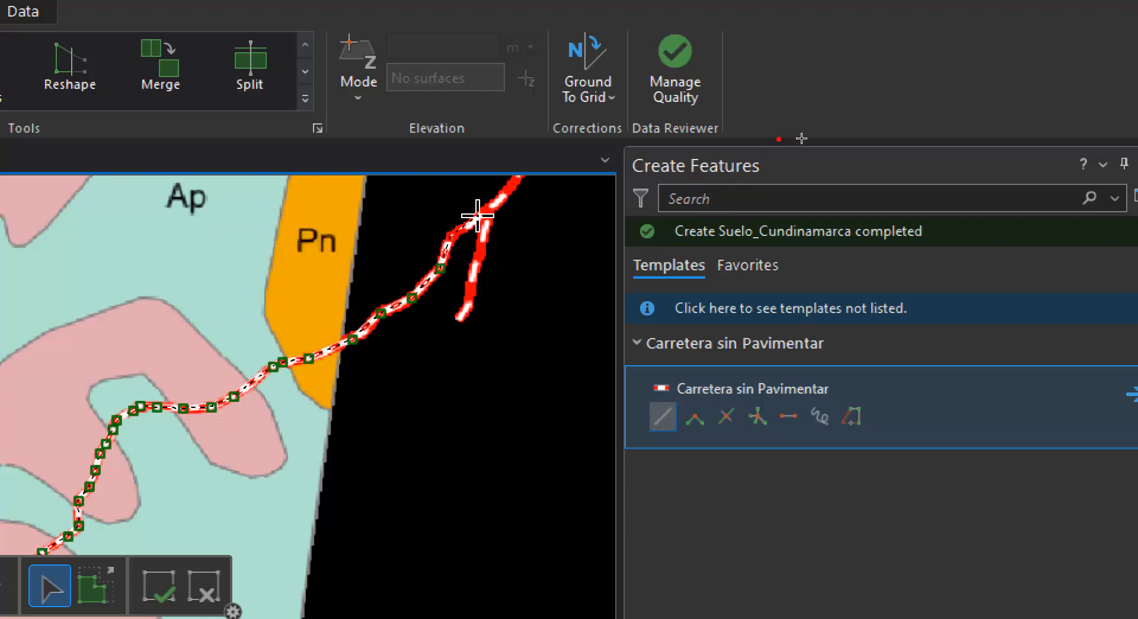
# Trace the road past both forks over the black background and finish the line at its northeastern tip
pyautogui.scroll(3, 474, 255)
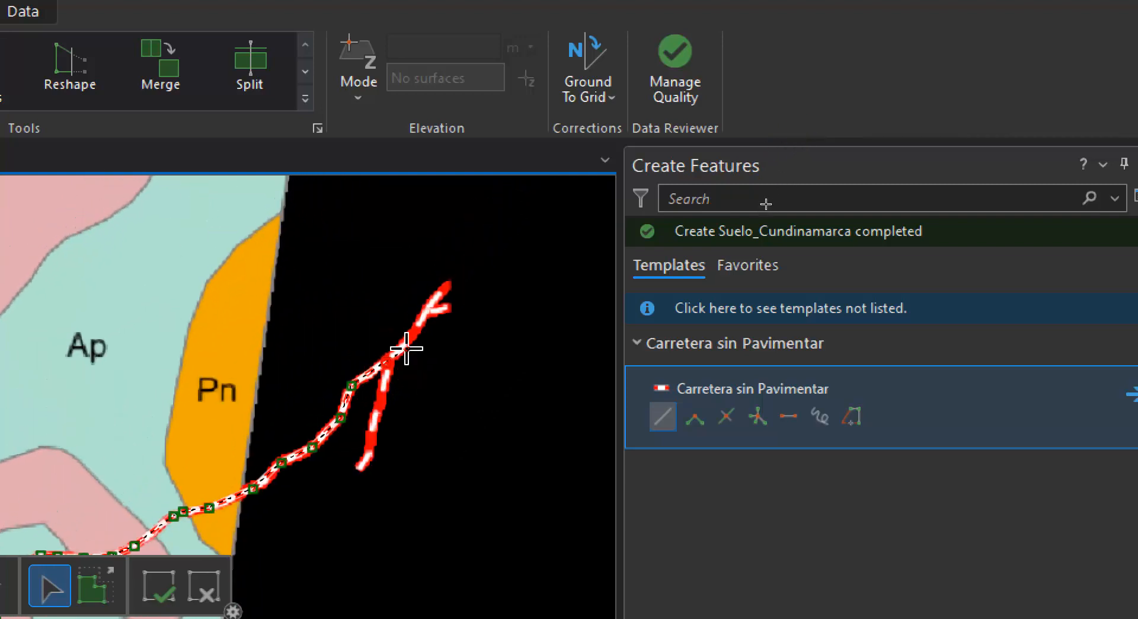
pyautogui.scroll(2, 394, 347)
pyautogui.click(412, 348)
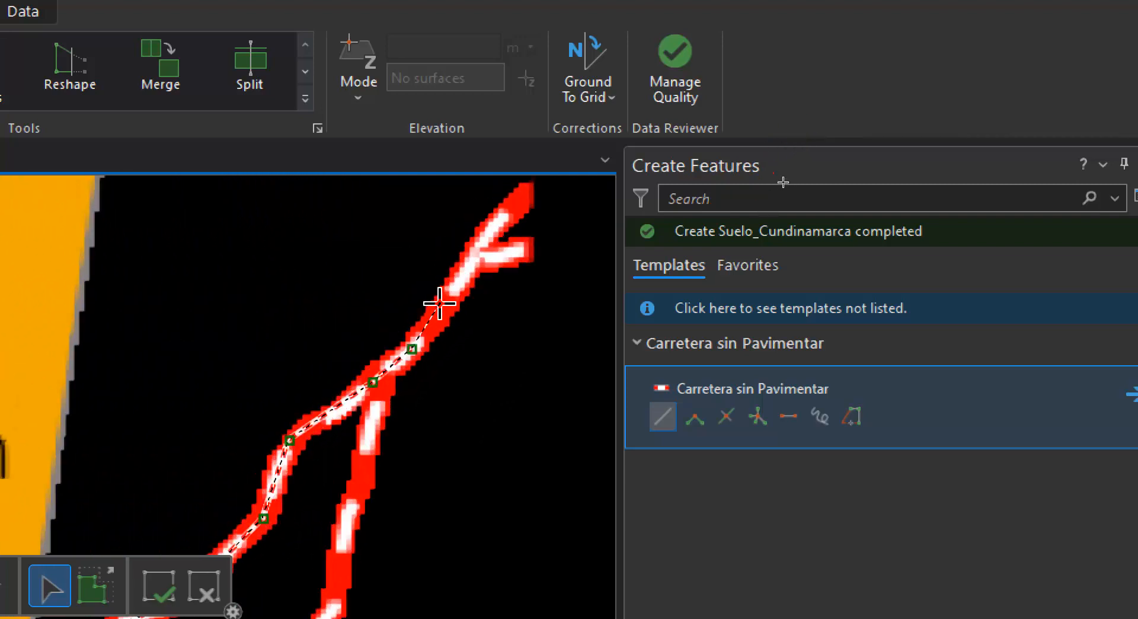
pyautogui.click(439, 304)
pyautogui.click(466, 272)
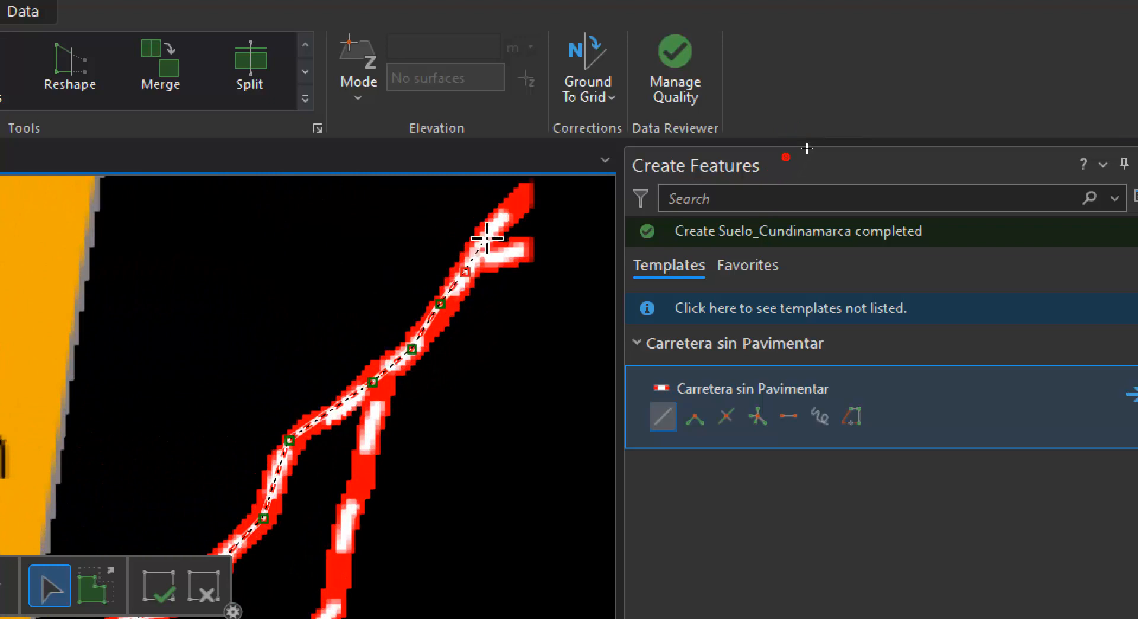
pyautogui.doubleClick(520, 198)
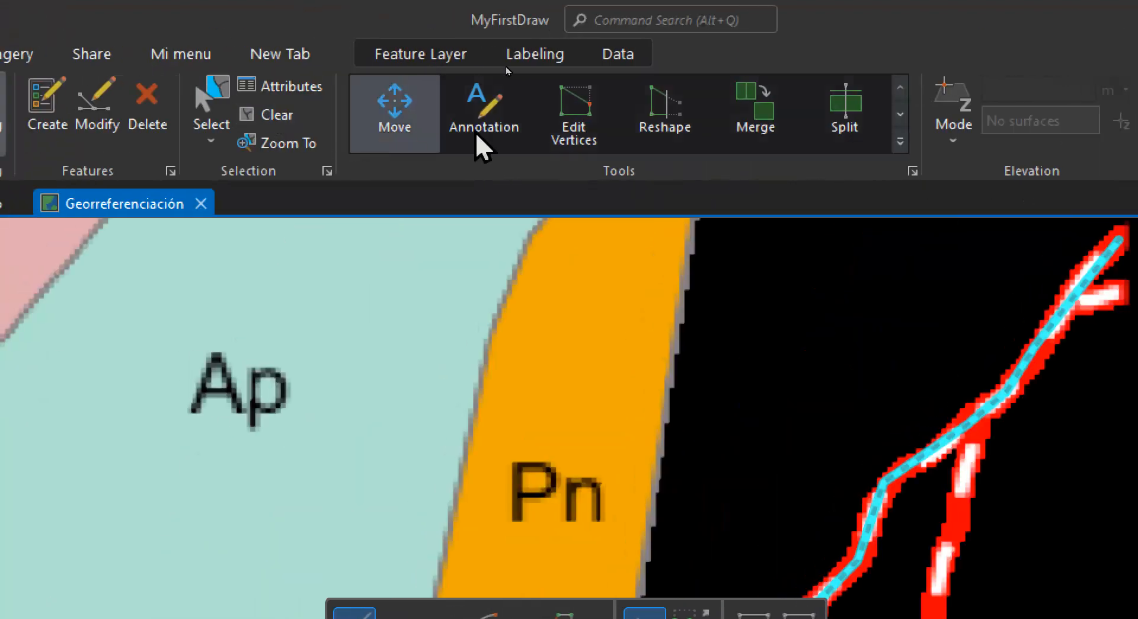
pyautogui.click(900, 142)
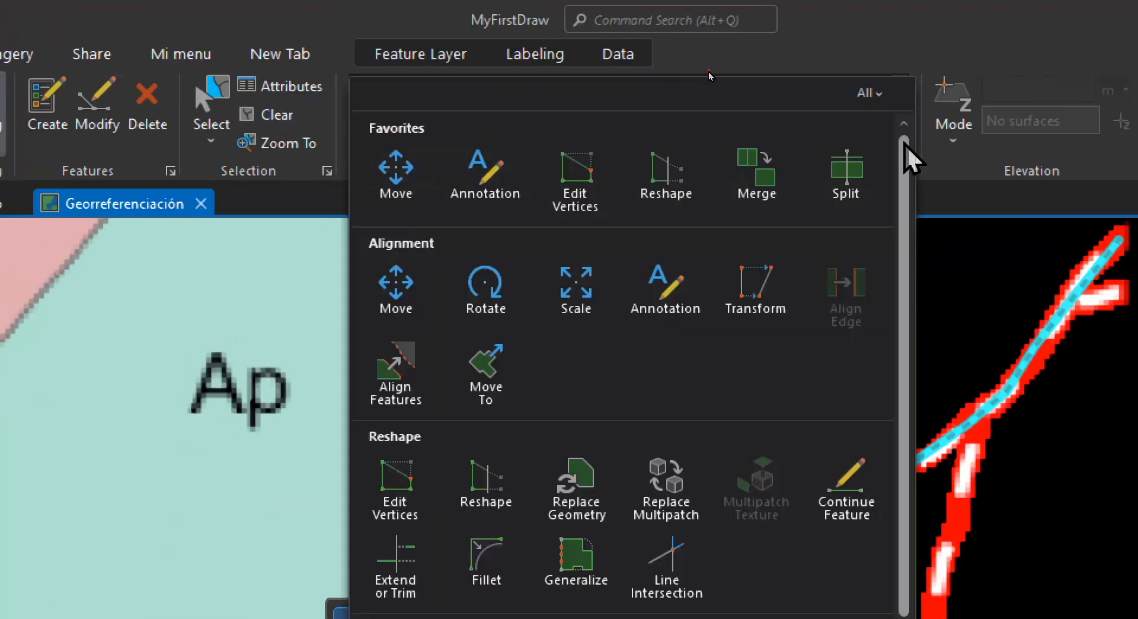
pyautogui.click(841, 507)
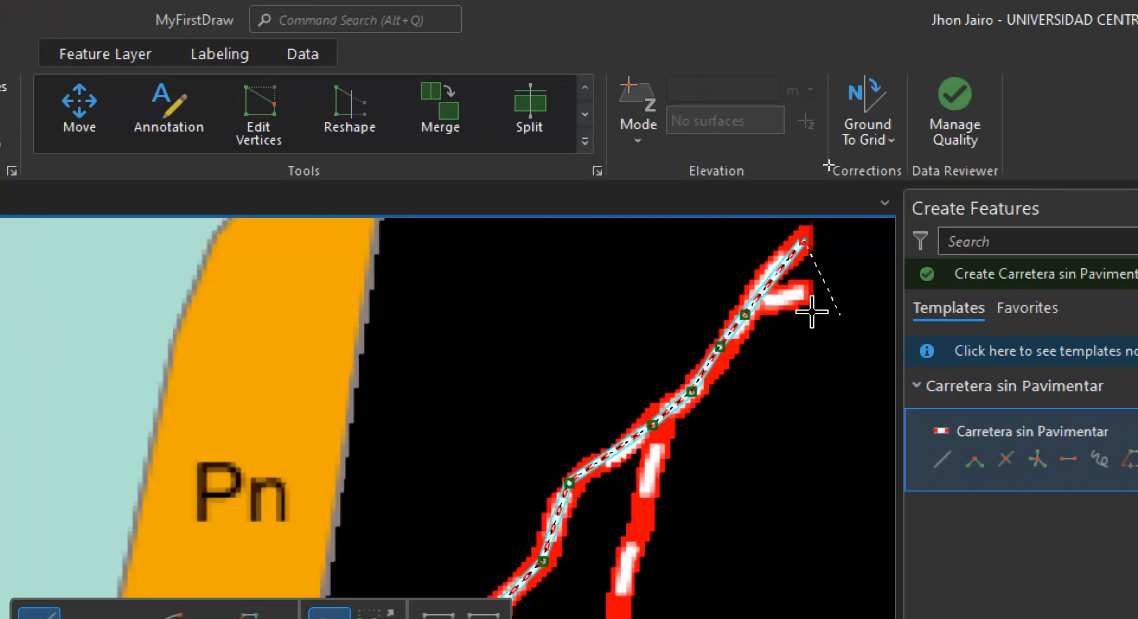
pyautogui.doubleClick(818, 239)
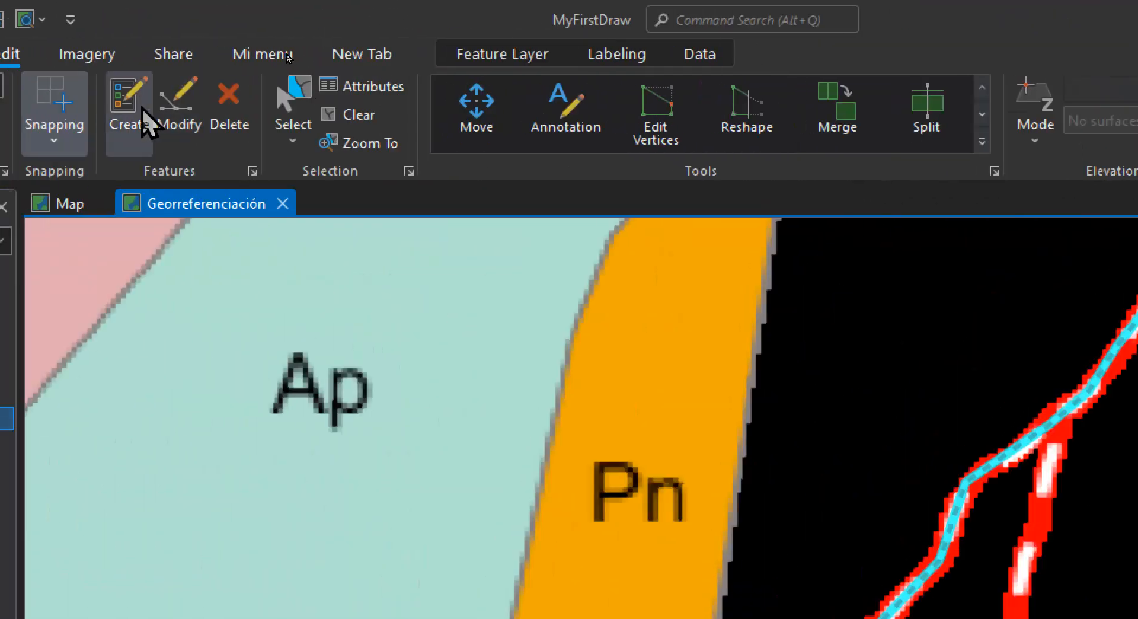
# Create a separate Carretera sin Pavimentar line for the short eastern branch, from its outer end to the nearby main road vertex
pyautogui.click(127, 109)
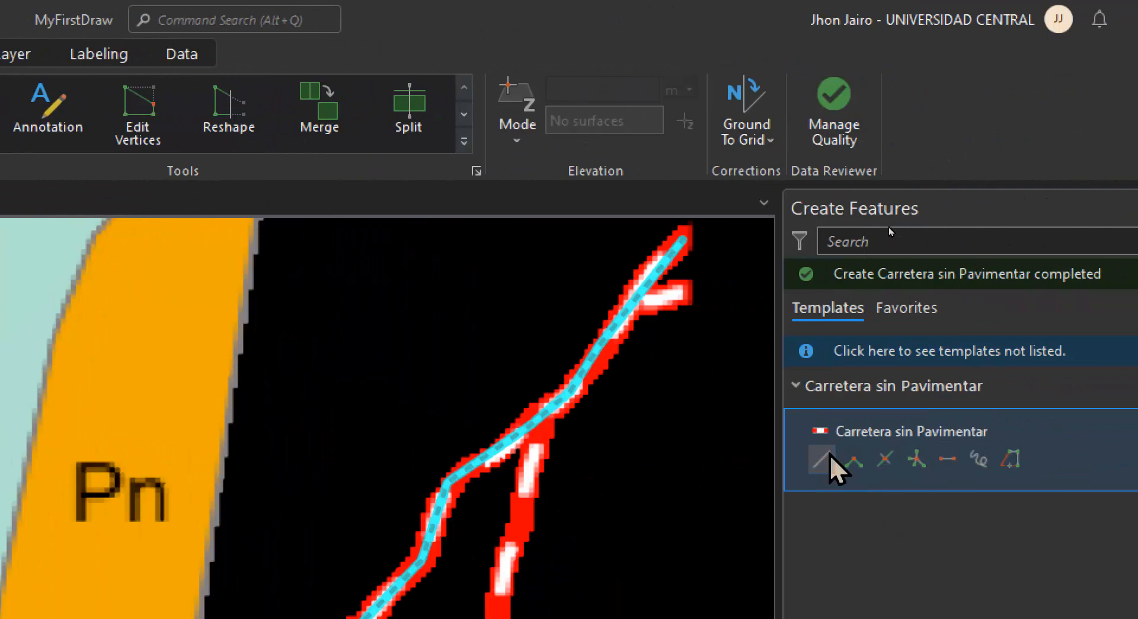
pyautogui.click(830, 456)
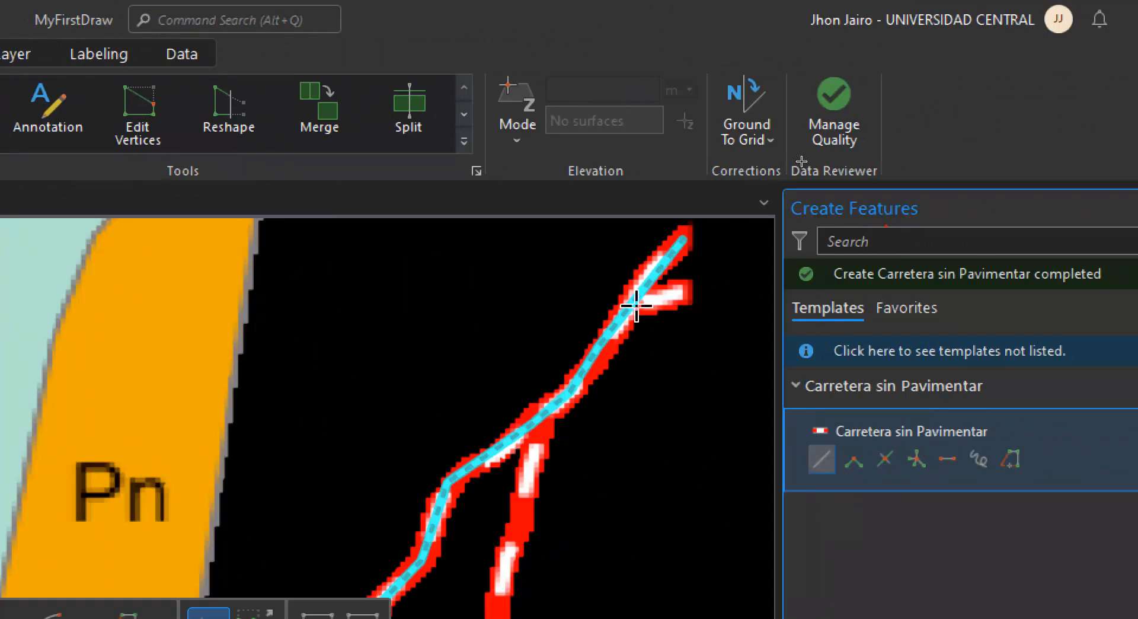
pyautogui.click(685, 292)
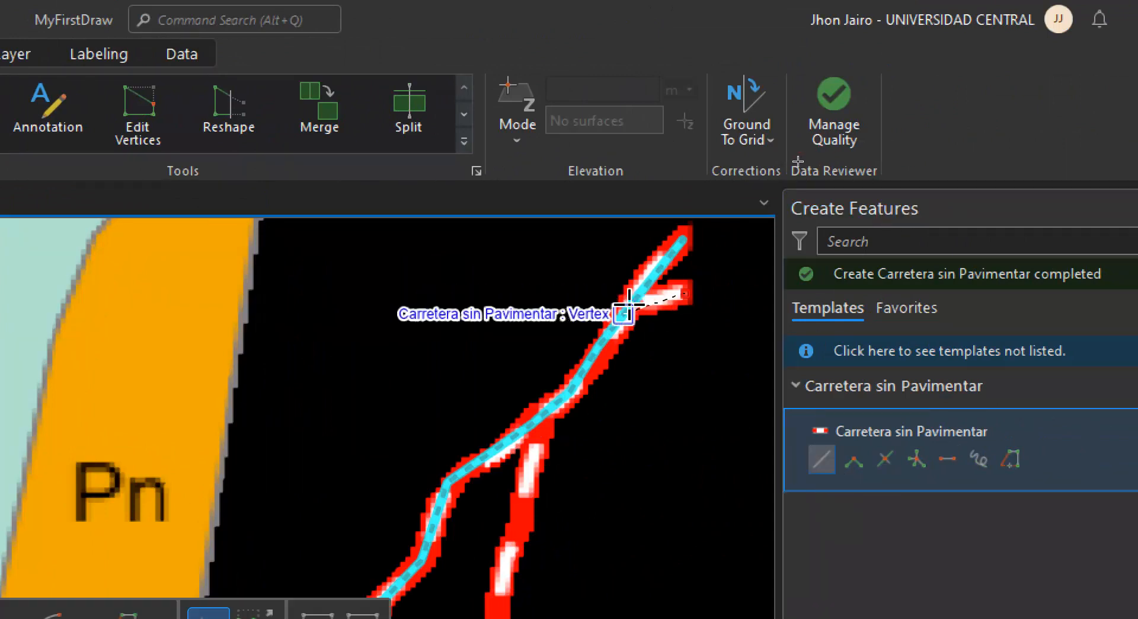
pyautogui.click(630, 305)
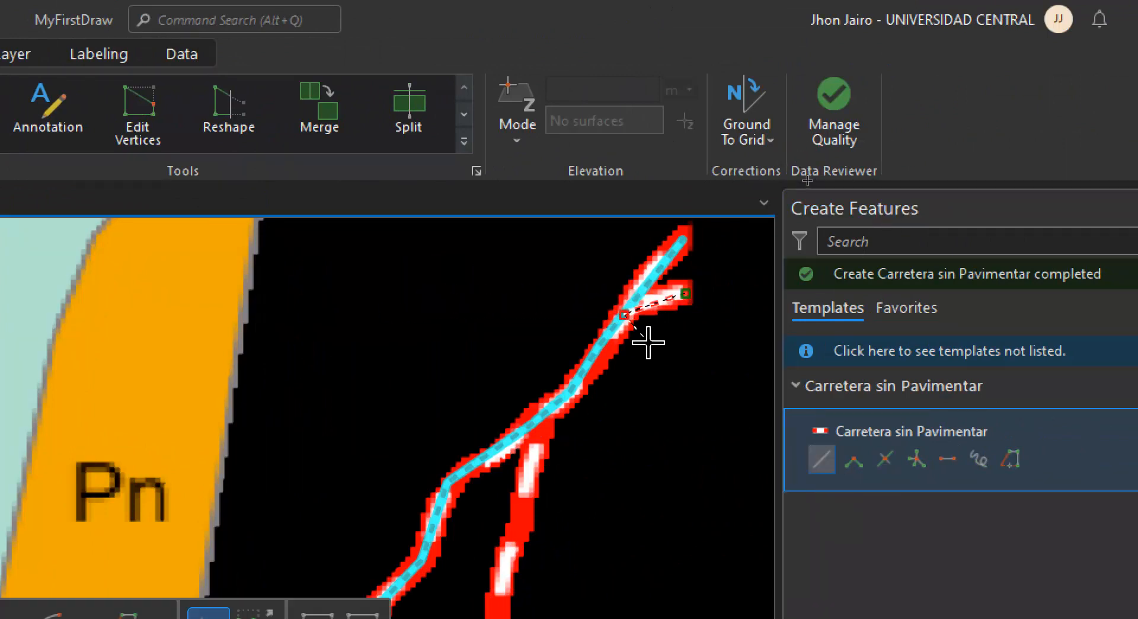
pyautogui.press('F2')
# Digitize the southern branch as another Carretera sin Pavimentar line, from its junction with the main road to its lower end
pyautogui.moveTo(528, 483); pyautogui.dragTo(599, 362)
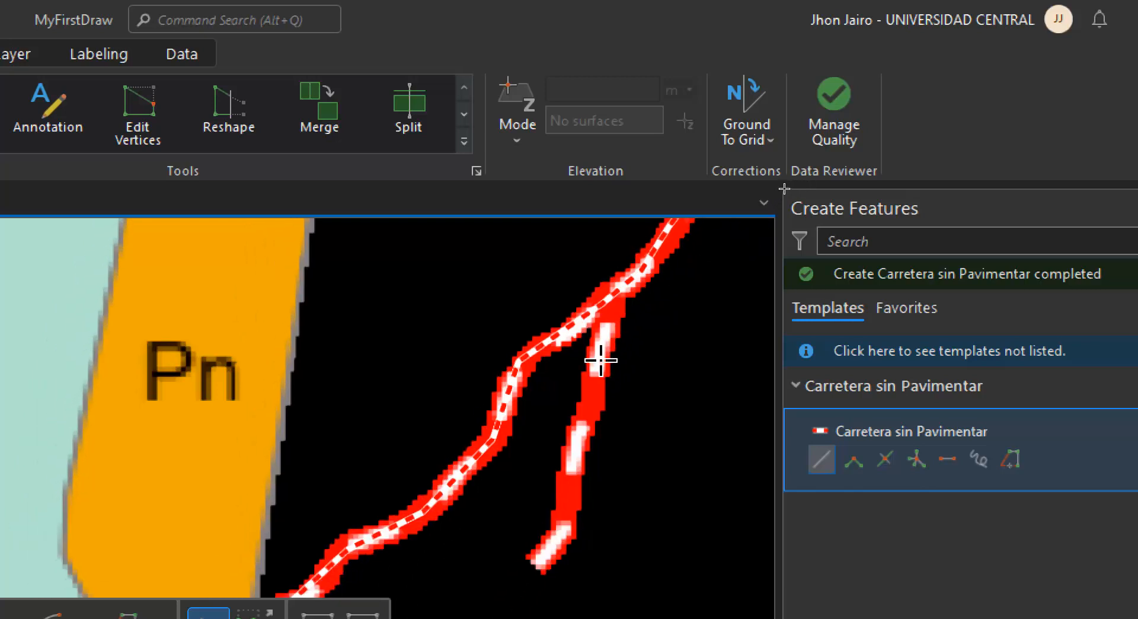
pyautogui.click(608, 296)
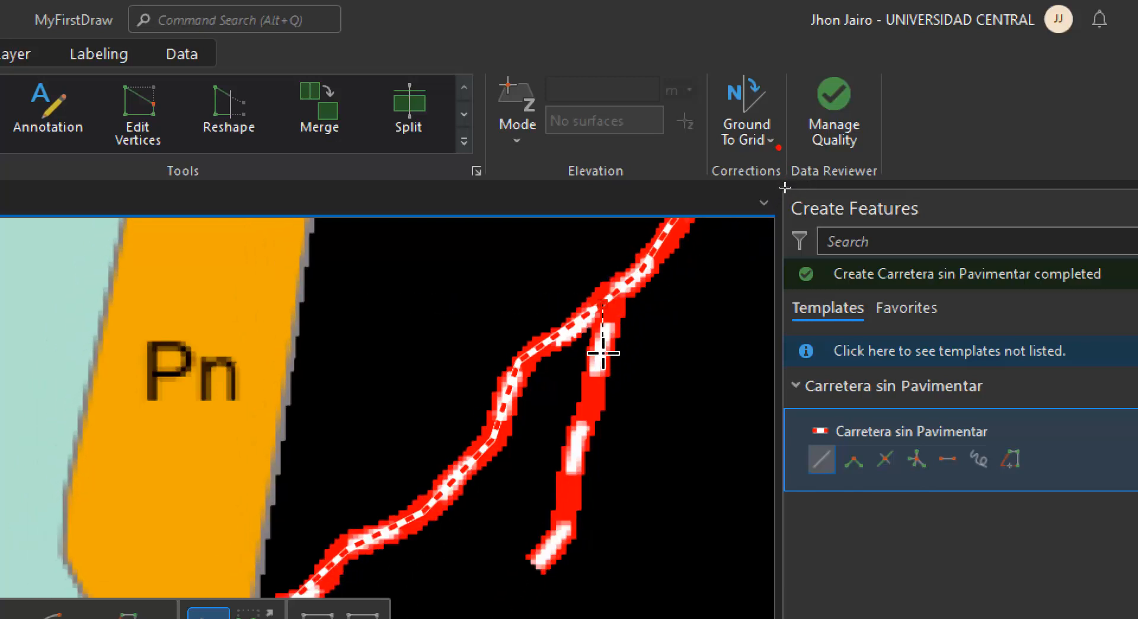
pyautogui.click(593, 383)
pyautogui.click(581, 424)
pyautogui.click(576, 469)
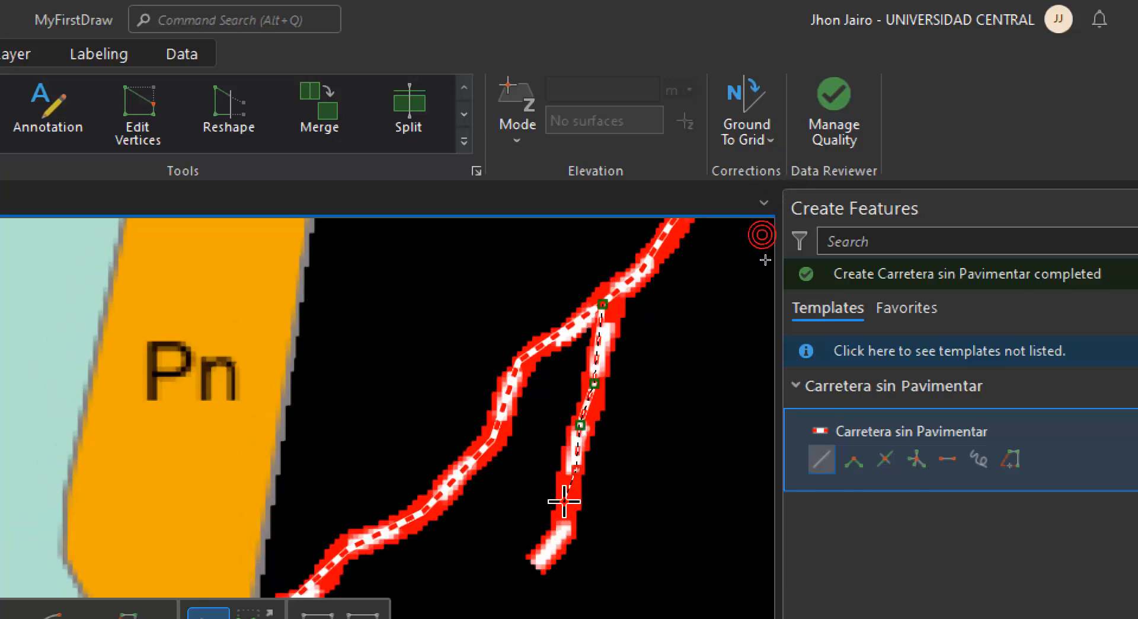
pyautogui.doubleClick(541, 556)
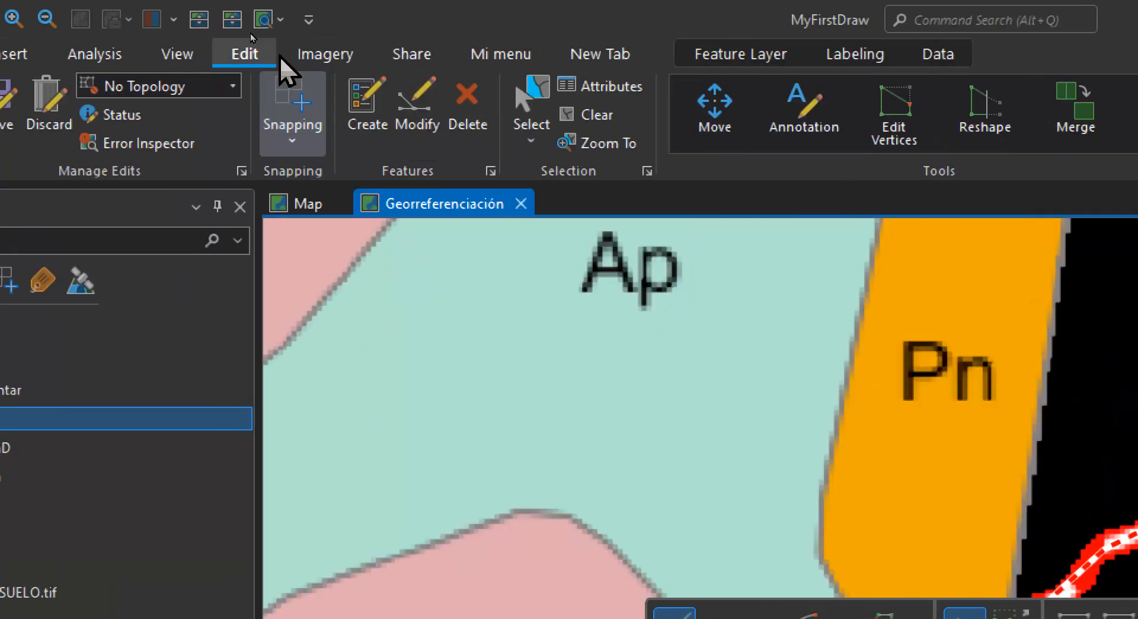
# Select the main road and its two branches and merge them into one existing Carretera sin Pavimentar feature
pyautogui.click(0, 108)
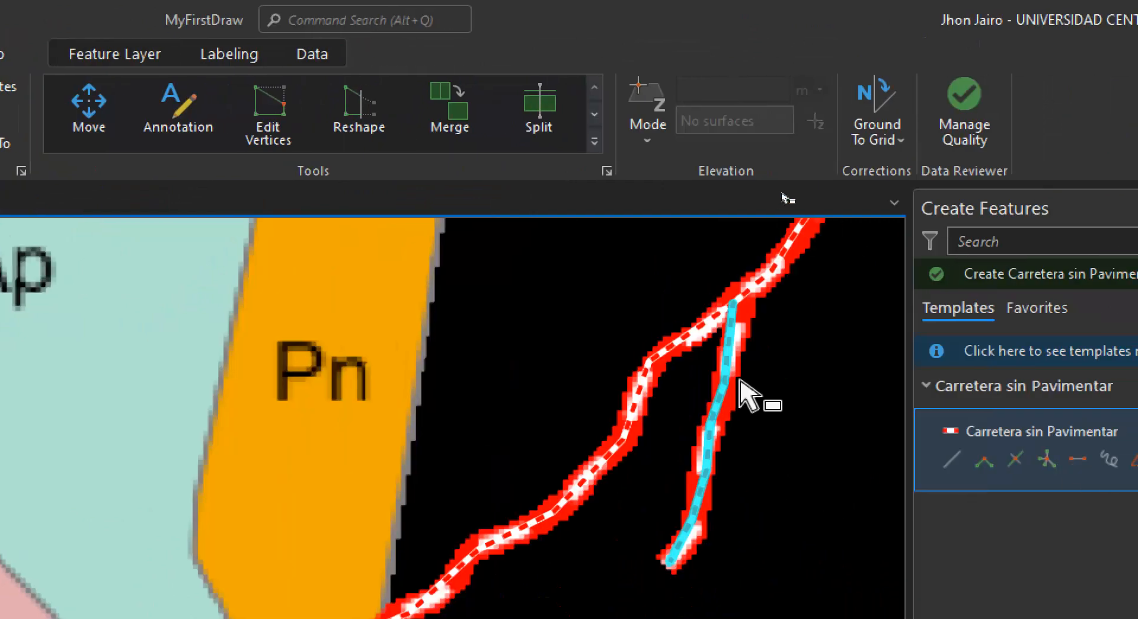
pyautogui.keyDown('shift'); pyautogui.click(785, 365); pyautogui.keyUp('shift')
pyautogui.moveTo(810, 309); pyautogui.dragTo(419, 541)
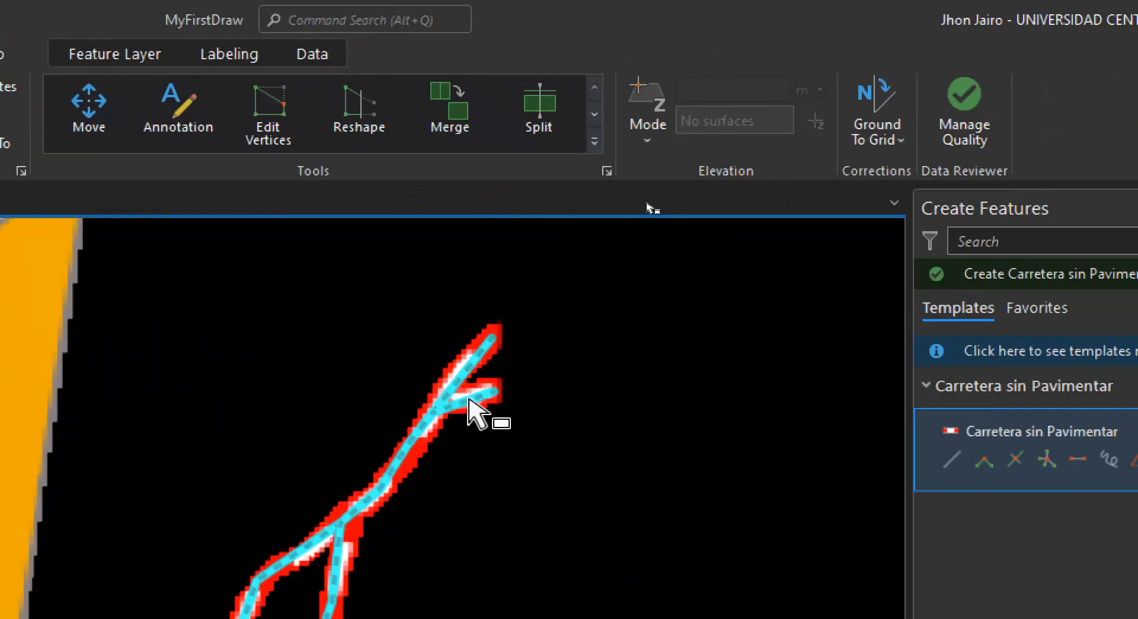
pyautogui.click(457, 132)
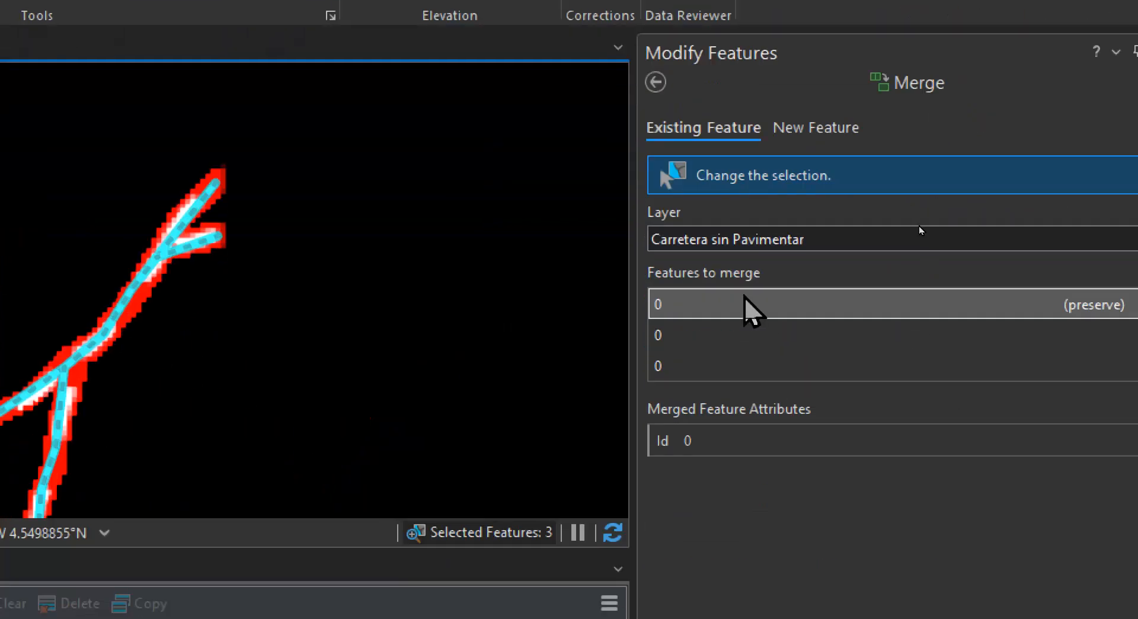
pyautogui.click(750, 460)
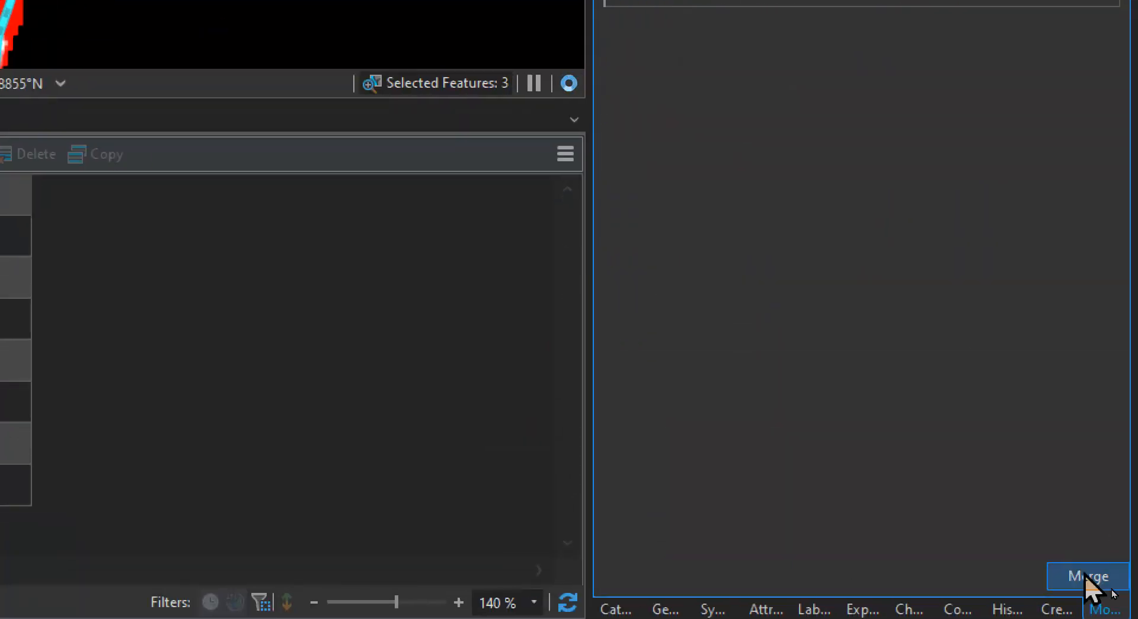
pyautogui.click(1088, 577)
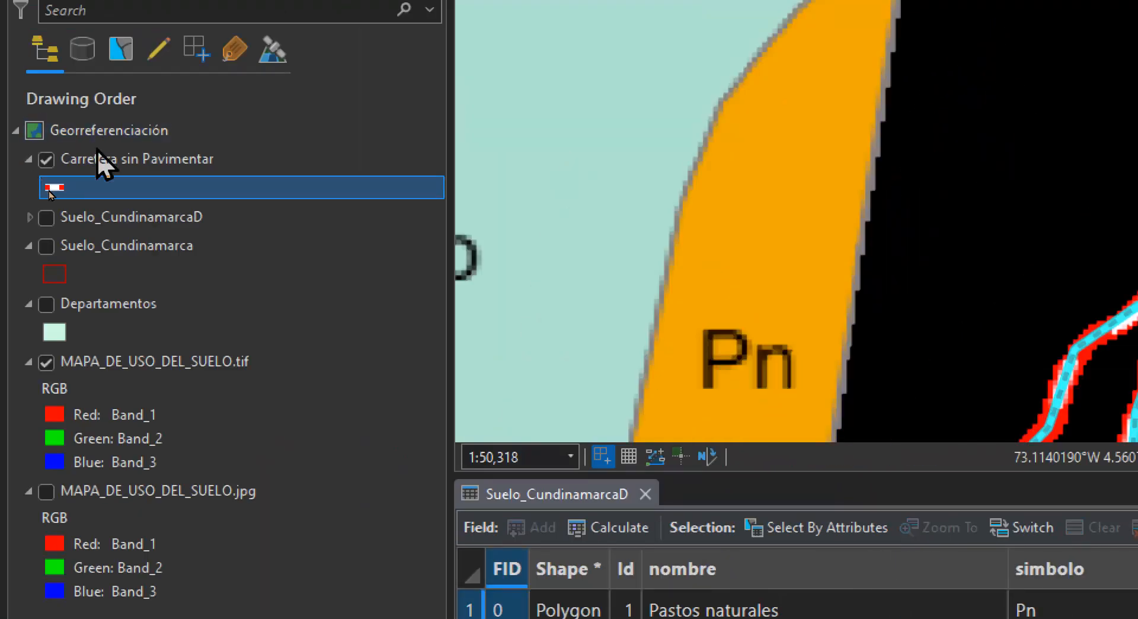
# Set the merged road's Id to 1 in the Carretera sin Pavimentar attribute table and save all edits
pyautogui.rightClick(98, 153)
pyautogui.click(171, 272)
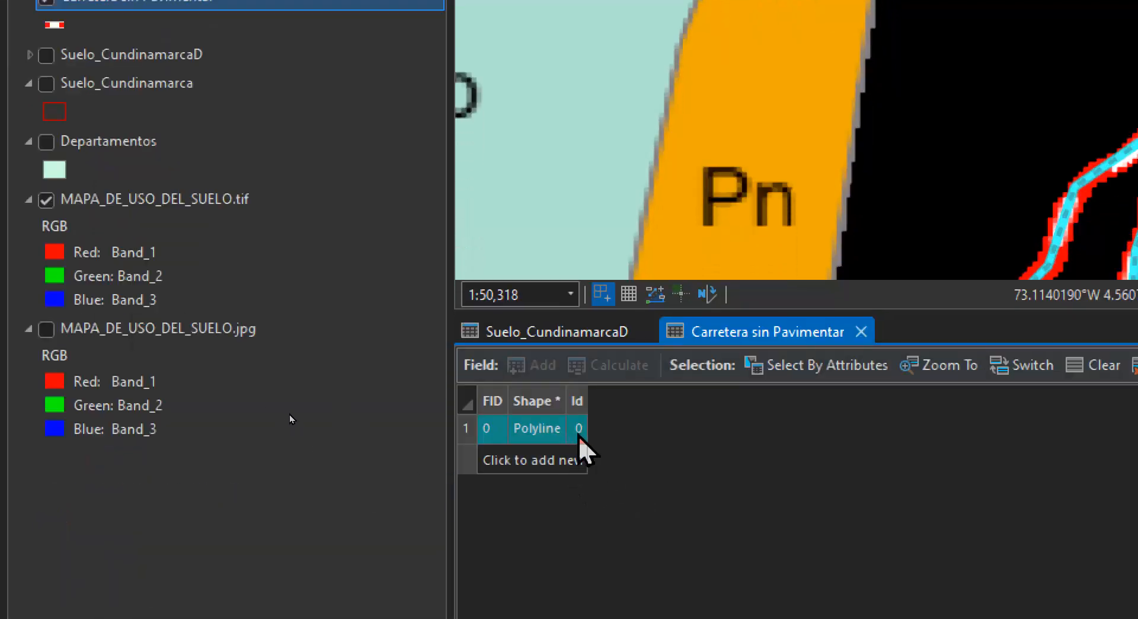
pyautogui.doubleClick(577, 429)
pyautogui.write('1')
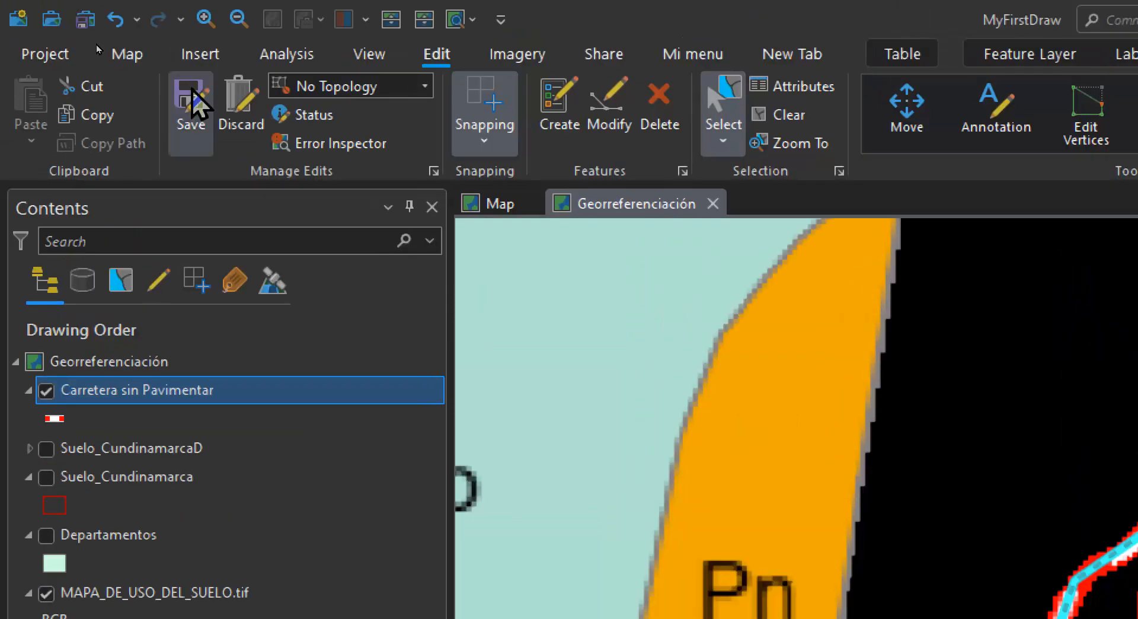
pyautogui.click(188, 102)
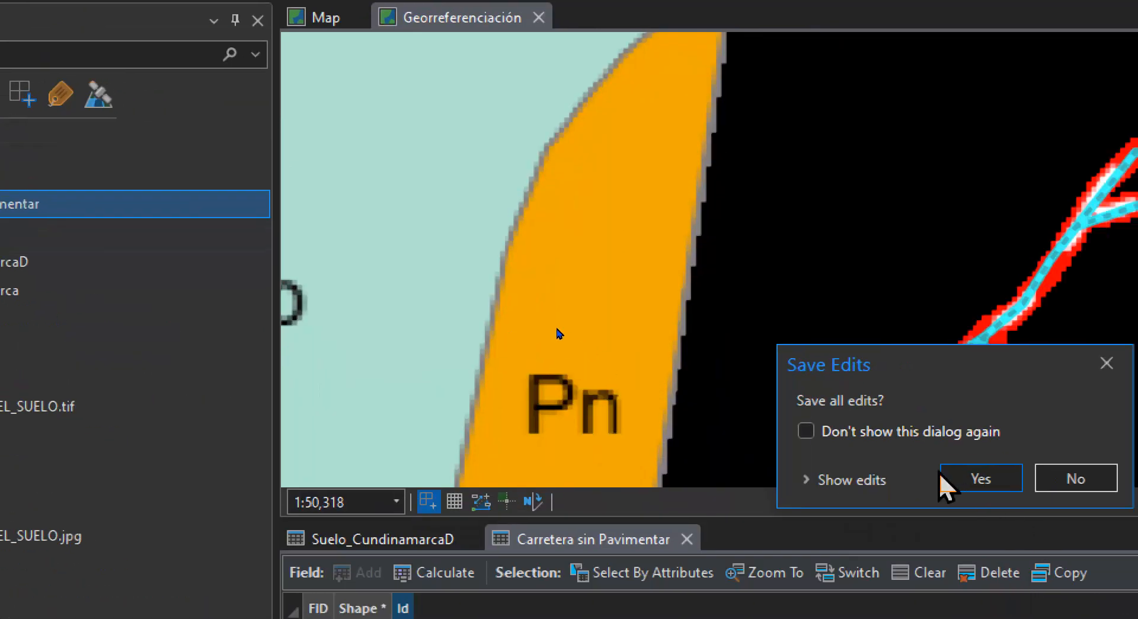
pyautogui.click(1123, 577)
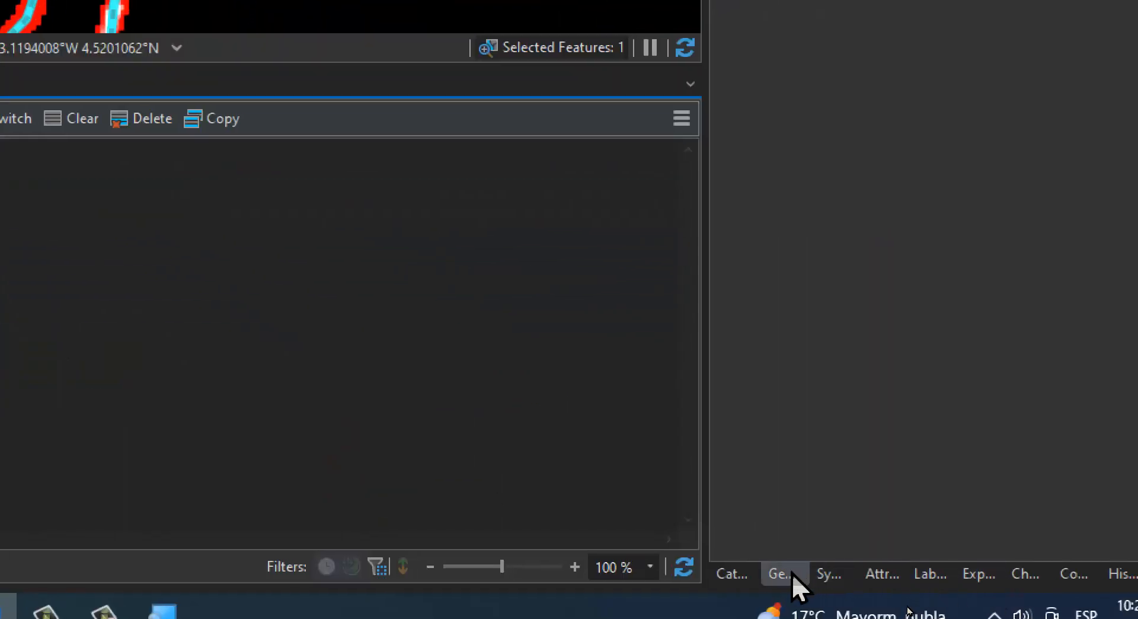
# Find the Add Fields (multiple) geoprocessing tool and choose Carretera sin Pavimentar as its input table
pyautogui.click(779, 573)
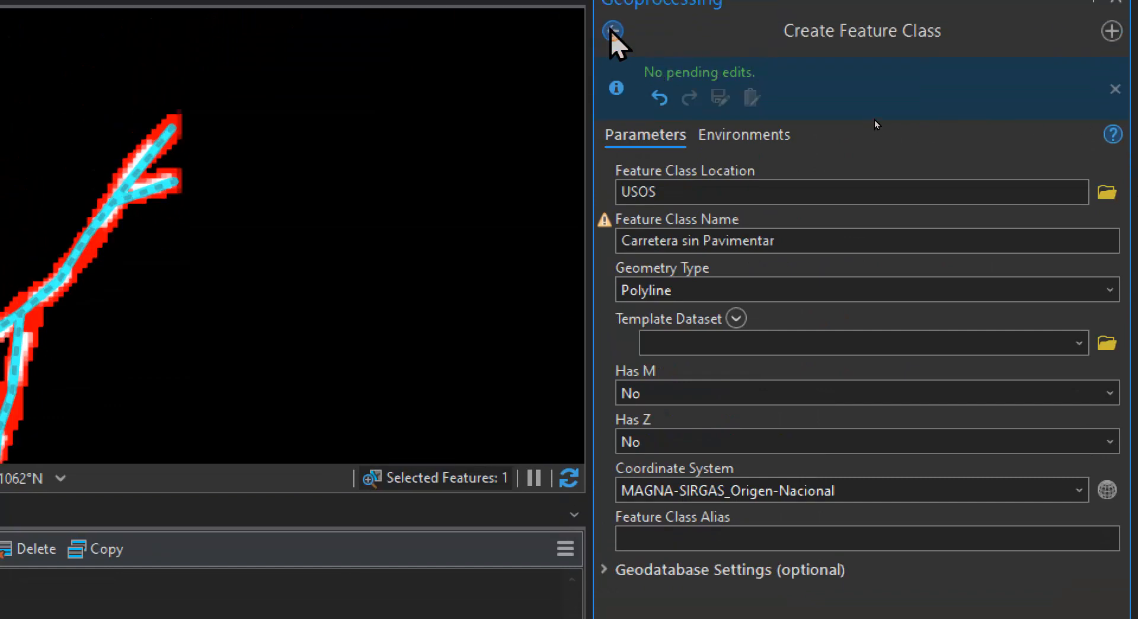
pyautogui.click(612, 31)
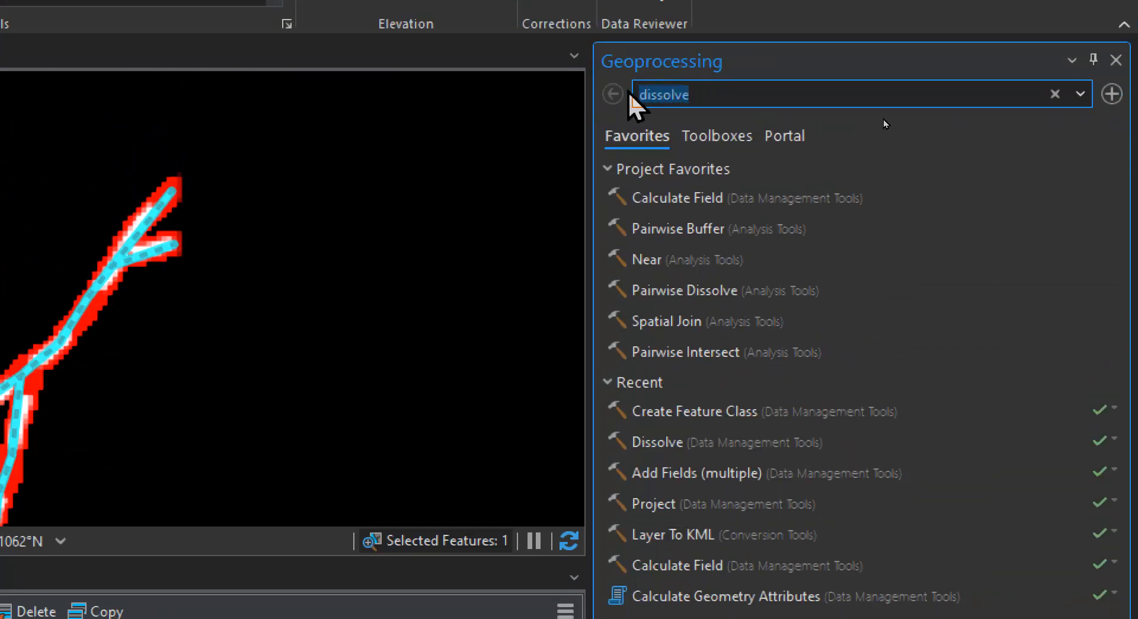
pyautogui.write('add')
pyautogui.write(' field')
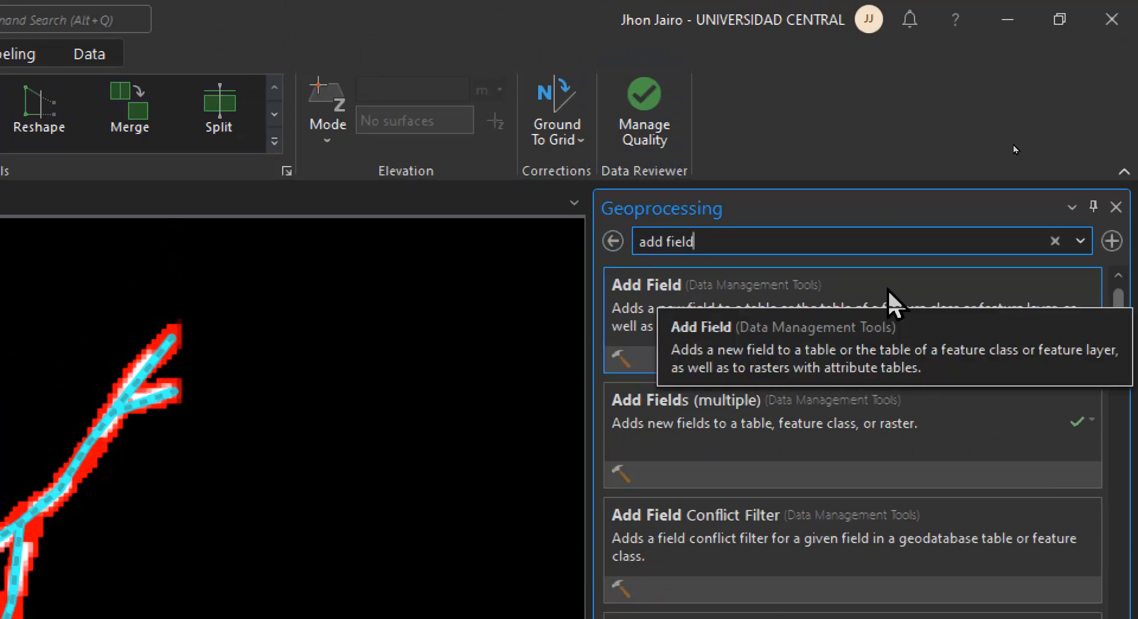
pyautogui.click(959, 404)
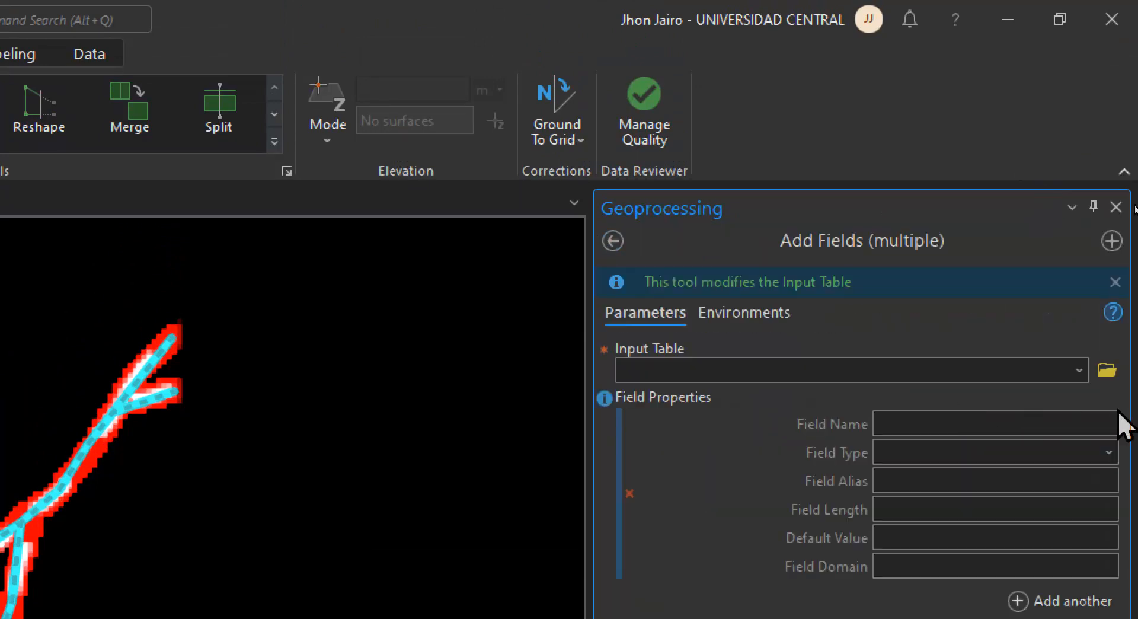
pyautogui.click(1079, 369)
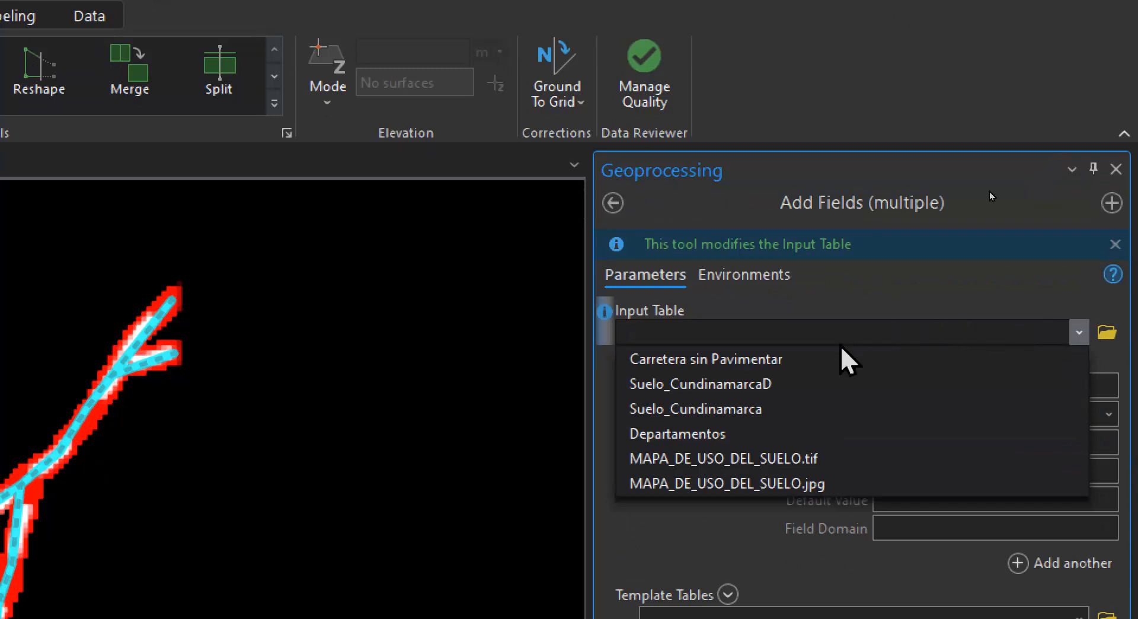
pyautogui.click(825, 359)
# Define a Text field named Nombre with length 50 and run the tool to add it
pyautogui.click(1104, 390)
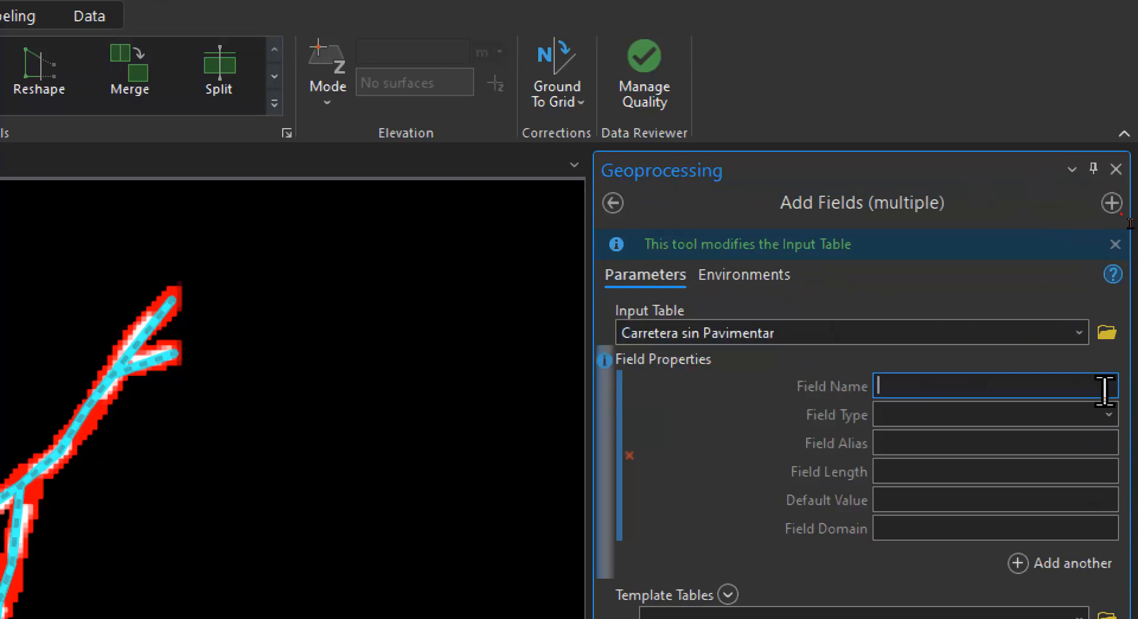
pyautogui.write('Nombre')
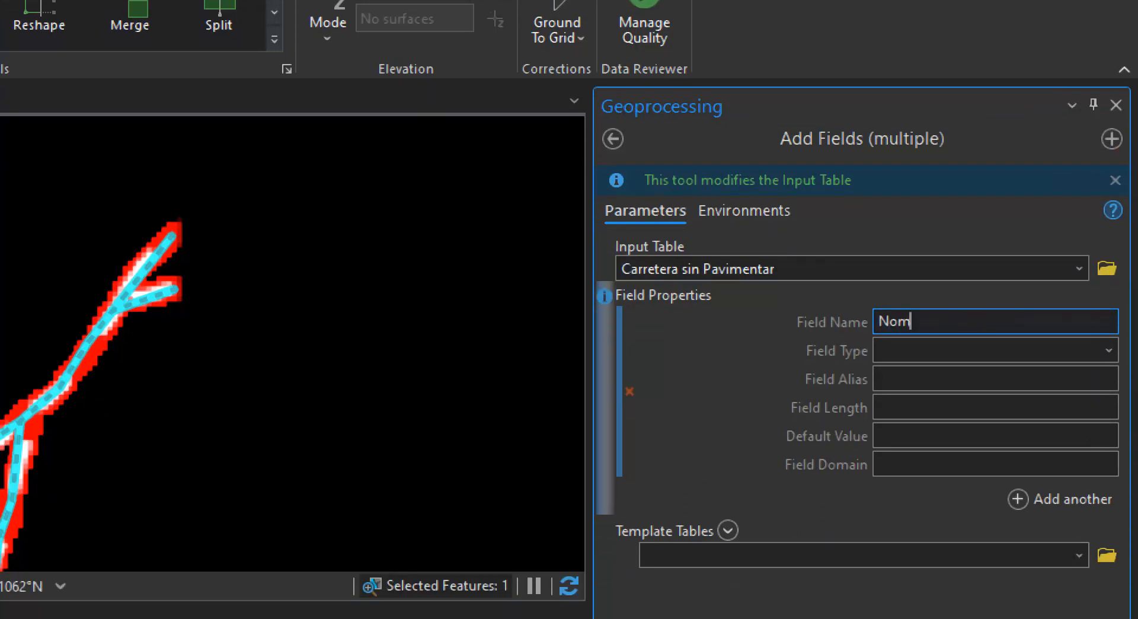
pyautogui.click(1106, 352)
pyautogui.click(1014, 379)
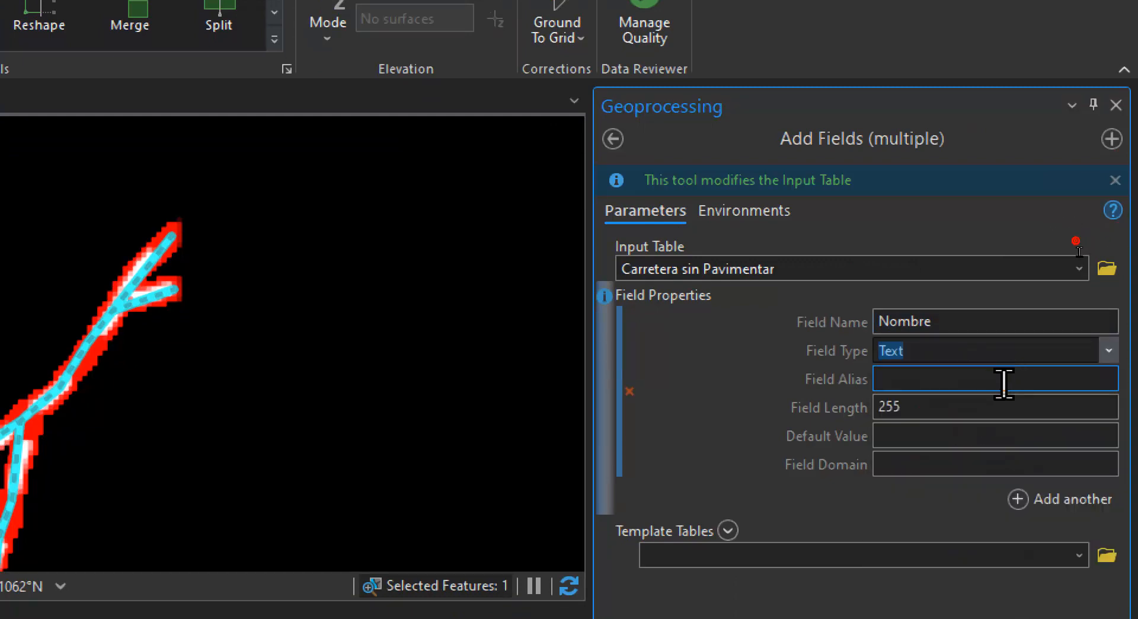
pyautogui.doubleClick(934, 413)
pyautogui.write('50')
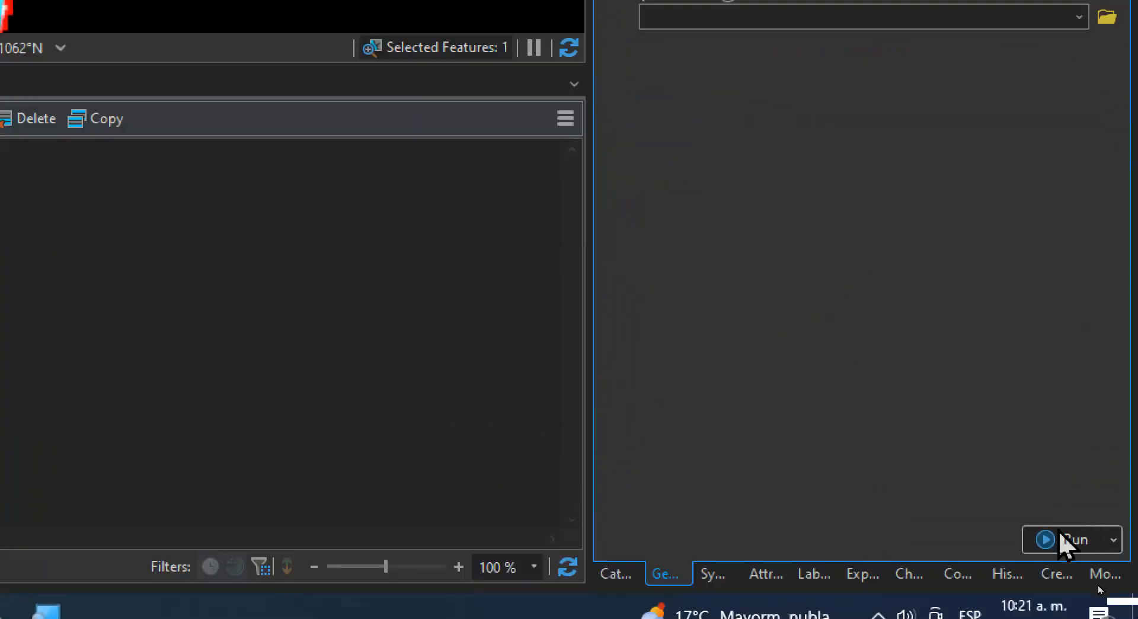
pyautogui.click(1061, 539)
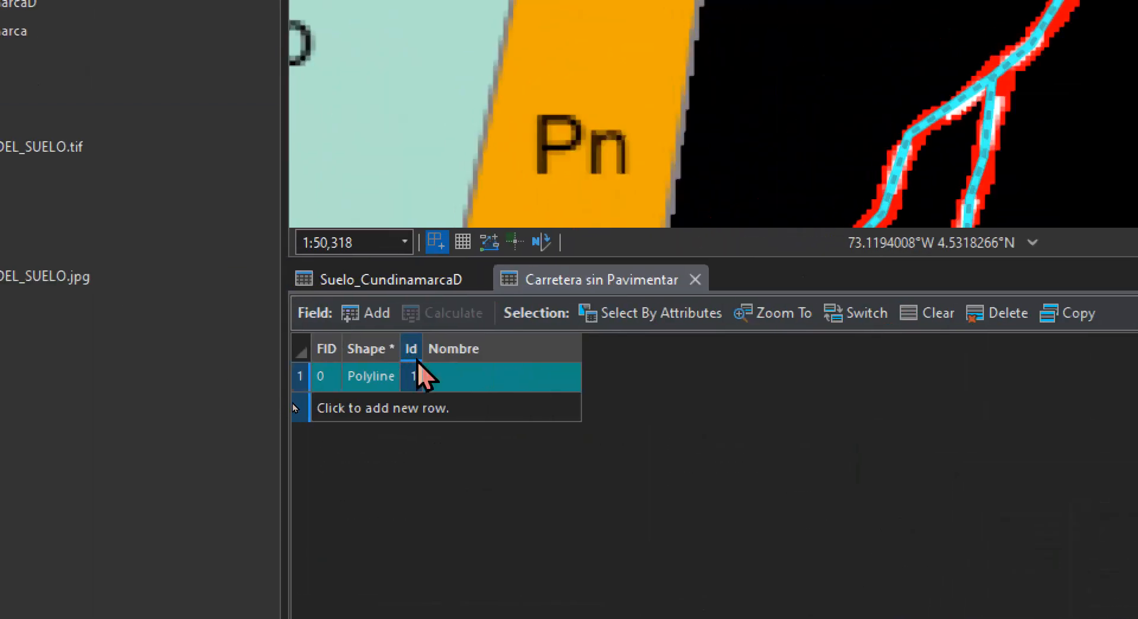
# Enter "Carretera sin Pavimentar" as the merged road's Nombre value and adjust the Nombre column width
pyautogui.click(200, 330)
pyautogui.click(200, 330)
pyautogui.write('Carrete')
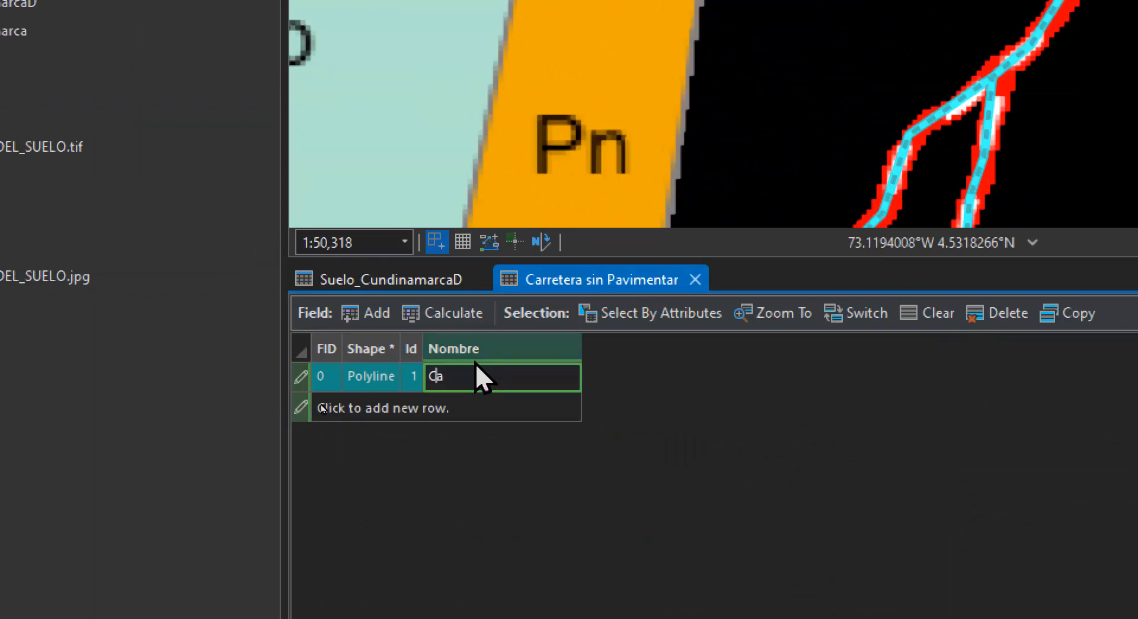
pyautogui.write('ra sin Pav')
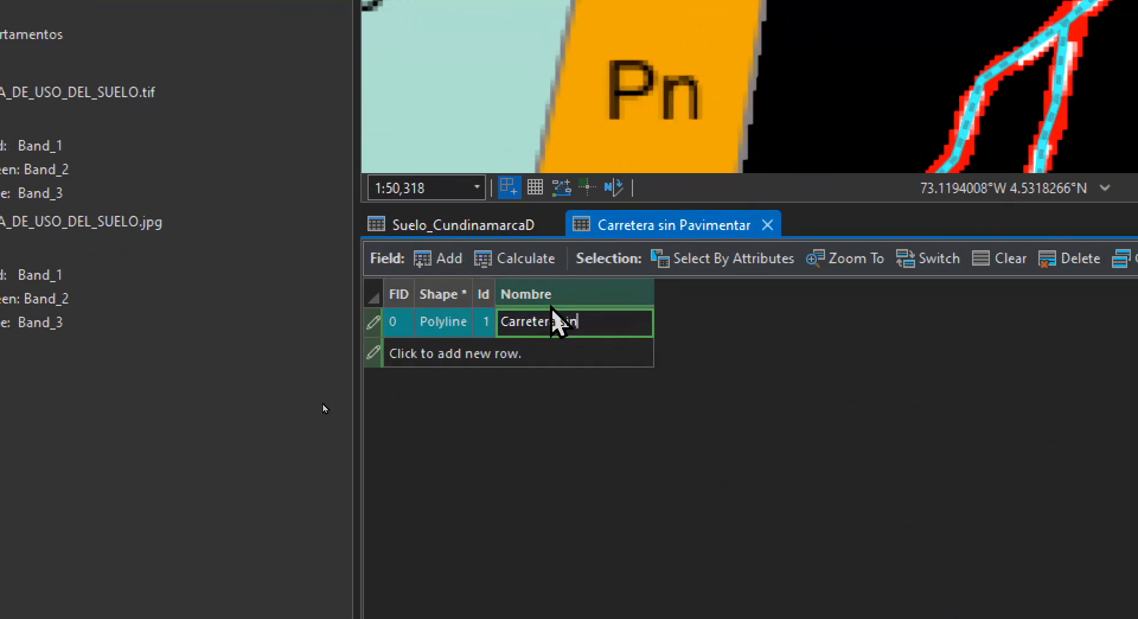
pyautogui.write('imentar')
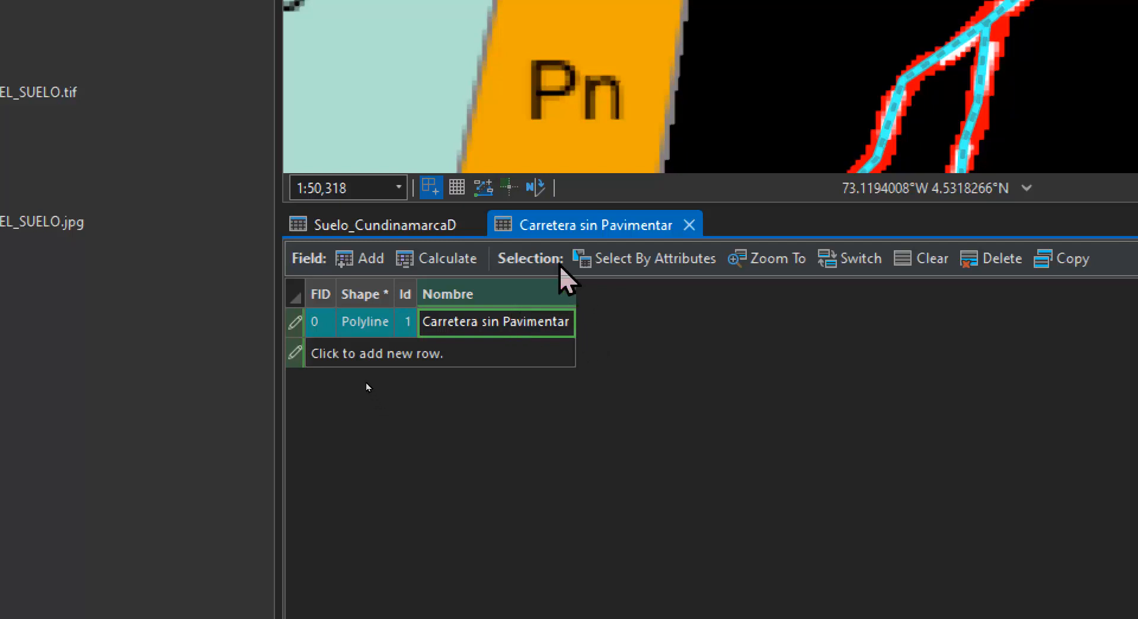
pyautogui.doubleClick(579, 283)
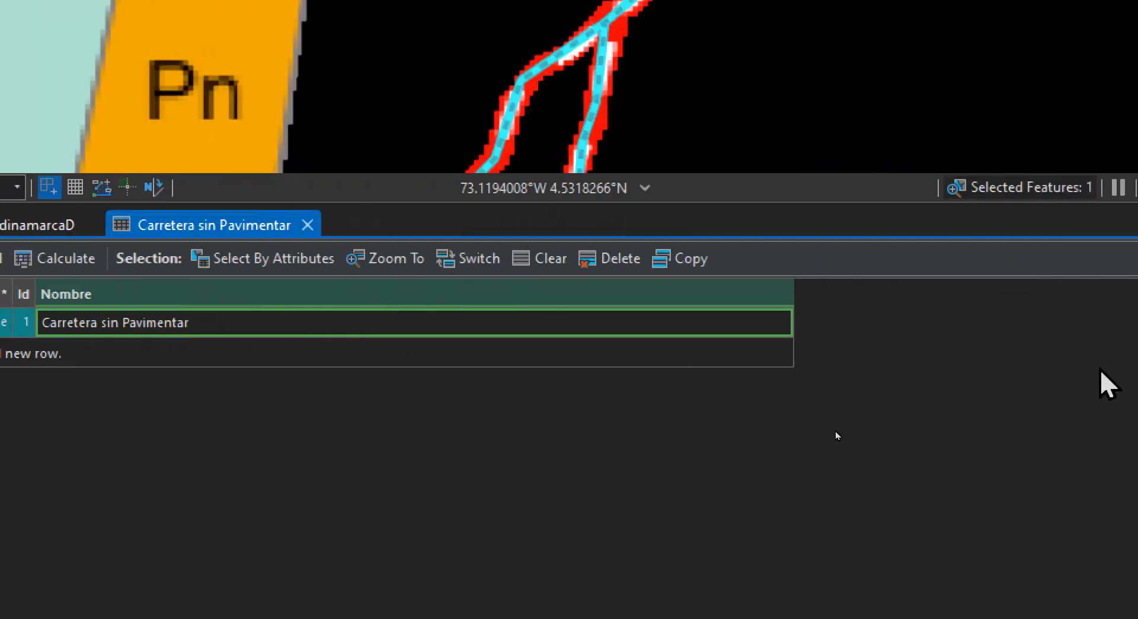
pyautogui.moveTo(750, 293); pyautogui.dragTo(330, 293)
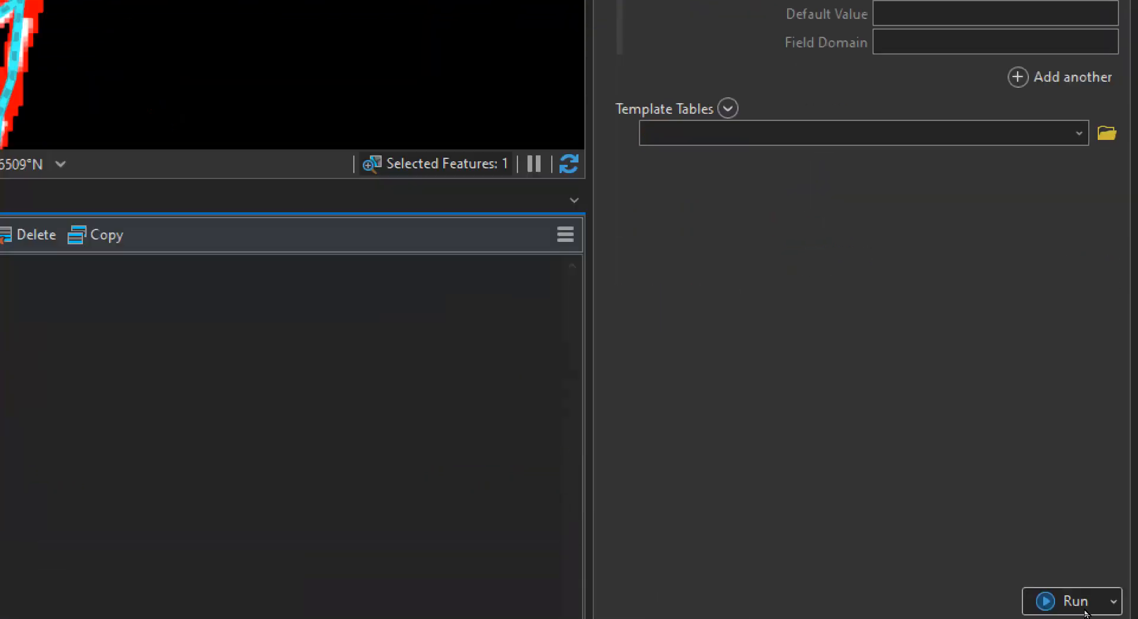
pyautogui.click(1067, 600)
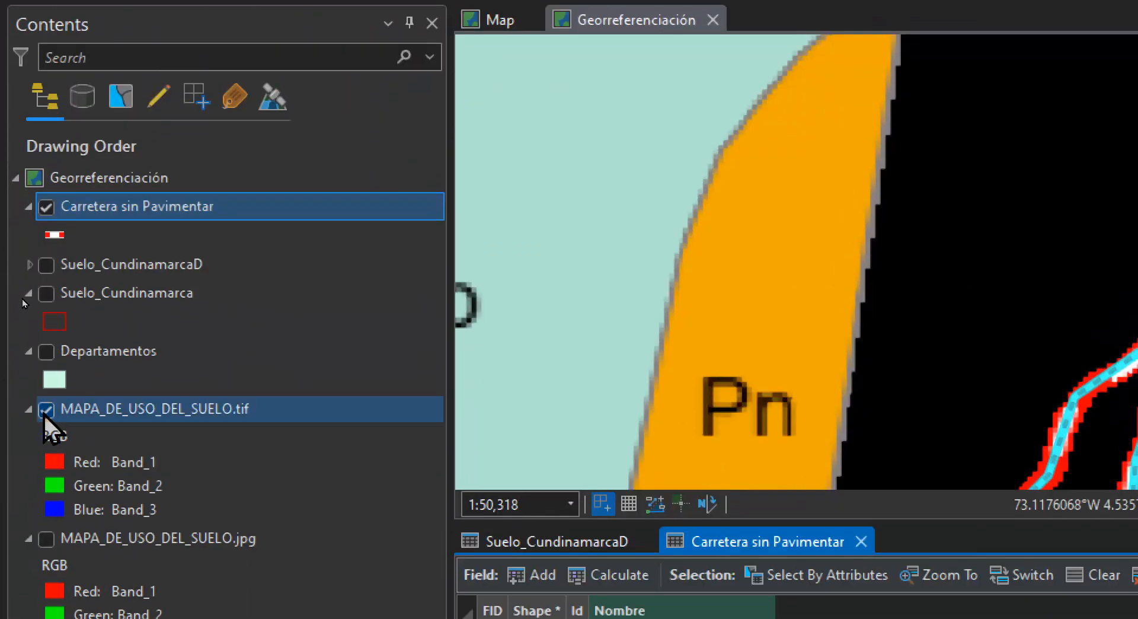
# Hide the MAPA_DE_USO_DEL_SUELO.tif raster, clear the selection and inspect the digitized road along its full length
pyautogui.click(46, 593)
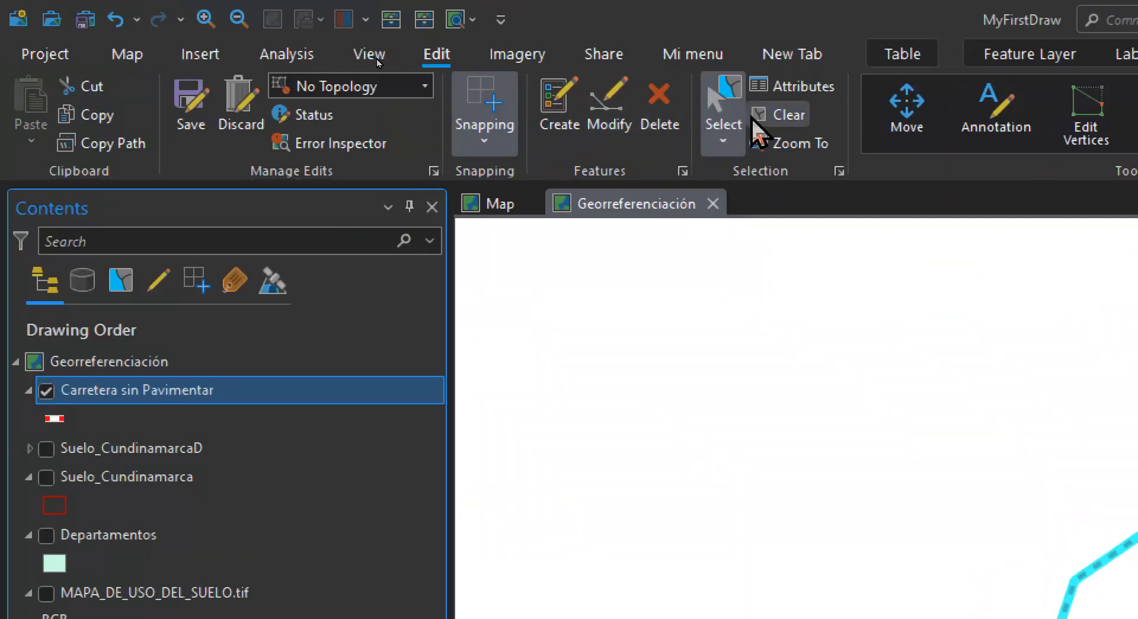
pyautogui.click(781, 116)
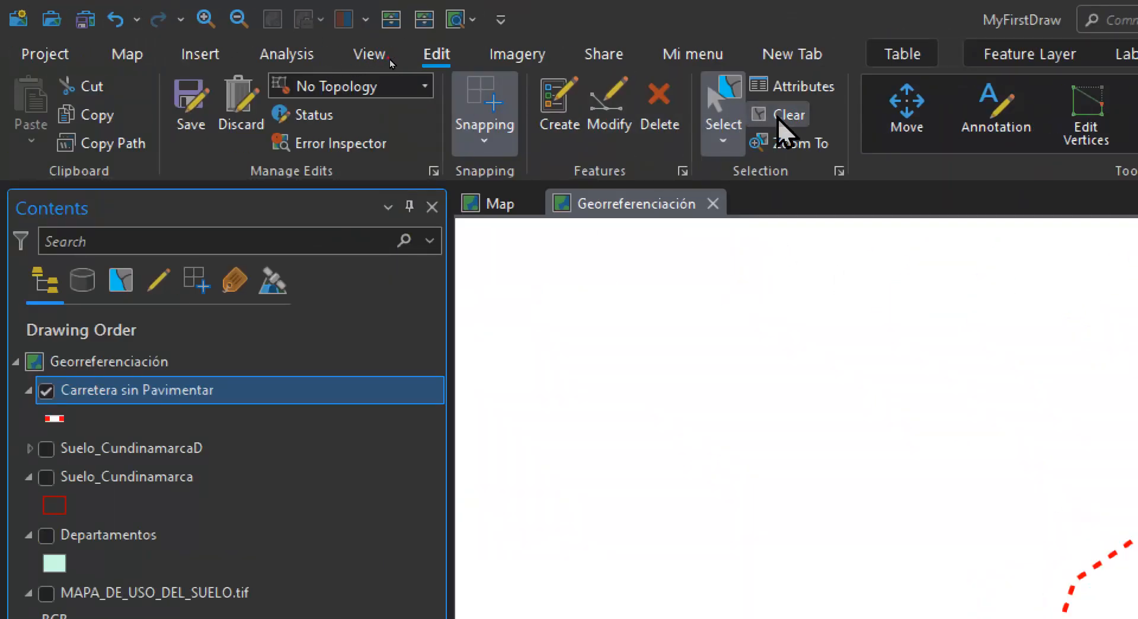
pyautogui.scroll(-2, 838, 83)
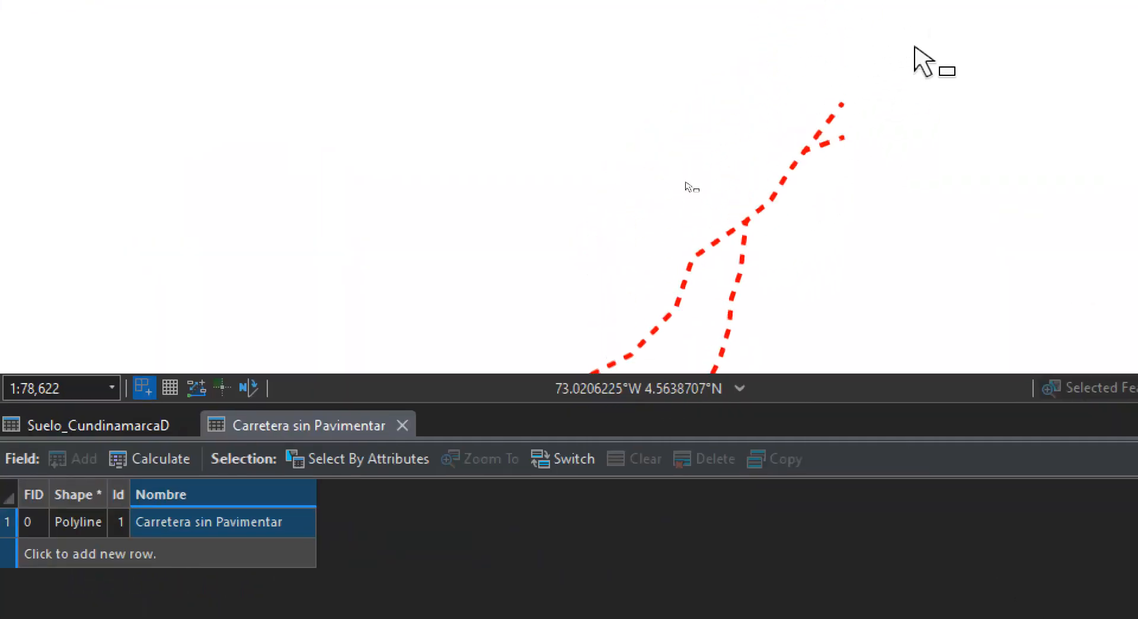
pyautogui.scroll(-4, 838, 153)
pyautogui.moveTo(729, 234); pyautogui.dragTo(824, 142)
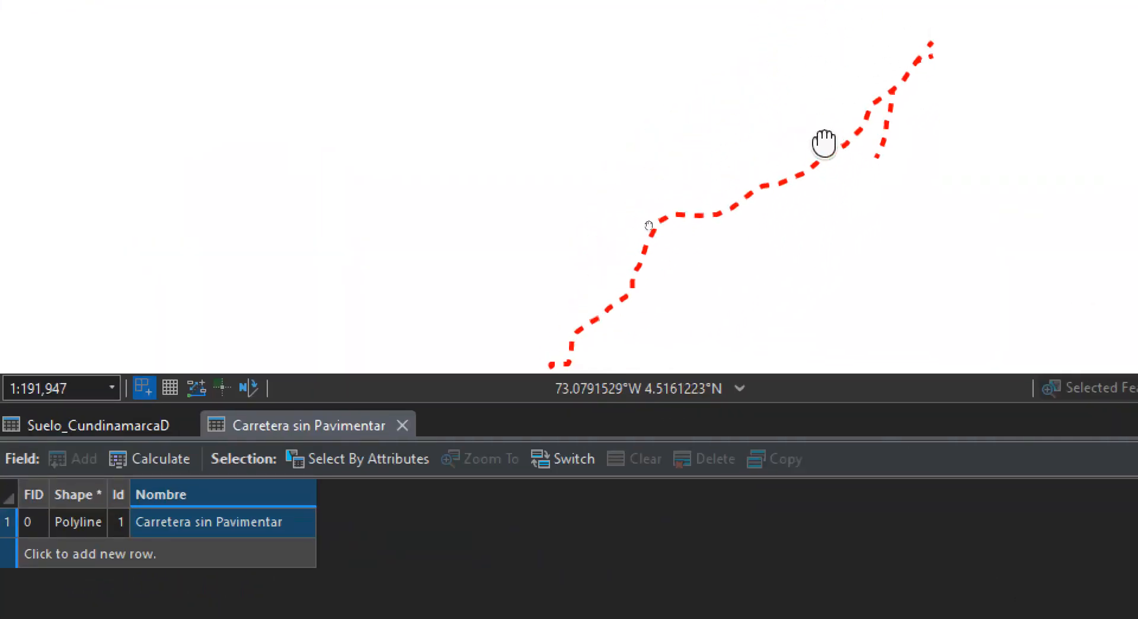
pyautogui.moveTo(702, 220); pyautogui.dragTo(800, 114)
pyautogui.moveTo(701, 221); pyautogui.dragTo(777, 97)
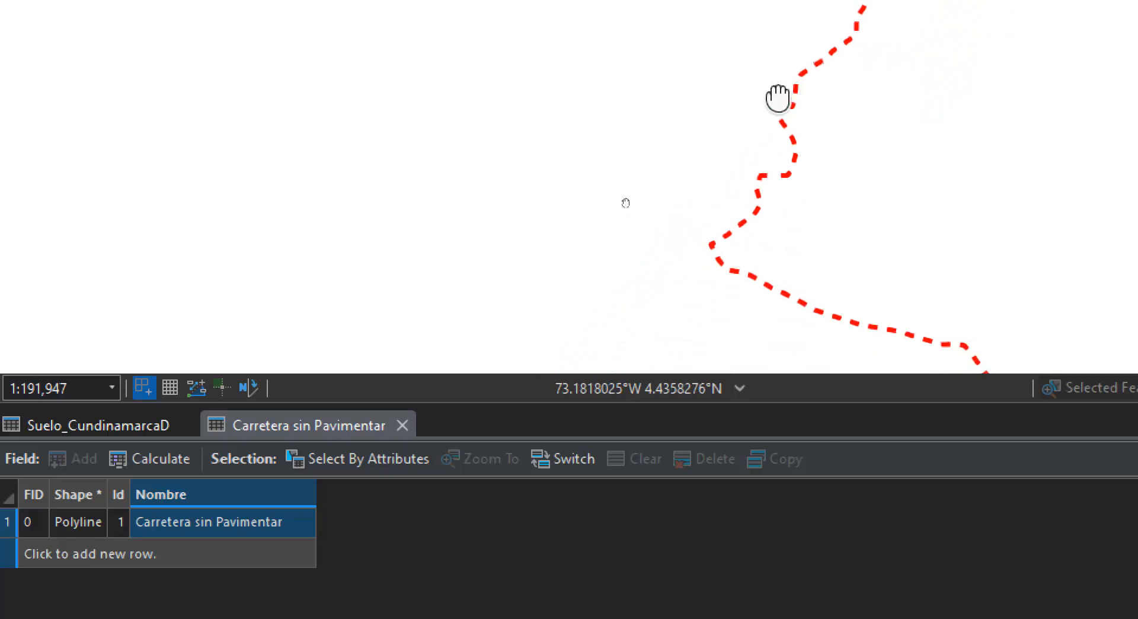
pyautogui.scroll(-3, 841, 155)
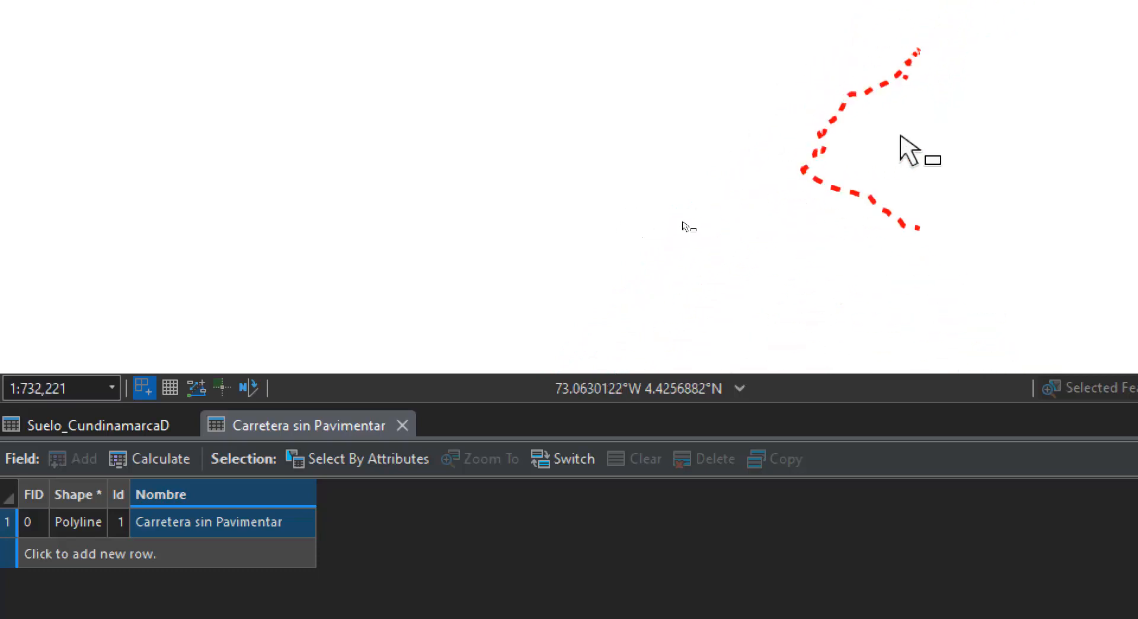
pyautogui.scroll(1, 901, 138)
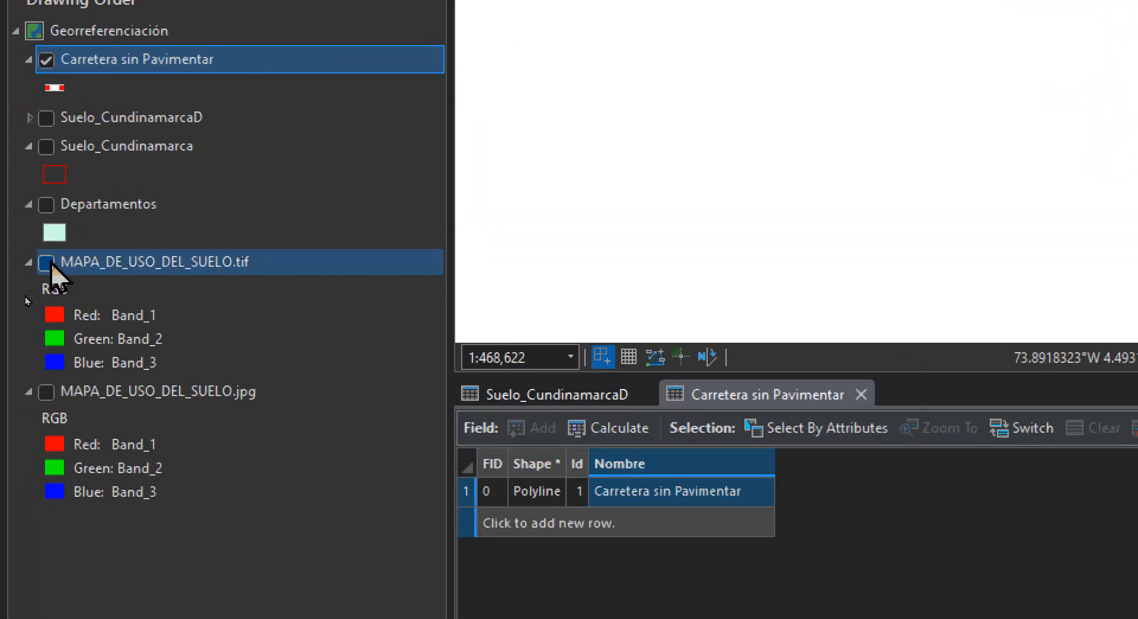
# Display the MAPA_DE_USO_DEL_SUELO.tif raster again beneath the digitized road
pyautogui.click(47, 263)
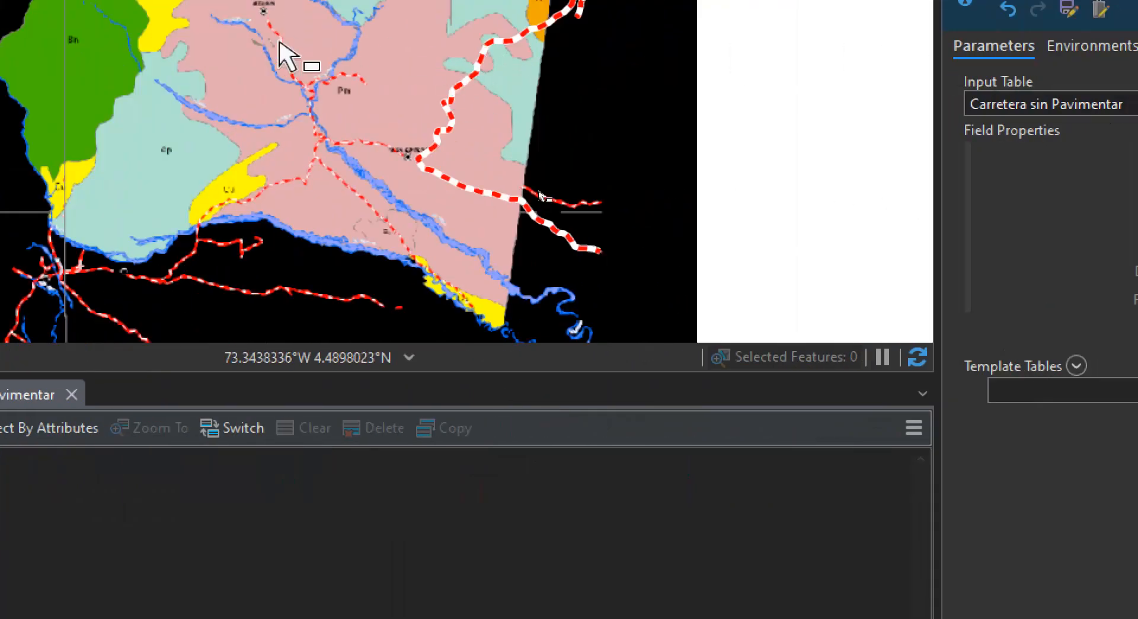
pyautogui.moveTo(309, 82); pyautogui.dragTo(366, 127)
pyautogui.scroll(5, 634, 242)
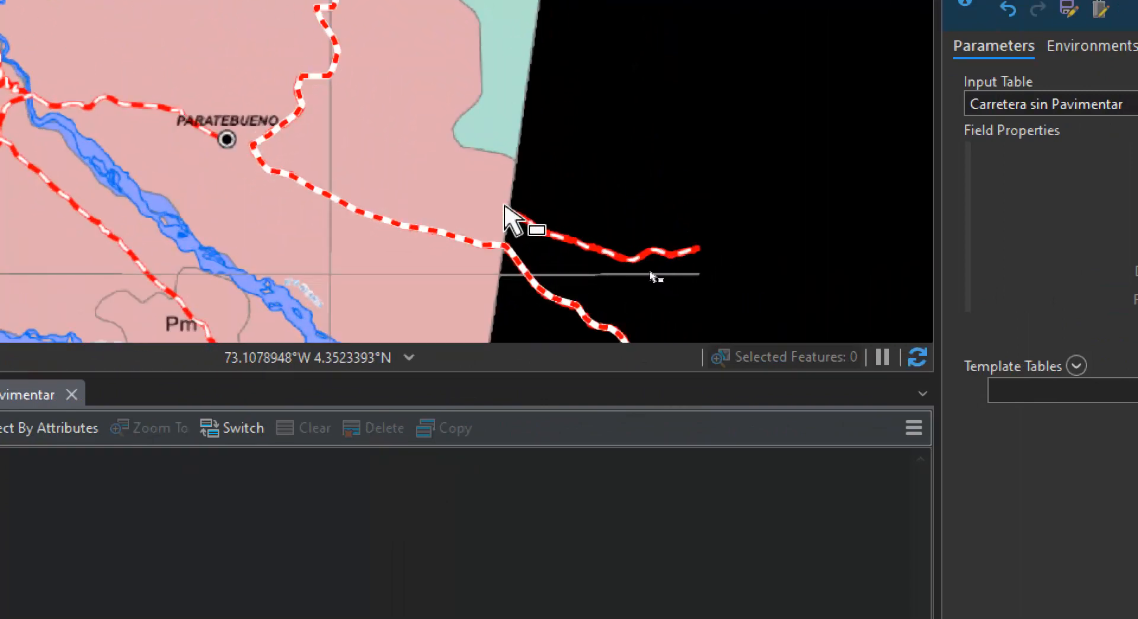
pyautogui.scroll(3, 501, 232)
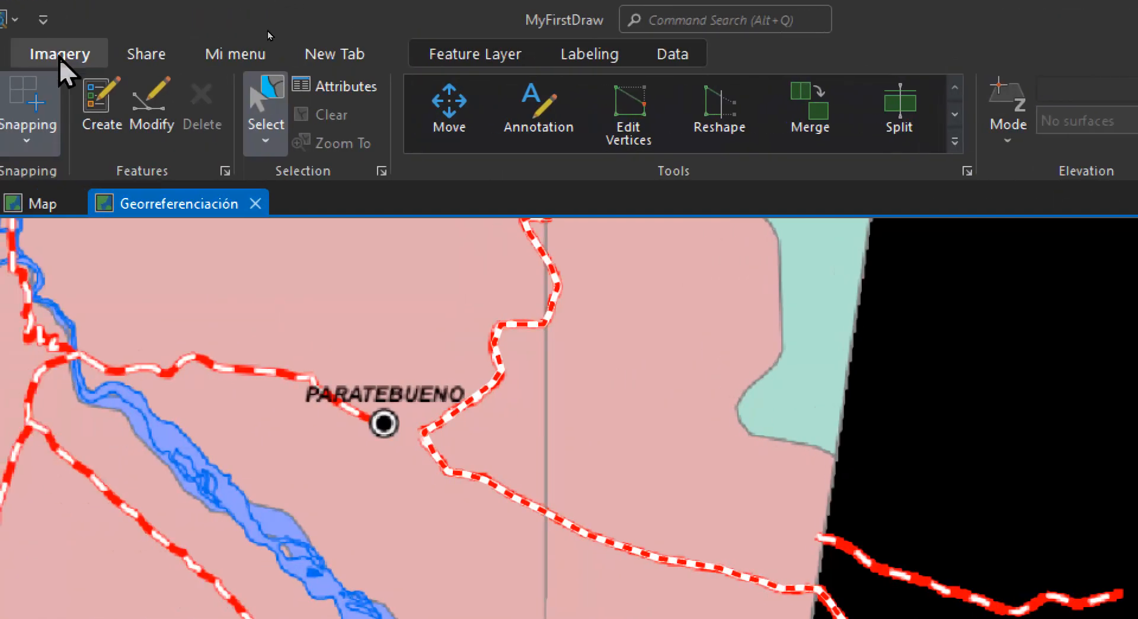
# Digitize the short road outside the department's eastern edge, southeast of Paratebueno, as a Carretera sin Pavimentar line from its outer end to the boundary
pyautogui.click(112, 94)
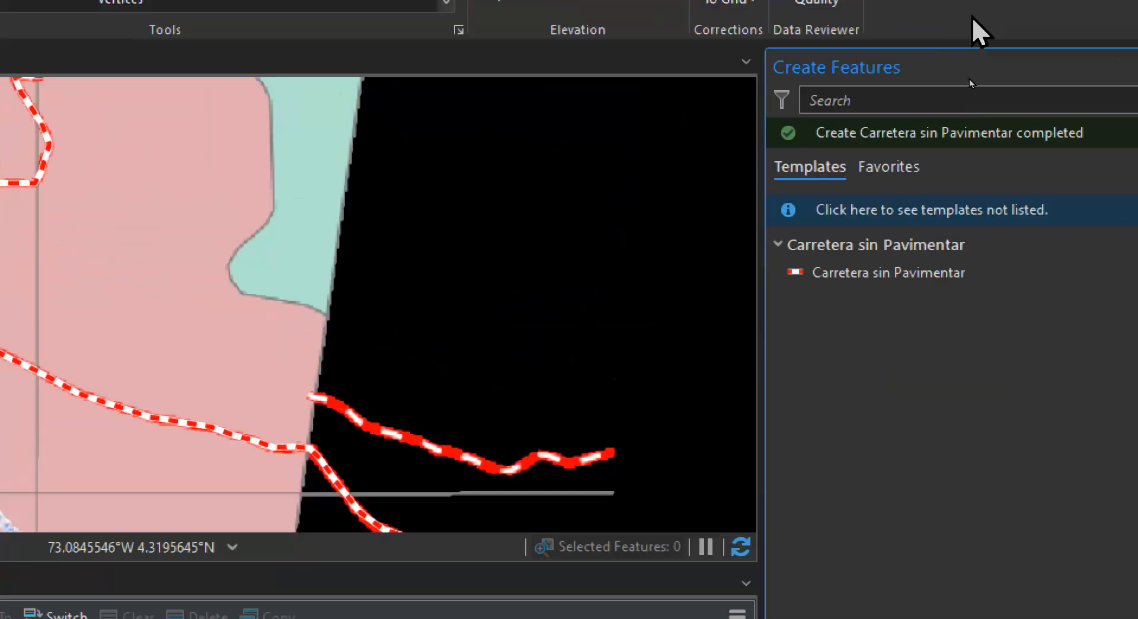
pyautogui.click(815, 294)
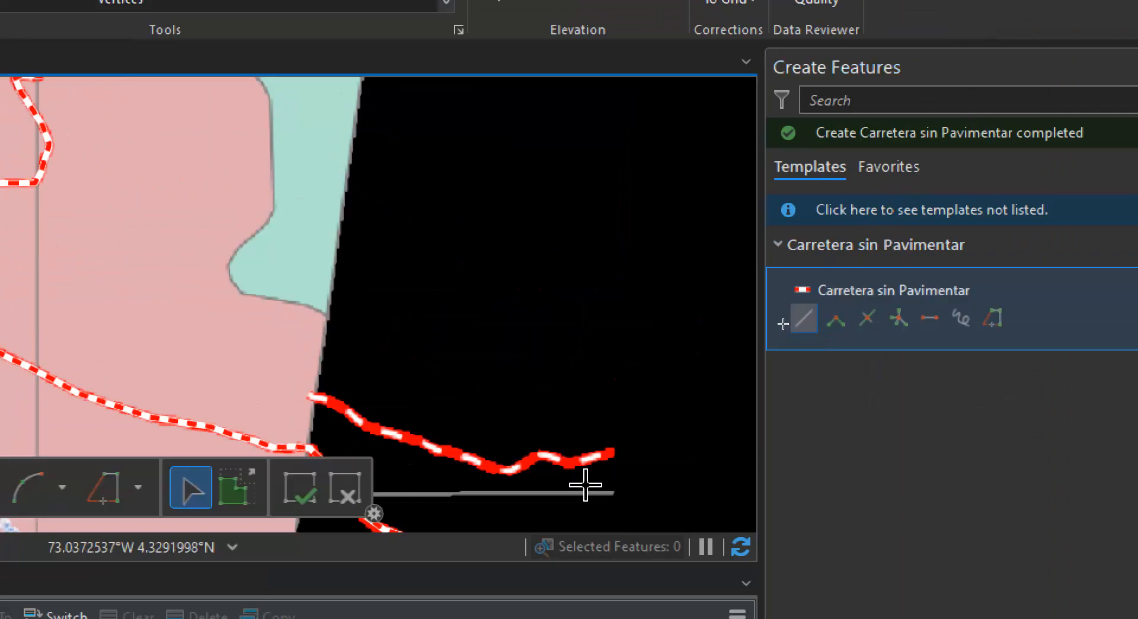
pyautogui.click(612, 452)
pyautogui.click(578, 463)
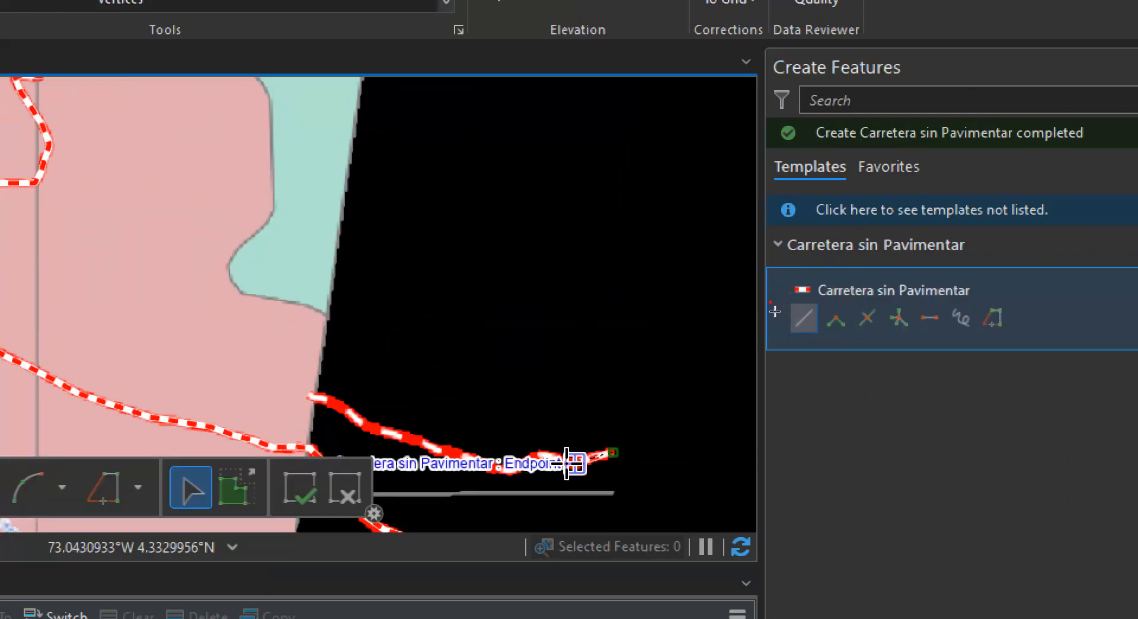
pyautogui.click(508, 471)
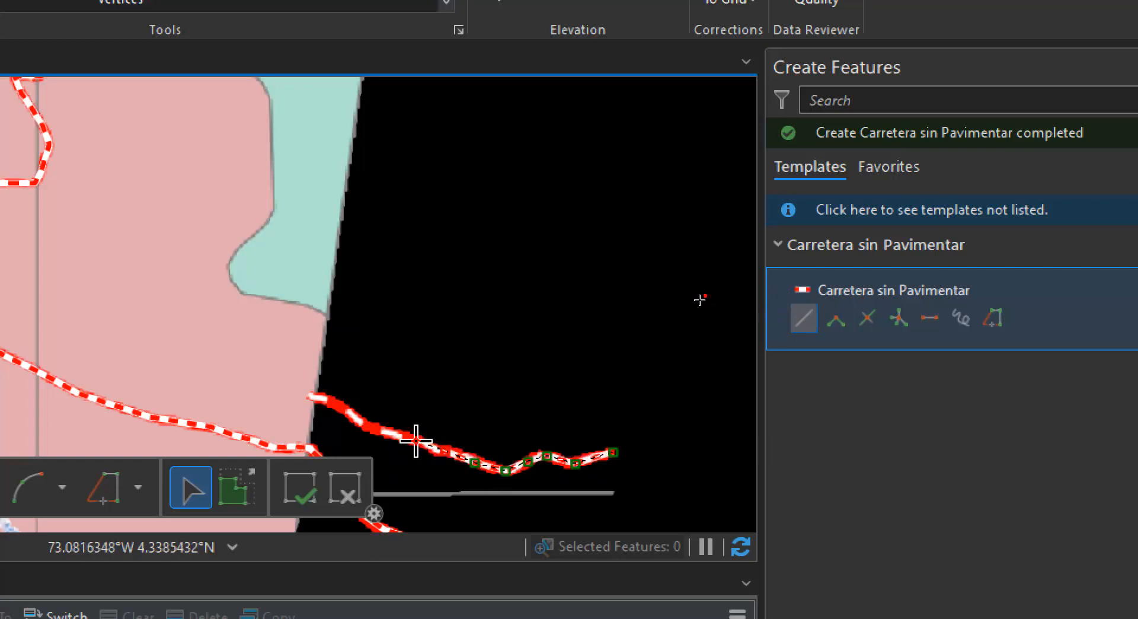
pyautogui.click(374, 431)
pyautogui.click(345, 412)
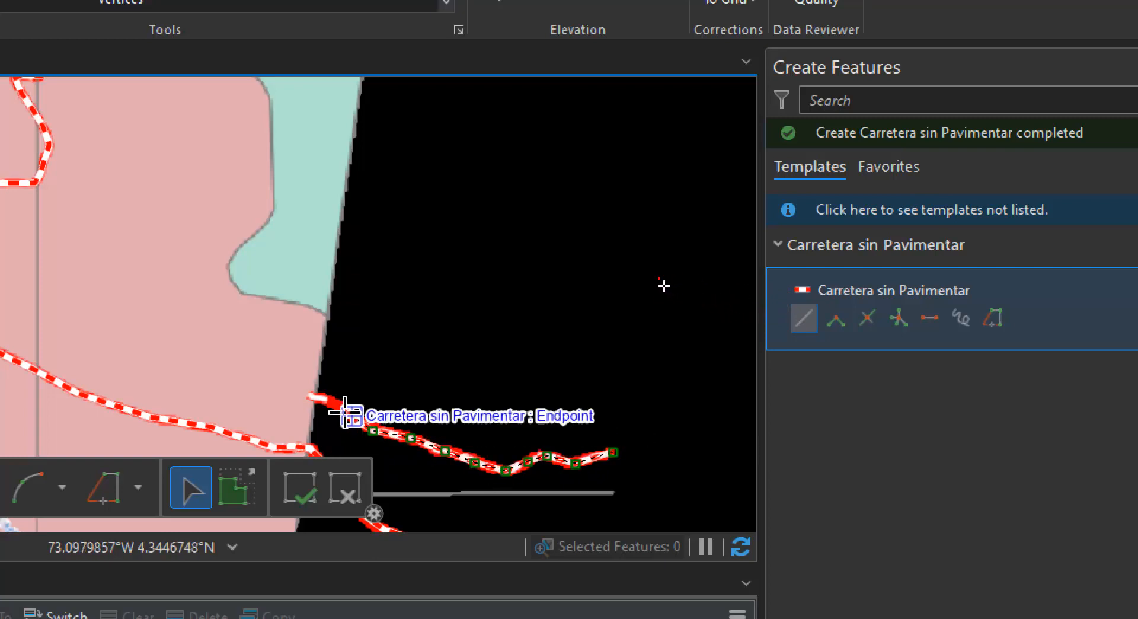
pyautogui.click(329, 398)
pyautogui.click(304, 393)
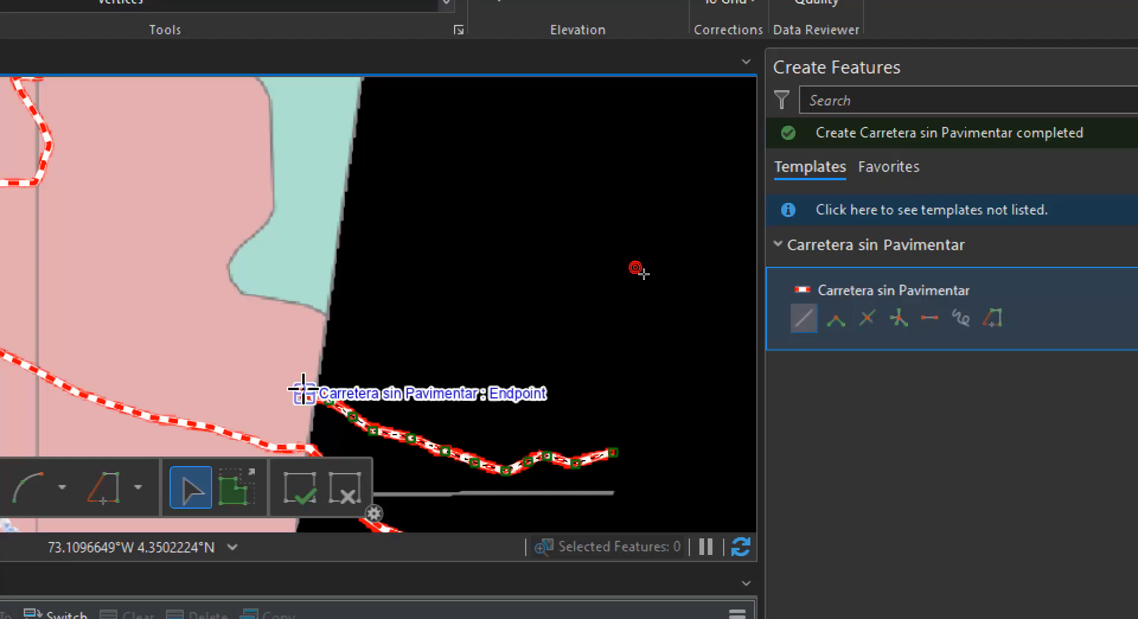
pyautogui.press('F2')
# Start a Carretera sin Pavimentar line at the road's southeastern end in the yellow Cu zone and trace it northwest through that zone
pyautogui.moveTo(167, 289); pyautogui.dragTo(620, 281)
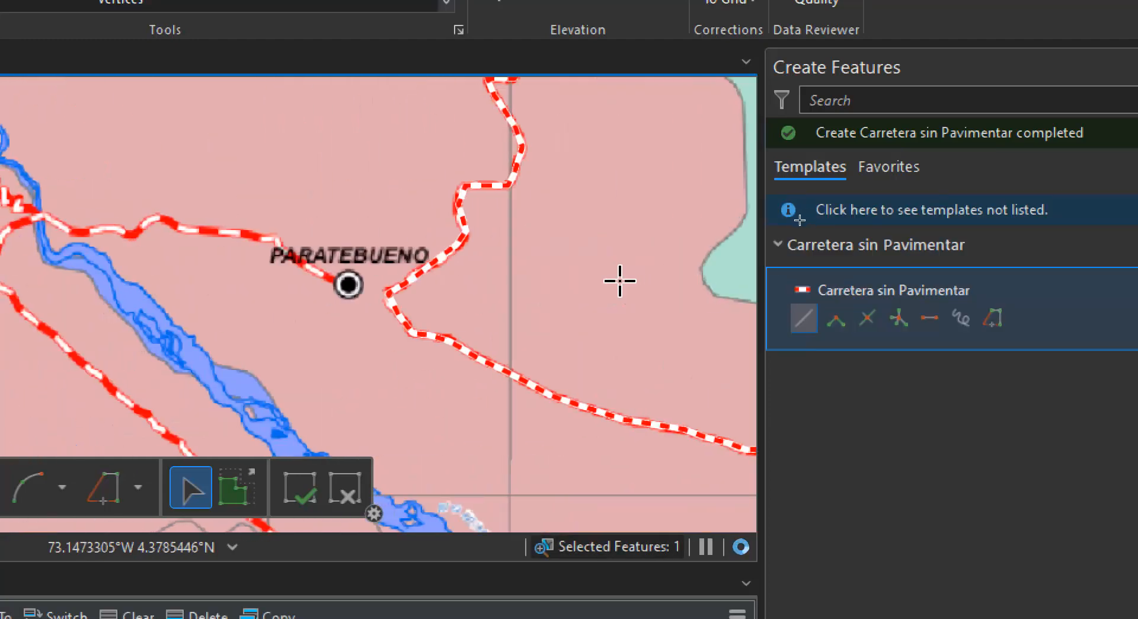
pyautogui.scroll(-2, 466, 280)
pyautogui.scroll(-1, 407, 280)
pyautogui.moveTo(486, 498); pyautogui.dragTo(465, 305)
pyautogui.scroll(3, 525, 355)
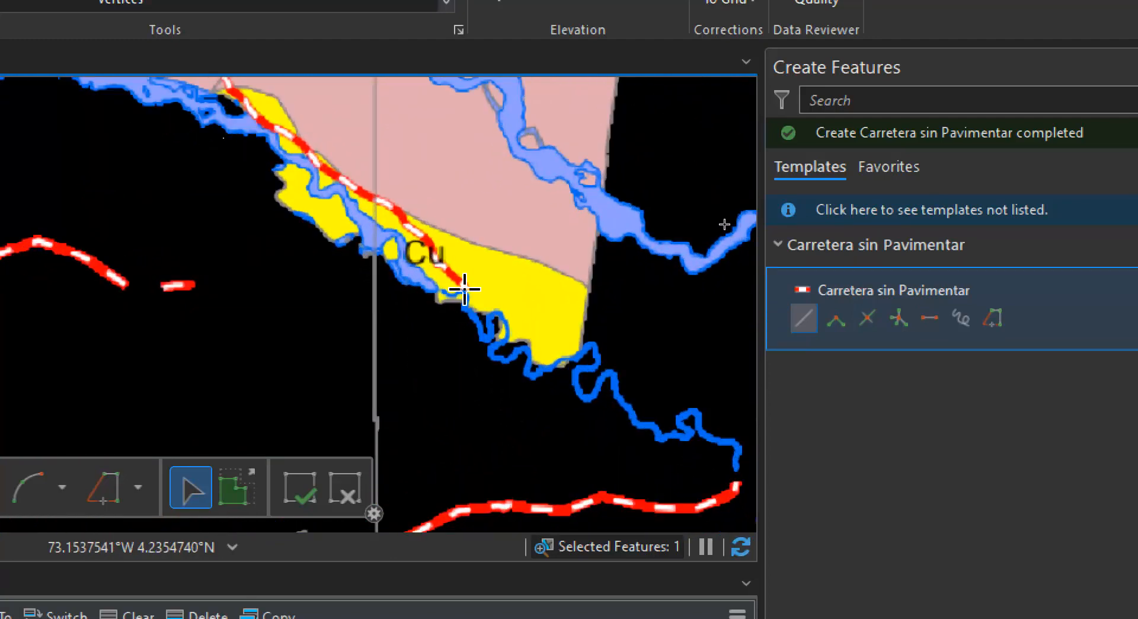
pyautogui.click(423, 233)
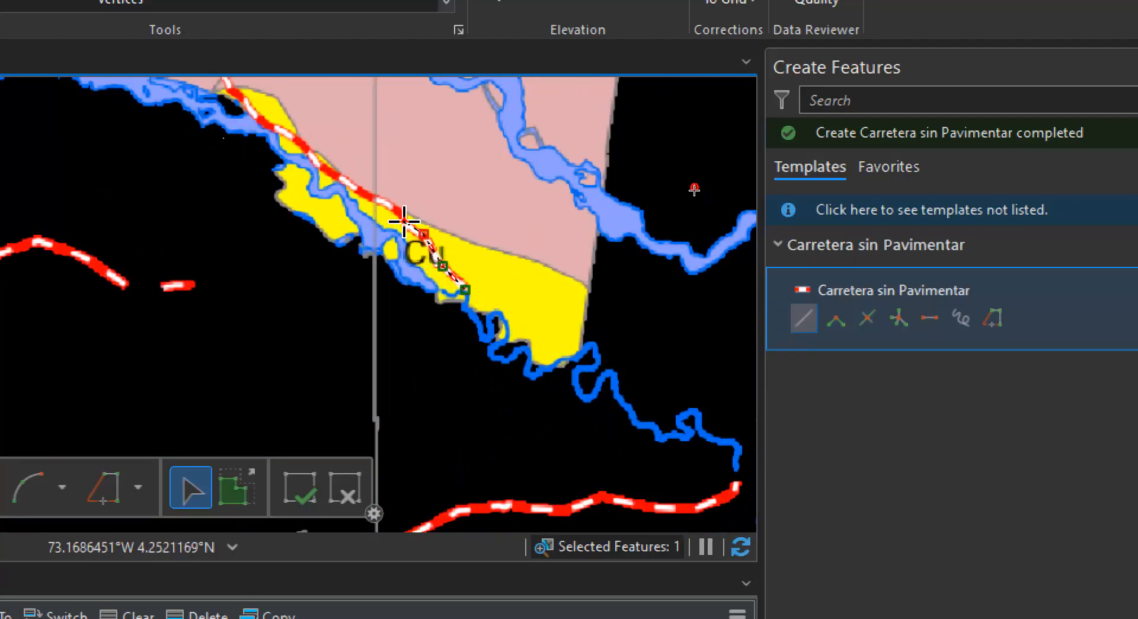
pyautogui.click(404, 222)
pyautogui.click(322, 168)
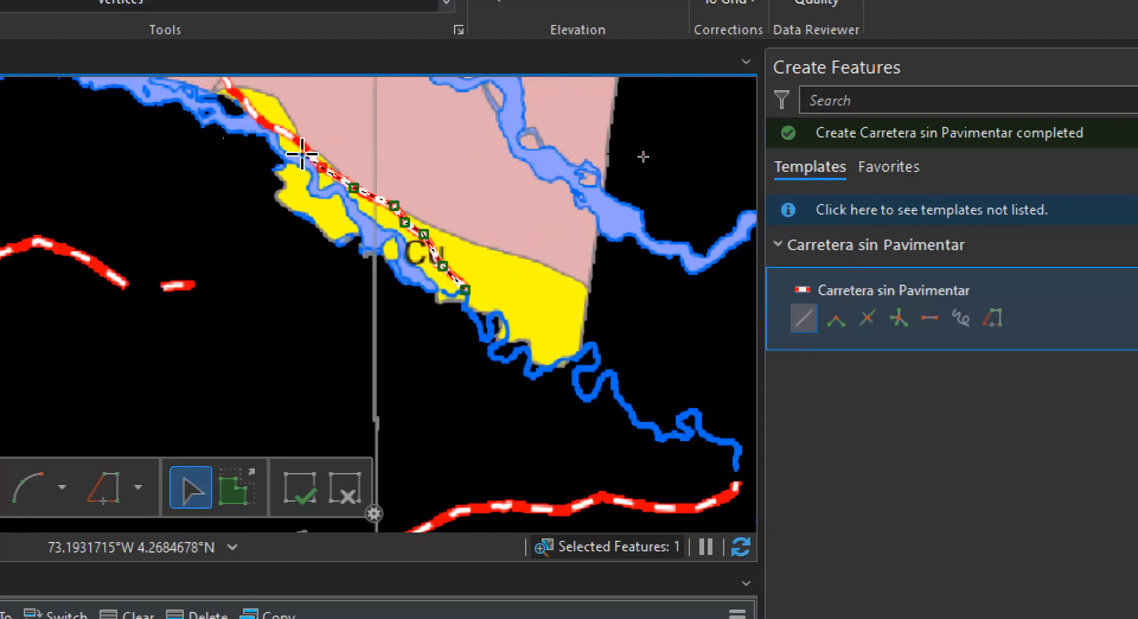
pyautogui.click(264, 122)
# Continue the line northwest out of the yellow zone and along the road through the outlined Pm area
pyautogui.moveTo(264, 123)
pyautogui.mouseDown()
pyautogui.moveTo(358, 203)
pyautogui.moveTo(574, 341)
pyautogui.mouseUp()
pyautogui.click(557, 331)
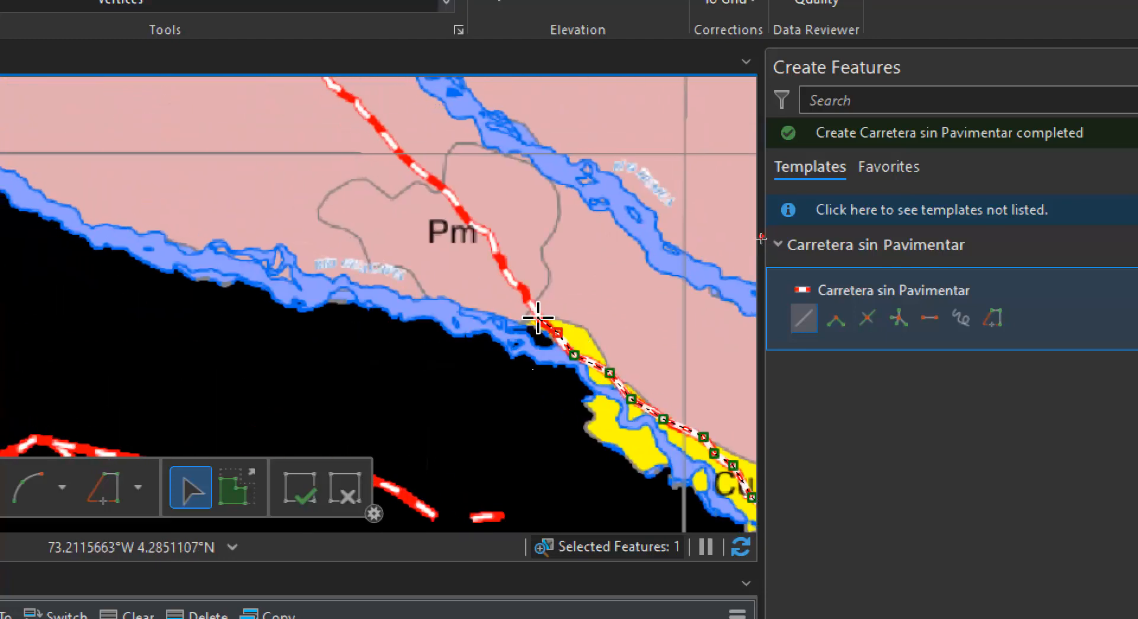
pyautogui.click(519, 286)
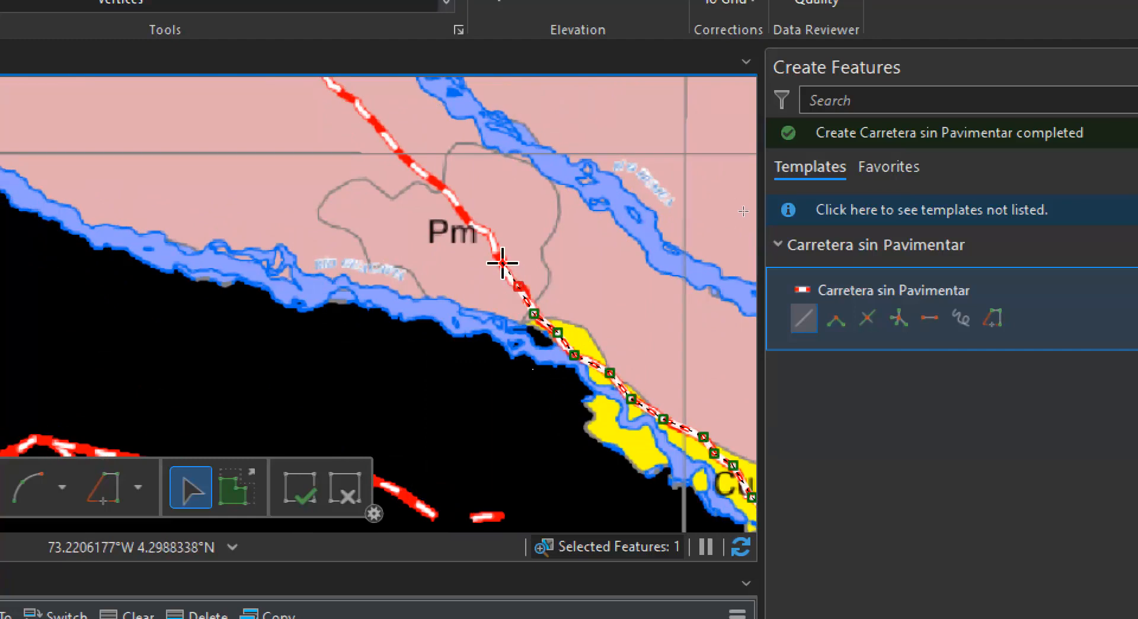
pyautogui.click(502, 262)
pyautogui.click(489, 236)
pyautogui.click(473, 224)
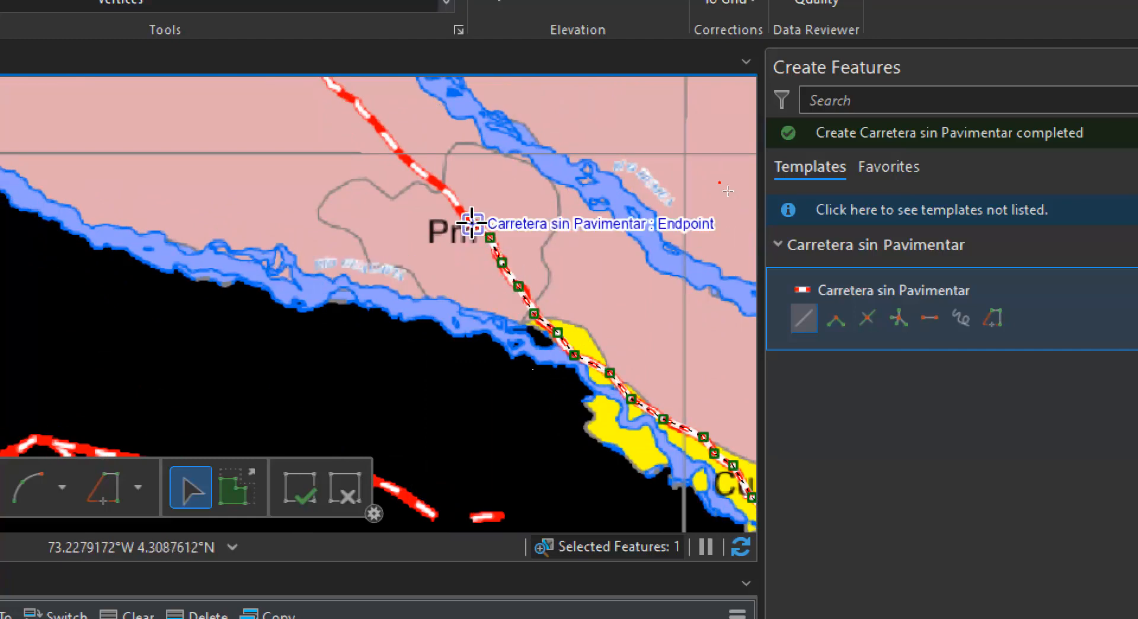
pyautogui.click(433, 178)
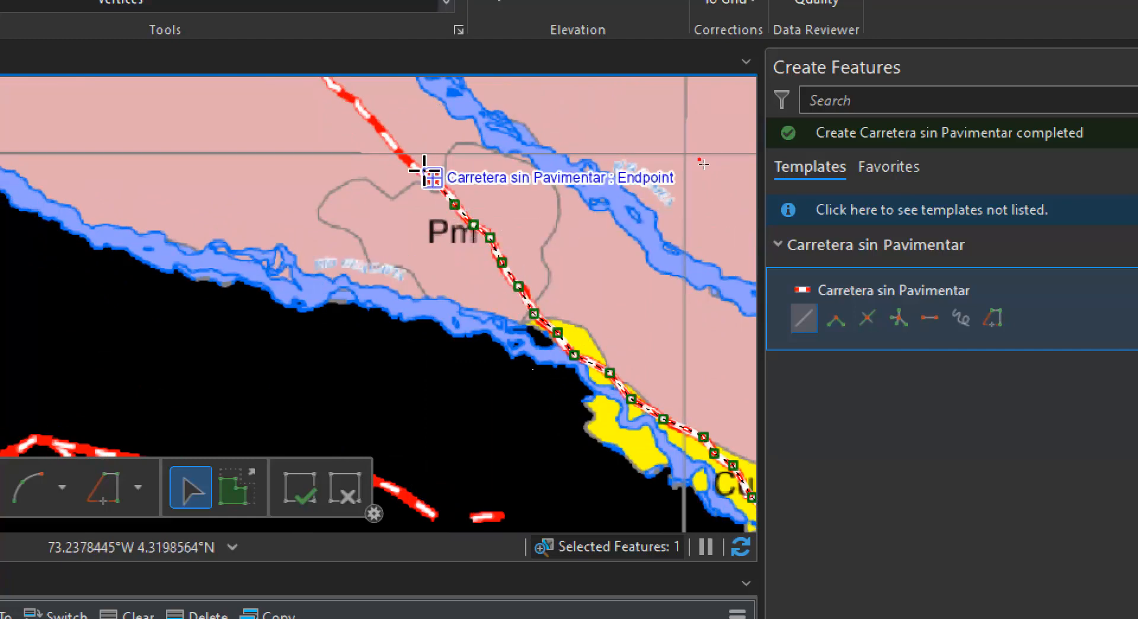
# Extend the line northwest from the Pm area along the road, parallel to the river, up to the fork west of Paratebueno
pyautogui.moveTo(435, 197); pyautogui.dragTo(624, 394)
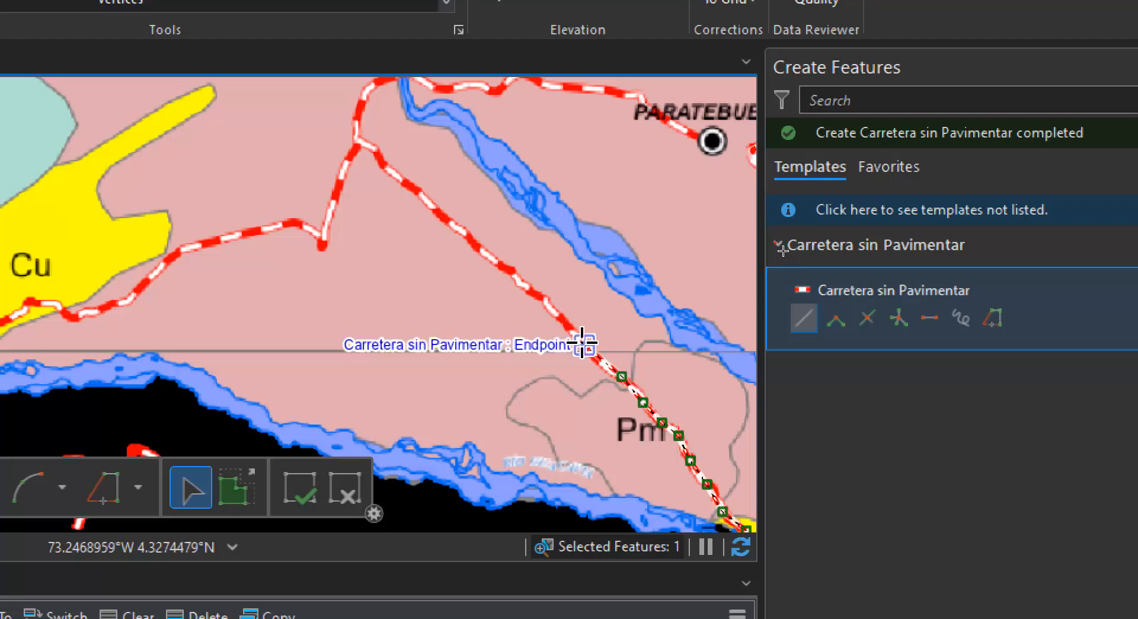
pyautogui.click(584, 345)
pyautogui.click(543, 305)
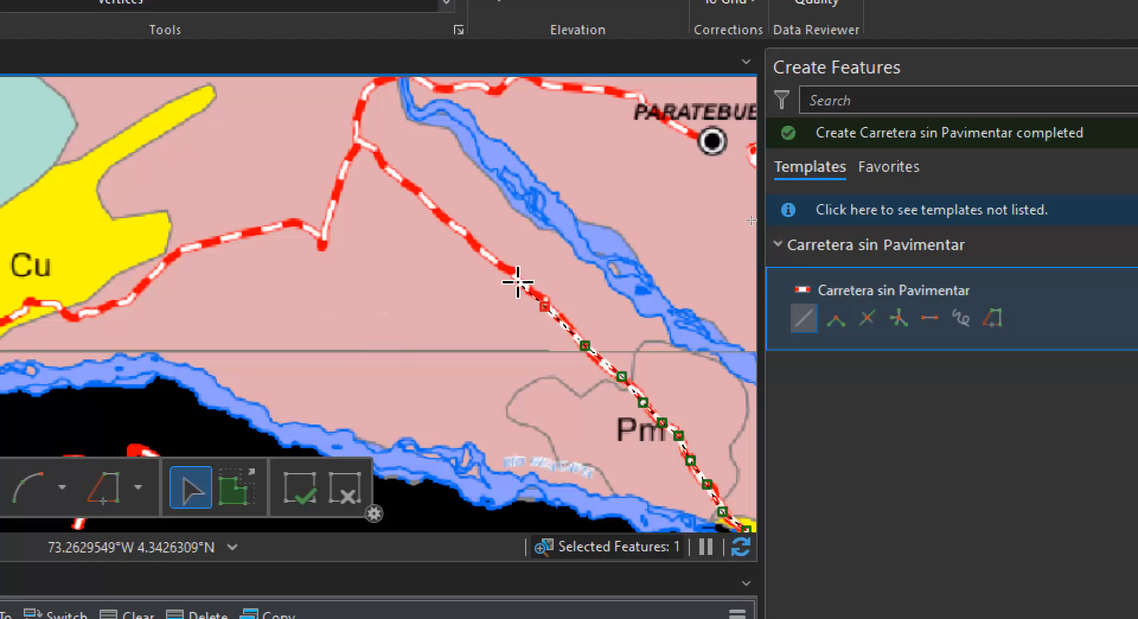
pyautogui.click(514, 278)
pyautogui.click(458, 230)
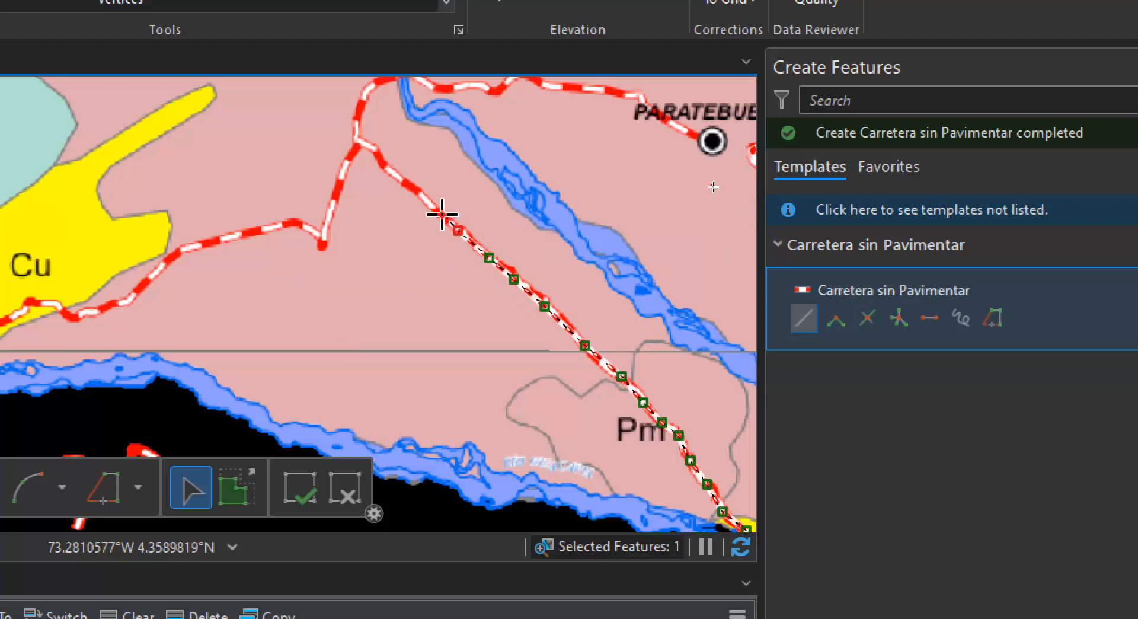
pyautogui.click(431, 203)
pyautogui.click(403, 179)
pyautogui.click(381, 164)
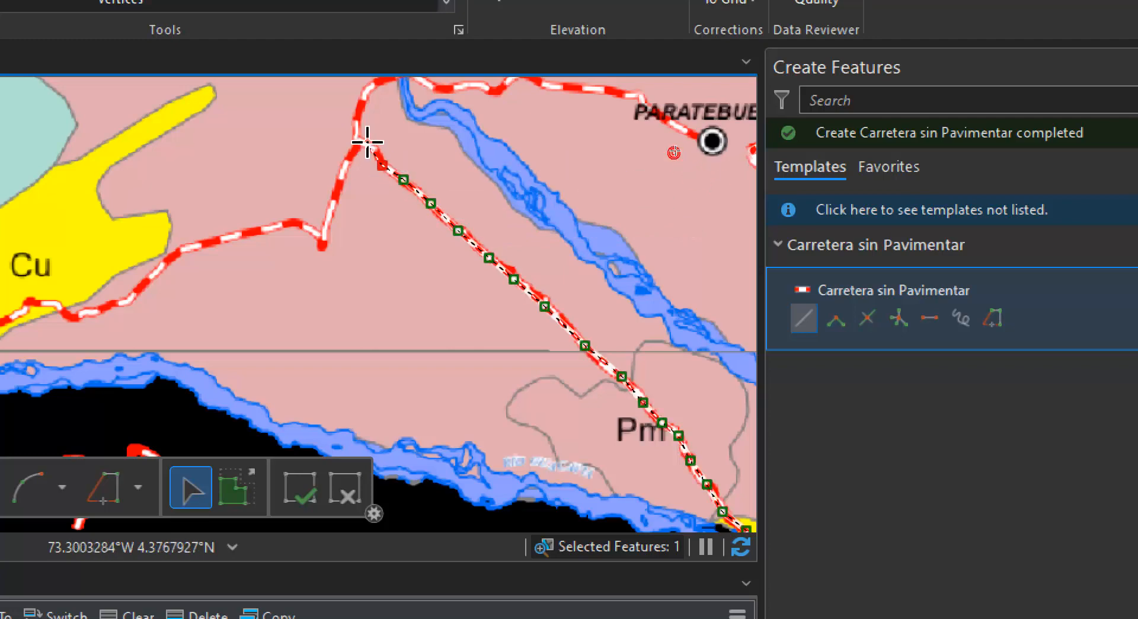
pyautogui.click(357, 137)
# Continue the line north from the fork, across the river and east along the road, finishing it at the Paratebueno town marker
pyautogui.moveTo(381, 163); pyautogui.dragTo(342, 309)
pyautogui.click(323, 278)
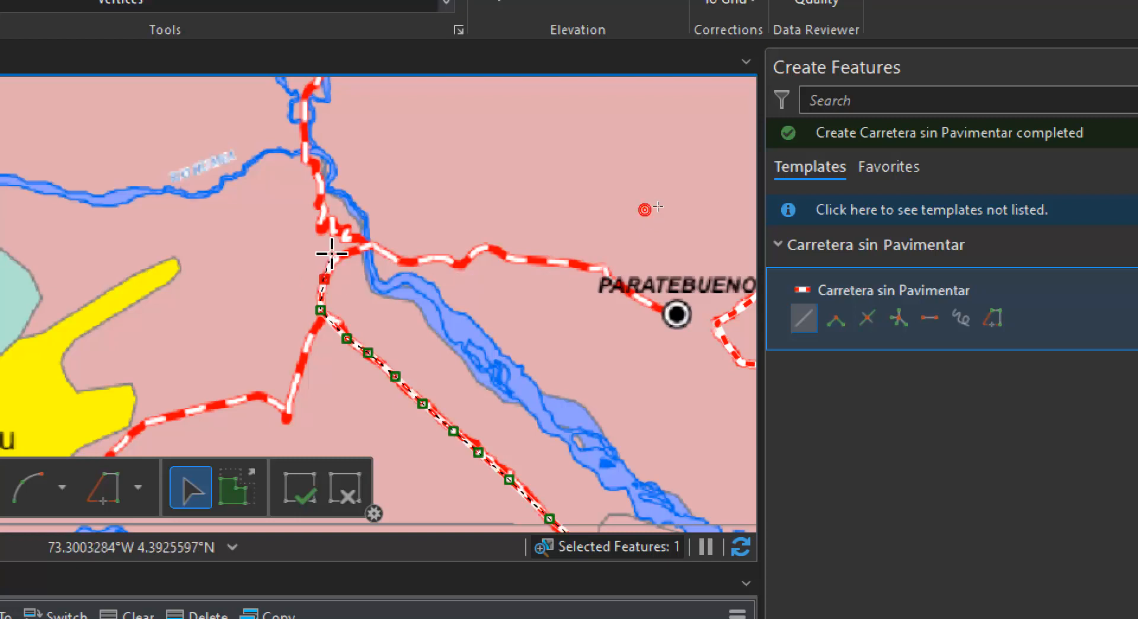
pyautogui.click(343, 253)
pyautogui.click(369, 245)
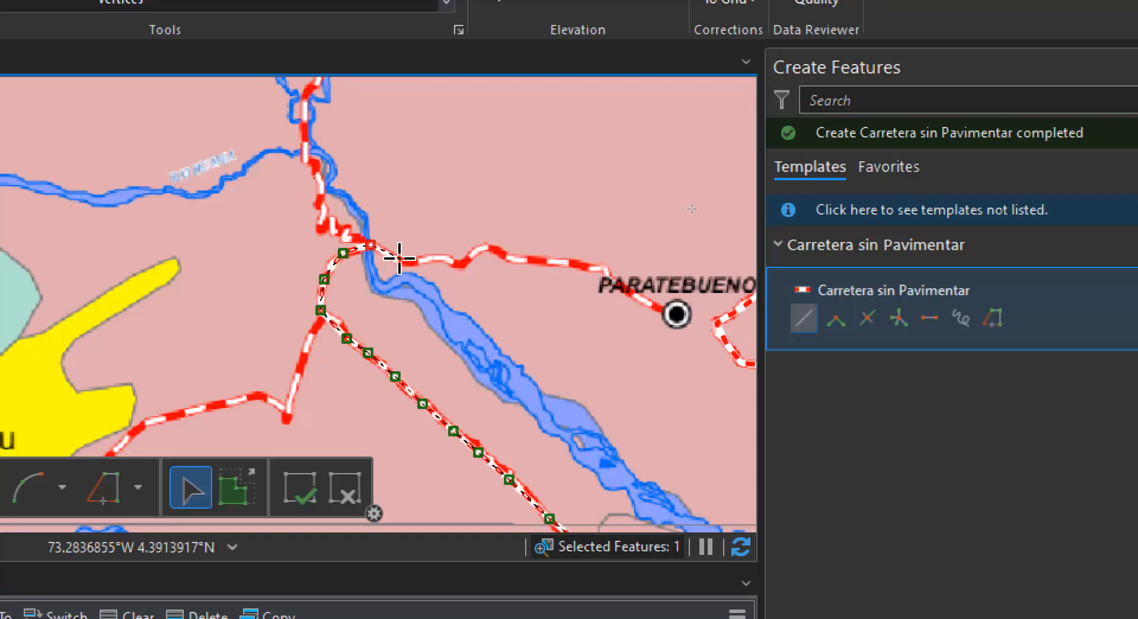
pyautogui.click(462, 264)
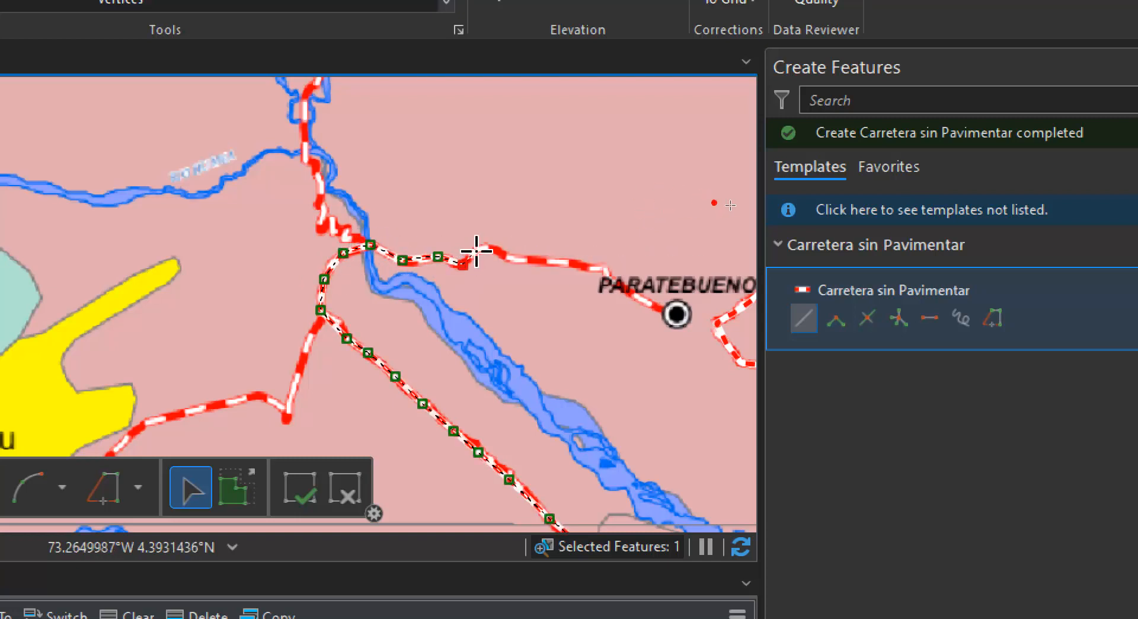
pyautogui.click(489, 244)
pyautogui.click(531, 259)
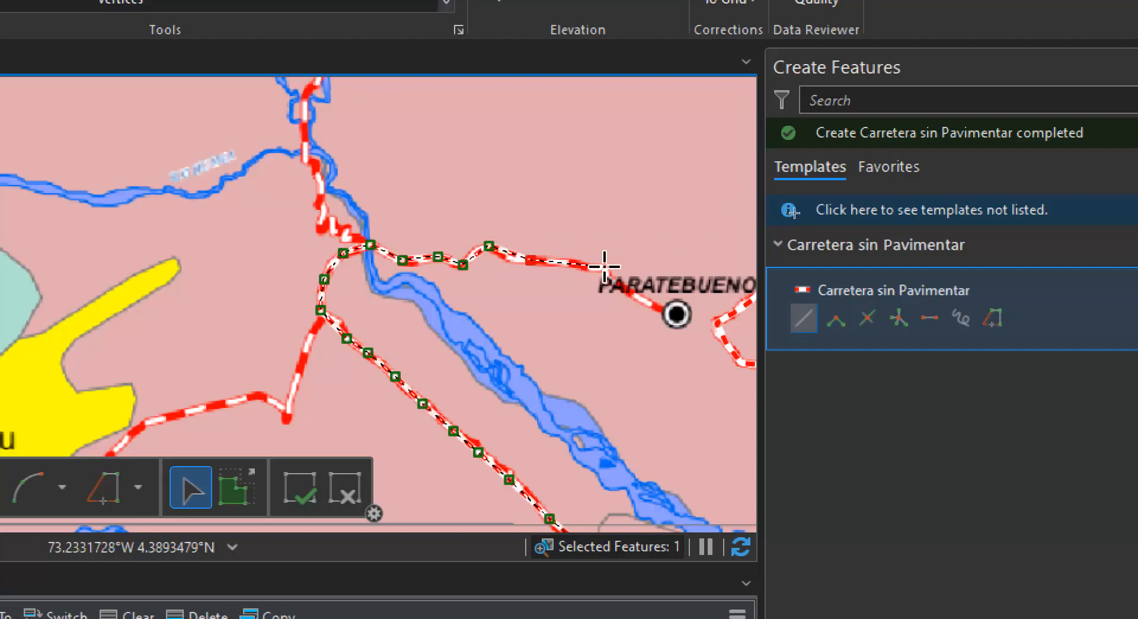
pyautogui.click(638, 297)
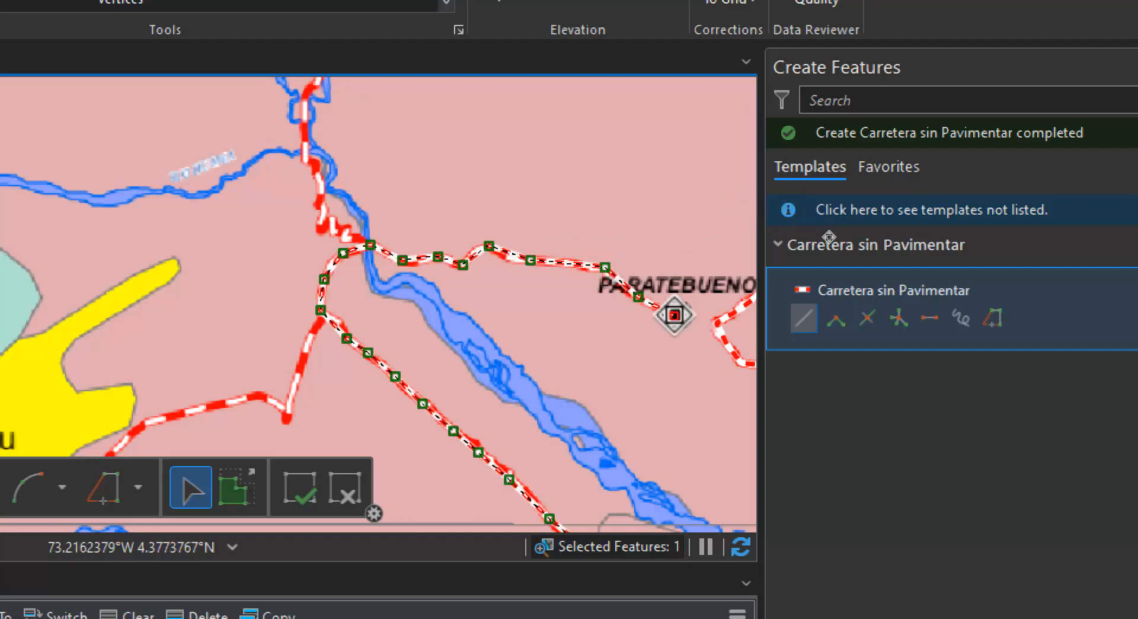
pyautogui.doubleClick(674, 315)
# Start another Carretera sin Pavimentar line at the river-crossing vertex west of Paratebueno and trace it north to the road junction southeast of Medina
pyautogui.moveTo(731, 391); pyautogui.dragTo(442, 318)
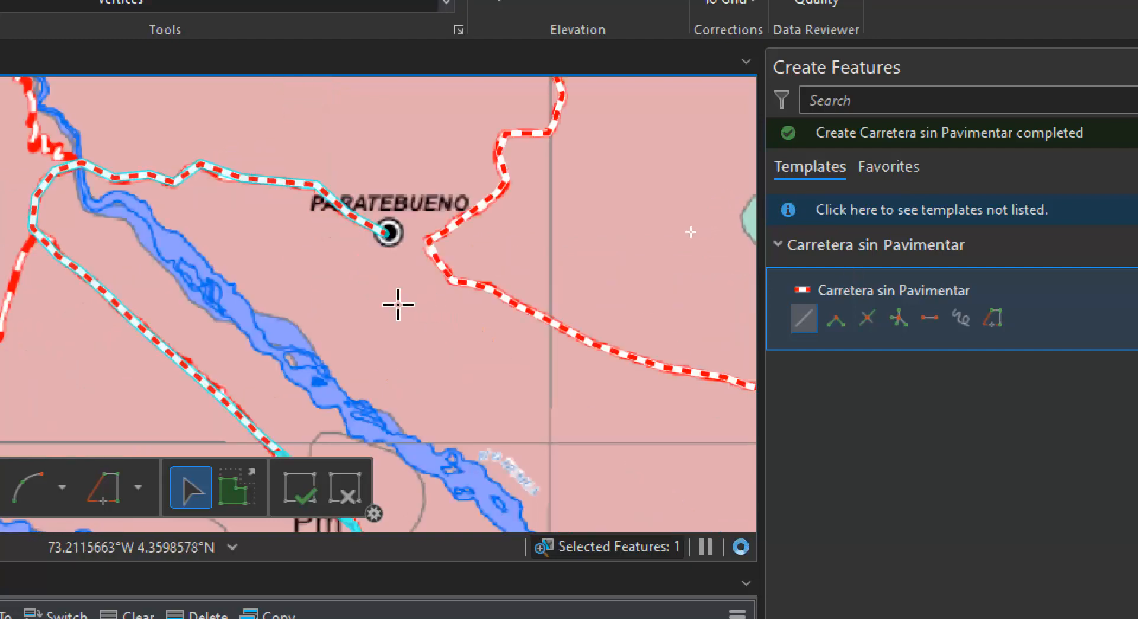
pyautogui.moveTo(279, 315); pyautogui.dragTo(734, 460)
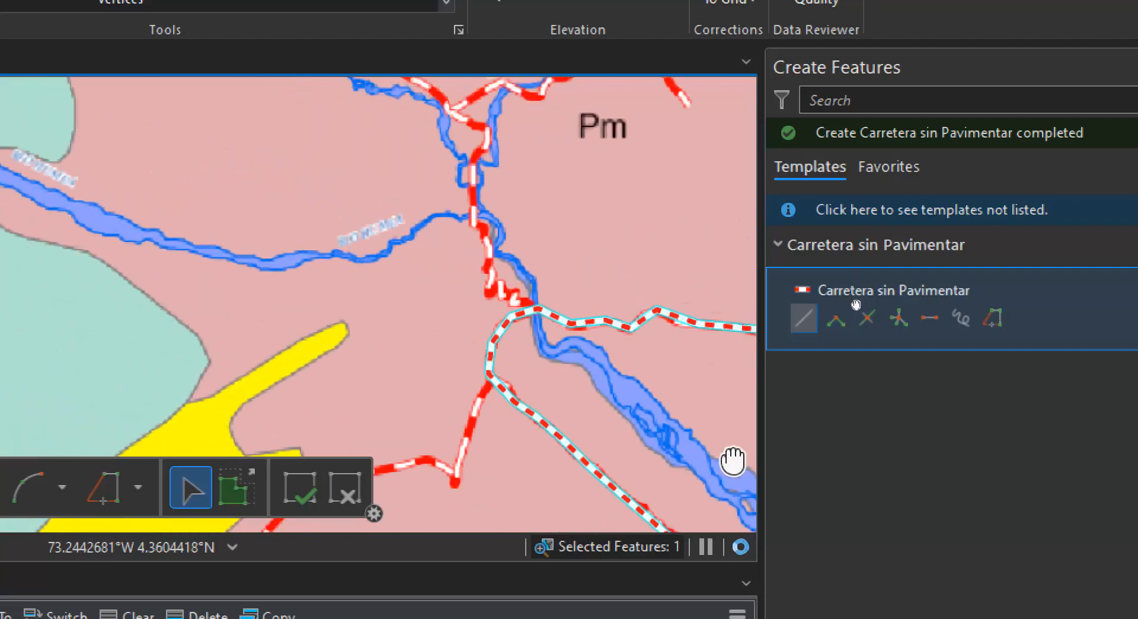
pyautogui.click(538, 309)
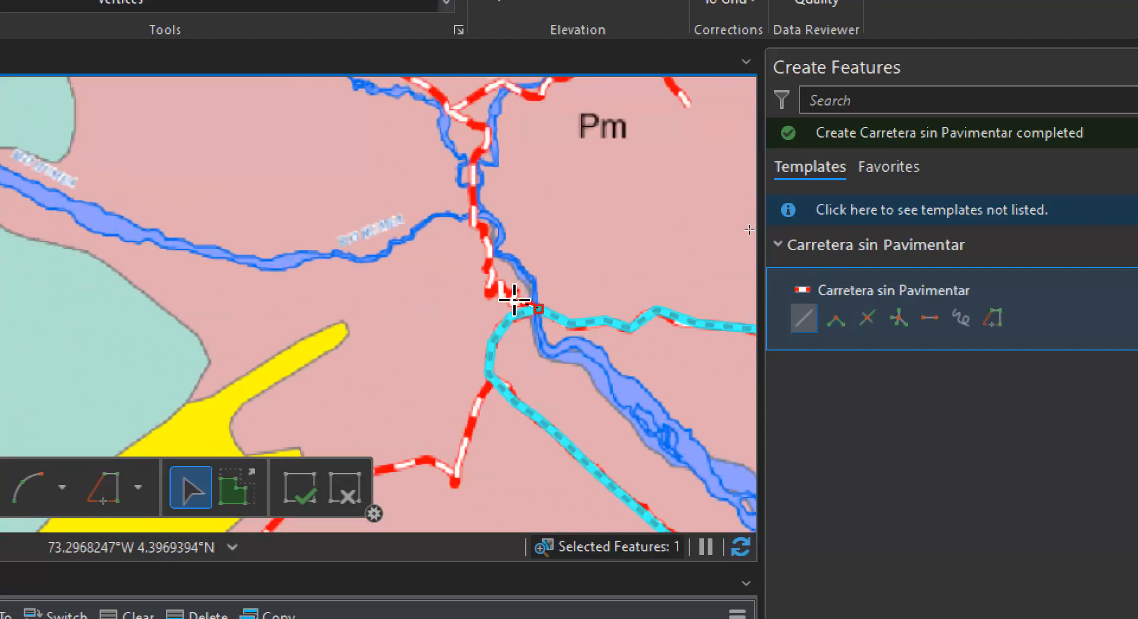
pyautogui.click(515, 300)
pyautogui.click(493, 284)
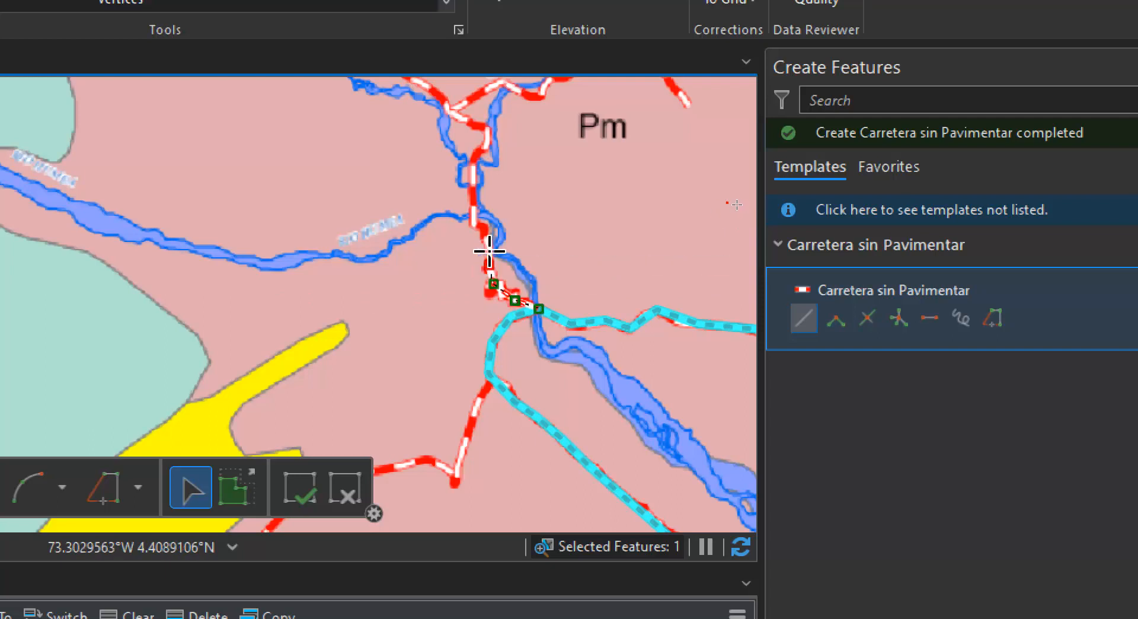
pyautogui.click(470, 202)
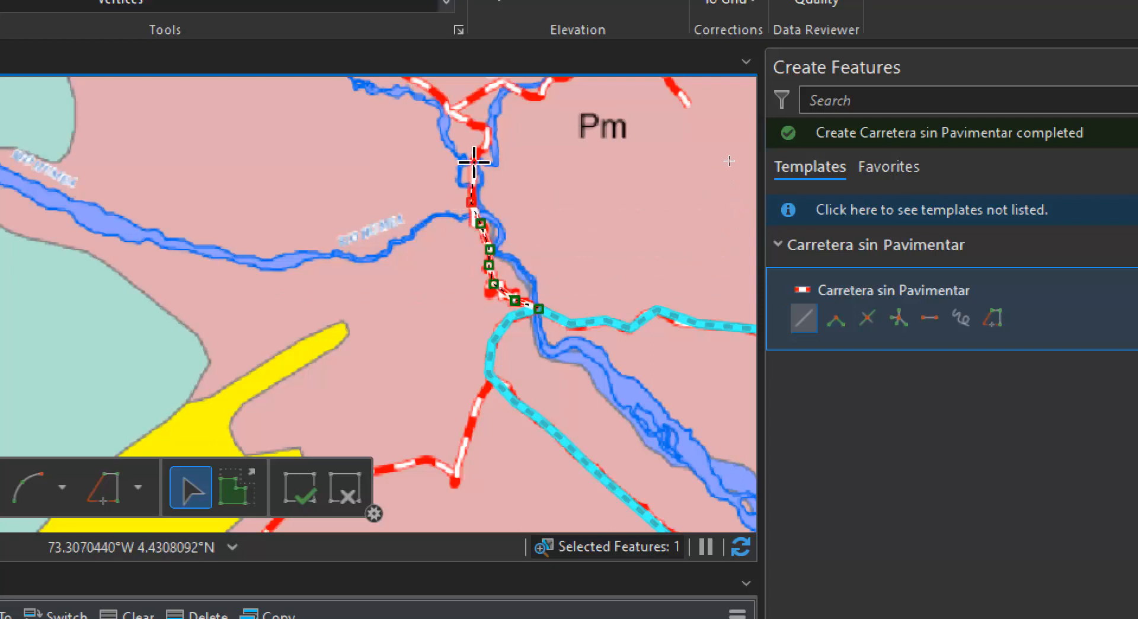
pyautogui.click(475, 162)
pyautogui.click(488, 141)
pyautogui.click(482, 125)
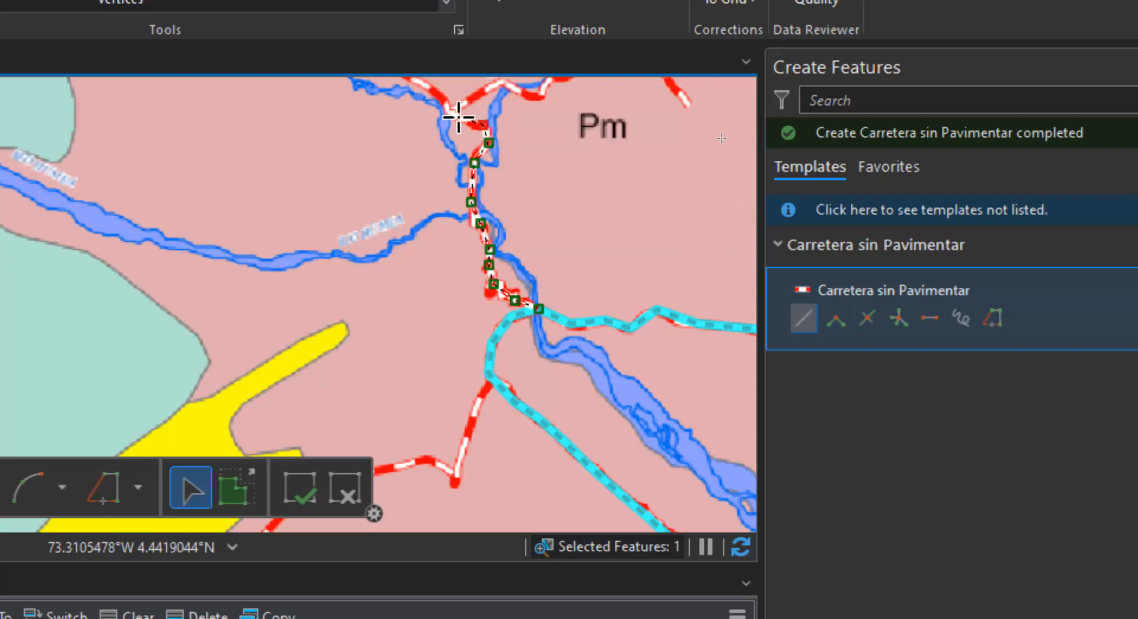
pyautogui.moveTo(452, 122); pyautogui.dragTo(427, 197)
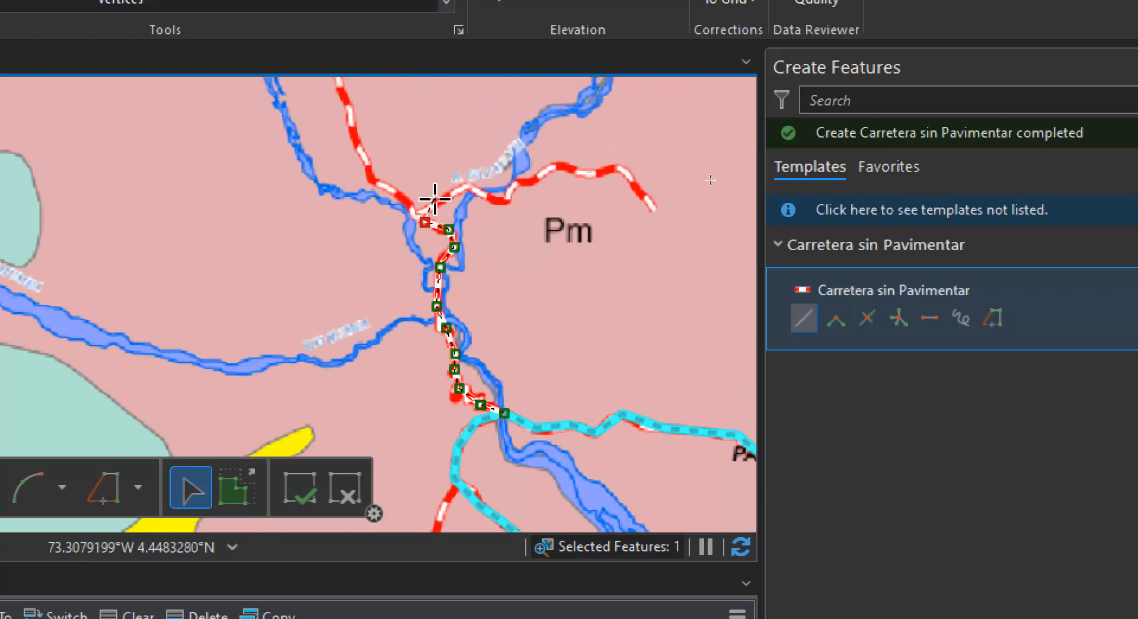
# Continue the line east from the junction, across the river, and finish it at the road's end above the Pm label
pyautogui.click(470, 186)
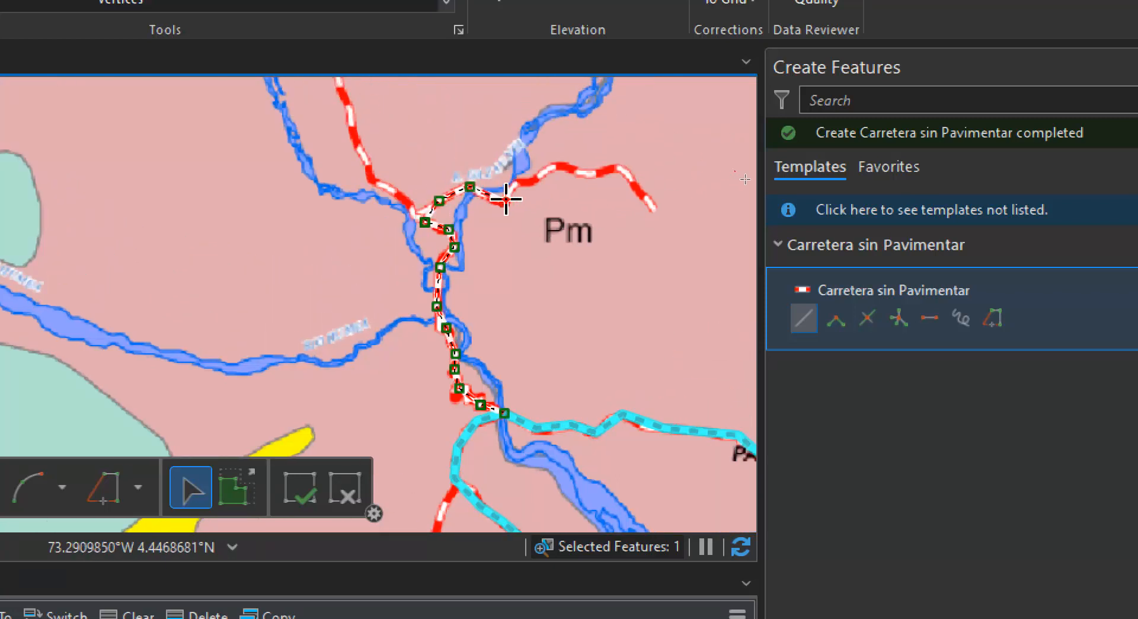
pyautogui.click(519, 179)
pyautogui.click(549, 174)
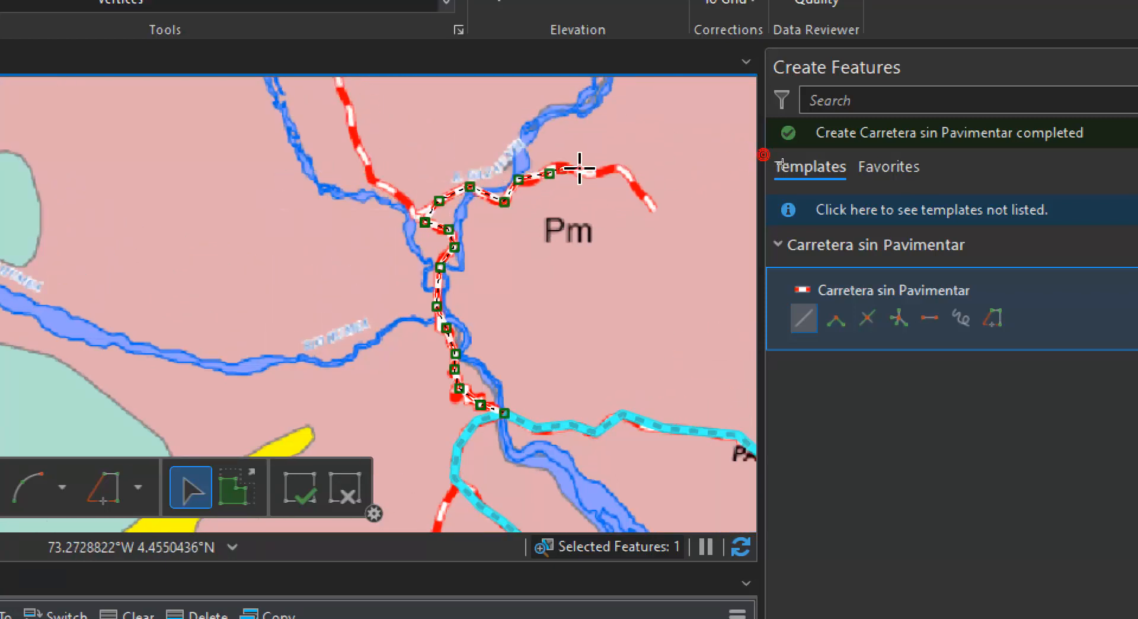
pyautogui.click(618, 169)
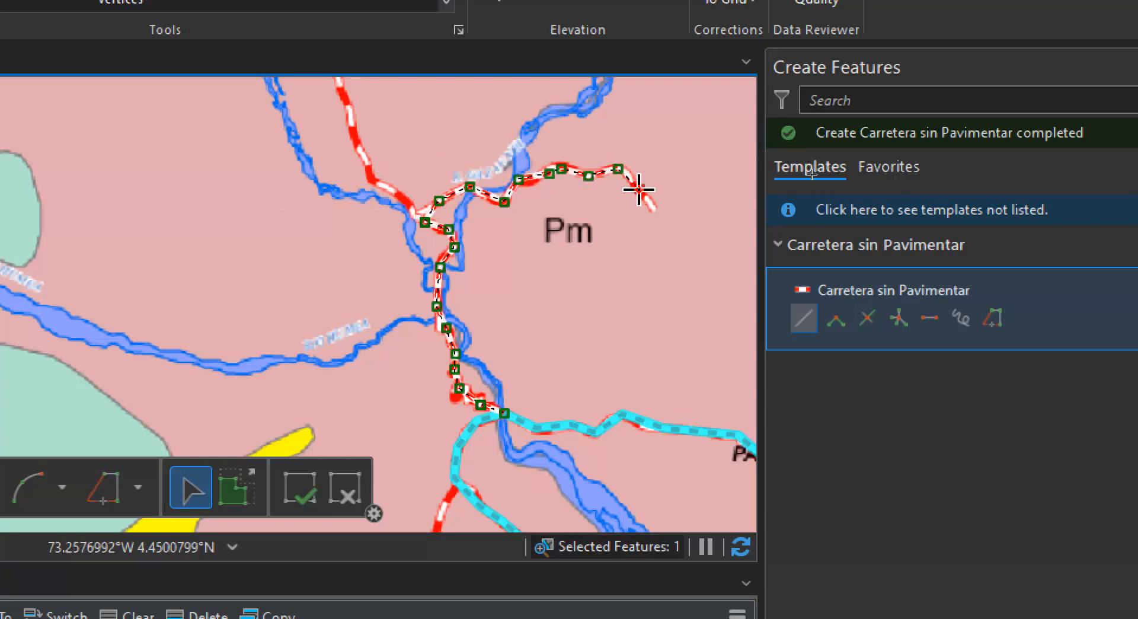
pyautogui.doubleClick(654, 210)
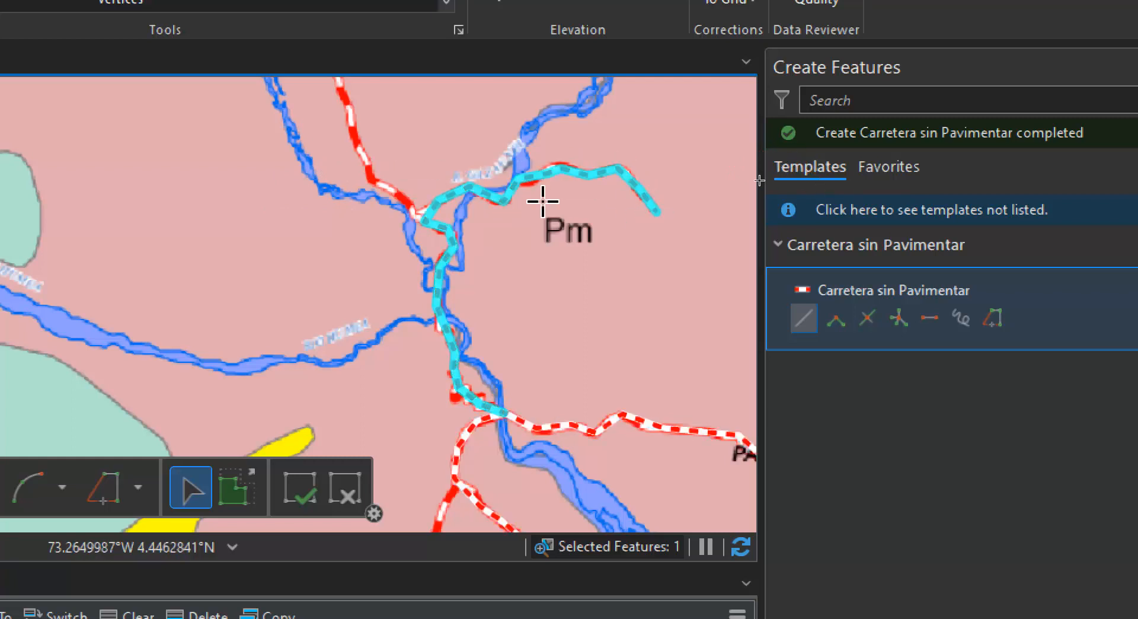
# Digitize the road from the junction northwest to its end just below Medina as a Carretera sin Pavimentar line
pyautogui.moveTo(451, 267)
pyautogui.mouseDown()
pyautogui.moveTo(504, 323)
pyautogui.moveTo(528, 326)
pyautogui.mouseUp()
pyautogui.click(521, 309)
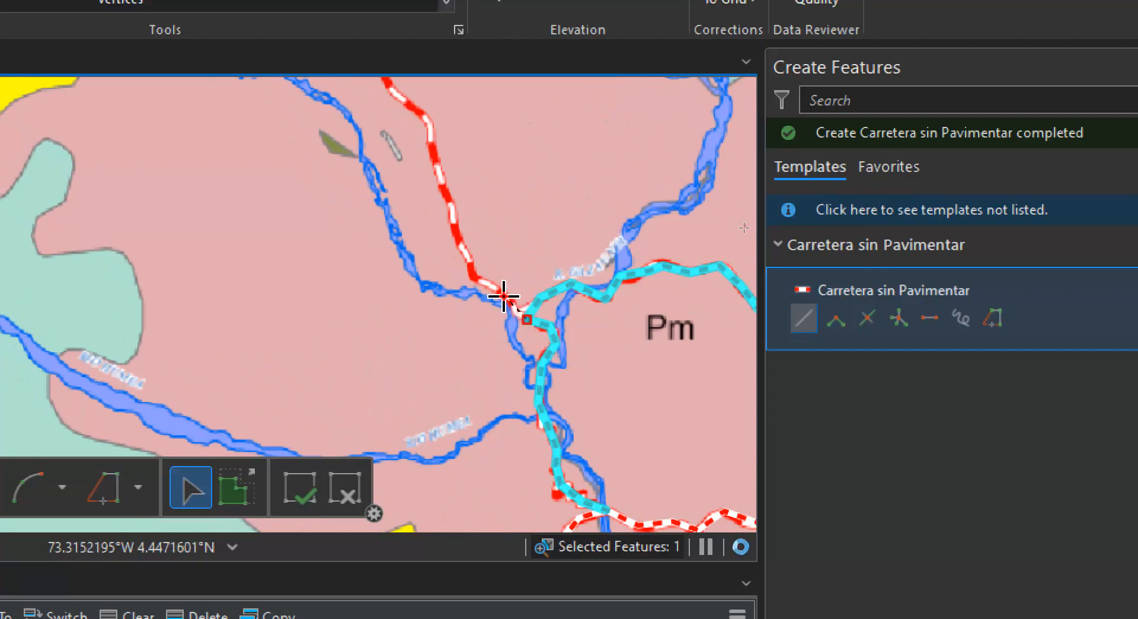
pyautogui.click(505, 296)
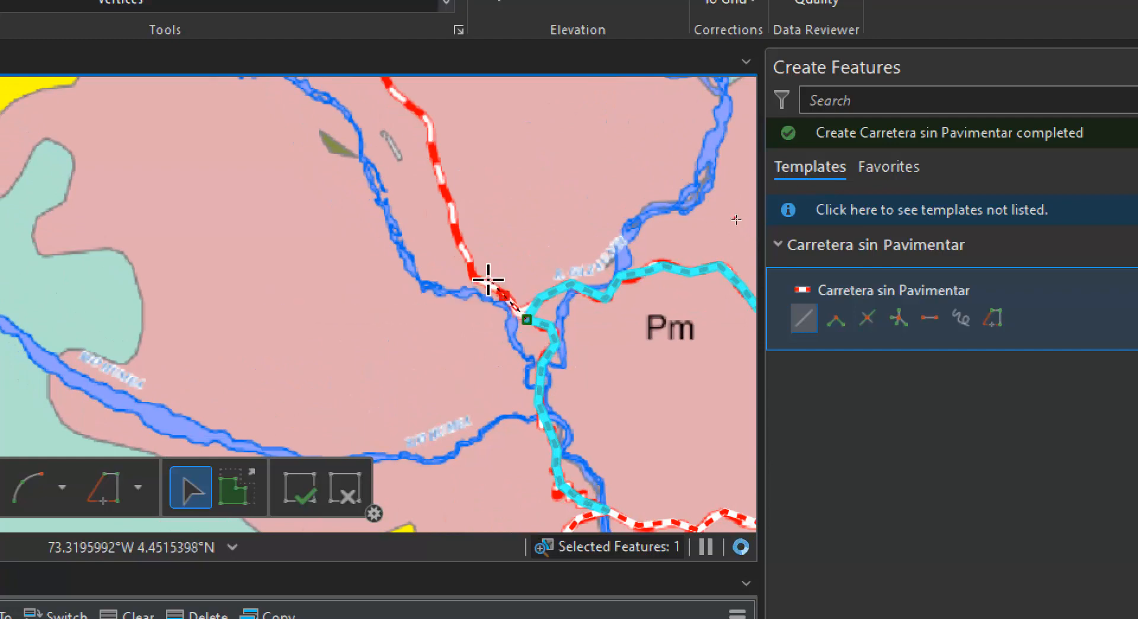
pyautogui.click(466, 249)
pyautogui.click(437, 163)
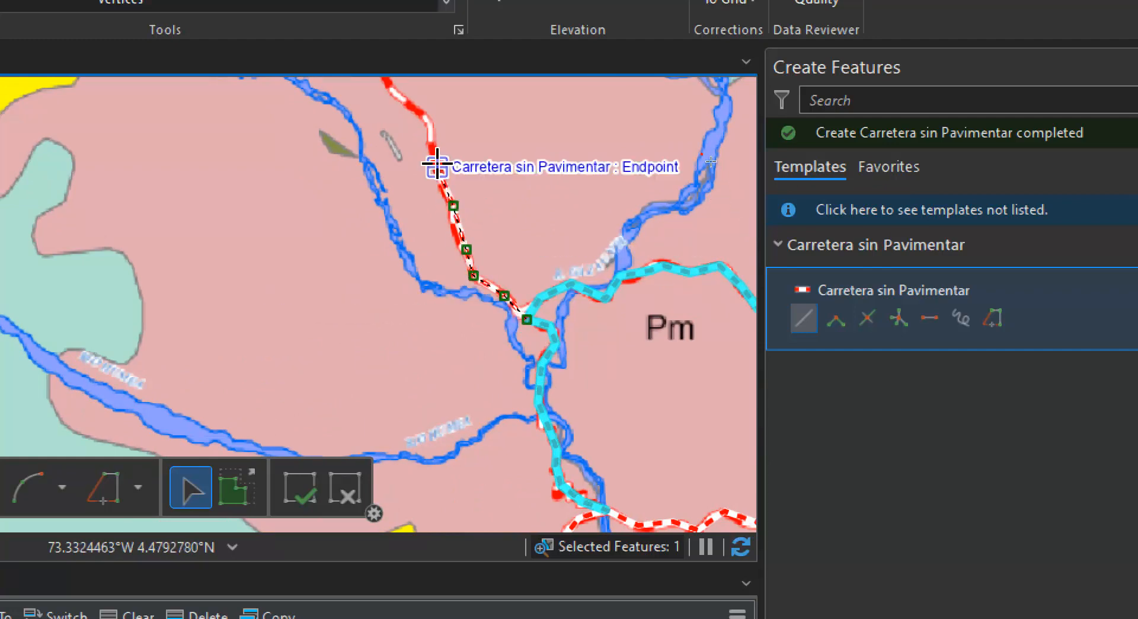
pyautogui.moveTo(438, 163); pyautogui.dragTo(518, 362)
pyautogui.click(508, 323)
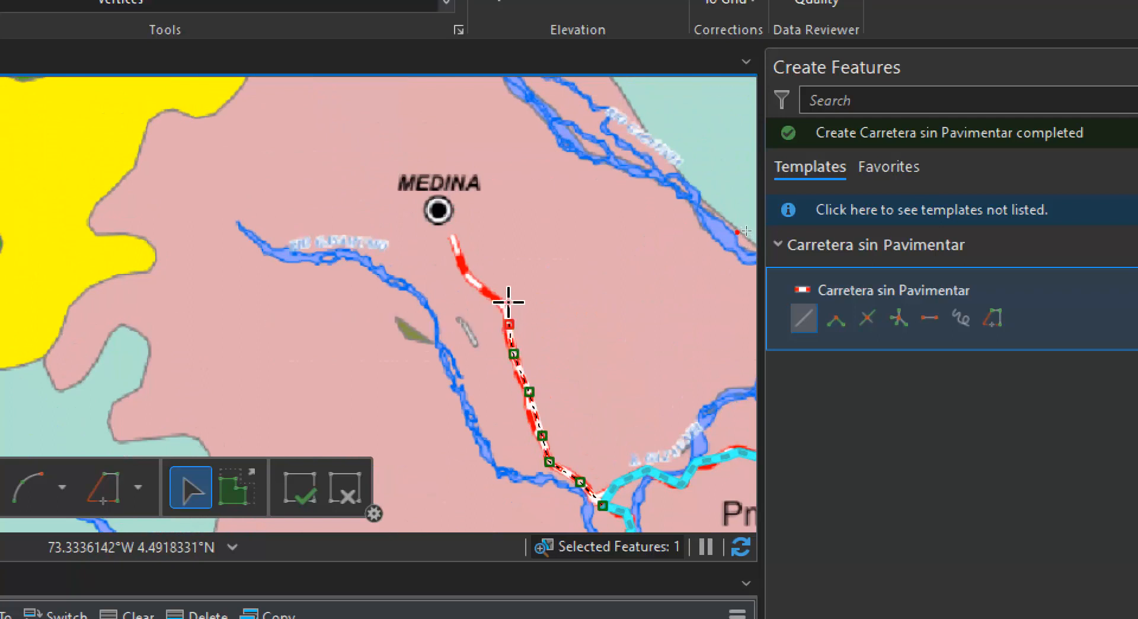
pyautogui.click(500, 299)
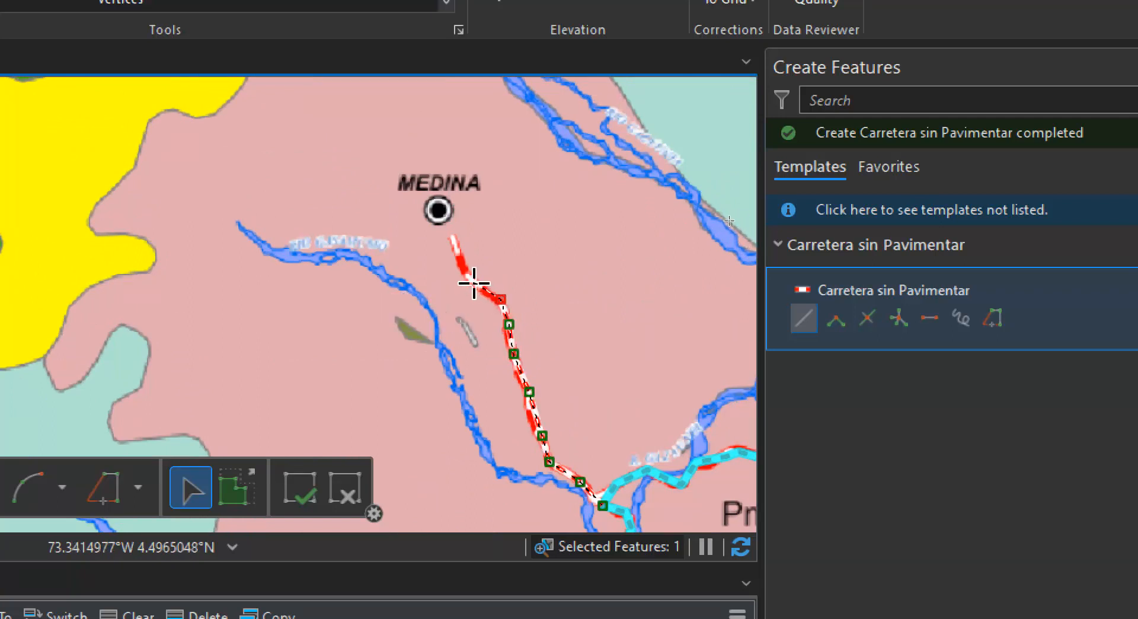
pyautogui.click(460, 256)
pyautogui.doubleClick(453, 237)
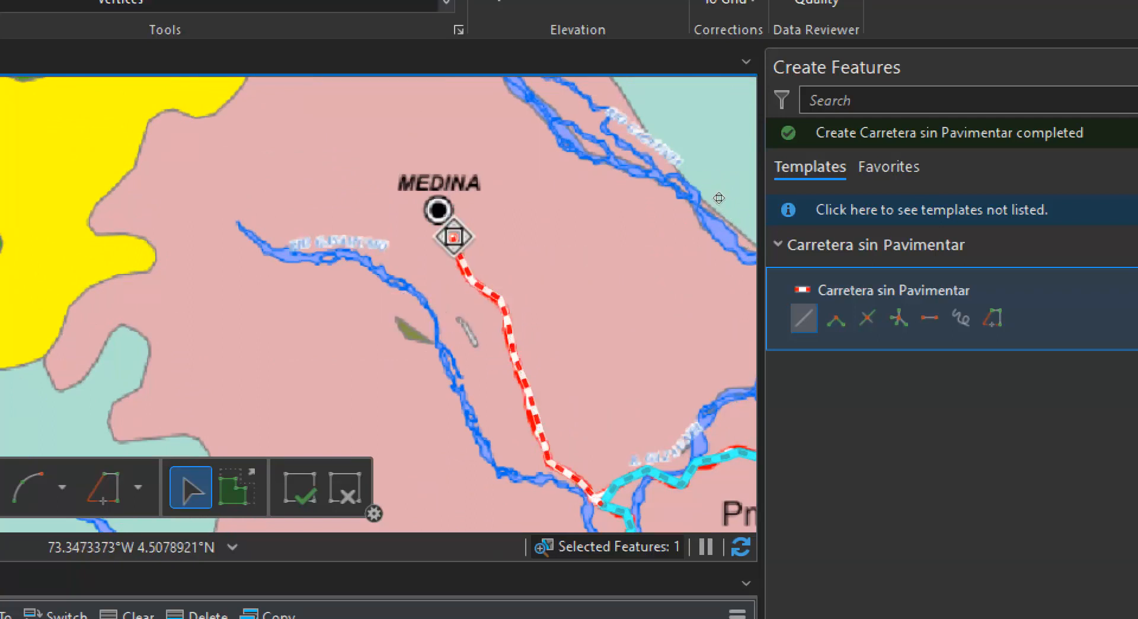
# Start a Carretera sin Pavimentar line at the fork south of the river crossing and trace the road southwest toward the Cu zone
pyautogui.moveTo(525, 434); pyautogui.dragTo(419, 115)
pyautogui.moveTo(499, 439); pyautogui.dragTo(563, 190)
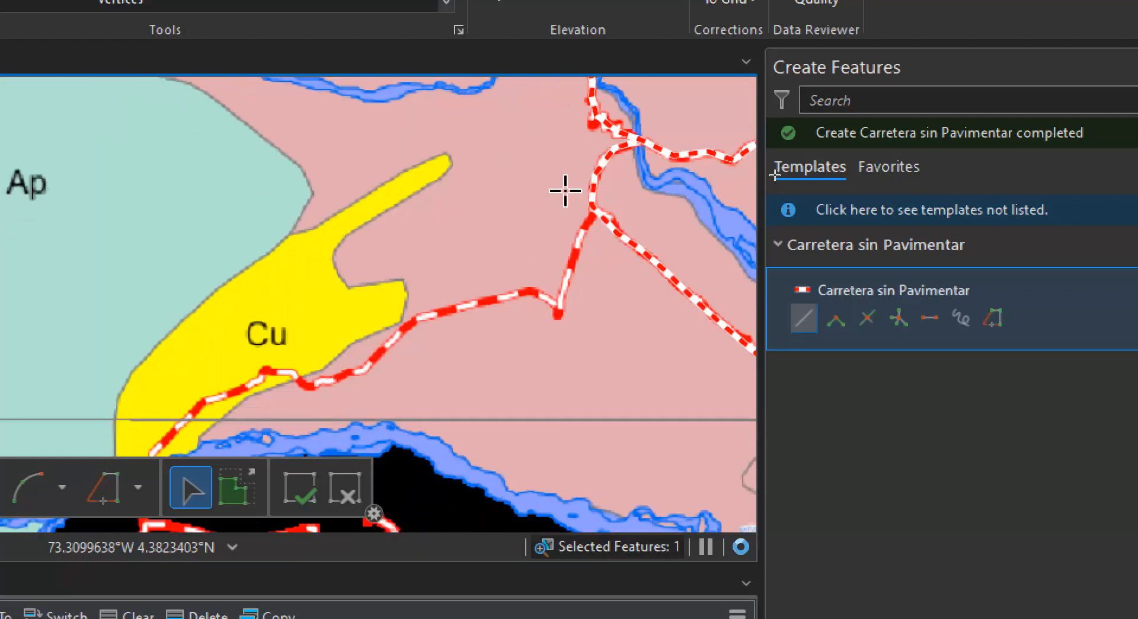
pyautogui.click(592, 208)
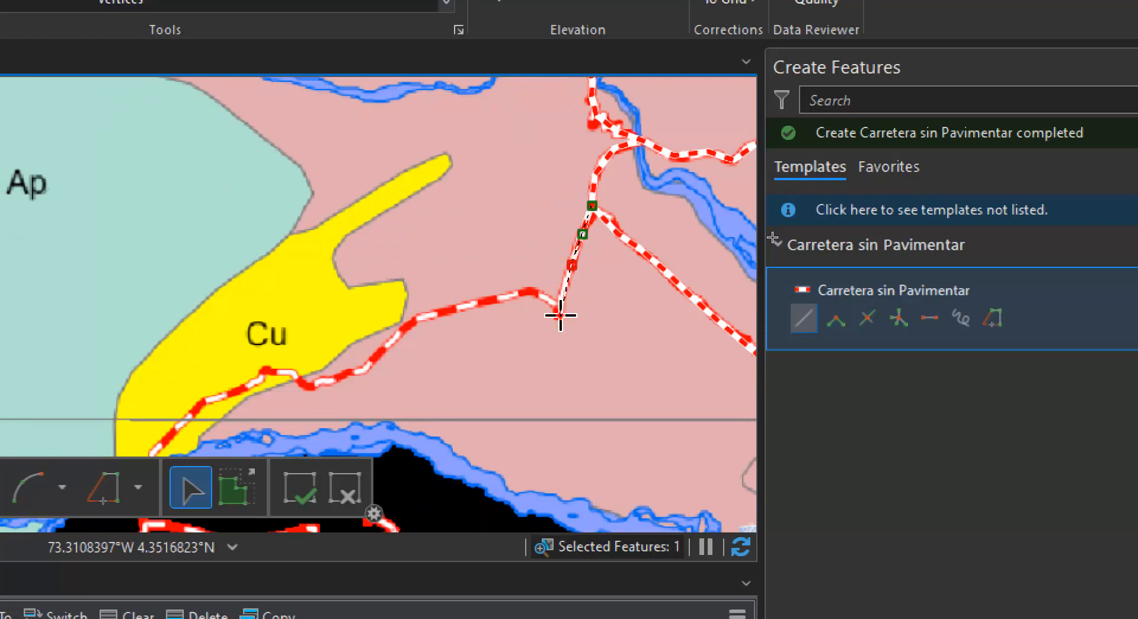
pyautogui.click(560, 315)
pyautogui.click(546, 296)
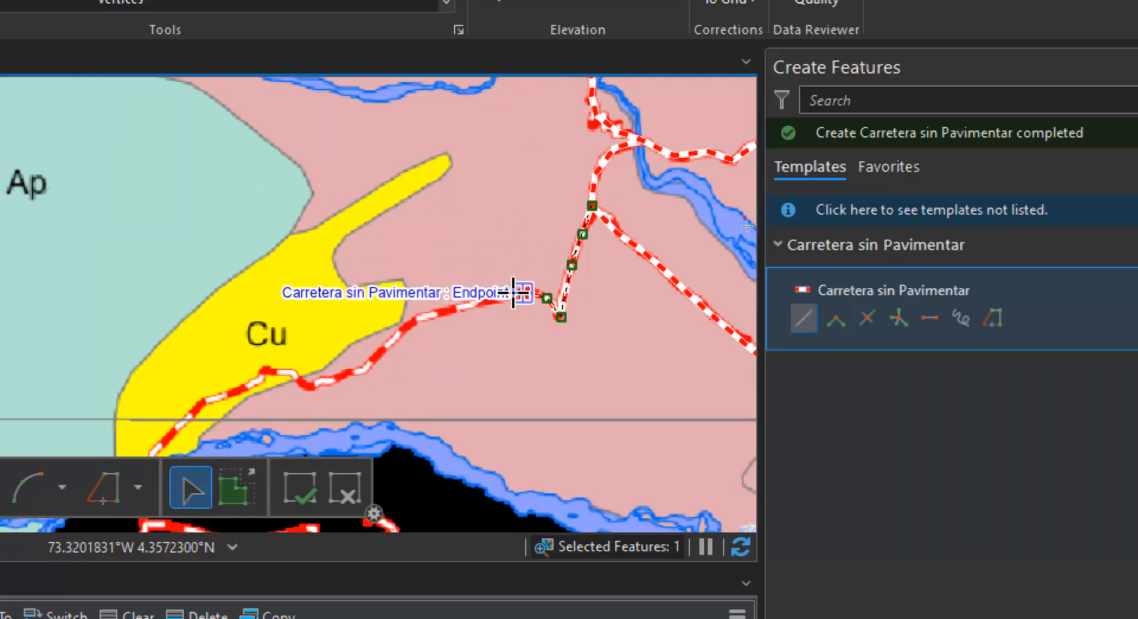
pyautogui.click(522, 294)
pyautogui.click(401, 328)
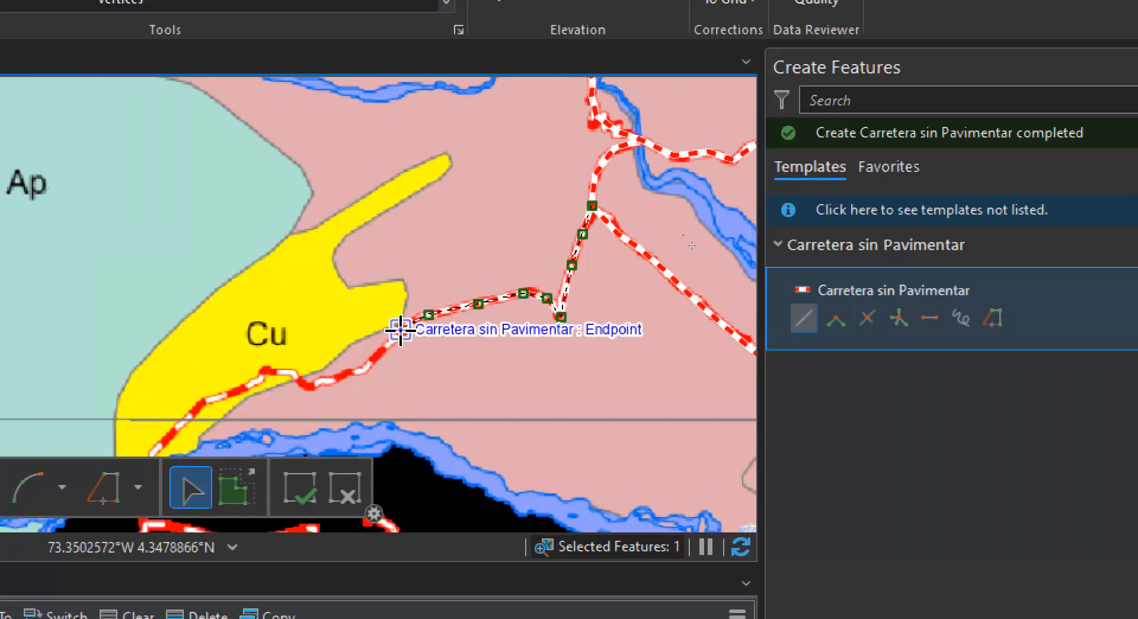
pyautogui.click(379, 354)
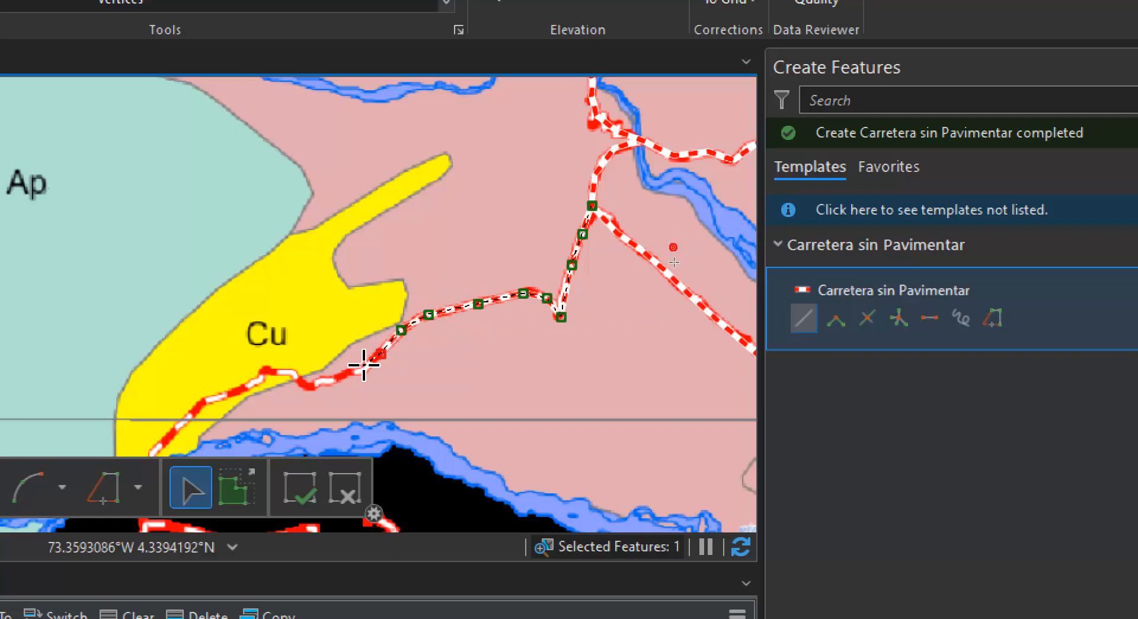
# Continue the line southwest through the yellow Cu zone, following the road's bends to the horizontal grid line
pyautogui.click(326, 379)
pyautogui.click(304, 386)
pyautogui.click(287, 375)
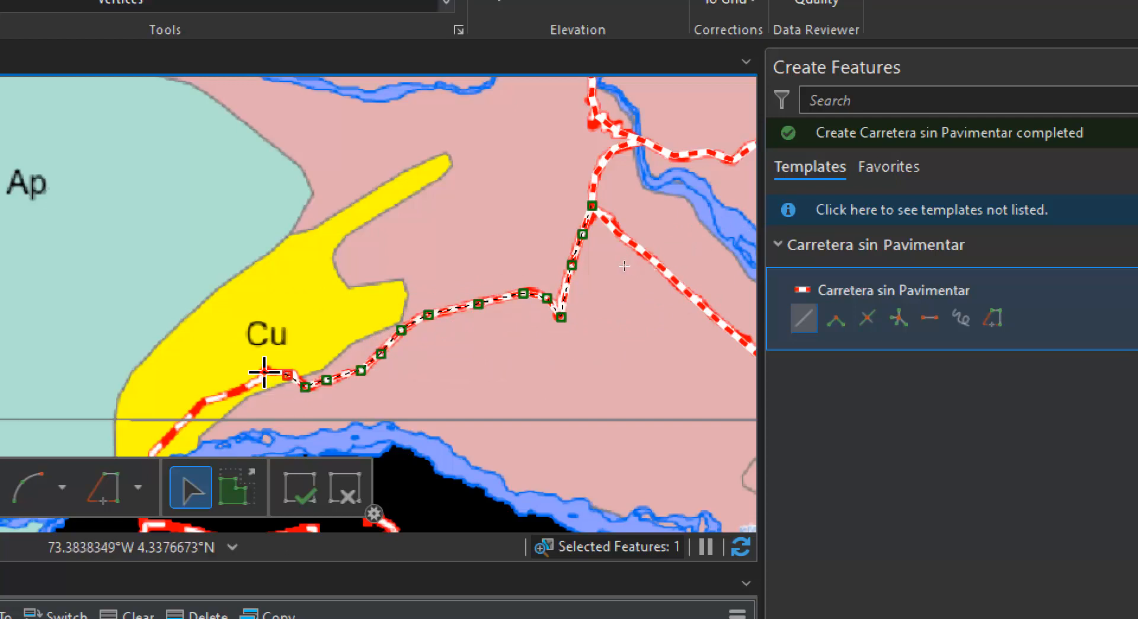
pyautogui.click(265, 372)
pyautogui.click(226, 395)
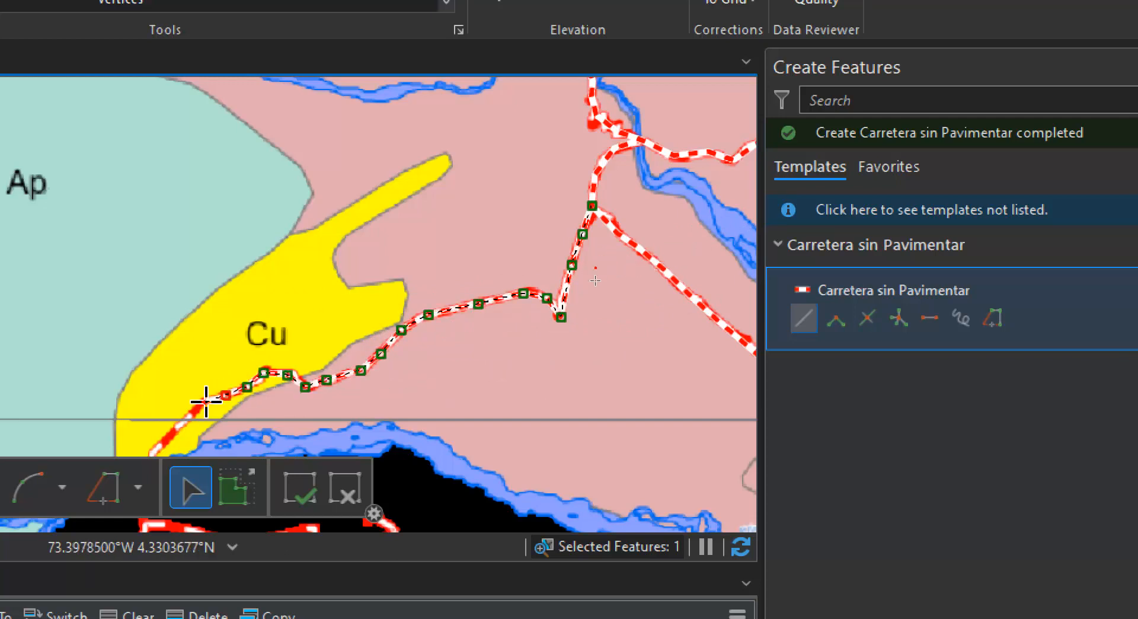
pyautogui.click(199, 405)
pyautogui.moveTo(198, 402)
pyautogui.mouseDown()
pyautogui.moveTo(368, 318)
pyautogui.moveTo(493, 200)
pyautogui.mouseUp()
pyautogui.click(481, 209)
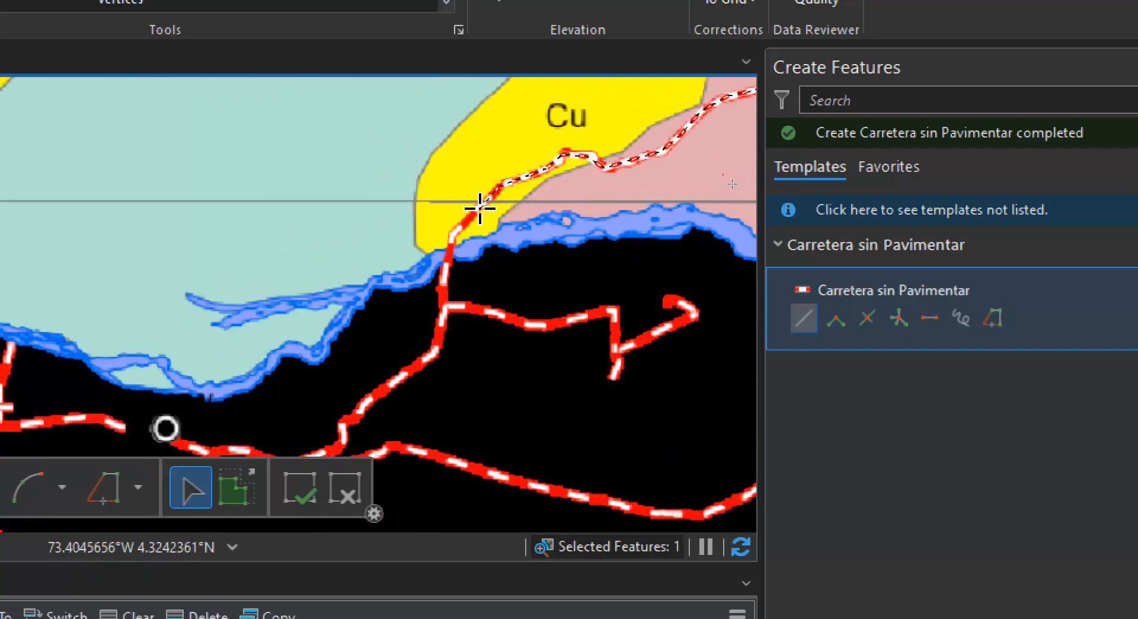
# Continue the line south across the river and east along the side road, finishing it at the southern tip of the branch
pyautogui.click(455, 229)
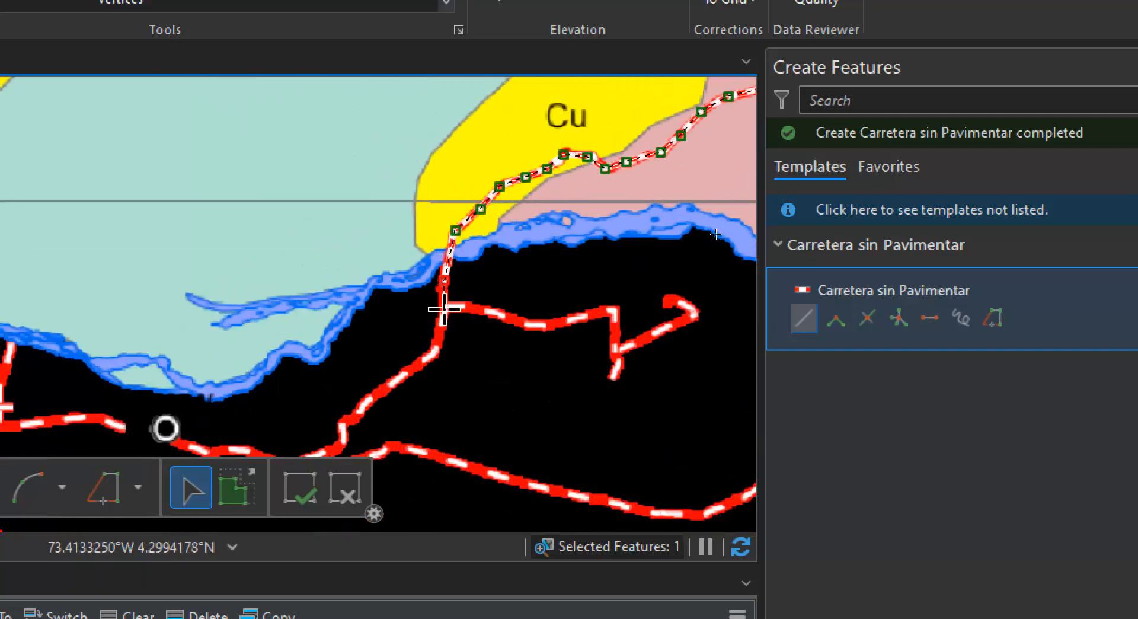
pyautogui.click(445, 282)
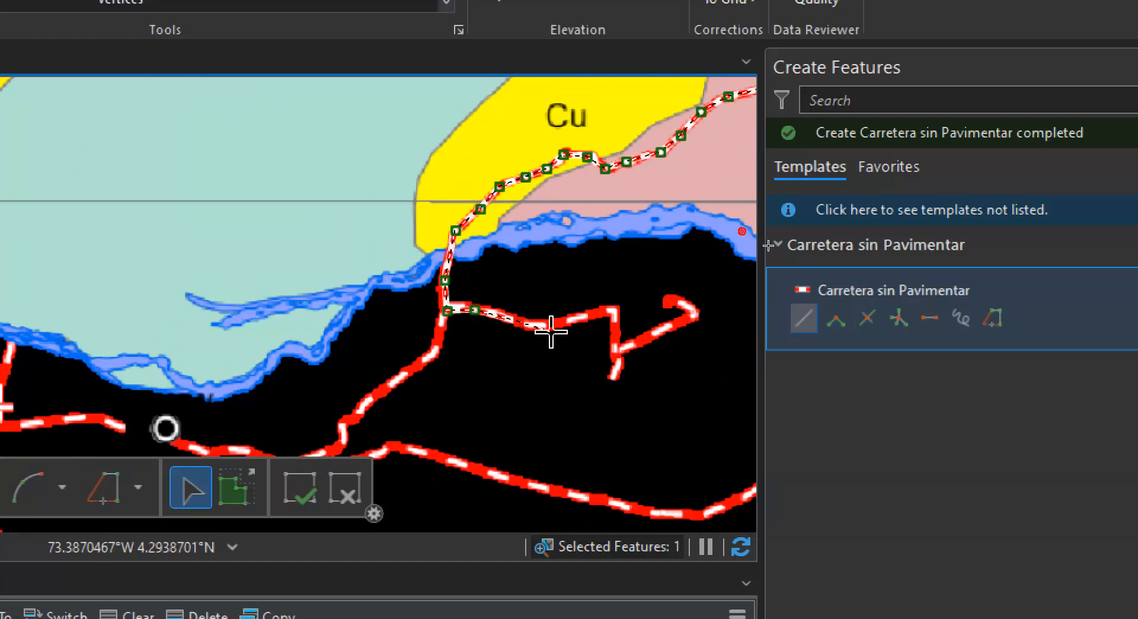
pyautogui.click(518, 322)
pyautogui.click(613, 310)
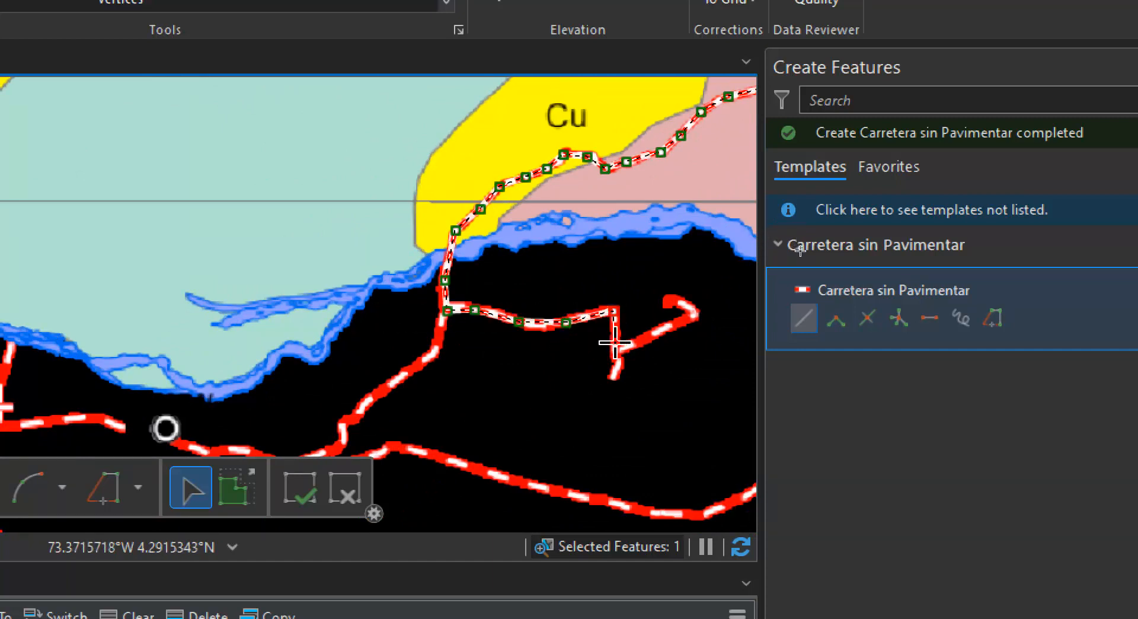
pyautogui.doubleClick(614, 373)
# Digitize the short hooked branch from its northern end southwest to the side road as a separate Carretera sin Pavimentar line
pyautogui.click(668, 295)
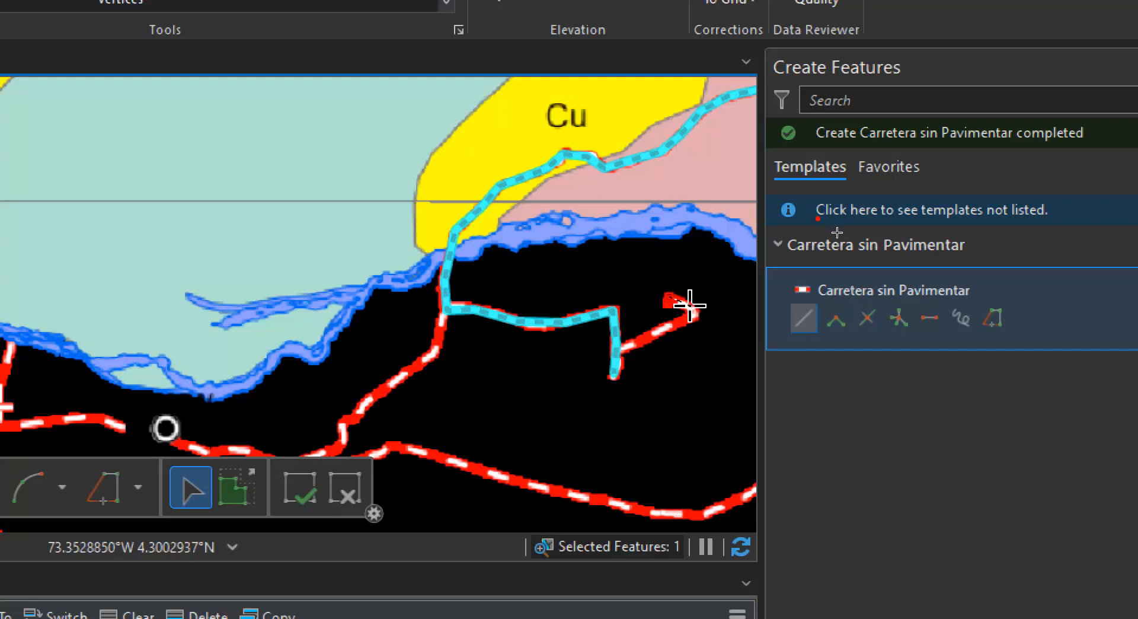
pyautogui.click(695, 314)
pyautogui.click(652, 334)
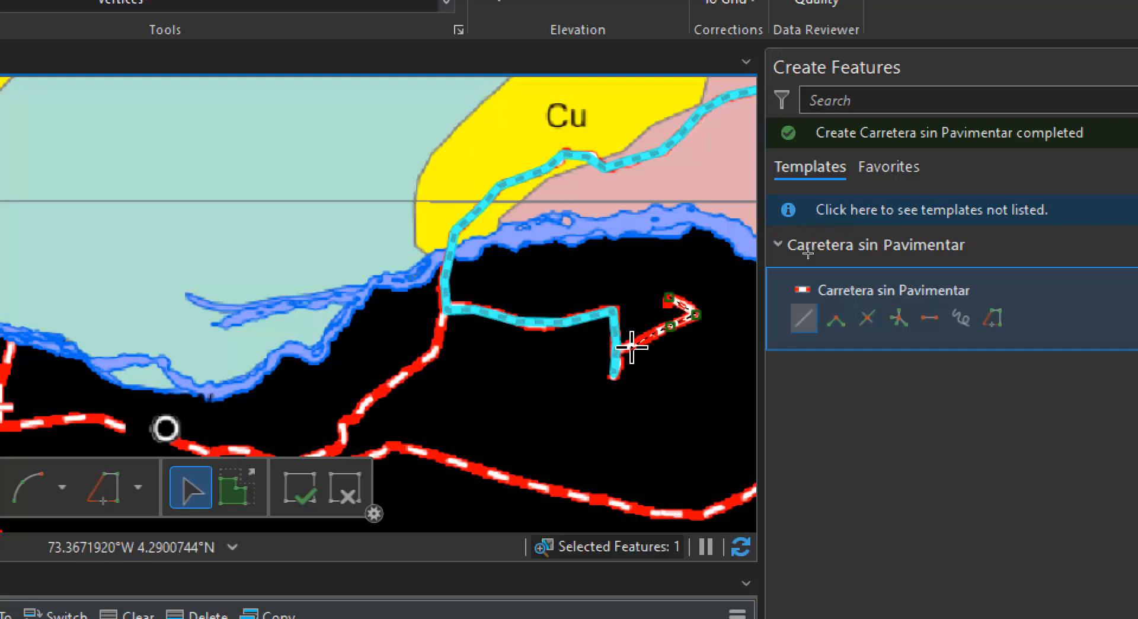
pyautogui.click(631, 346)
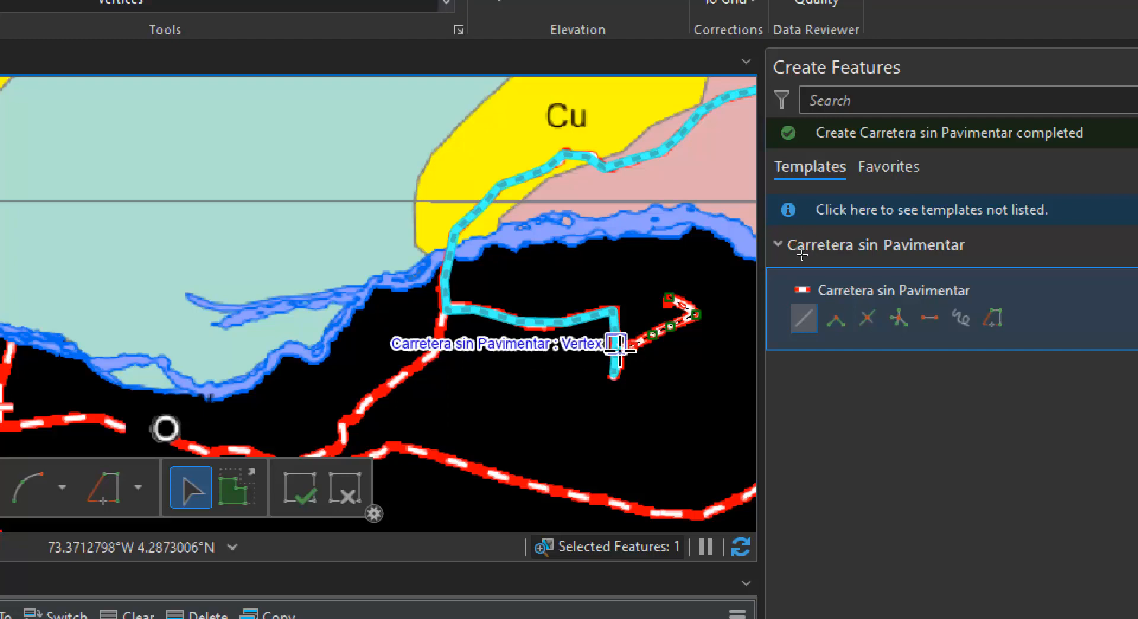
pyautogui.scroll(3, 616, 356)
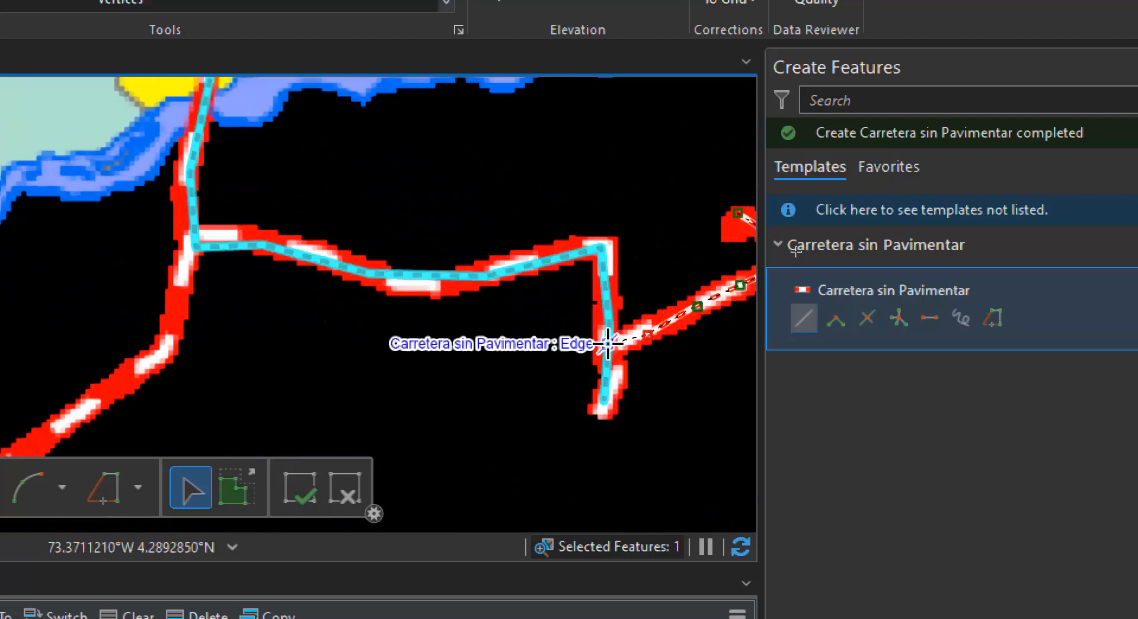
pyautogui.scroll(-5, 595, 344)
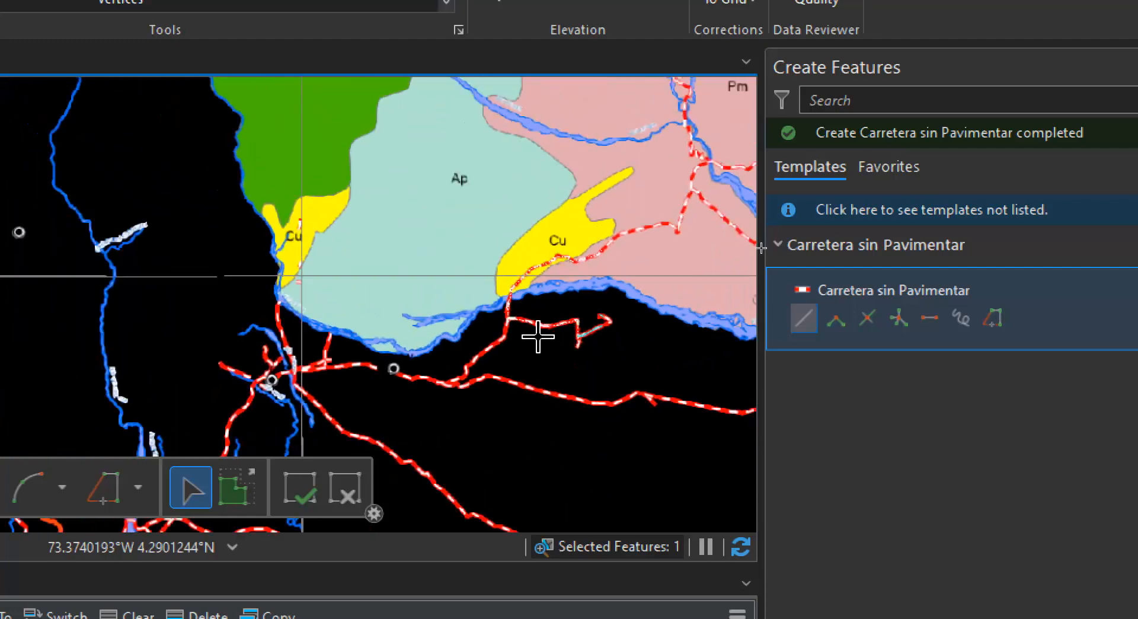
# Clear the feature selection and hide the MAPA_DE_USO_DEL_SUELO.tif layer so only the digitized roads are displayed
pyautogui.moveTo(565, 366); pyautogui.dragTo(320, 243)
pyautogui.scroll(-4, 440, 237)
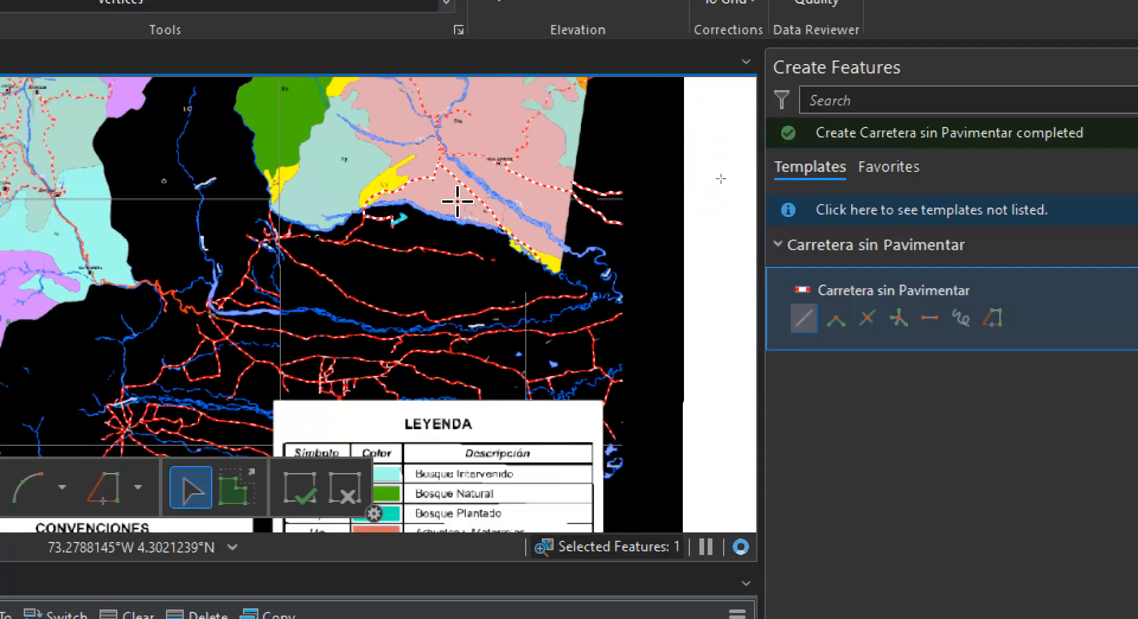
pyautogui.moveTo(400, 190); pyautogui.dragTo(414, 320)
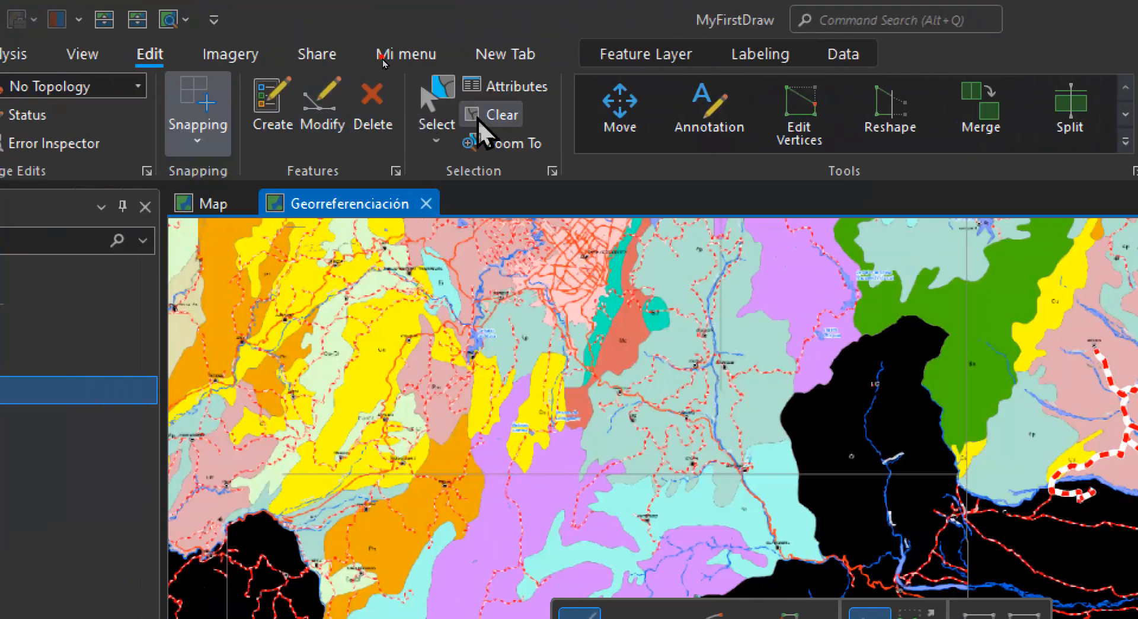
pyautogui.click(479, 122)
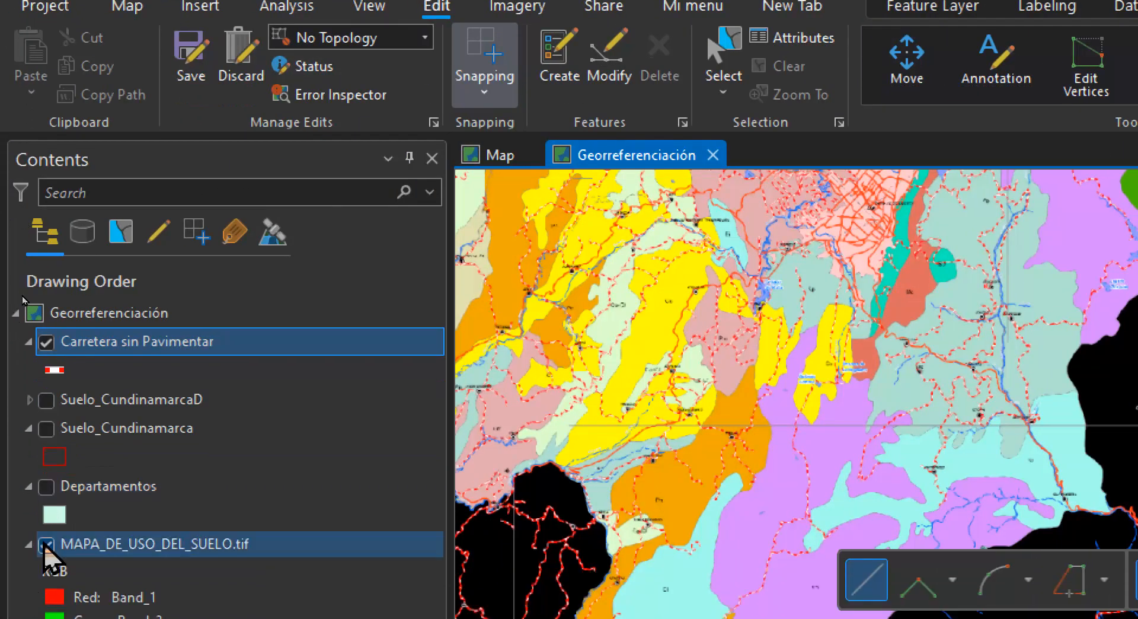
pyautogui.click(46, 544)
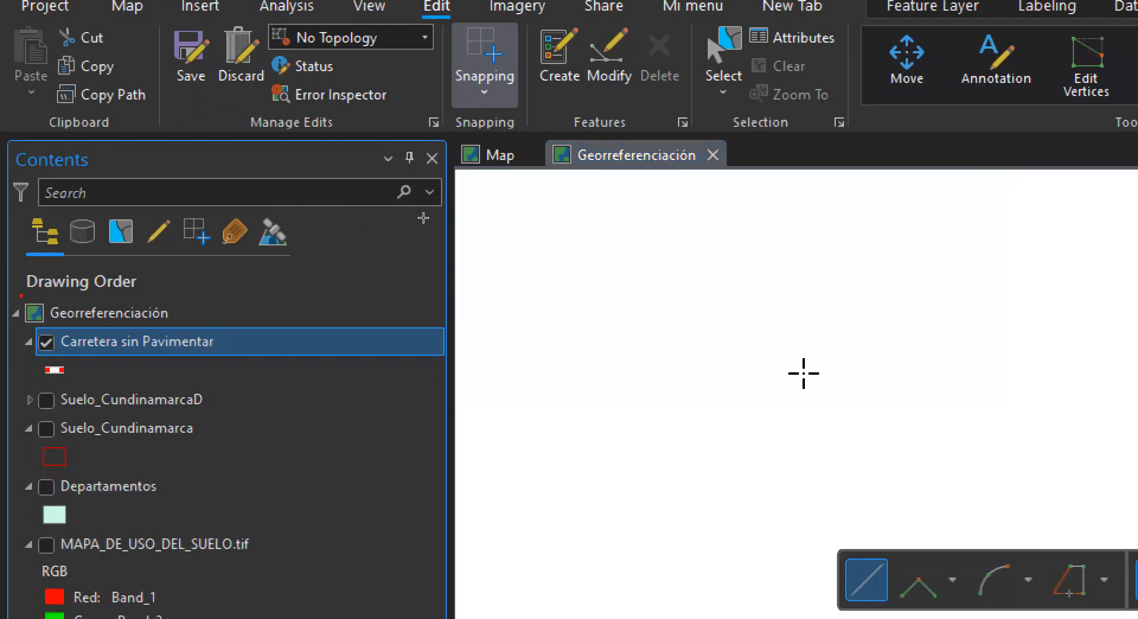
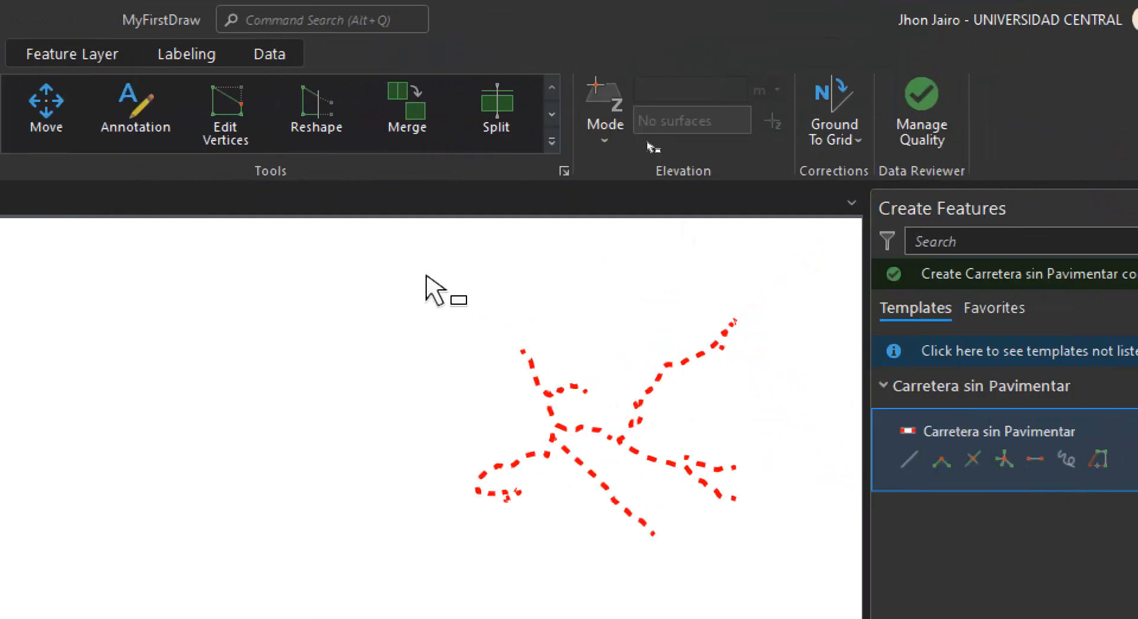
# Select all the digitized road lines and merge them, preserving the feature with Id 1 and Nombre Carretera sin Pavimentar
pyautogui.moveTo(427, 277); pyautogui.dragTo(844, 593)
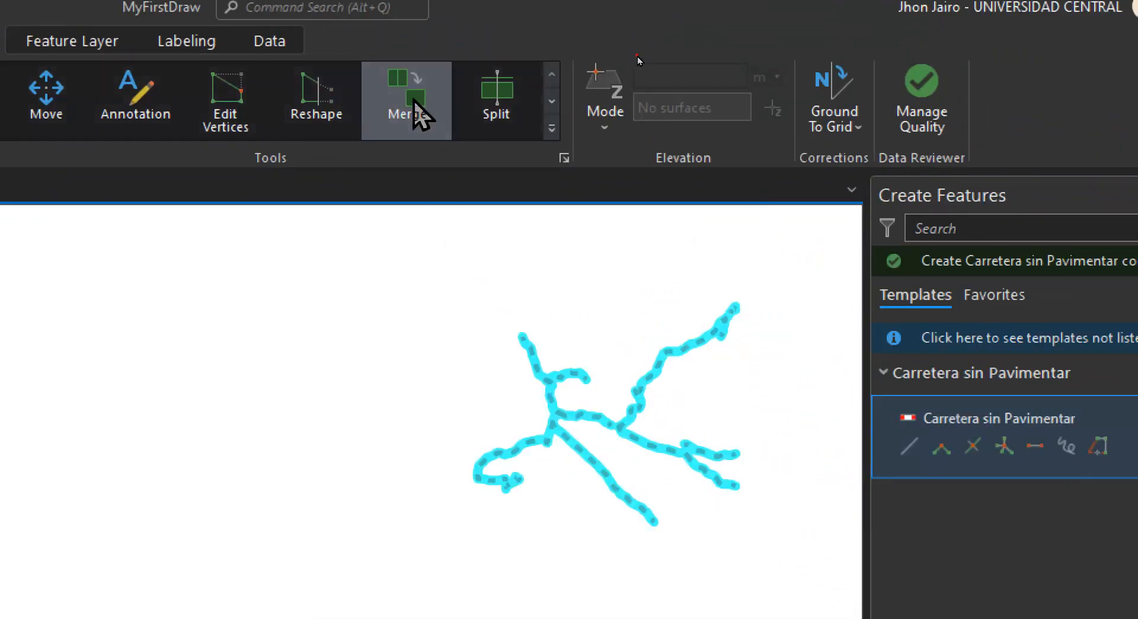
pyautogui.click(413, 106)
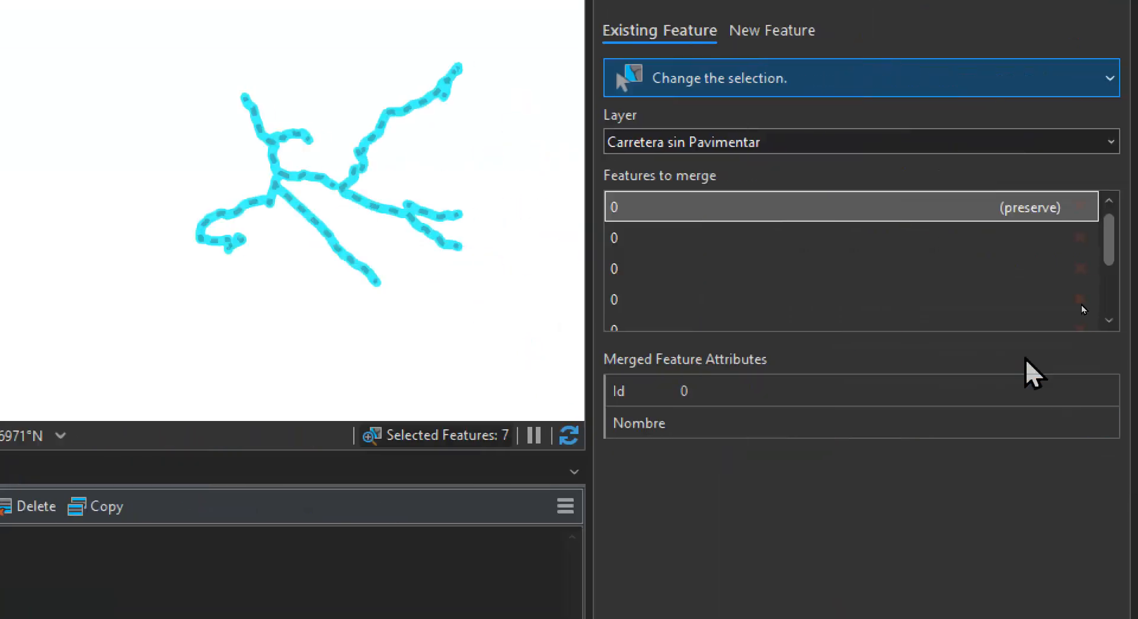
pyautogui.click(631, 299)
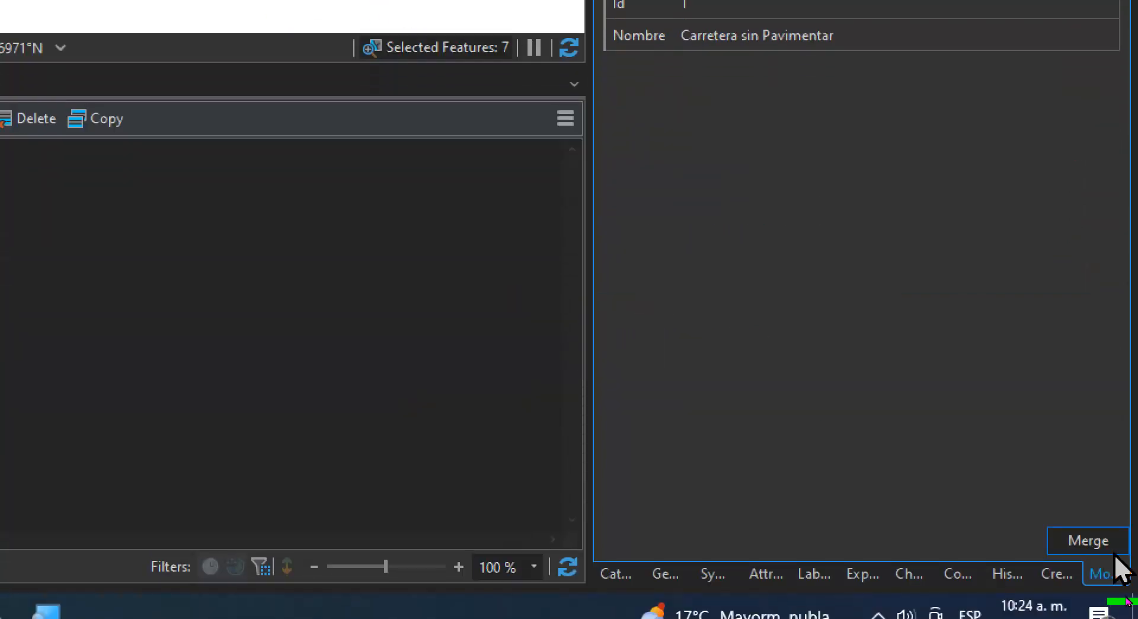
pyautogui.click(1097, 542)
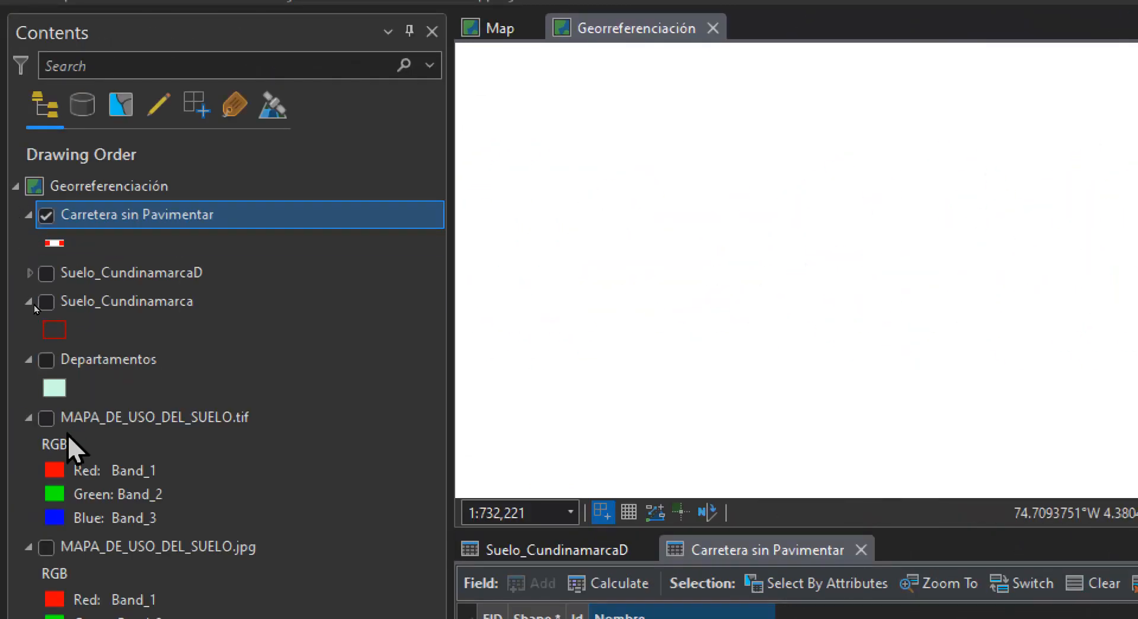
# Display the Suelo_CundinamarcaD layer and clear the feature selection to view the merged road beside the land-use polygons
pyautogui.click(46, 273)
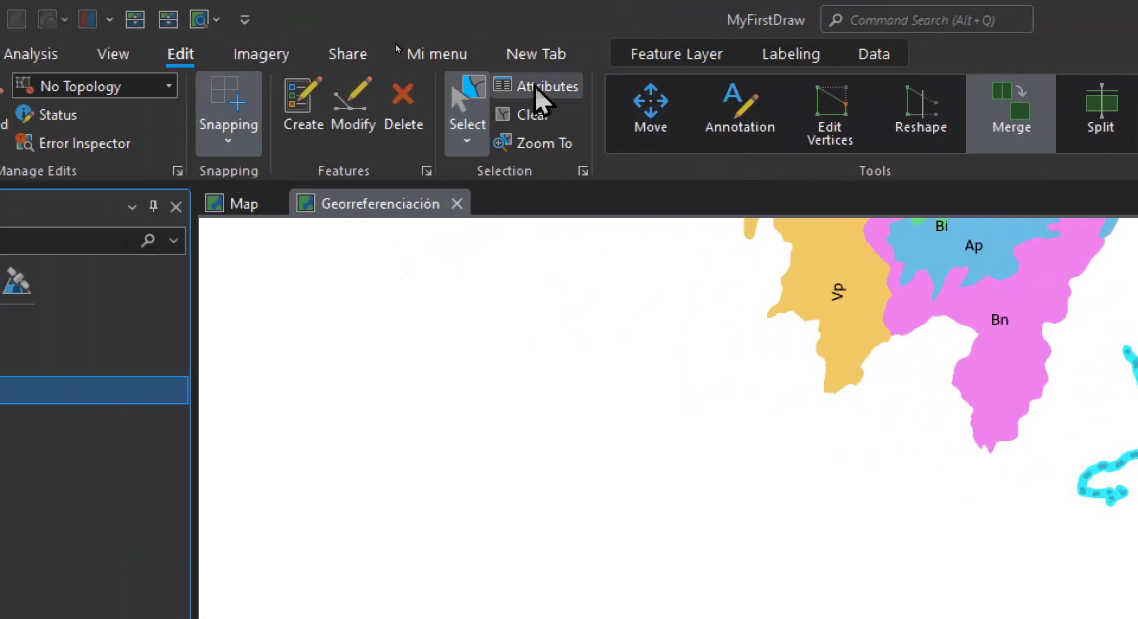
pyautogui.click(533, 116)
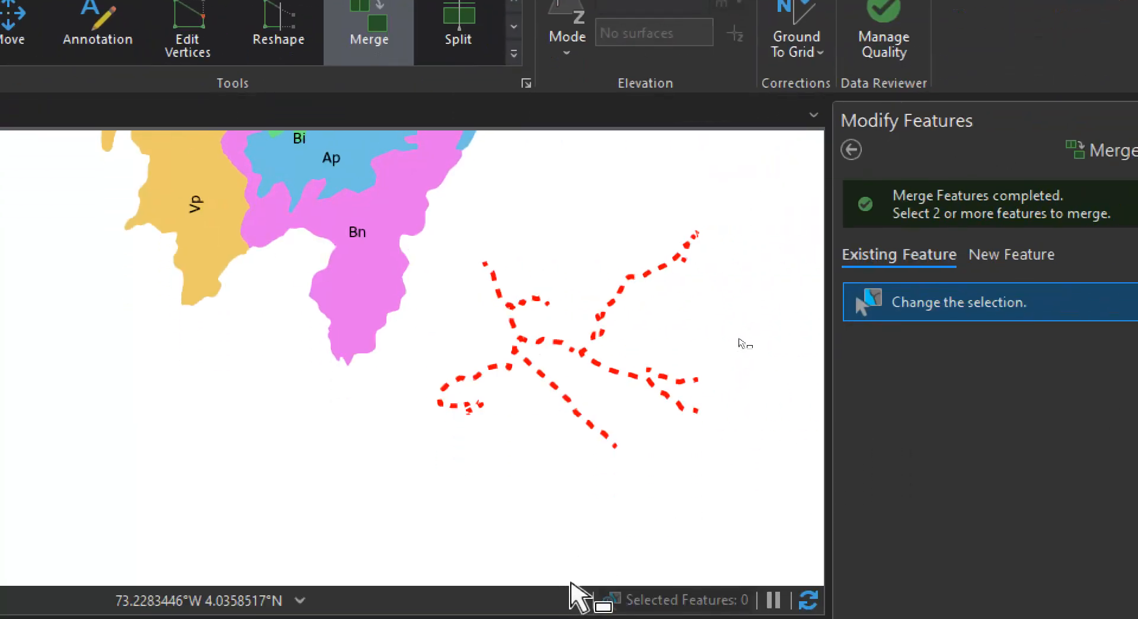
pyautogui.scroll(3, 611, 365)
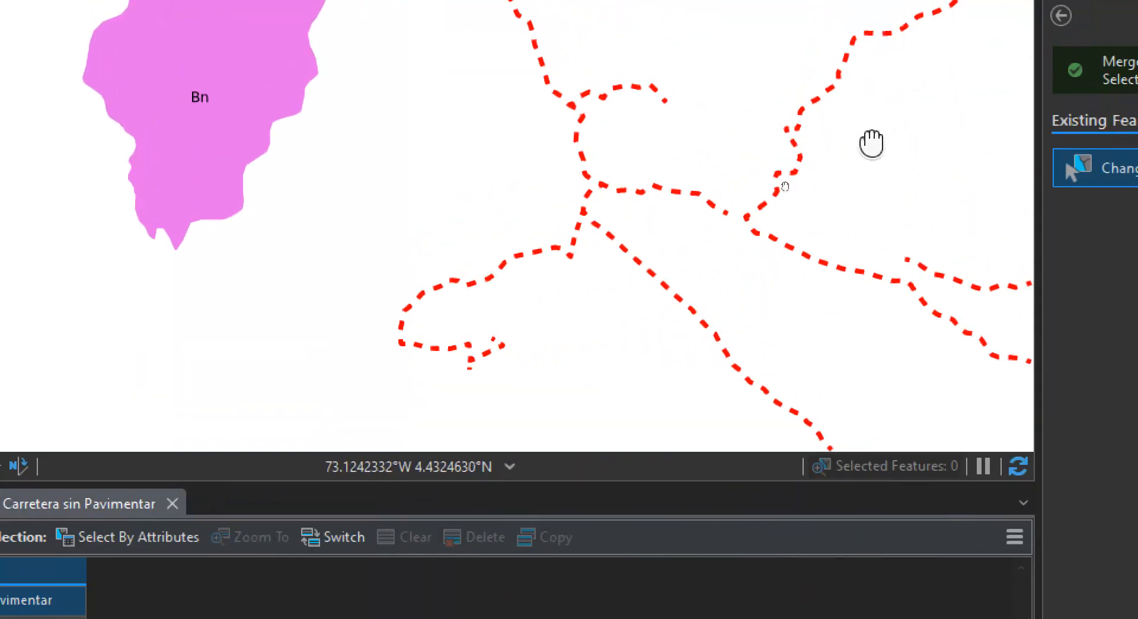
pyautogui.moveTo(871, 142); pyautogui.dragTo(609, 179)
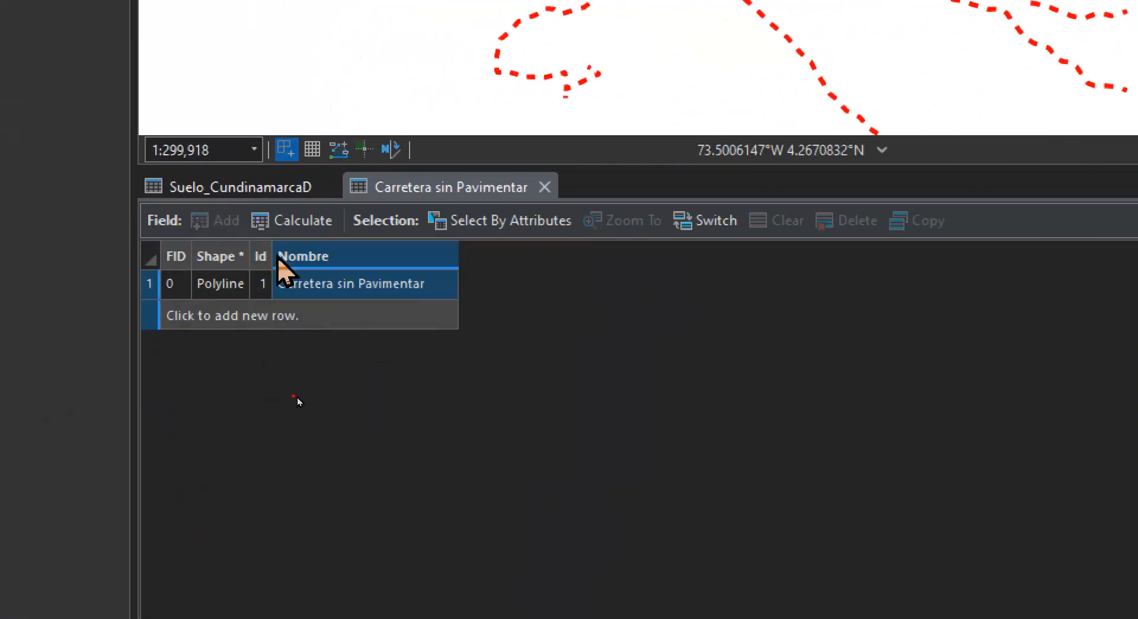
# Widen the Id column in the Carretera sin Pavimentar table and save all edits
pyautogui.click(297, 257)
pyautogui.moveTo(272, 257); pyautogui.dragTo(298, 257)
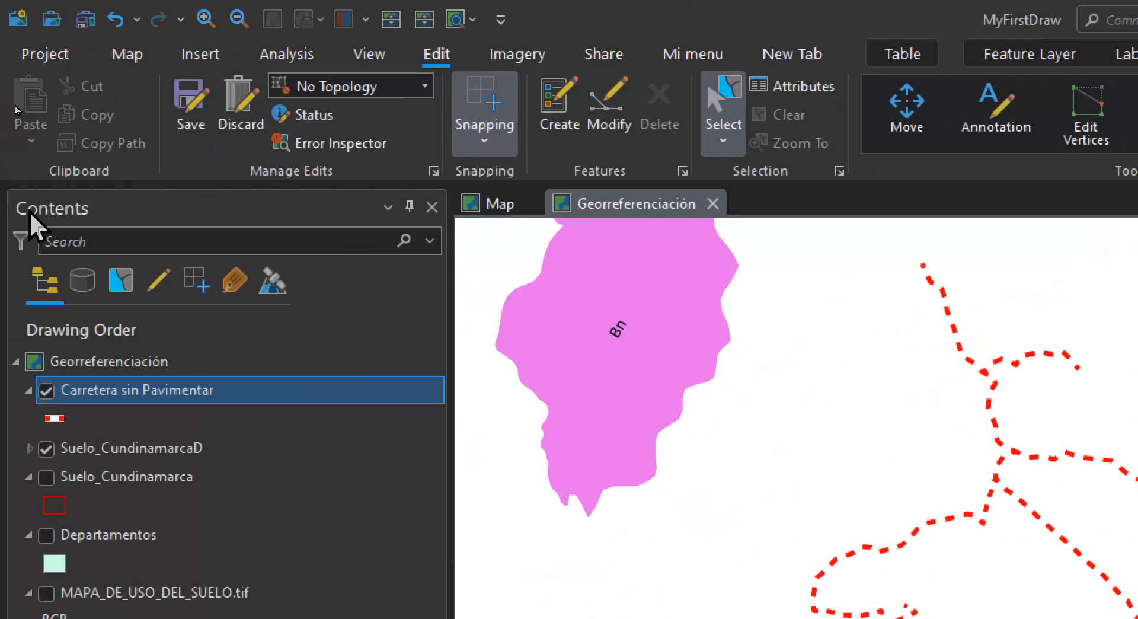
pyautogui.click(190, 102)
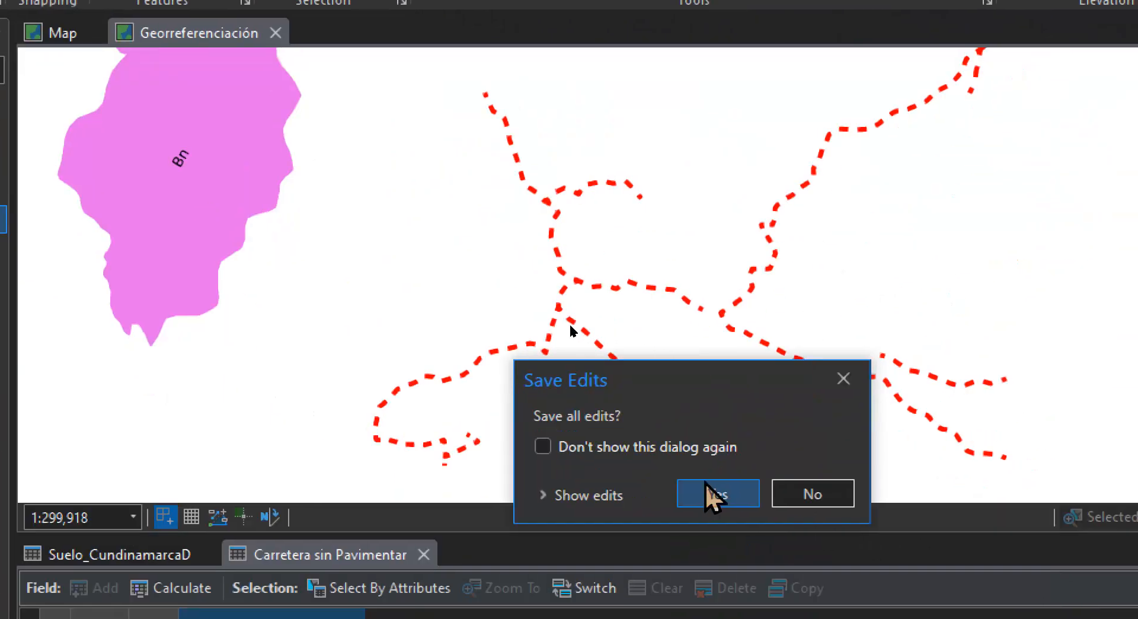
pyautogui.click(711, 489)
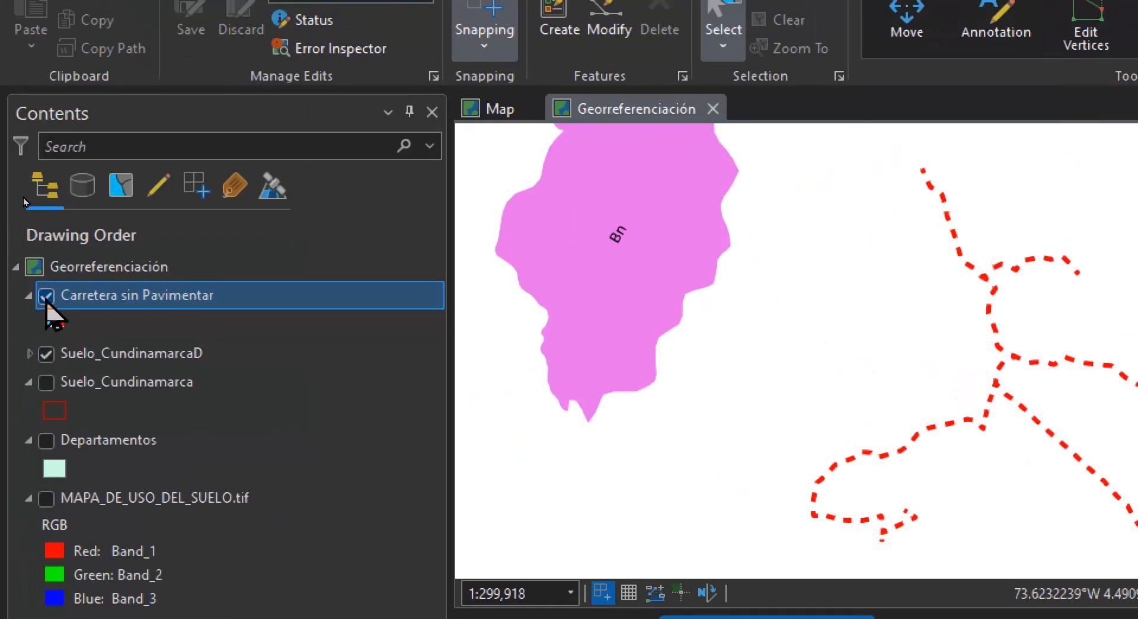
# Display the MAPA_DE_USO_DEL_SUELO.tif layer and examine the air transport symbols in its Convenciones box
pyautogui.click(47, 480)
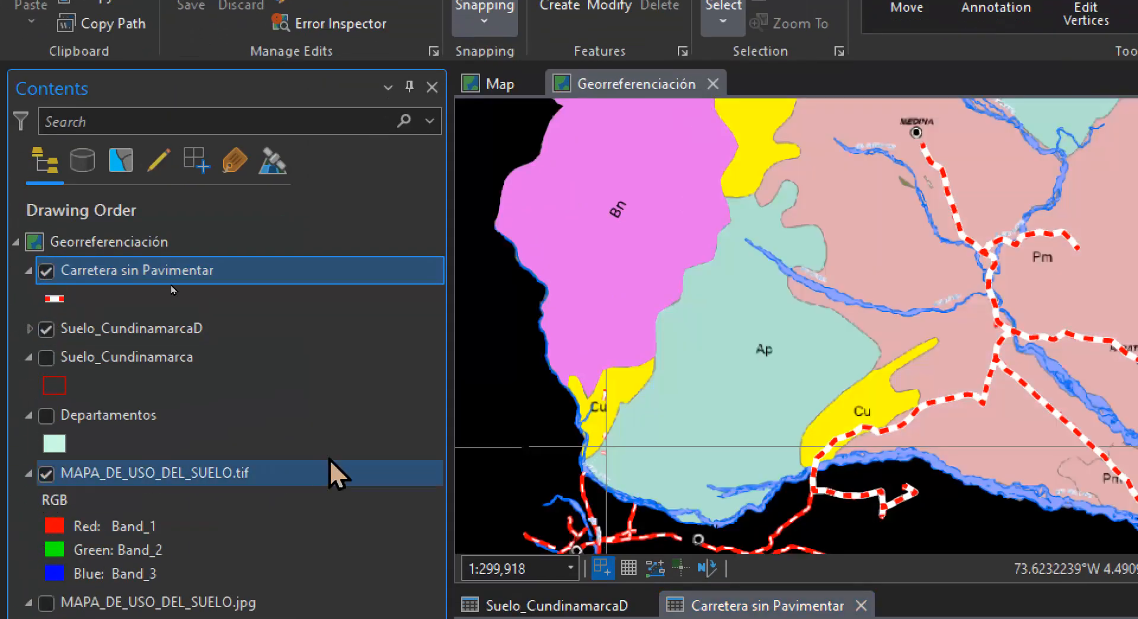
pyautogui.moveTo(984, 408); pyautogui.dragTo(632, 119)
pyautogui.moveTo(865, 538); pyautogui.dragTo(928, 68)
pyautogui.scroll(-5, 648, 348)
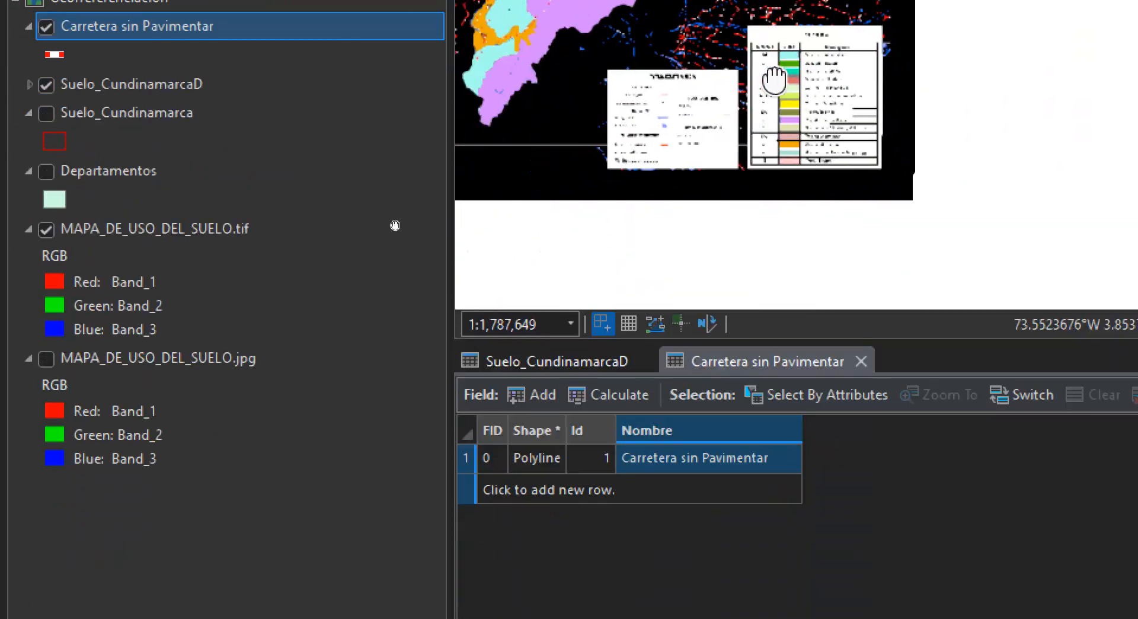
pyautogui.scroll(5, 737, 153)
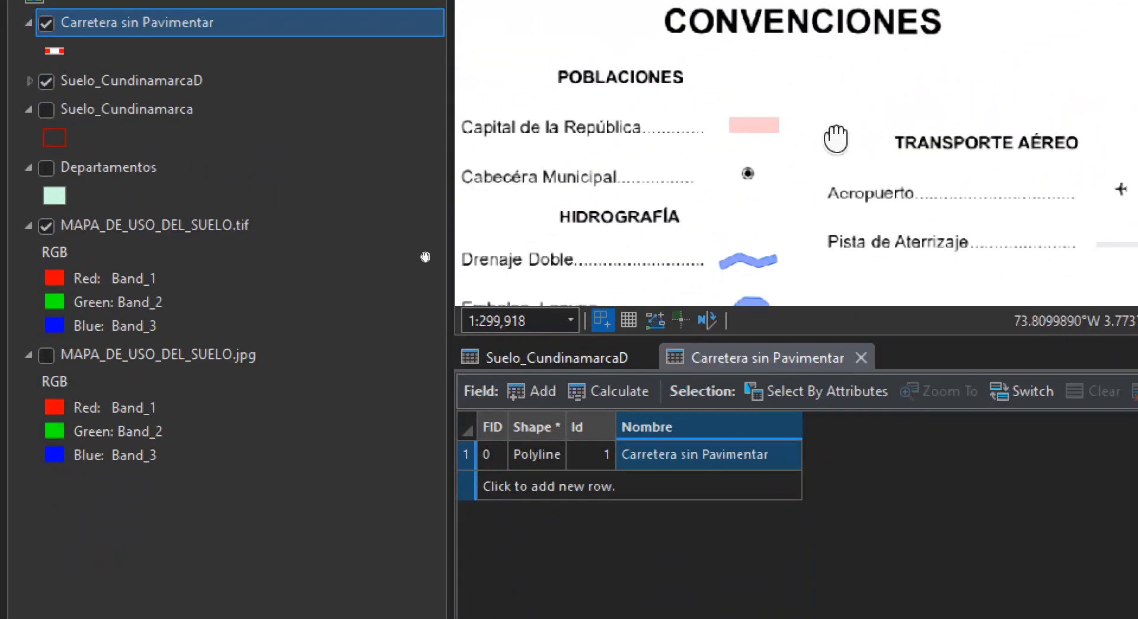
pyautogui.scroll(2, 706, 198)
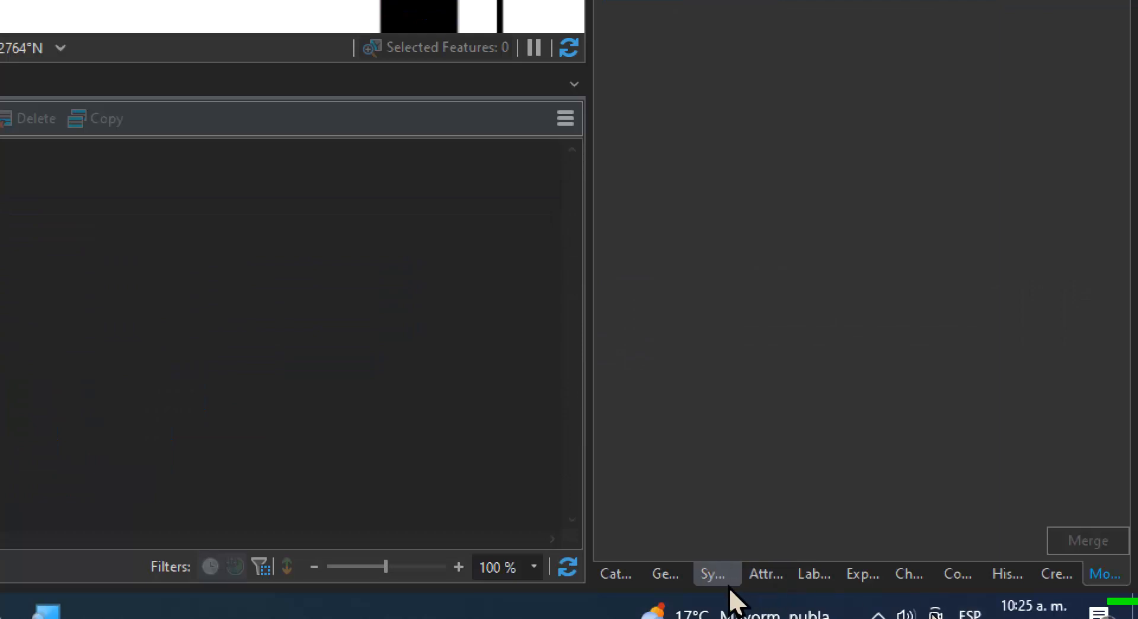
pyautogui.click(663, 573)
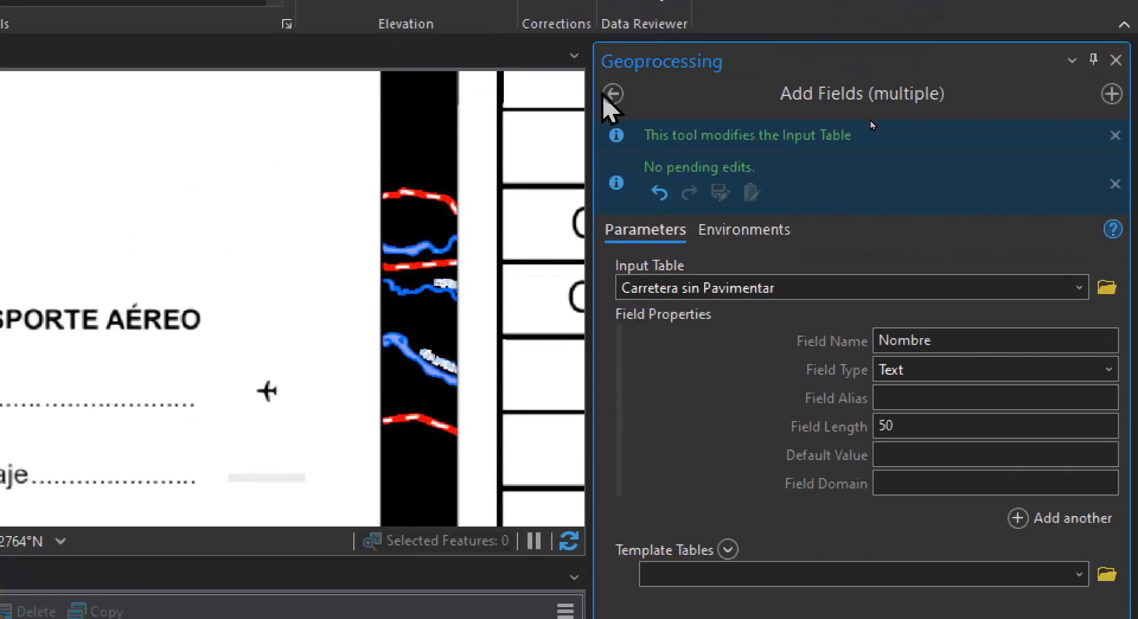
pyautogui.click(612, 93)
pyautogui.click(613, 93)
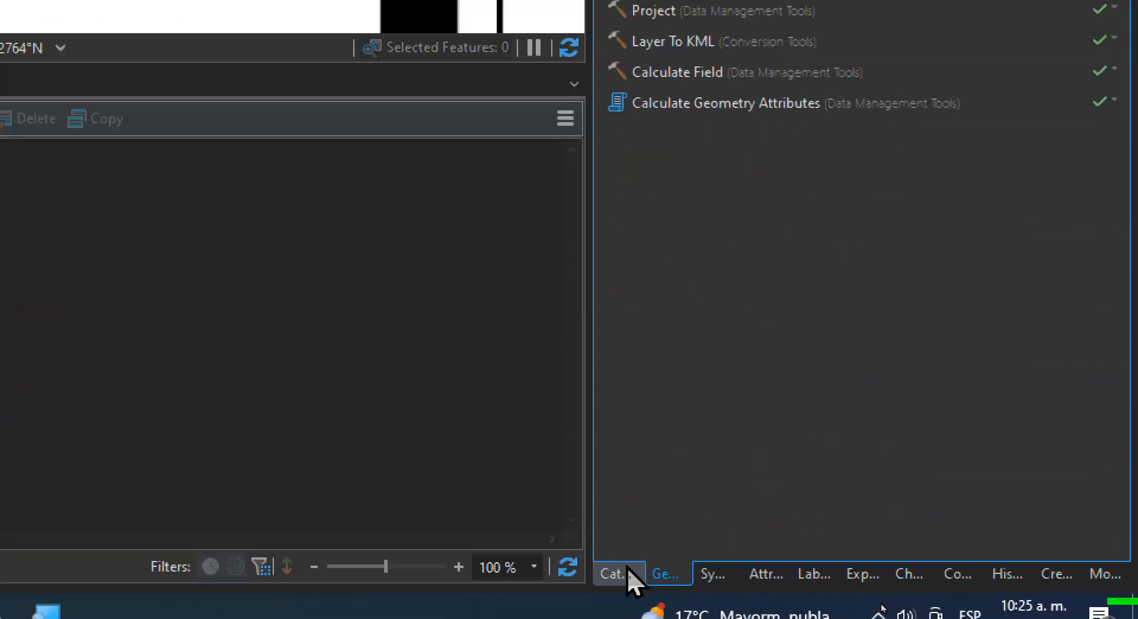
# Start a new shapefile in the USOS folder and name it Aeropuerto
pyautogui.click(628, 574)
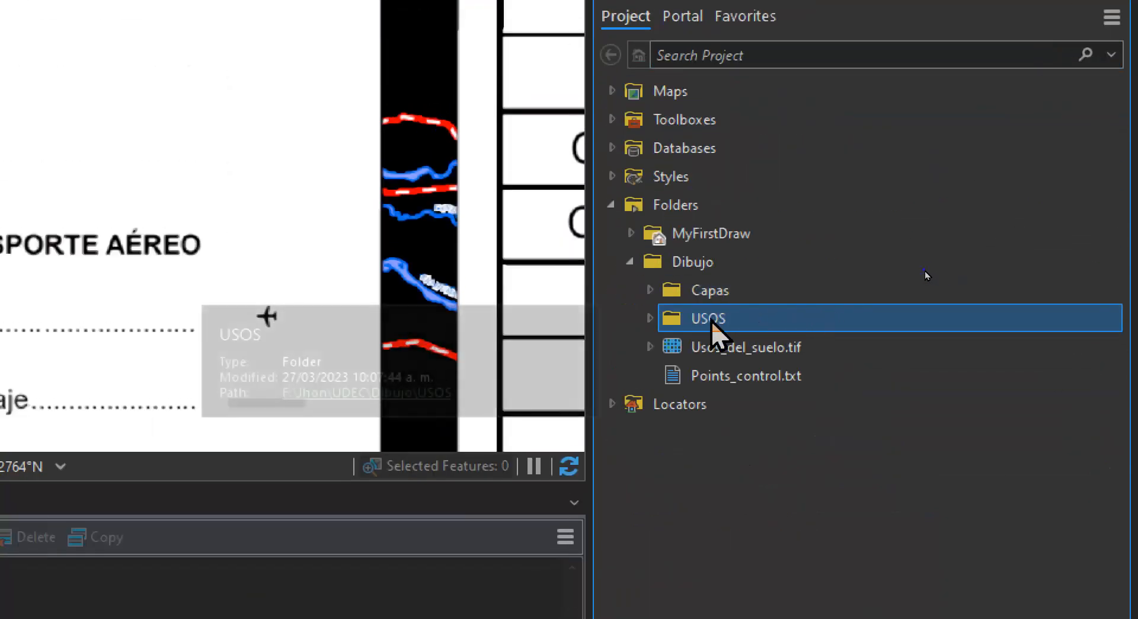
pyautogui.rightClick(710, 320)
pyautogui.moveTo(724, 322)
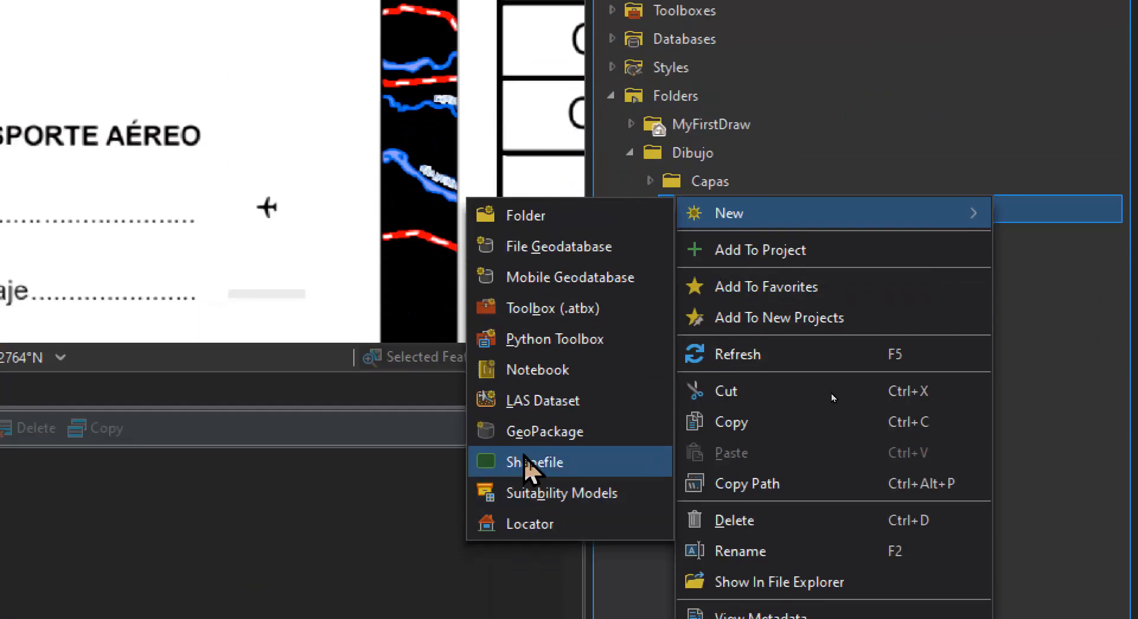
pyautogui.click(529, 572)
pyautogui.click(712, 260)
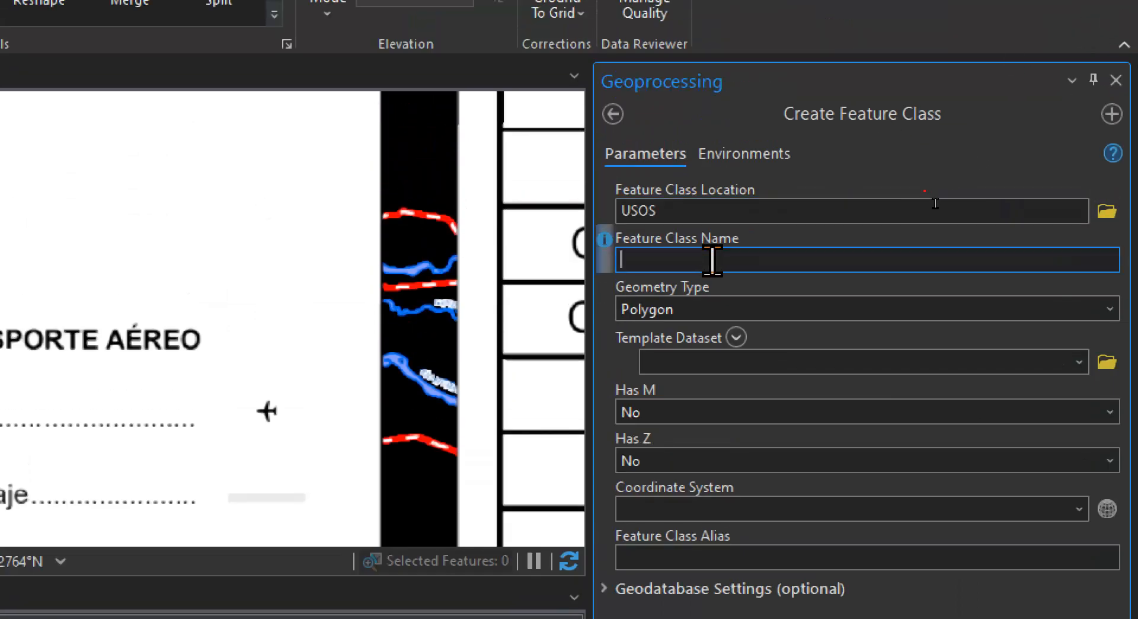
pyautogui.write('Aeropuerto')
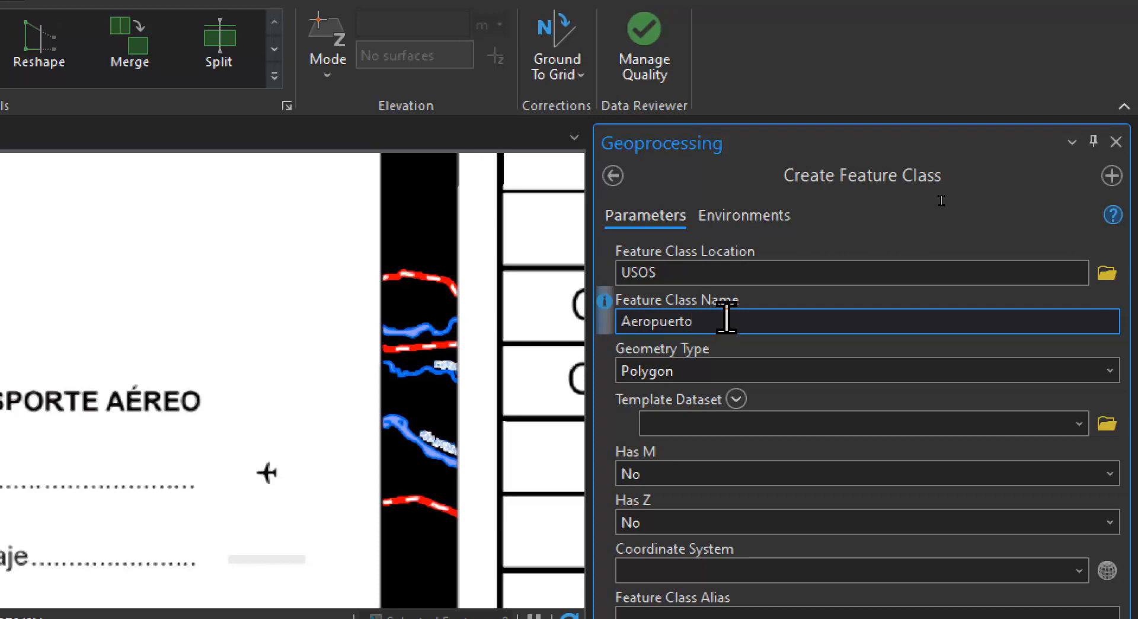
# Set the Aeropuerto geometry type to Point with the MAGNA-SIRGAS Origen-Nacional coordinate system and create the shapefile
pyautogui.click(1113, 371)
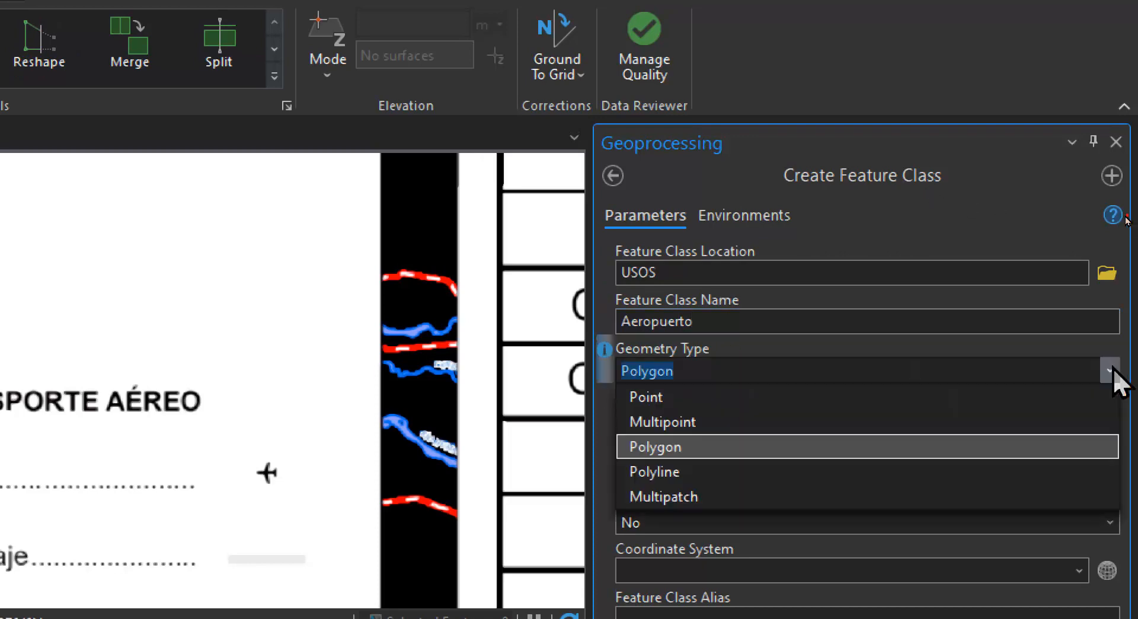
pyautogui.click(920, 400)
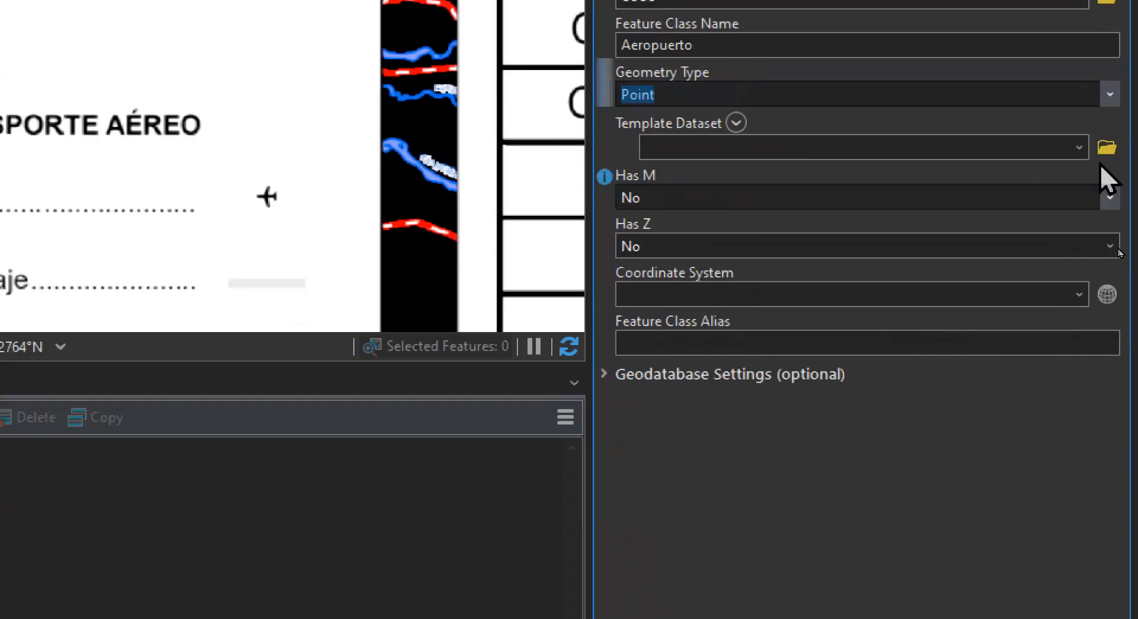
pyautogui.click(826, 571)
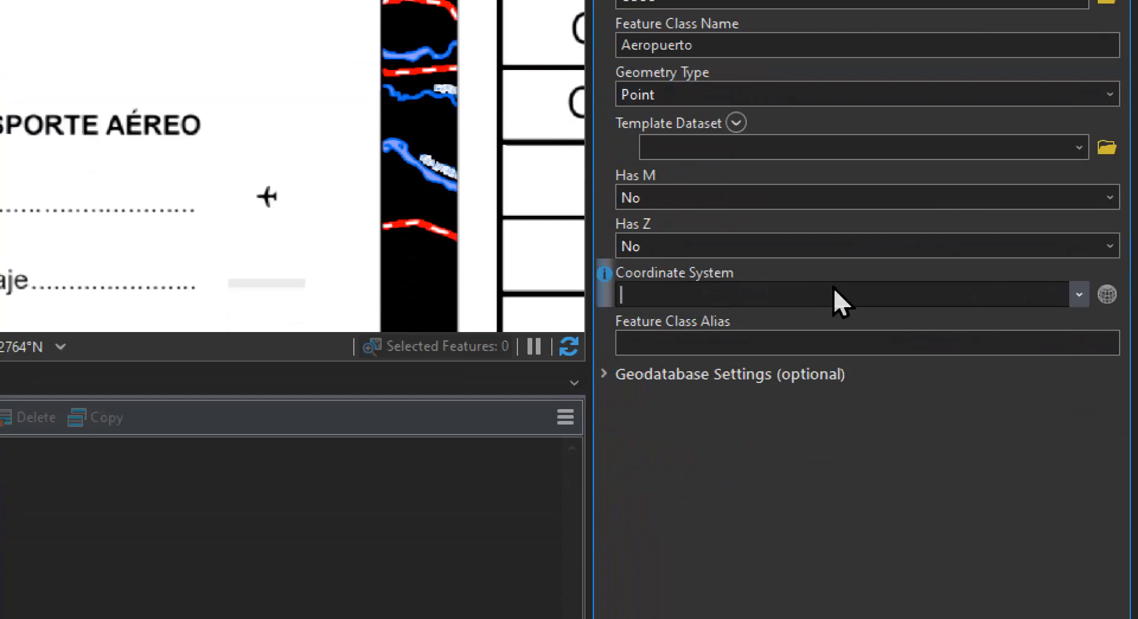
pyautogui.write('9377')
pyautogui.click(840, 362)
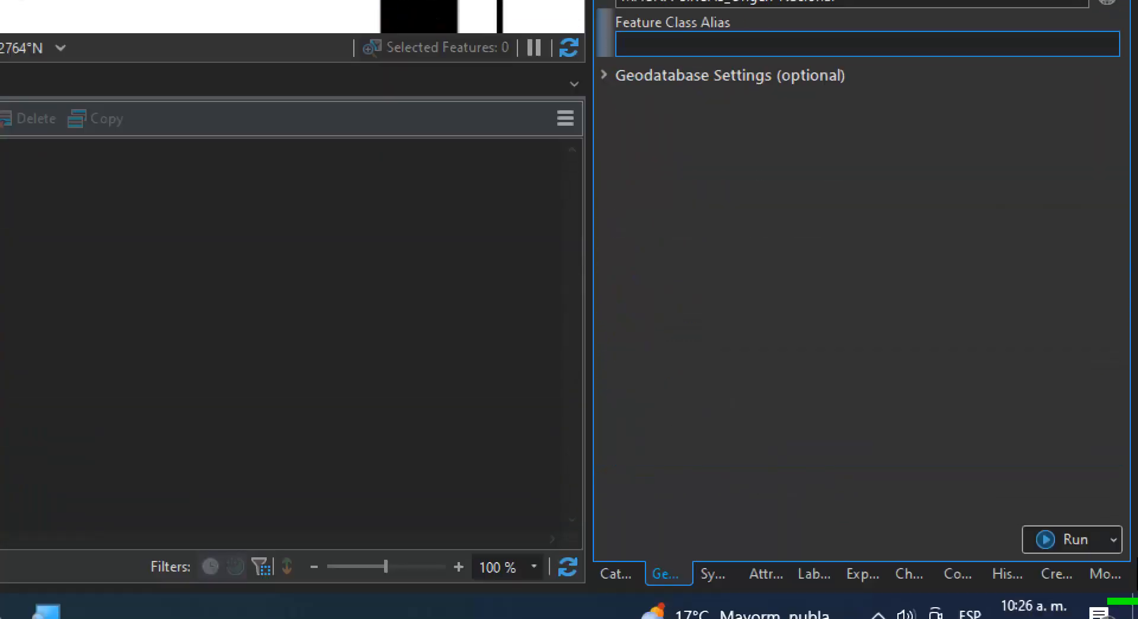
pyautogui.click(1067, 542)
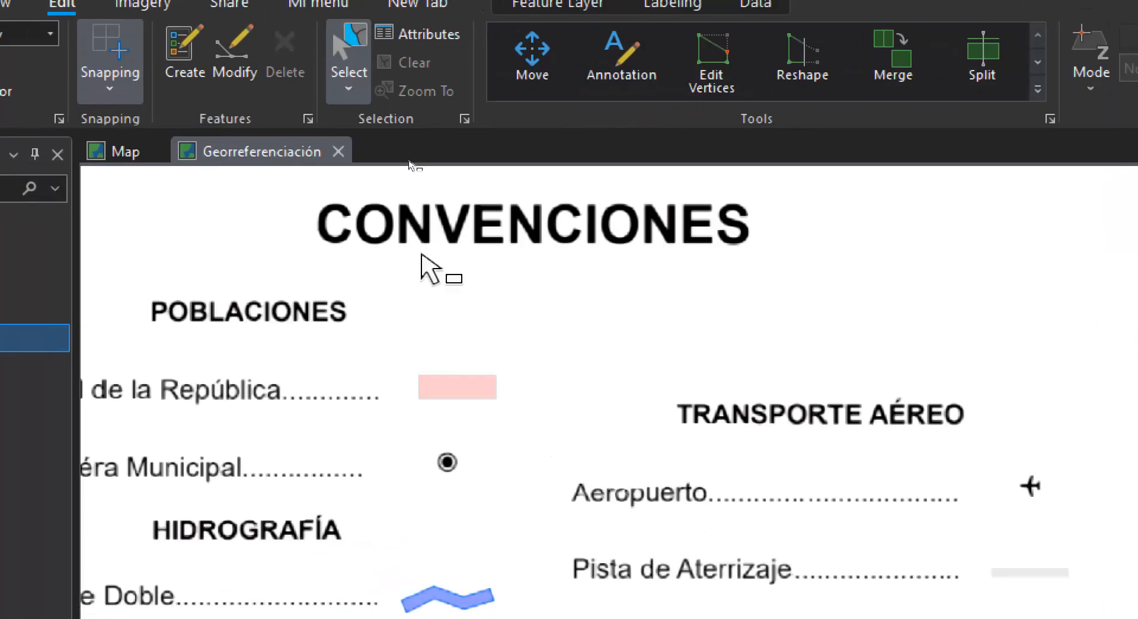
# Search the scanned map for airport symbols, checking the northeastern area and the southwestern area around Melgar
pyautogui.scroll(-5, 481, 373)
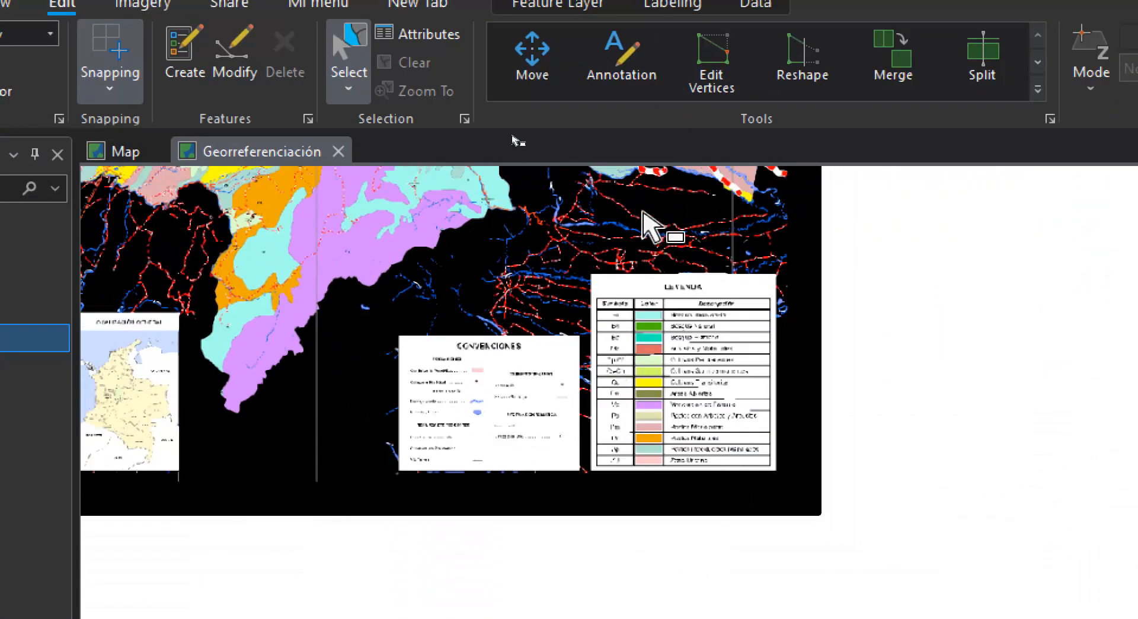
pyautogui.moveTo(655, 223); pyautogui.dragTo(557, 365)
pyautogui.scroll(6, 508, 281)
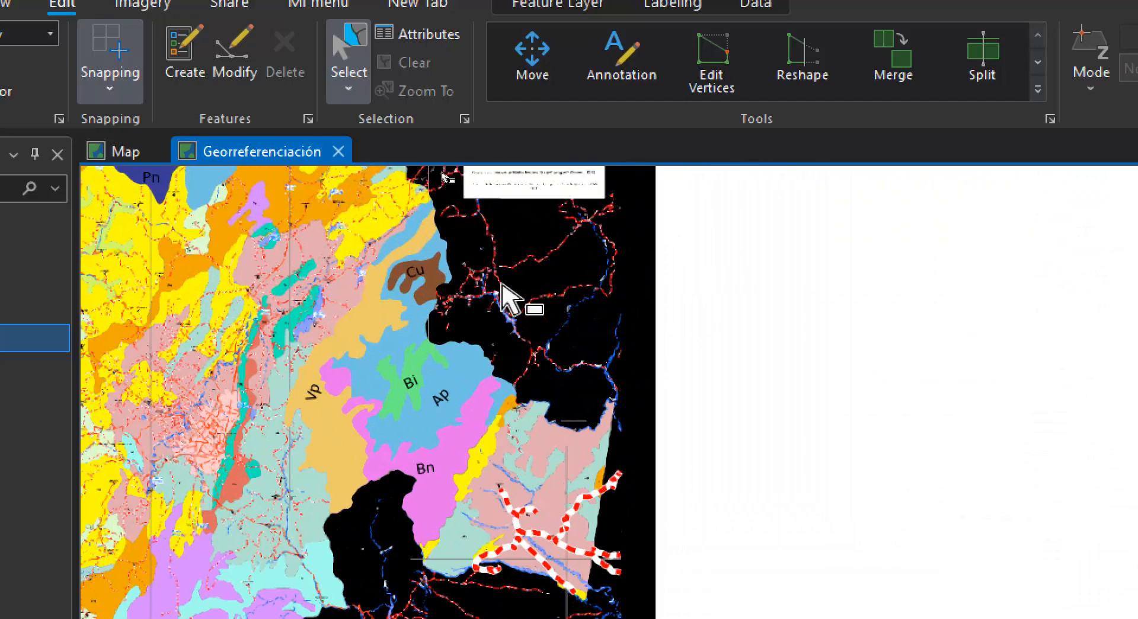
pyautogui.scroll(2, 502, 290)
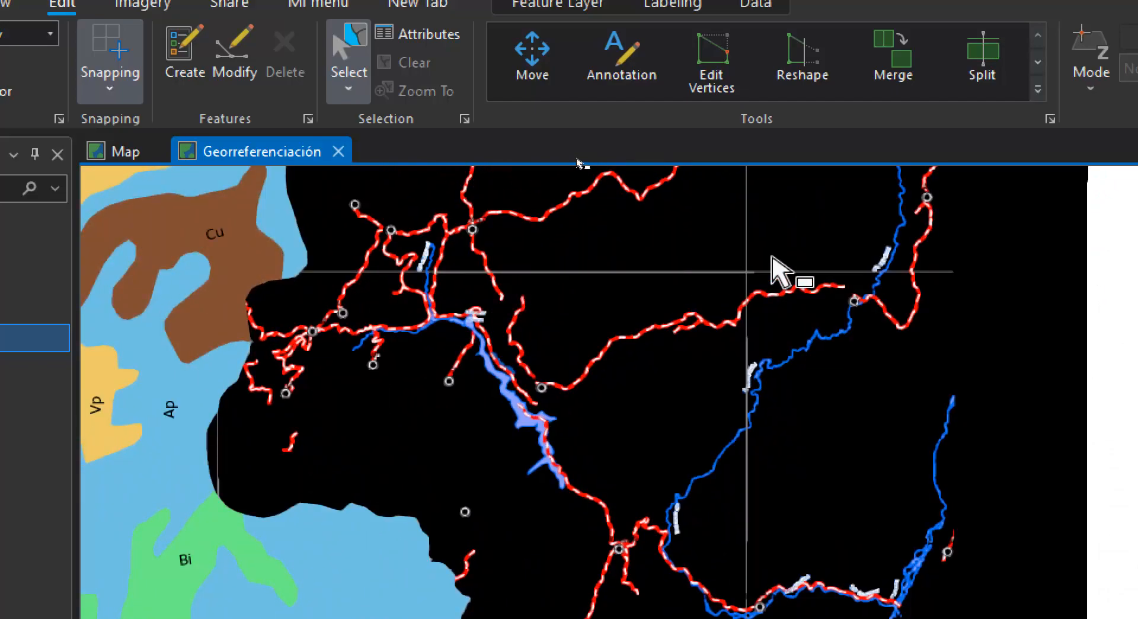
pyautogui.moveTo(689, 333); pyautogui.dragTo(507, 487)
pyautogui.moveTo(623, 272); pyautogui.dragTo(1083, 257)
pyautogui.scroll(-5, 267, 362)
pyautogui.moveTo(122, 396); pyautogui.dragTo(613, 276)
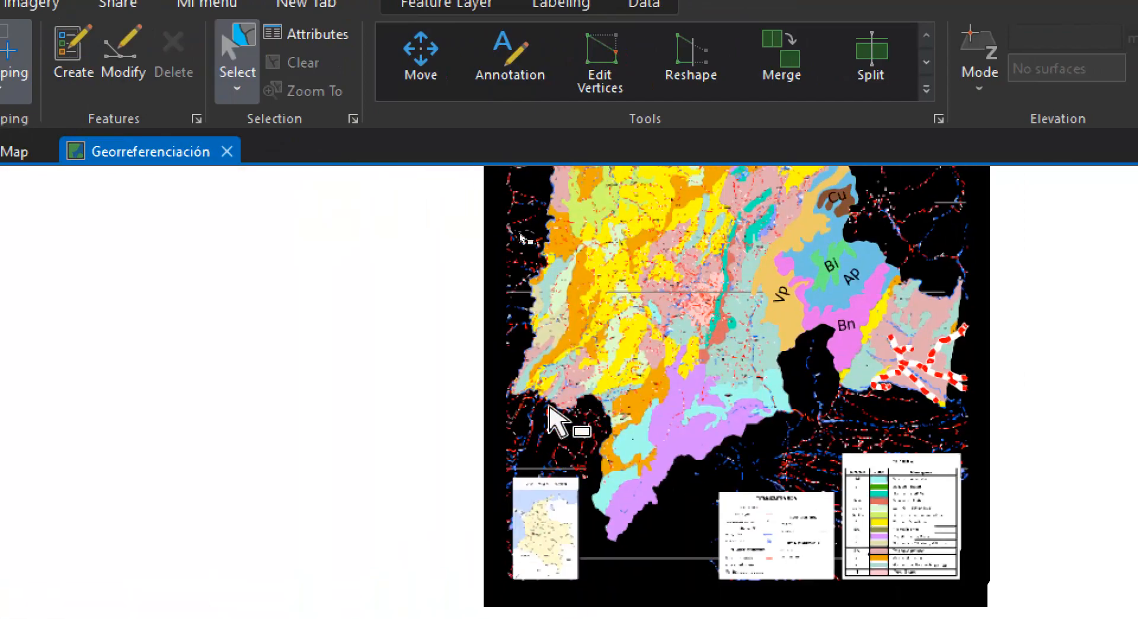
pyautogui.scroll(4, 550, 408)
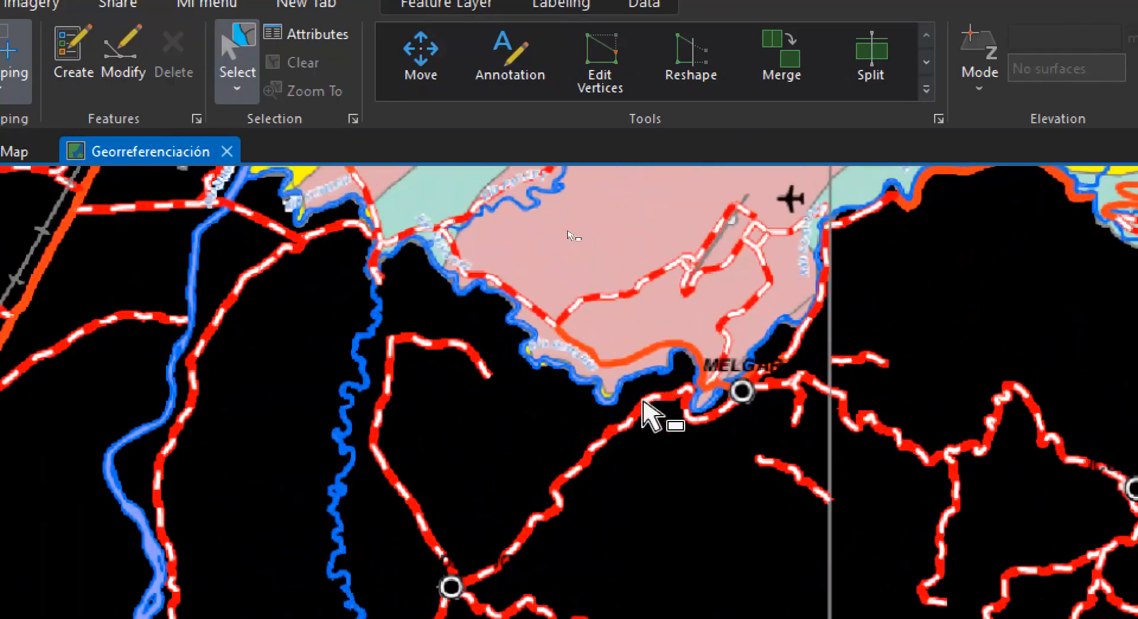
pyautogui.moveTo(727, 216); pyautogui.dragTo(560, 352)
pyautogui.scroll(2, 623, 335)
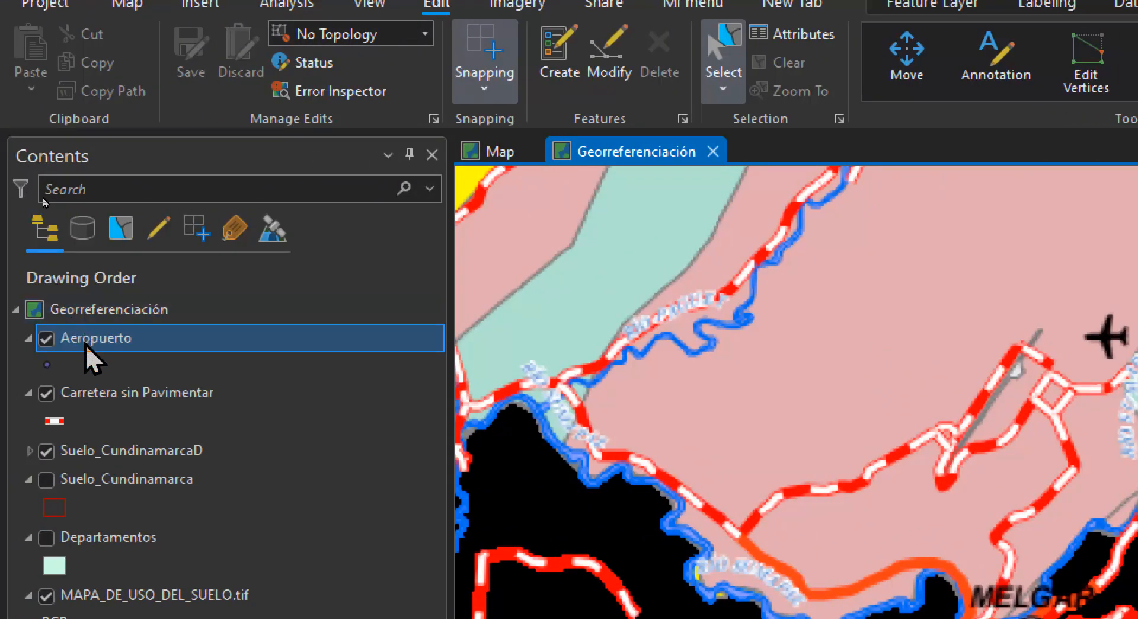
# Change the Aeropuerto layer's point symbol to the Airport symbol from the ArcGIS 2D gallery
pyautogui.click(54, 359)
pyautogui.click(52, 362)
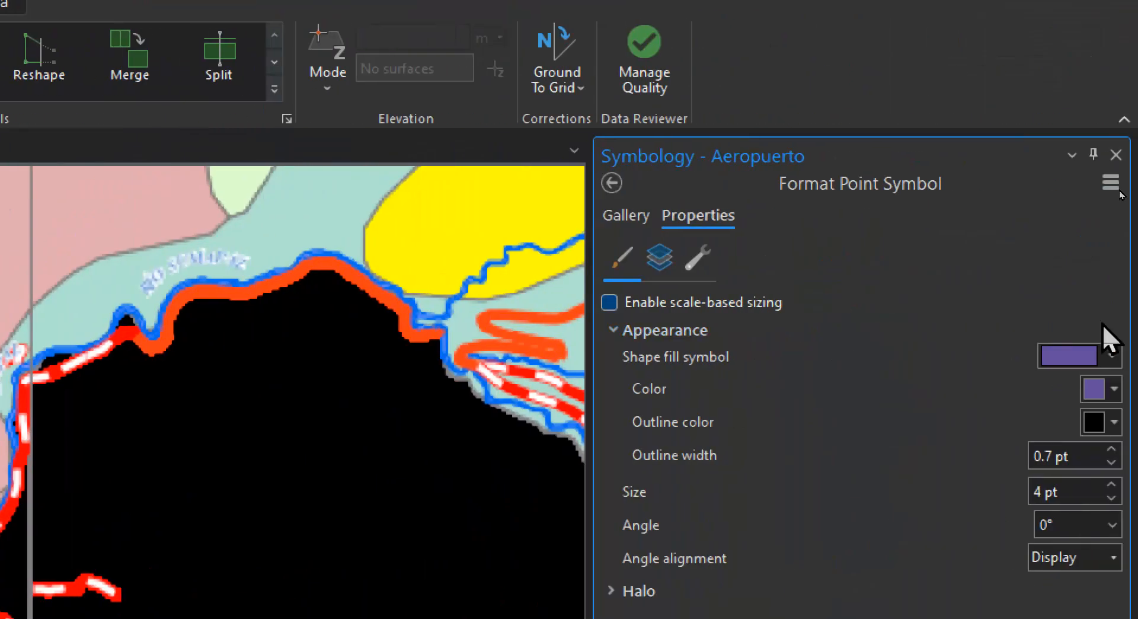
pyautogui.click(619, 216)
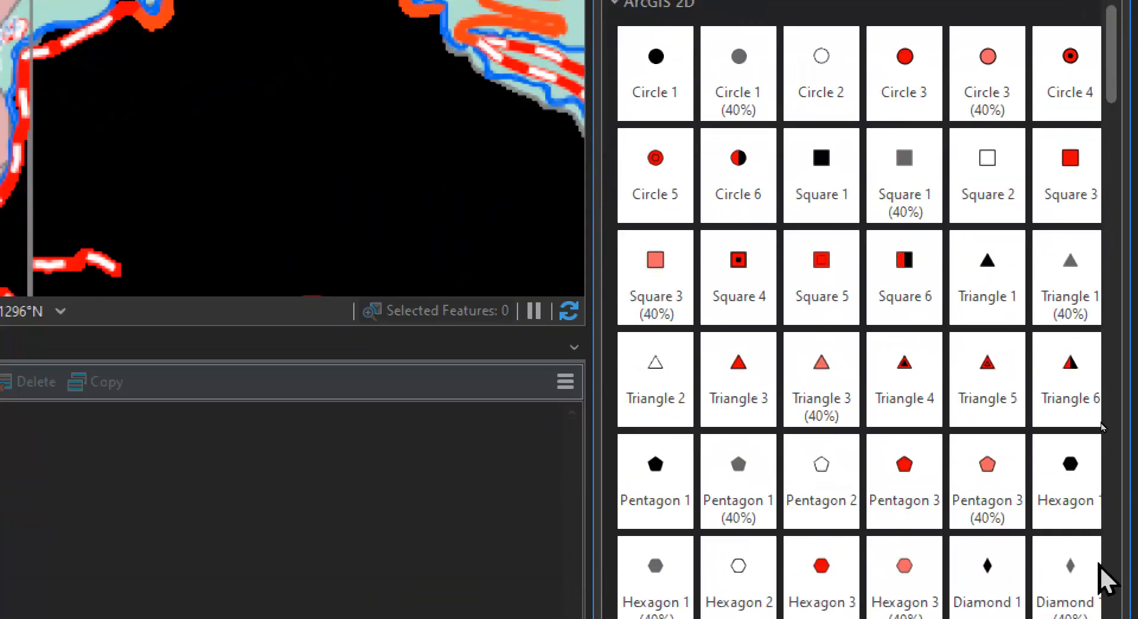
pyautogui.scroll(-2, 937, 616)
pyautogui.scroll(-4, 935, 326)
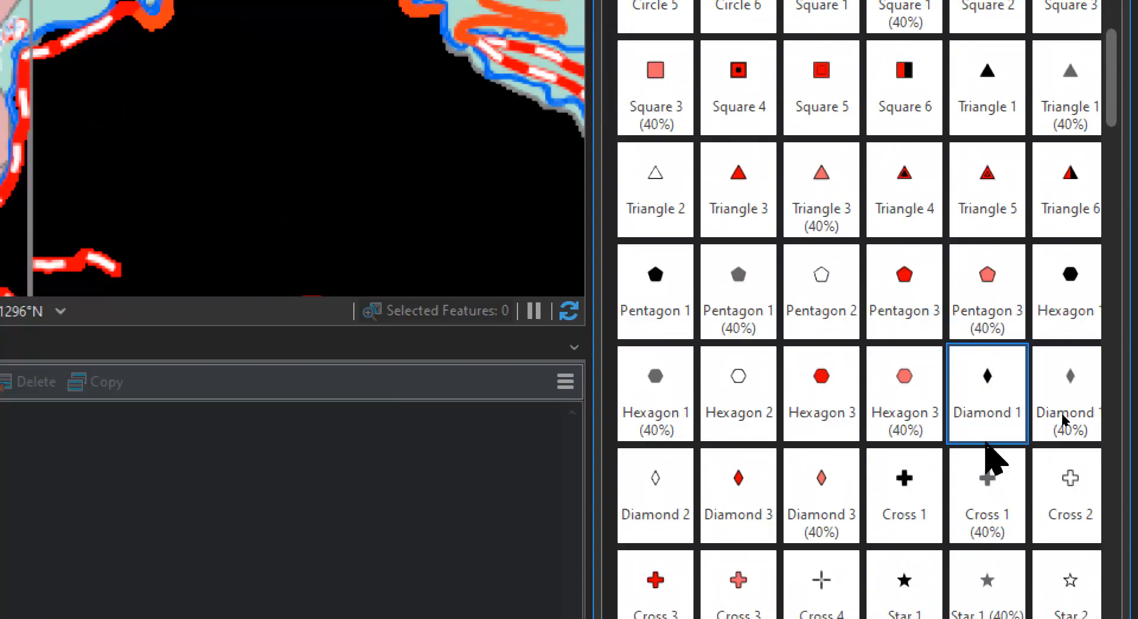
pyautogui.scroll(-2, 1111, 464)
pyautogui.click(997, 511)
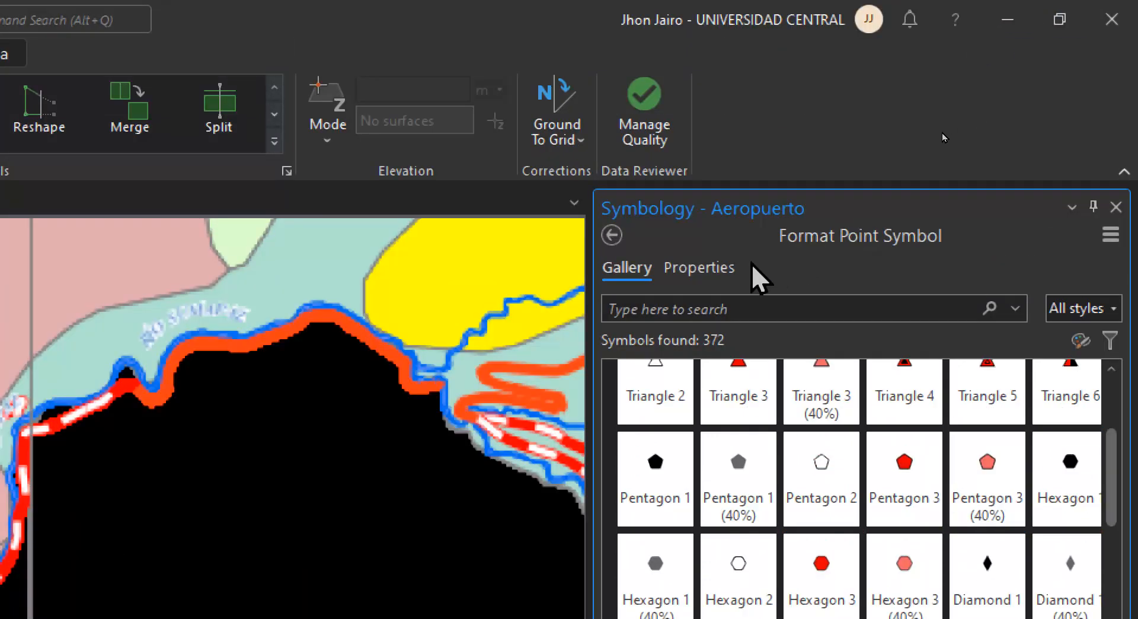
# Create an Aeropuerto point feature over the black airplane mark north of Melgar on the scanned map
pyautogui.click(699, 268)
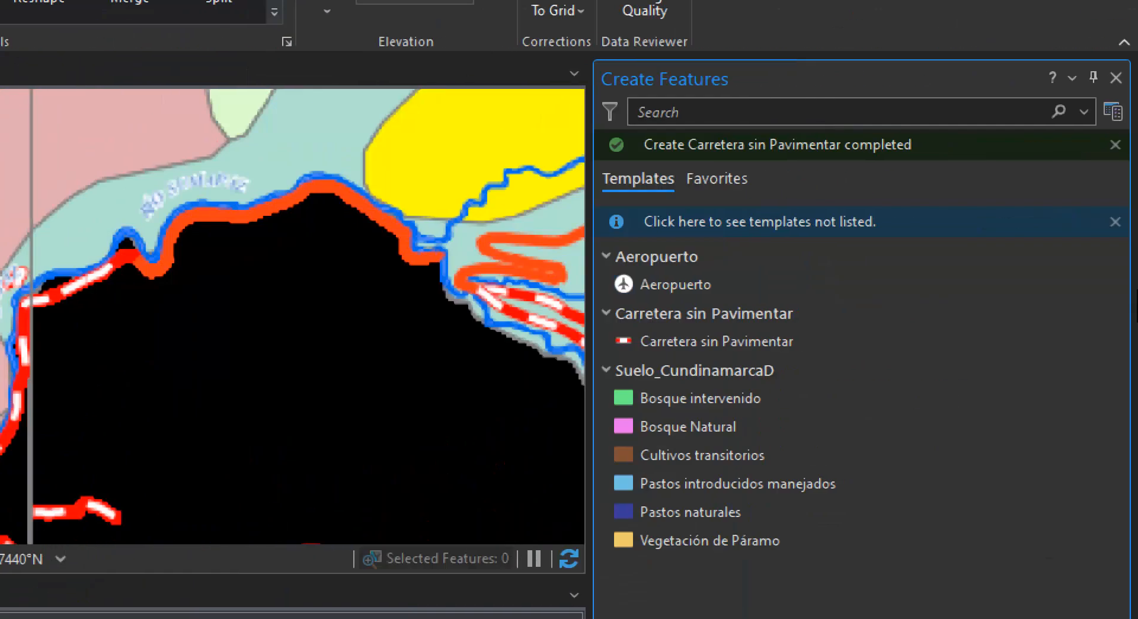
pyautogui.click(804, 287)
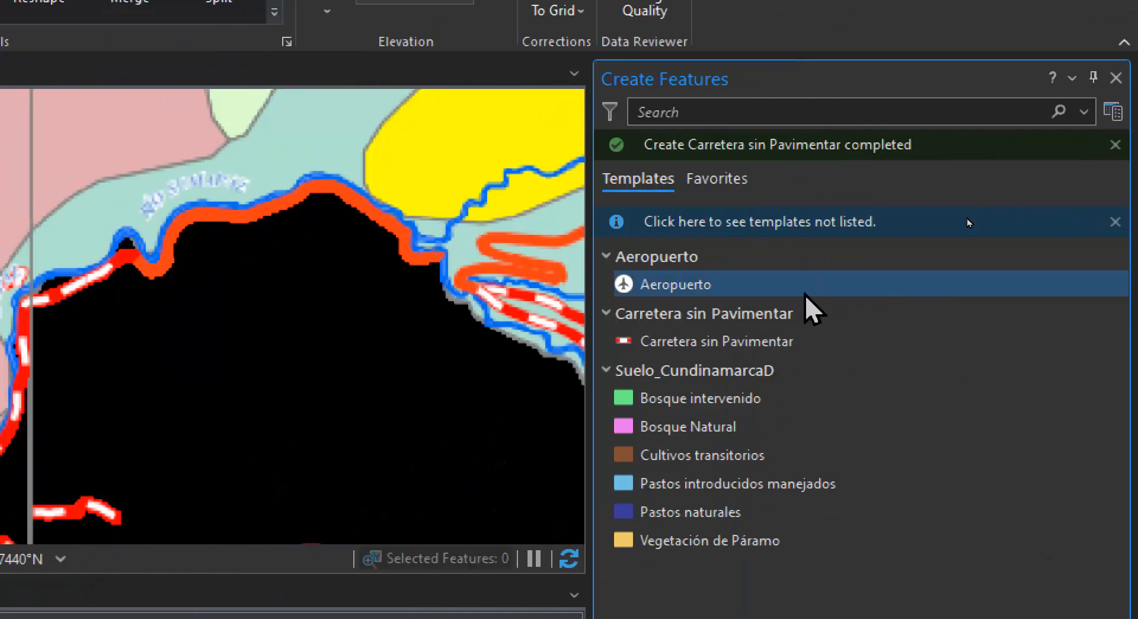
pyautogui.click(651, 284)
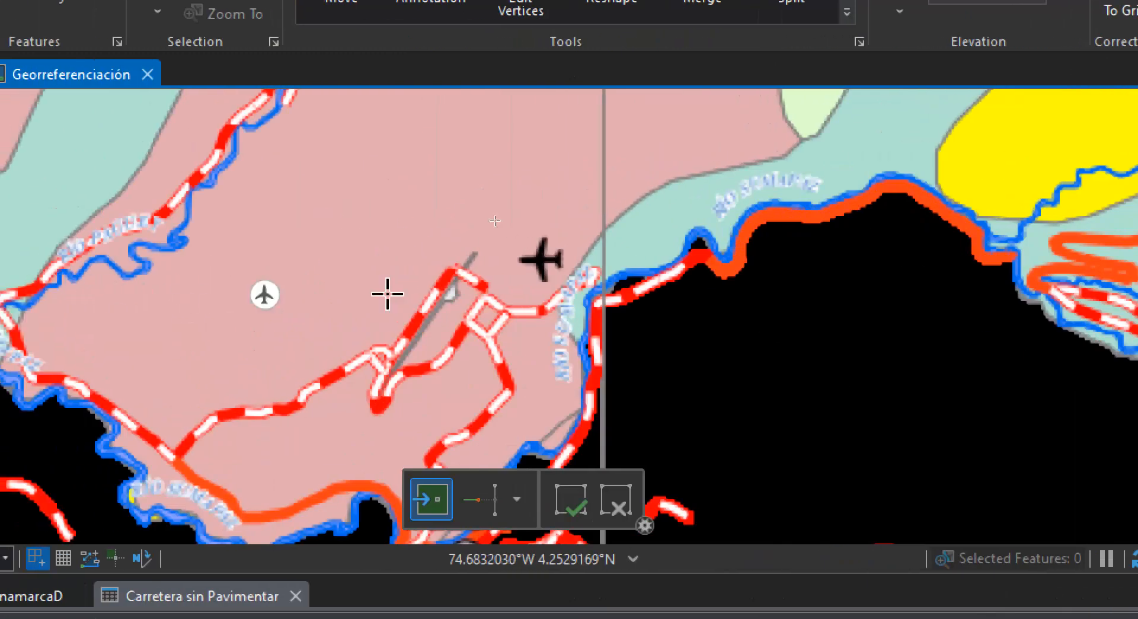
pyautogui.click(540, 259)
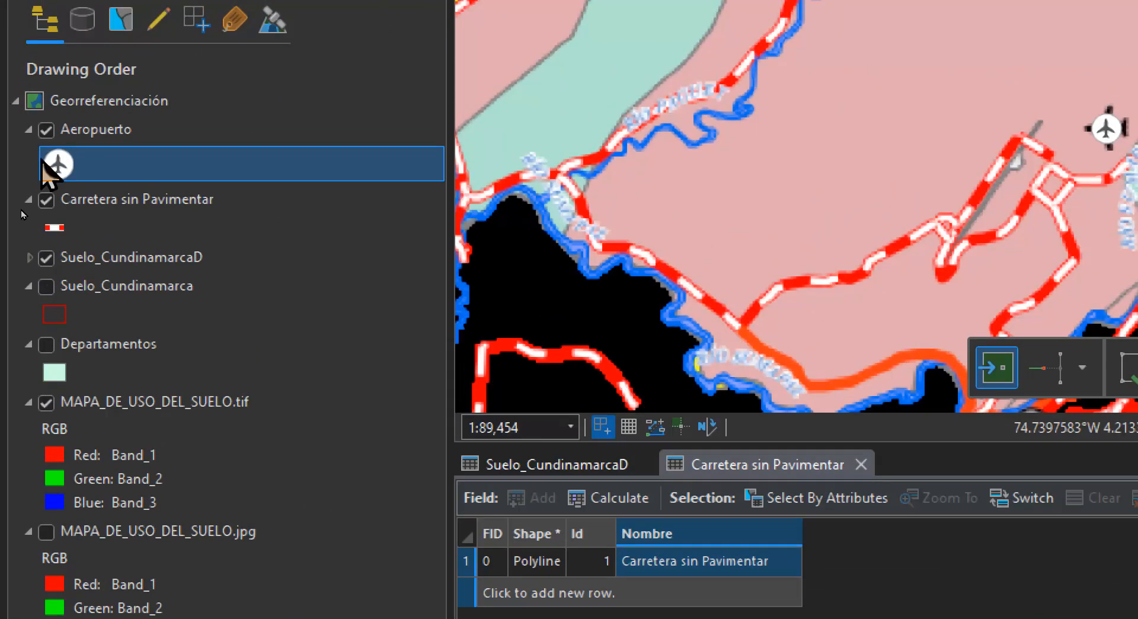
# Replace the white circle fill of the Aeropuerto symbol's lower shape marker with a transparent fill and 0.1 pt outline, and apply it
pyautogui.click(48, 160)
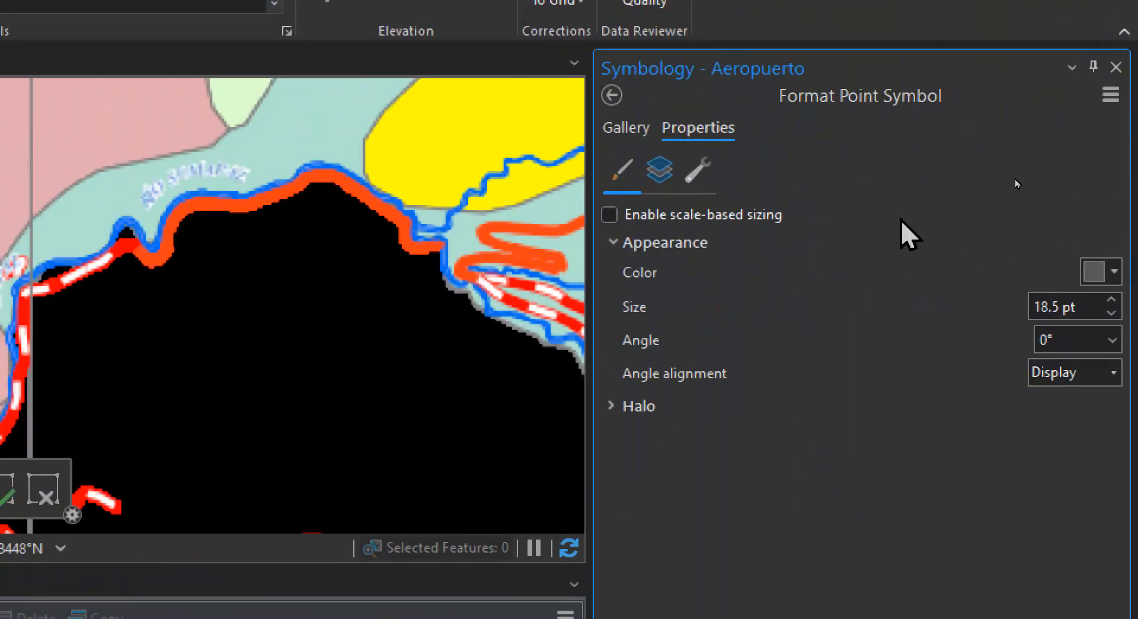
pyautogui.click(658, 173)
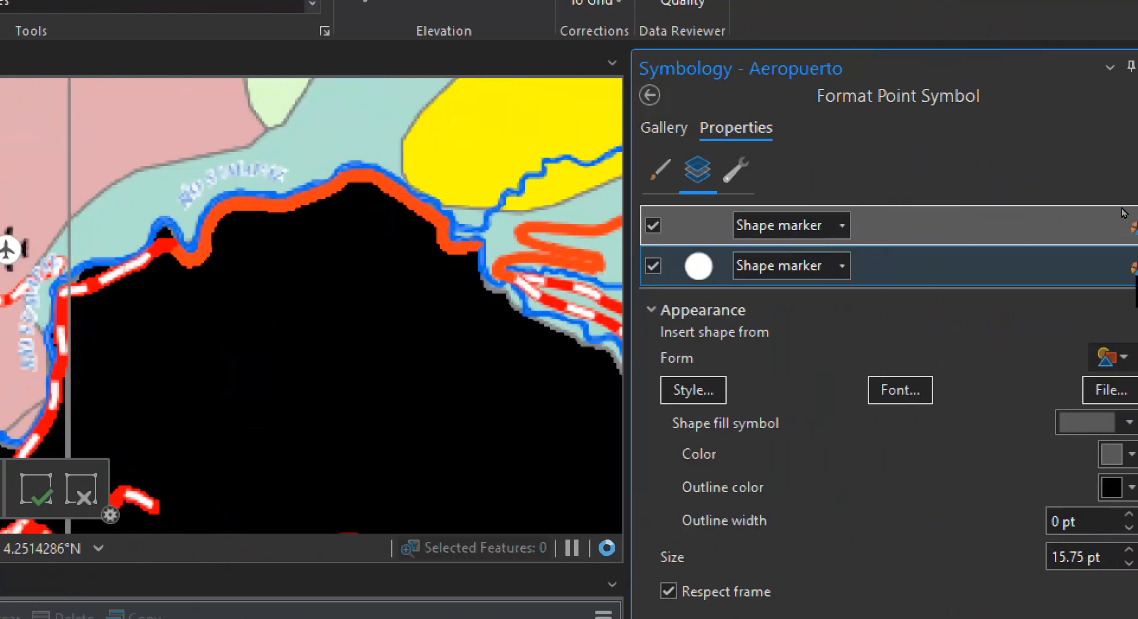
pyautogui.click(686, 267)
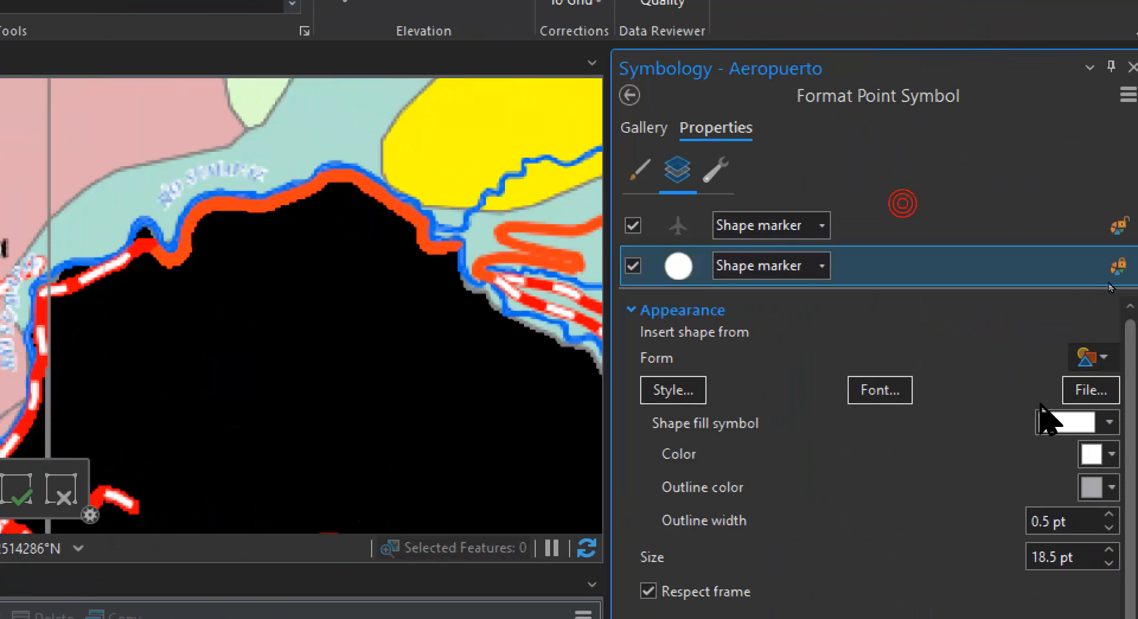
pyautogui.click(1091, 423)
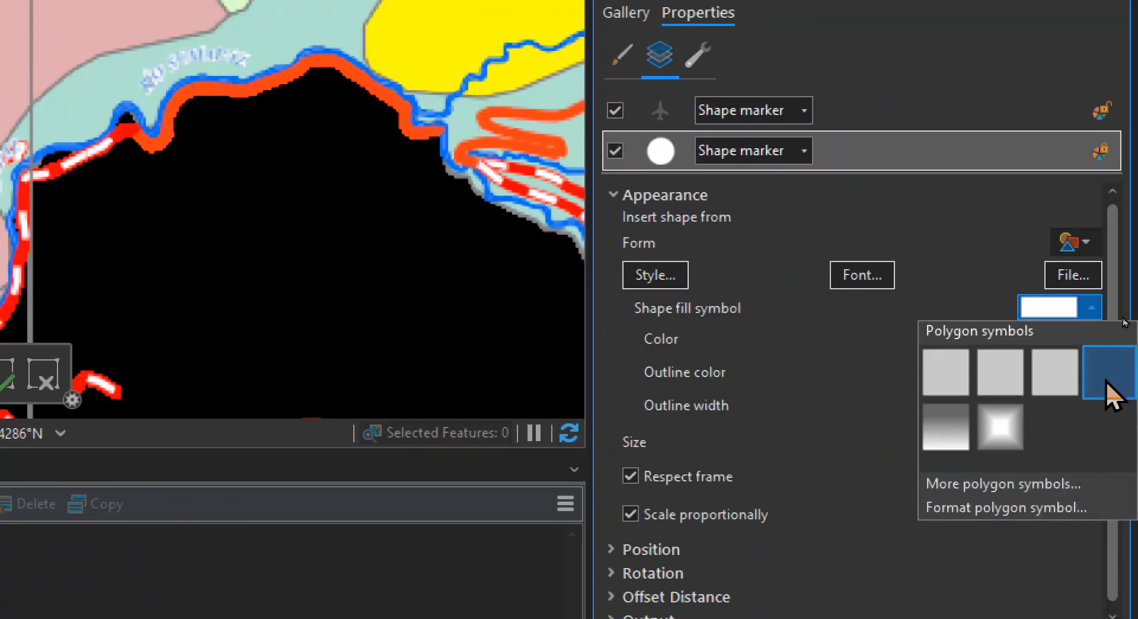
pyautogui.click(1106, 382)
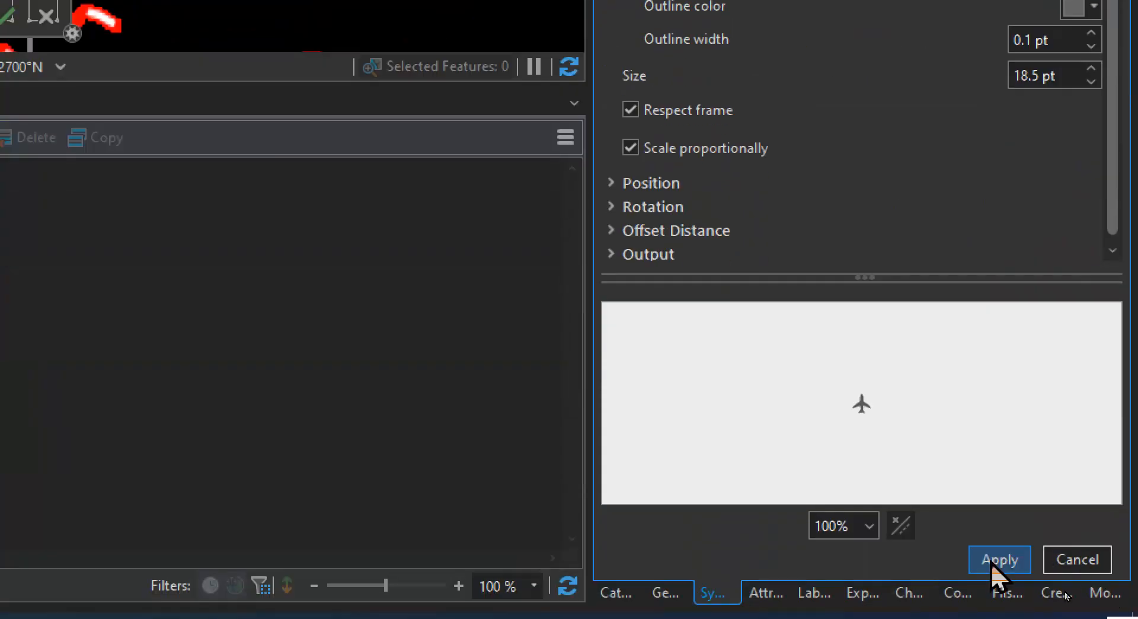
pyautogui.click(991, 562)
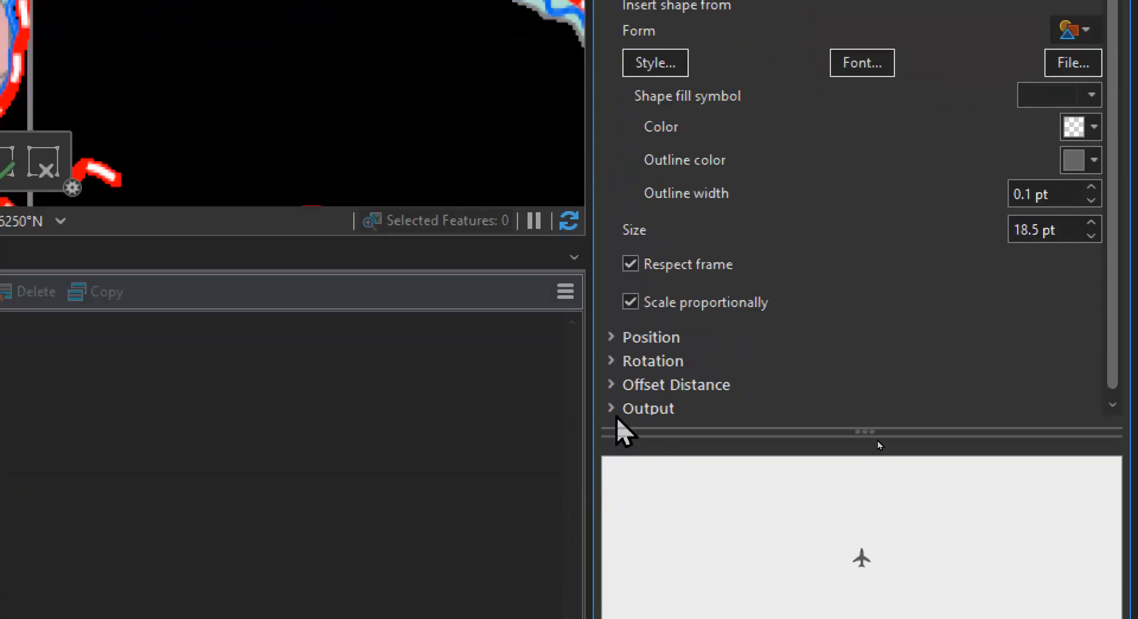
# Set the circle shape marker's rotation angle to 90° with Rotate clockwise enabled, and apply it
pyautogui.click(612, 361)
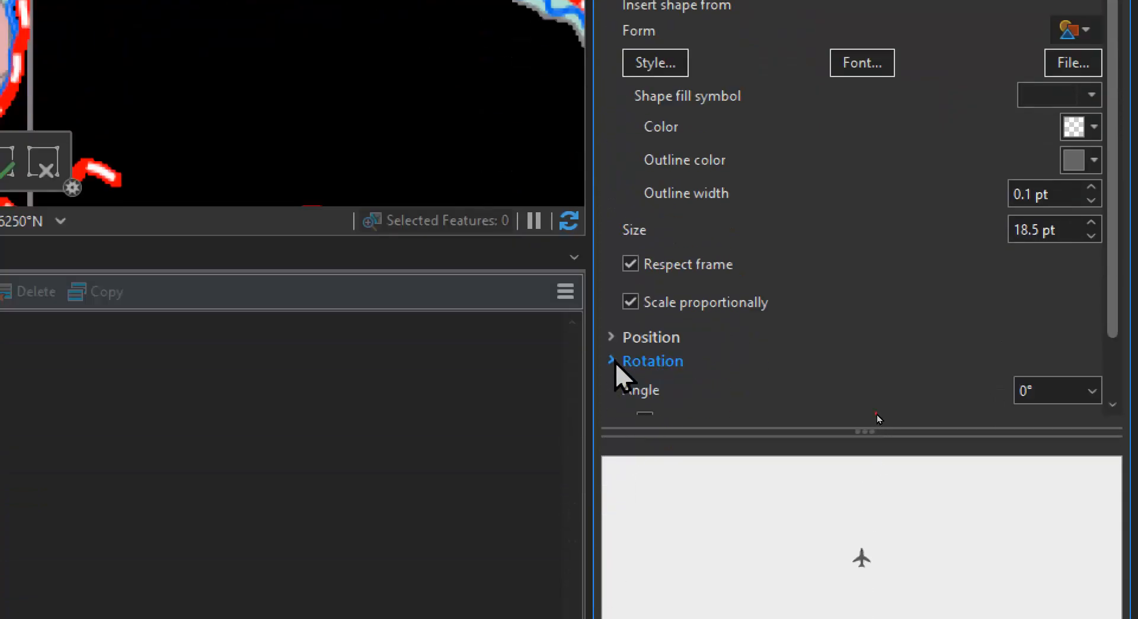
pyautogui.click(1018, 390)
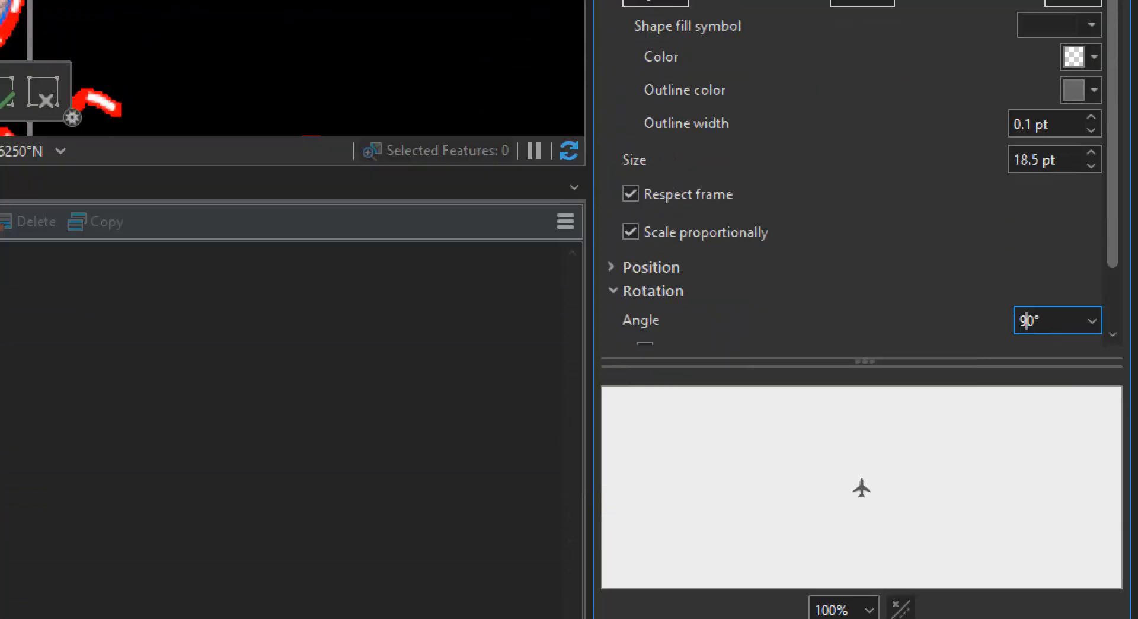
pyautogui.write('9')
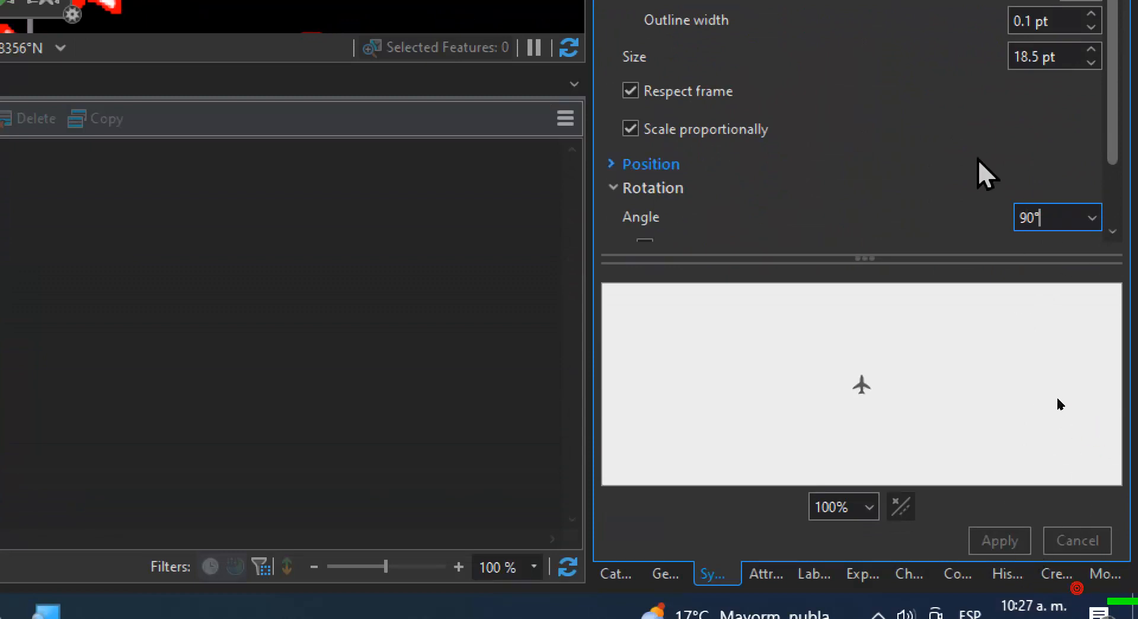
pyautogui.scroll(-2, 910, 171)
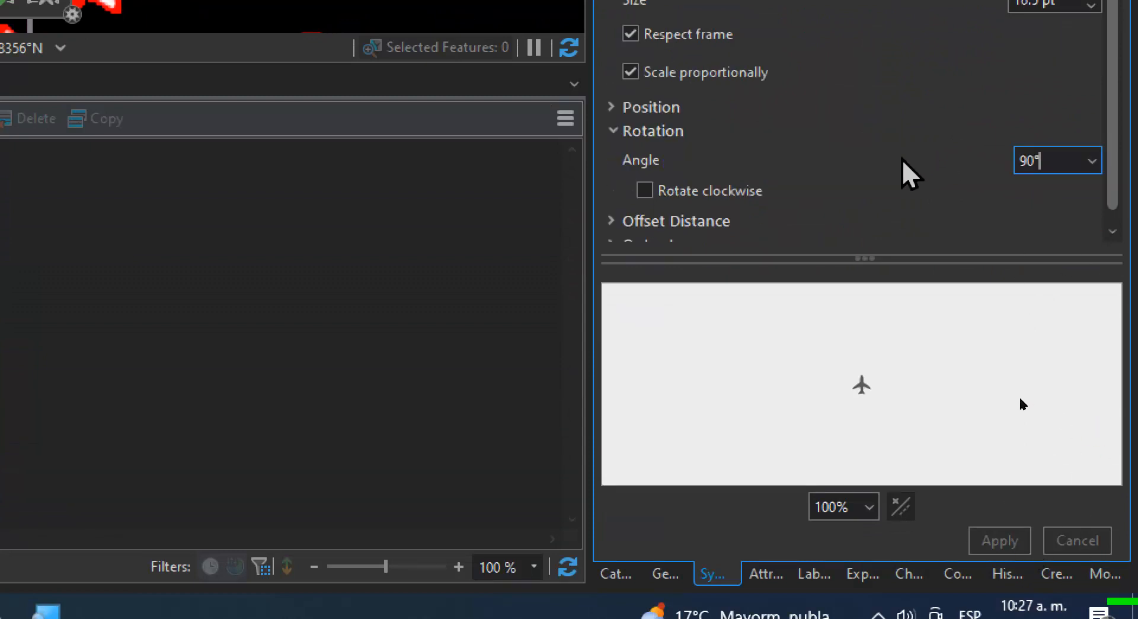
pyautogui.click(644, 190)
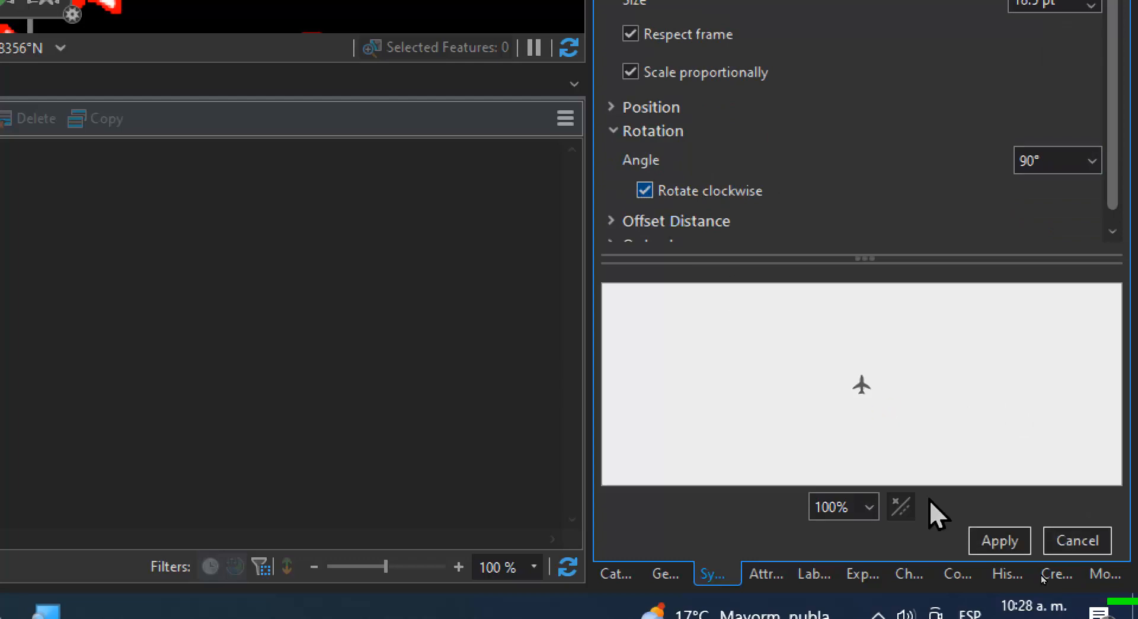
pyautogui.click(1000, 539)
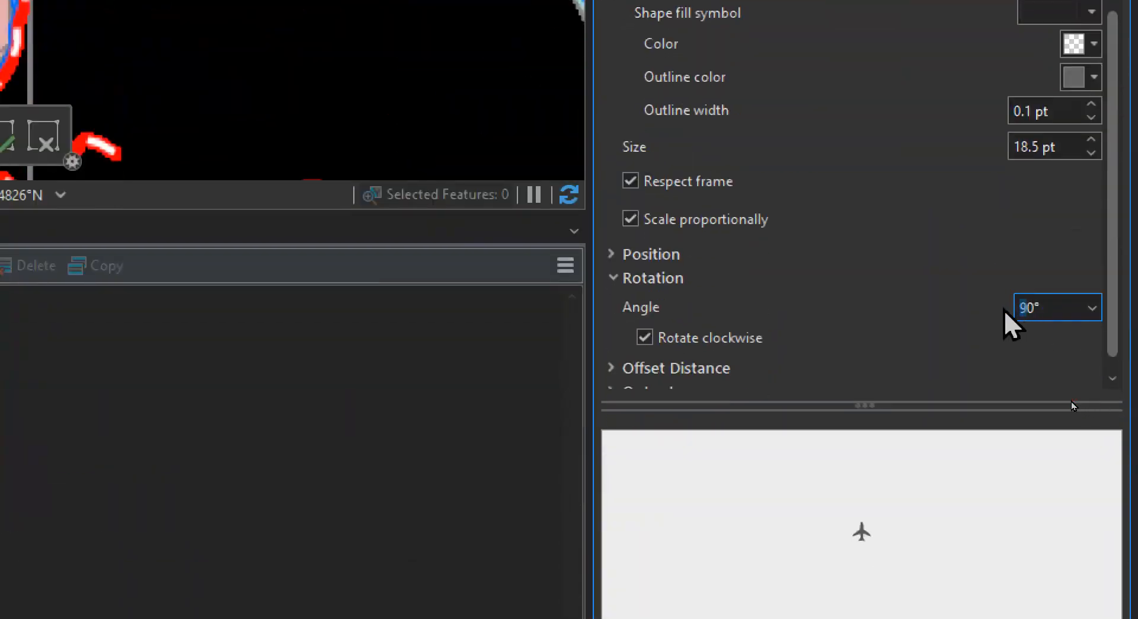
# Try a rotation angle of 270° on the circle shape marker and apply it
pyautogui.press('BackSpace')
pyautogui.write('27')
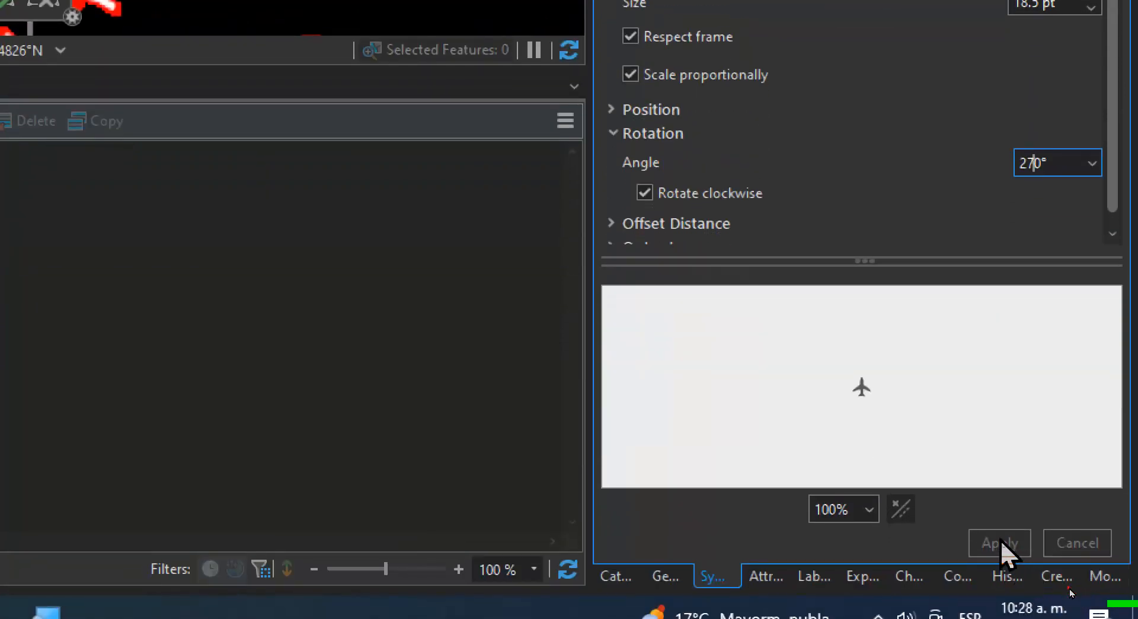
pyautogui.click(1068, 165)
pyautogui.press('Return')
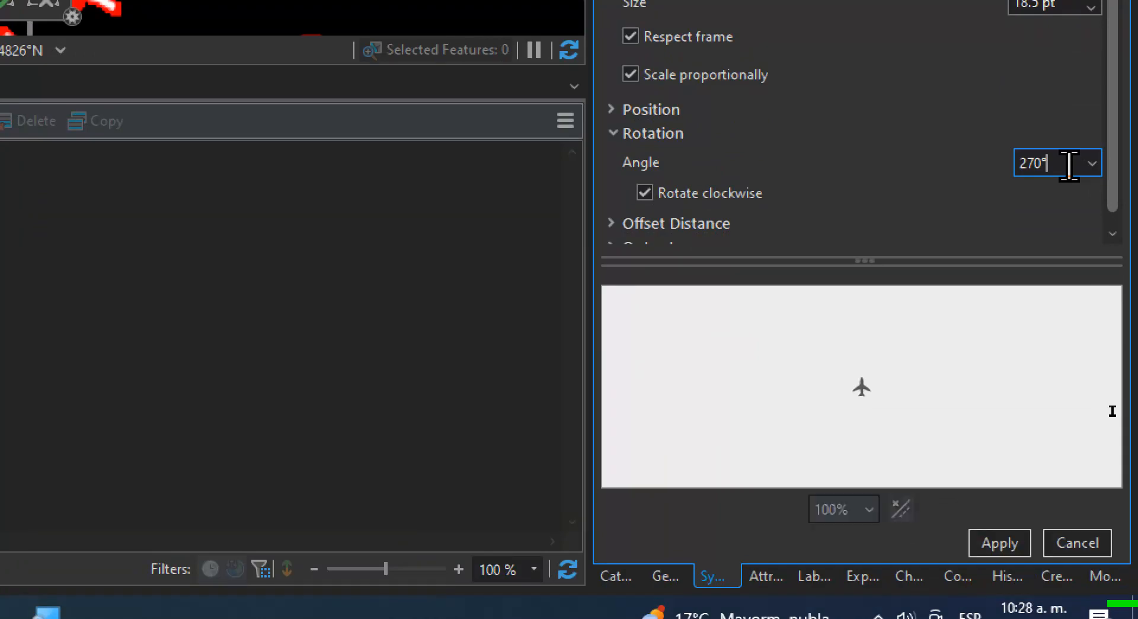
pyautogui.click(994, 536)
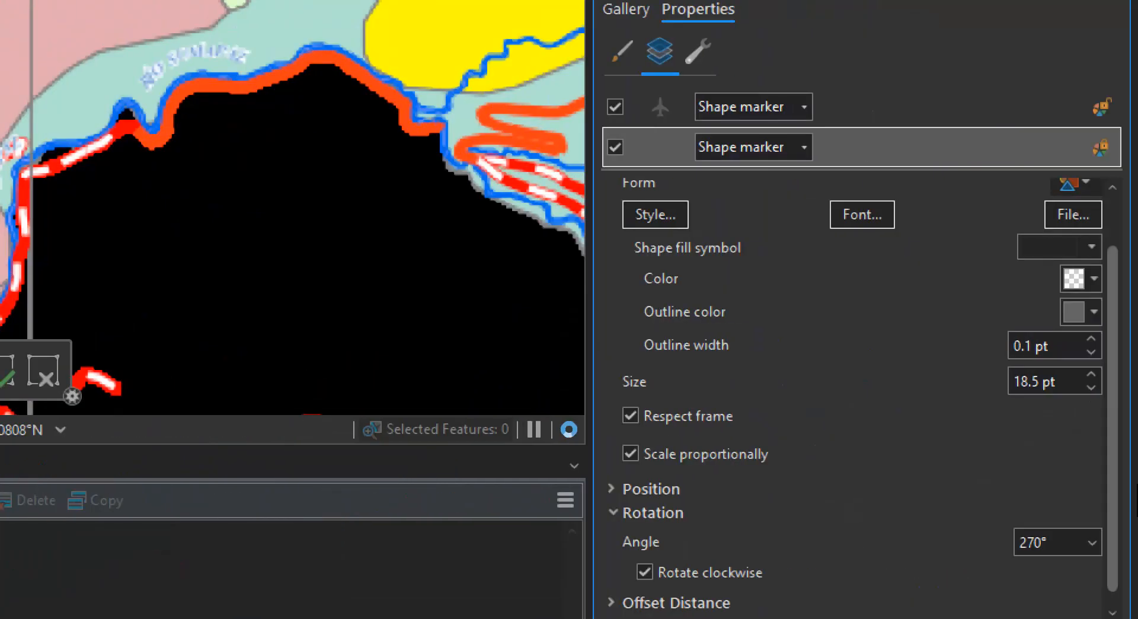
# Return the circle shape marker's rotation angle to the 90° preset and apply it
pyautogui.click(1092, 542)
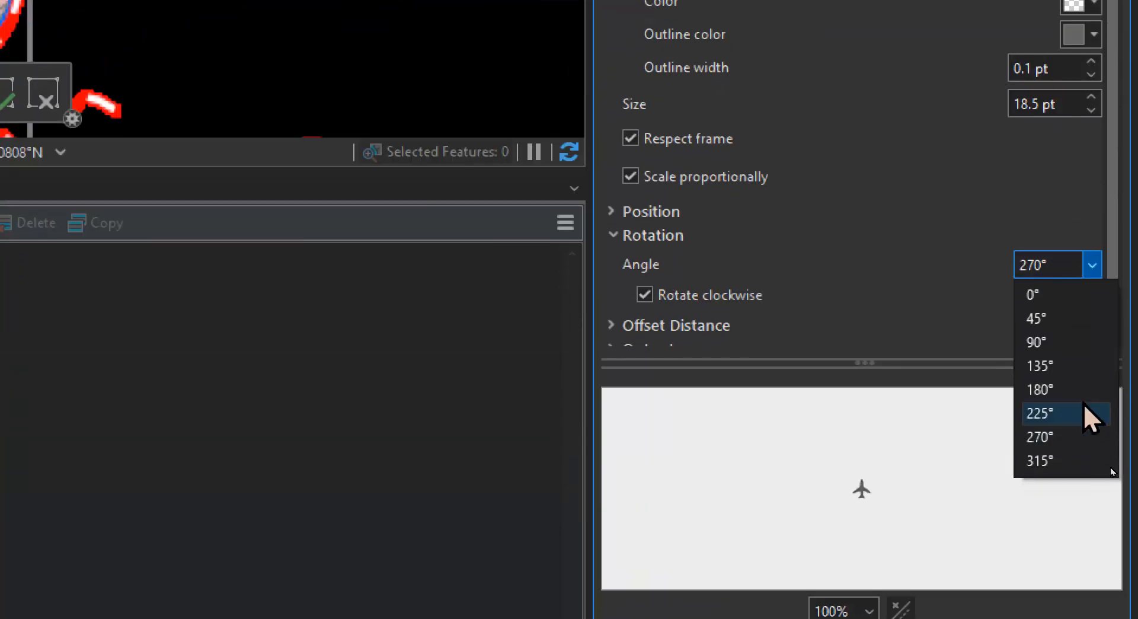
pyautogui.click(1065, 342)
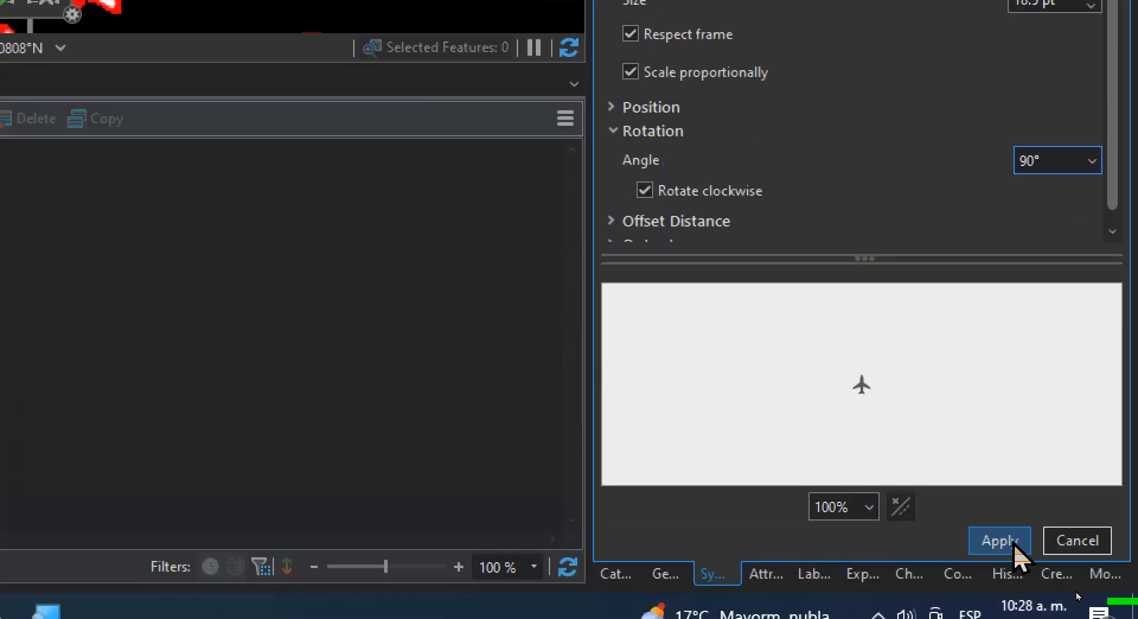
pyautogui.click(1013, 540)
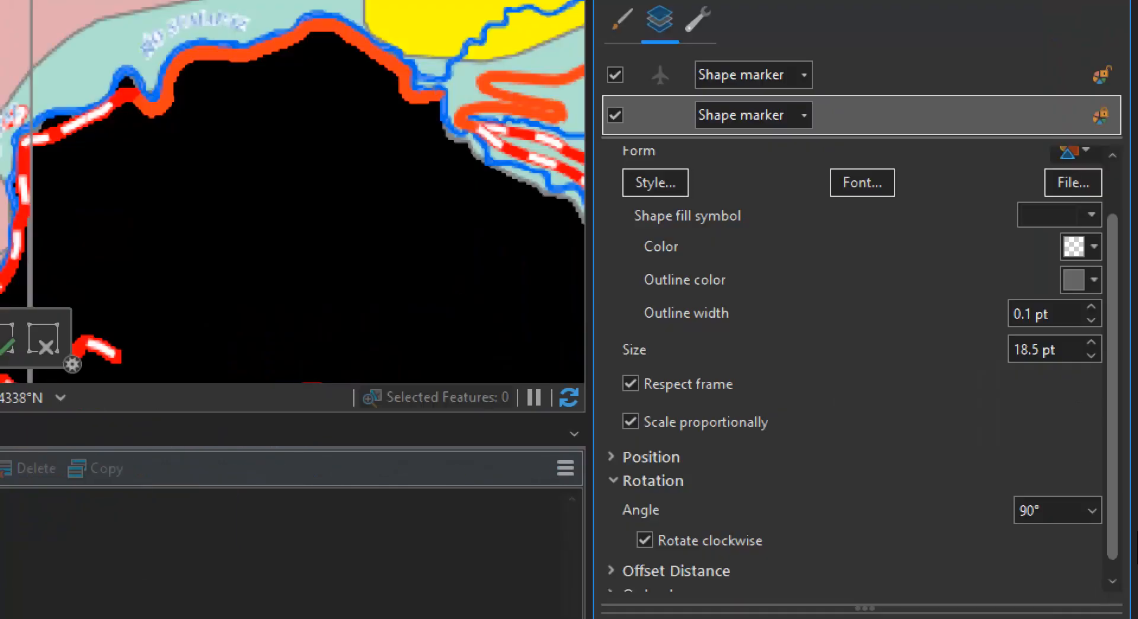
# Try the 315° rotation preset on the circle shape marker and apply it
pyautogui.click(1091, 510)
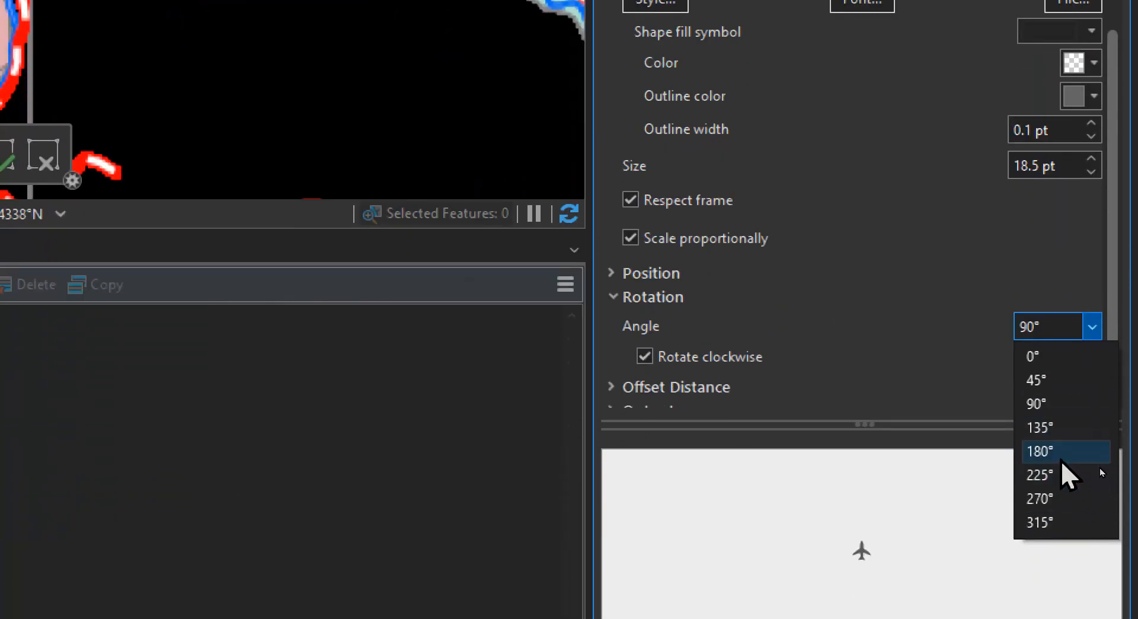
pyautogui.click(1045, 523)
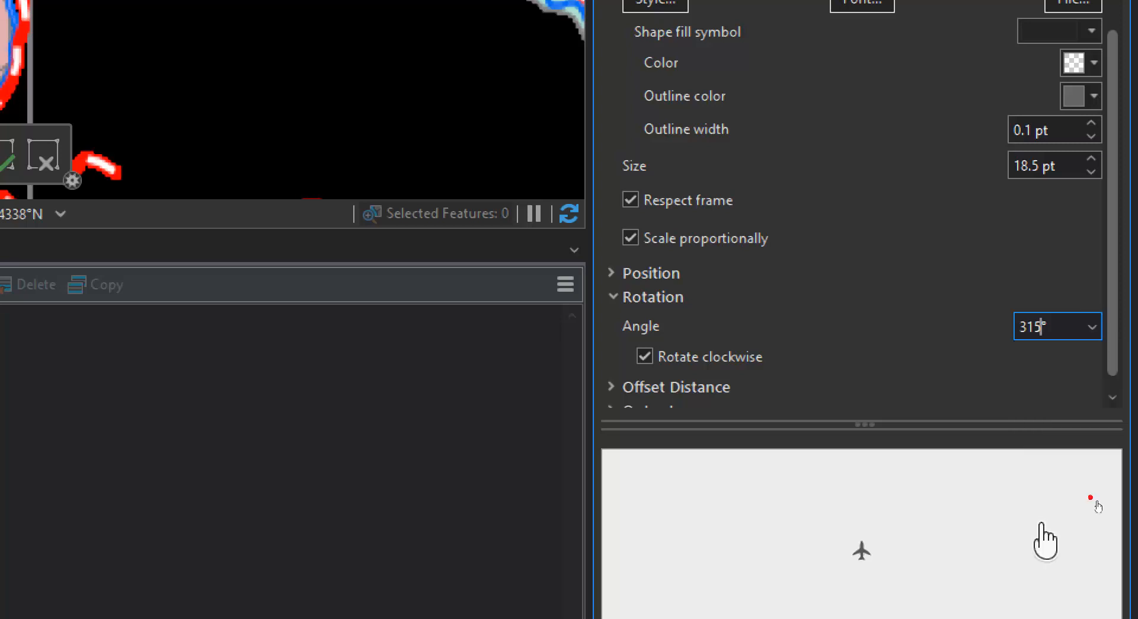
pyautogui.click(623, 275)
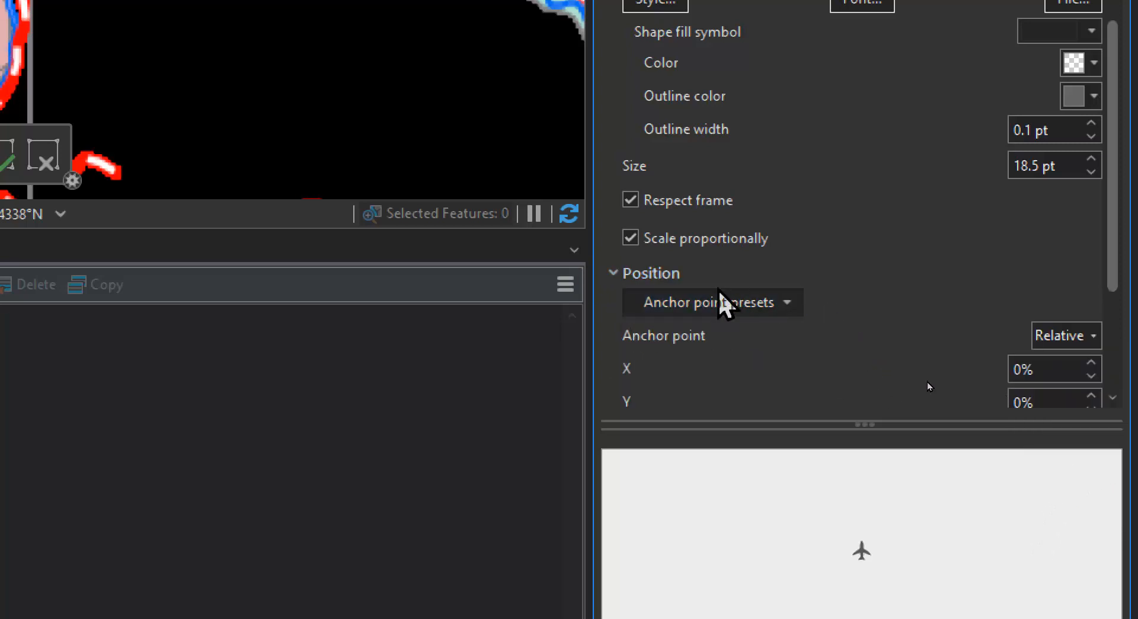
pyautogui.click(613, 274)
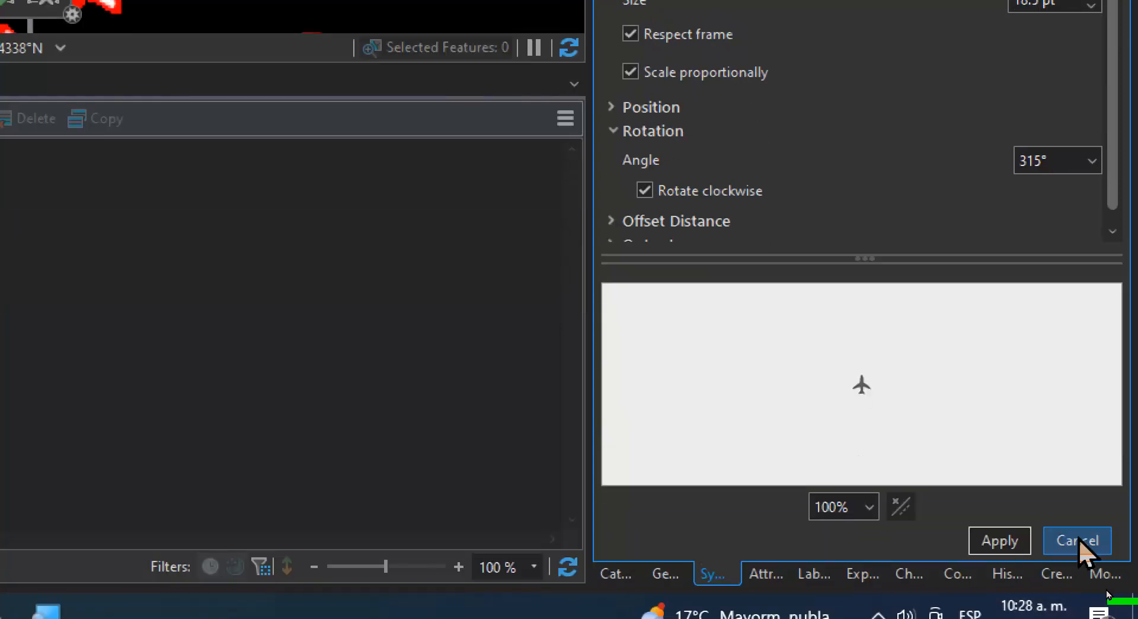
pyautogui.click(1019, 613)
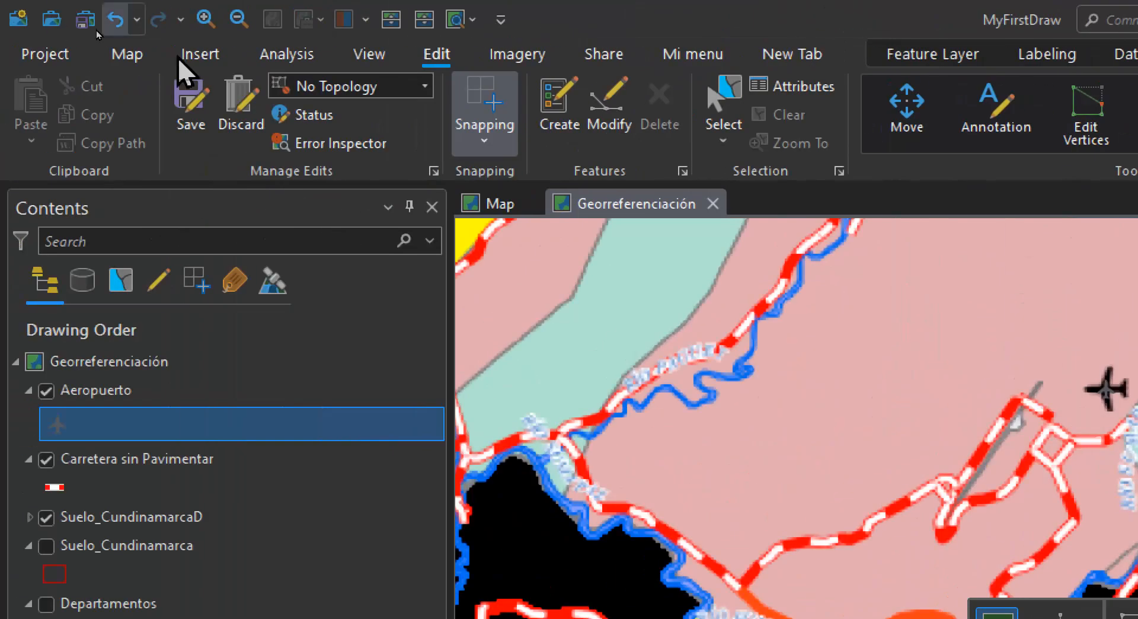
# Select the airport point north of Melgar and apply a 90° rotation angle to the Aeropuerto symbol's circle shape marker
pyautogui.click(459, 106)
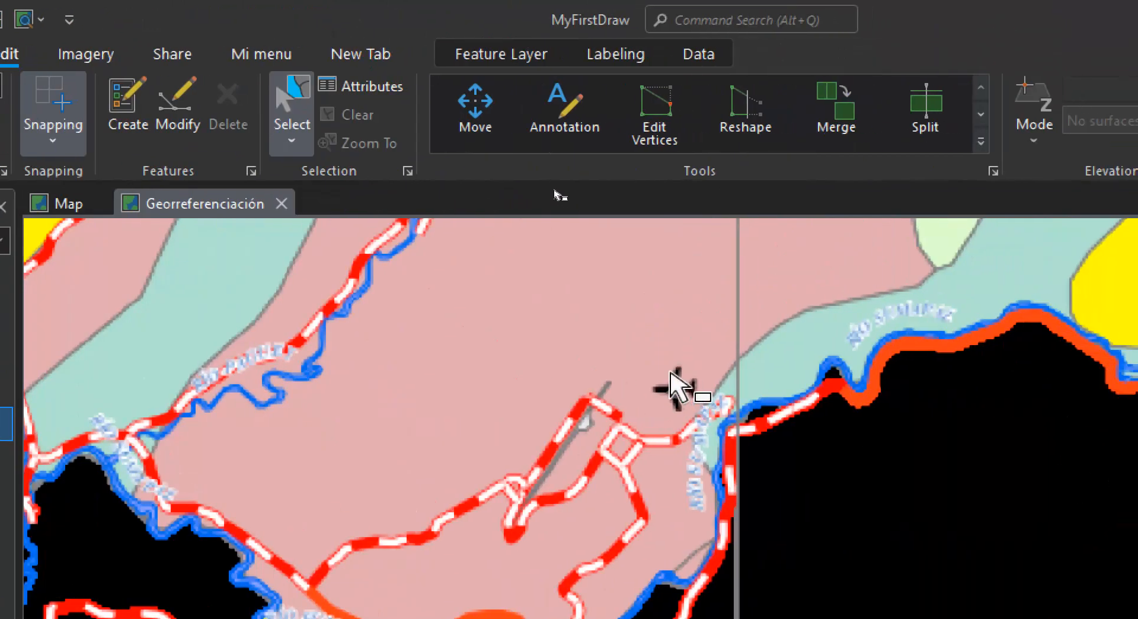
pyautogui.click(677, 388)
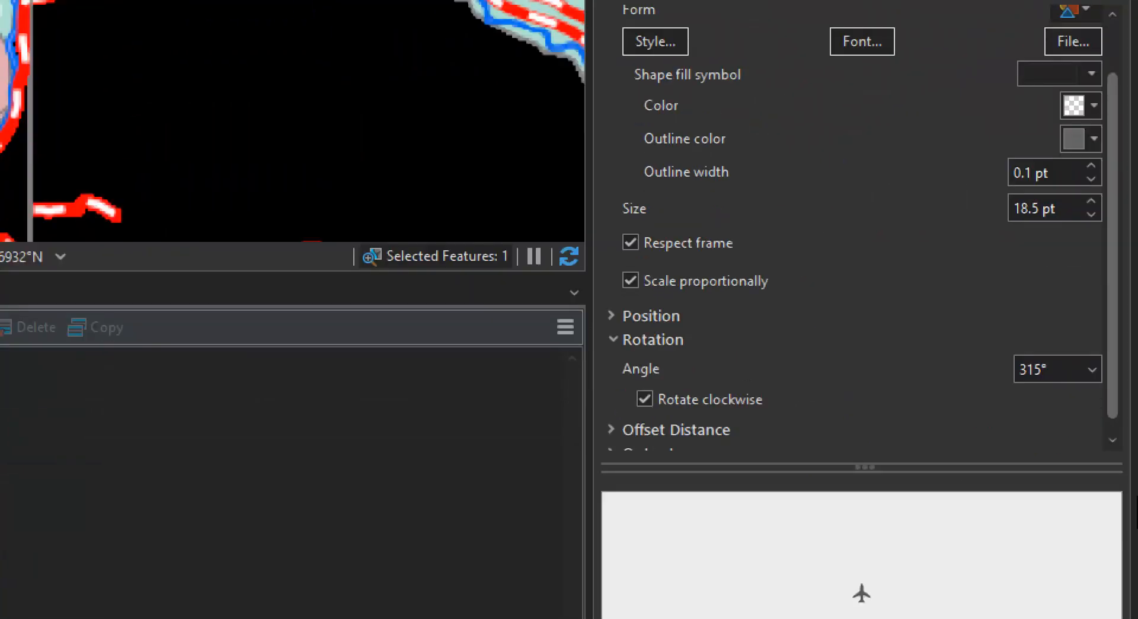
pyautogui.click(1096, 380)
pyautogui.click(1063, 448)
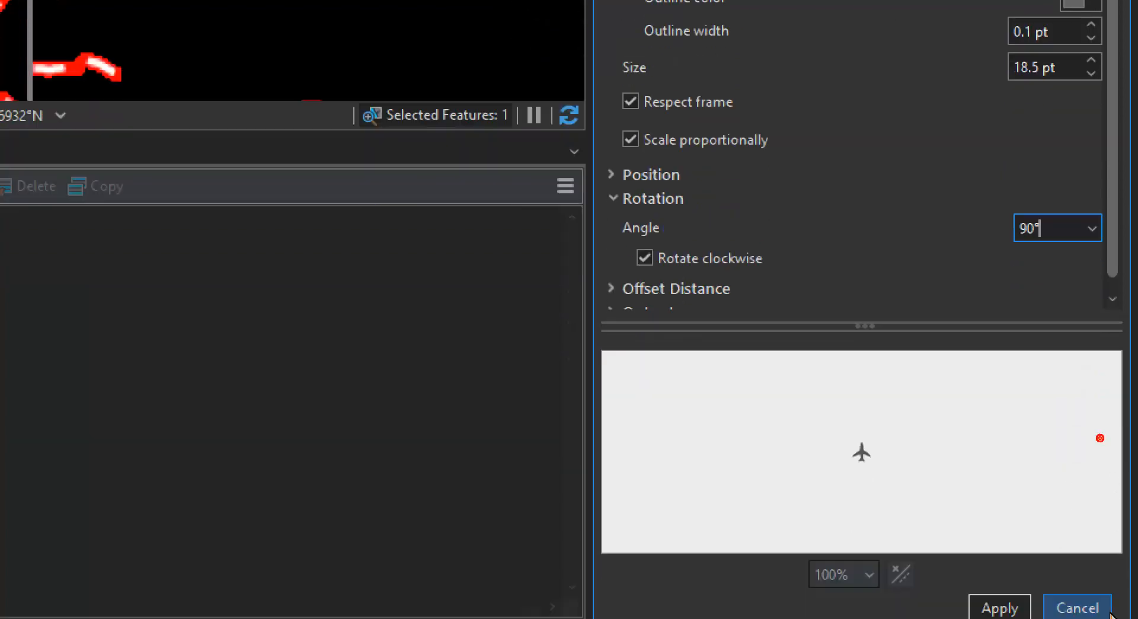
pyautogui.click(1012, 563)
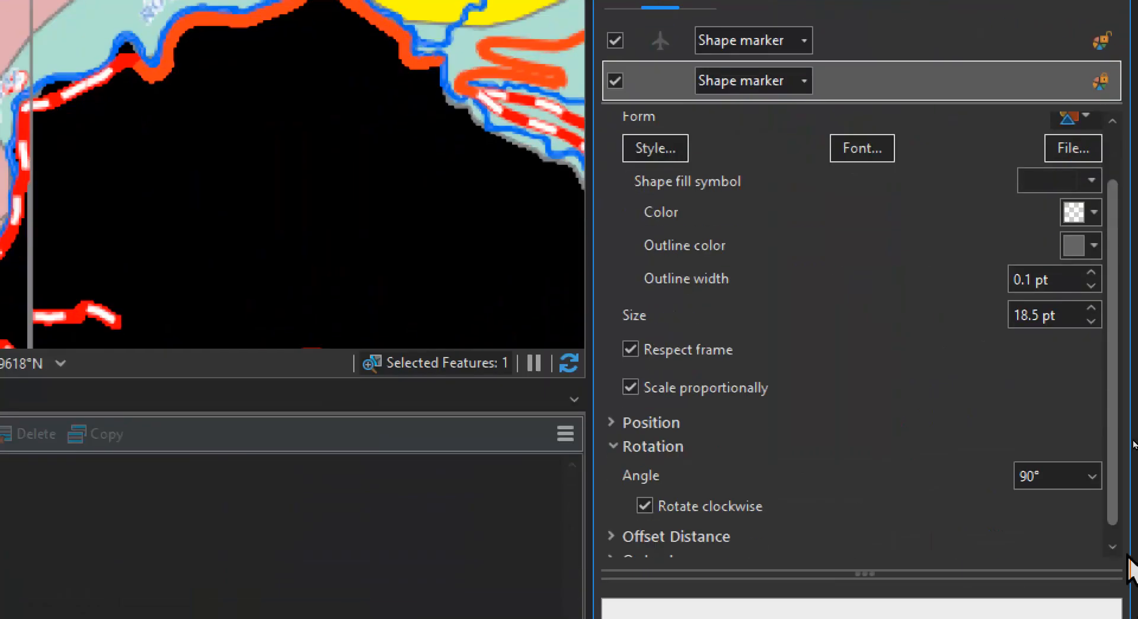
# Set the rotation angle of the Aeropuerto symbol's circle shape marker to 45° and its airplane shape marker to 90°, and apply both
pyautogui.click(1091, 476)
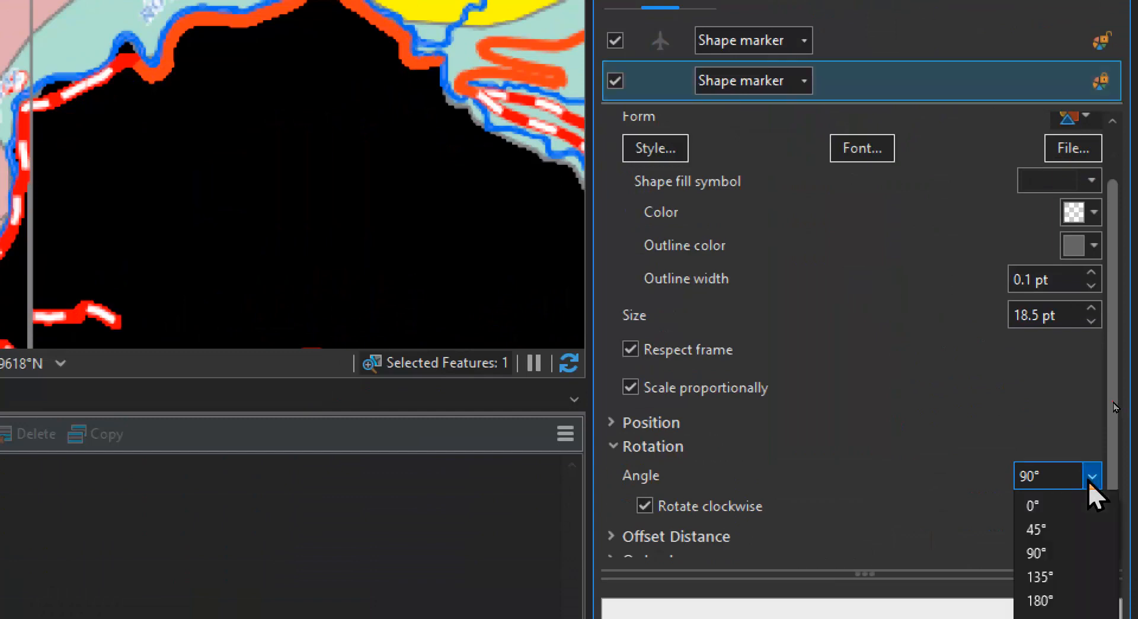
pyautogui.click(1065, 529)
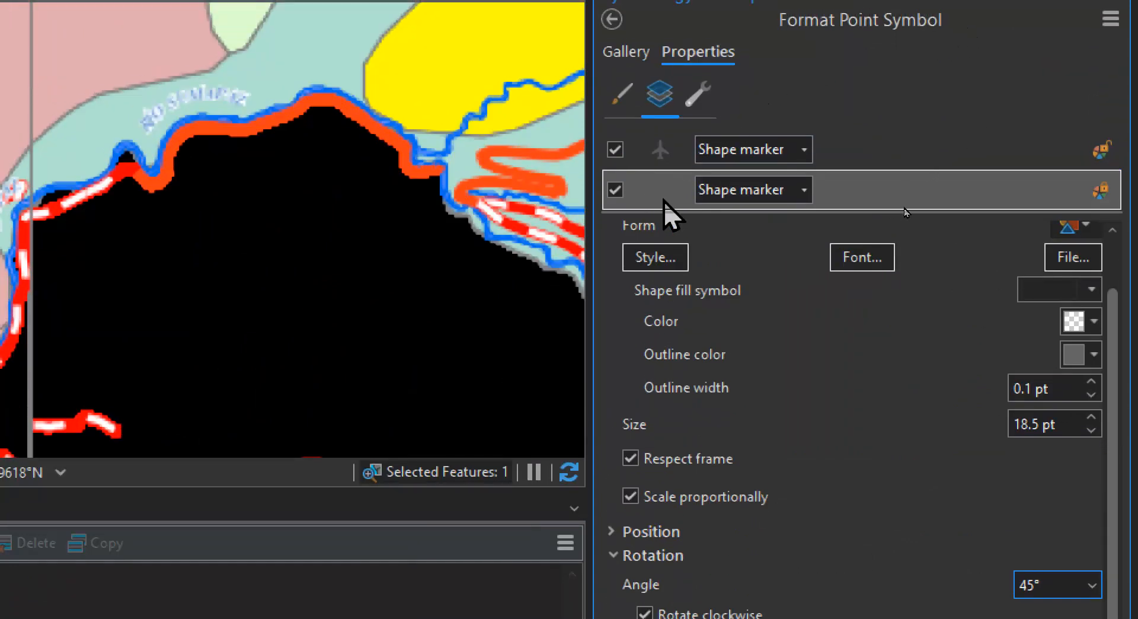
pyautogui.click(652, 142)
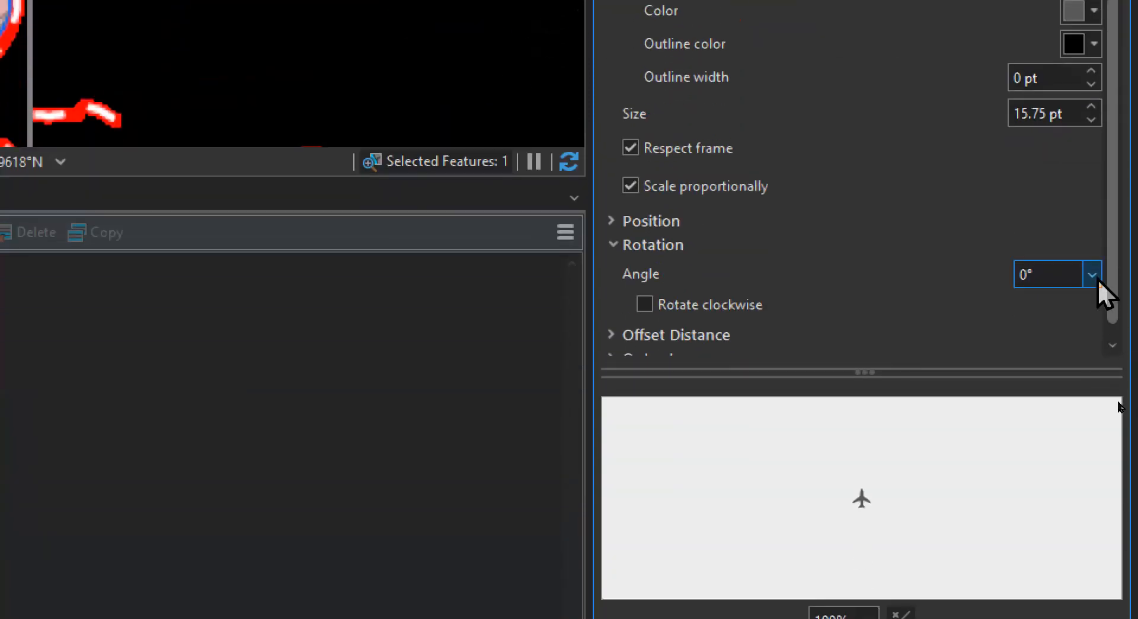
pyautogui.click(1092, 274)
pyautogui.click(1050, 350)
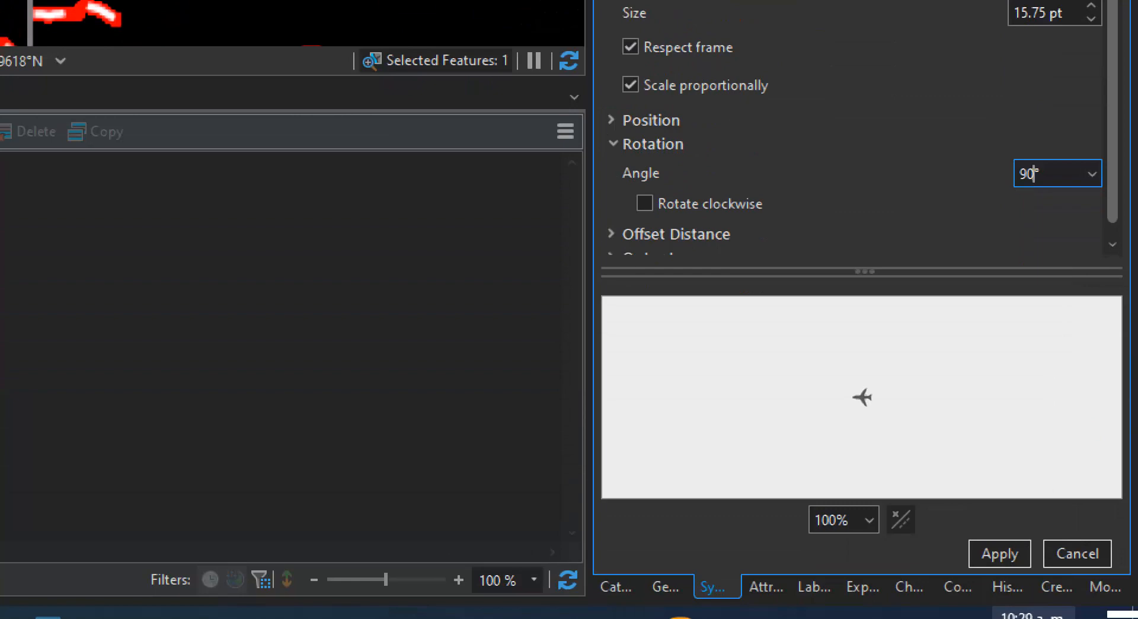
pyautogui.click(992, 557)
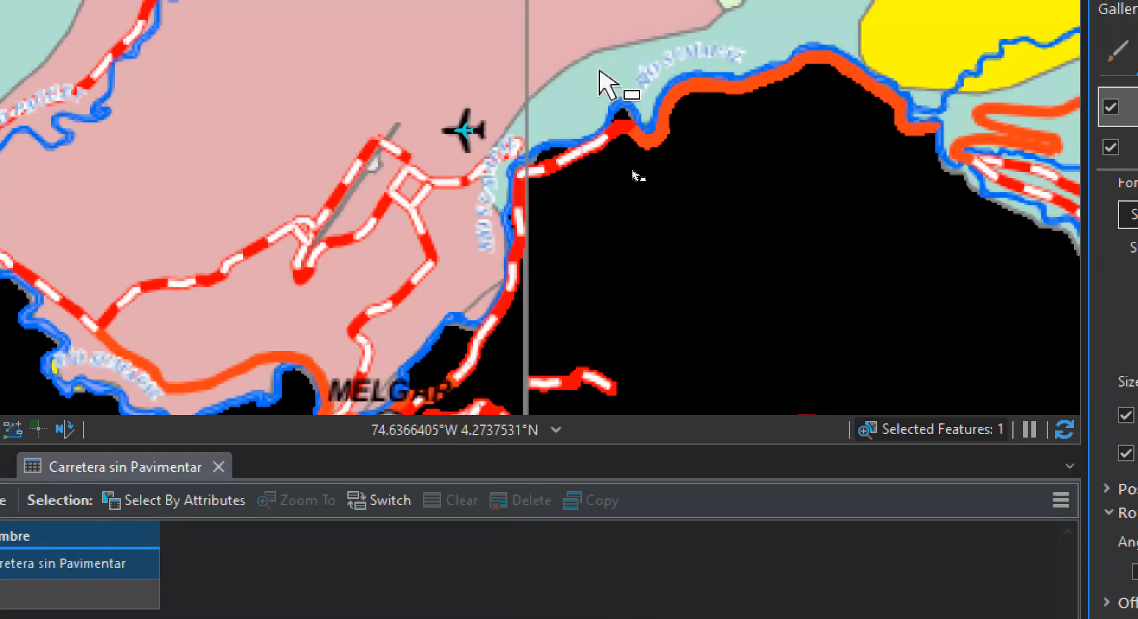
pyautogui.scroll(2, 483, 142)
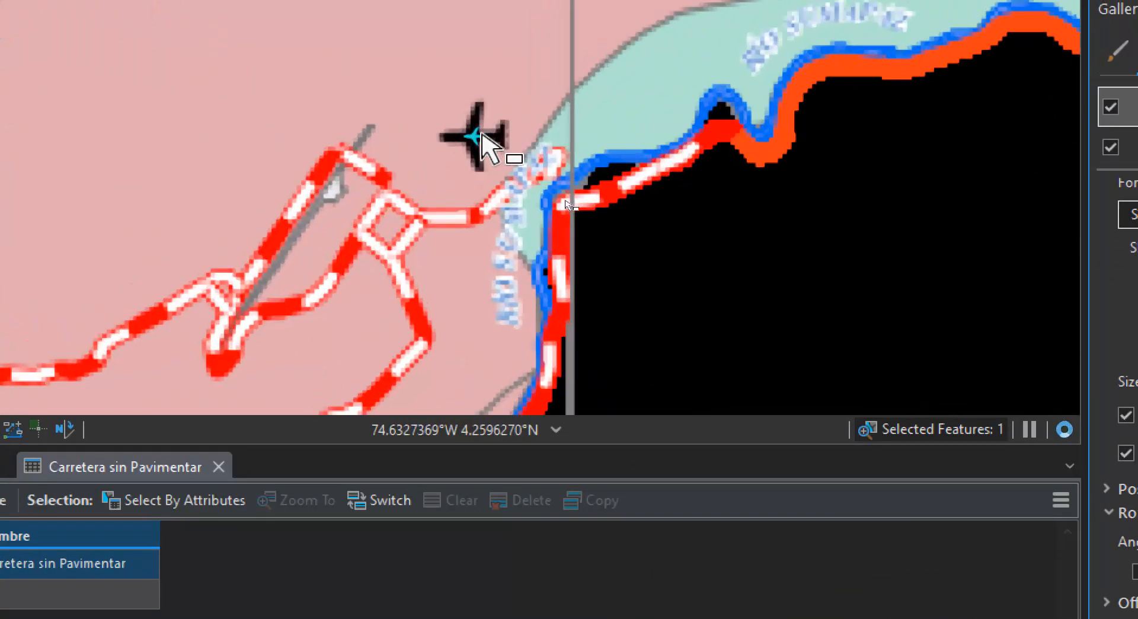
pyautogui.scroll(-3, 482, 140)
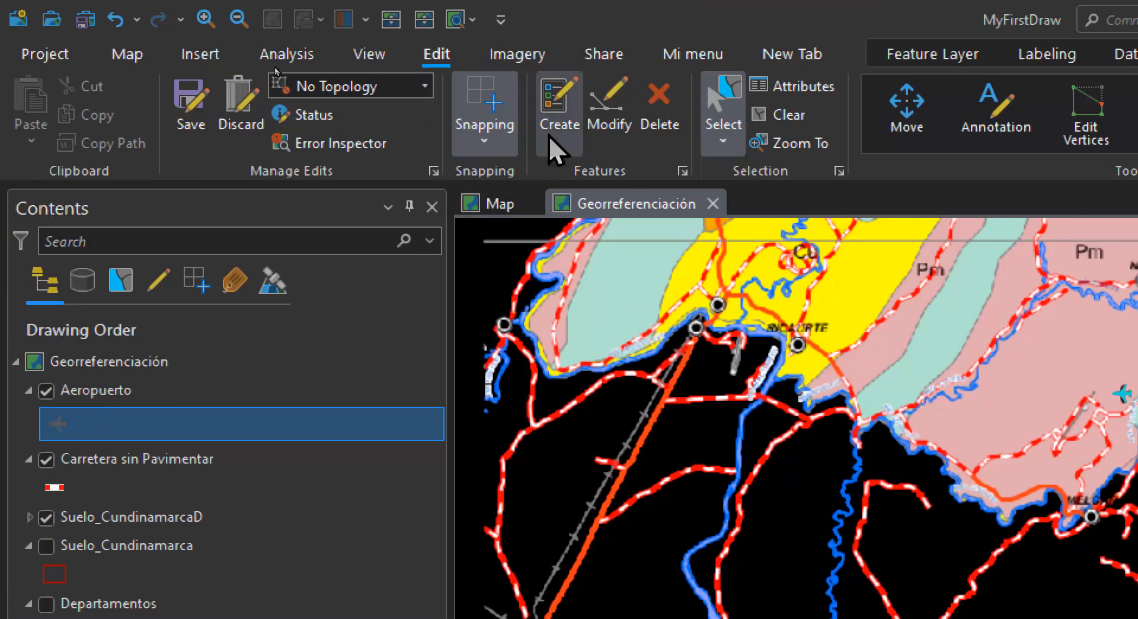
# Start creating points with the Aeropuerto template, hide MAPA_DE_USO_DEL_SUELO.tif and display MAPA_DE_USO_DEL_SUELO.jpg instead
pyautogui.click(550, 115)
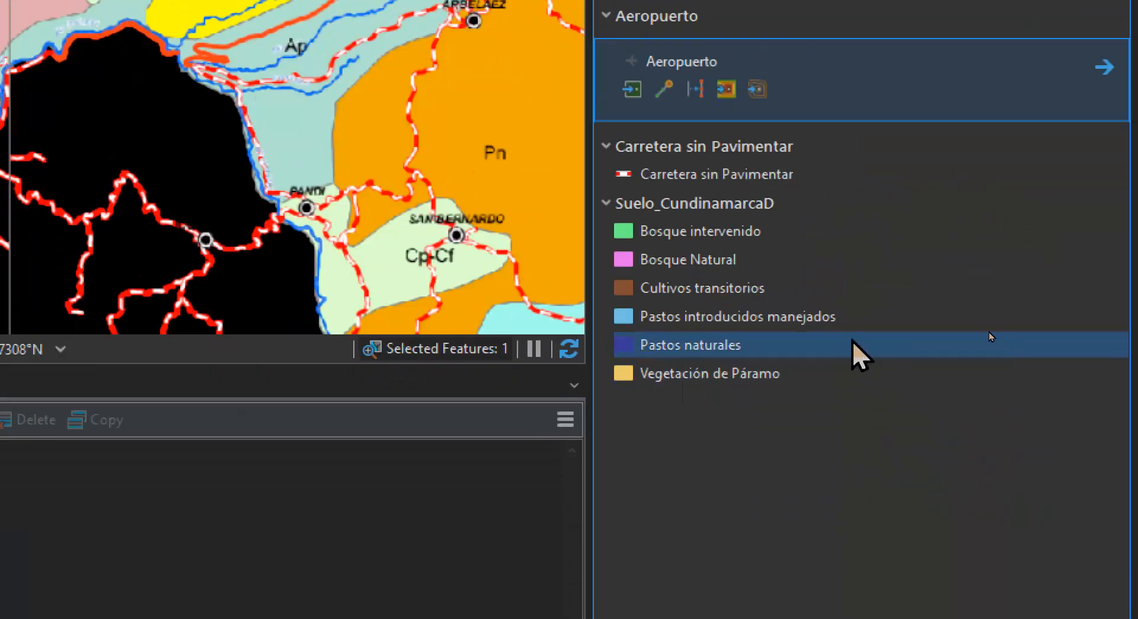
pyautogui.click(632, 90)
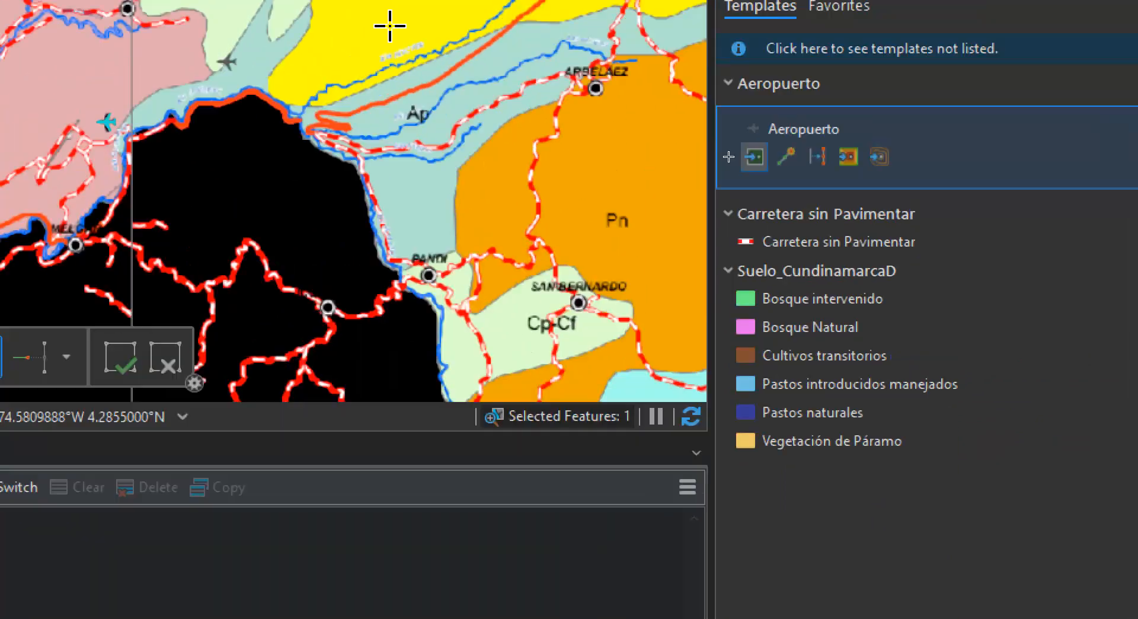
pyautogui.scroll(-2, 406, 22)
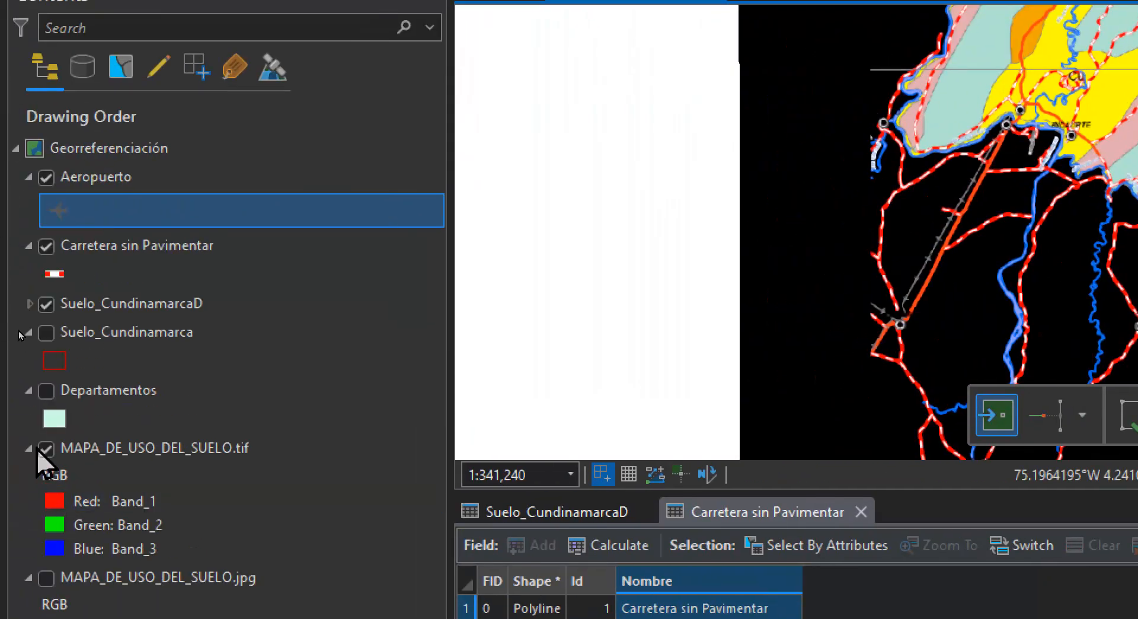
pyautogui.click(39, 448)
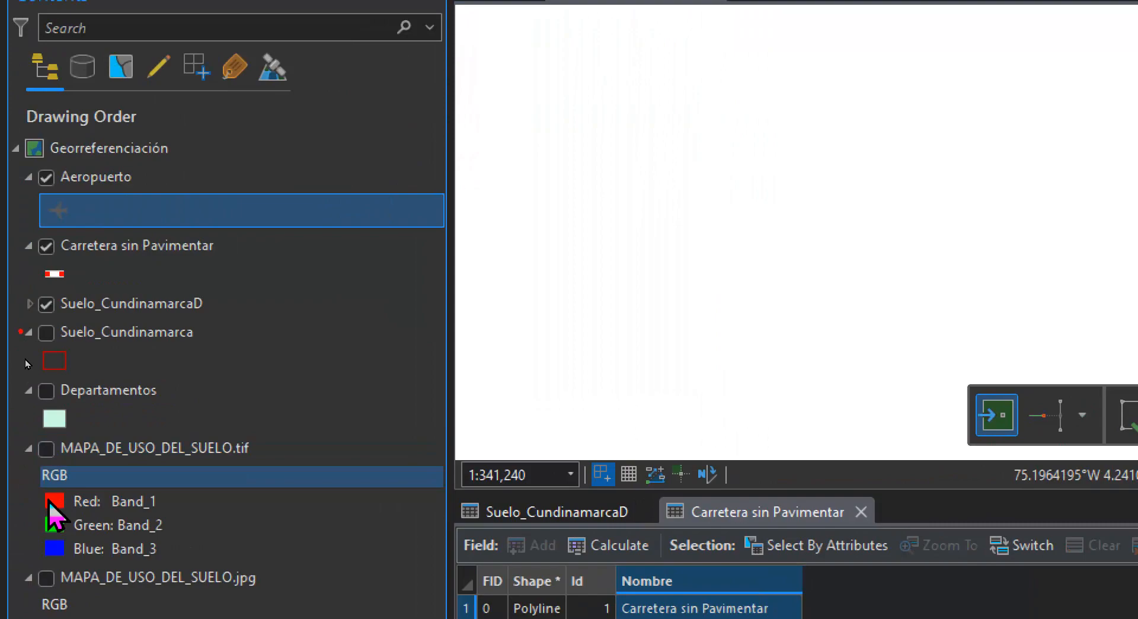
pyautogui.click(46, 577)
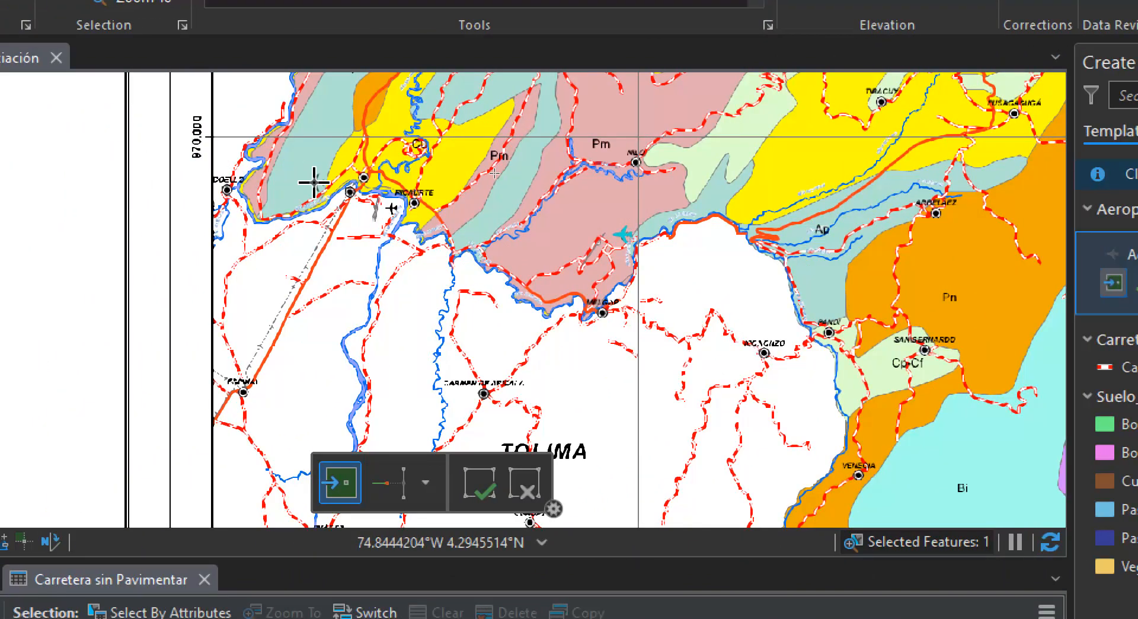
# Look over the scanned map from Melgar across Tolima and Meta to the northeastern edge for more airport symbols
pyautogui.moveTo(805, 182); pyautogui.dragTo(614, 388)
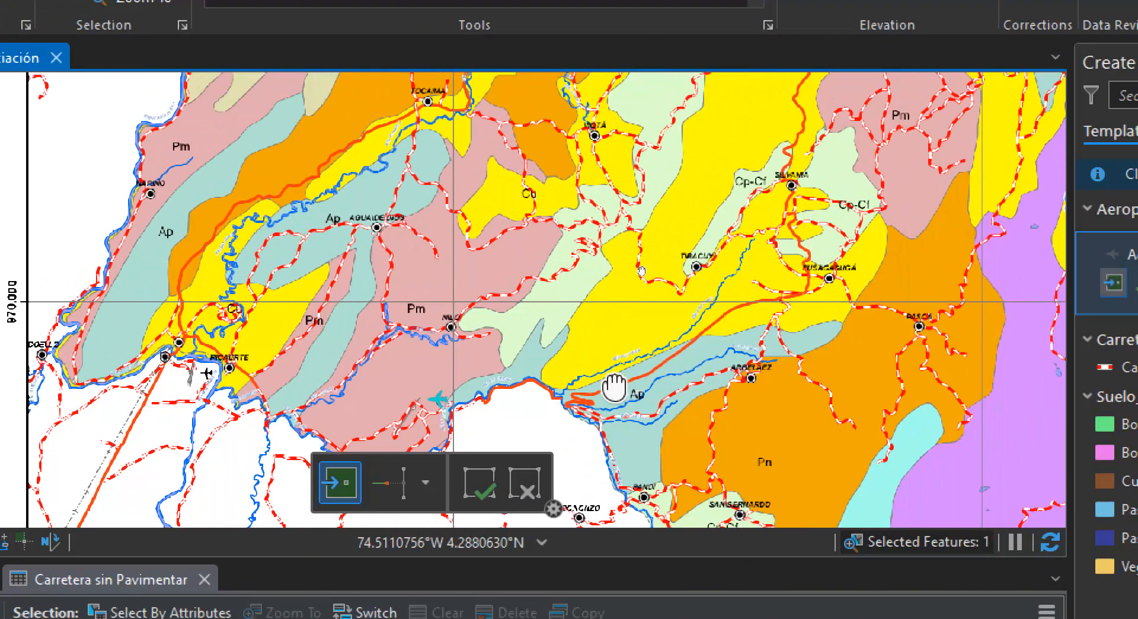
pyautogui.scroll(-5, 460, 234)
pyautogui.scroll(3, 617, 142)
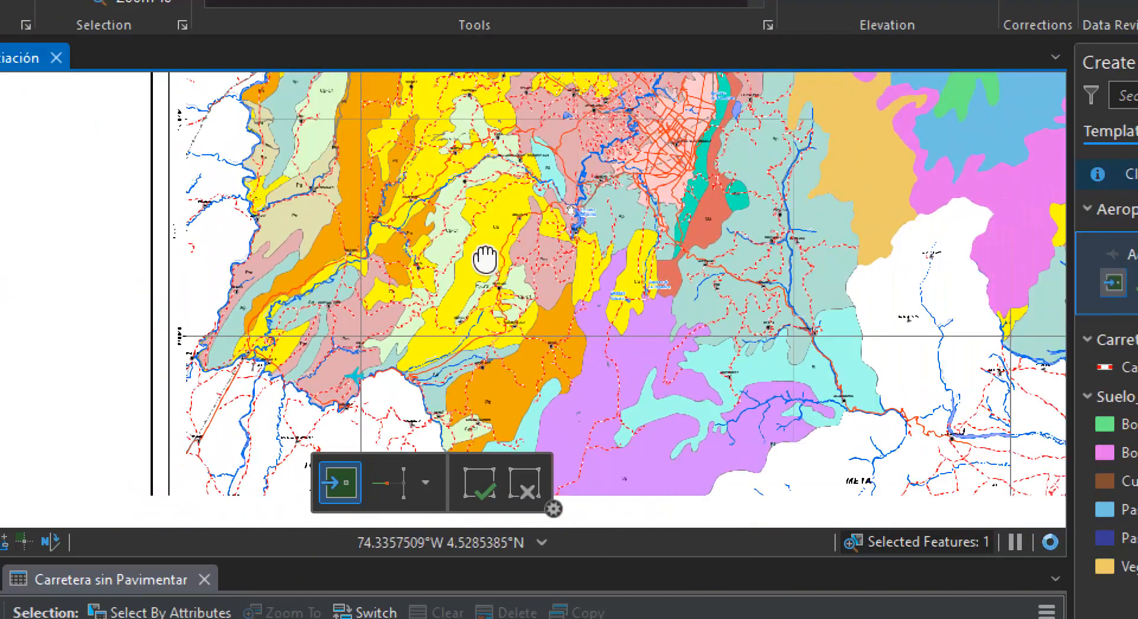
pyautogui.moveTo(485, 260); pyautogui.dragTo(410, 284)
pyautogui.moveTo(255, 214); pyautogui.dragTo(375, 317)
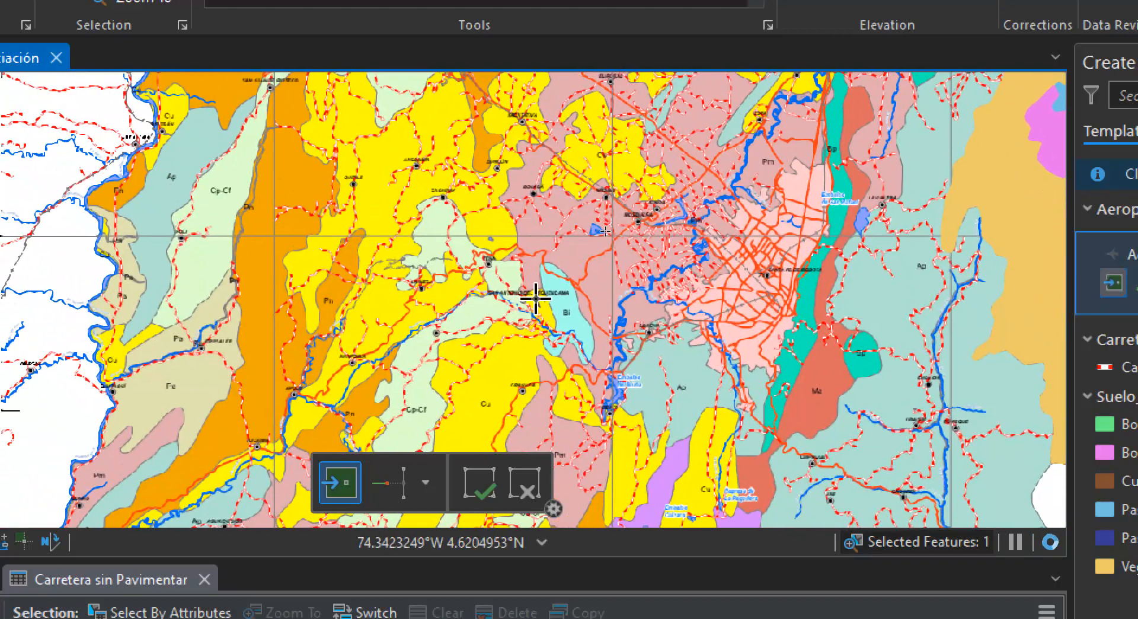
pyautogui.moveTo(231, 161); pyautogui.dragTo(202, 69)
pyautogui.moveTo(560, 399); pyautogui.dragTo(507, 158)
pyautogui.moveTo(554, 376); pyautogui.dragTo(478, 148)
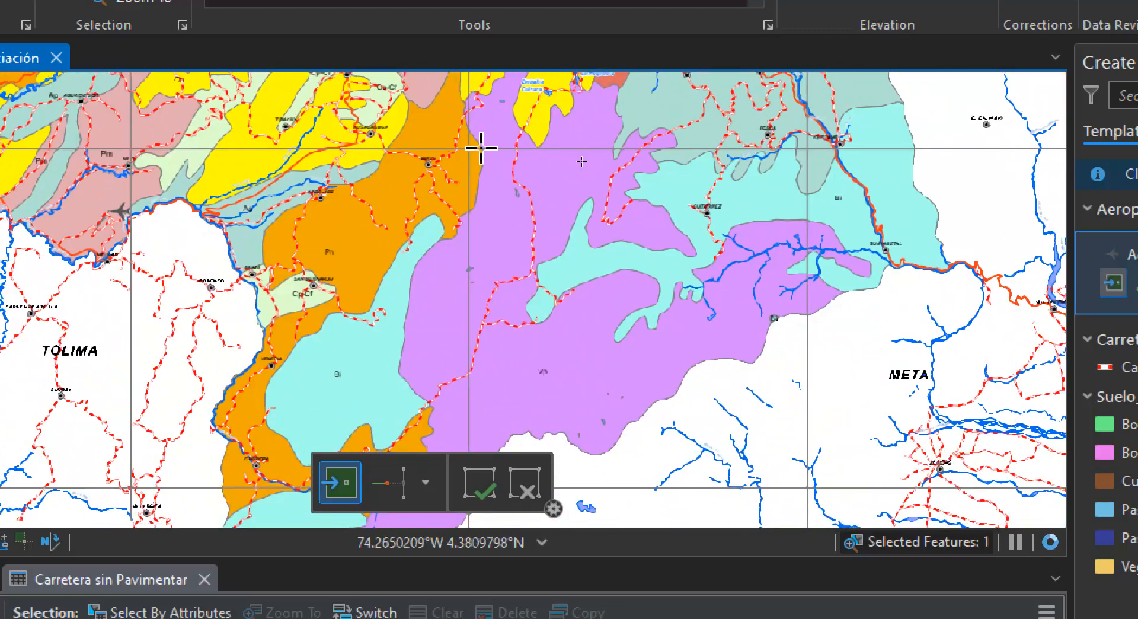
pyautogui.moveTo(665, 338); pyautogui.dragTo(784, 368)
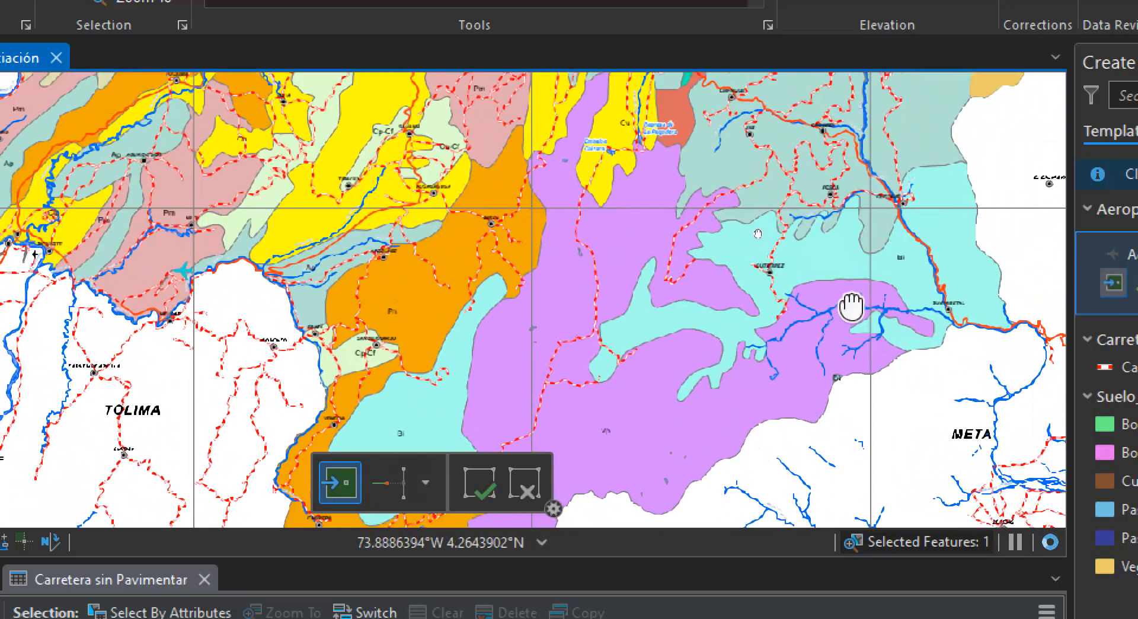
pyautogui.moveTo(850, 306); pyautogui.dragTo(696, 451)
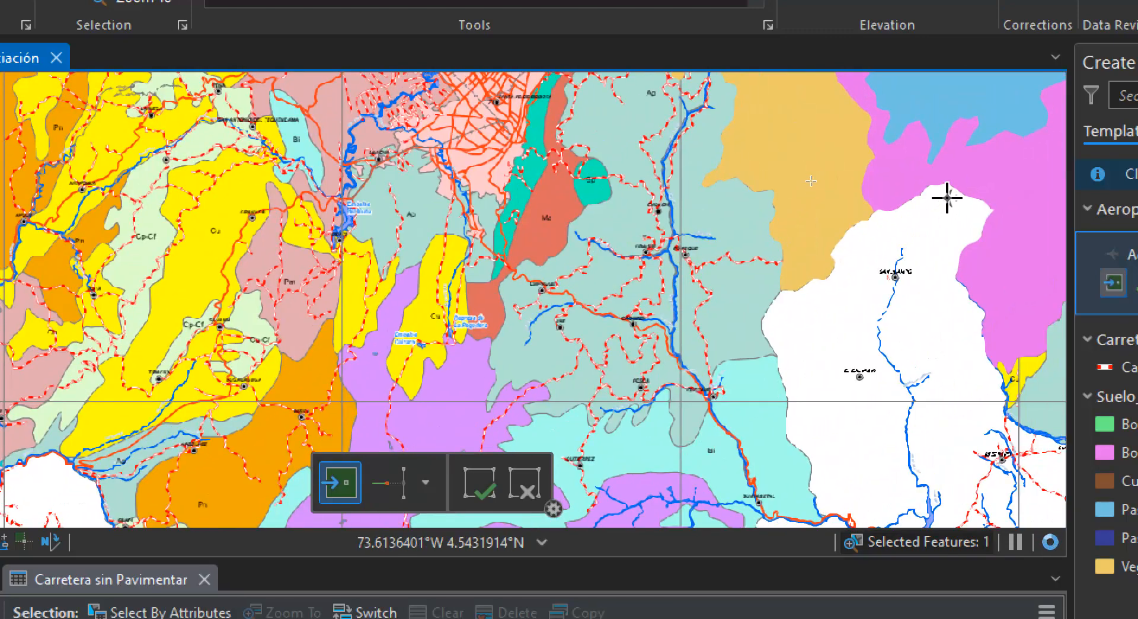
pyautogui.moveTo(946, 197); pyautogui.dragTo(526, 433)
pyautogui.moveTo(745, 168); pyautogui.dragTo(459, 435)
pyautogui.moveTo(643, 212); pyautogui.dragTo(579, 342)
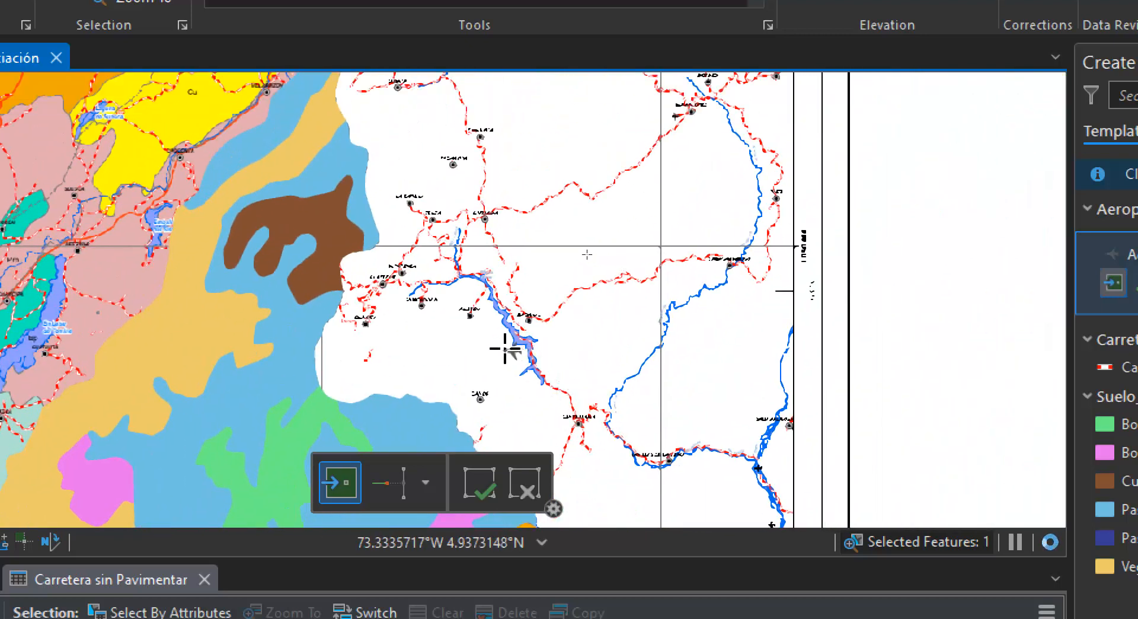
# Place an Aeropuerto point on the airplane symbol southwest of Miraflores and save the edits
pyautogui.scroll(1, 680, 104)
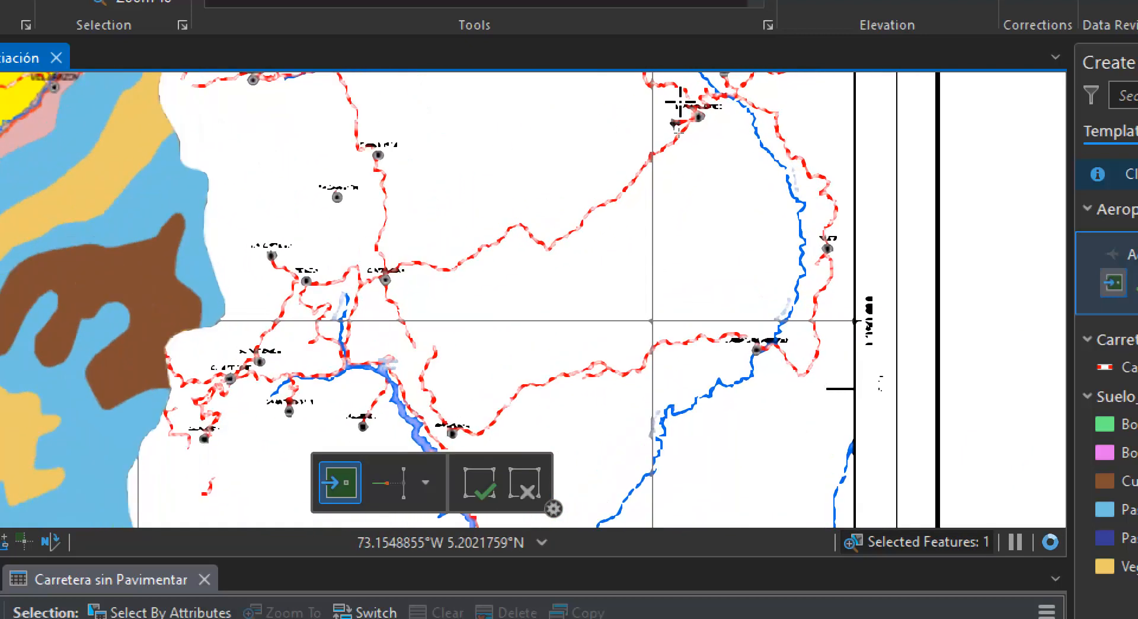
pyautogui.scroll(1, 679, 103)
pyautogui.scroll(3, 735, 121)
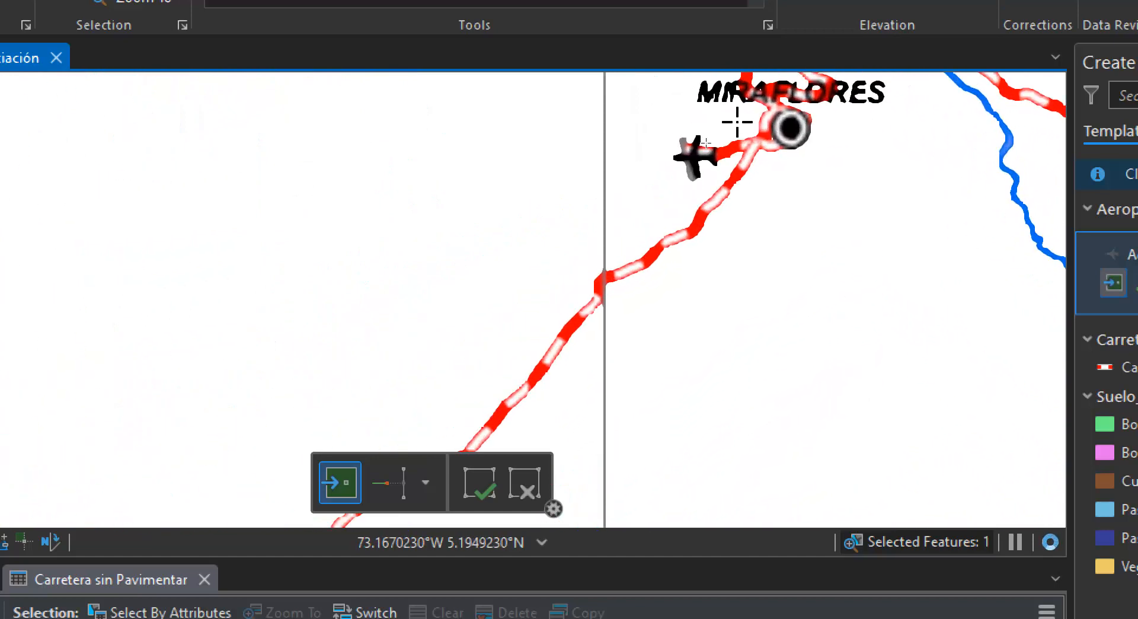
pyautogui.click(694, 155)
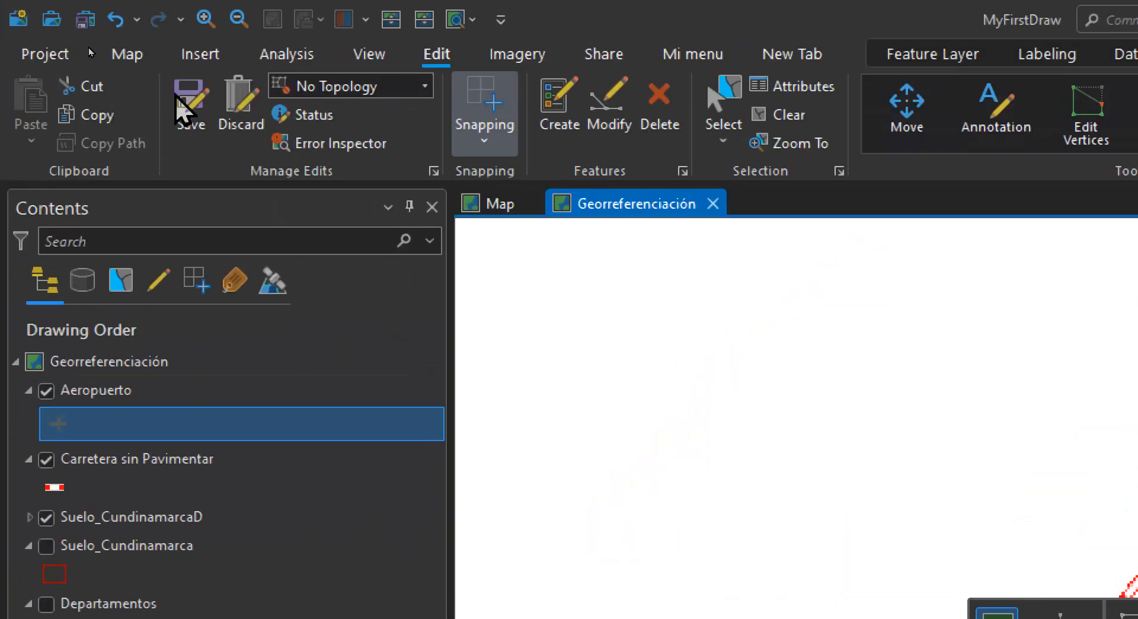
pyautogui.click(178, 100)
pyautogui.click(635, 543)
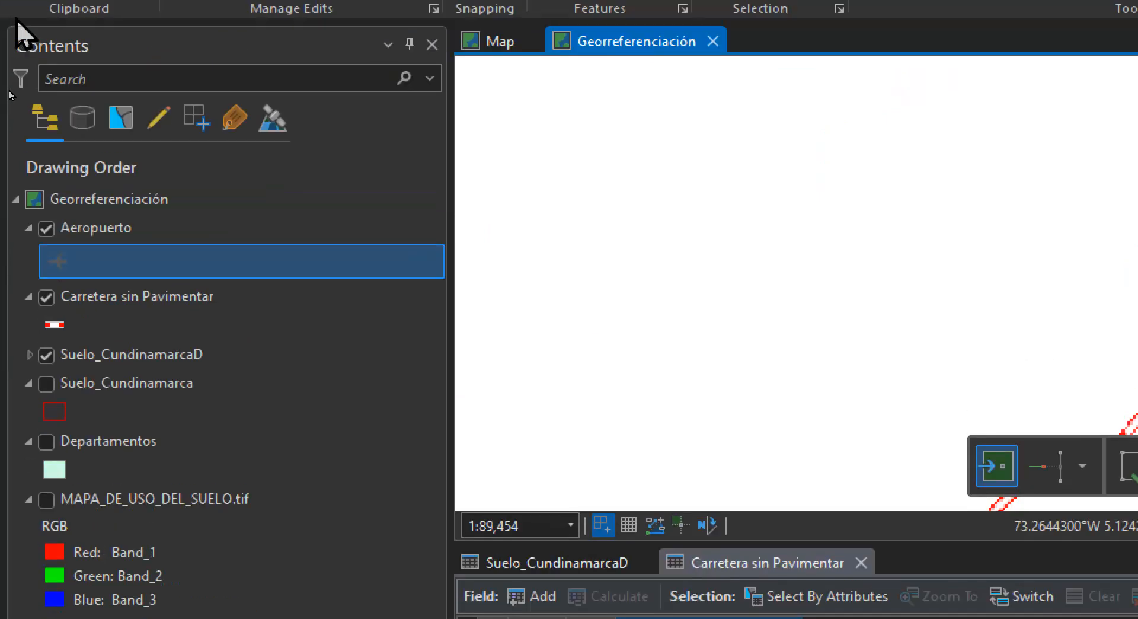
# Open the Aeropuerto attribute table, set the Id of both points to 1, and save the pending edits
pyautogui.click(47, 237)
pyautogui.rightClick(67, 230)
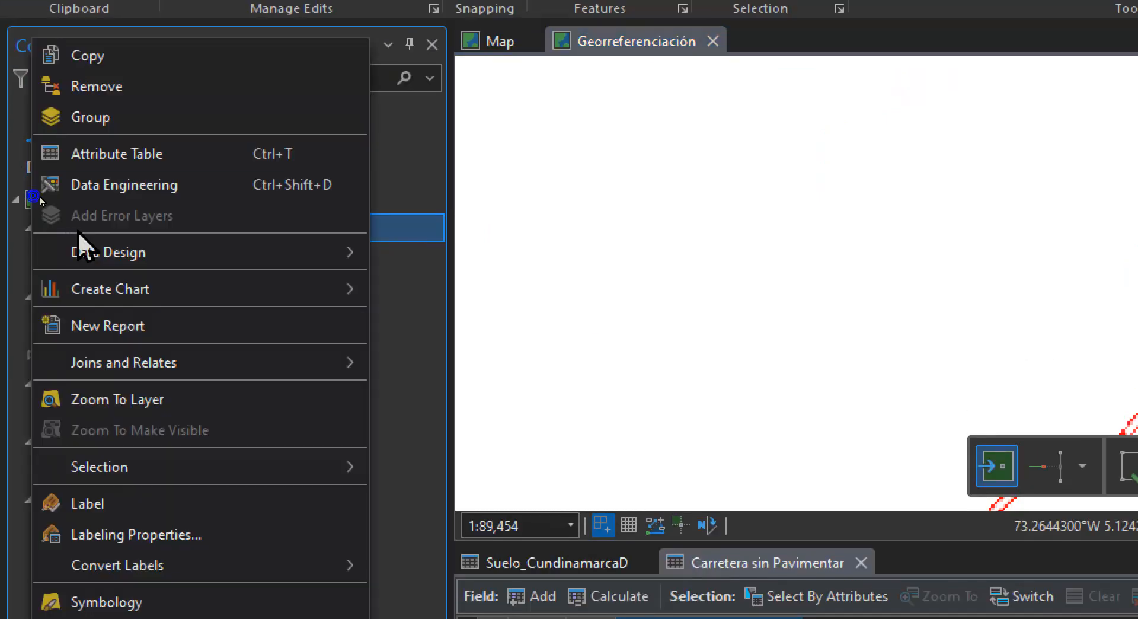
pyautogui.click(116, 161)
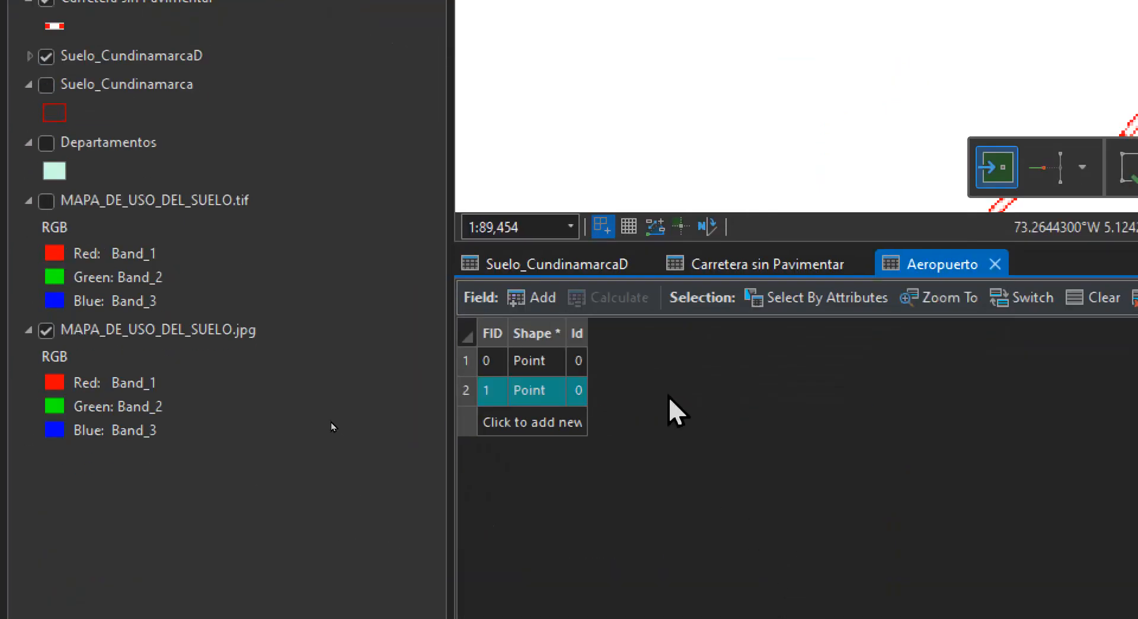
pyautogui.click(578, 362)
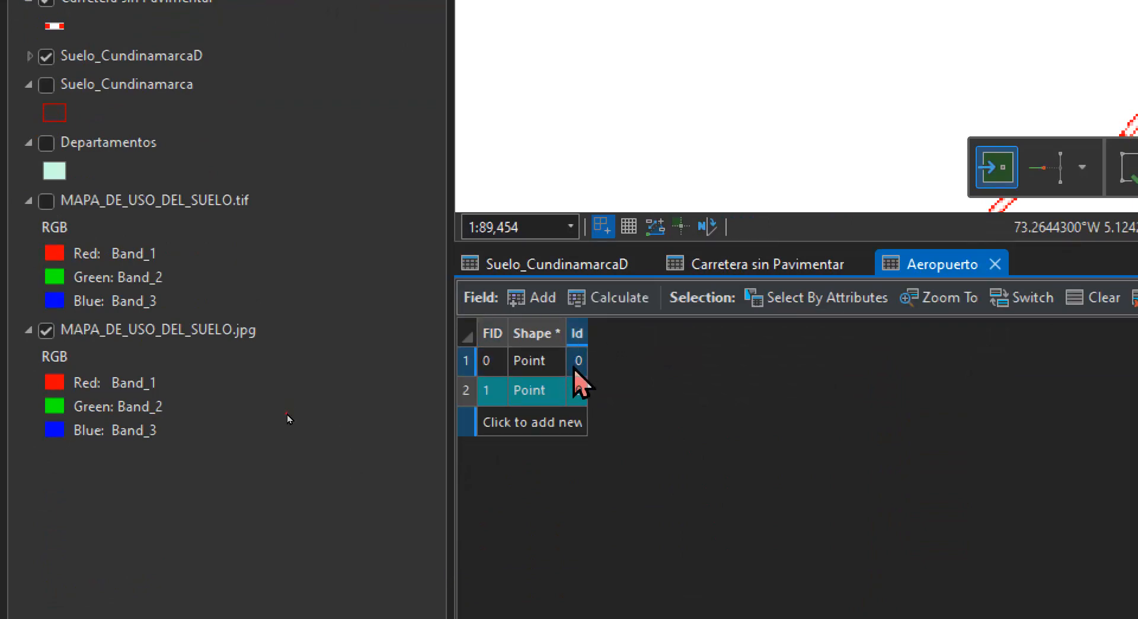
pyautogui.doubleClick(578, 361)
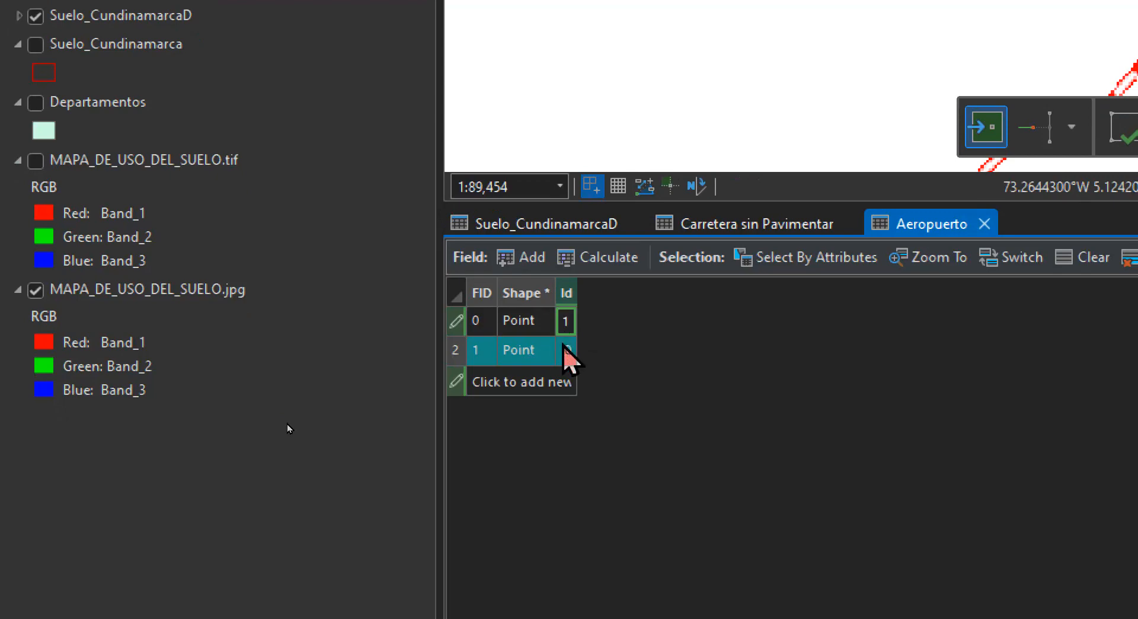
pyautogui.click(567, 349)
pyautogui.write('1')
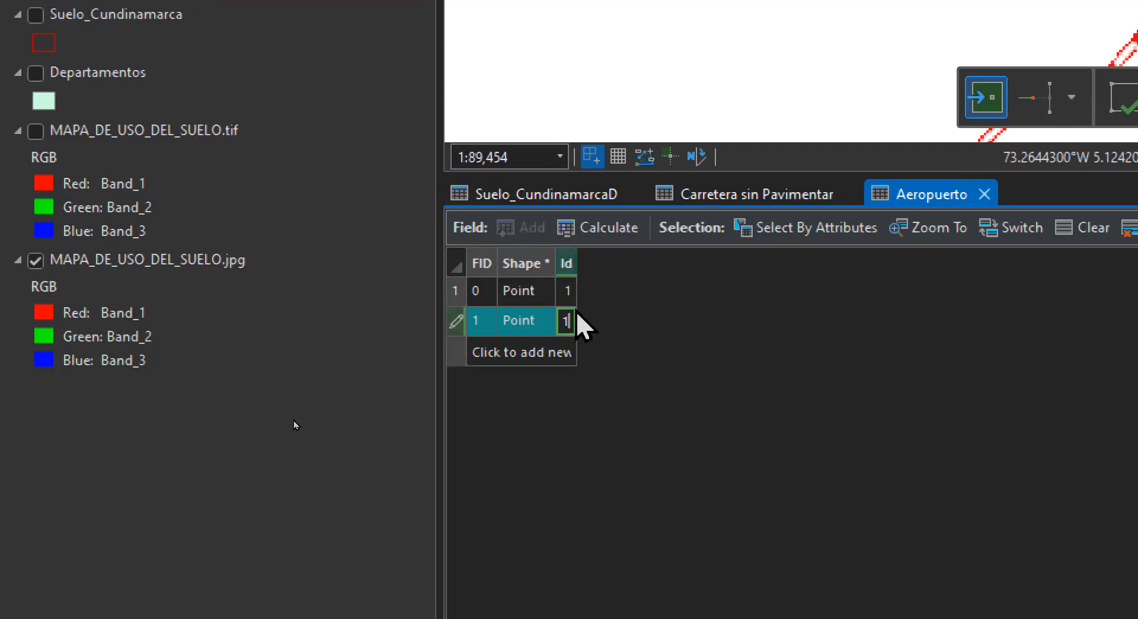
pyautogui.click(573, 298)
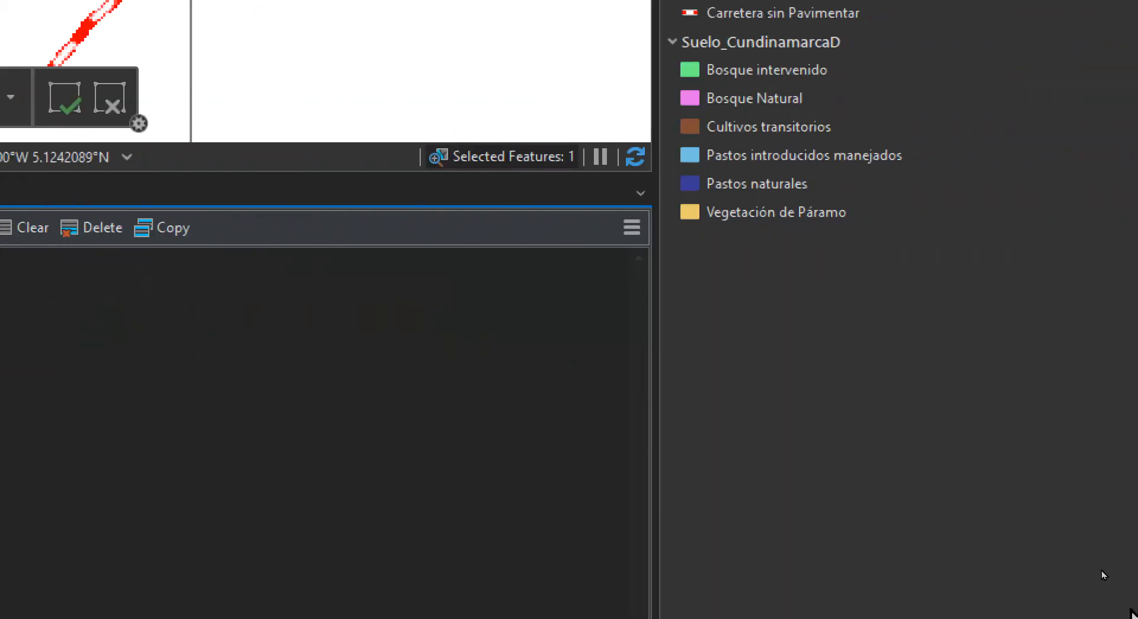
pyautogui.click(733, 572)
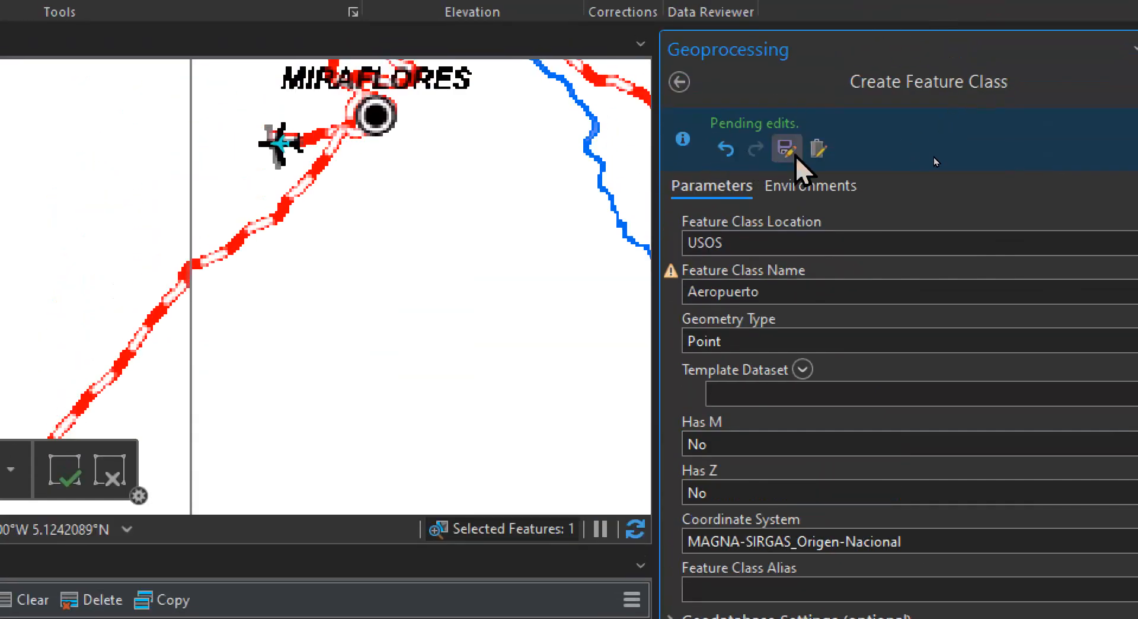
pyautogui.click(793, 153)
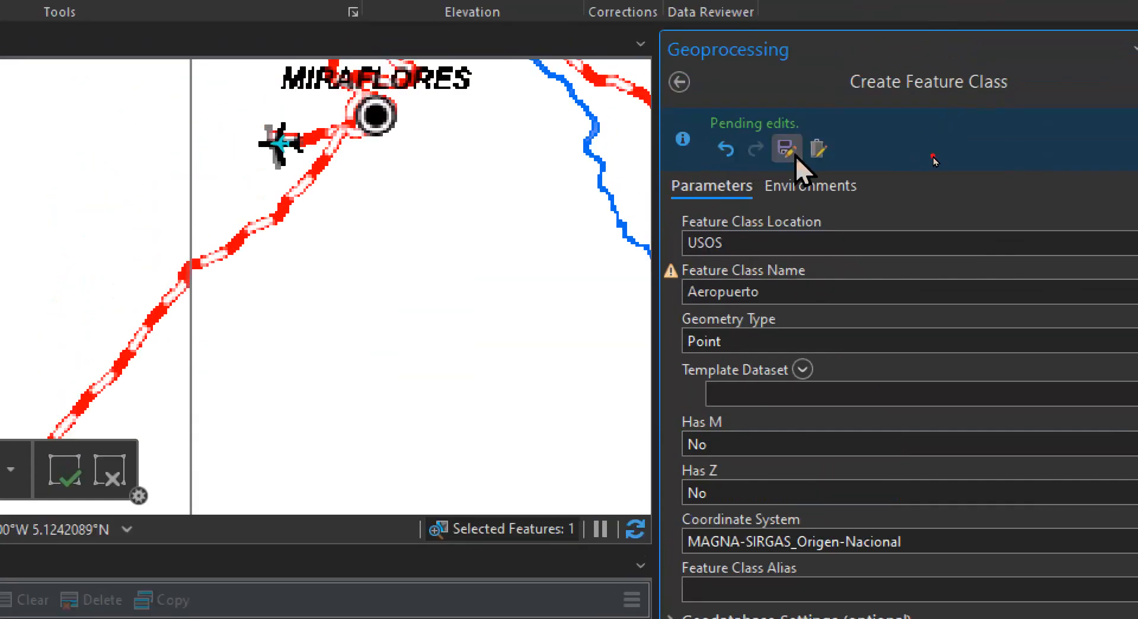
# Find the Add Fields (multiple) tool and set Aeropuerto as its input table
pyautogui.click(680, 82)
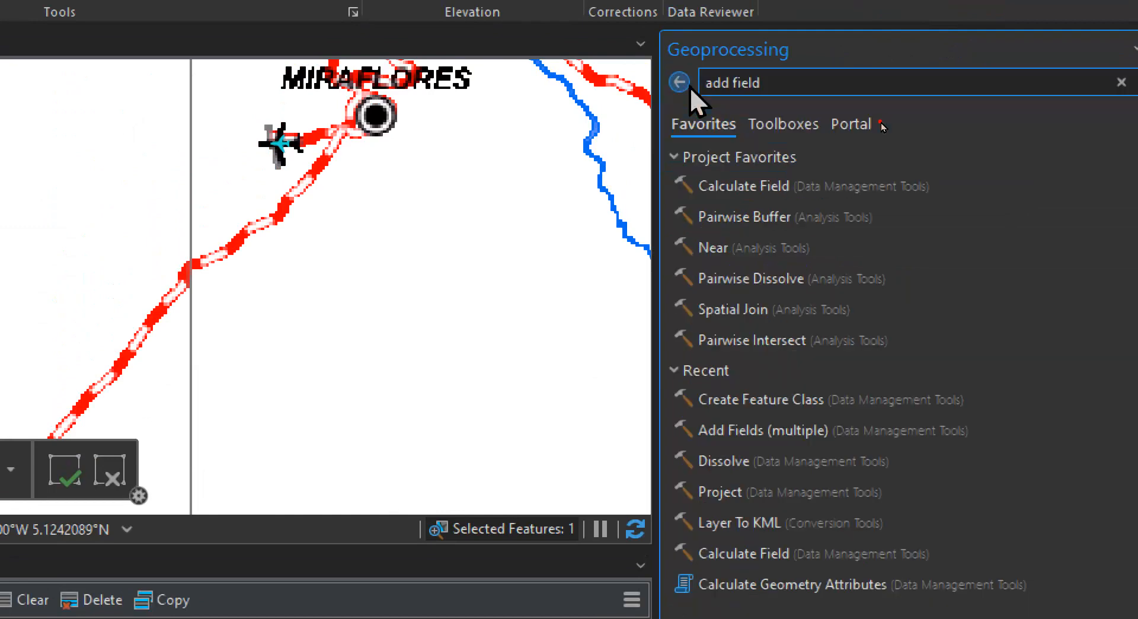
pyautogui.press('Return')
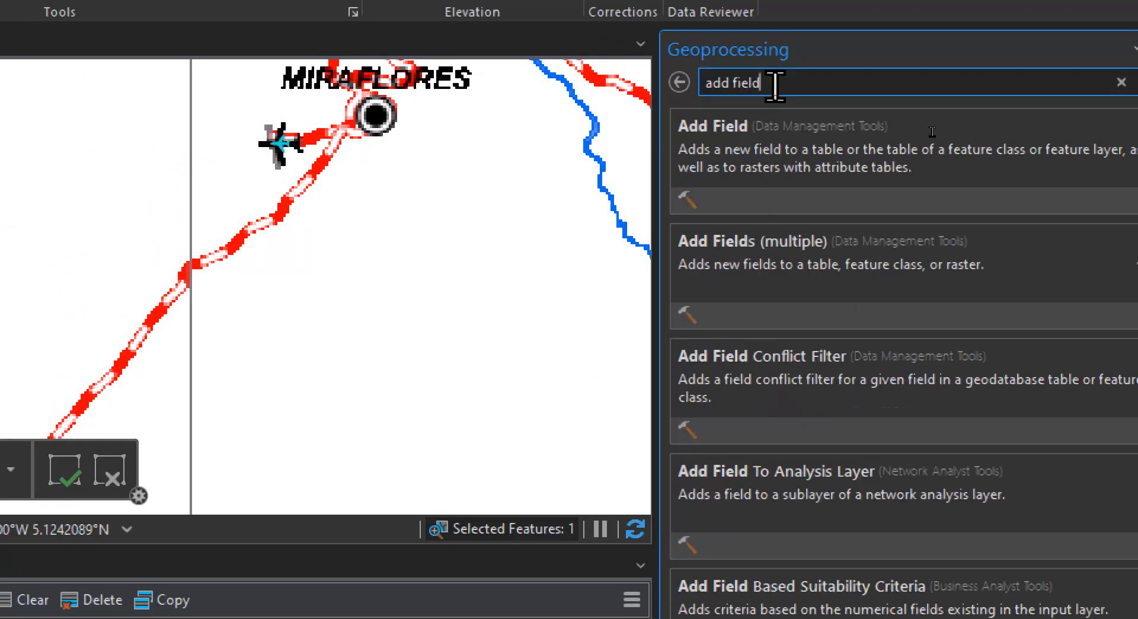
pyautogui.click(877, 261)
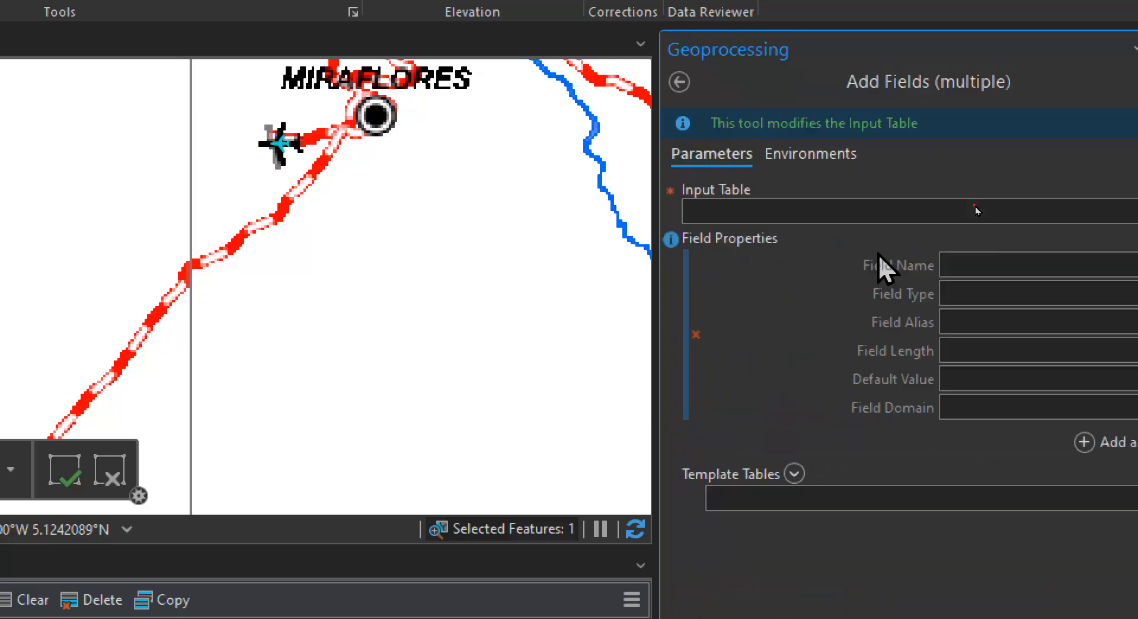
pyautogui.click(1079, 211)
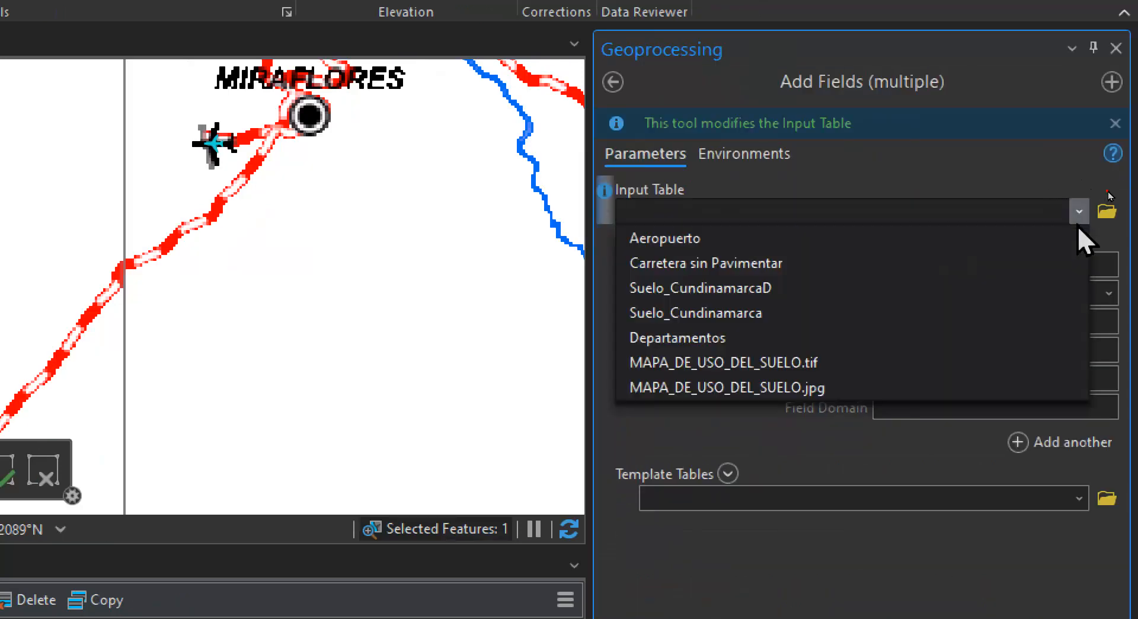
pyautogui.click(901, 237)
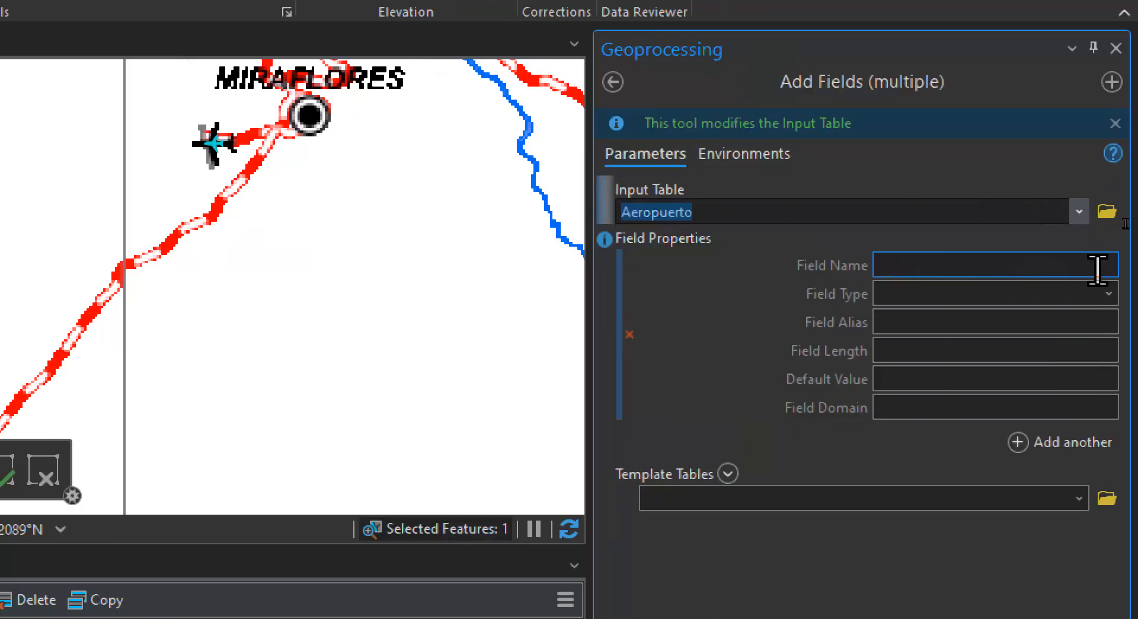
# Add a Text field named nombre with a length of 20 to the Aeropuerto table
pyautogui.click(994, 271)
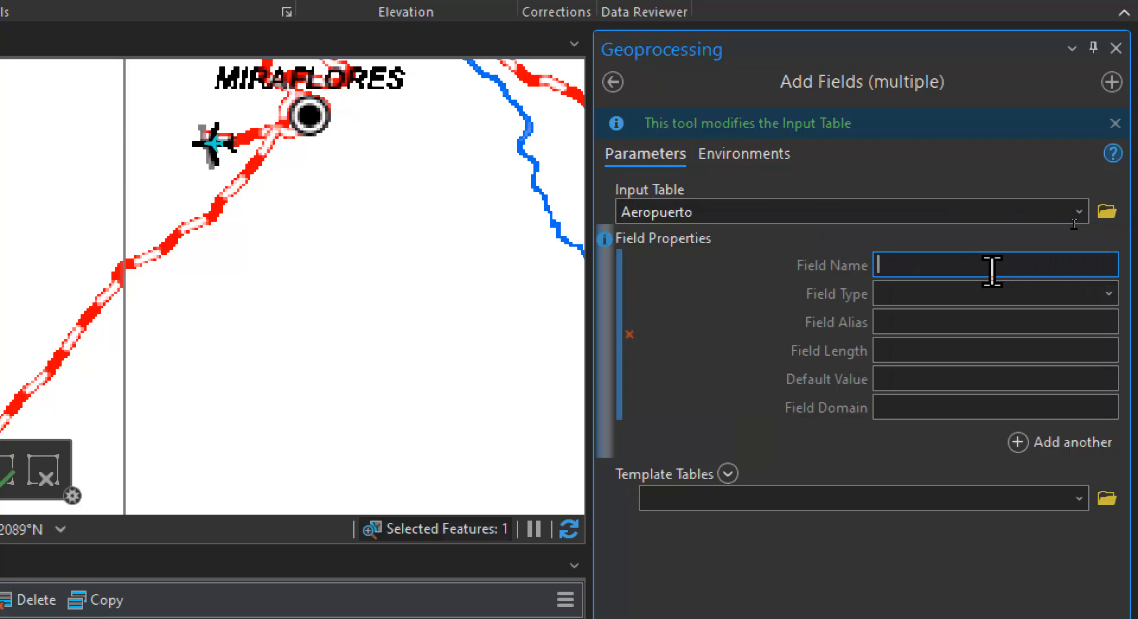
pyautogui.write('nombre')
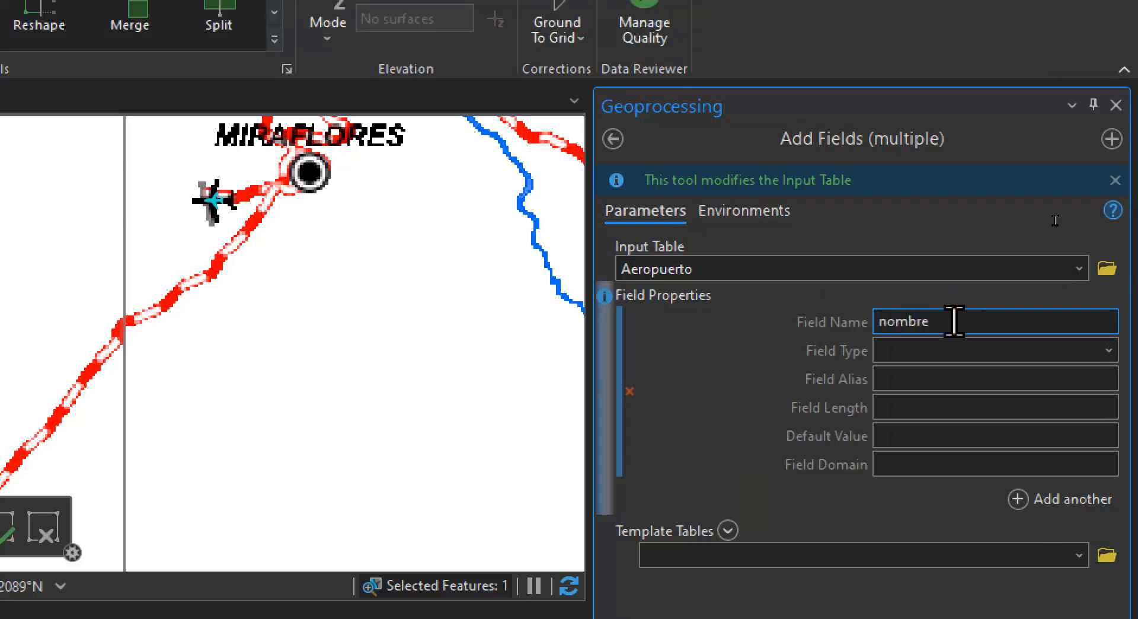
pyautogui.click(1107, 351)
pyautogui.click(1005, 378)
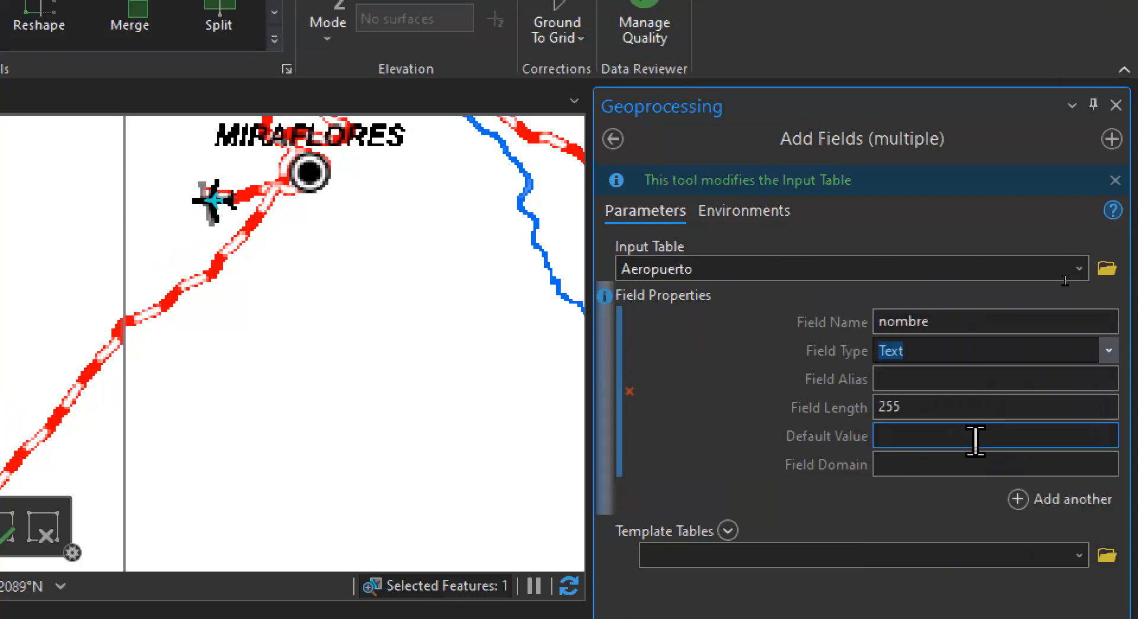
pyautogui.click(940, 417)
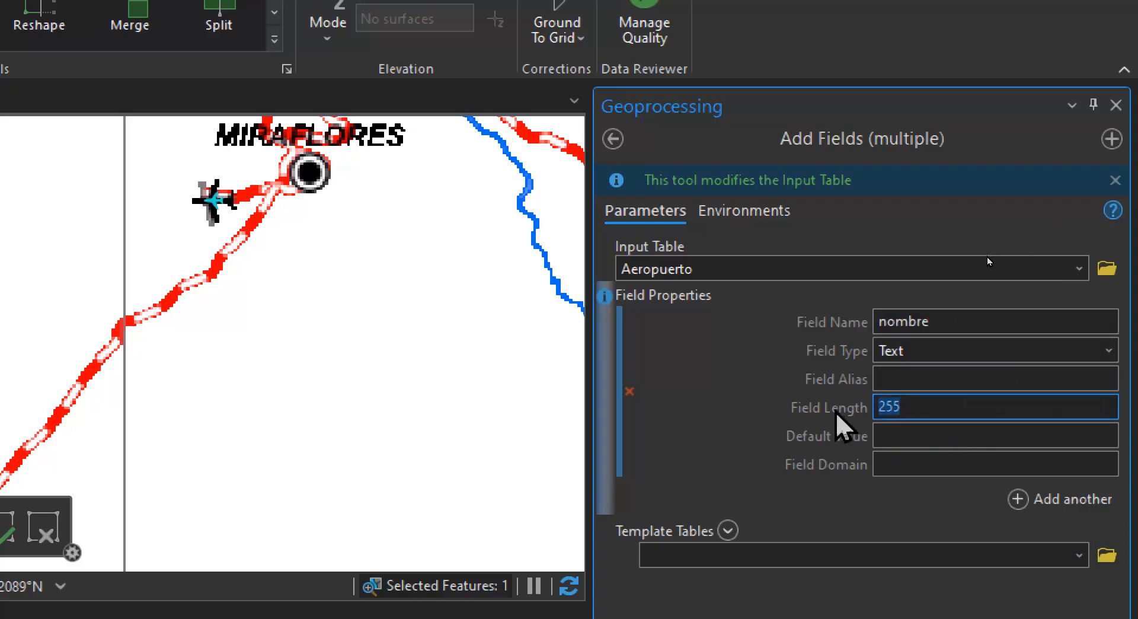
pyautogui.write('Aer')
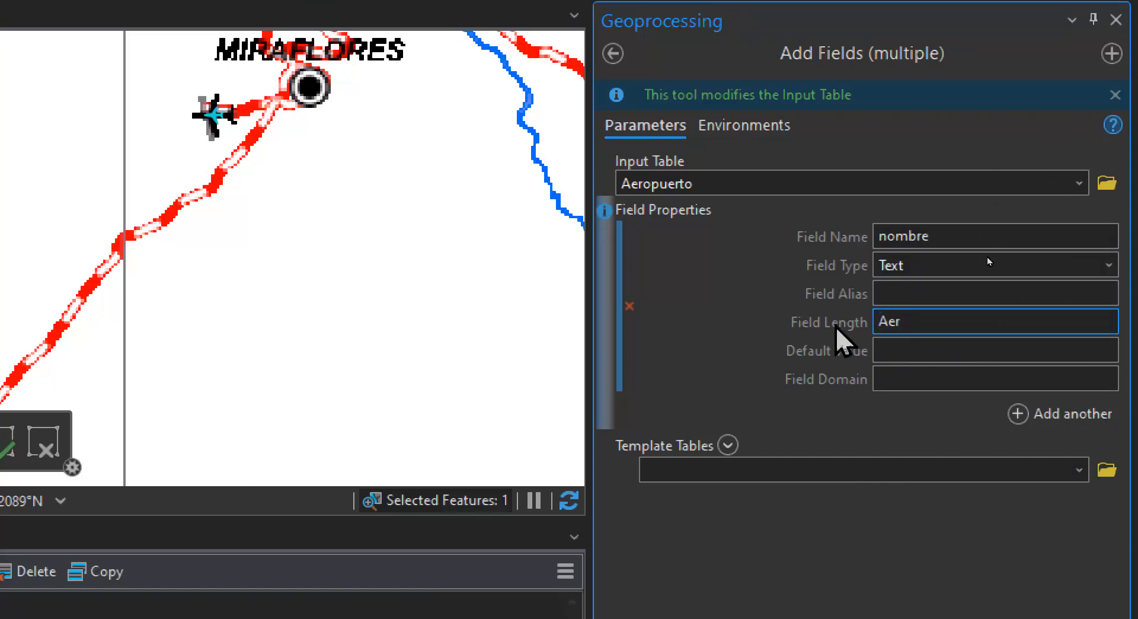
pyautogui.press('BackSpace')
pyautogui.press('BackSpace')
pyautogui.press('BackSpace')
pyautogui.write('20')
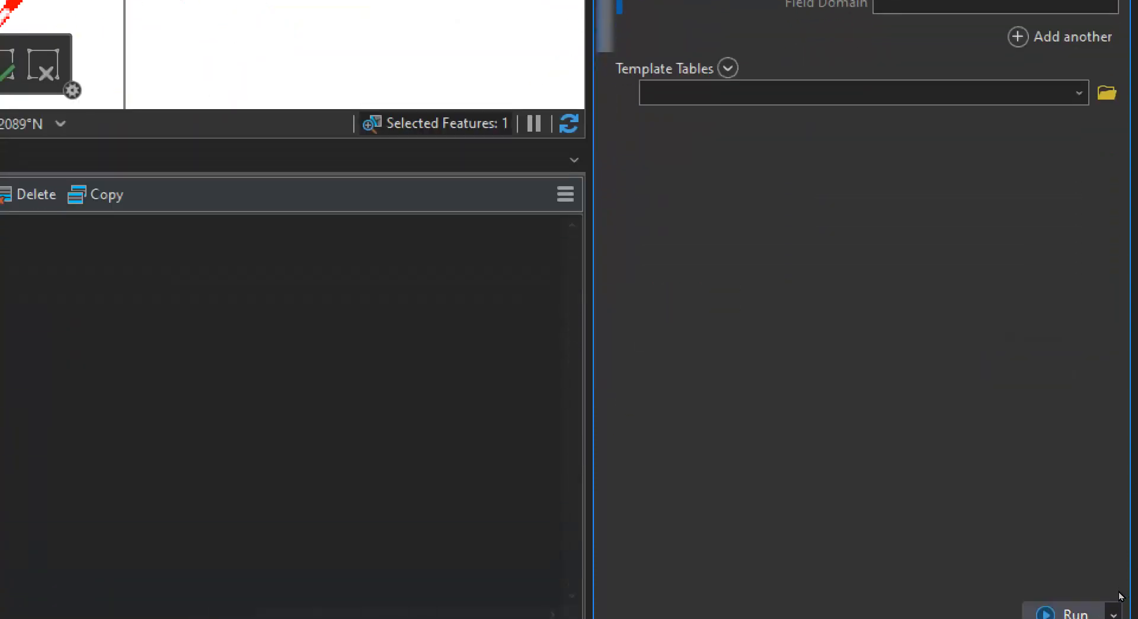
pyautogui.press('Return')
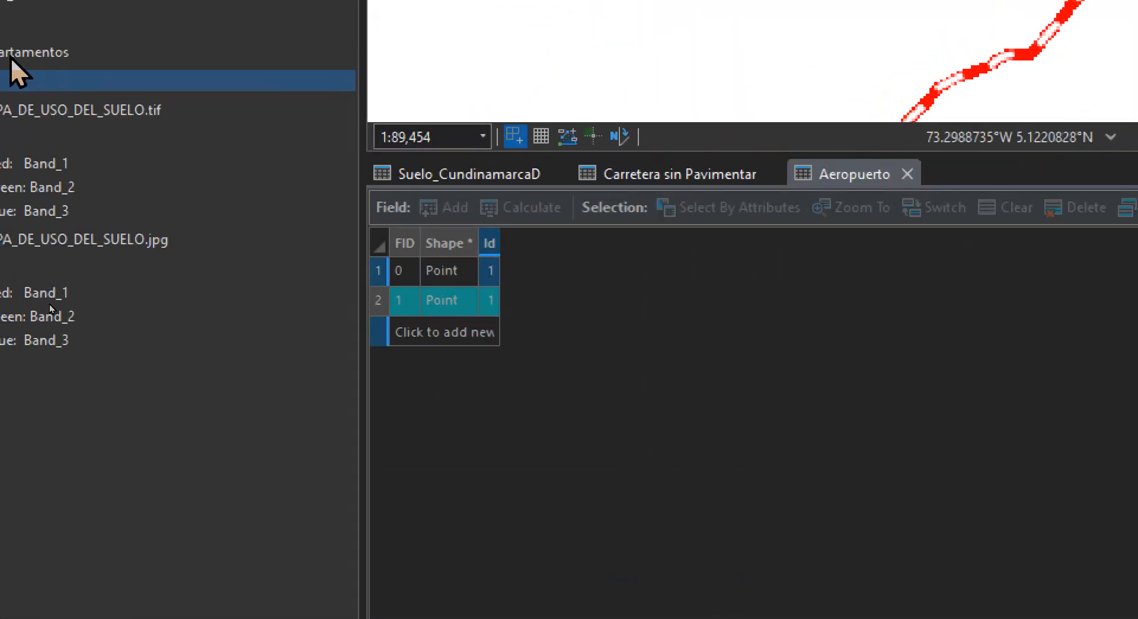
# Enter Aeropuerto as the nombre value of the first point in the attribute table
pyautogui.click(558, 274)
pyautogui.click(554, 275)
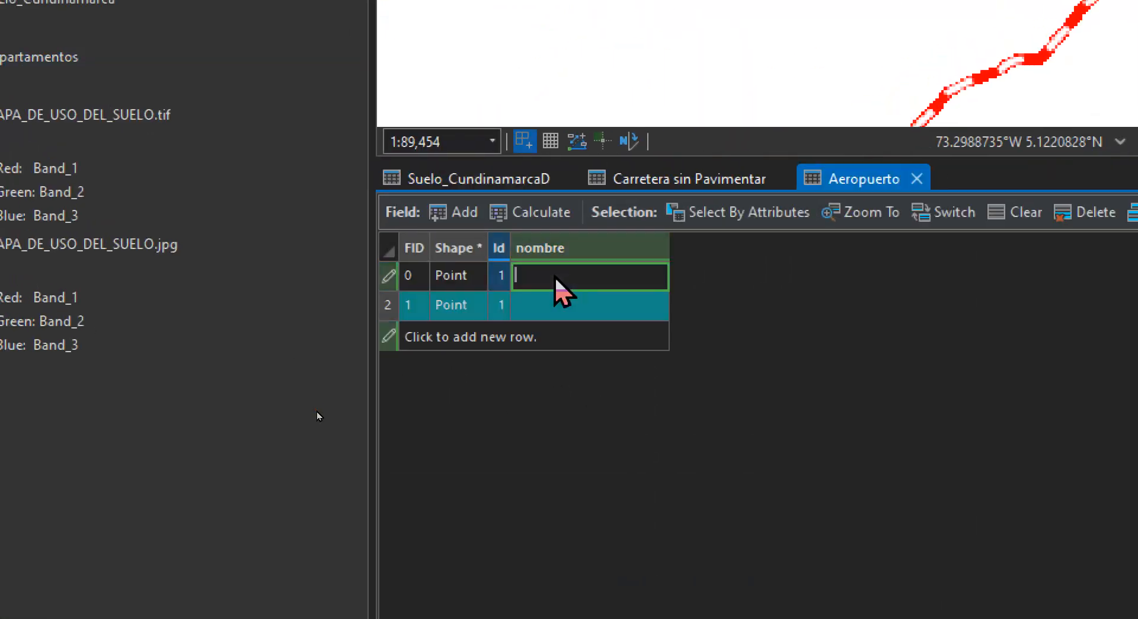
pyautogui.write('Ae')
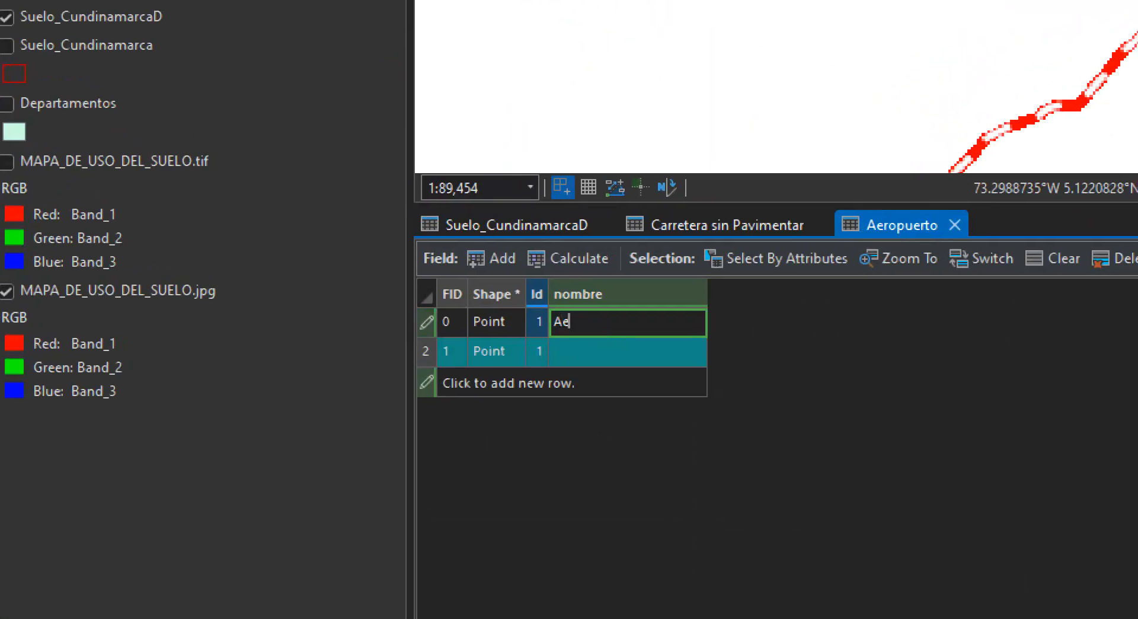
pyautogui.write('ropuerto')
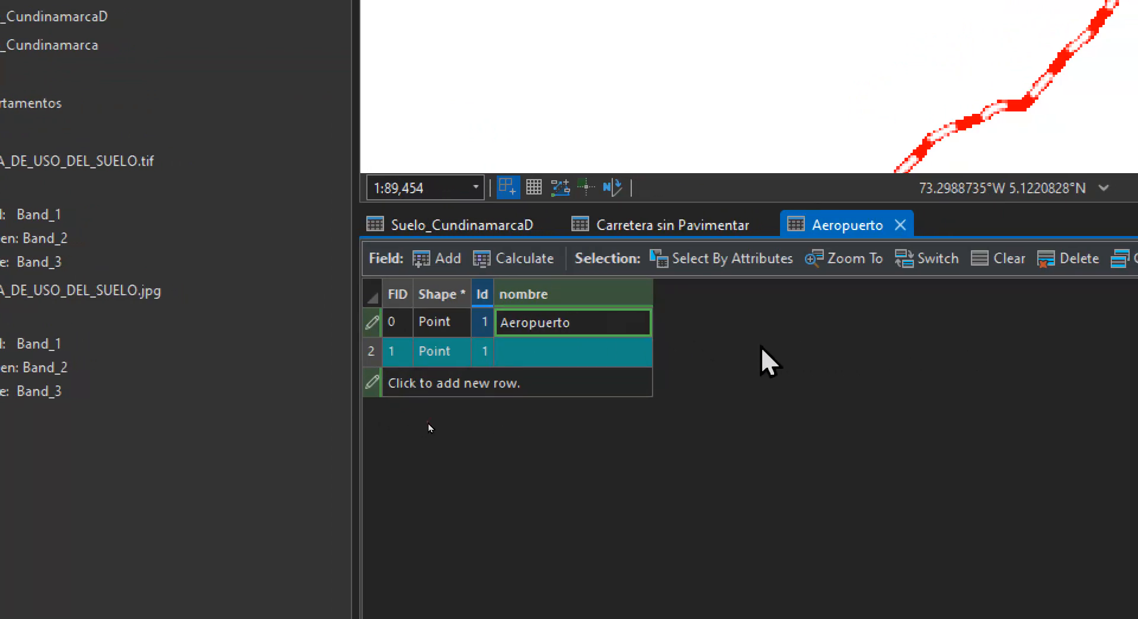
pyautogui.hotkey('shift', 'Tab')
# Select both Aeropuerto points, try to merge them, and save the pending edits
pyautogui.click(371, 325)
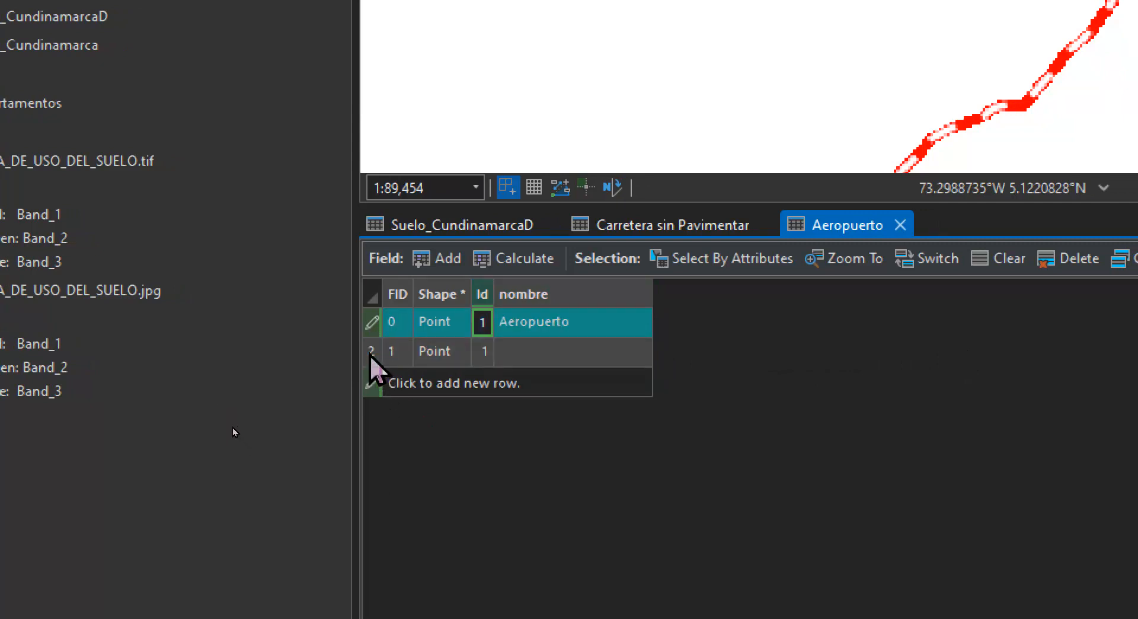
pyautogui.keyDown('shift'); pyautogui.click(371, 352); pyautogui.keyUp('shift')
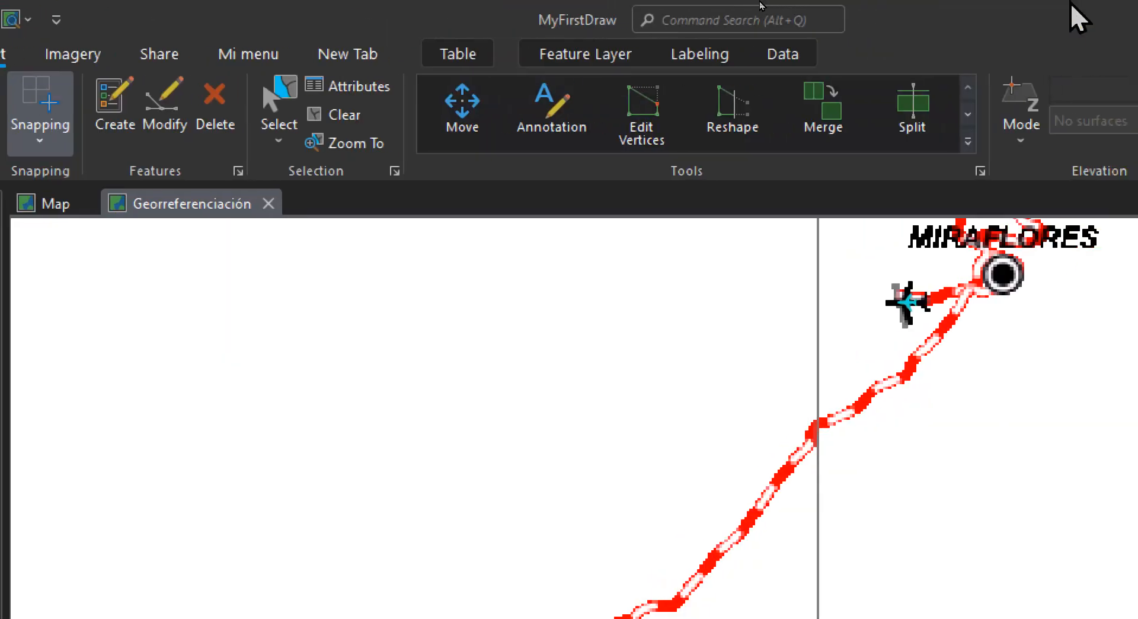
pyautogui.click(831, 128)
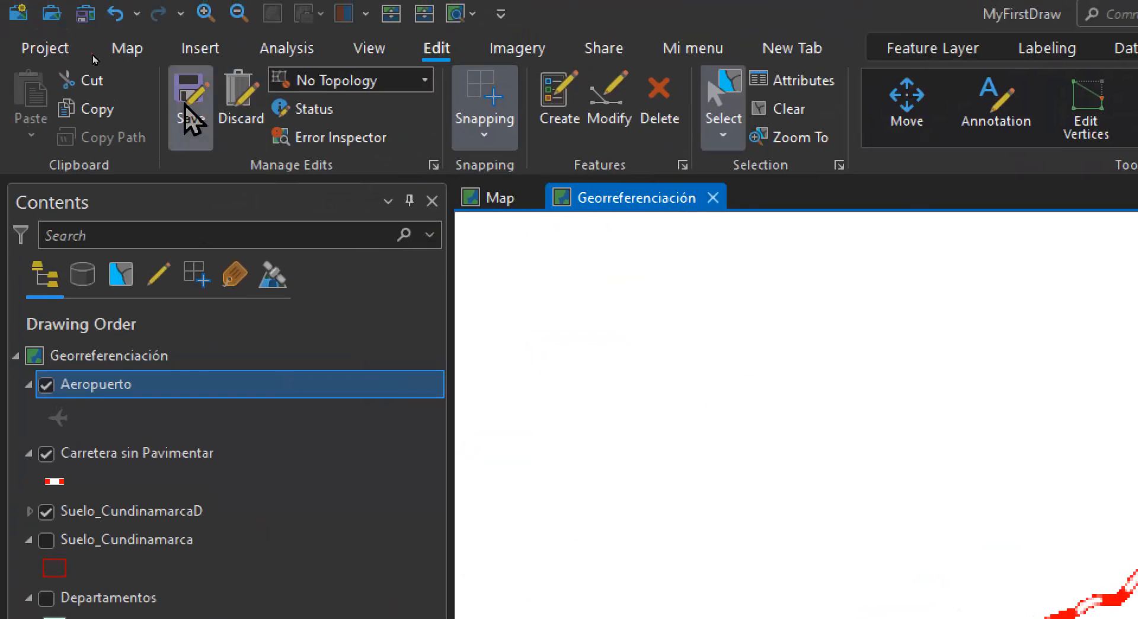
pyautogui.click(188, 113)
pyautogui.click(628, 259)
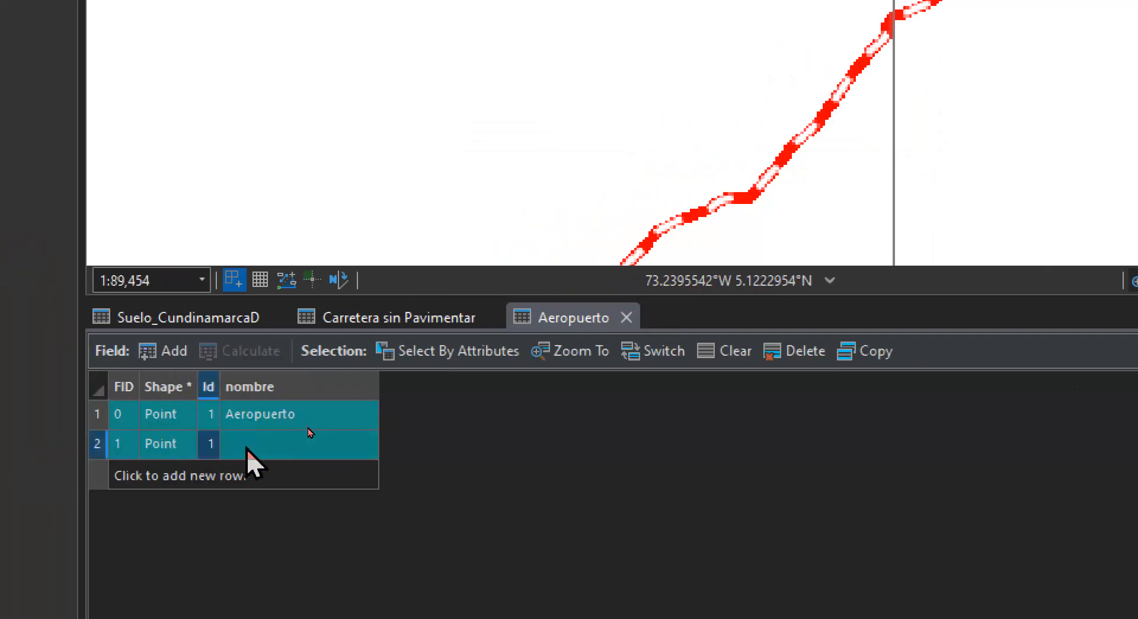
pyautogui.click(246, 448)
pyautogui.click(254, 448)
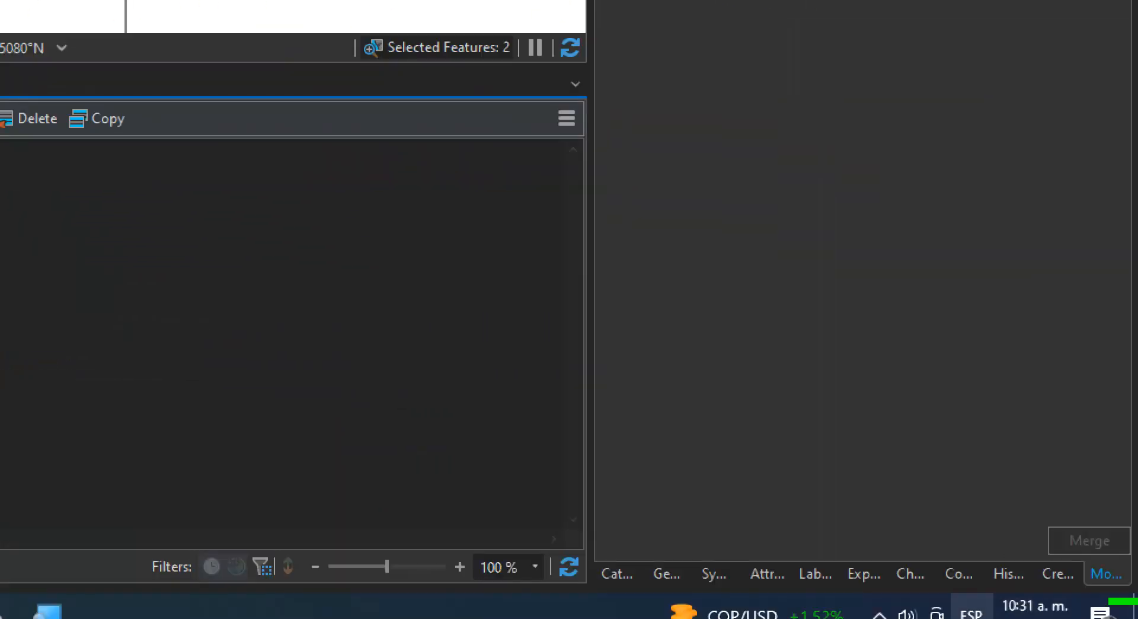
# Find the Dissolve geoprocessing tool and set Aeropuerto as its input features
pyautogui.click(664, 574)
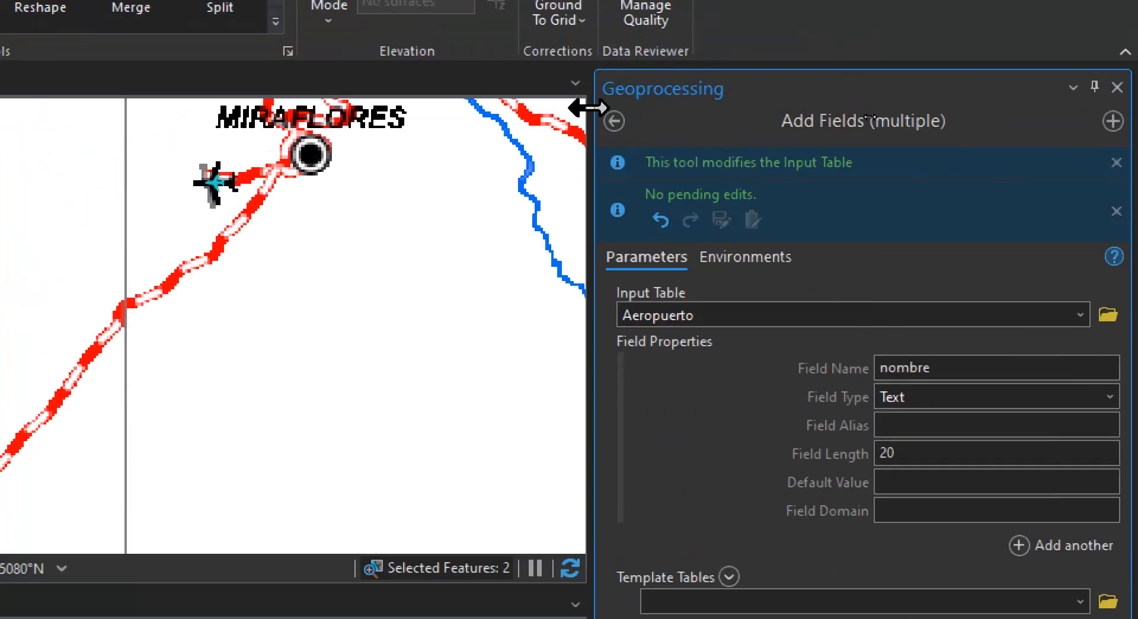
pyautogui.click(614, 121)
pyautogui.click(926, 123)
pyautogui.write('d')
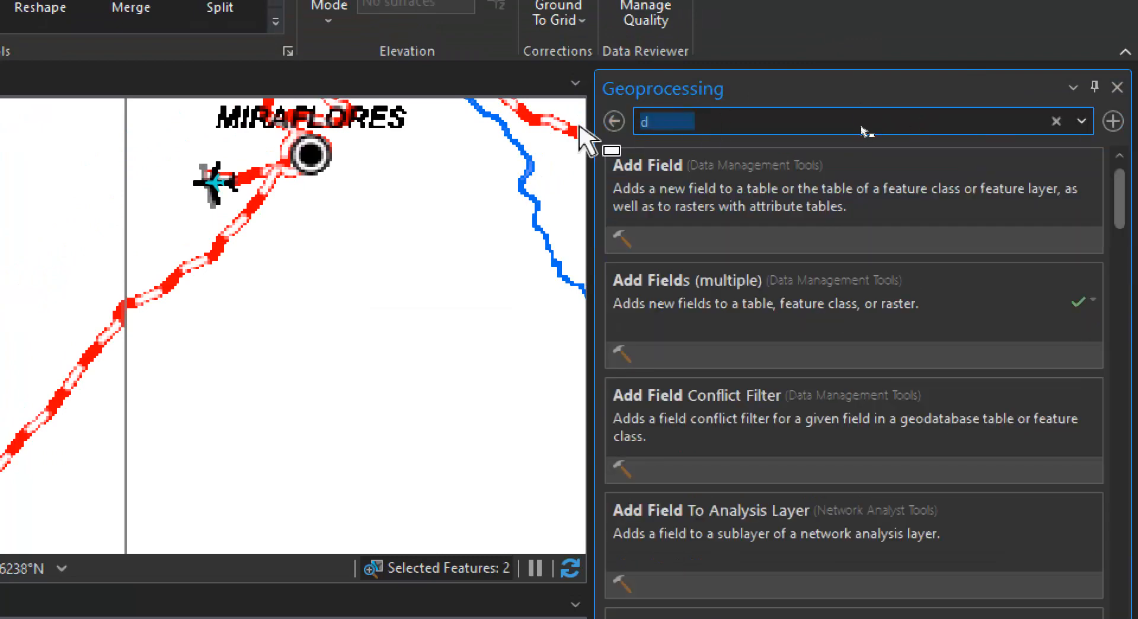
pyautogui.write('issolve')
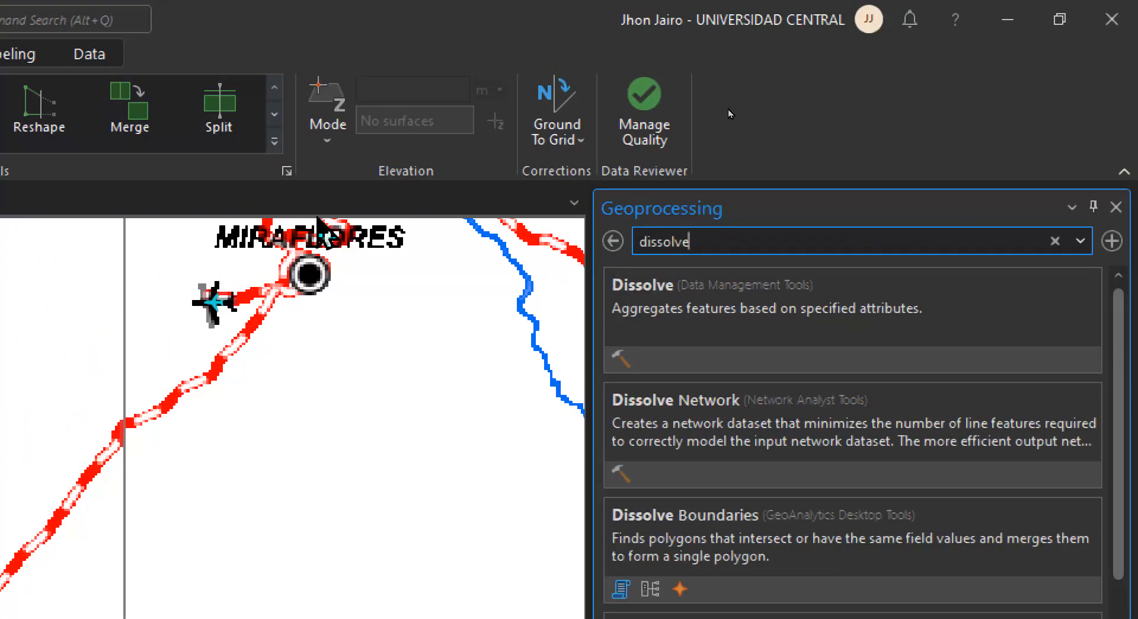
pyautogui.click(859, 279)
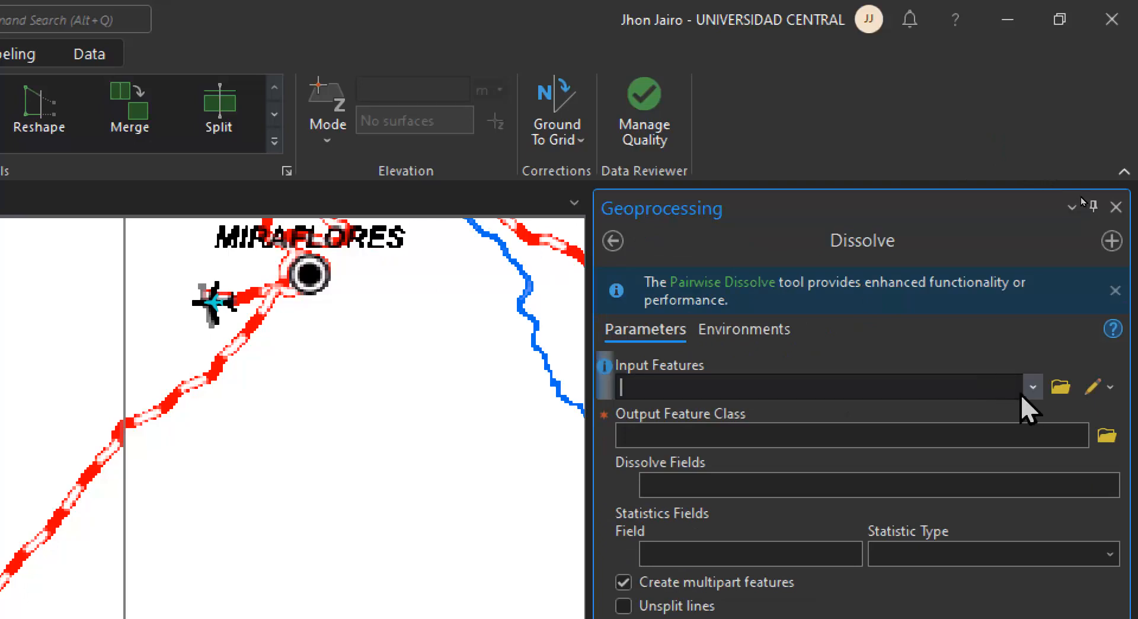
pyautogui.click(1033, 387)
pyautogui.click(912, 414)
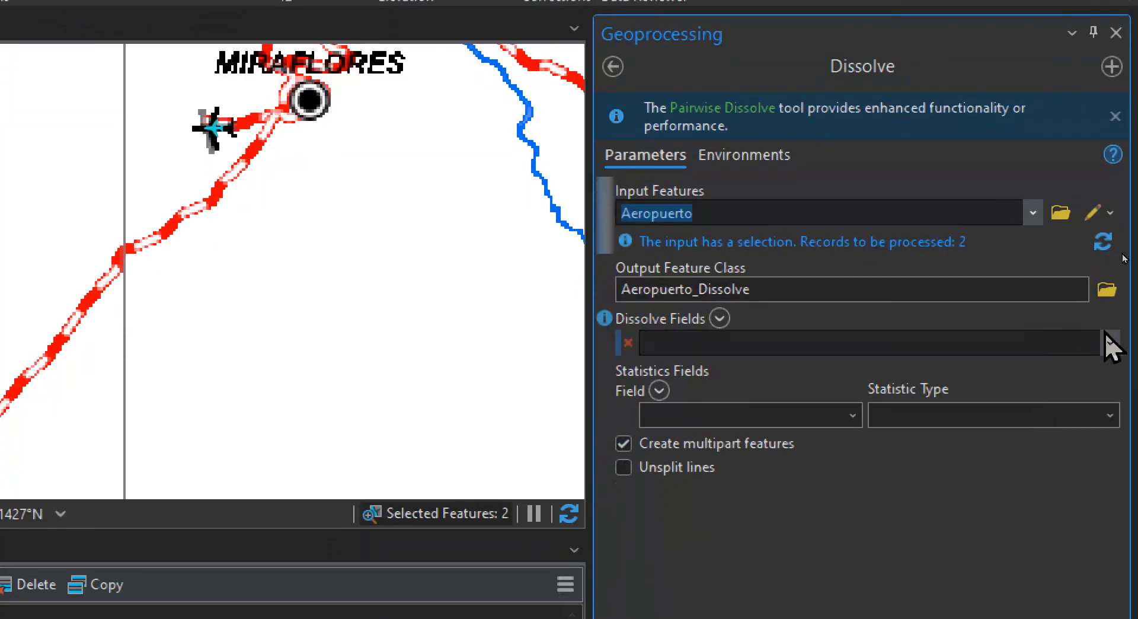
# Set Id and nombre as the dissolve fields for the Aeropuerto points
pyautogui.click(1109, 342)
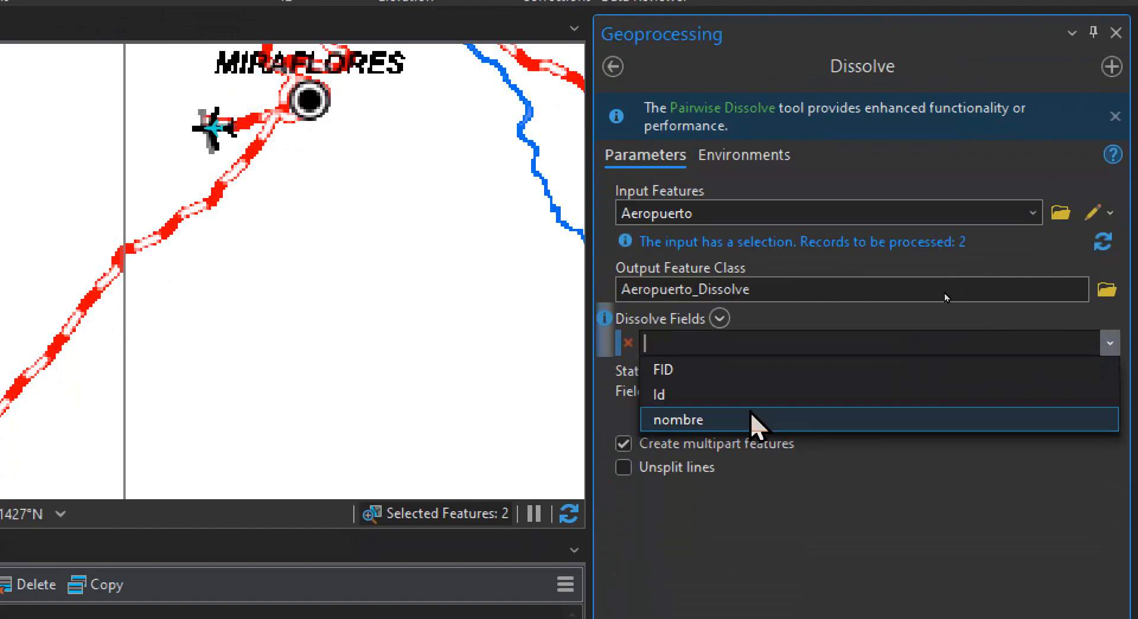
pyautogui.click(749, 419)
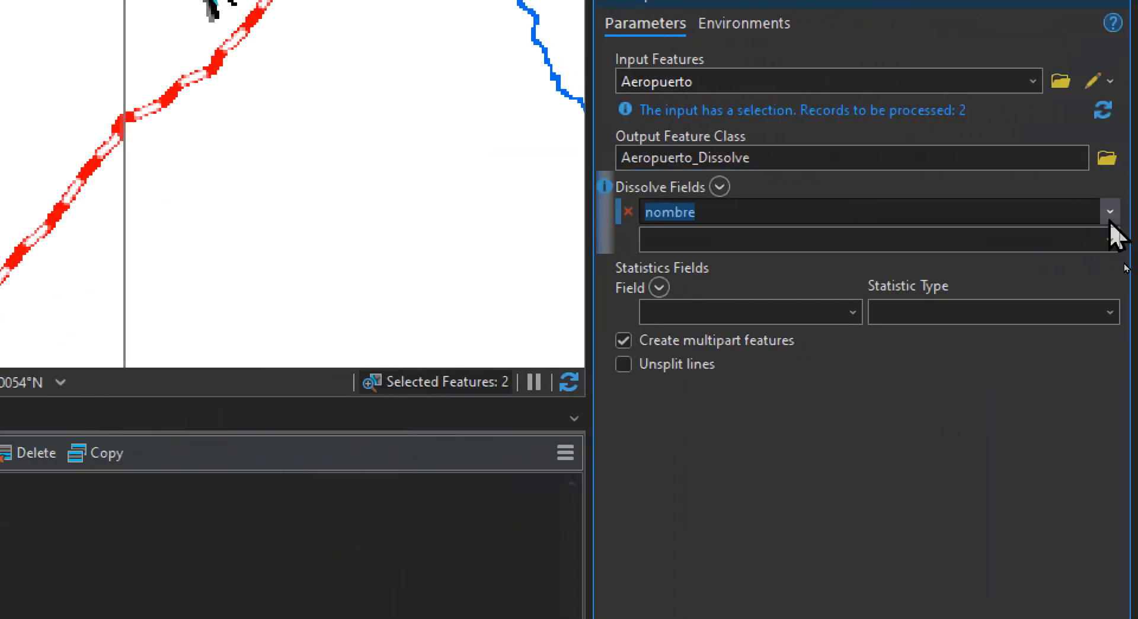
pyautogui.click(1109, 212)
pyautogui.click(1003, 263)
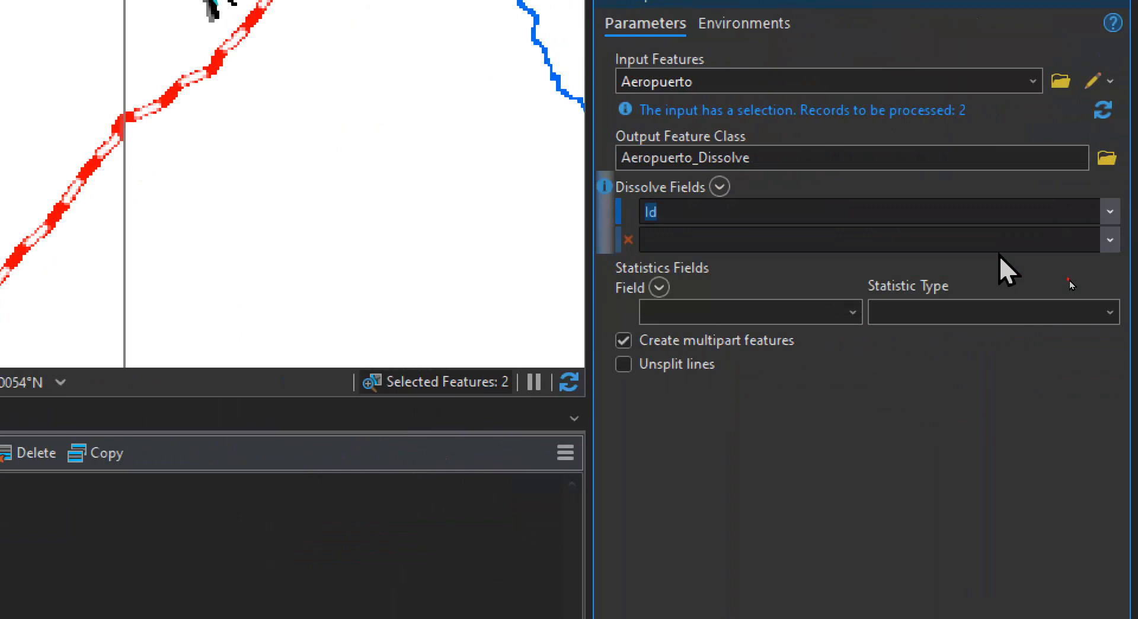
pyautogui.click(1109, 239)
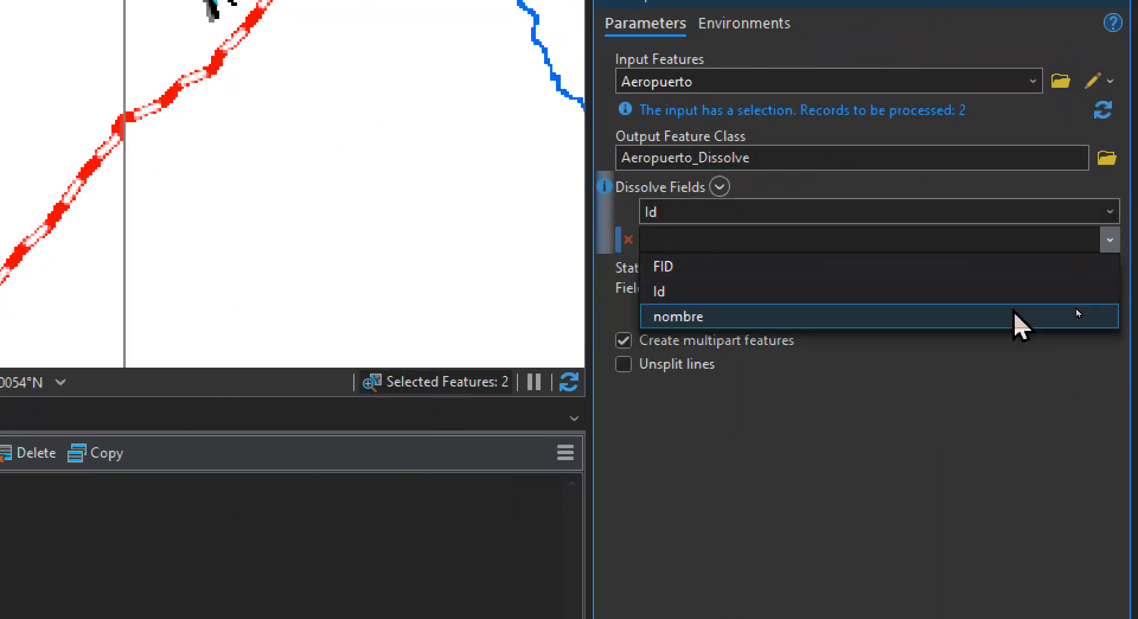
pyautogui.click(1012, 310)
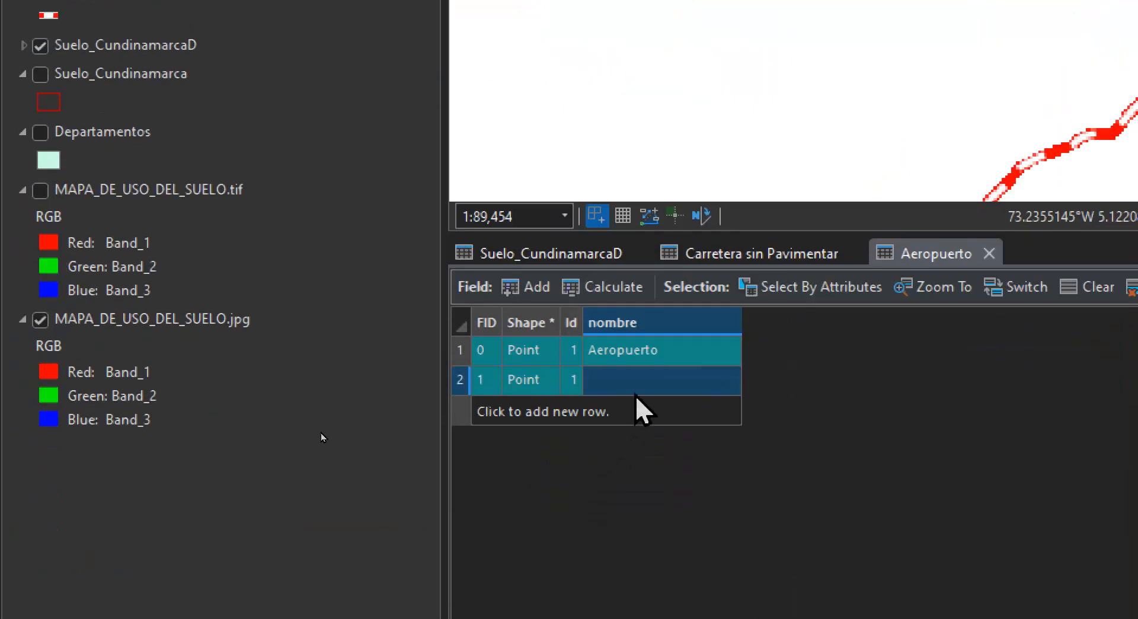
# Enter Aeropuerto as the nombre value of the second point in the attribute table
pyautogui.click(634, 383)
pyautogui.write('Aeropue')
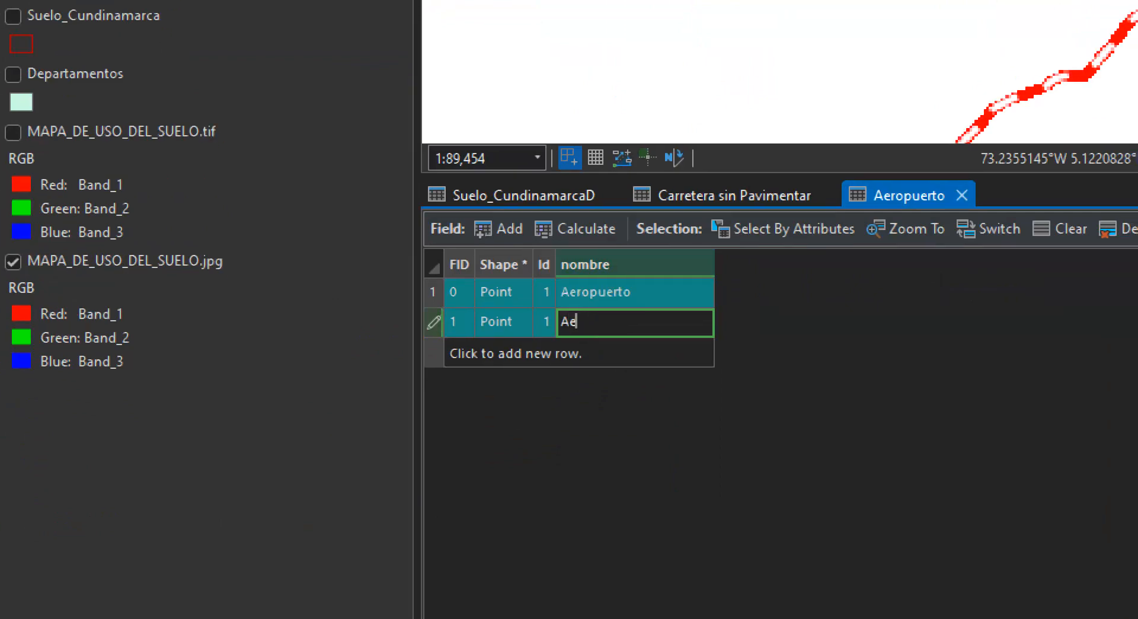
pyautogui.write('rto')
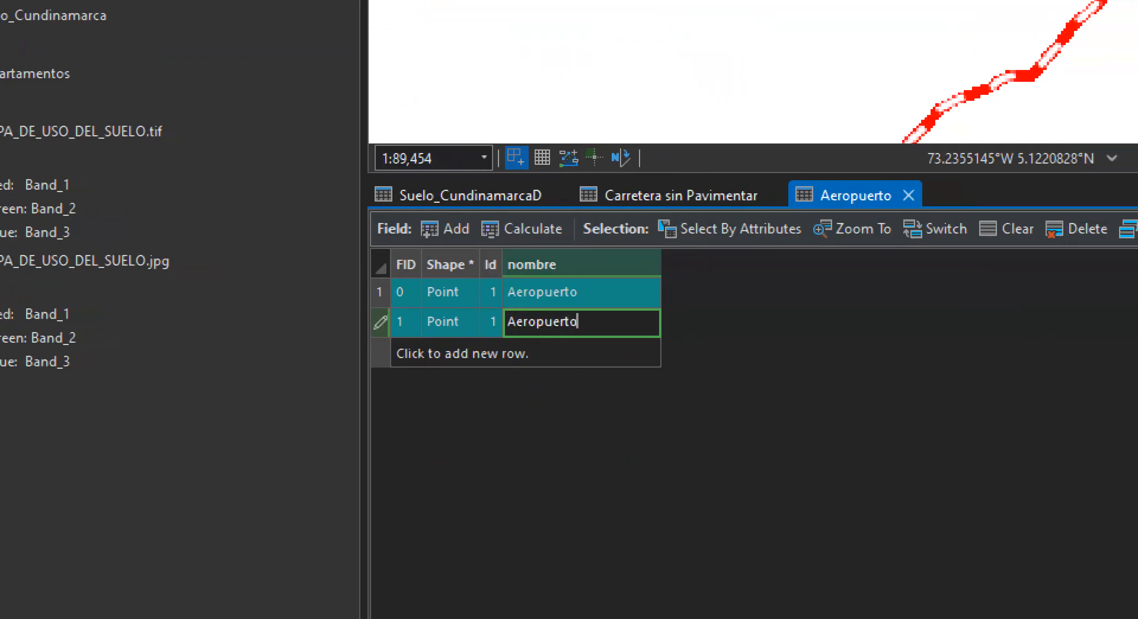
pyautogui.click(535, 342)
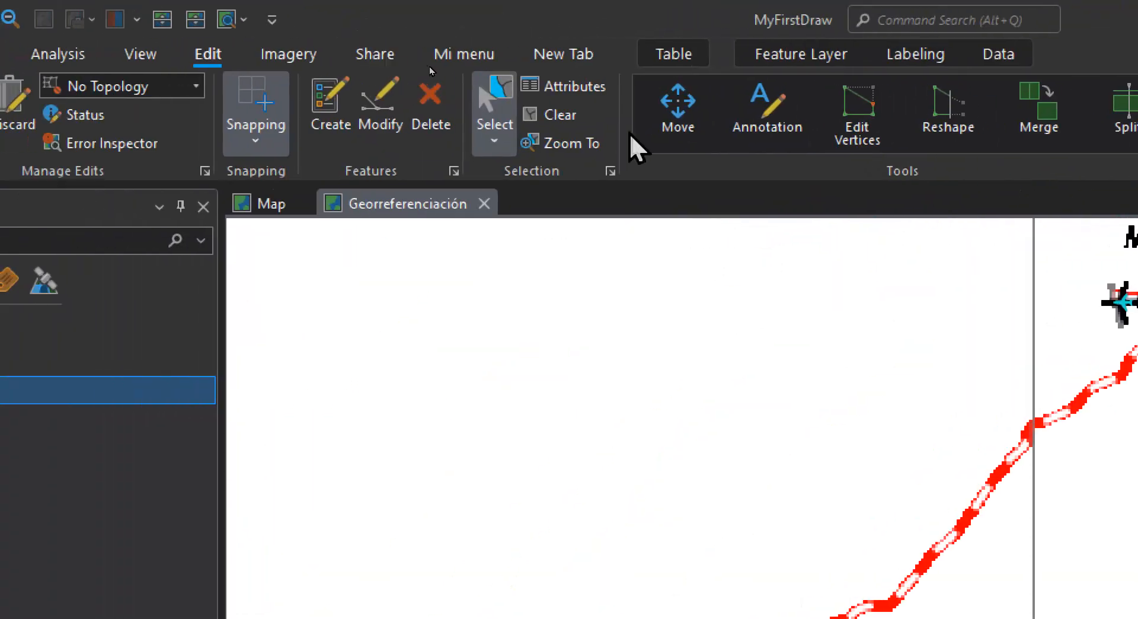
# Clear the feature selection and run Dissolve on all Aeropuerto points to create Aeropuerto_Dissolve
pyautogui.click(550, 116)
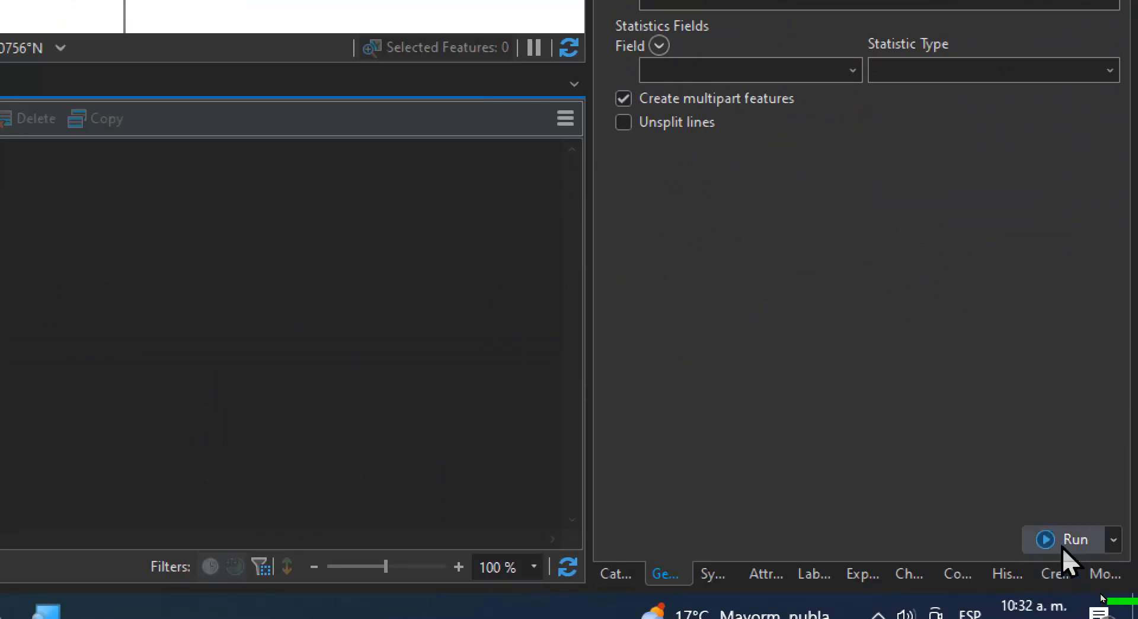
pyautogui.click(1061, 546)
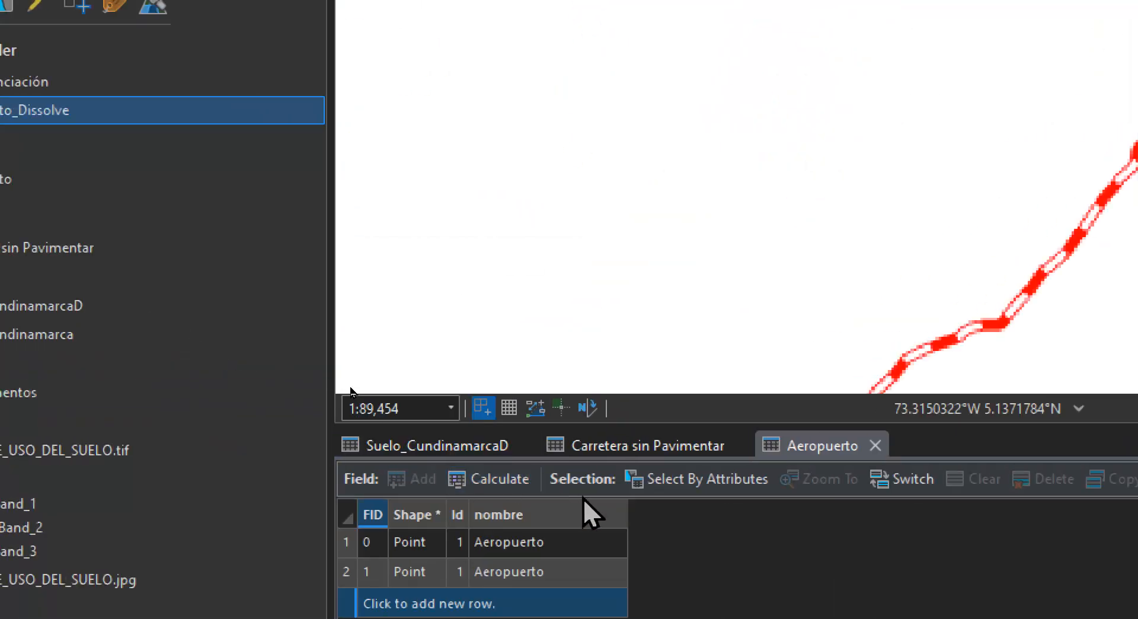
# Close the Aeropuerto, Carretera sin Pavimentar and Suelo_CundinamarcaD attribute tables and open the Aeropuerto_Dissolve attribute table
pyautogui.click(875, 445)
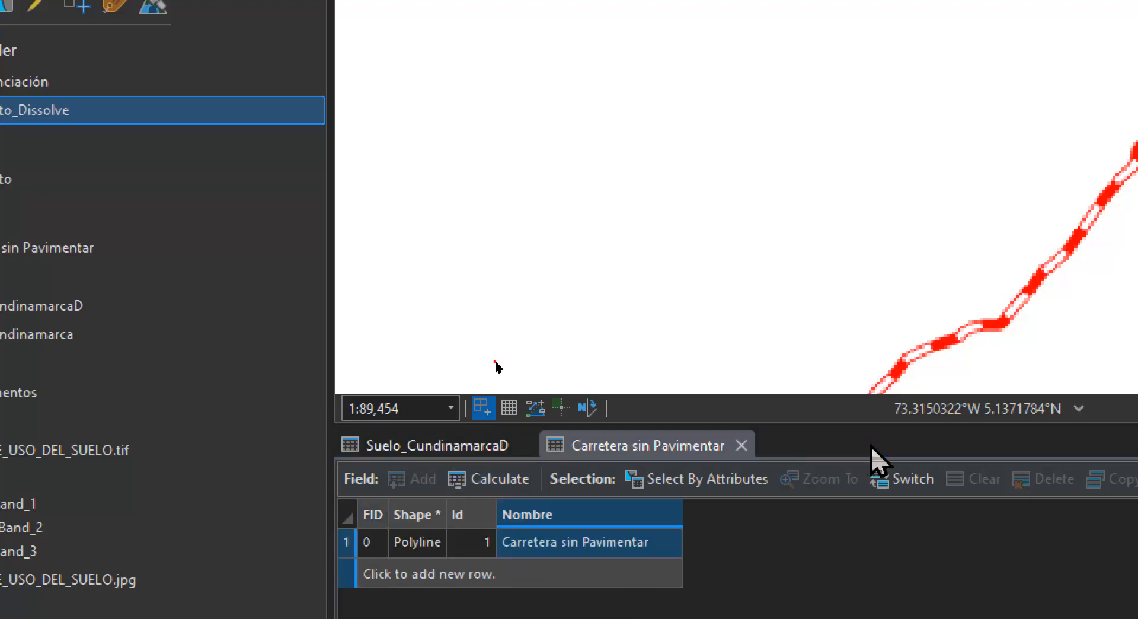
pyautogui.click(742, 446)
pyautogui.click(525, 445)
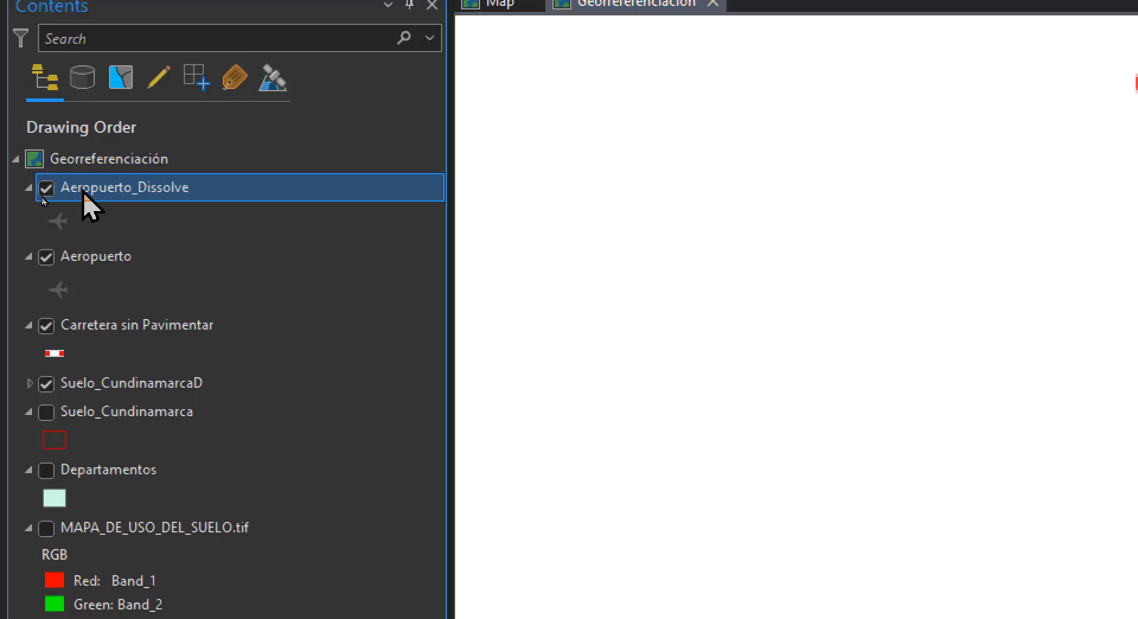
pyautogui.rightClick(83, 191)
pyautogui.click(121, 299)
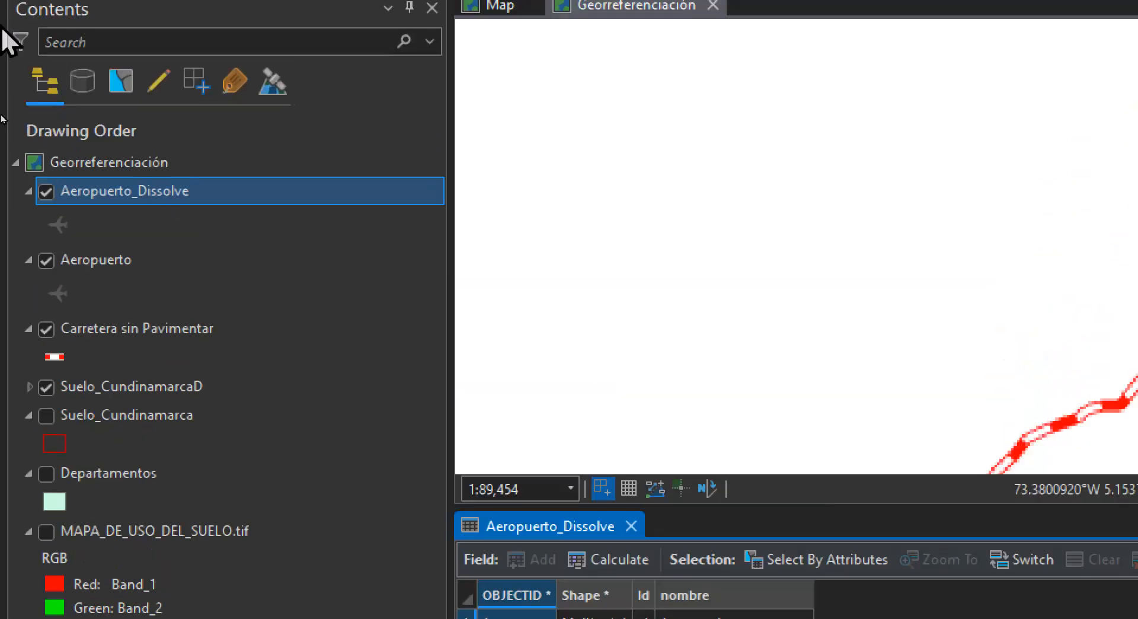
# Hide the Aeropuerto_Dissolve and Aeropuerto layers on the map and save the project
pyautogui.click(46, 215)
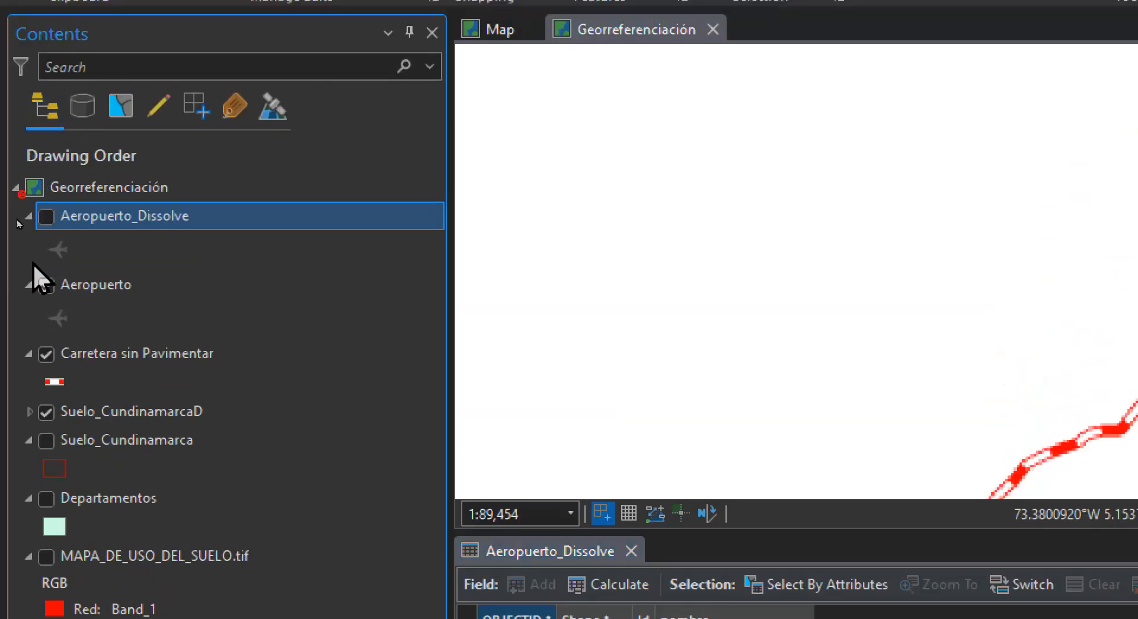
pyautogui.click(47, 285)
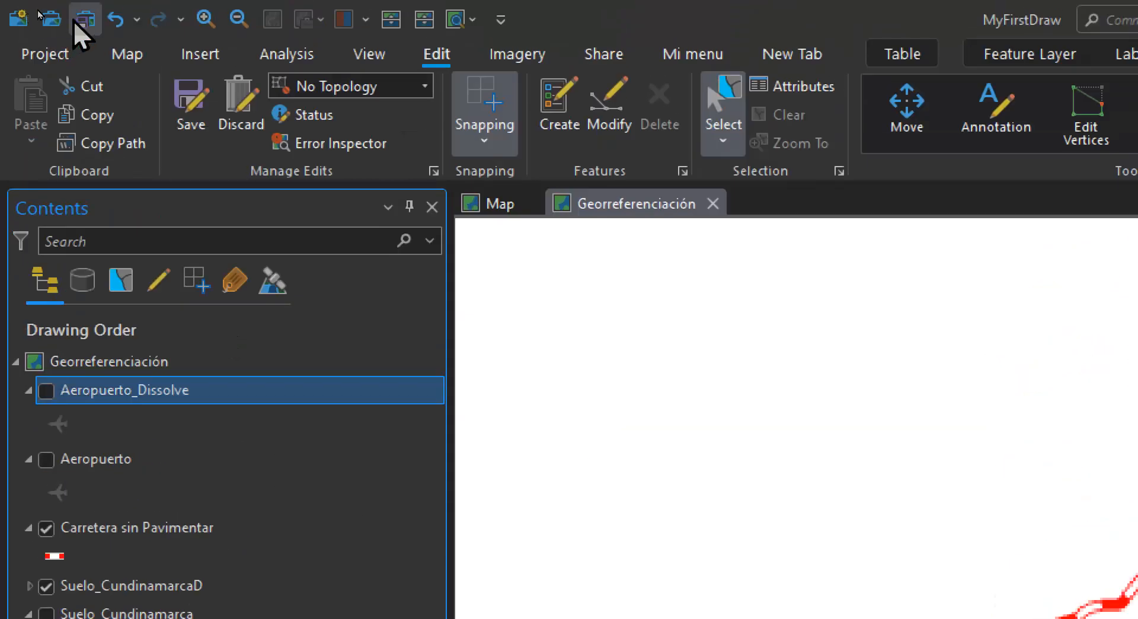
pyautogui.click(74, 20)
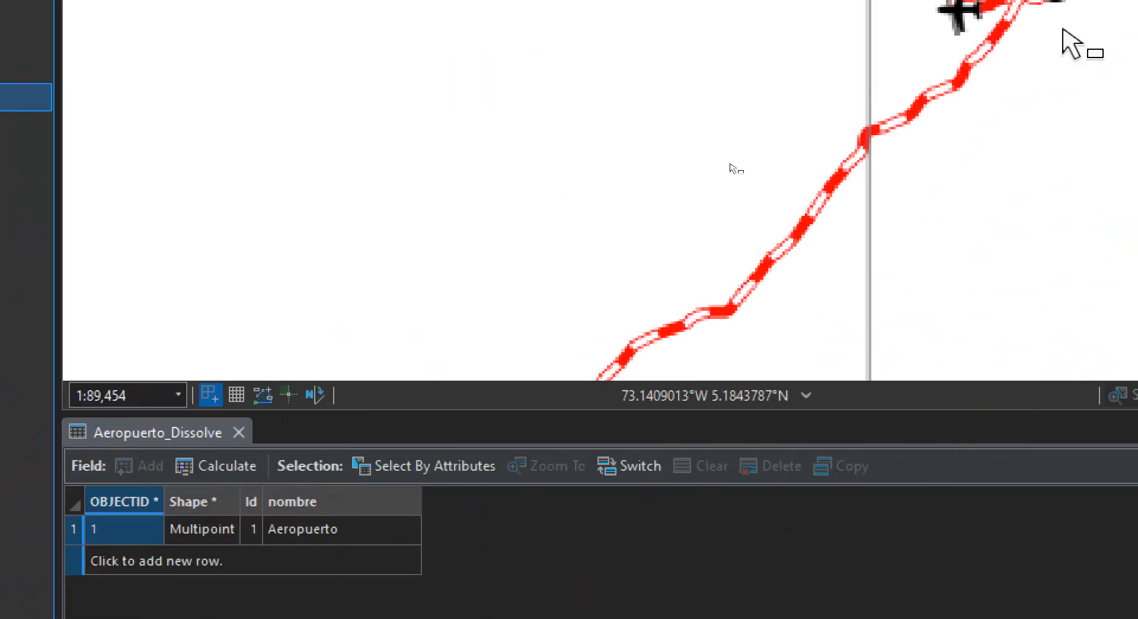
# Start a new shapefile in the USOS folder and save the pending edits
pyautogui.scroll(-2, 896, 48)
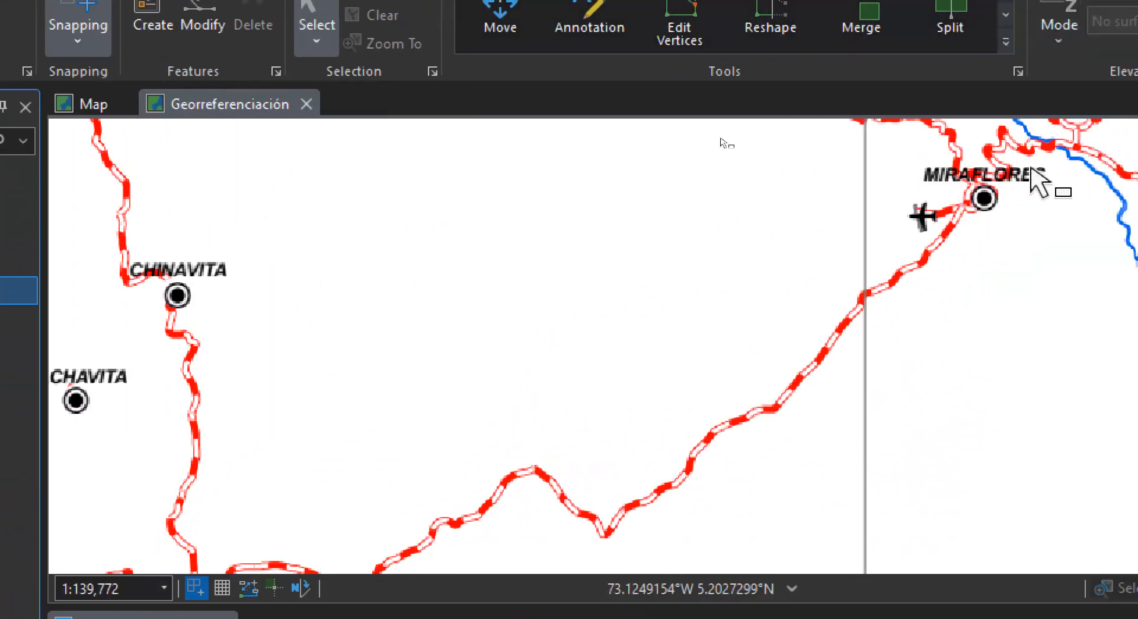
pyautogui.moveTo(978, 202); pyautogui.dragTo(706, 241)
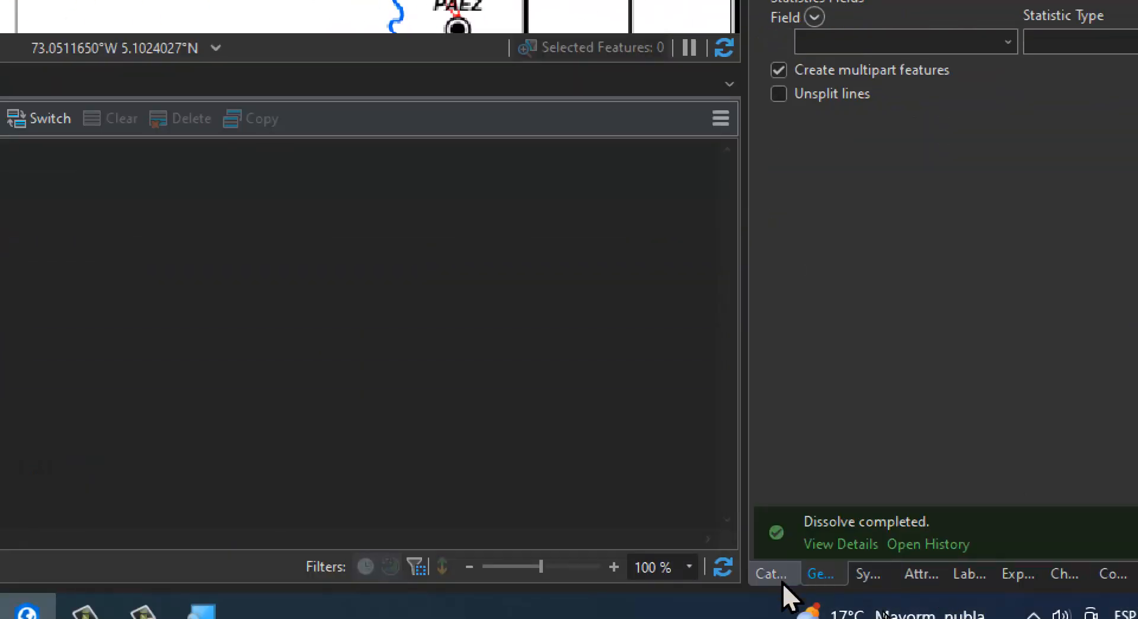
pyautogui.click(771, 573)
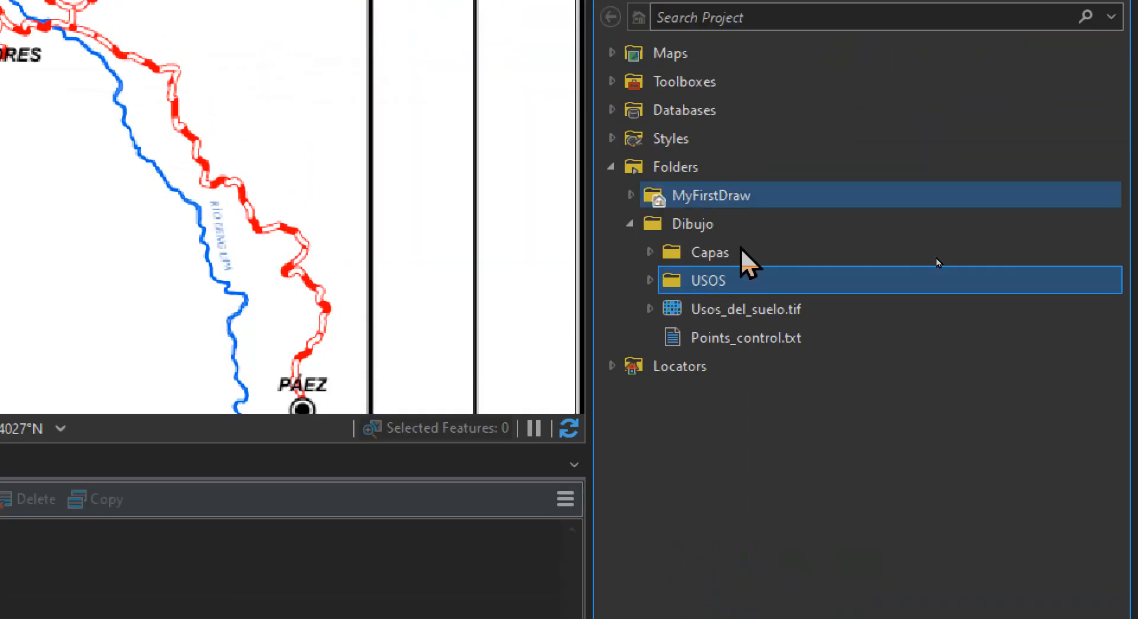
pyautogui.rightClick(696, 279)
pyautogui.moveTo(731, 295)
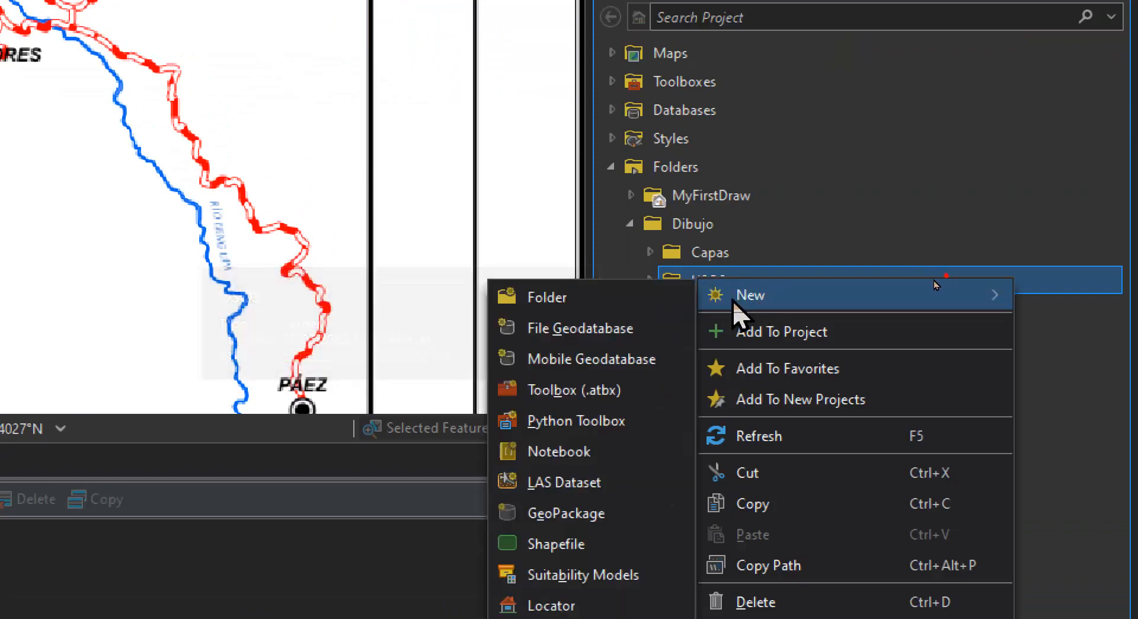
pyautogui.click(557, 596)
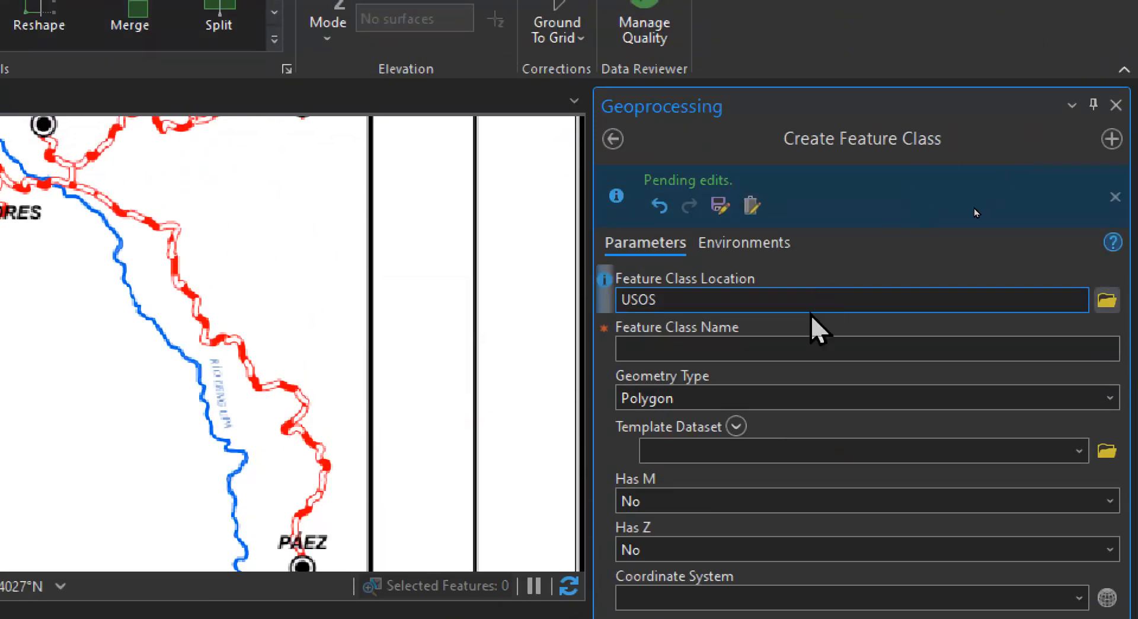
pyautogui.click(719, 205)
# Create the feature class Cabeceras with Point geometry and the MAGNA-SIRGAS_Origen-Nacional (9377) coordinate system
pyautogui.click(670, 348)
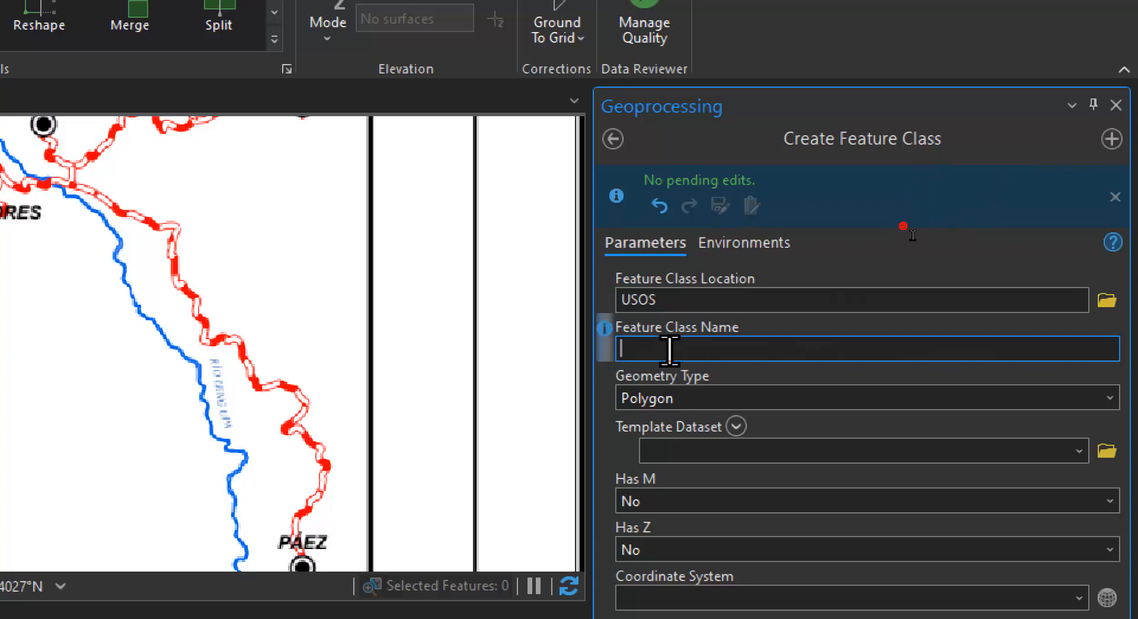
pyautogui.write('Cabeceras')
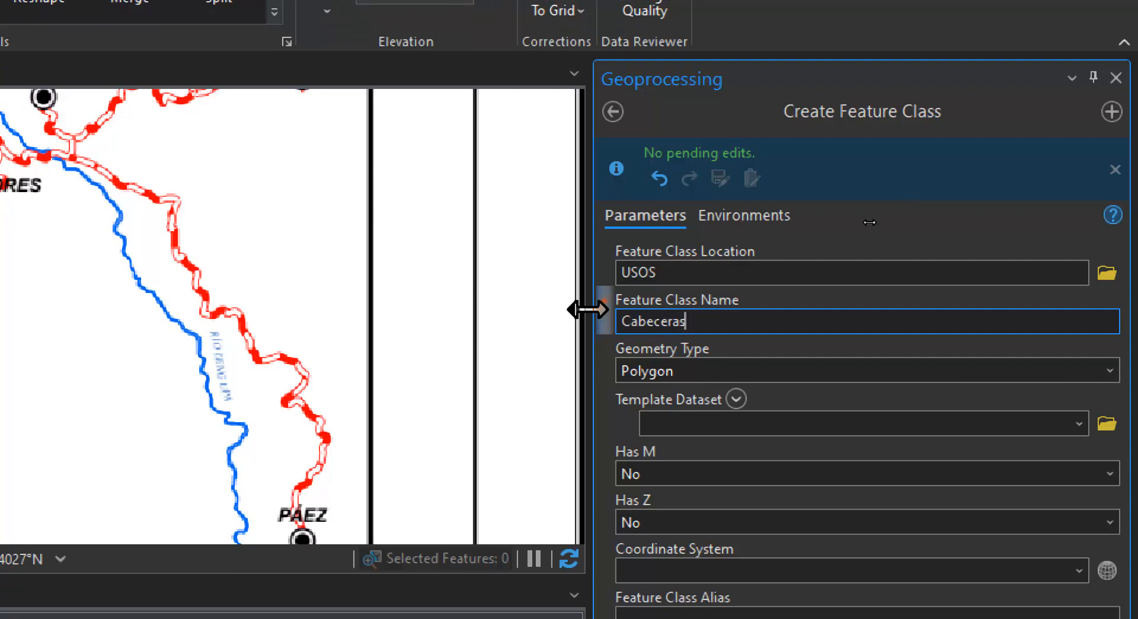
pyautogui.click(1109, 371)
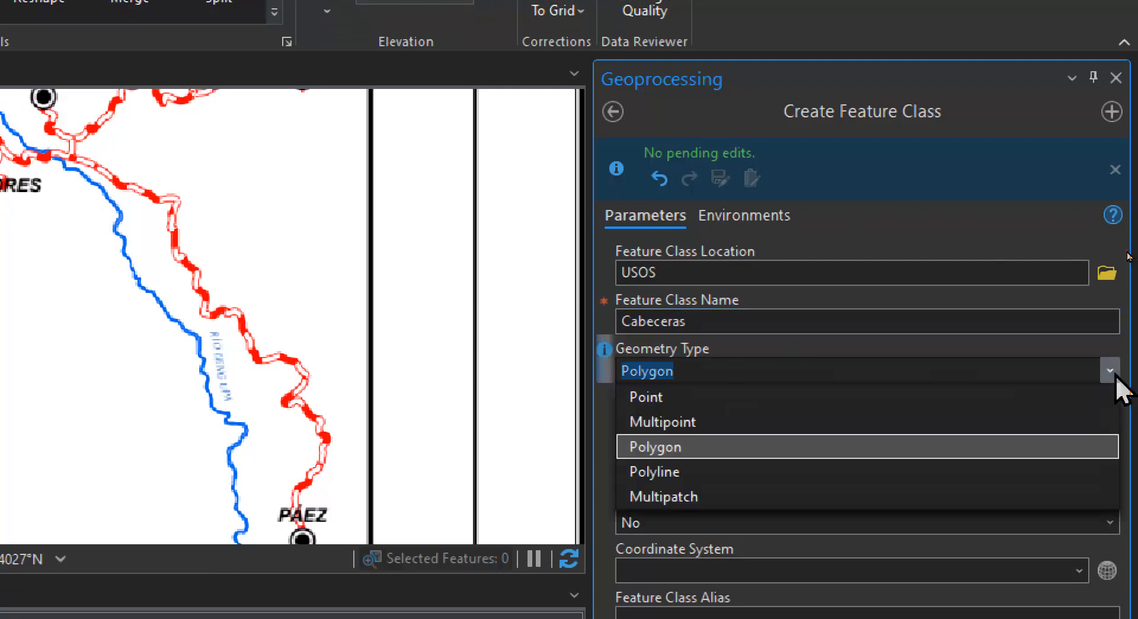
pyautogui.click(862, 396)
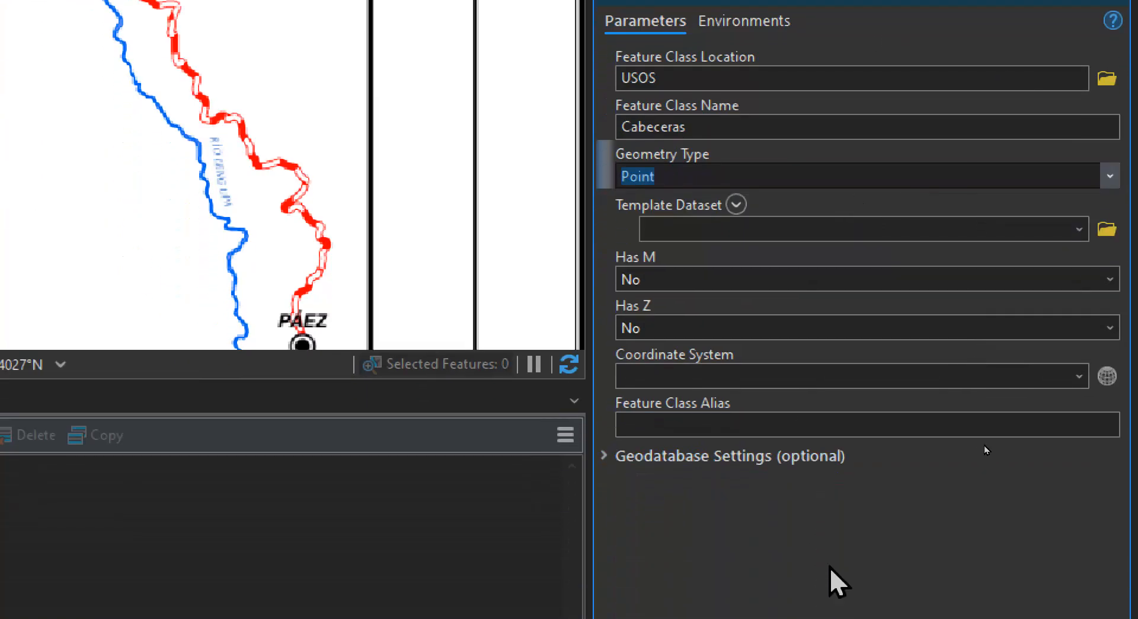
pyautogui.click(805, 376)
pyautogui.write('937')
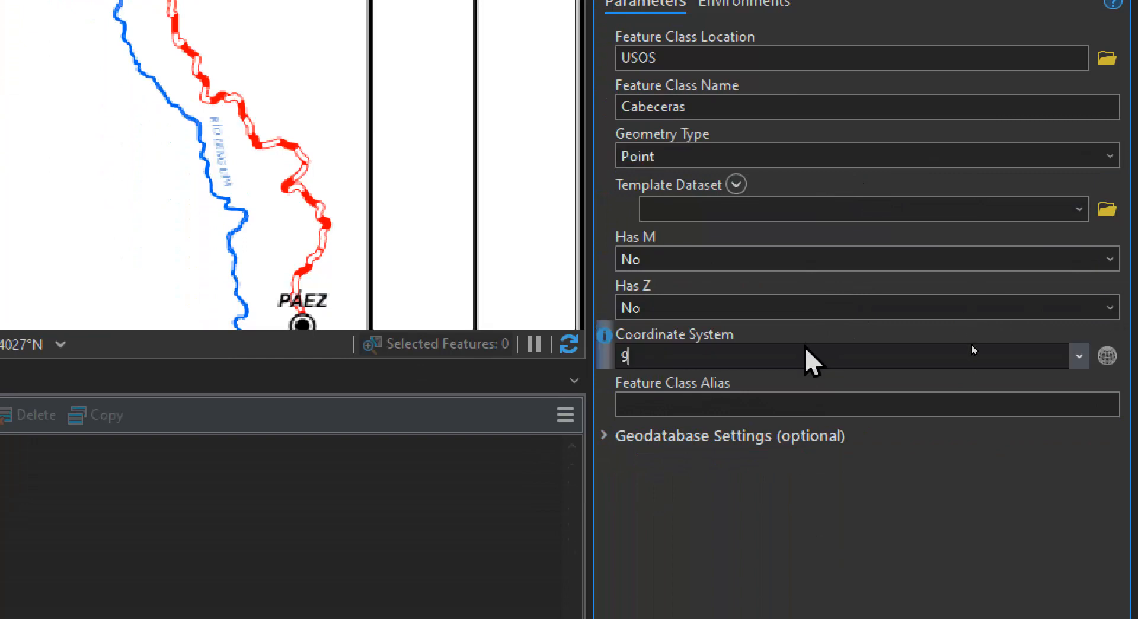
pyautogui.write('7')
pyautogui.click(845, 520)
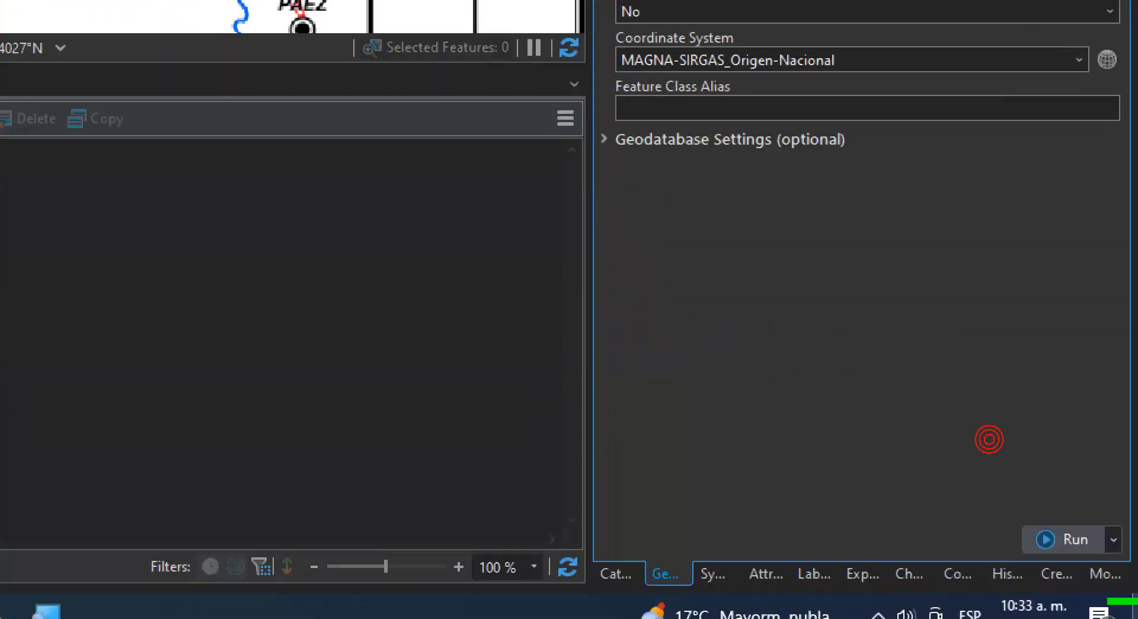
pyautogui.click(1097, 533)
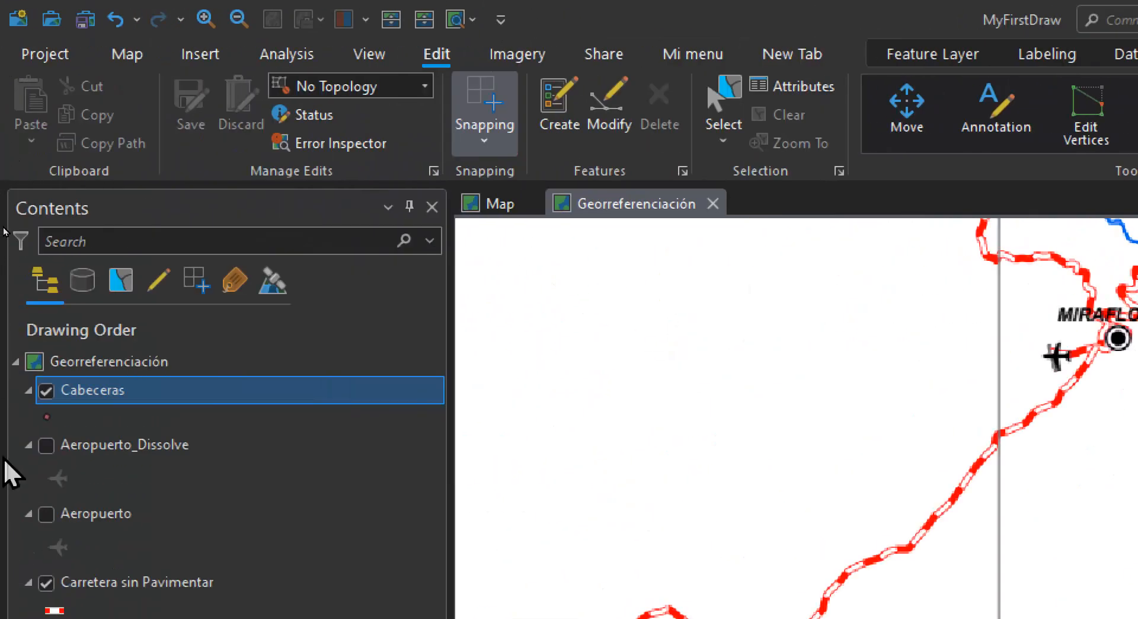
# Apply the Circle 4 symbol from the ArcGIS 2D gallery to the Cabeceras layer
pyautogui.click(46, 416)
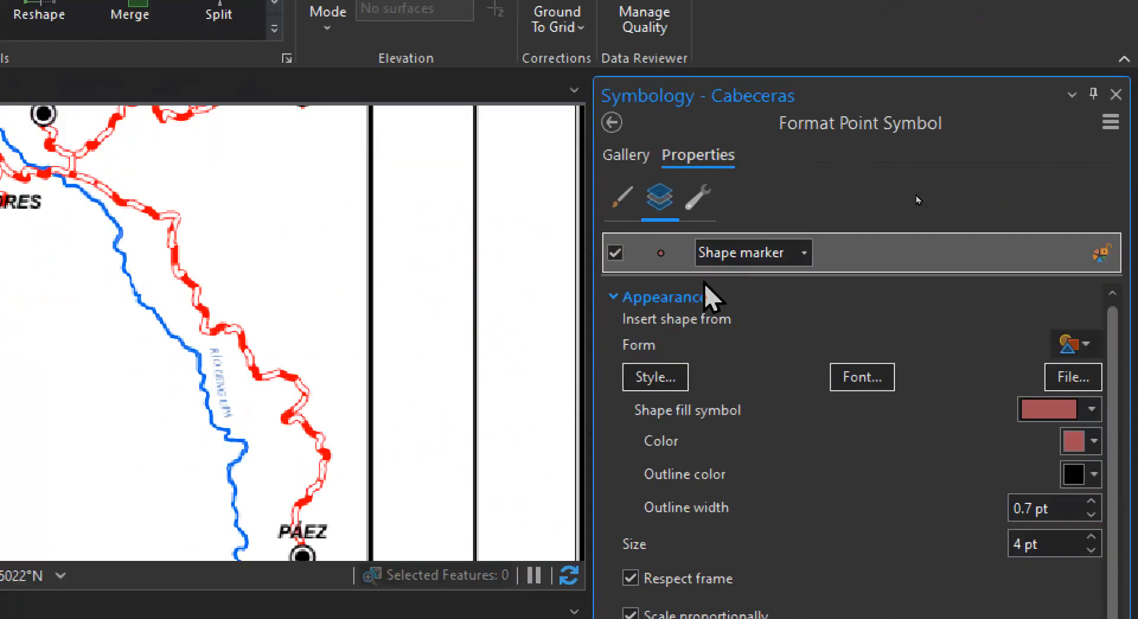
pyautogui.click(621, 309)
pyautogui.click(627, 269)
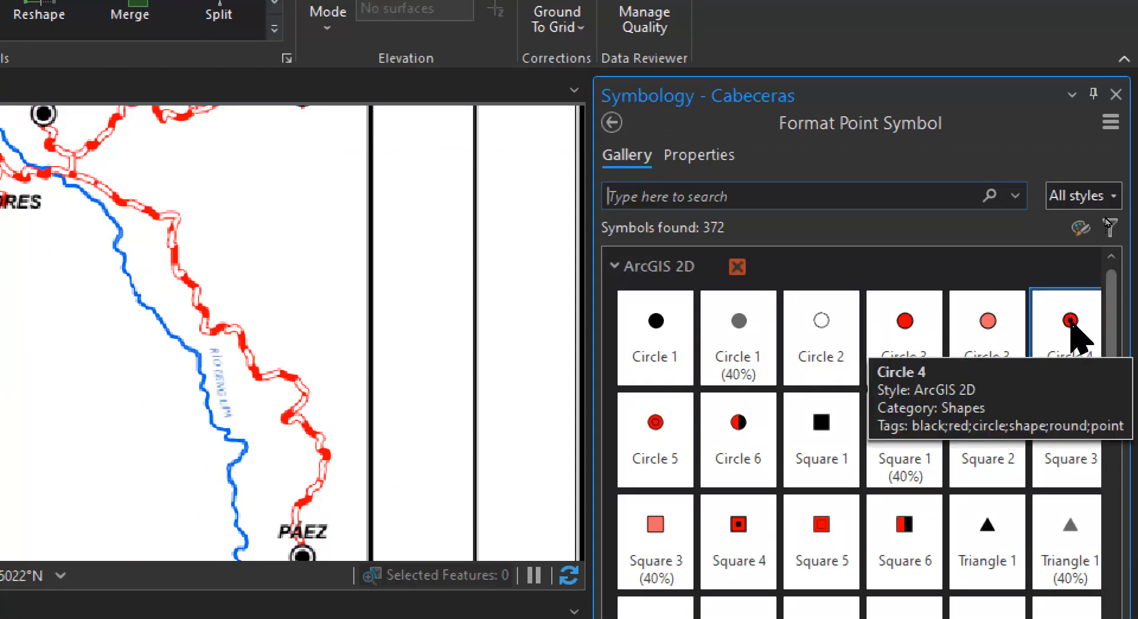
pyautogui.click(1070, 320)
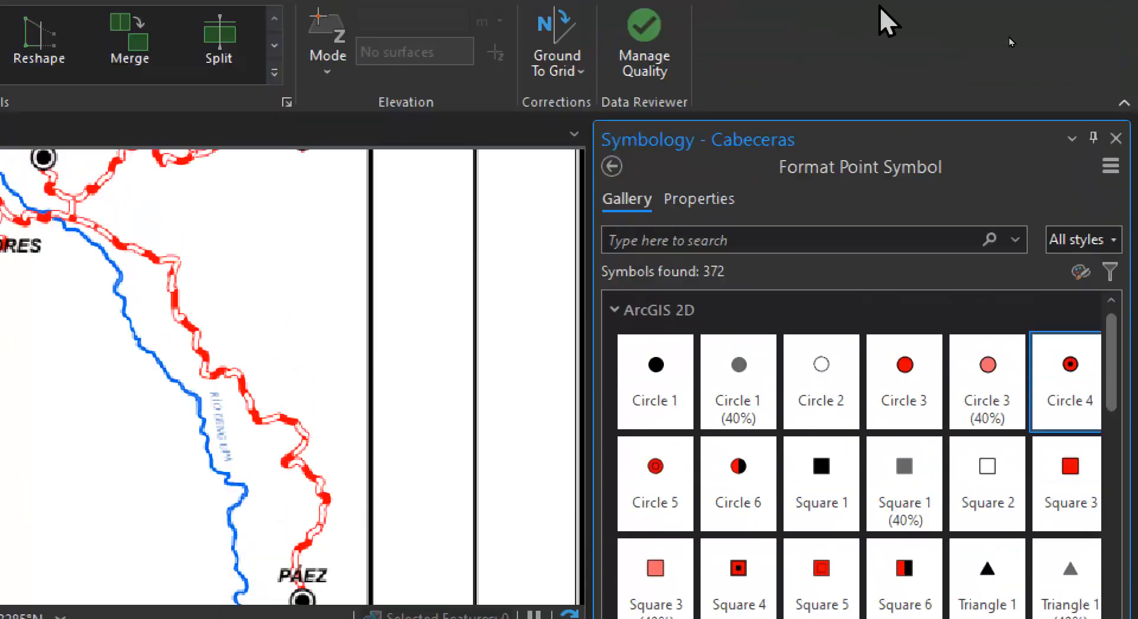
# Change the Cabeceras symbol colour to white, apply it and check the symbol's shape marker layers
pyautogui.click(703, 207)
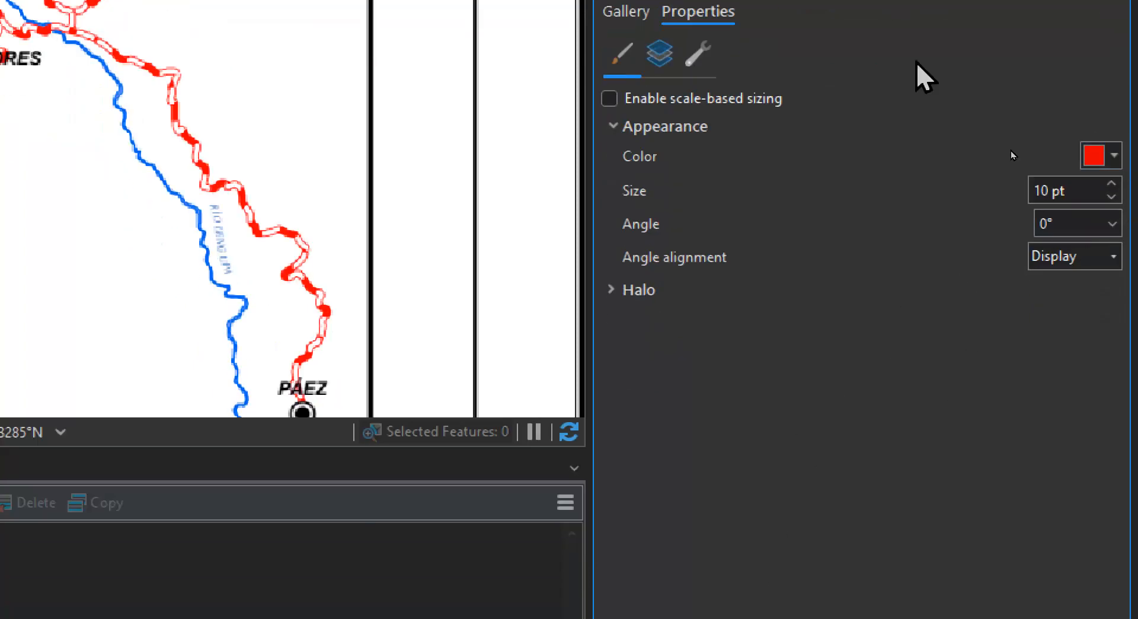
pyautogui.click(629, 12)
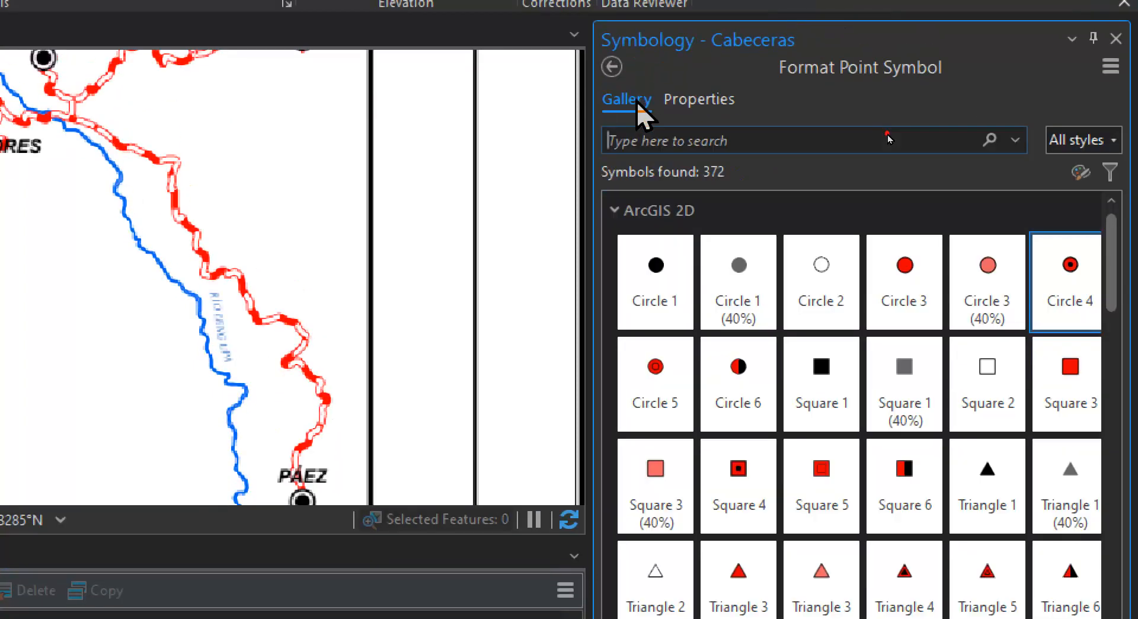
pyautogui.click(700, 96)
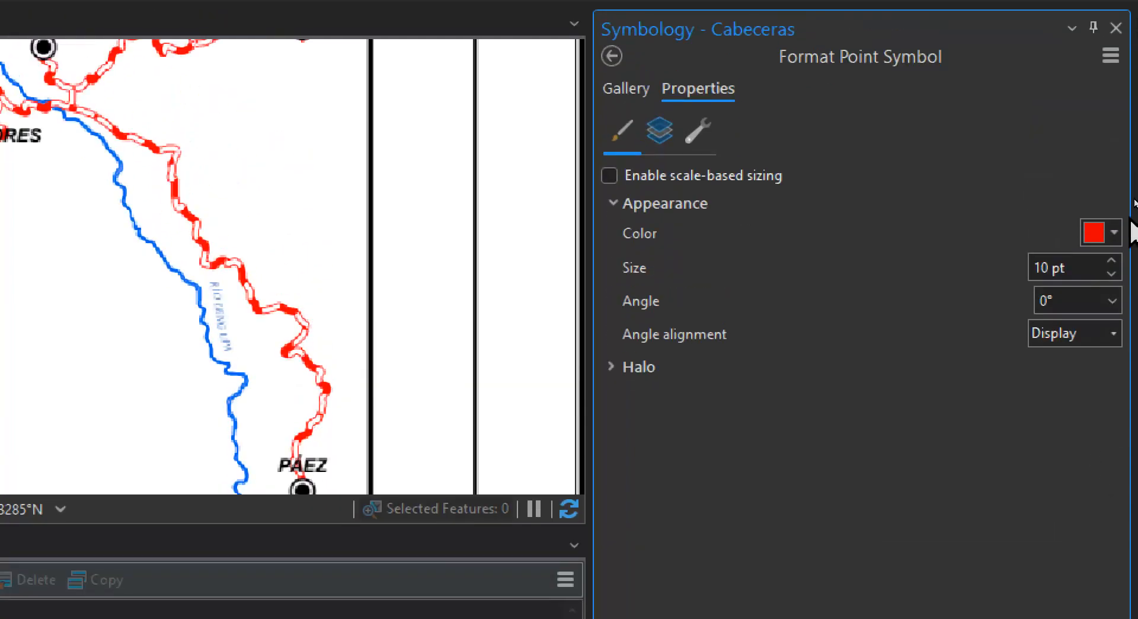
pyautogui.click(1114, 232)
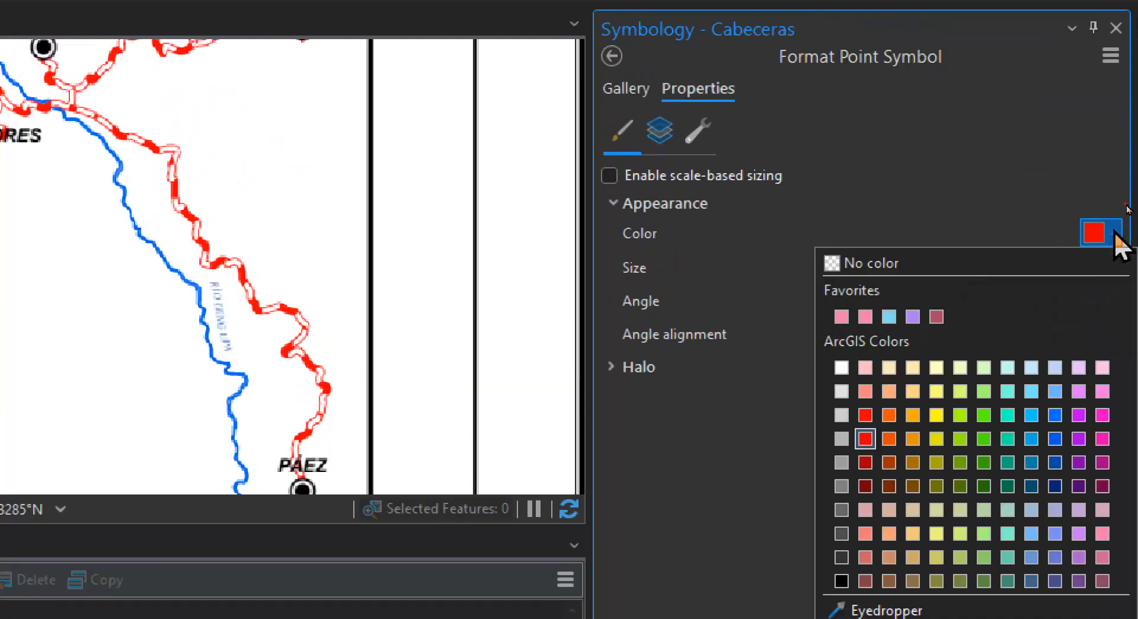
pyautogui.click(993, 273)
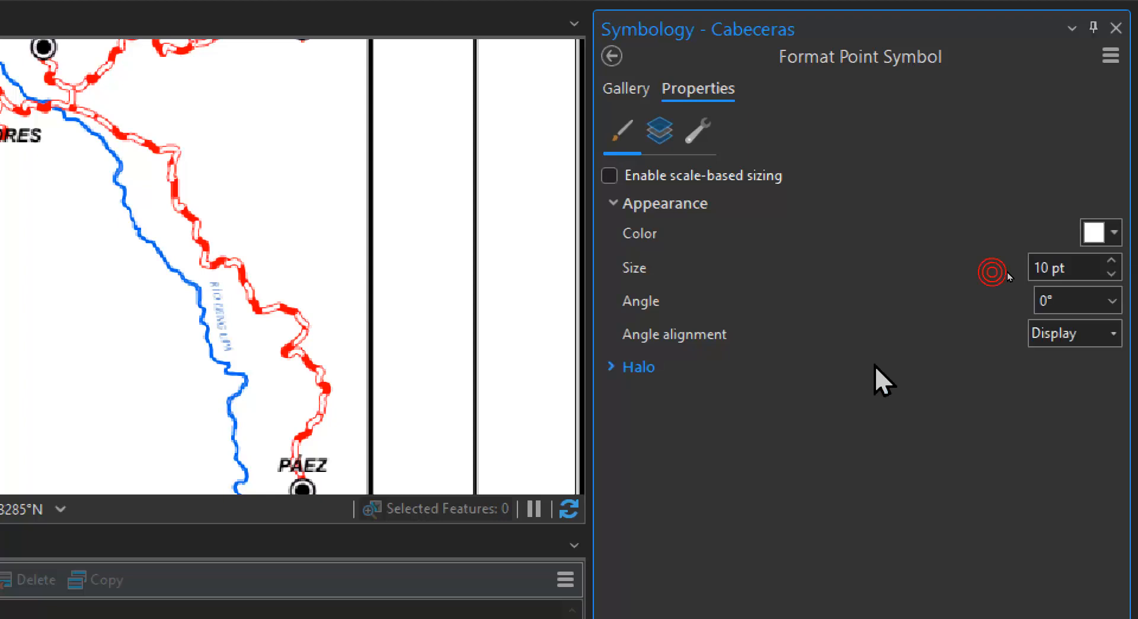
pyautogui.click(1000, 611)
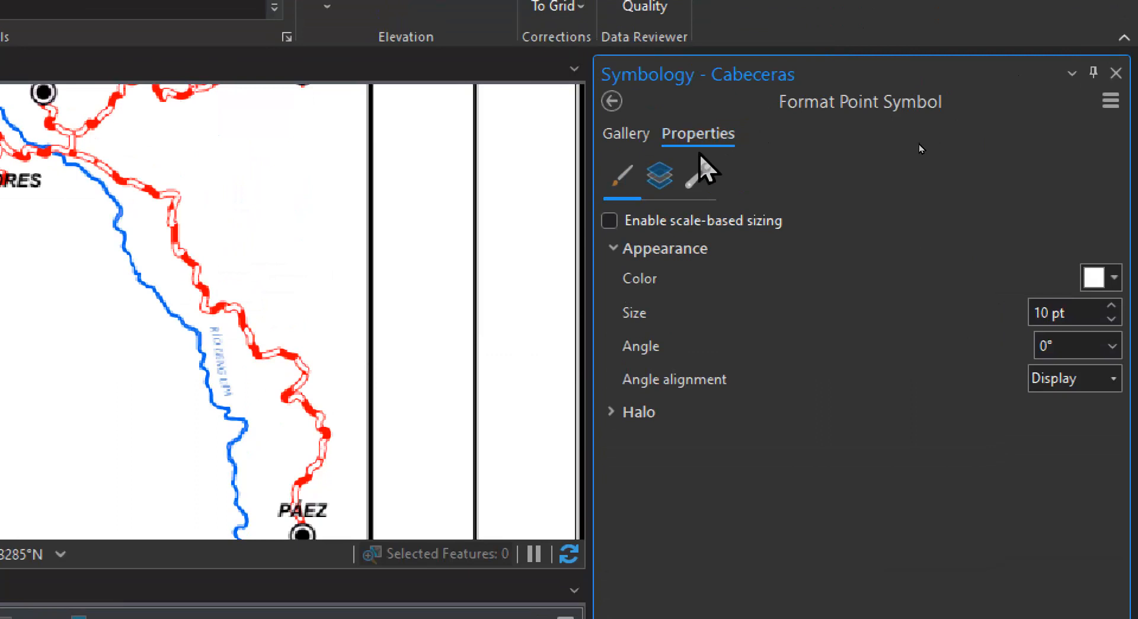
pyautogui.click(659, 176)
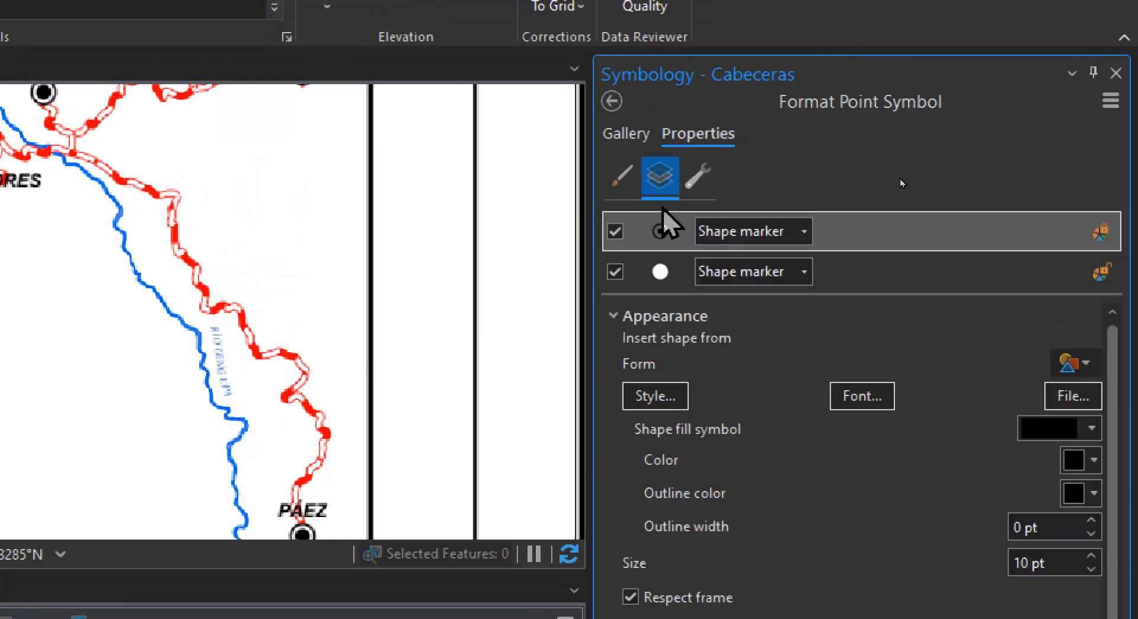
pyautogui.click(677, 274)
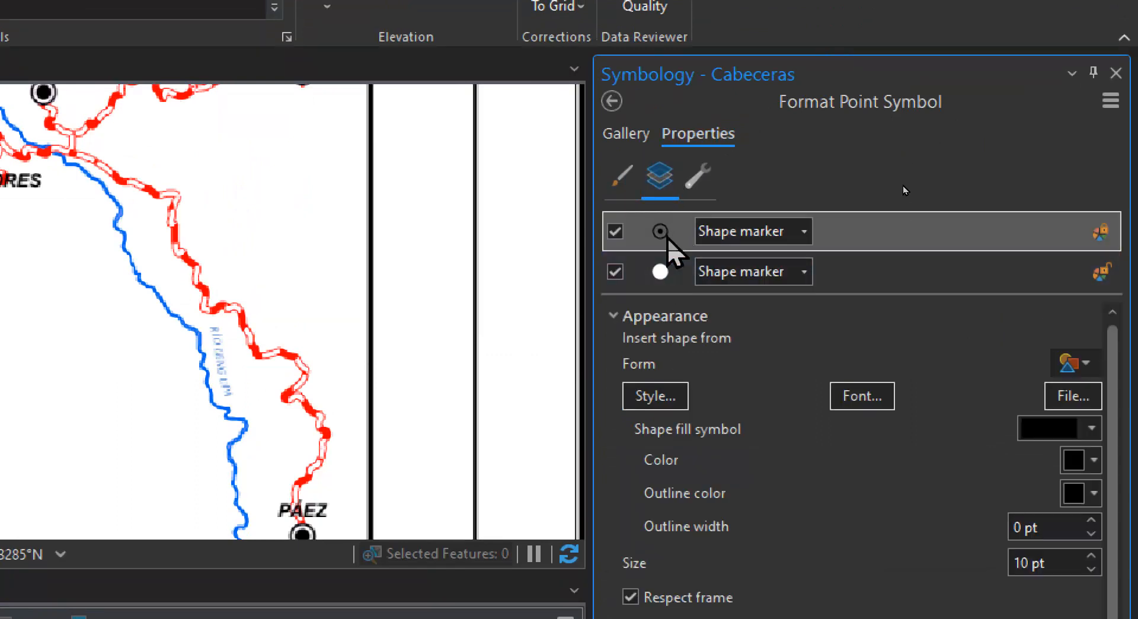
pyautogui.click(639, 137)
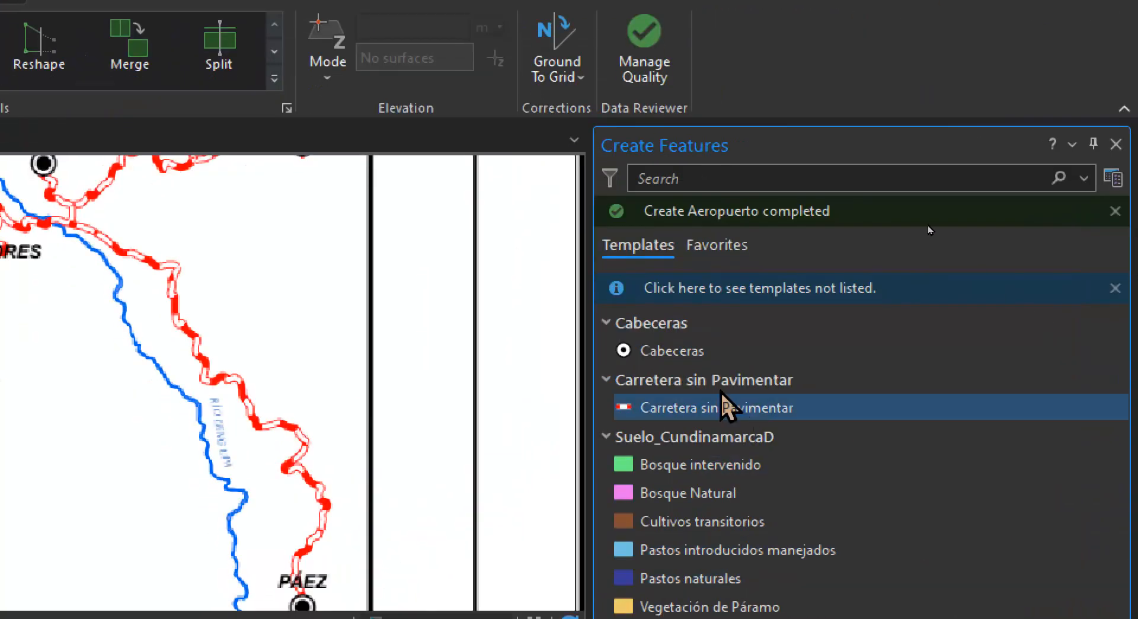
# Digitize Cabeceras points on the town markers of Miraflores, Berbeo, San Eduardo and Páez
pyautogui.click(678, 353)
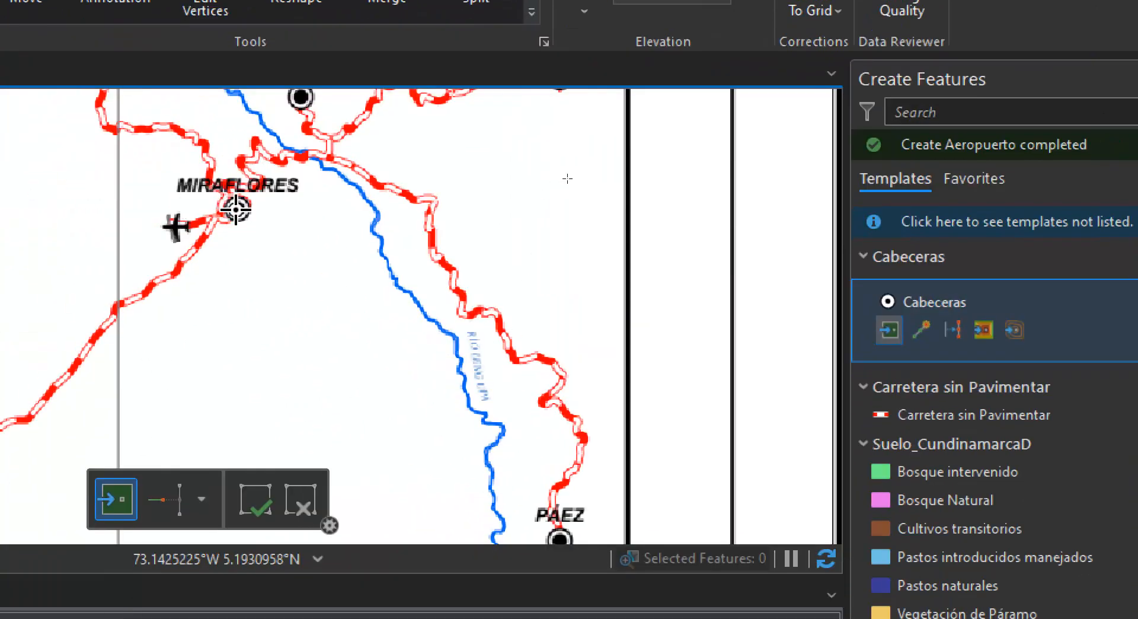
pyautogui.click(236, 208)
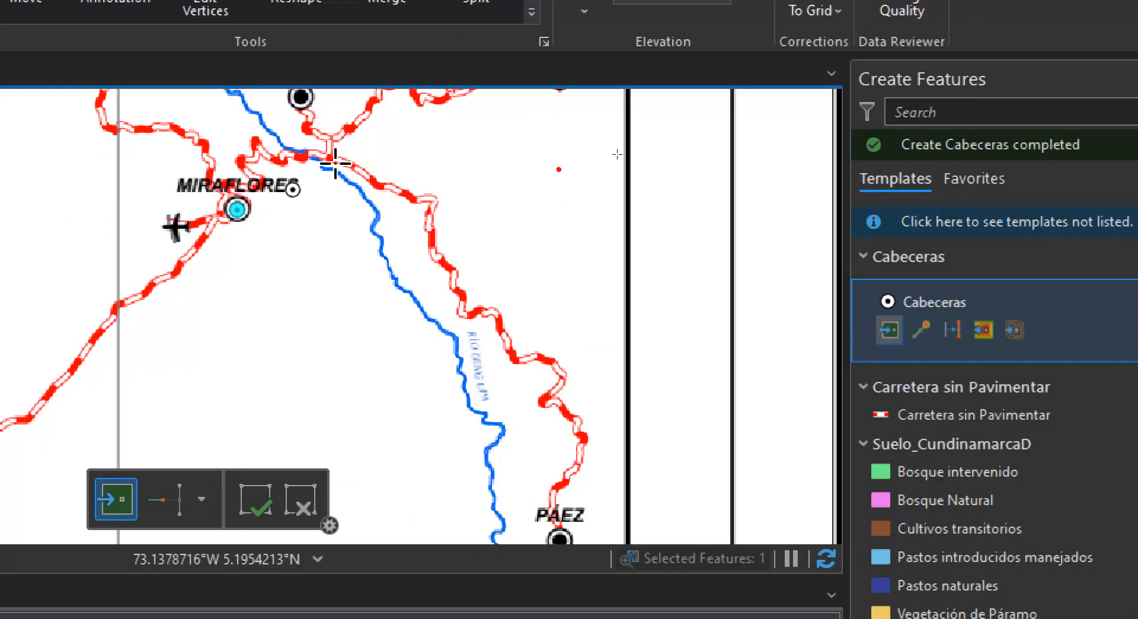
pyautogui.moveTo(392, 336); pyautogui.dragTo(465, 526)
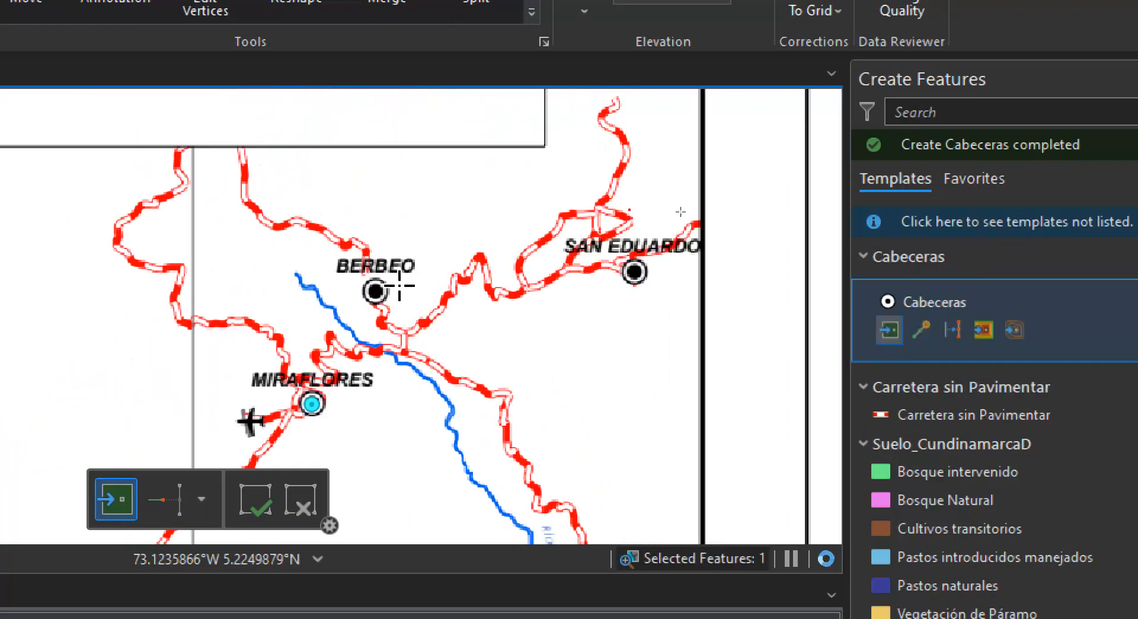
pyautogui.click(400, 285)
pyautogui.click(634, 269)
pyautogui.moveTo(606, 377); pyautogui.dragTo(567, 143)
pyautogui.moveTo(634, 448); pyautogui.dragTo(602, 300)
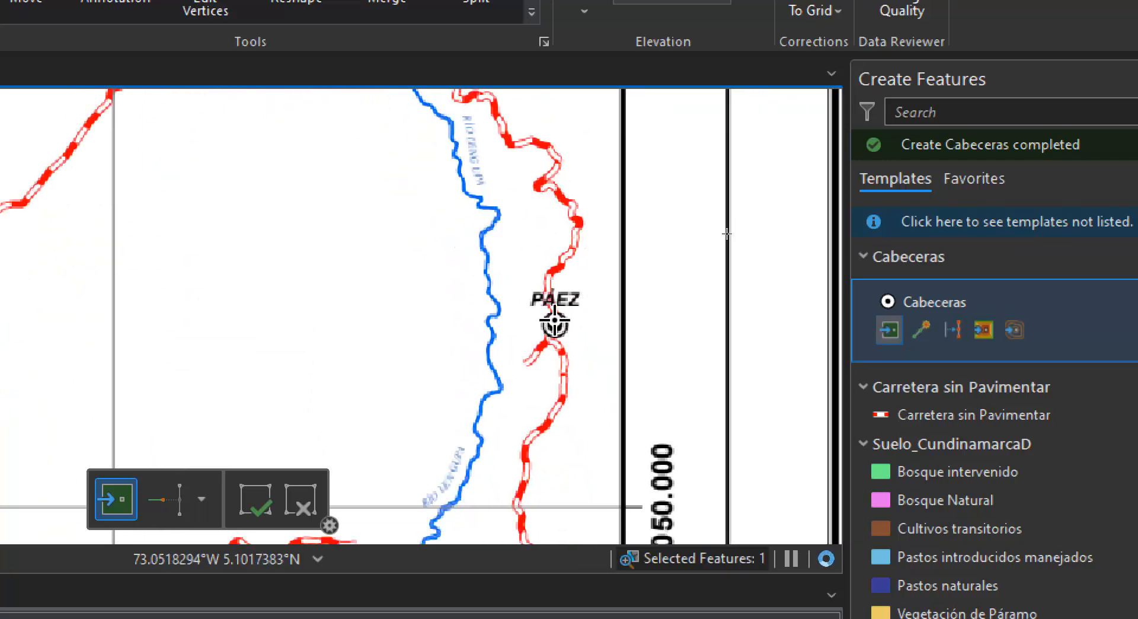
# Digitize Cabeceras points on the town markers of Chivor, Almeida, Macanal, Somondoco and Guayatá
pyautogui.scroll(-3, 554, 324)
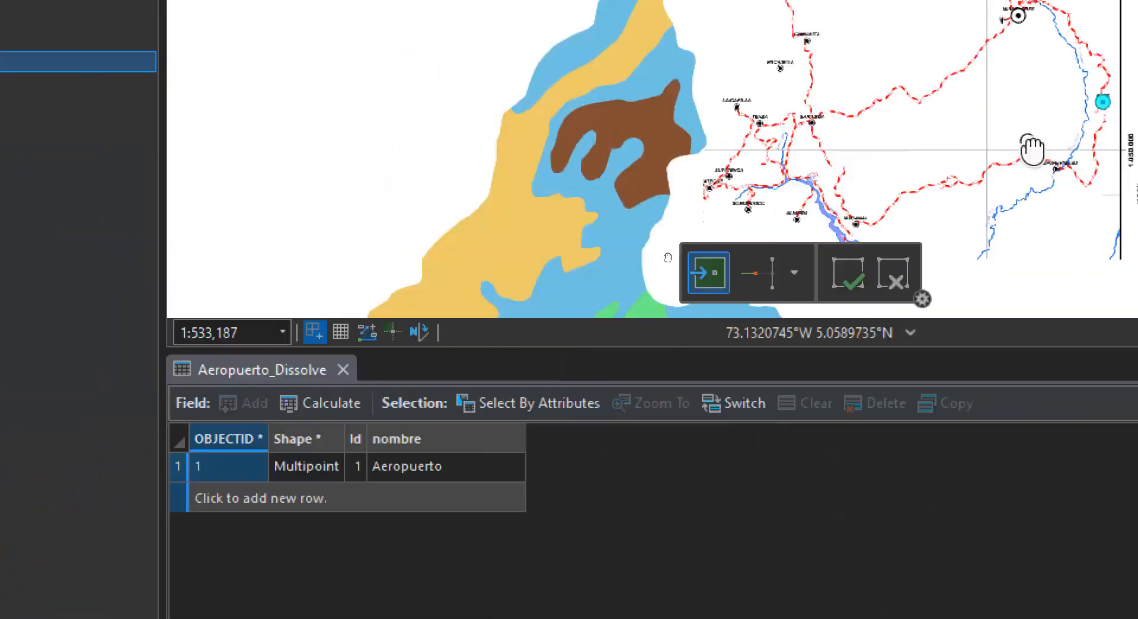
pyautogui.moveTo(946, 188); pyautogui.dragTo(897, 69)
pyautogui.scroll(4, 1031, 61)
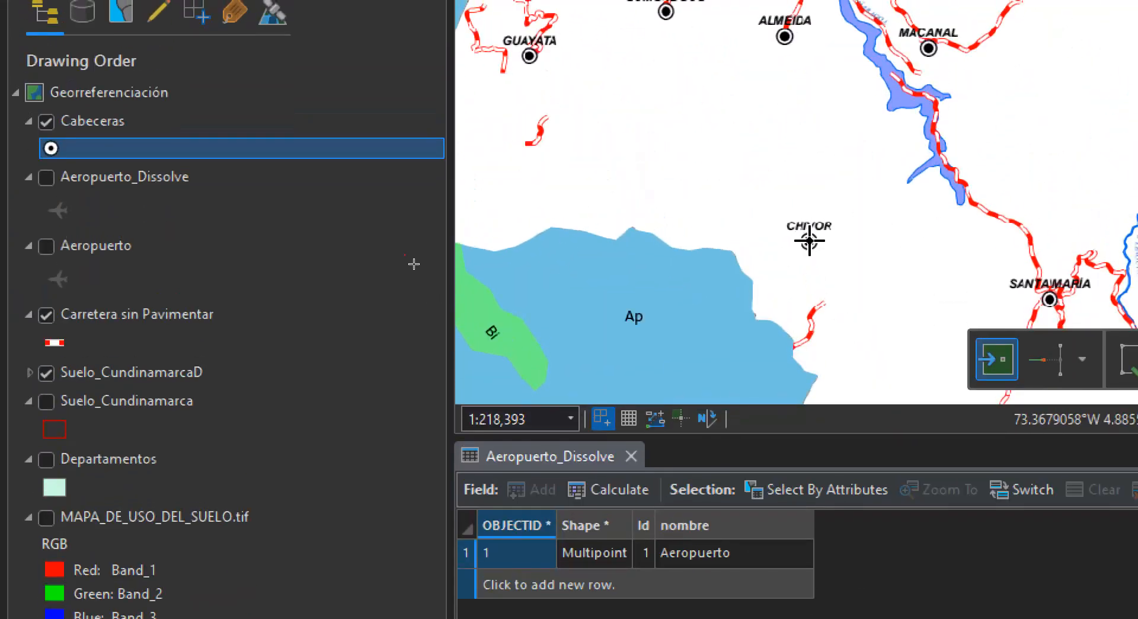
pyautogui.click(809, 241)
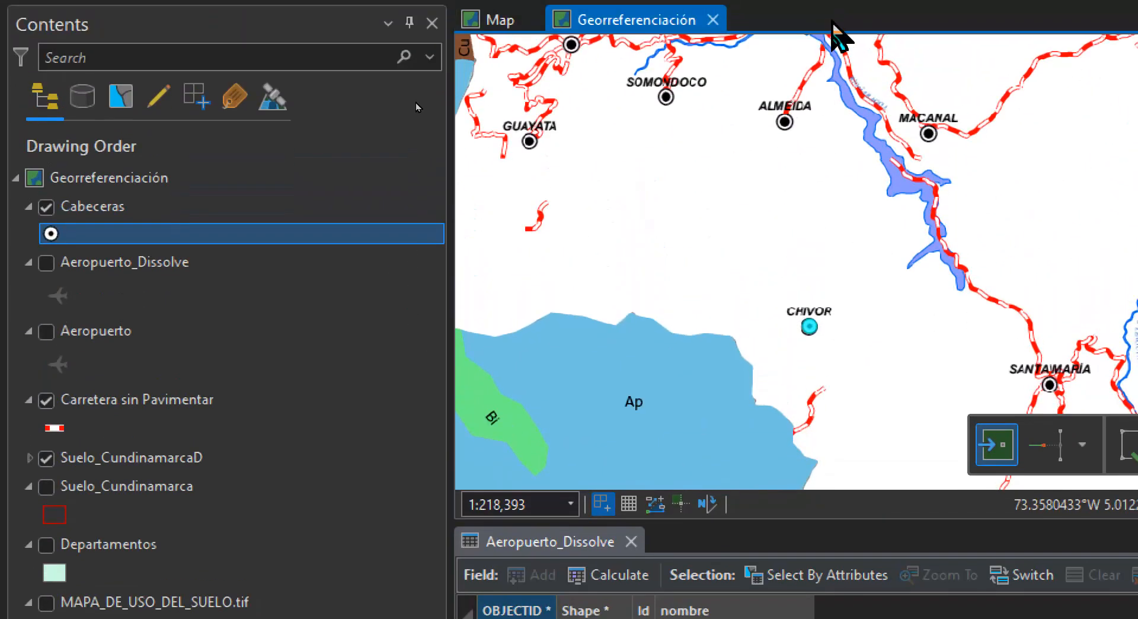
pyautogui.click(785, 121)
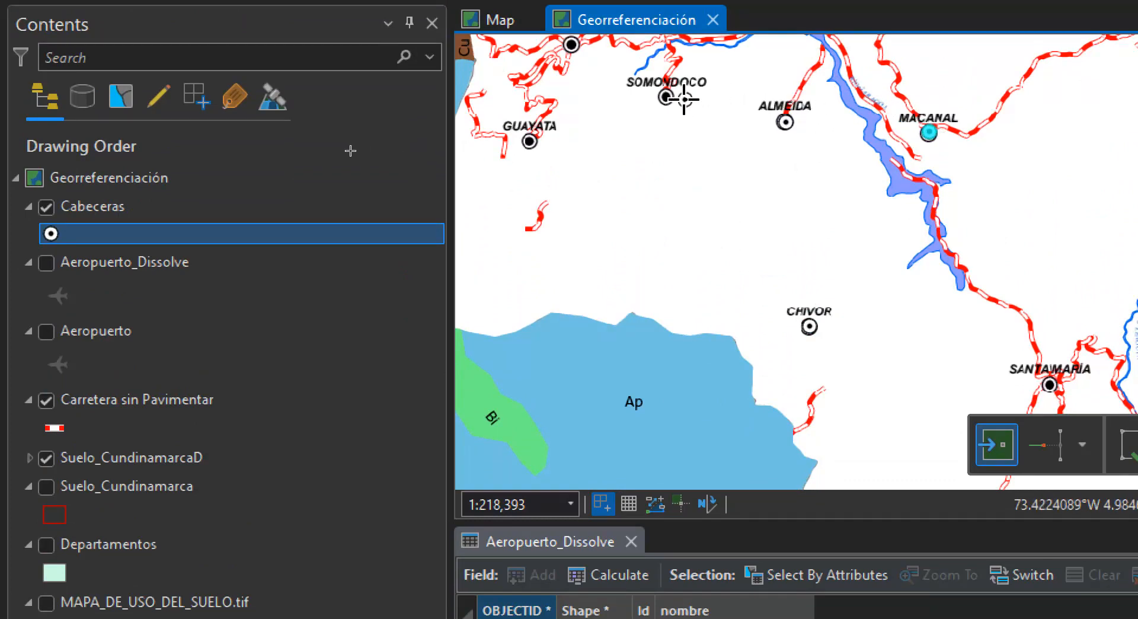
pyautogui.click(528, 140)
# Digitize Cabeceras points on the town markers of Guateque, Sutatenza, Tenza, La Capilla and Garagoa
pyautogui.moveTo(576, 136); pyautogui.dragTo(625, 289)
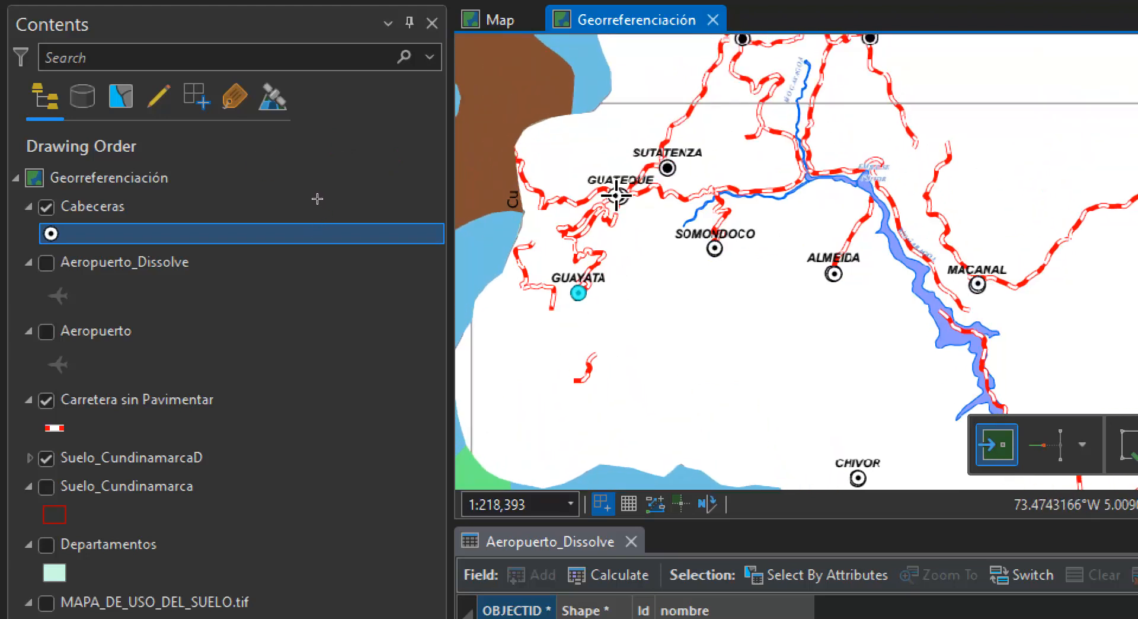
pyautogui.click(619, 196)
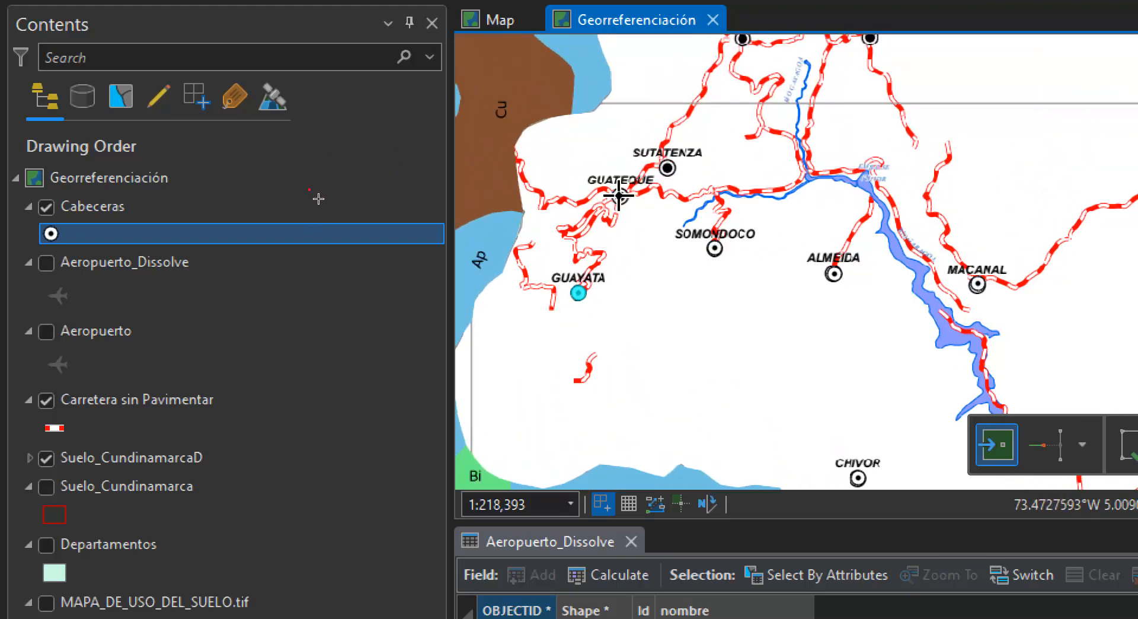
pyautogui.click(666, 168)
pyautogui.moveTo(736, 116); pyautogui.dragTo(761, 281)
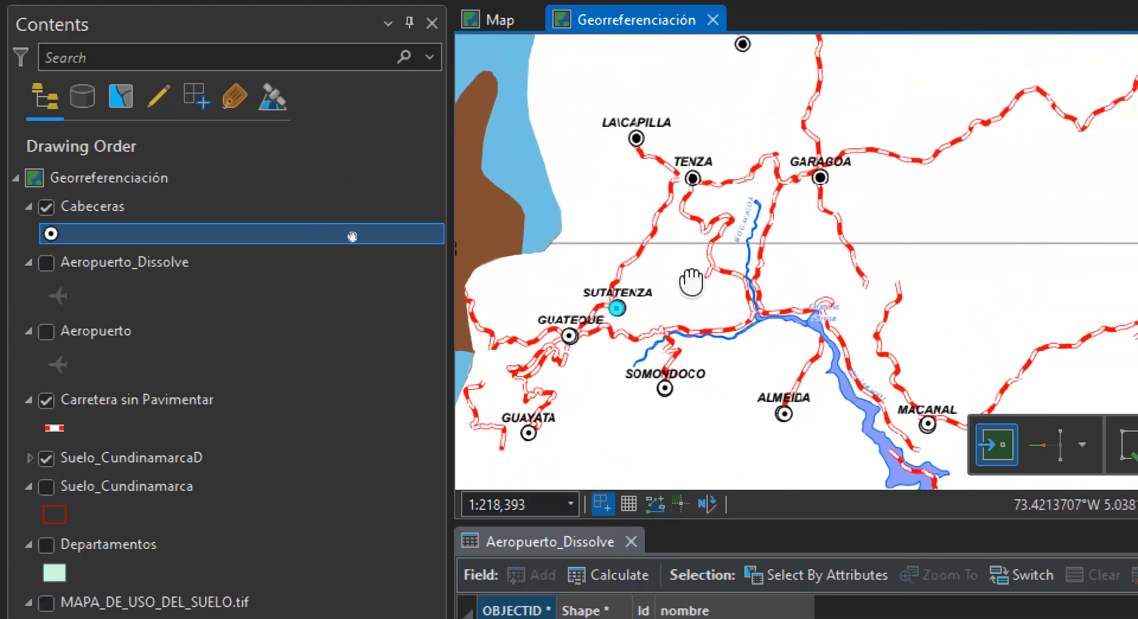
pyautogui.click(695, 173)
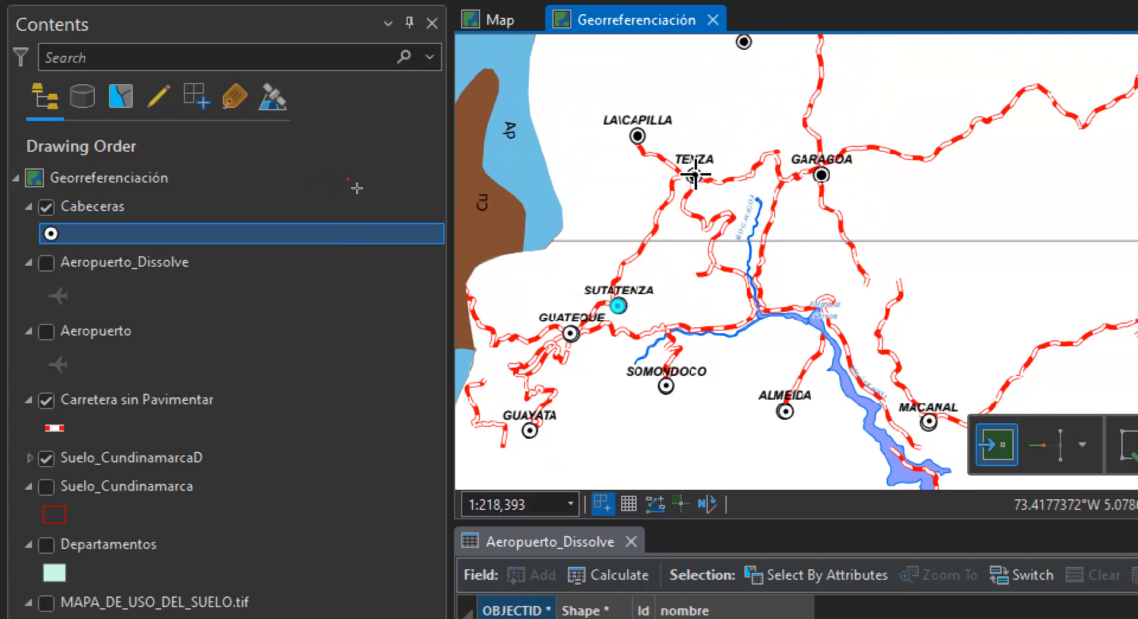
pyautogui.click(821, 175)
# Digitize Cabeceras points on the Pachavita and Chinavita markers and save all edits
pyautogui.moveTo(821, 126); pyautogui.dragTo(770, 287)
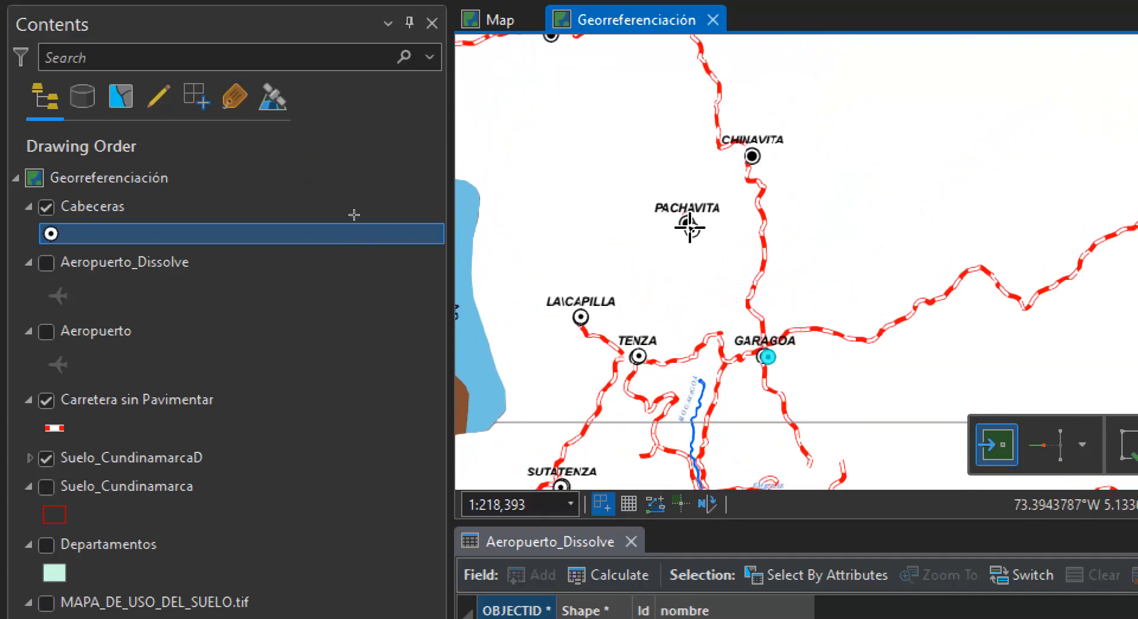
pyautogui.click(686, 223)
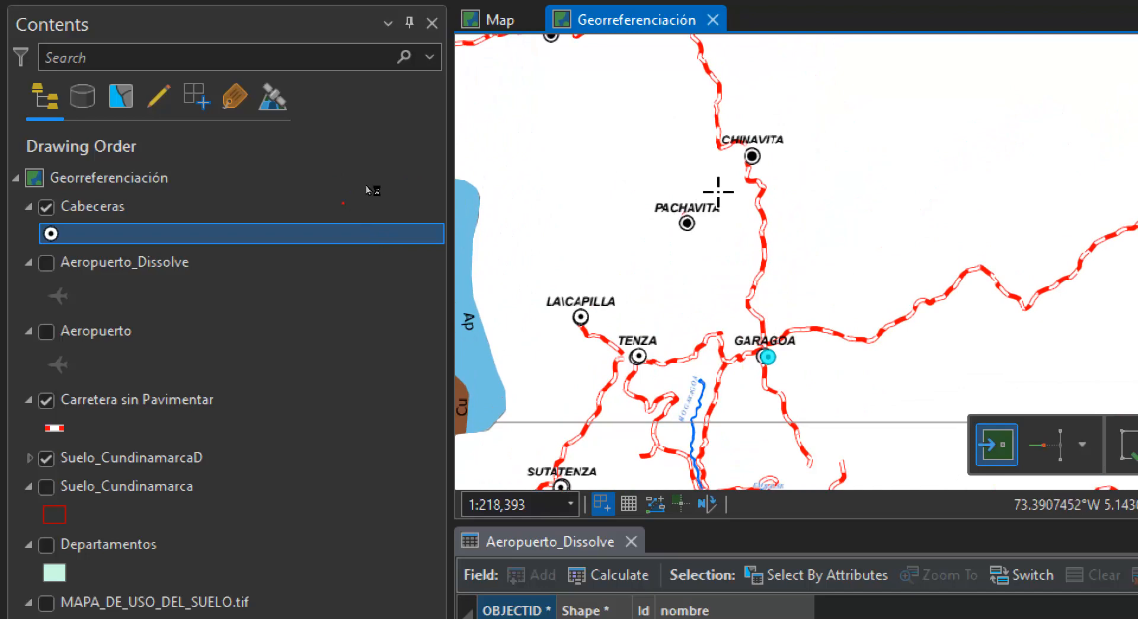
pyautogui.click(751, 151)
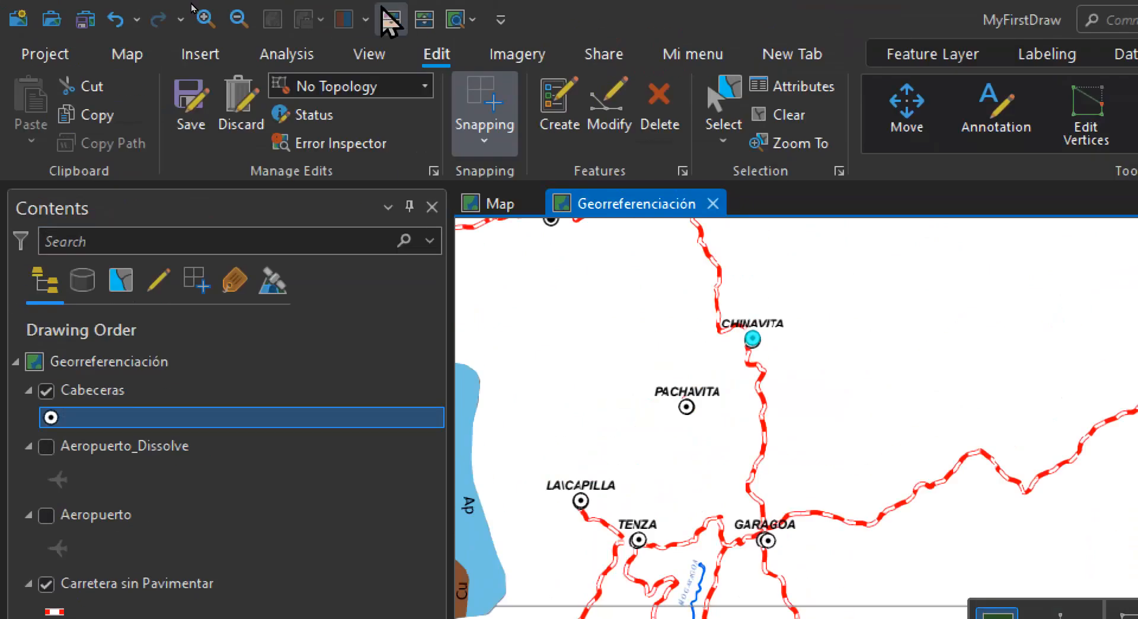
pyautogui.click(193, 101)
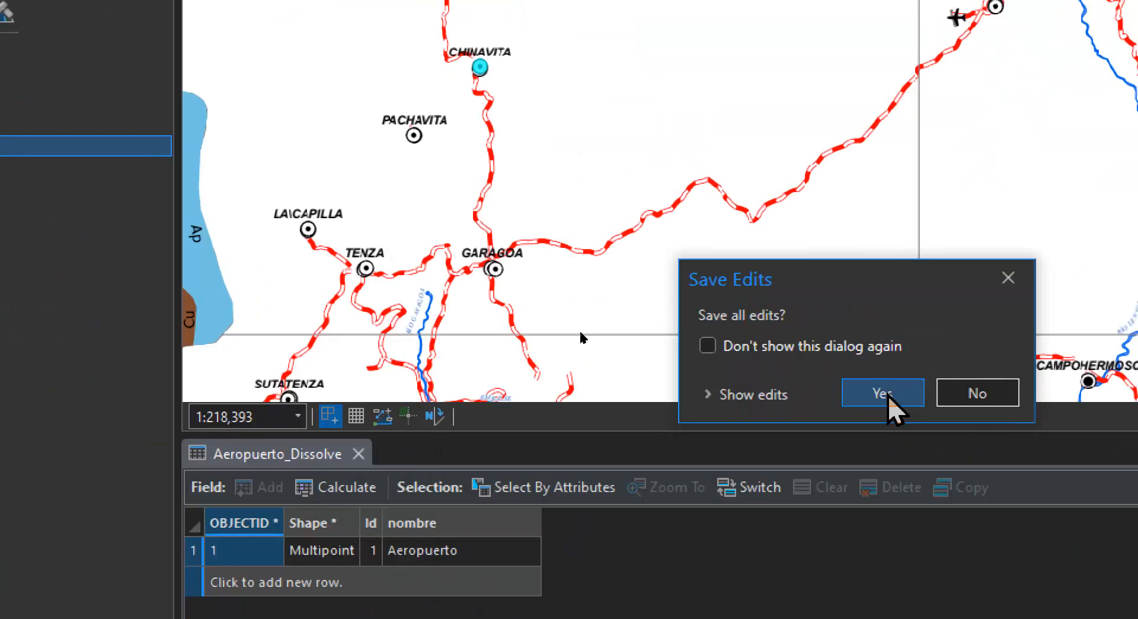
pyautogui.click(892, 396)
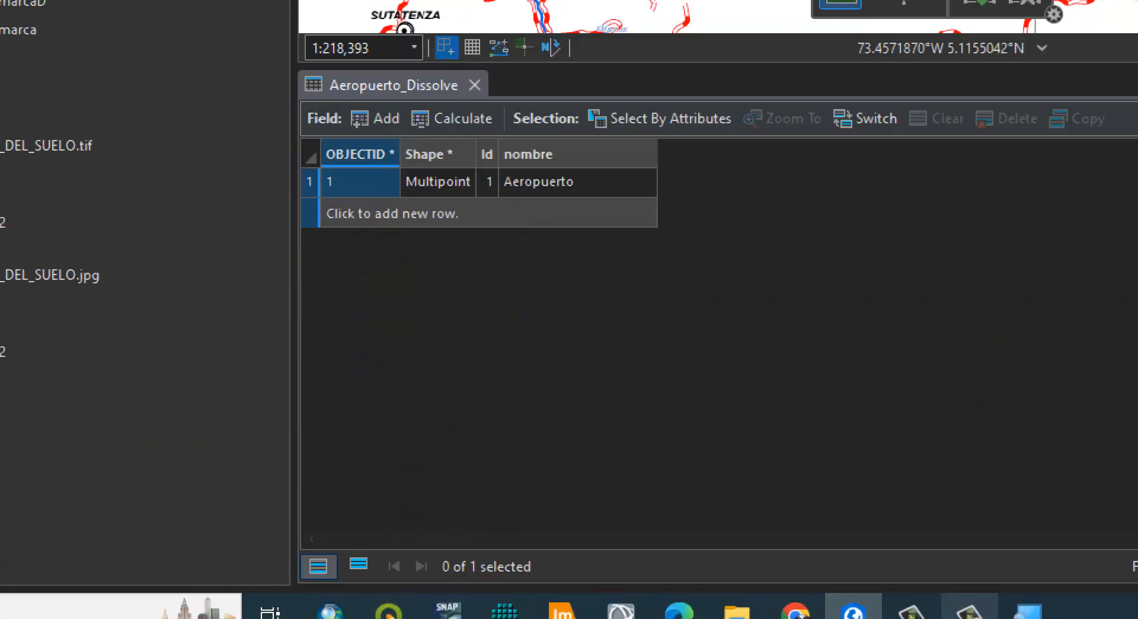
# Close the Aeropuerto_Dissolve attribute table
pyautogui.click(1027, 610)
pyautogui.click(736, 207)
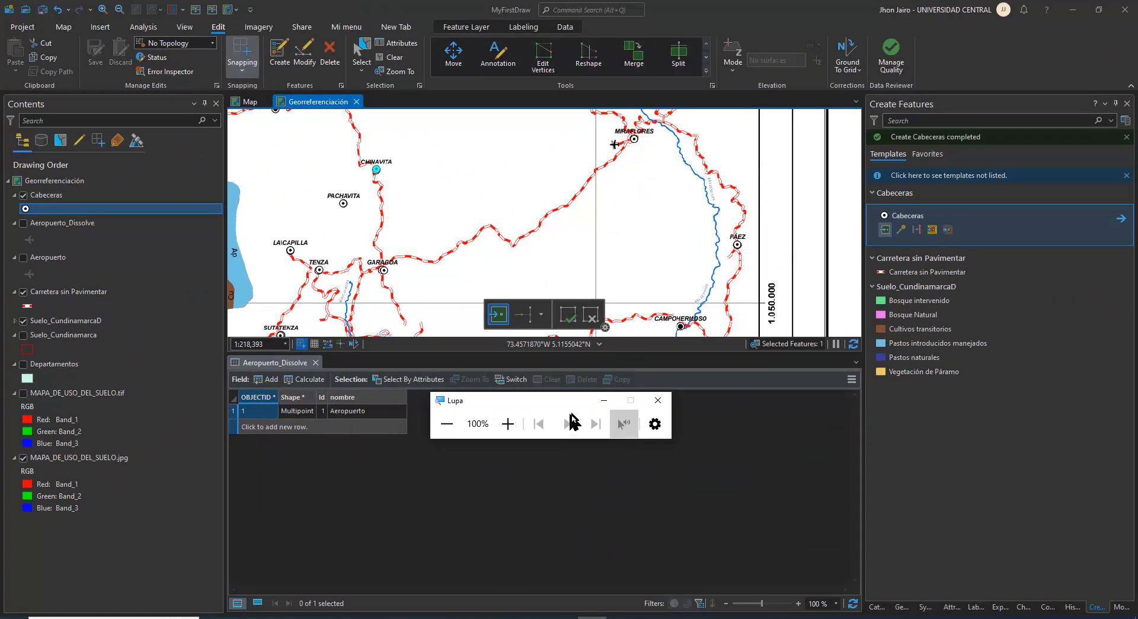
pyautogui.click(315, 362)
# Hide the scanned map MAPA_DE_USO_DEL_SUELO.jpg and clear the feature selection
pyautogui.click(23, 457)
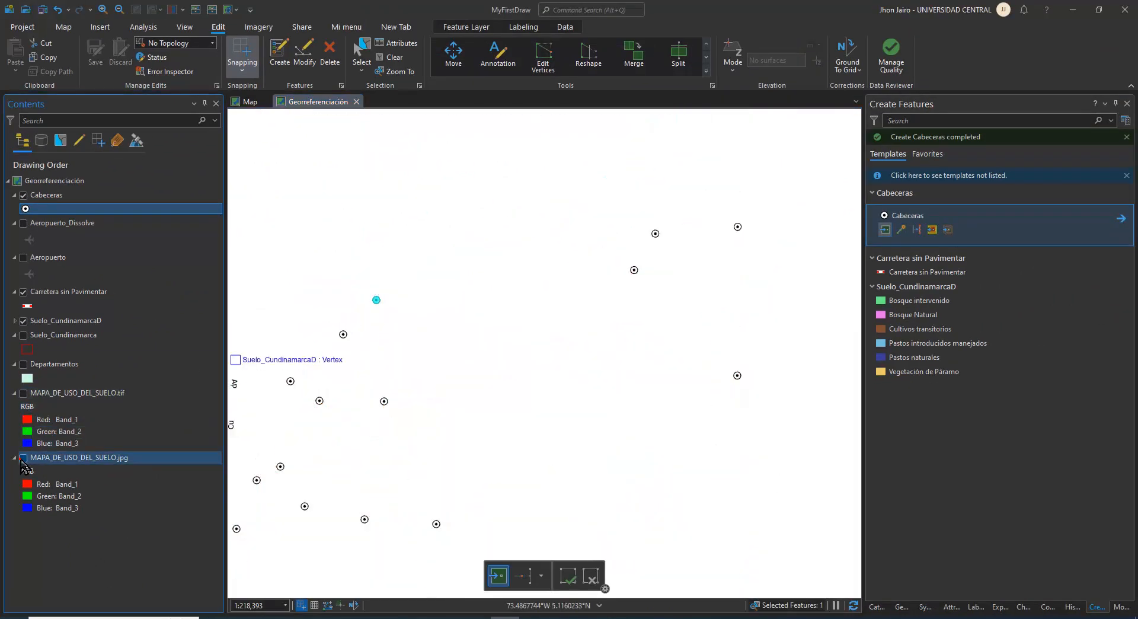
pyautogui.click(391, 57)
pyautogui.scroll(-3, 448, 294)
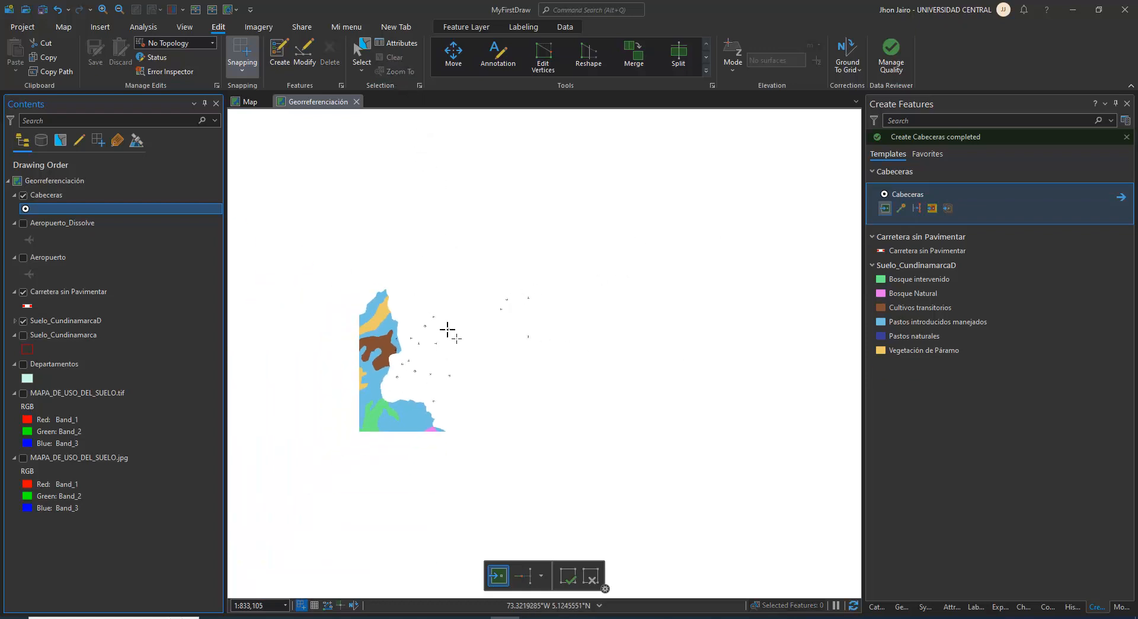
pyautogui.moveTo(529, 321); pyautogui.dragTo(556, 309)
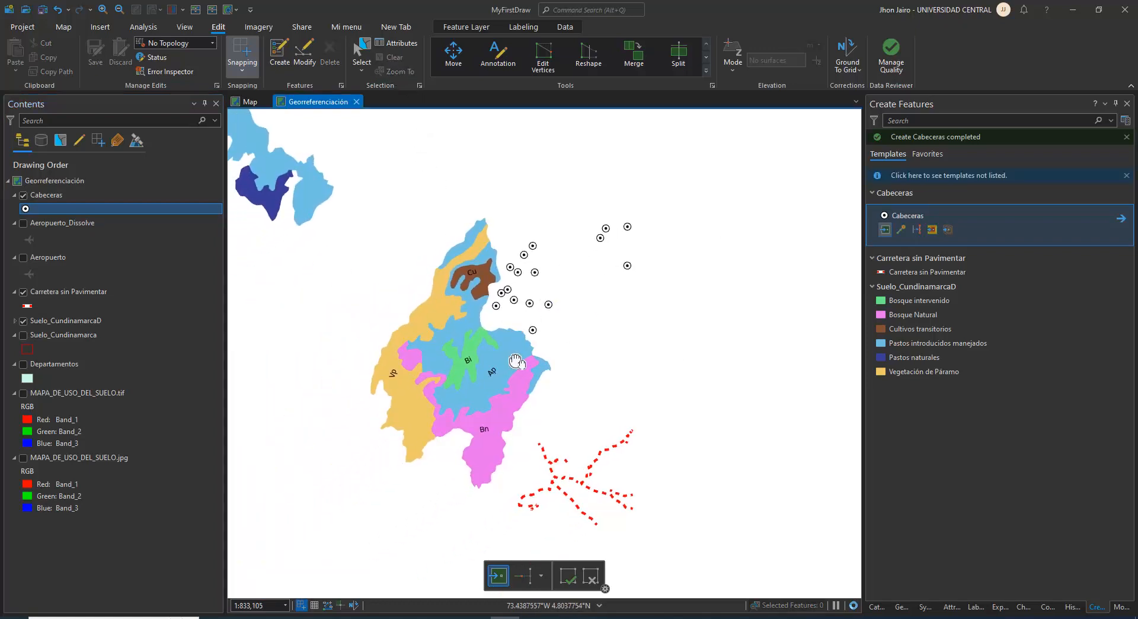
pyautogui.moveTo(520, 363); pyautogui.dragTo(586, 358)
pyautogui.scroll(-2, 659, 293)
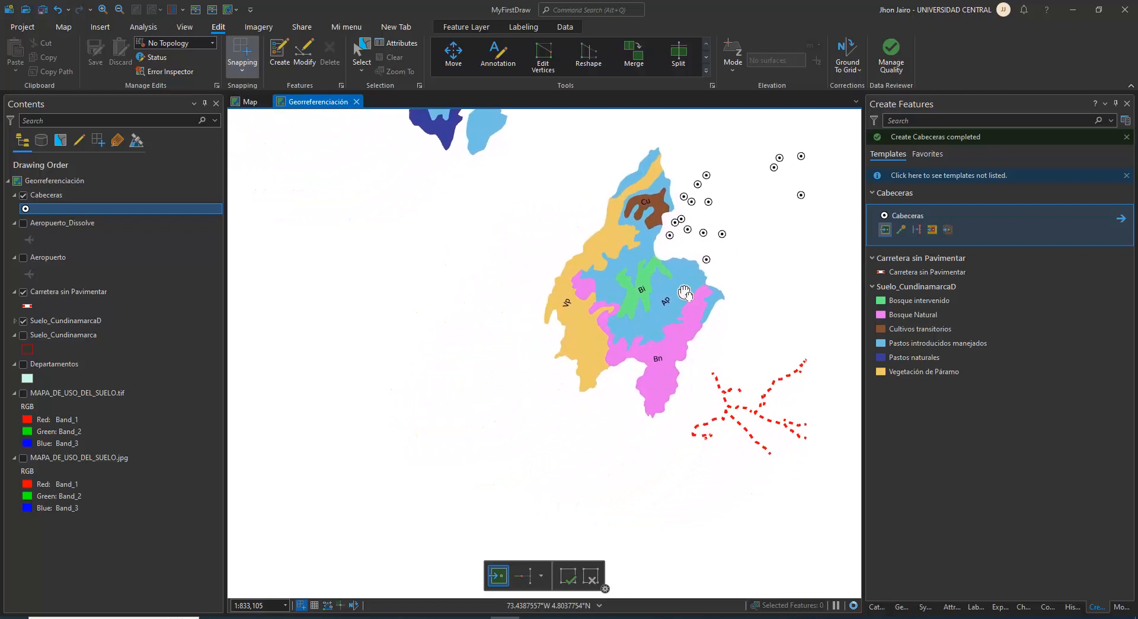
pyautogui.scroll(-4, 605, 343)
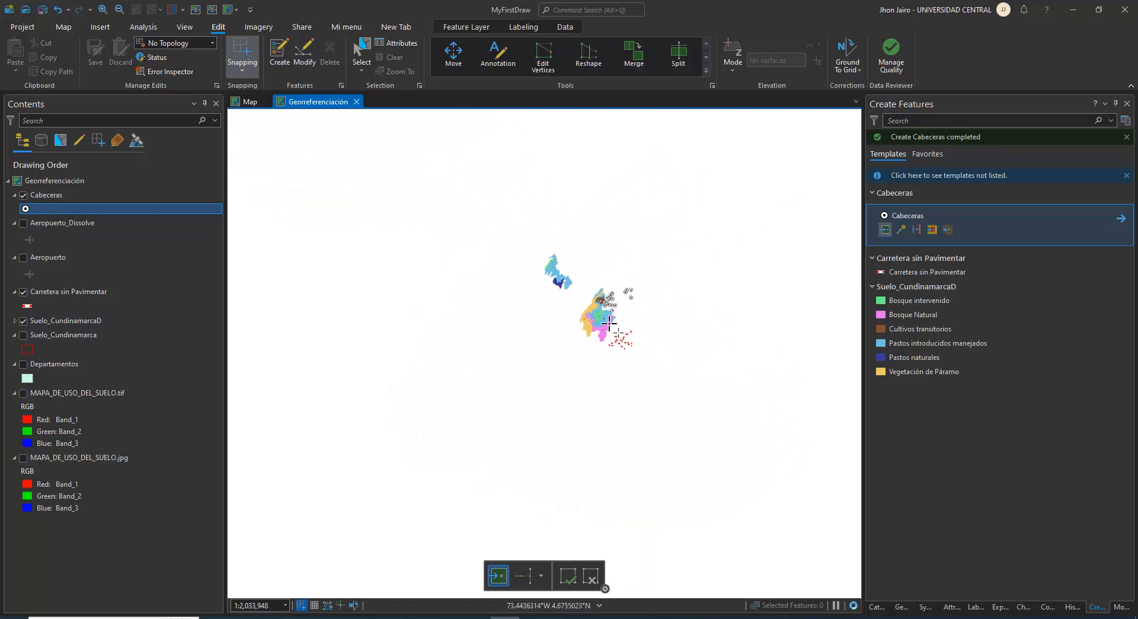
pyautogui.scroll(3, 598, 344)
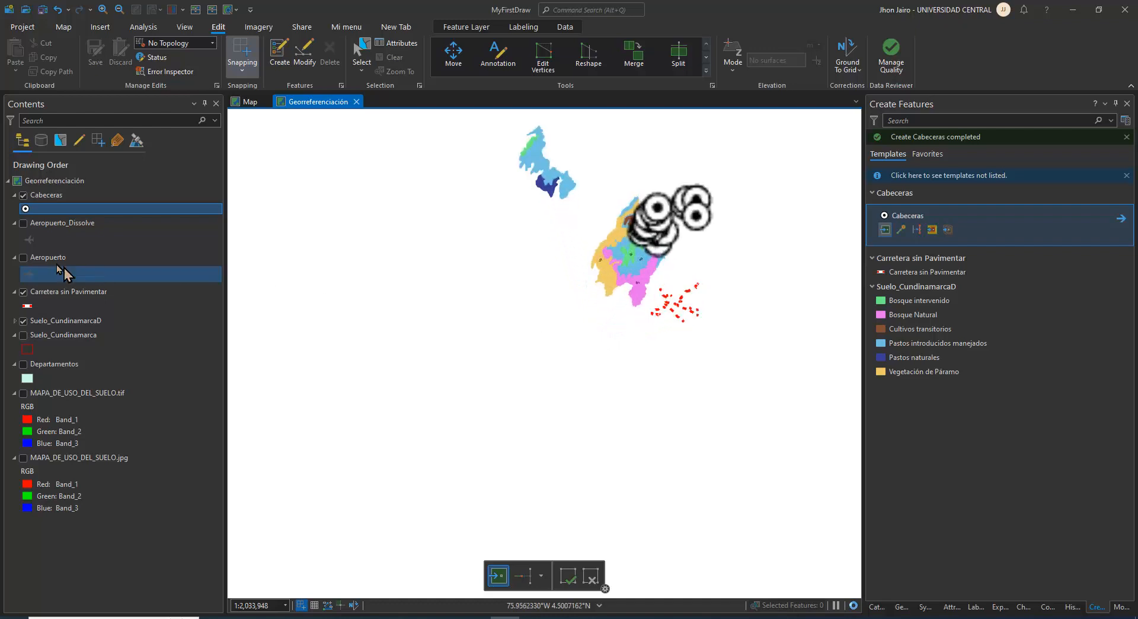
# Show the Aeropuerto_Dissolve layer and examine it together with the Cabeceras points and land-use polygons
pyautogui.click(24, 222)
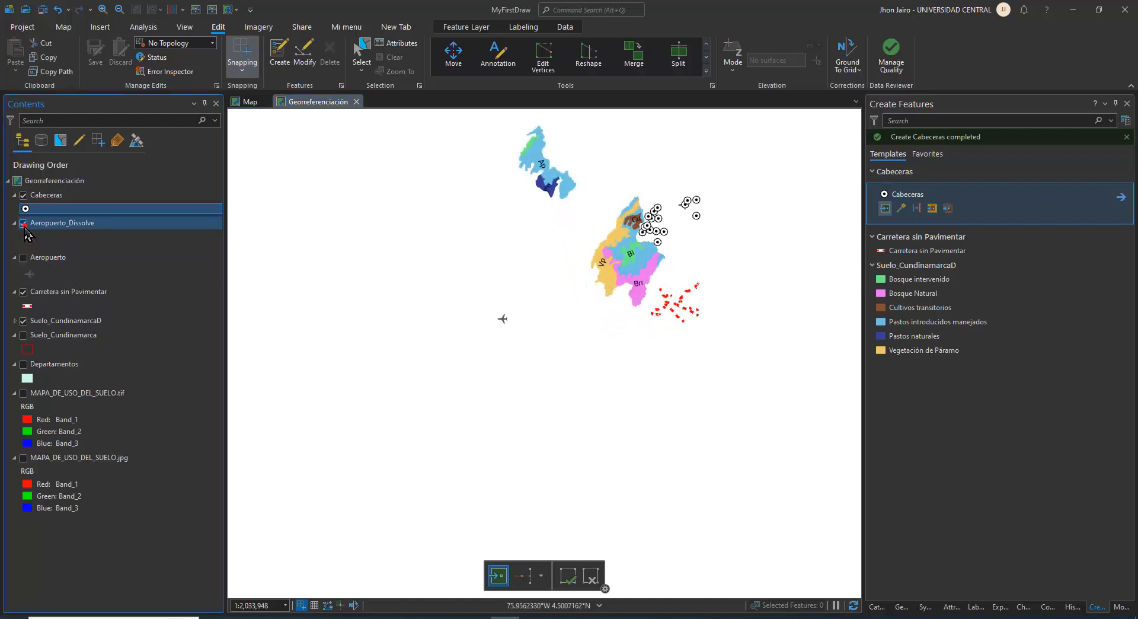
pyautogui.scroll(2, 519, 294)
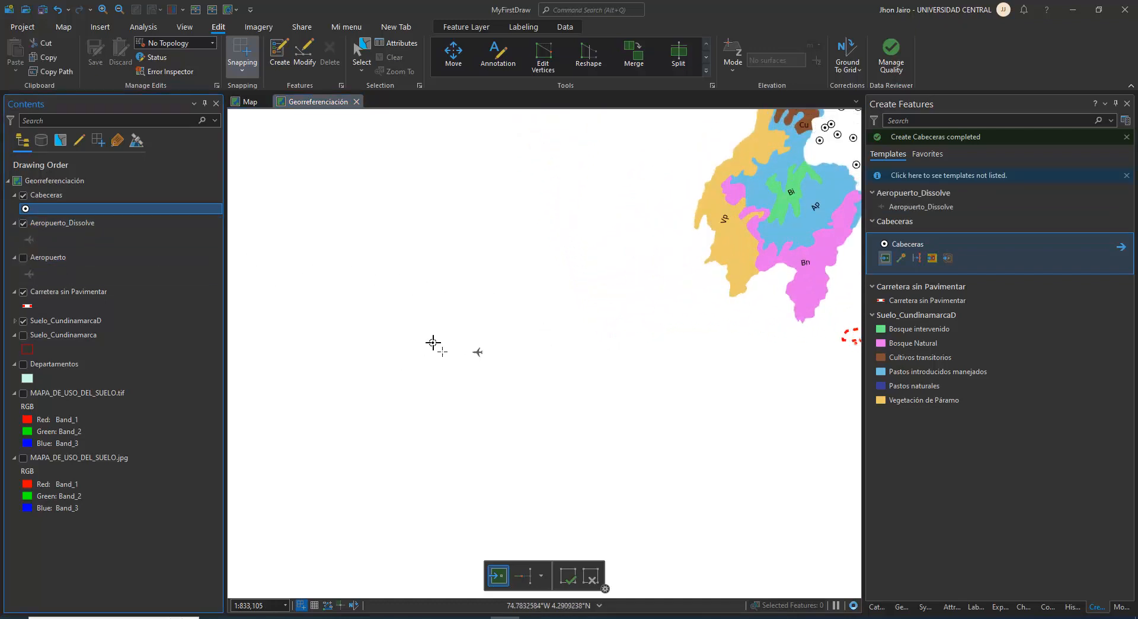
pyautogui.moveTo(765, 208); pyautogui.dragTo(654, 304)
pyautogui.scroll(3, 750, 205)
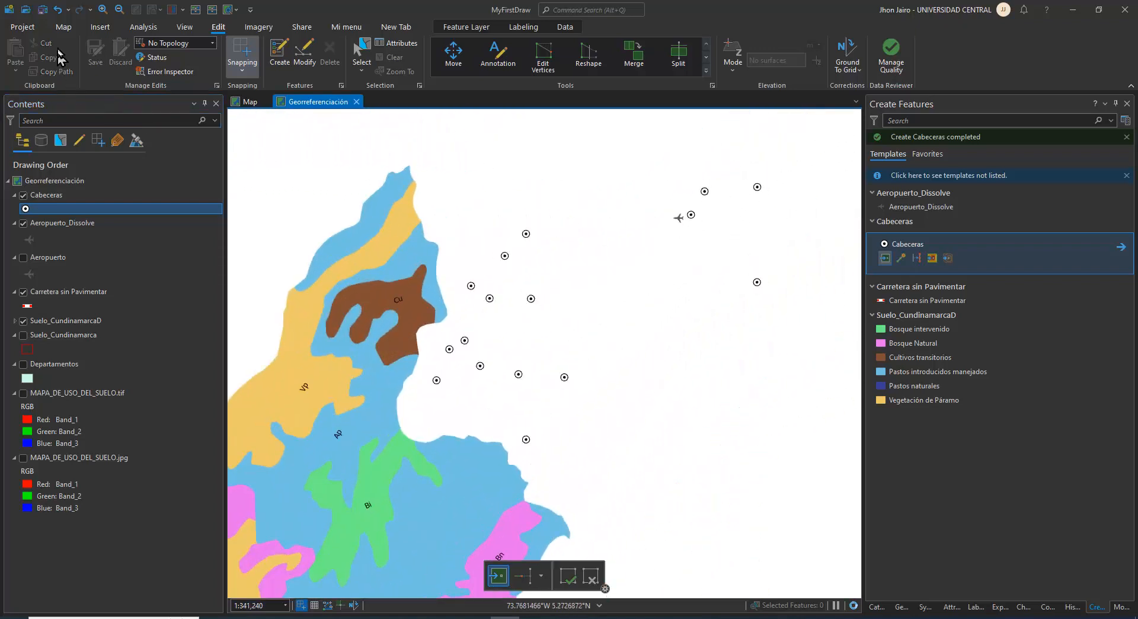
# Save the MyFirstDraw project and close ArcGIS Pro
pyautogui.click(44, 10)
pyautogui.click(23, 27)
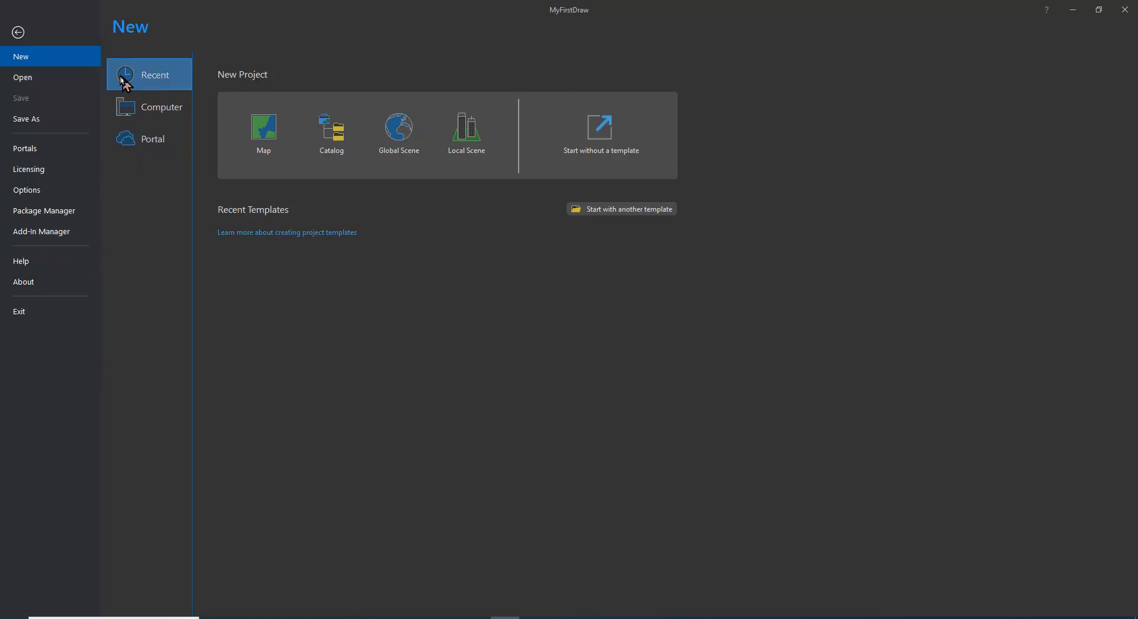
pyautogui.click(1125, 9)
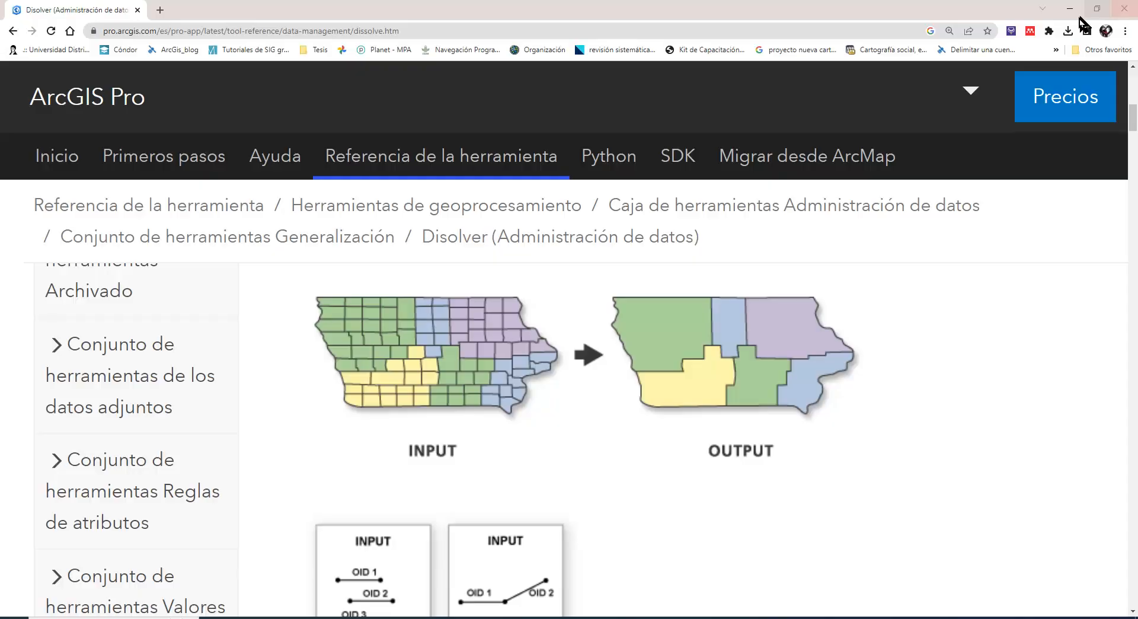
# Start ArcGIS Pro again and show the recent project MyFirstDraw in File Explorer
pyautogui.click(167, 617)
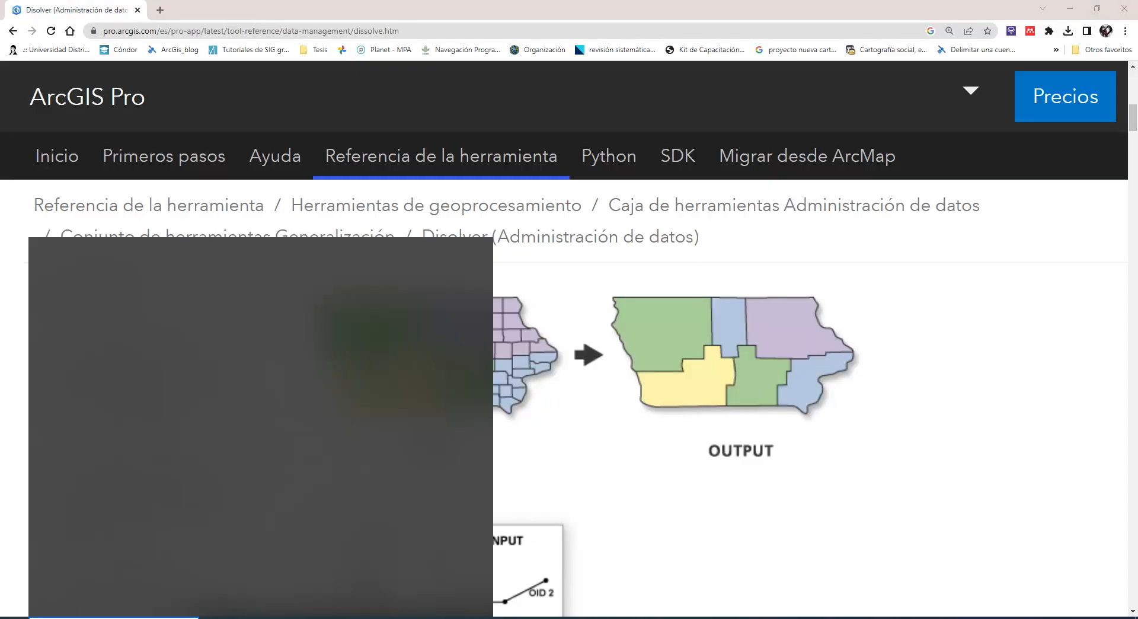
pyautogui.click(124, 500)
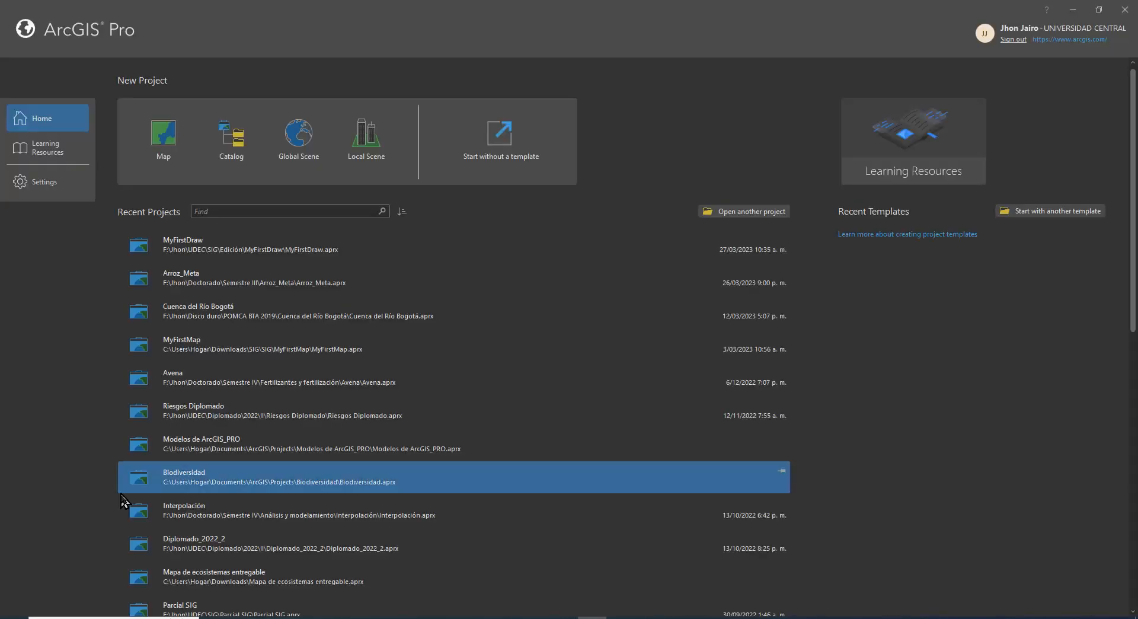
pyautogui.rightClick(226, 250)
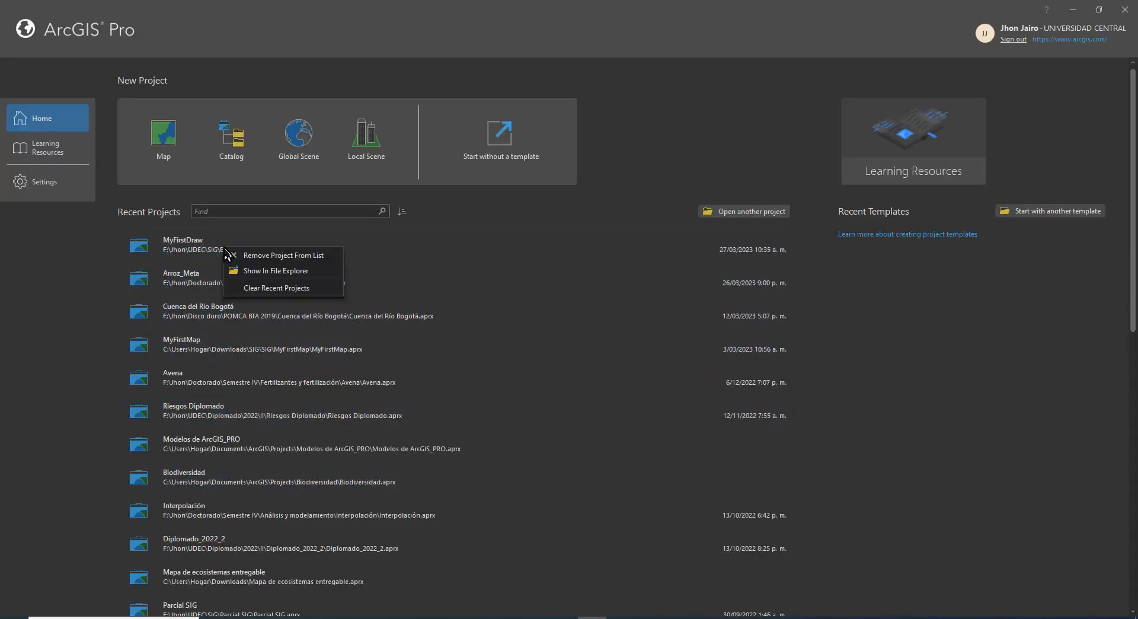
pyautogui.click(305, 276)
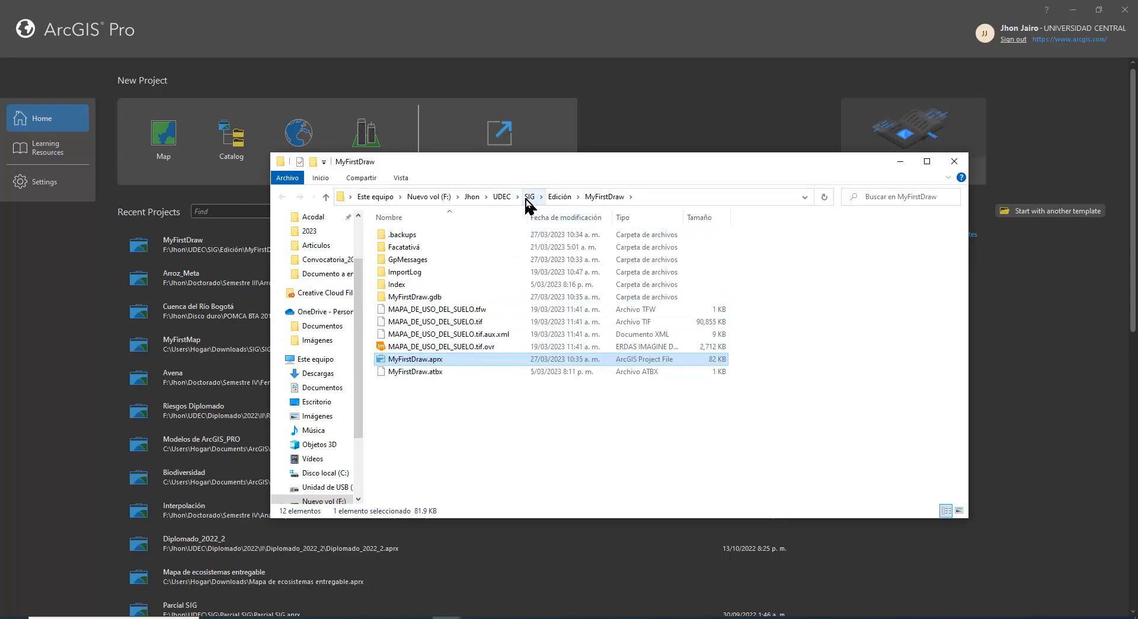
# Trace the project's location through the SIG and Edición folders, then return to MyFirstDraw and select the MyFirstDraw.aprx file
pyautogui.click(557, 197)
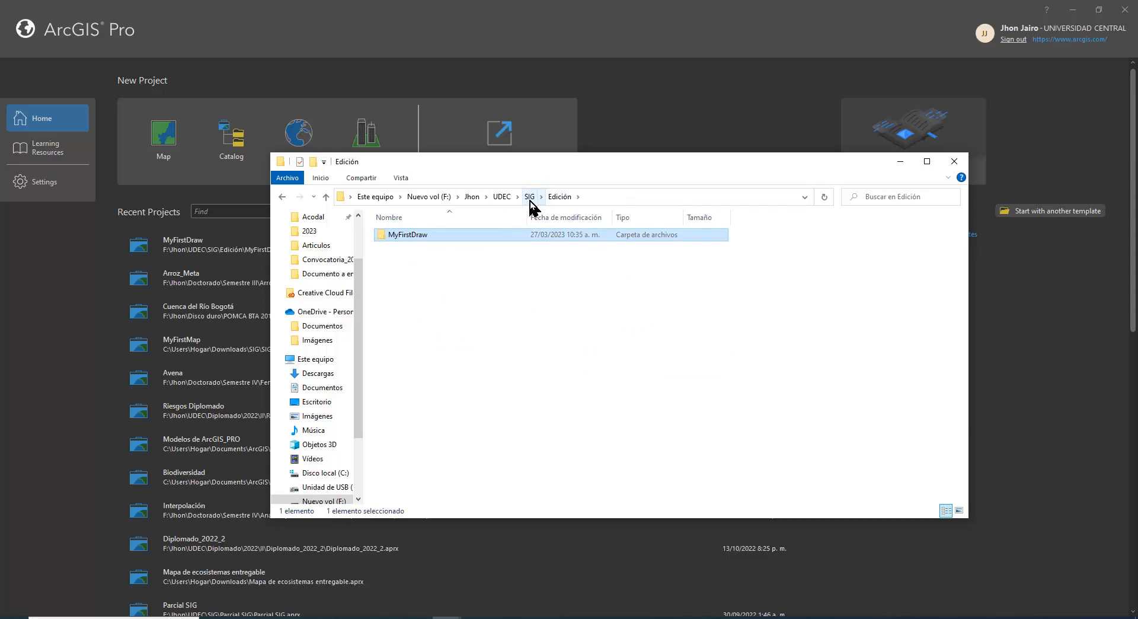
pyautogui.click(530, 197)
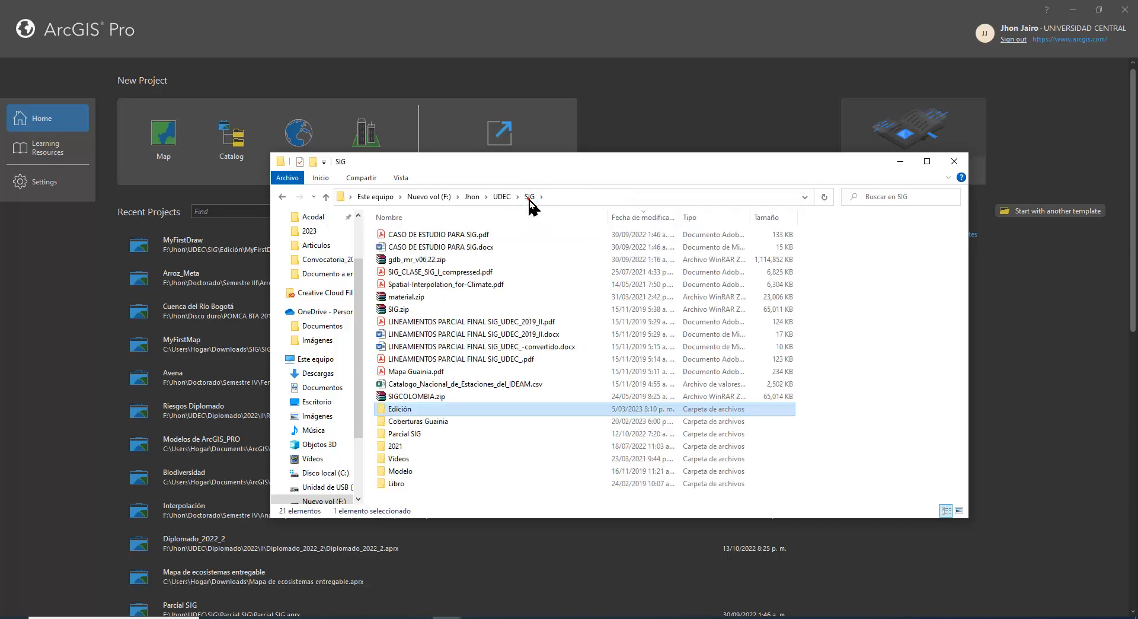
pyautogui.doubleClick(398, 410)
pyautogui.doubleClick(418, 237)
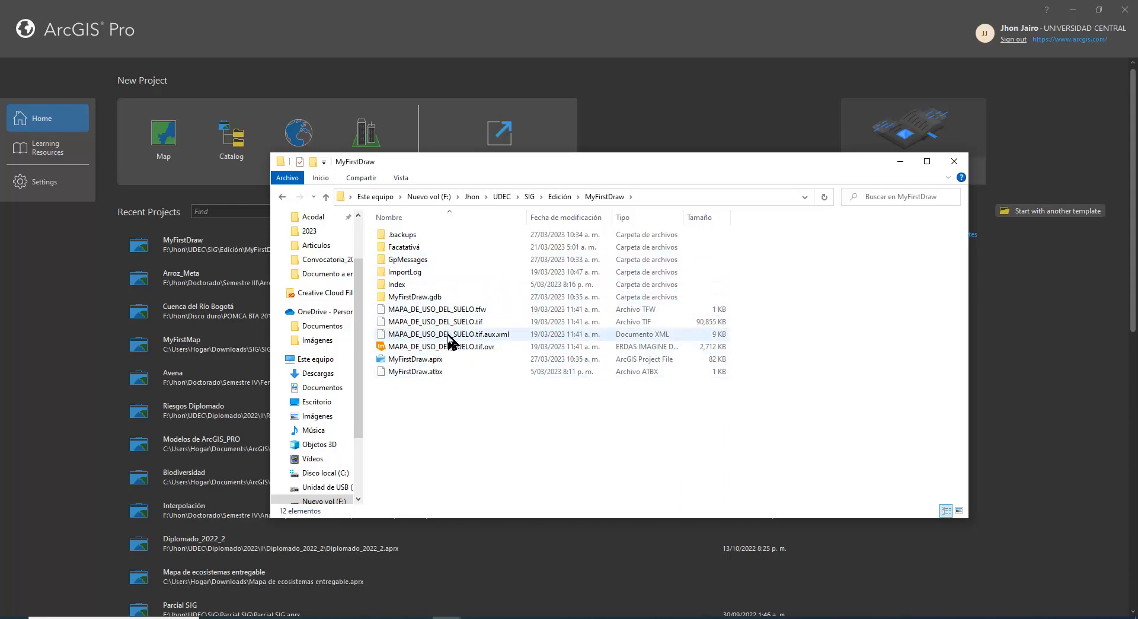
pyautogui.scroll(1, 460, 361)
pyautogui.click(414, 342)
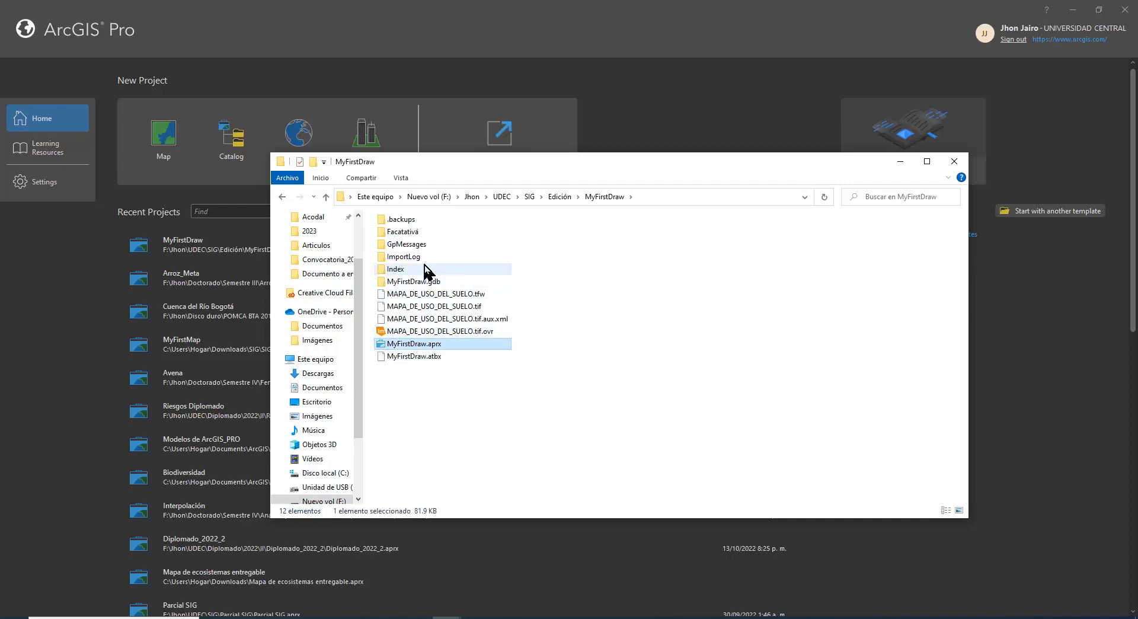
# Look inside the Facatativá folder, then go back to Edición and check the available actions for the MyFirstDraw folder
pyautogui.doubleClick(414, 232)
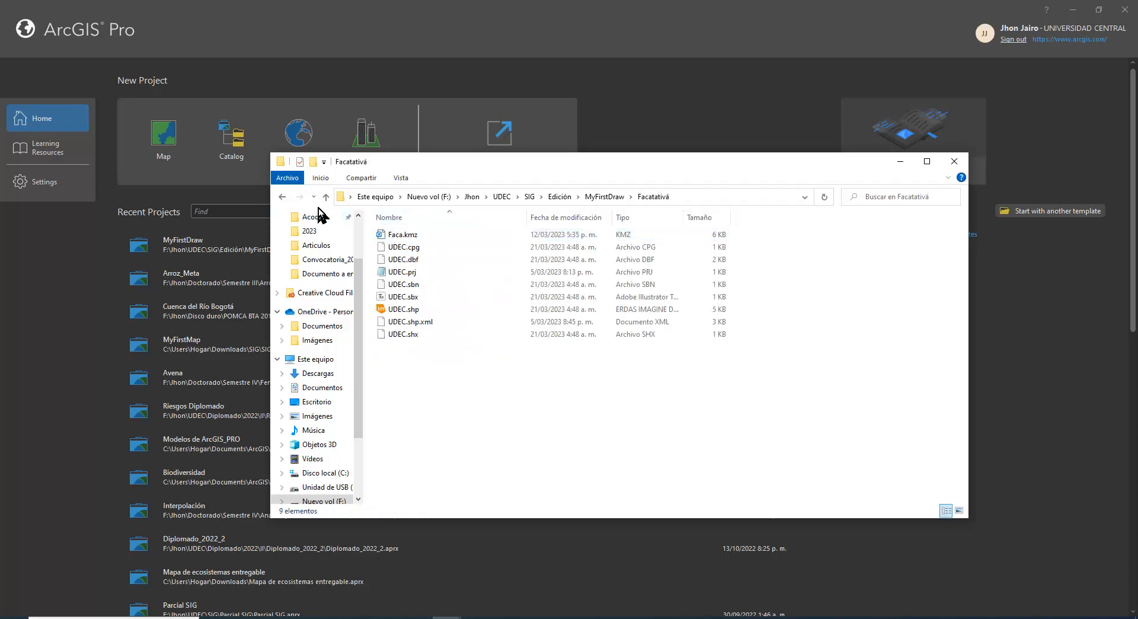
pyautogui.click(282, 197)
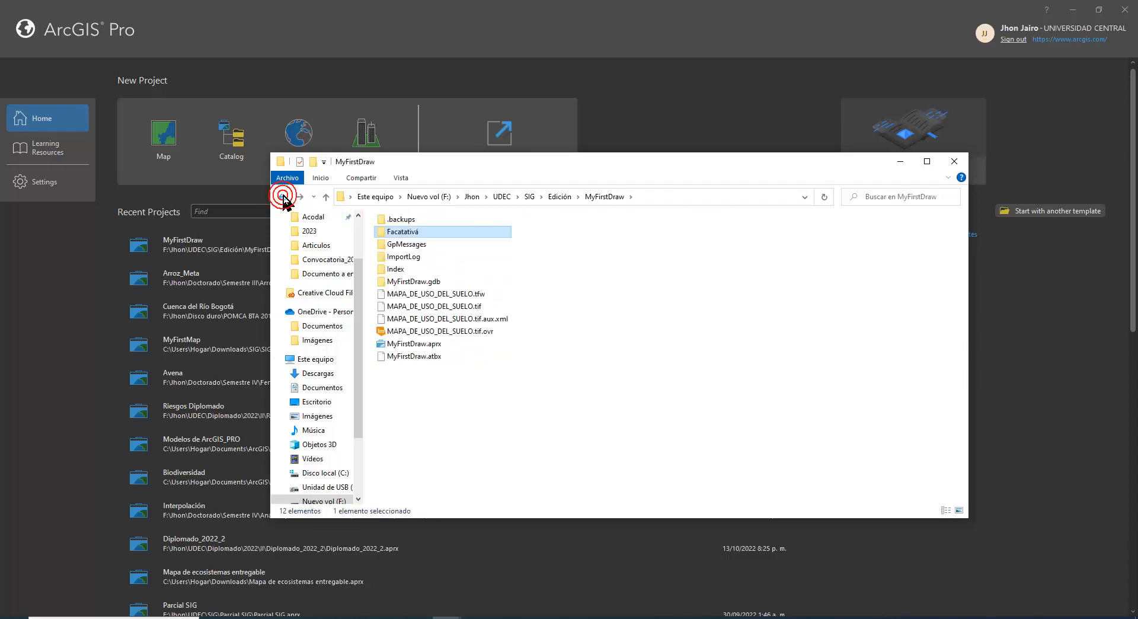
pyautogui.click(283, 197)
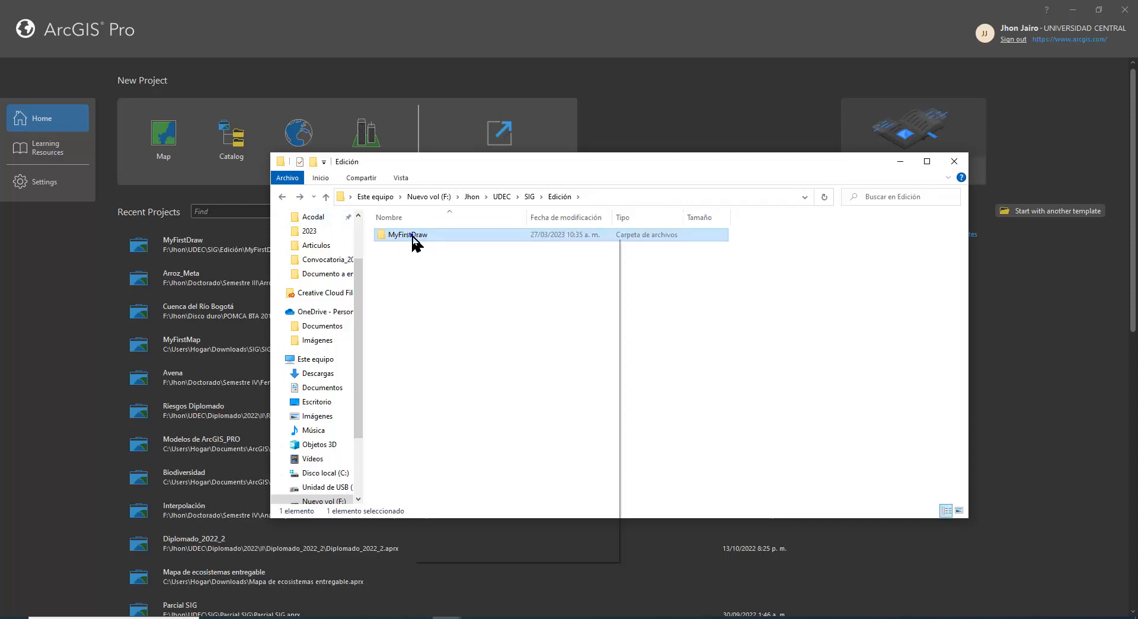
pyautogui.rightClick(412, 237)
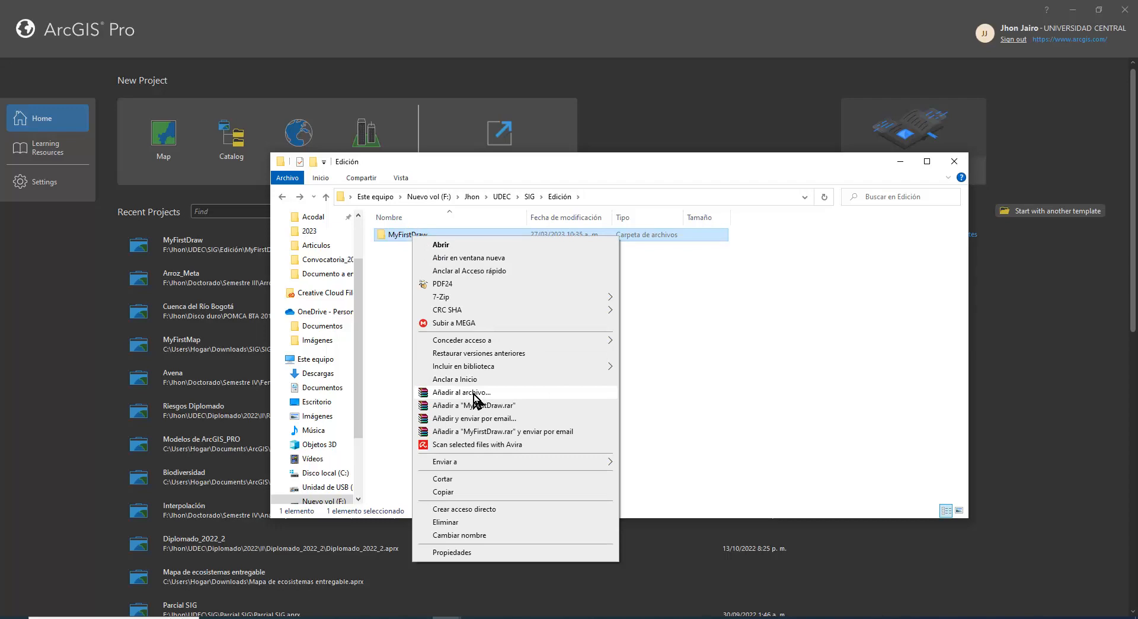
pyautogui.click(77, 290)
# Open the recent project MyFirstDraw and examine the contents of its connected Dibujo folder in the catalog
pyautogui.click(188, 253)
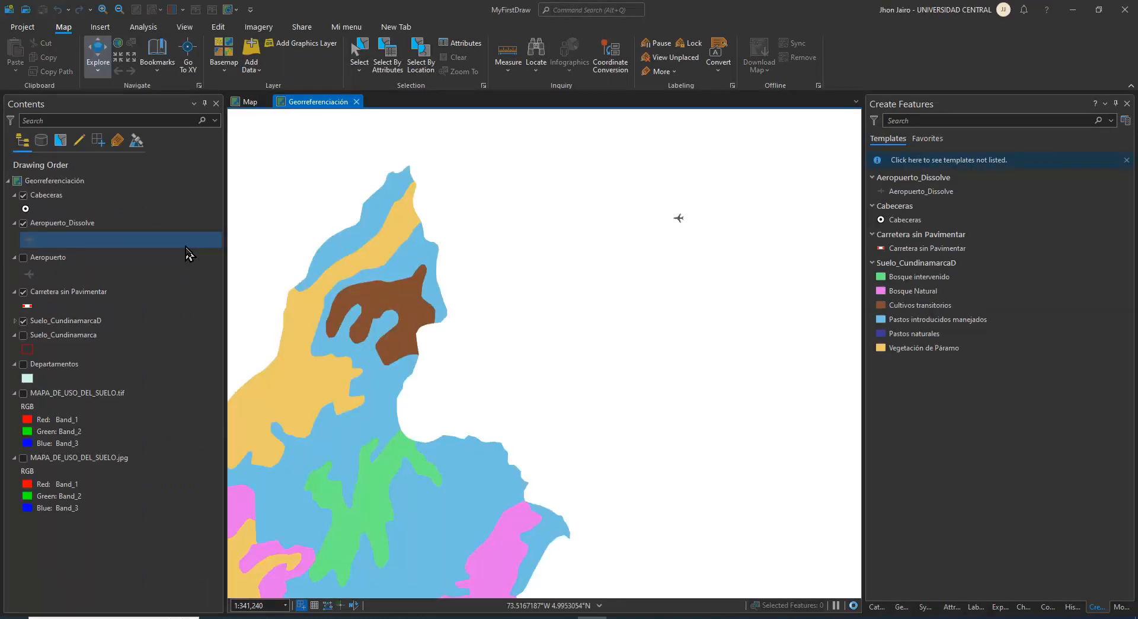
pyautogui.click(248, 102)
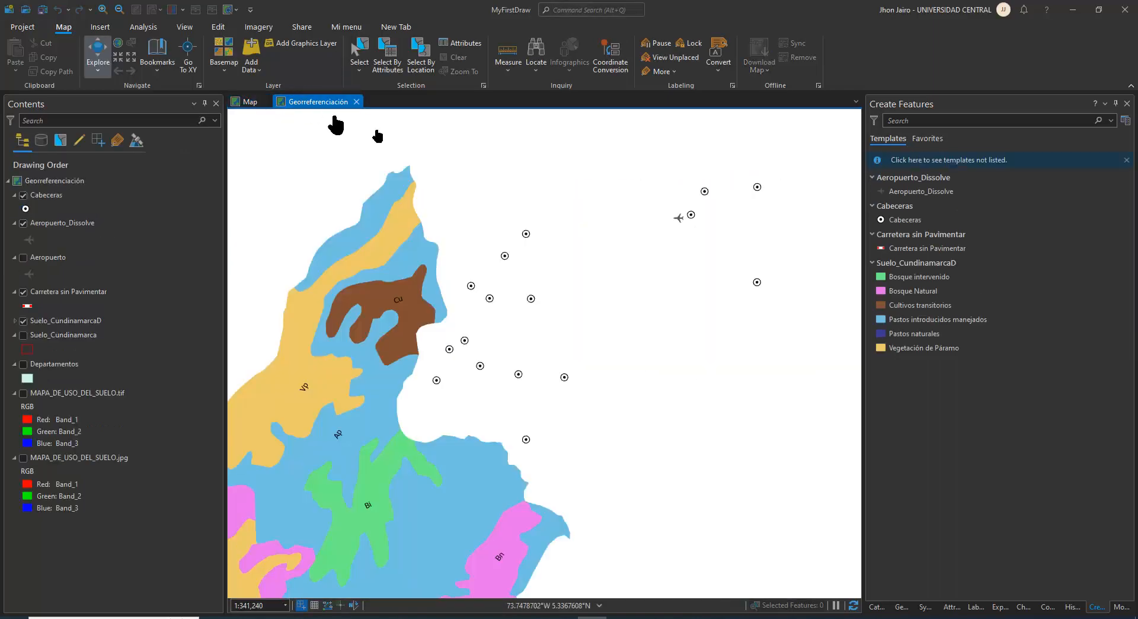
pyautogui.click(880, 607)
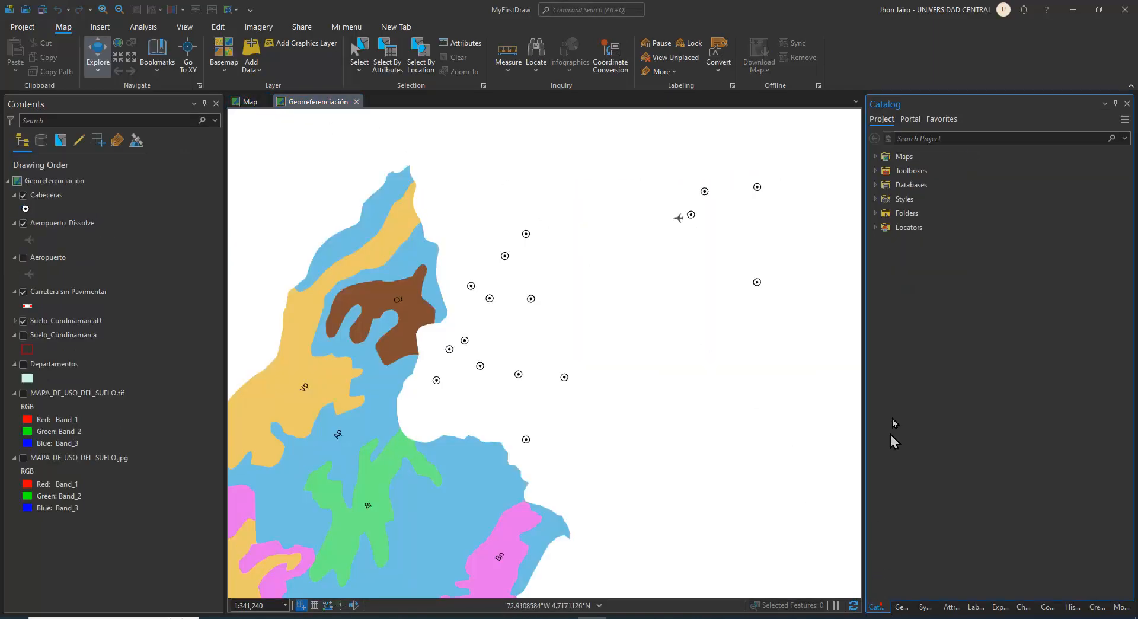
pyautogui.click(875, 214)
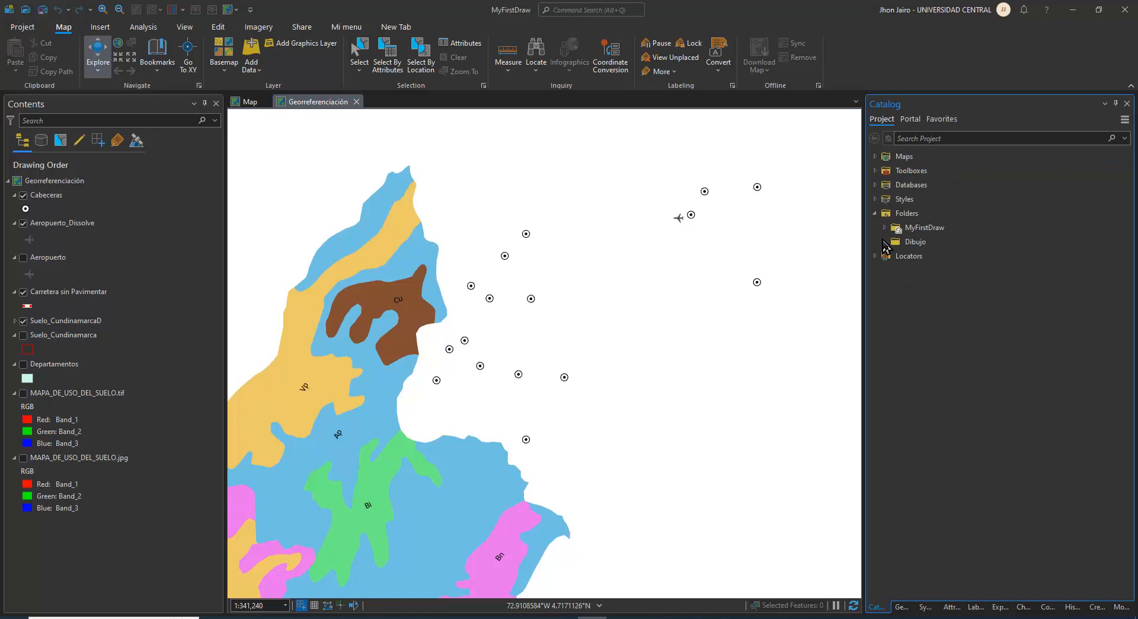
pyautogui.click(884, 243)
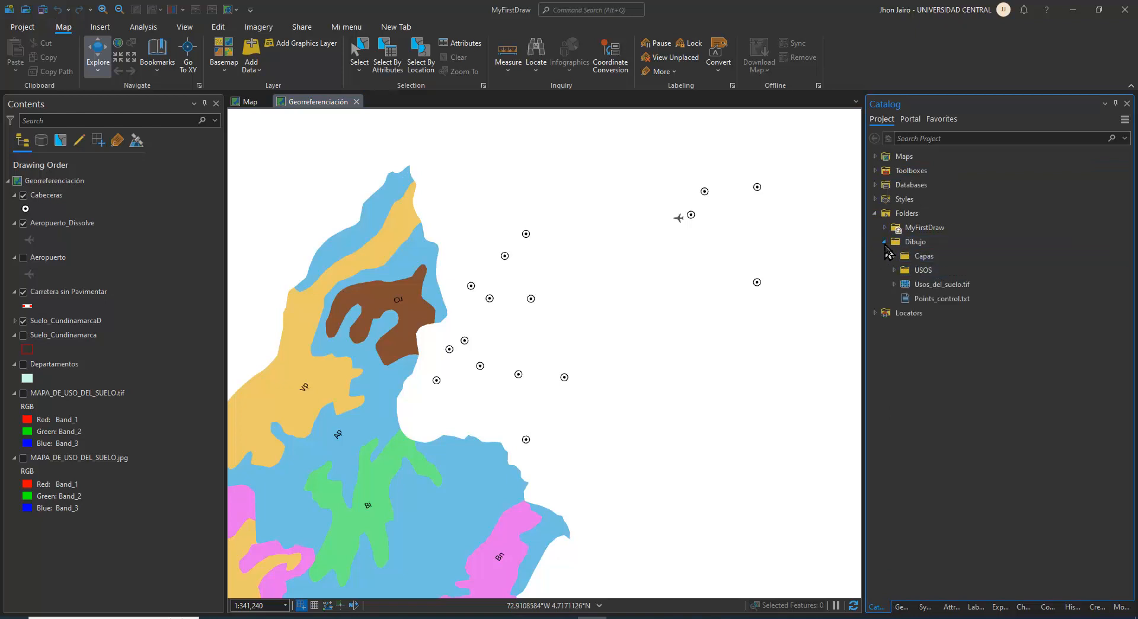
pyautogui.click(884, 243)
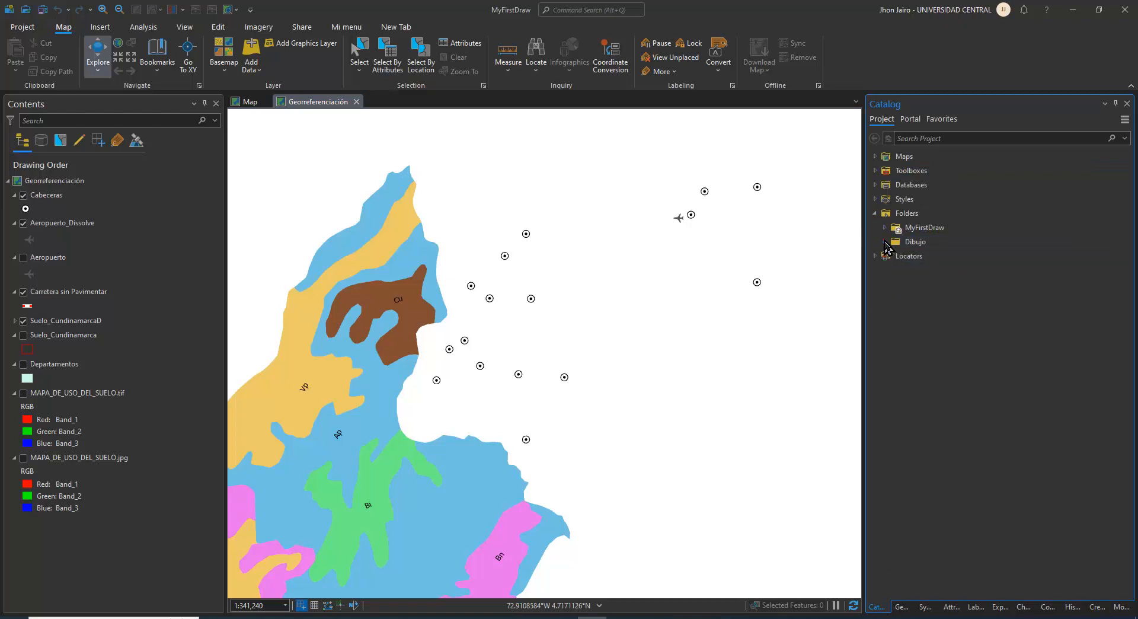
# Save the MyFirstDraw project and close ArcGIS Pro
pyautogui.click(42, 9)
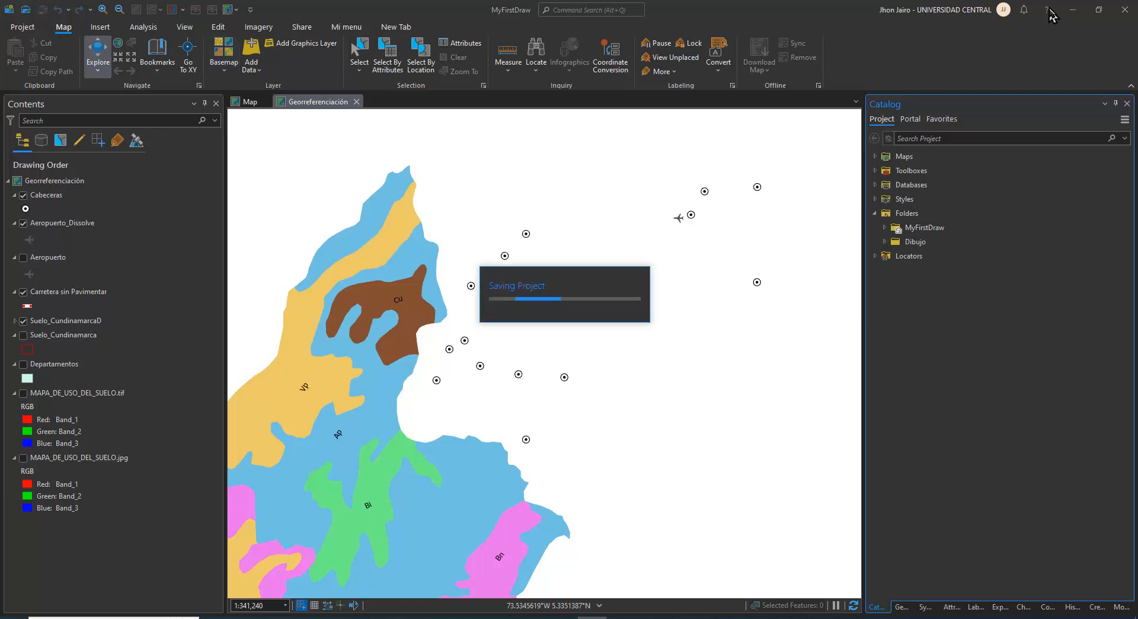
pyautogui.click(1125, 11)
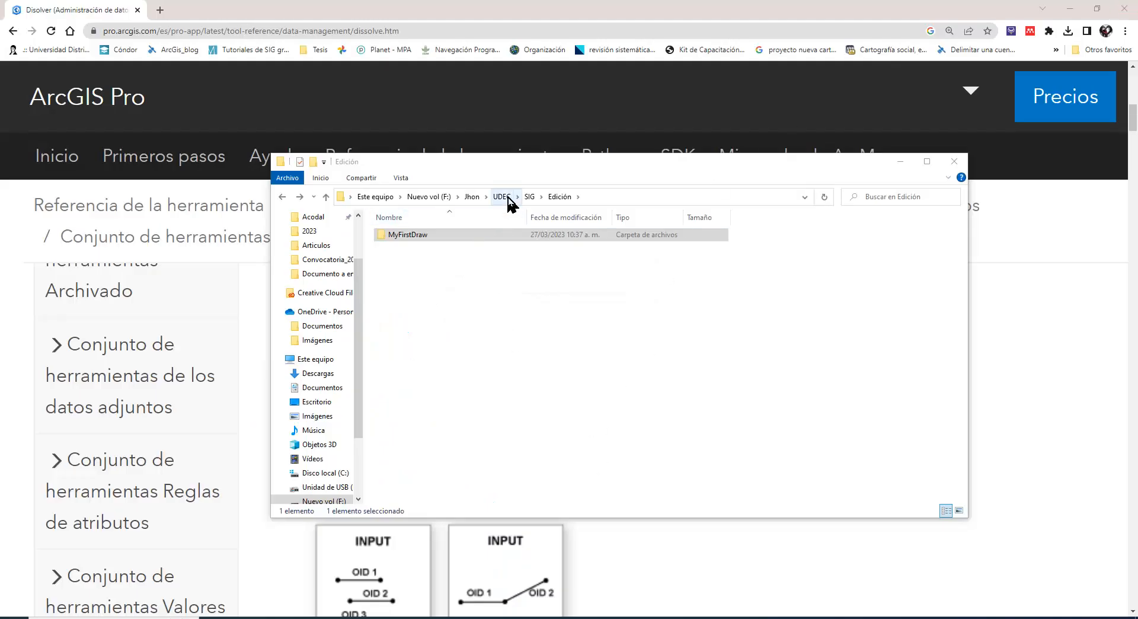
# Retrace the path from SIG through Edición to MyFirstDraw, then view the archiving options for the MyFirstDraw folder
pyautogui.click(528, 198)
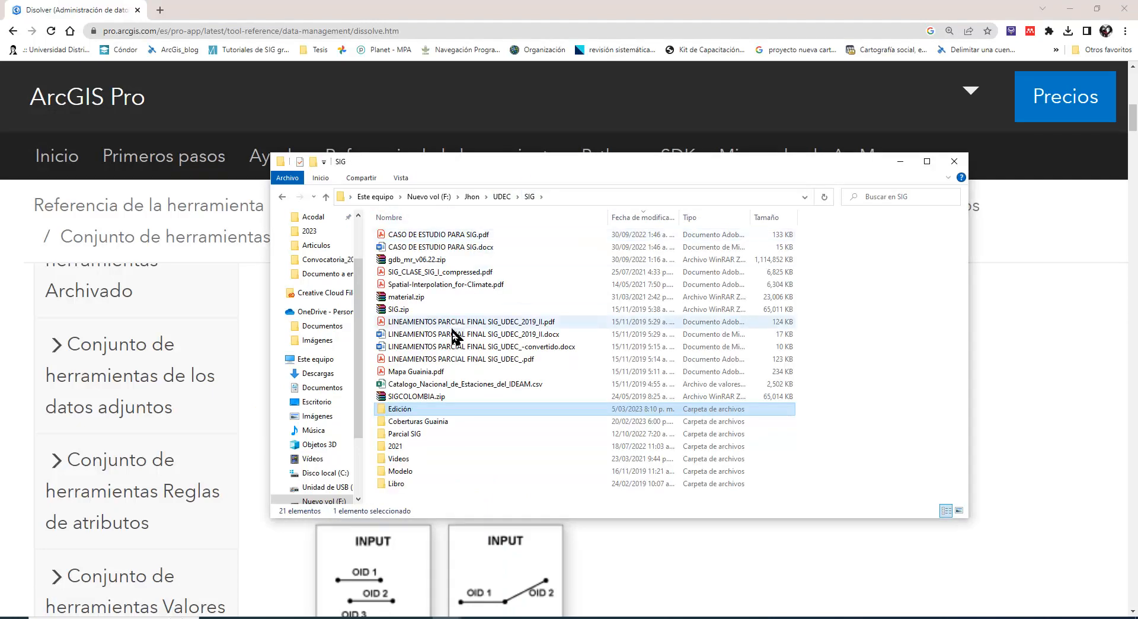
pyautogui.doubleClick(407, 415)
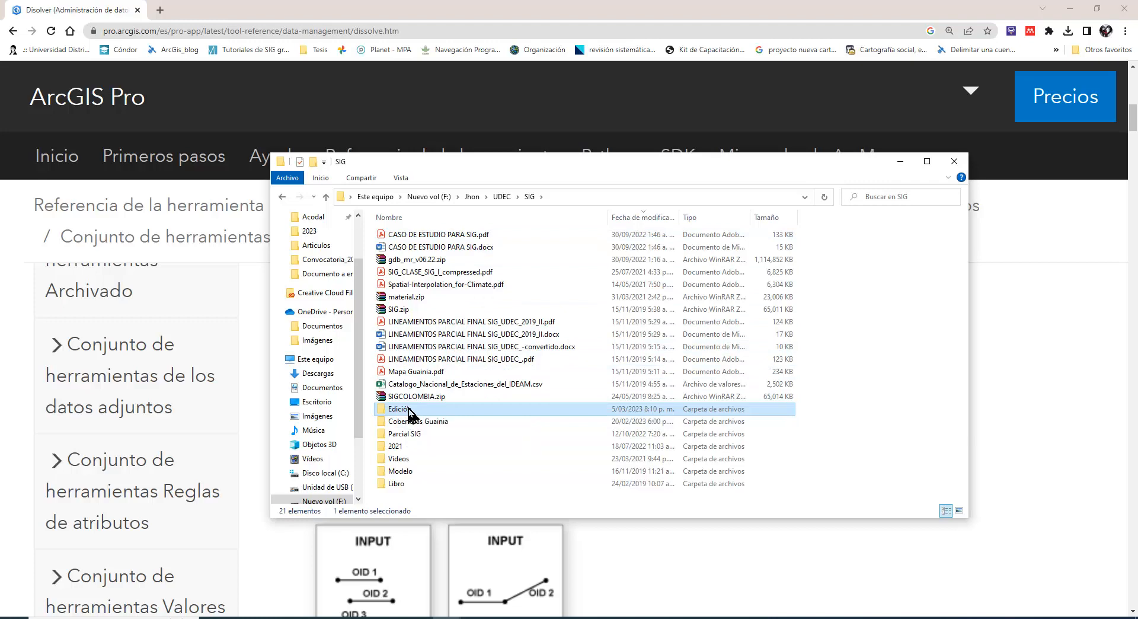
pyautogui.doubleClick(420, 236)
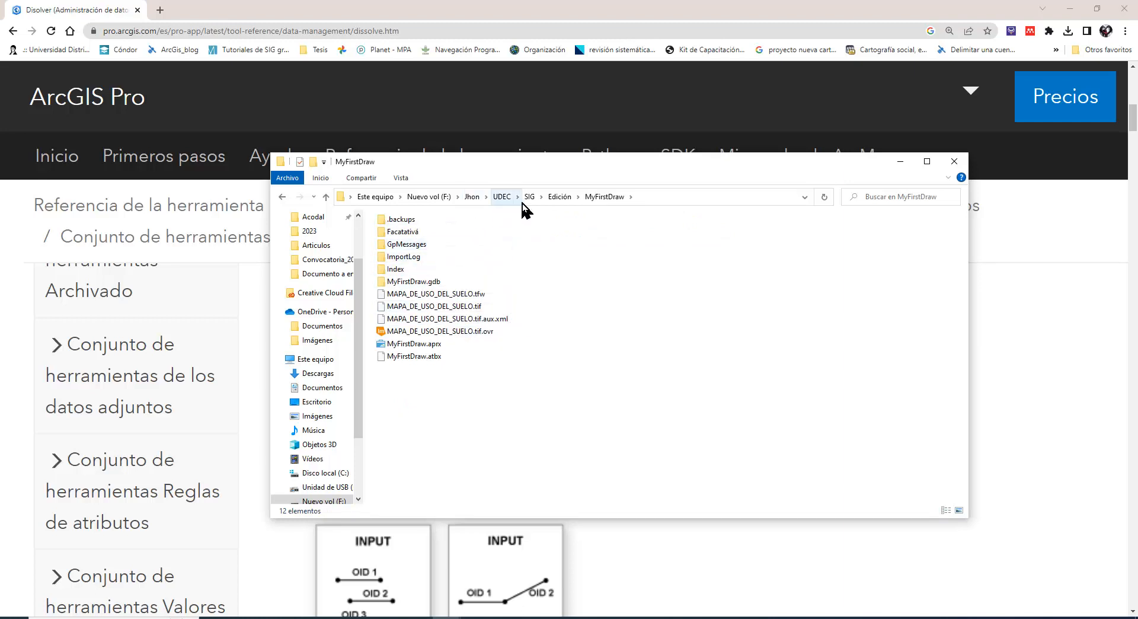
pyautogui.click(555, 198)
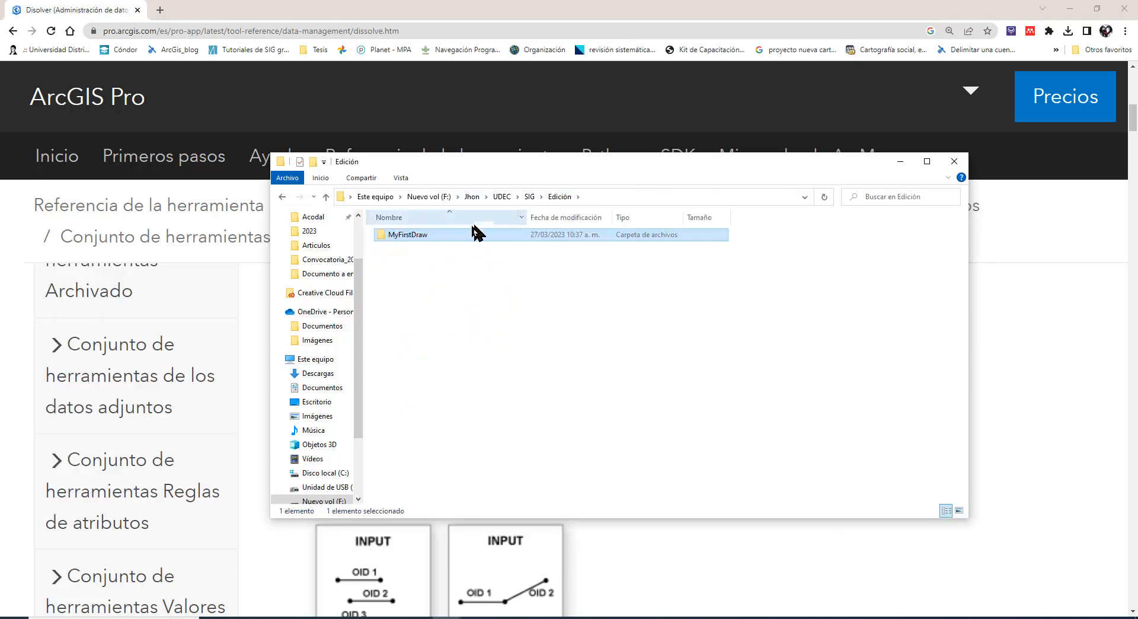
pyautogui.rightClick(422, 236)
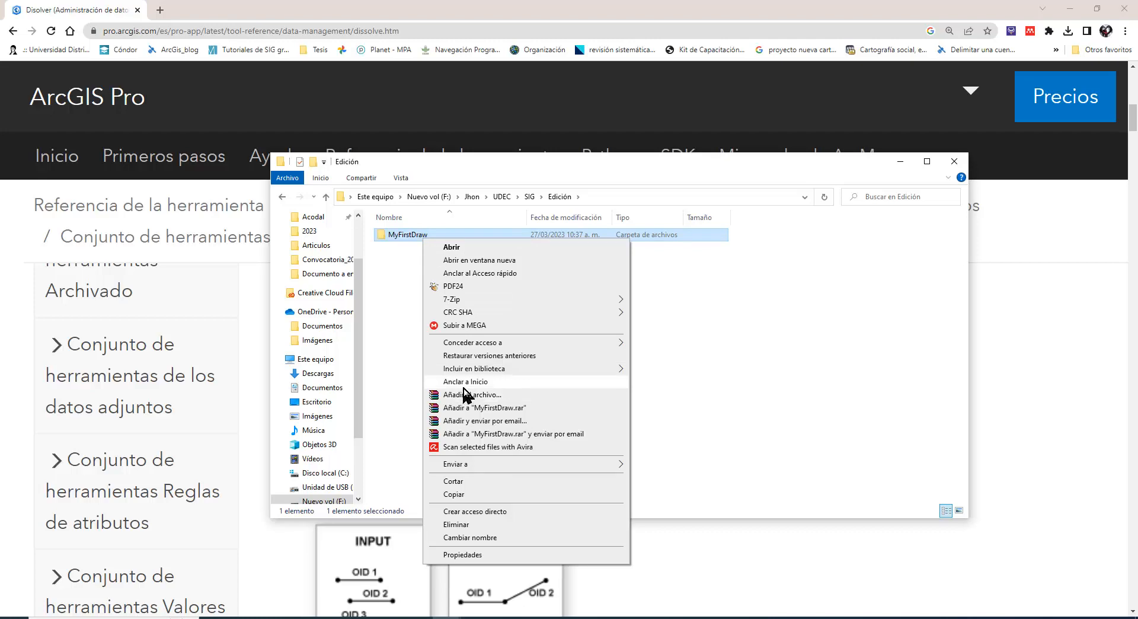
# Start ArcGIS Pro again and show the recent project MyFirstDraw in File Explorer
pyautogui.click(148, 604)
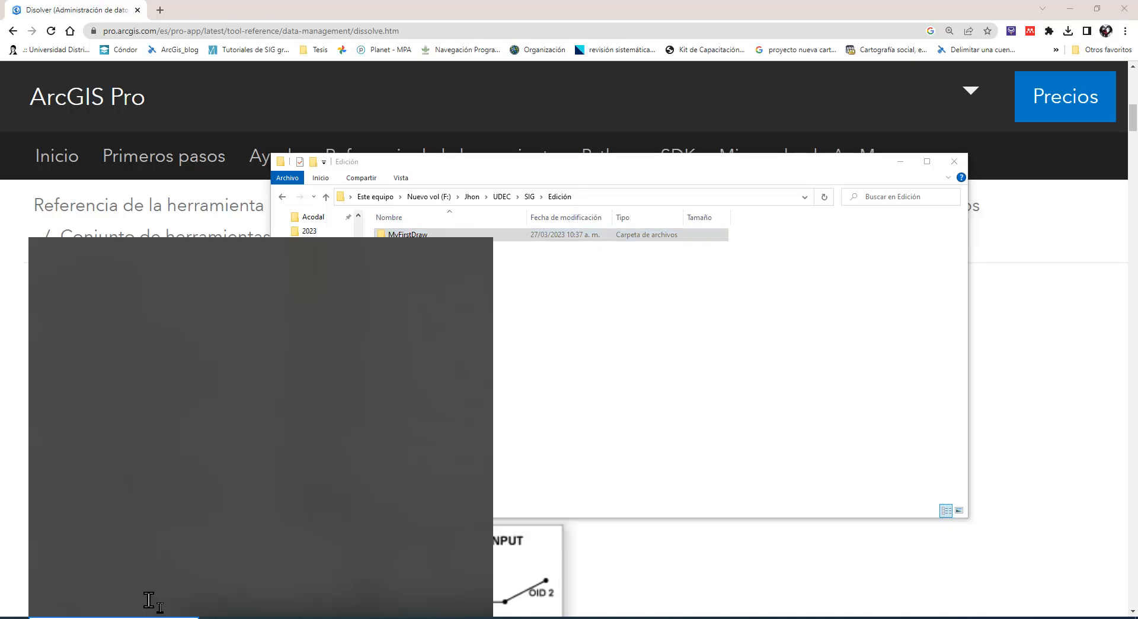
pyautogui.write('arcgi')
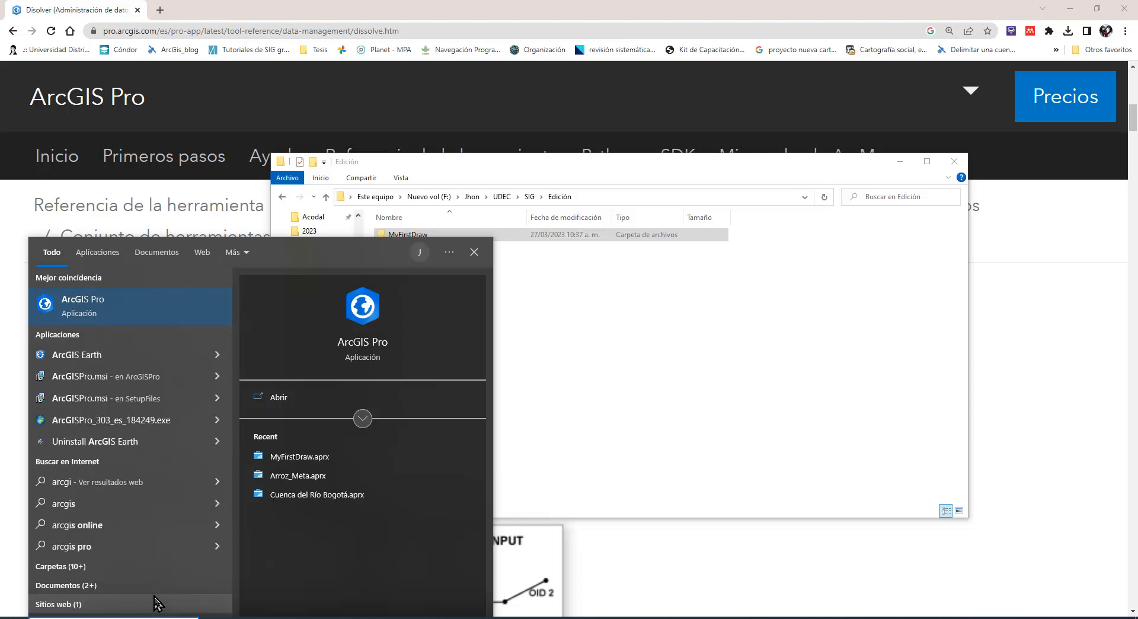
pyautogui.press('Escape')
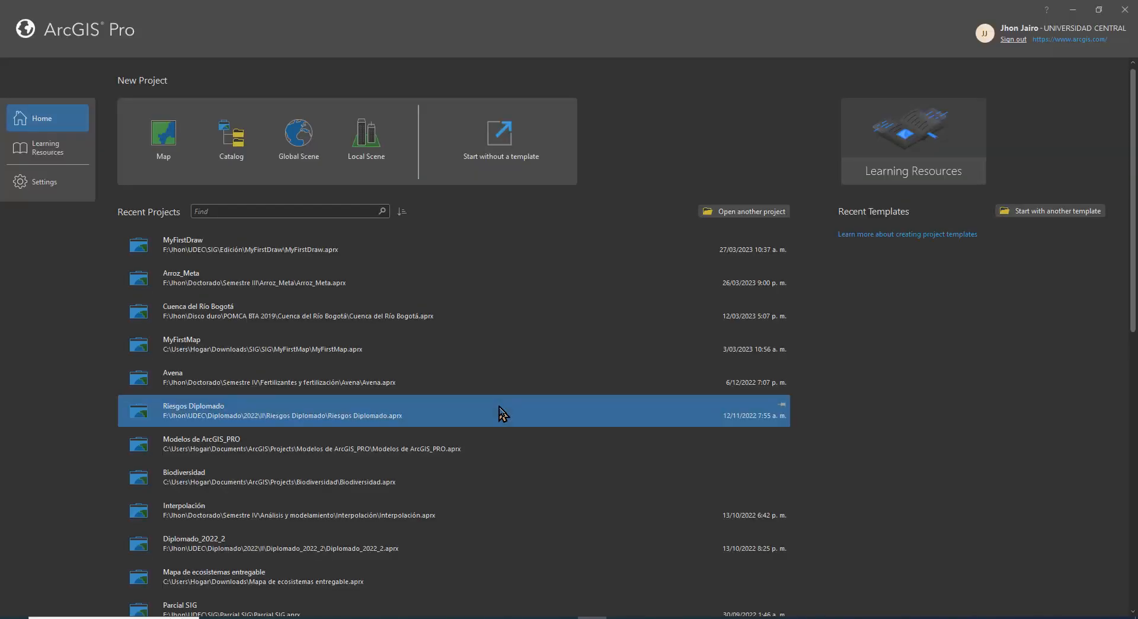
pyautogui.rightClick(252, 252)
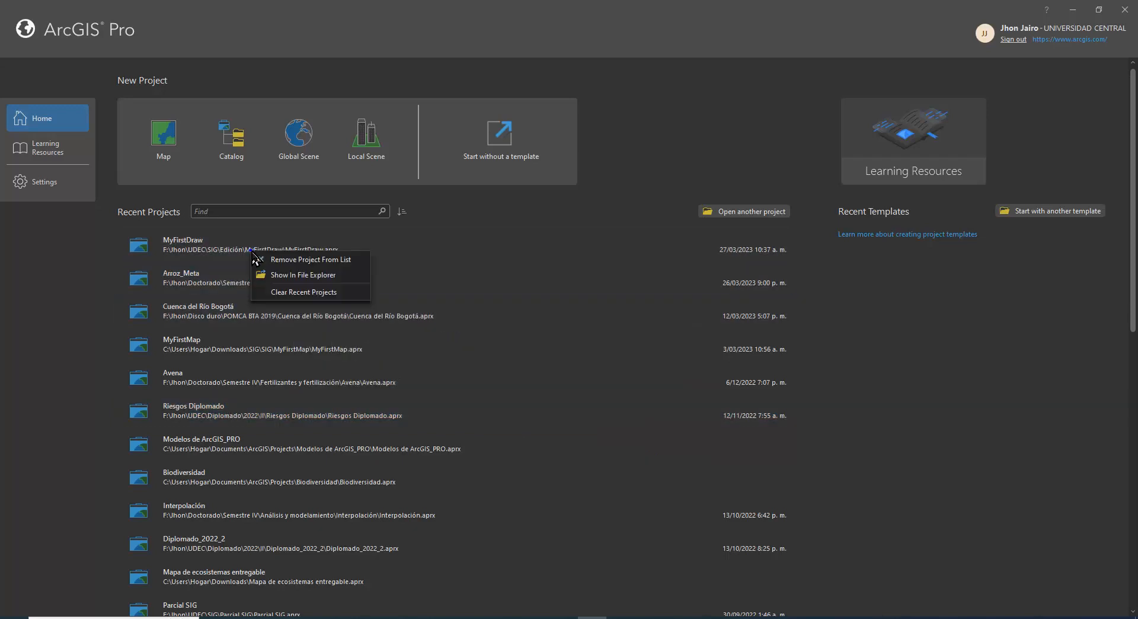
pyautogui.click(279, 275)
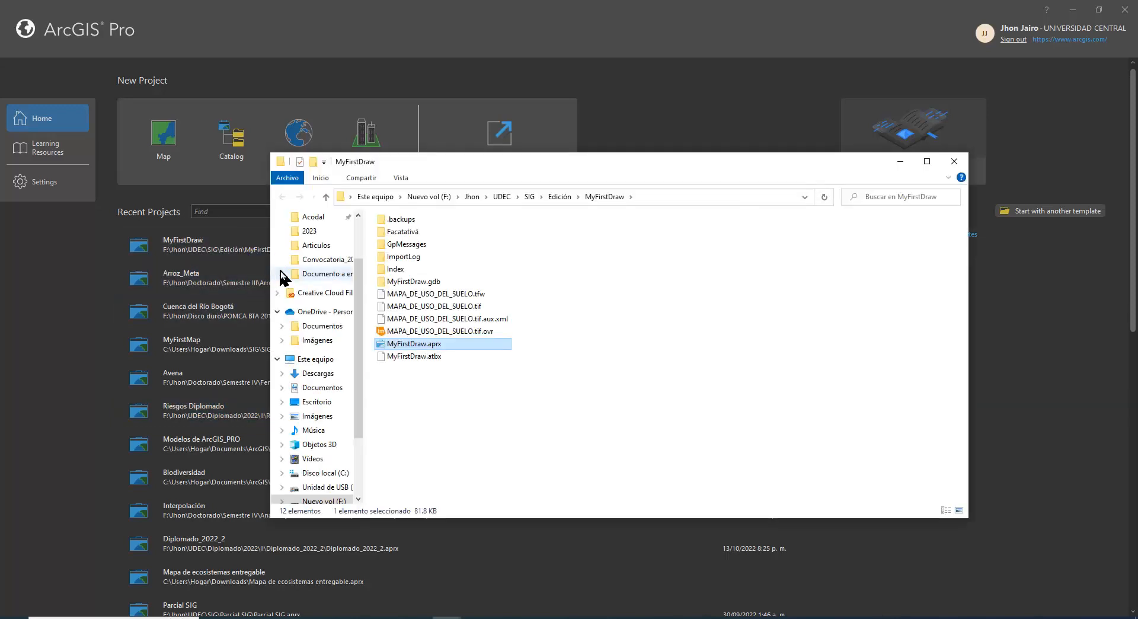
# Open the MyFirstDraw project and show its connected Dibujo folder in File Explorer
pyautogui.click(221, 254)
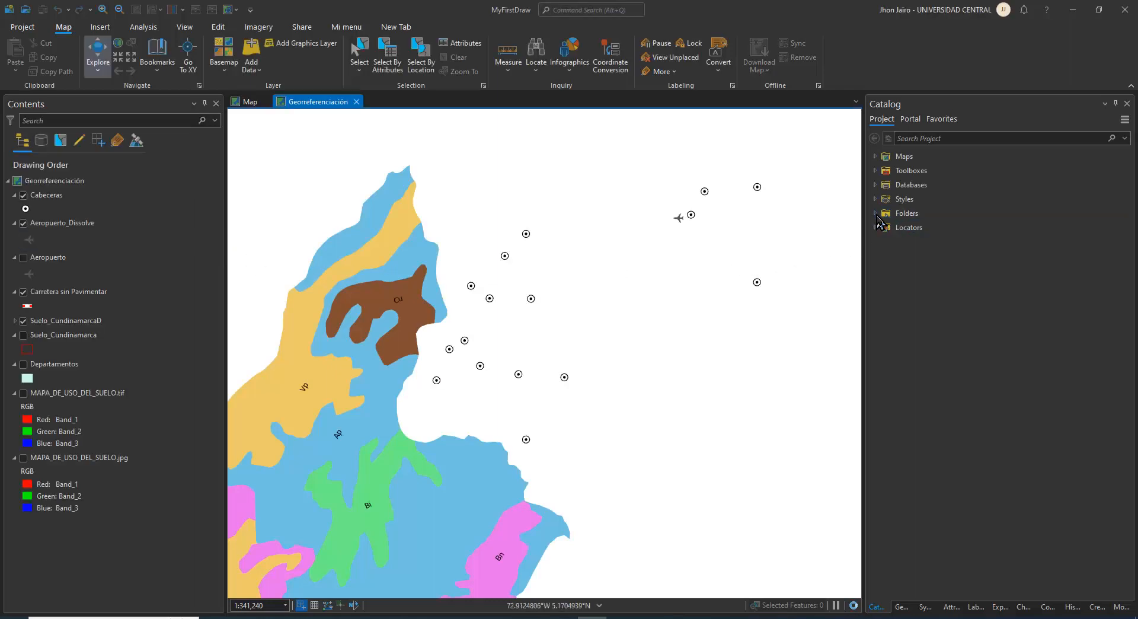
pyautogui.click(876, 214)
pyautogui.rightClick(901, 242)
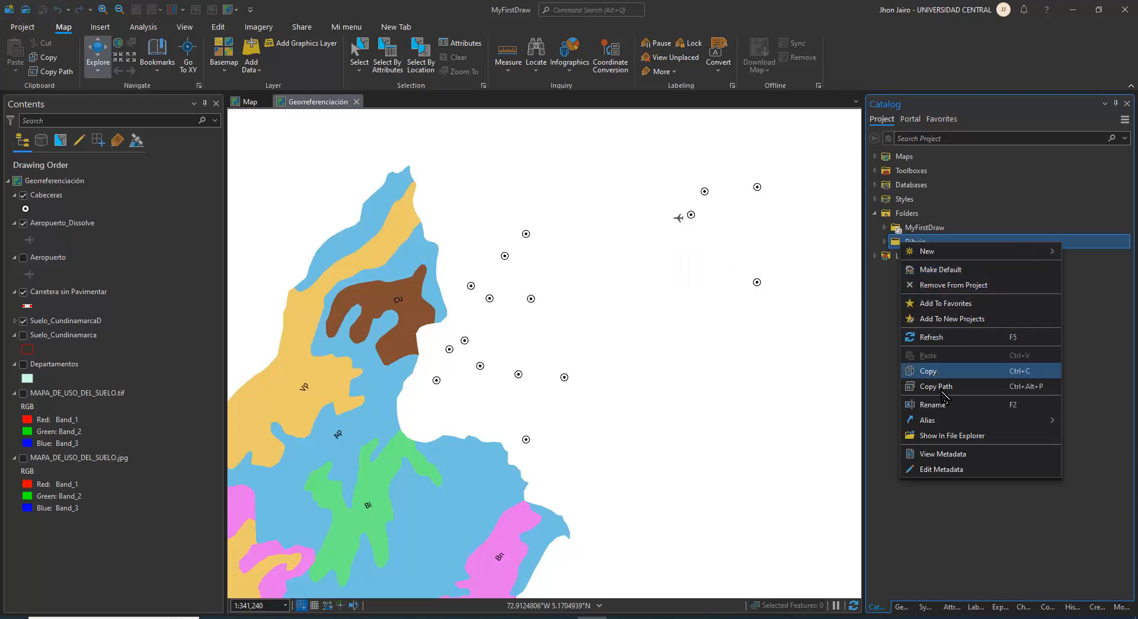
pyautogui.click(945, 437)
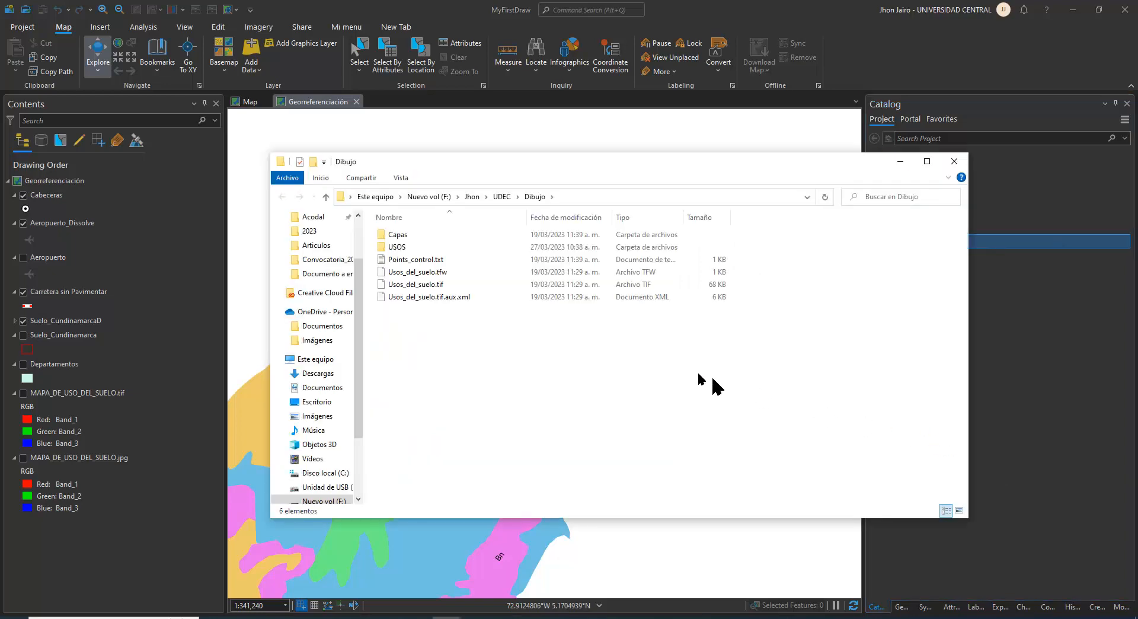
# Locate the Dibujo folder within the parent UDEC folder and bring the UDEC folder window back to the front
pyautogui.click(497, 197)
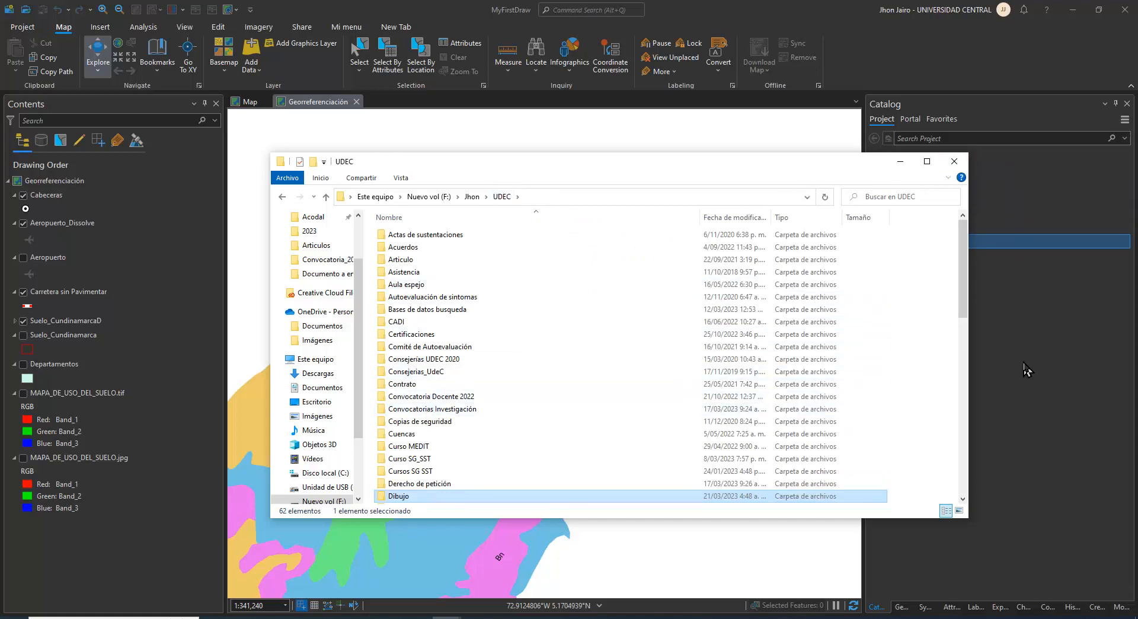
pyautogui.scroll(-1, 540, 361)
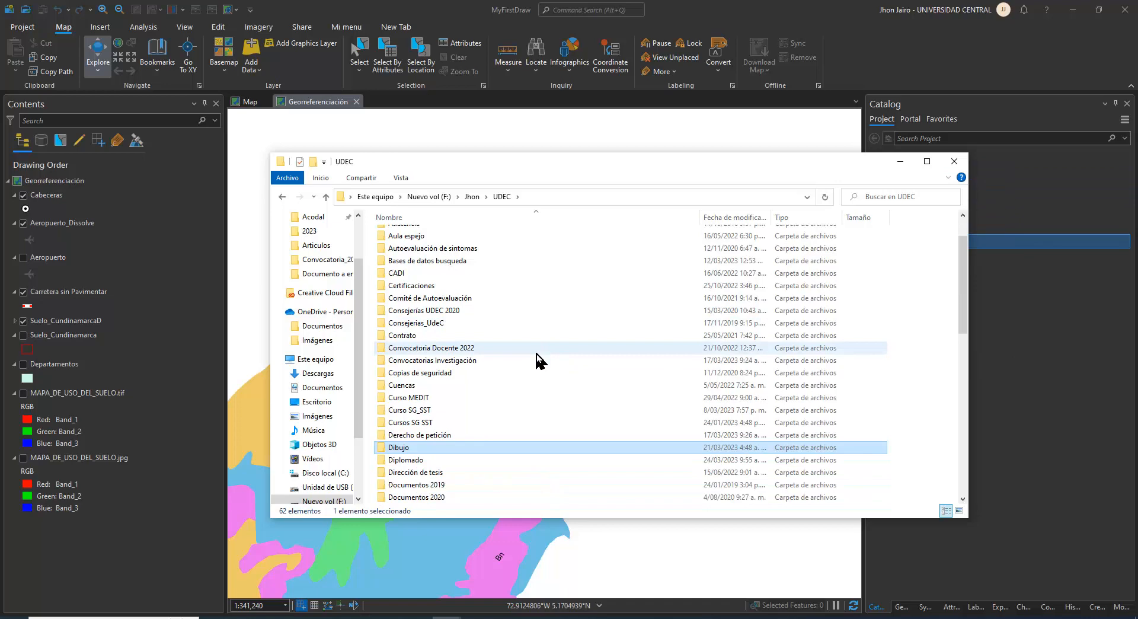
pyautogui.scroll(1, 540, 359)
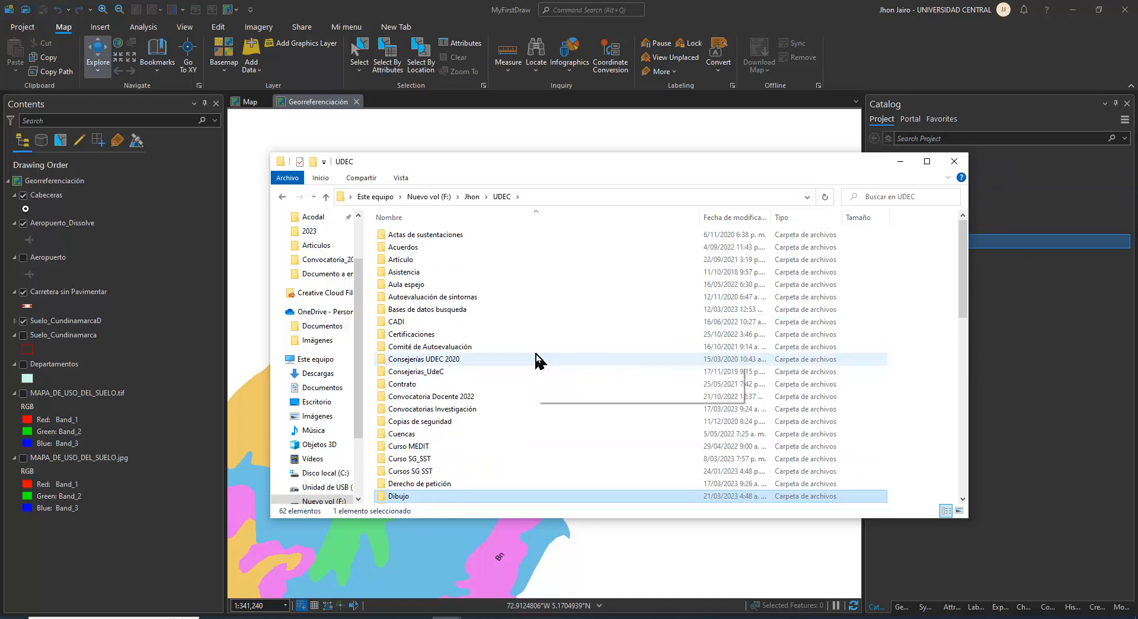
pyautogui.scroll(-1, 532, 357)
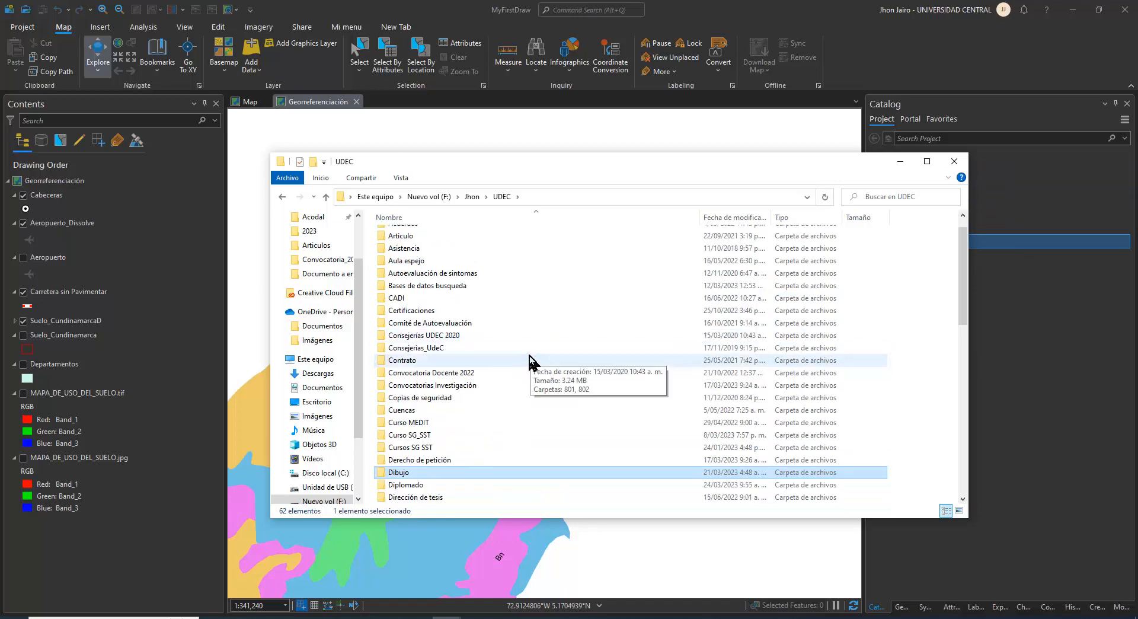
pyautogui.scroll(-1, 529, 358)
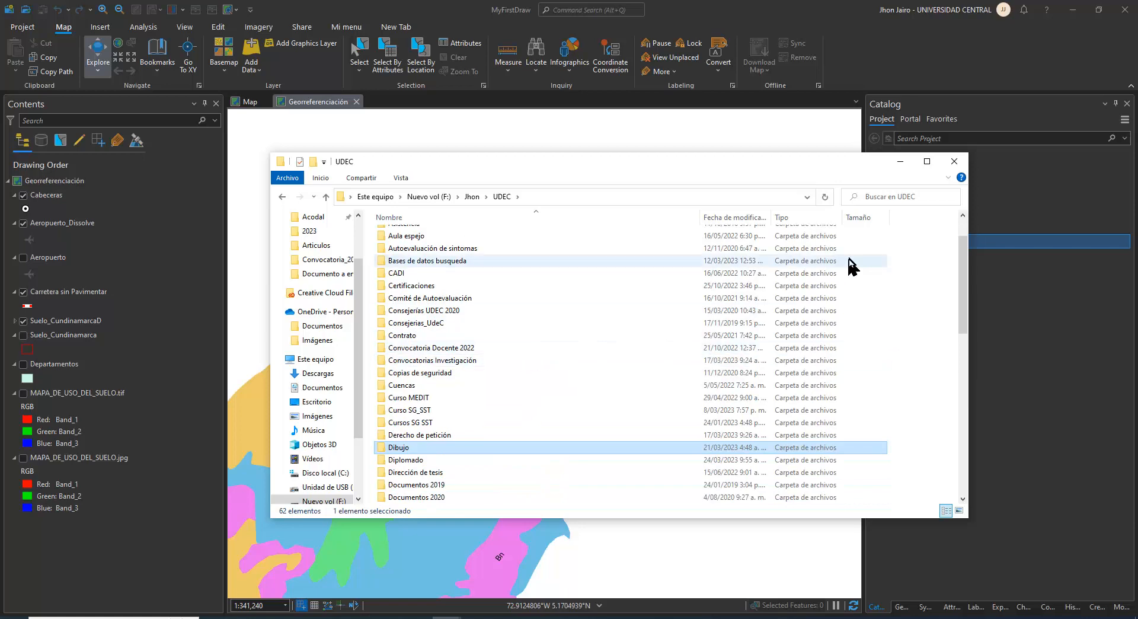
pyautogui.click(954, 163)
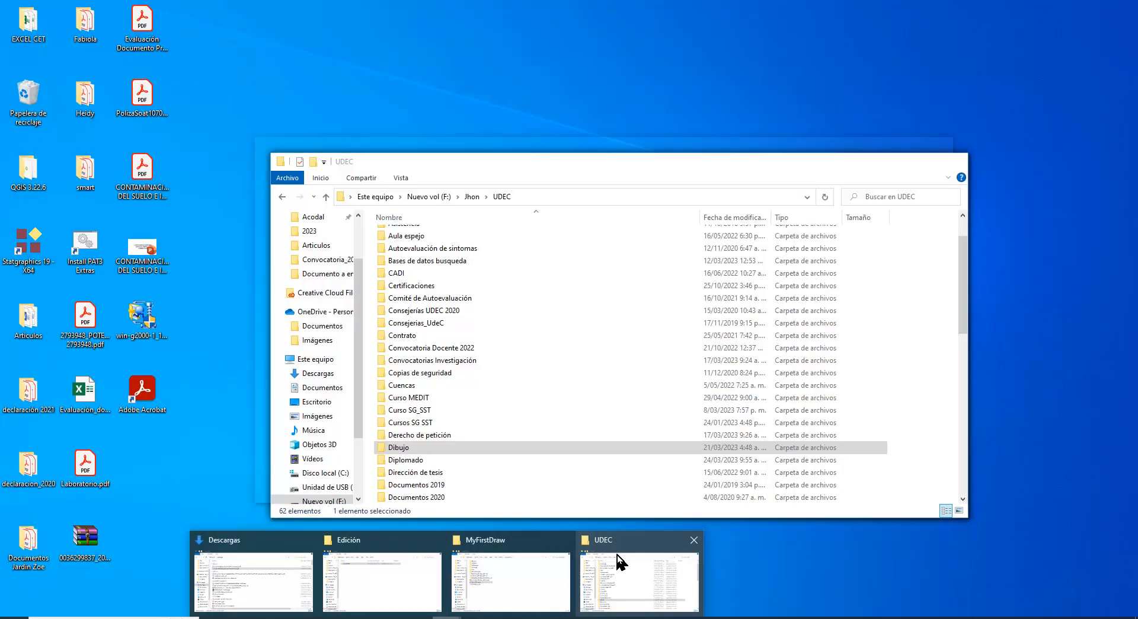
pyautogui.click(619, 561)
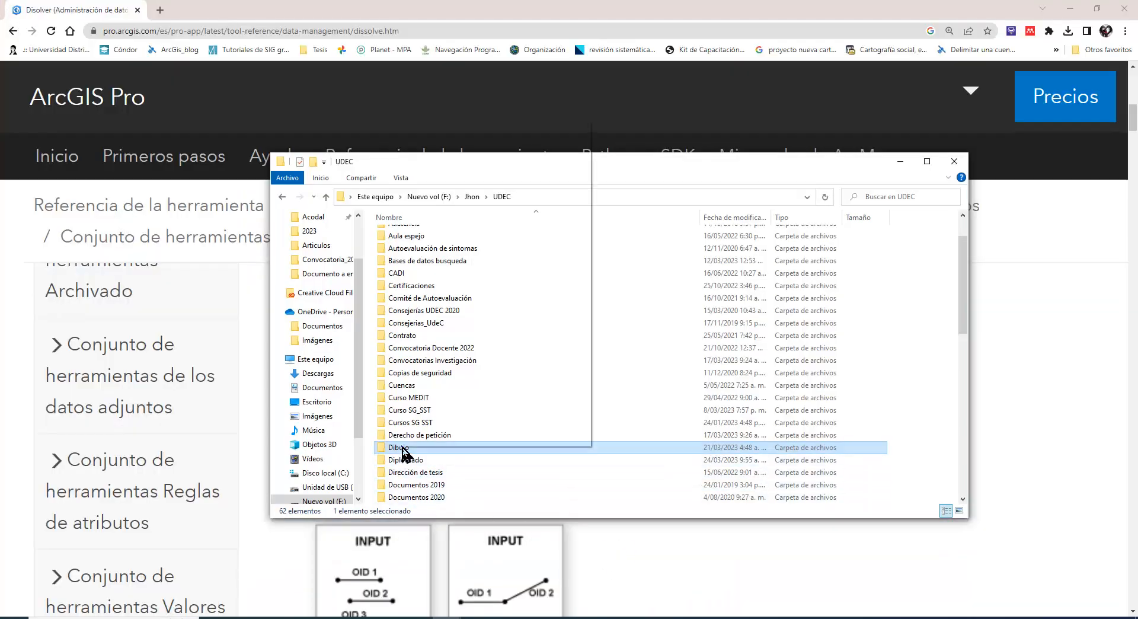
# Copy the Dibujo folder from UDEC into the MyFirstDraw project folder under SIG > Edición
pyautogui.rightClick(431, 446)
pyautogui.click(436, 376)
pyautogui.scroll(-3, 442, 356)
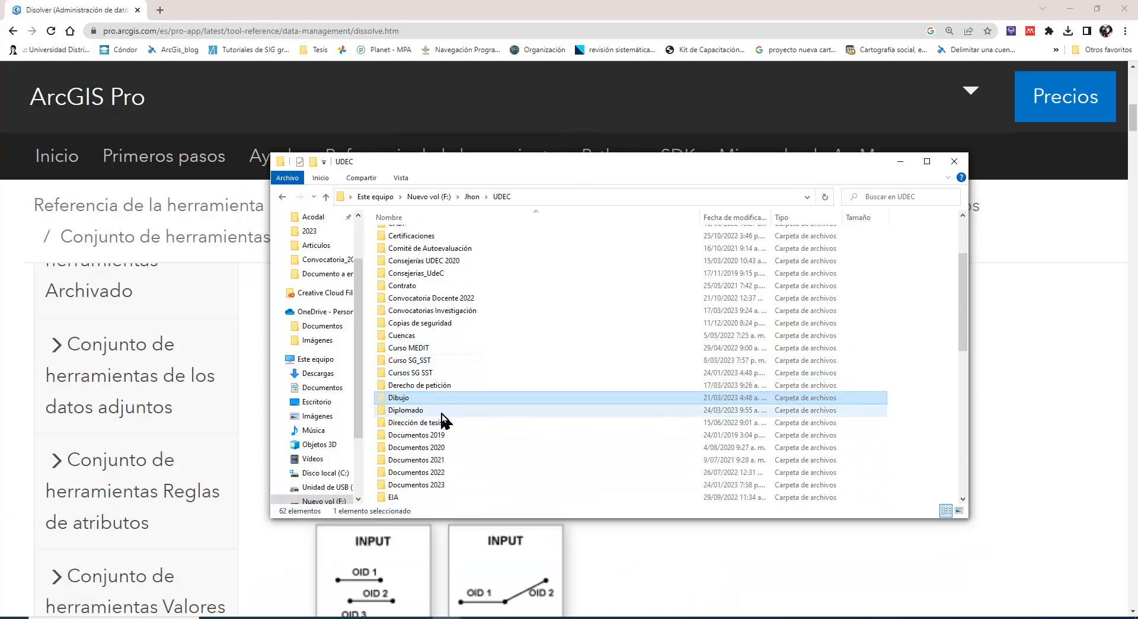
pyautogui.scroll(-6, 441, 424)
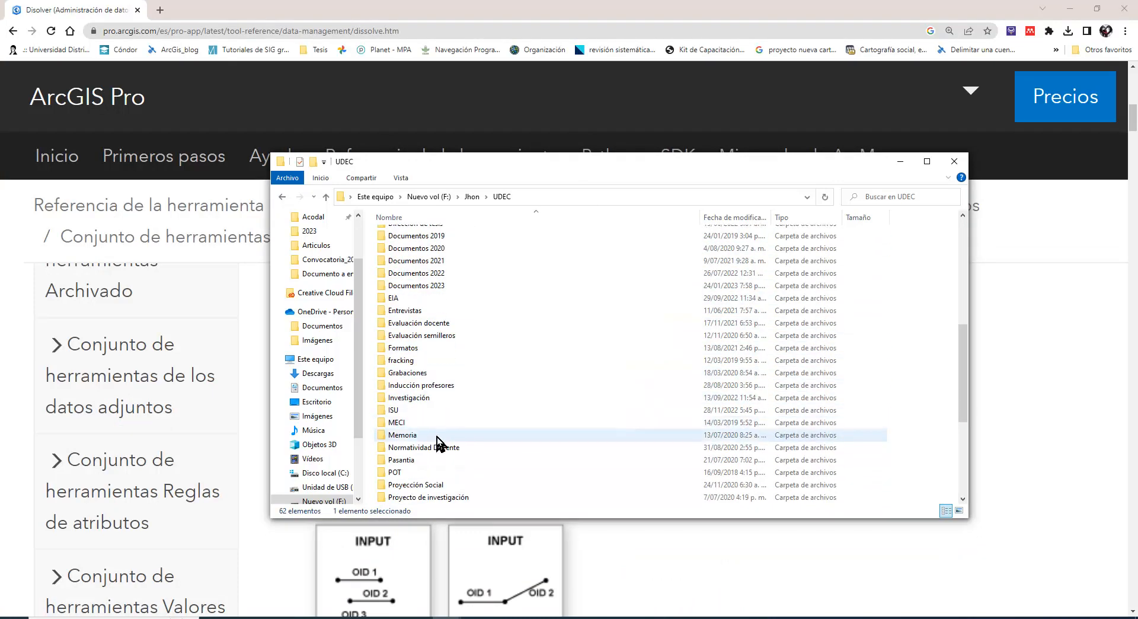
pyautogui.doubleClick(407, 472)
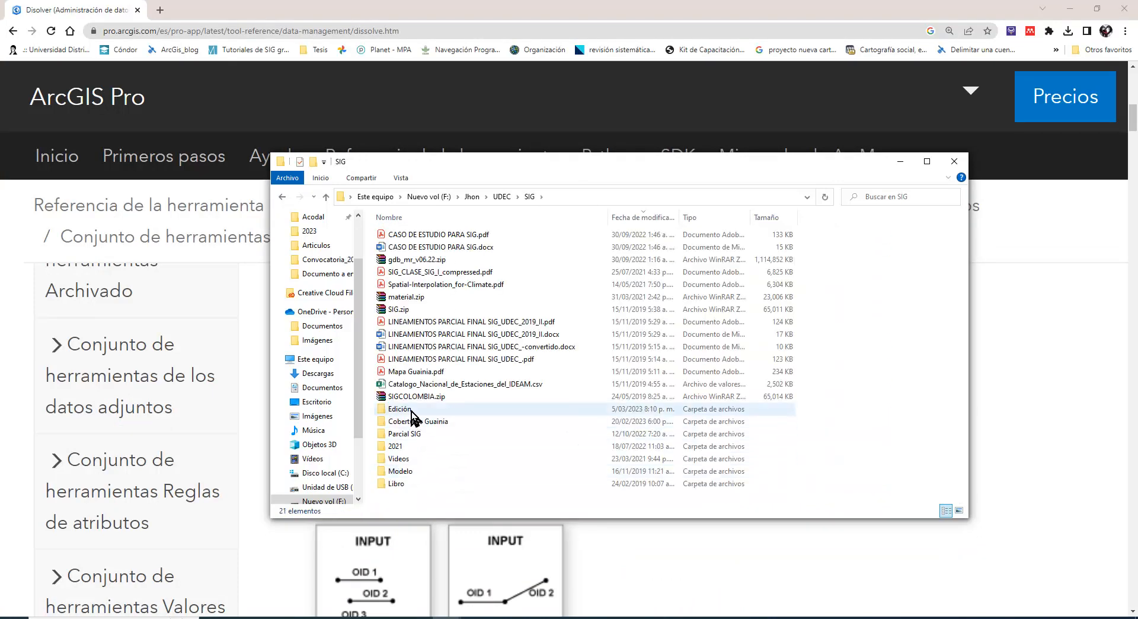
pyautogui.doubleClick(413, 417)
pyautogui.doubleClick(407, 235)
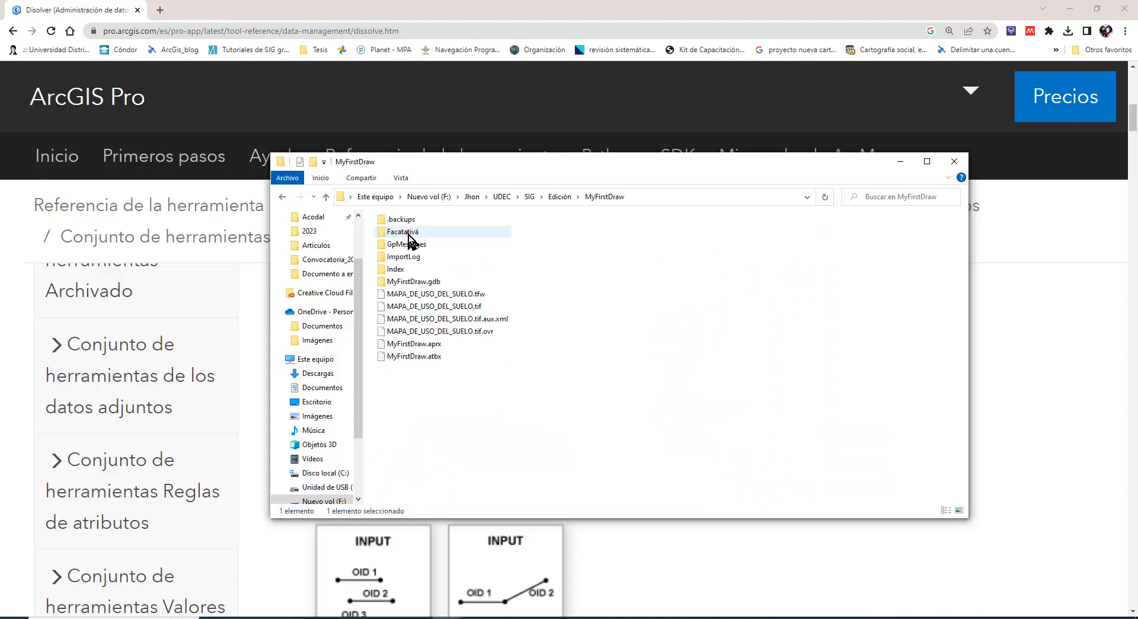
pyautogui.rightClick(415, 407)
pyautogui.click(439, 489)
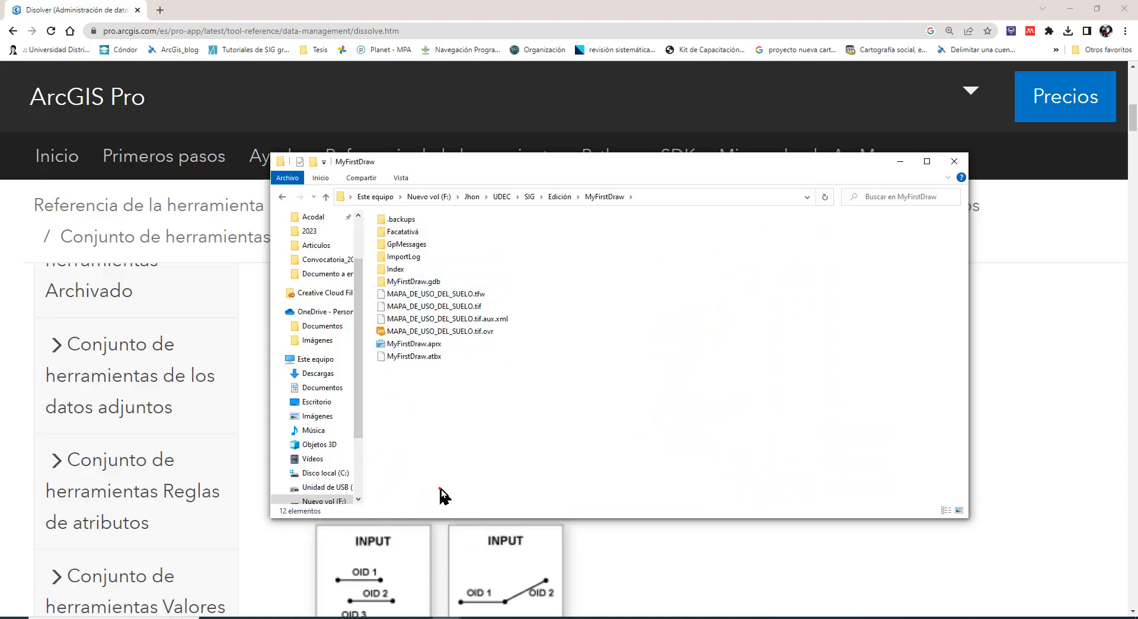
# Compress the whole MyFirstDraw folder in Edición with 7-Zip as MyFirstDraw.7z, using the 7z format and Maximum compression
pyautogui.click(281, 196)
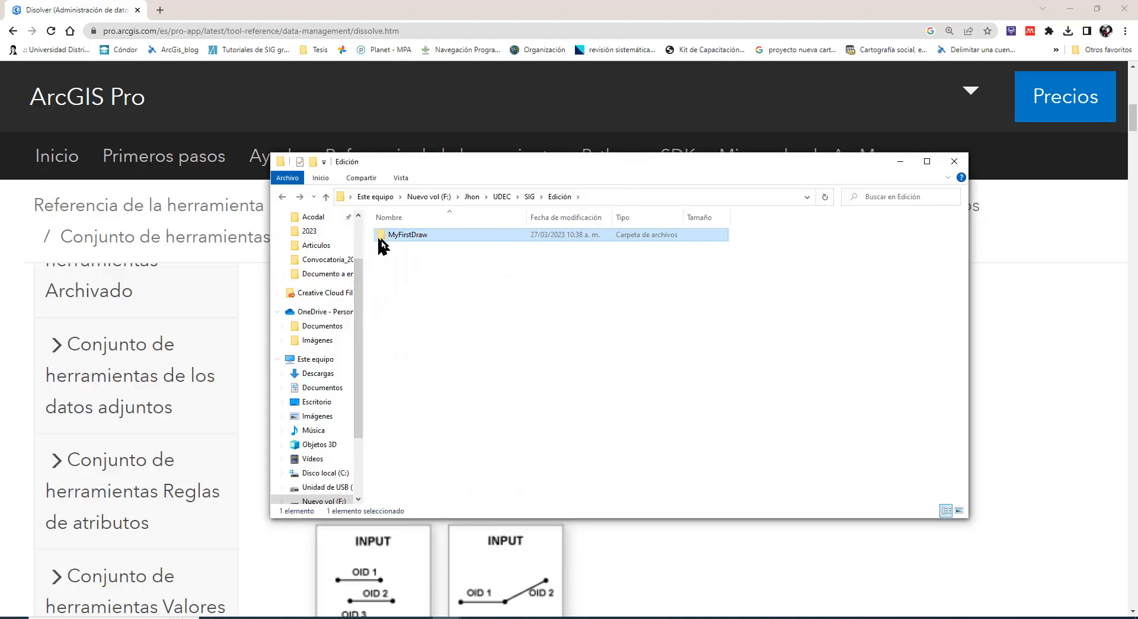
pyautogui.rightClick(398, 238)
pyautogui.moveTo(452, 301)
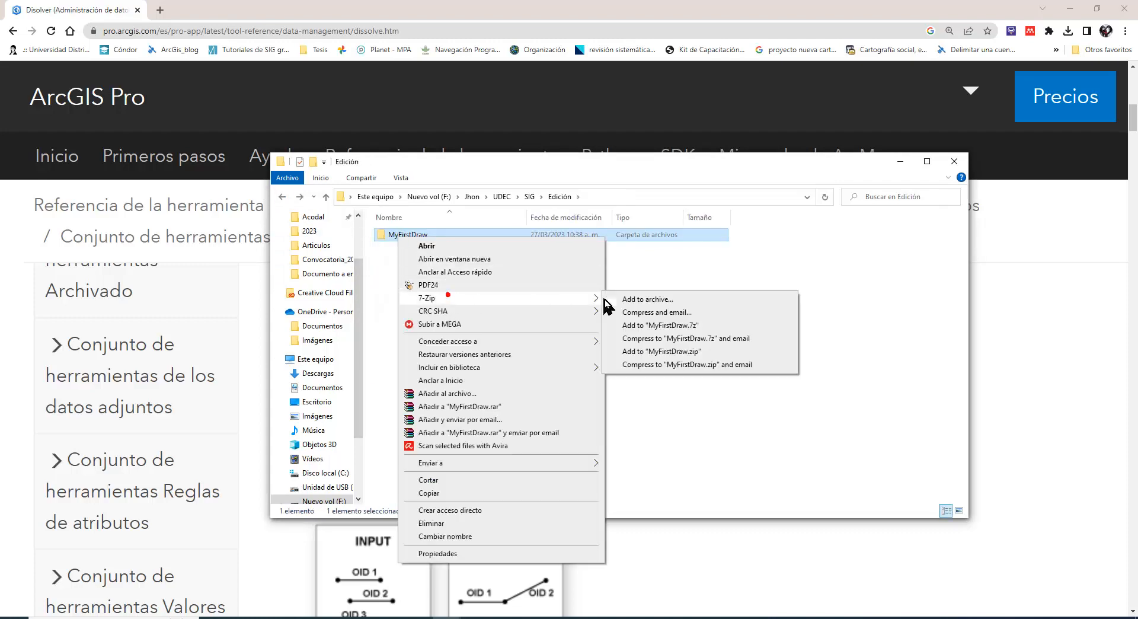
pyautogui.click(655, 299)
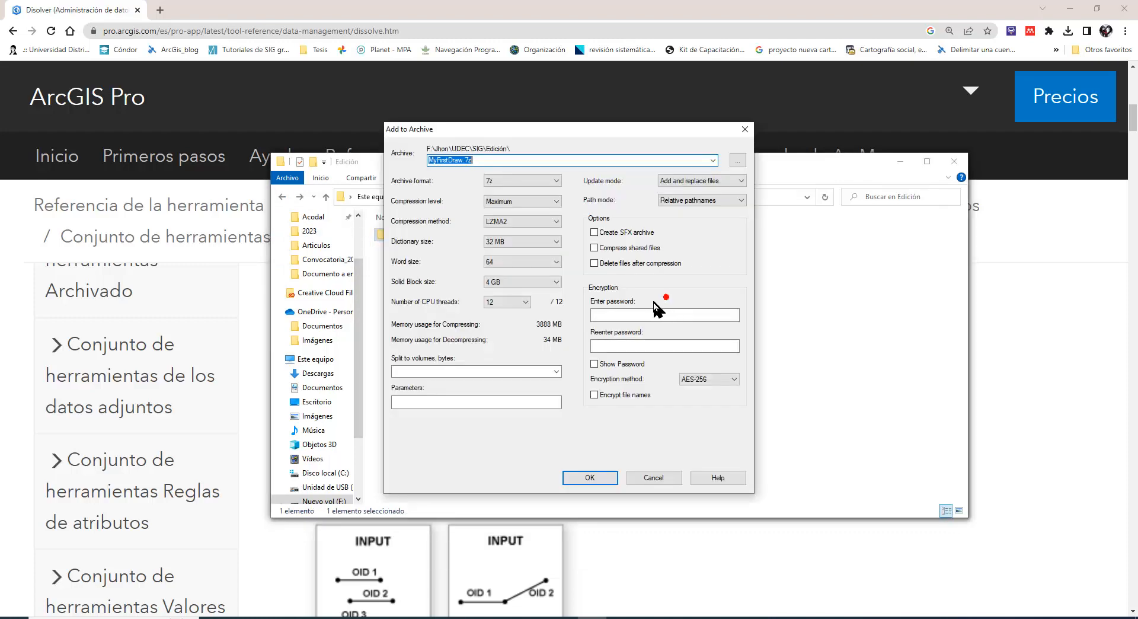
pyautogui.click(579, 485)
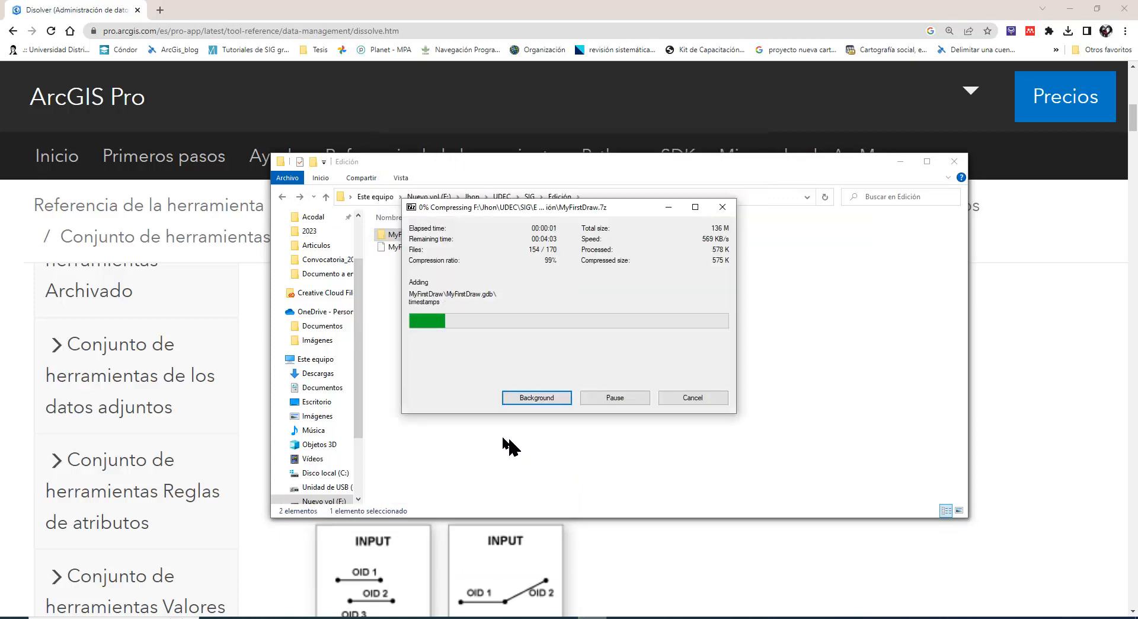
# Compress the MyFirstDraw folder again with WinRAR, choosing the ZIP format to produce MyFirstDraw.zip
pyautogui.rightClick(407, 234)
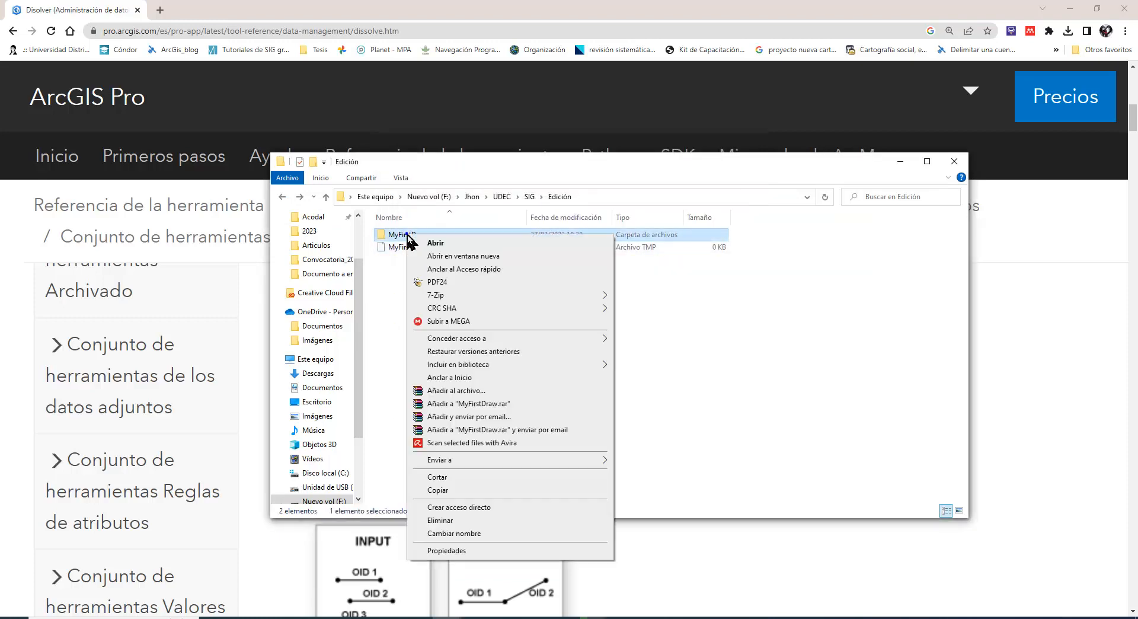
pyautogui.click(469, 391)
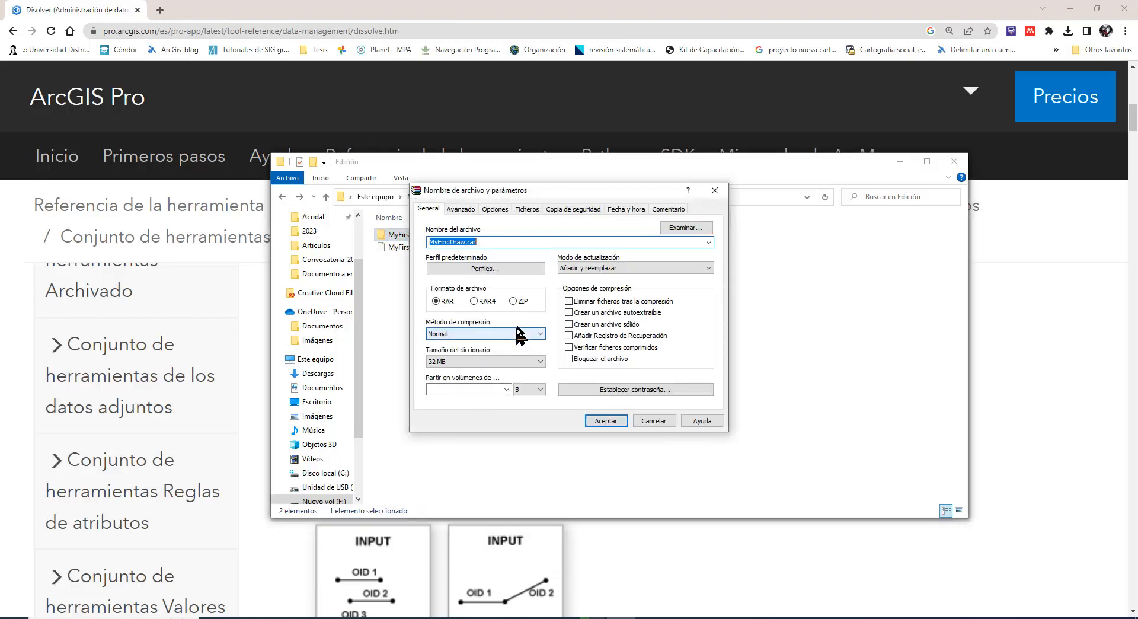
pyautogui.click(513, 301)
pyautogui.click(596, 421)
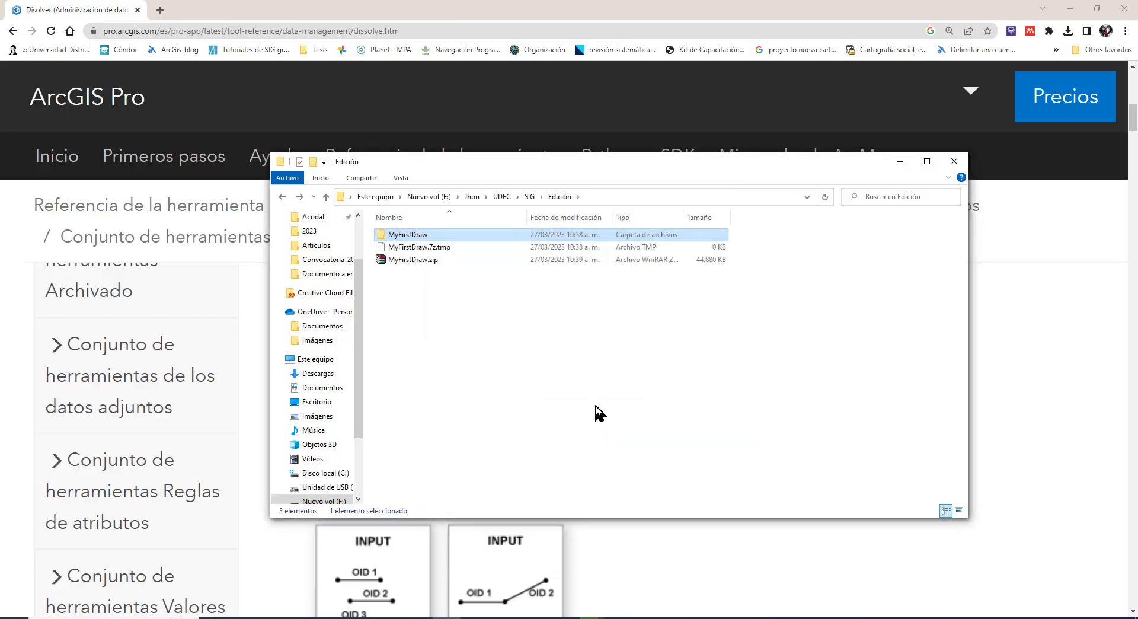
# Open the MyFirstDraw.aprx project in ArcGIS Pro from inside the MyFirstDraw folder
pyautogui.doubleClick(408, 234)
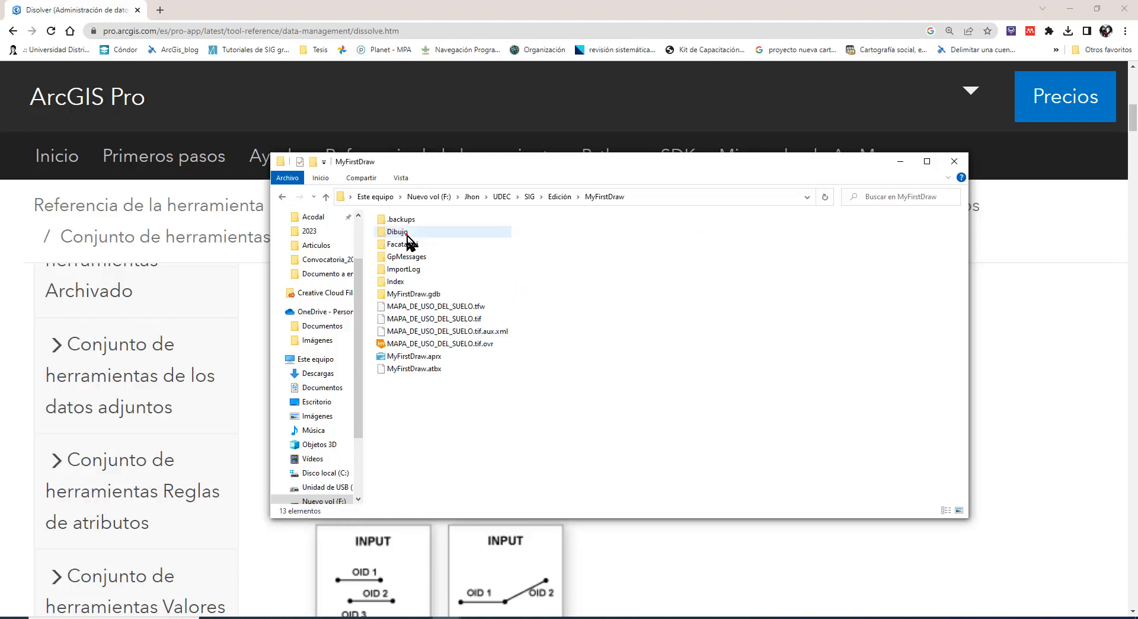
pyautogui.doubleClick(411, 356)
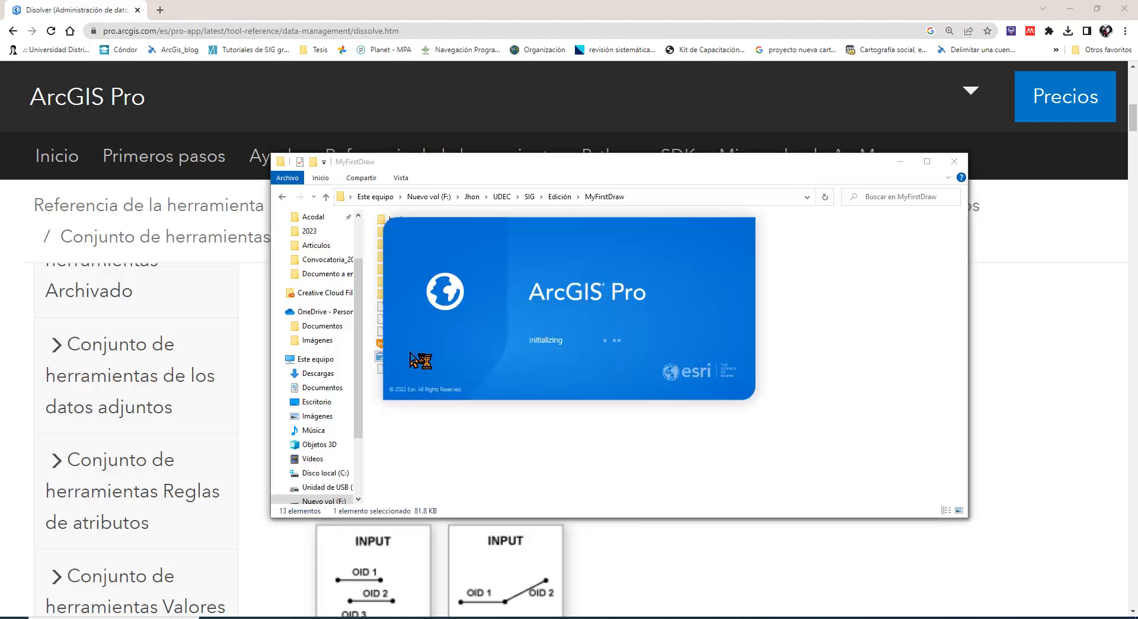
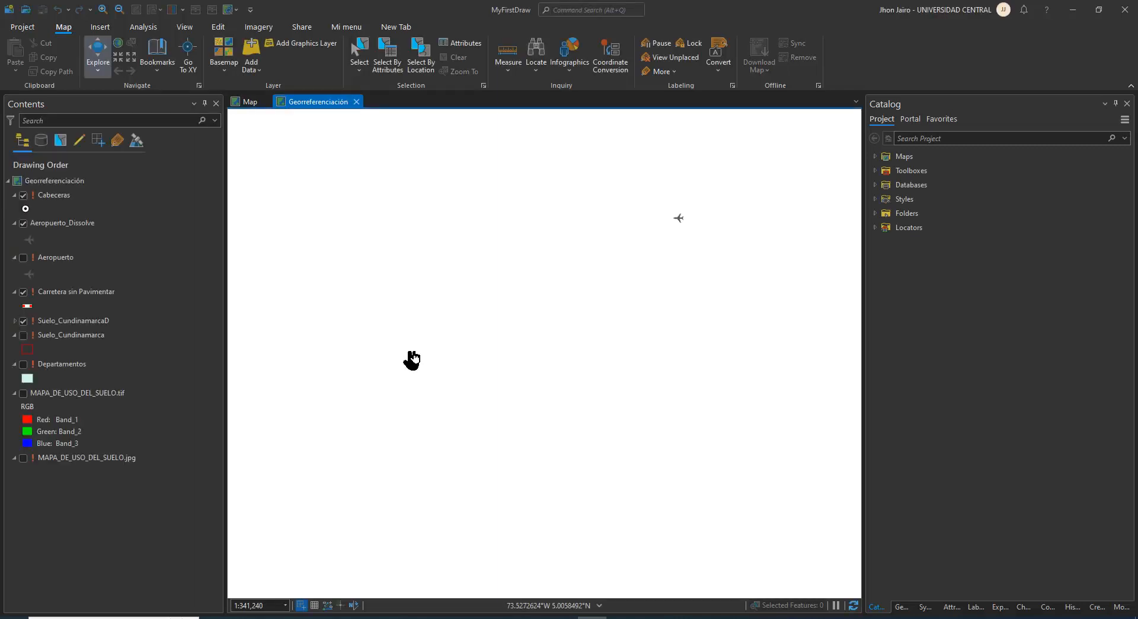
# Magnify the screen and open the data source properties of the Cabeceras layer
pyautogui.click(57, 257)
pyautogui.click(562, 618)
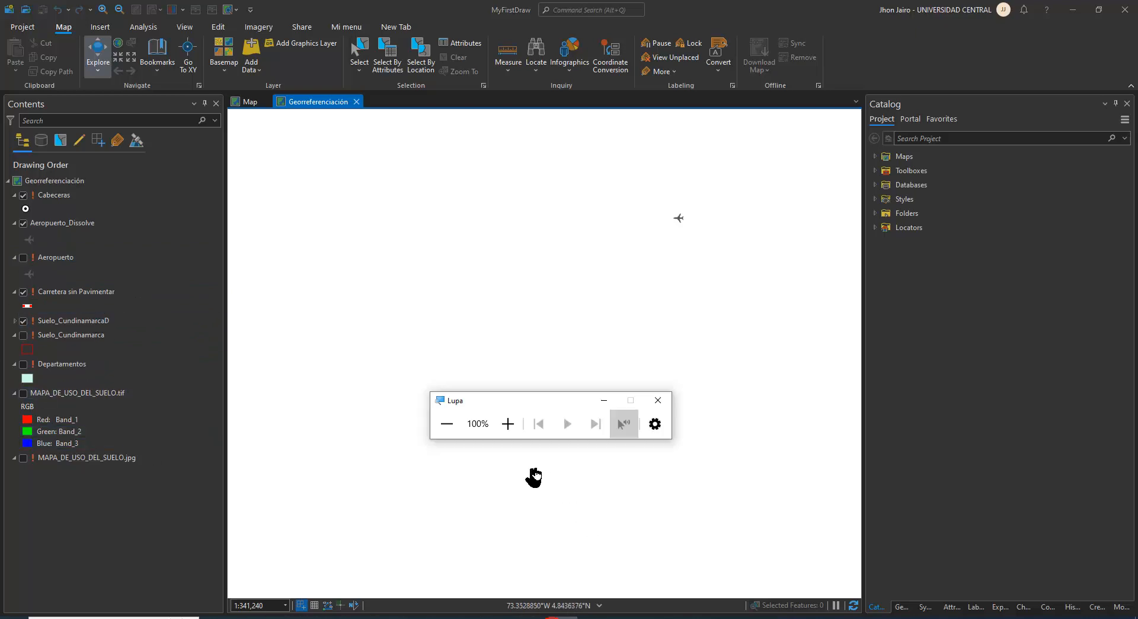
pyautogui.click(508, 424)
pyautogui.click(697, 371)
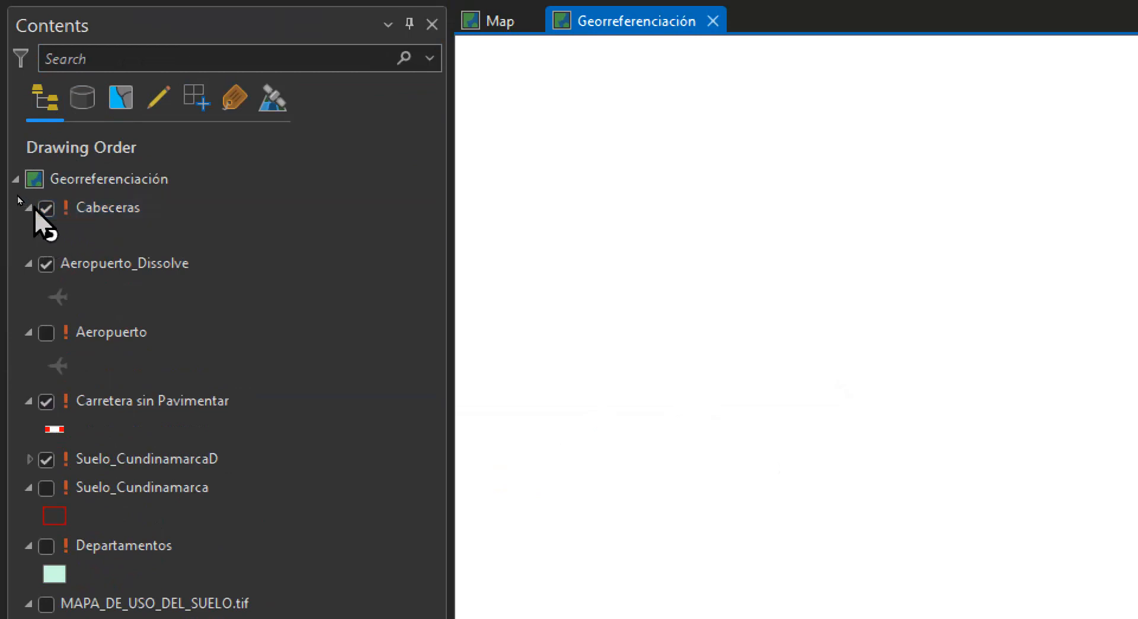
pyautogui.rightClick(91, 209)
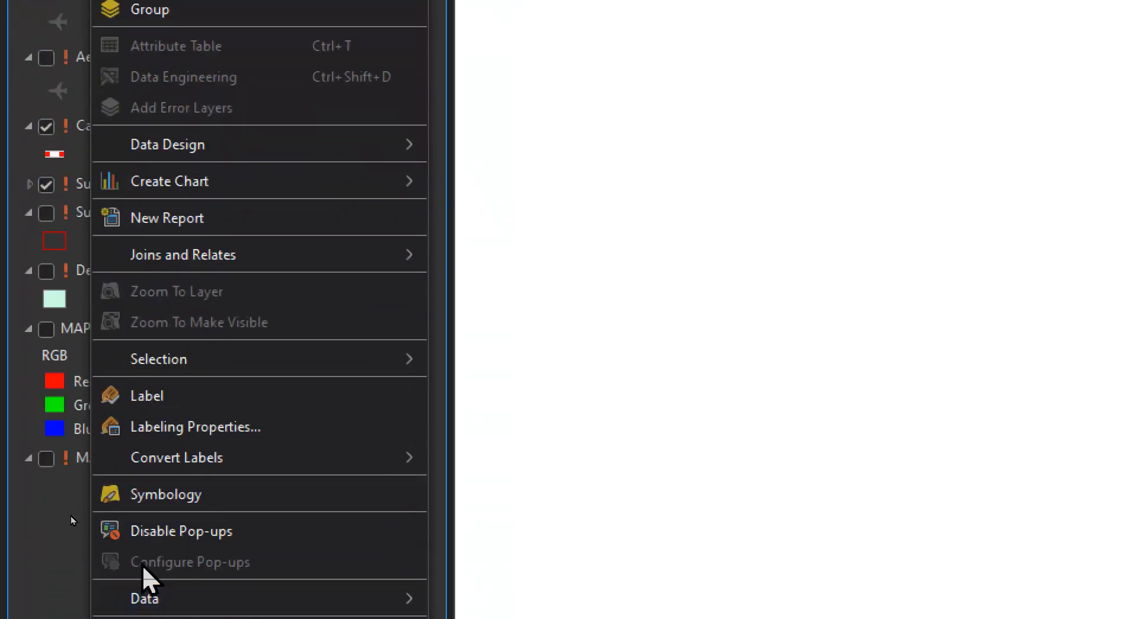
pyautogui.click(144, 560)
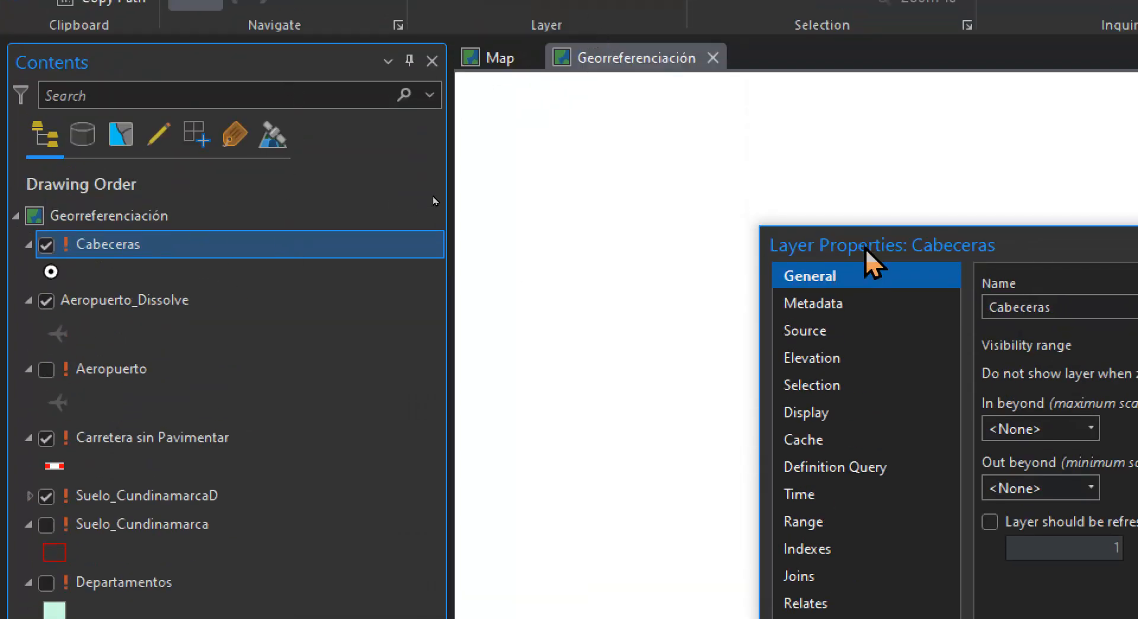
pyautogui.moveTo(865, 249); pyautogui.dragTo(466, 150)
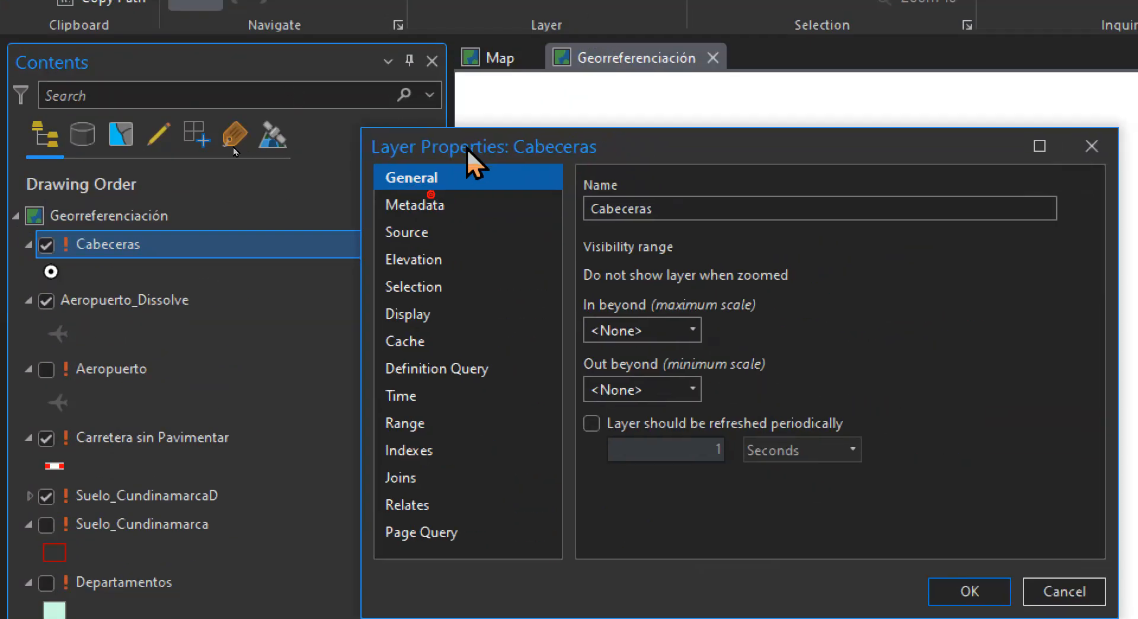
pyautogui.click(434, 234)
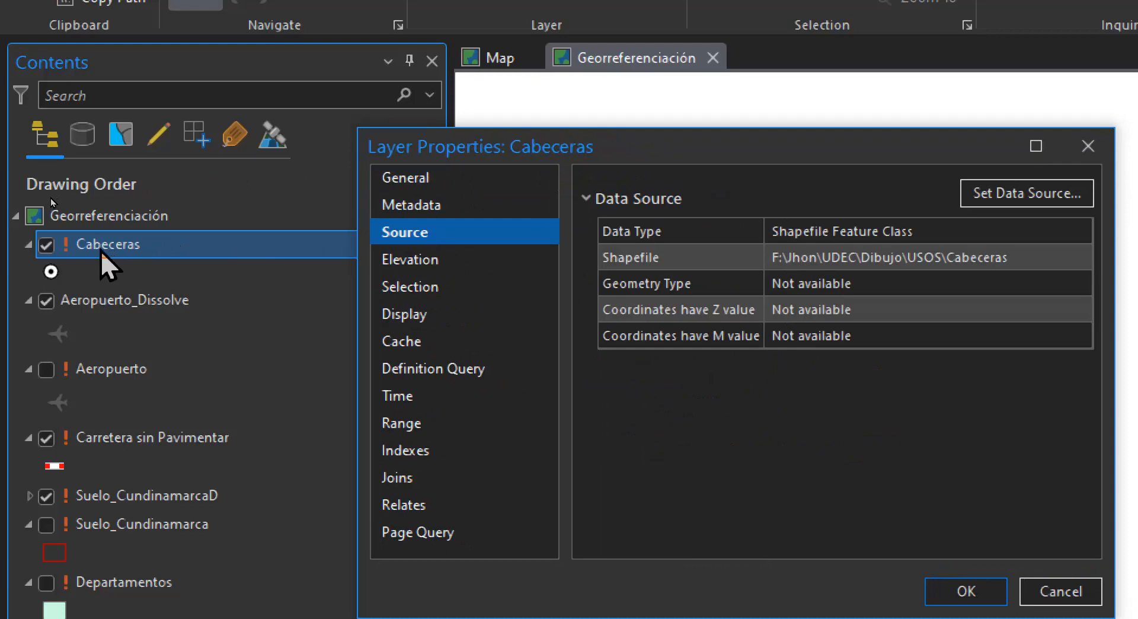
pyautogui.click(978, 226)
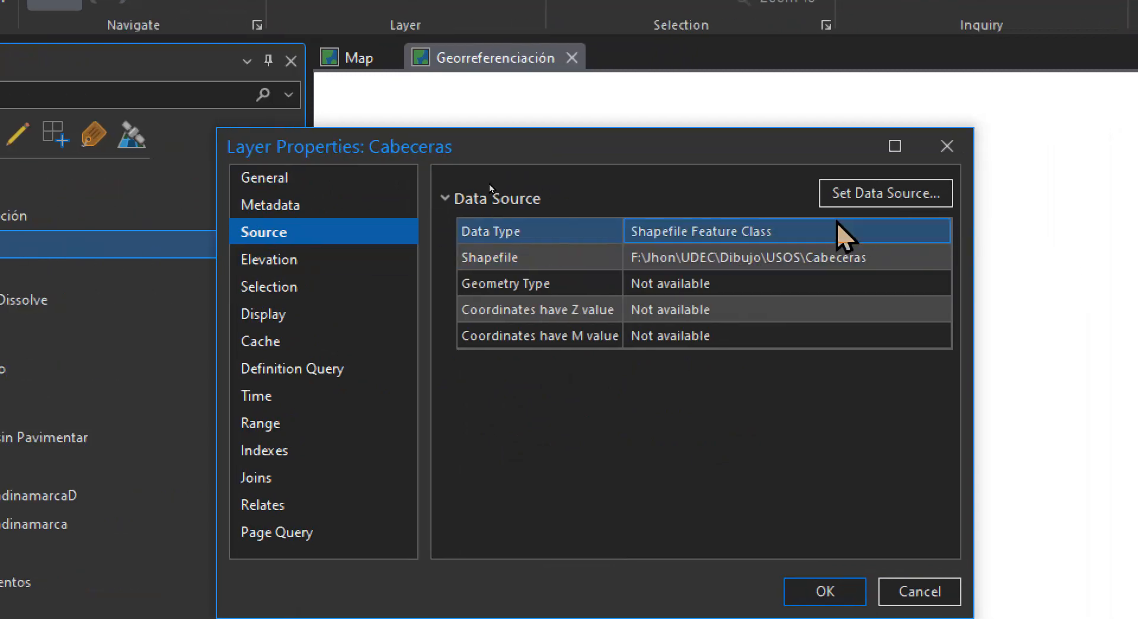
# Repoint the Cabeceras layer to Cabeceras.shp in the MyFirstDraw\Dibujo\USOS project folder and apply the change
pyautogui.click(863, 196)
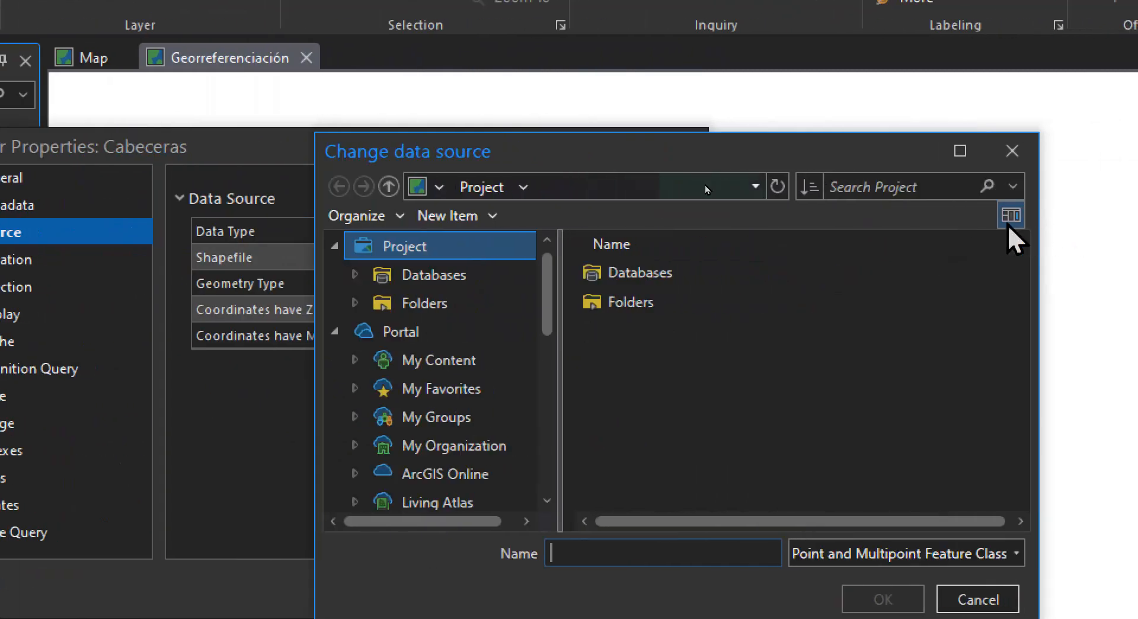
pyautogui.click(637, 301)
pyautogui.doubleClick(637, 301)
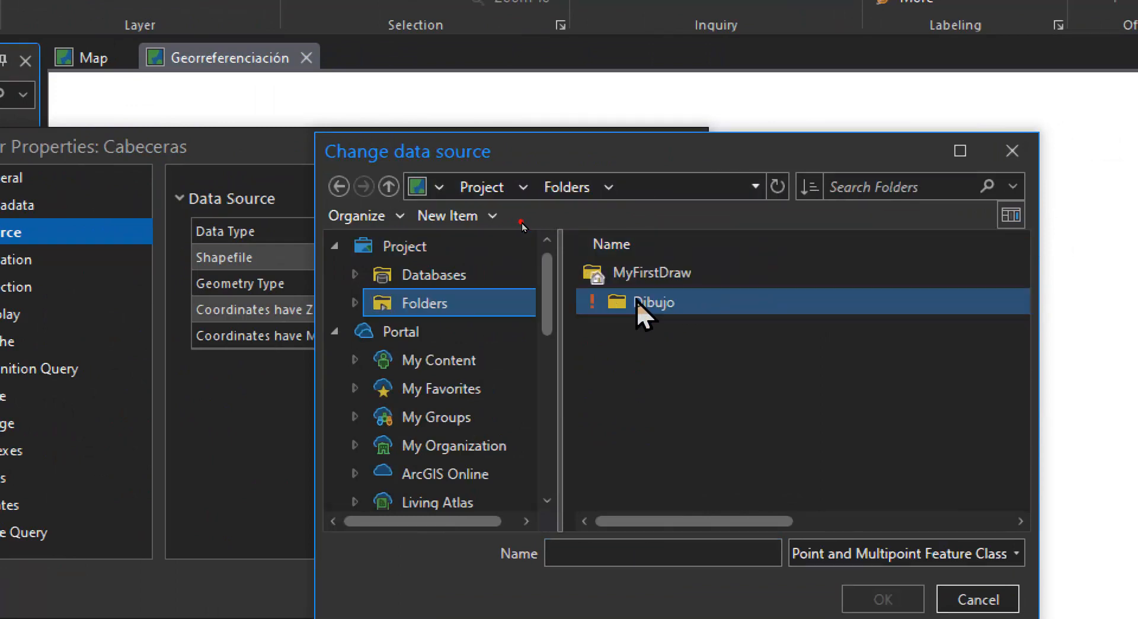
pyautogui.doubleClick(646, 276)
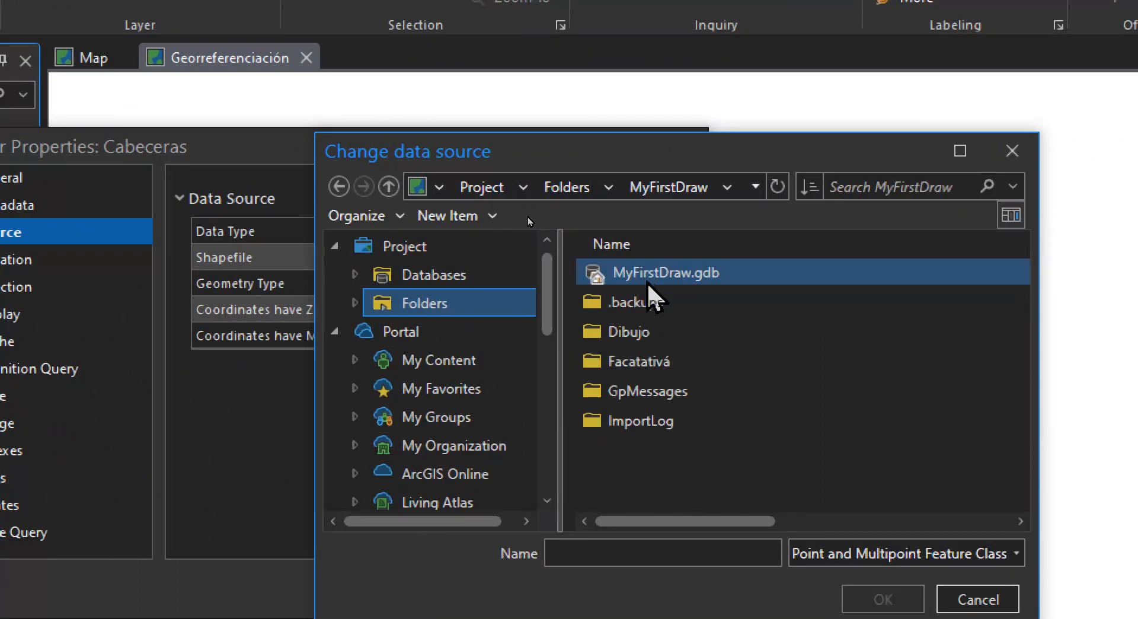
pyautogui.doubleClick(653, 330)
pyautogui.doubleClick(631, 301)
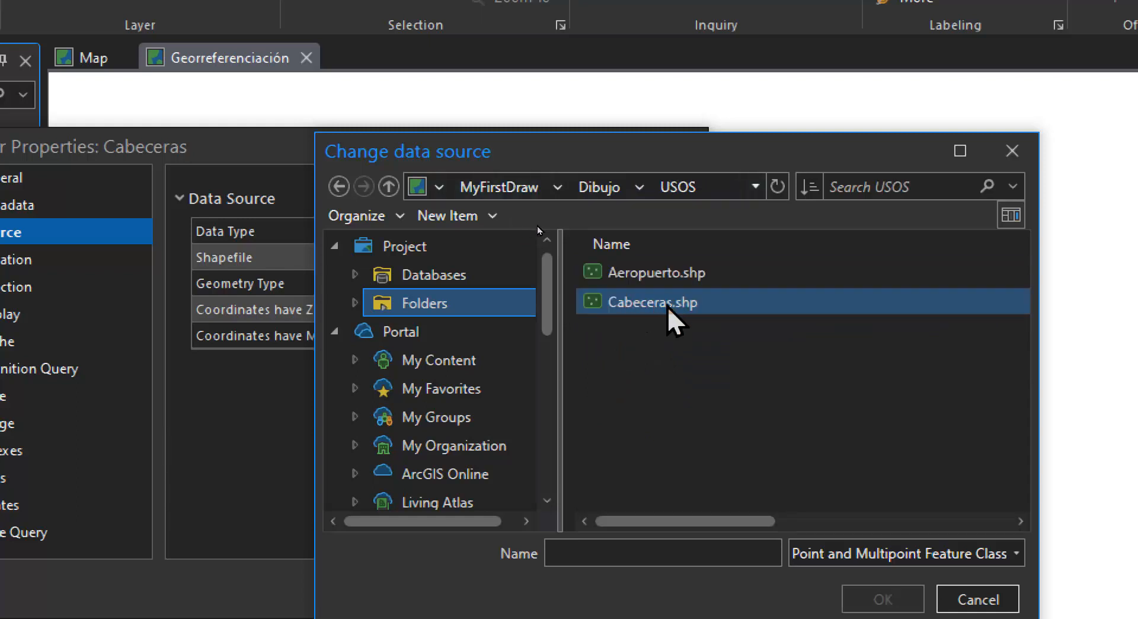
pyautogui.click(664, 305)
pyautogui.click(853, 590)
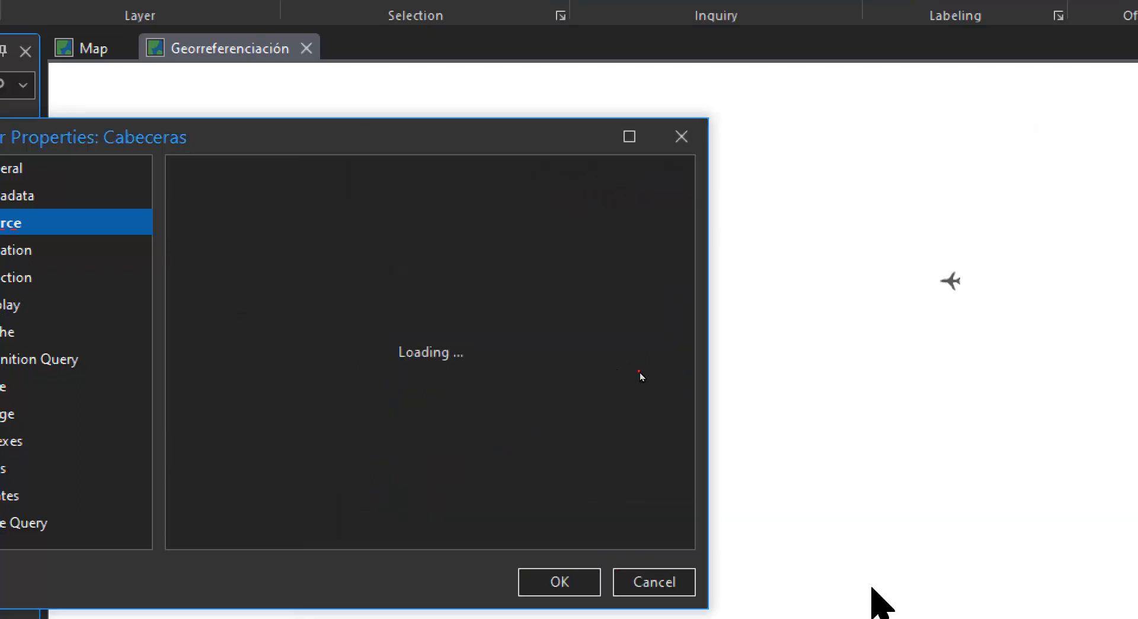
pyautogui.click(557, 586)
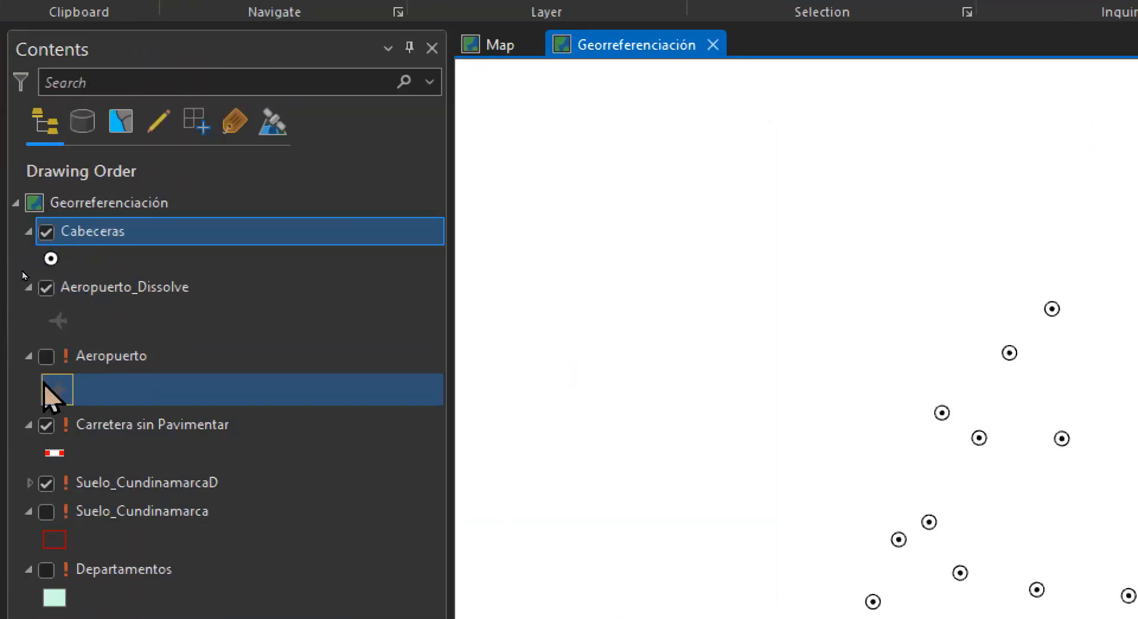
# Make the Aeropuerto layer visible and set its data source to Aeropuerto.shp in the USOS folder
pyautogui.click(47, 357)
pyautogui.doubleClick(119, 356)
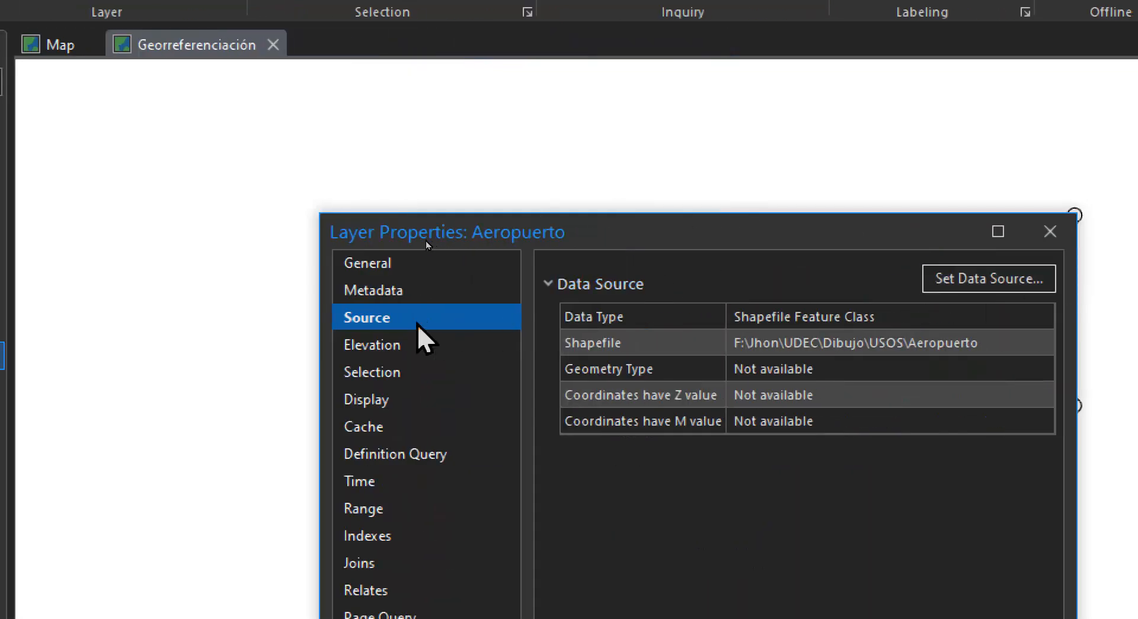
pyautogui.click(988, 284)
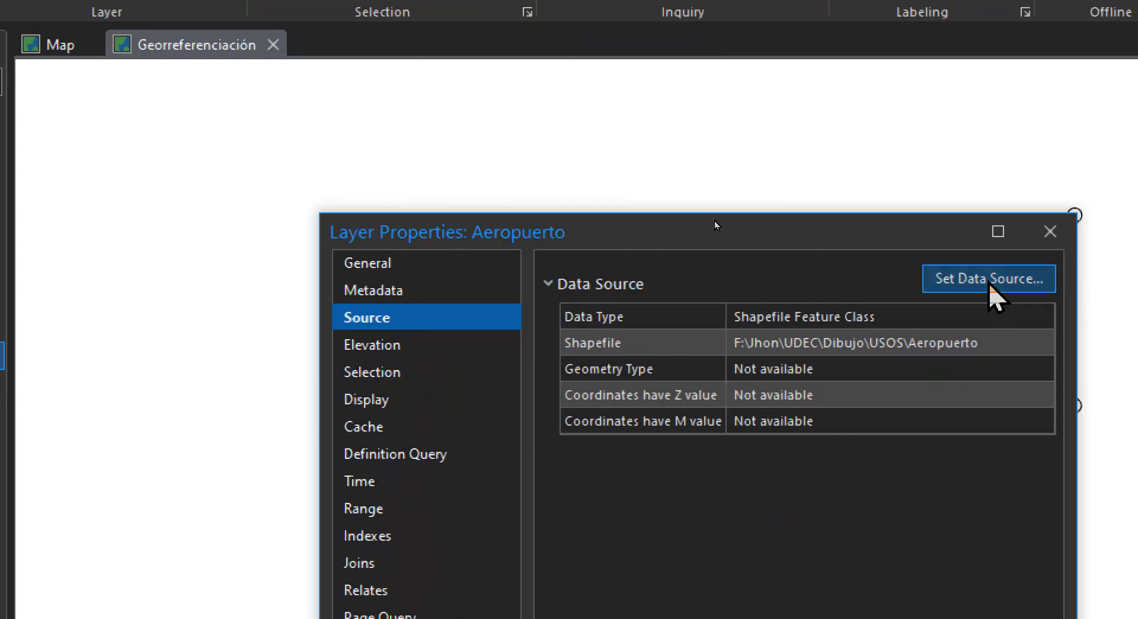
pyautogui.click(620, 261)
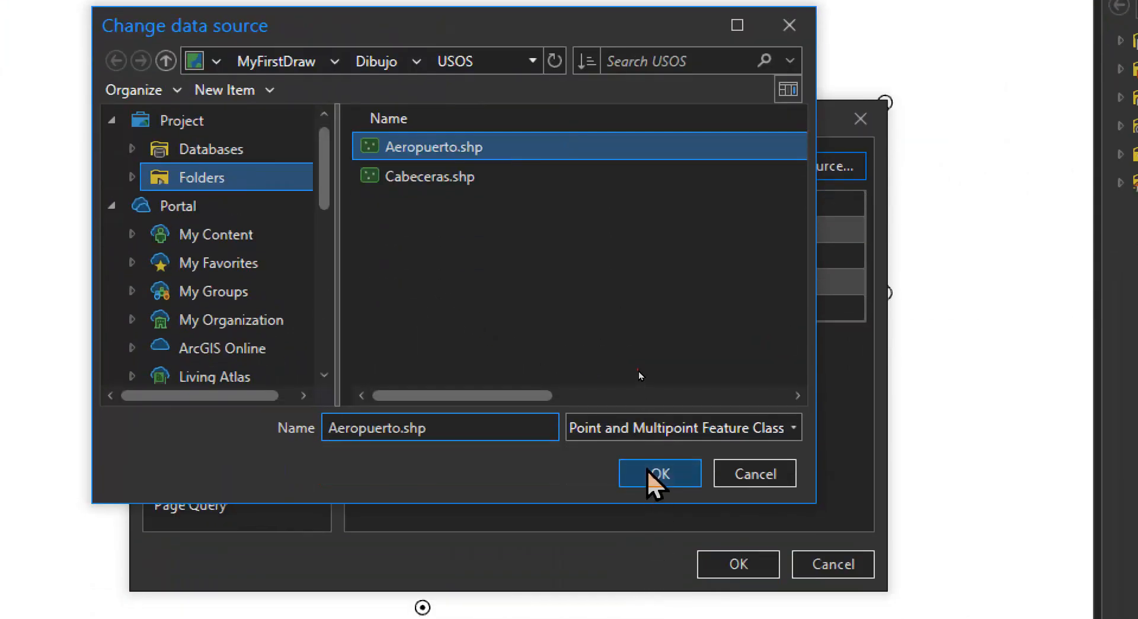
pyautogui.click(658, 587)
pyautogui.click(717, 568)
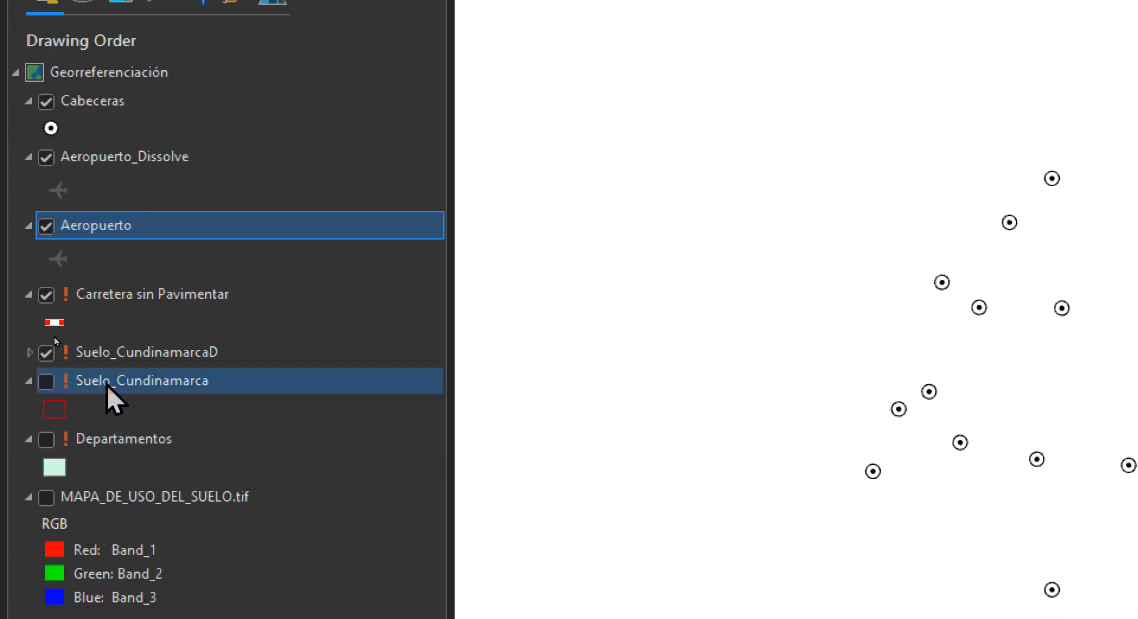
# Make the Suelo_Cundinamarca layer visible and repoint it to Suelo_Cundinamarca.shp in MyFirstDraw\Dibujo\USOS
pyautogui.click(46, 381)
pyautogui.doubleClick(115, 382)
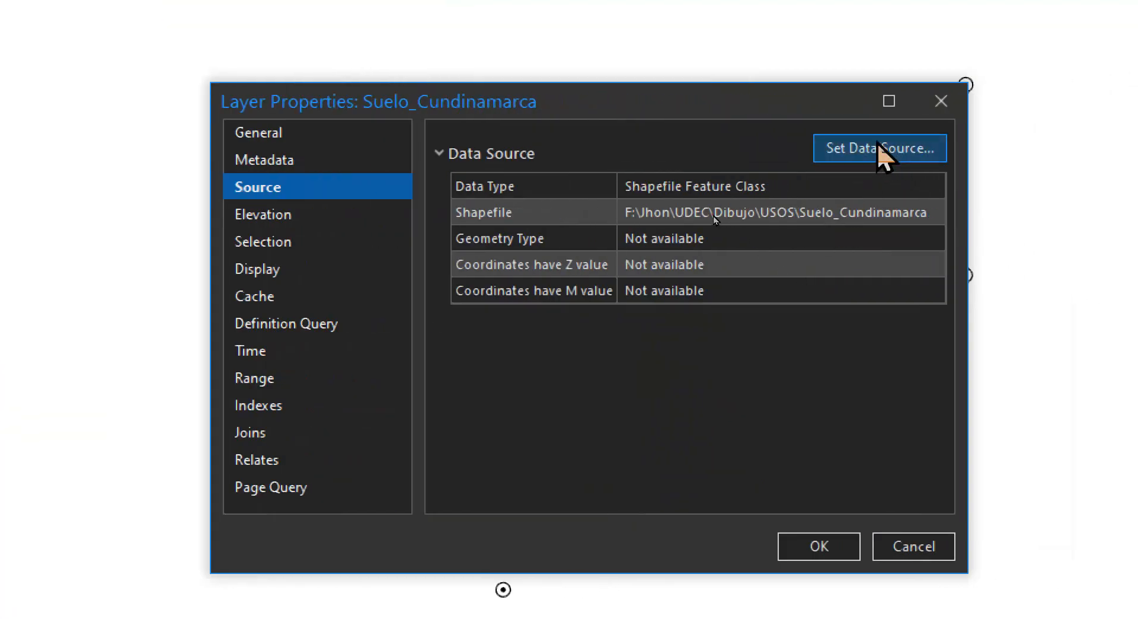
pyautogui.click(879, 151)
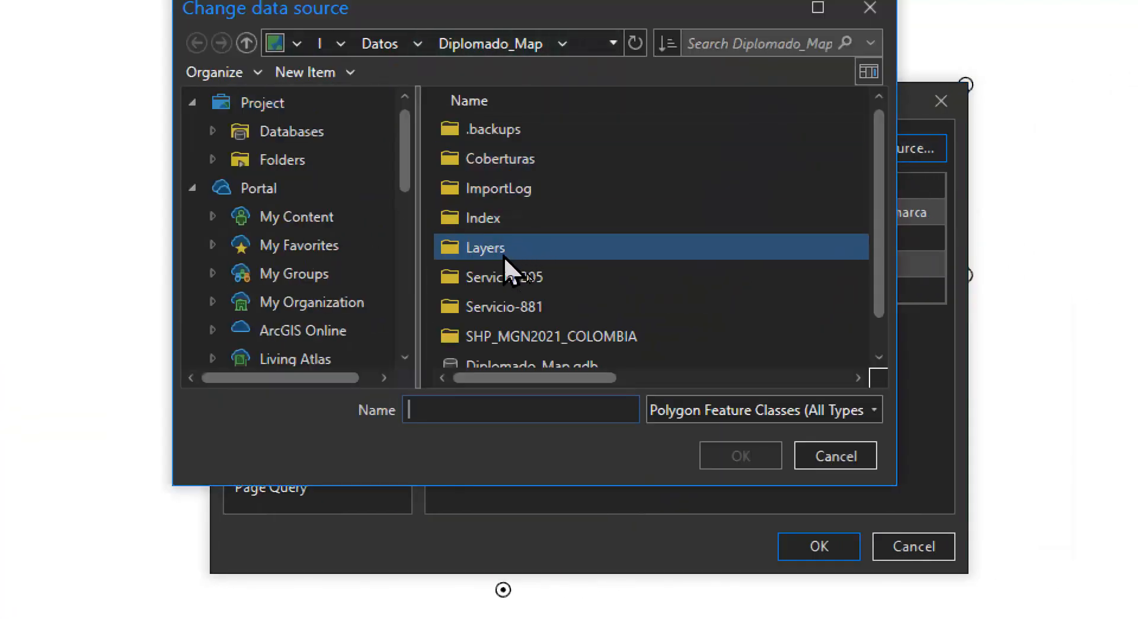
pyautogui.click(289, 163)
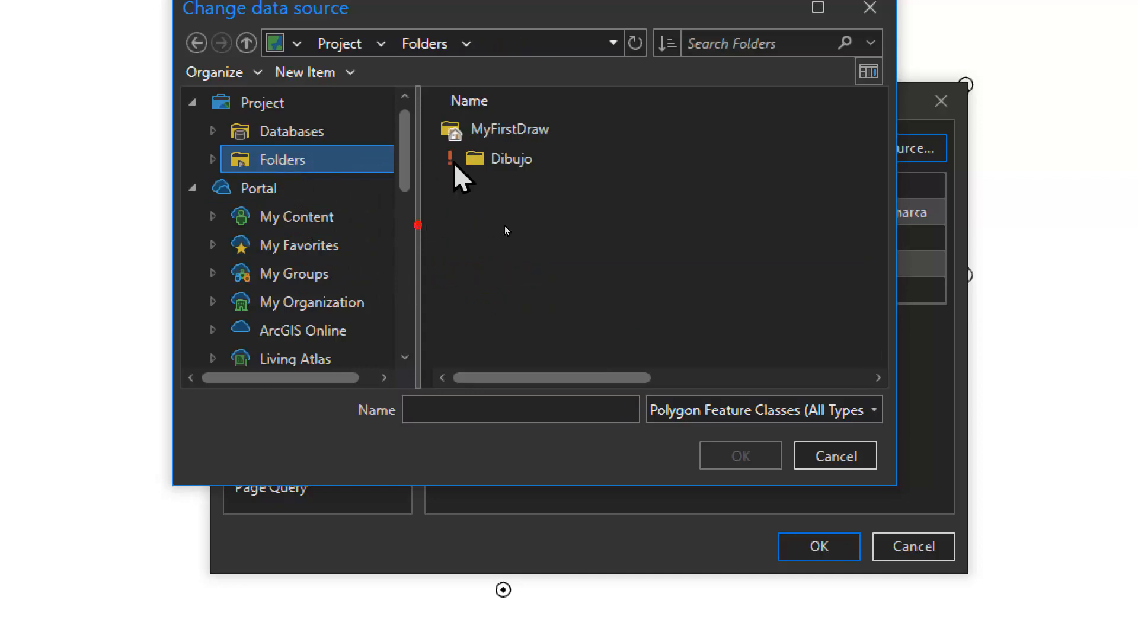
pyautogui.doubleClick(509, 133)
pyautogui.click(504, 194)
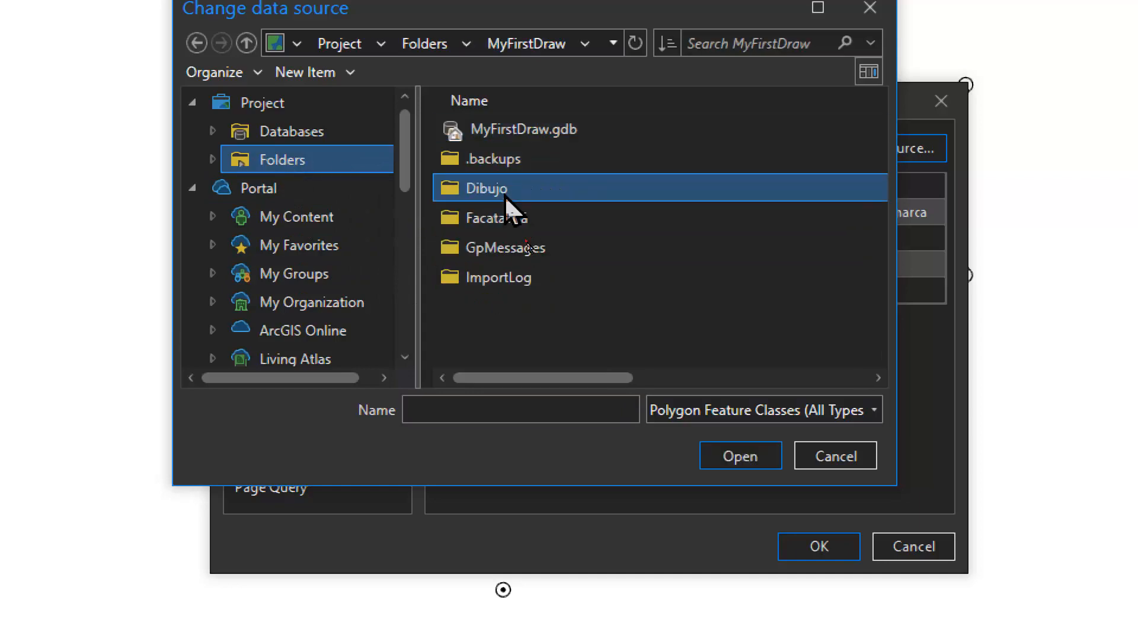
pyautogui.doubleClick(504, 191)
pyautogui.doubleClick(480, 158)
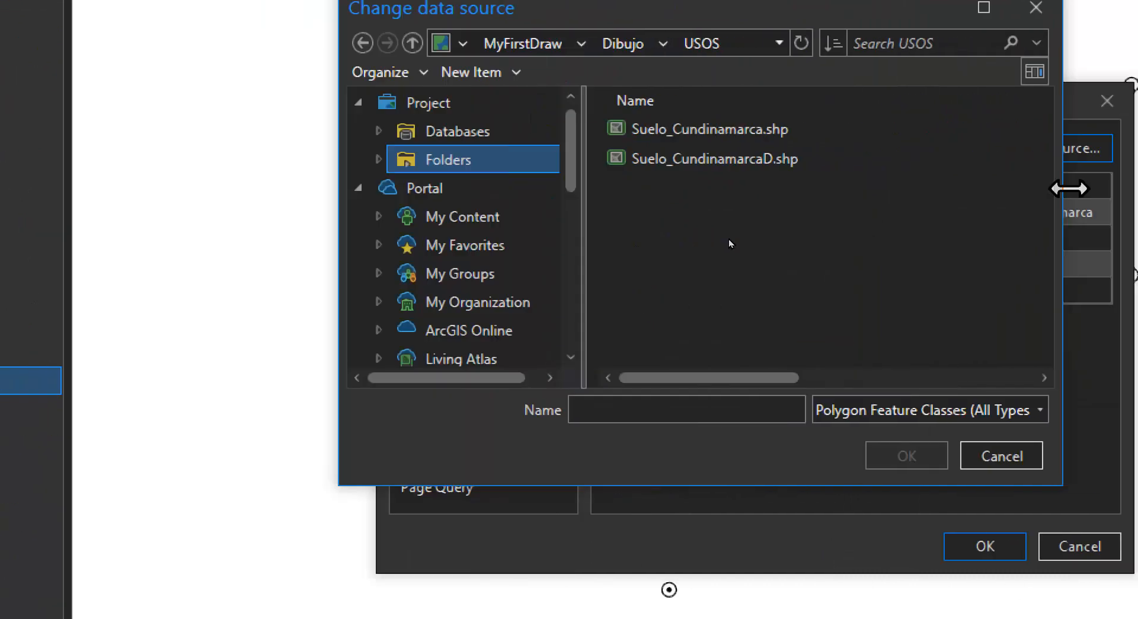
pyautogui.click(1067, 158)
pyautogui.click(734, 130)
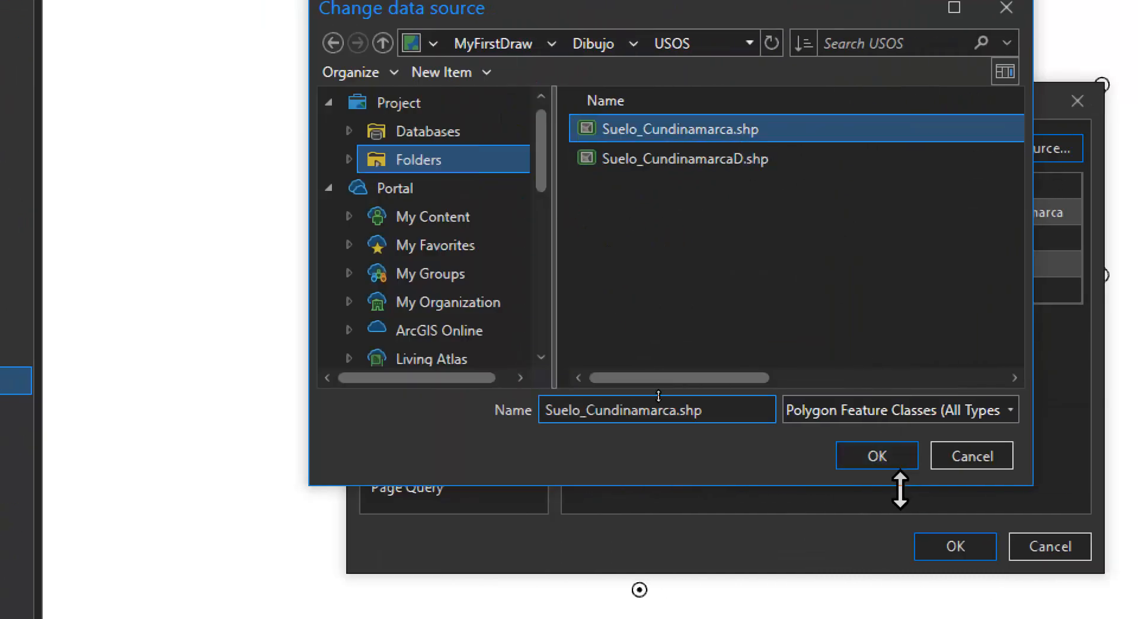
pyautogui.click(877, 455)
pyautogui.click(948, 546)
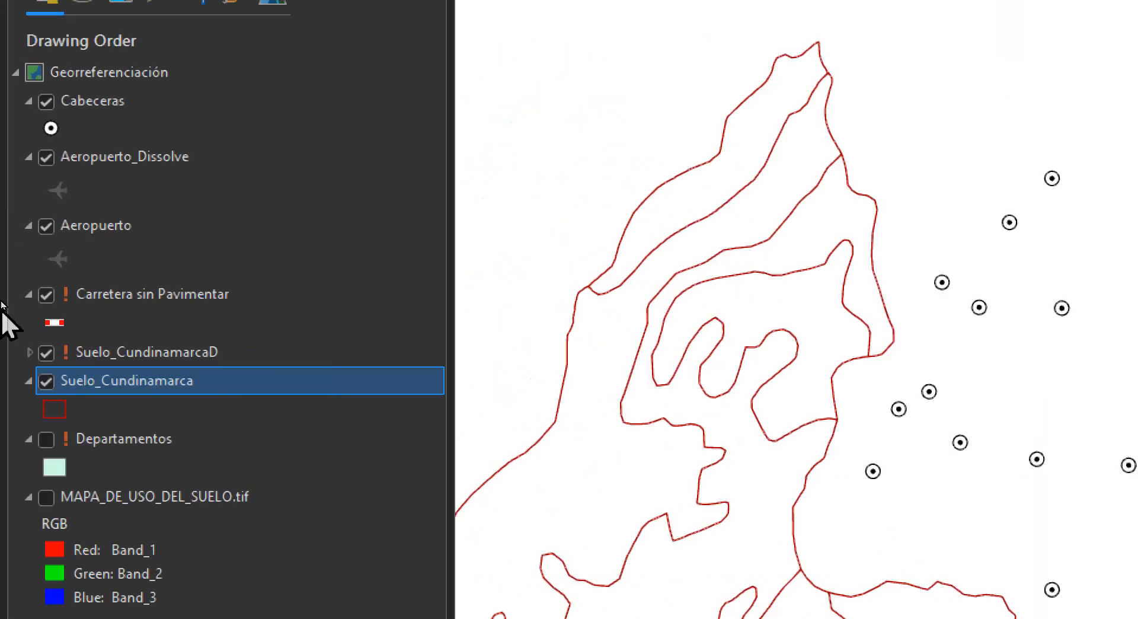
# Make the Departamentos layer visible and repoint it to the shapefile in MyFirstDraw\Dibujo\Capas\MGN2021_DPTO_POLITICO
pyautogui.click(46, 439)
pyautogui.doubleClick(106, 443)
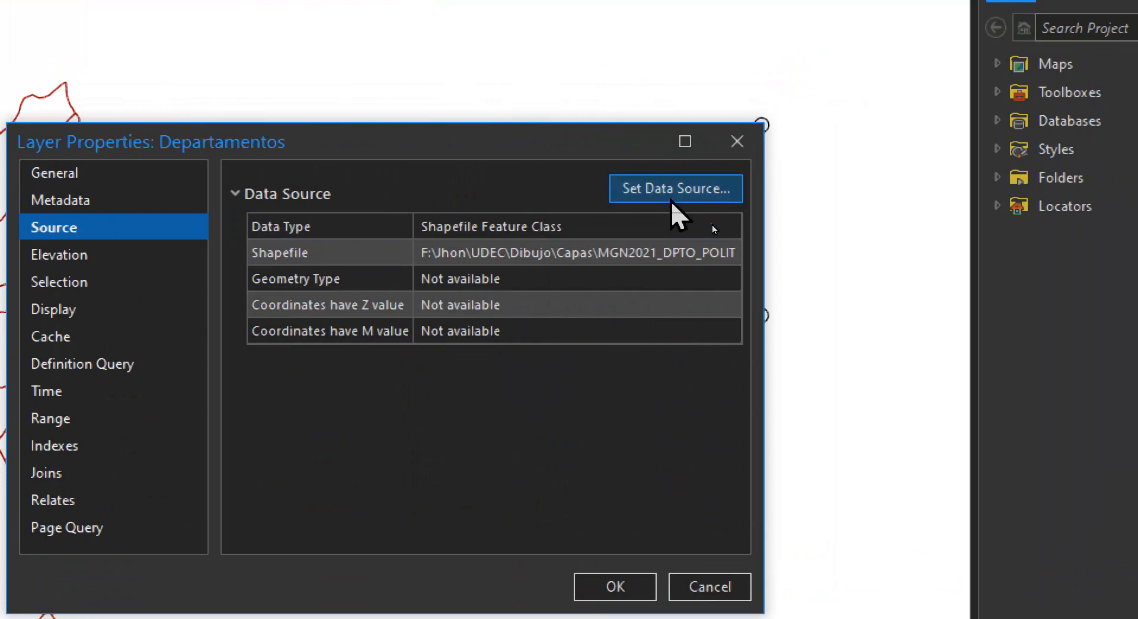
pyautogui.click(670, 201)
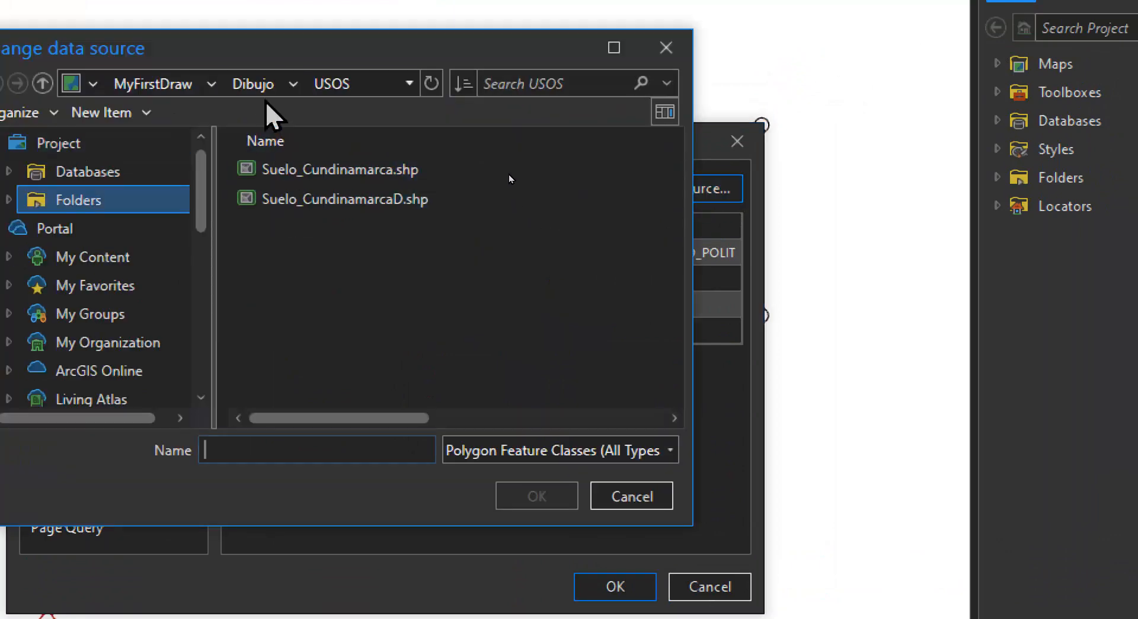
pyautogui.click(261, 88)
pyautogui.doubleClick(286, 170)
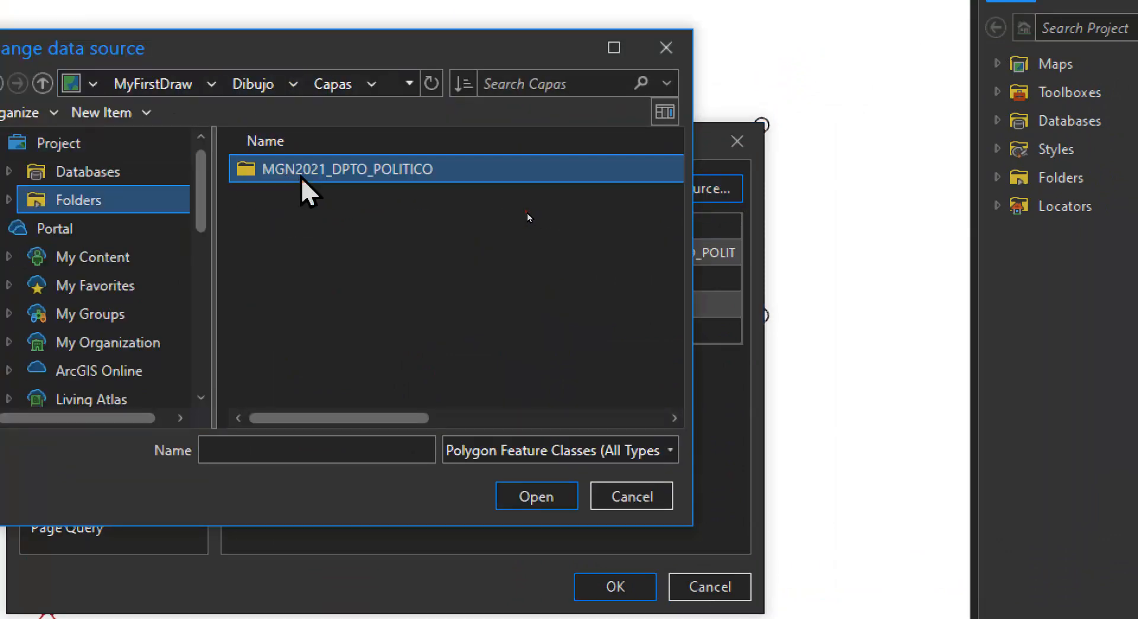
pyautogui.doubleClick(300, 172)
pyautogui.click(300, 173)
pyautogui.click(548, 497)
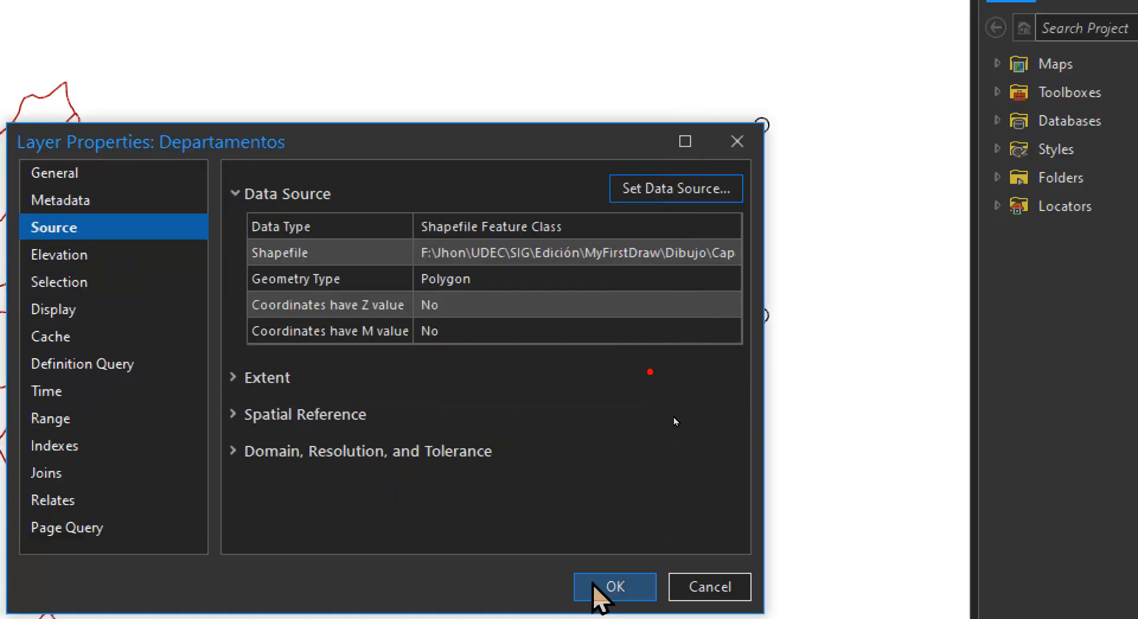
pyautogui.click(603, 589)
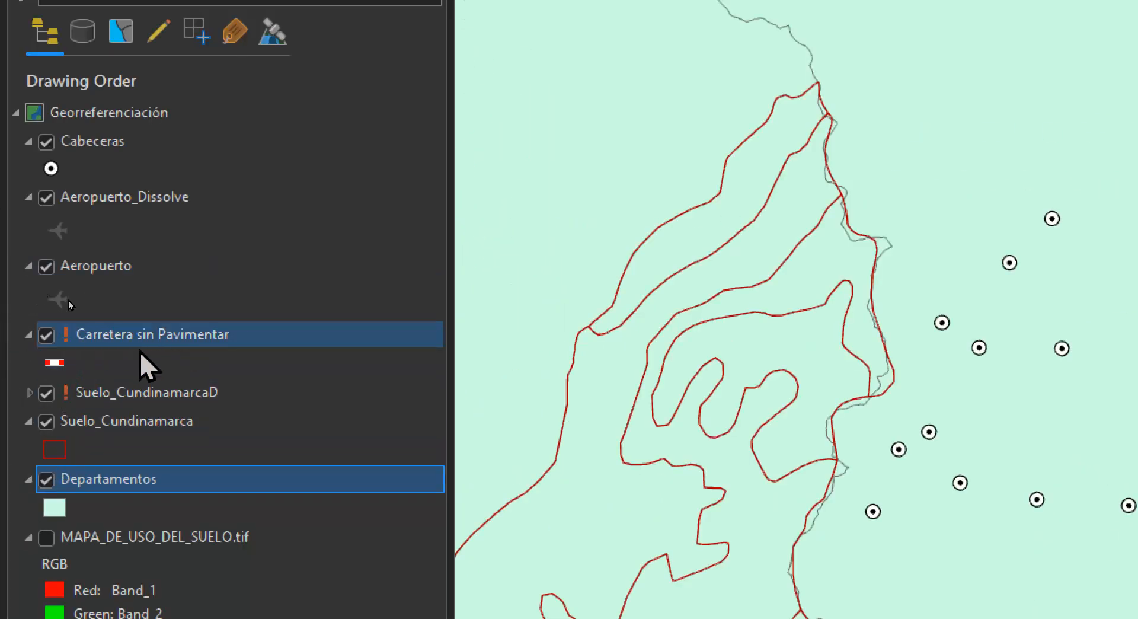
# Repoint the Carretera sin Pavimentar layer to Carretera sin Pavimentar.shp in the MyFirstDraw\Dibujo\USOS folder
pyautogui.doubleClick(99, 336)
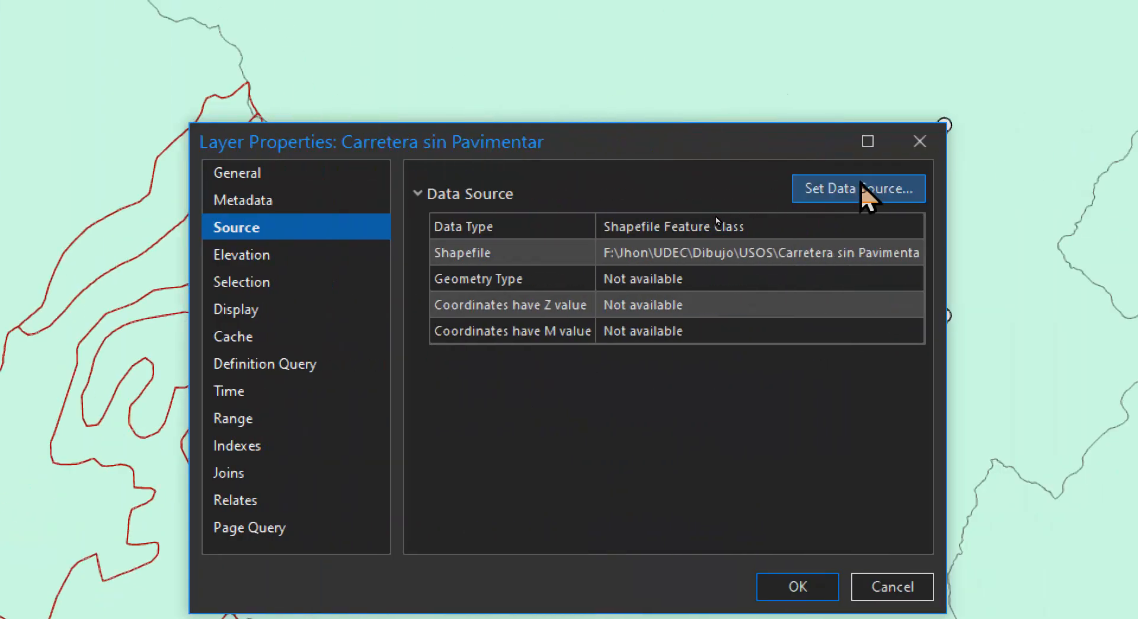
pyautogui.click(859, 185)
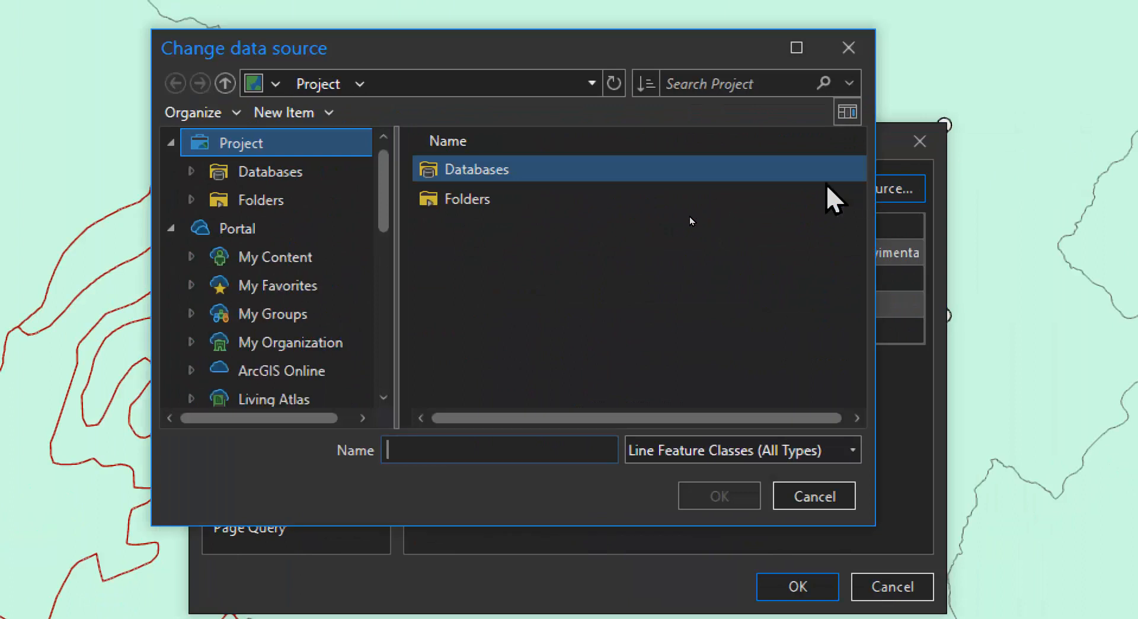
pyautogui.click(454, 199)
pyautogui.doubleClick(461, 199)
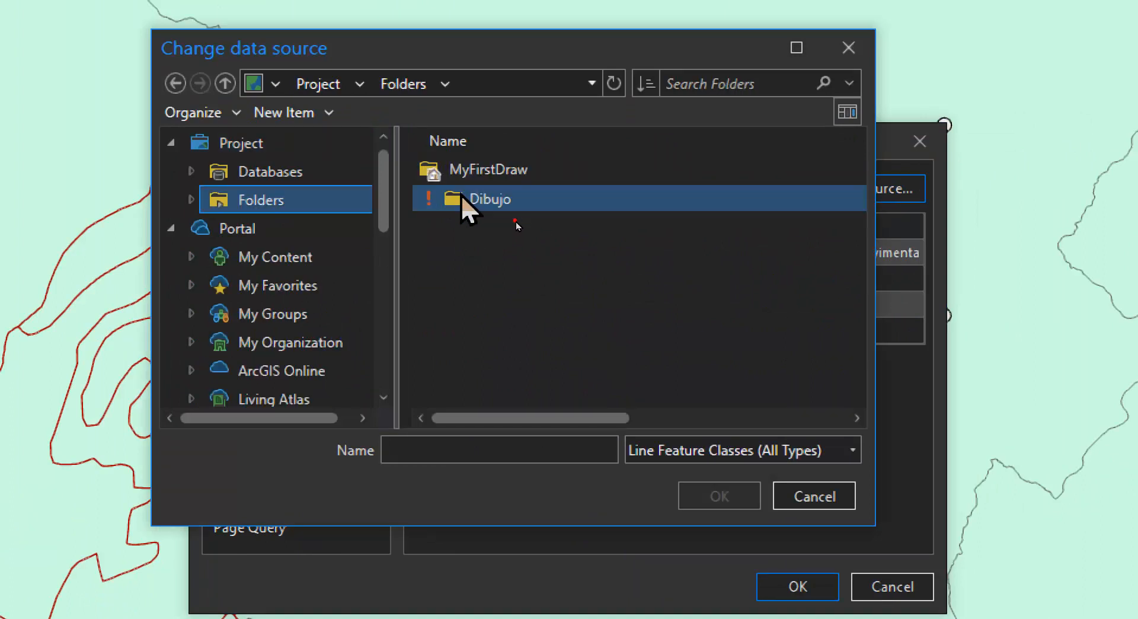
pyautogui.doubleClick(482, 178)
pyautogui.doubleClick(488, 236)
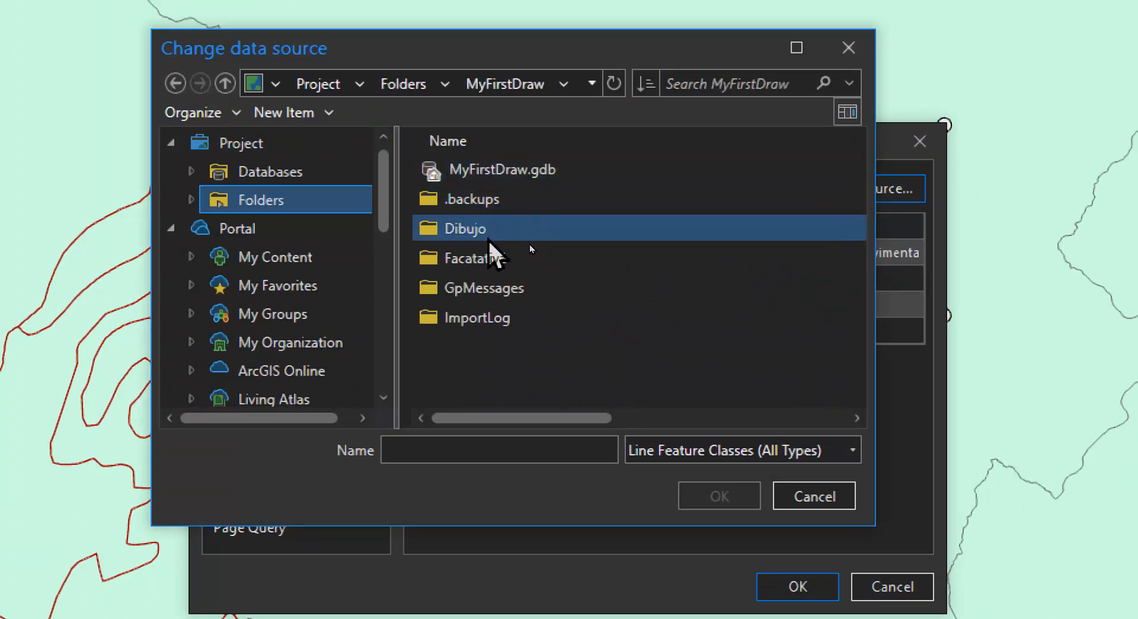
pyautogui.doubleClick(469, 199)
pyautogui.click(499, 173)
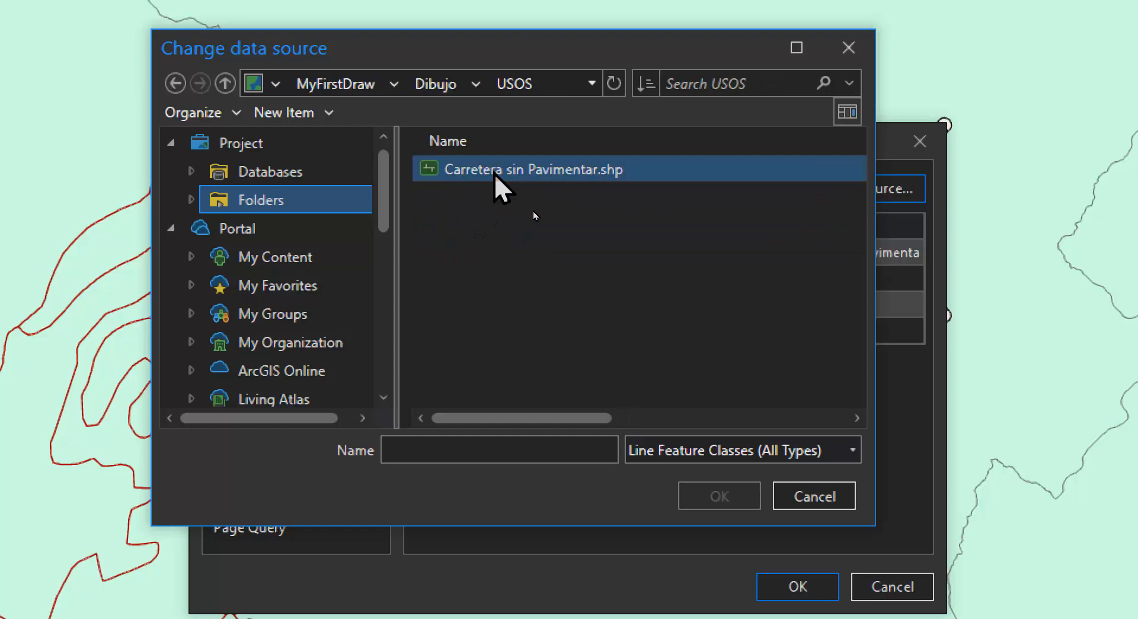
pyautogui.click(717, 497)
pyautogui.click(791, 595)
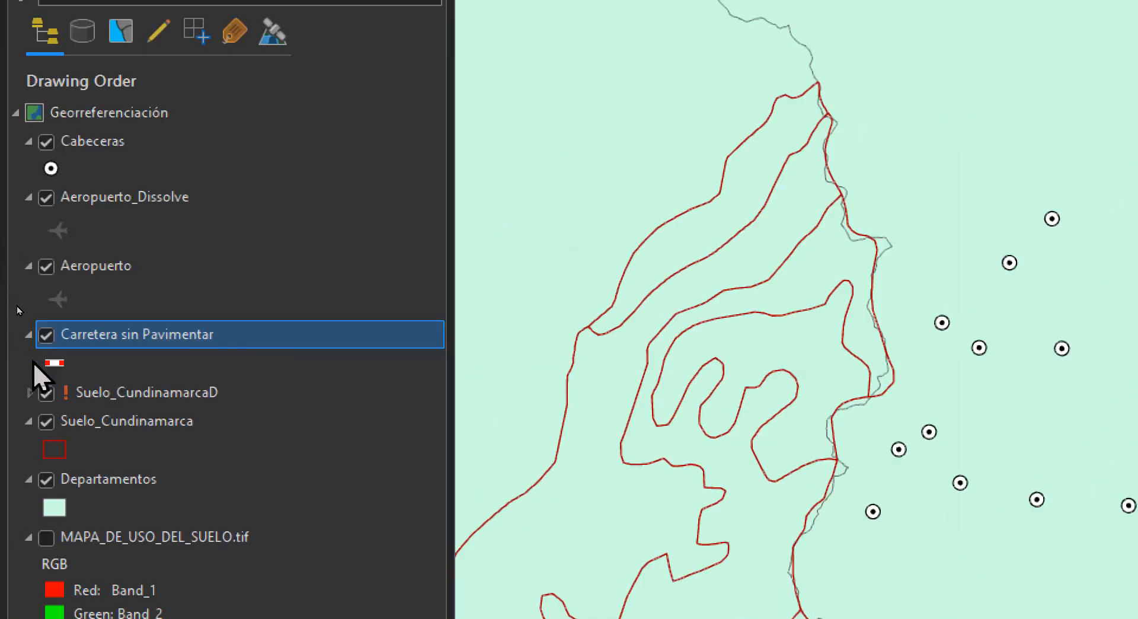
# Make the Suelo_CundinamarcaD layer visible and repoint it to Suelo_CundinamarcaD.shp in the MyFirstDraw\Dibujo\USOS folder
pyautogui.keyDown('ctrl'); pyautogui.click(51, 395); pyautogui.keyUp('ctrl')
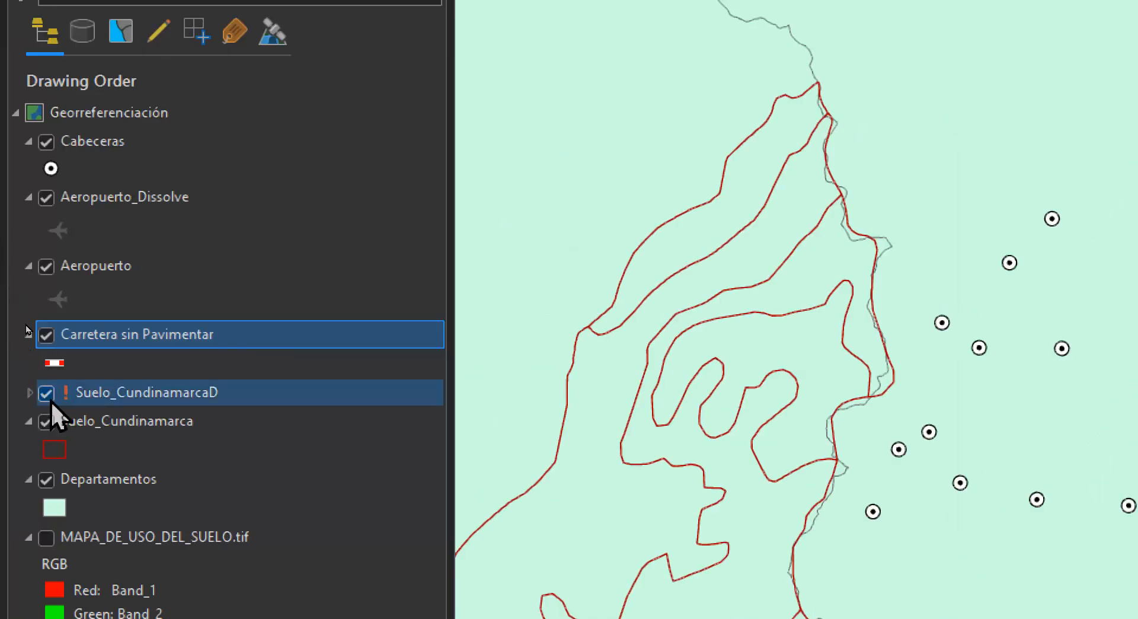
pyautogui.click(99, 397)
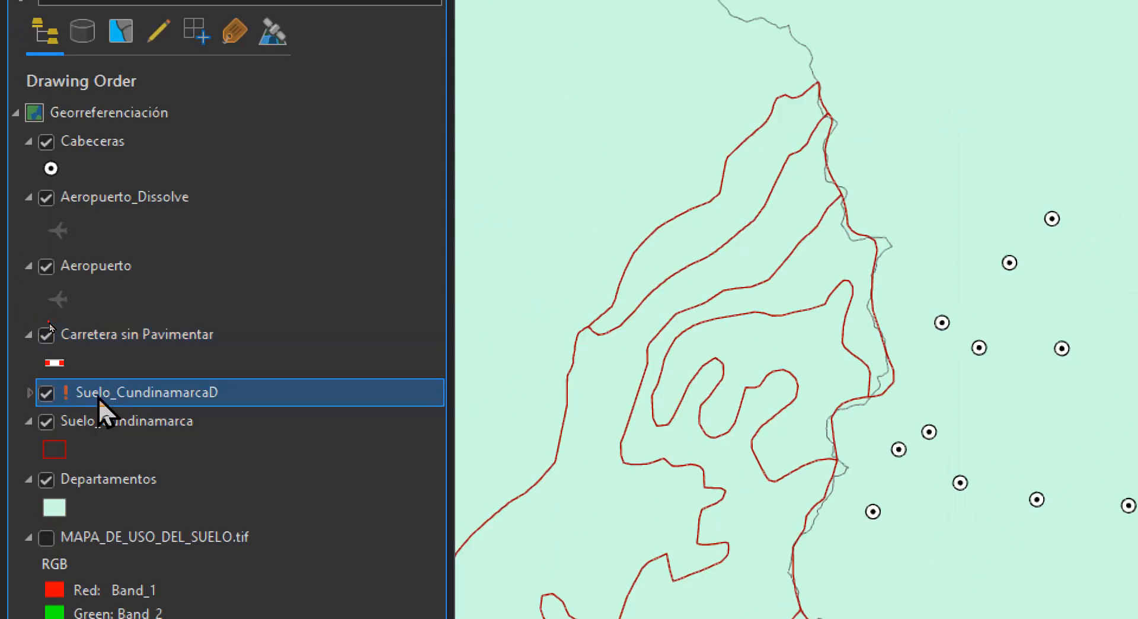
pyautogui.doubleClick(136, 401)
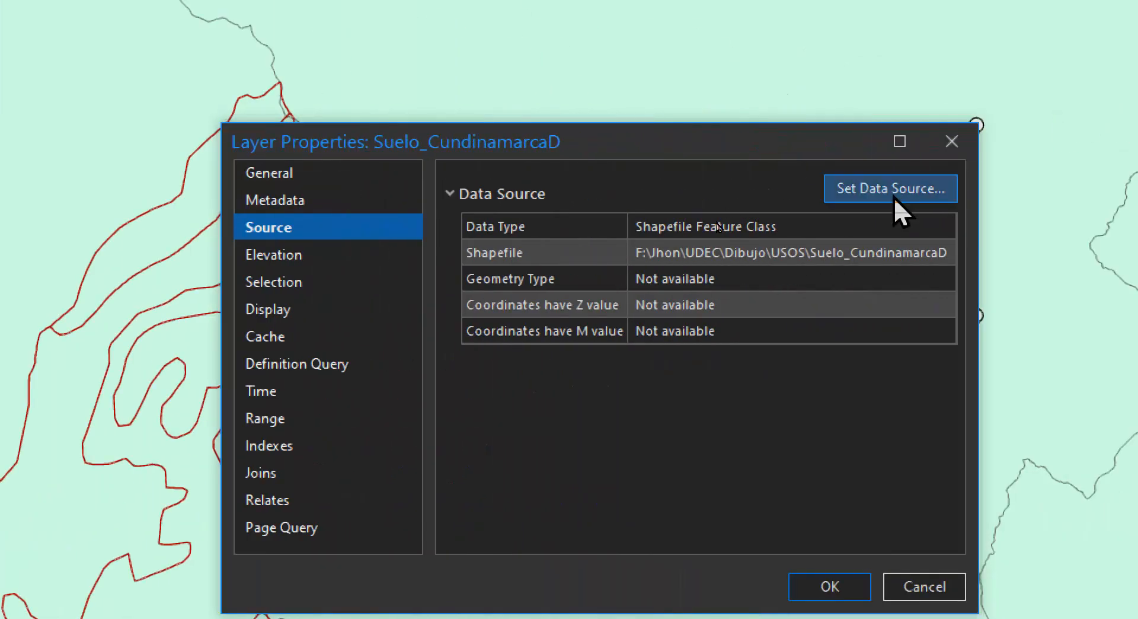
pyautogui.click(894, 189)
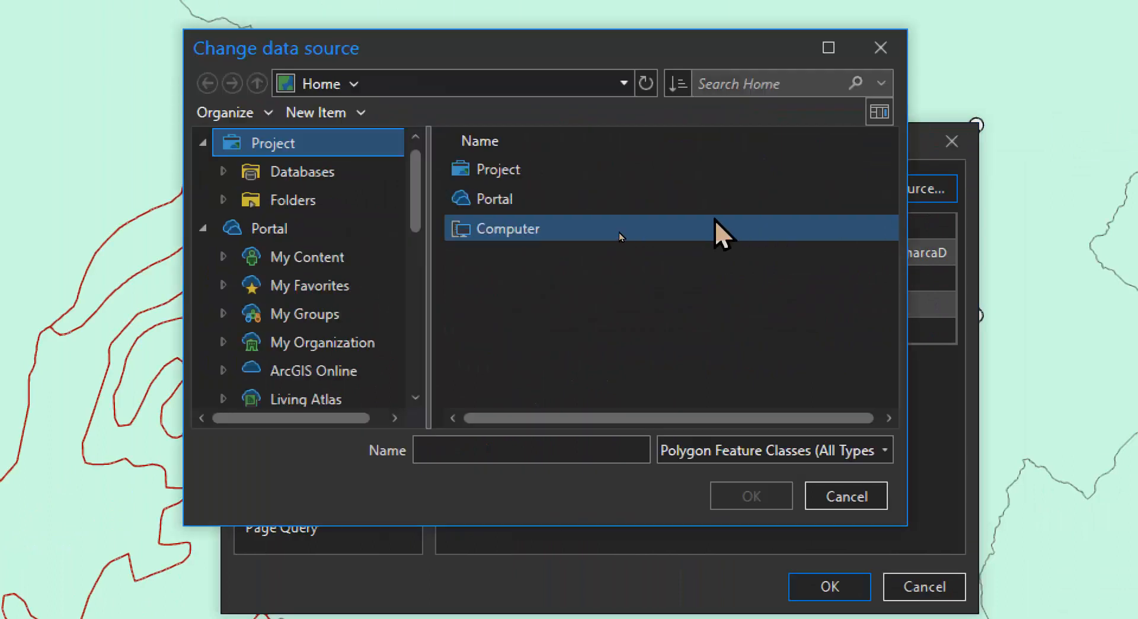
pyautogui.click(308, 84)
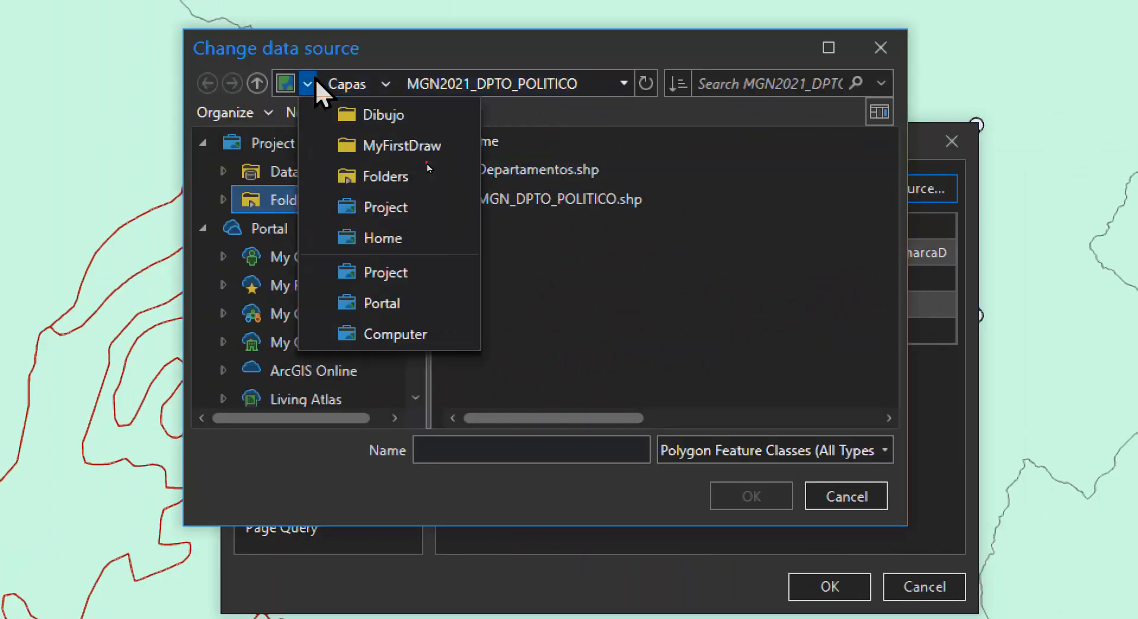
pyautogui.click(391, 144)
pyautogui.click(392, 84)
pyautogui.click(417, 89)
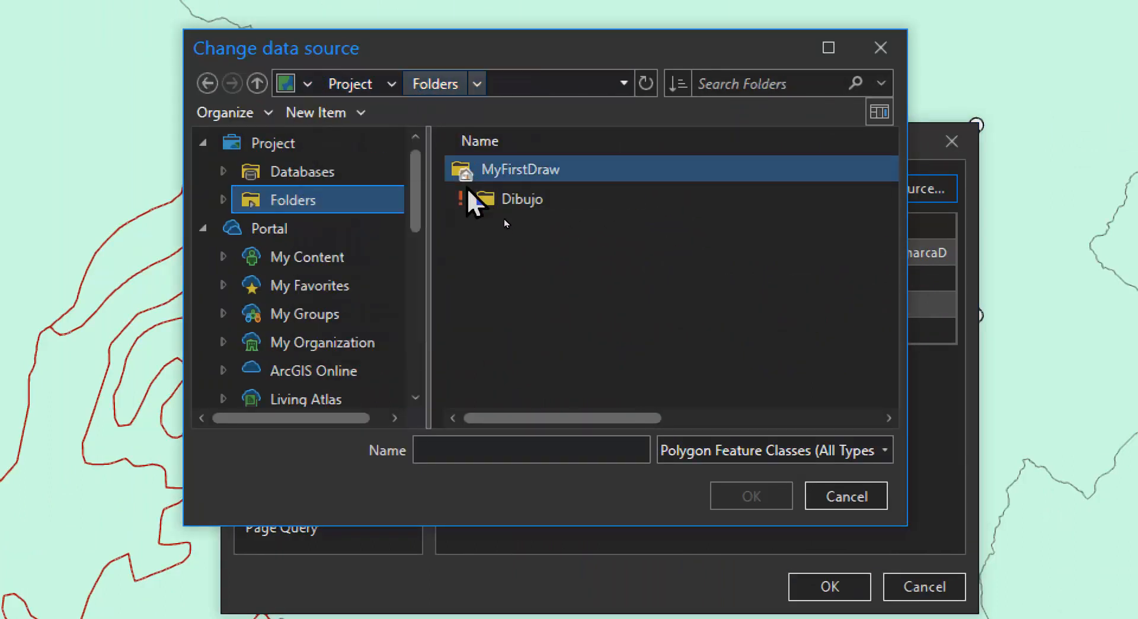
pyautogui.doubleClick(503, 172)
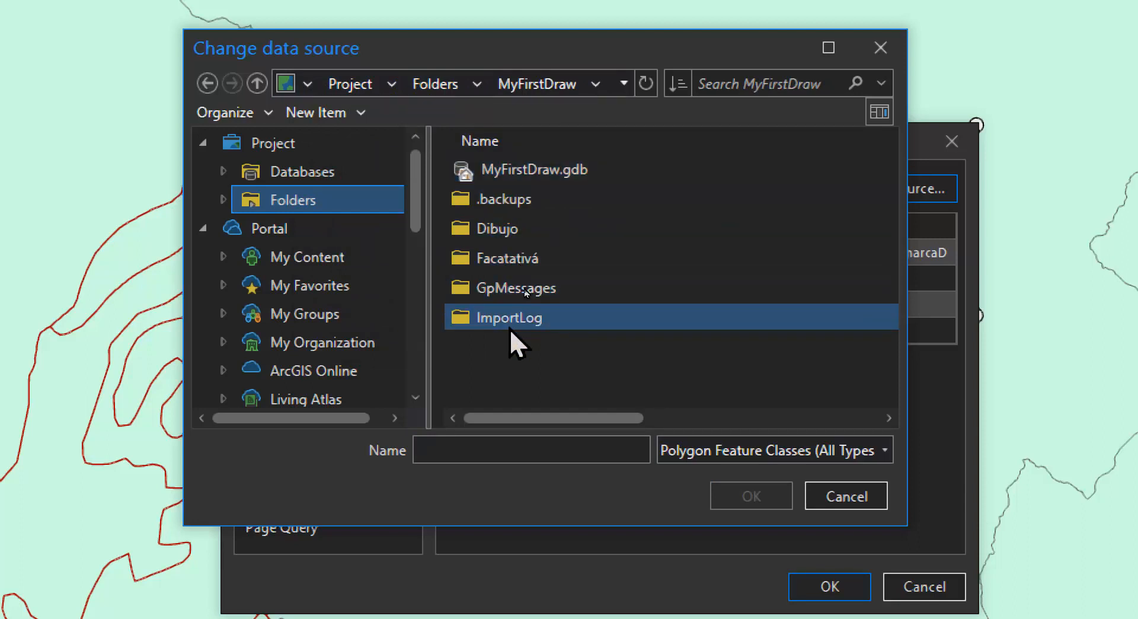
pyautogui.doubleClick(518, 229)
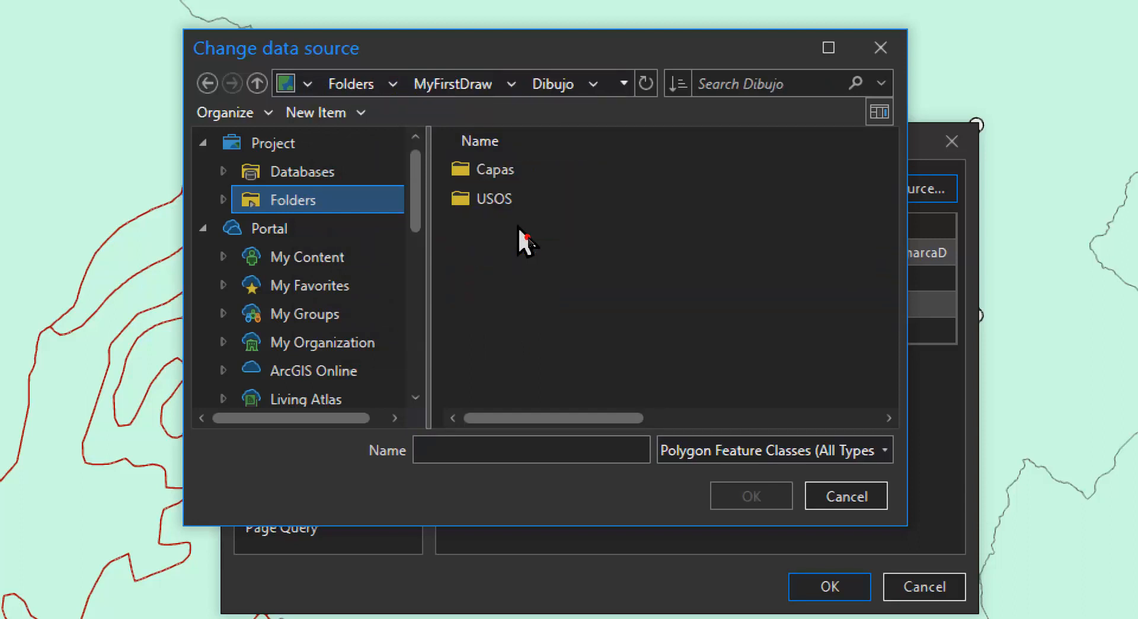
pyautogui.doubleClick(518, 200)
pyautogui.click(540, 204)
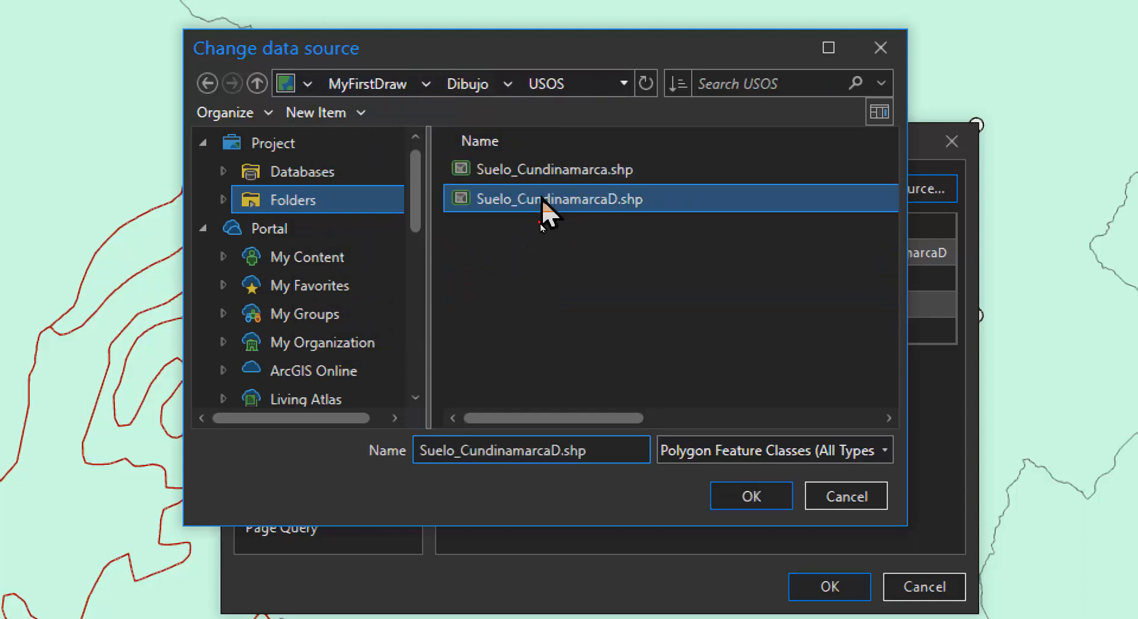
pyautogui.click(748, 497)
pyautogui.click(829, 587)
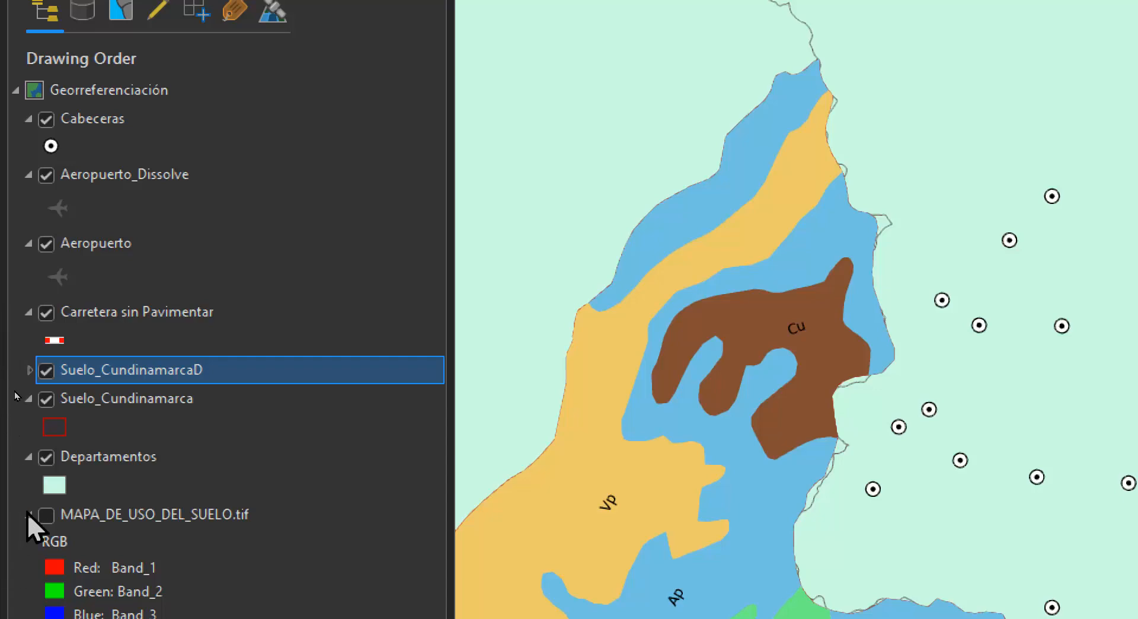
# Make the MAPA_DE_USO_DEL_SUELO.tif raster layer visible in the Georreferenciación map
pyautogui.click(46, 514)
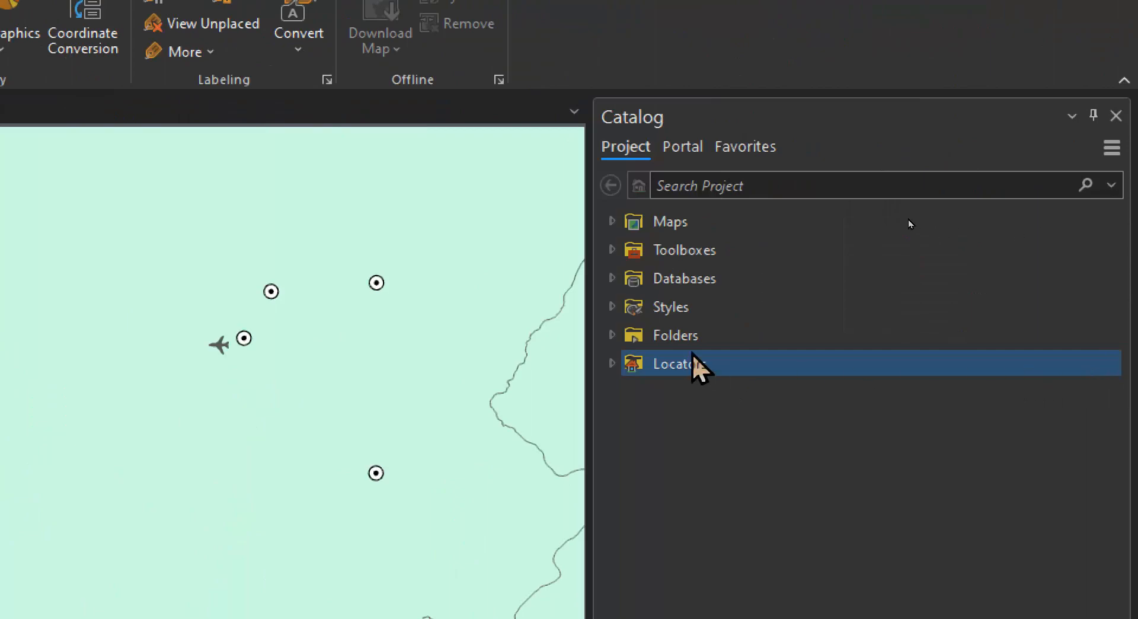
# Refresh the broken Dibujo folder connection in the project's folders and expand the MyFirstDraw folder to show its contents
pyautogui.click(612, 335)
pyautogui.click(698, 392)
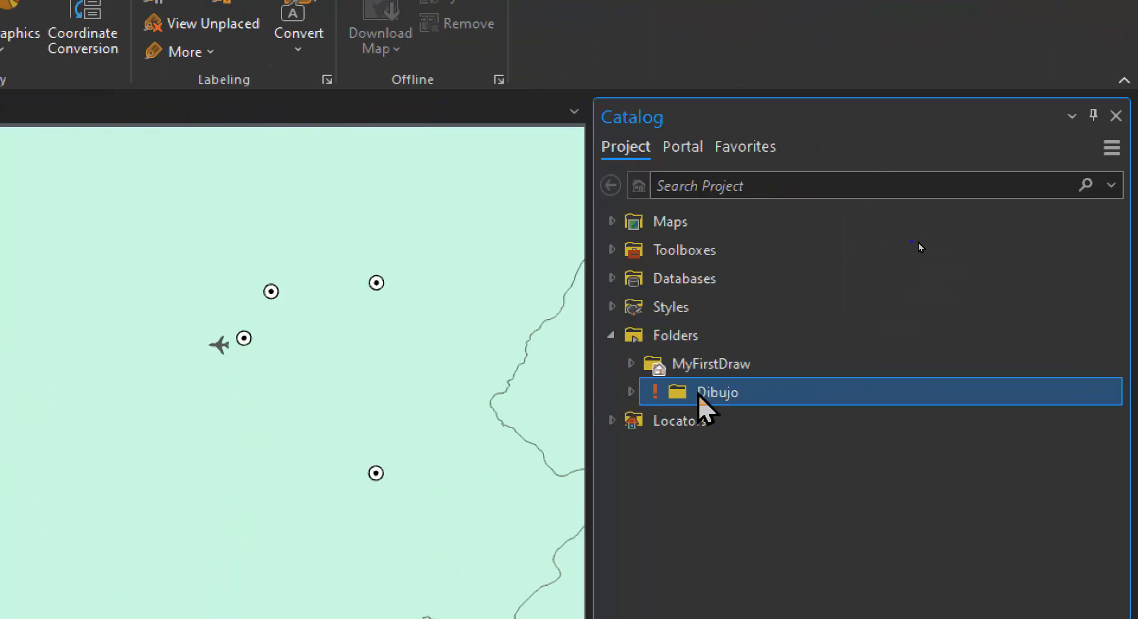
pyautogui.rightClick(699, 395)
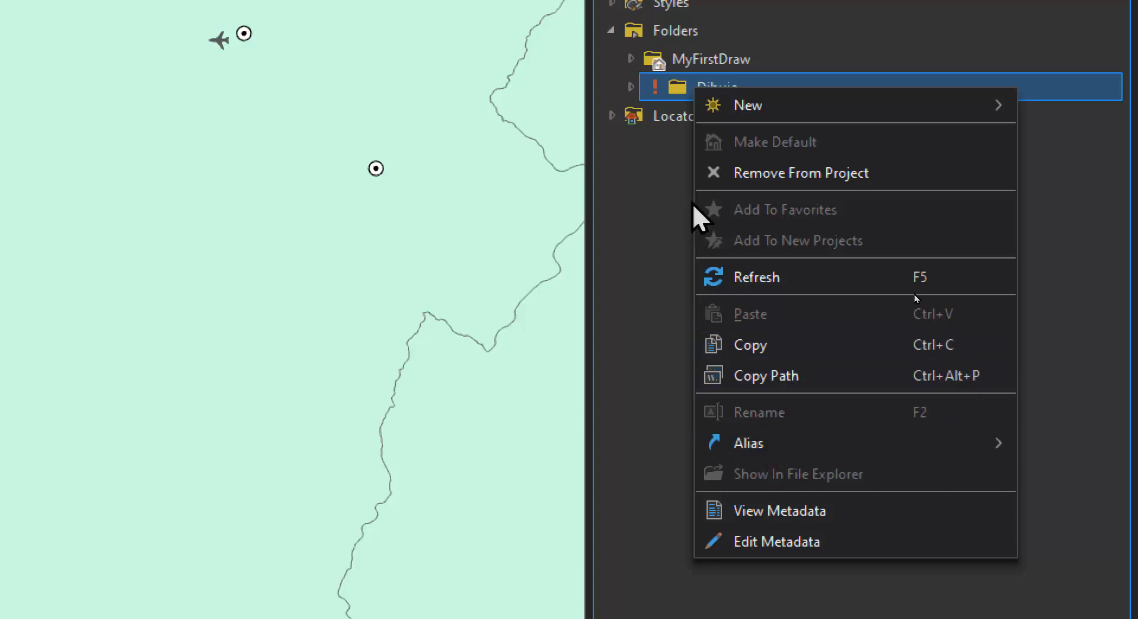
pyautogui.click(681, 90)
pyautogui.rightClick(671, 86)
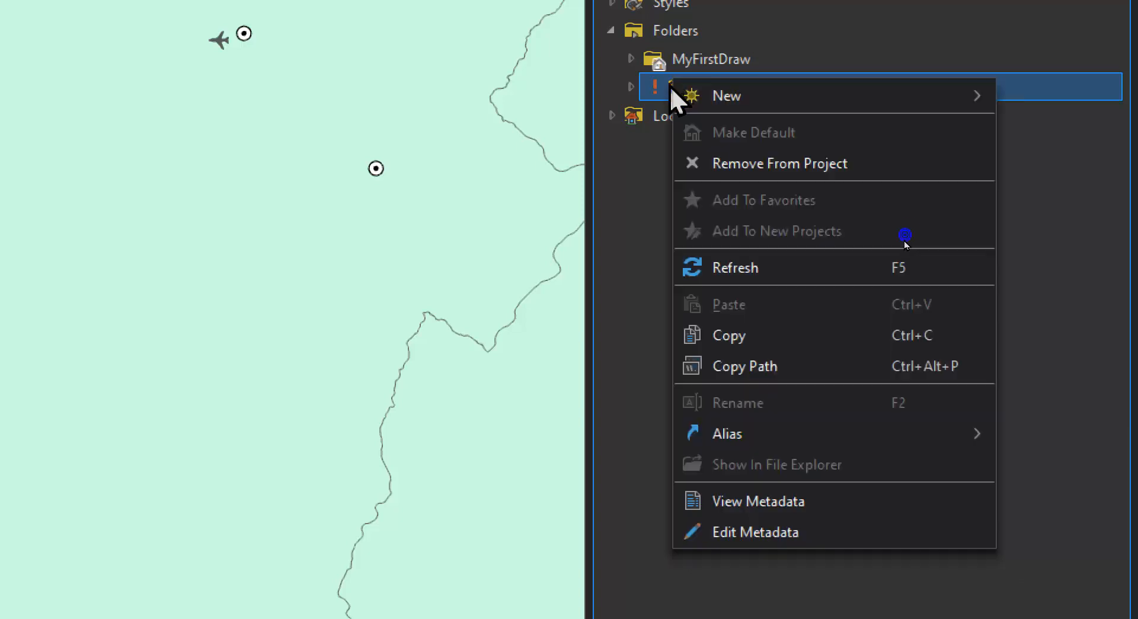
pyautogui.click(733, 267)
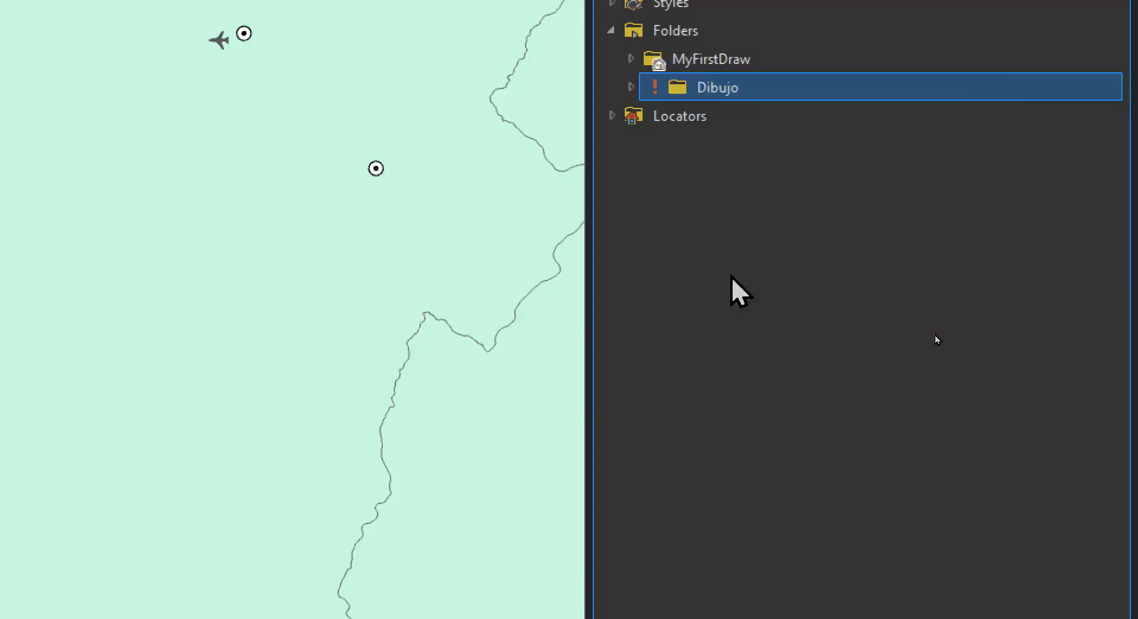
pyautogui.rightClick(675, 90)
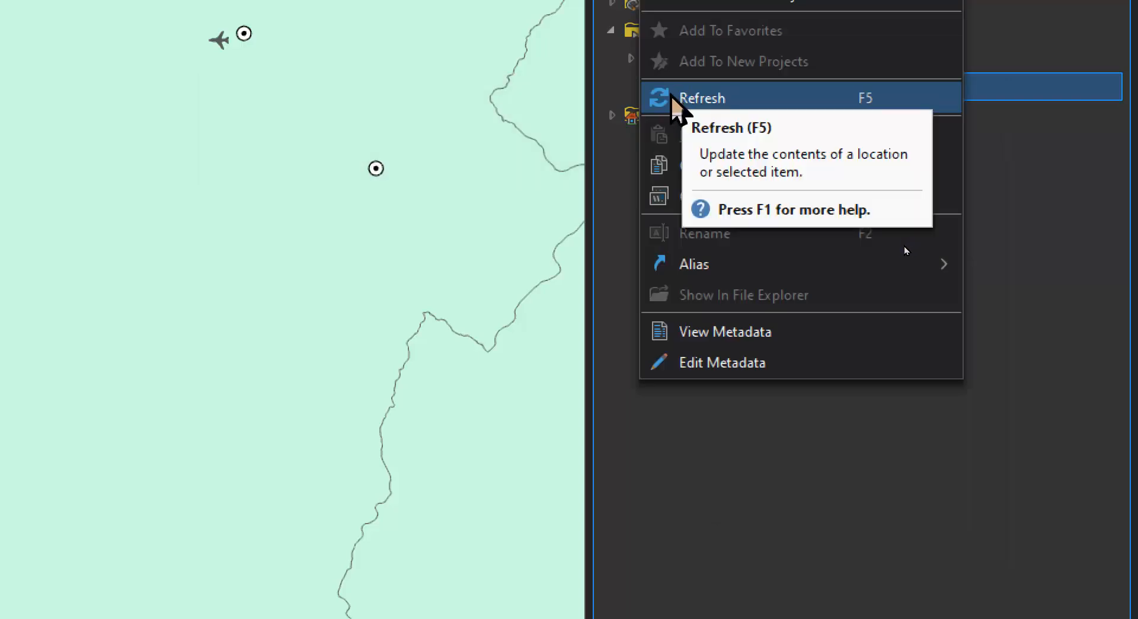
pyautogui.click(601, 240)
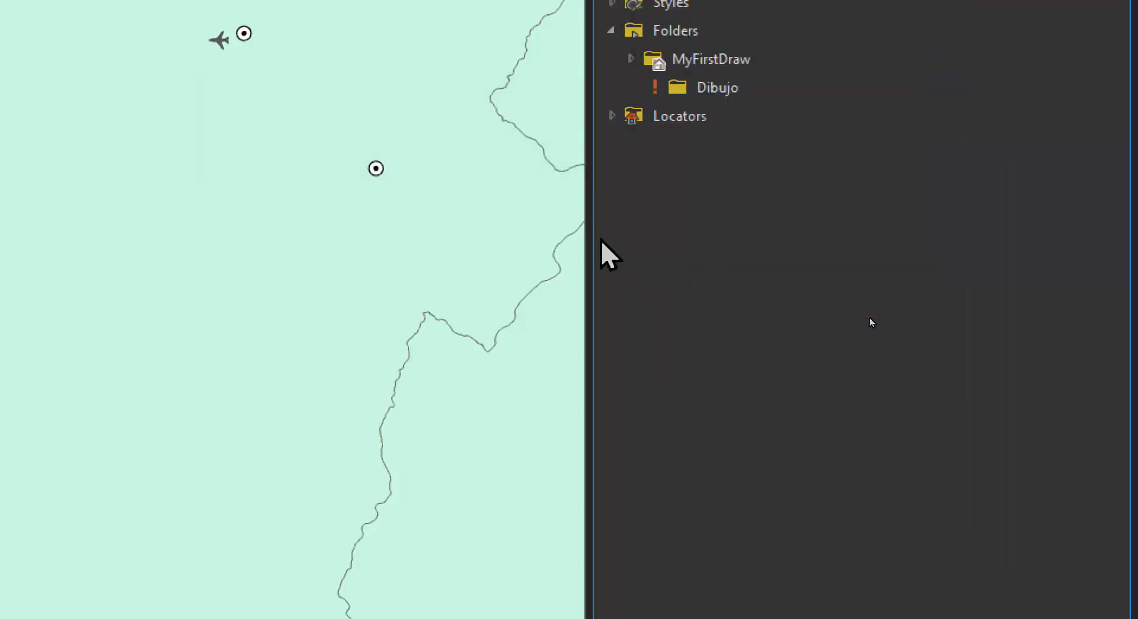
pyautogui.click(918, 249)
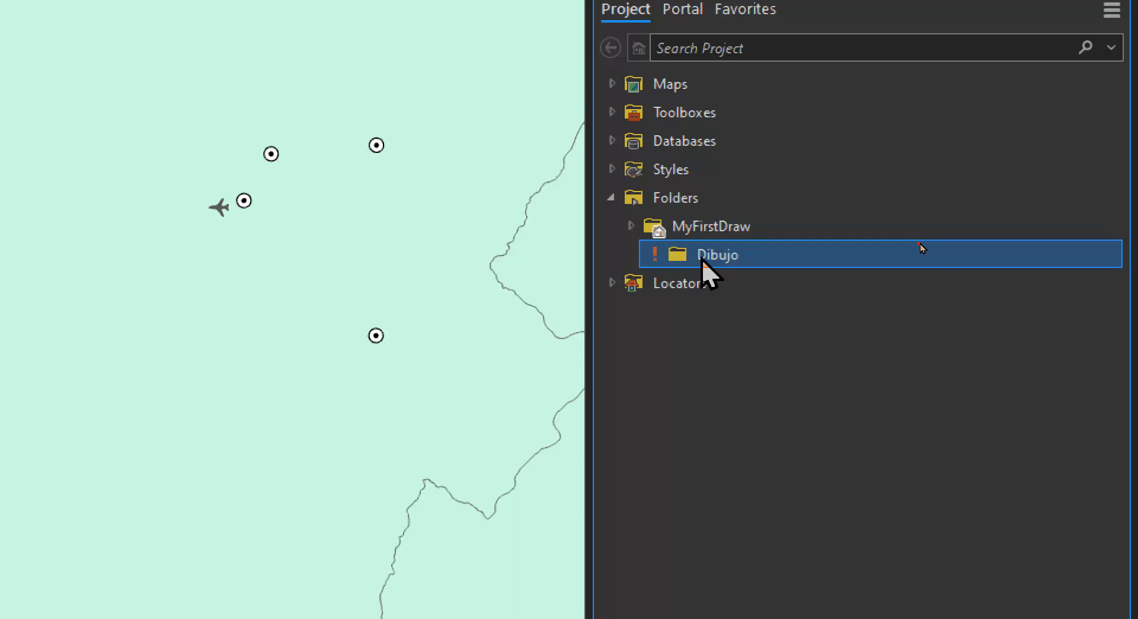
pyautogui.click(630, 226)
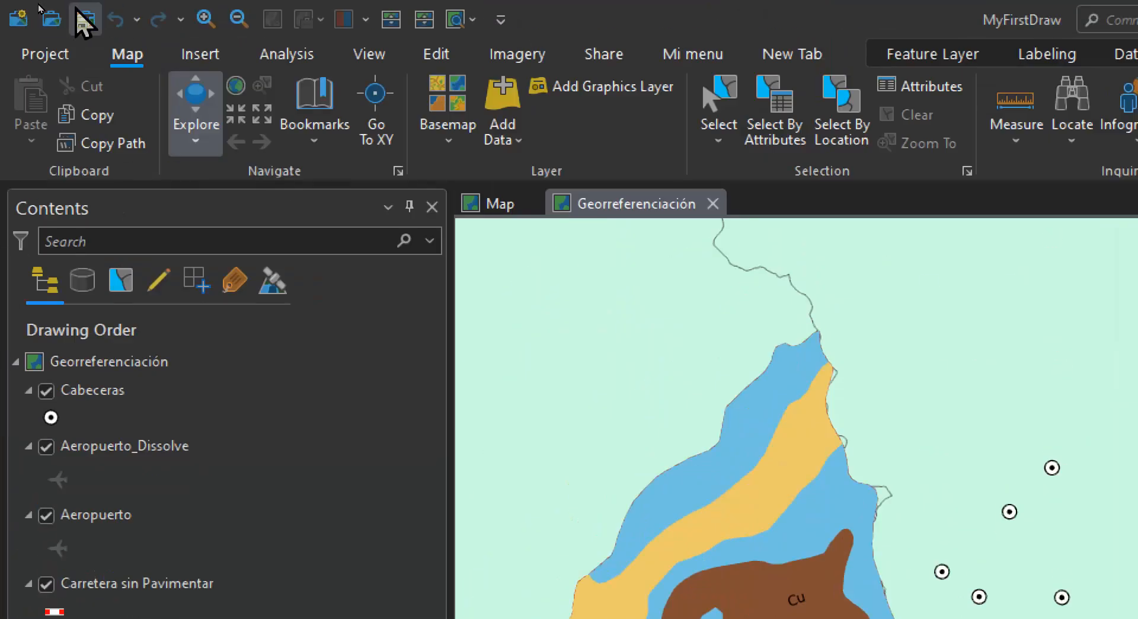
pyautogui.click(83, 18)
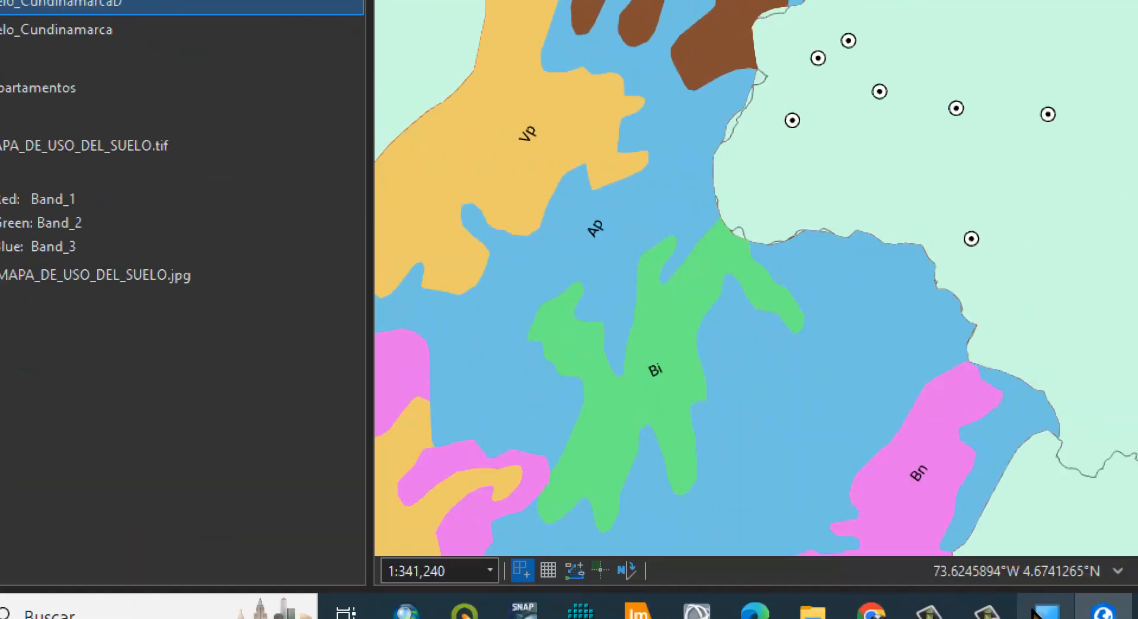
pyautogui.rightClick(1117, 610)
pyautogui.click(1062, 574)
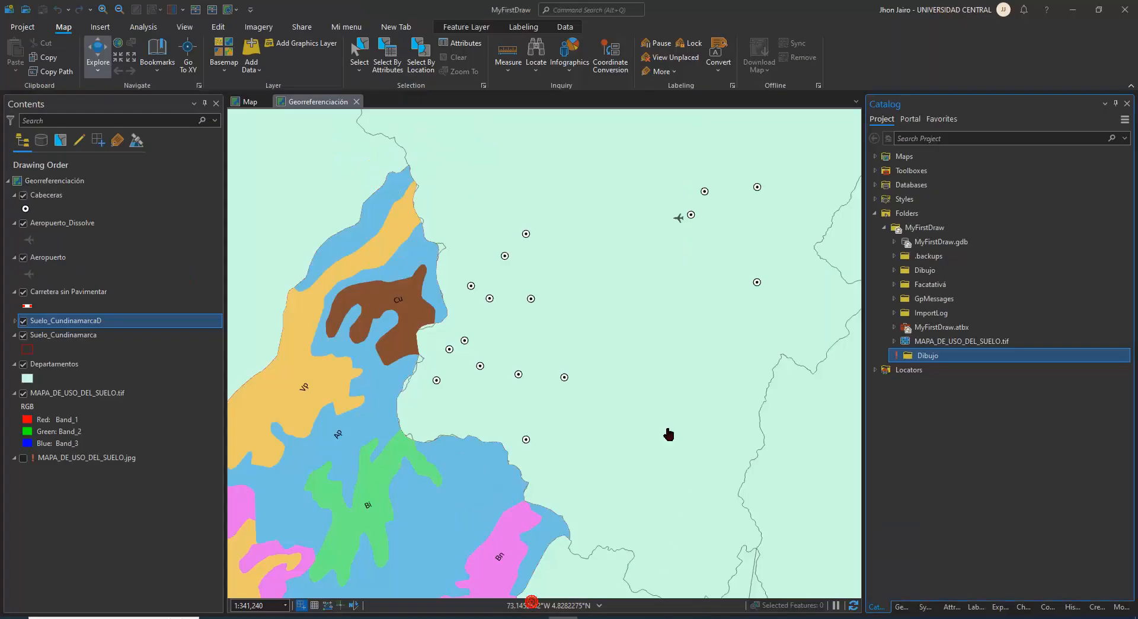